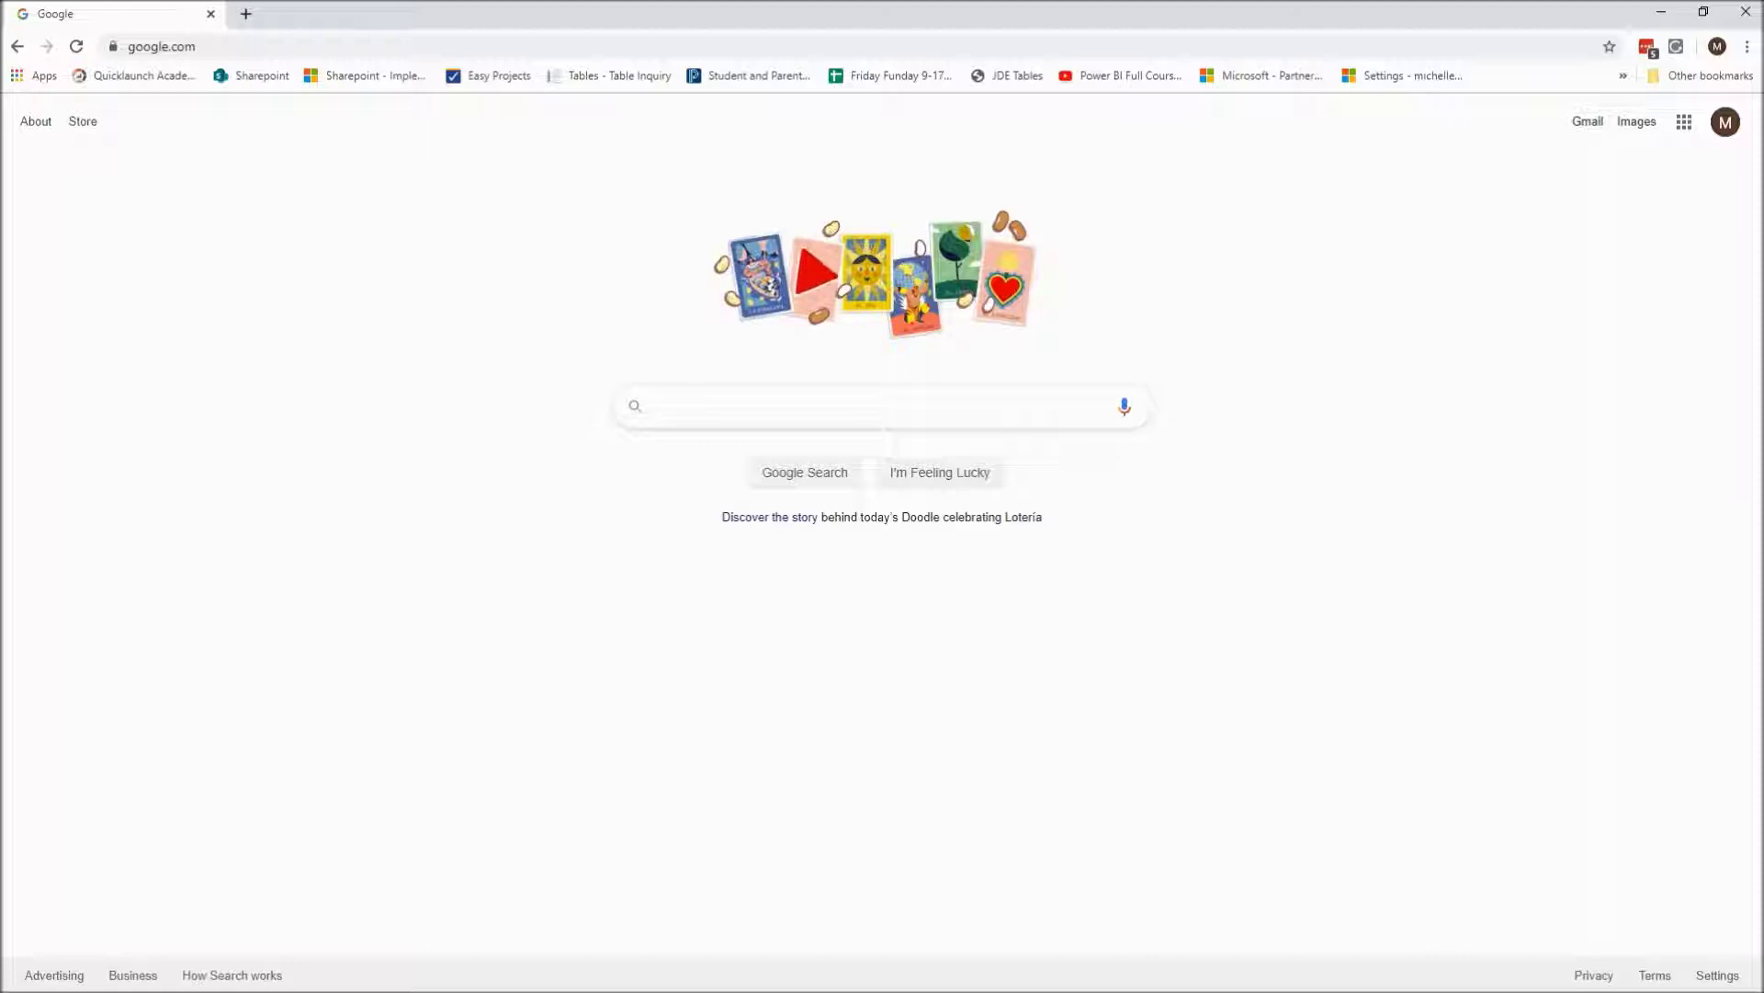
# - Go to the powerbi.microsoft.com website
pyautogui.click(405, 43)
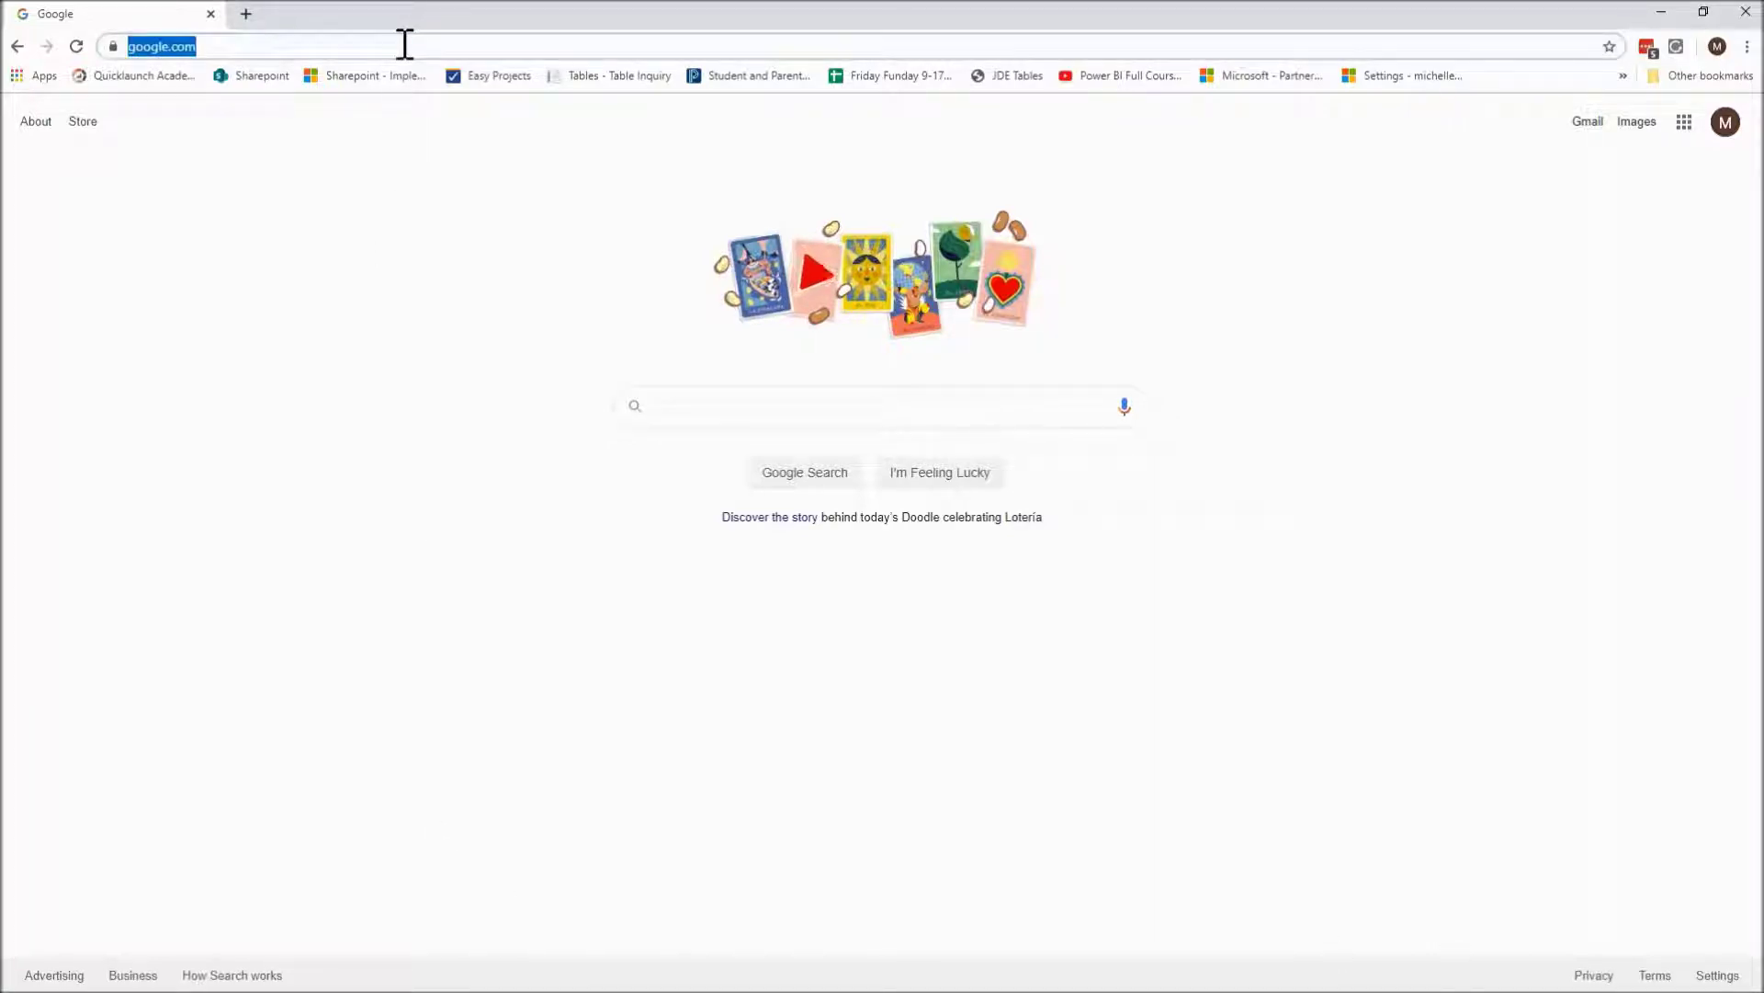
pyautogui.write('power')
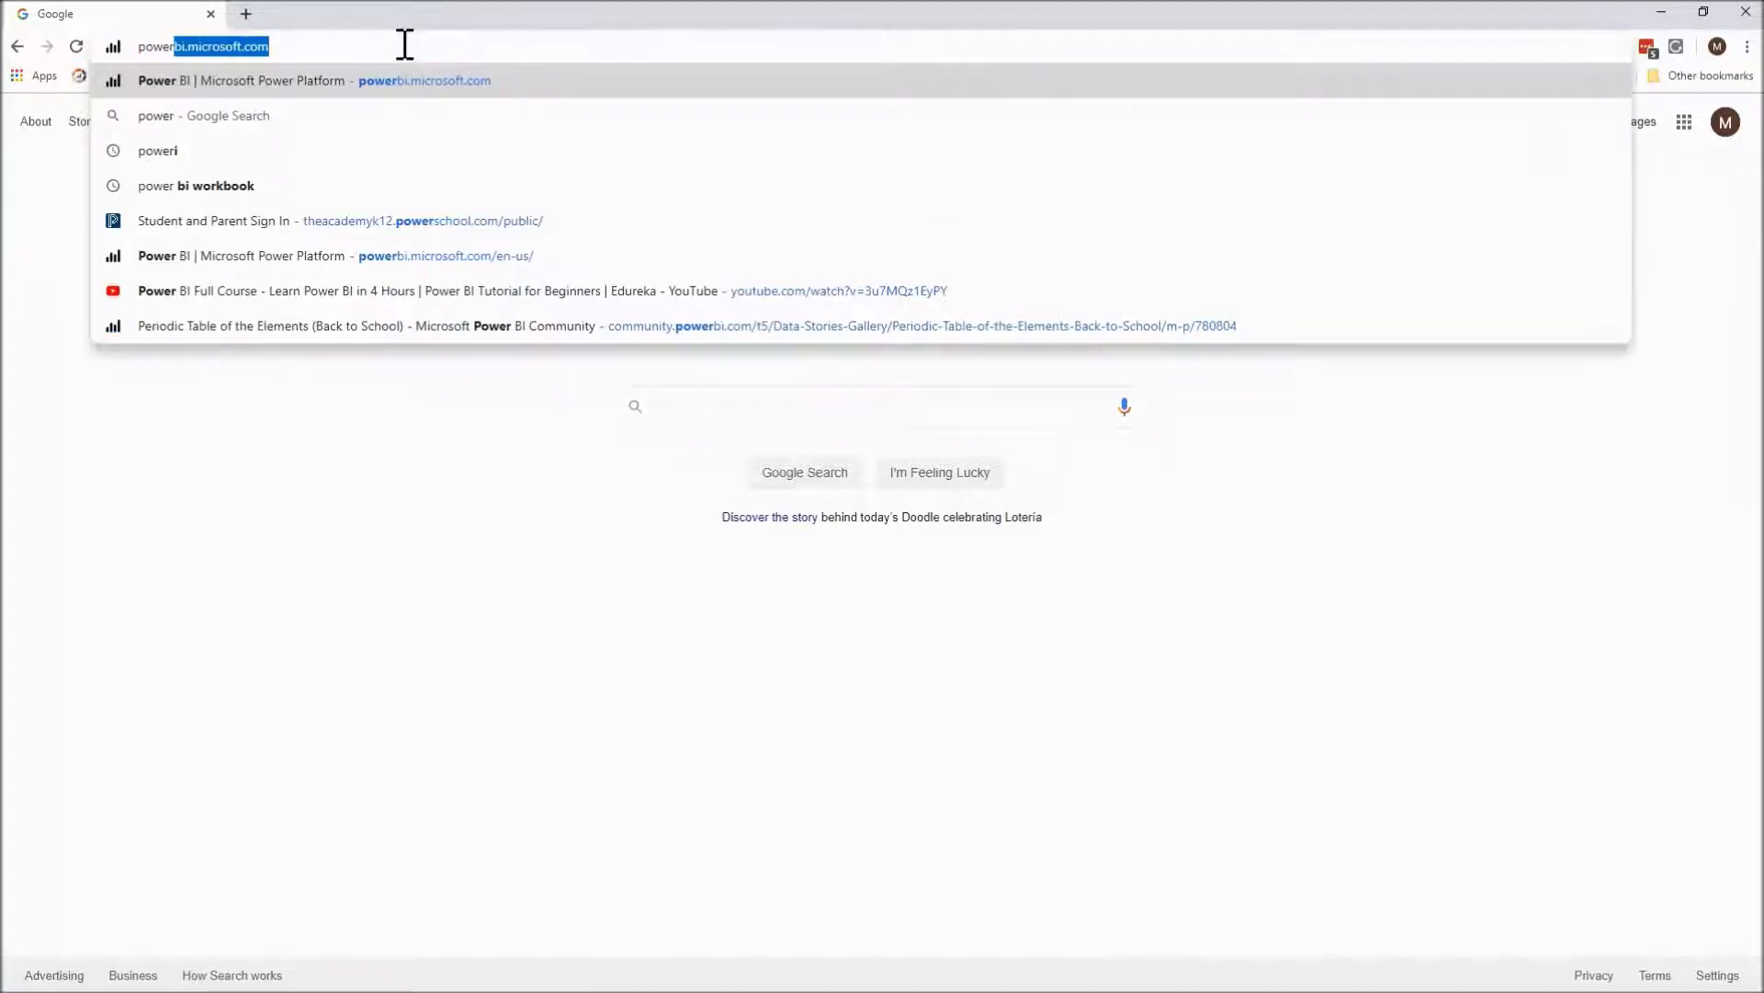
pyautogui.press('Return')
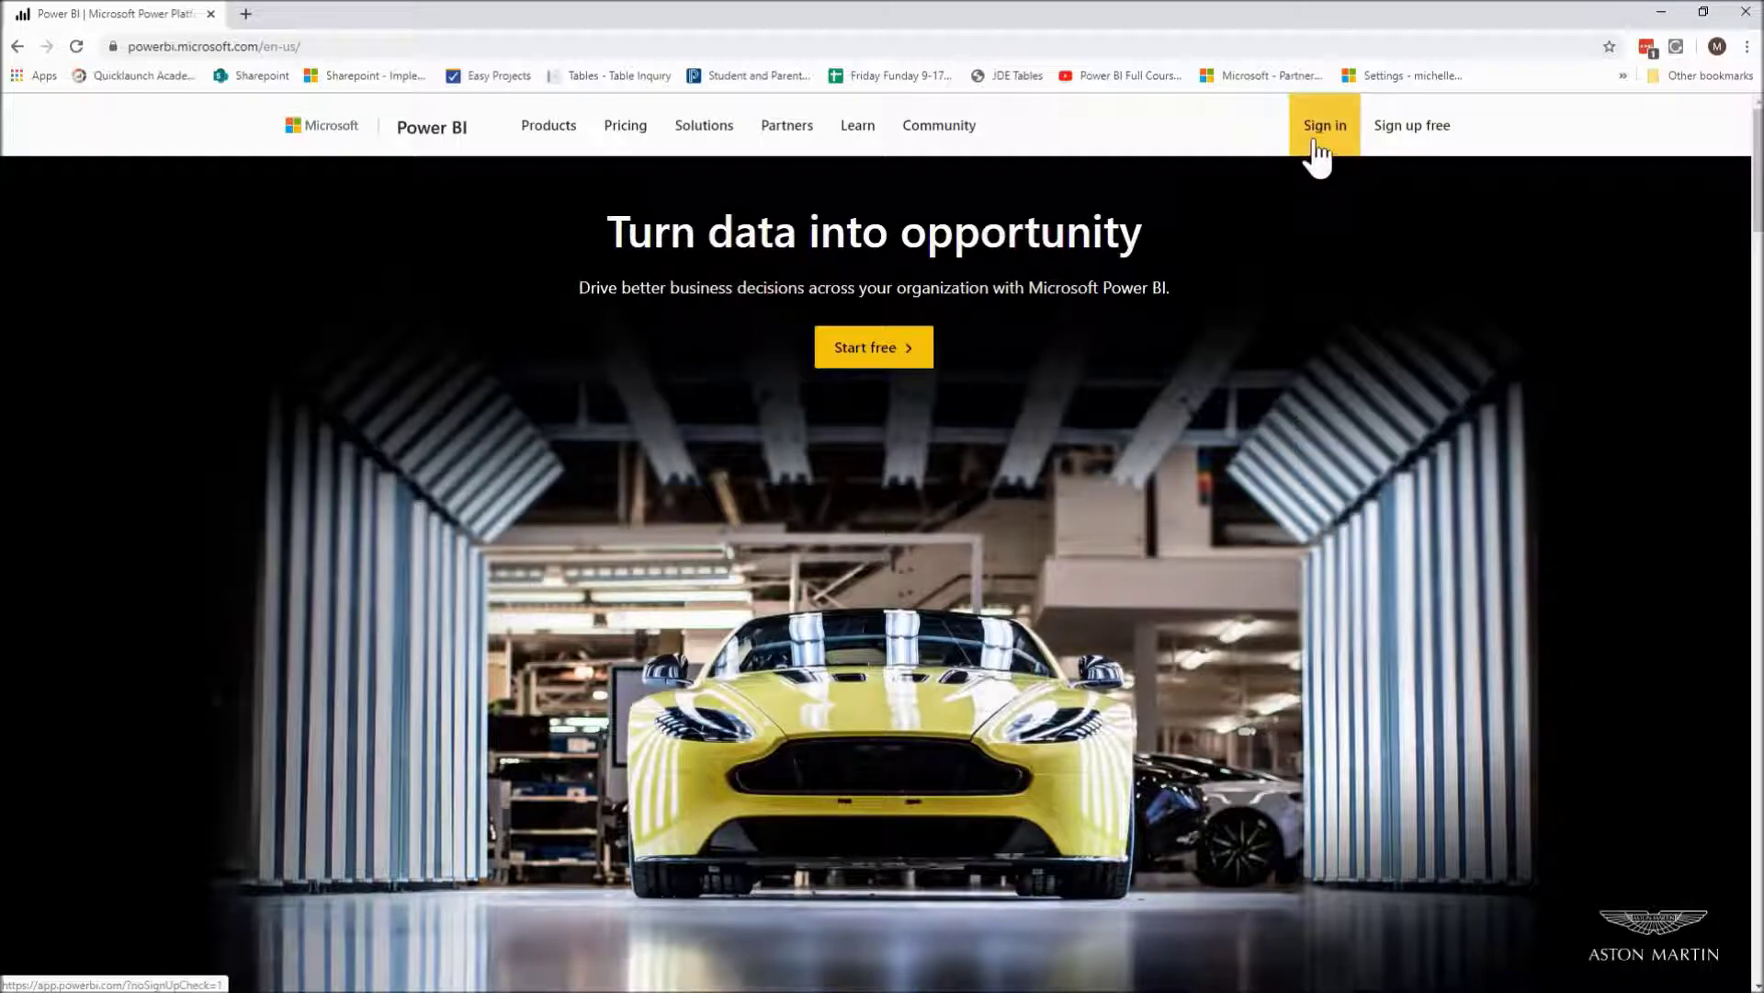
# - Sign in with the saved workshop account, entering its account password, and decline to stay signed in
pyautogui.click(1316, 142)
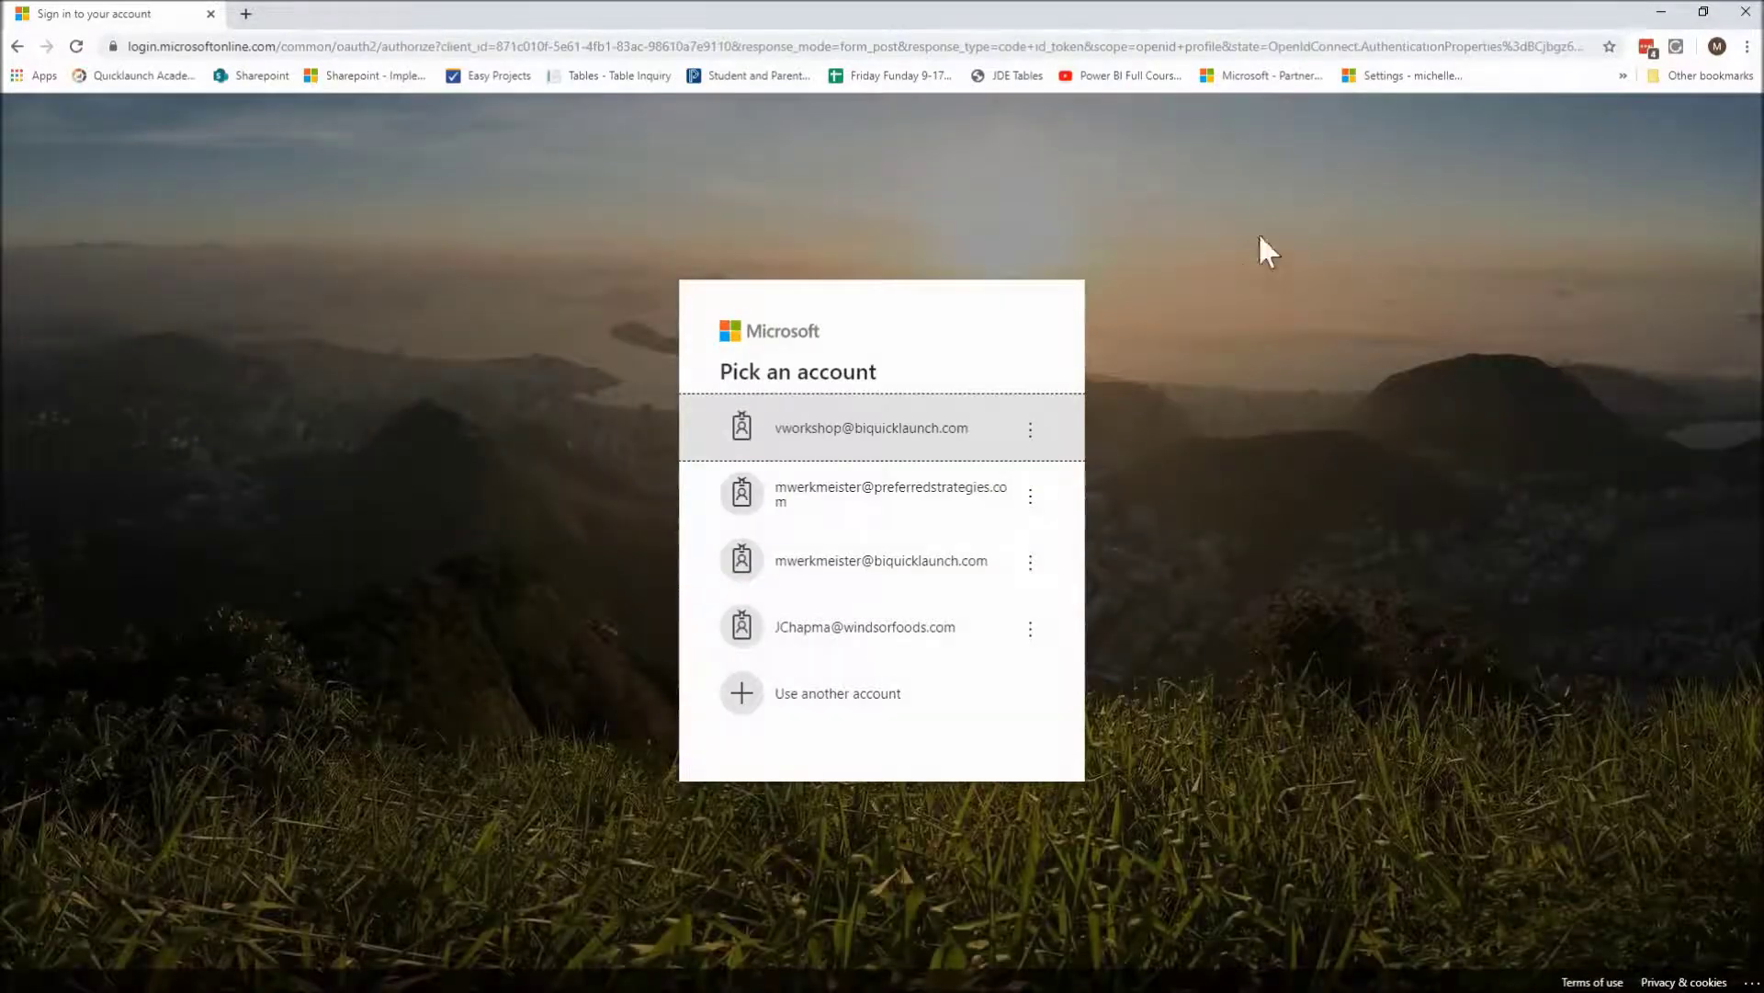
pyautogui.click(889, 439)
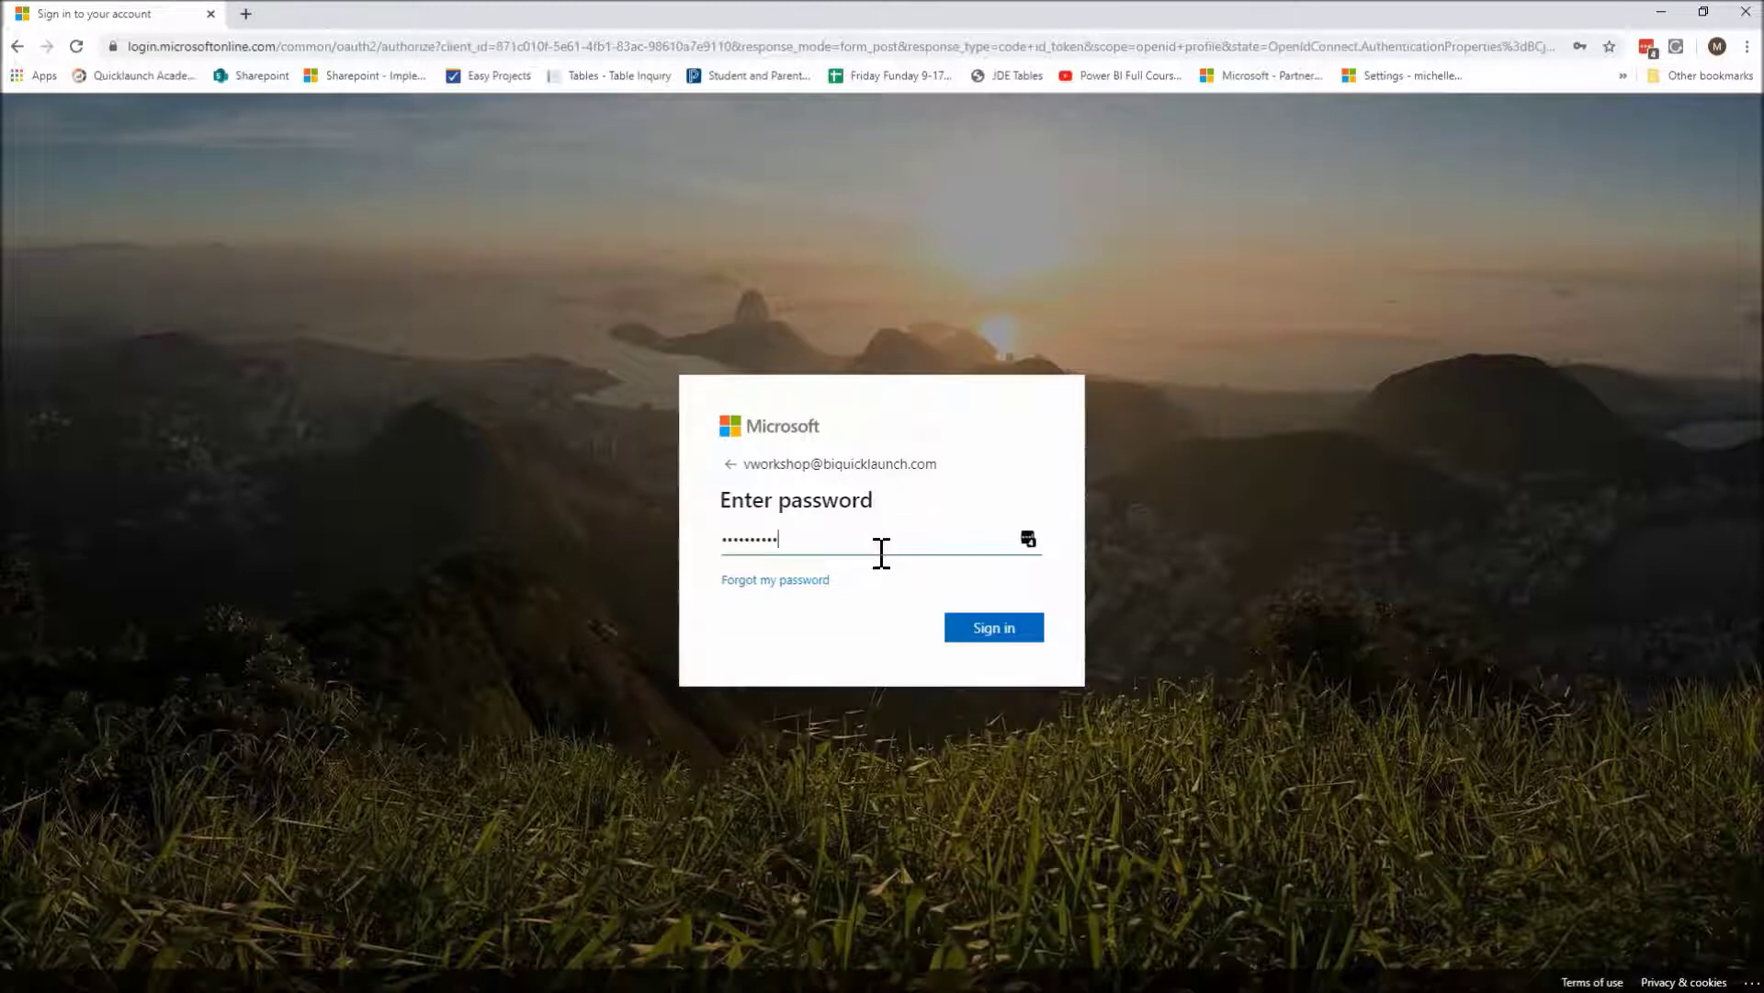
pyautogui.click(973, 629)
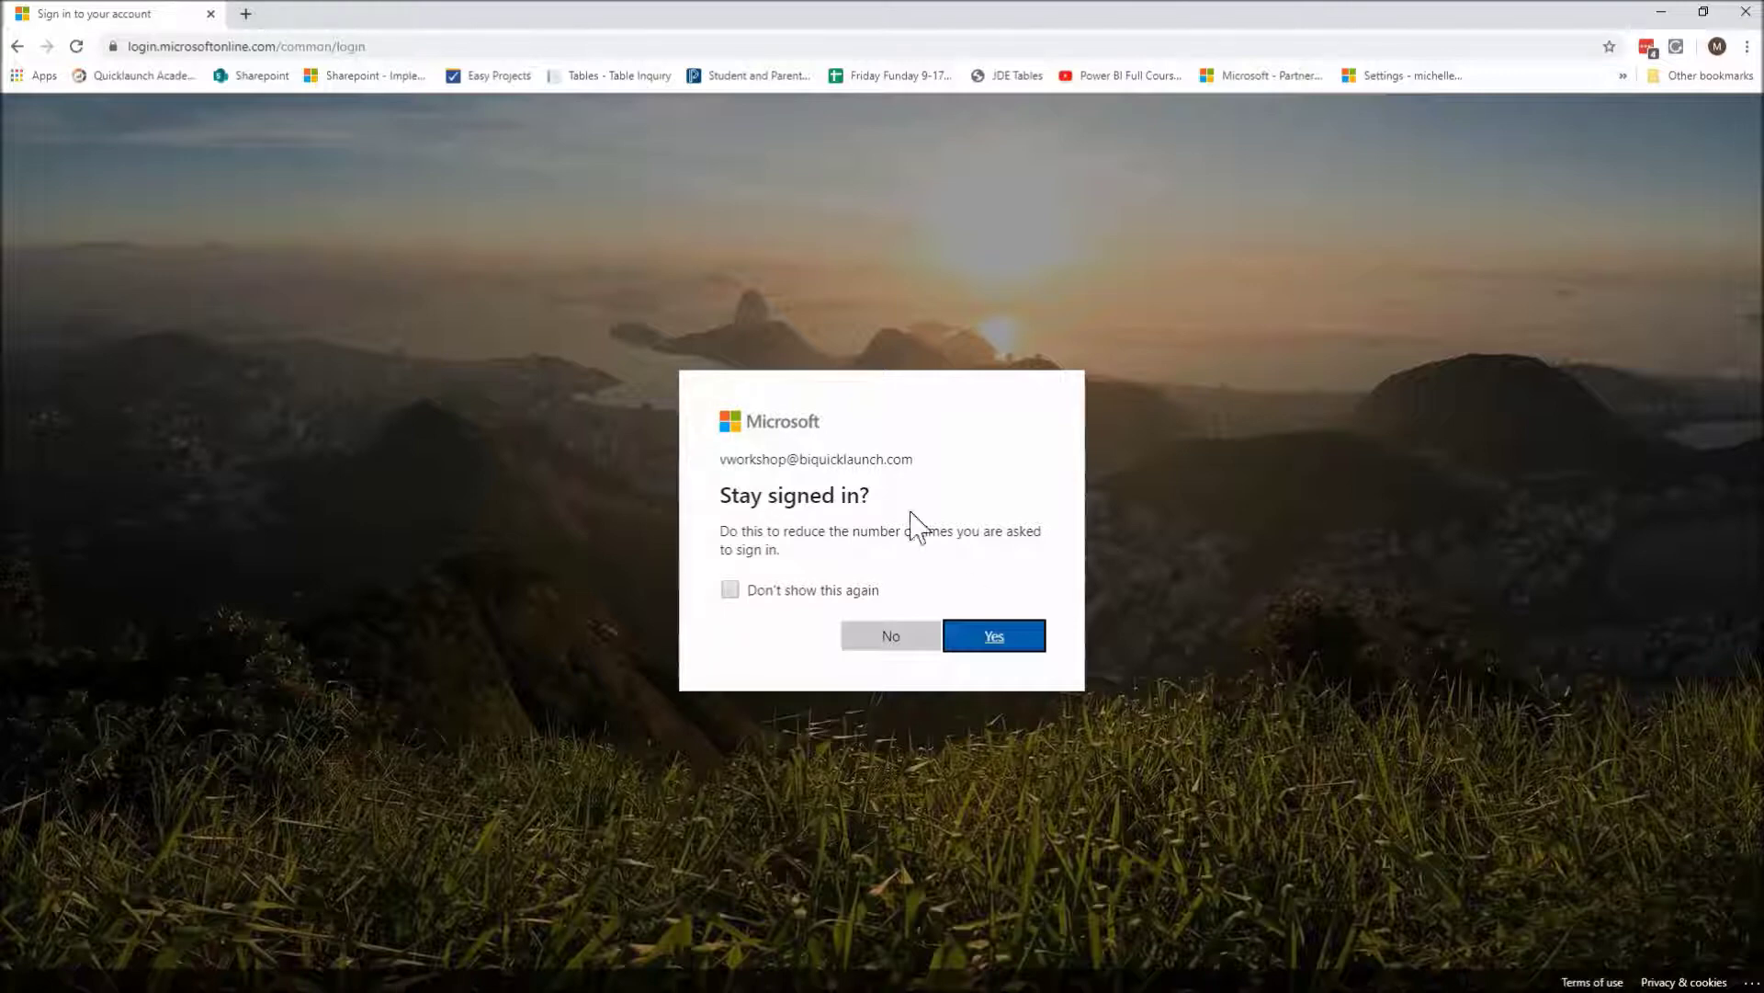
pyautogui.click(864, 643)
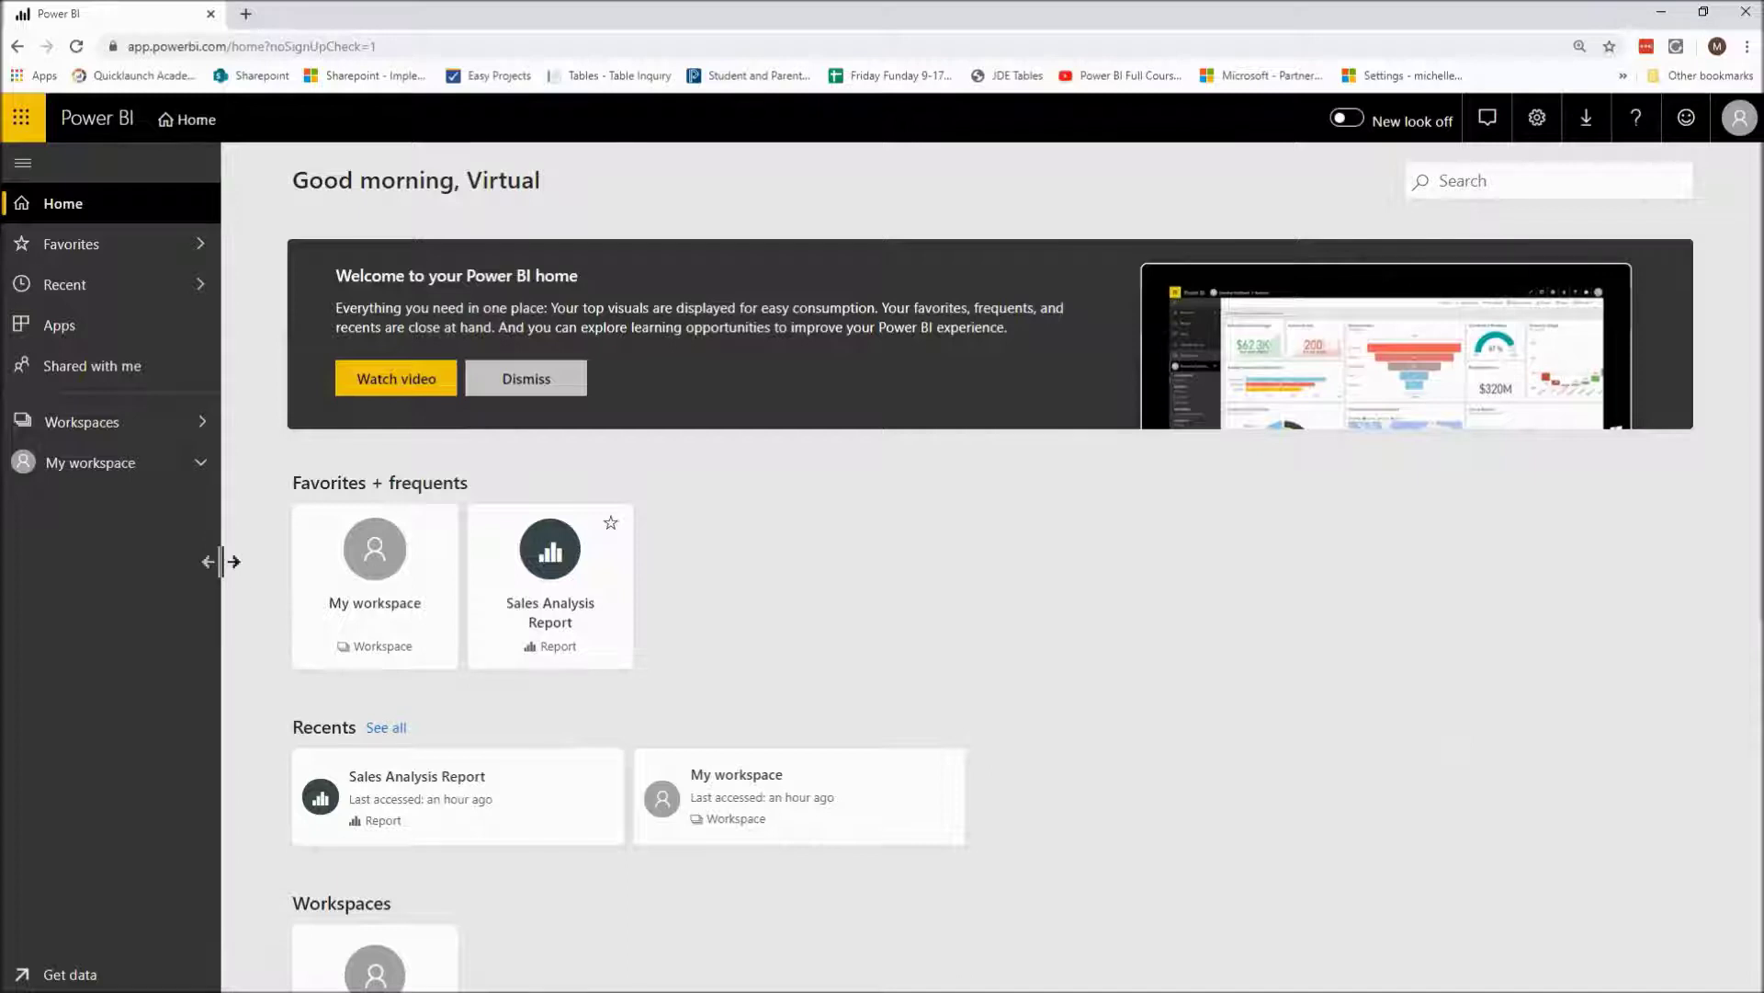
# - Narrow the navigation pane and open My workspace
pyautogui.moveTo(221, 559); pyautogui.dragTo(165, 558)
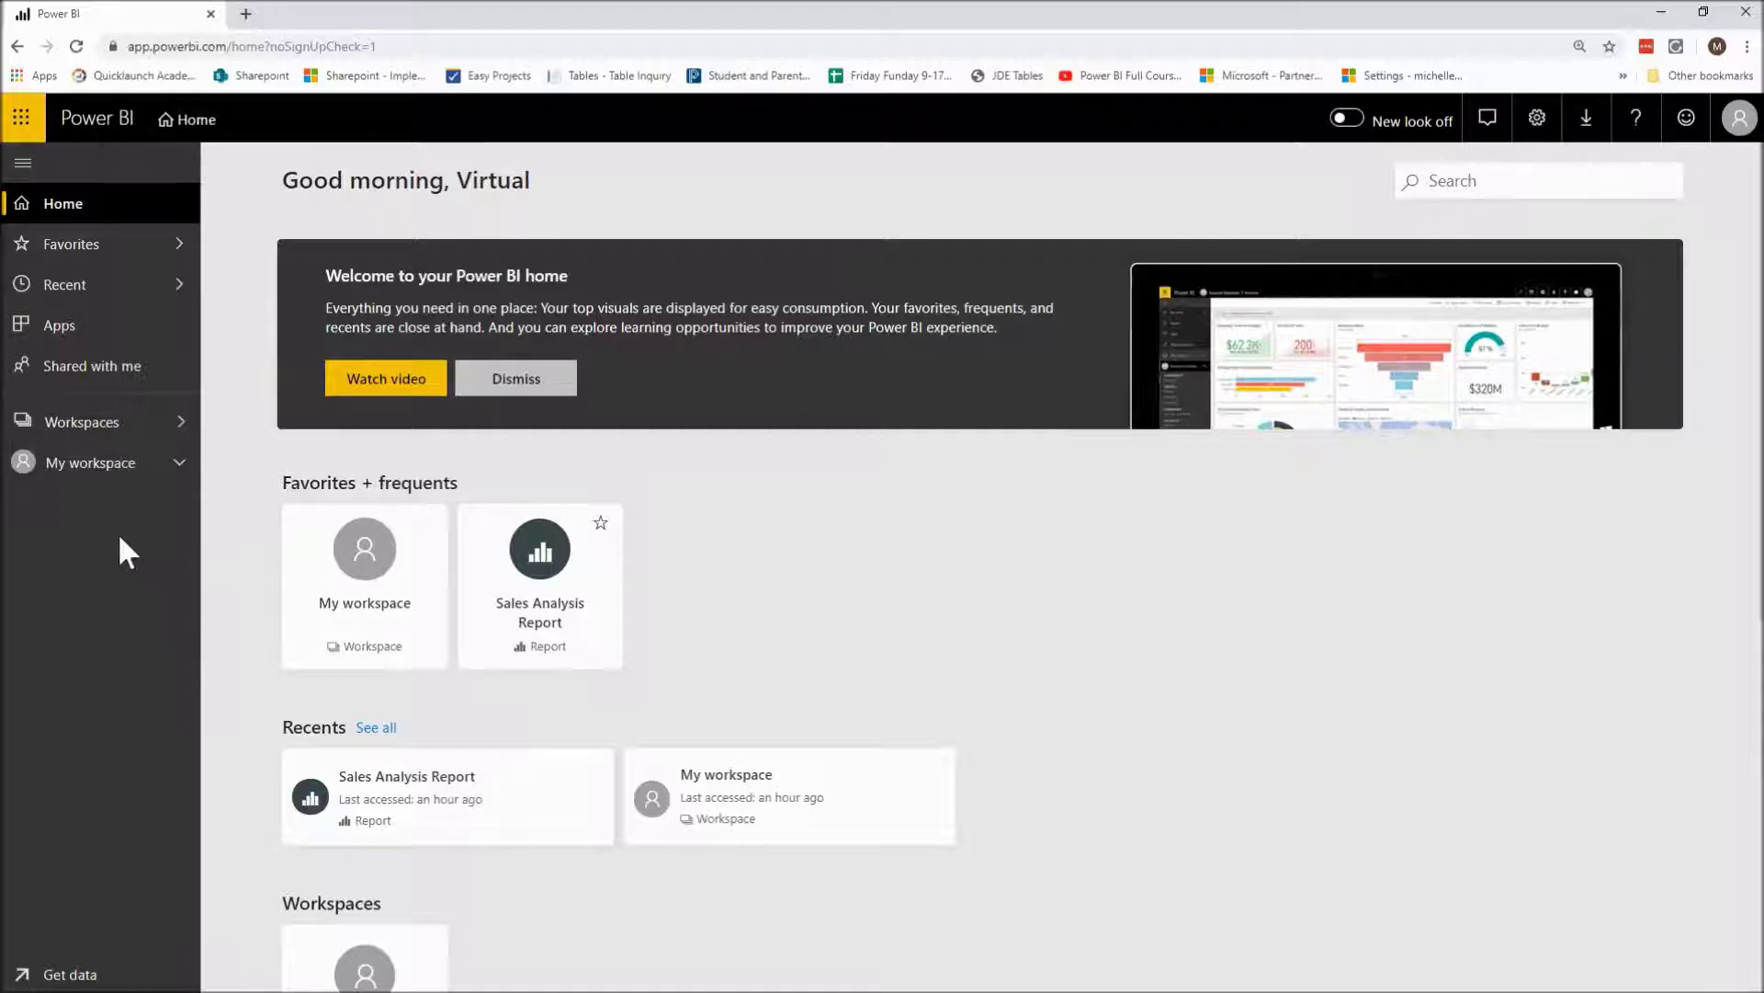
pyautogui.click(88, 473)
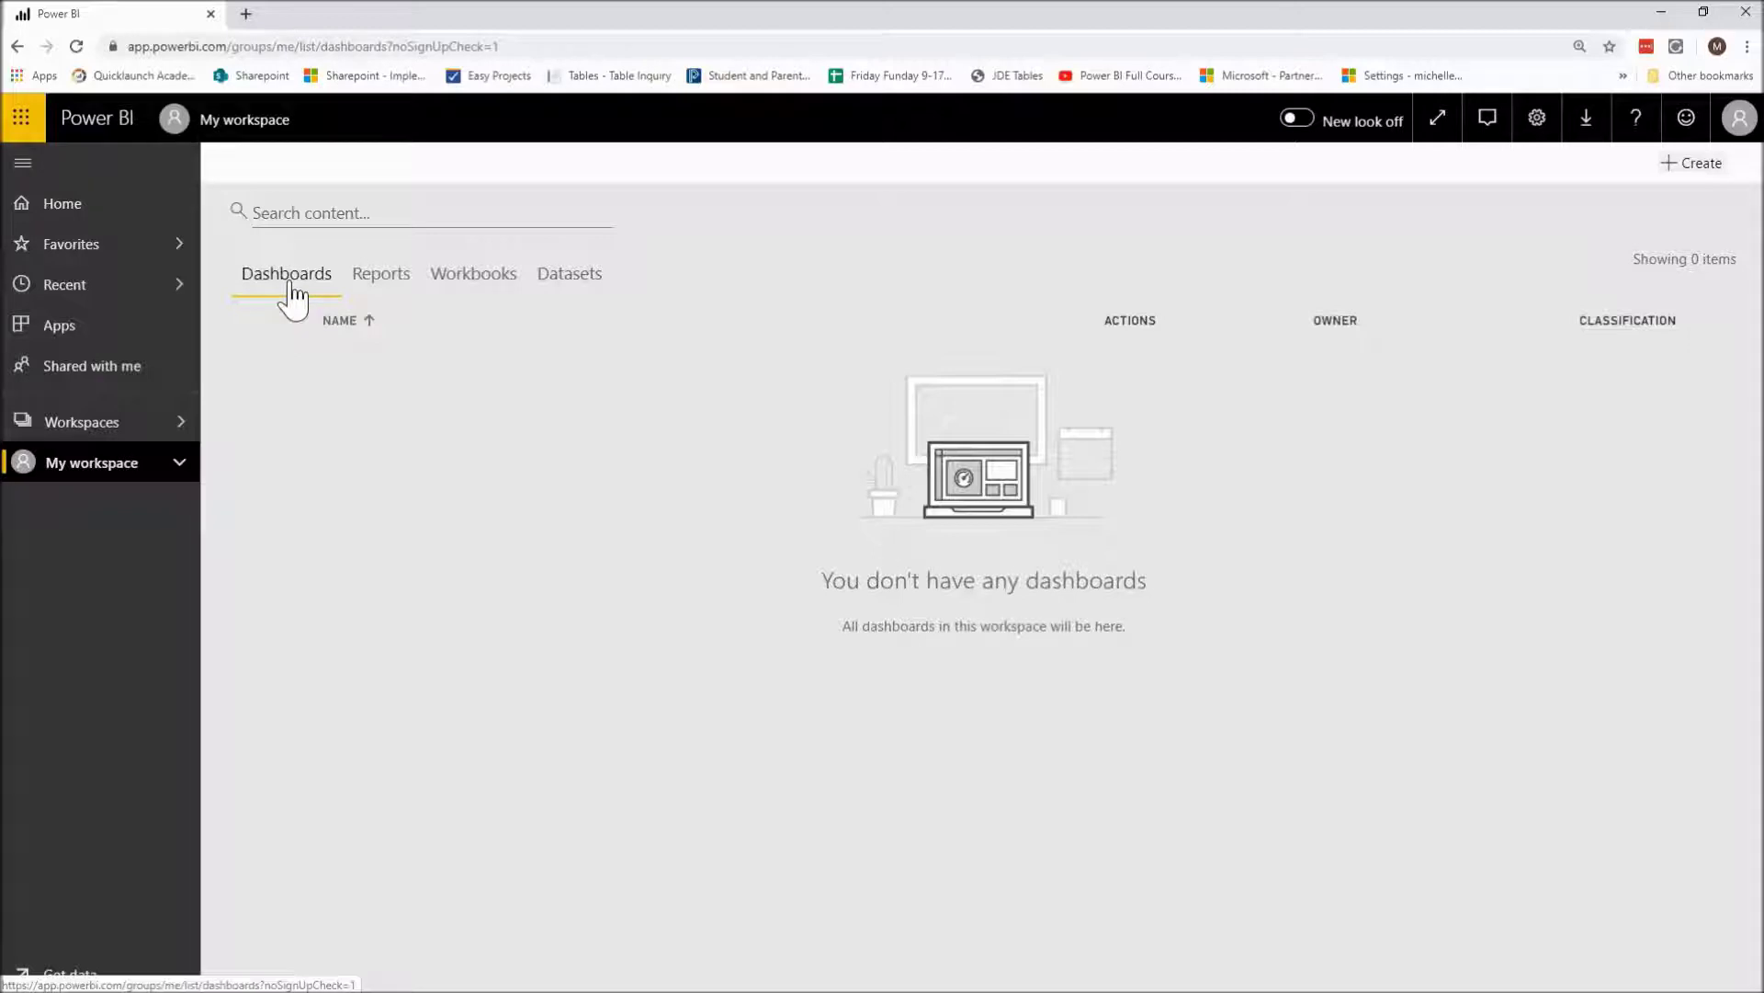
# - Compare the Datasets and Reports lists of My workspace and the actions they offer
pyautogui.click(577, 275)
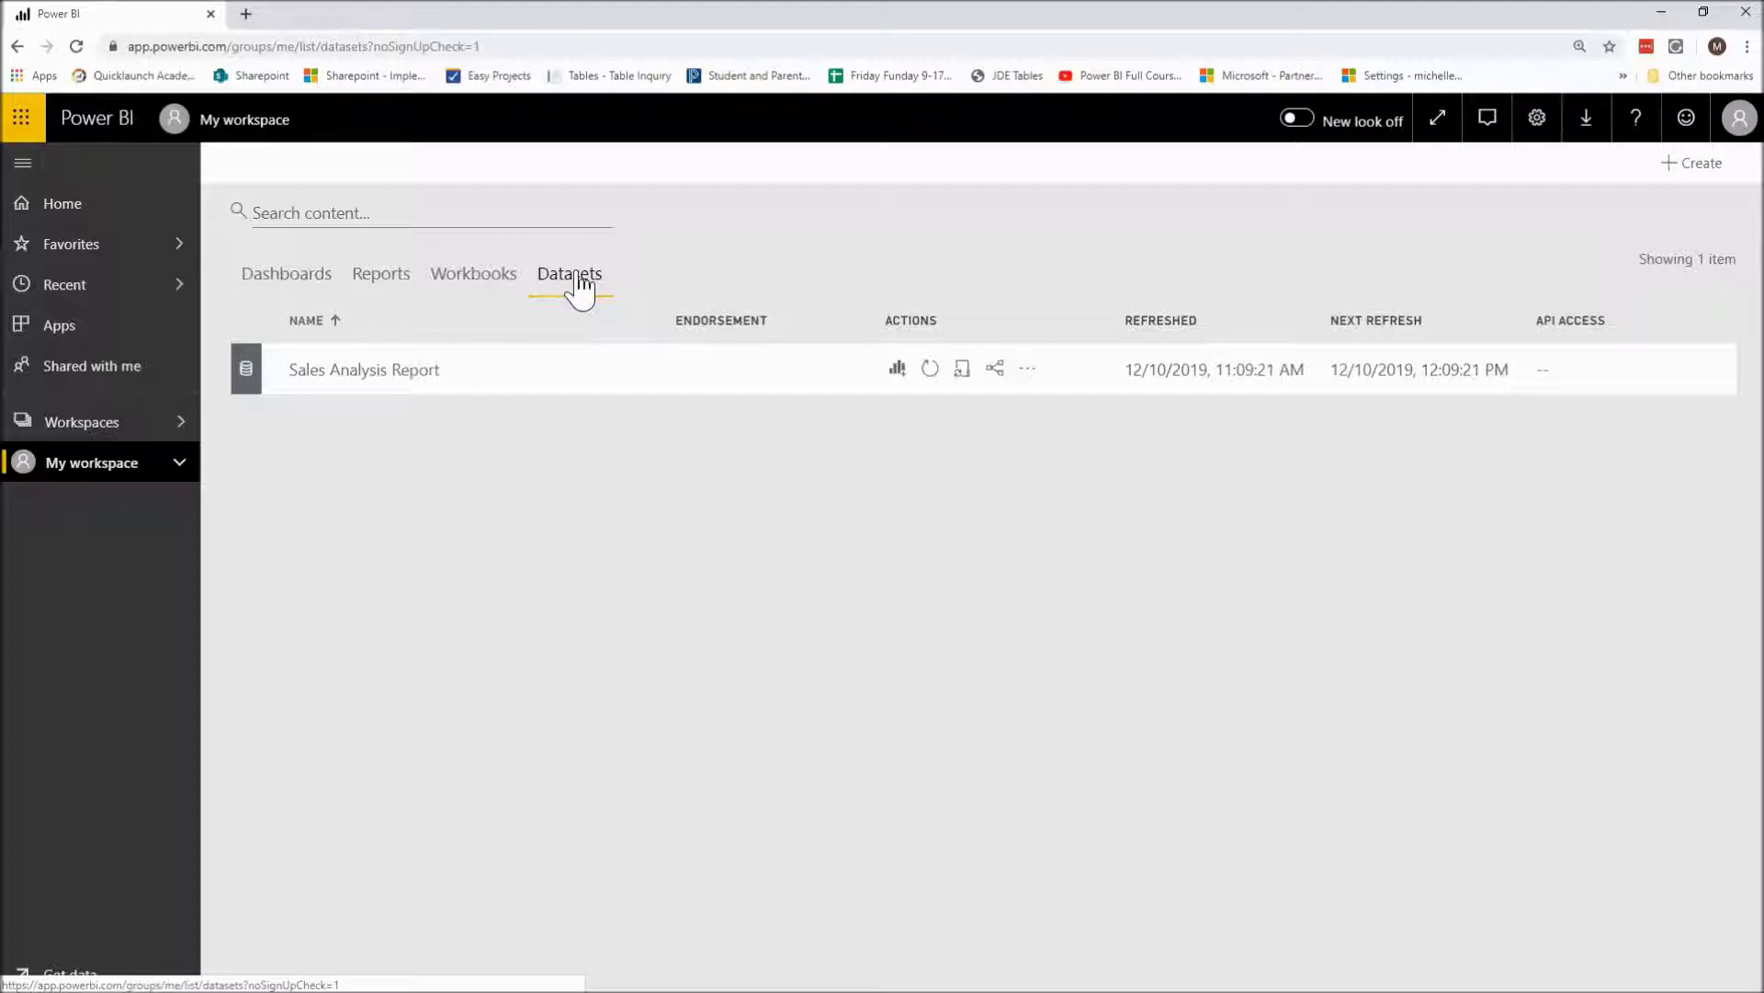
pyautogui.click(379, 276)
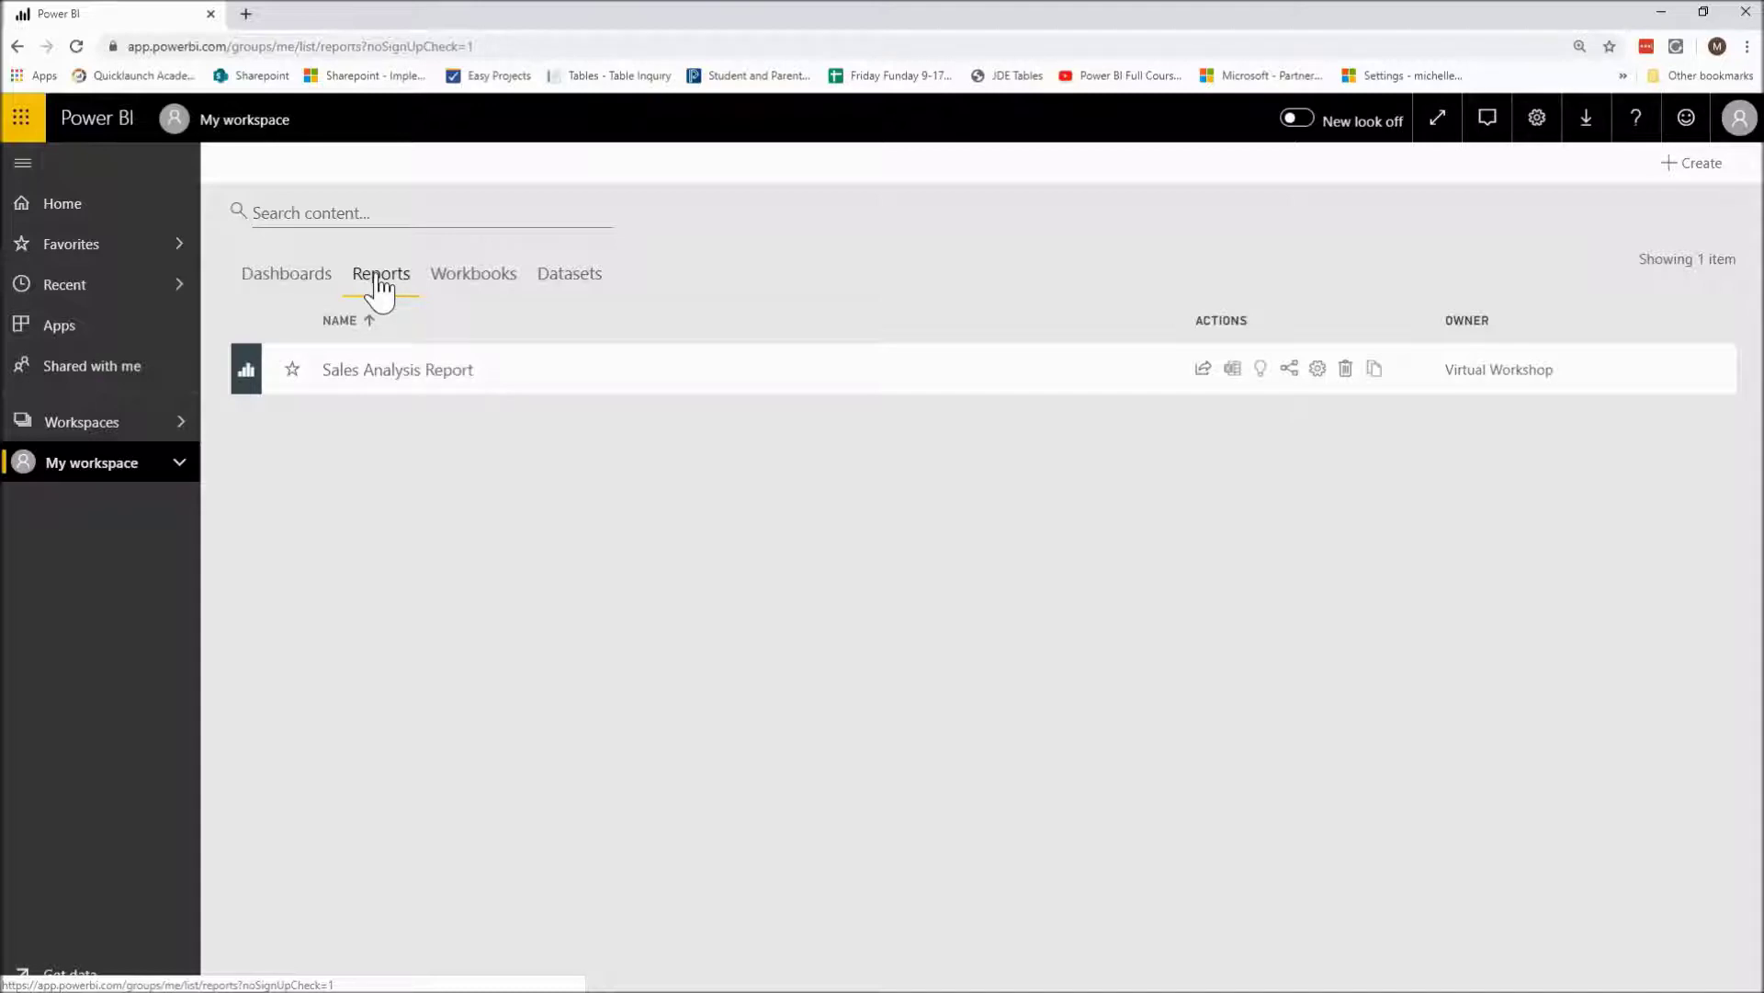
pyautogui.click(567, 276)
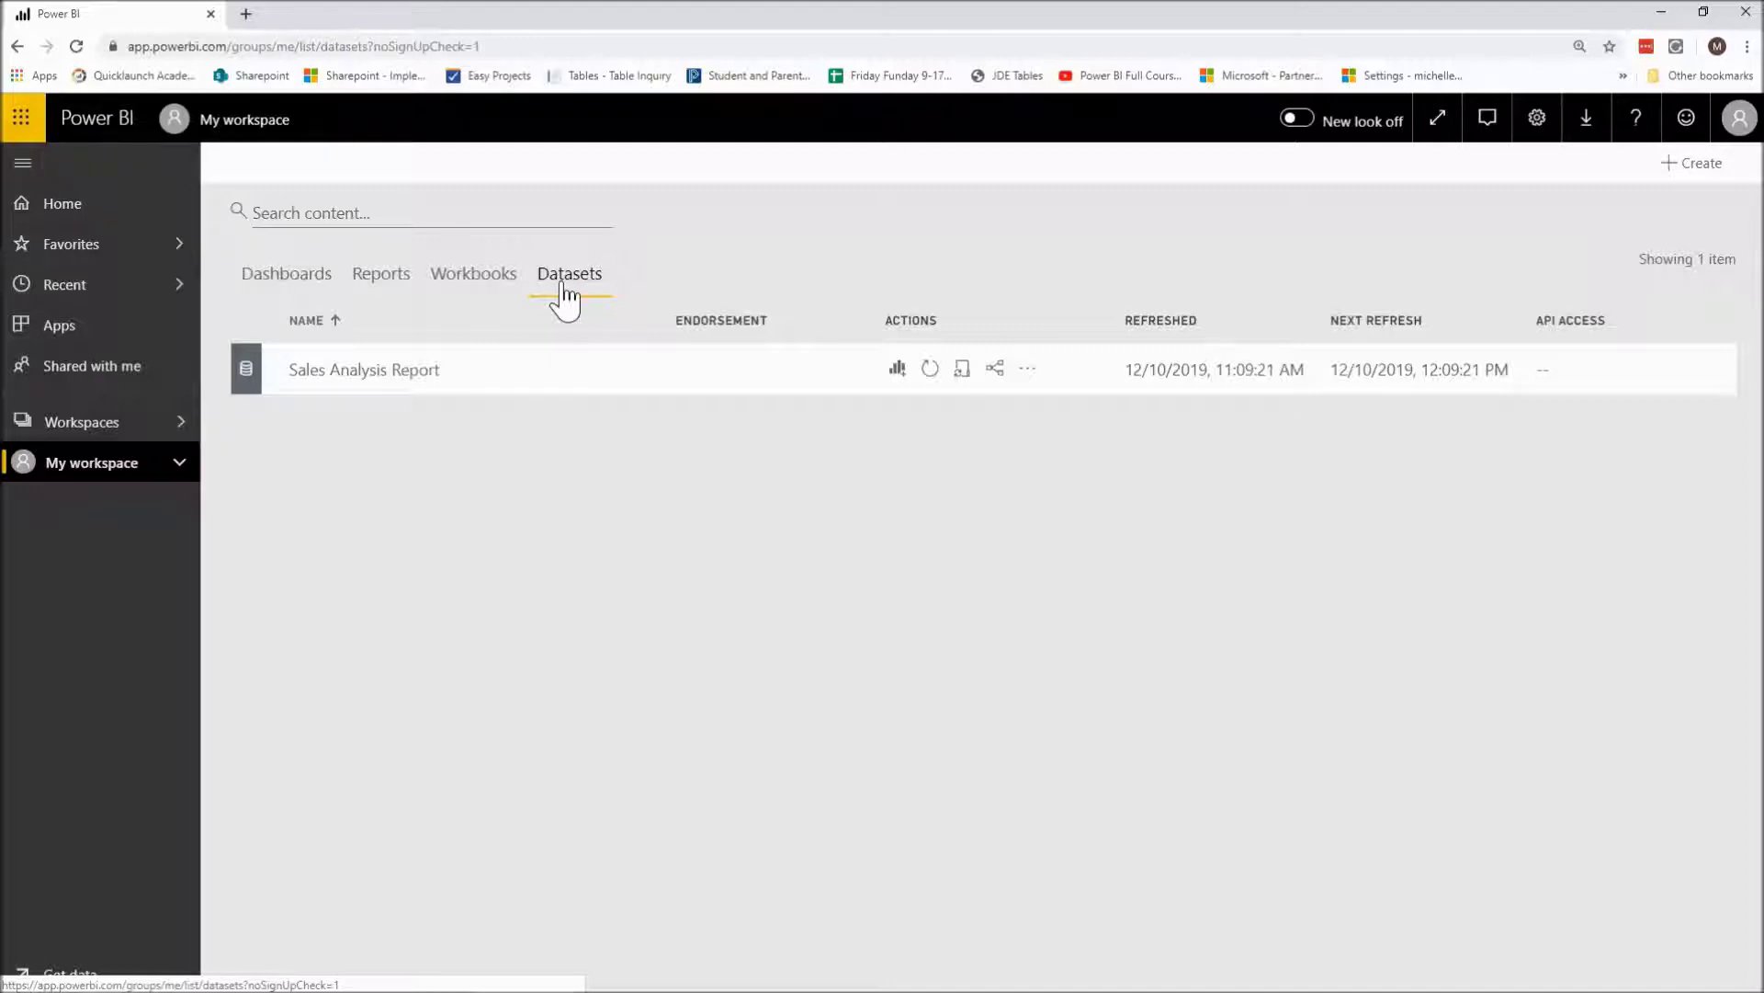
pyautogui.click(389, 293)
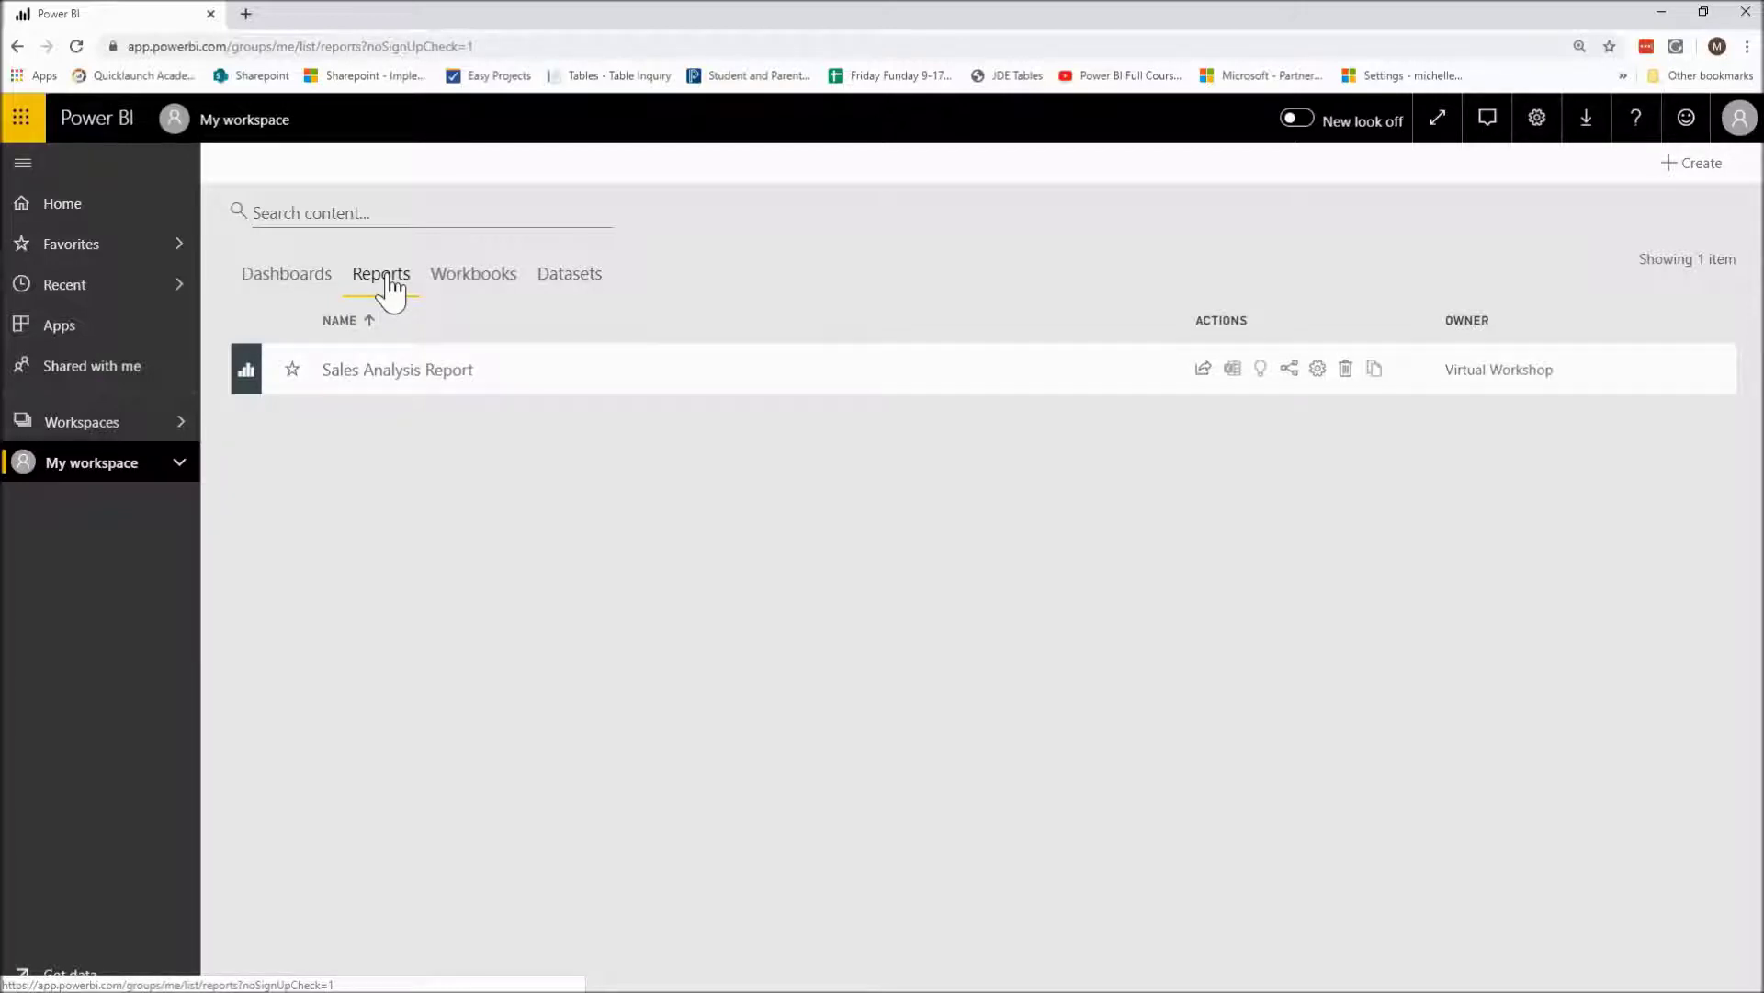
pyautogui.click(570, 276)
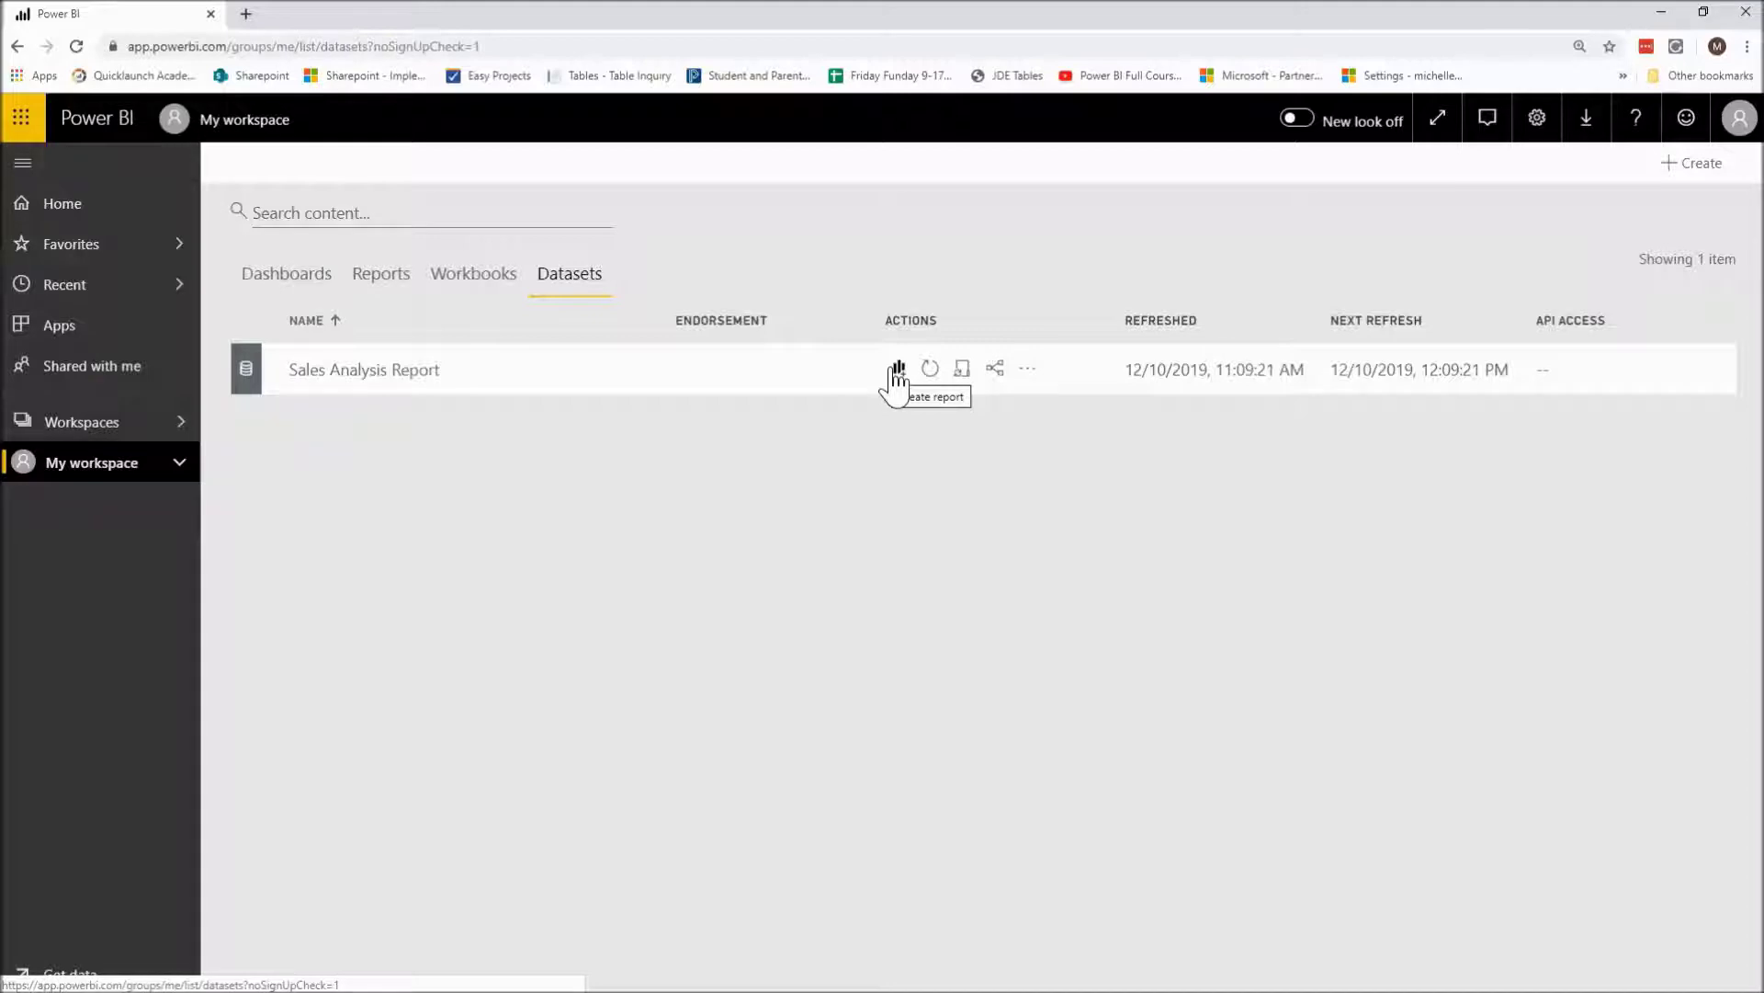
# - Open the Sales Analysis Report from the workspace's list of reports
pyautogui.click(381, 292)
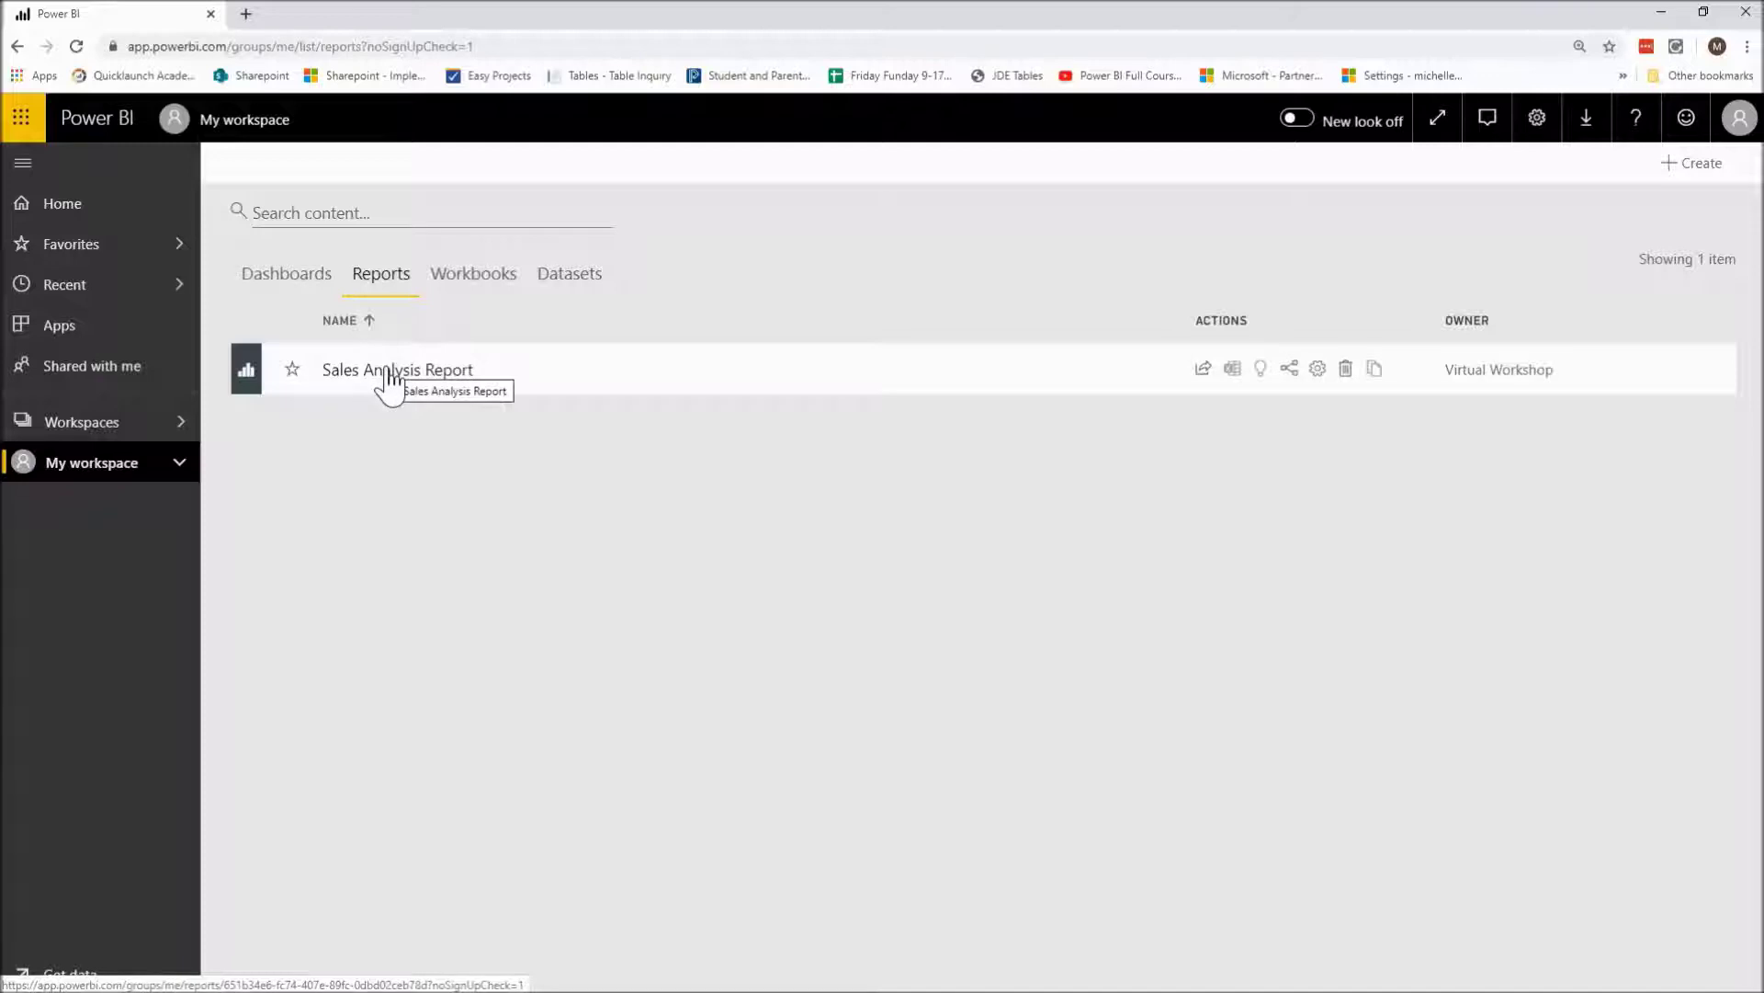
pyautogui.click(390, 371)
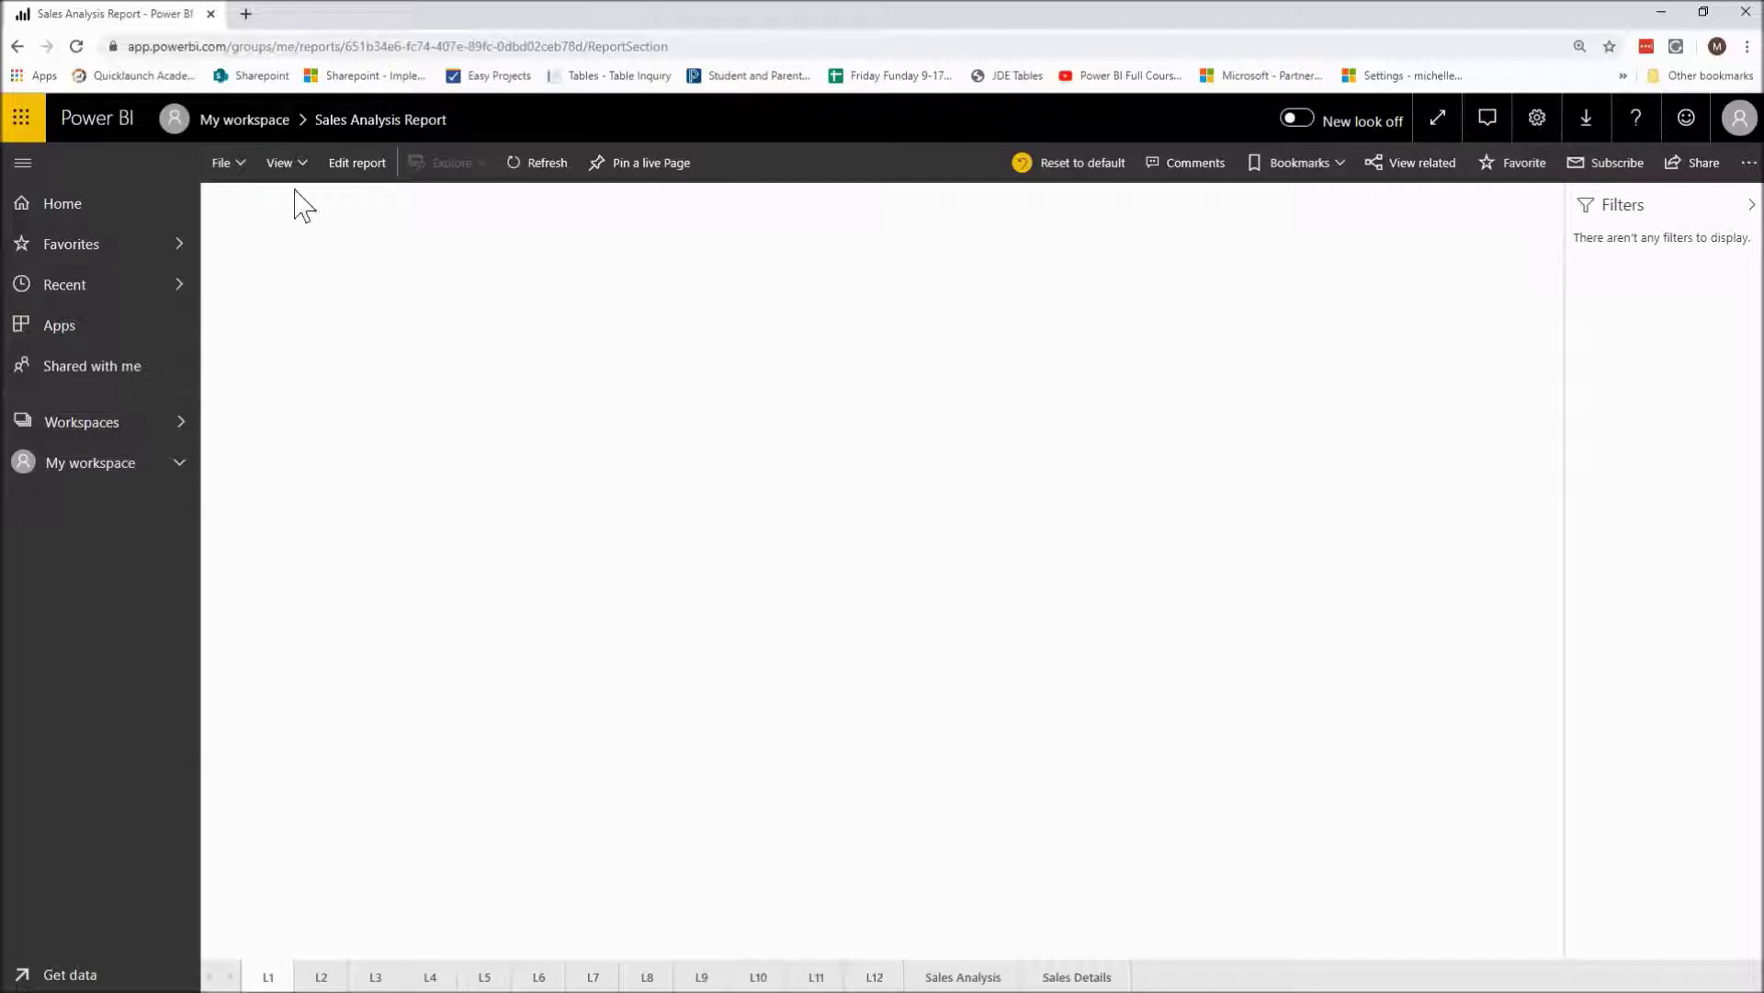
pyautogui.click(87, 464)
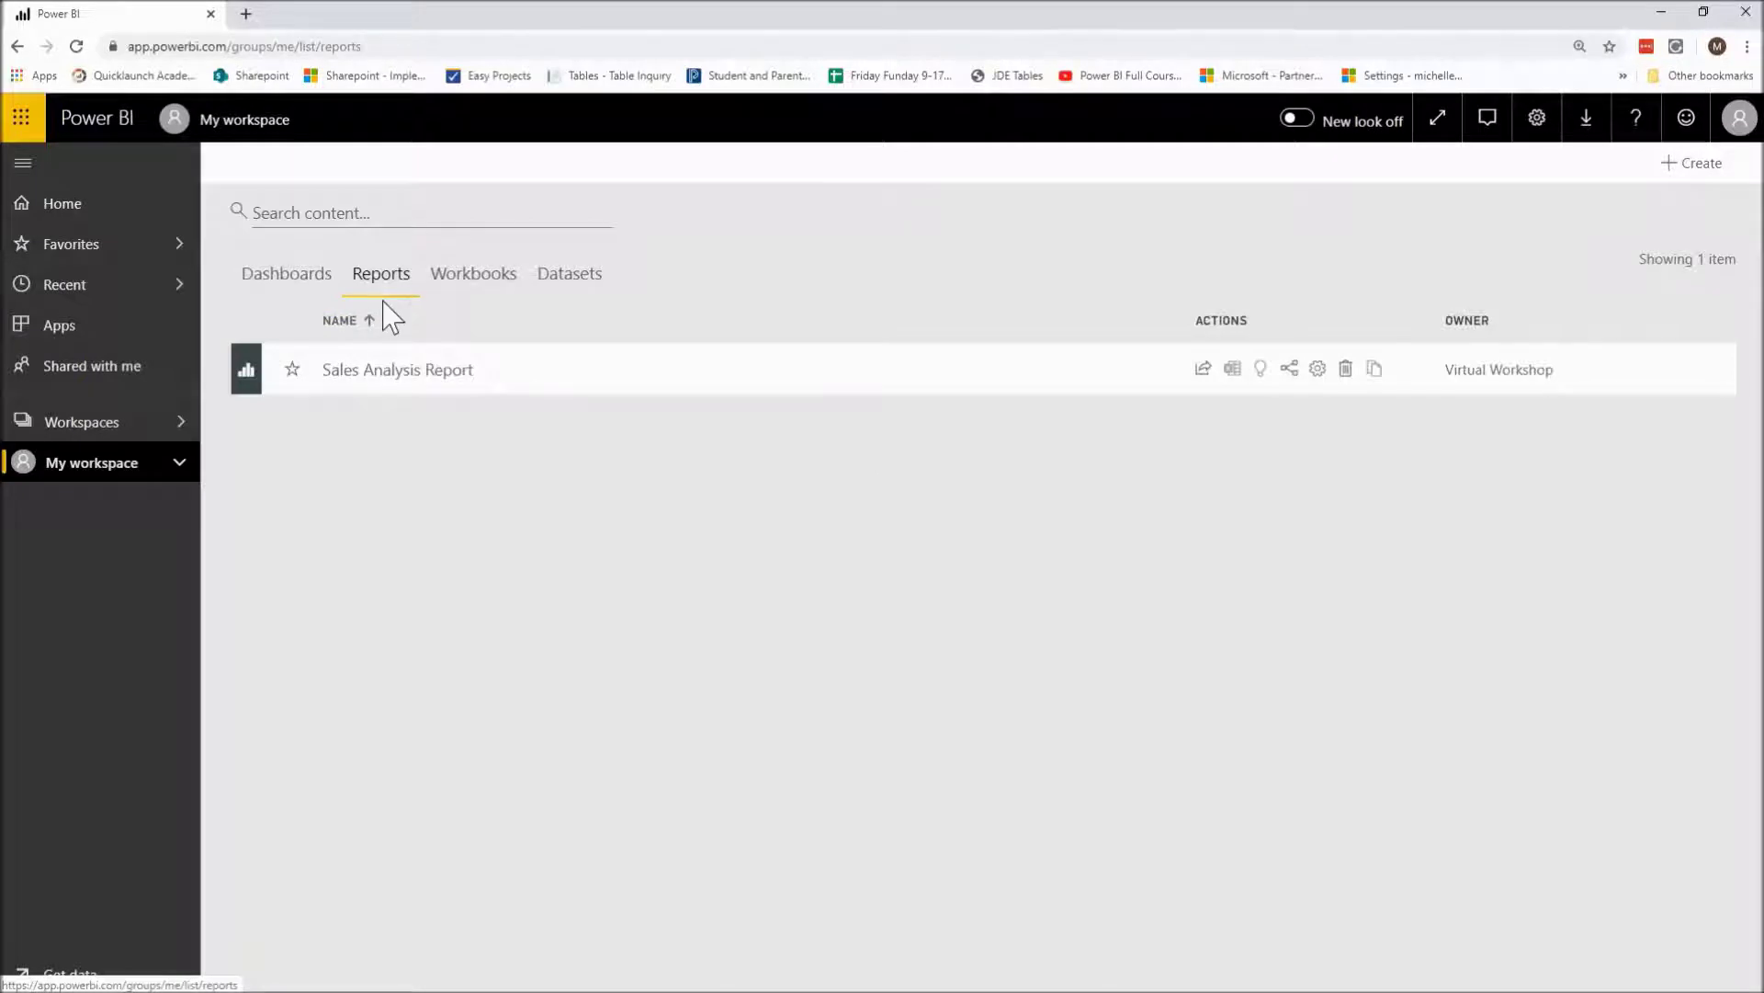
pyautogui.click(421, 375)
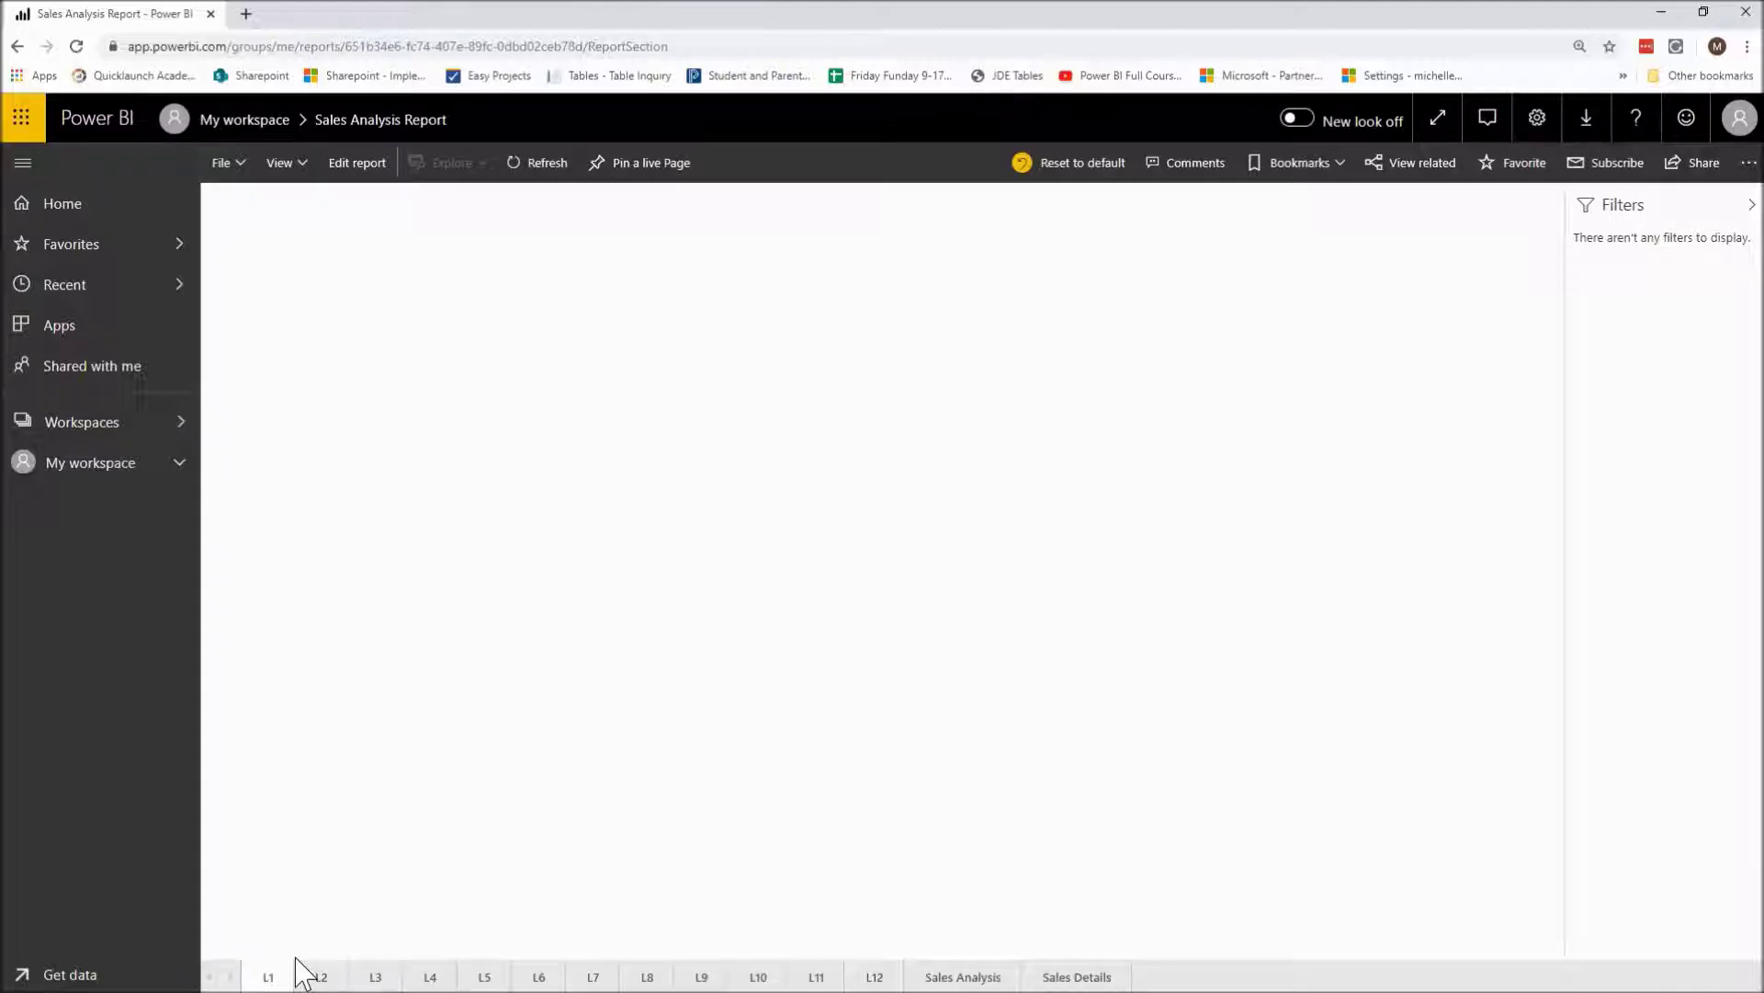
# - Examine the report's Sales Analysis and Sales Details pages, including the February values in the Sales Variance by Period and Channel chart
pyautogui.click(952, 979)
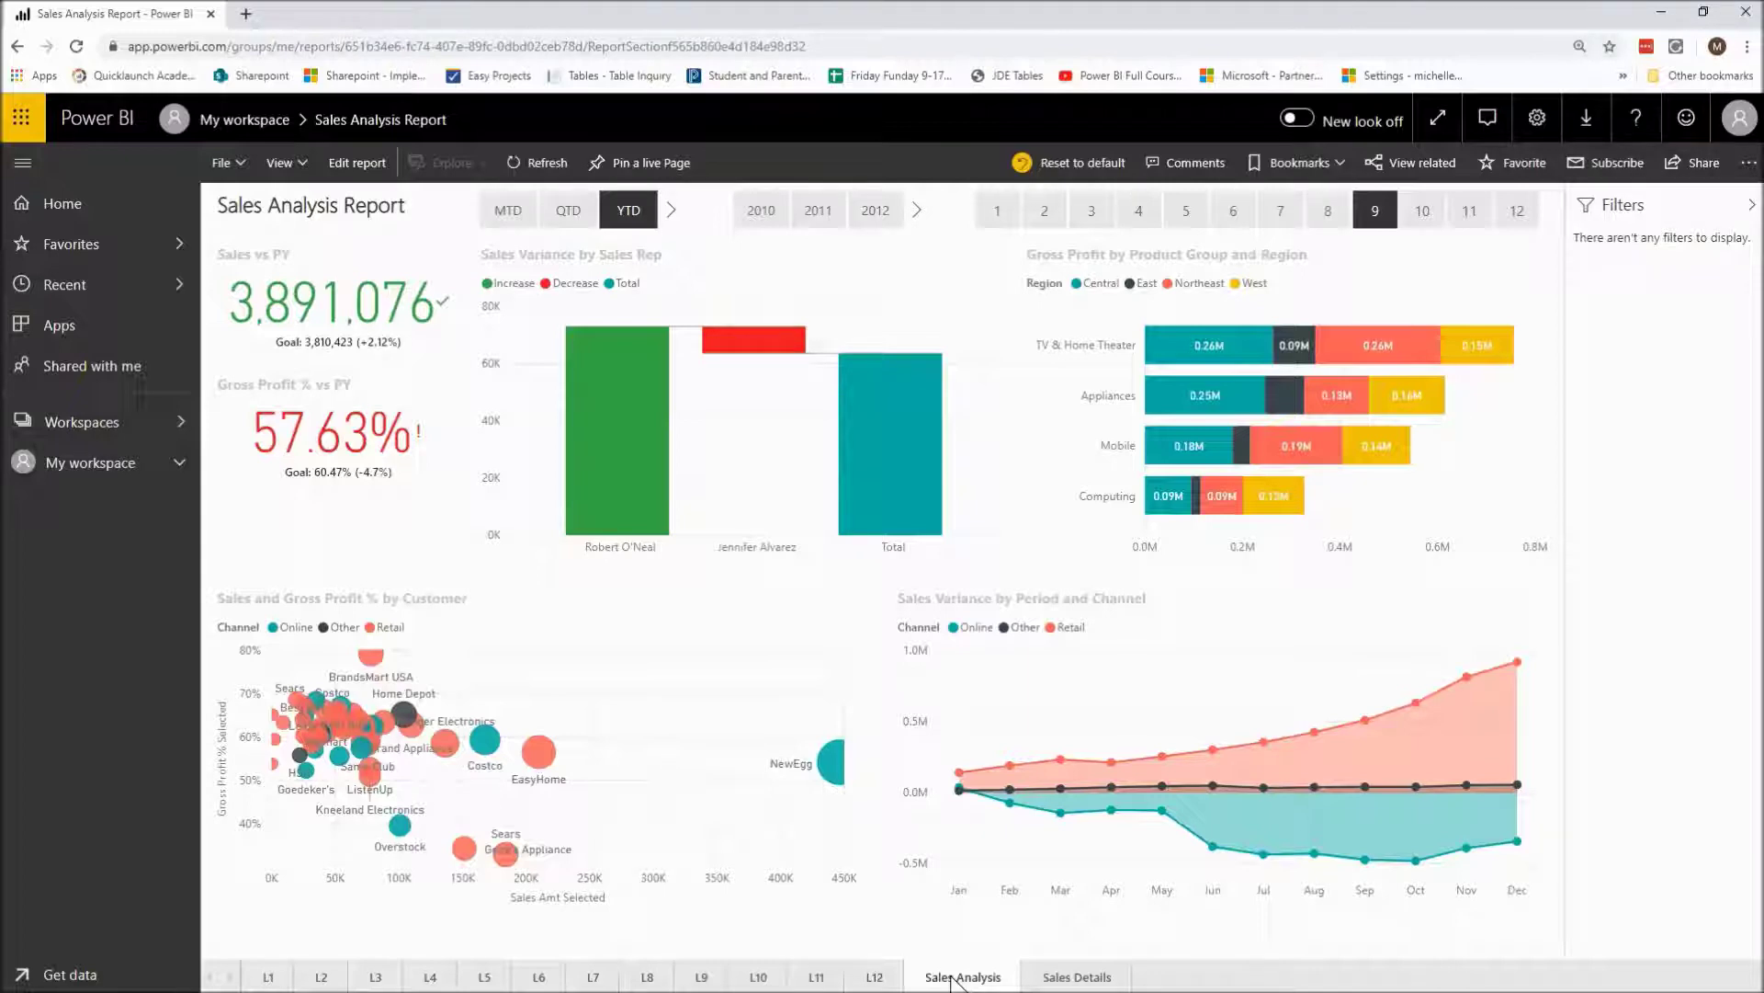
pyautogui.click(1078, 976)
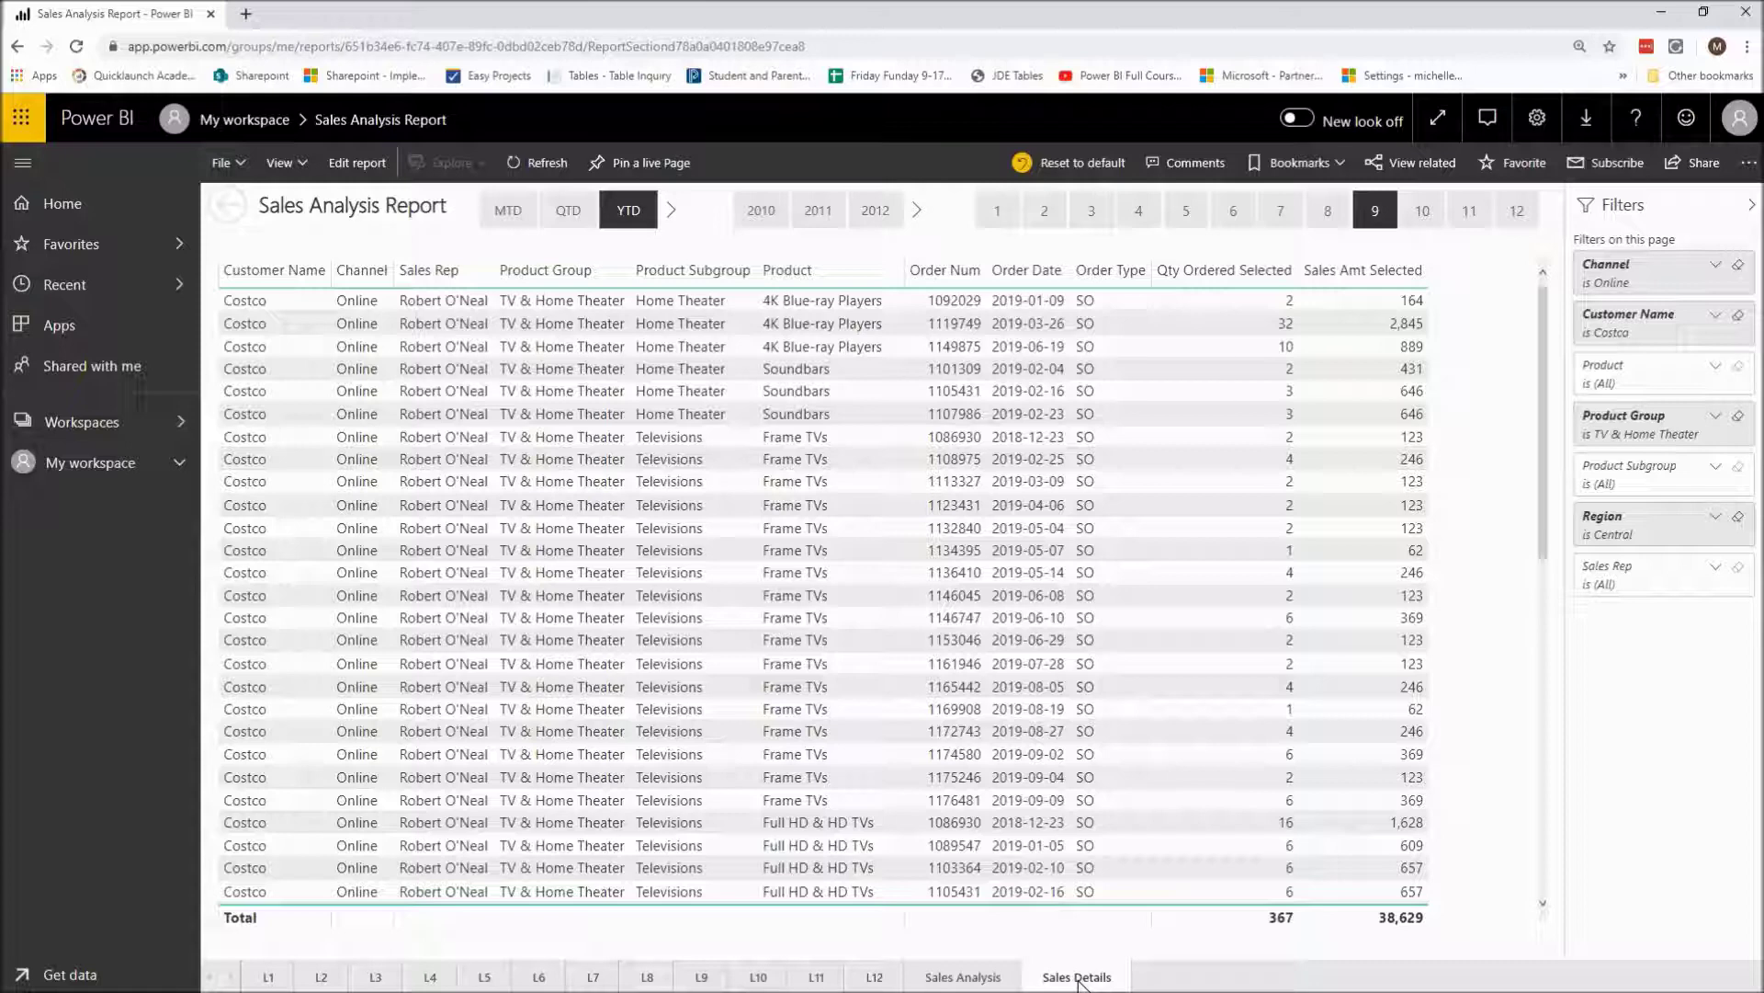
pyautogui.click(962, 977)
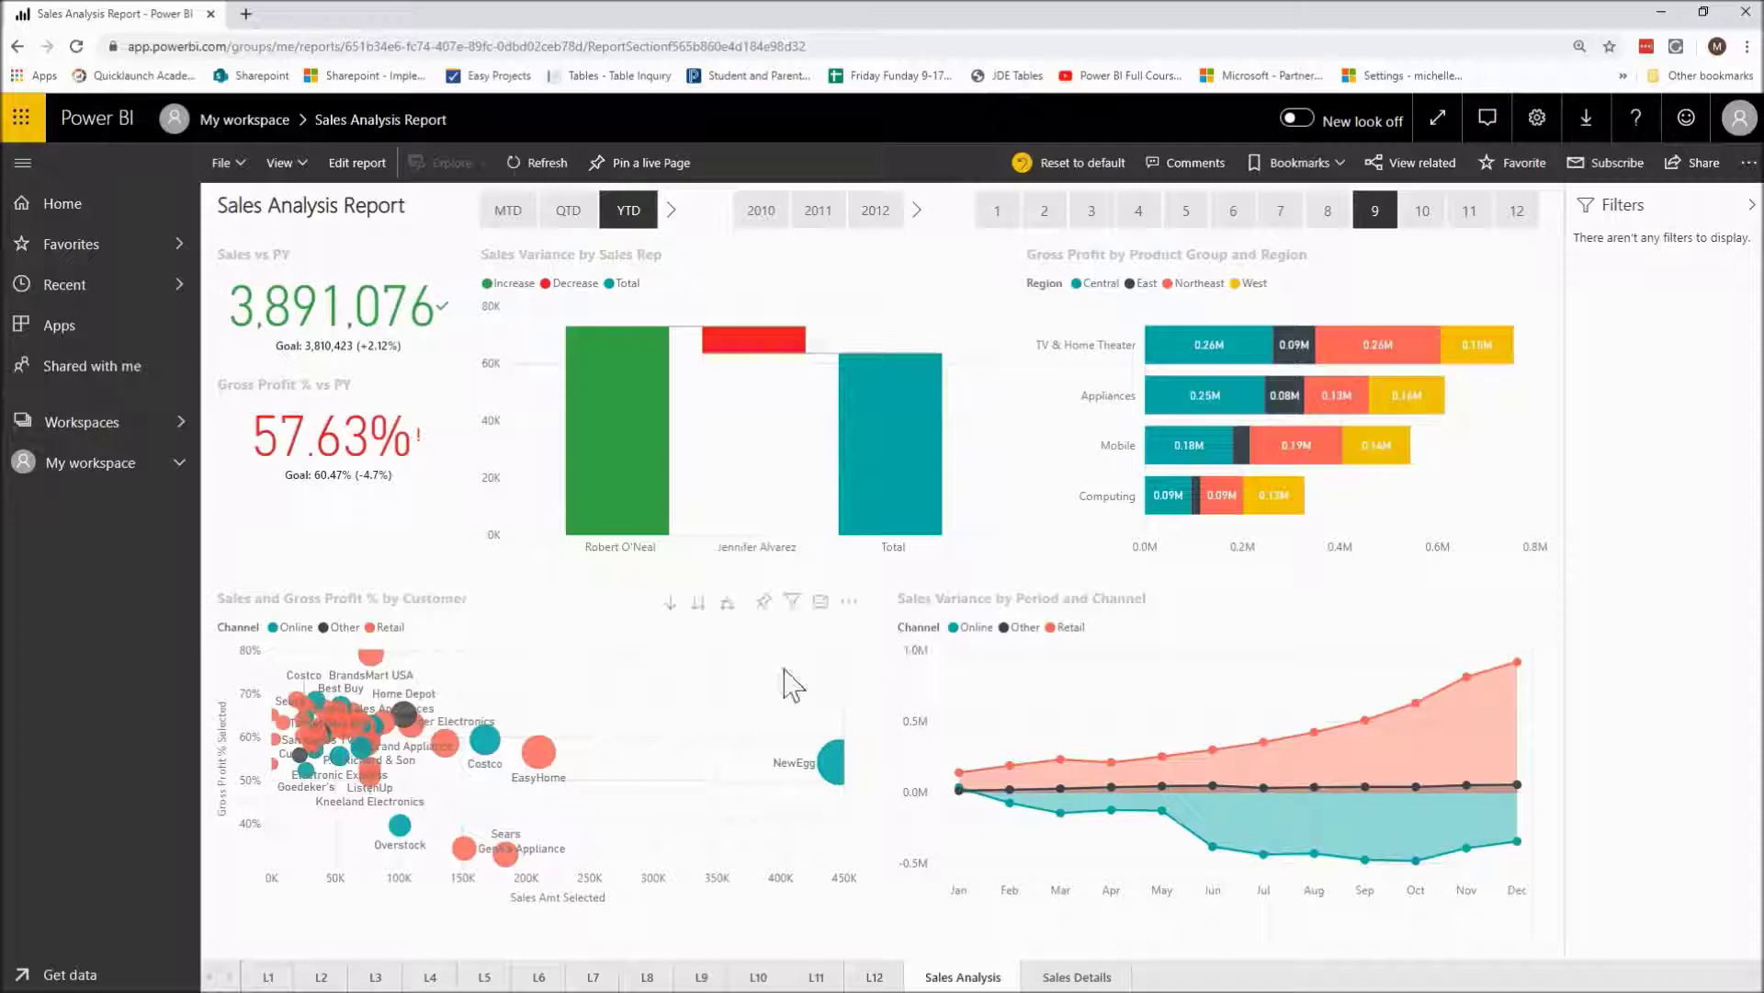
pyautogui.click(1085, 979)
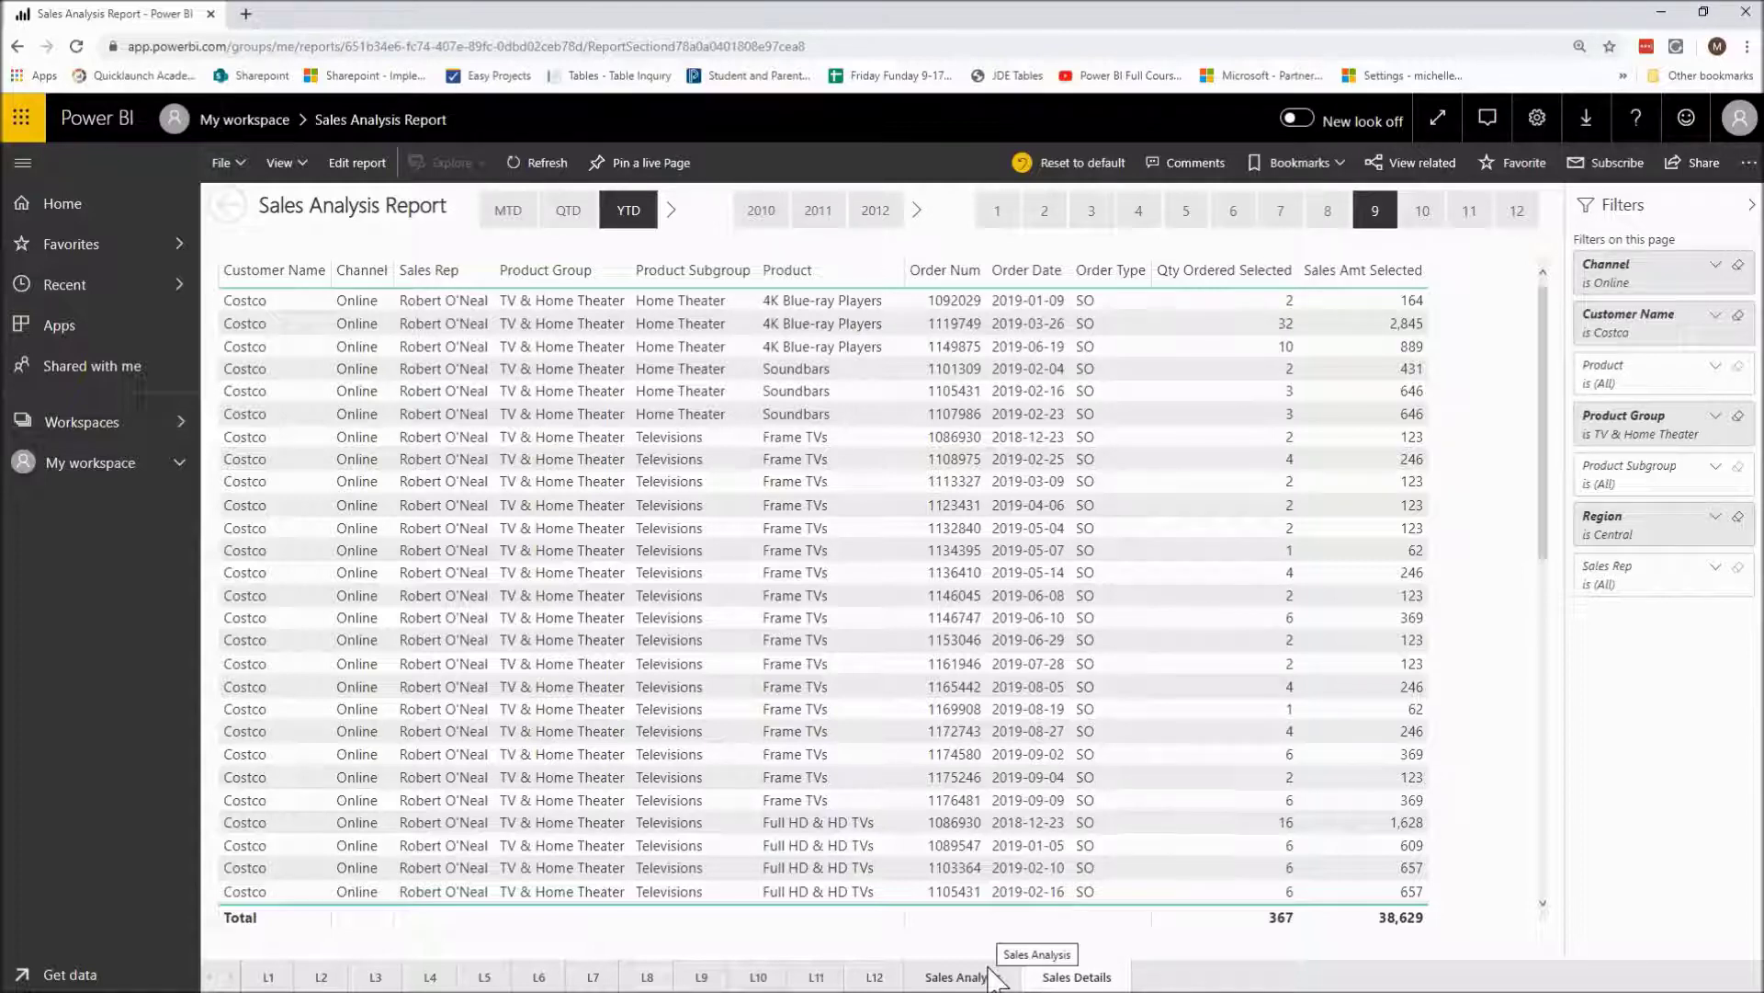
pyautogui.click(960, 976)
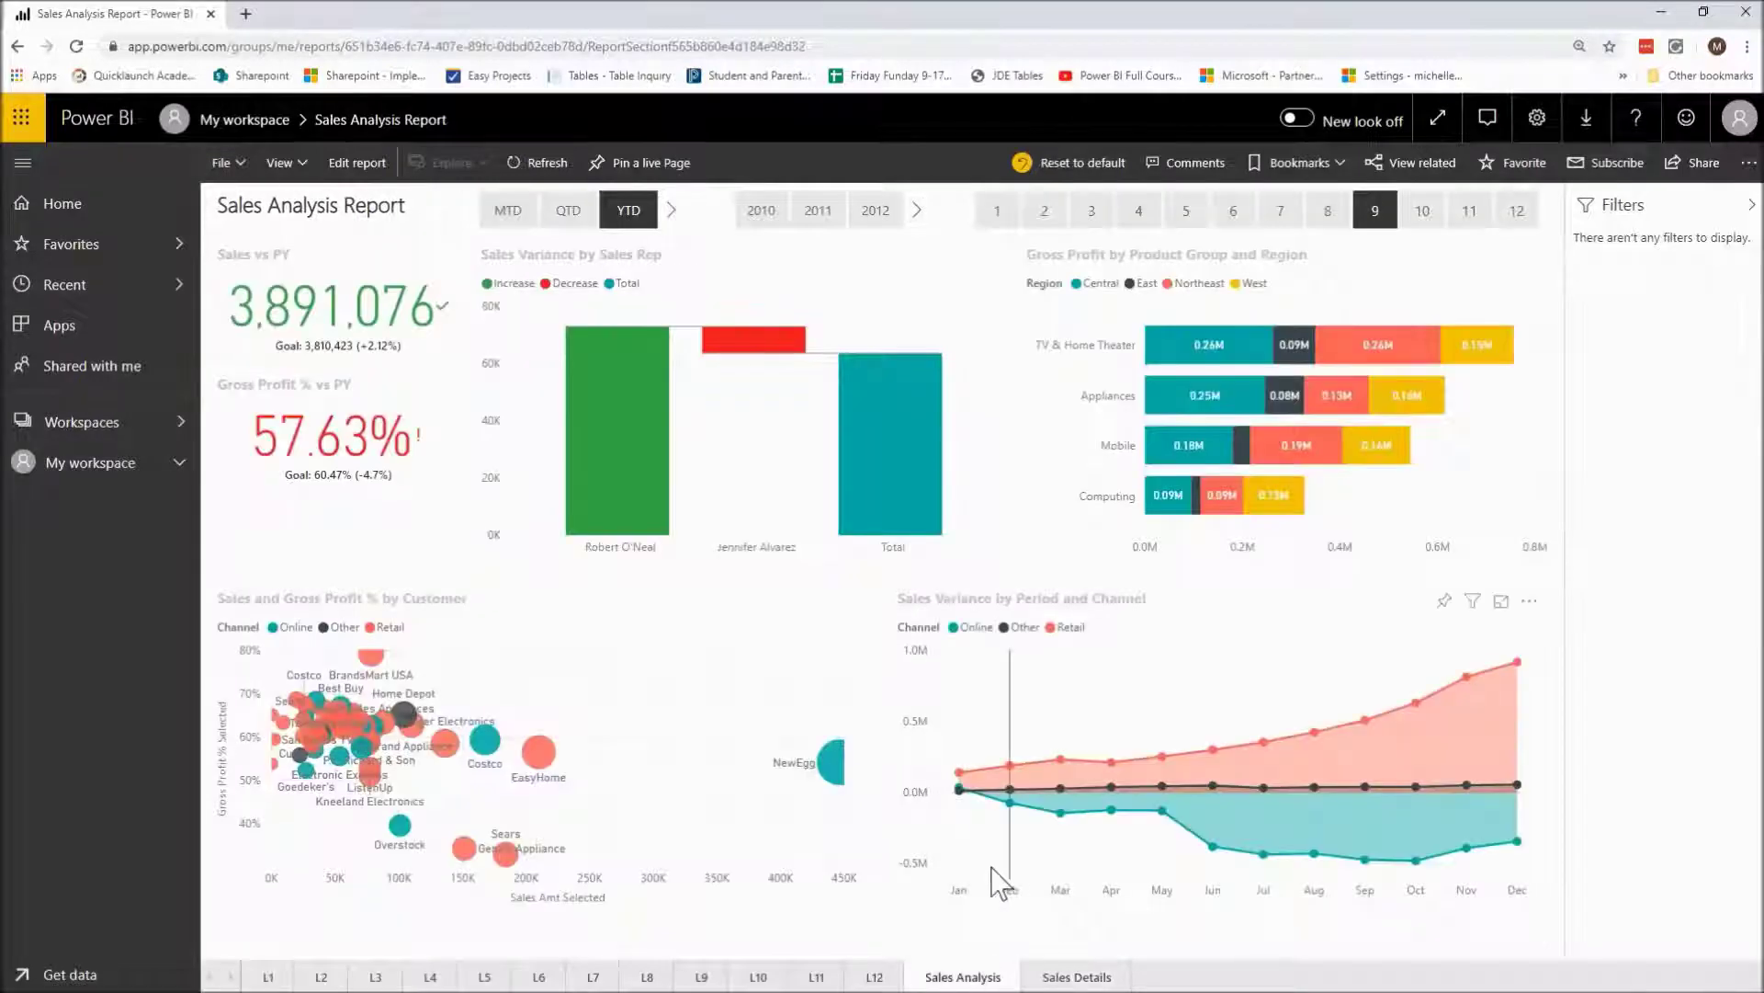
pyautogui.moveTo(1000, 883)
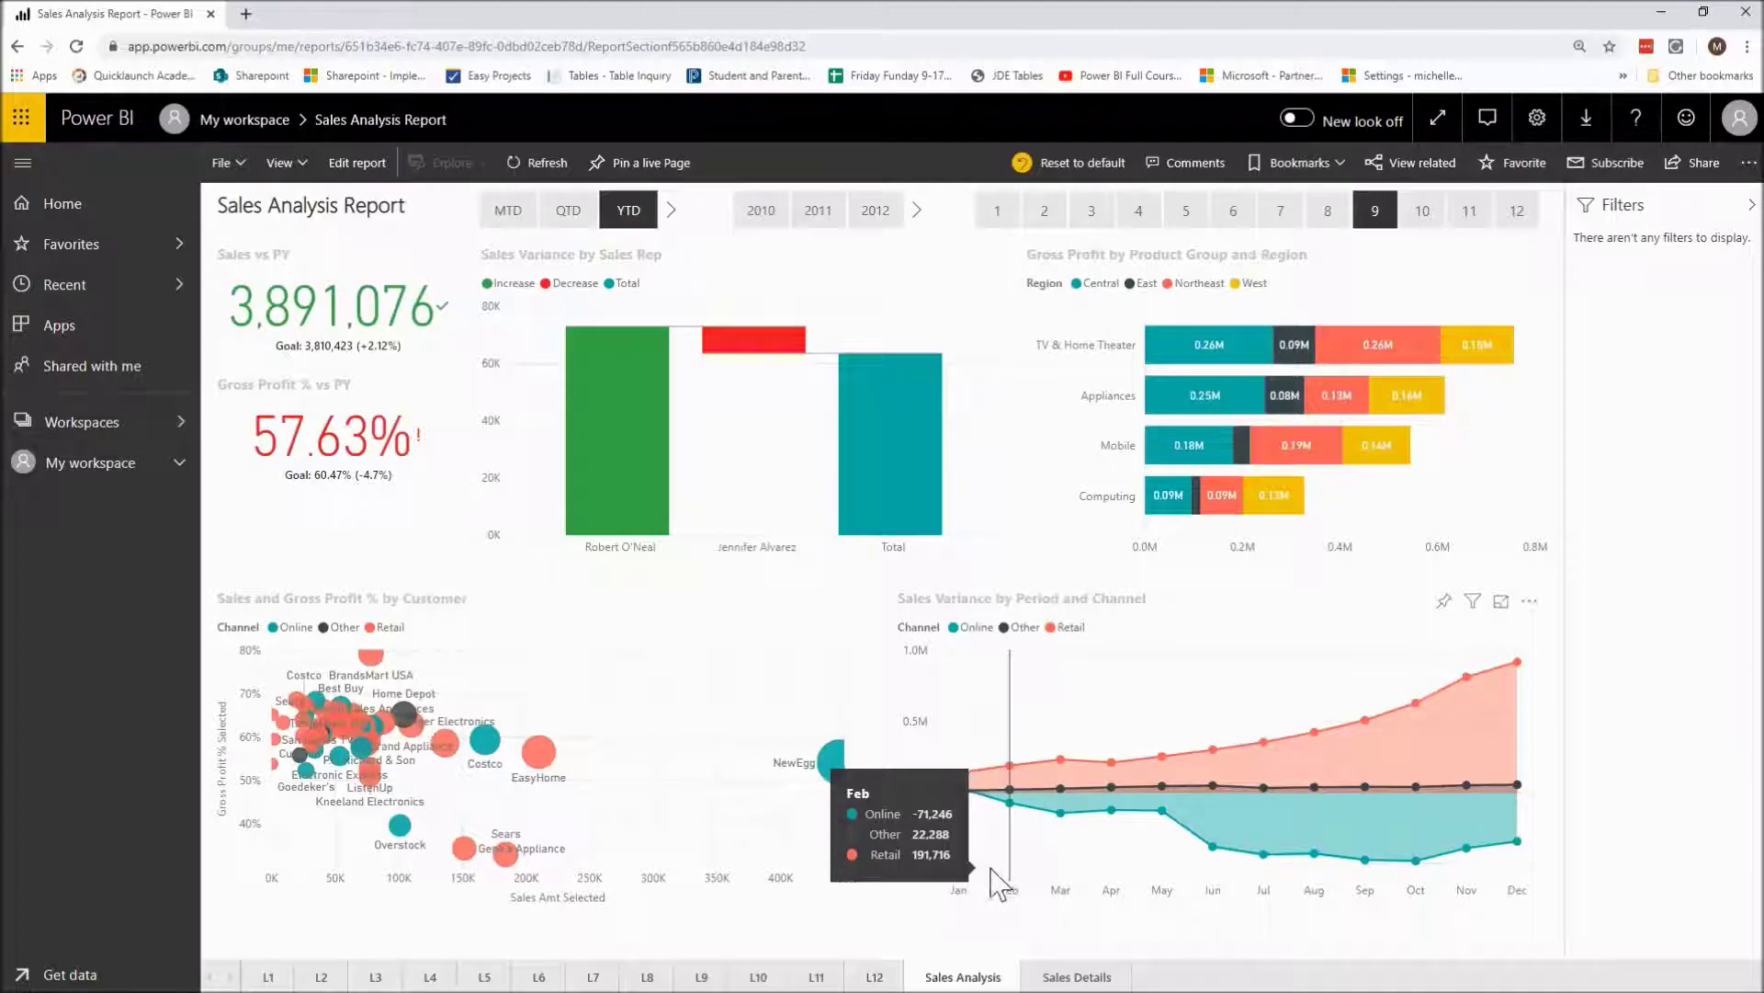
# - View the report's L1 and L6 pages and return to the Sales Analysis page
pyautogui.click(271, 978)
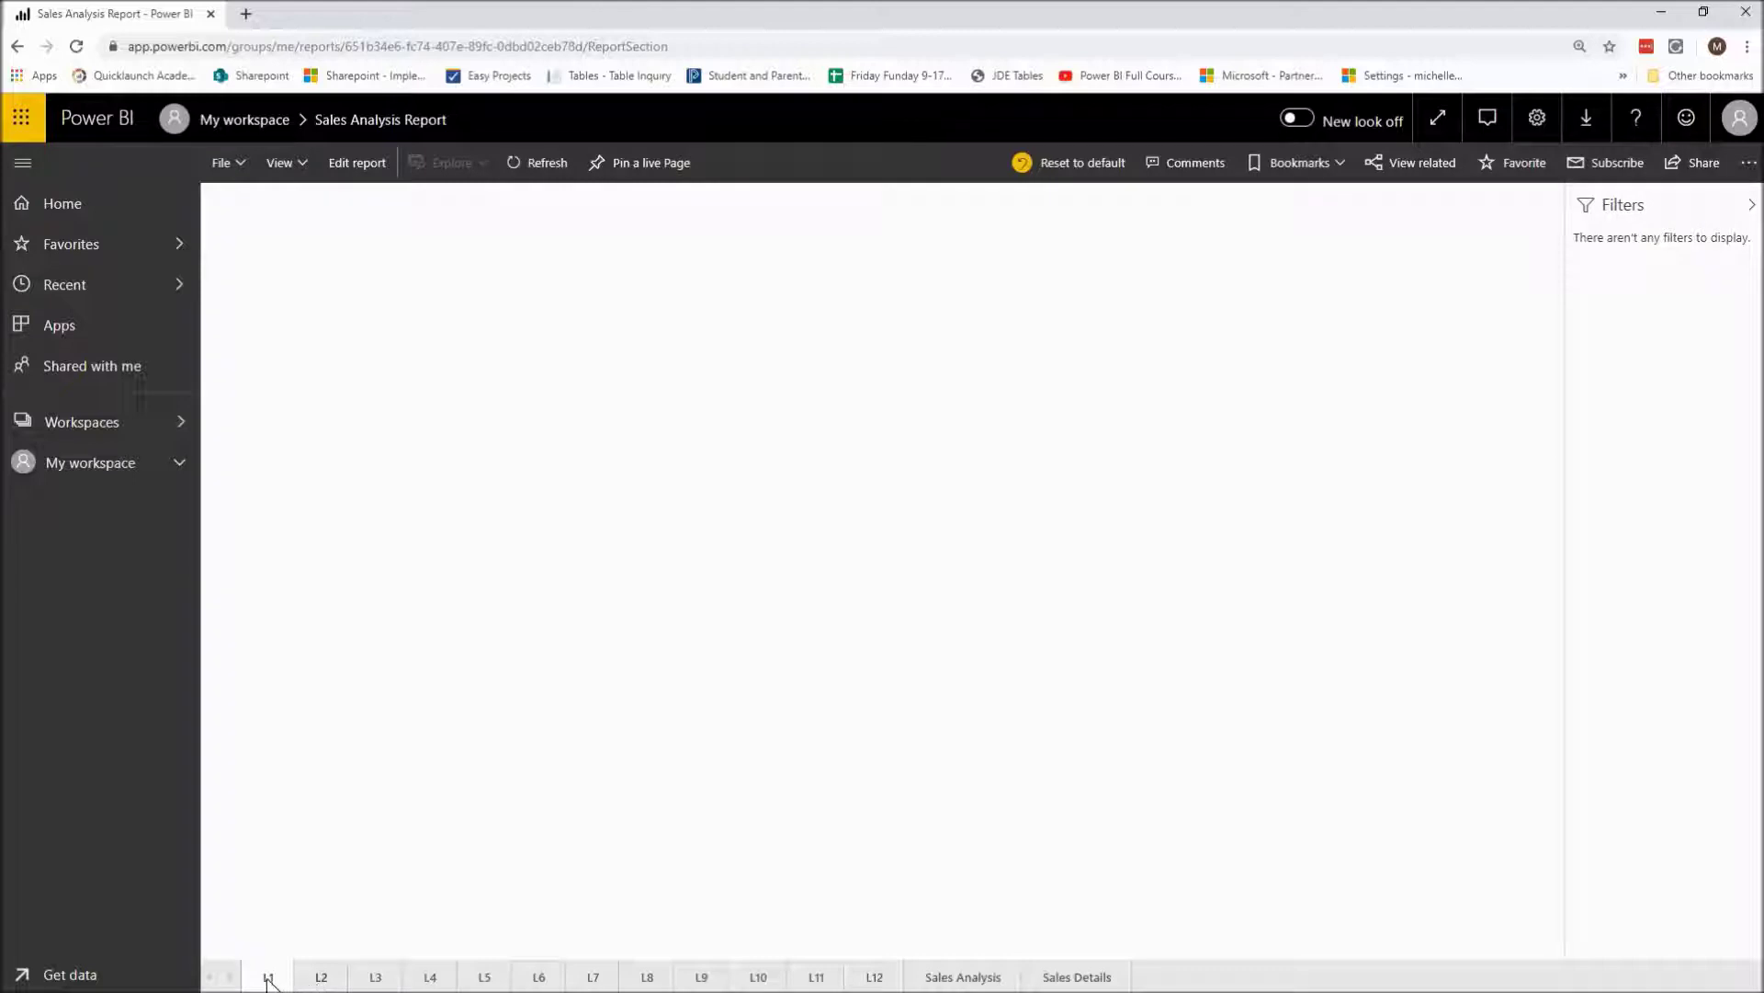
pyautogui.click(541, 980)
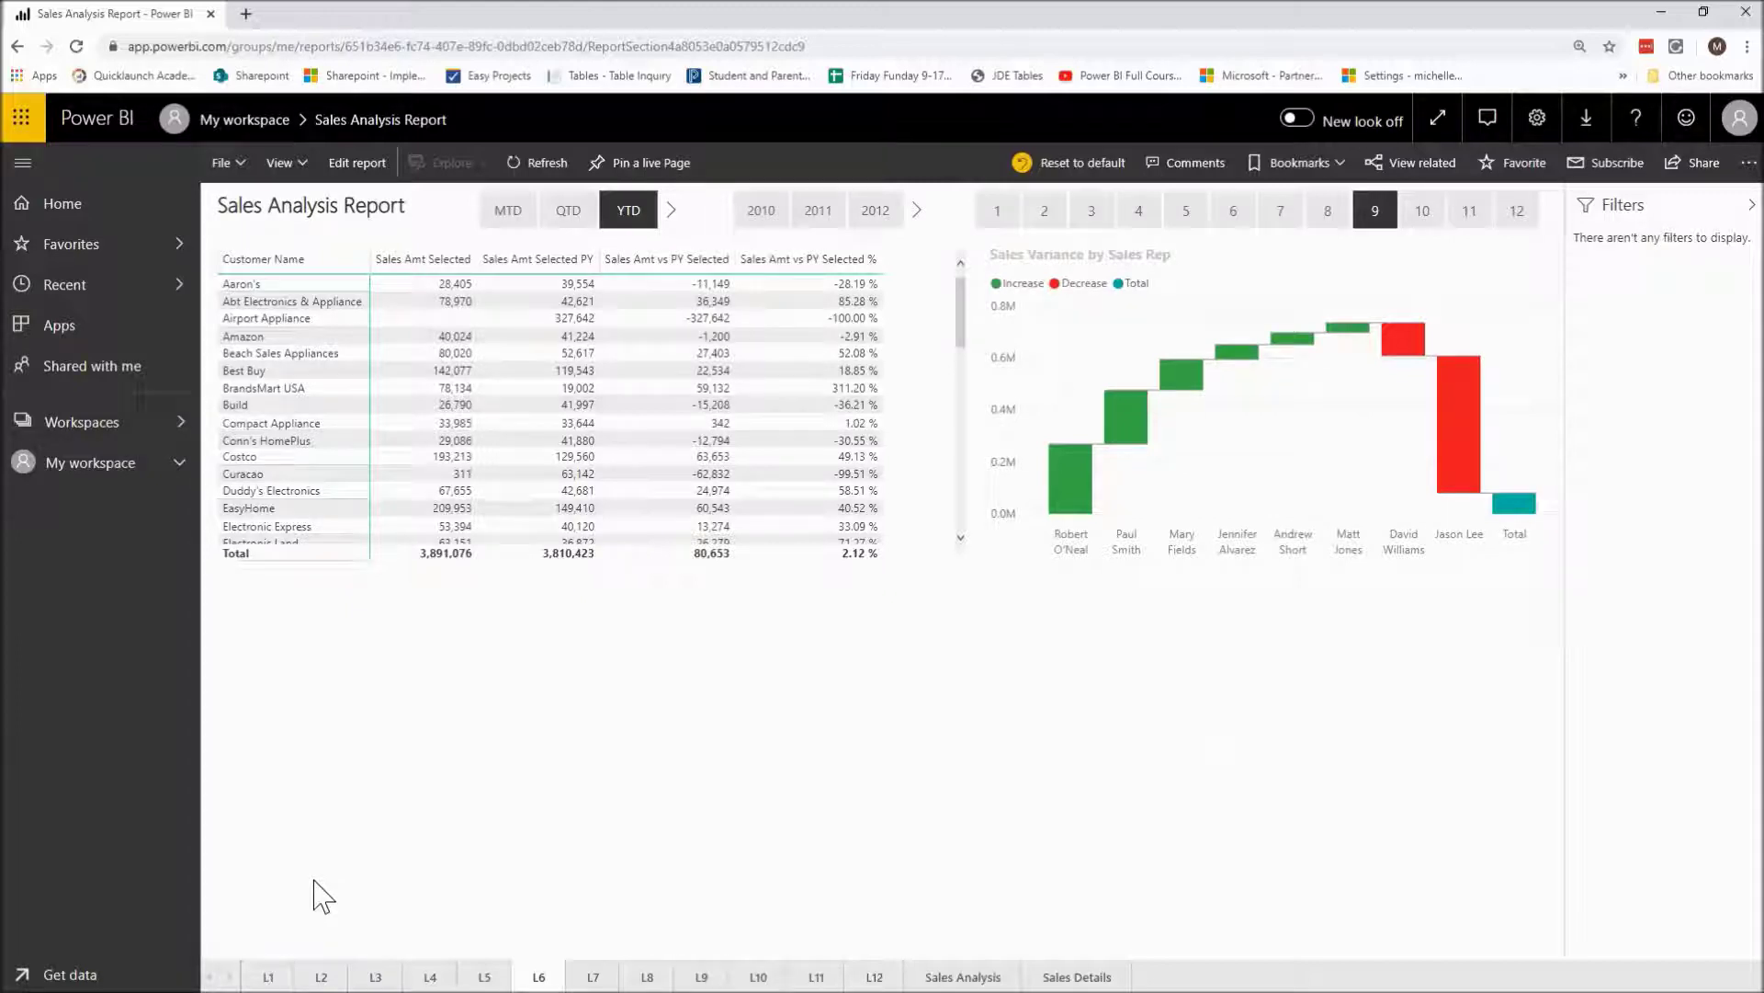
pyautogui.click(969, 978)
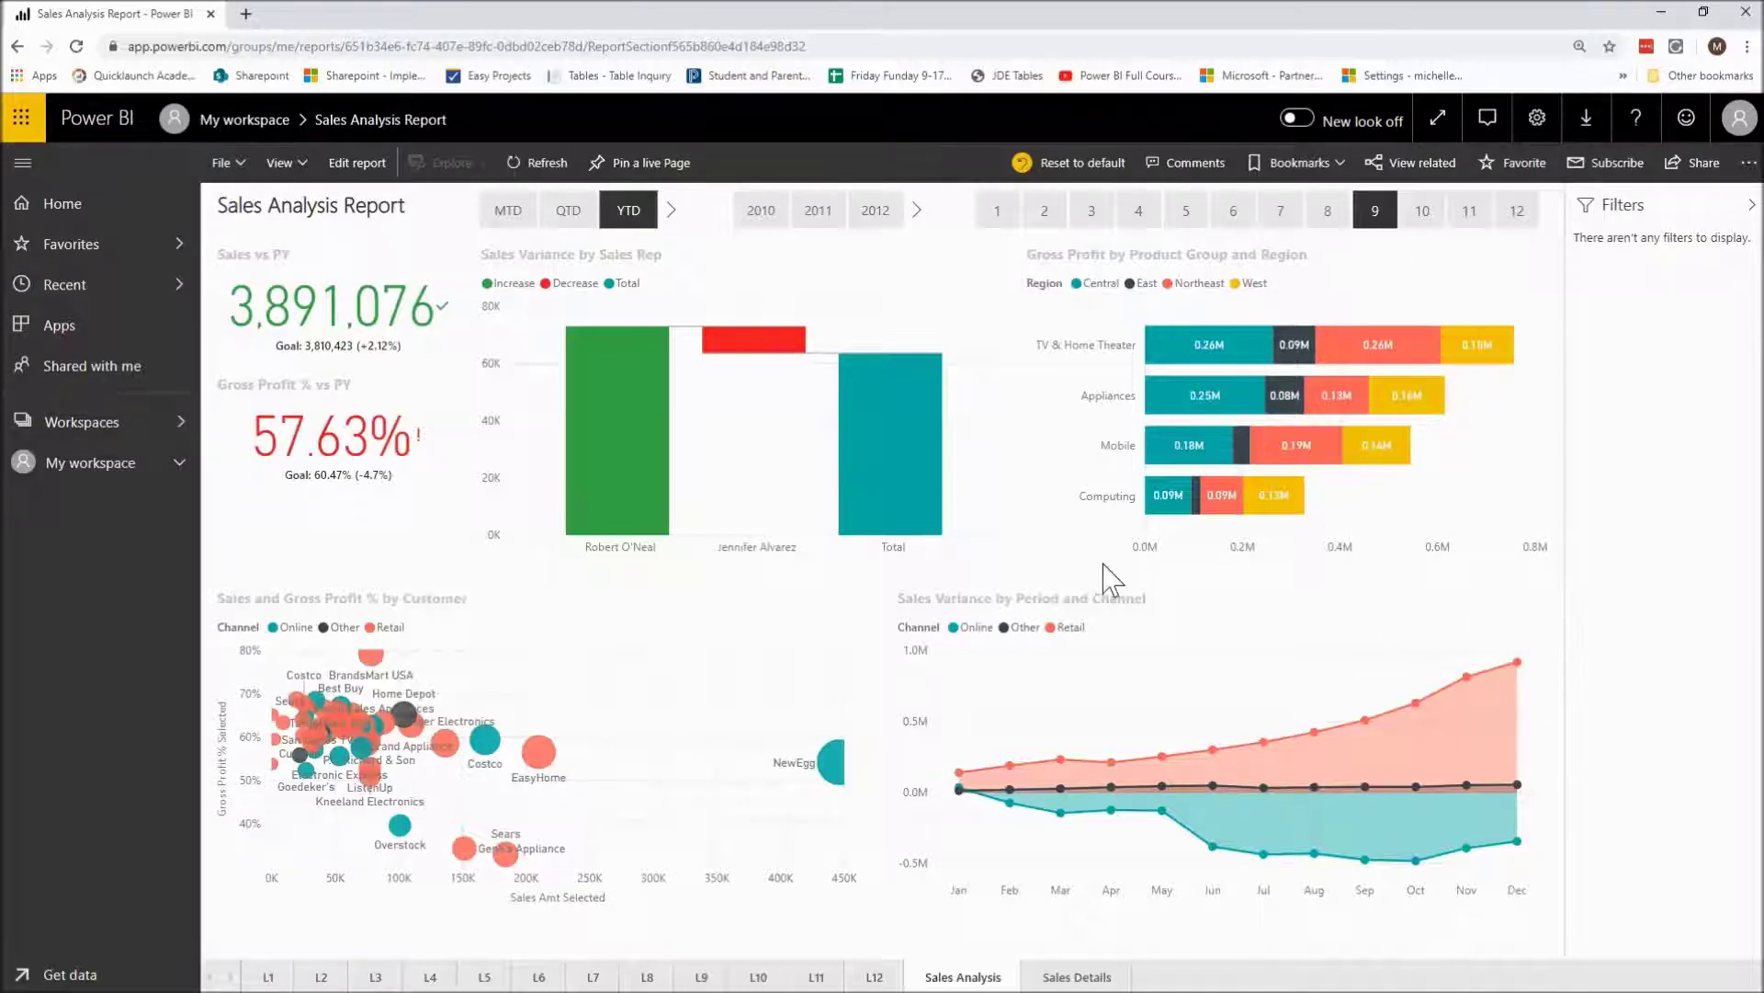
# - Switch the report to editing with the Gross Profit by Product Group and Region chart selected, and collapse the Filters pane
pyautogui.click(1379, 549)
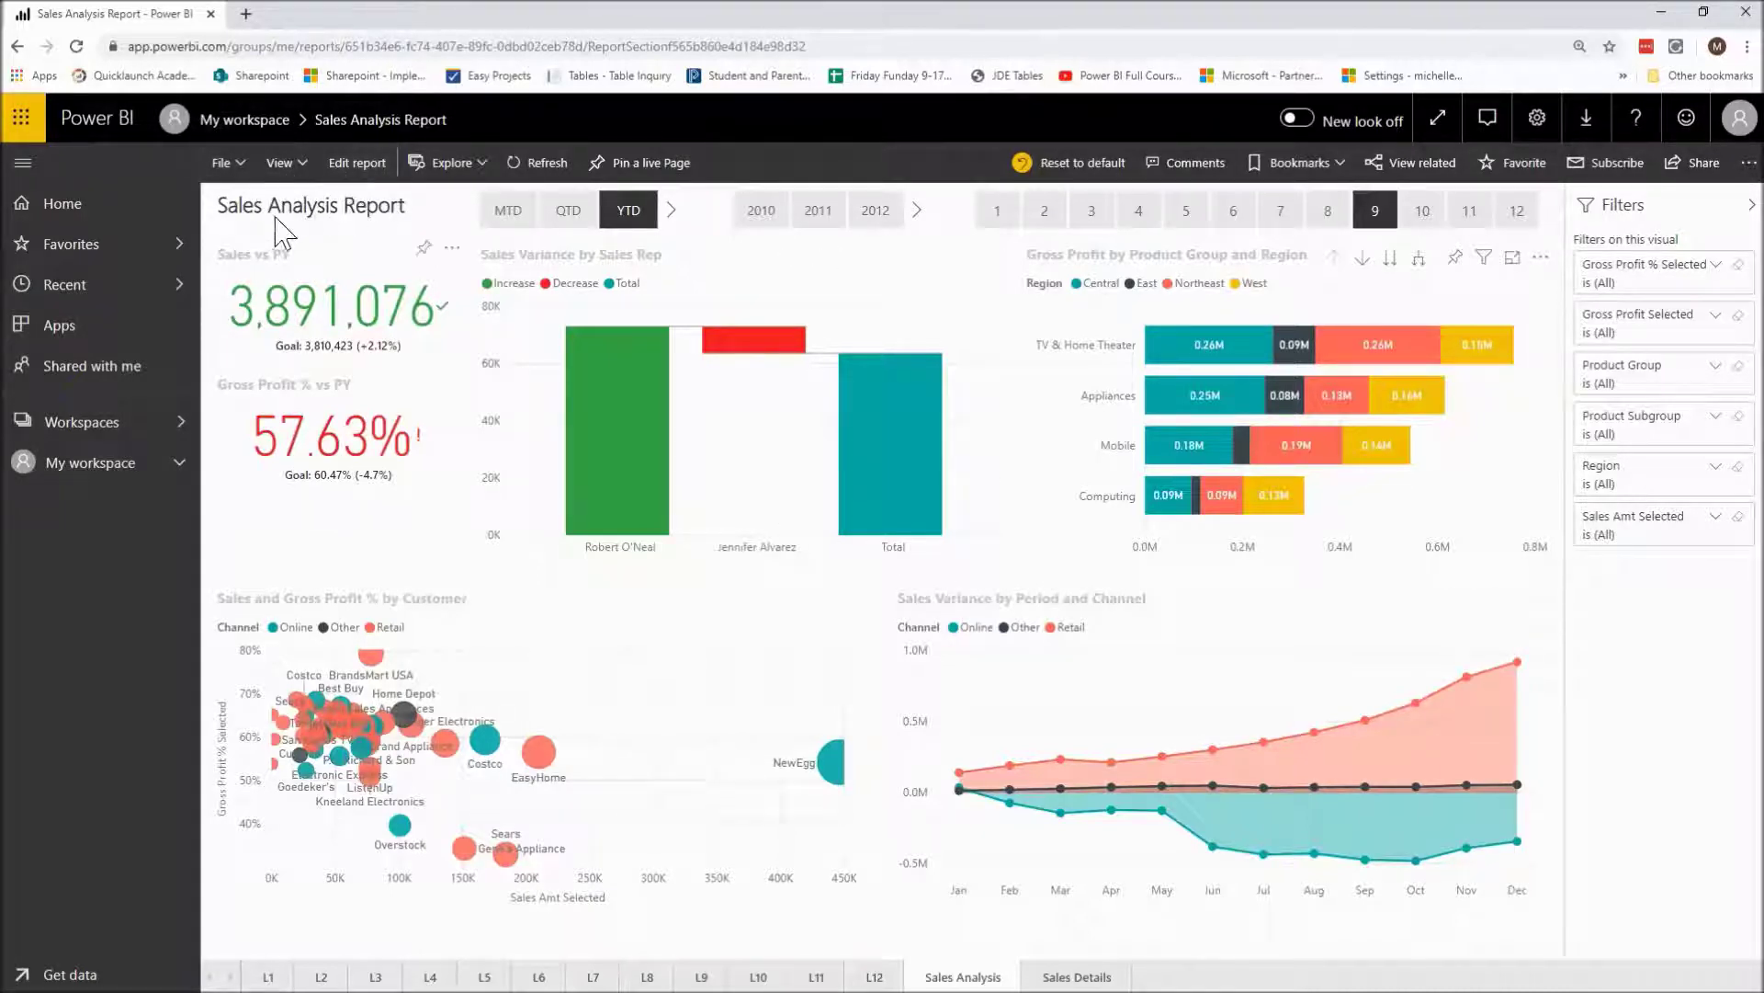
pyautogui.click(361, 186)
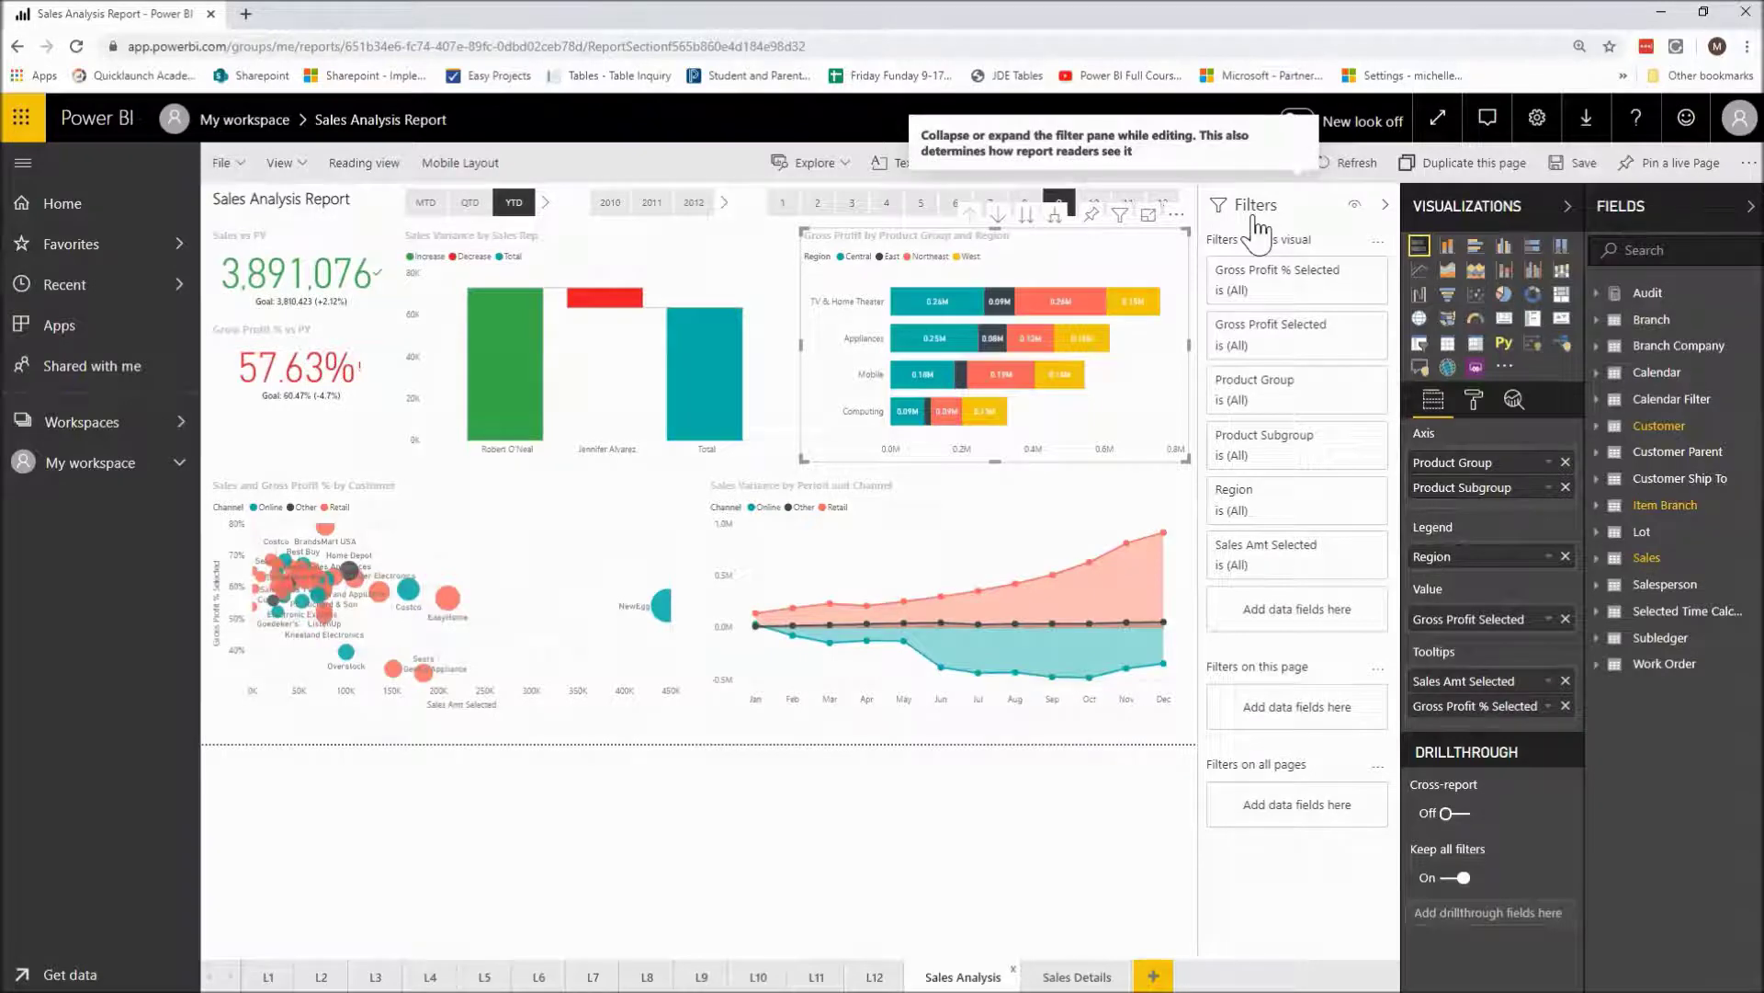
pyautogui.click(1385, 214)
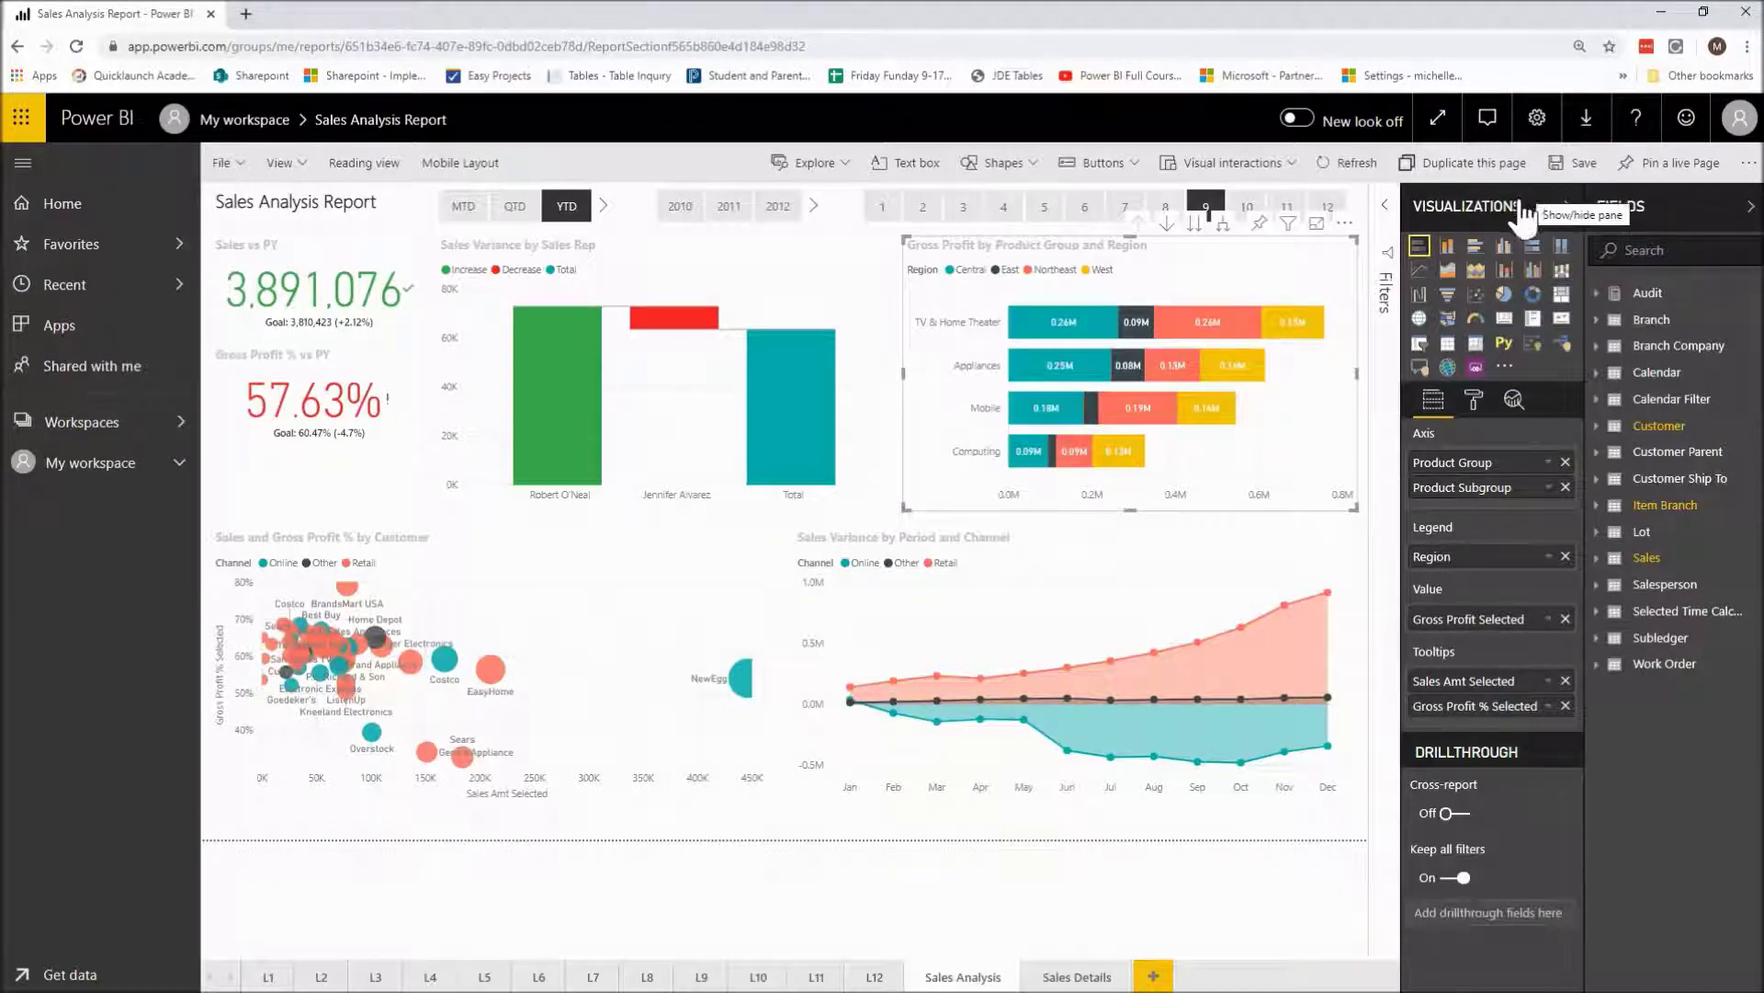
# - Examine the fields of the Branch table, collapse it, and expand the Calendar table to look through its folders and fields
pyautogui.moveTo(1037, 453)
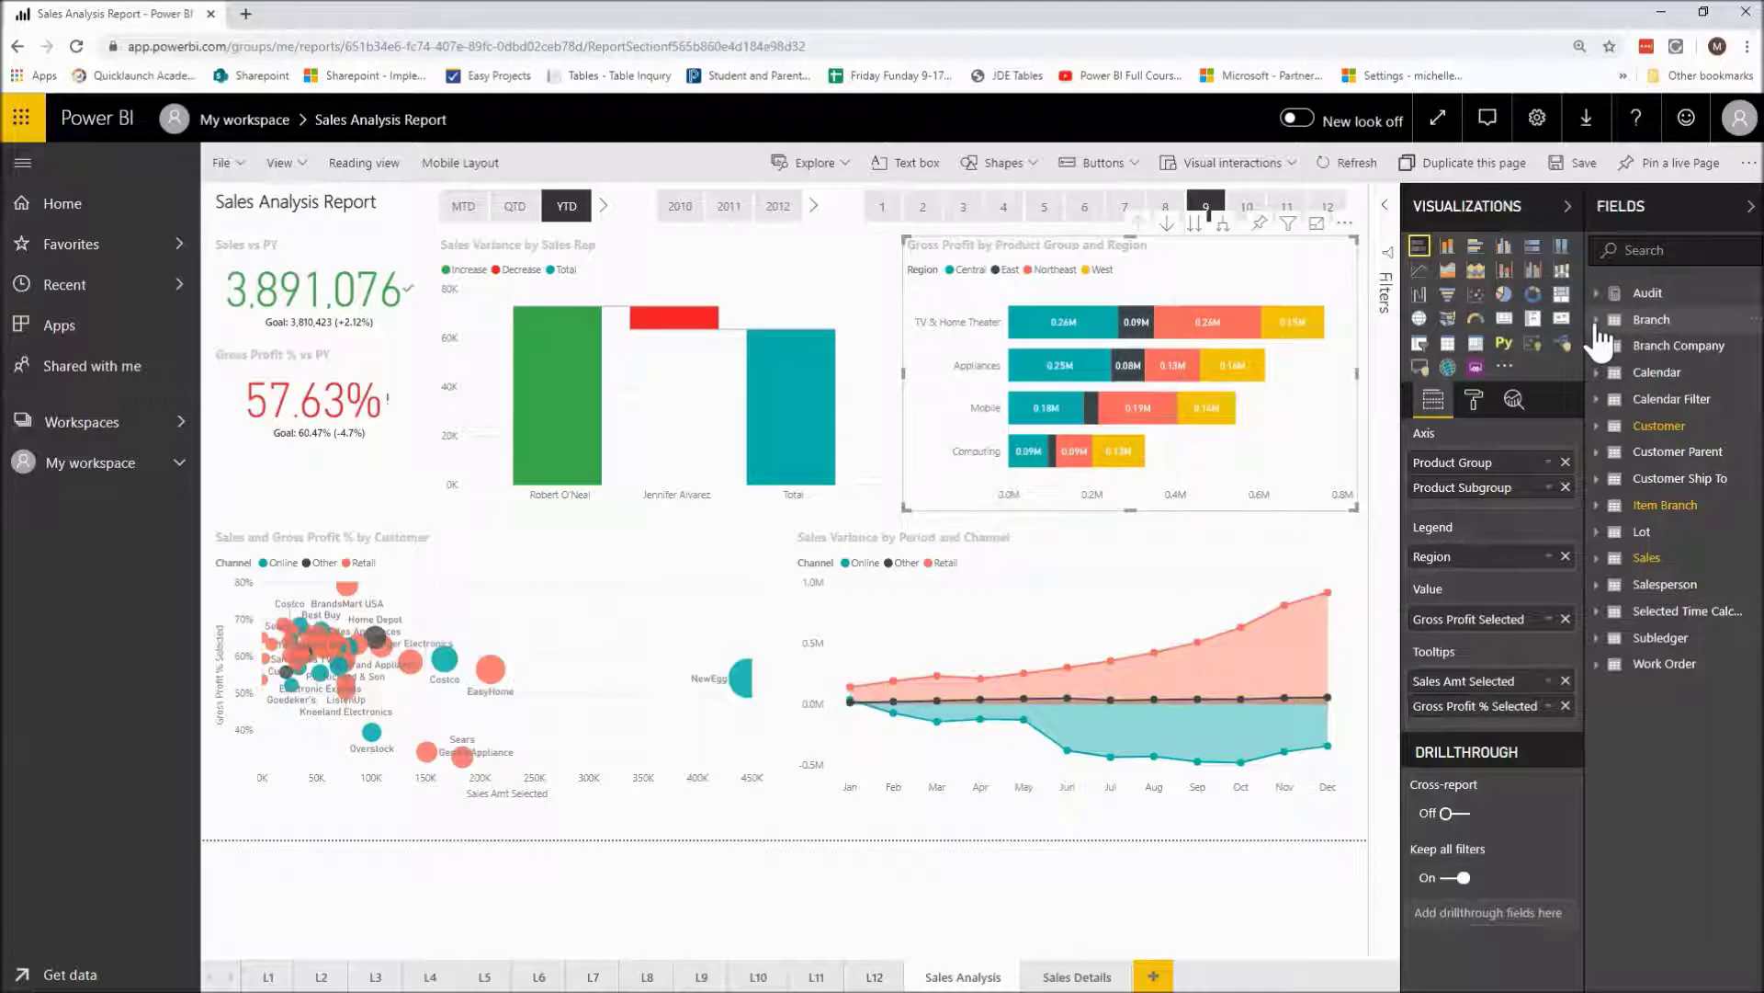
pyautogui.click(1599, 341)
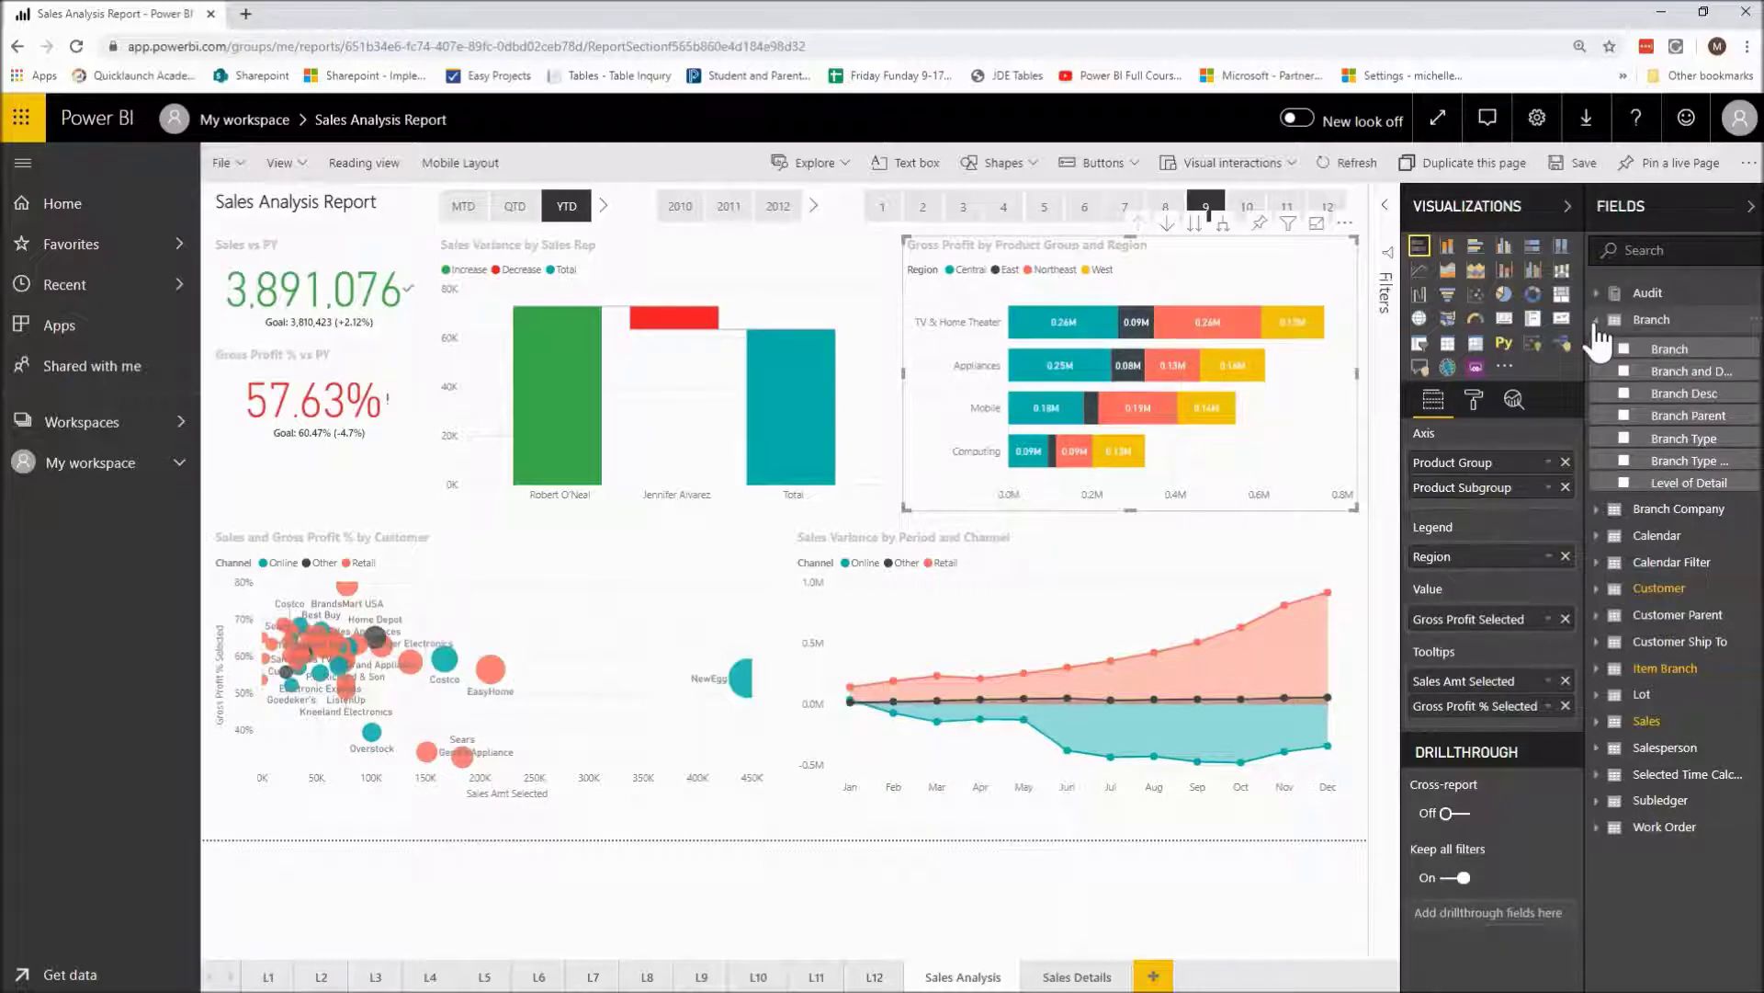
pyautogui.click(1599, 322)
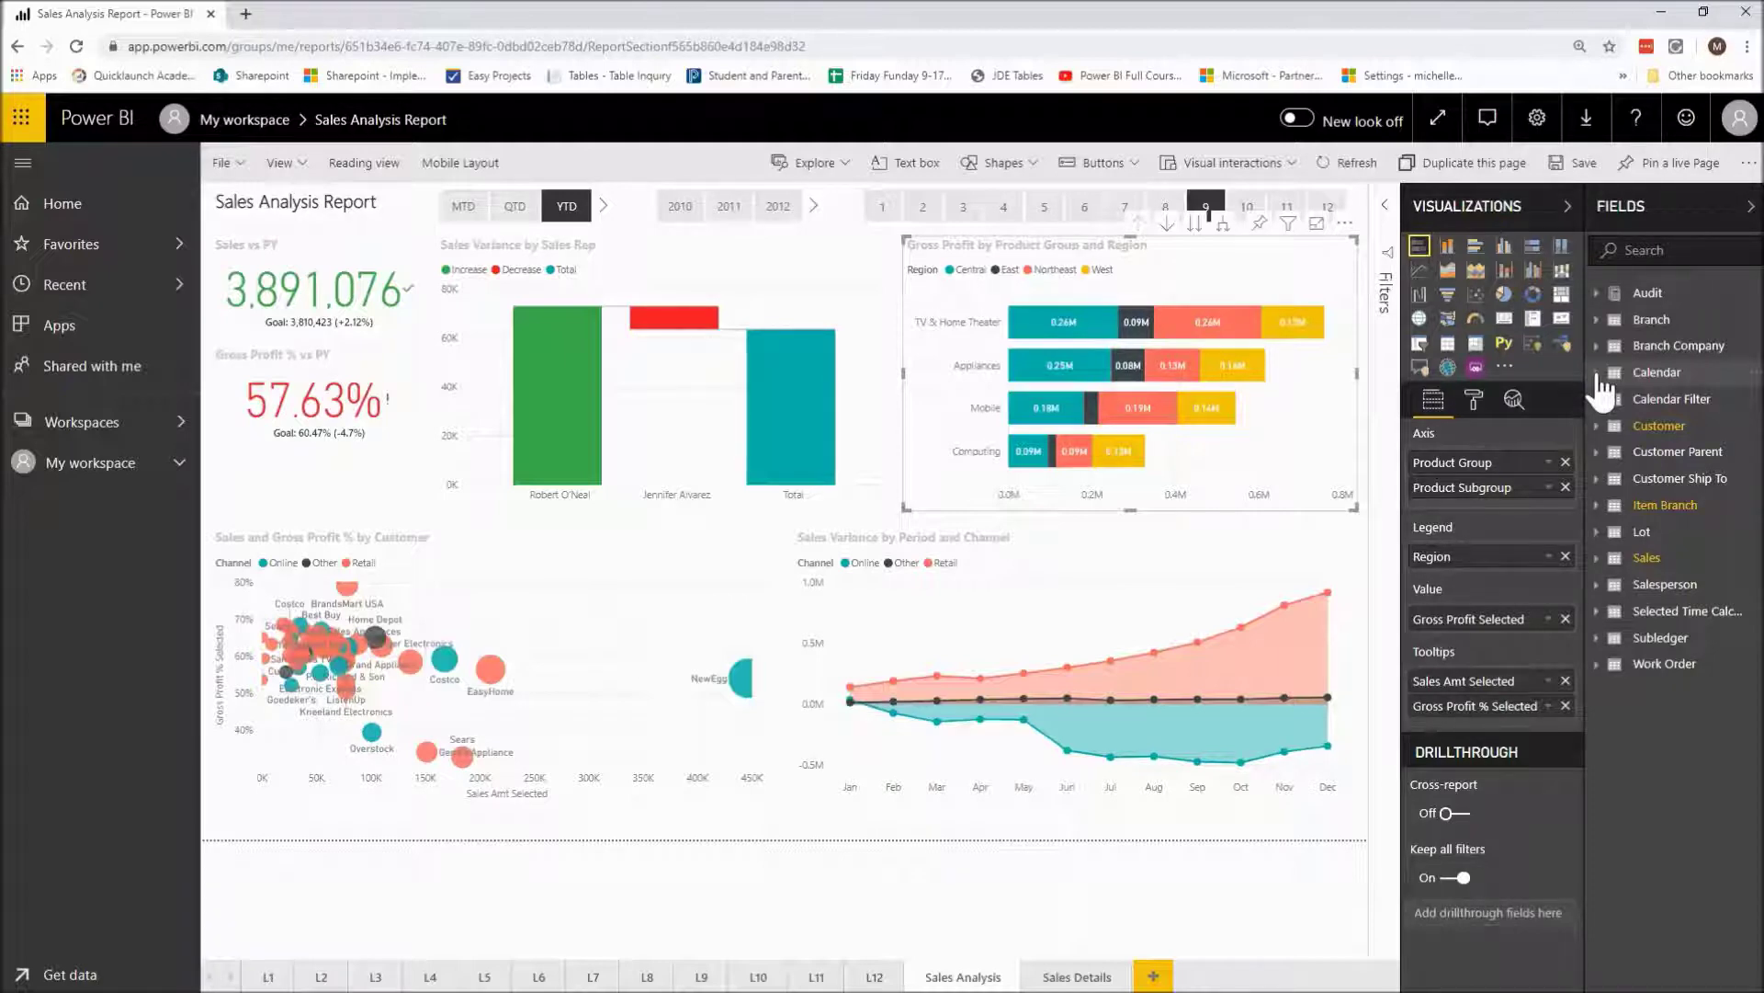
pyautogui.click(1599, 373)
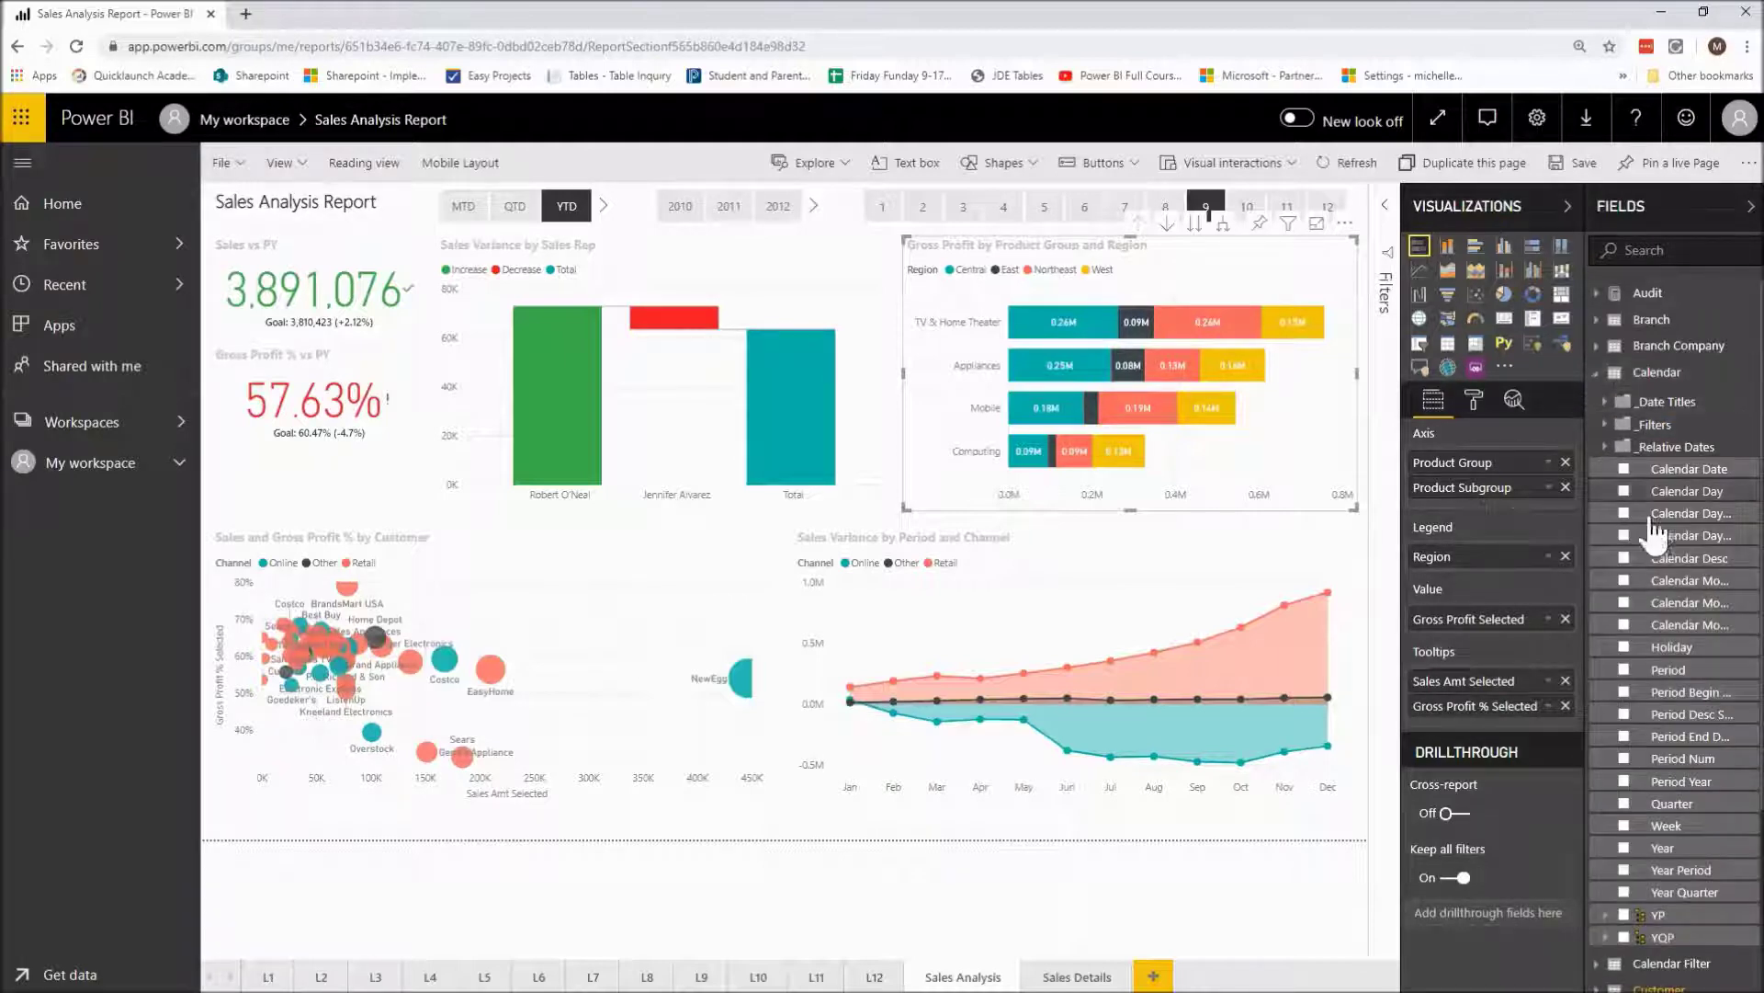
pyautogui.moveTo(1761, 577); pyautogui.dragTo(1761, 603)
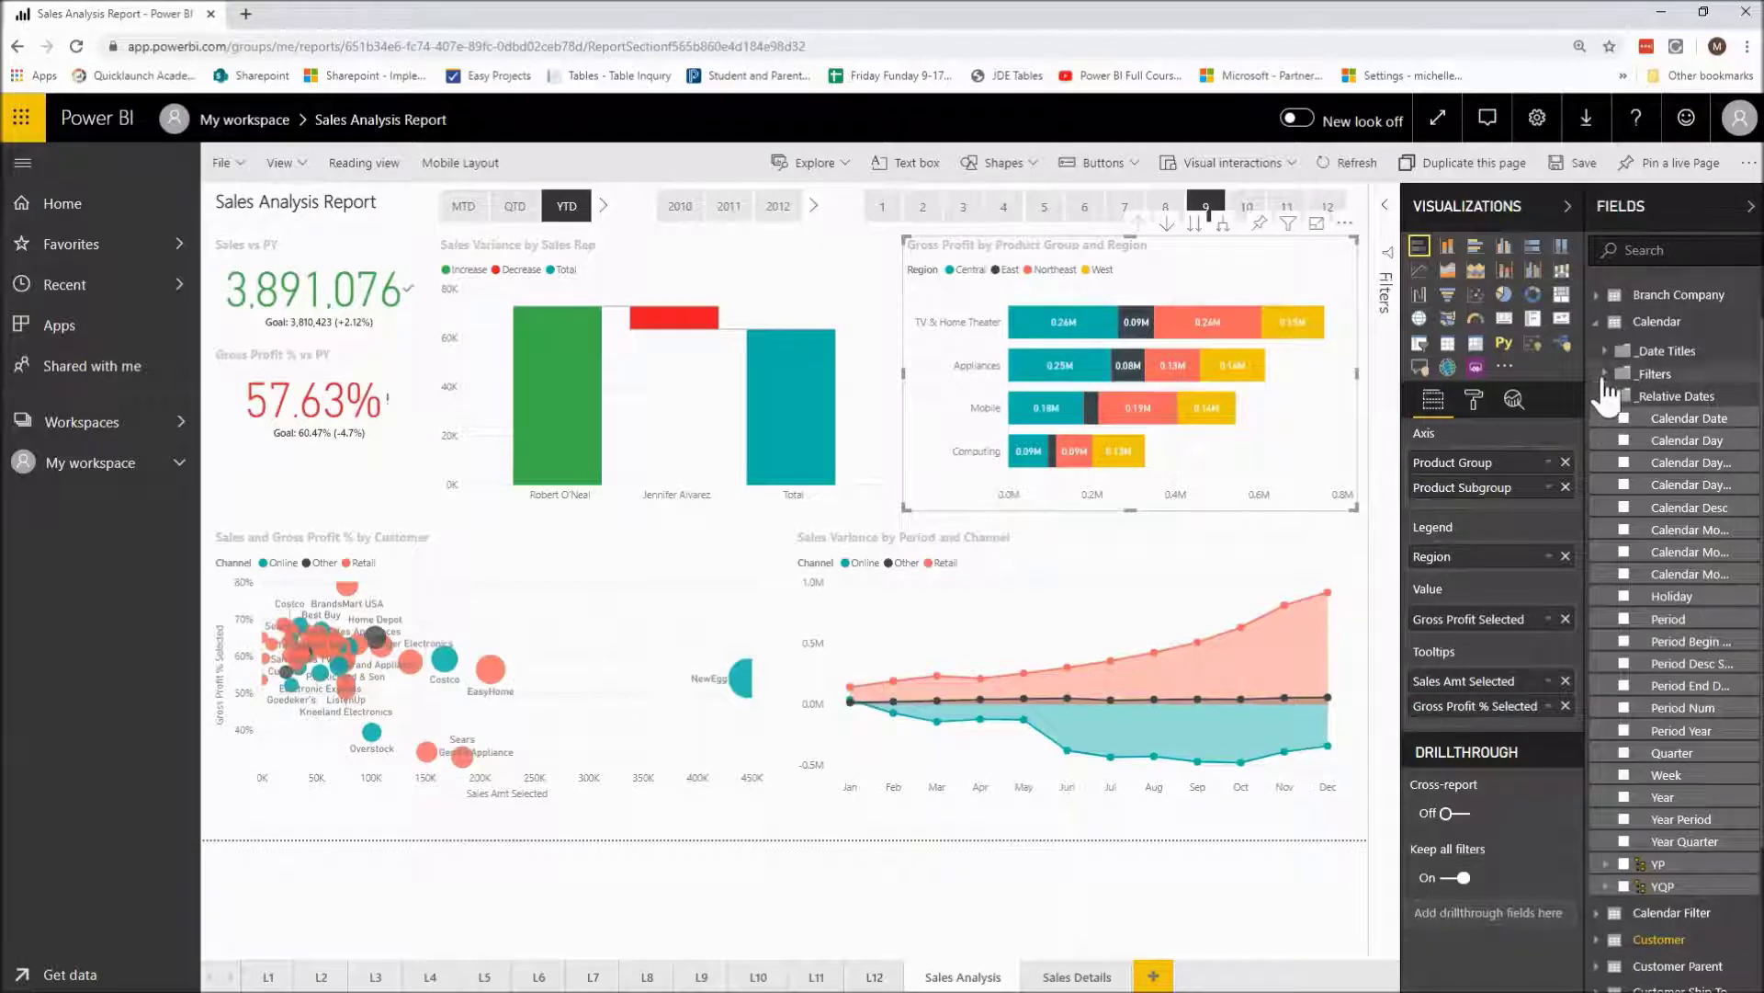
# - Collapse the Calendar table and look through the fields of the Customer table
pyautogui.click(1598, 323)
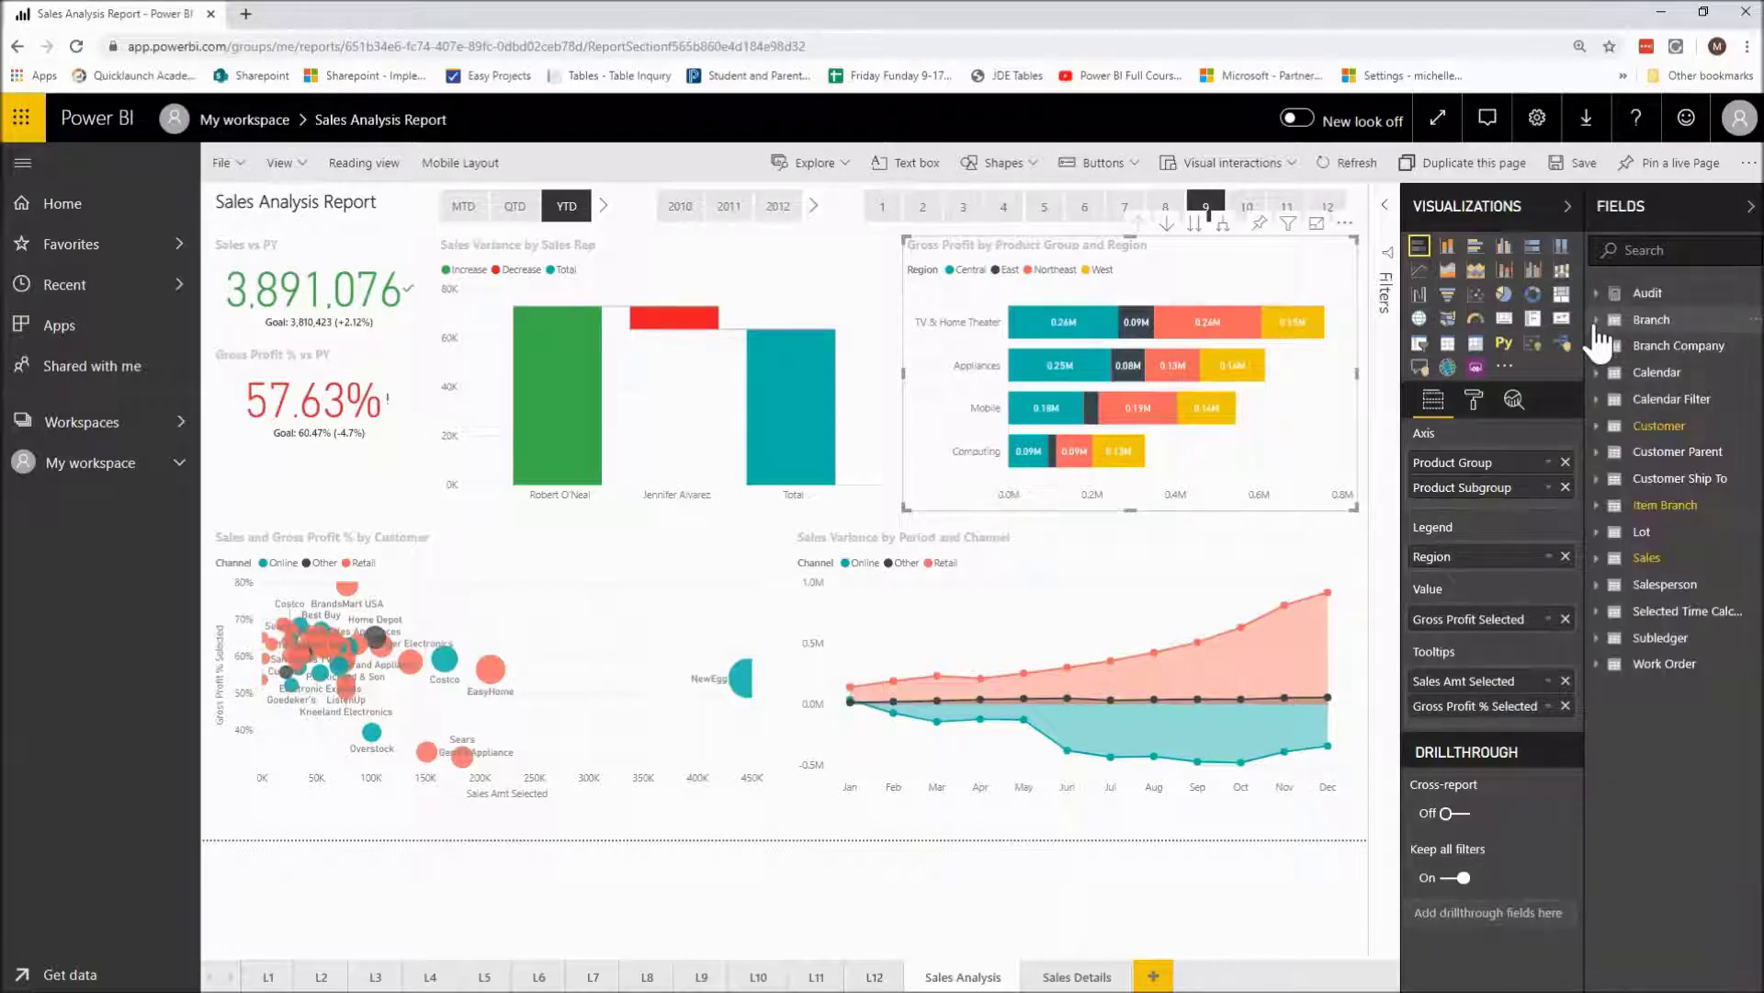
pyautogui.click(1600, 428)
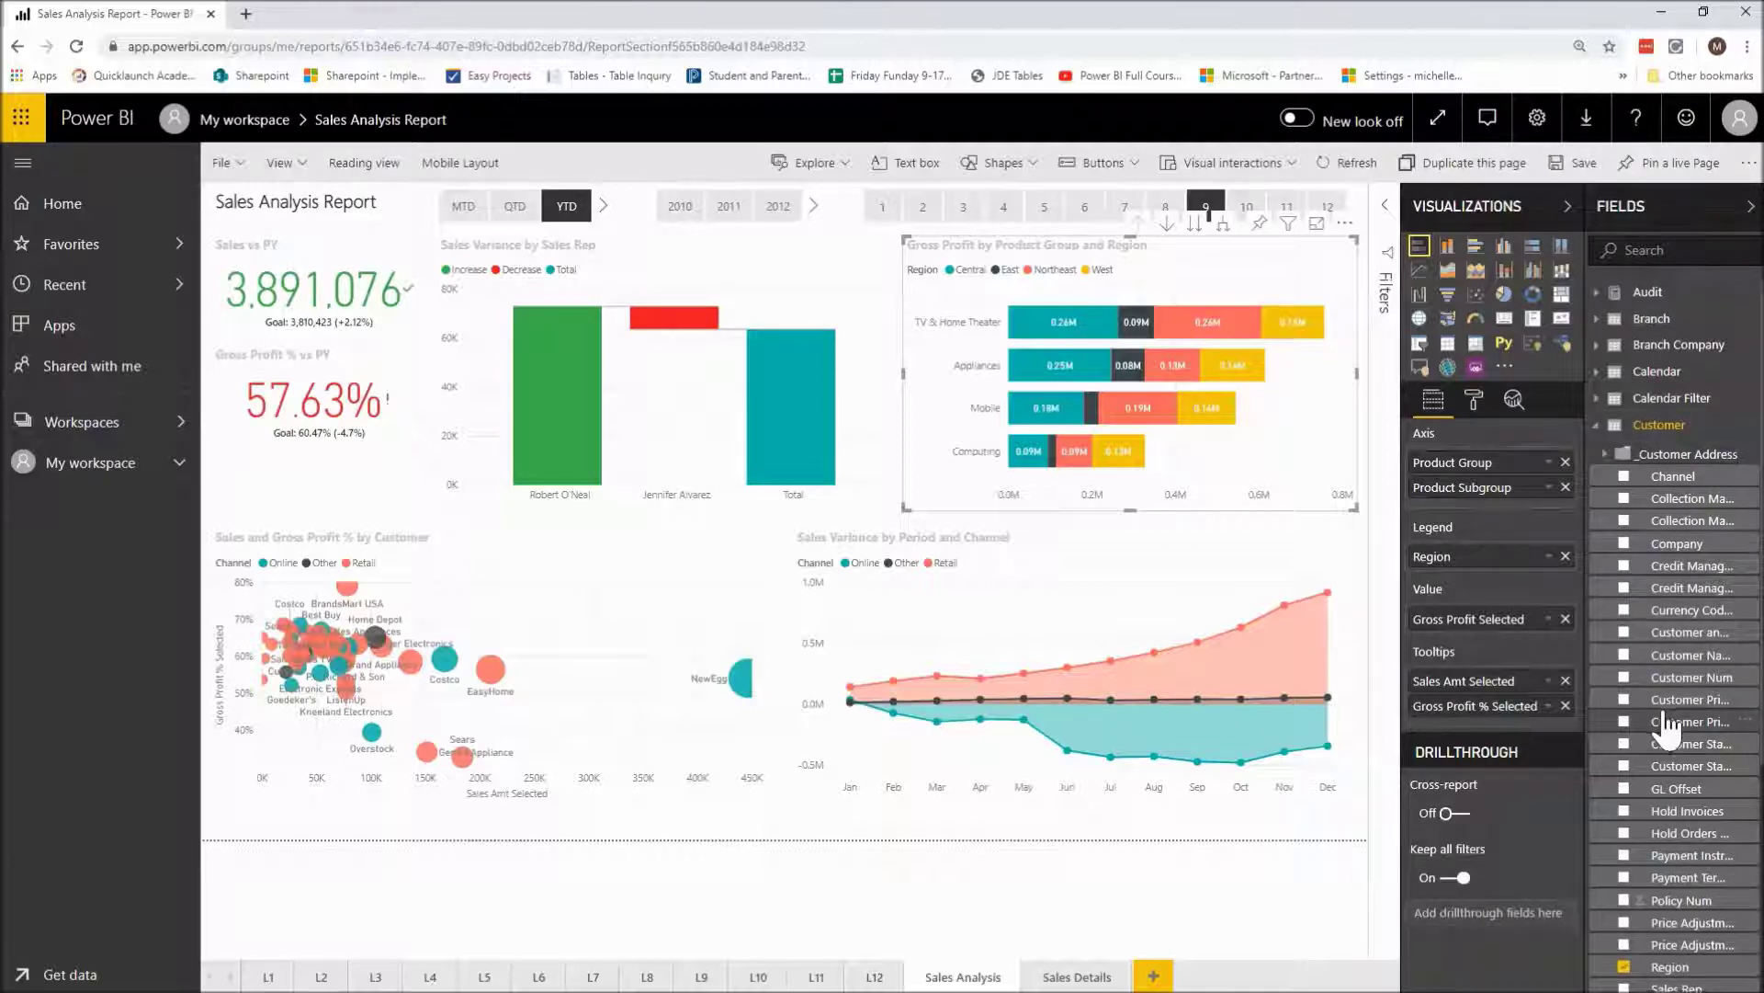
pyautogui.scroll(-1, 1665, 726)
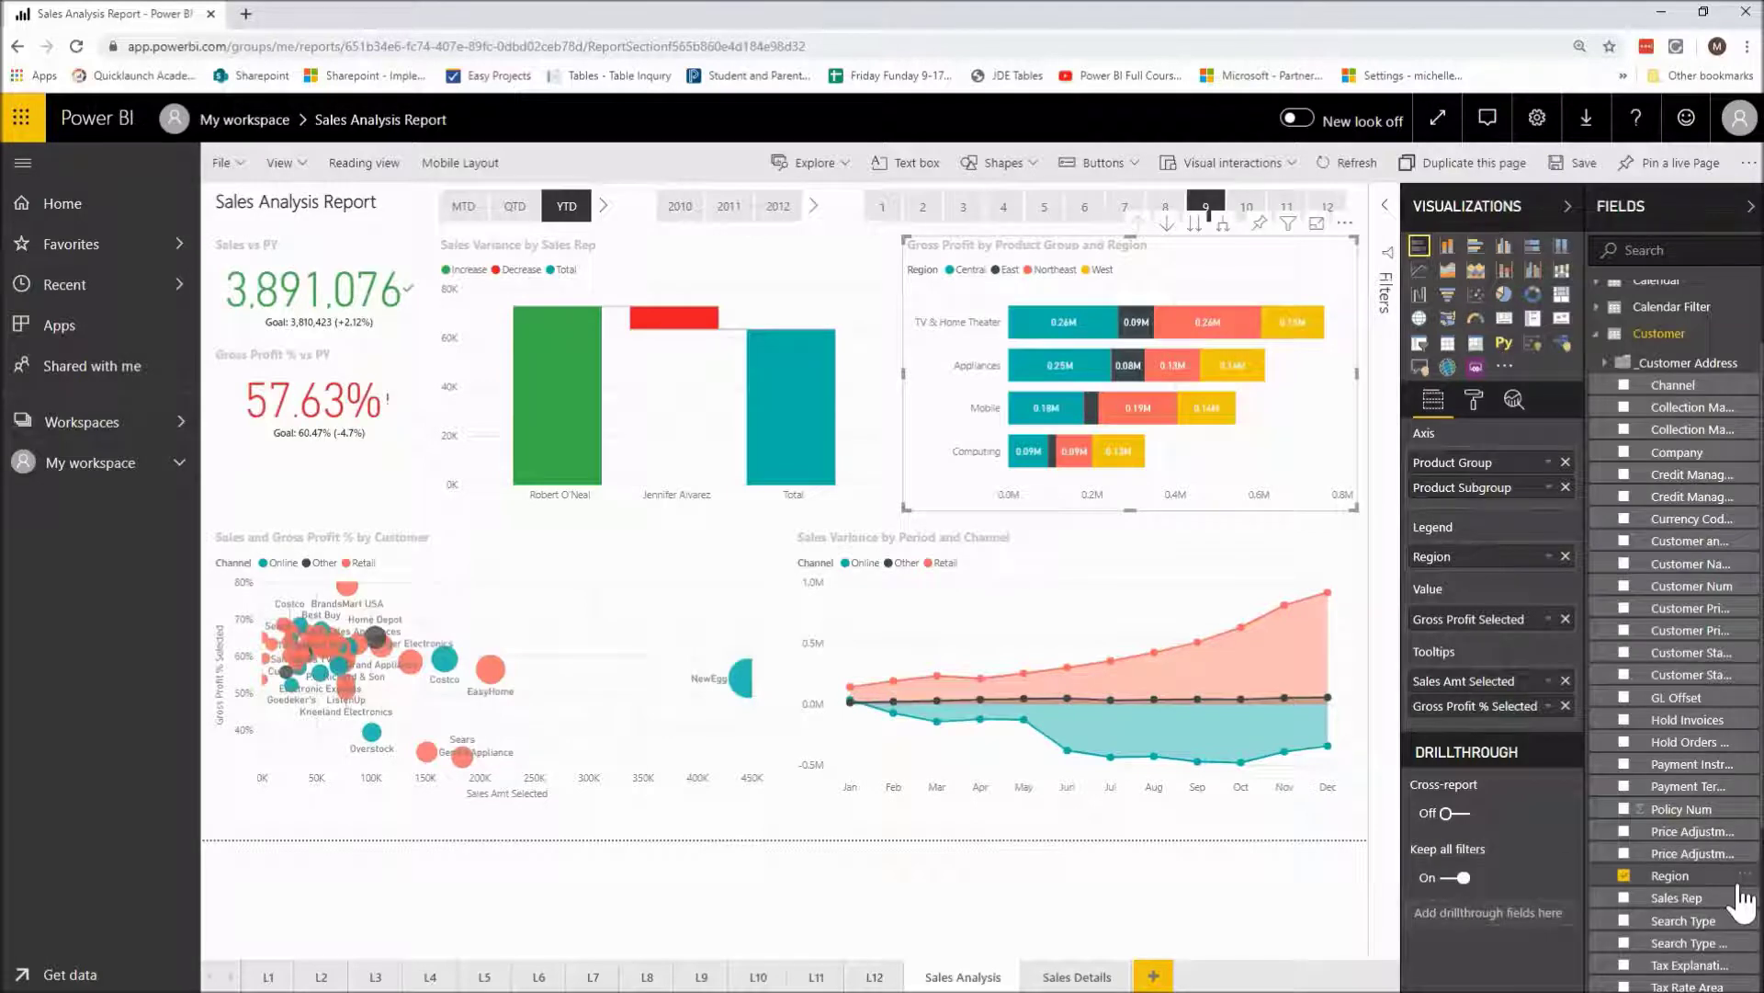
pyautogui.scroll(-3, 1723, 892)
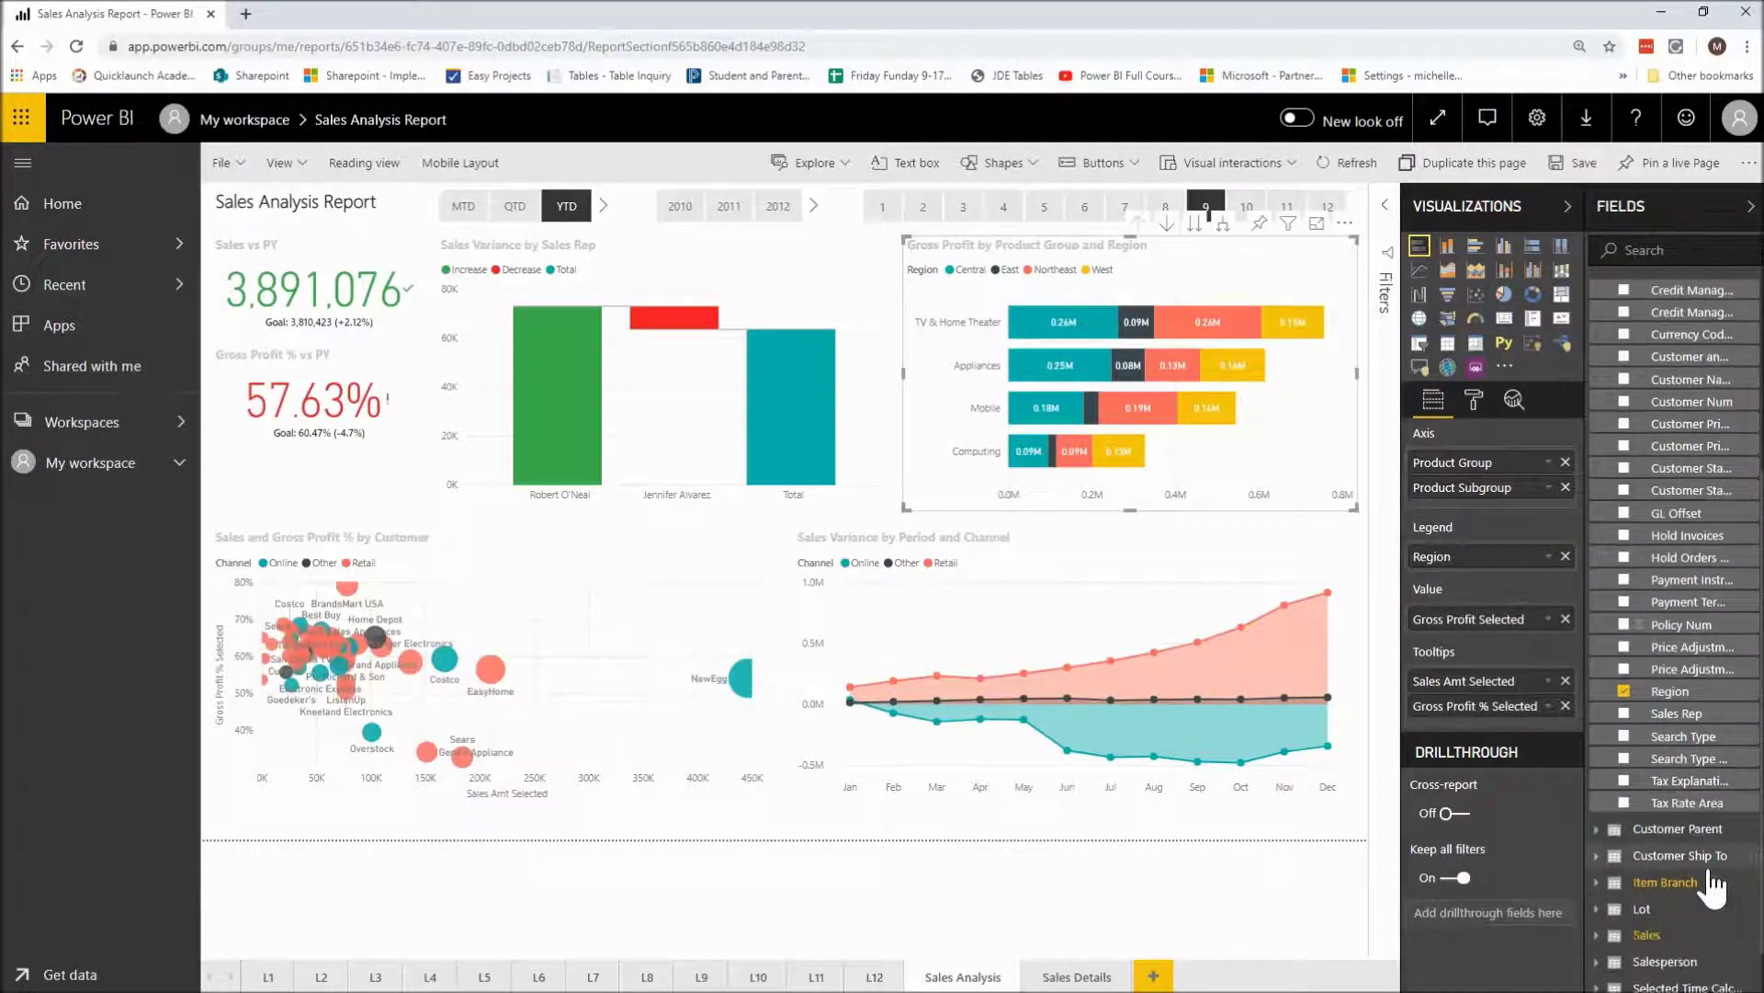
pyautogui.scroll(1, 1713, 888)
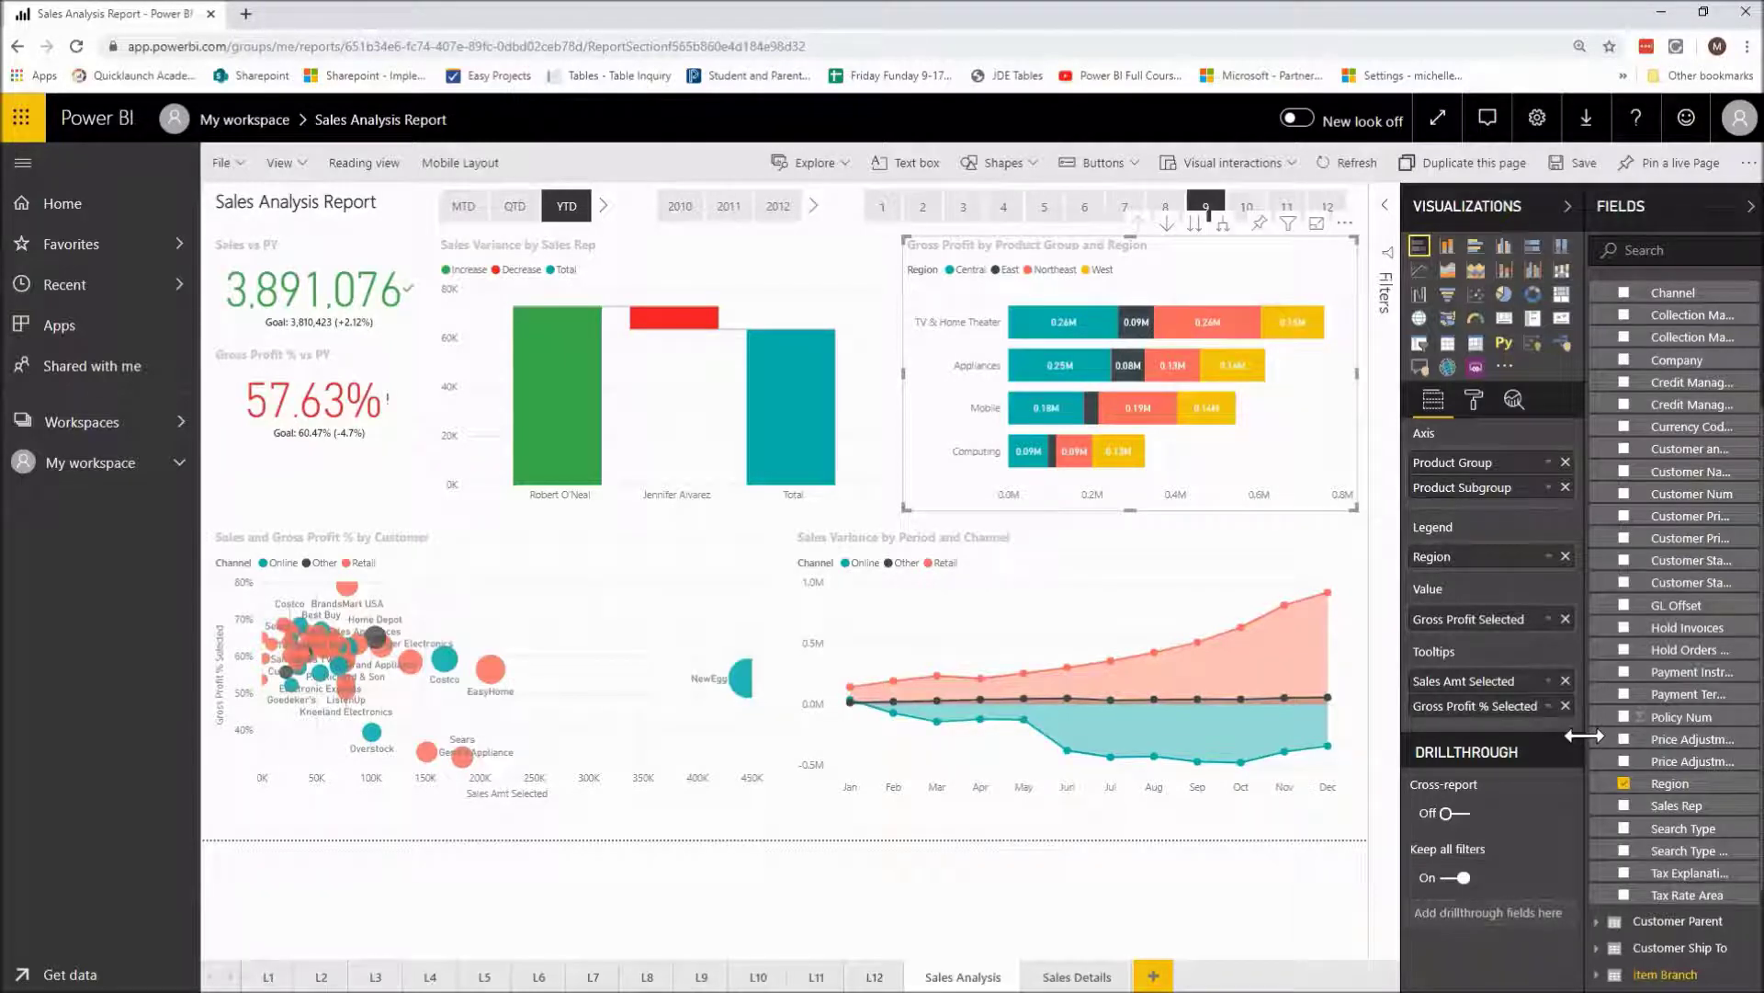
# - Widen the Fields pane to fit the full field names, and collapse the Customer table
pyautogui.moveTo(1584, 736); pyautogui.dragTo(1492, 709)
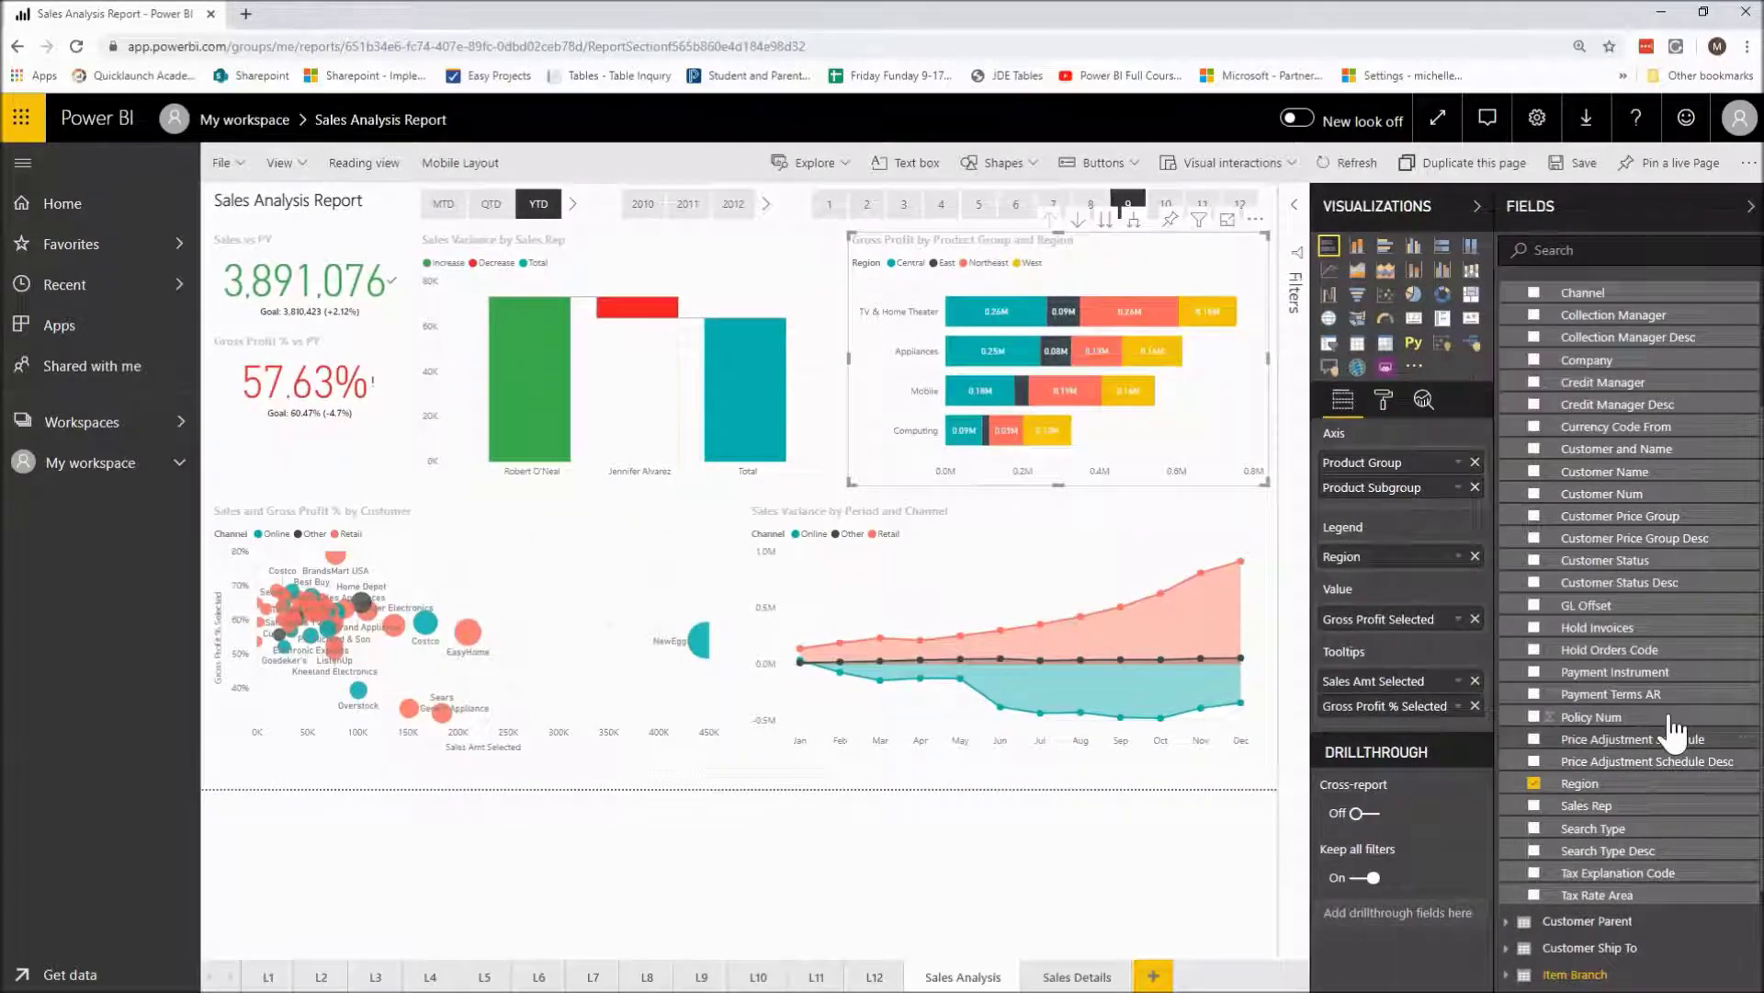
pyautogui.scroll(3, 1659, 712)
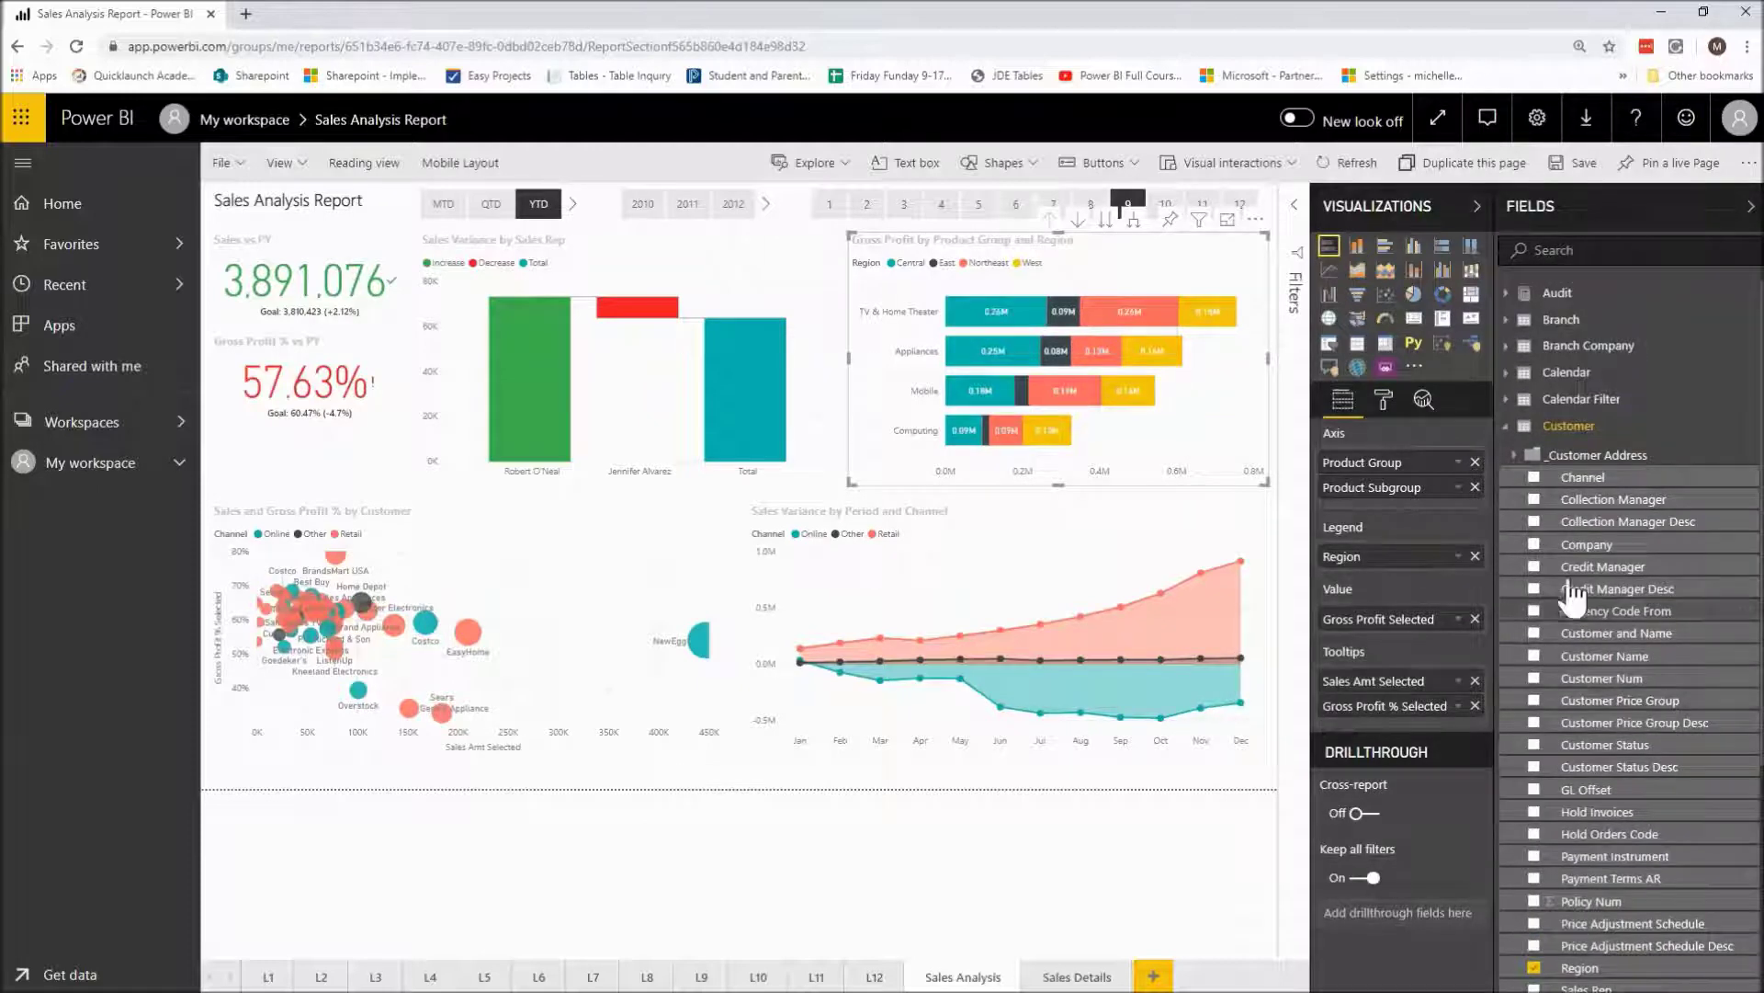
pyautogui.click(1508, 427)
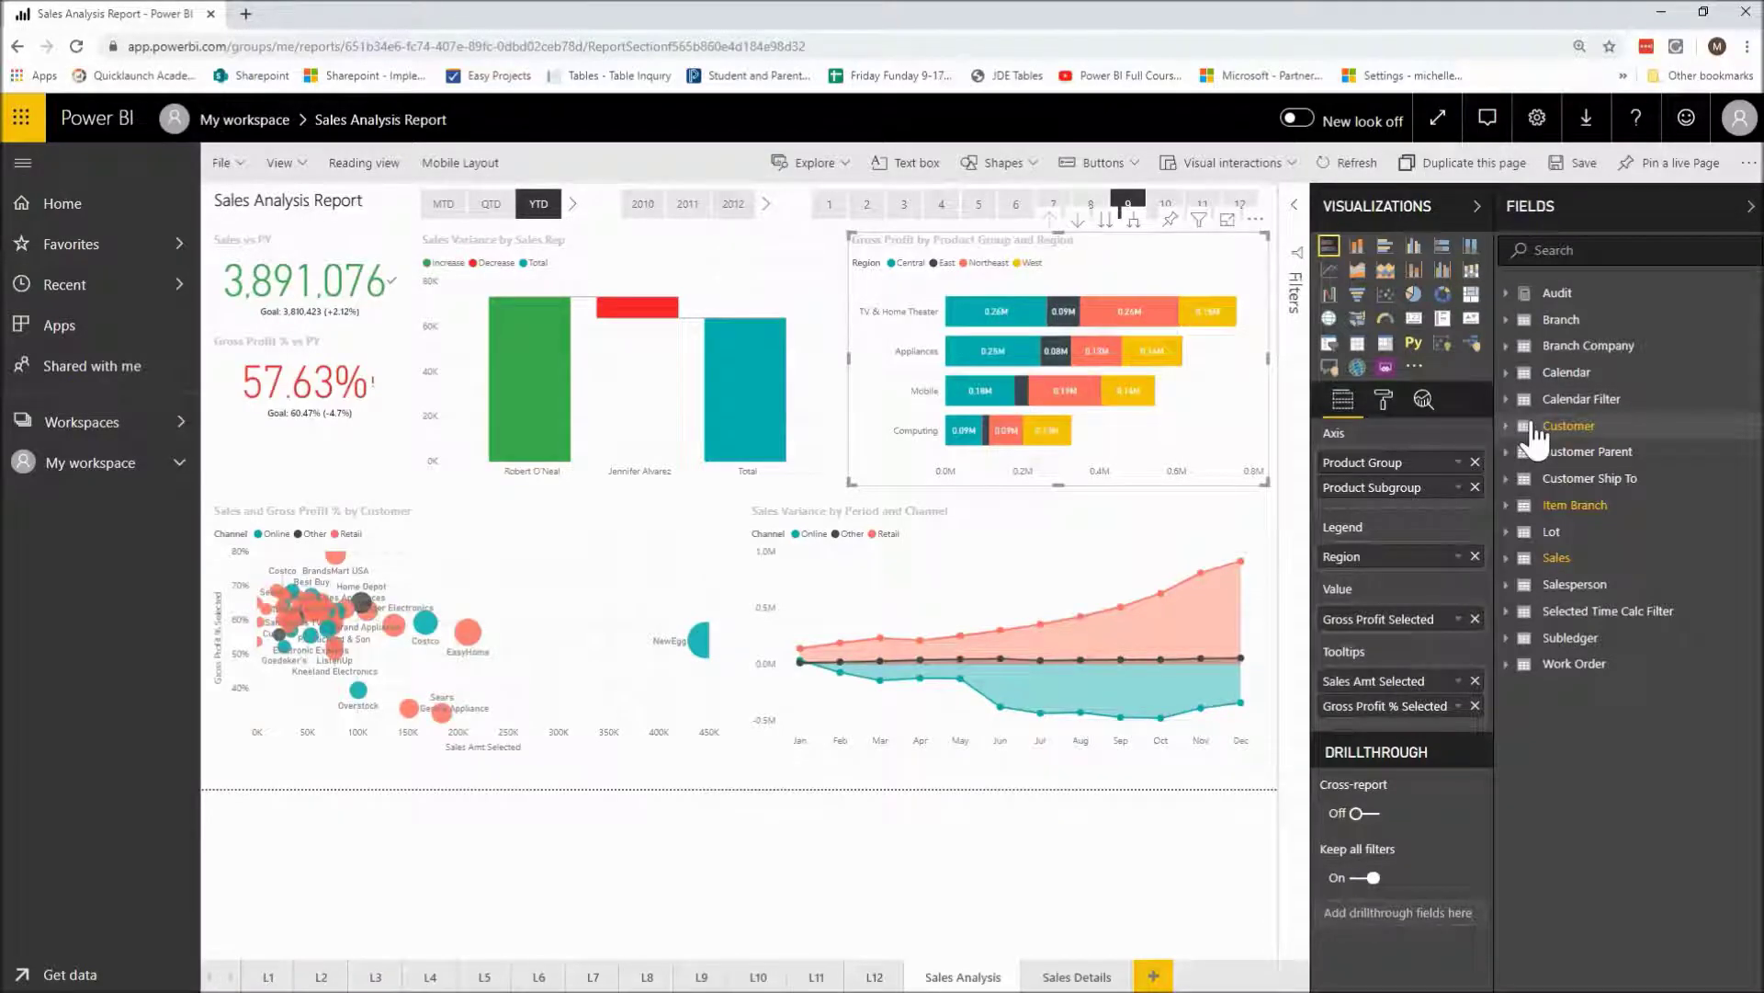
# - Examine the item and product fields of the Item Branch table, and collapse the table
pyautogui.click(1509, 507)
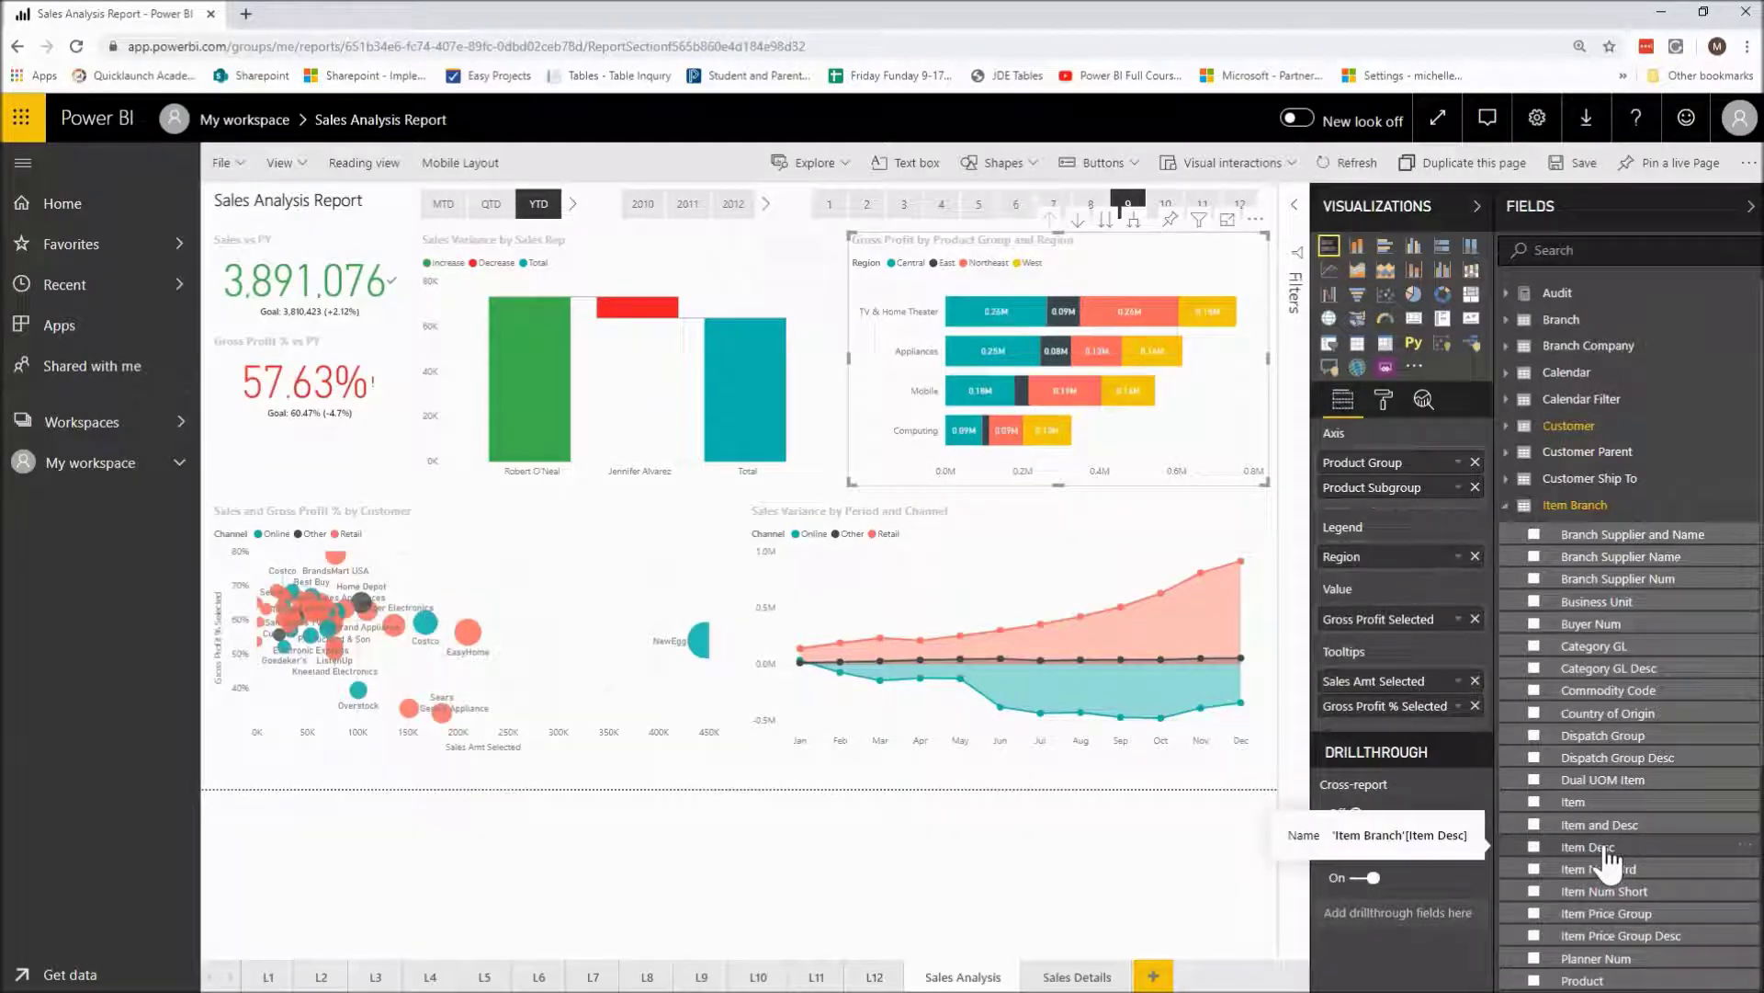
pyautogui.scroll(-1, 1607, 854)
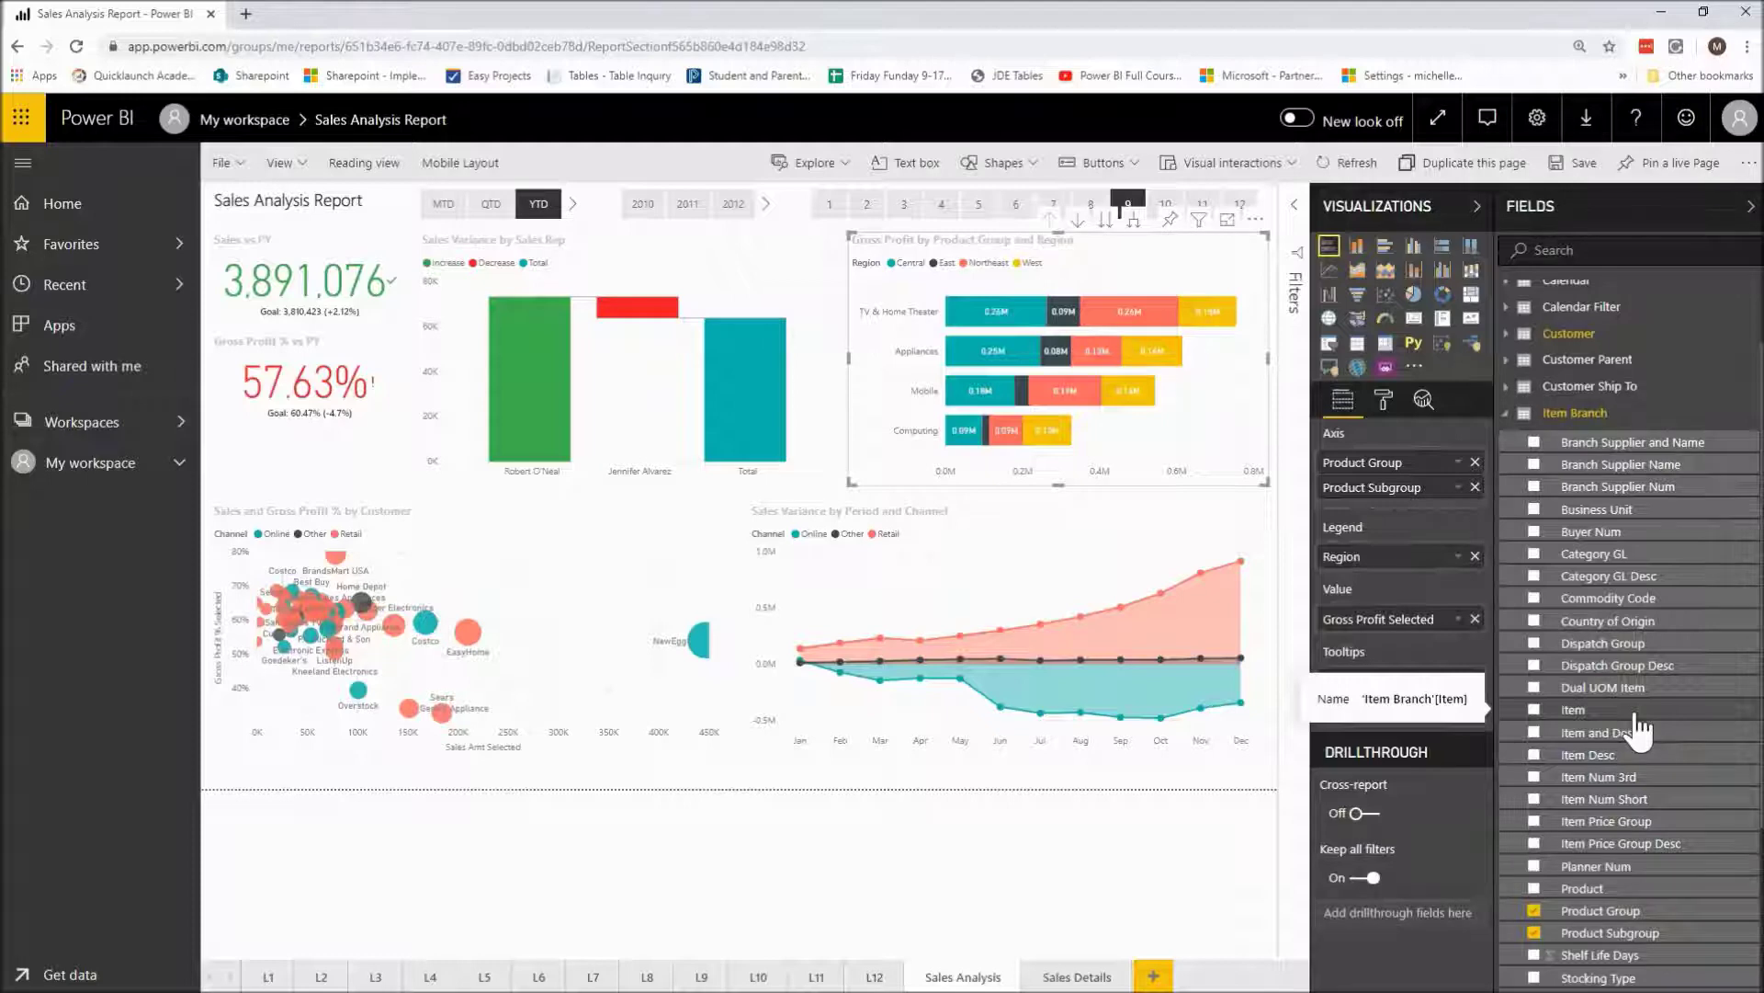
pyautogui.scroll(1, 1580, 690)
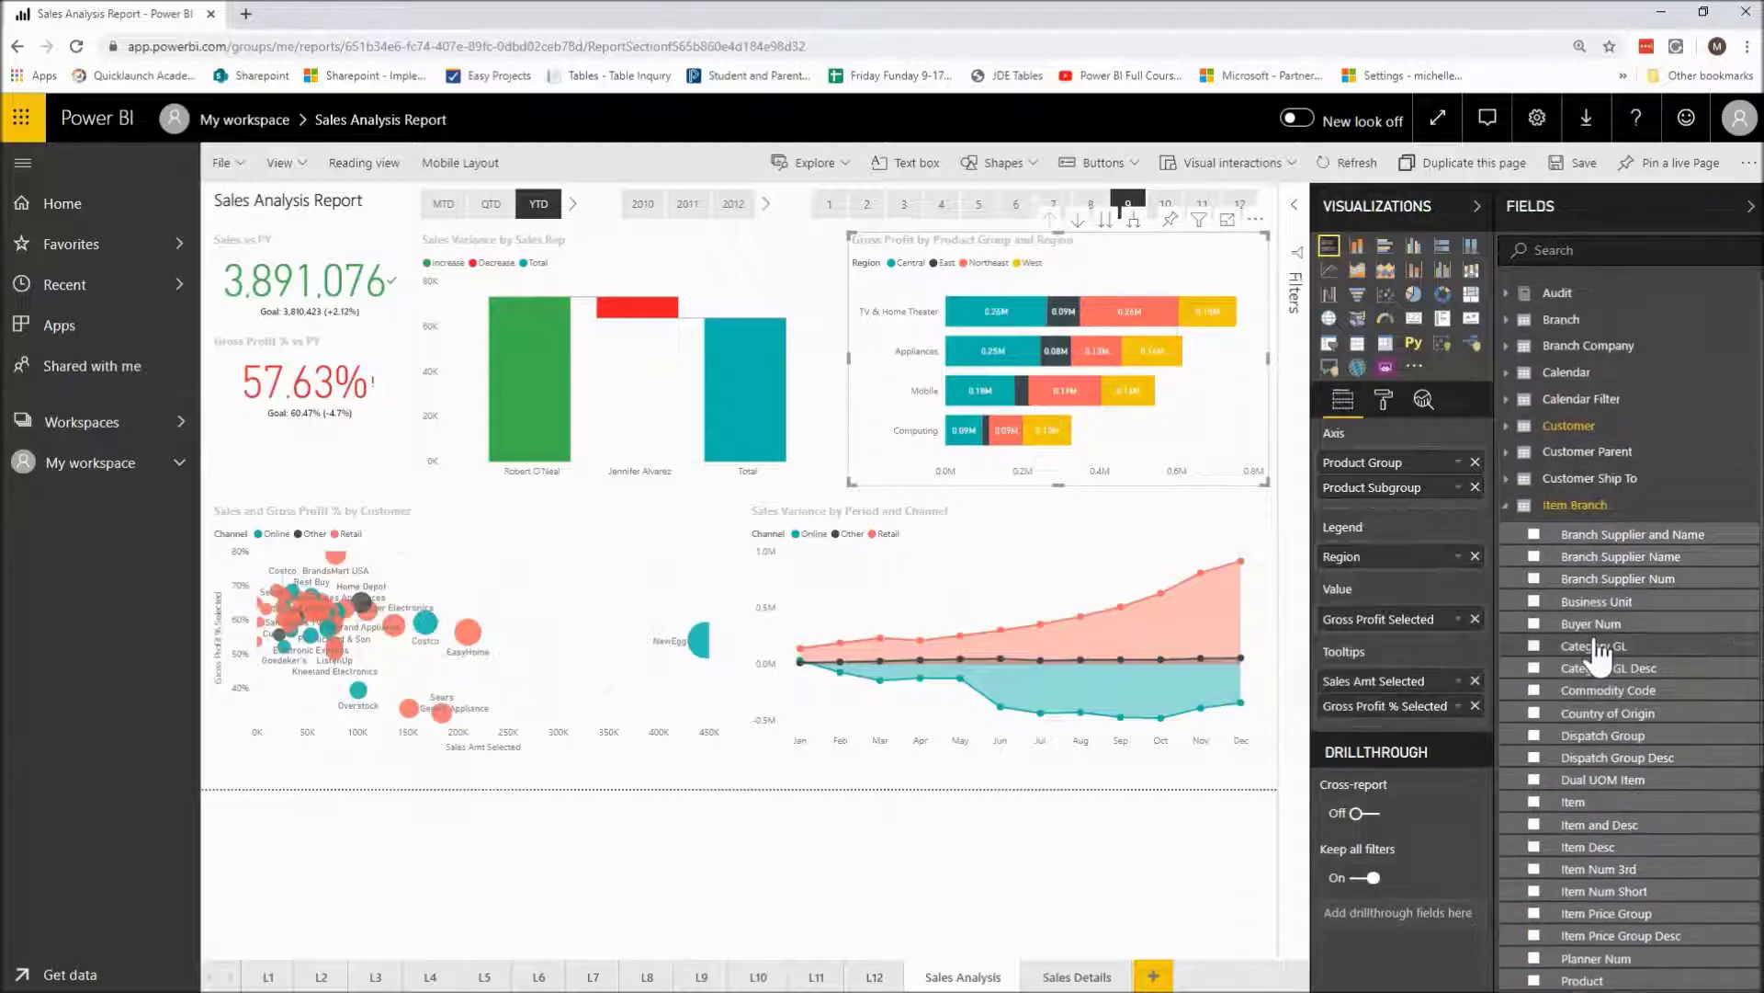
pyautogui.click(1509, 513)
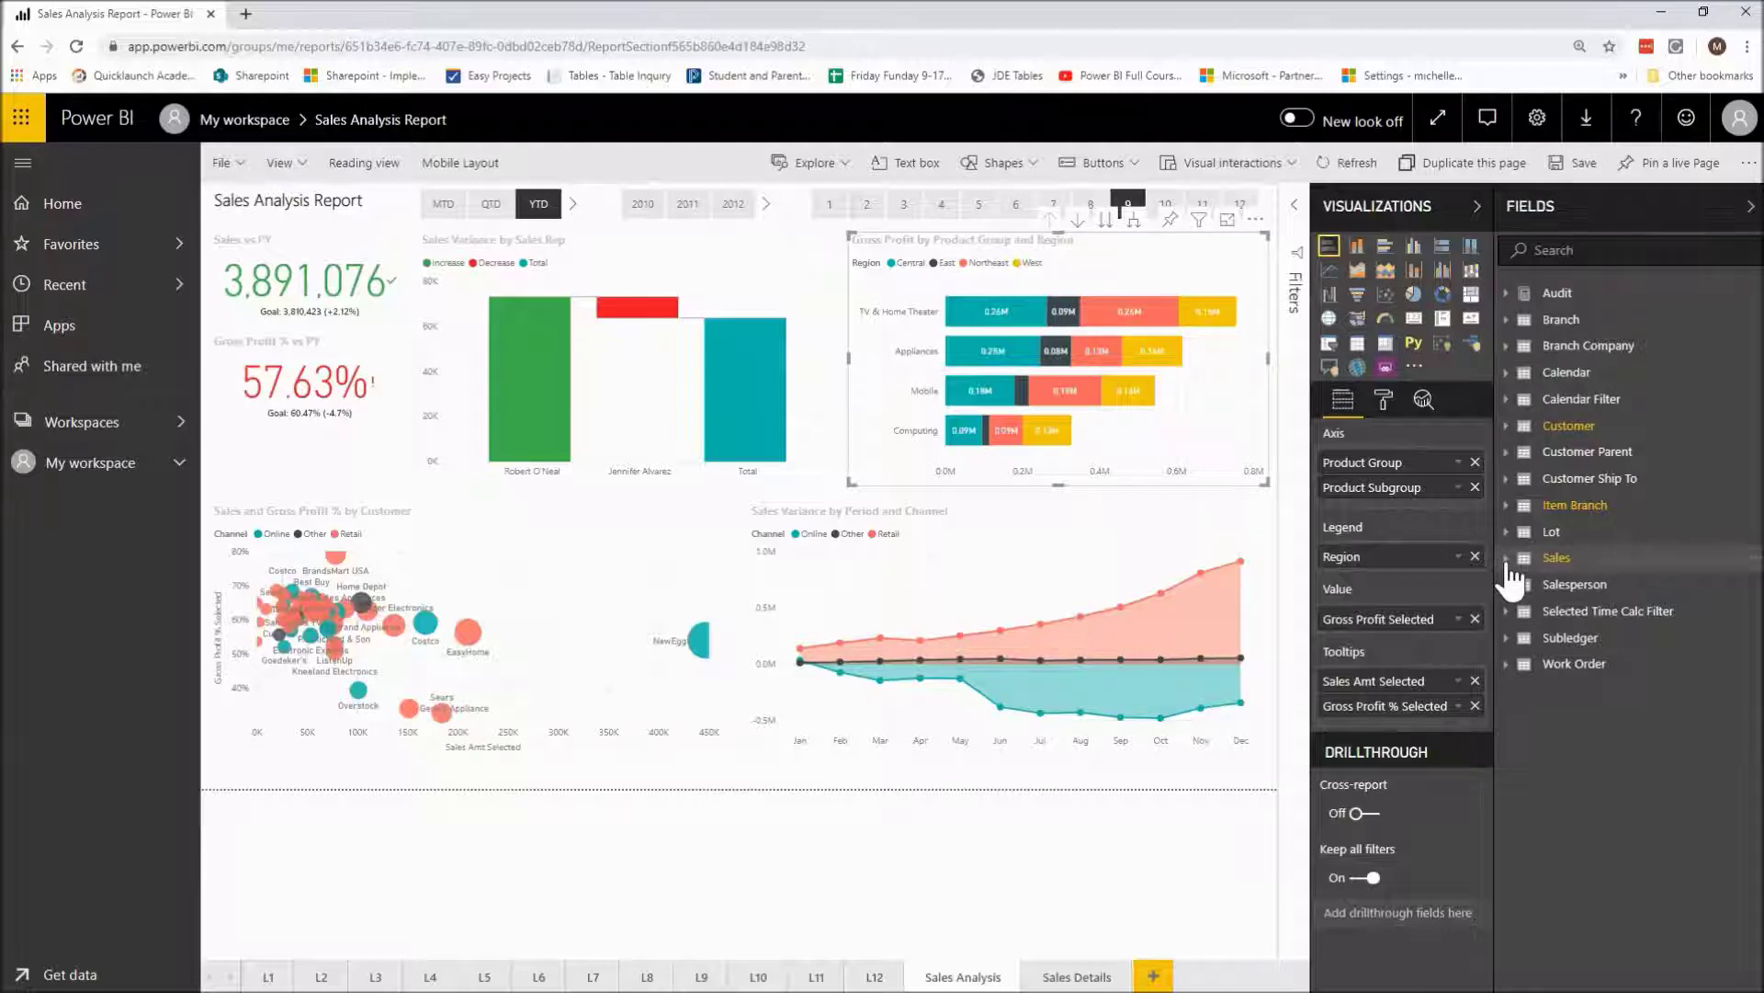
# - Expand the Sales table and look through its measure folders and its order, document and status fields
pyautogui.click(1508, 559)
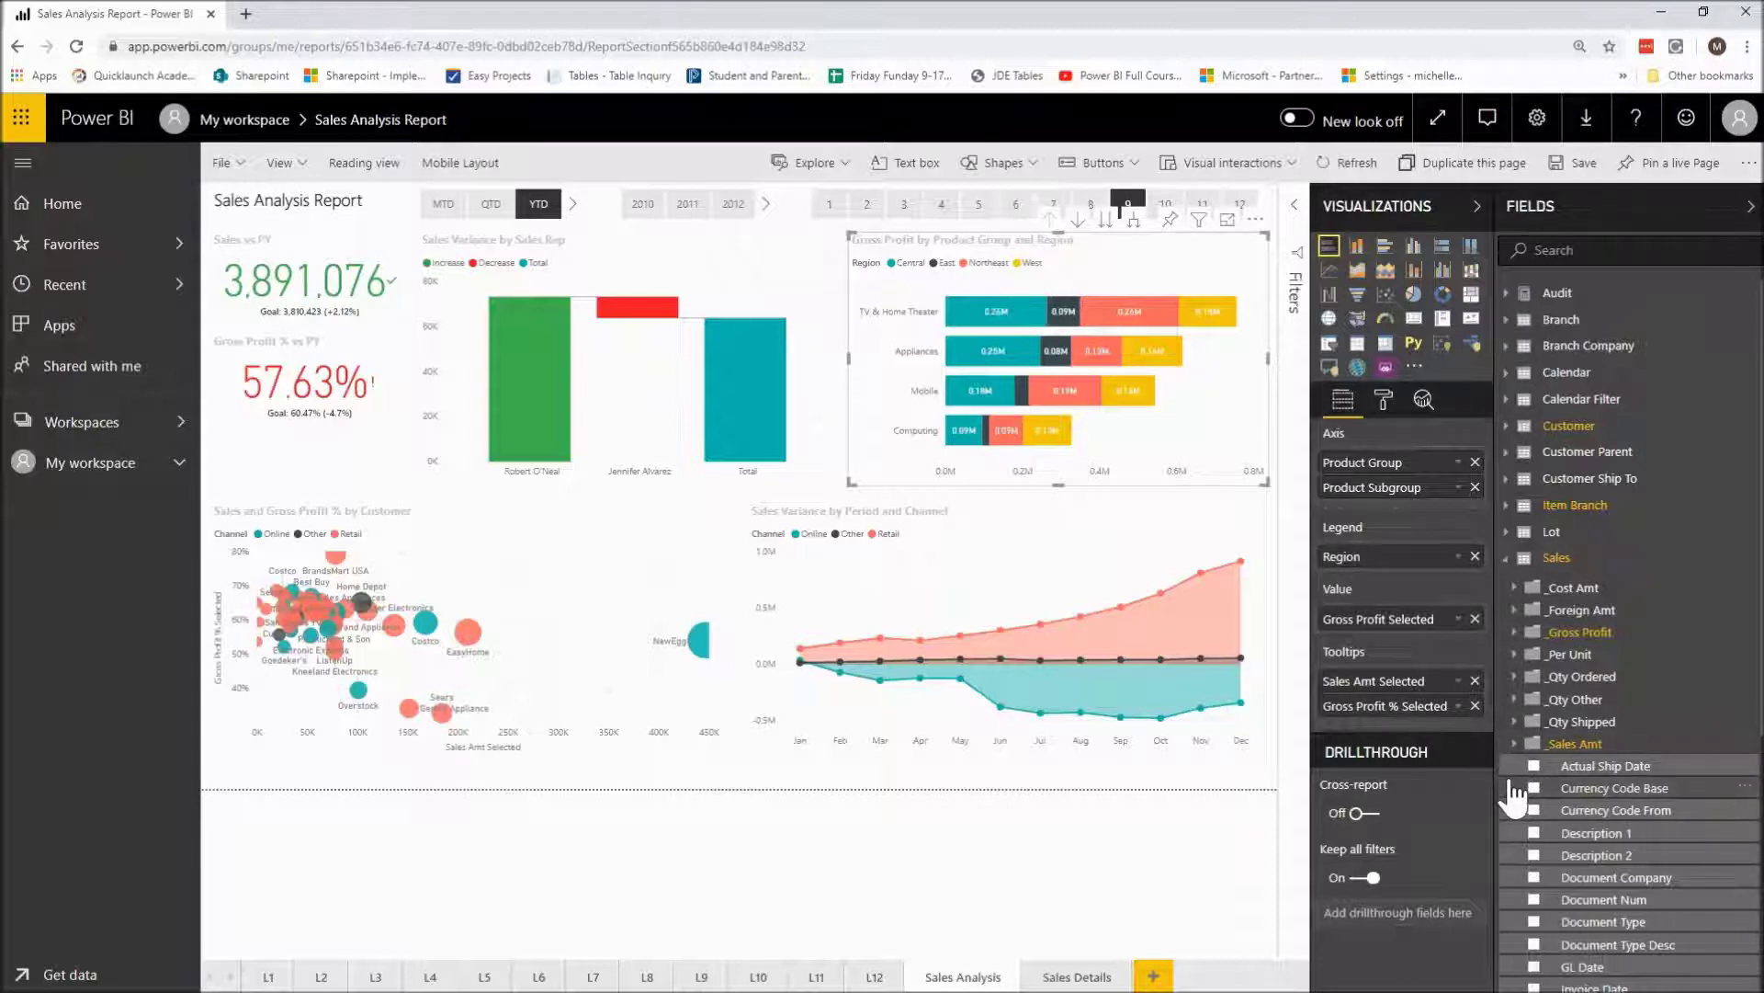
pyautogui.scroll(-3, 1511, 795)
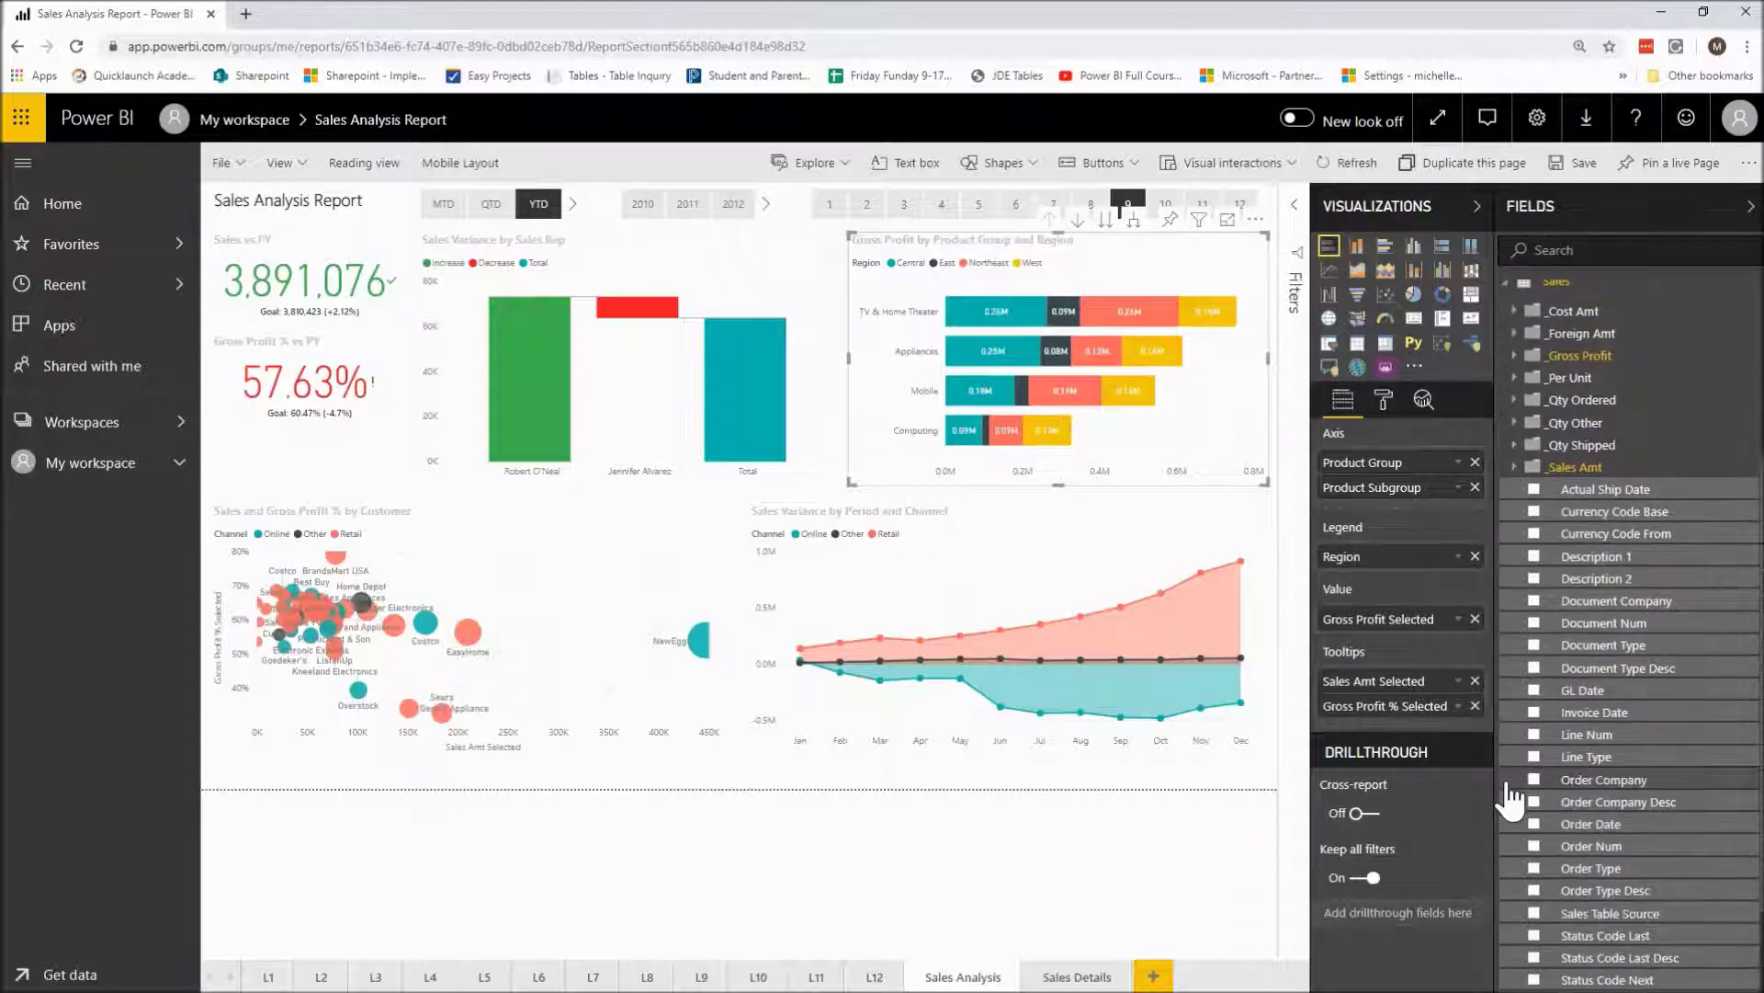
pyautogui.scroll(-1, 1512, 799)
pyautogui.scroll(2, 1512, 799)
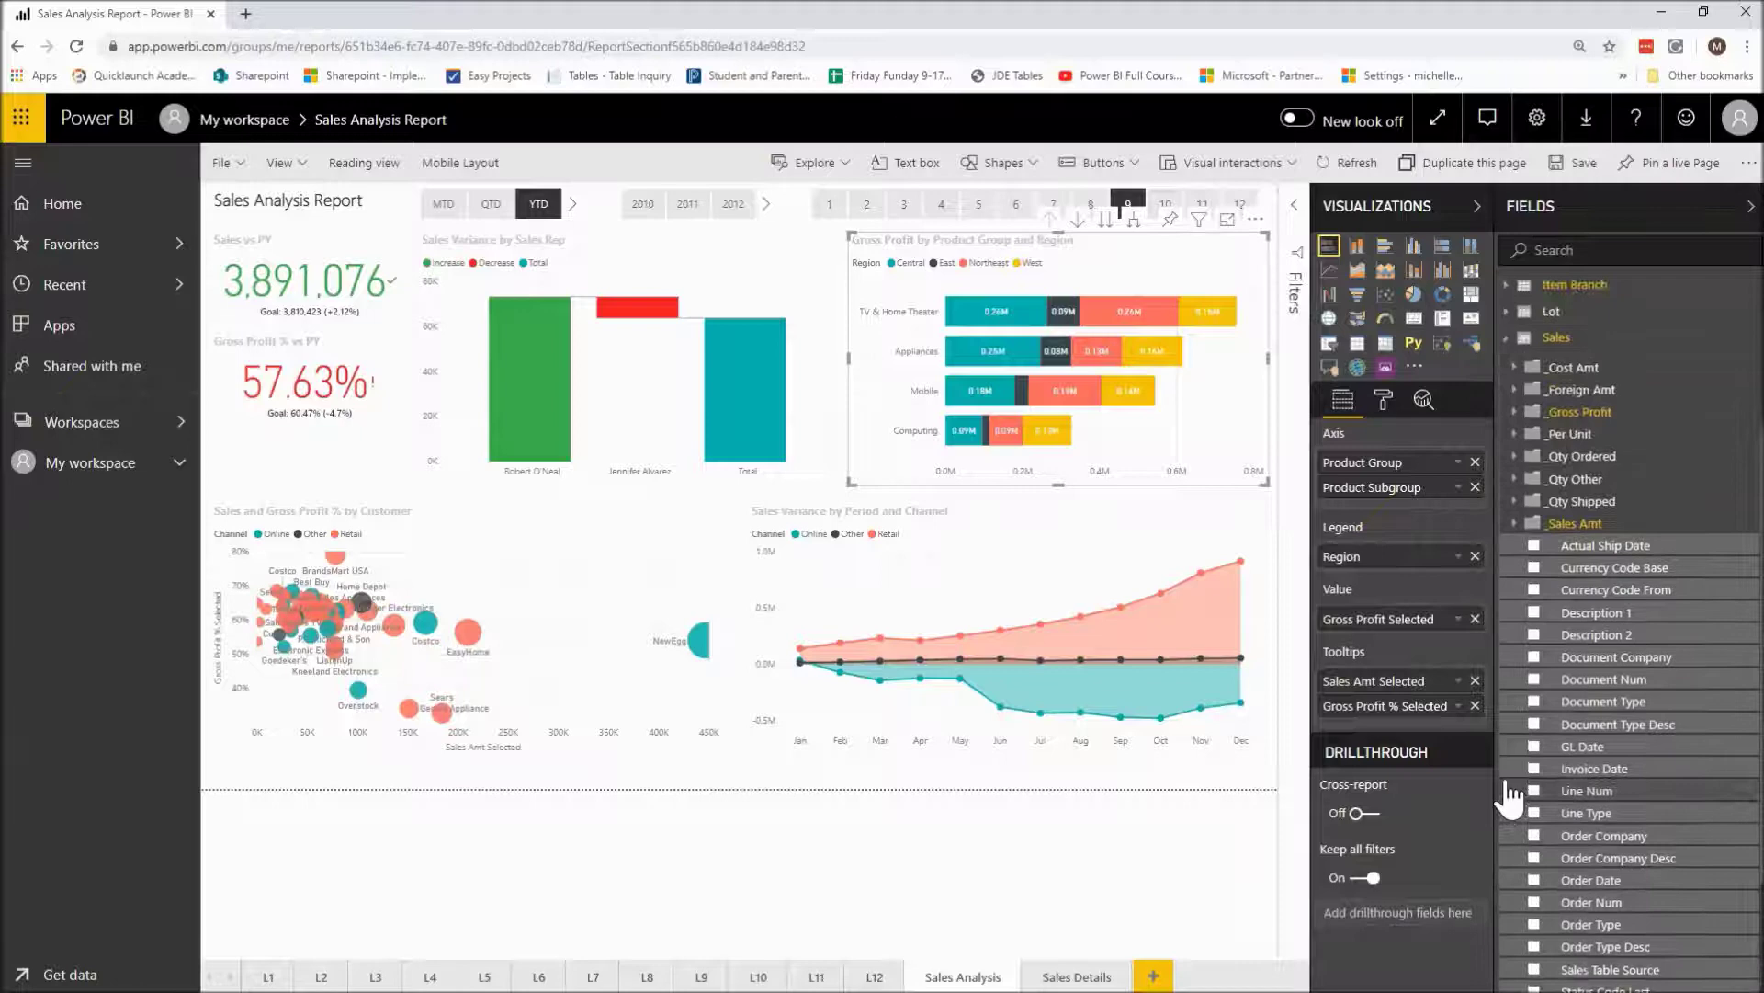
pyautogui.scroll(-1, 1507, 797)
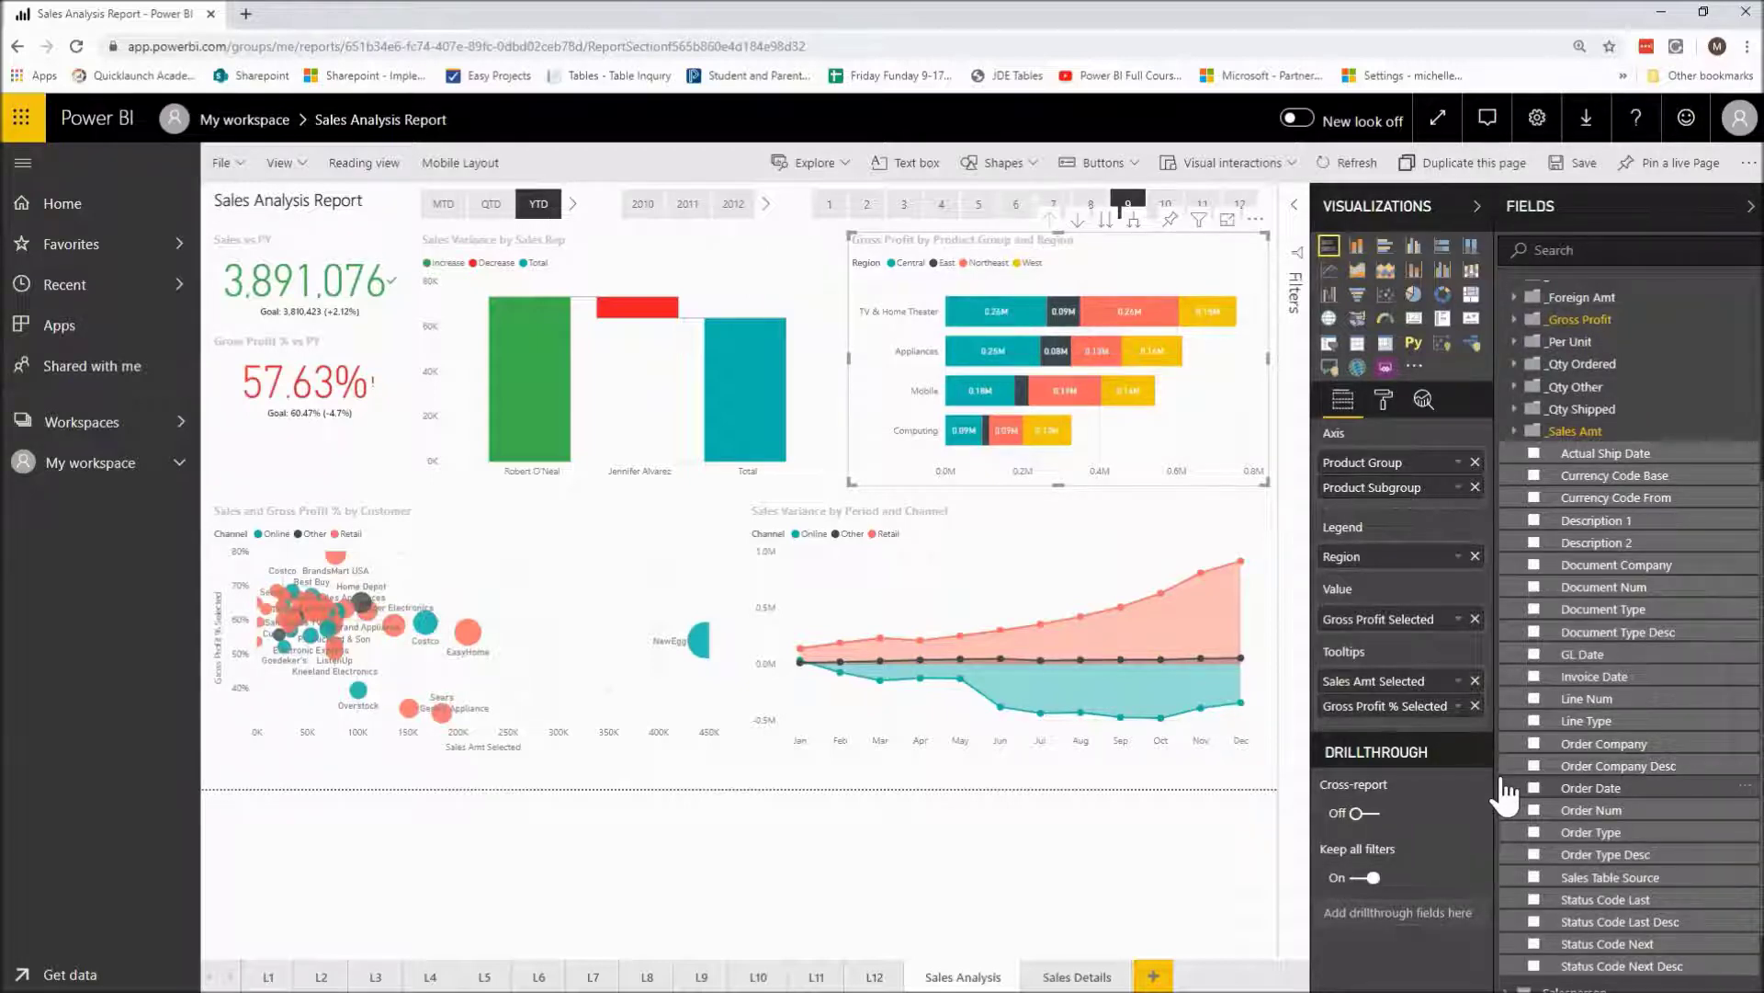
pyautogui.scroll(2, 1504, 795)
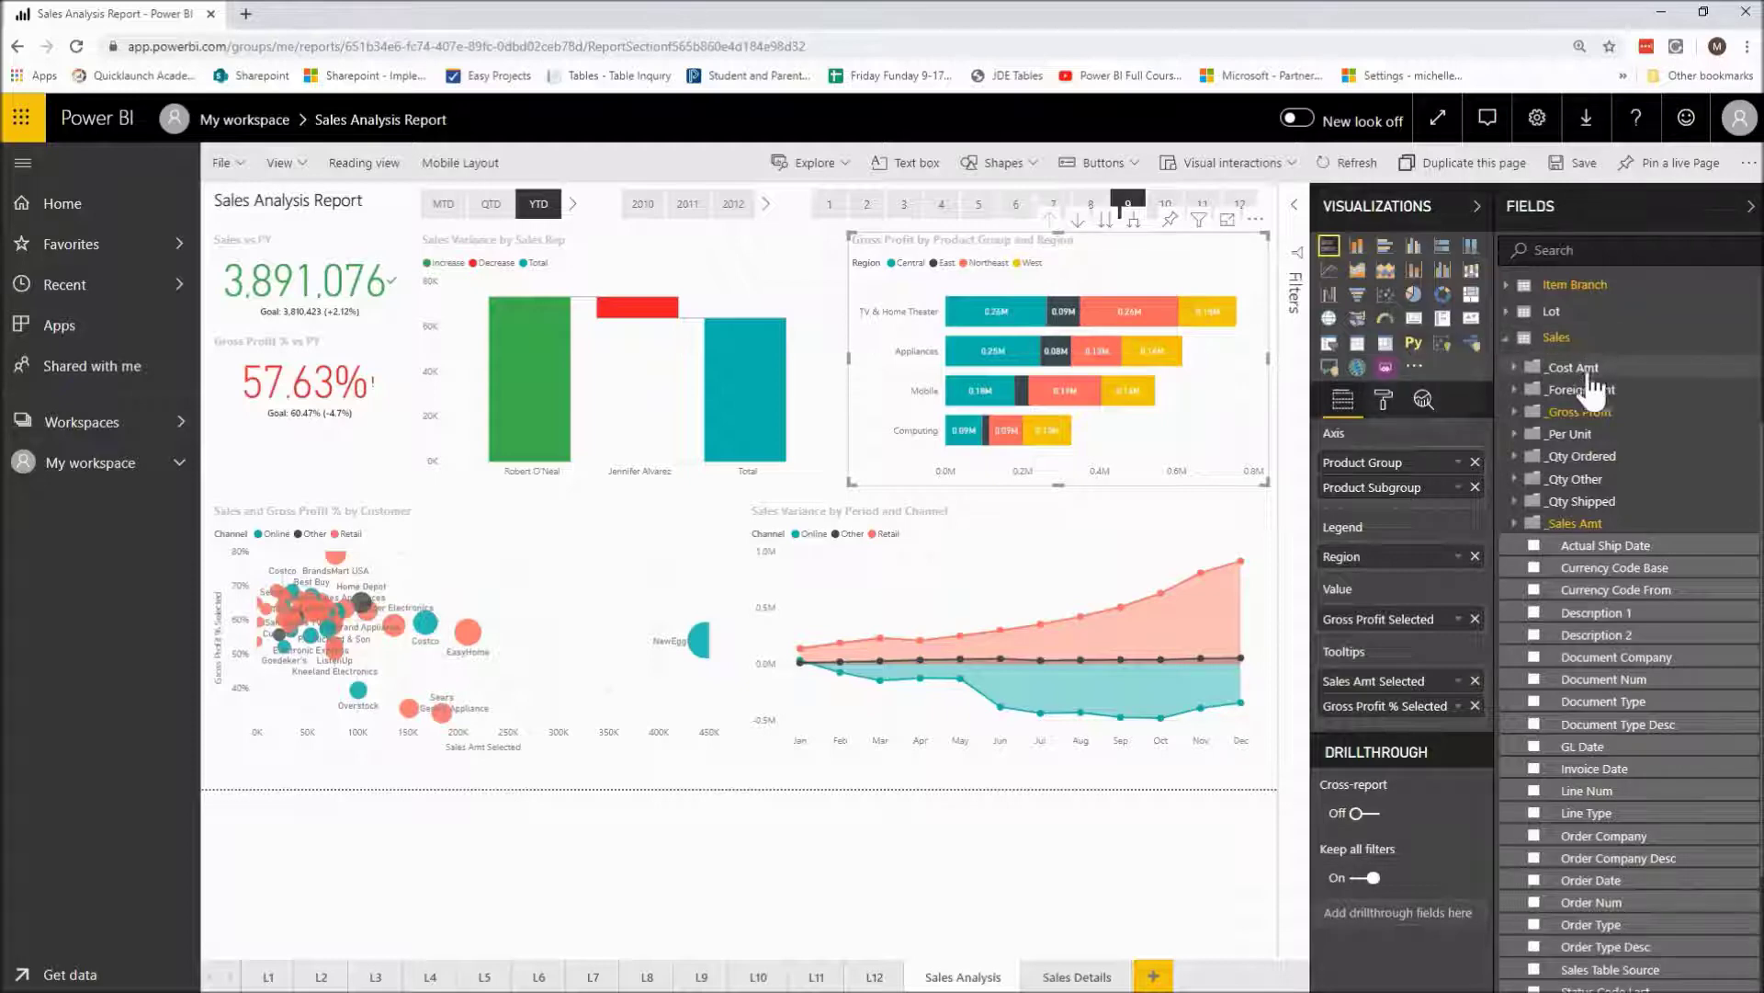
# - Examine the measures in the Sales table's _Sales Amt and _Gross Profit folders, and collapse the table
pyautogui.click(1516, 524)
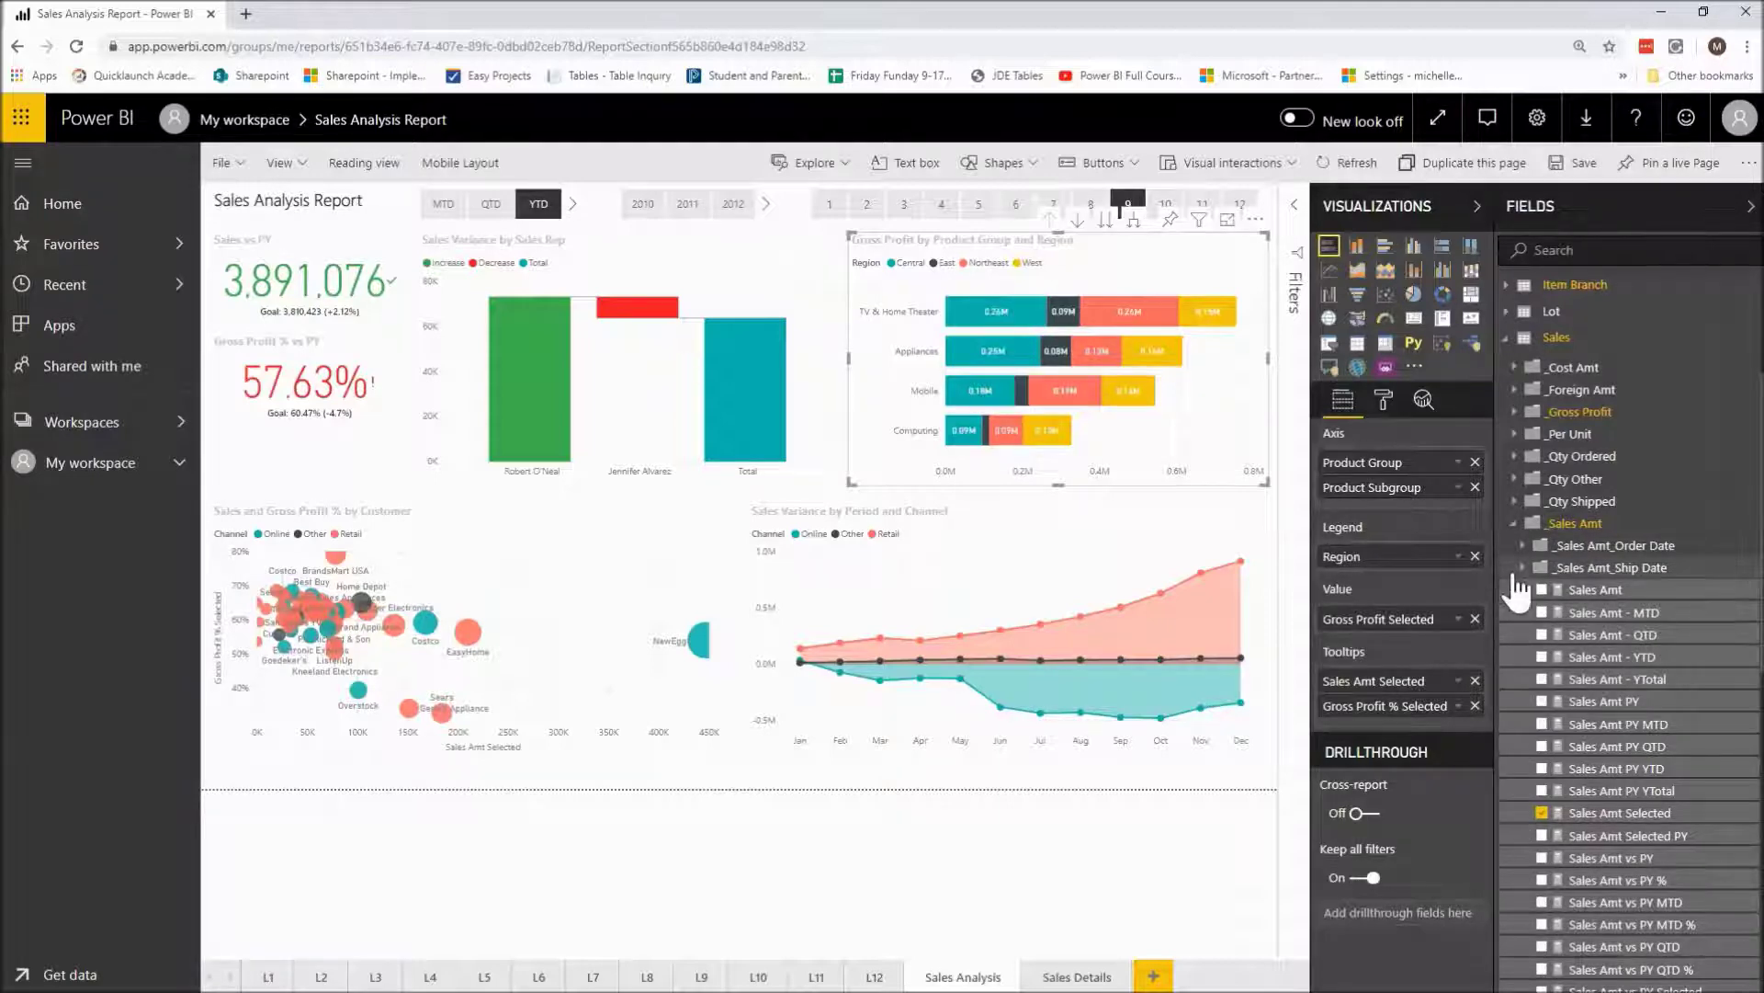
pyautogui.click(1515, 526)
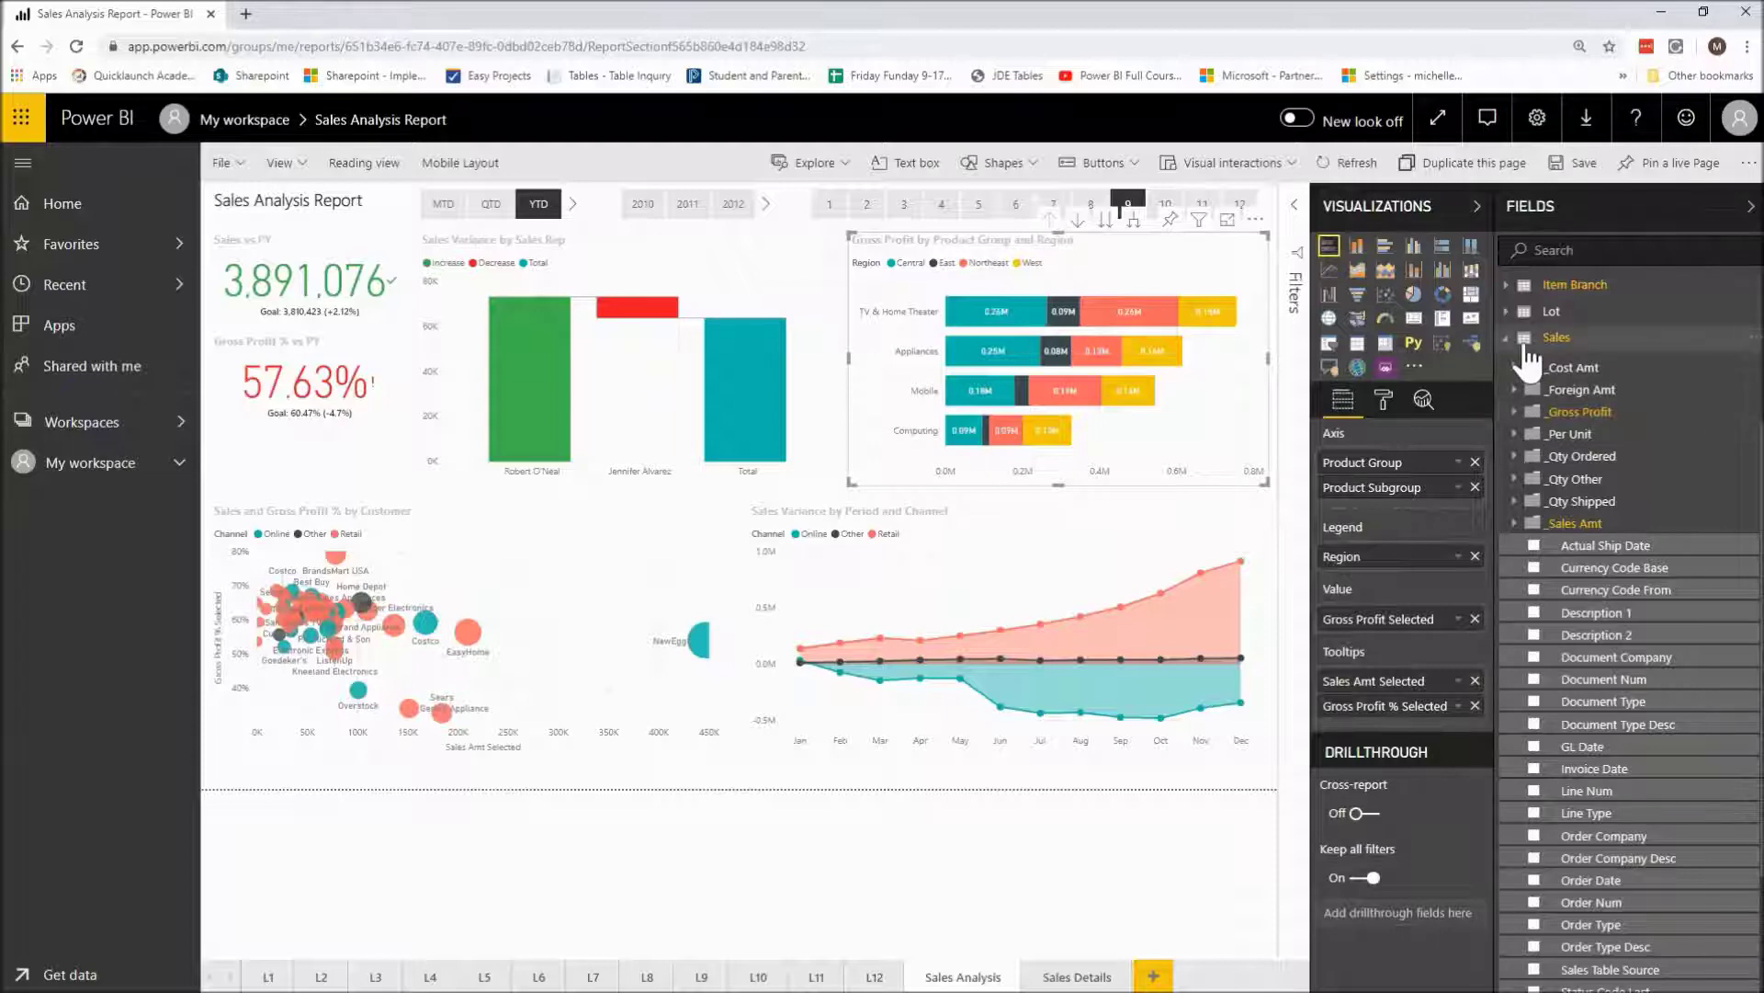
pyautogui.click(1515, 413)
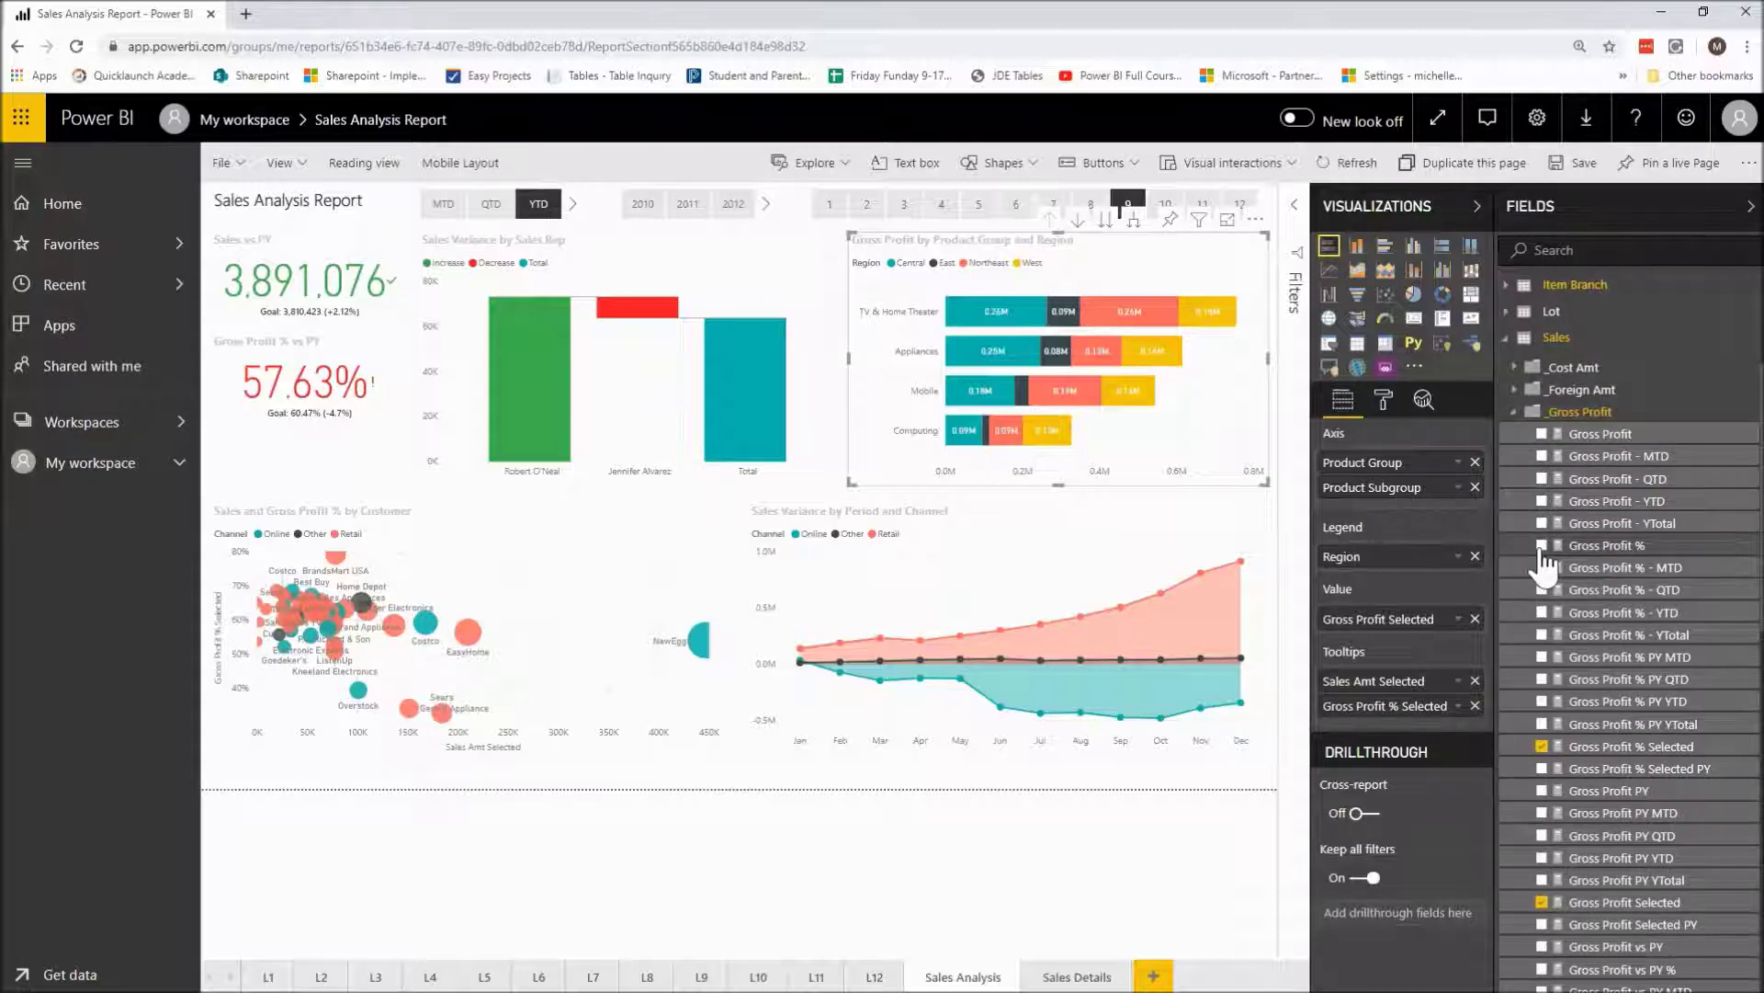
pyautogui.click(1512, 412)
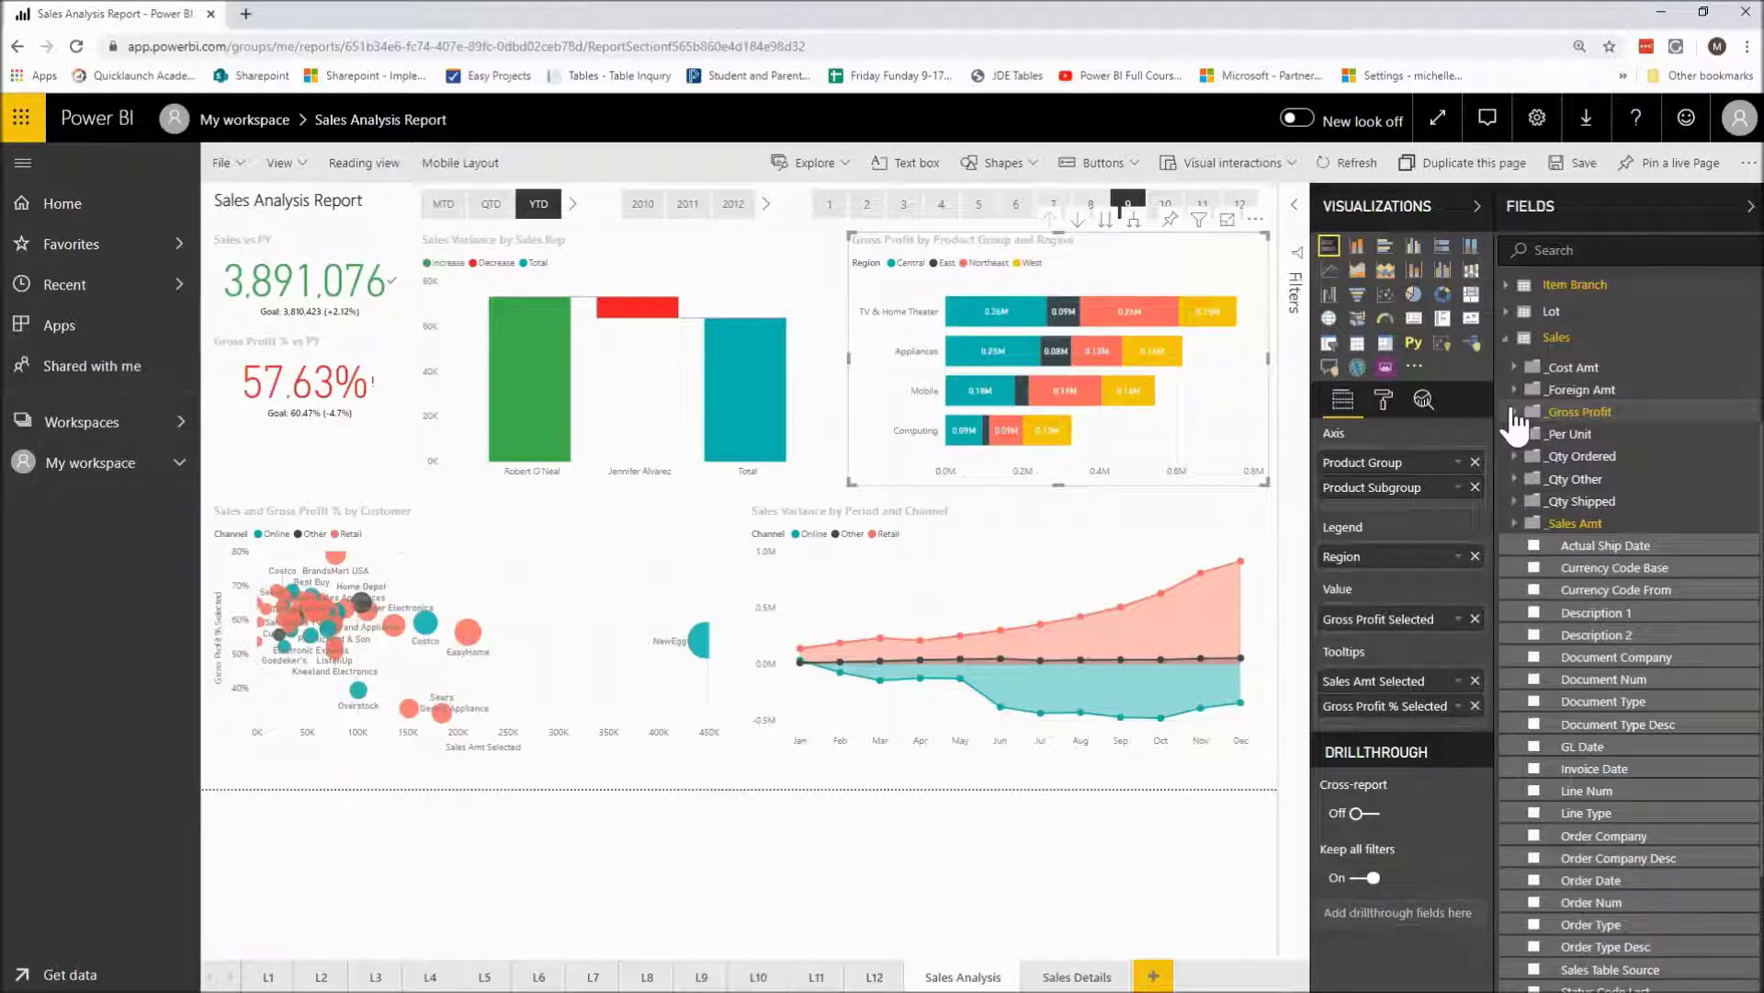
pyautogui.click(1506, 342)
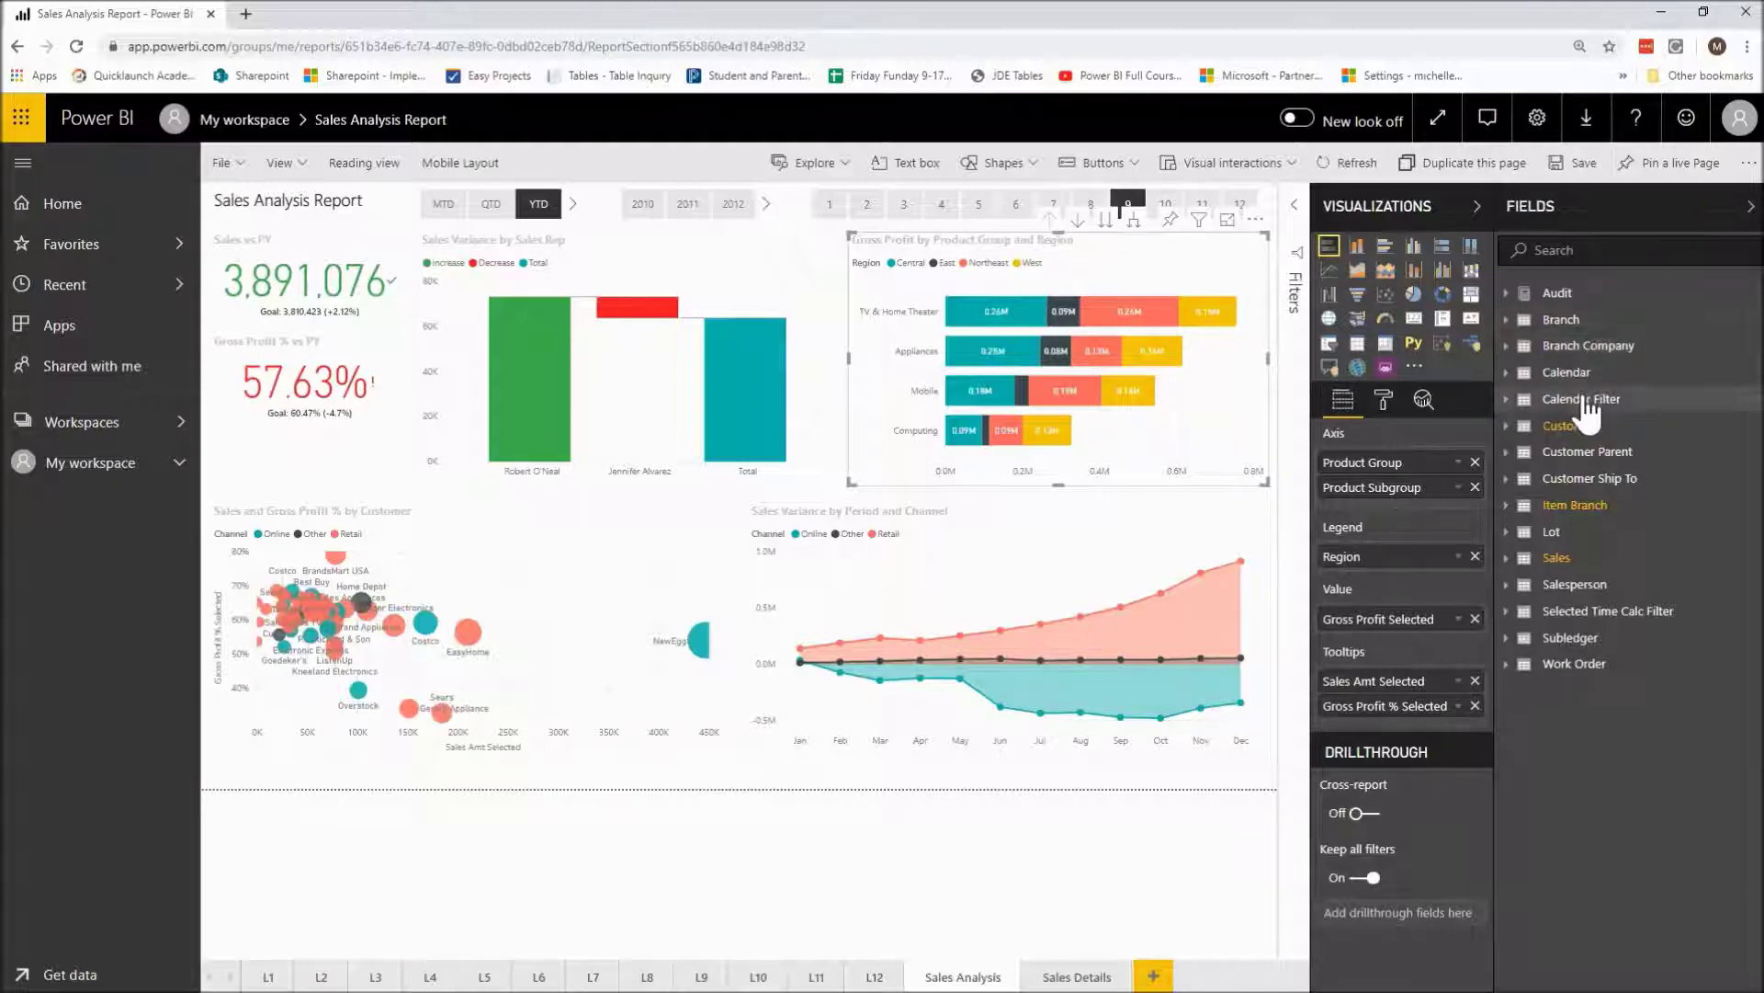
pyautogui.click(1508, 560)
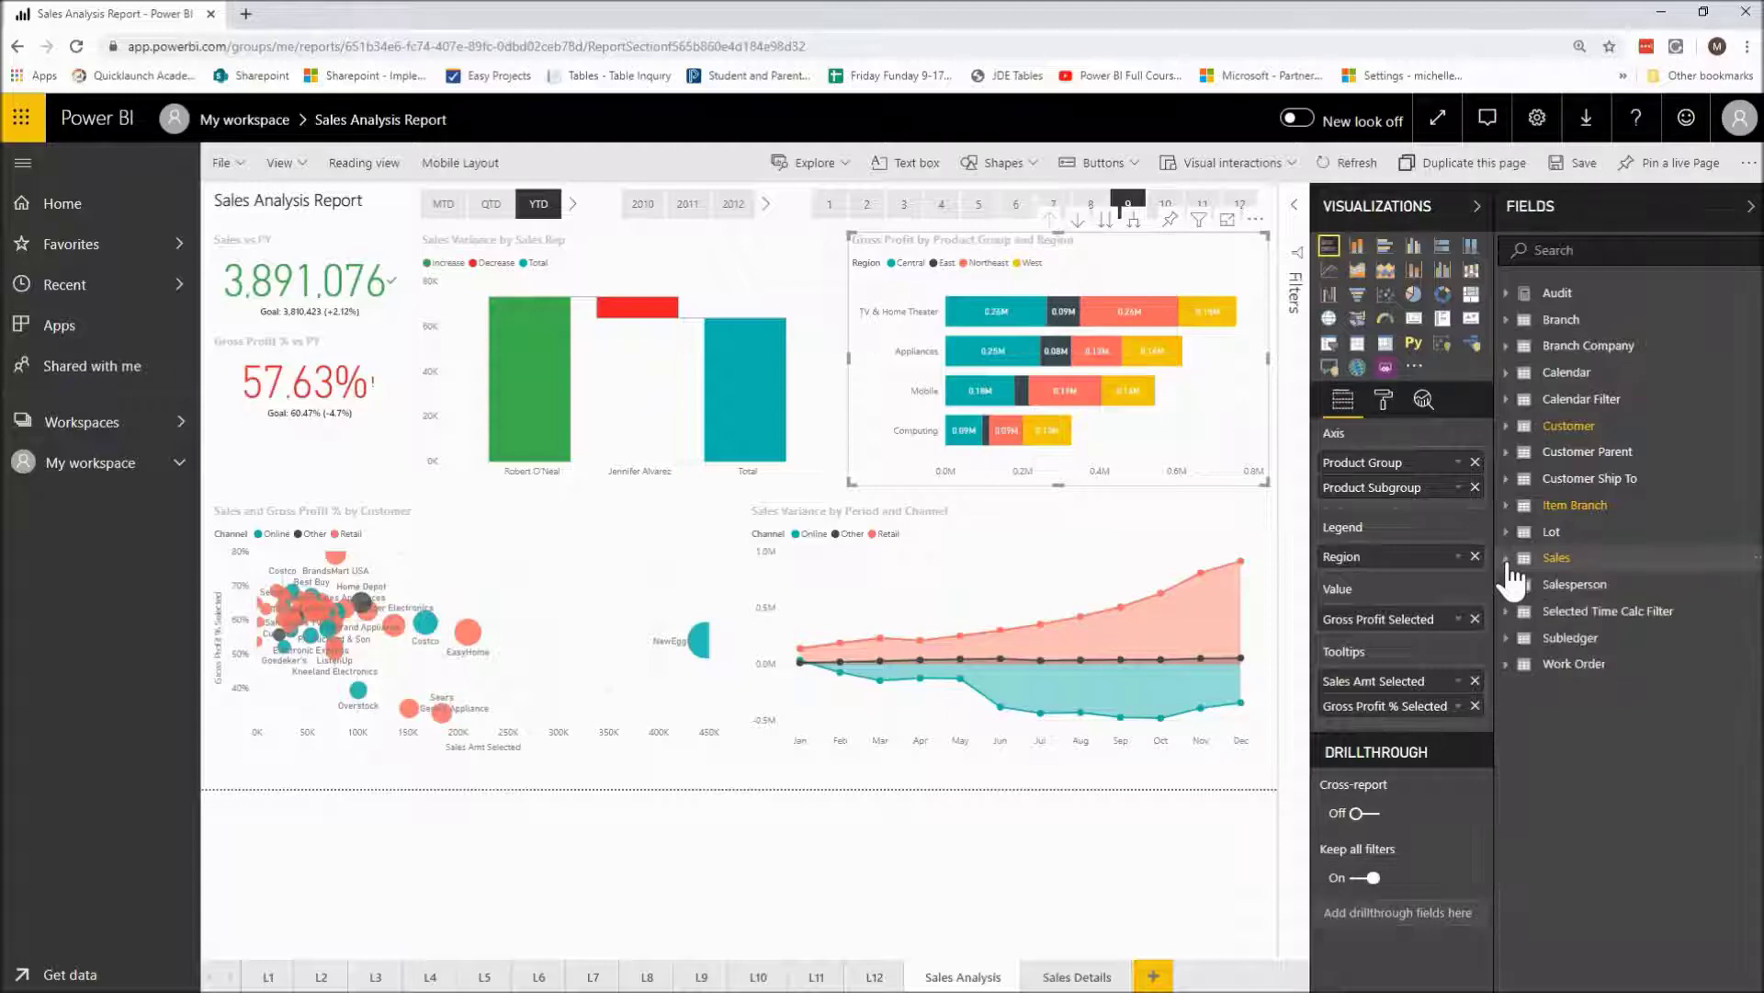
pyautogui.click(1506, 559)
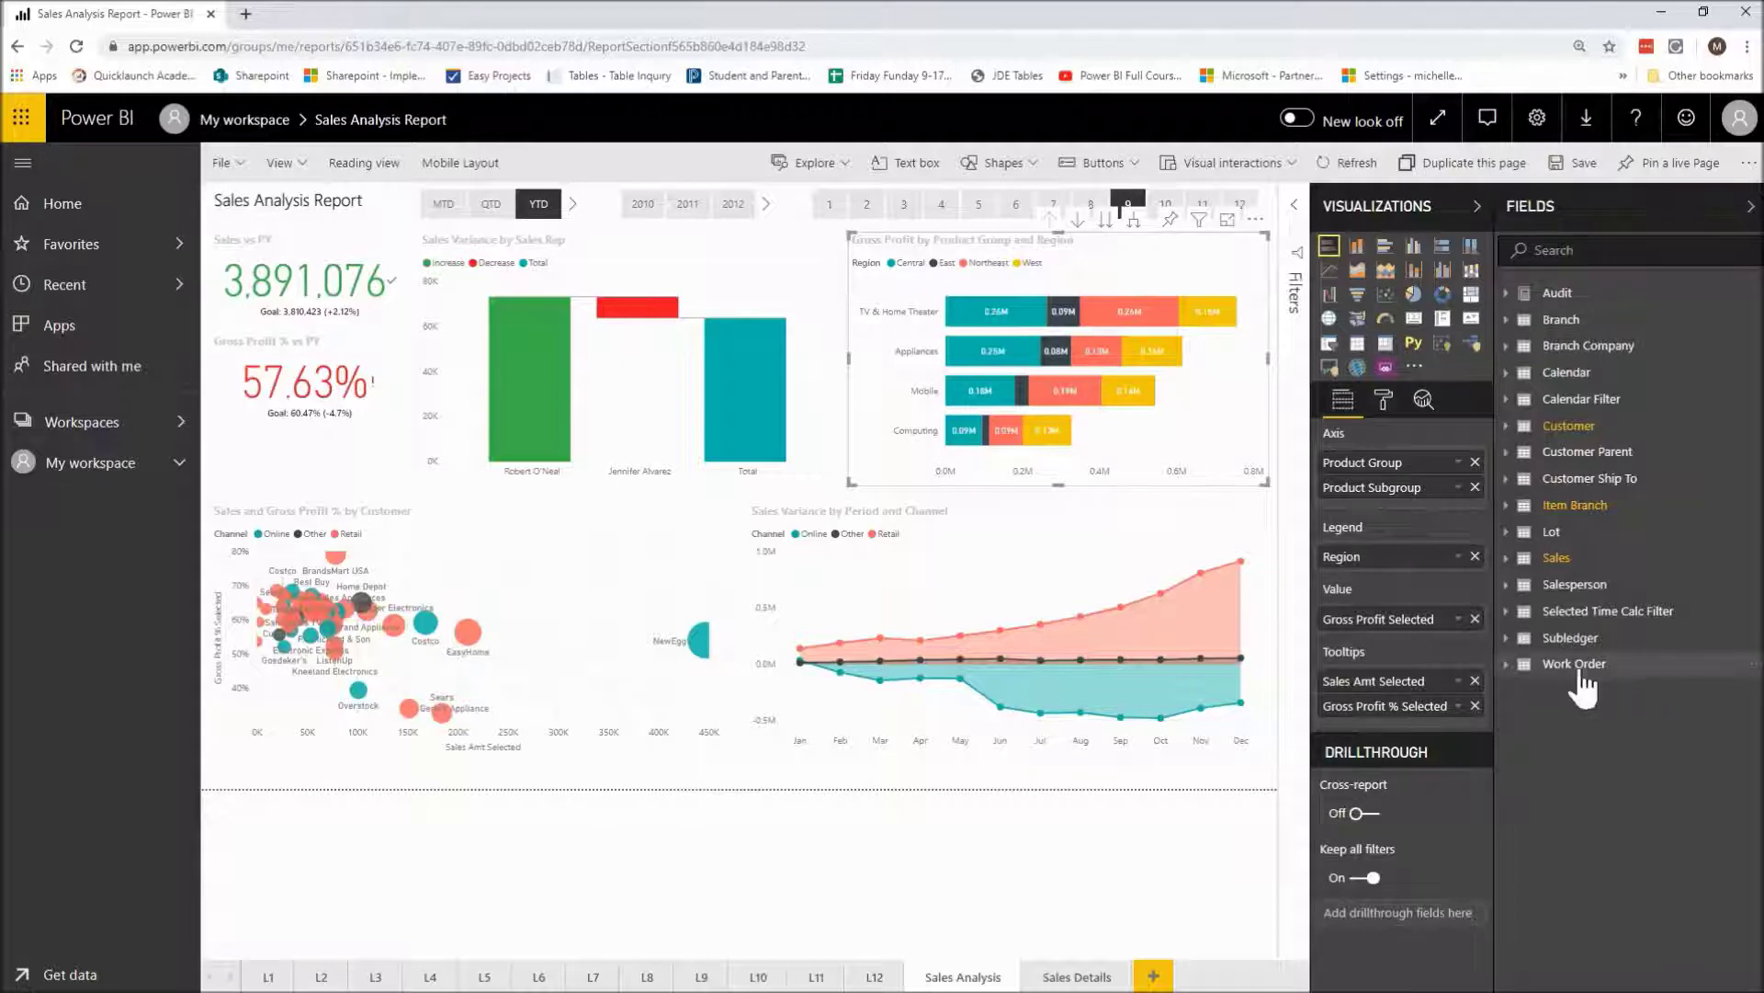
# - Add a new report page and place the Customer table's Customer Name field on its canvas as a table visual
pyautogui.click(1154, 976)
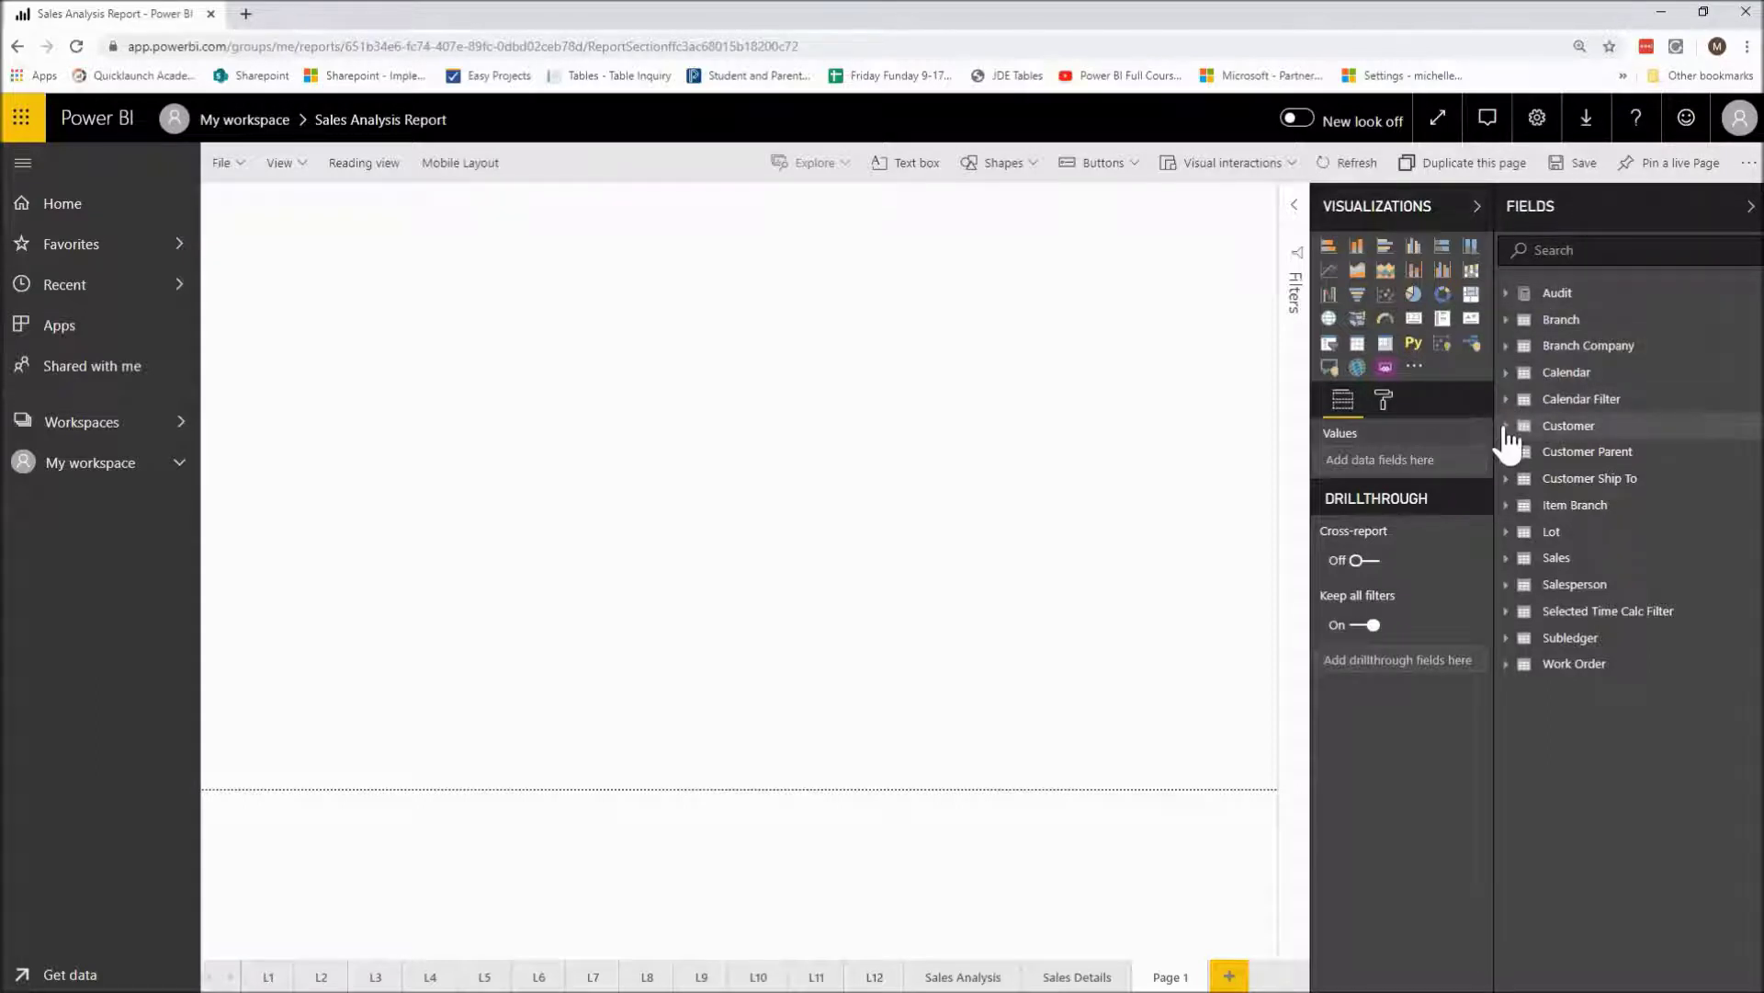
pyautogui.click(1506, 428)
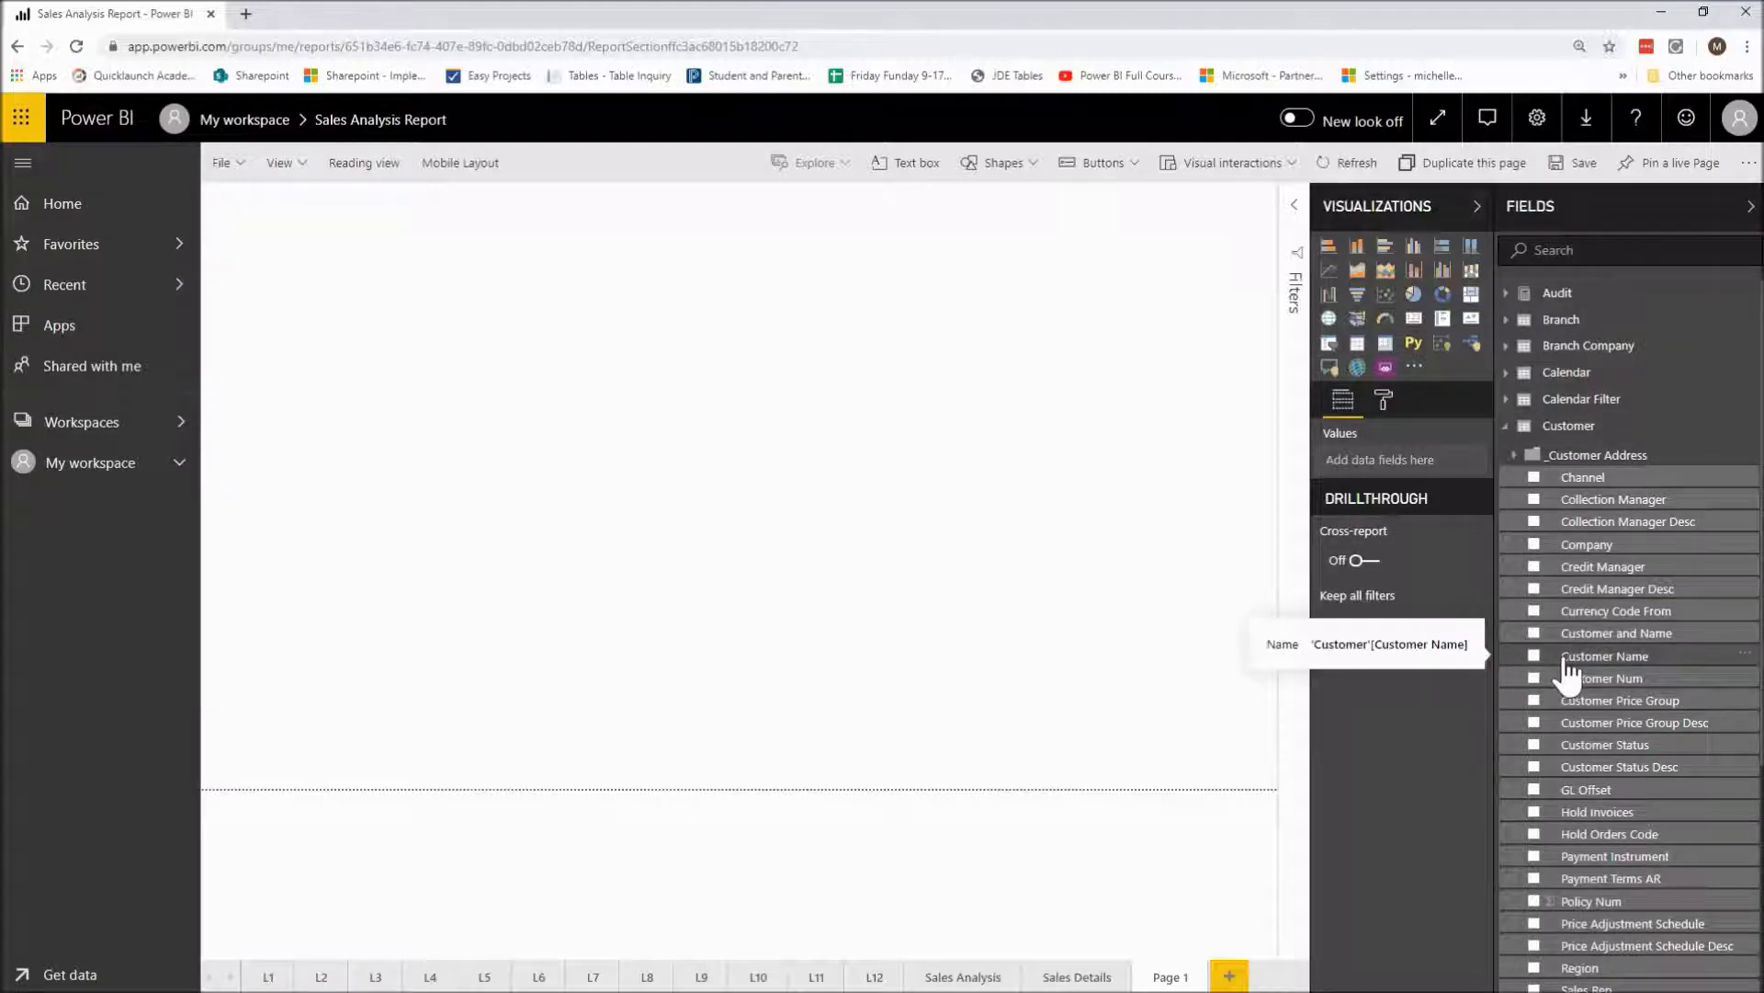
pyautogui.moveTo(1563, 658); pyautogui.dragTo(383, 444)
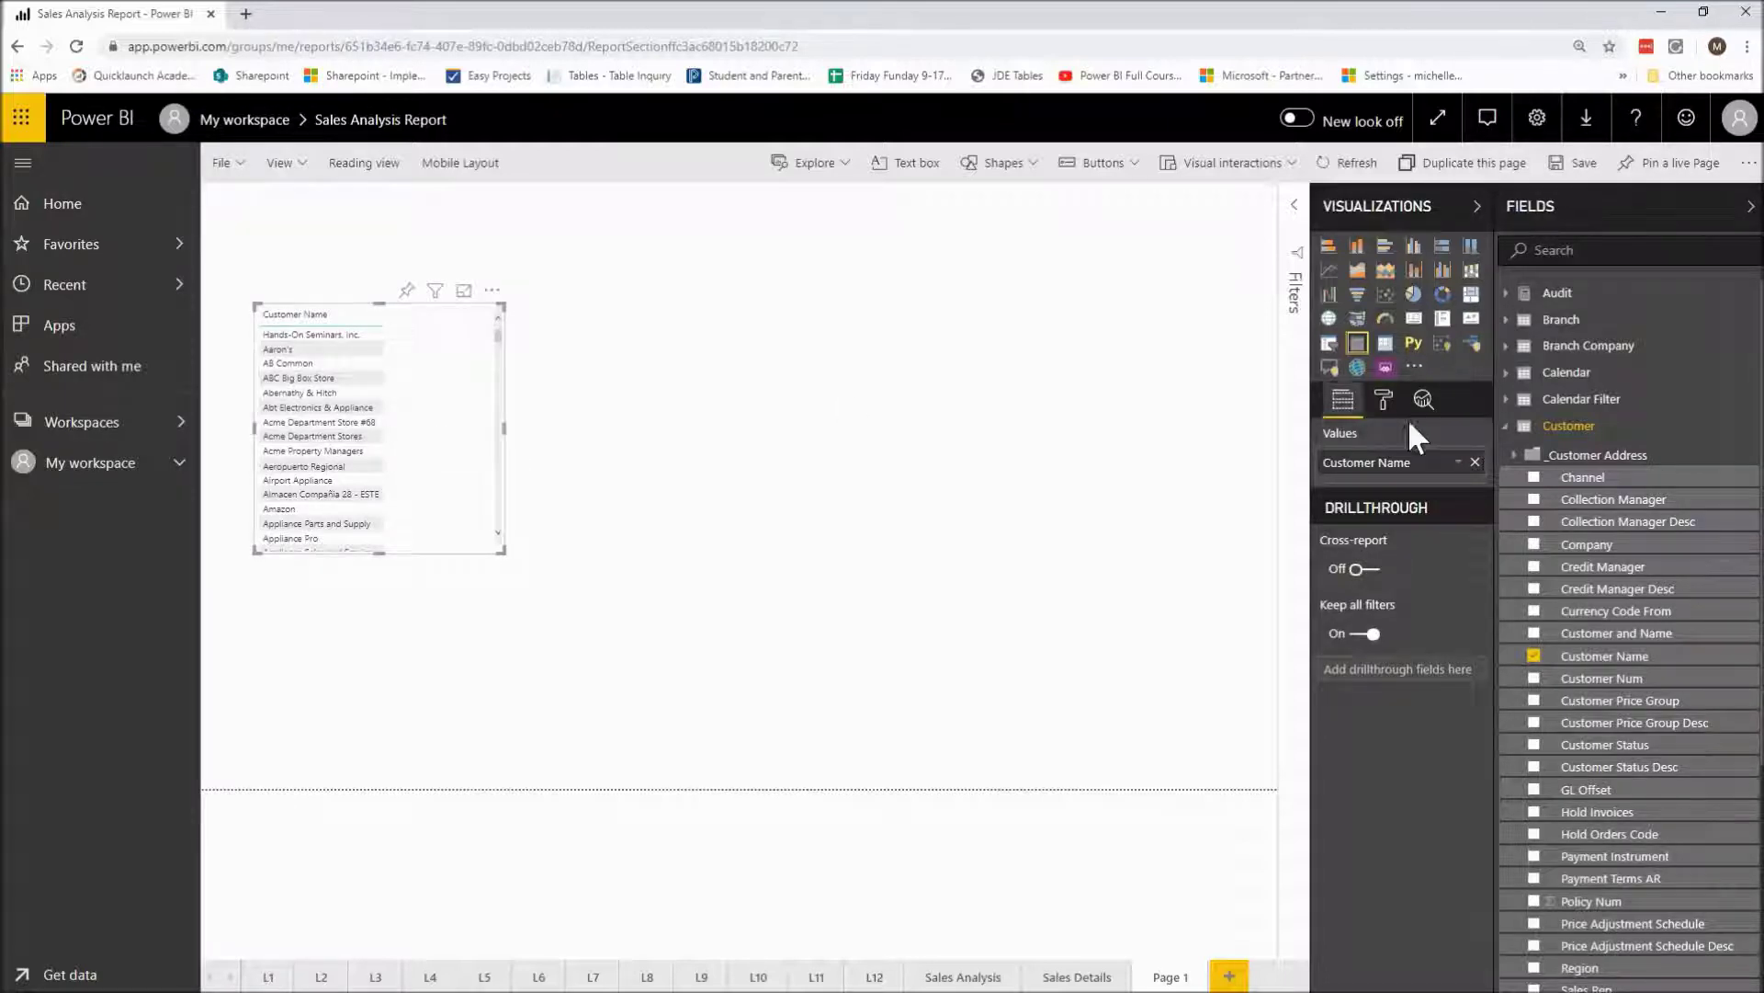
# - Add the Sales Amt measure from the Sales table's _Sales Amt folder to the customer visual, and widen the visual
pyautogui.click(1508, 428)
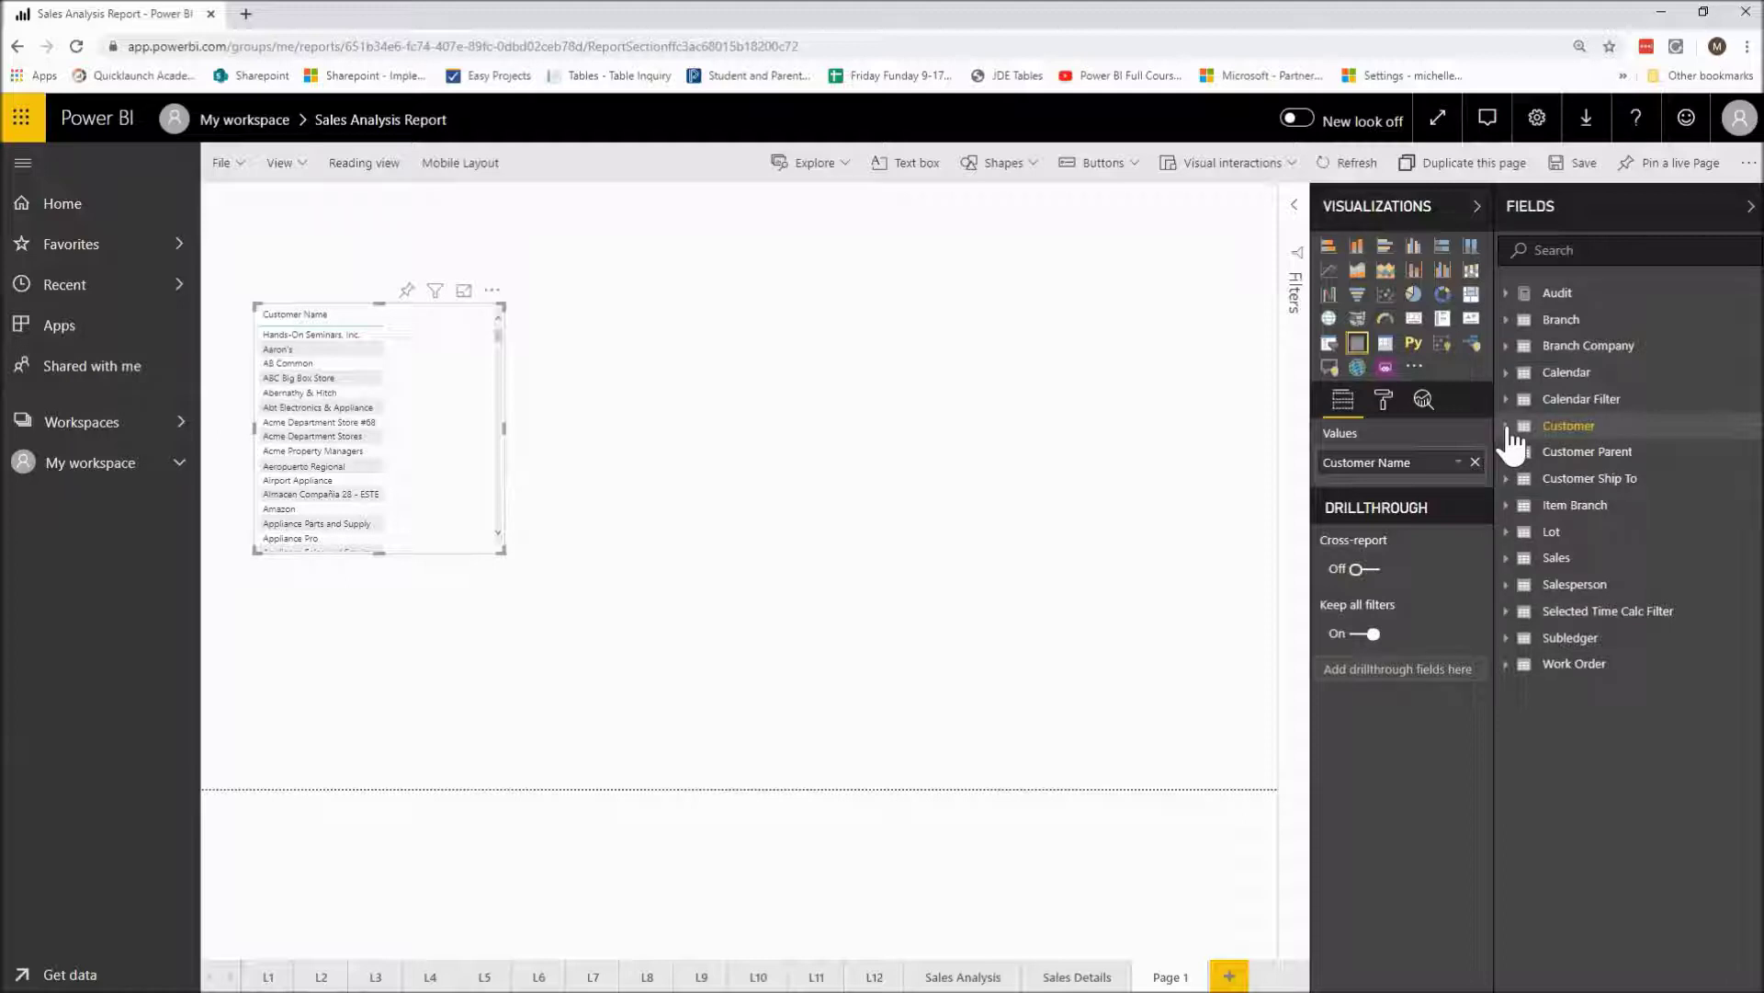
pyautogui.click(1507, 559)
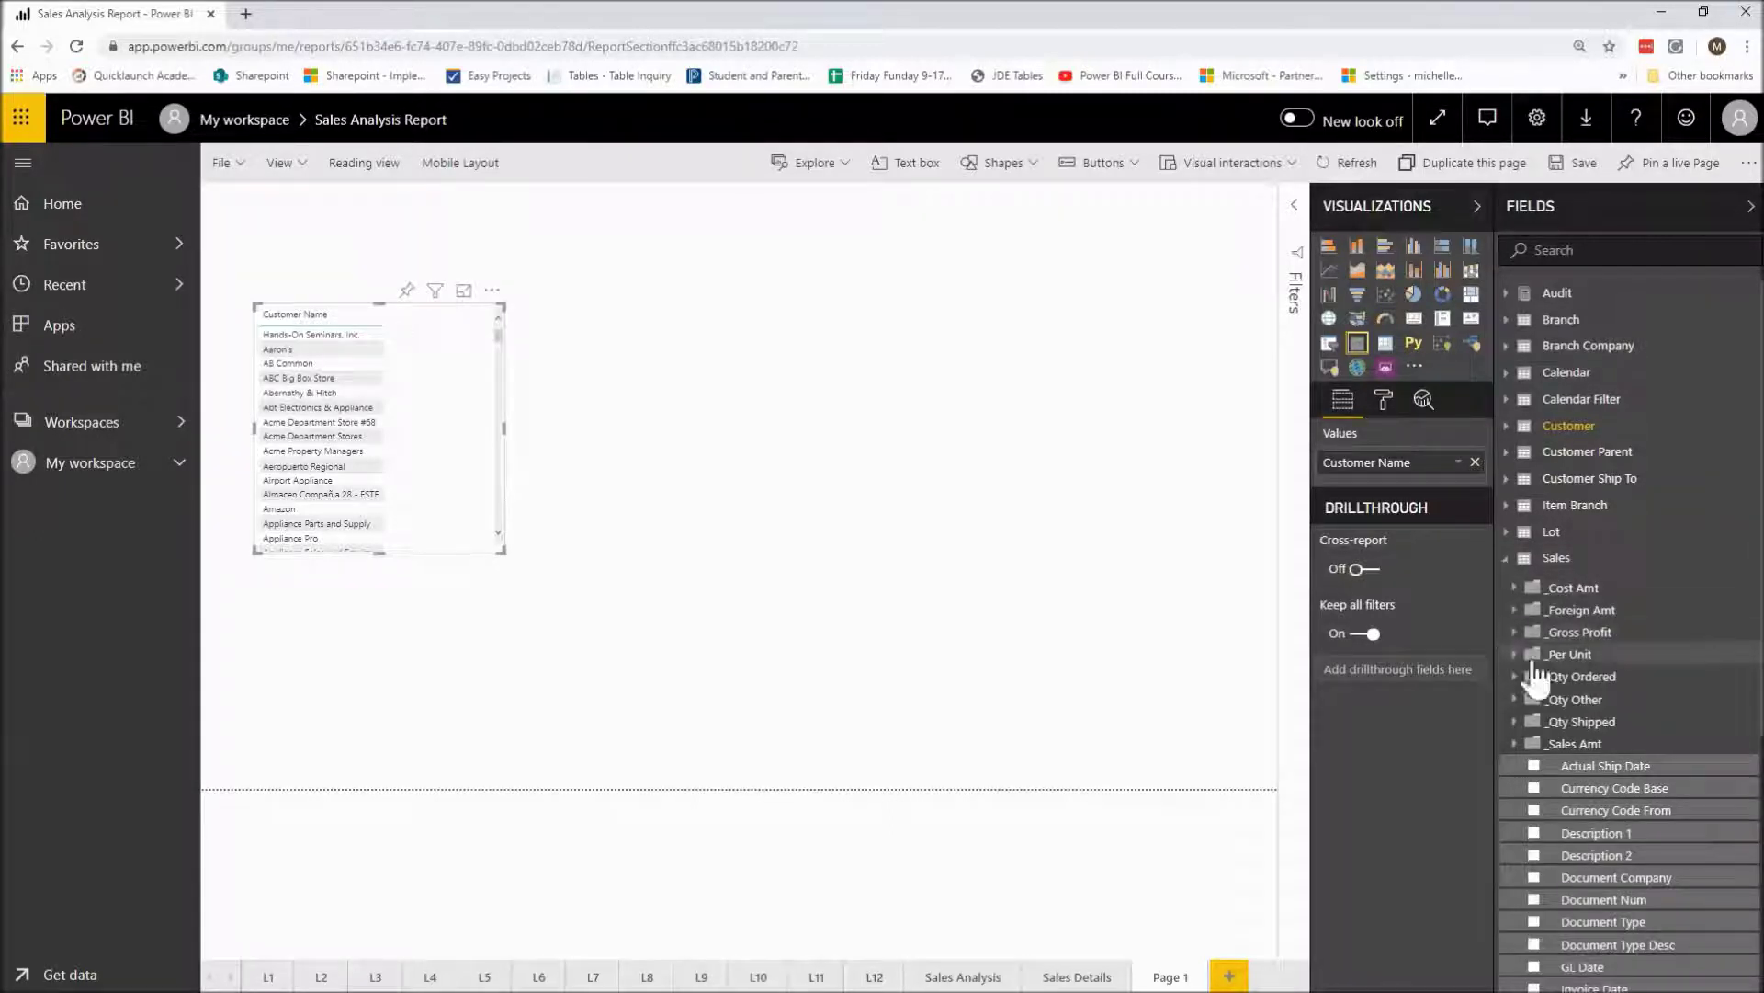
pyautogui.click(1515, 744)
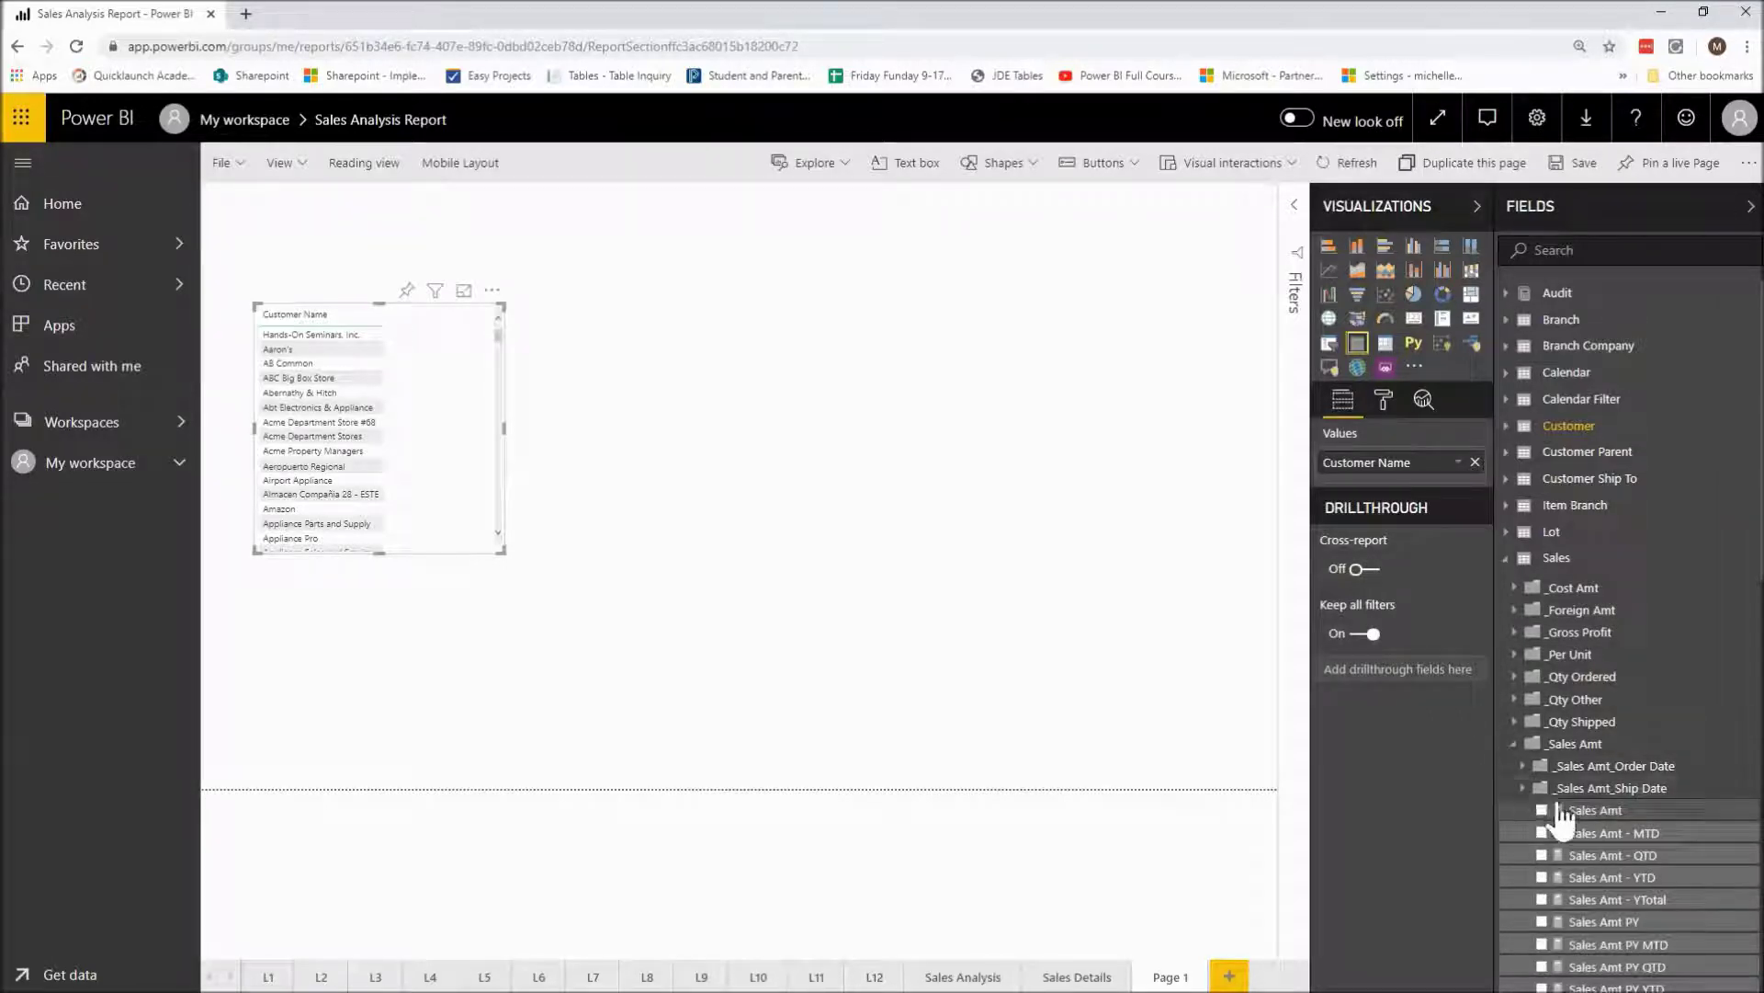
pyautogui.moveTo(1578, 818); pyautogui.dragTo(426, 430)
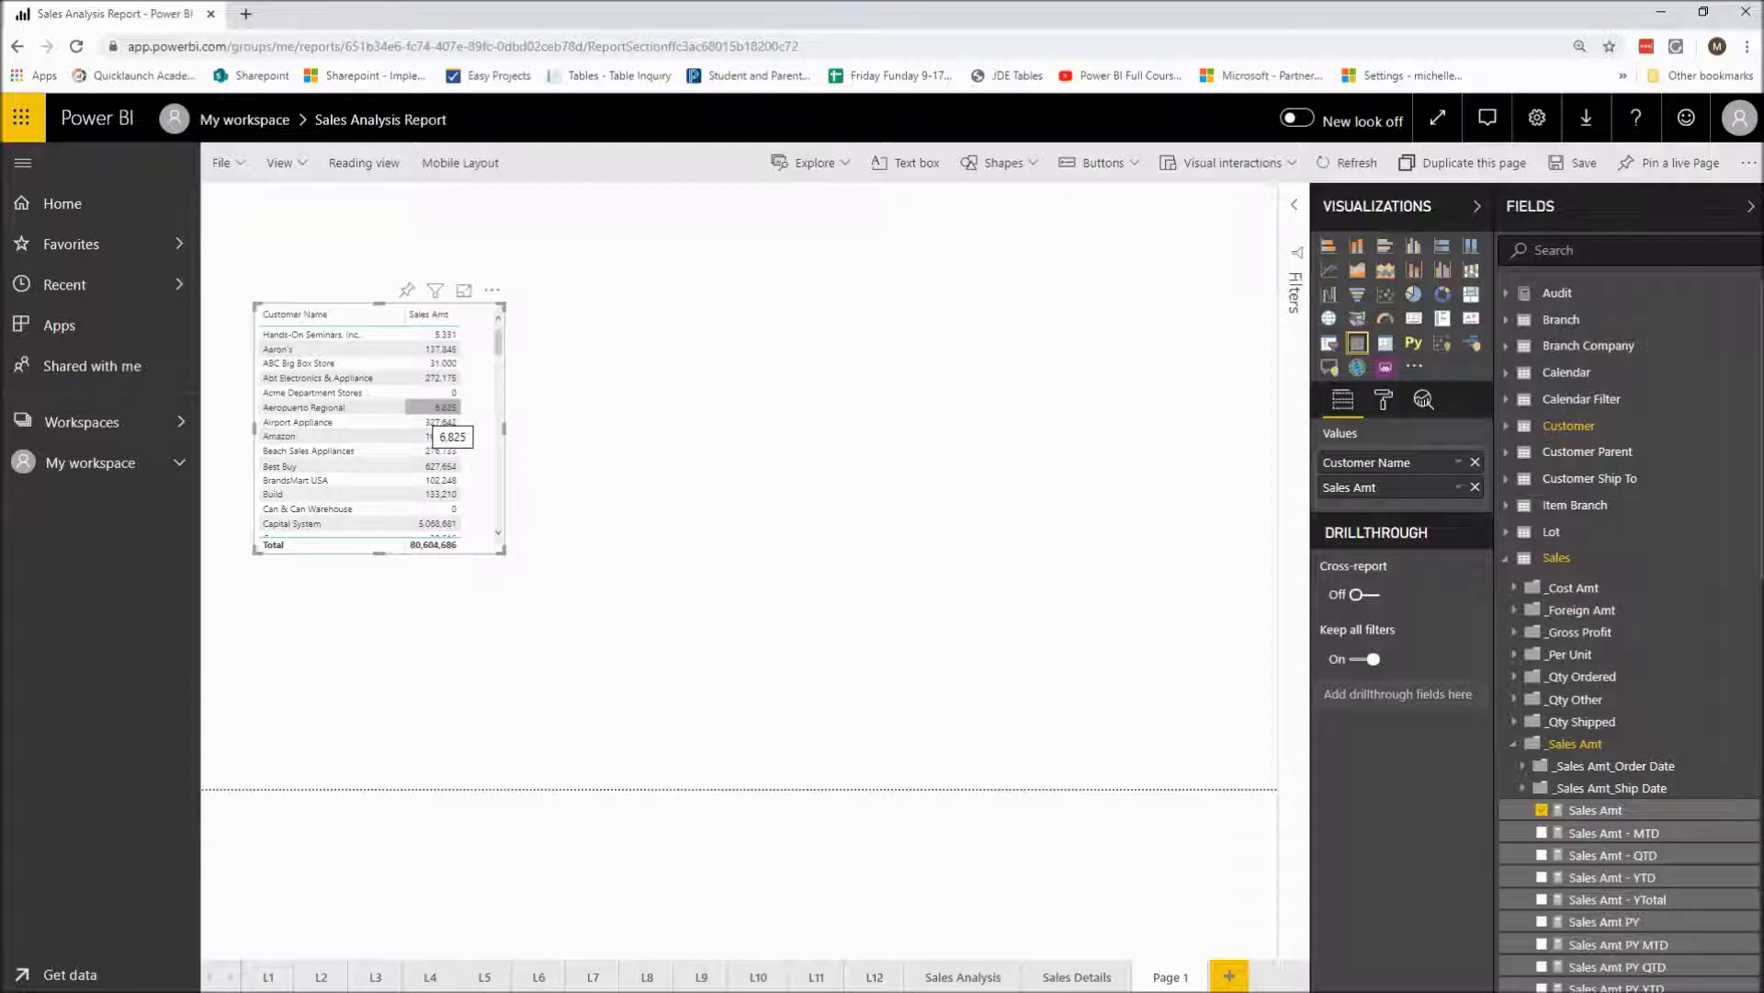
pyautogui.moveTo(504, 429); pyautogui.dragTo(594, 429)
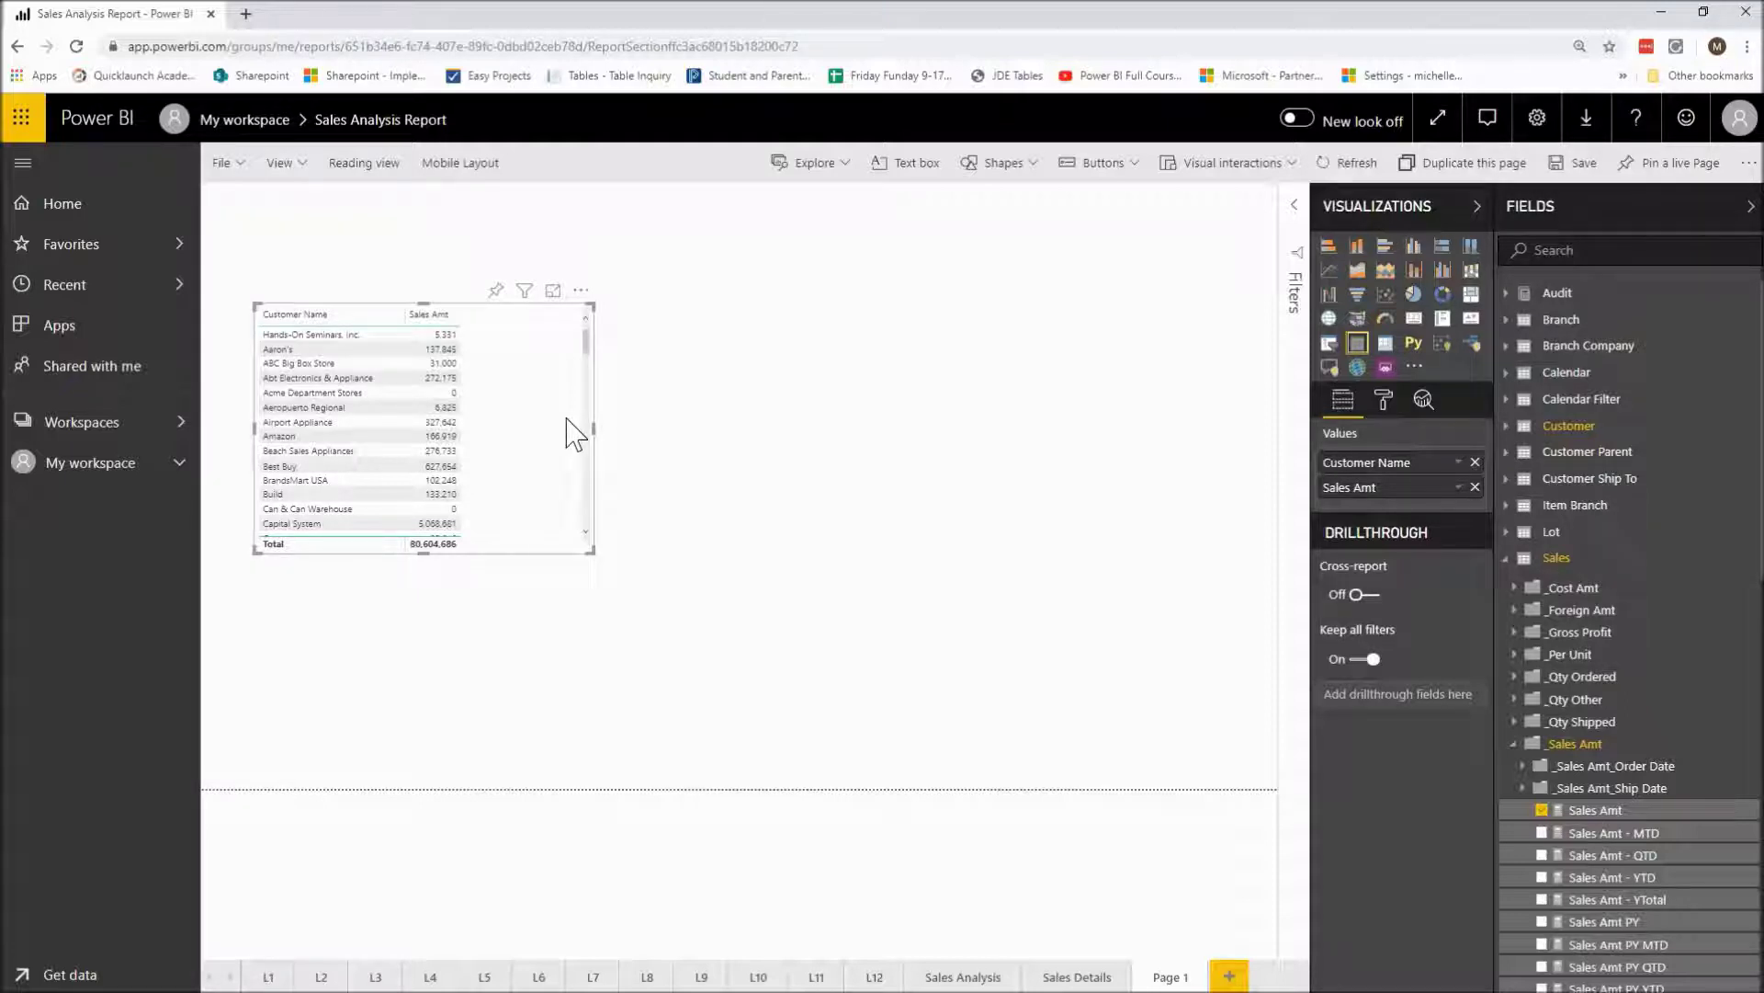
# - Turn the customer sales table into an enlarged stacked column chart, and switch it to a clustered bar chart
pyautogui.click(1357, 247)
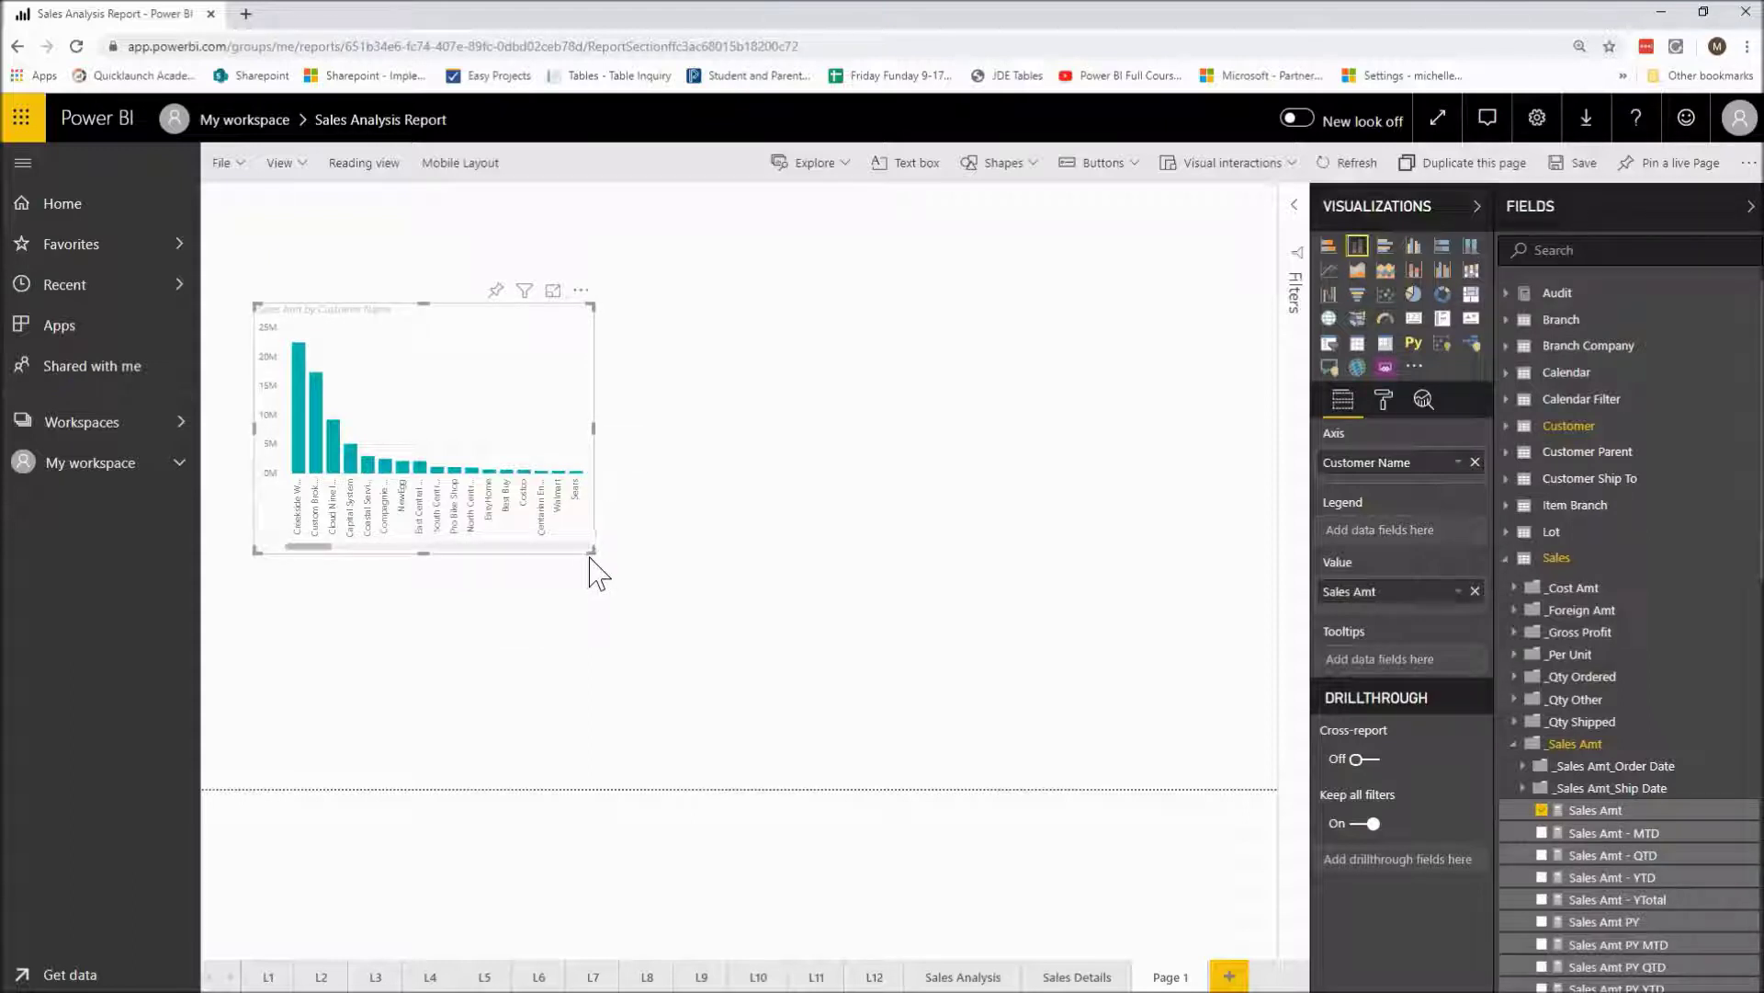
pyautogui.moveTo(591, 551); pyautogui.dragTo(890, 658)
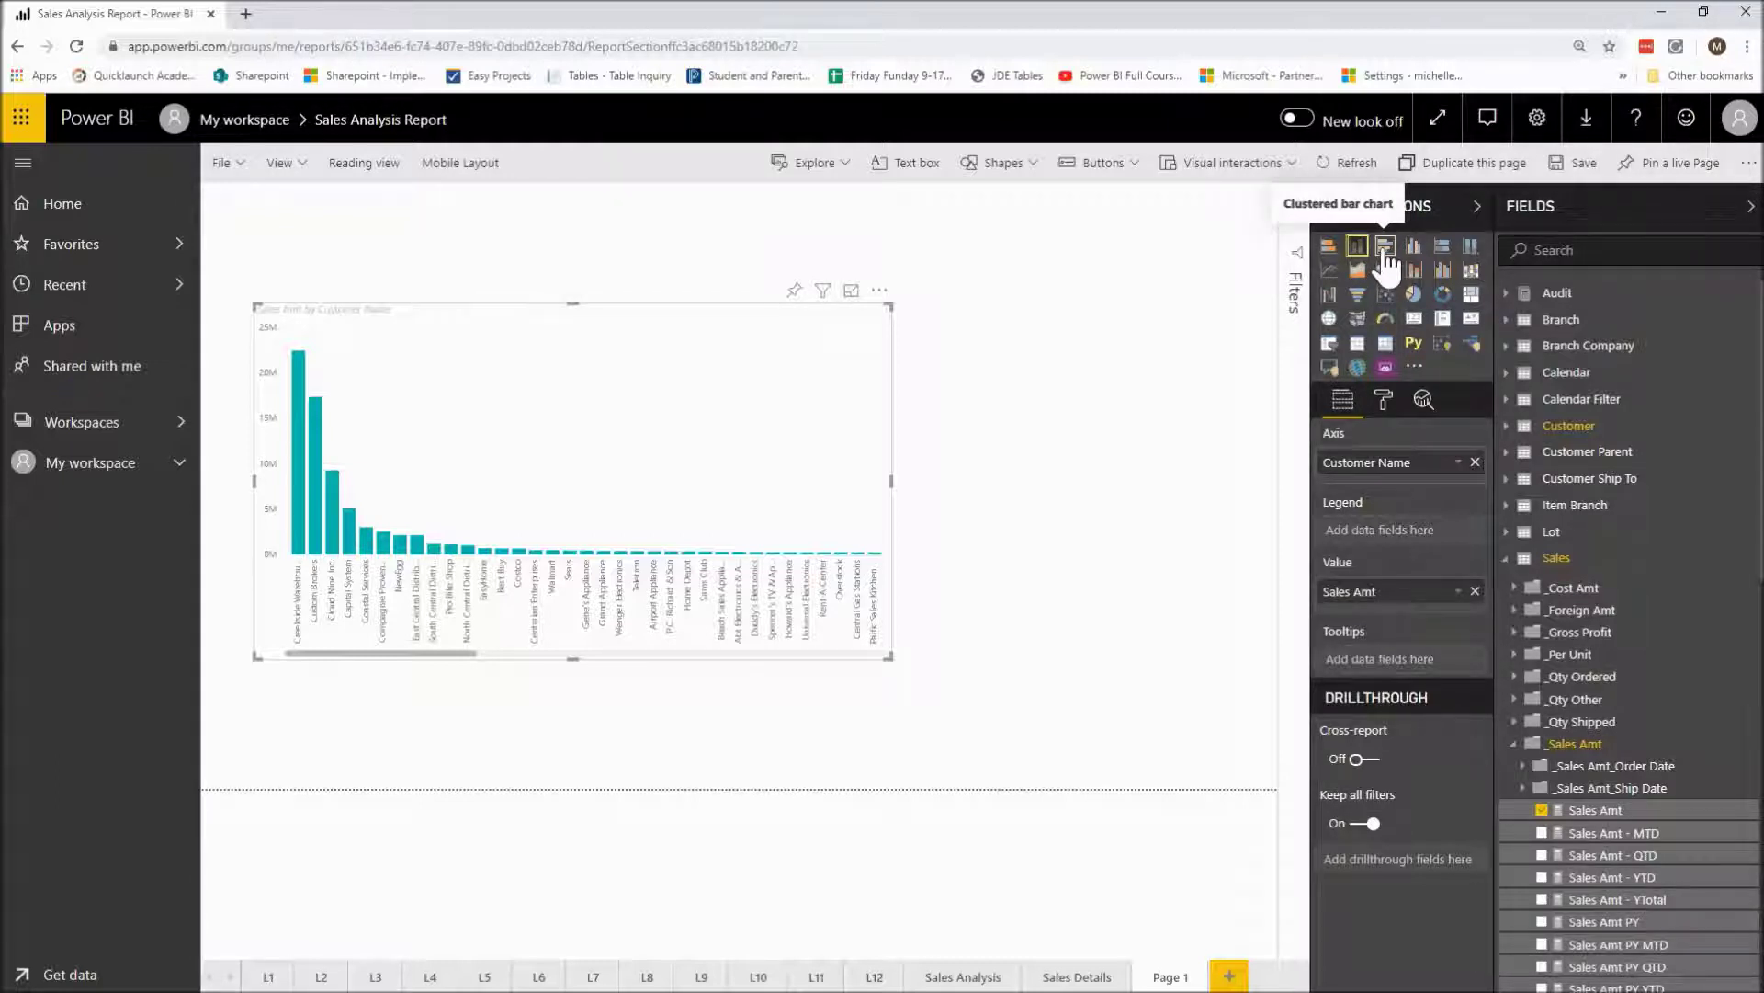
pyautogui.click(1385, 255)
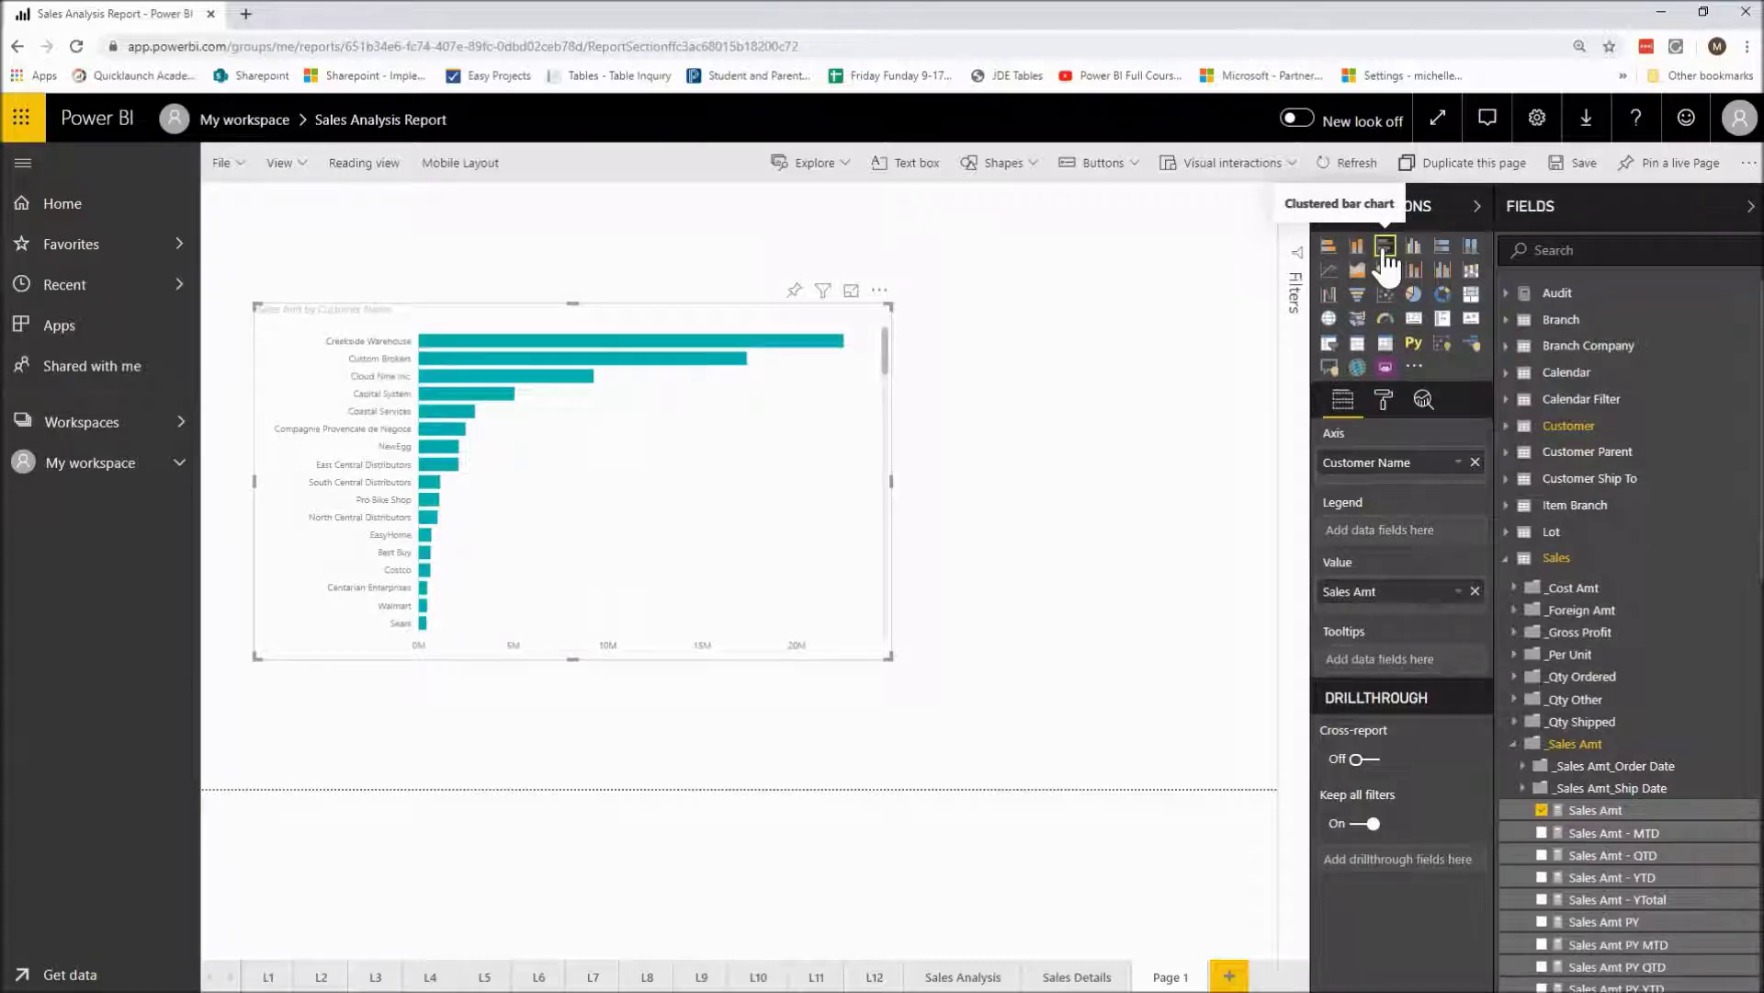
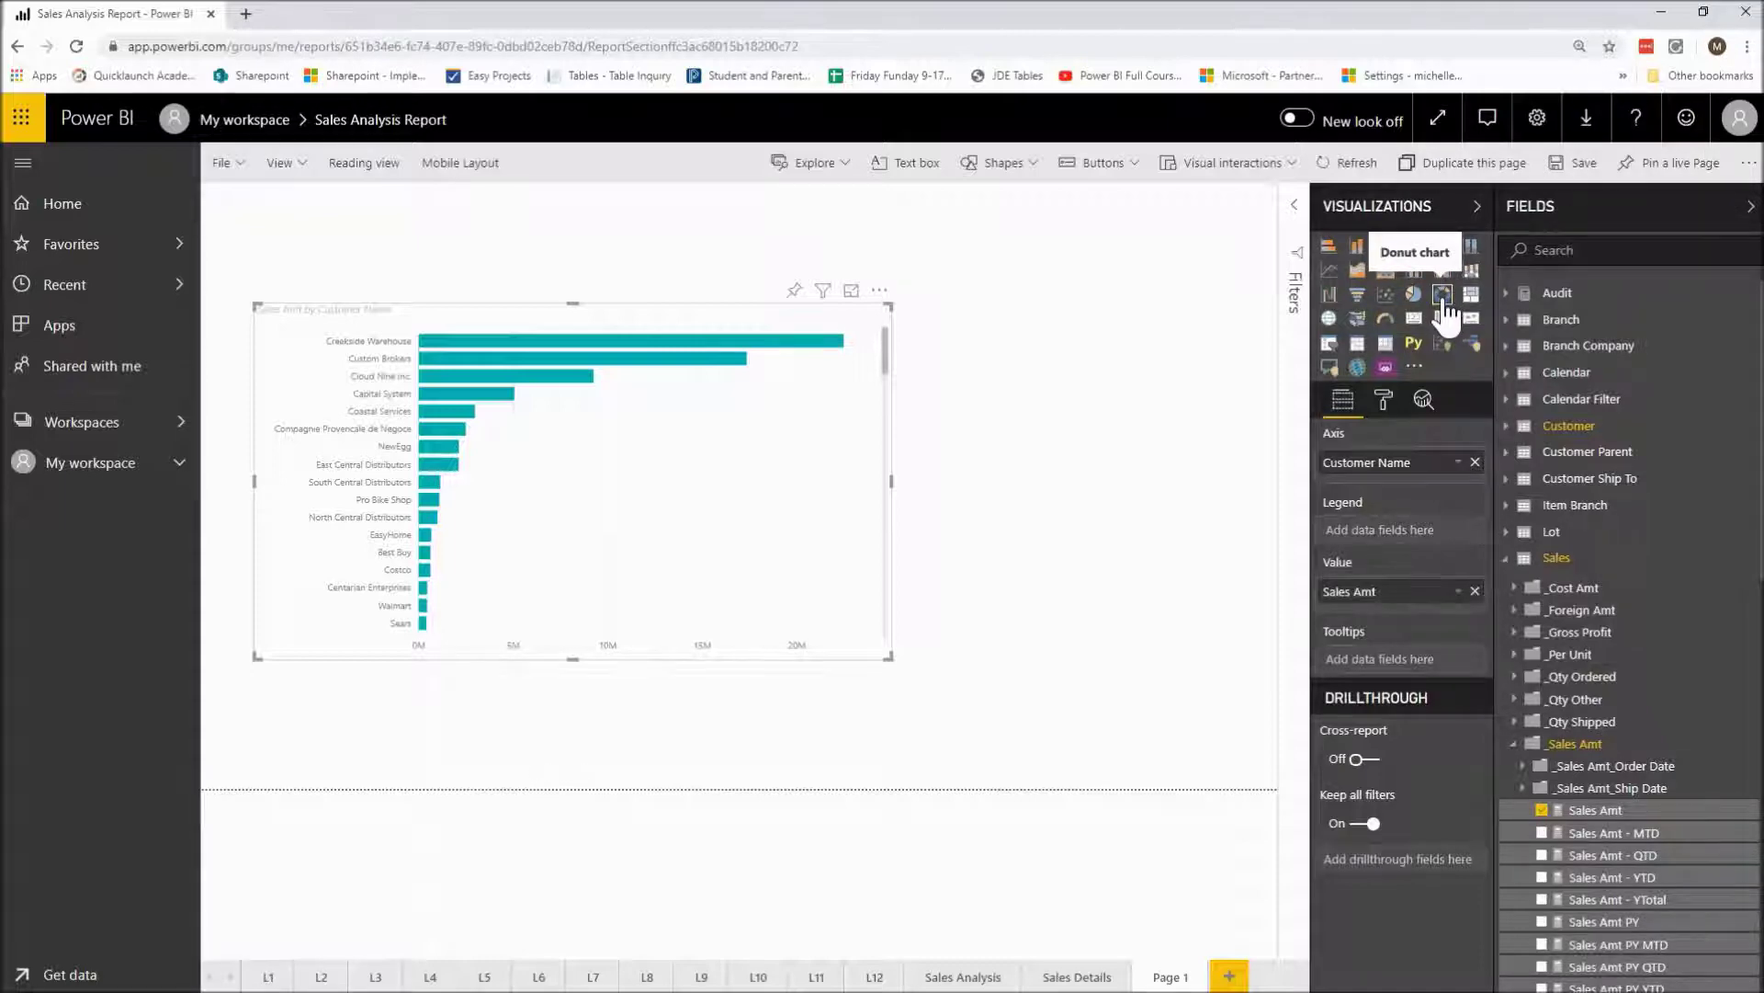
# - Switch the customer sales bar chart to a donut chart, and slightly widen the Visualizations pane
pyautogui.click(1444, 302)
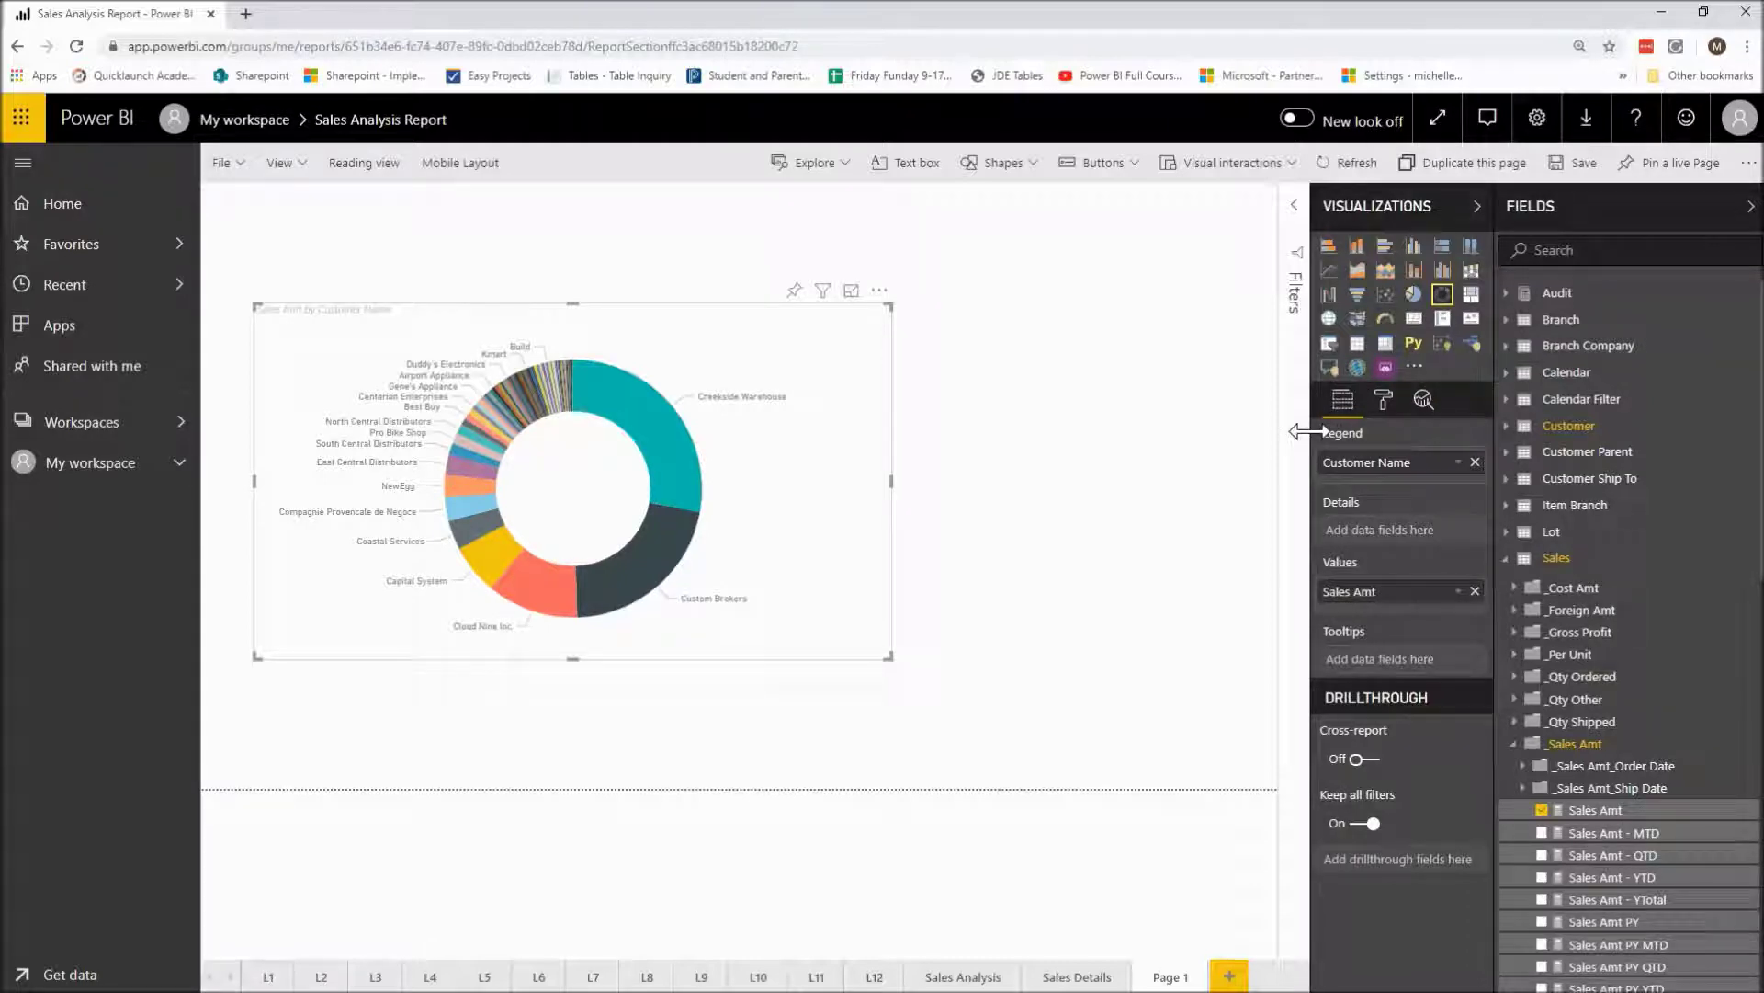
pyautogui.moveTo(1305, 431); pyautogui.dragTo(1287, 432)
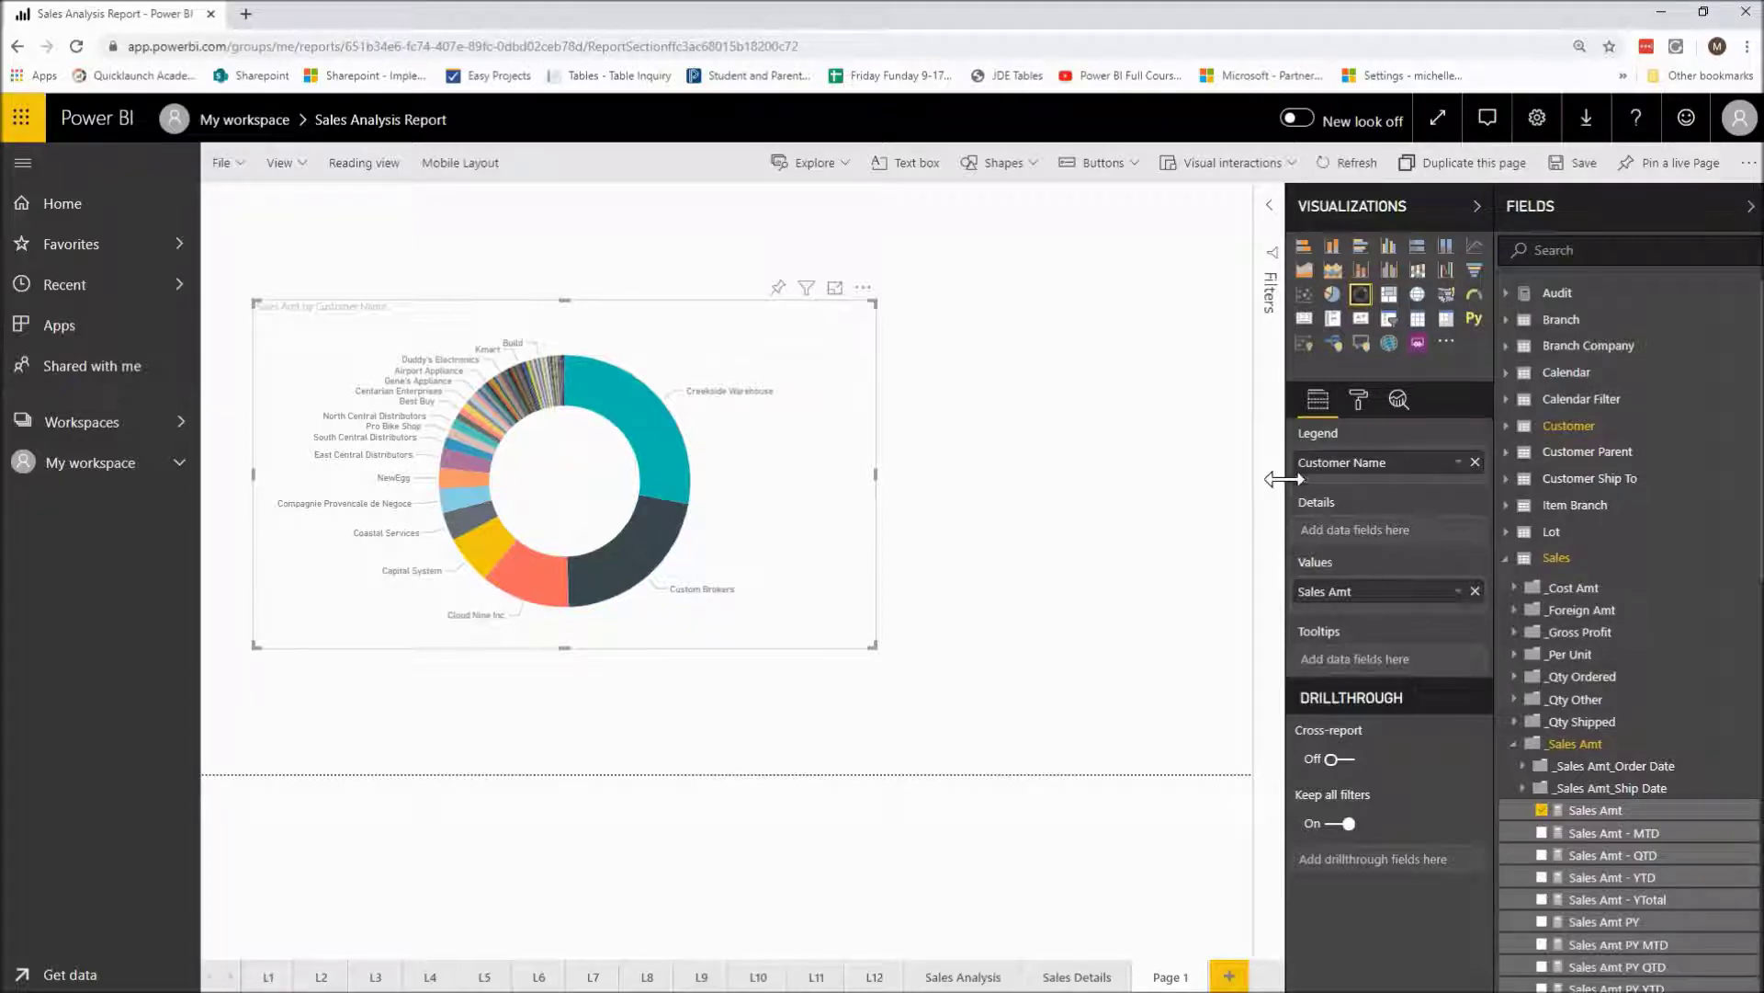
pyautogui.moveTo(1292, 508)
pyautogui.mouseDown()
pyautogui.moveTo(1272, 488)
pyautogui.moveTo(1303, 505)
pyautogui.moveTo(1308, 483)
pyautogui.mouseUp()
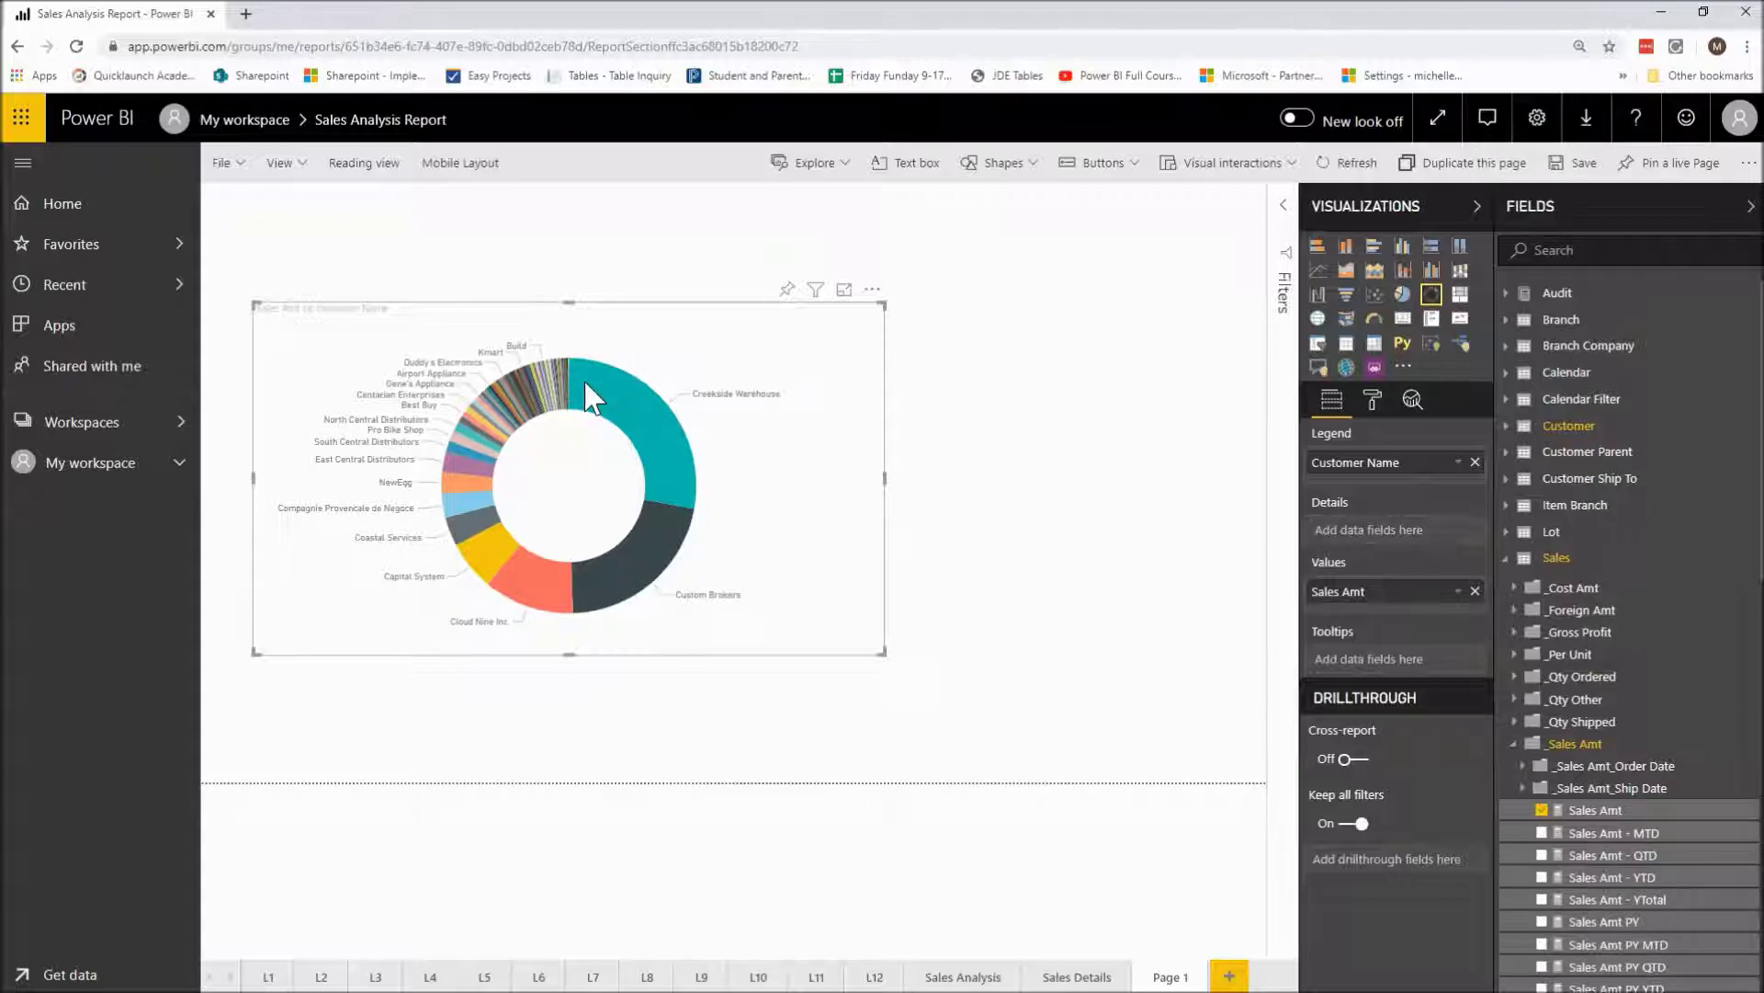
pyautogui.moveTo(586, 384)
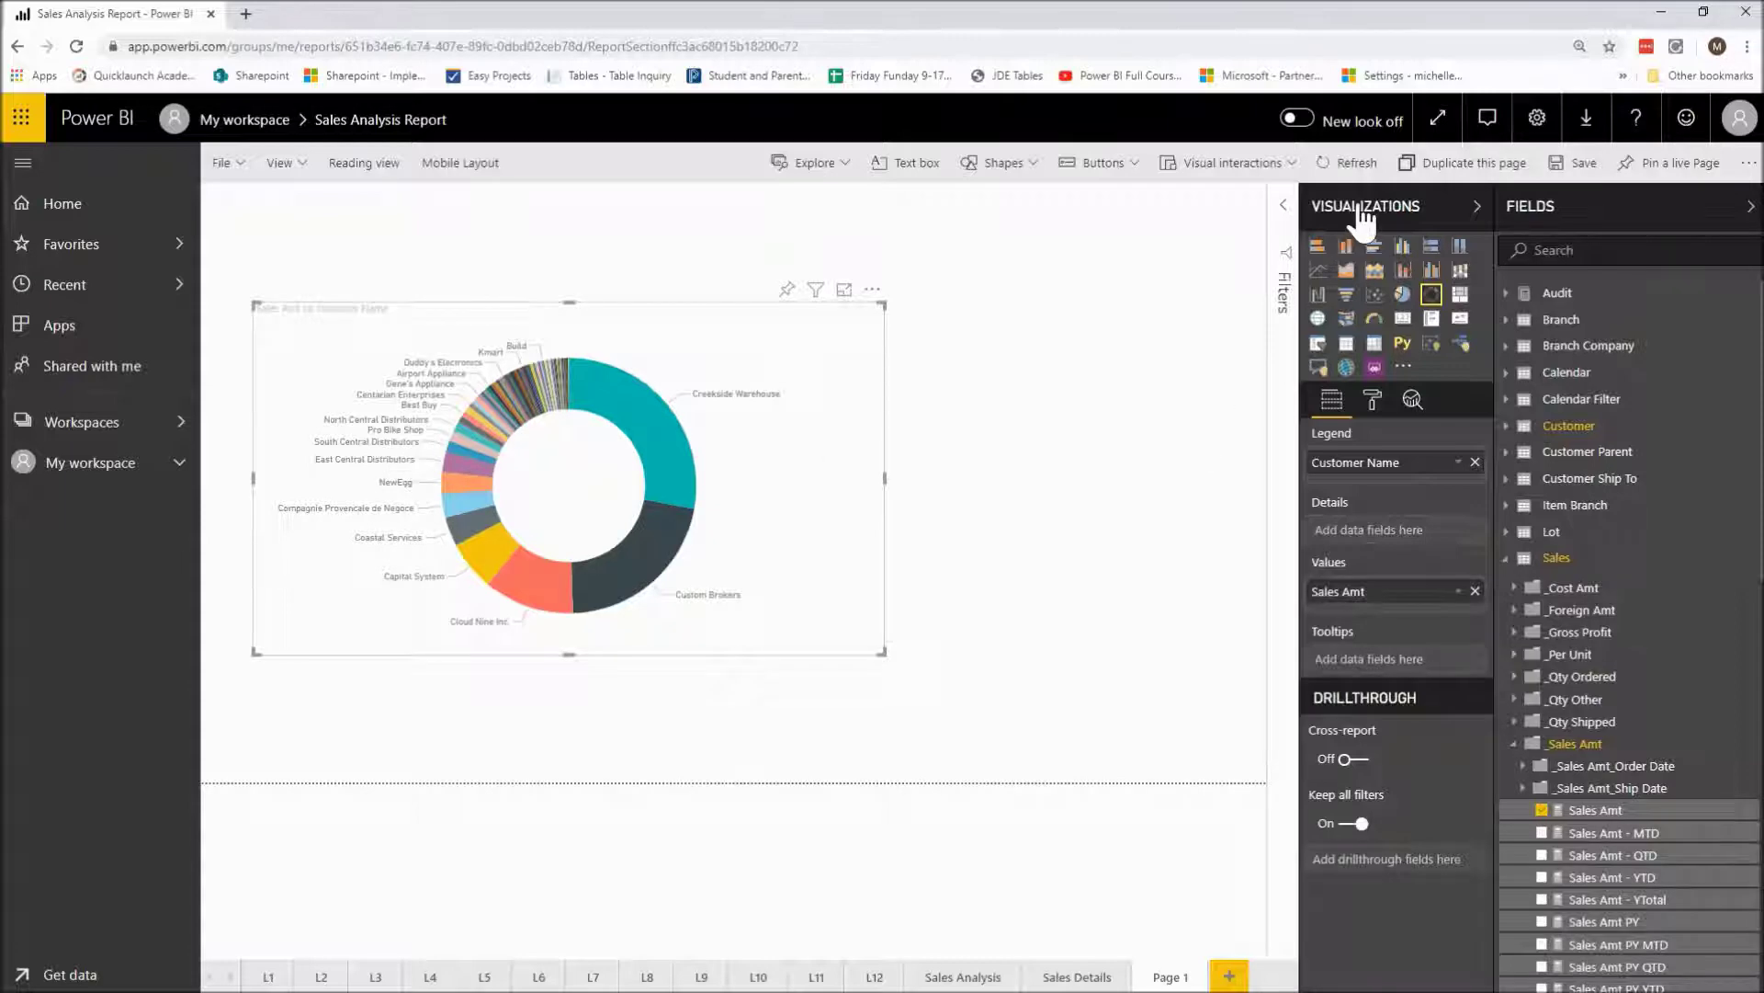
# - Set the donut chart's detail label style to All detail labels, and inspect the Creekside Warehouse slice
pyautogui.click(1372, 401)
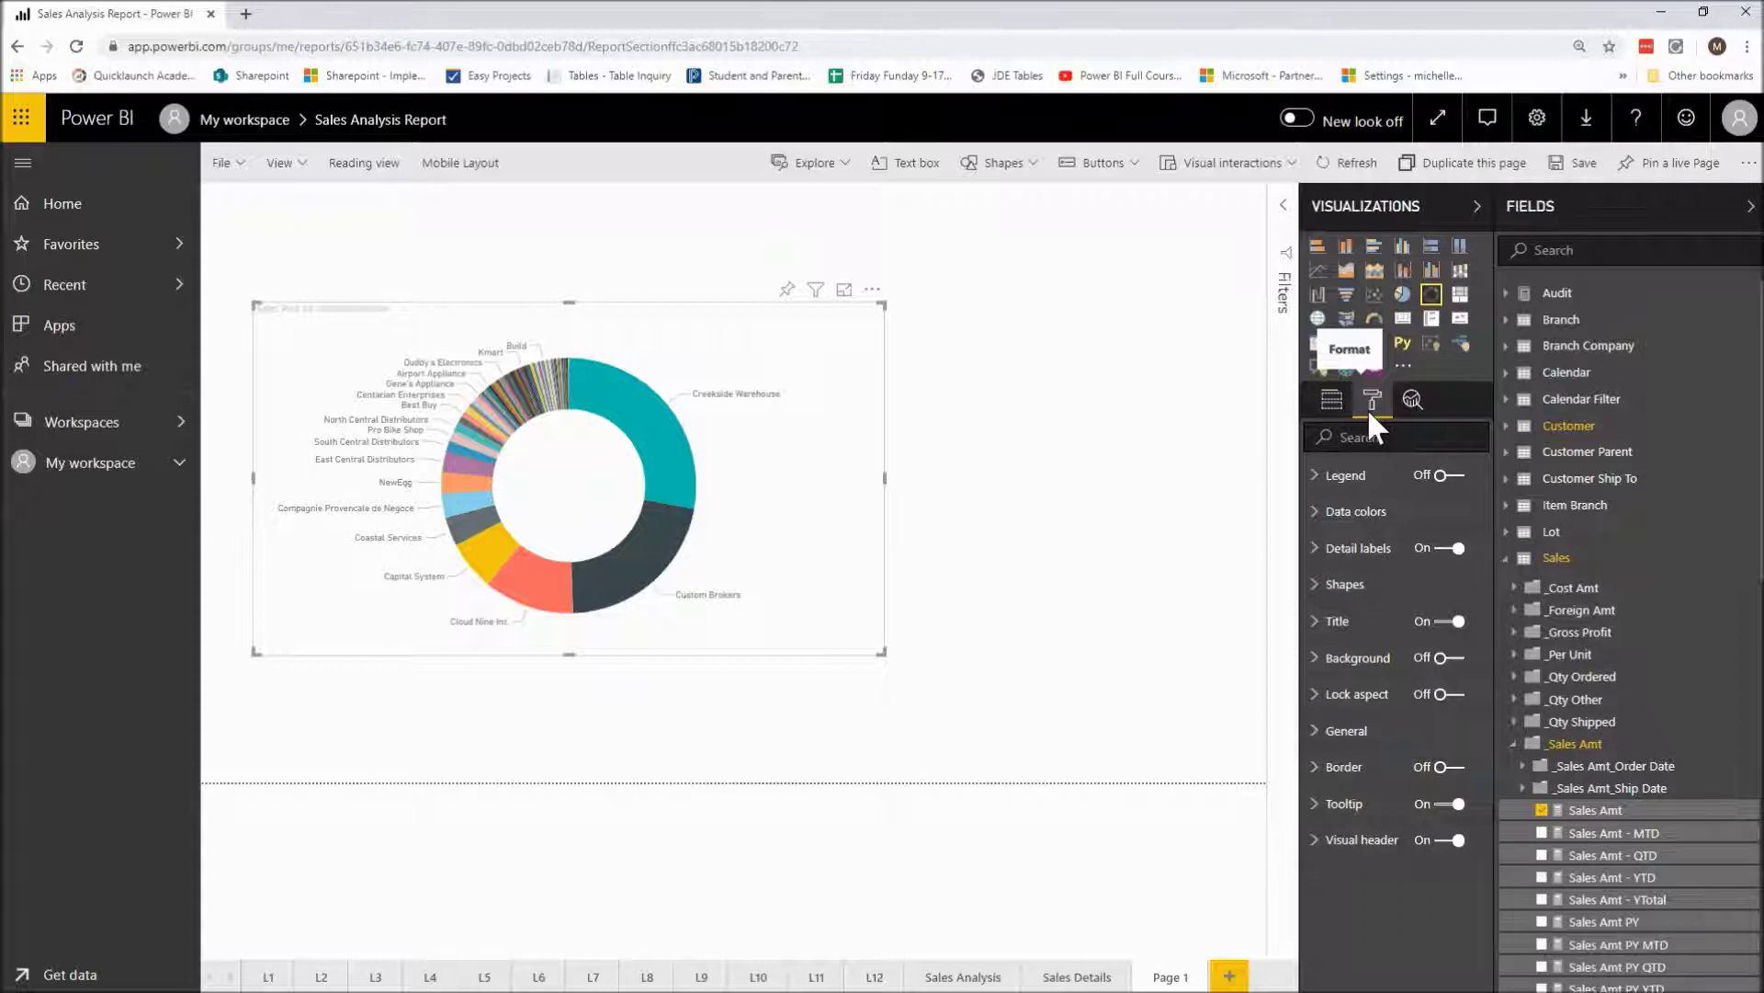
pyautogui.click(1319, 551)
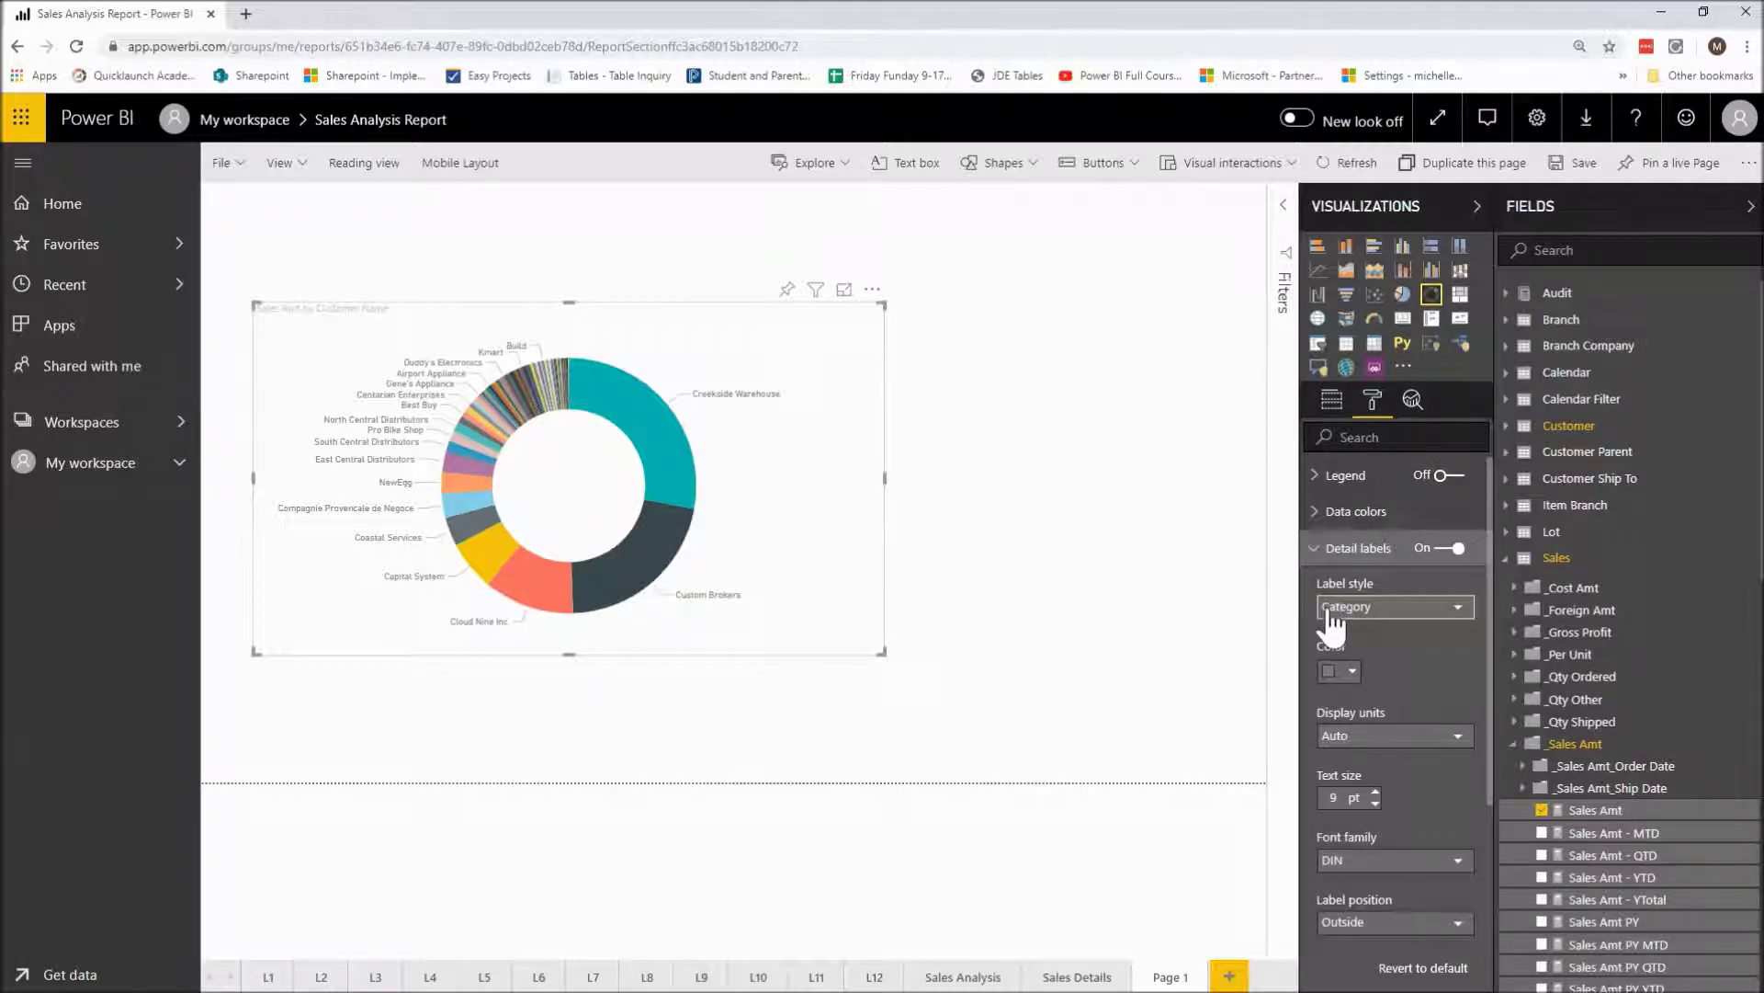
pyautogui.click(1334, 612)
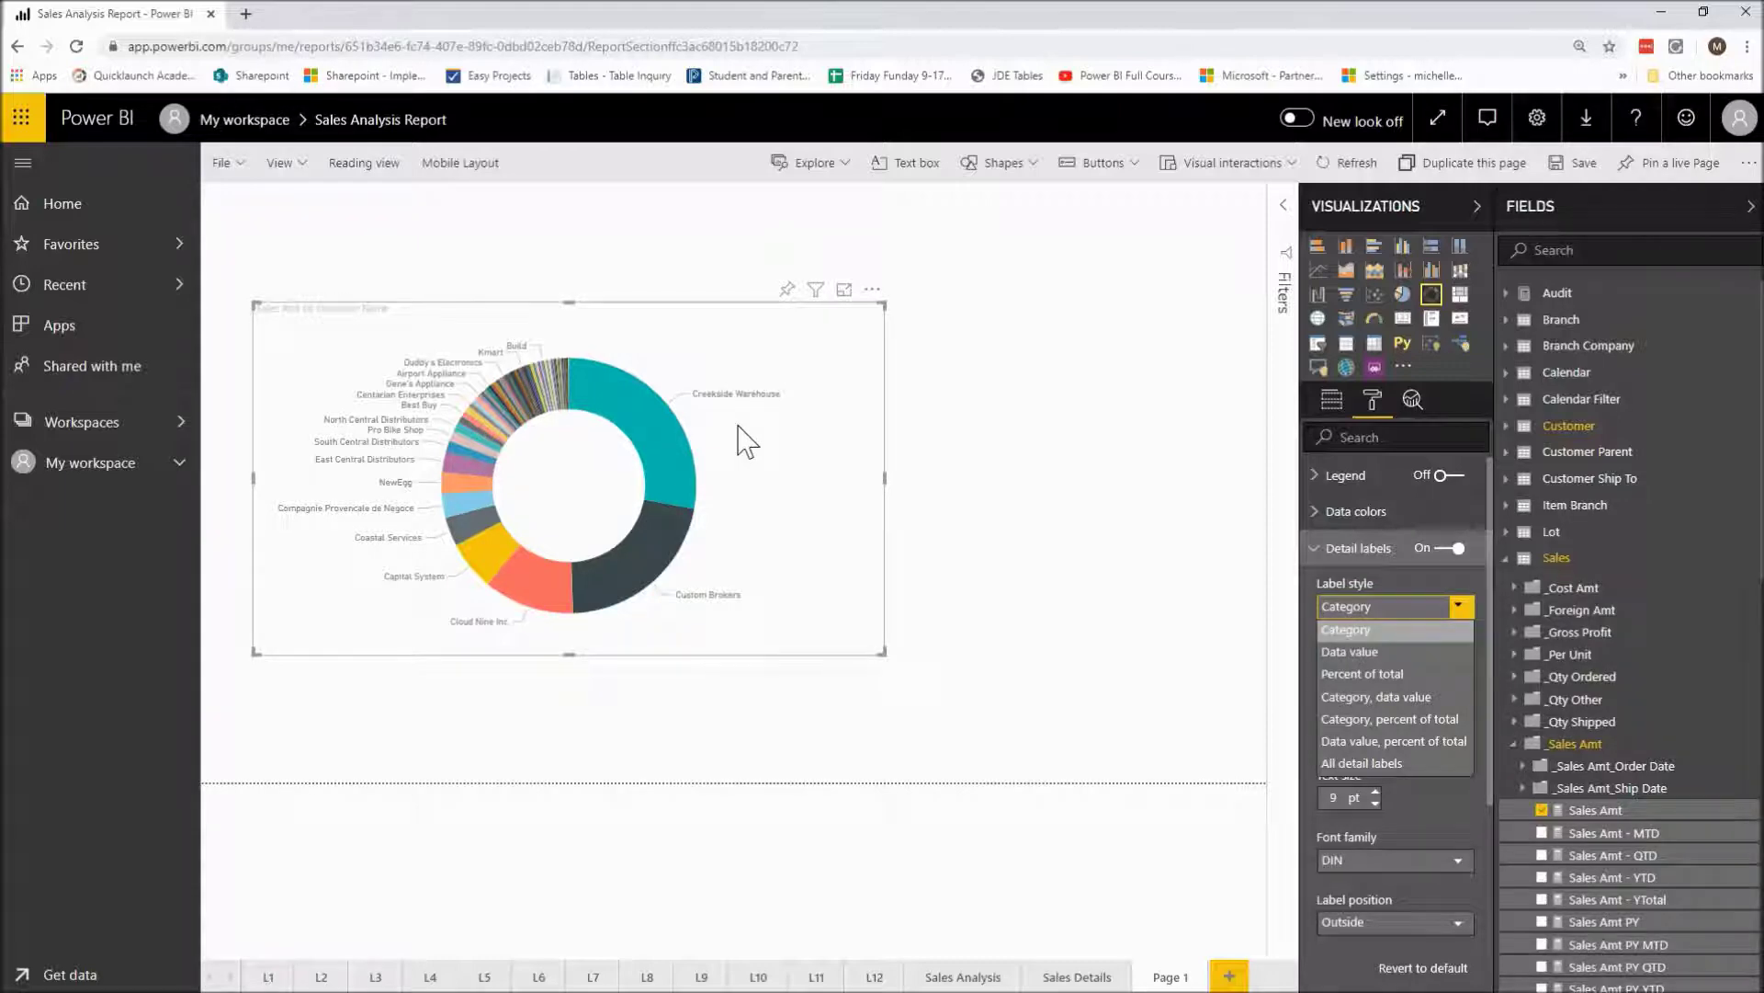
pyautogui.click(1396, 765)
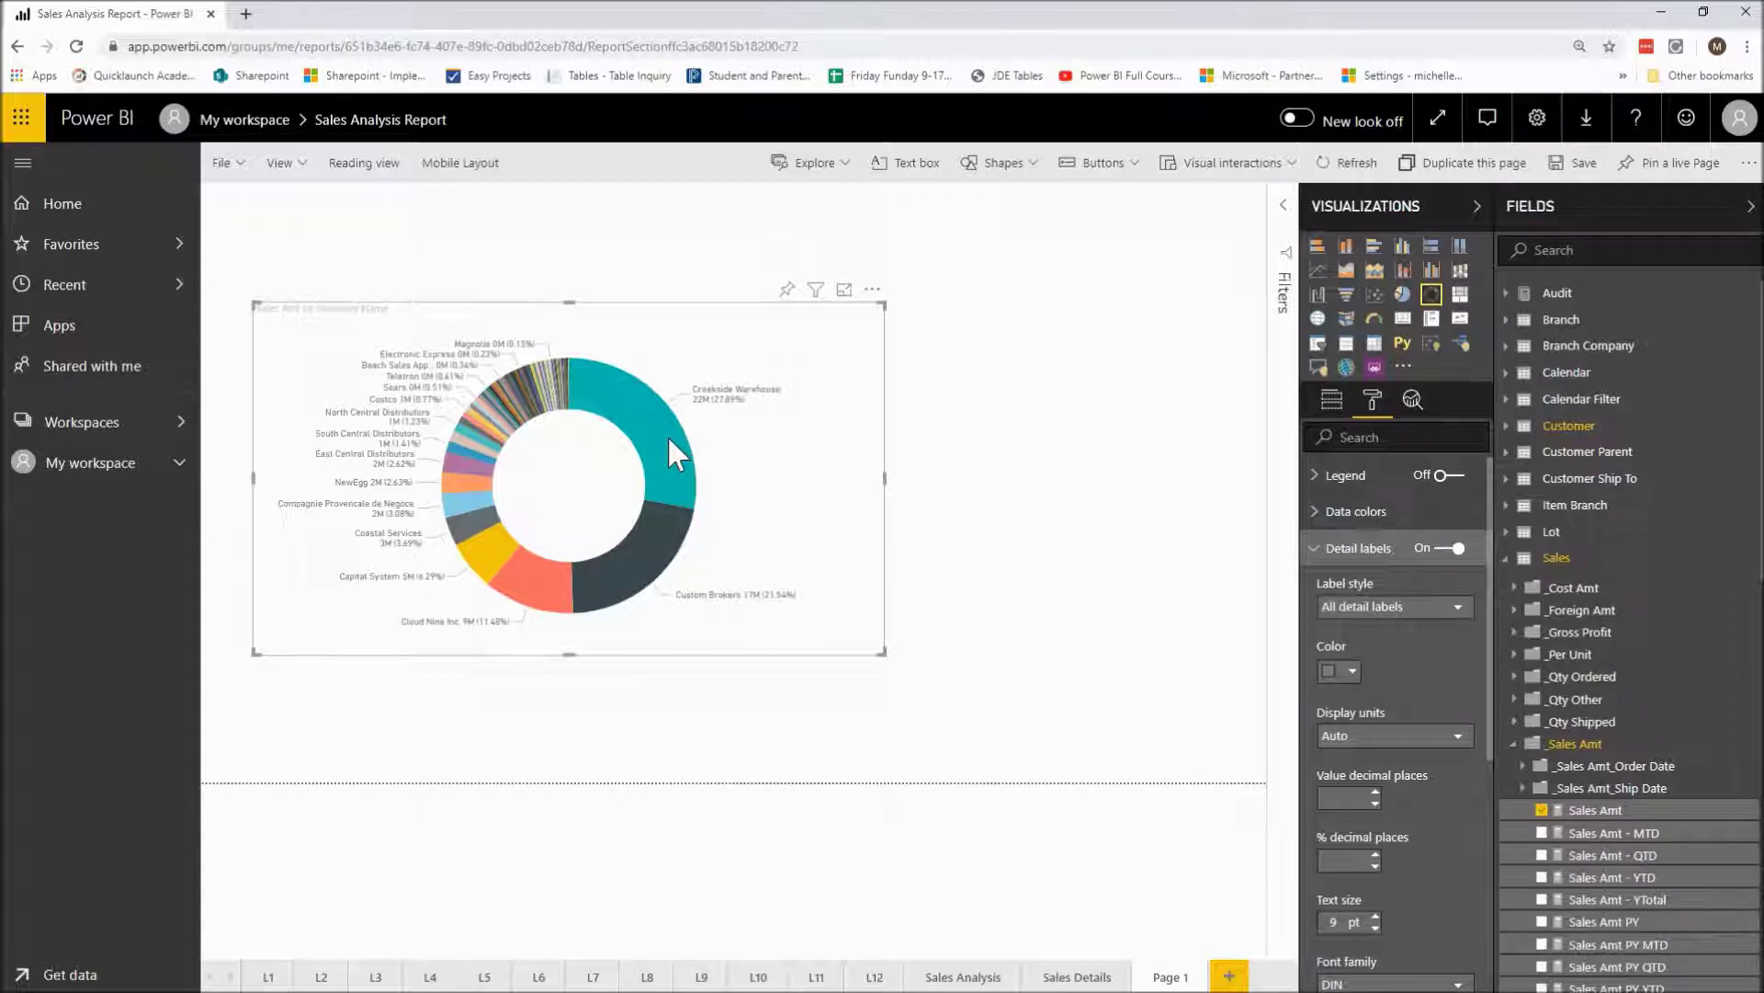
pyautogui.moveTo(670, 439)
pyautogui.moveTo(654, 403)
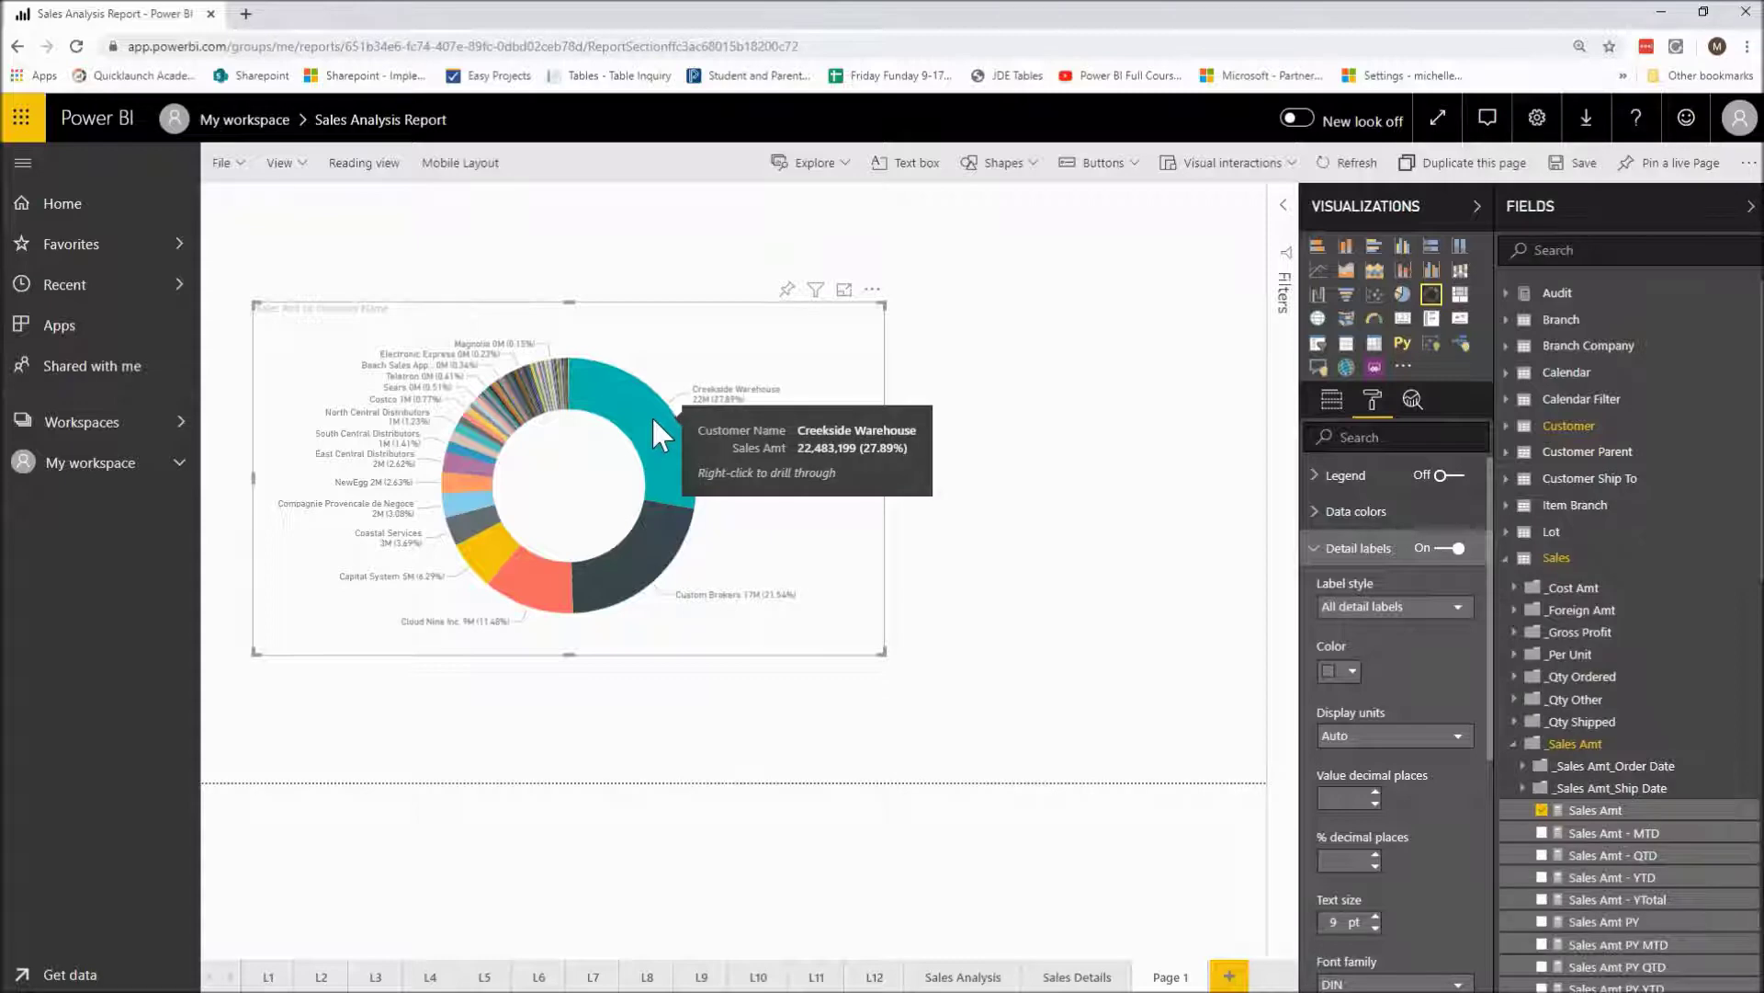
# - Return to the donut chart's field settings, and collapse the _Sales Amt folder and the Sales table in the field list
pyautogui.click(1333, 400)
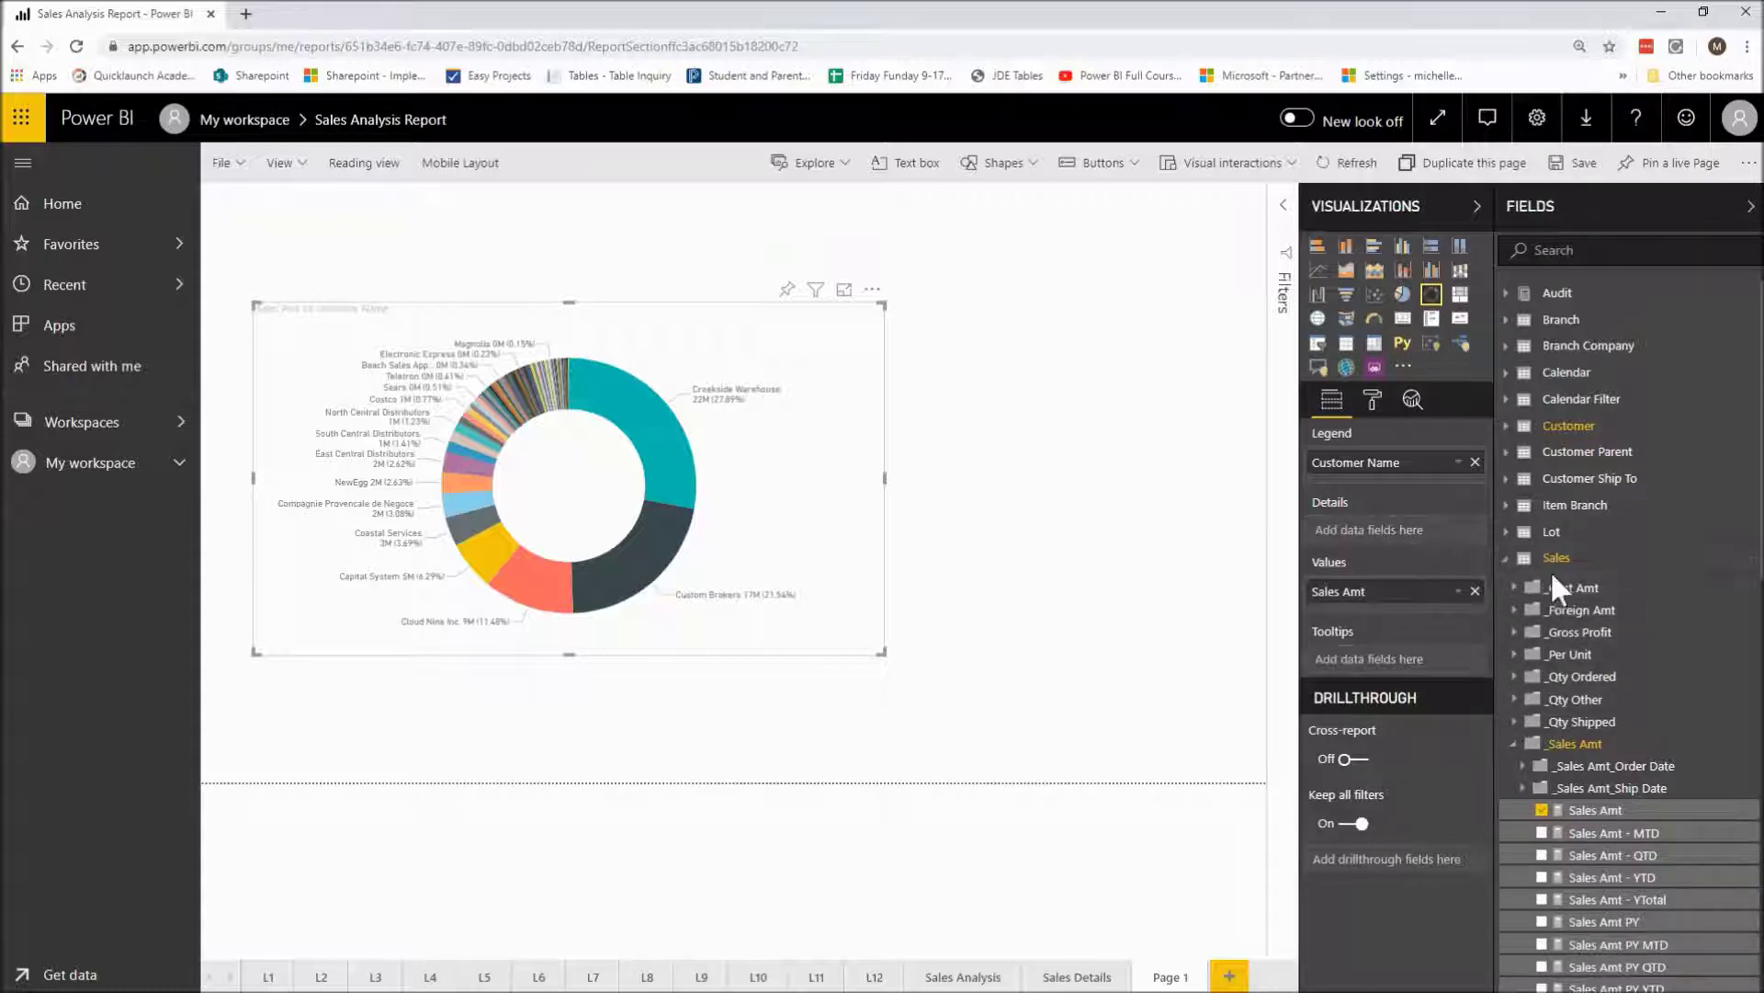
pyautogui.scroll(-3, 1553, 616)
pyautogui.scroll(-5, 1560, 615)
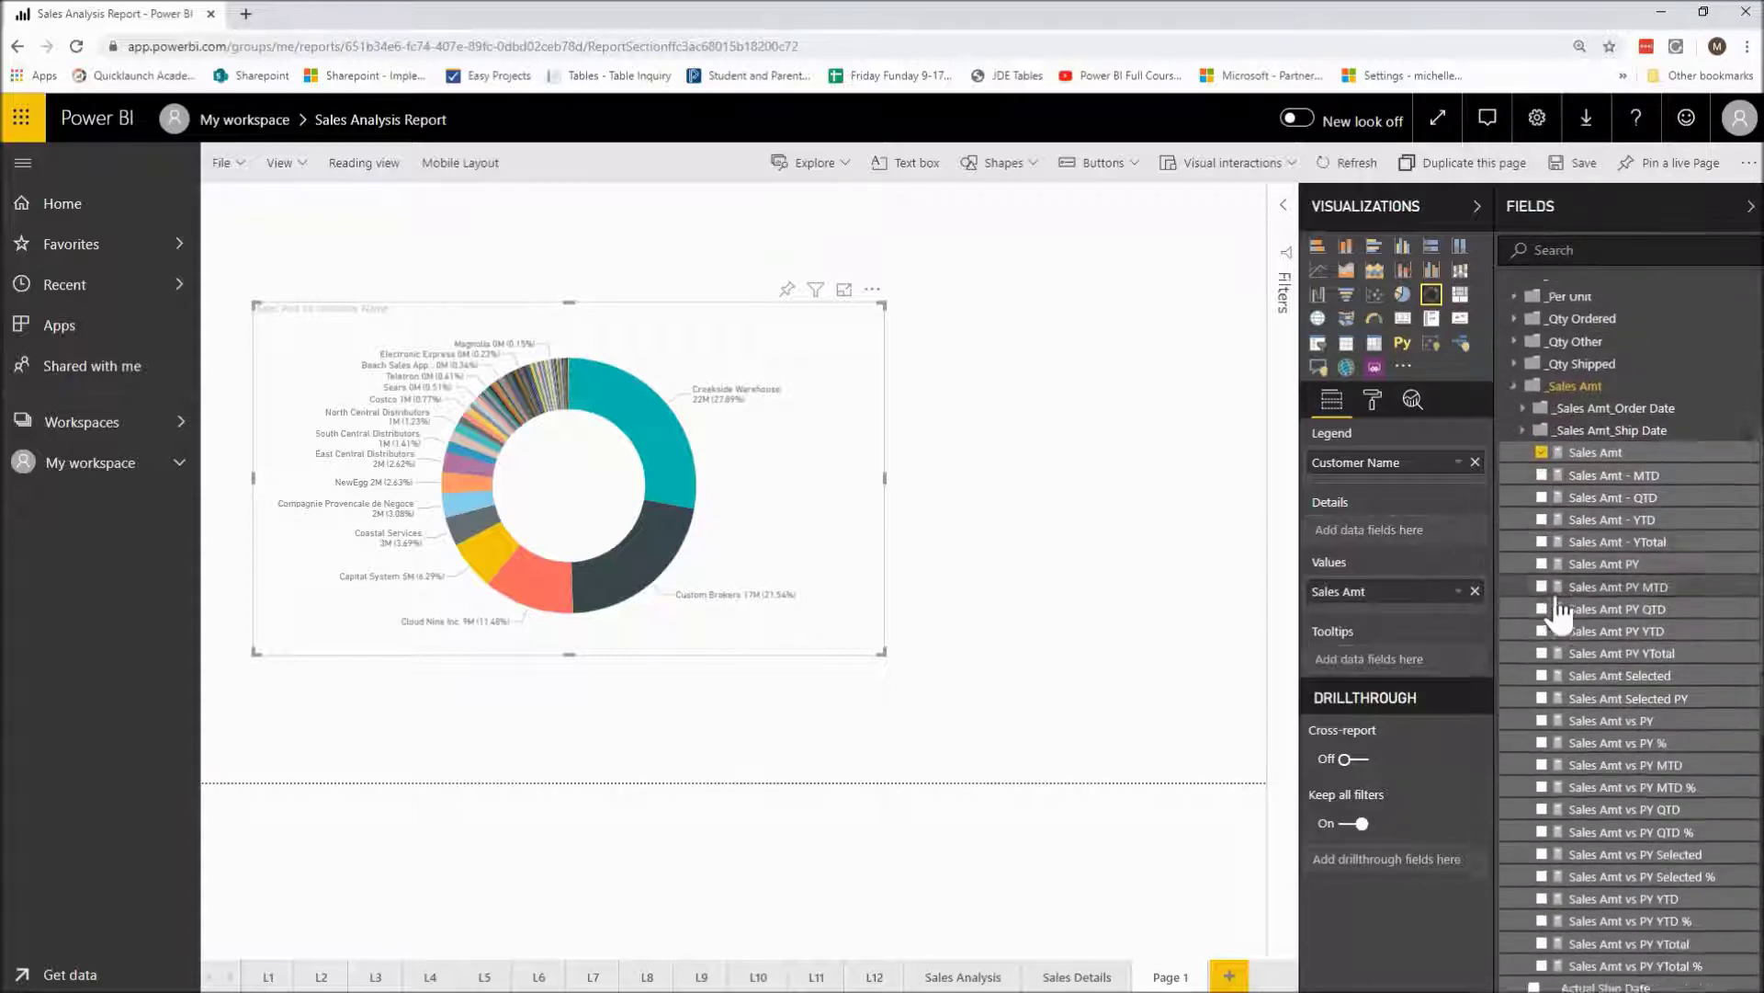
pyautogui.scroll(2, 1557, 597)
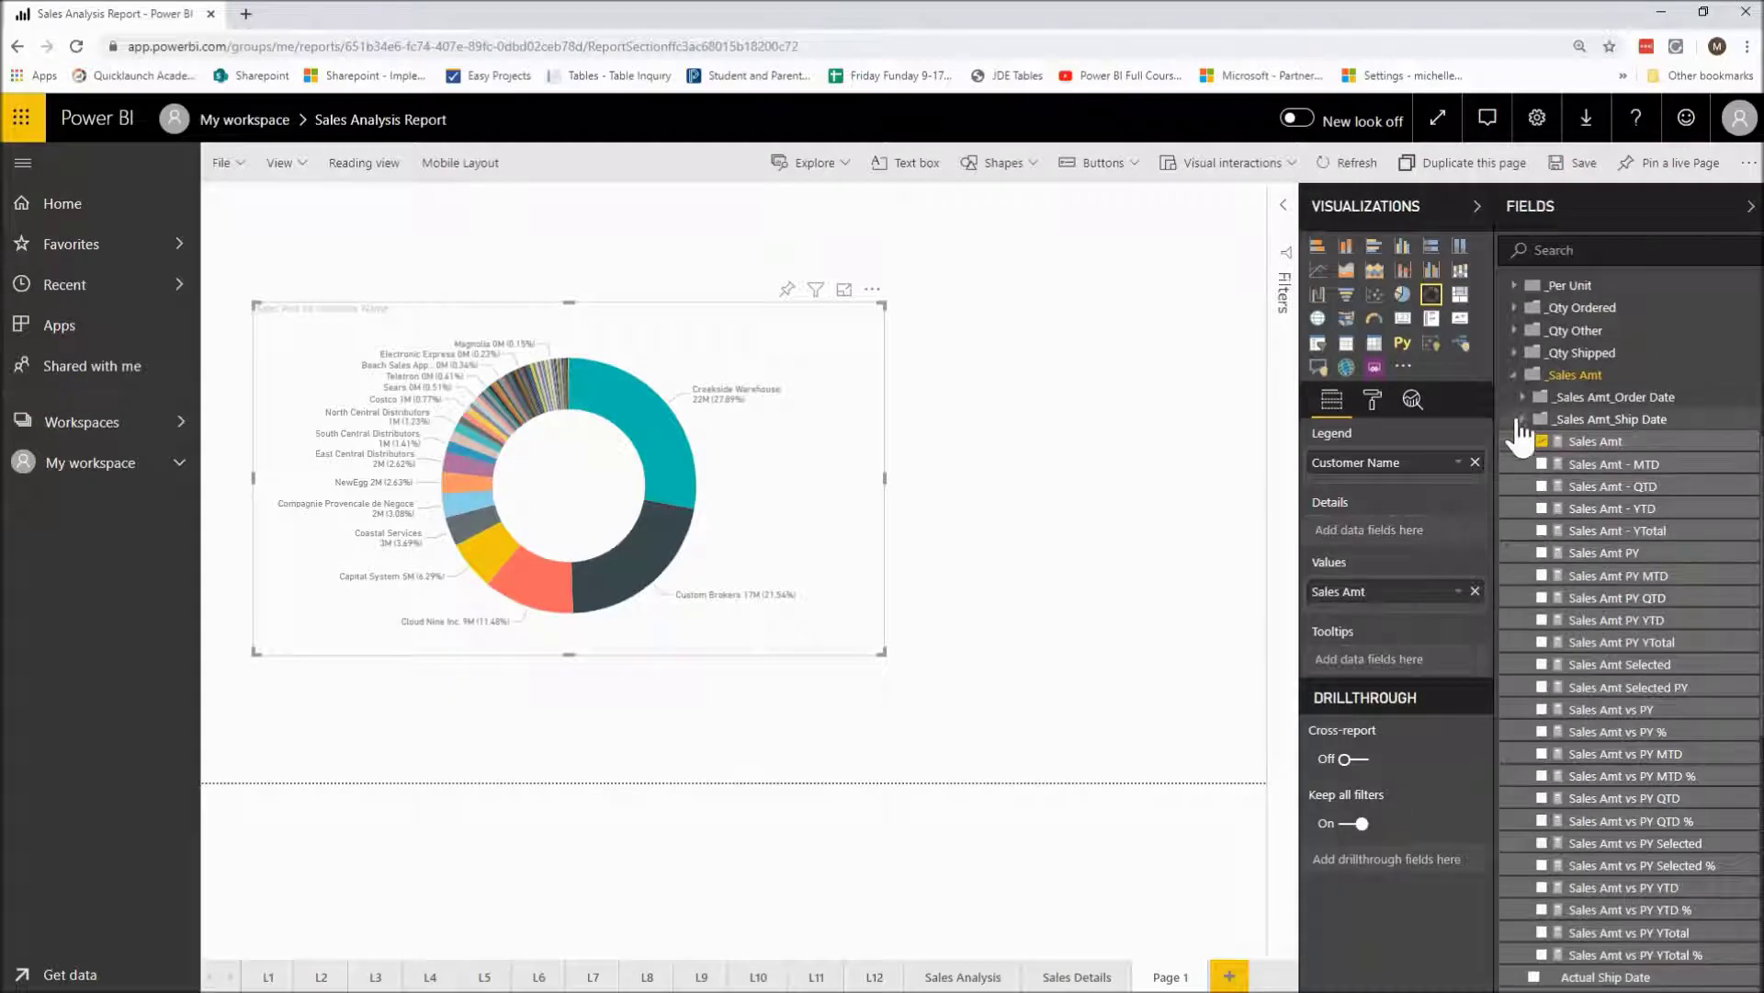
pyautogui.click(1513, 377)
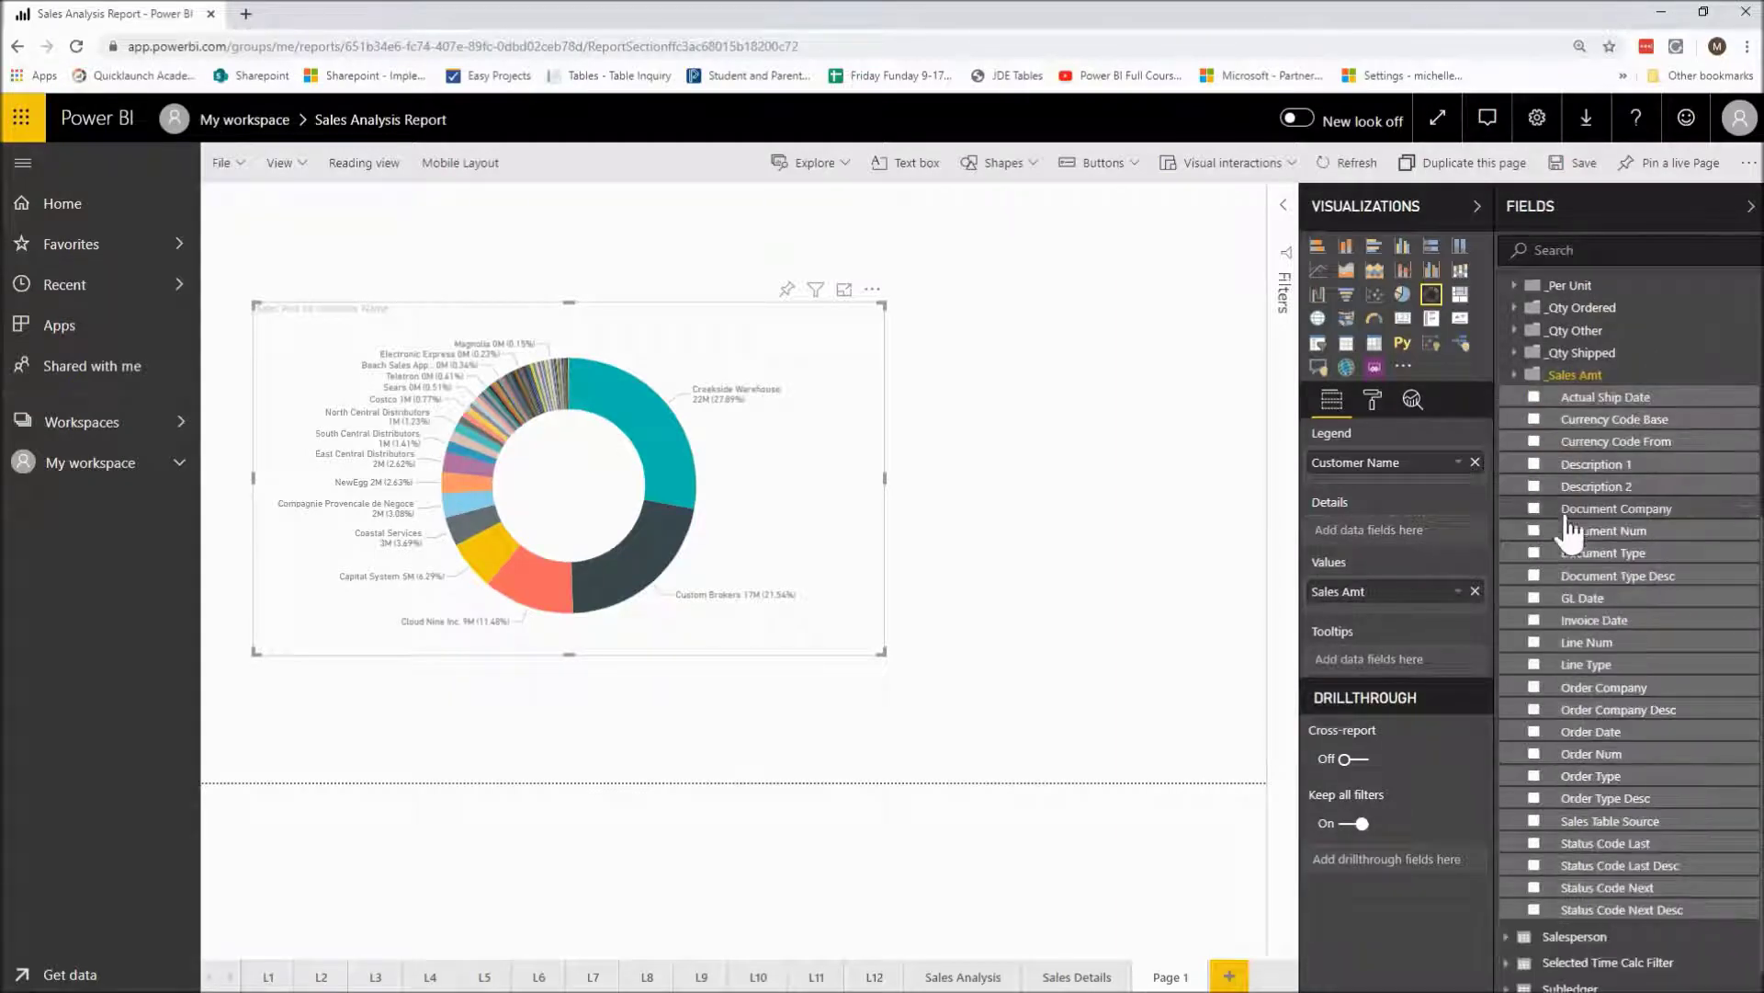
pyautogui.scroll(2, 1573, 504)
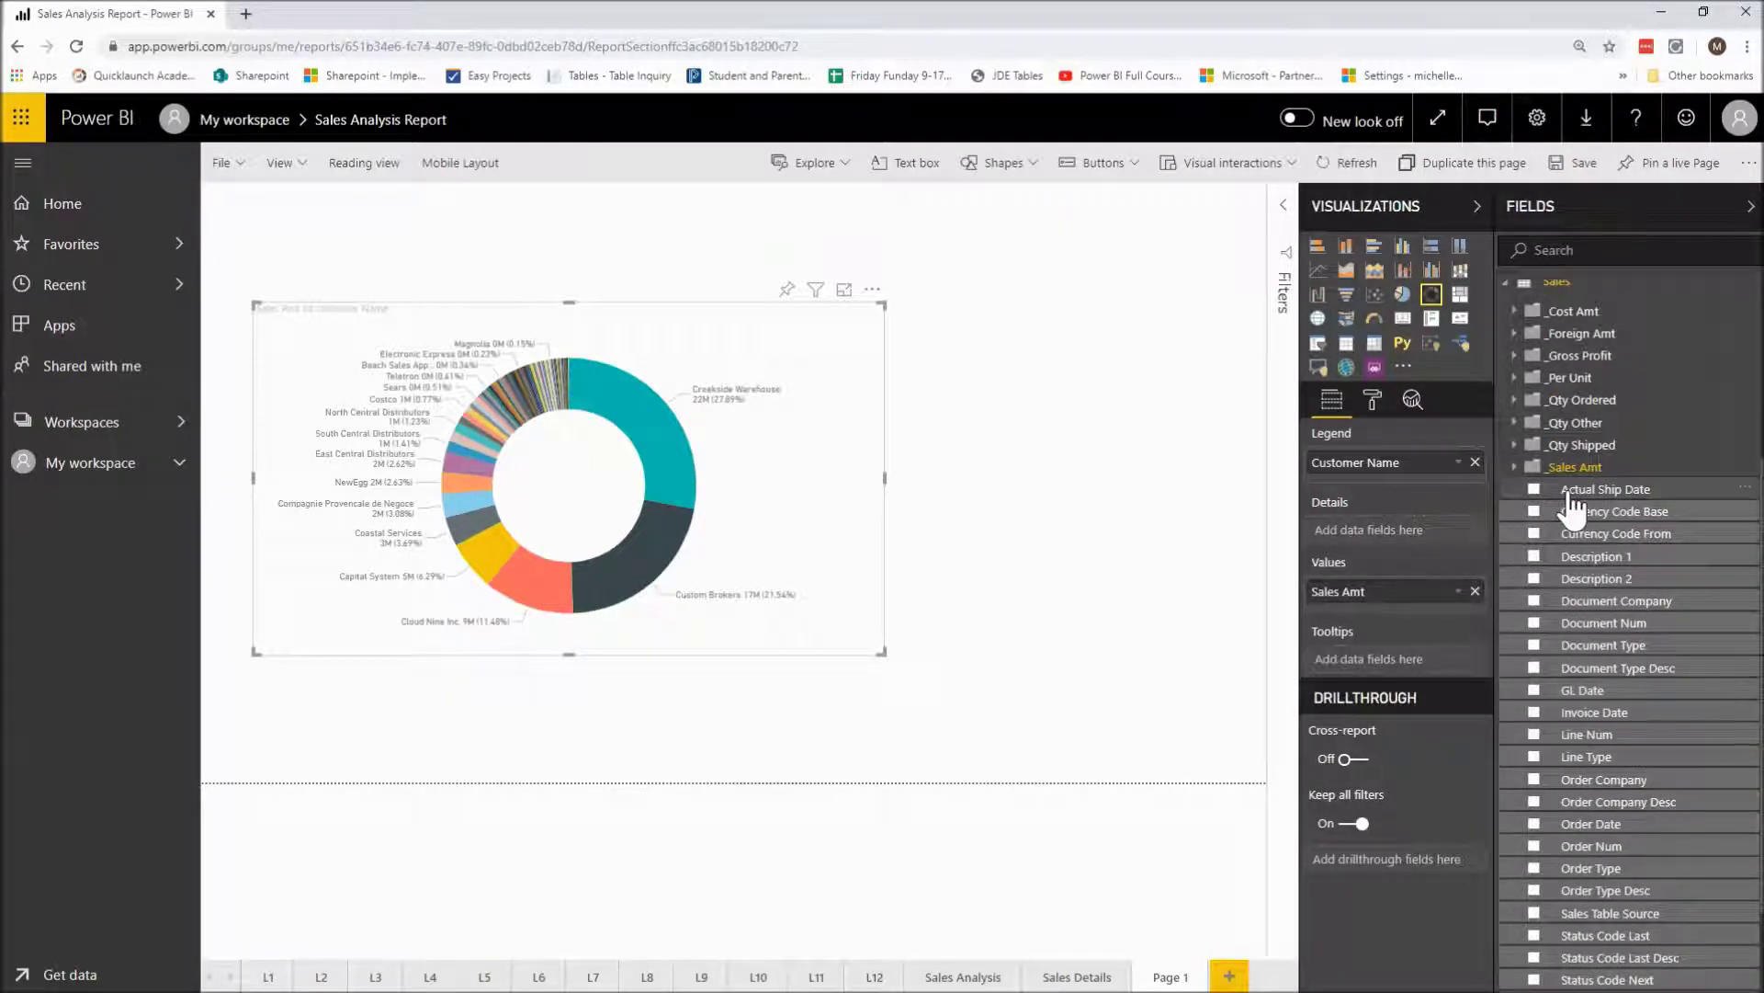
pyautogui.scroll(2, 1573, 505)
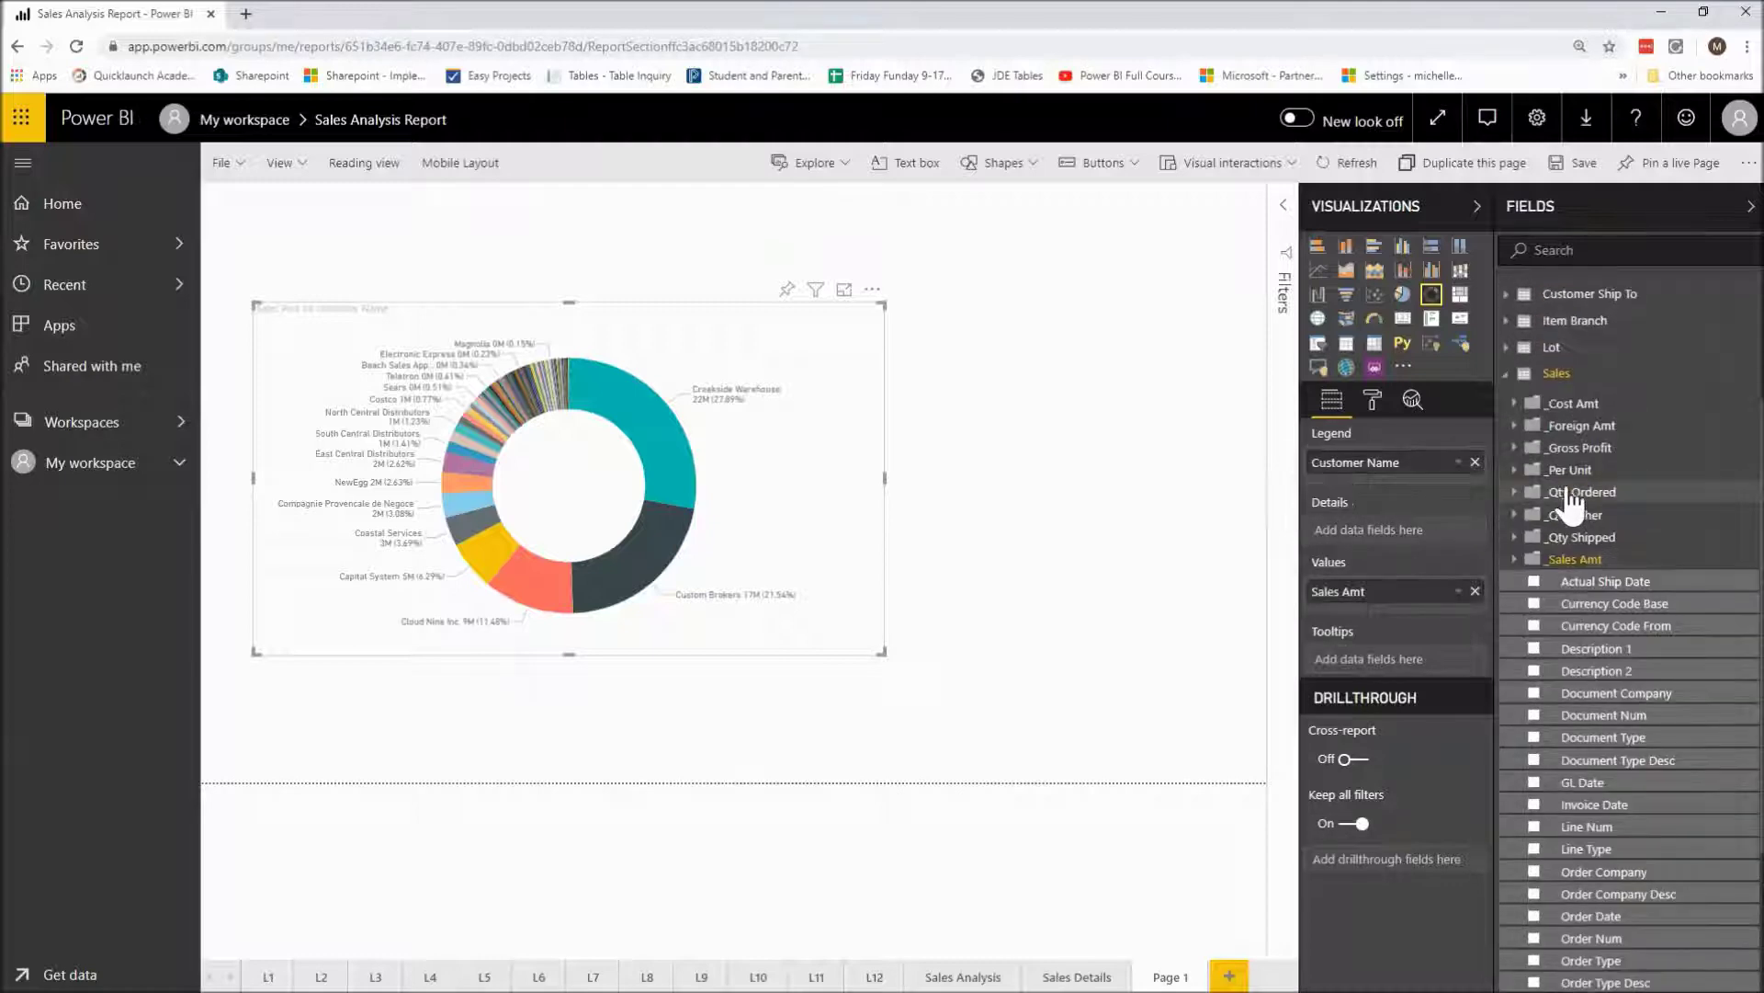
pyautogui.scroll(4, 1574, 505)
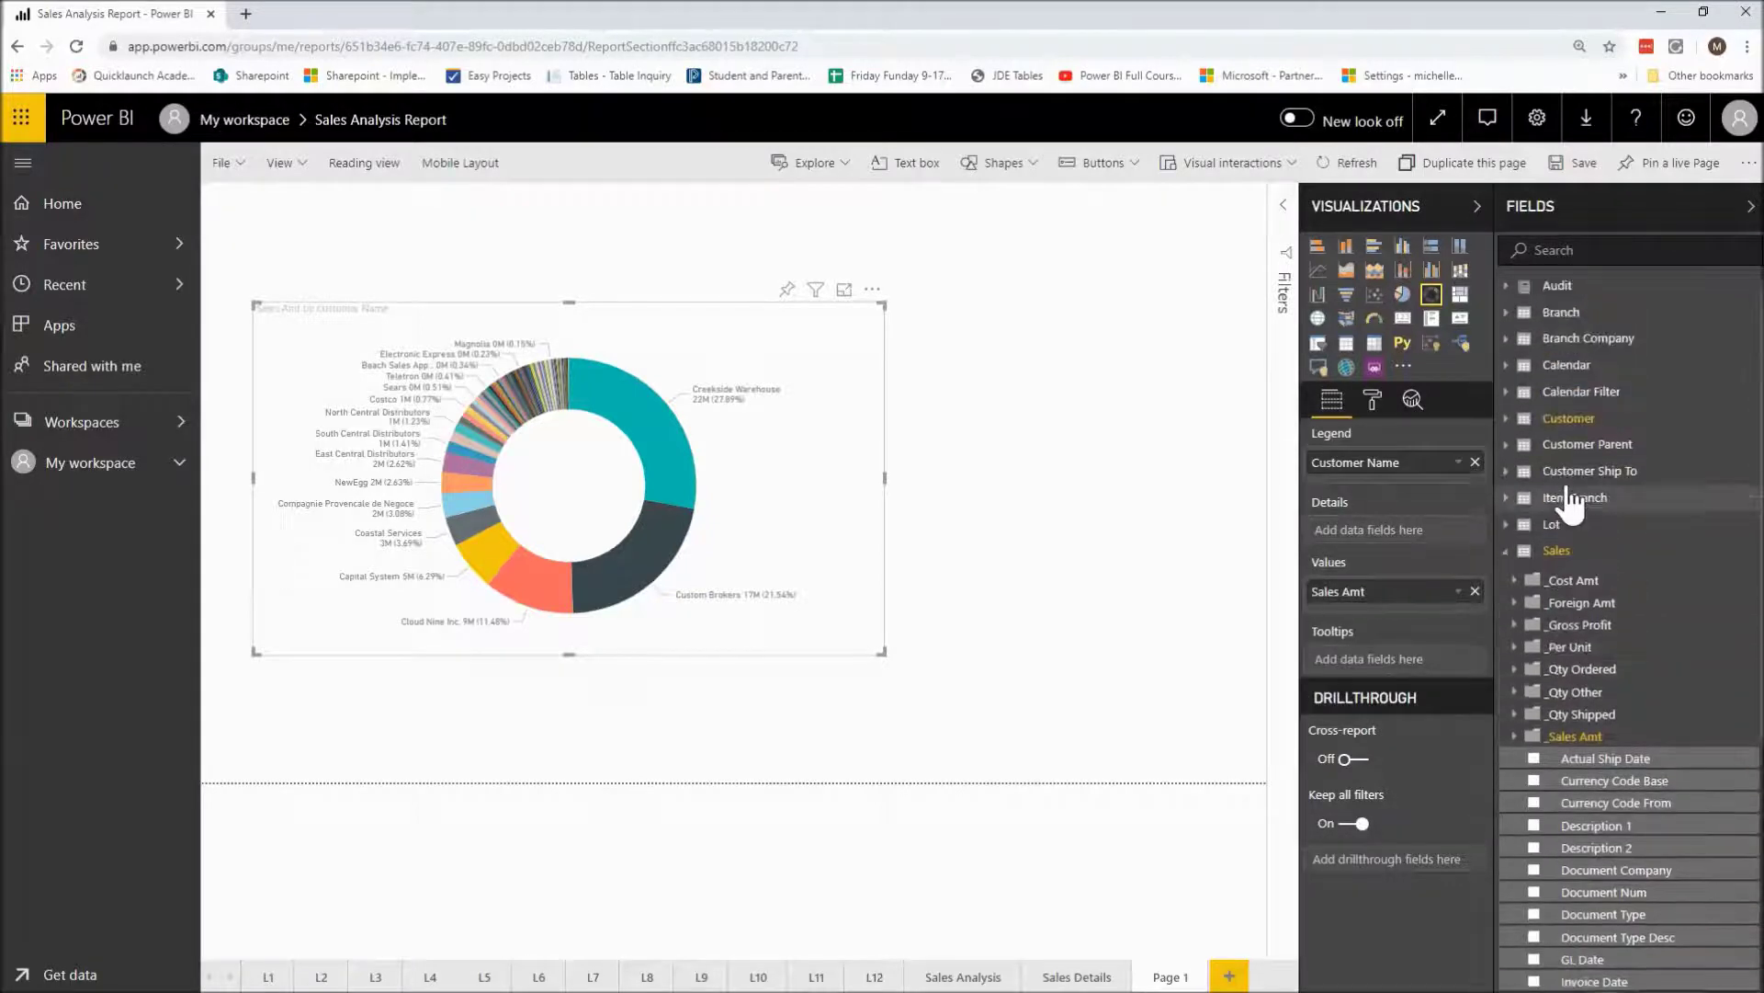
pyautogui.click(1508, 558)
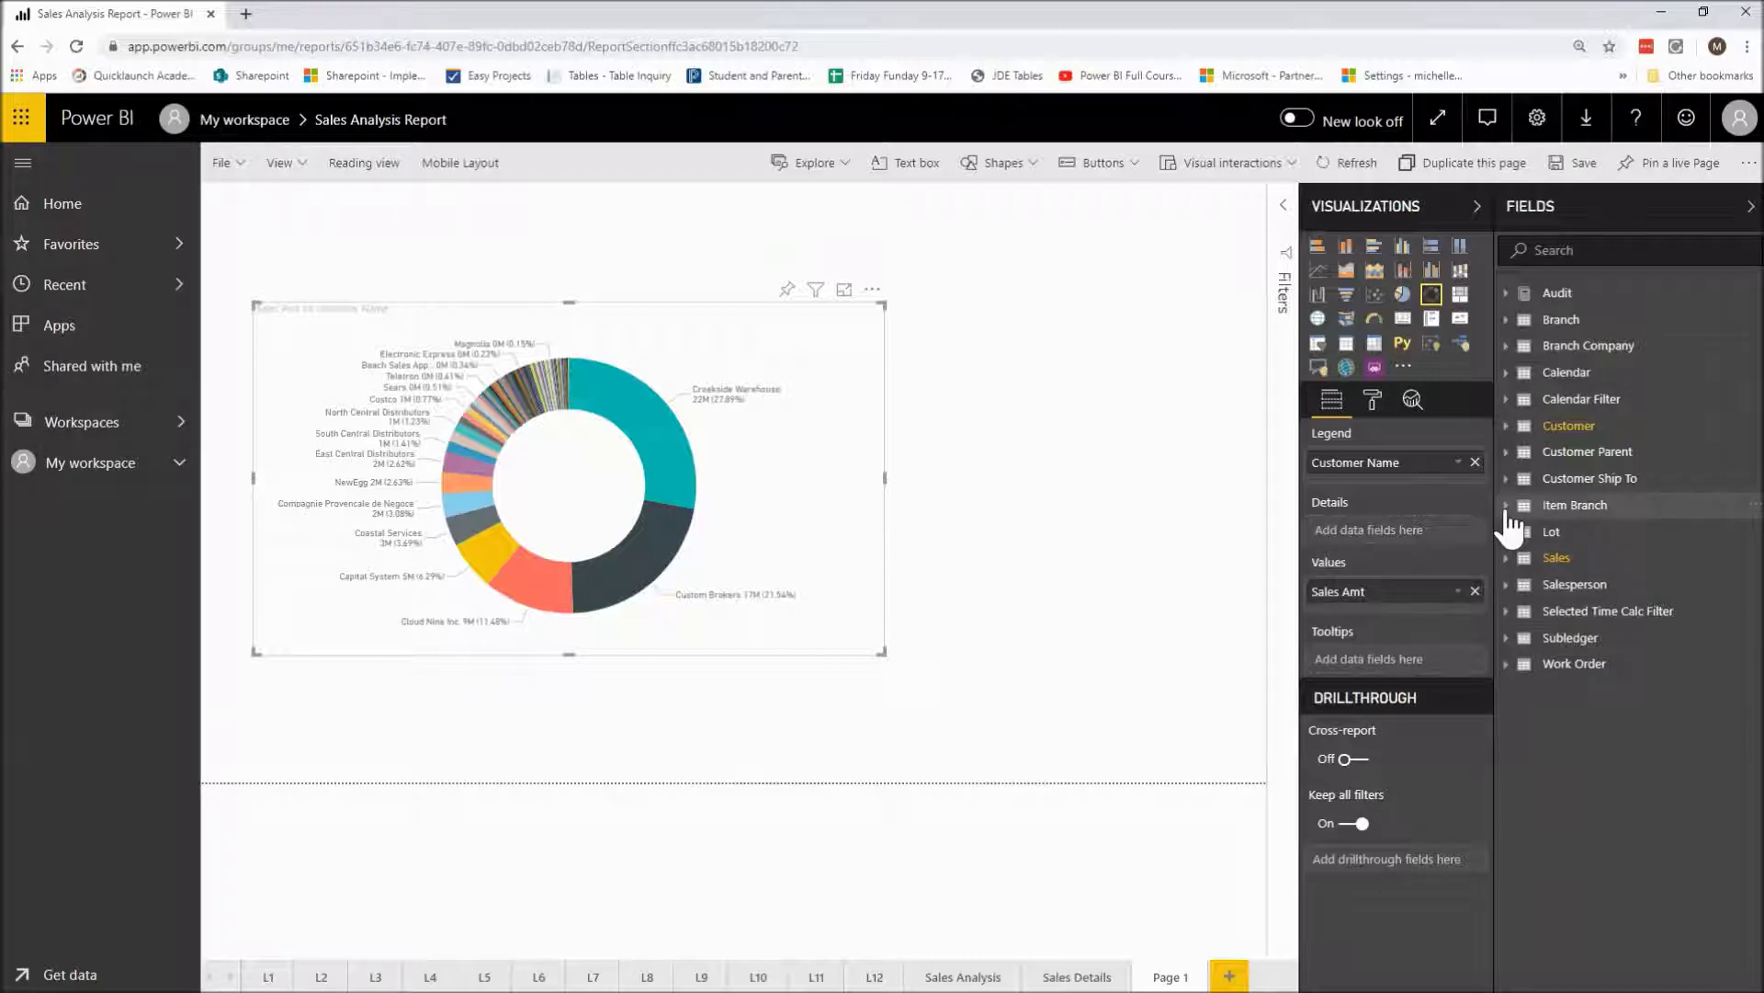
# - Add the Item Branch table's Product Group field to the donut chart's Legend, below Customer Name
pyautogui.click(1508, 507)
pyautogui.scroll(-2, 1636, 707)
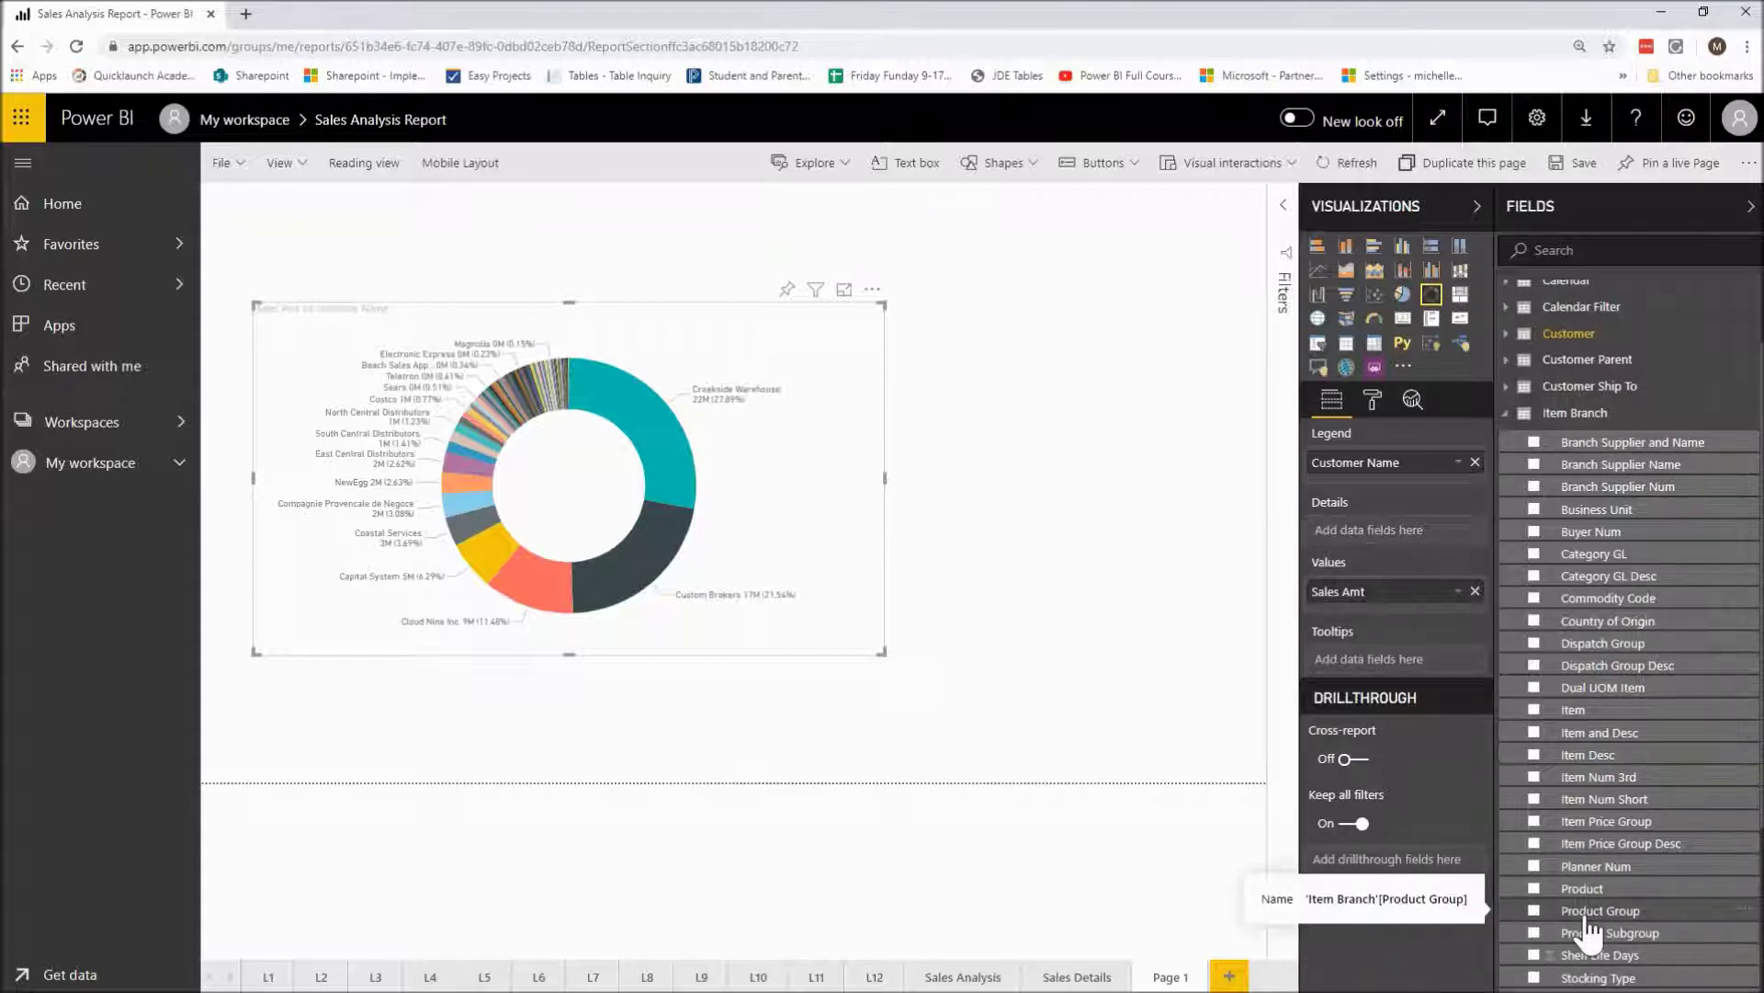
pyautogui.moveTo(1587, 919); pyautogui.dragTo(1388, 496)
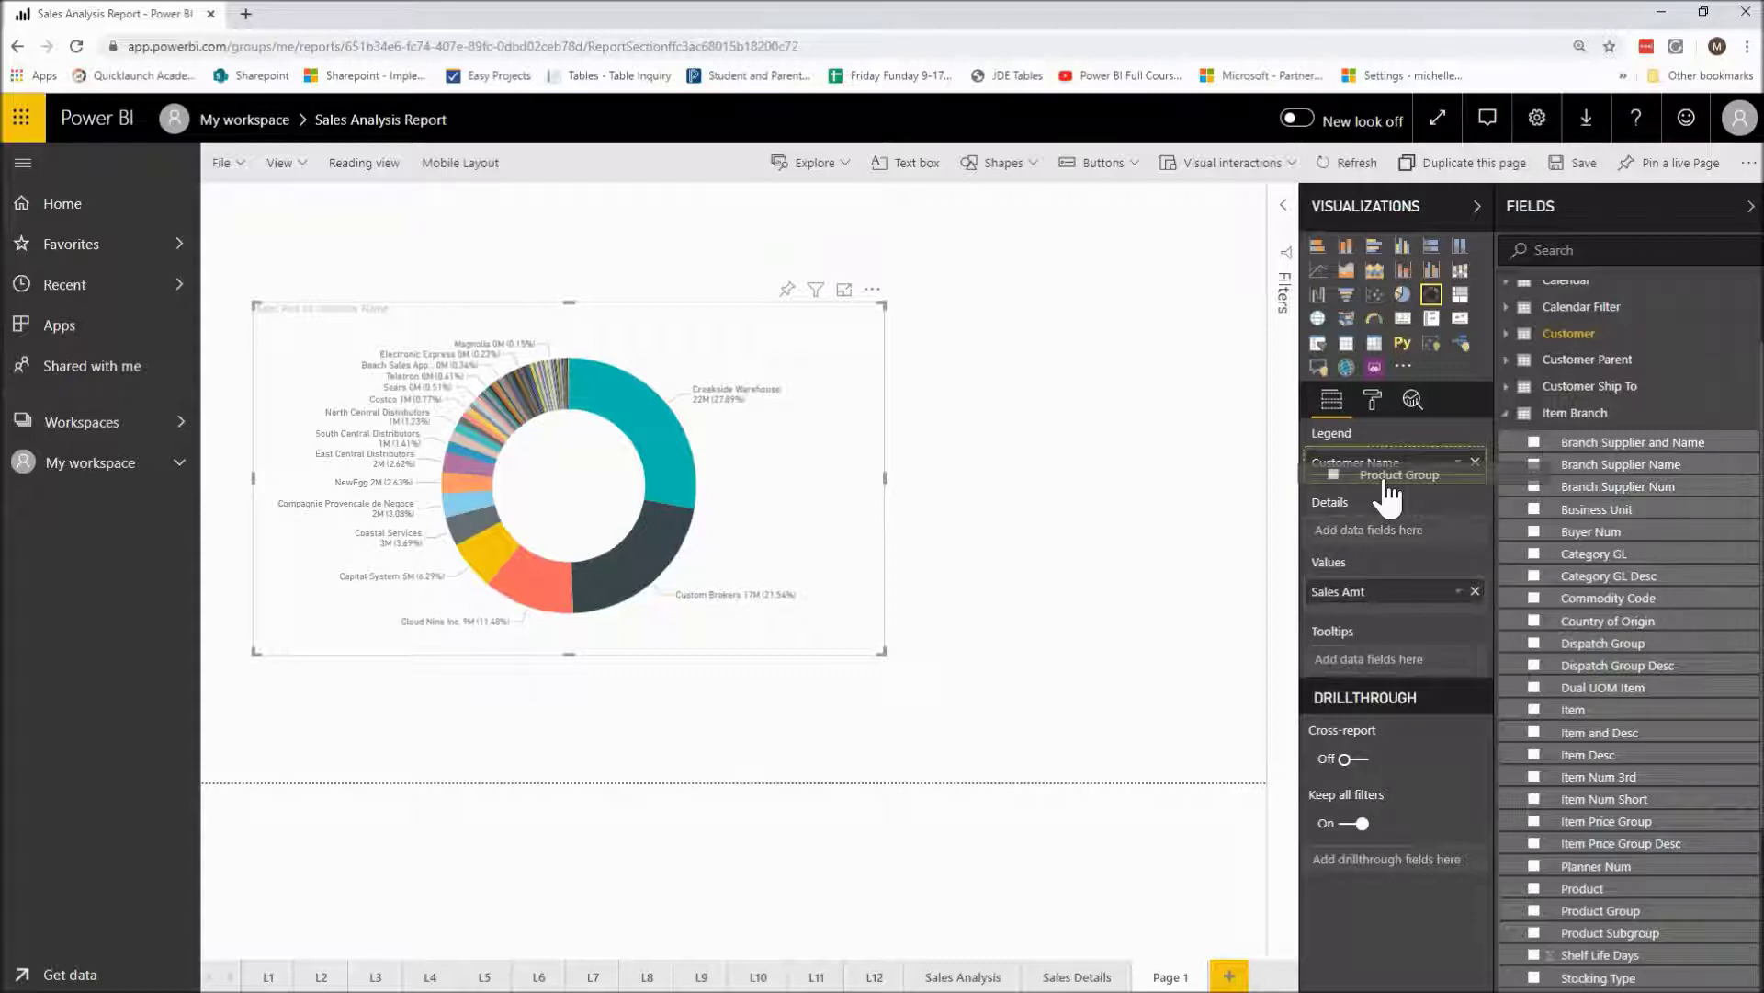
pyautogui.moveTo(1388, 496); pyautogui.dragTo(1388, 496)
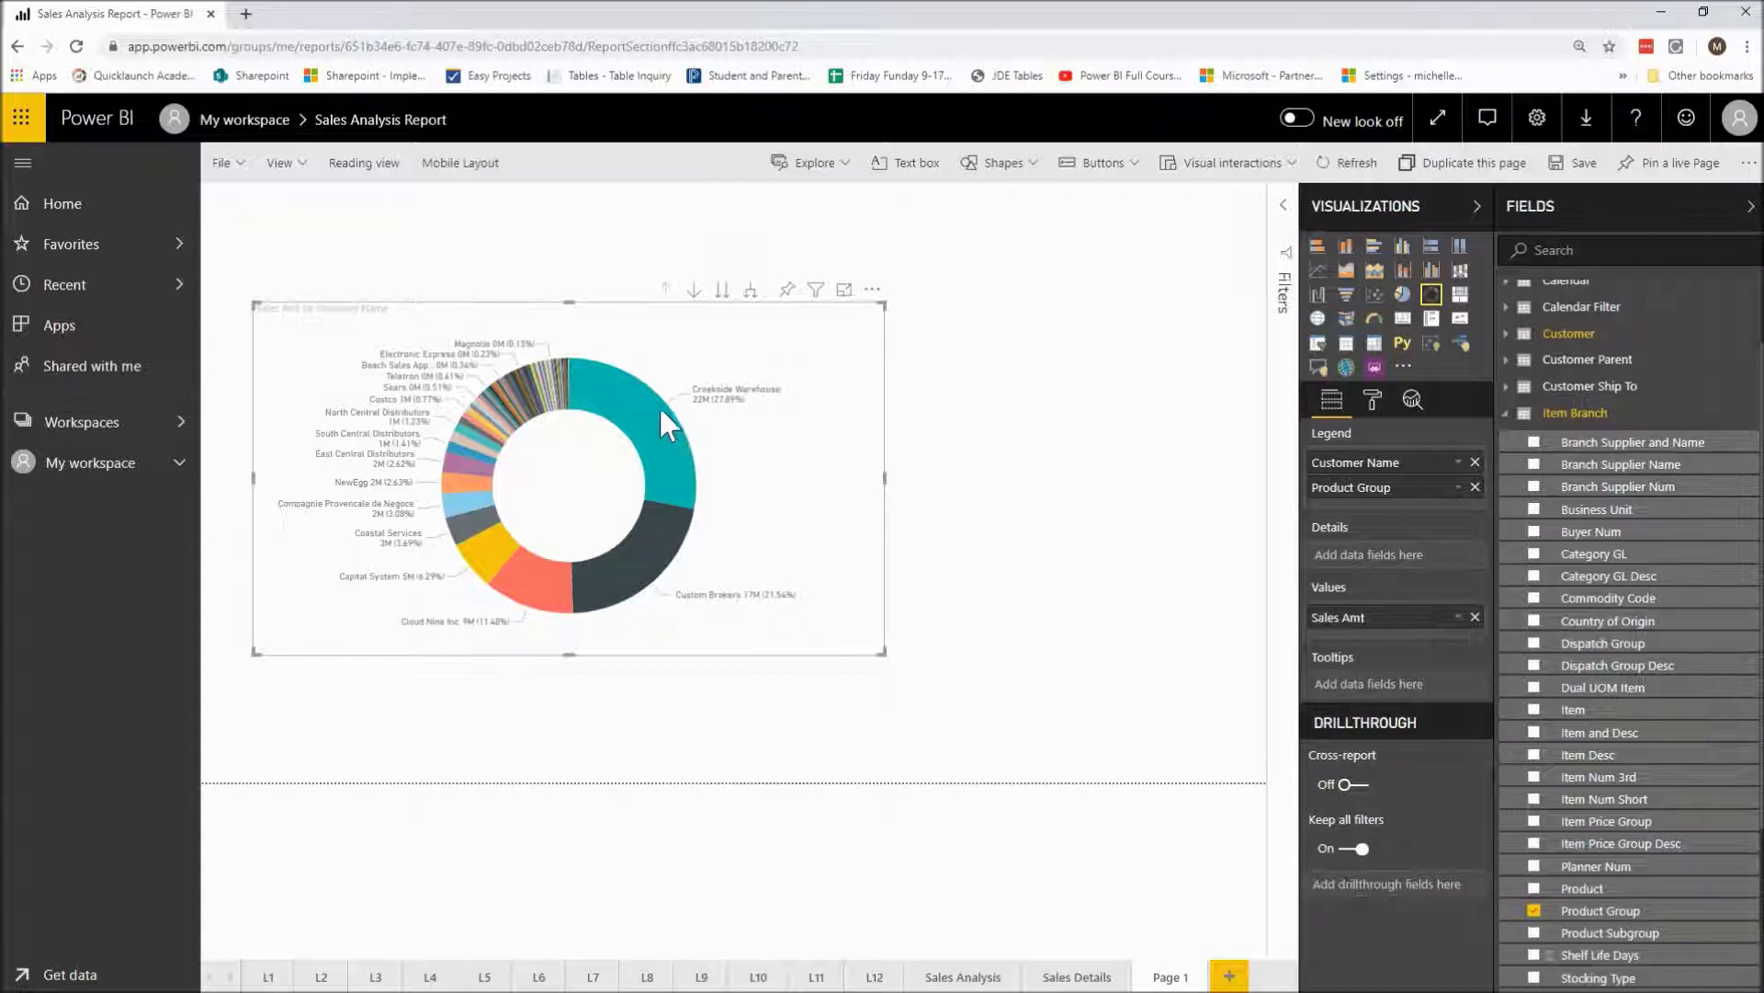
# - Drill down into the Creekside Warehouse slice to examine its product groups, and drill back up to customers
pyautogui.moveTo(658, 414)
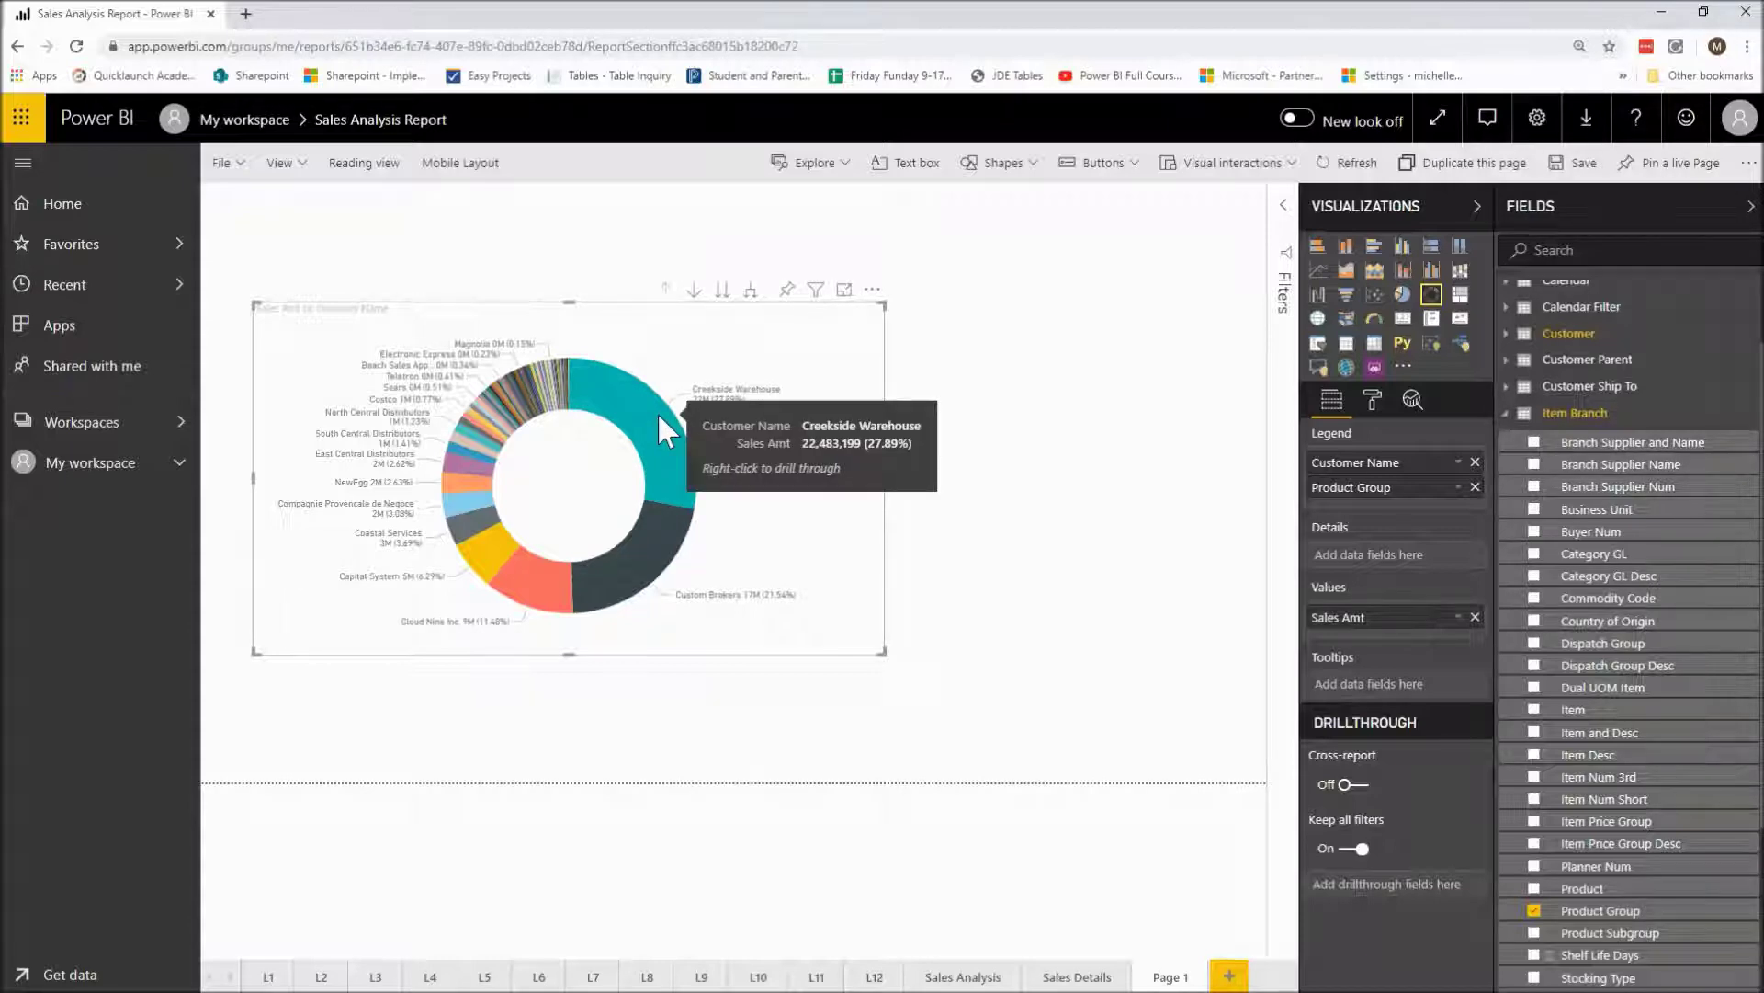
pyautogui.rightClick(658, 412)
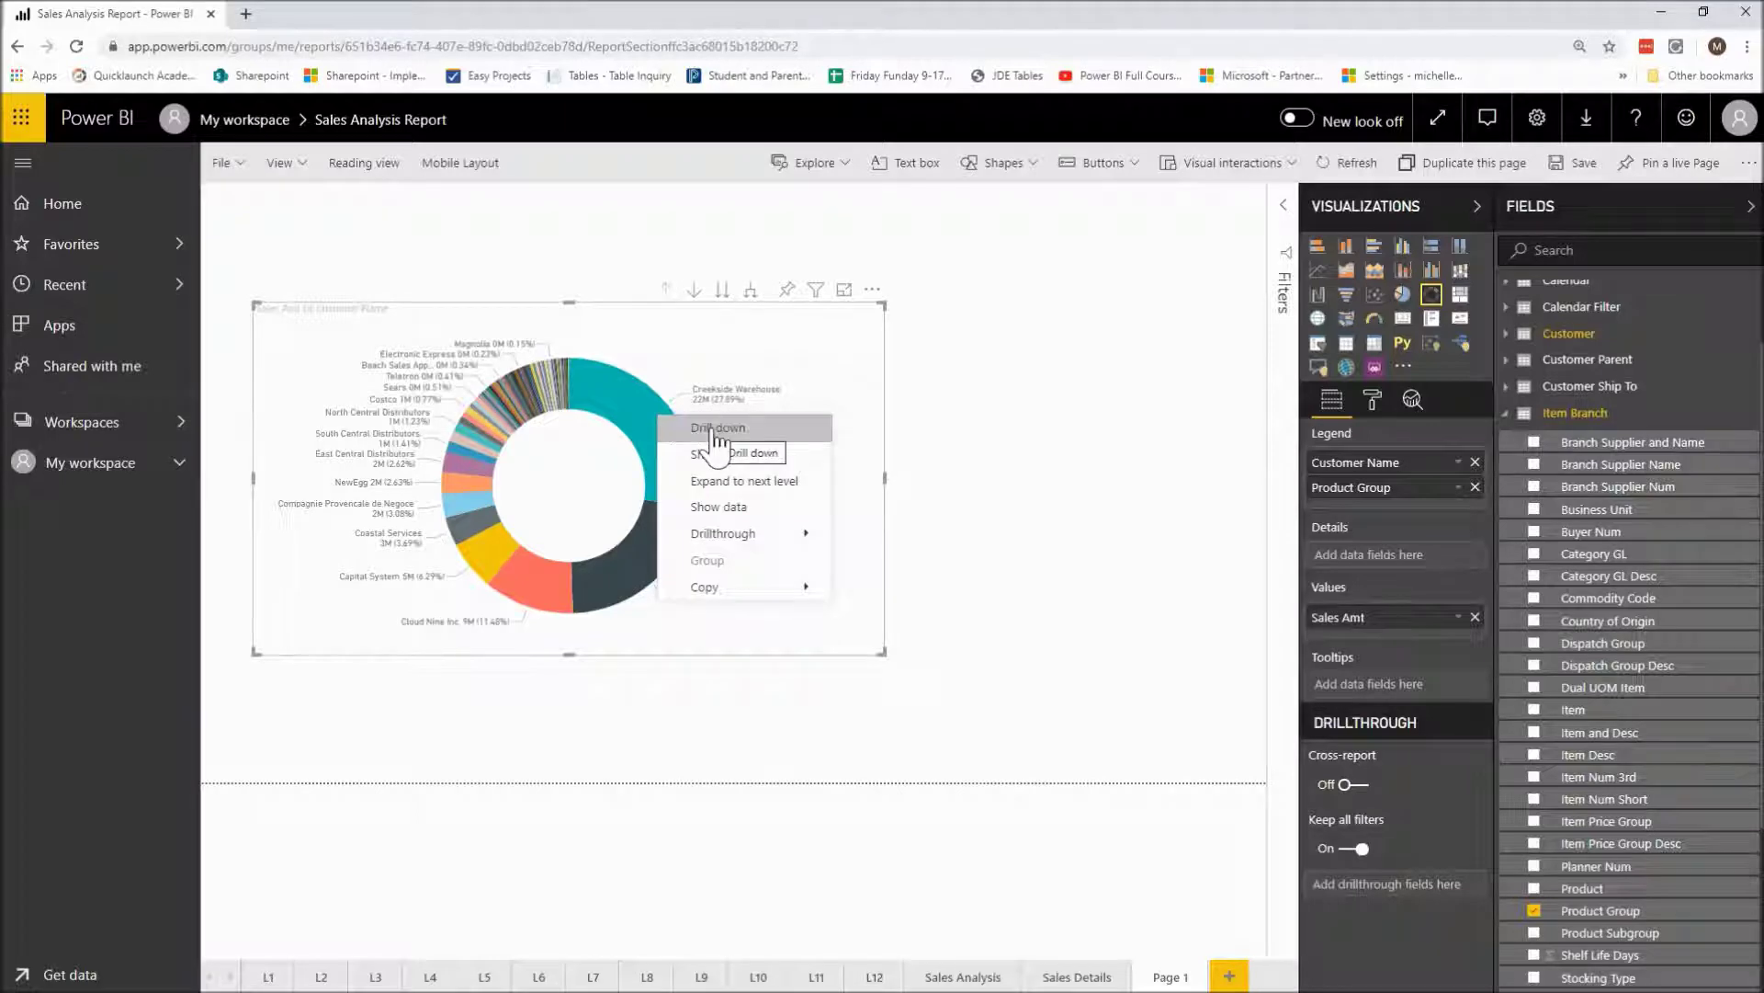
pyautogui.click(713, 428)
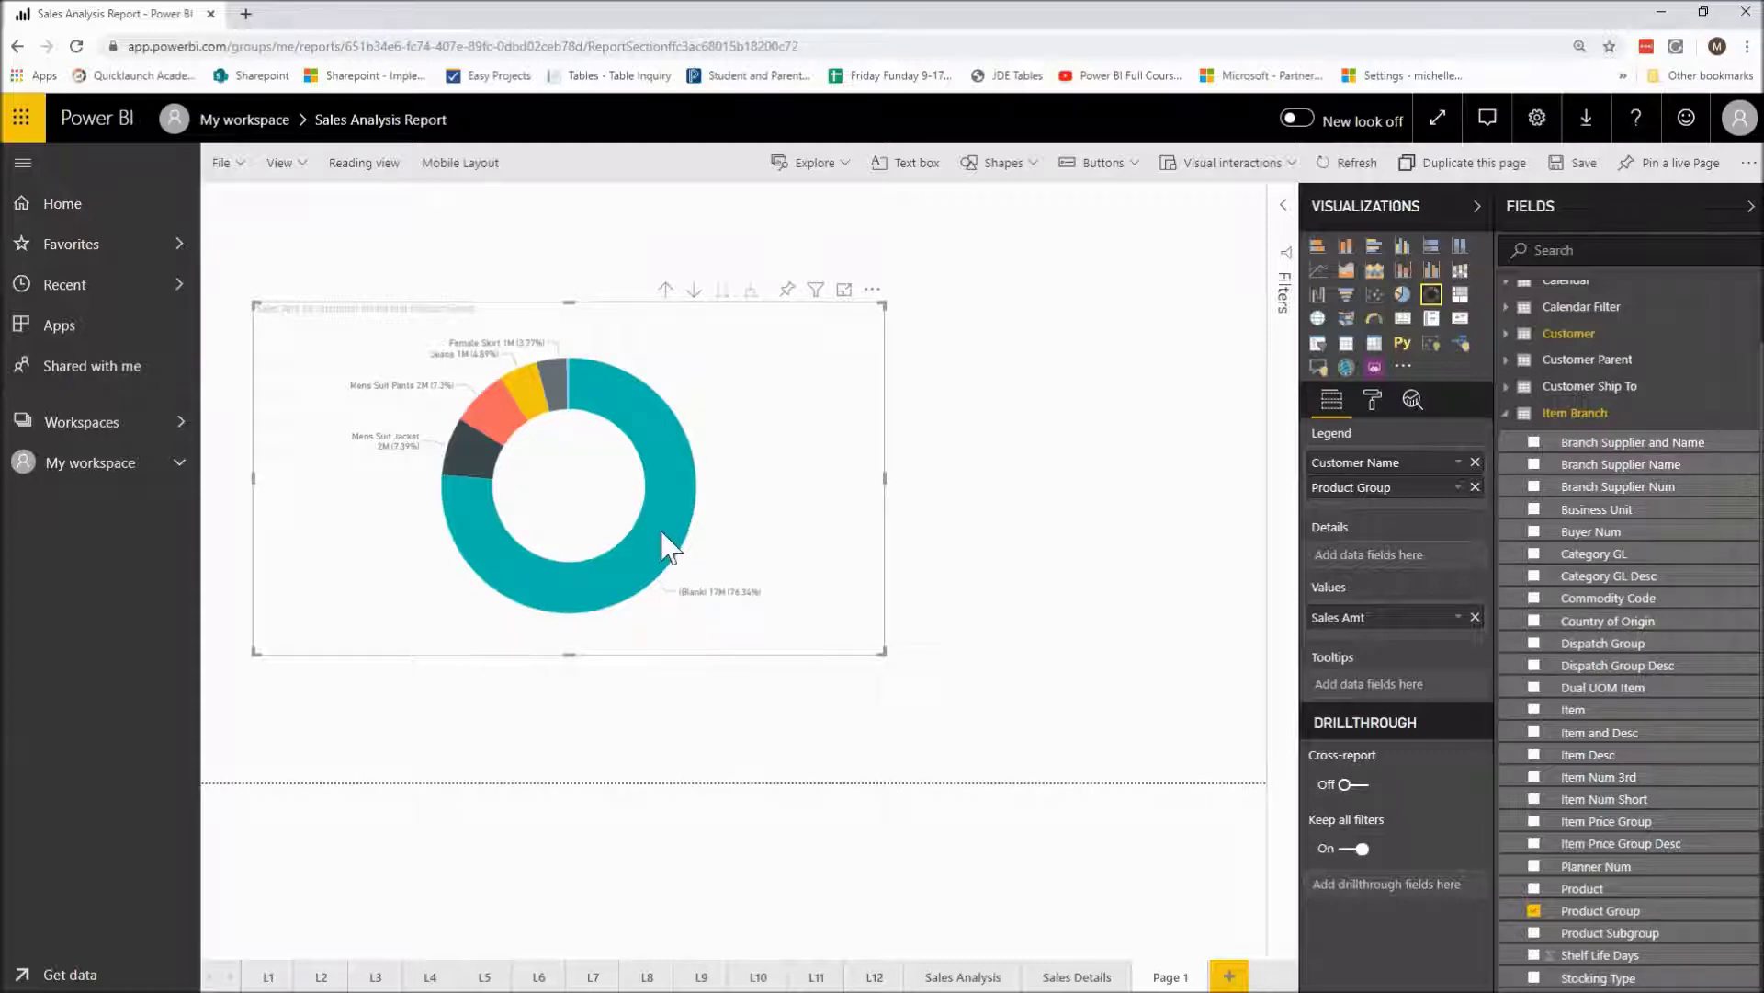
pyautogui.rightClick(715, 518)
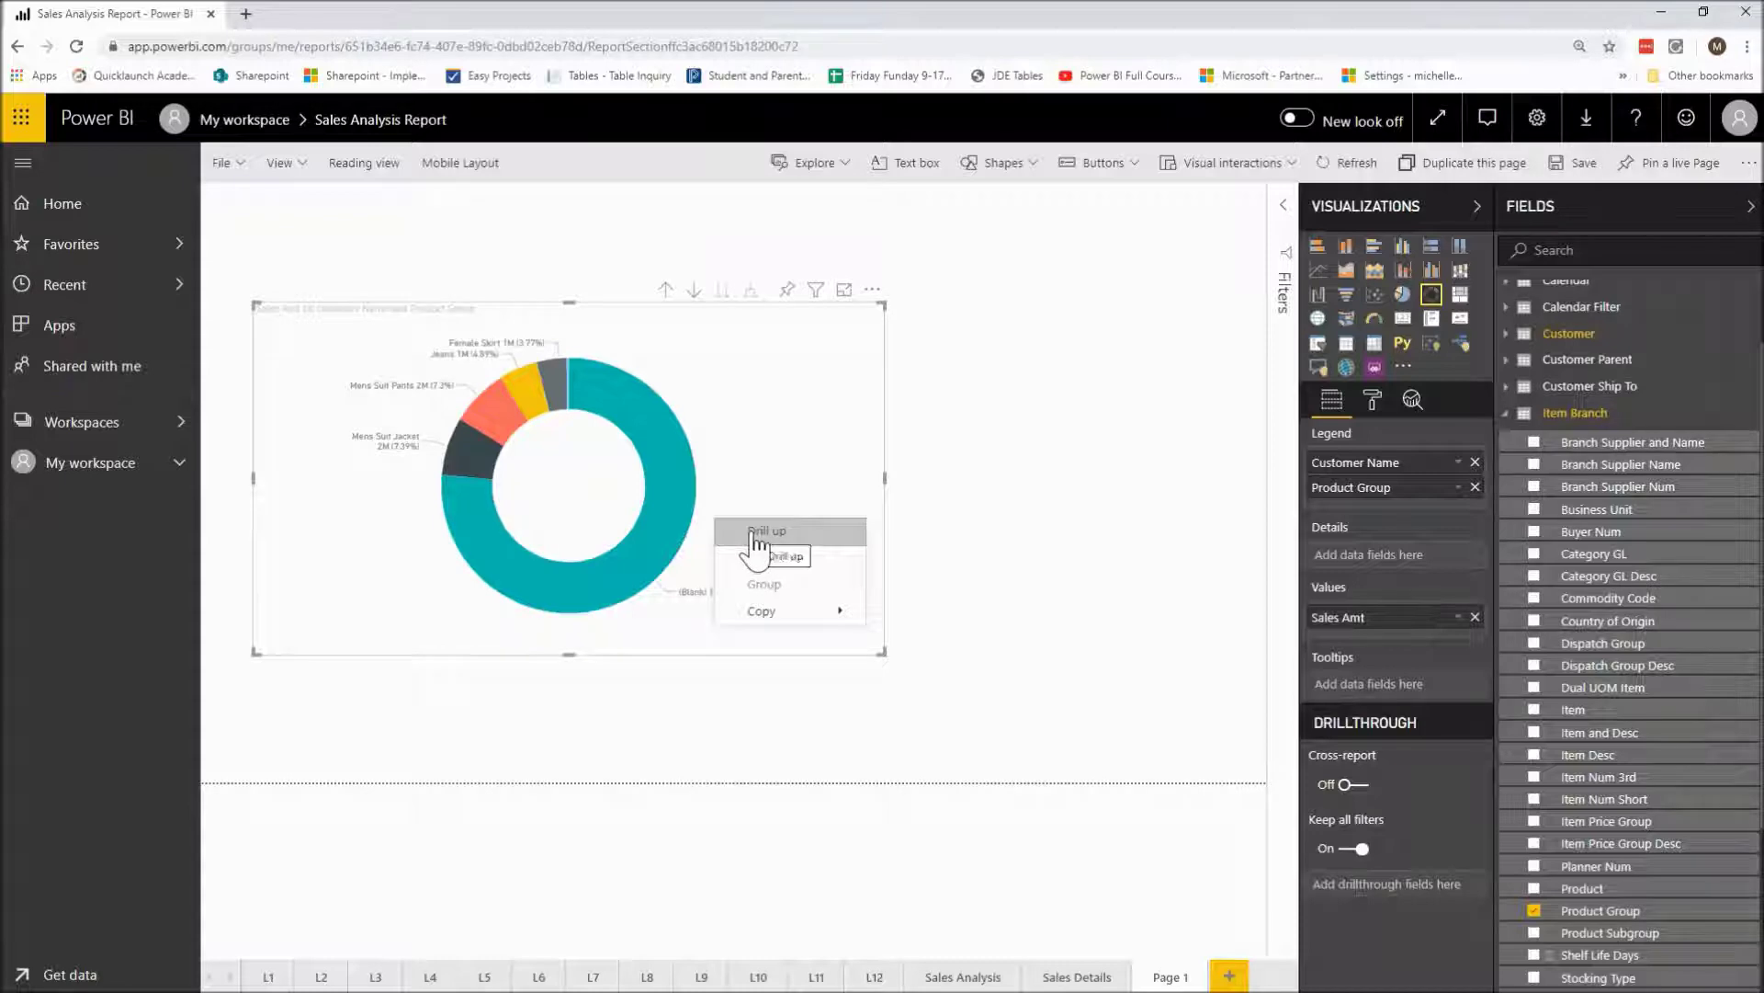
pyautogui.click(768, 532)
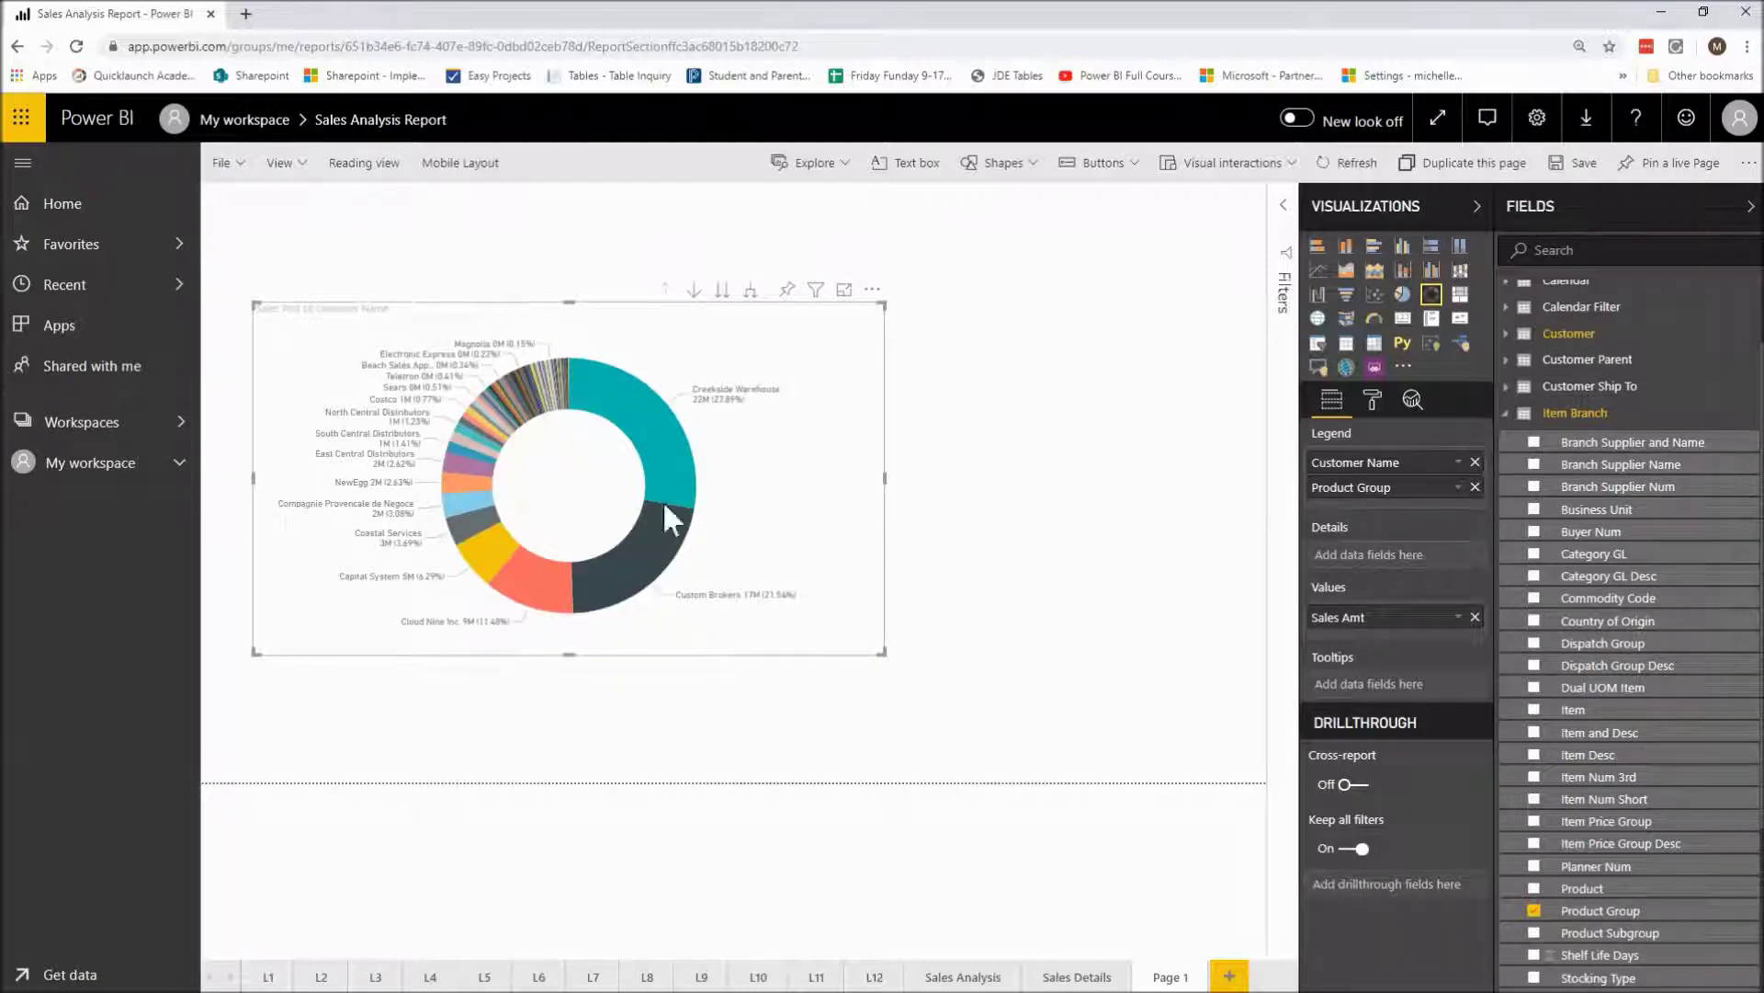
# - Drill down into the NewEgg slice to examine its product groups, and return to the customer level
pyautogui.rightClick(450, 484)
pyautogui.click(495, 494)
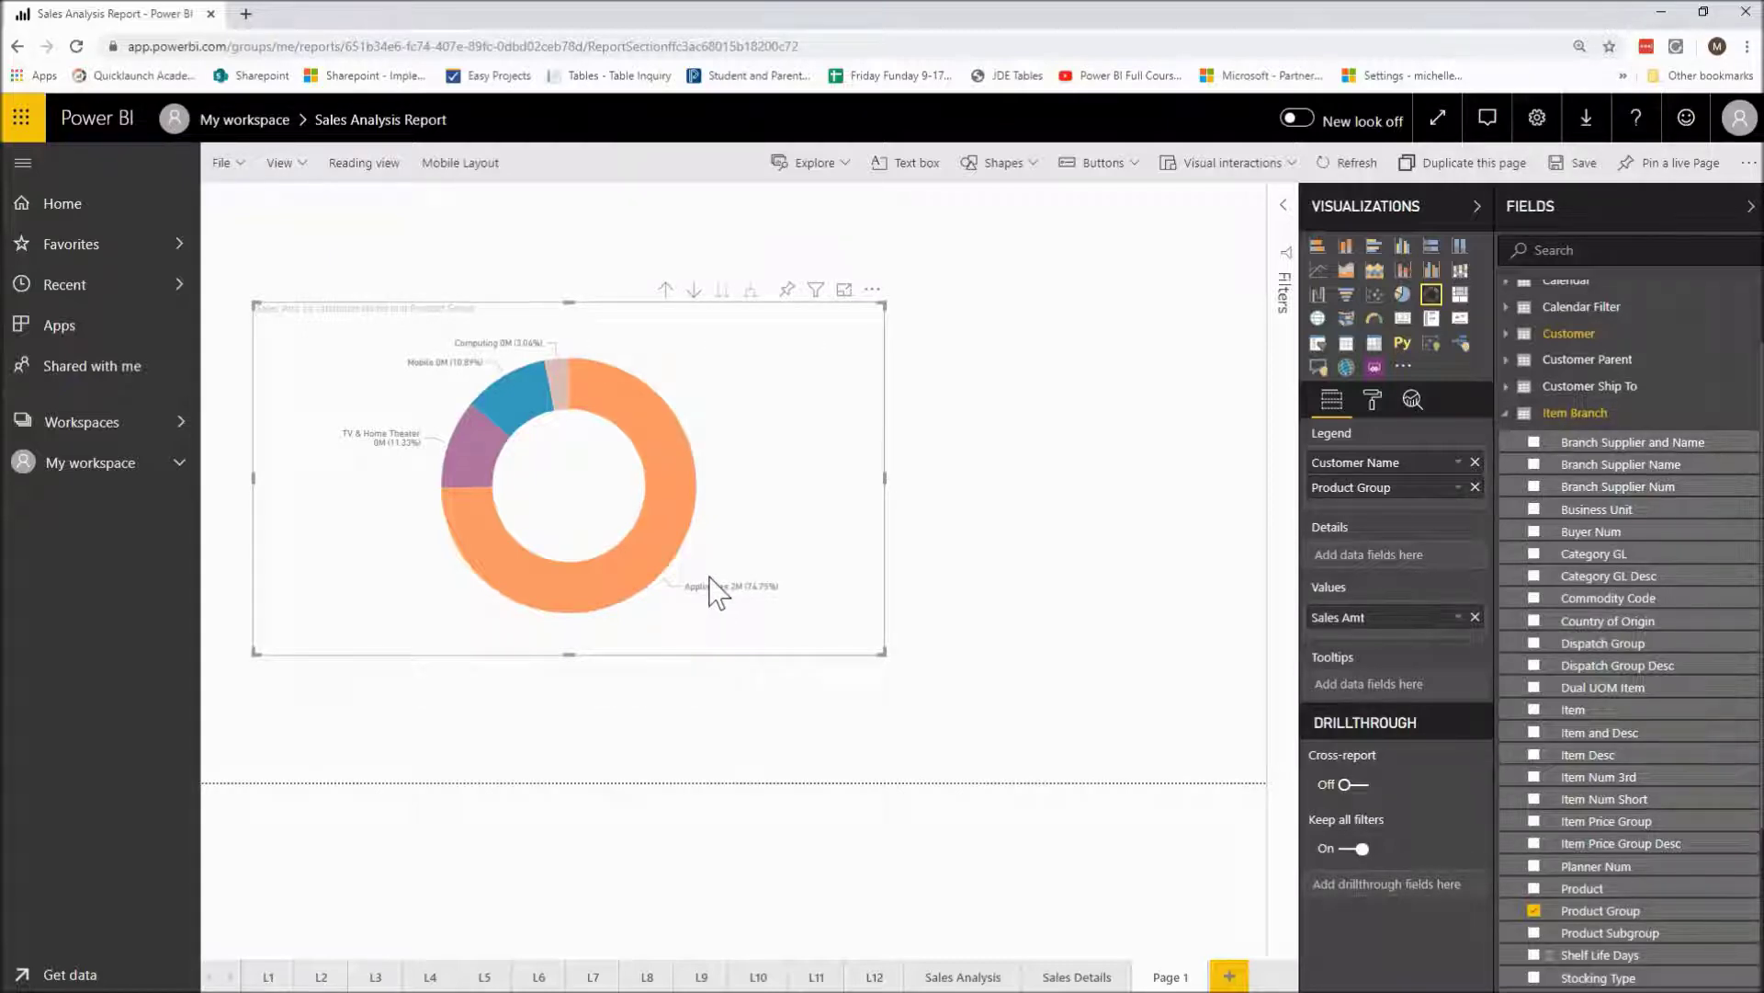
pyautogui.rightClick(691, 484)
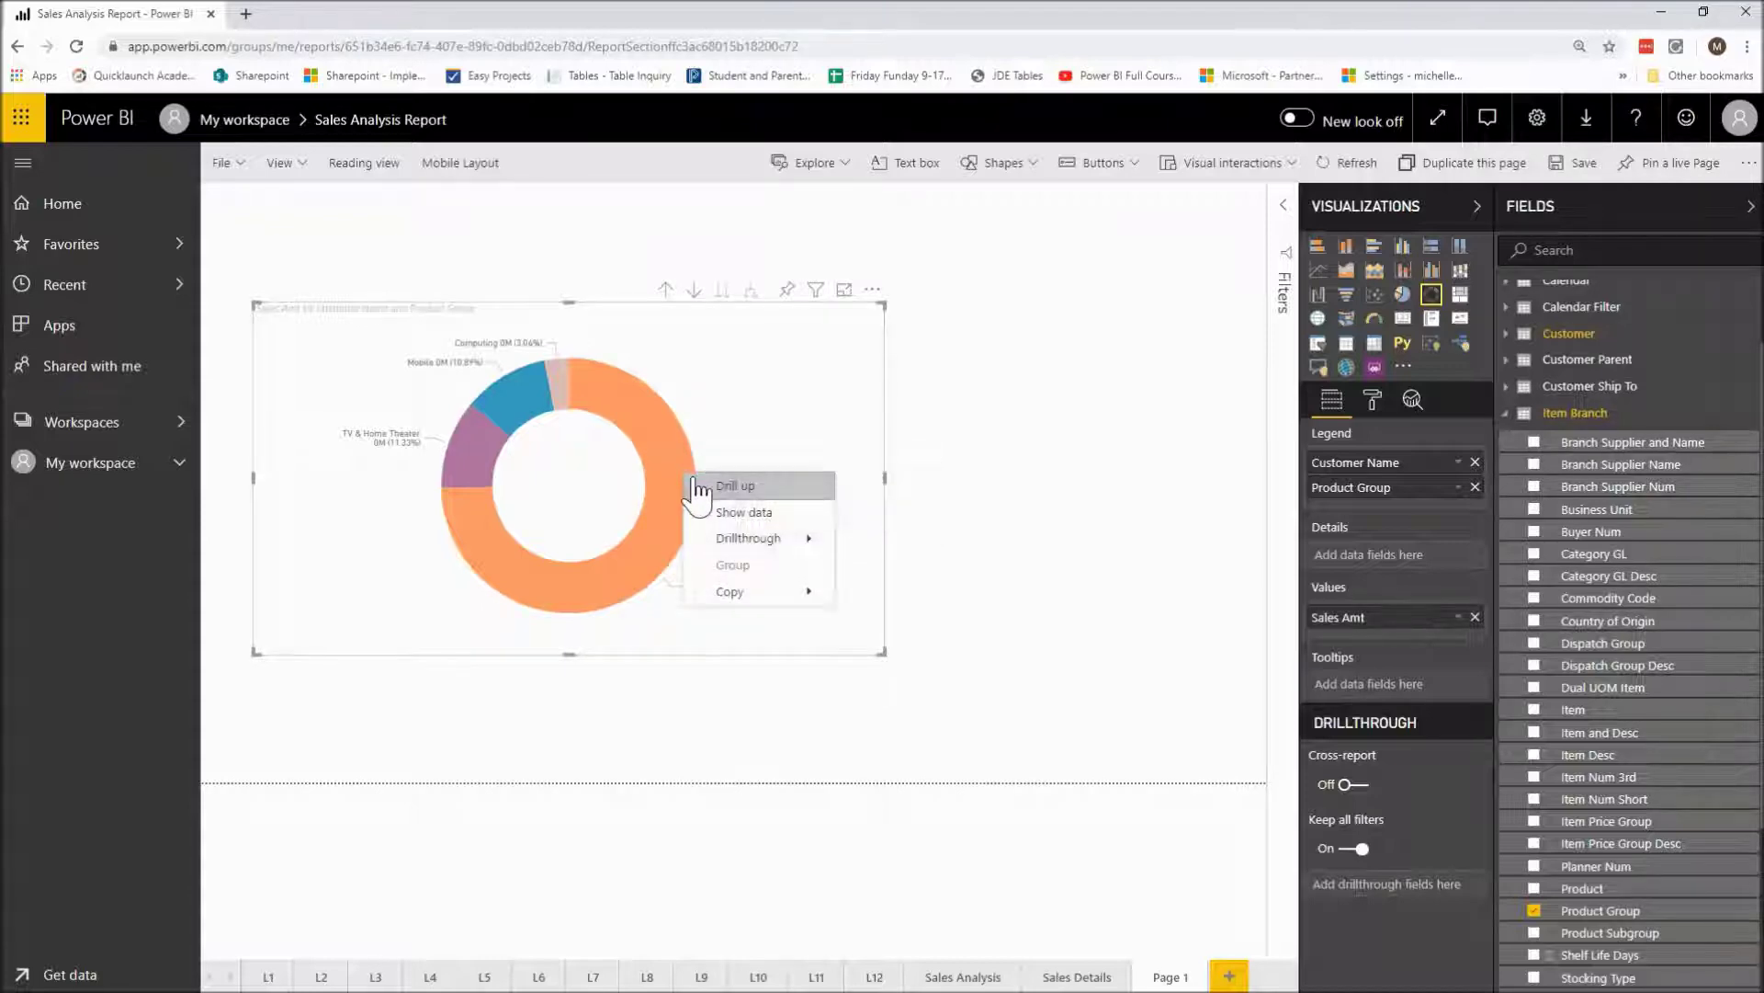
pyautogui.press('Escape')
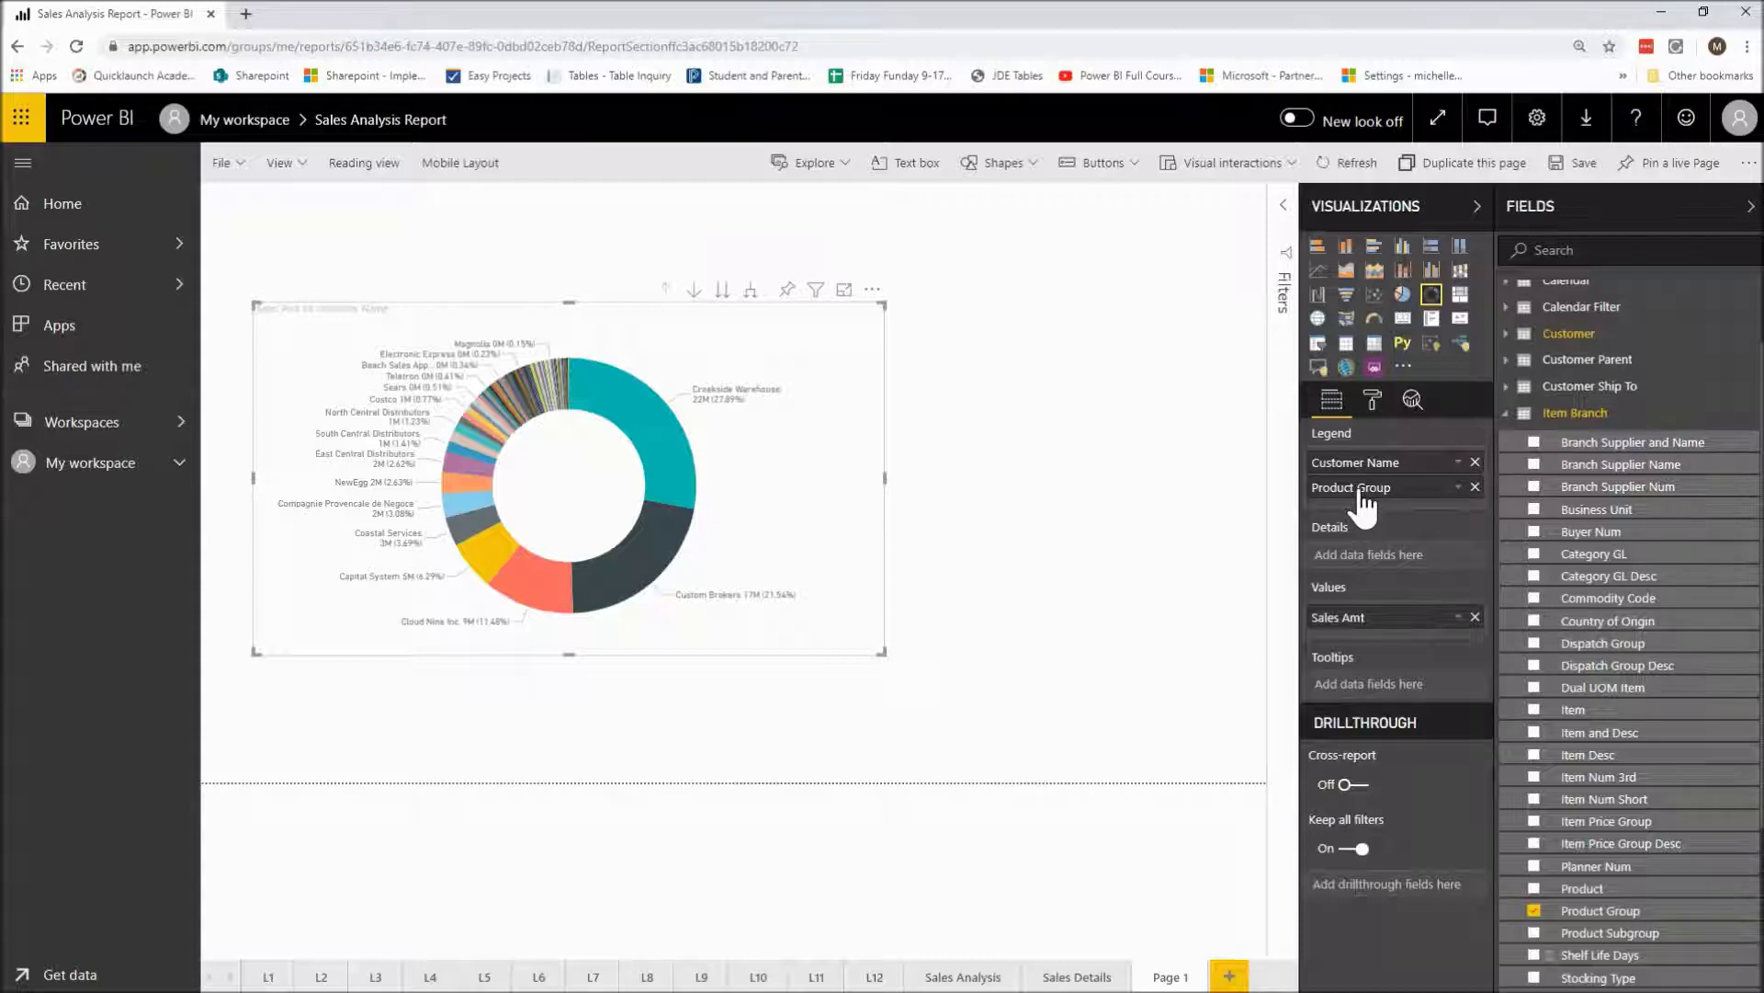
# - Reorder the donut chart's Legend fields so that Product Group comes above Customer Name
pyautogui.moveTo(1360, 492); pyautogui.dragTo(1361, 465)
pyautogui.moveTo(1371, 466); pyautogui.dragTo(1373, 504)
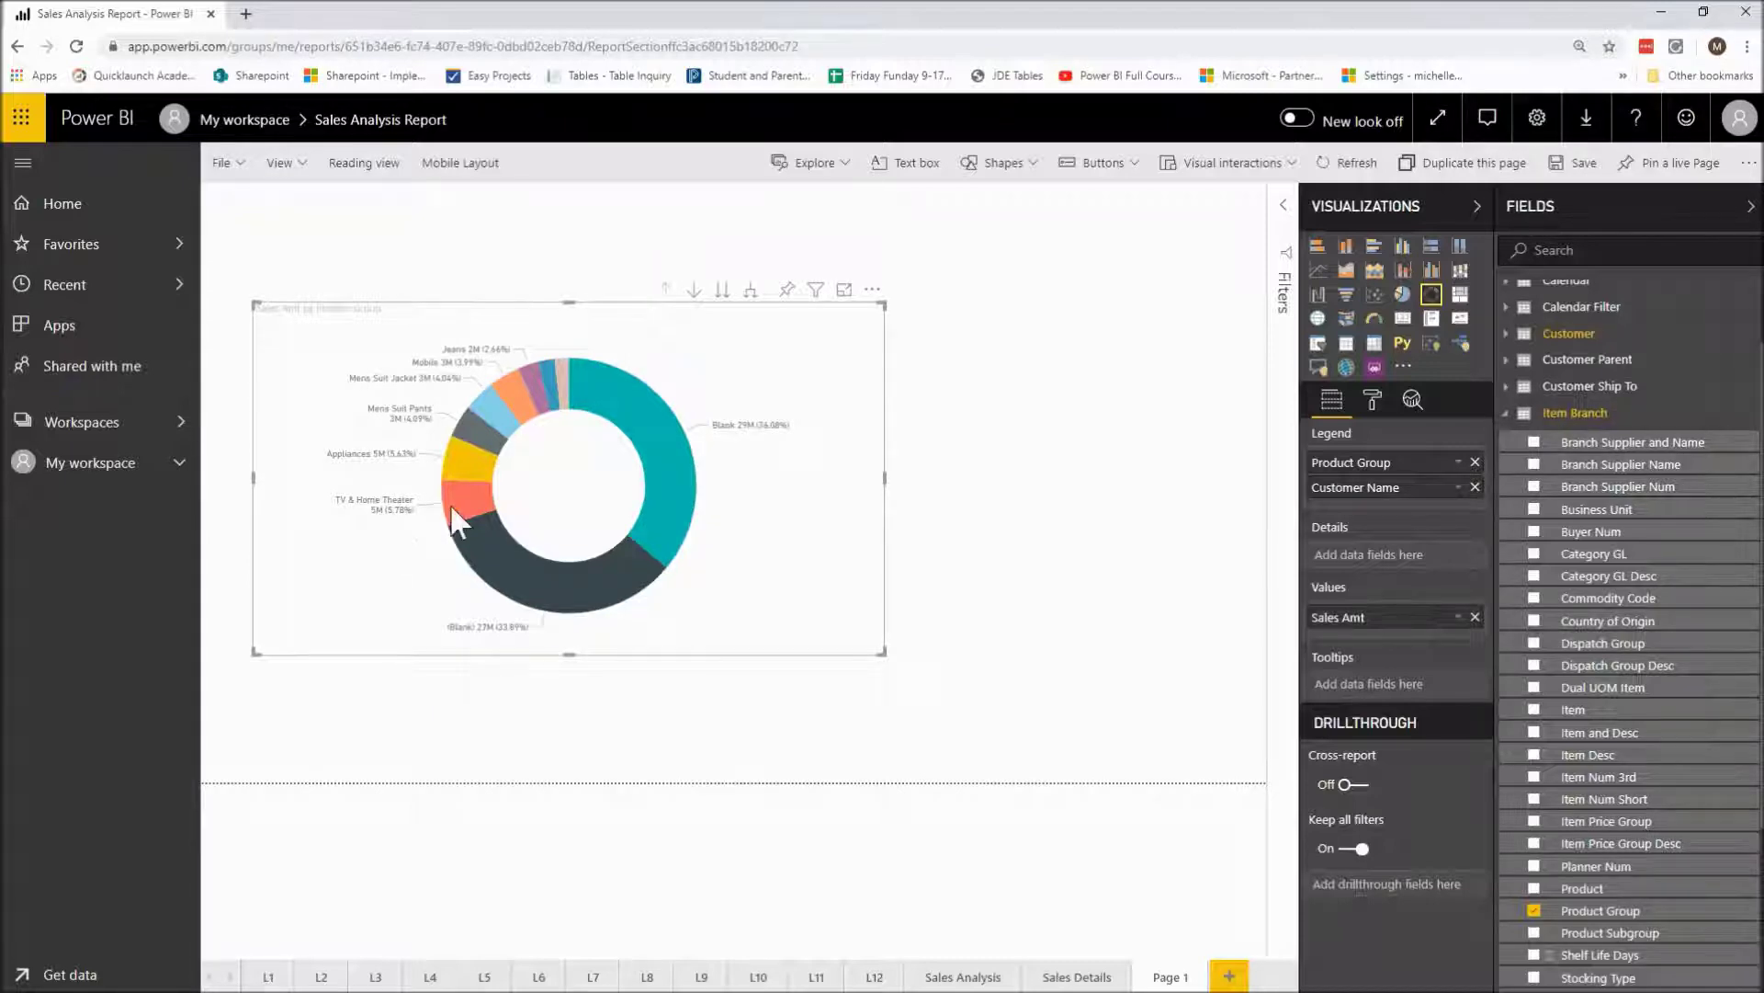
pyautogui.moveTo(459, 503)
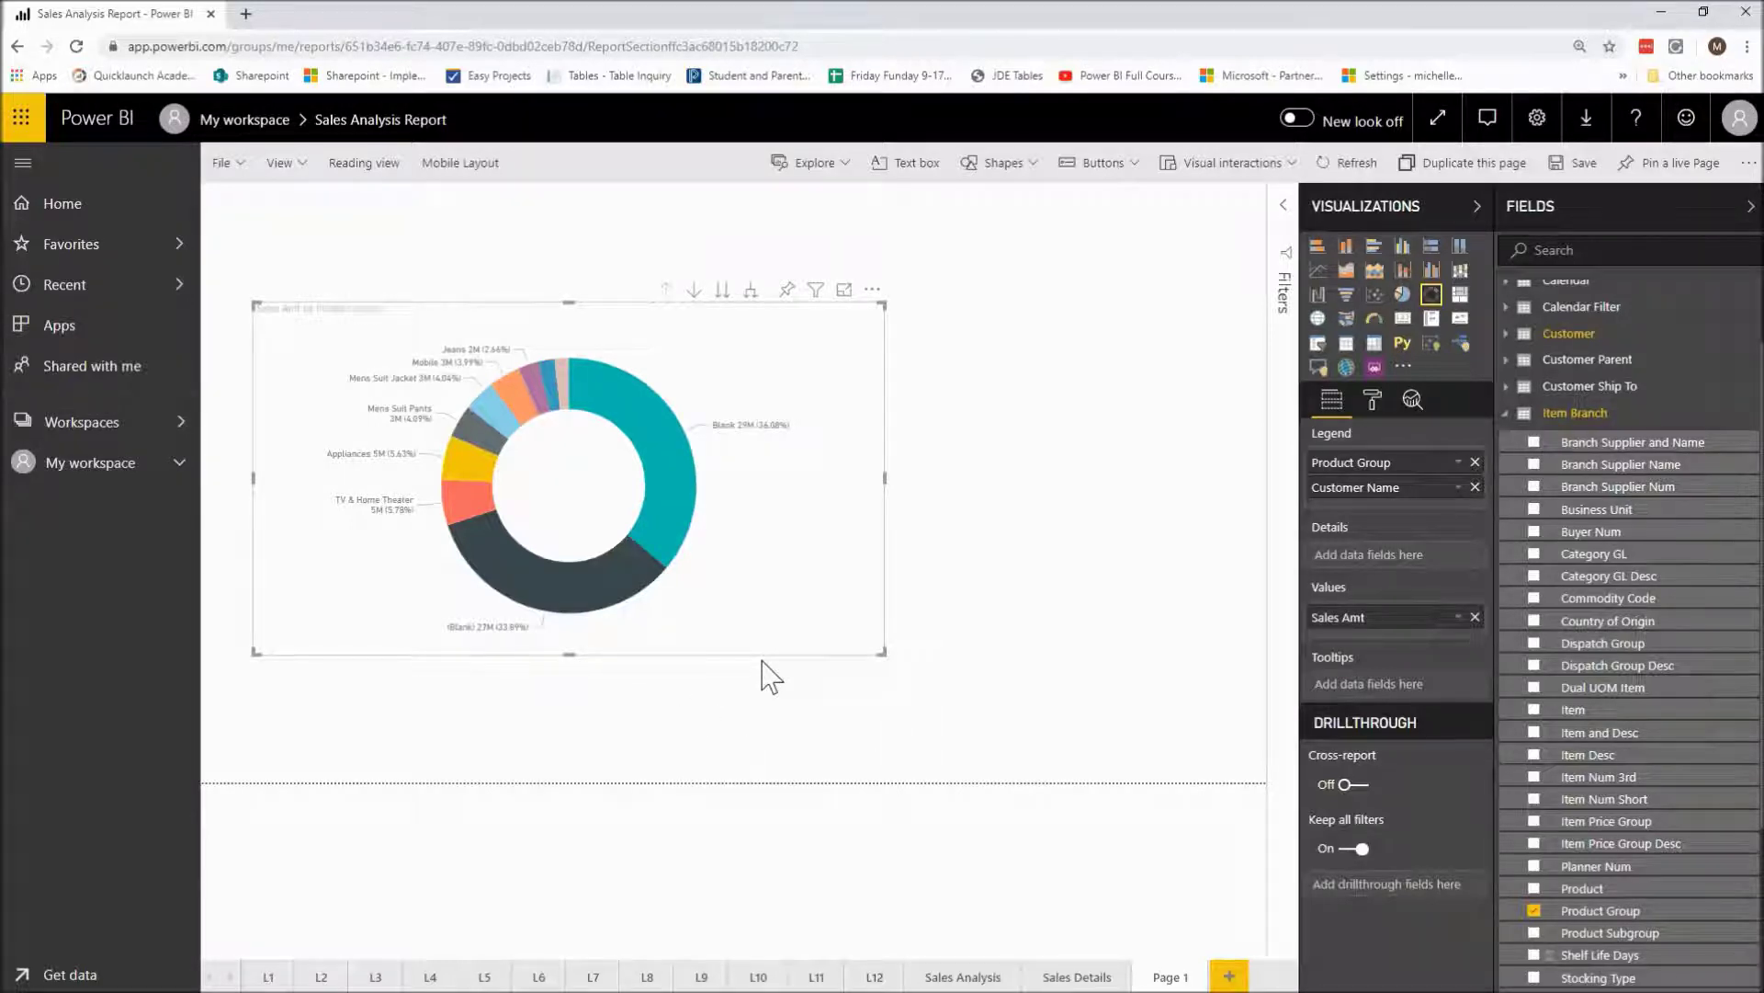
# - Turn on drill mode and drill into the TV & Home Theater slice's customers, returning to the product group level
pyautogui.click(694, 292)
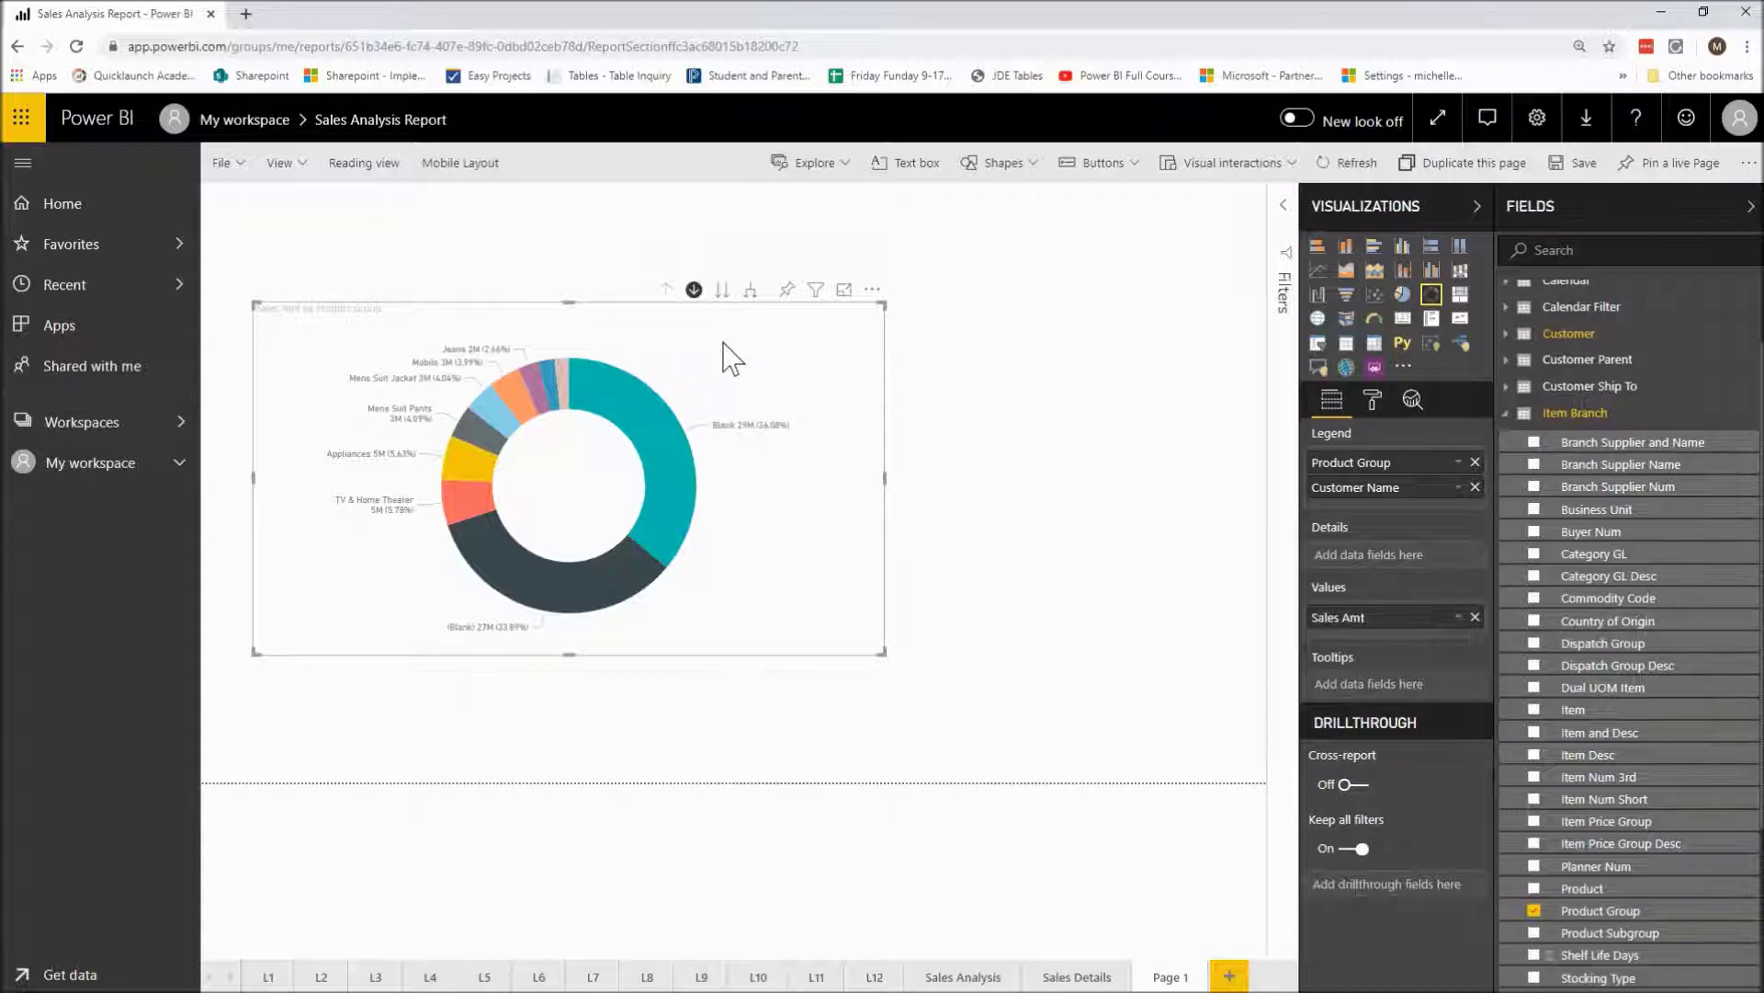
pyautogui.click(463, 506)
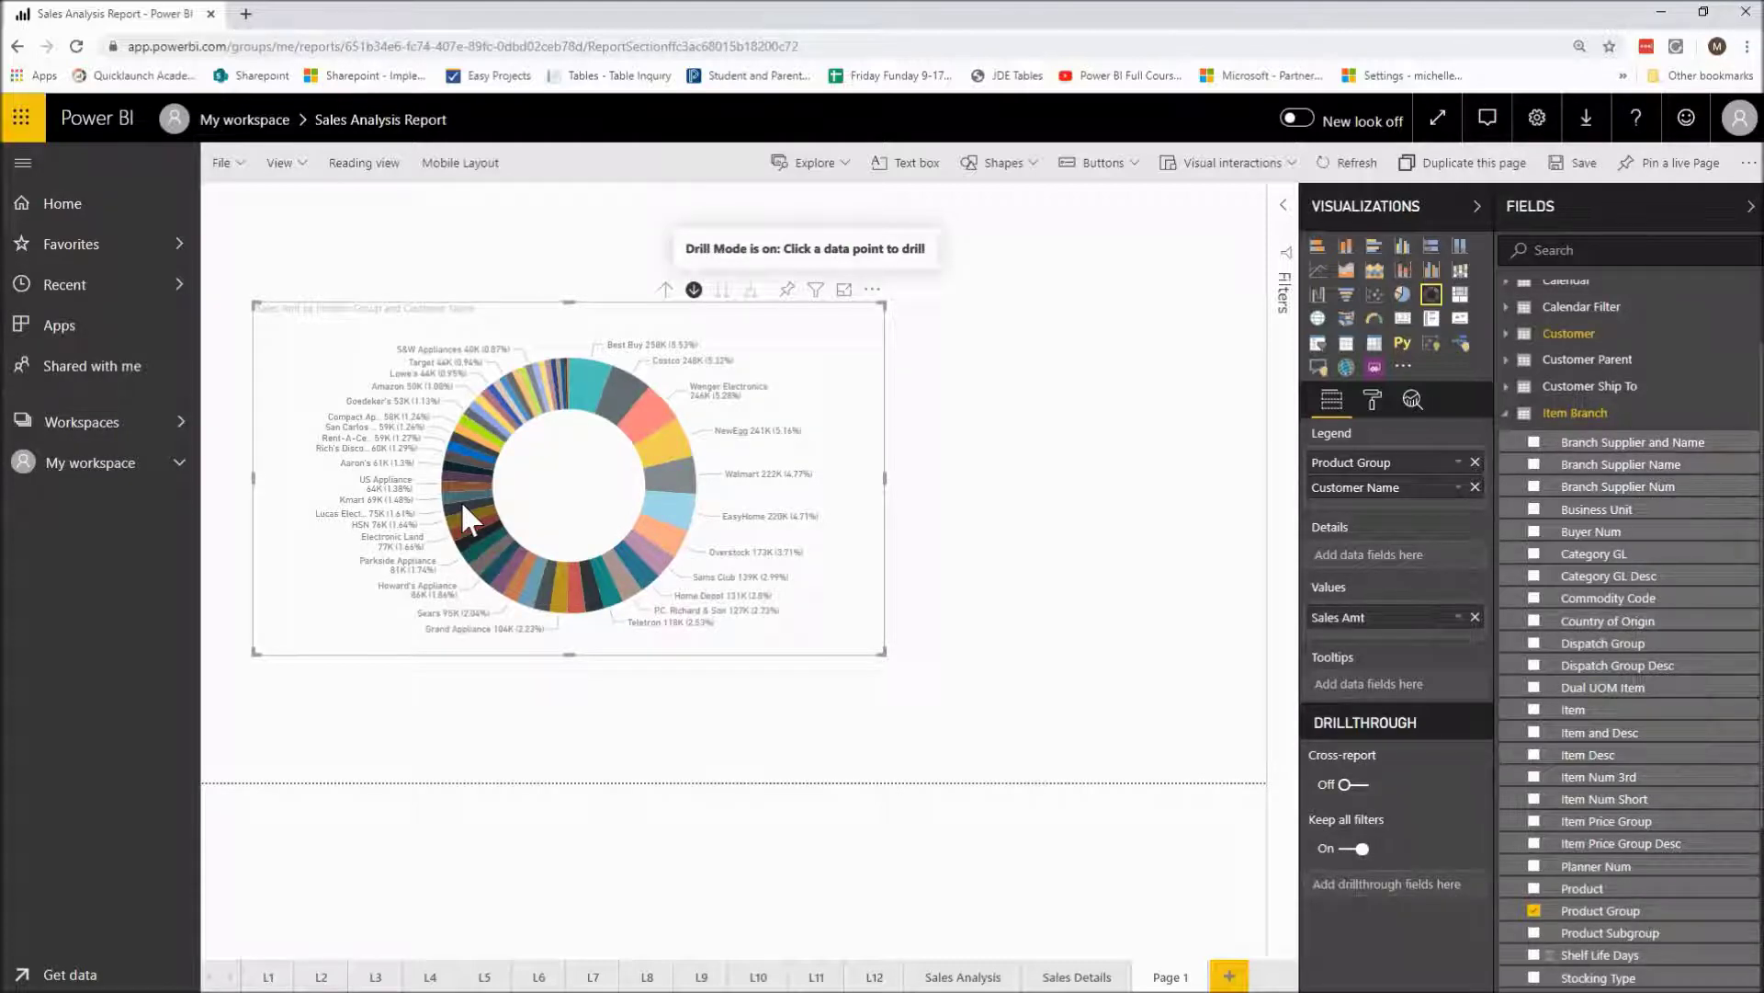
pyautogui.rightClick(460, 500)
pyautogui.click(550, 451)
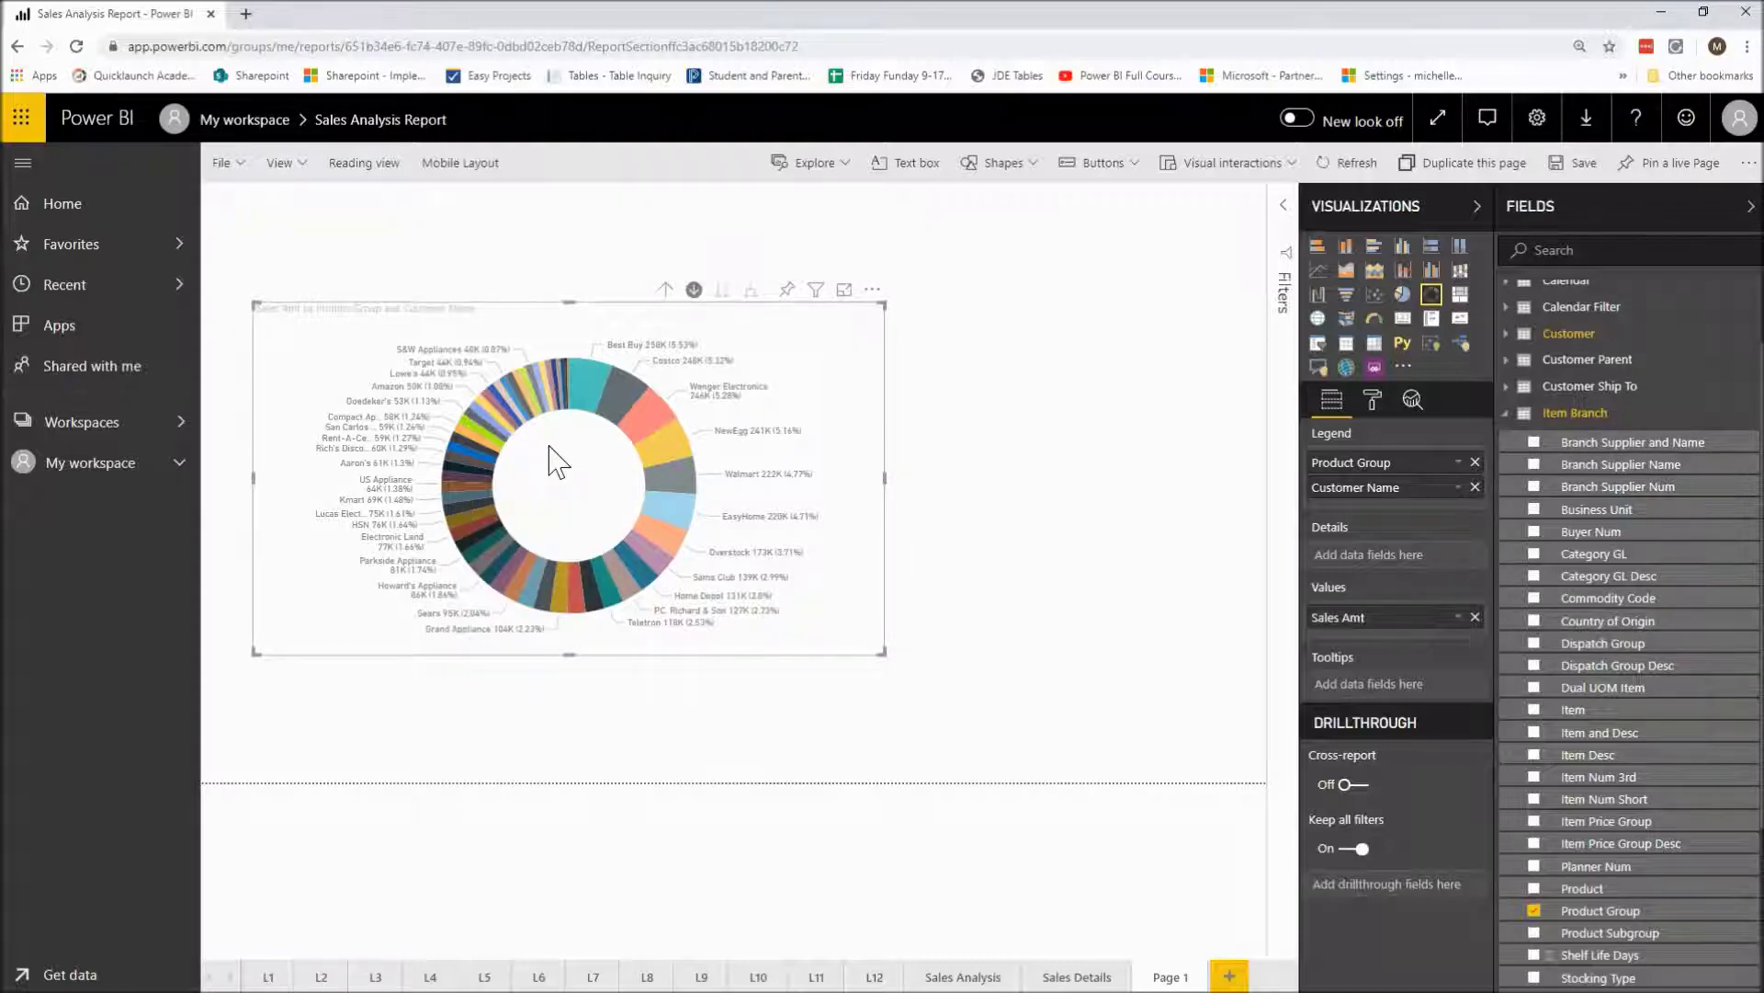
pyautogui.click(665, 290)
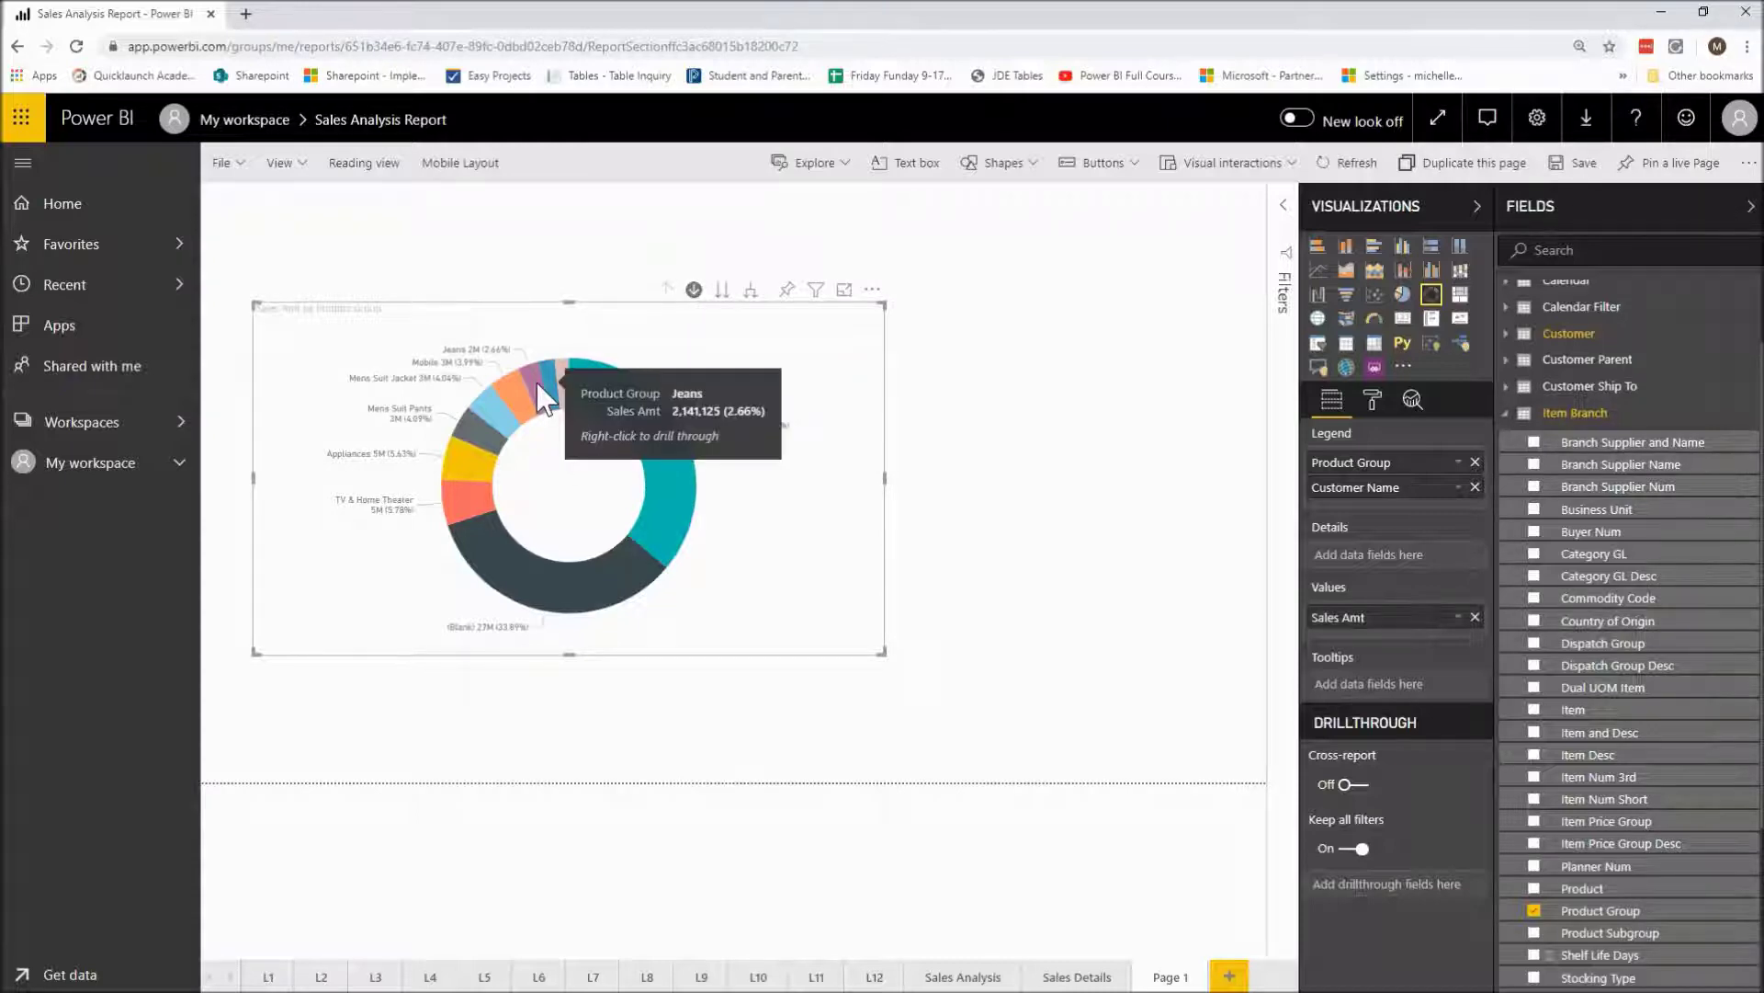
# - Drill into the Jeans slice's customers and return to the product group level
pyautogui.click(547, 400)
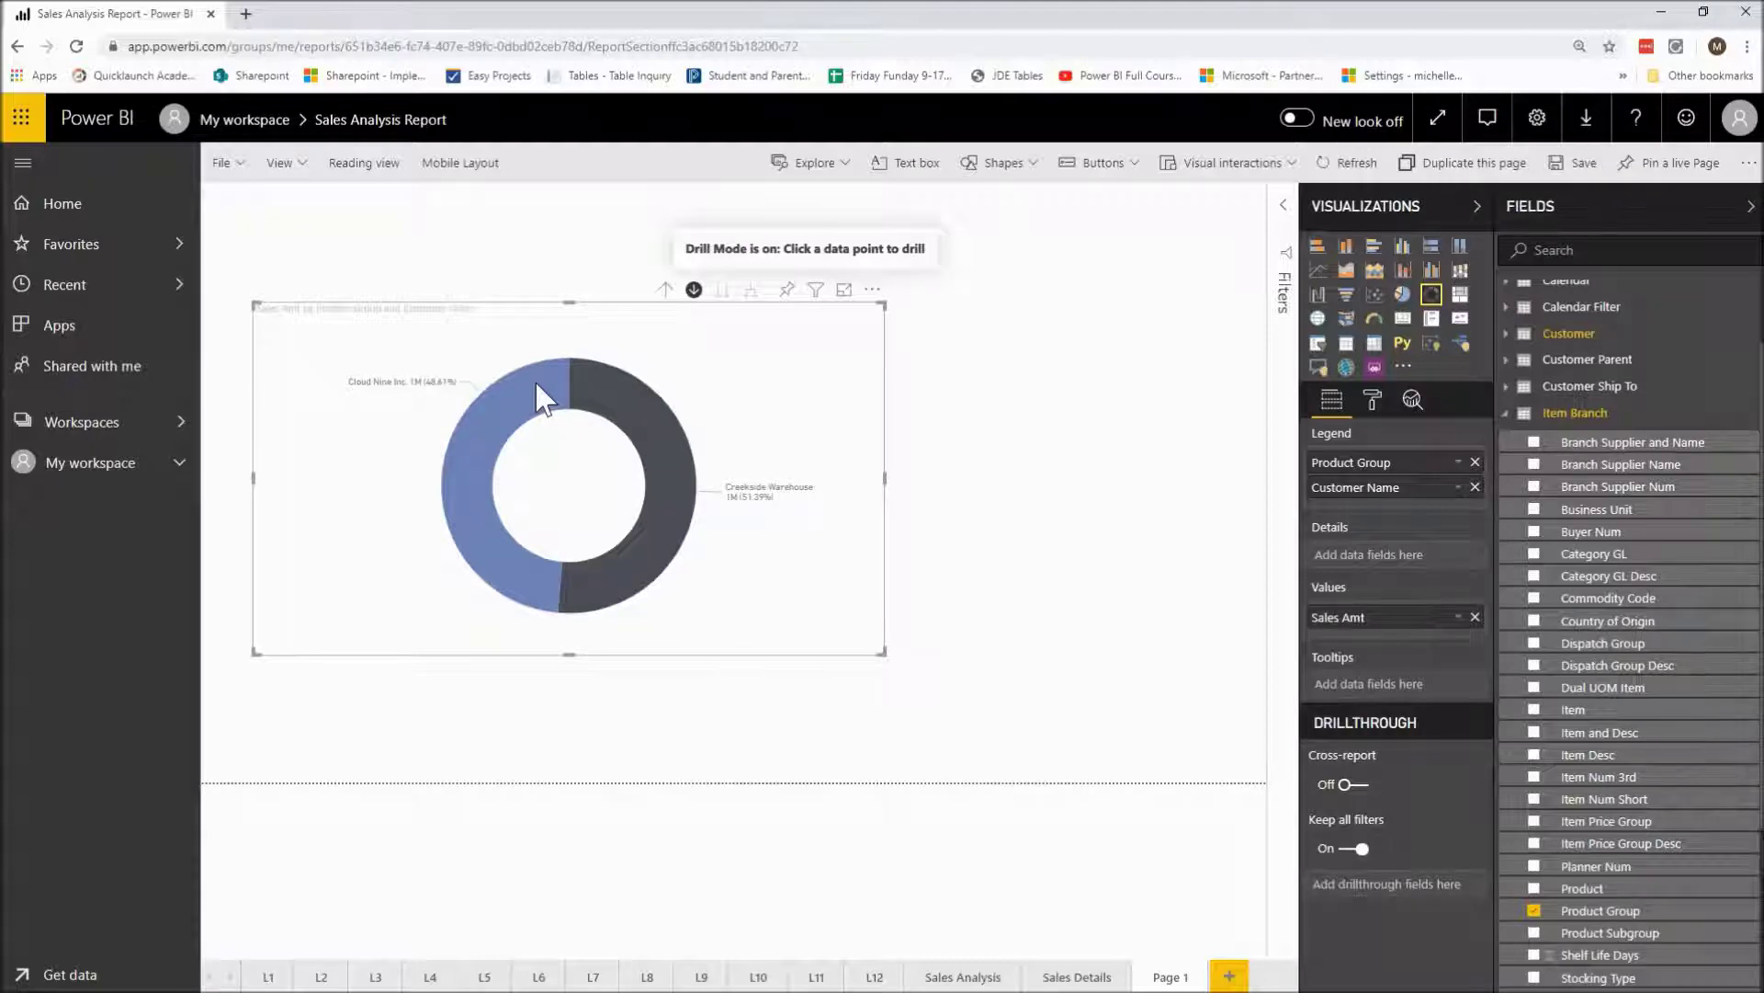
pyautogui.click(665, 290)
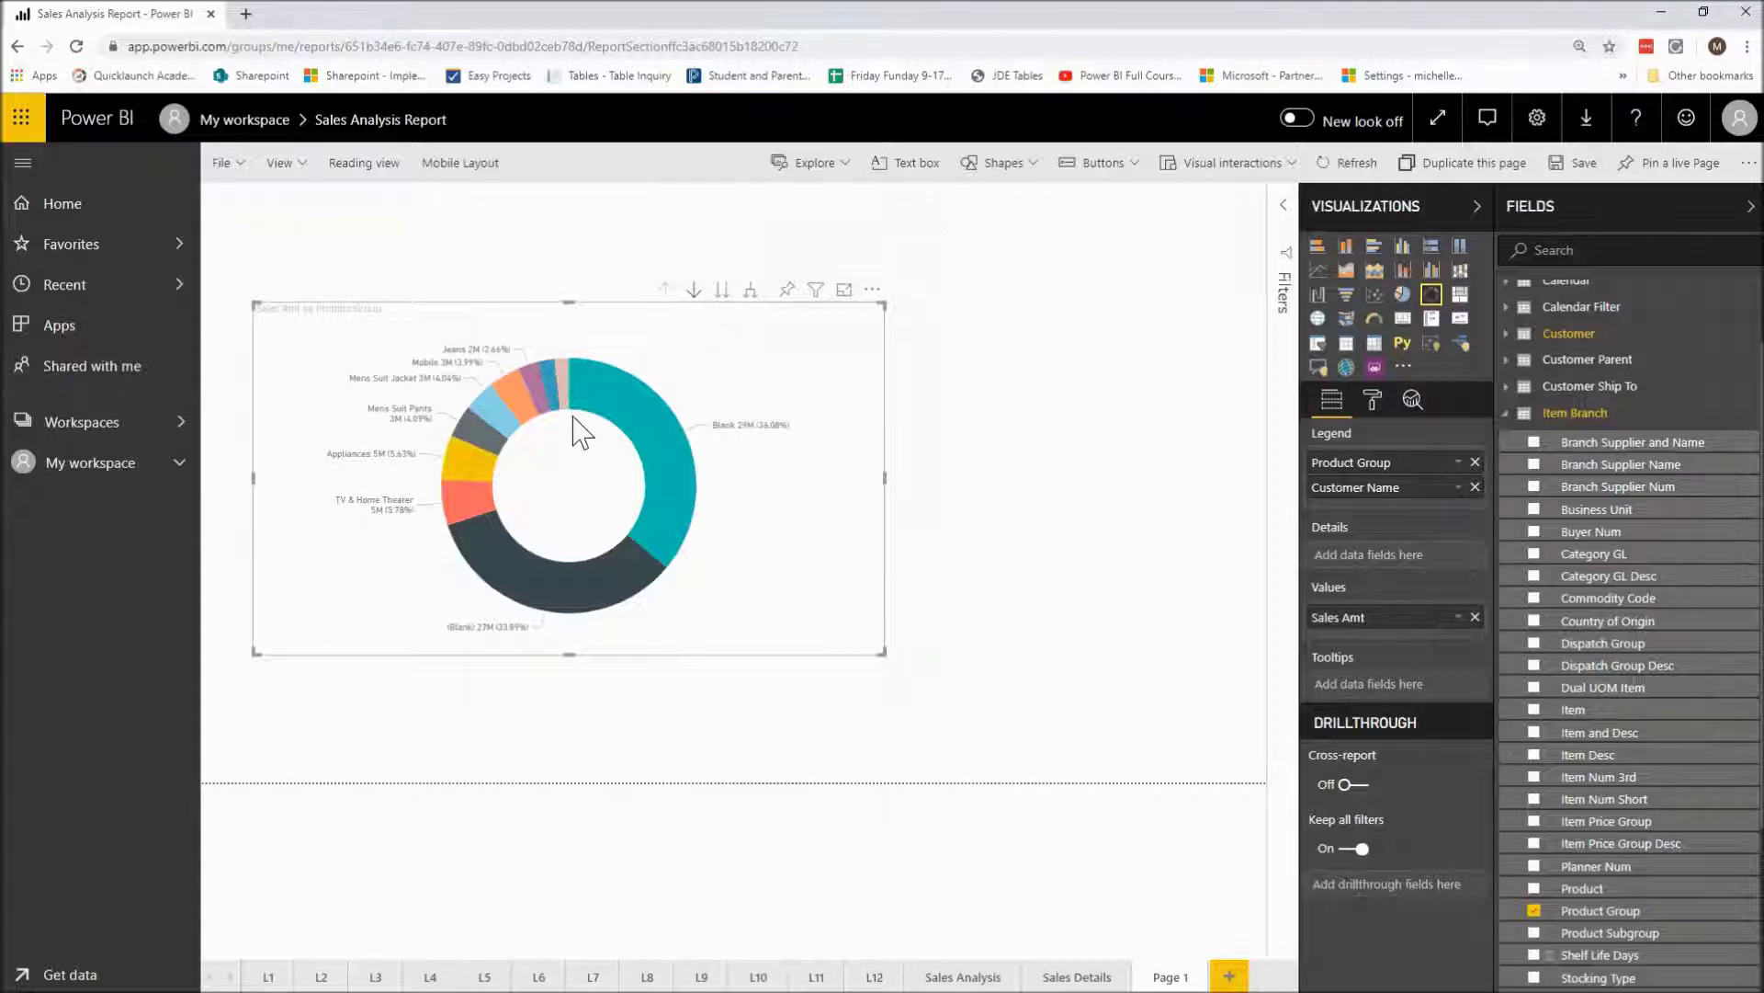
# - With drill mode off, highlight individual product group slices of the donut chart, clear the highlighting and inspect the Blank slice's context options
pyautogui.click(504, 588)
pyautogui.click(469, 471)
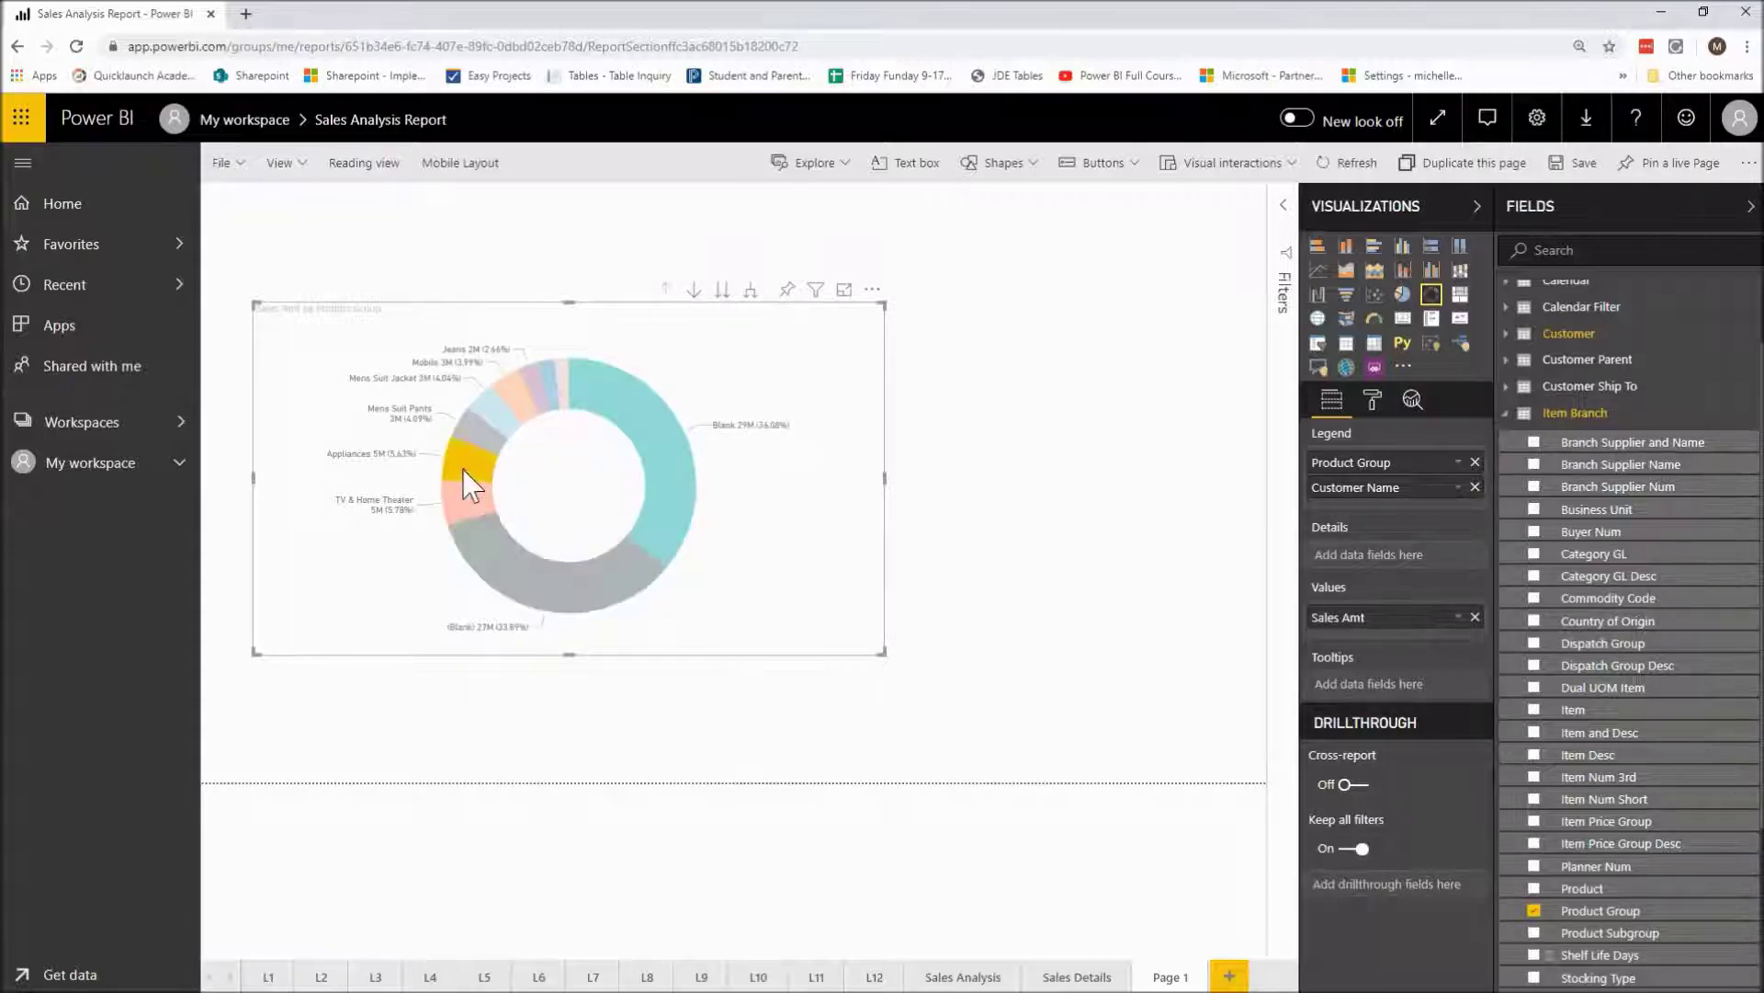
pyautogui.click(496, 410)
pyautogui.click(518, 391)
pyautogui.click(540, 388)
pyautogui.click(551, 393)
pyautogui.click(559, 469)
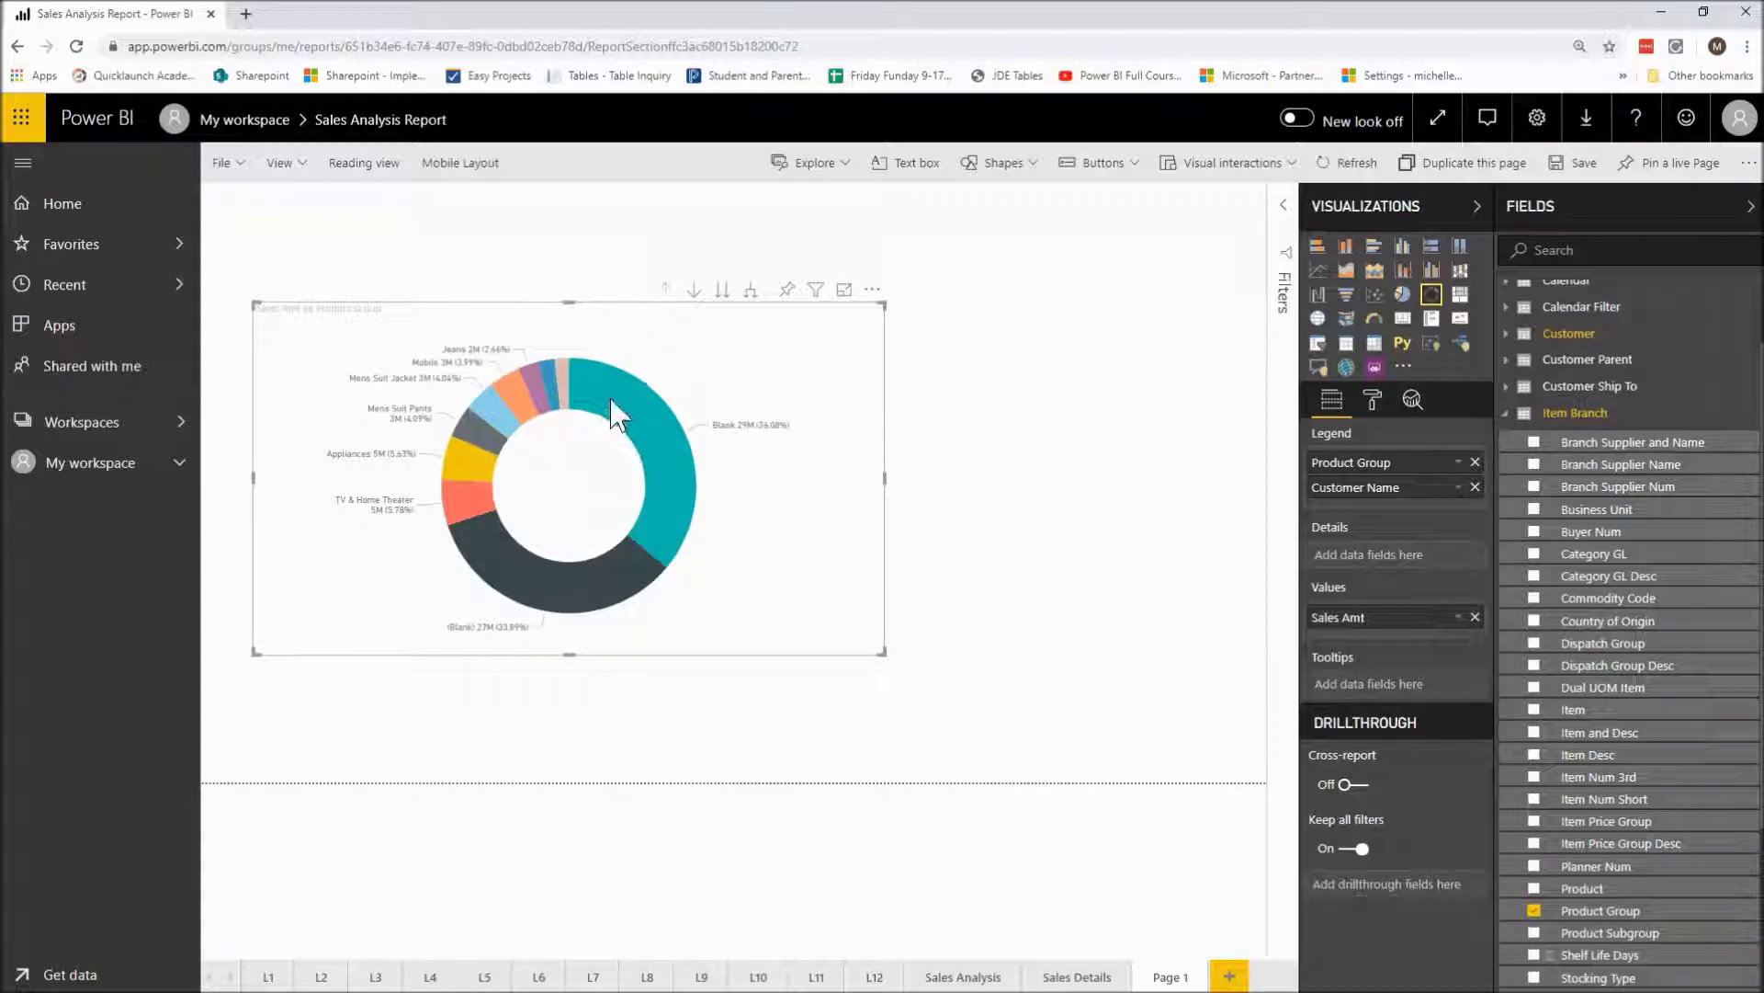
pyautogui.rightClick(612, 402)
pyautogui.click(556, 456)
# - Add Gross Profit and Gross Profit % from the Sales table's _Gross Profit folder to the donut chart's Tooltips
pyautogui.moveTo(651, 432)
pyautogui.moveTo(642, 421)
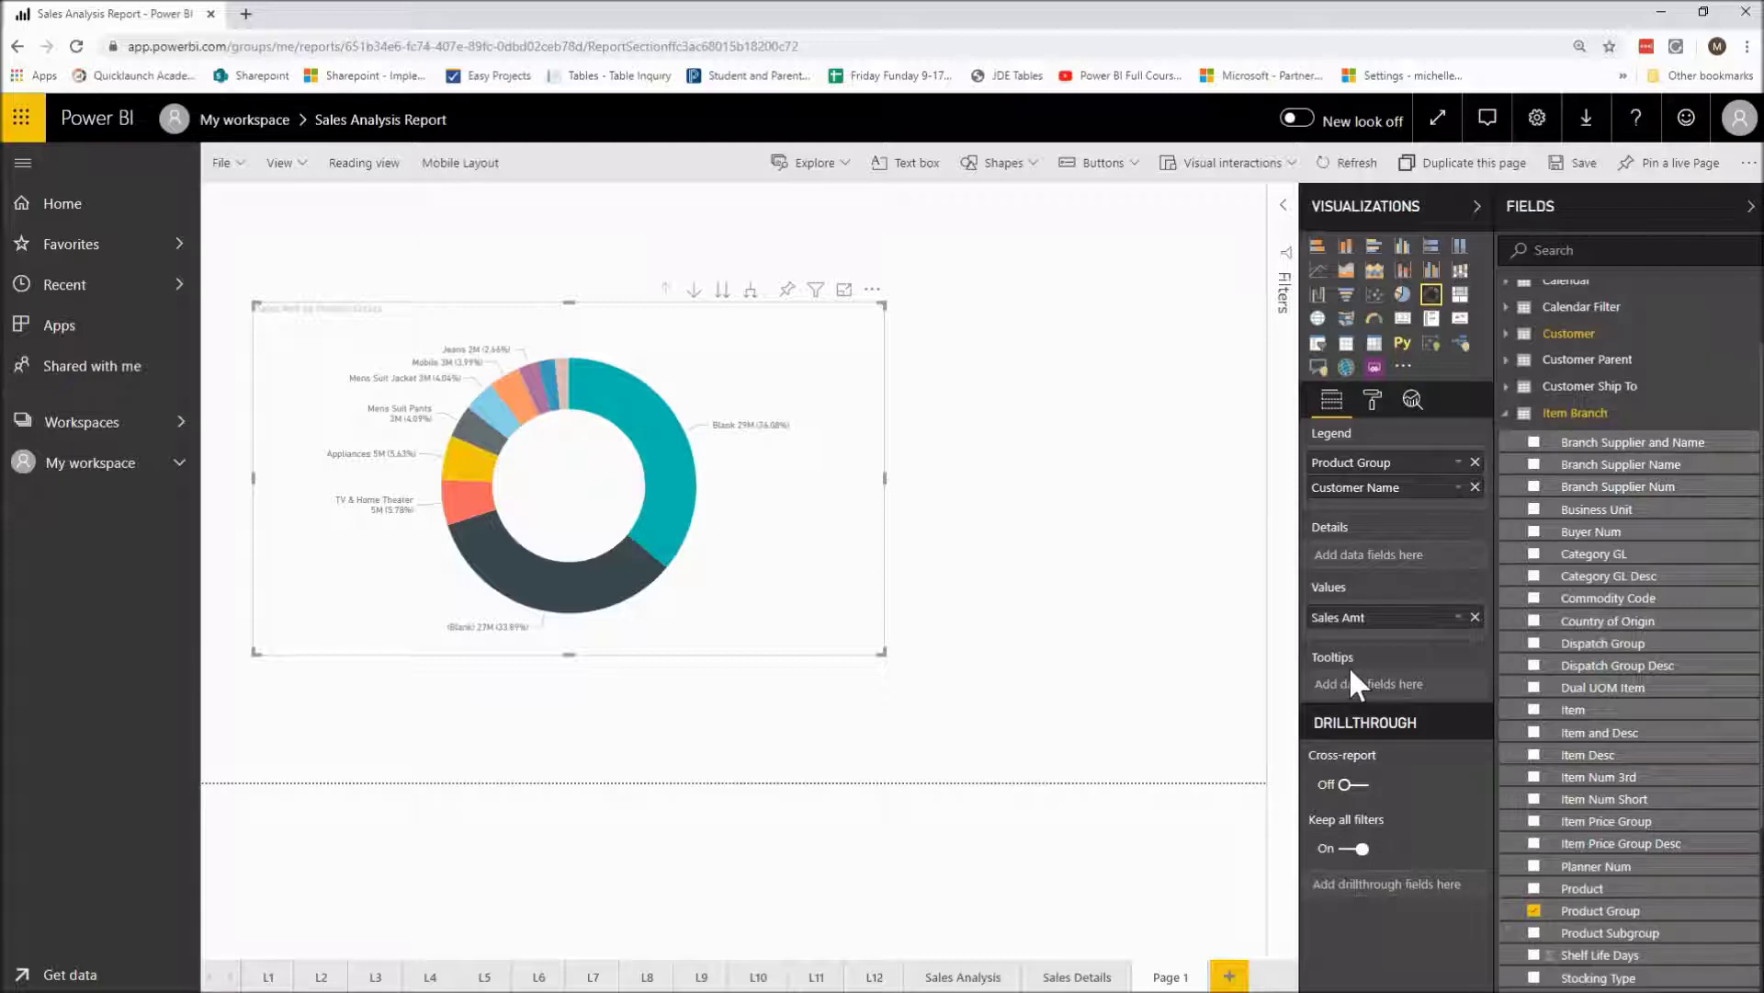
pyautogui.click(1511, 418)
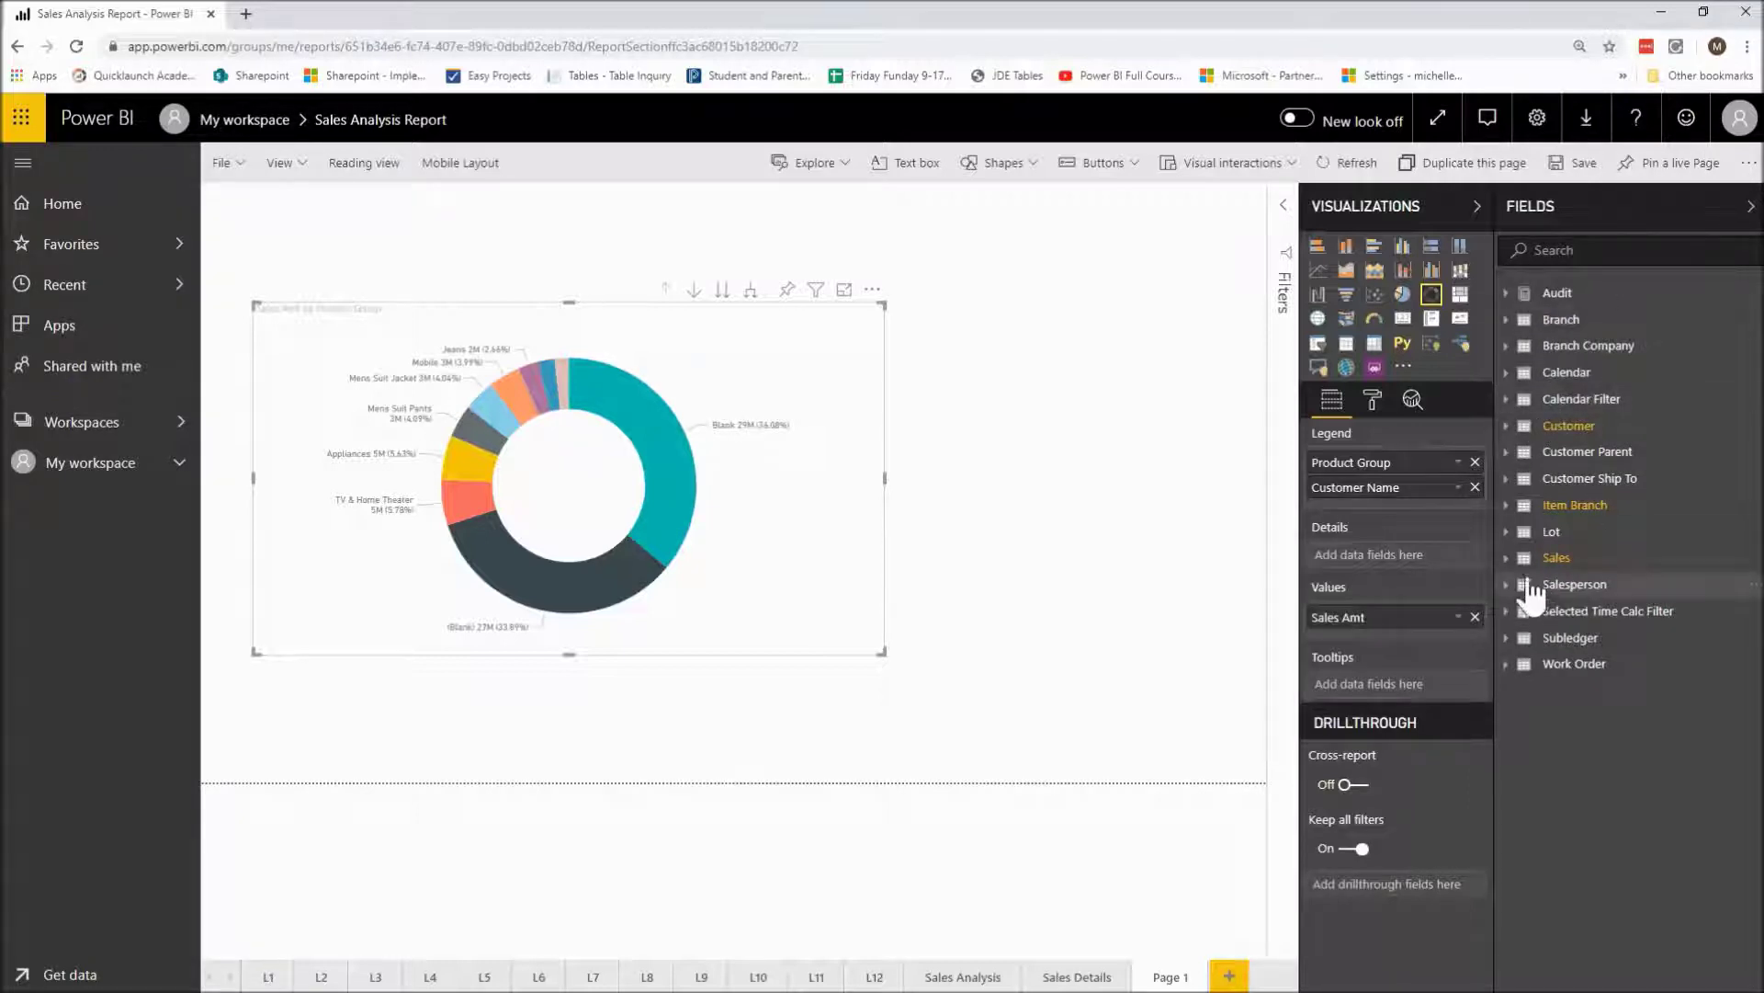
pyautogui.click(1505, 558)
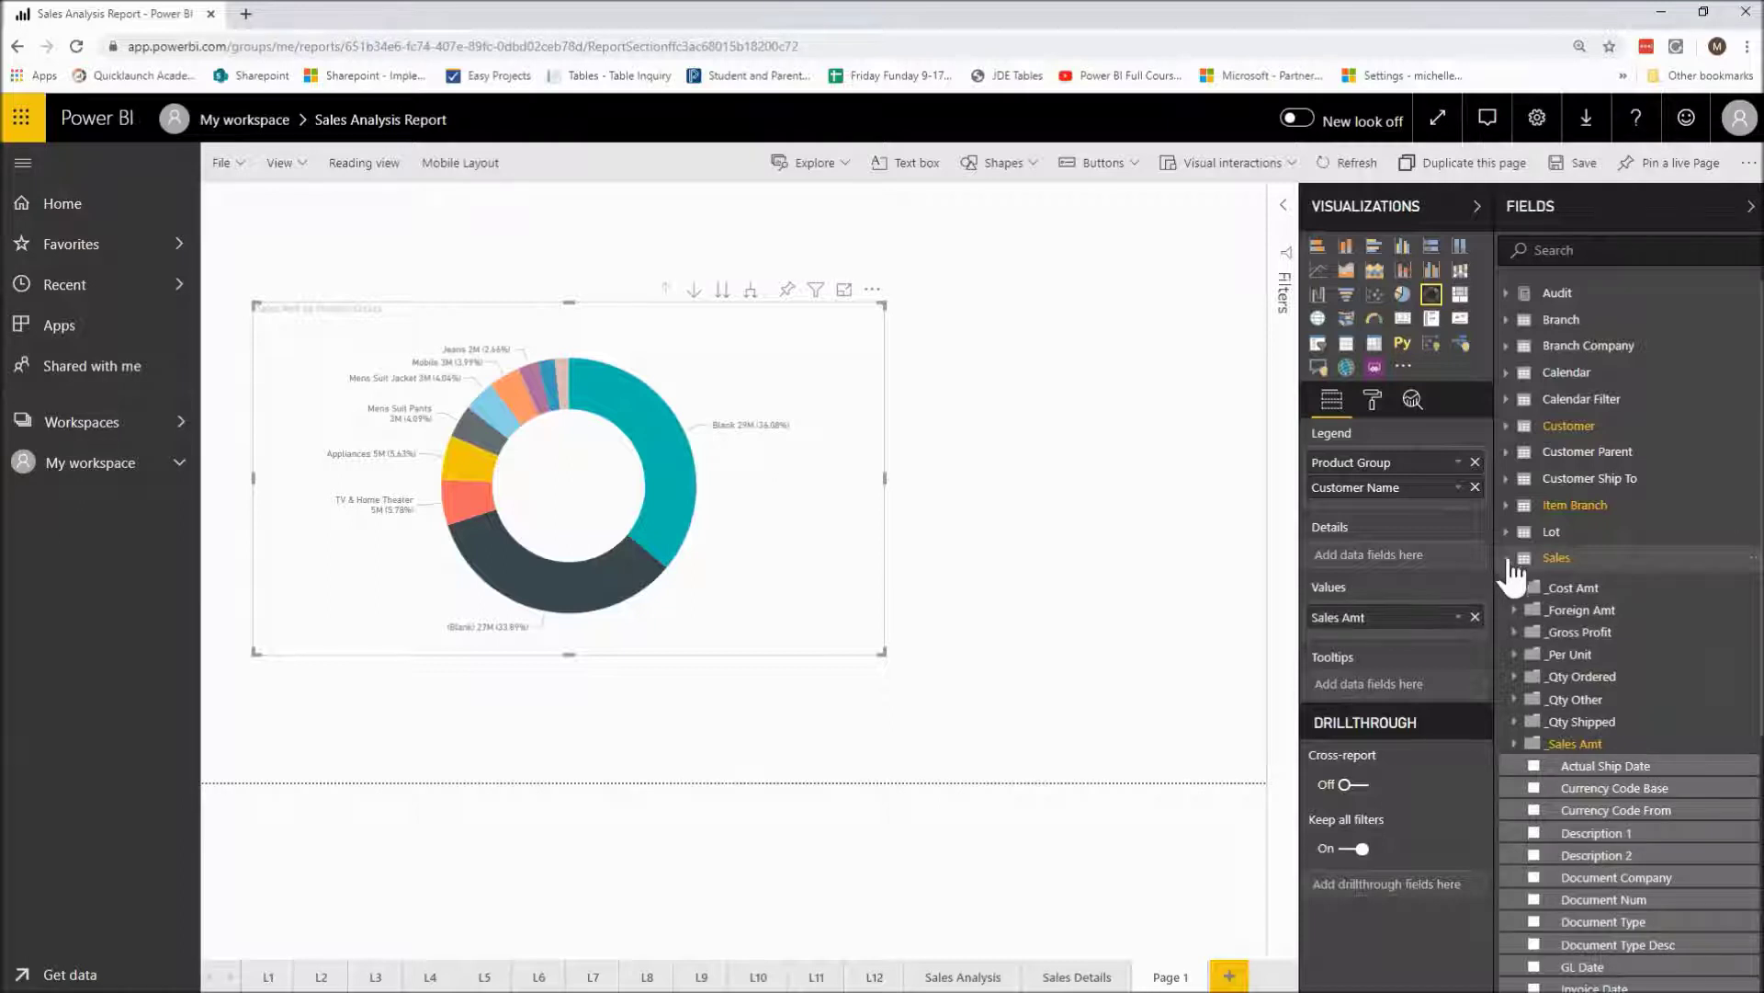
pyautogui.click(1517, 634)
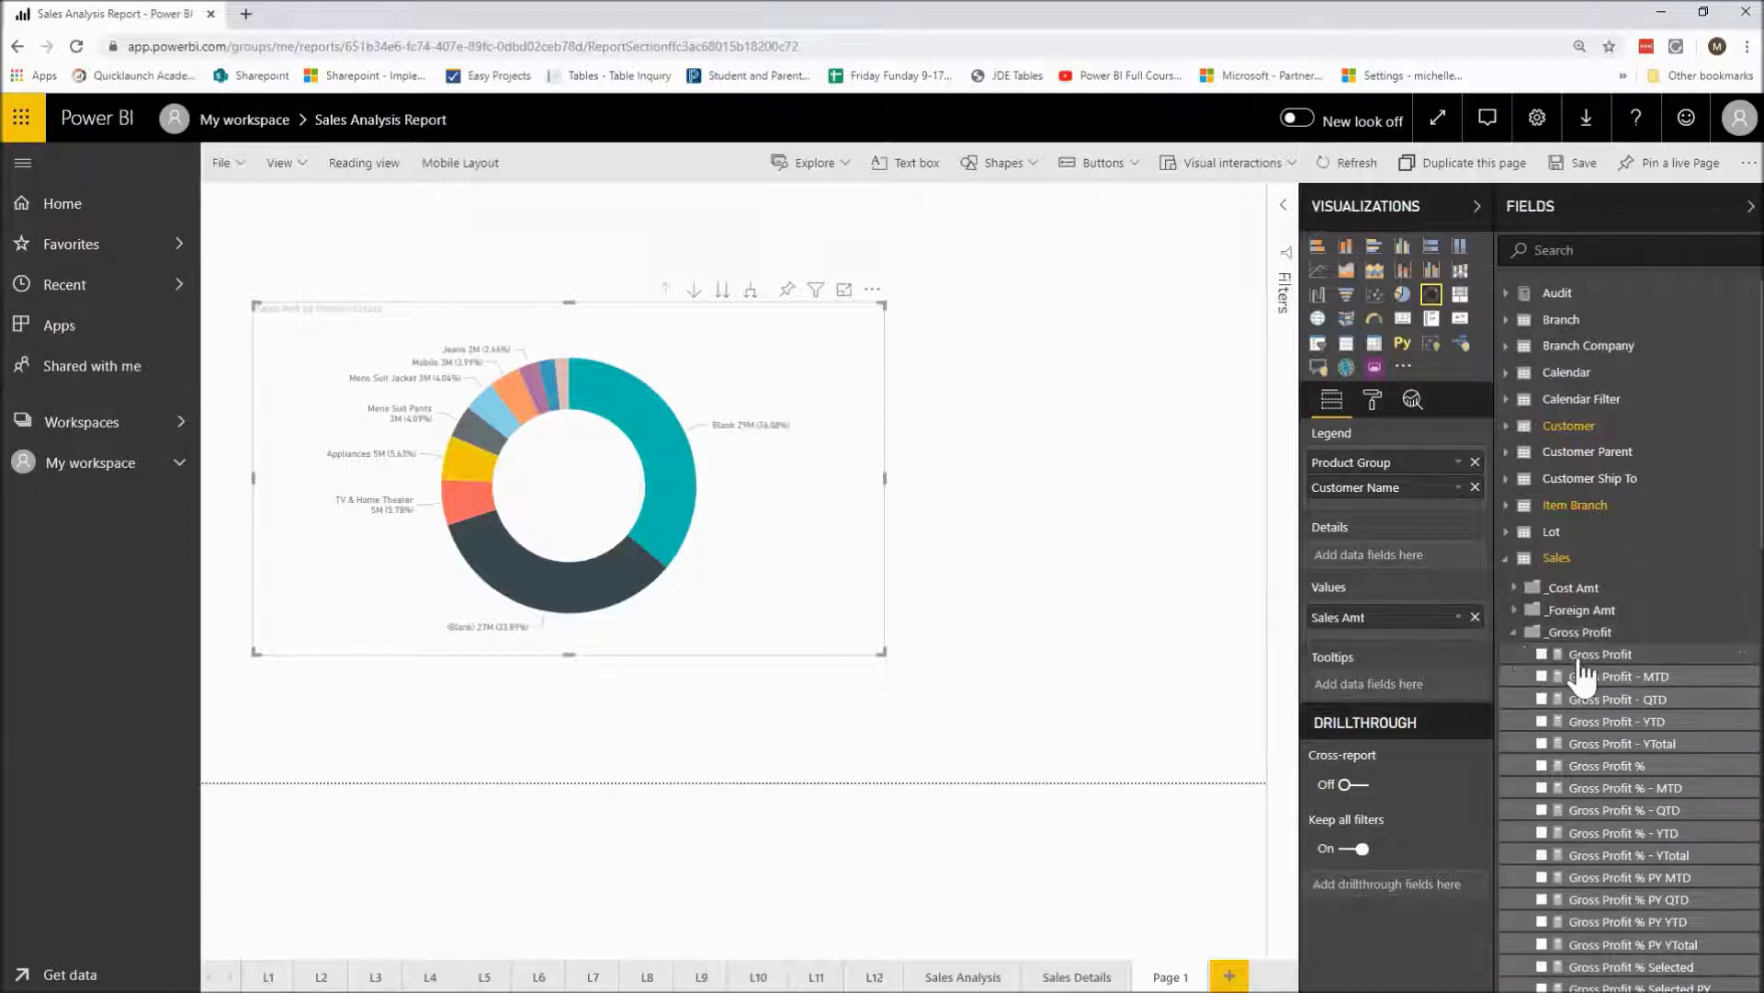
pyautogui.moveTo(1555, 663); pyautogui.dragTo(1396, 698)
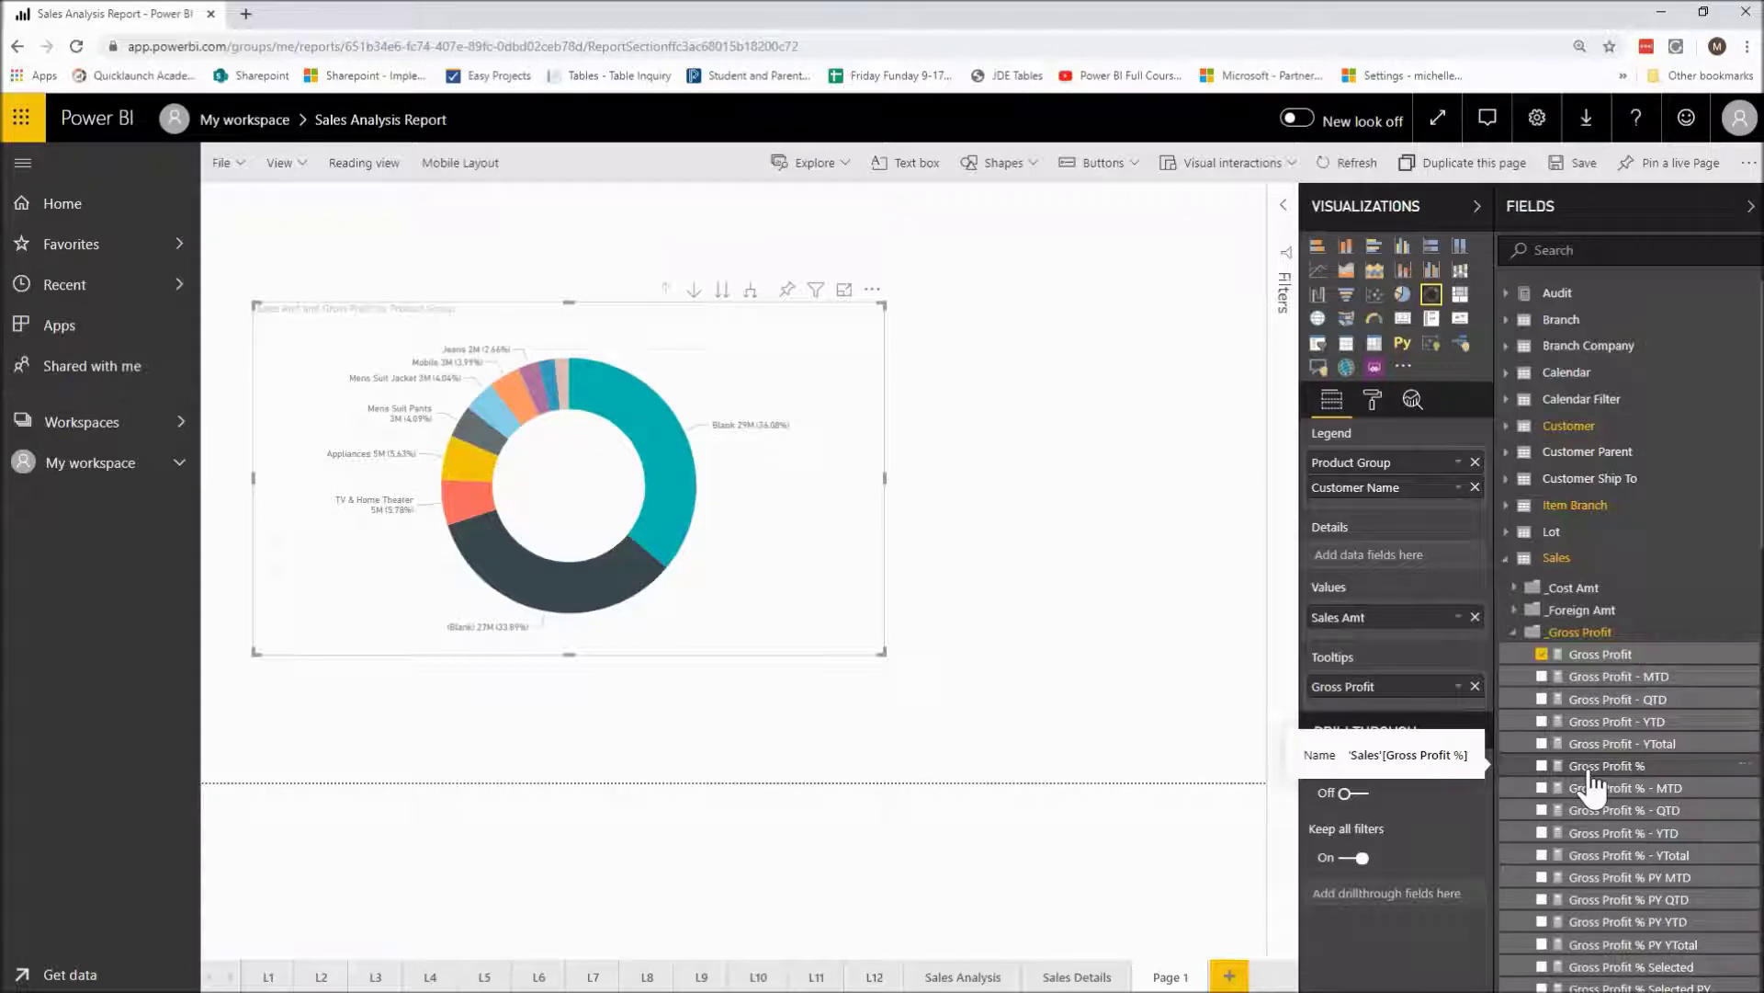
pyautogui.moveTo(1593, 781); pyautogui.dragTo(1360, 698)
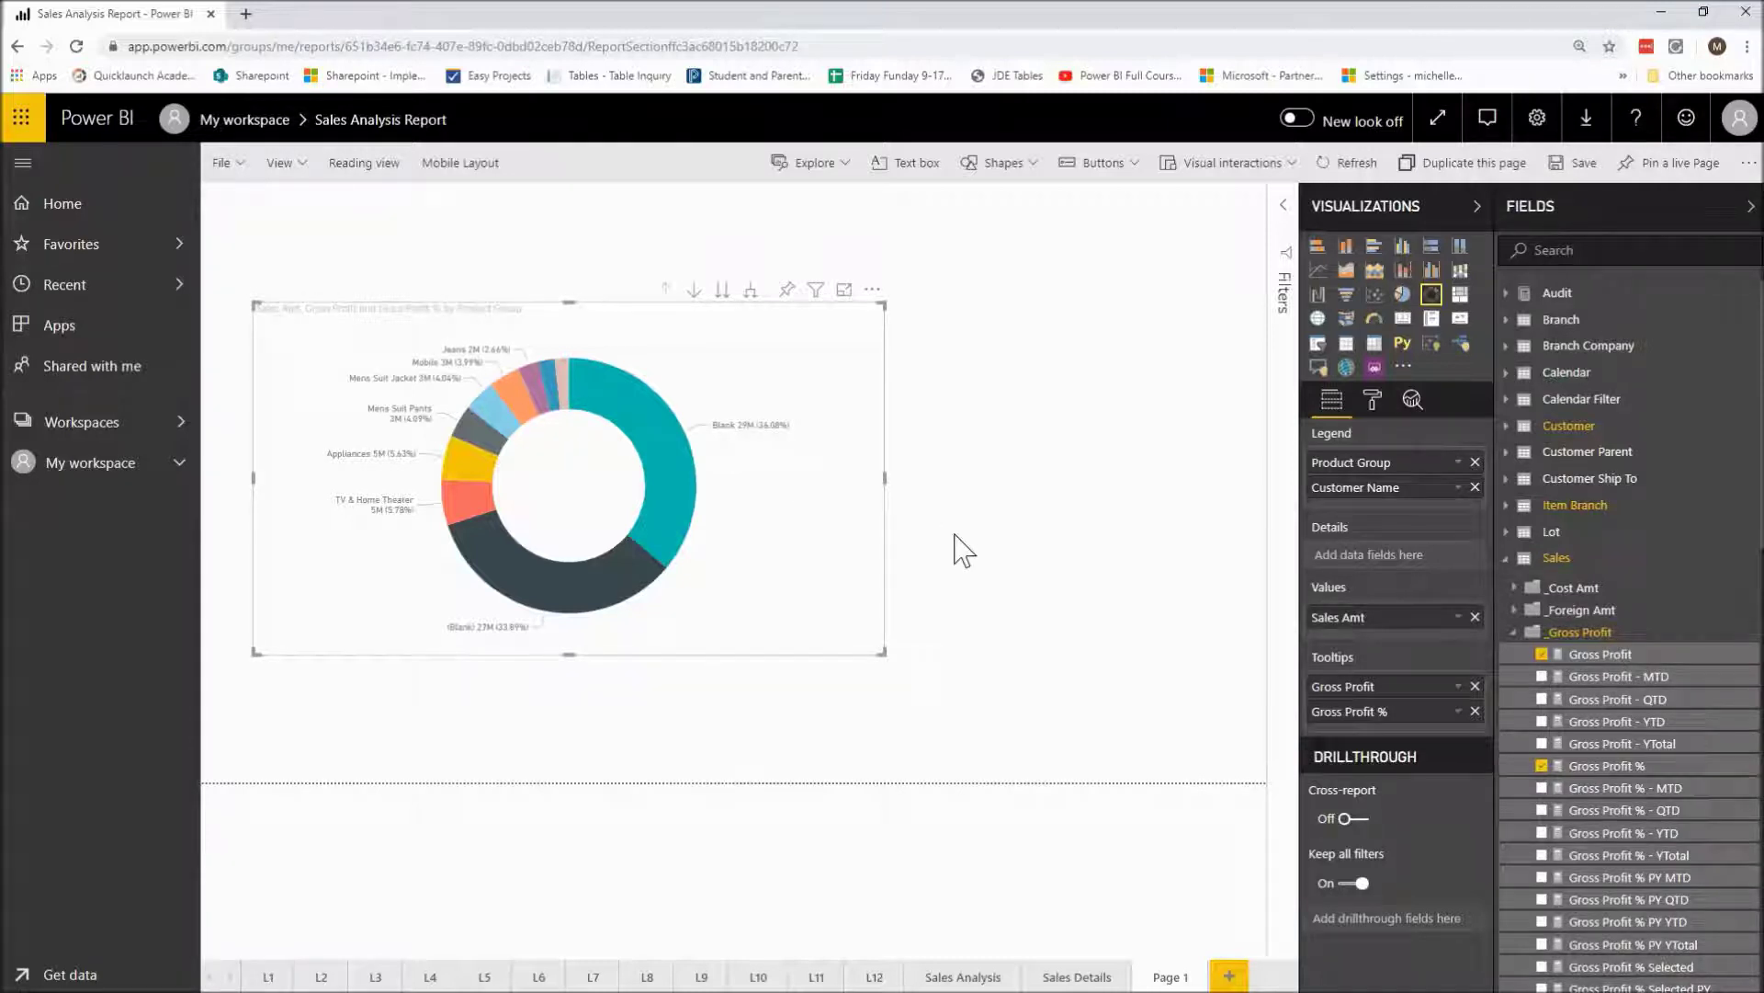
# - Show the data behind the donut chart, examine the figures per product group and return to the report
pyautogui.moveTo(655, 427)
pyautogui.moveTo(680, 487)
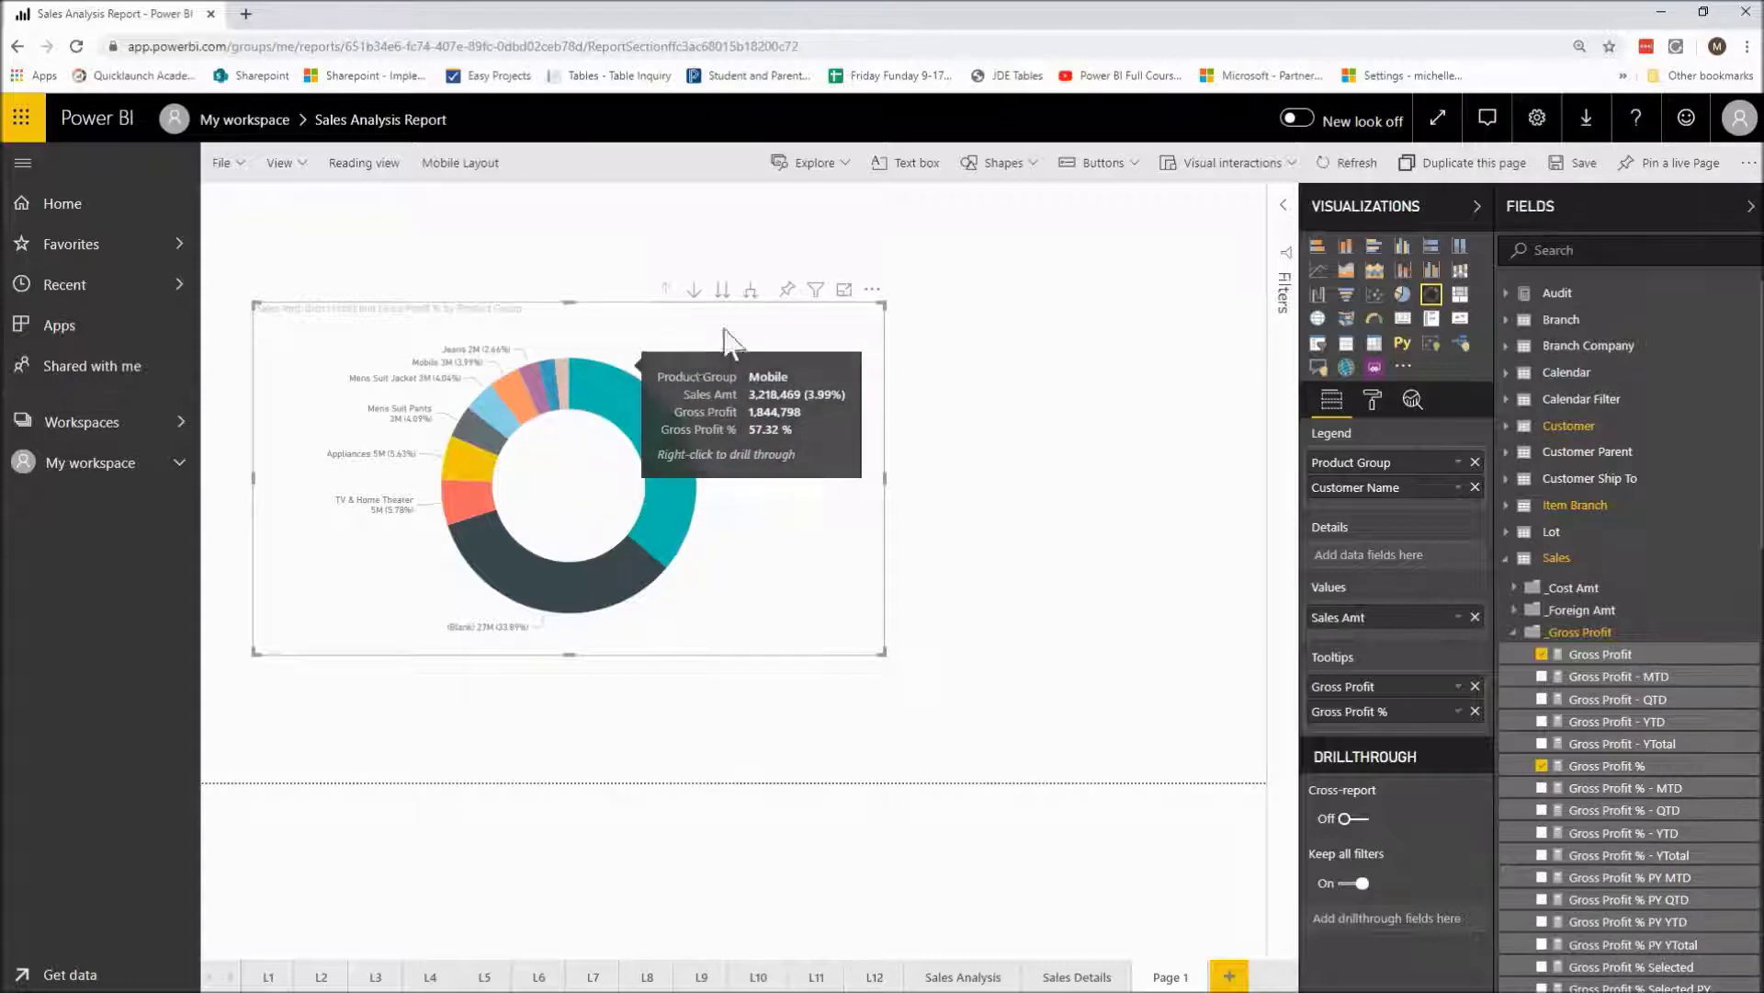
pyautogui.click(872, 292)
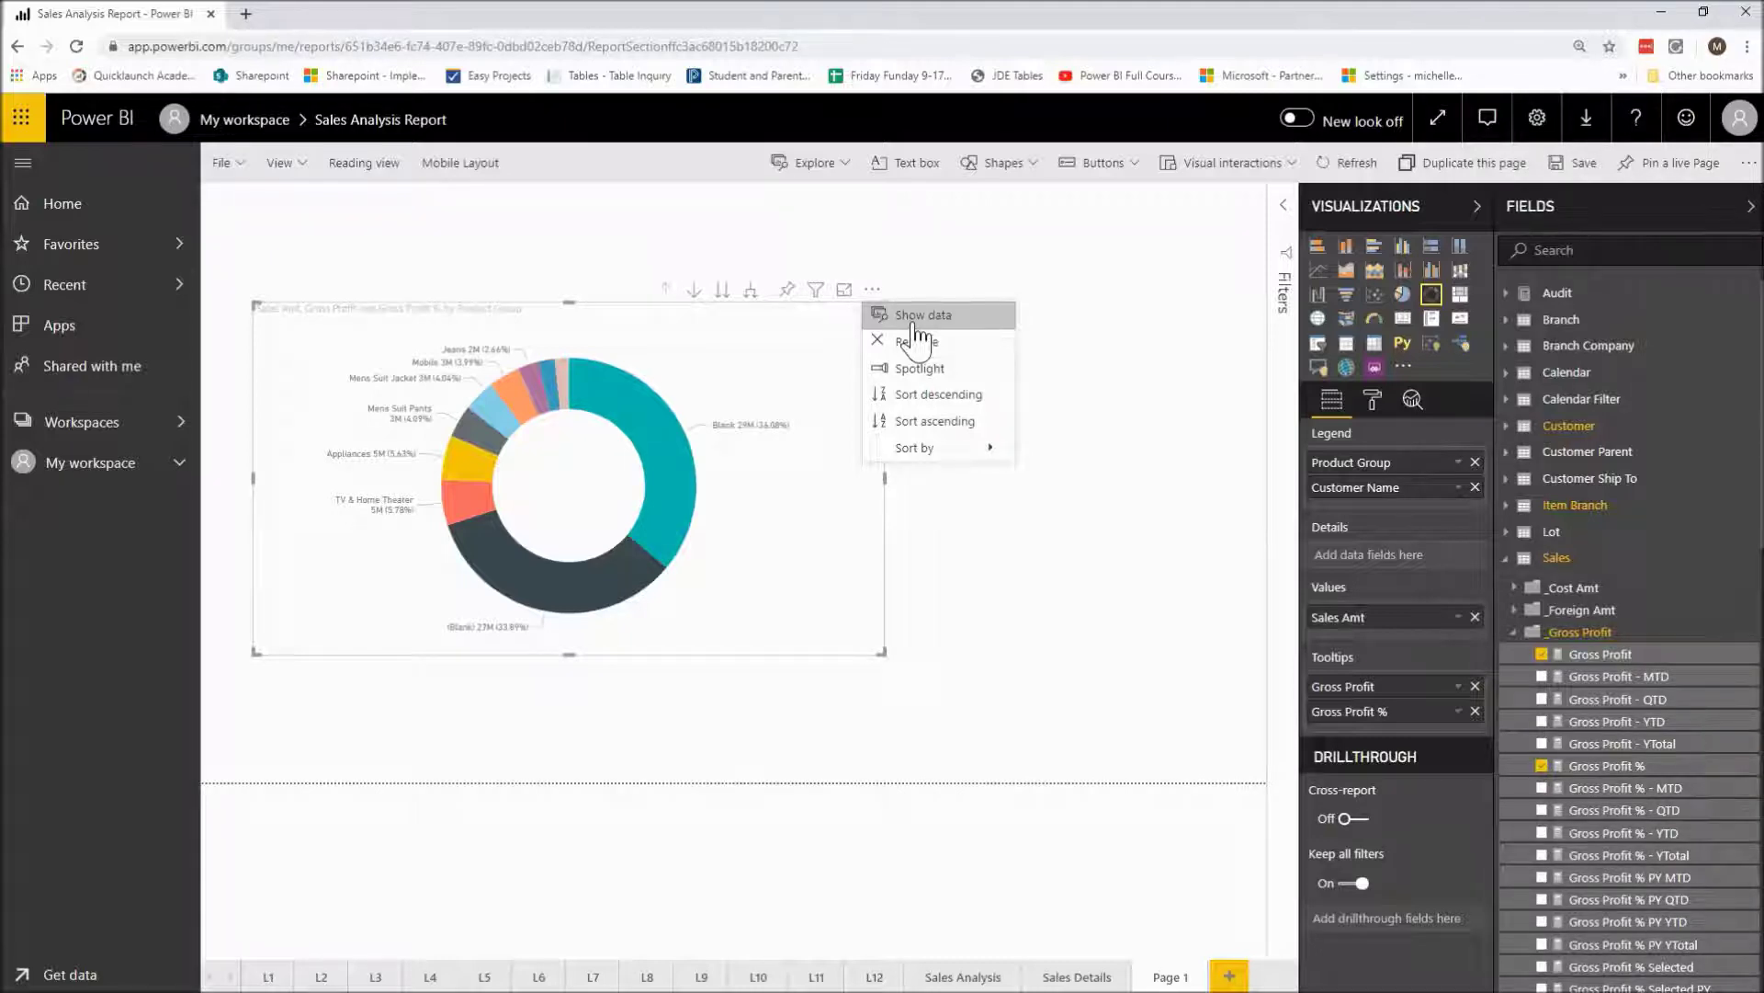
pyautogui.click(913, 324)
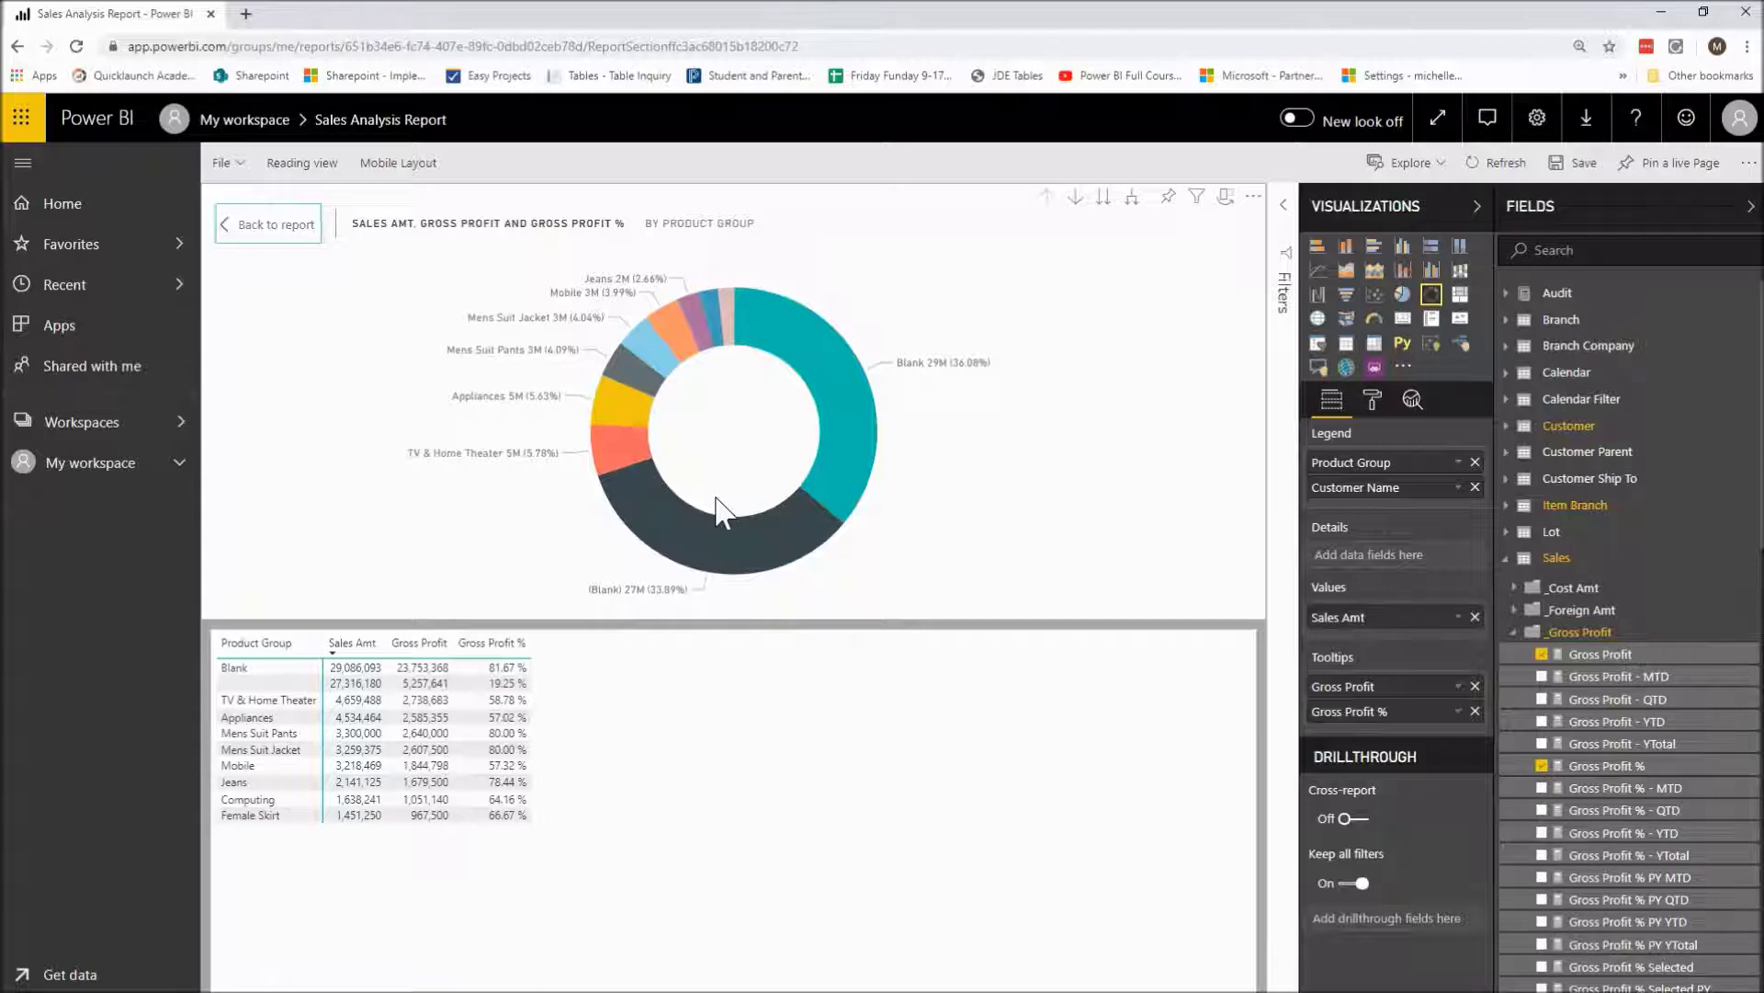
pyautogui.click(278, 239)
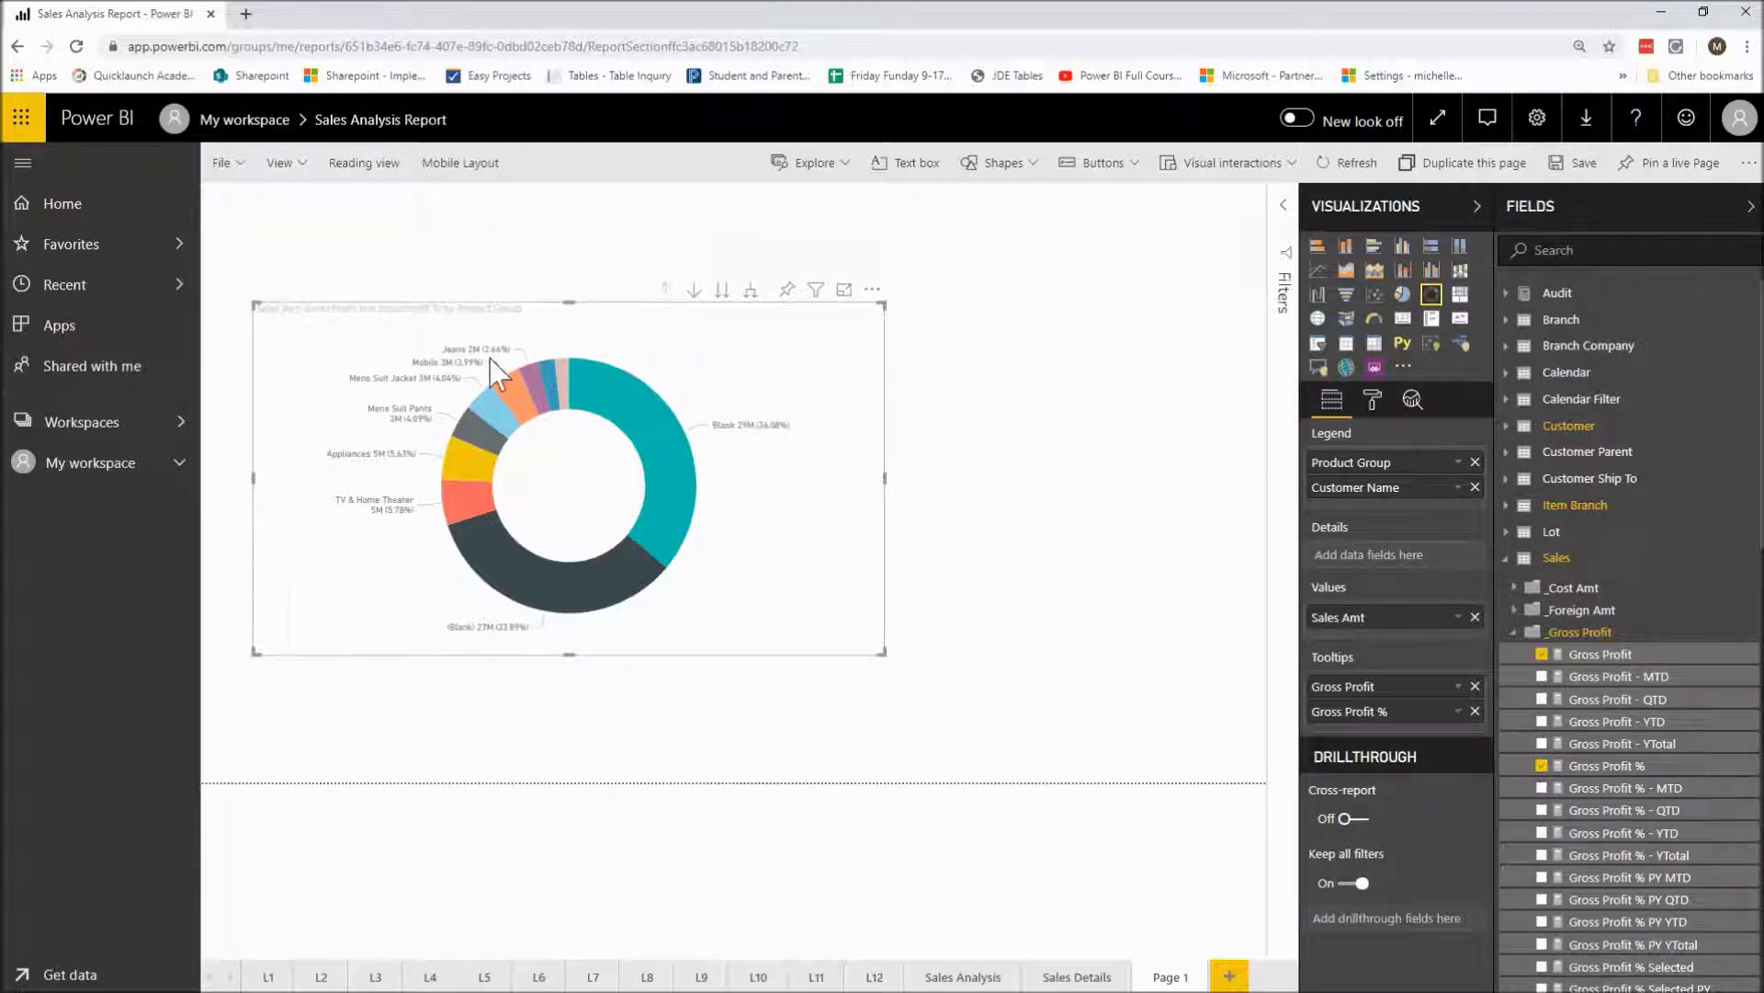
pyautogui.click(872, 292)
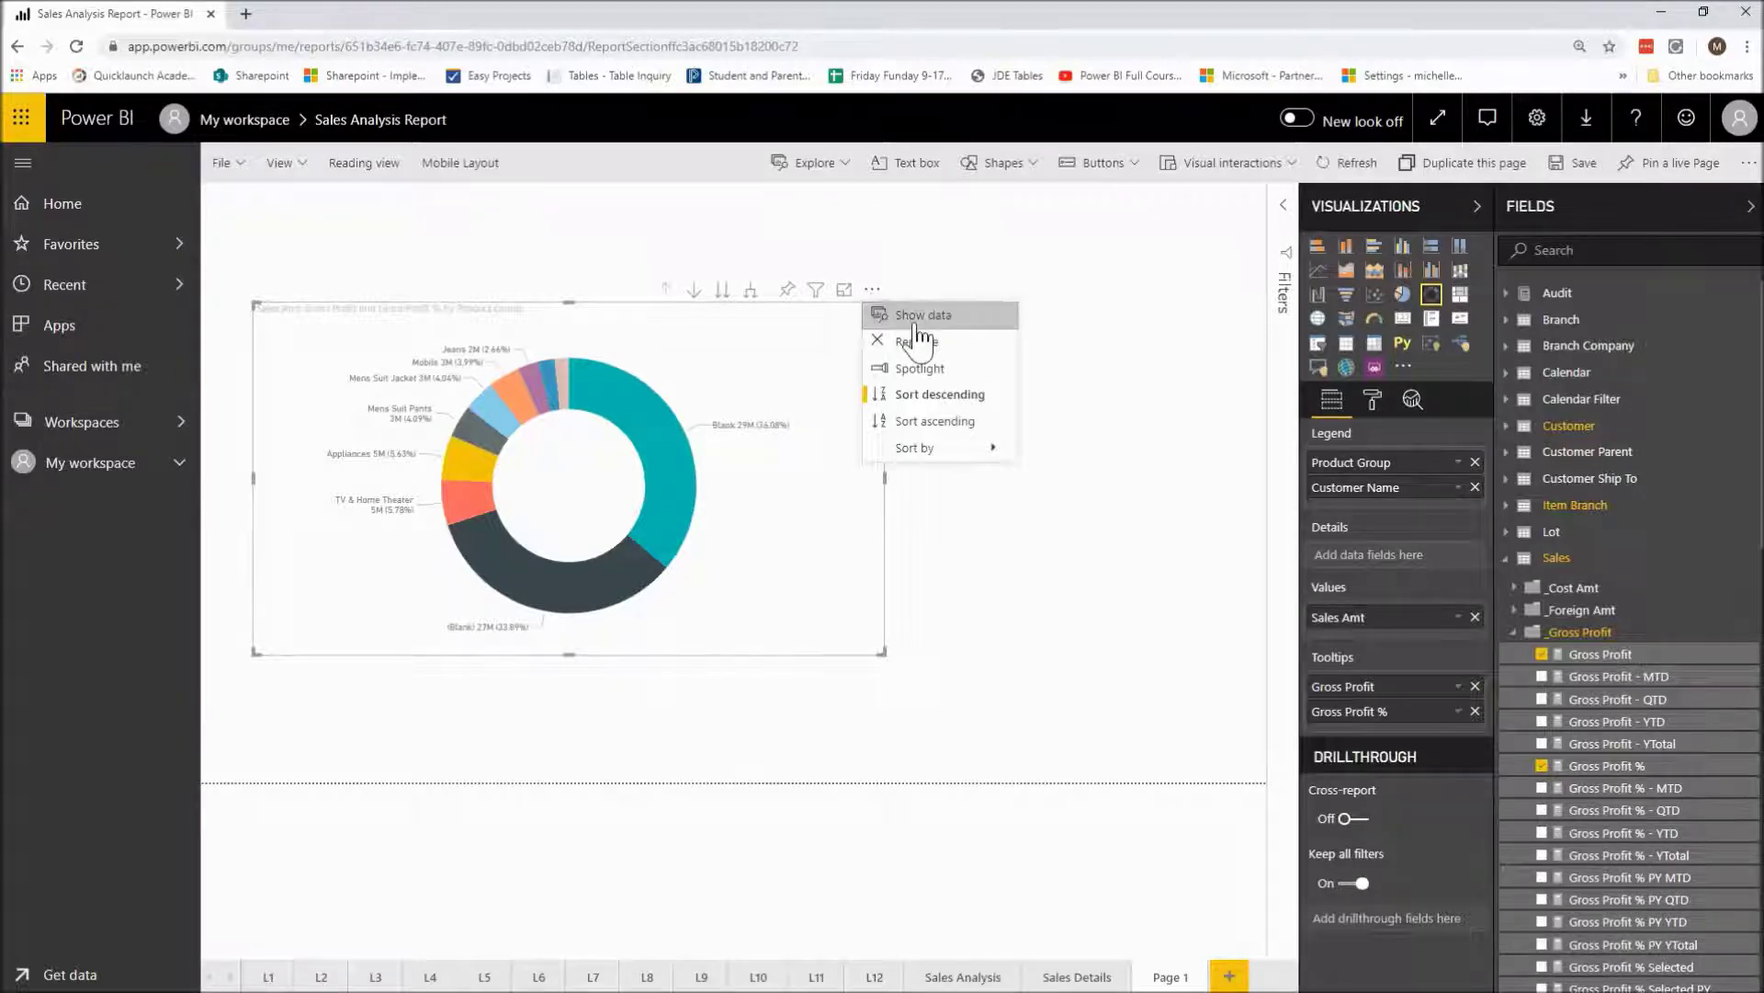
pyautogui.click(912, 316)
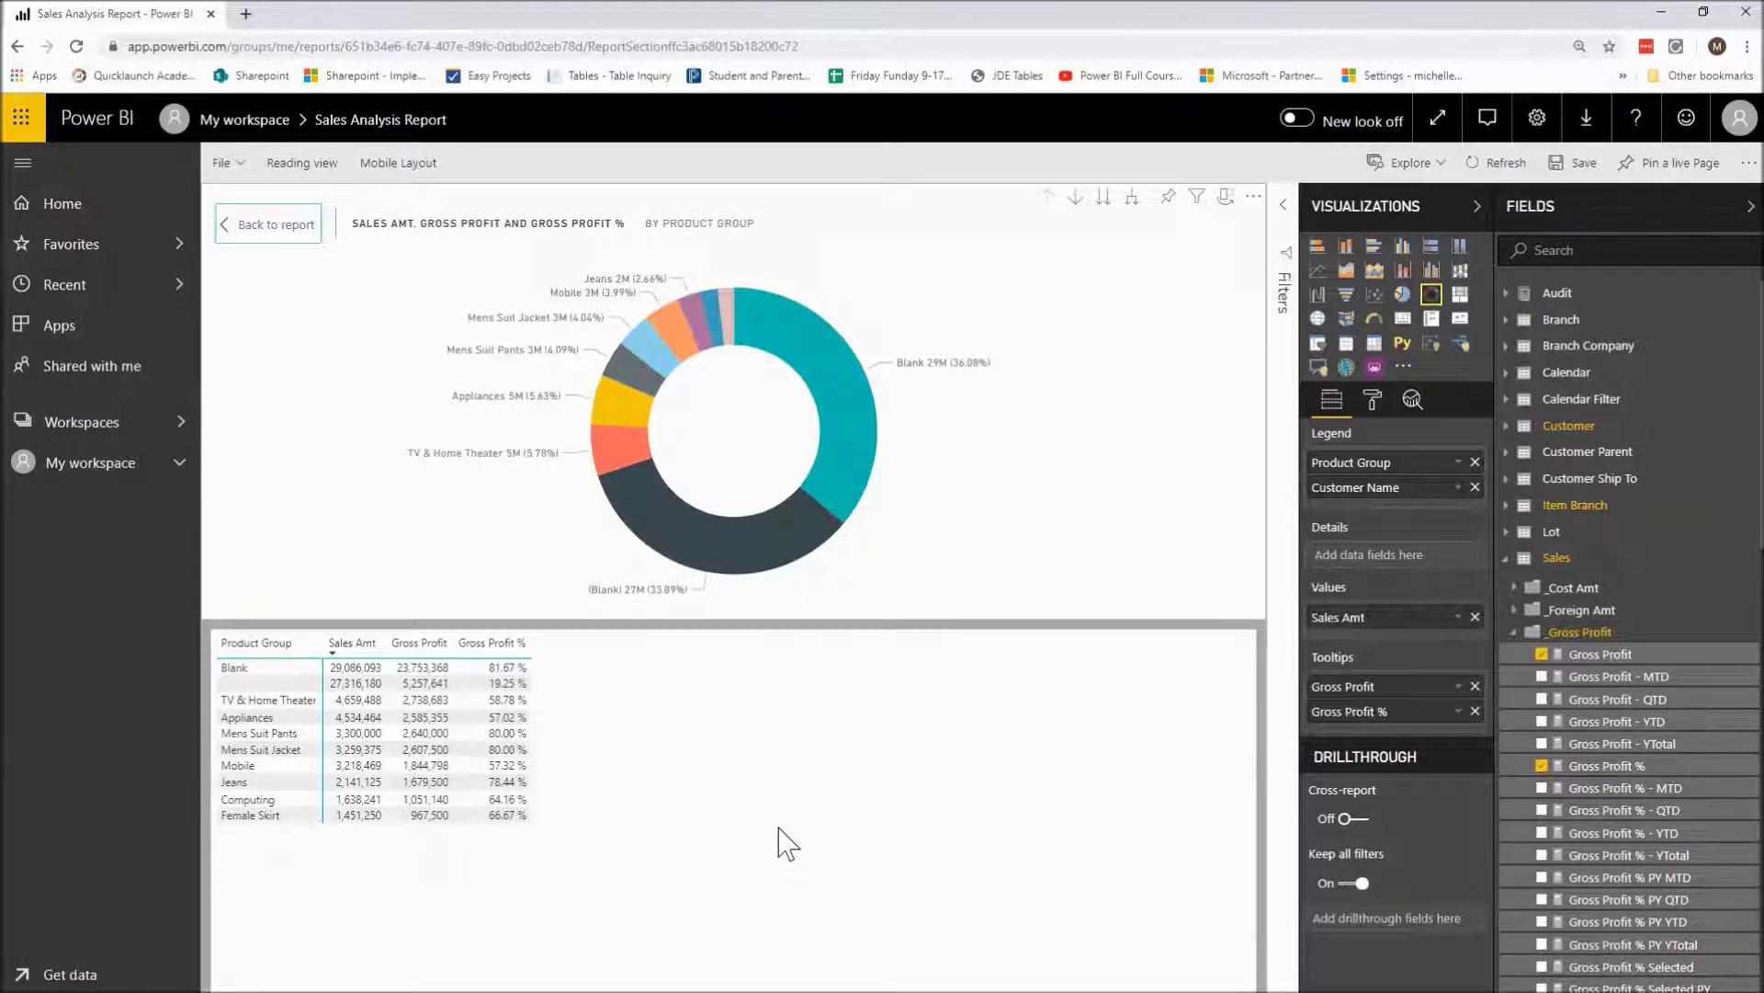
pyautogui.rightClick(782, 792)
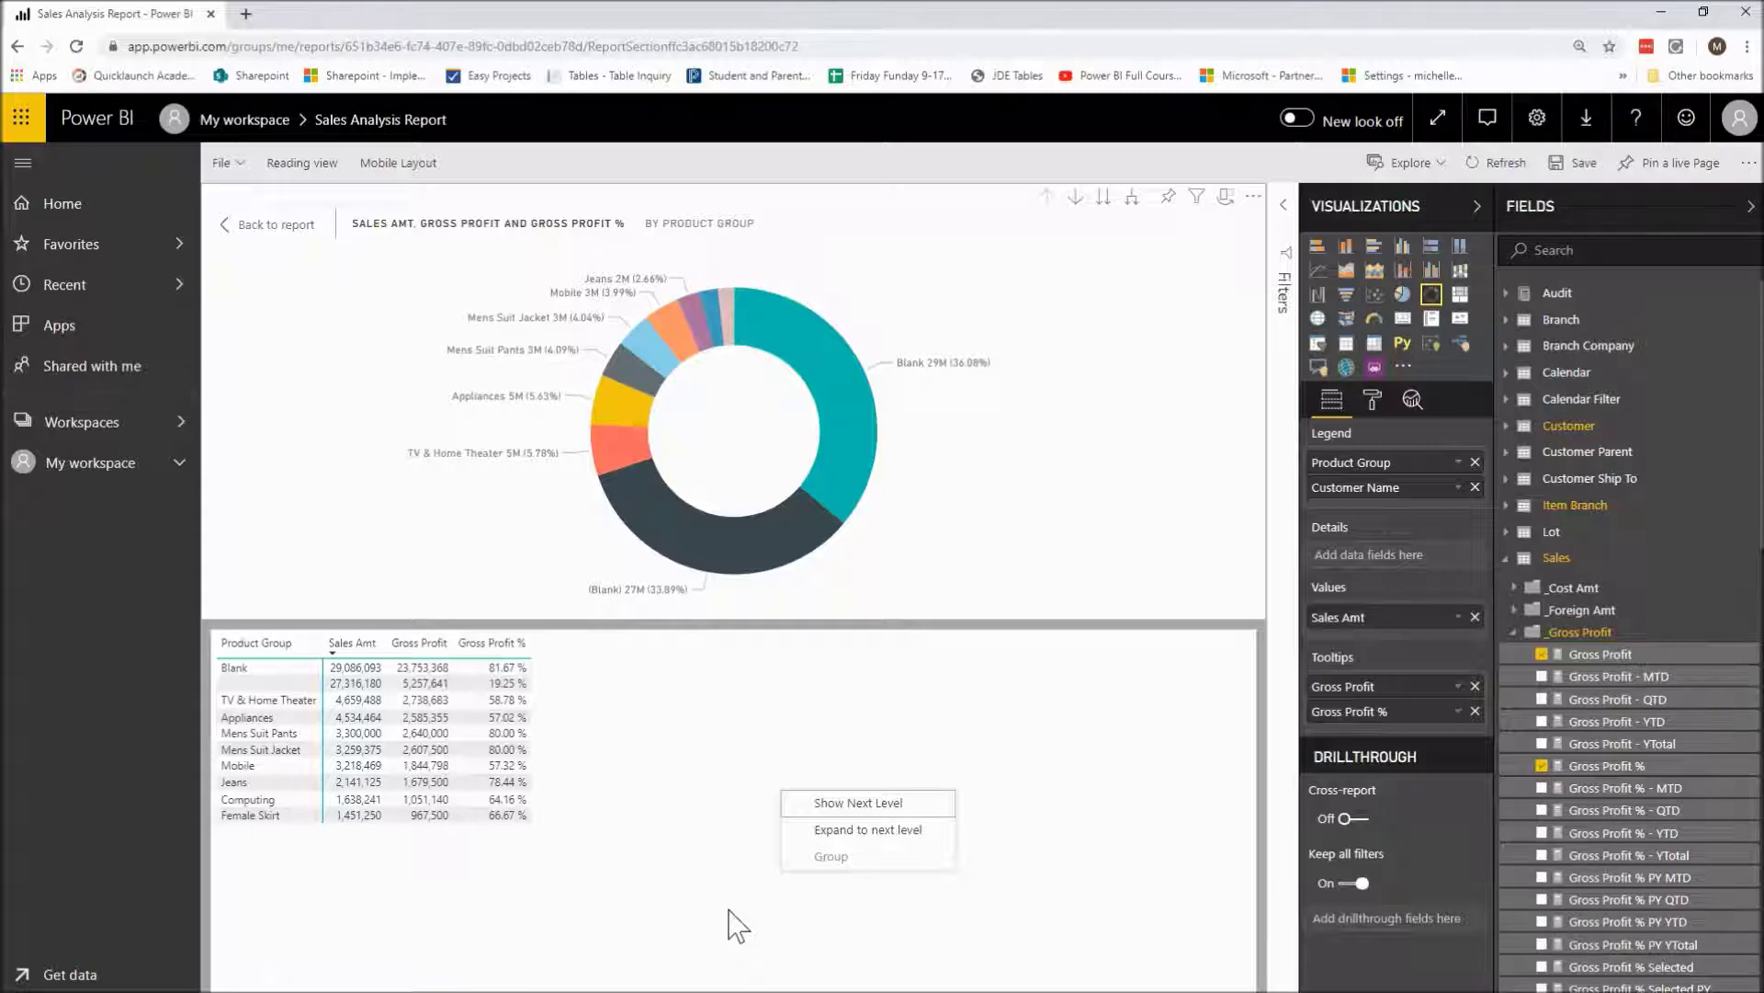
pyautogui.rightClick(617, 772)
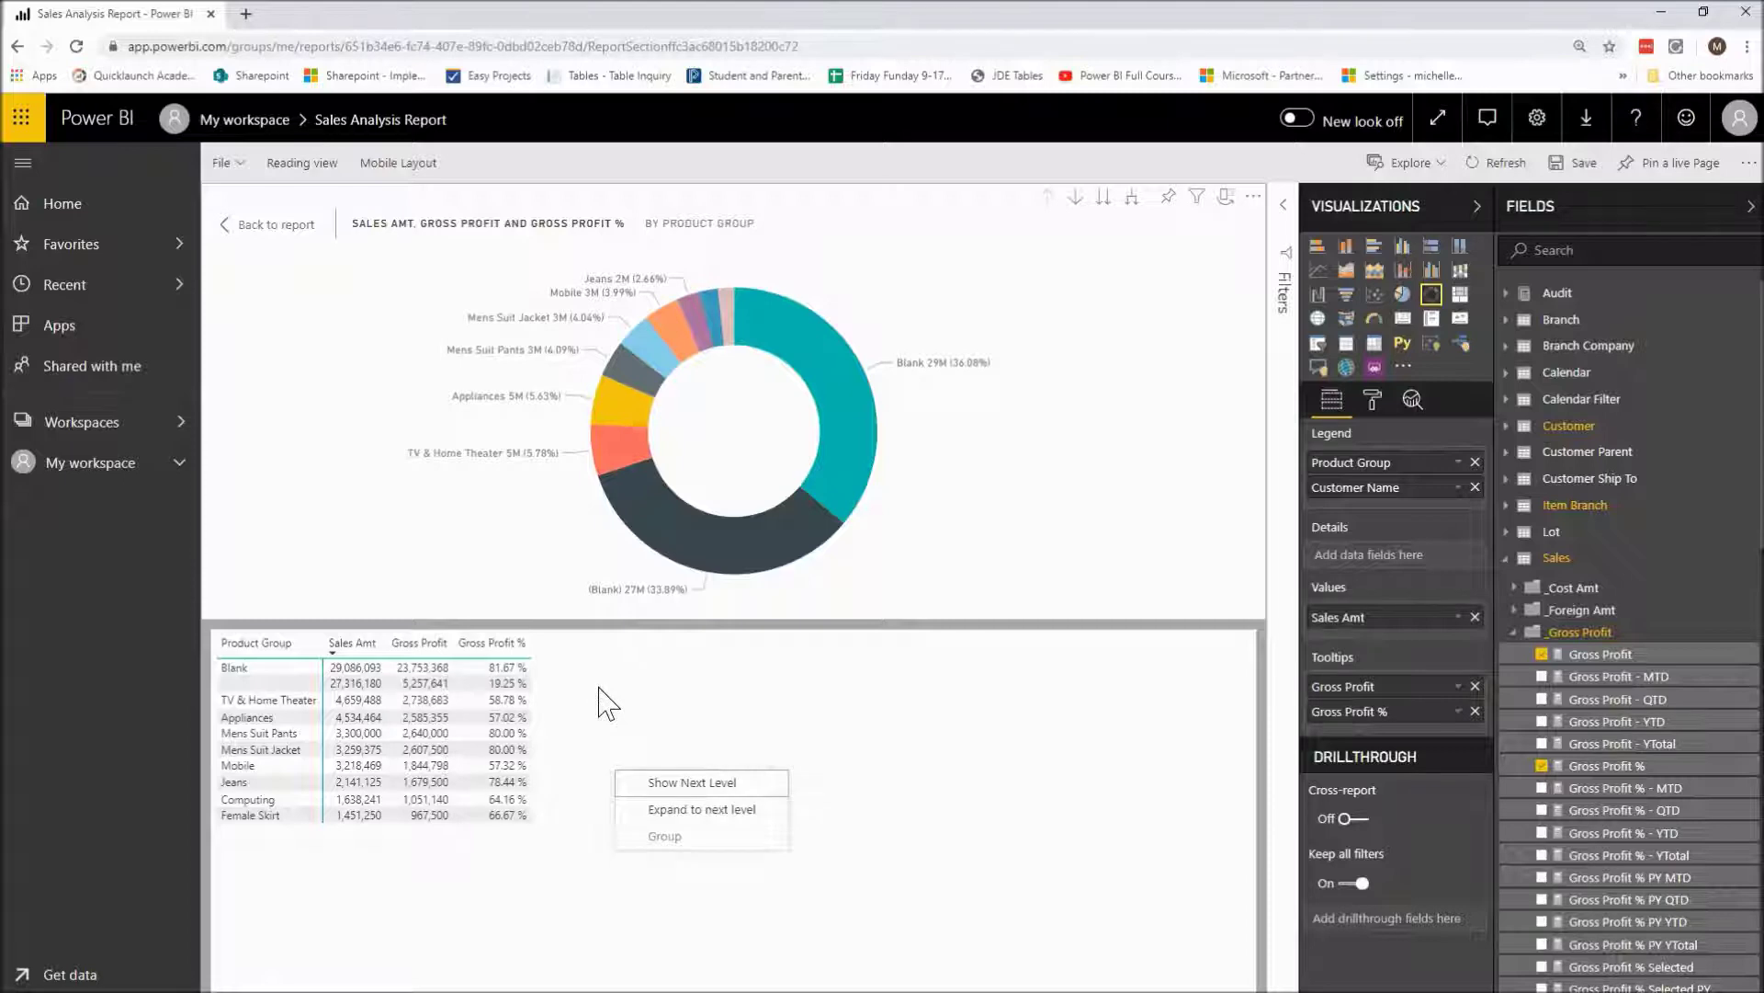
pyautogui.press('Escape')
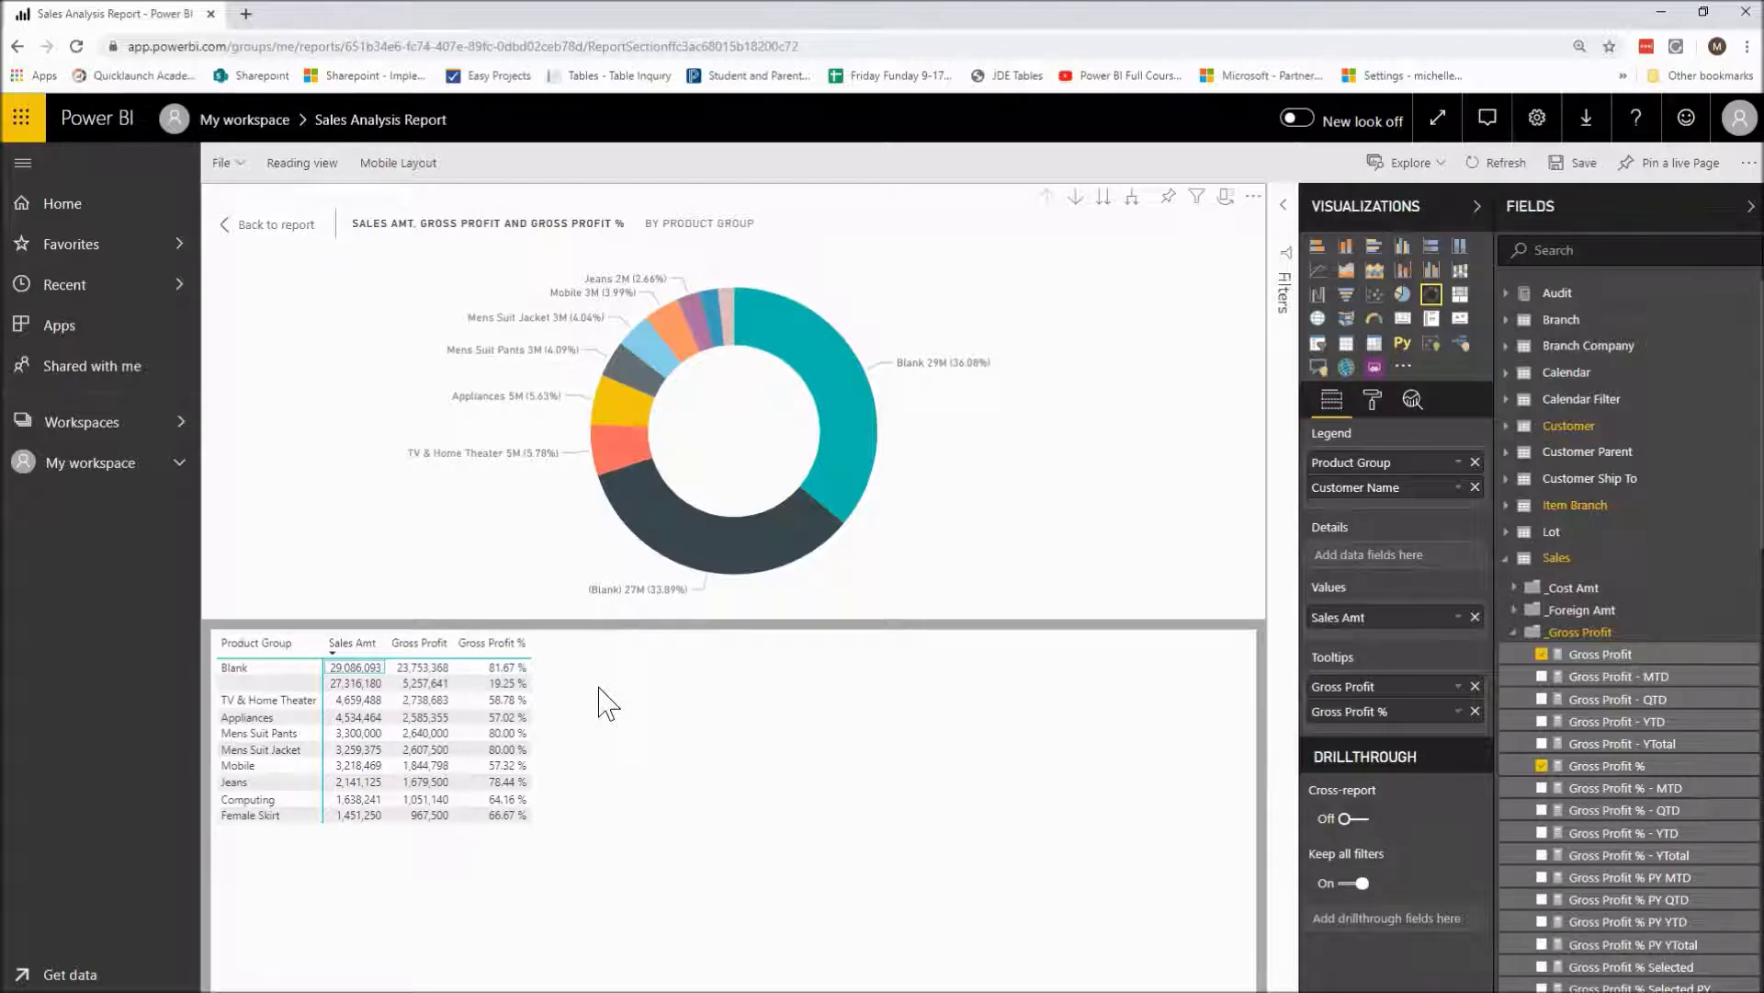
pyautogui.click(282, 231)
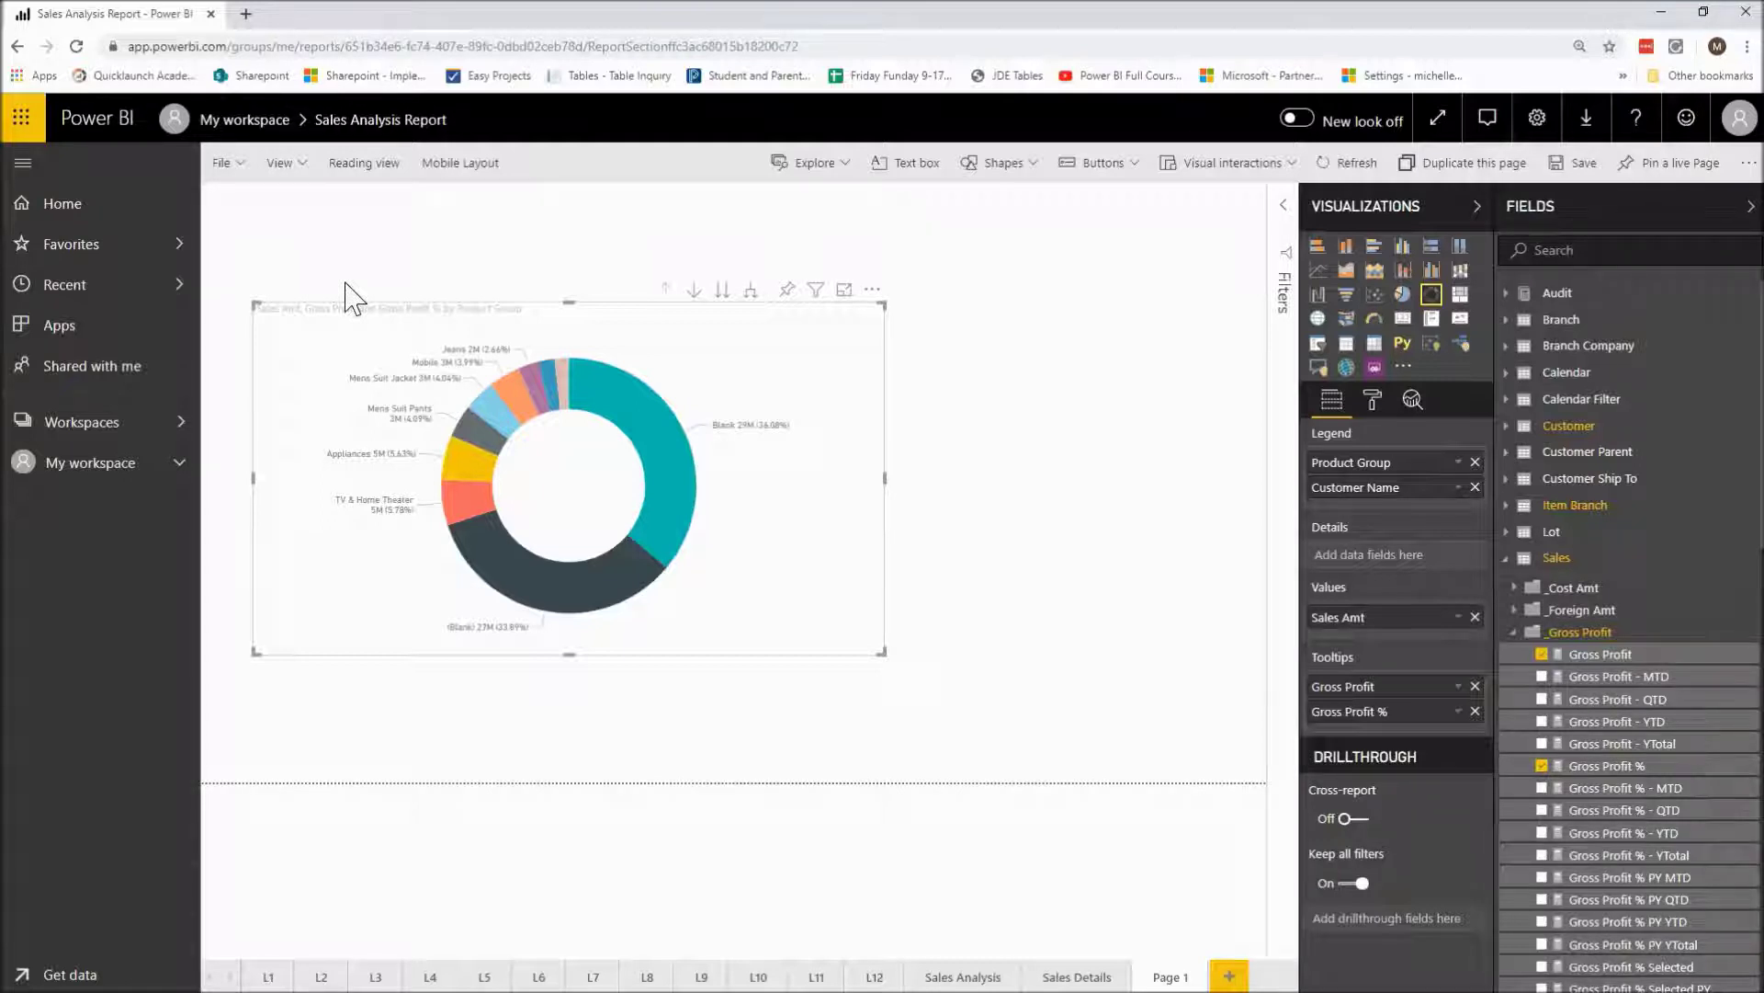
# - Convert the donut chart into a table visual and look through its rows
pyautogui.moveTo(409, 469)
pyautogui.moveTo(650, 514)
pyautogui.click(1347, 346)
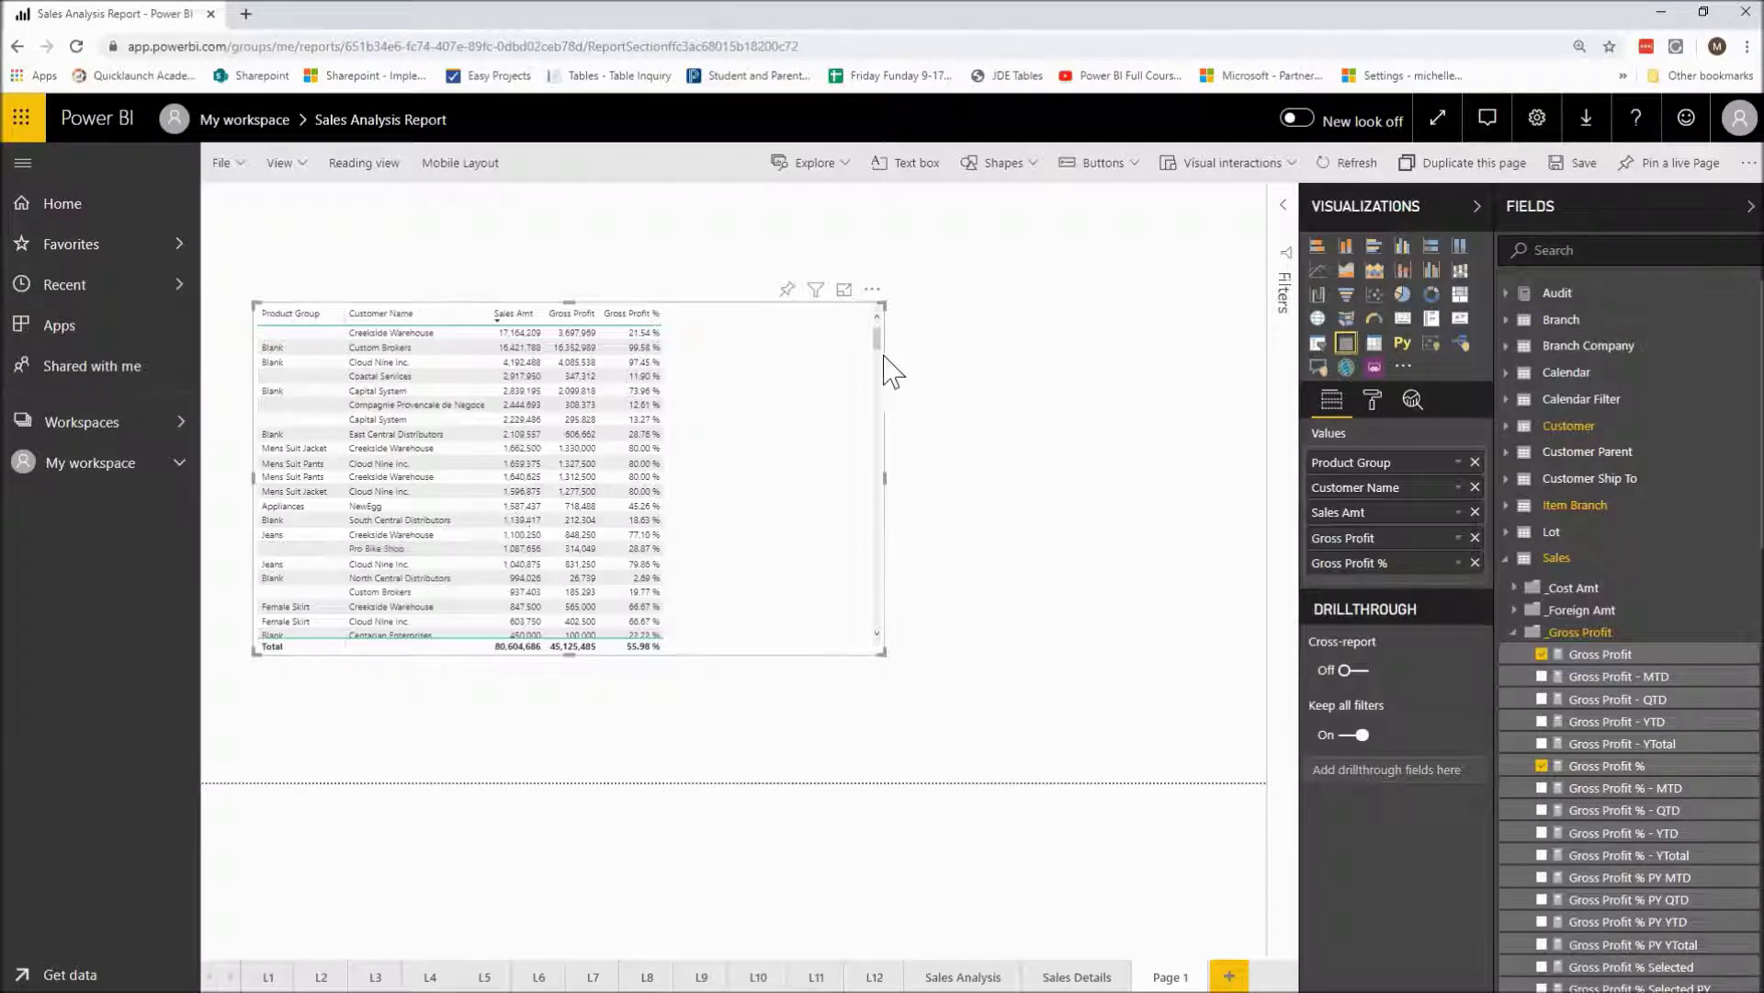
pyautogui.moveTo(878, 342)
pyautogui.mouseDown()
pyautogui.moveTo(887, 618)
pyautogui.moveTo(871, 334)
pyautogui.mouseUp()
pyautogui.click(874, 339)
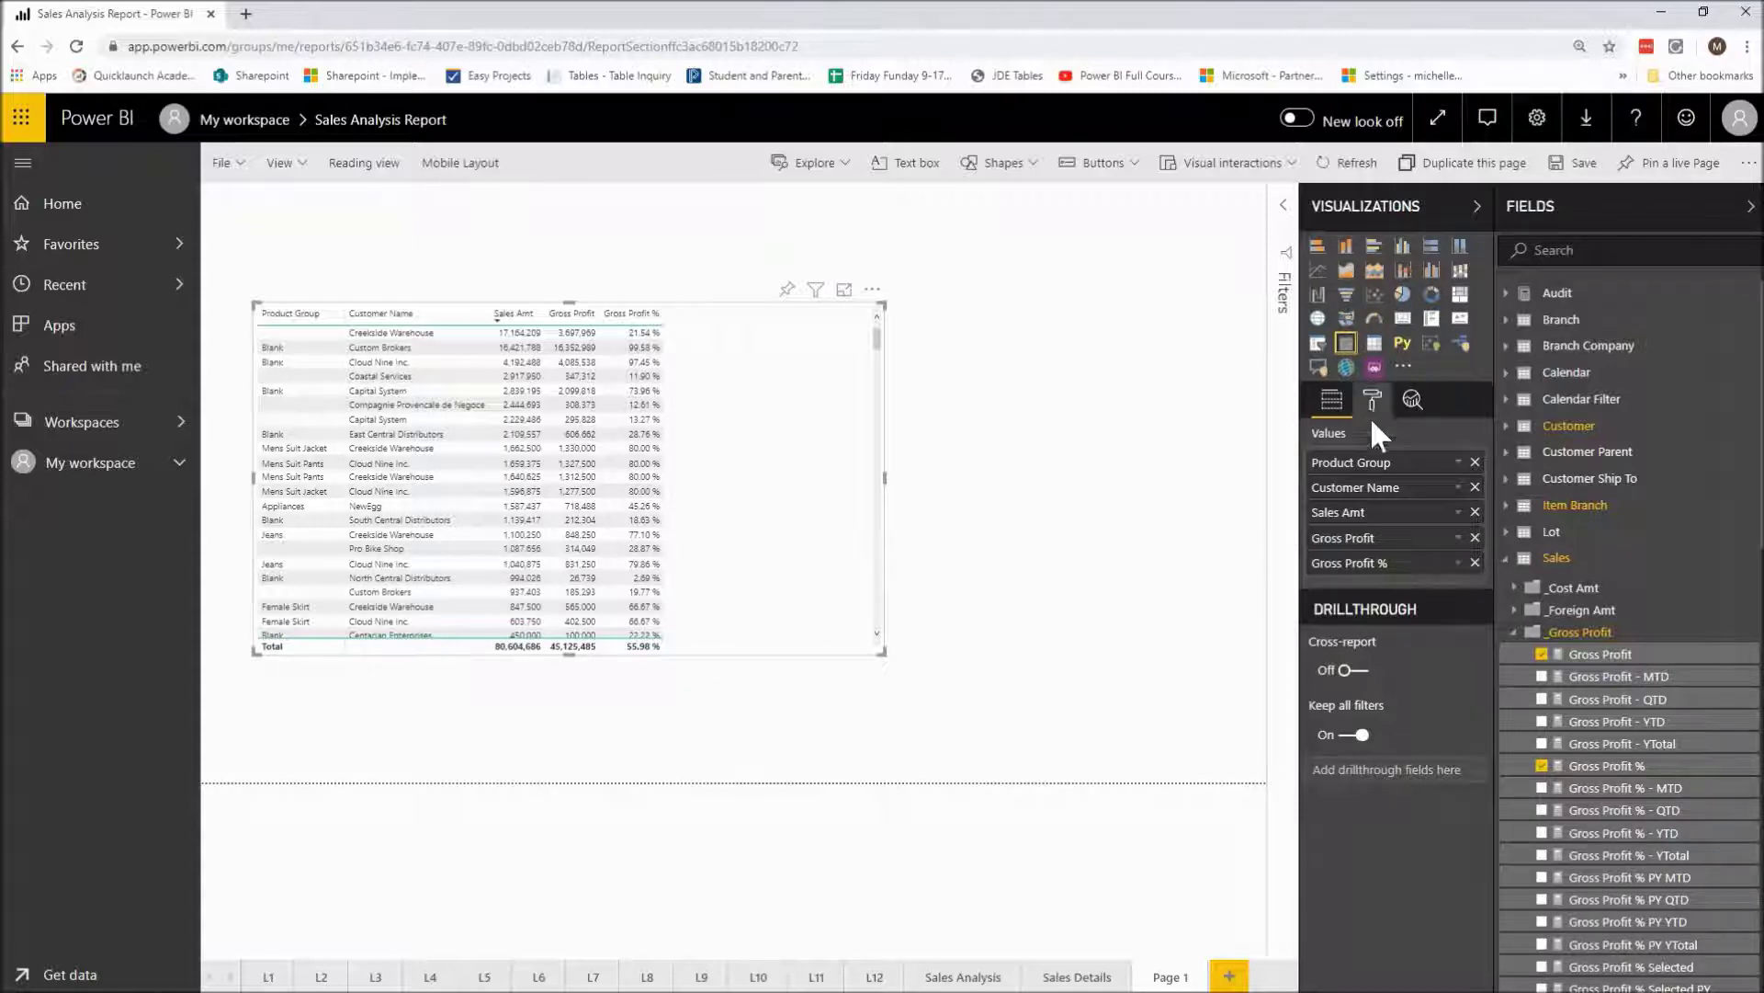
# - Remove Product Group, Gross Profit and Gross Profit % from the table, keeping only Customer Name and Sales Amt
pyautogui.click(1475, 463)
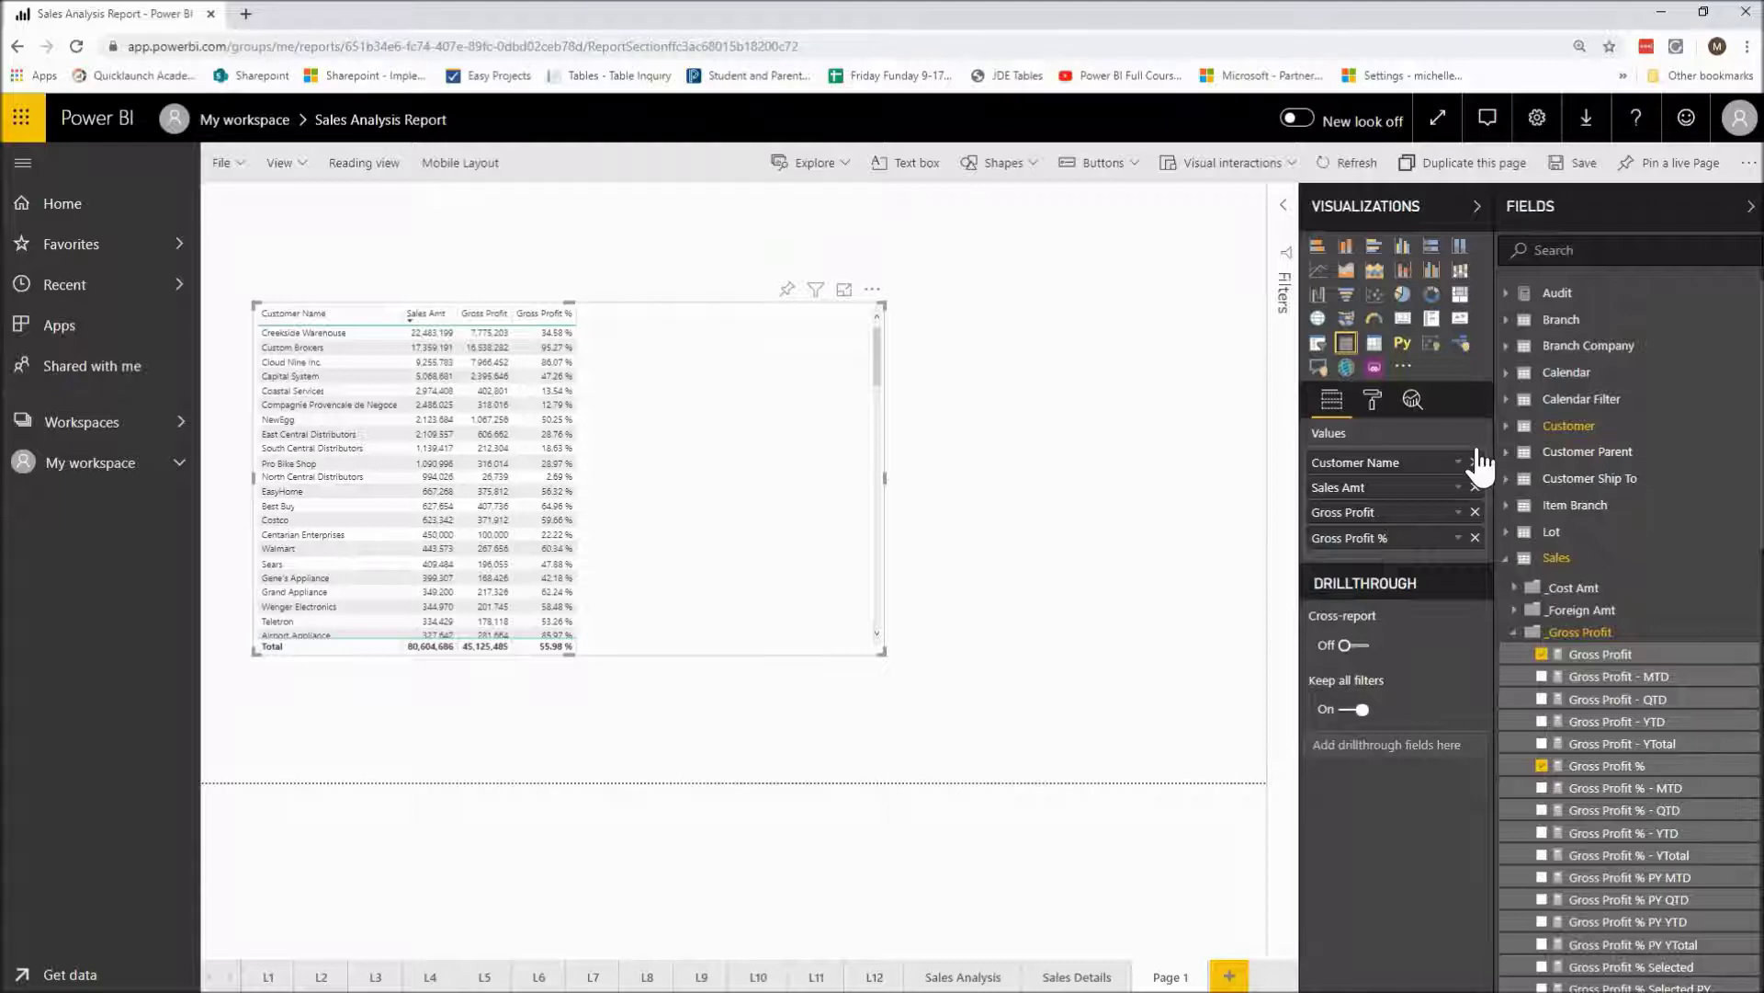
pyautogui.moveTo(878, 377)
pyautogui.mouseDown()
pyautogui.moveTo(871, 625)
pyautogui.moveTo(851, 372)
pyautogui.mouseUp()
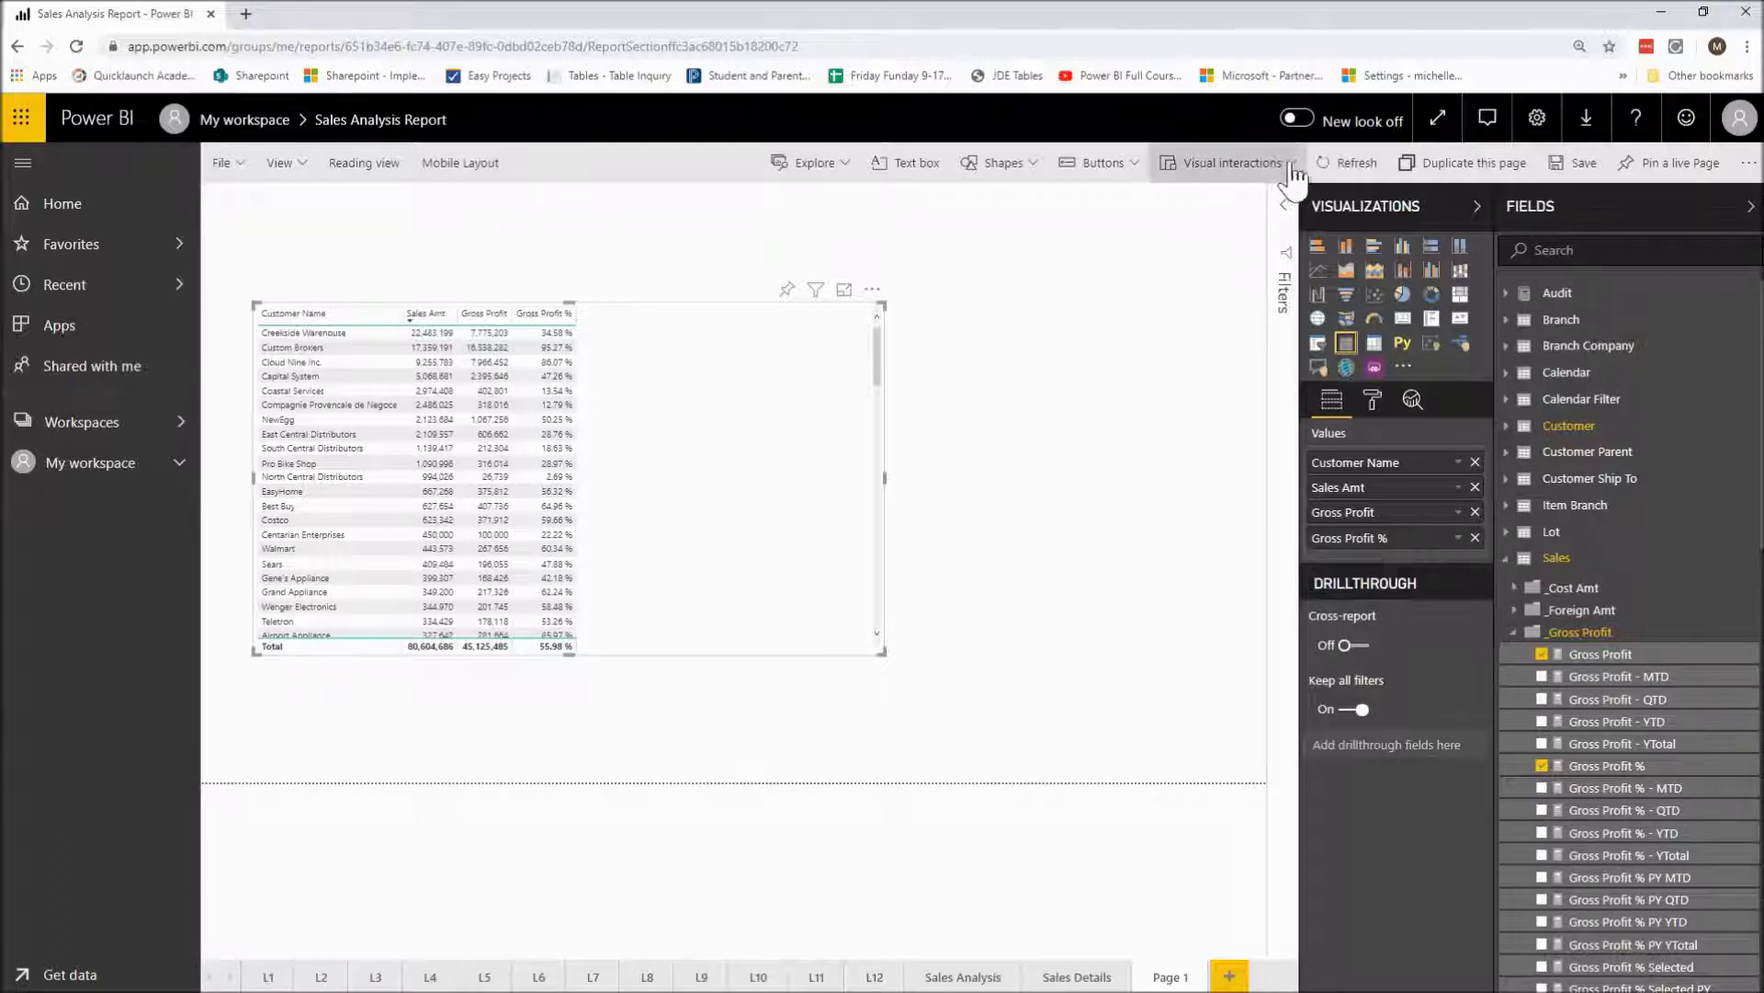
pyautogui.click(1475, 513)
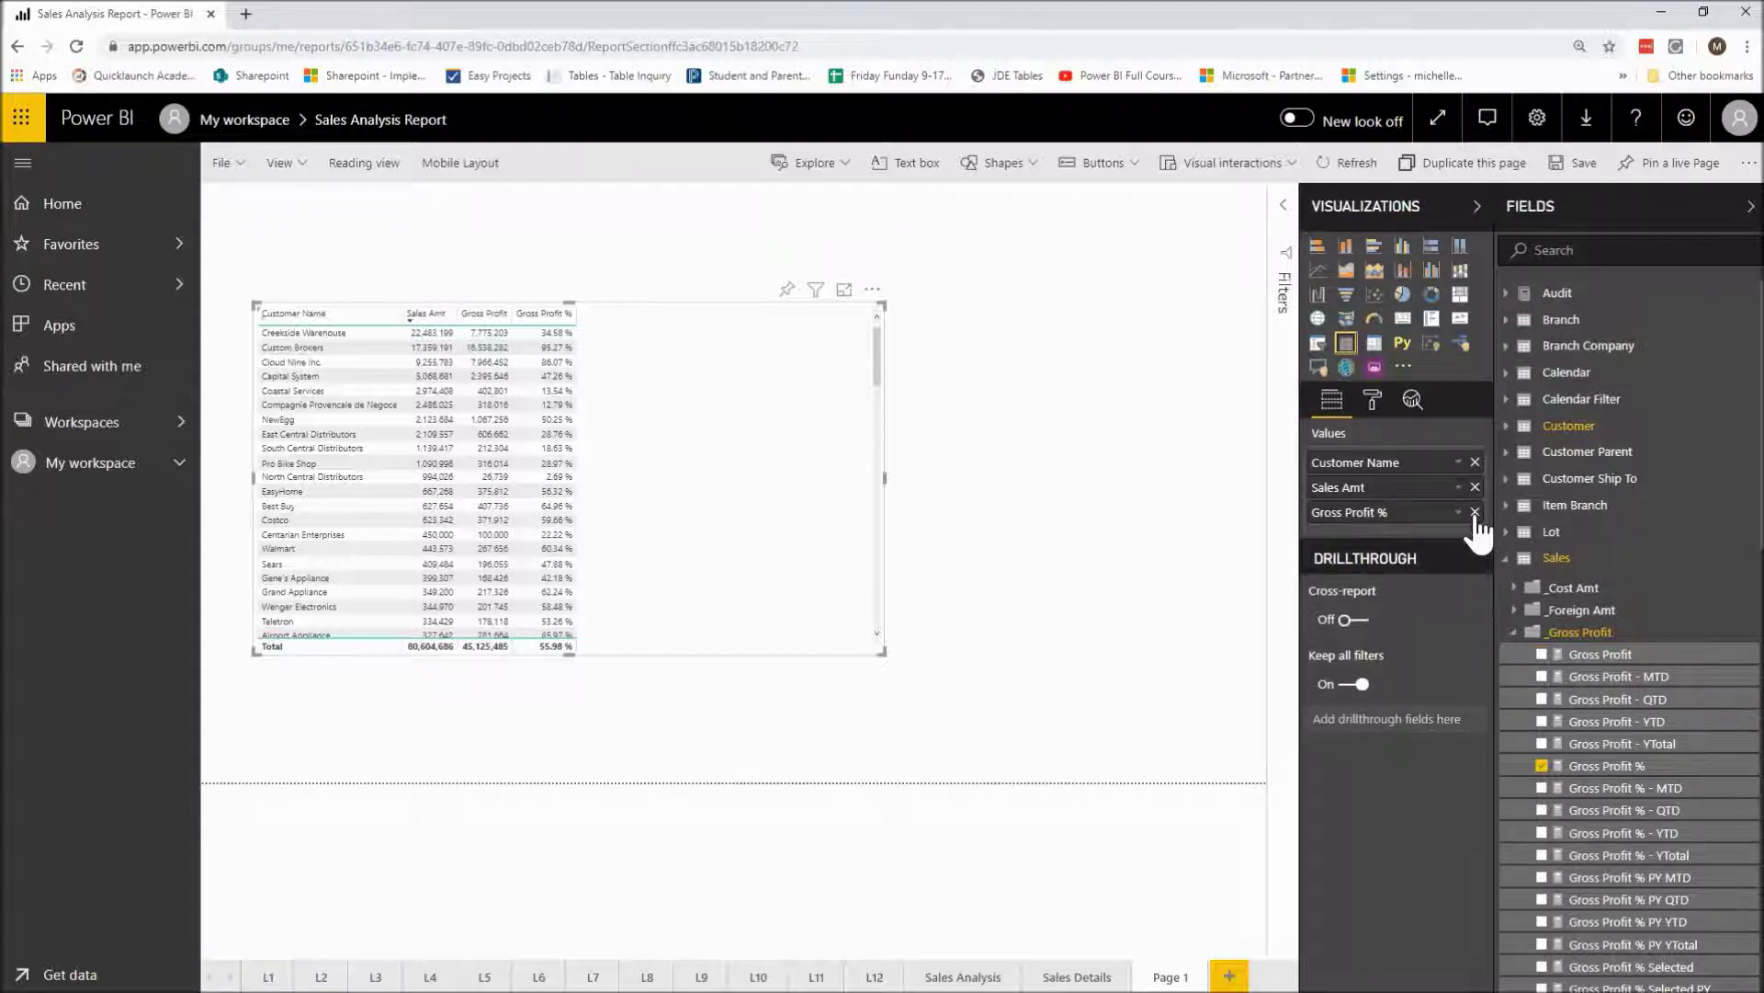
pyautogui.click(1475, 512)
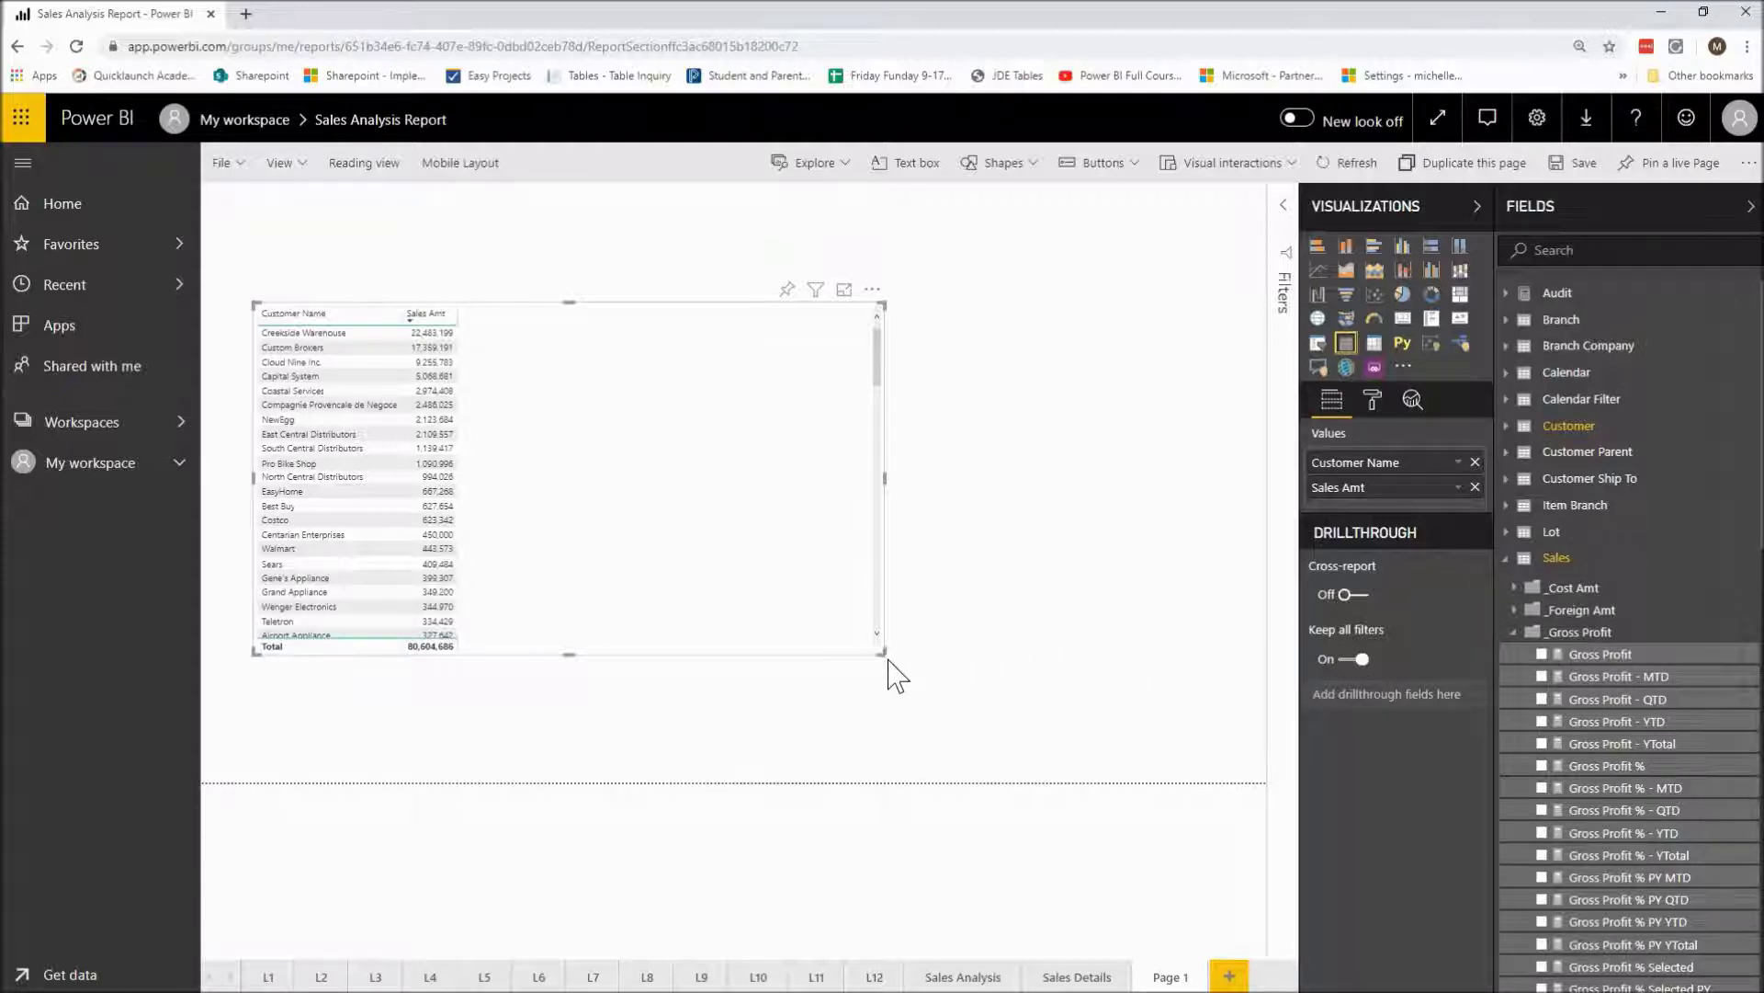
# - Shrink the table visual and move it toward the page's upper-left corner
pyautogui.moveTo(882, 652); pyautogui.dragTo(646, 476)
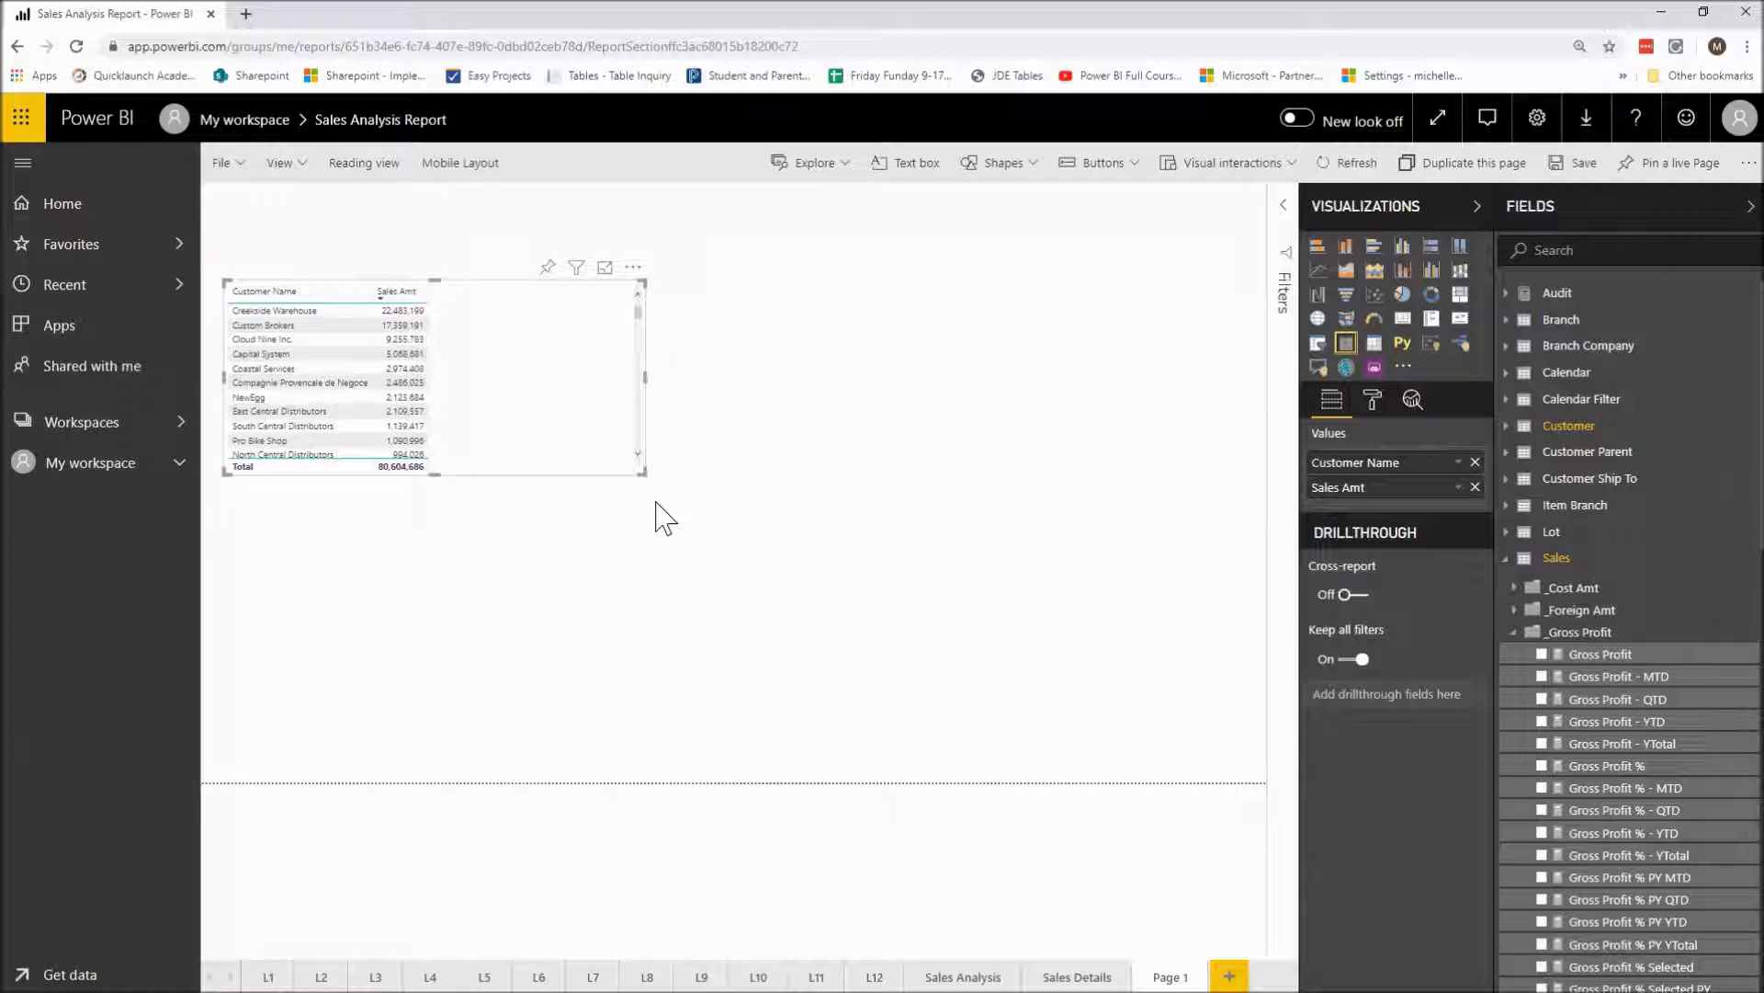
pyautogui.click(374, 290)
# - Save the Sales Analysis Report, check the other file options and save it again
pyautogui.click(1581, 180)
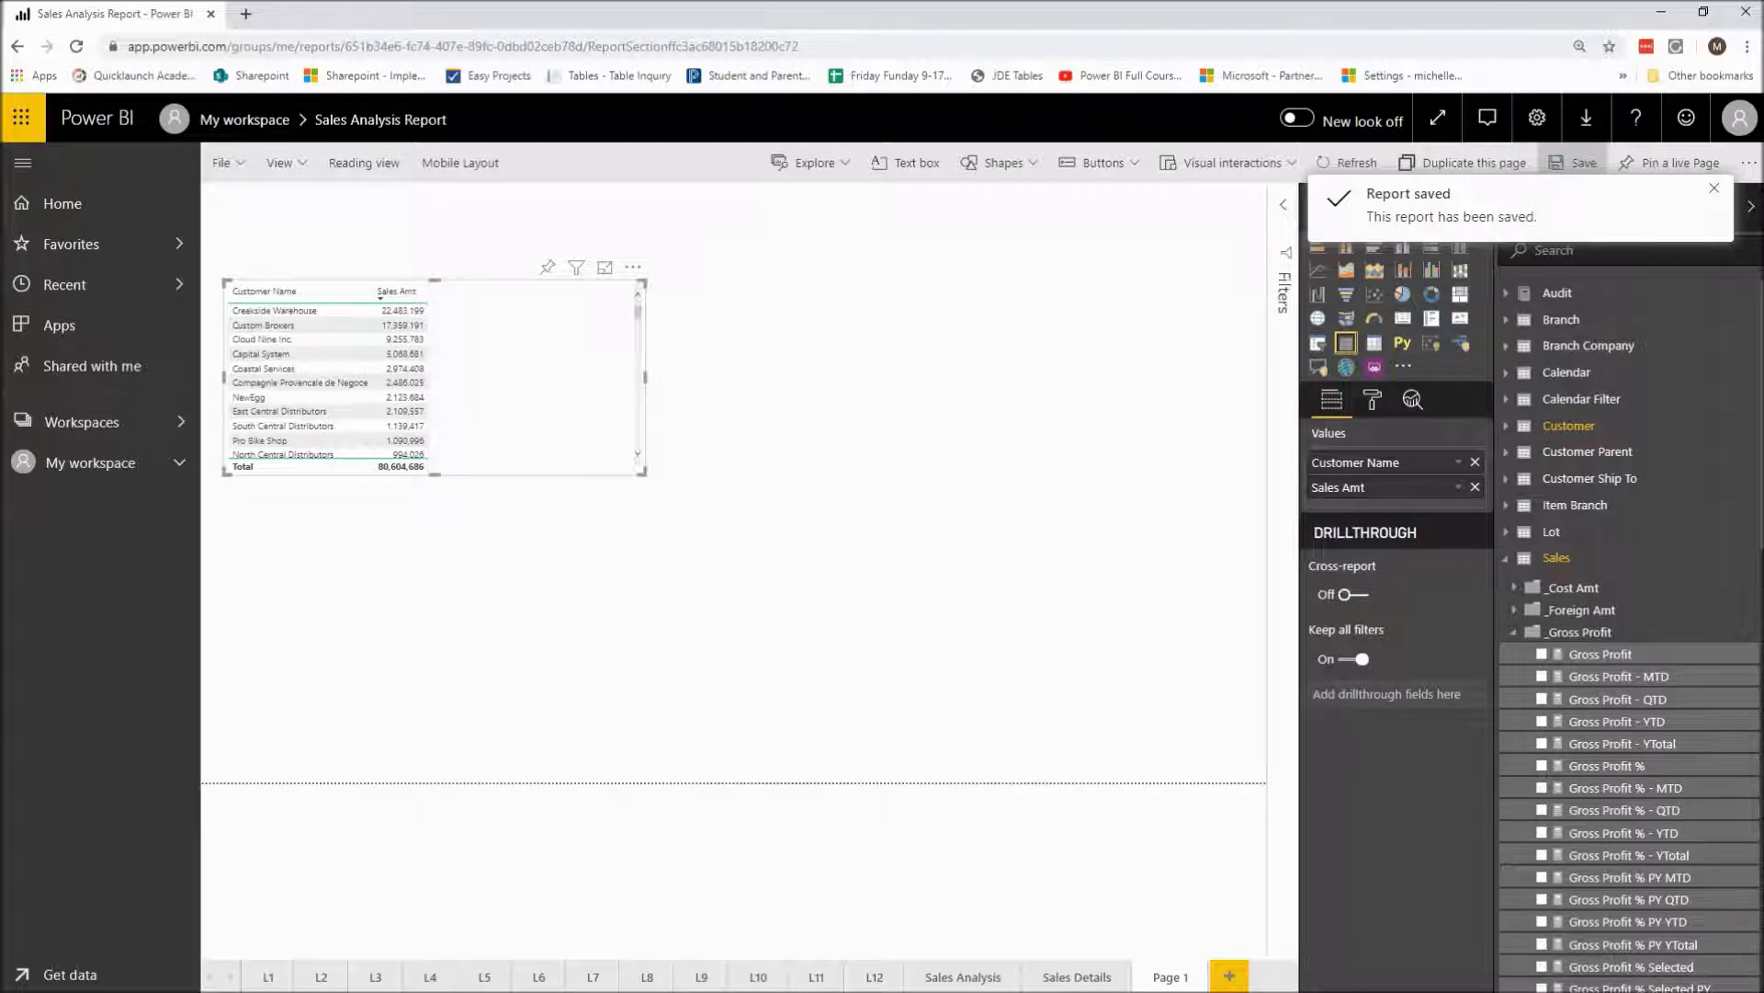
pyautogui.click(242, 170)
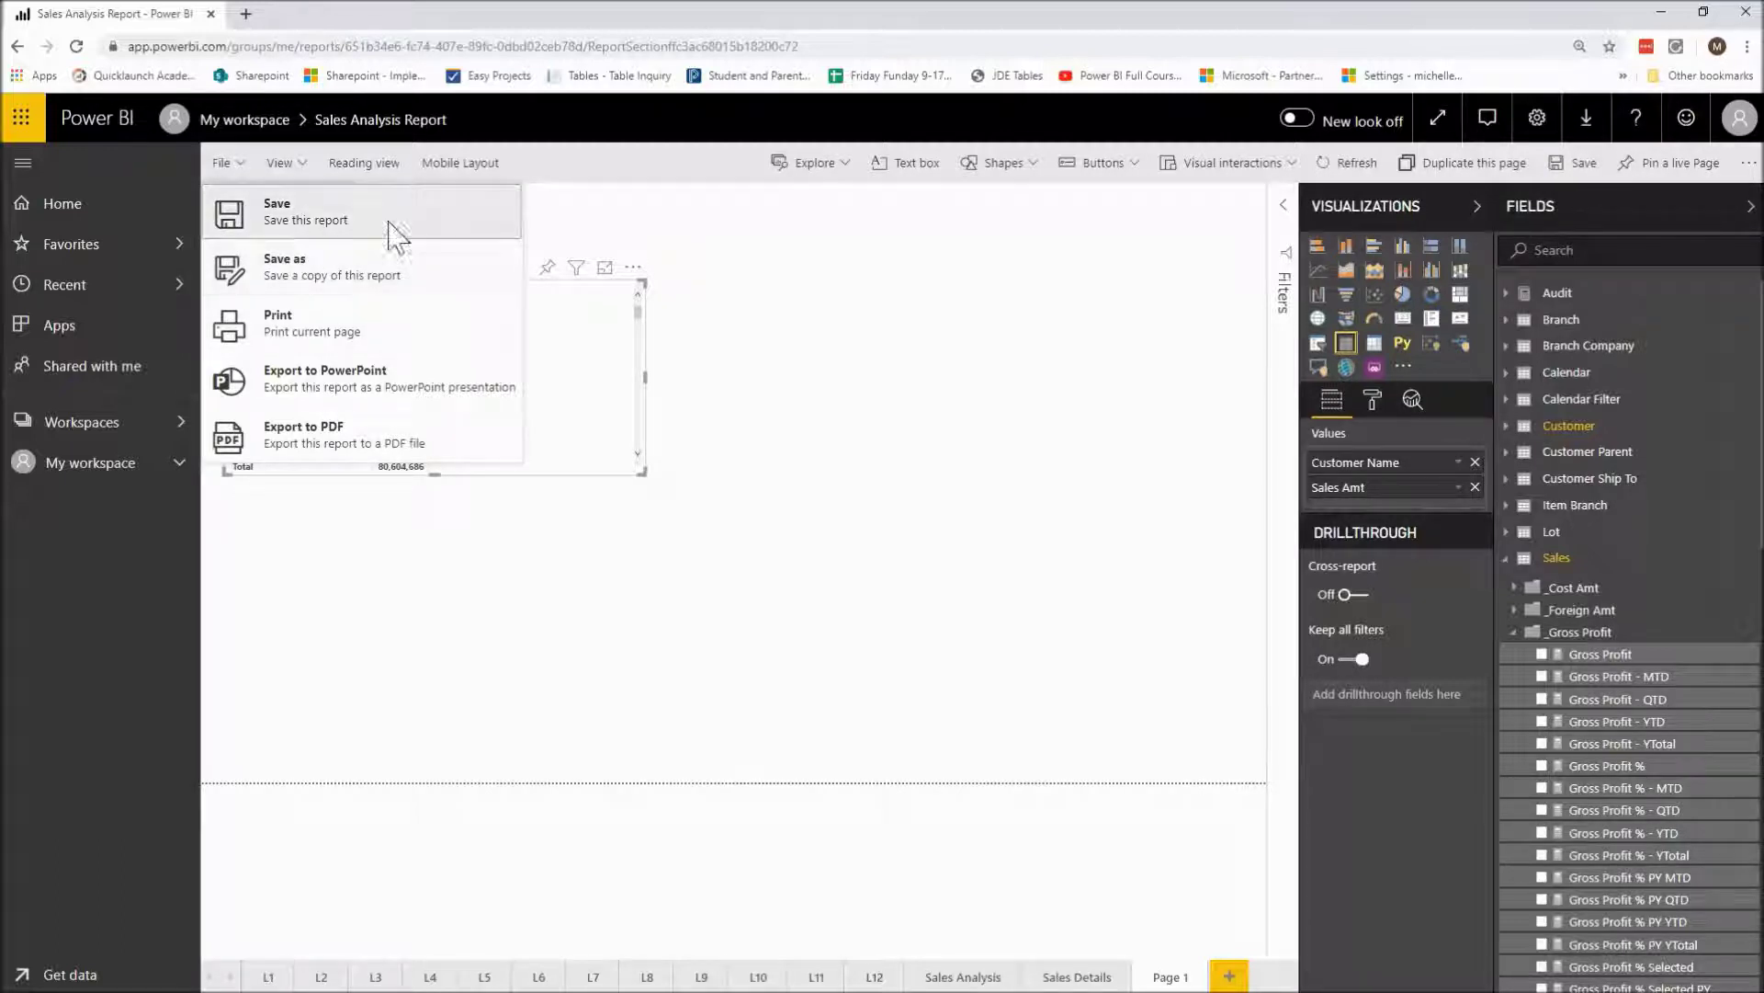
pyautogui.click(819, 284)
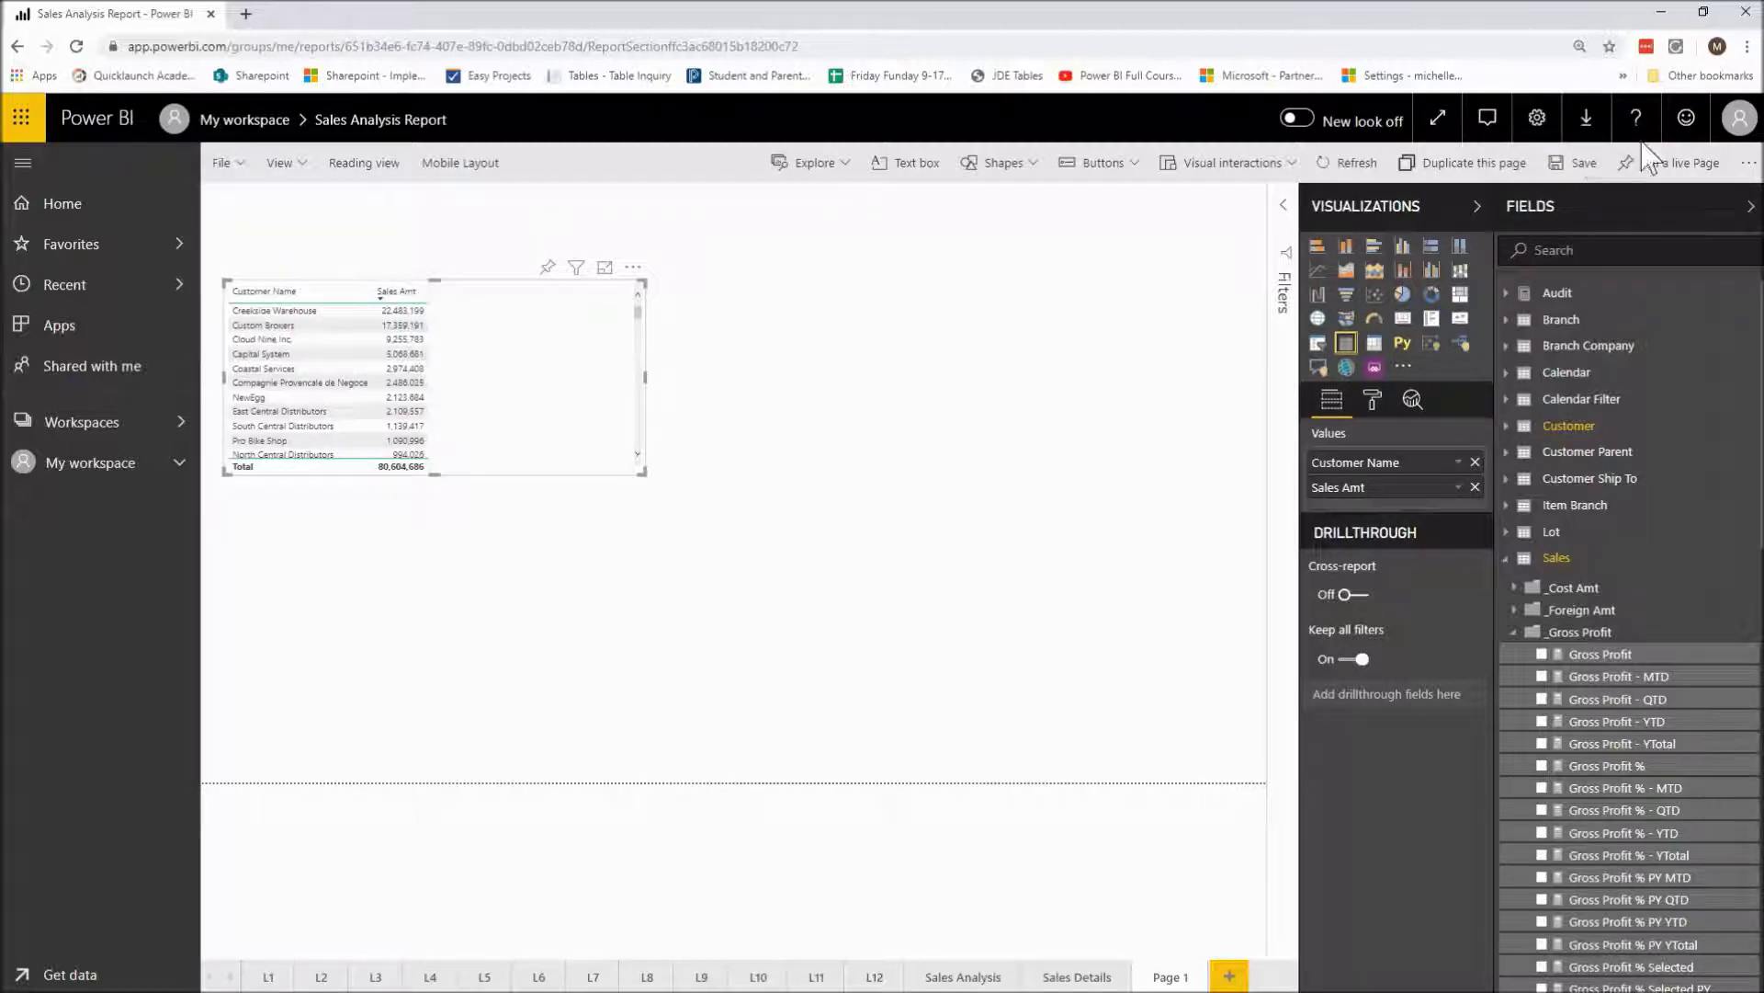
pyautogui.click(1586, 174)
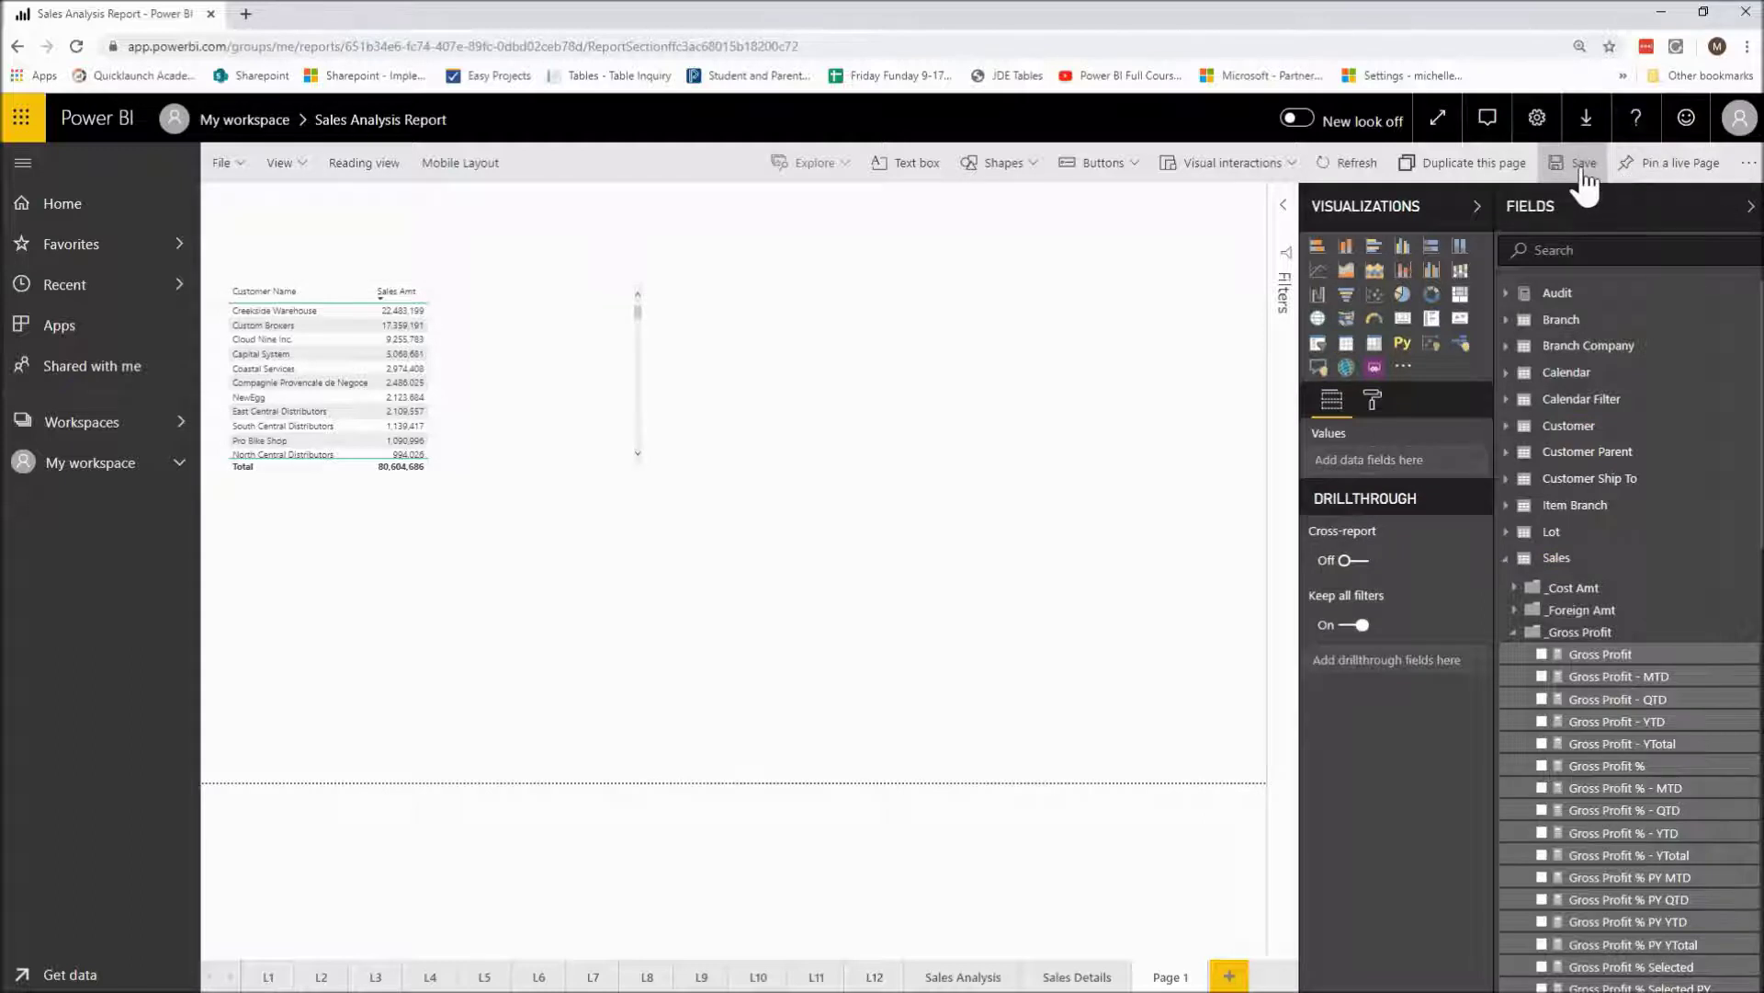
pyautogui.click(1584, 182)
# - Look through the Sales Analysis, Page 1 and L2 report pages and check the page options available for L2
pyautogui.click(964, 977)
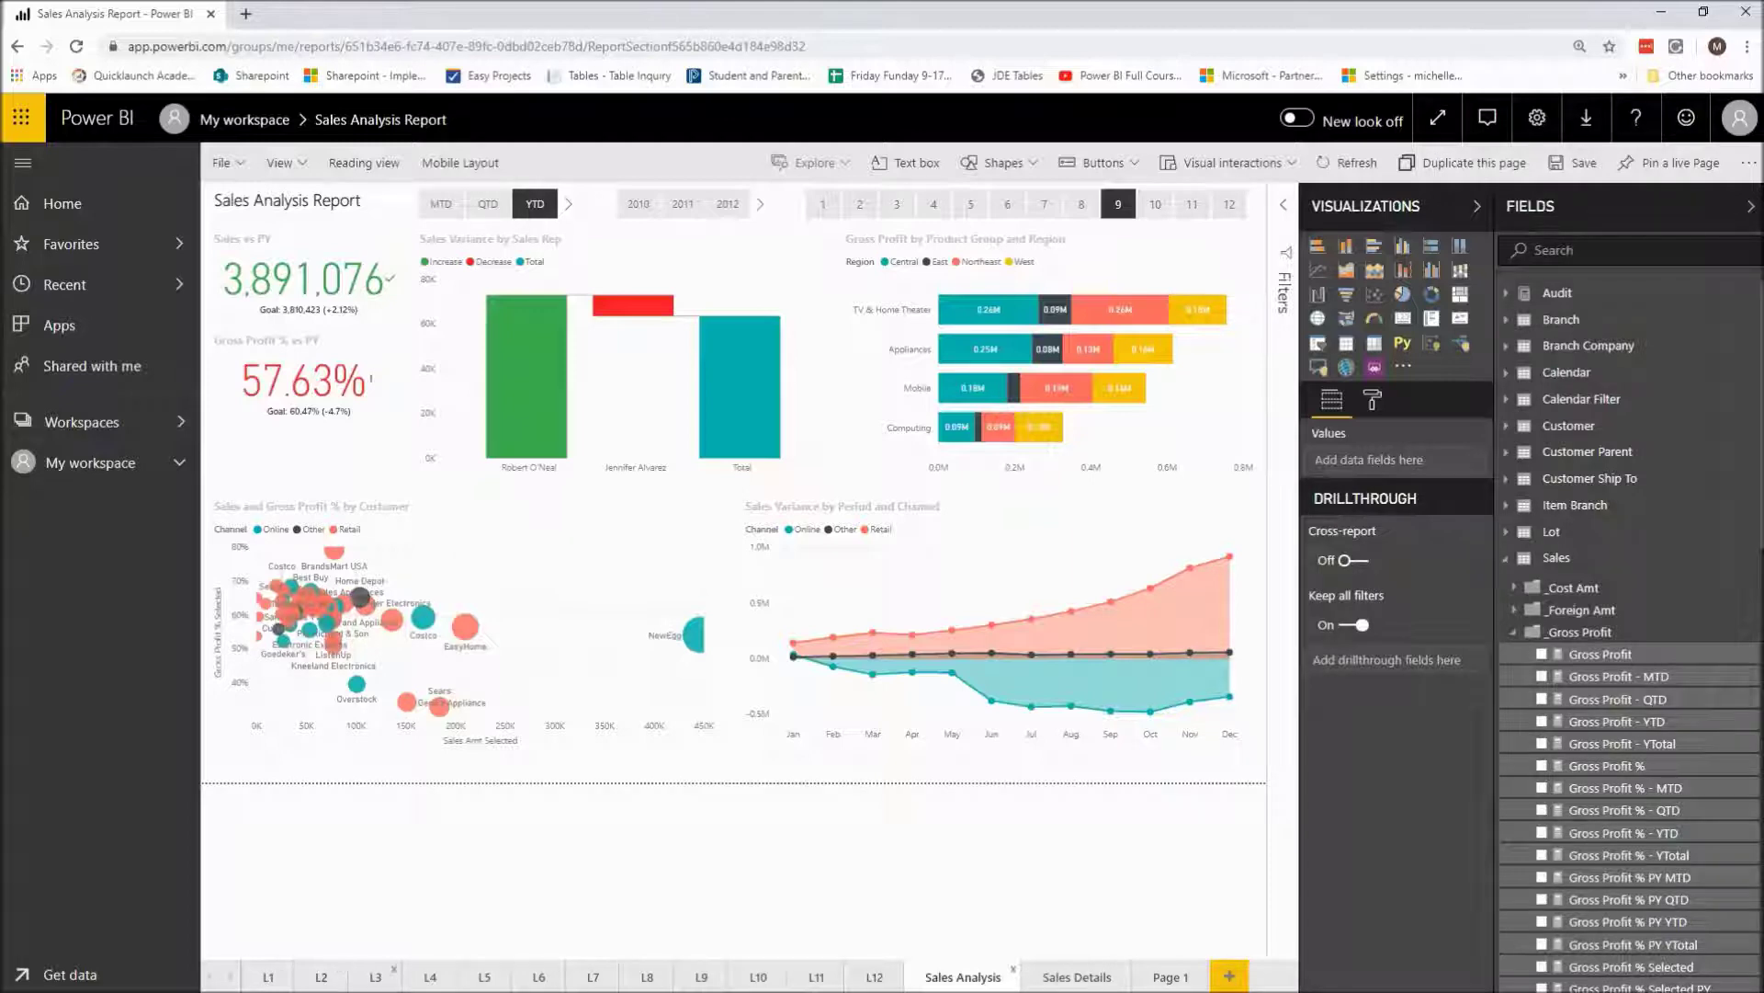
pyautogui.click(1165, 977)
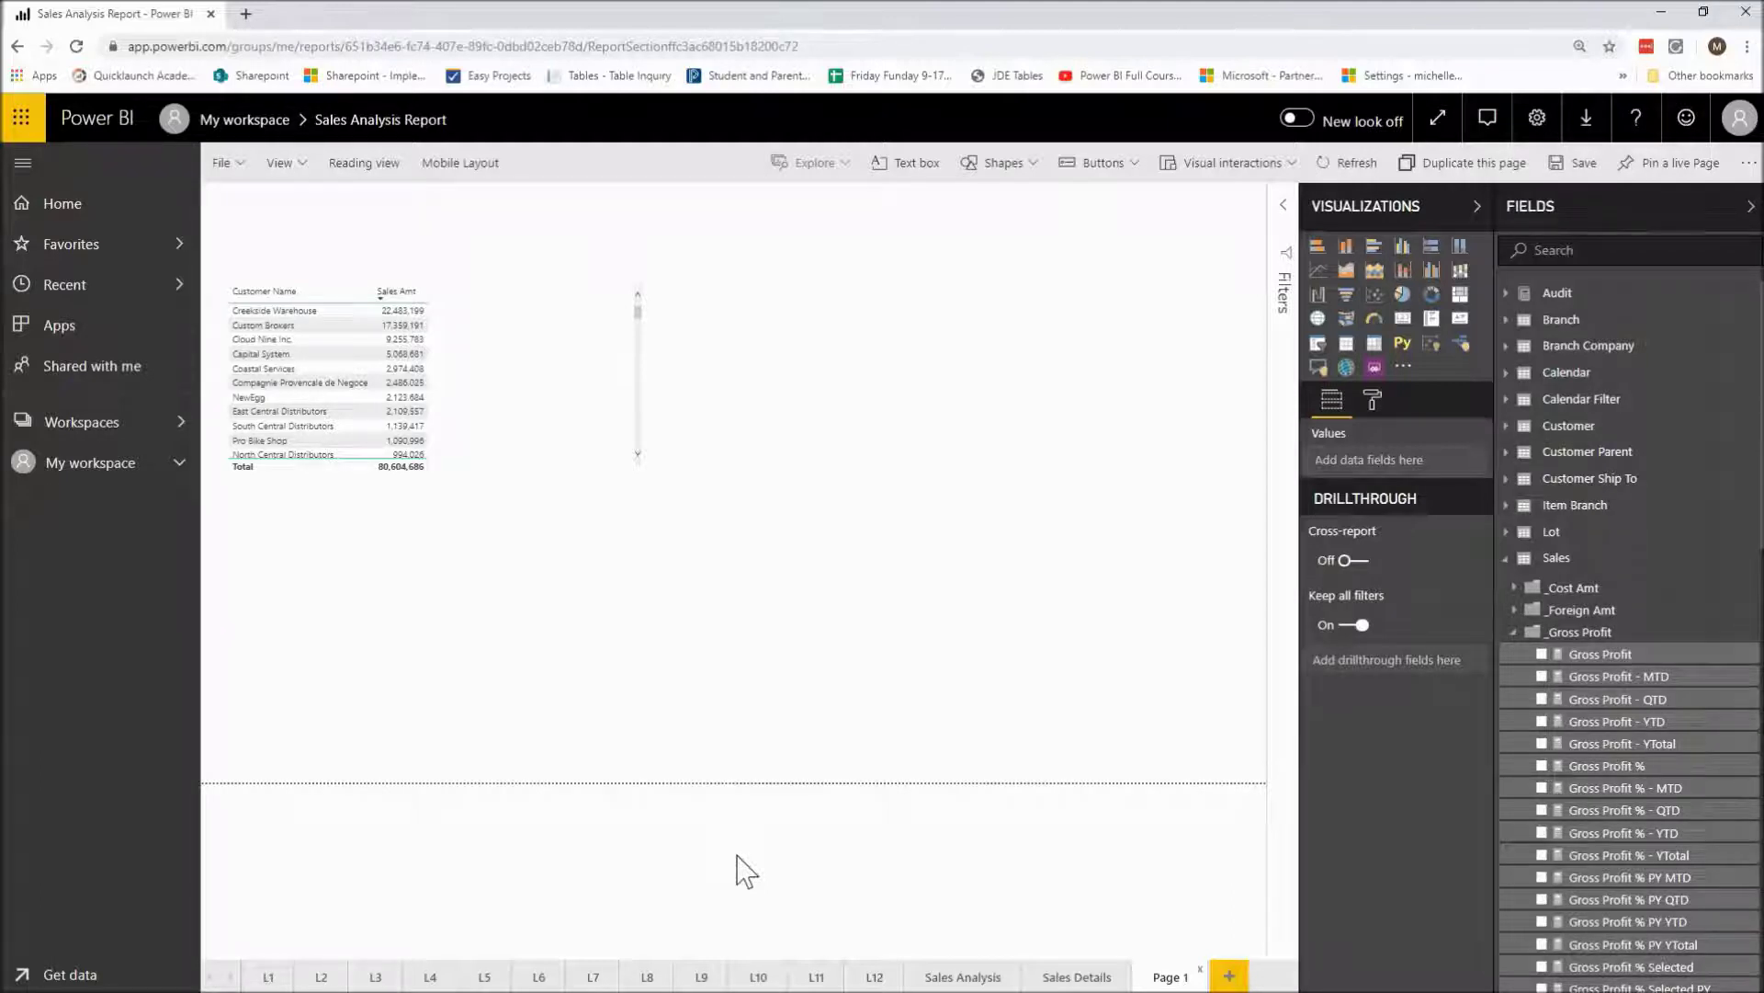
pyautogui.click(319, 980)
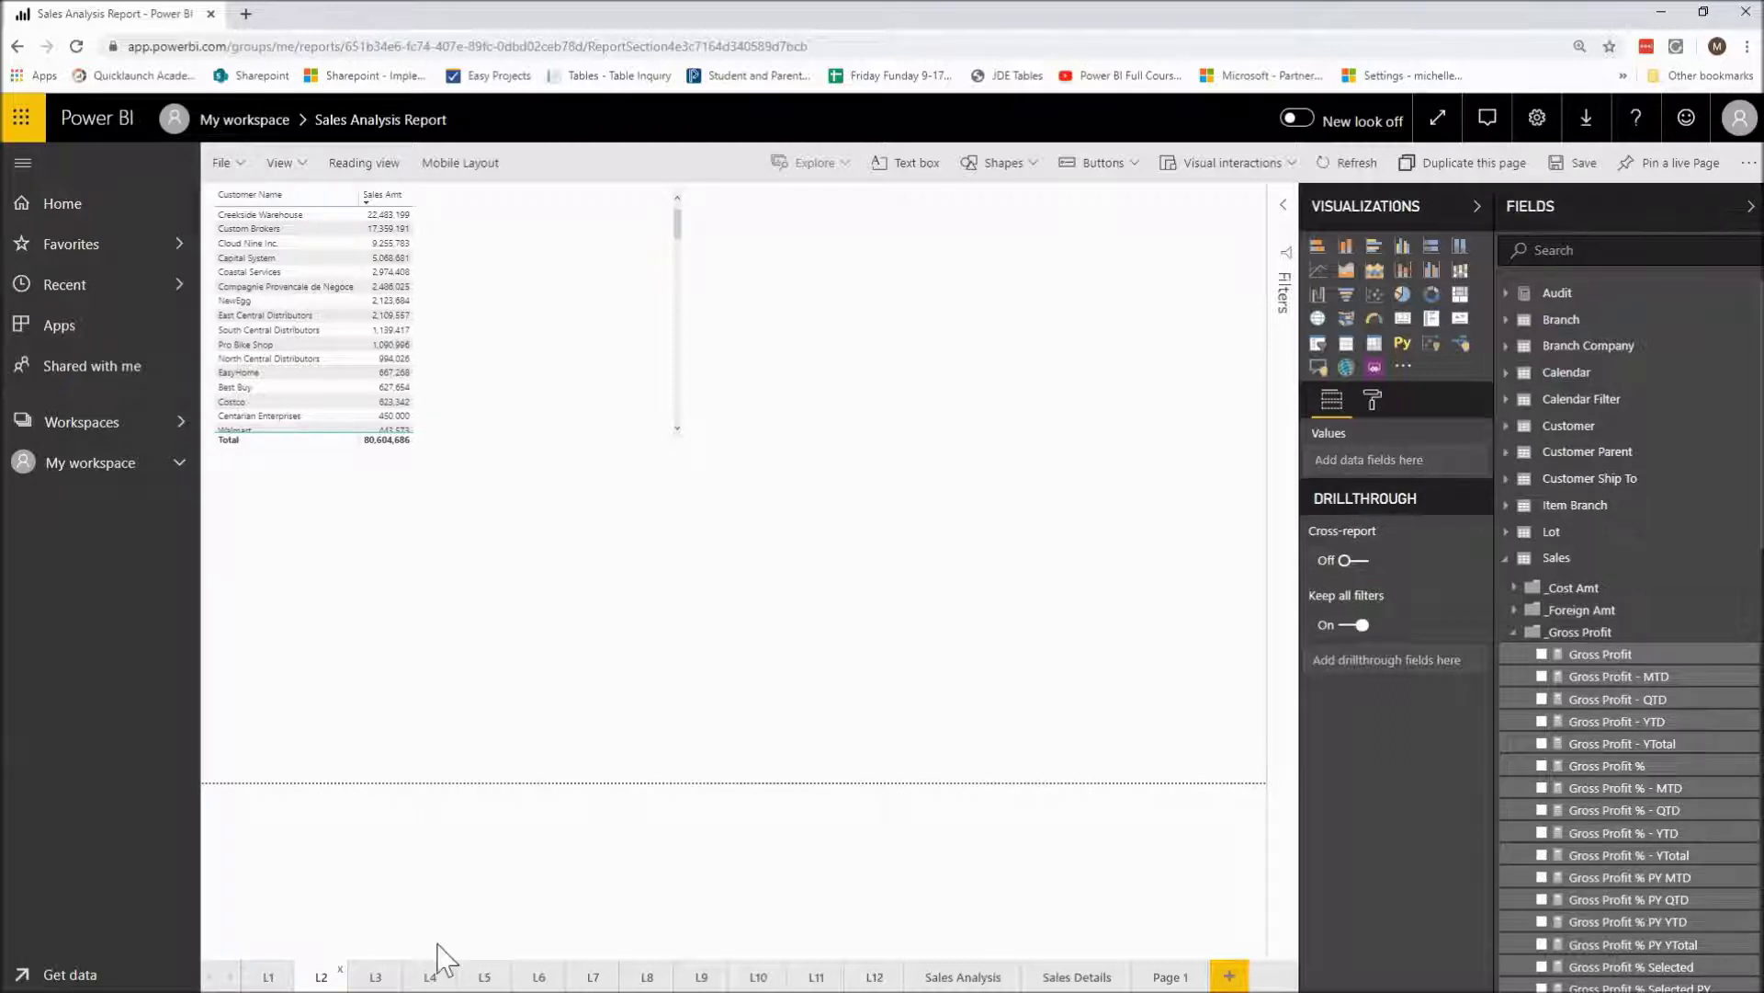
pyautogui.rightClick(318, 974)
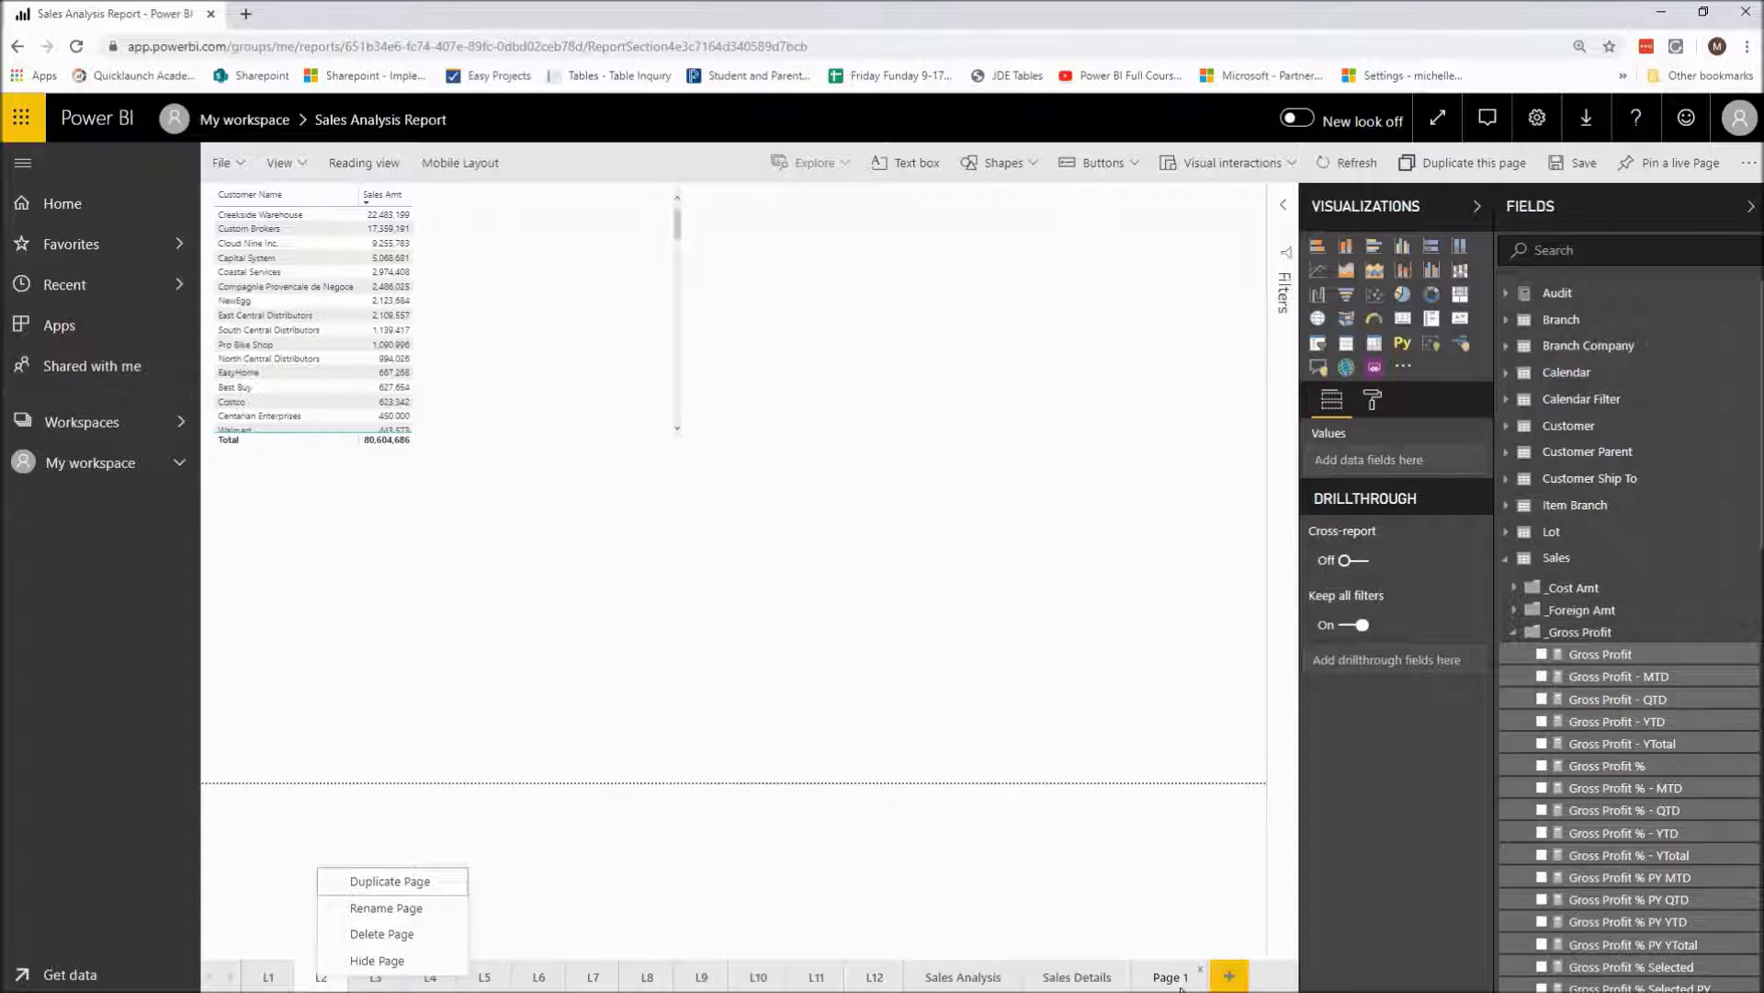
pyautogui.click(1038, 890)
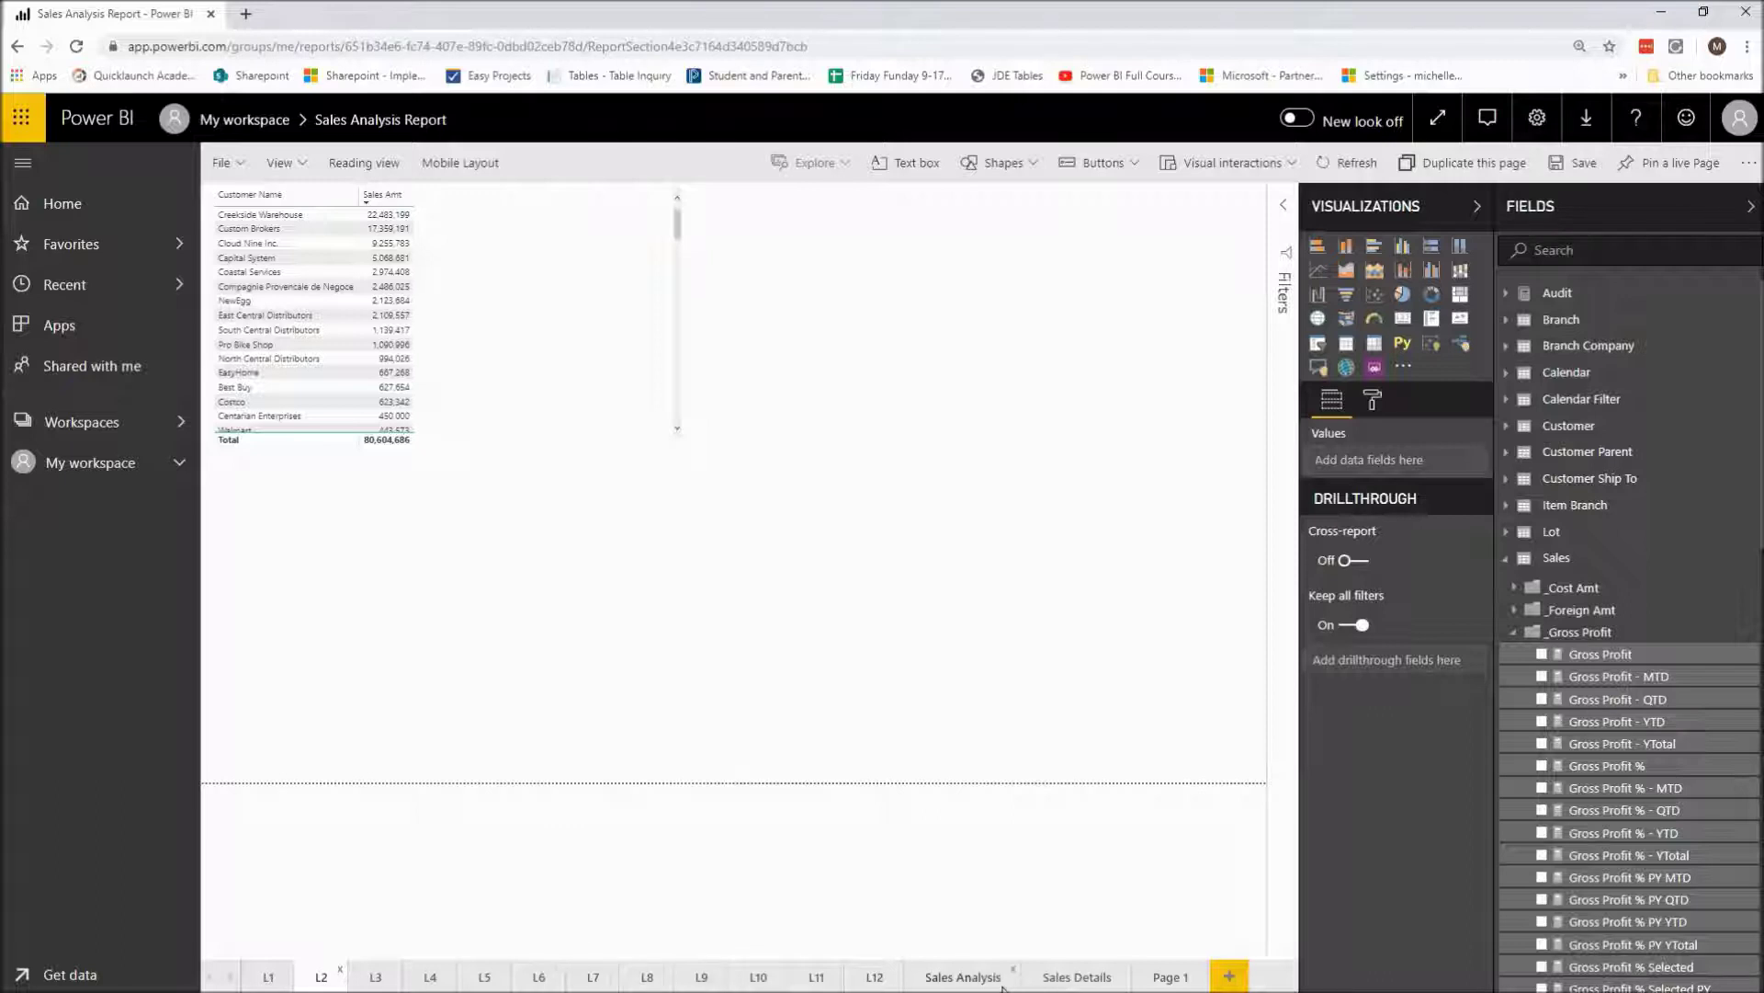
# - Return to Page 1, collapse the _Gross Profit folder and expand the _Sales Amt folder in the Sales table
pyautogui.click(1156, 979)
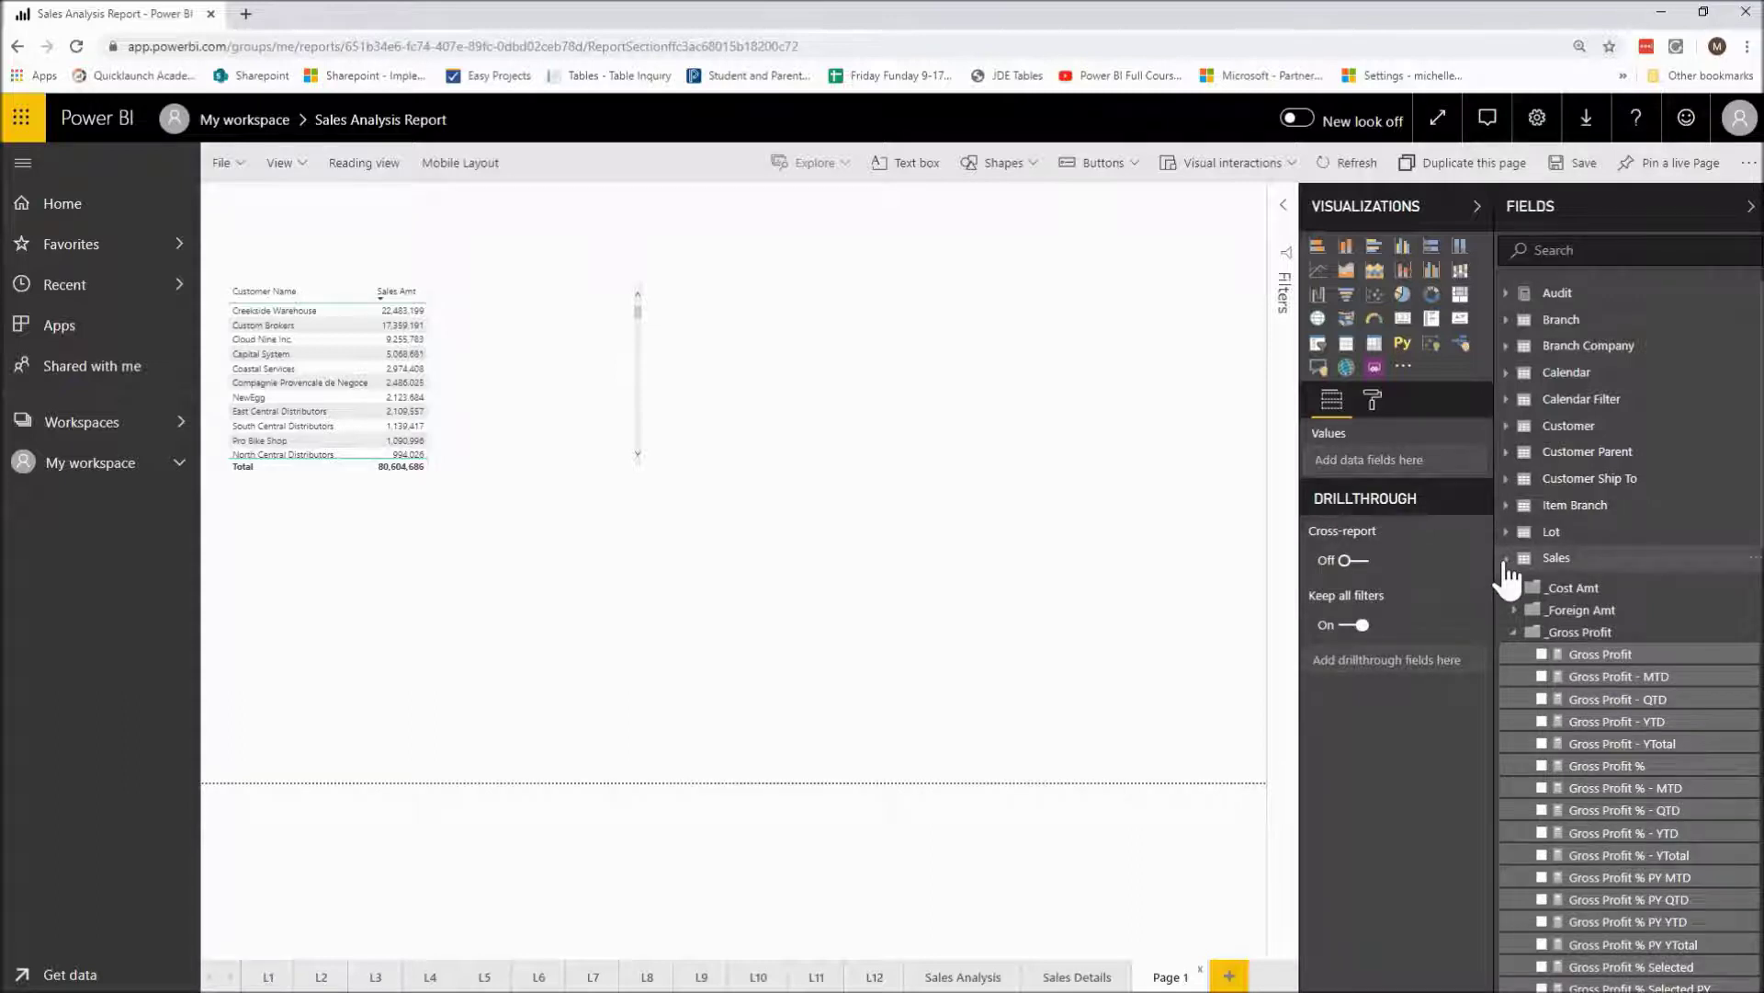
pyautogui.click(1511, 634)
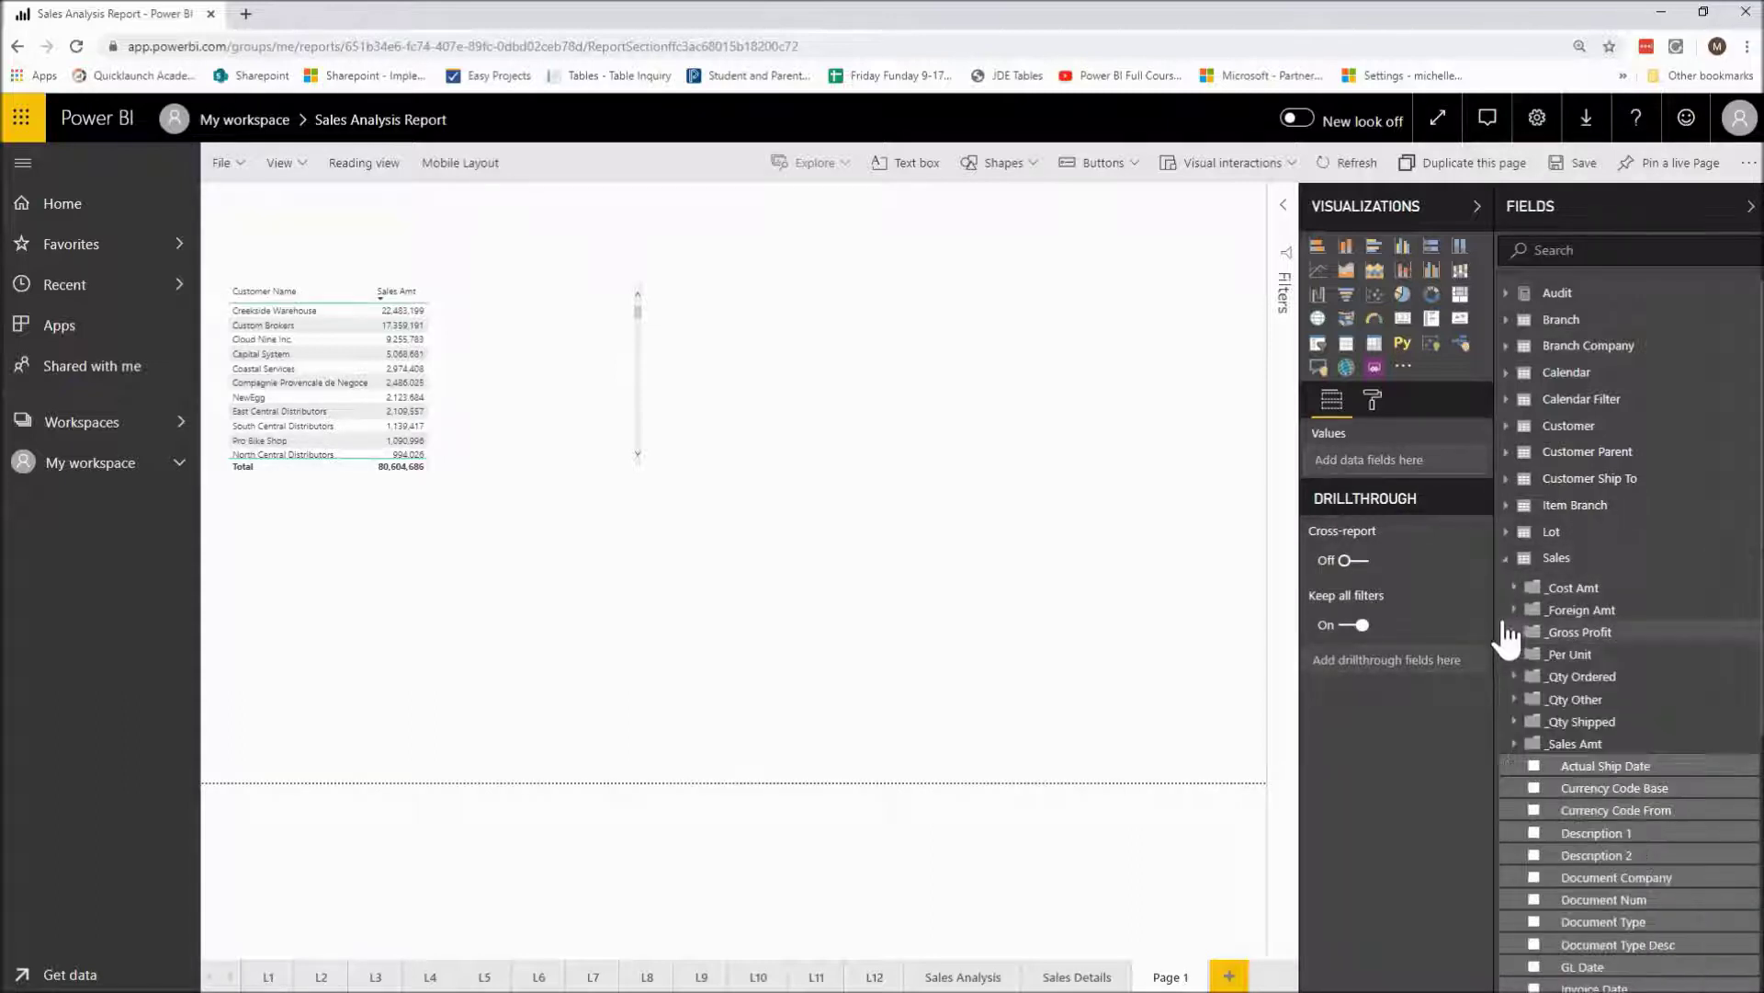
pyautogui.click(1514, 745)
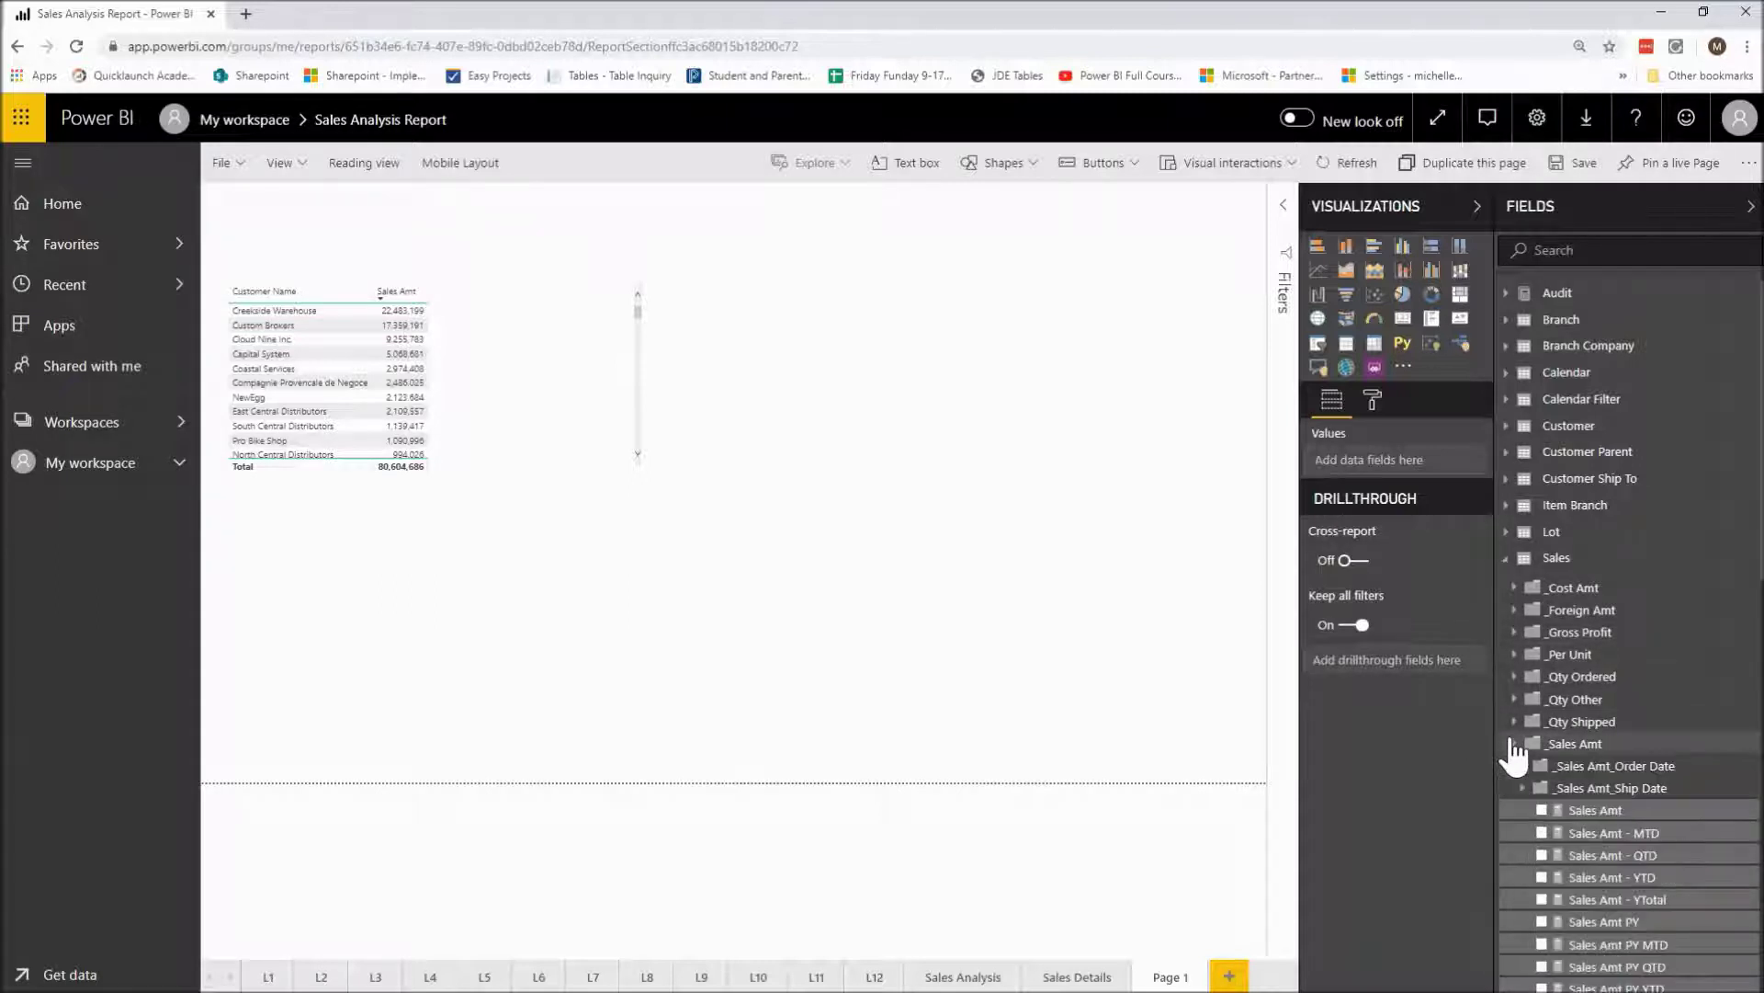
pyautogui.scroll(-3, 1510, 717)
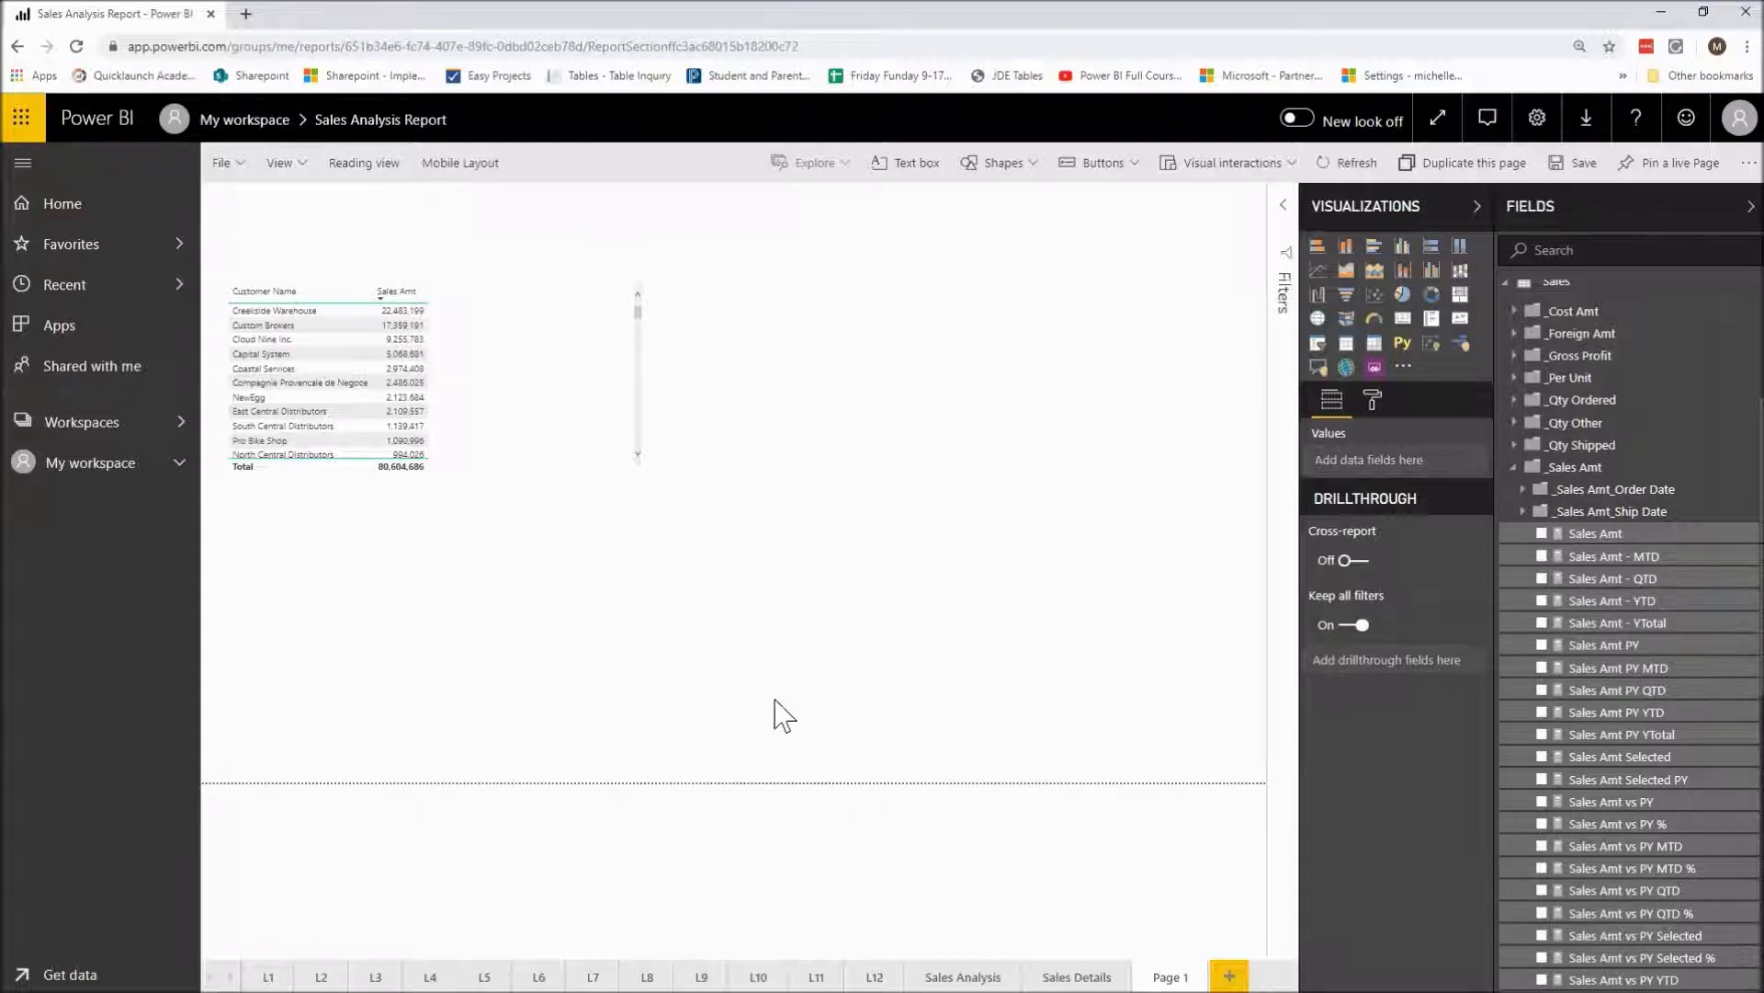
# - Try sorting the customer table by Sales Amt in both directions and by Customer Name, ending with Sales Amt descending
pyautogui.click(558, 463)
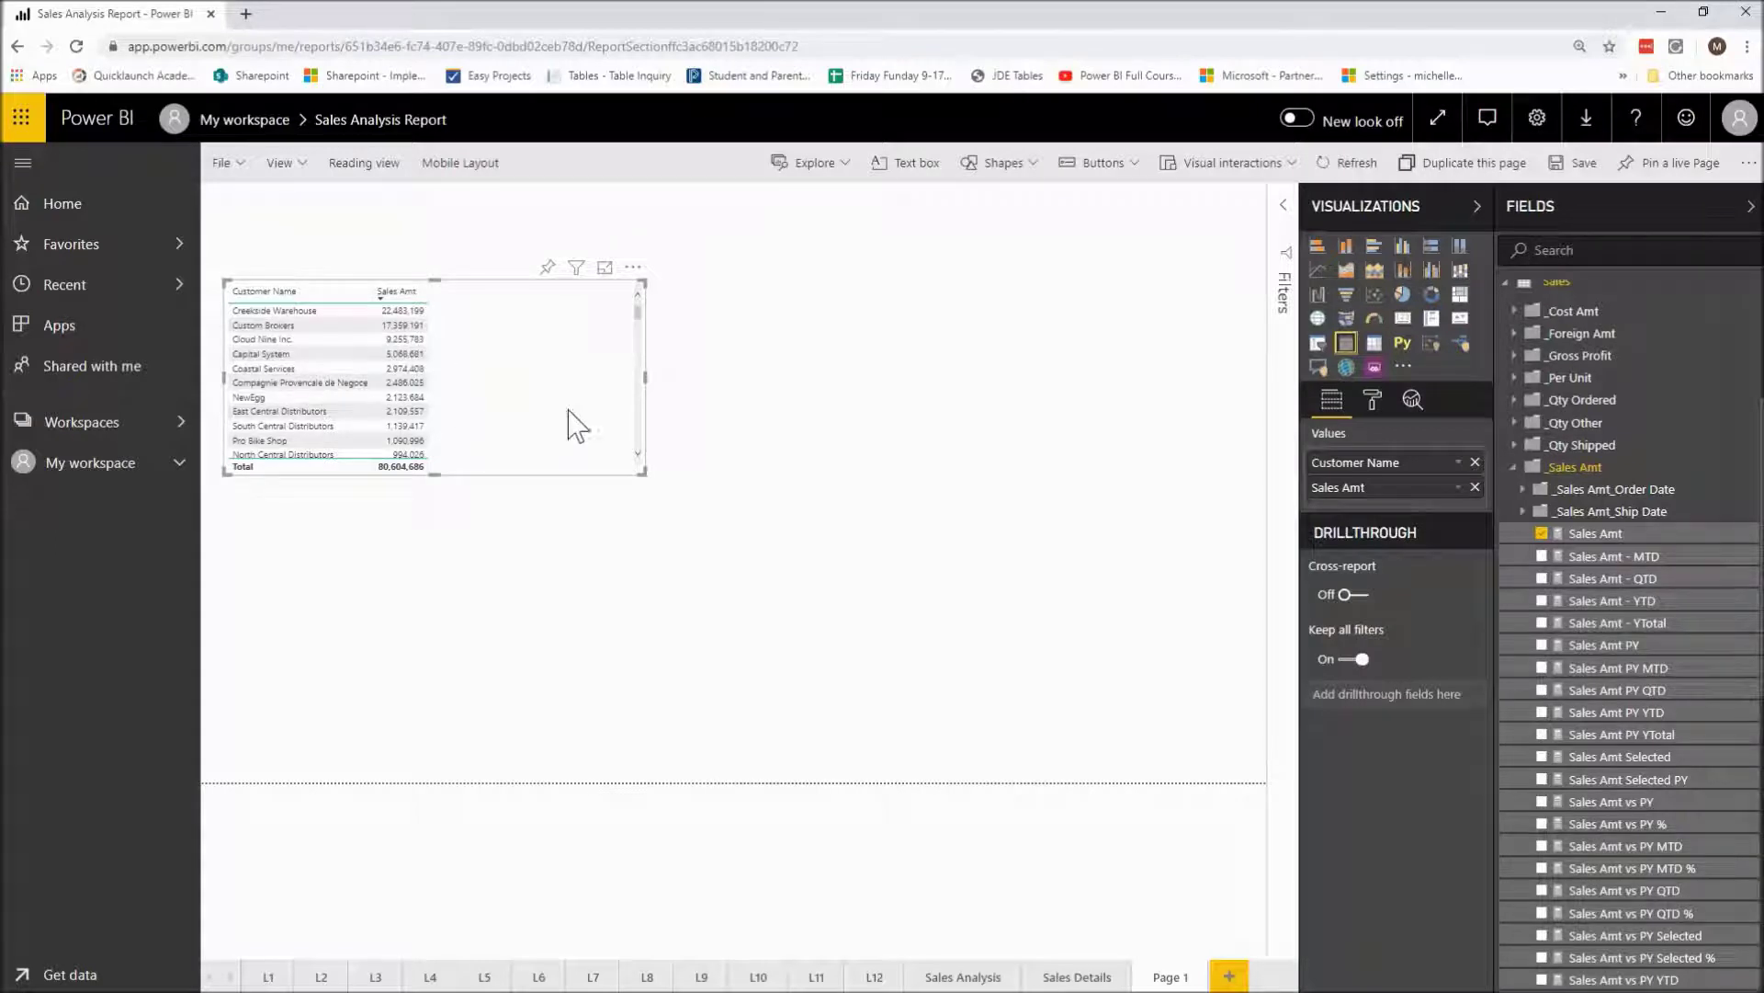
pyautogui.click(880, 533)
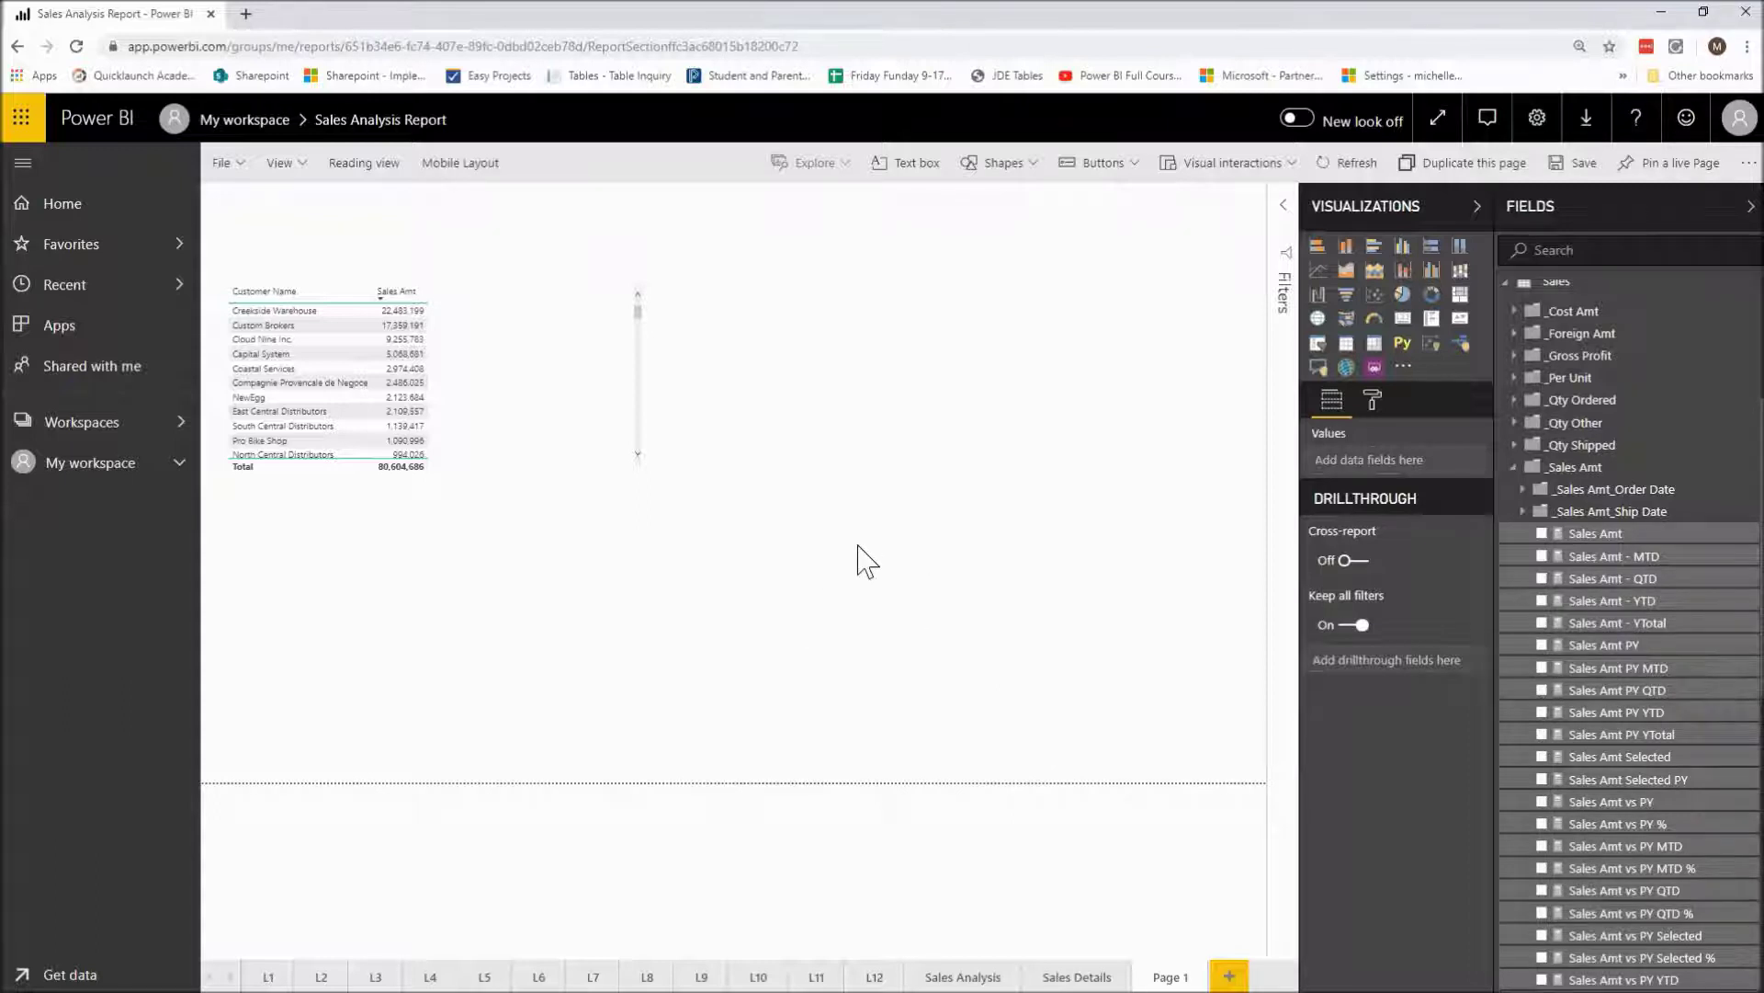
pyautogui.click(479, 386)
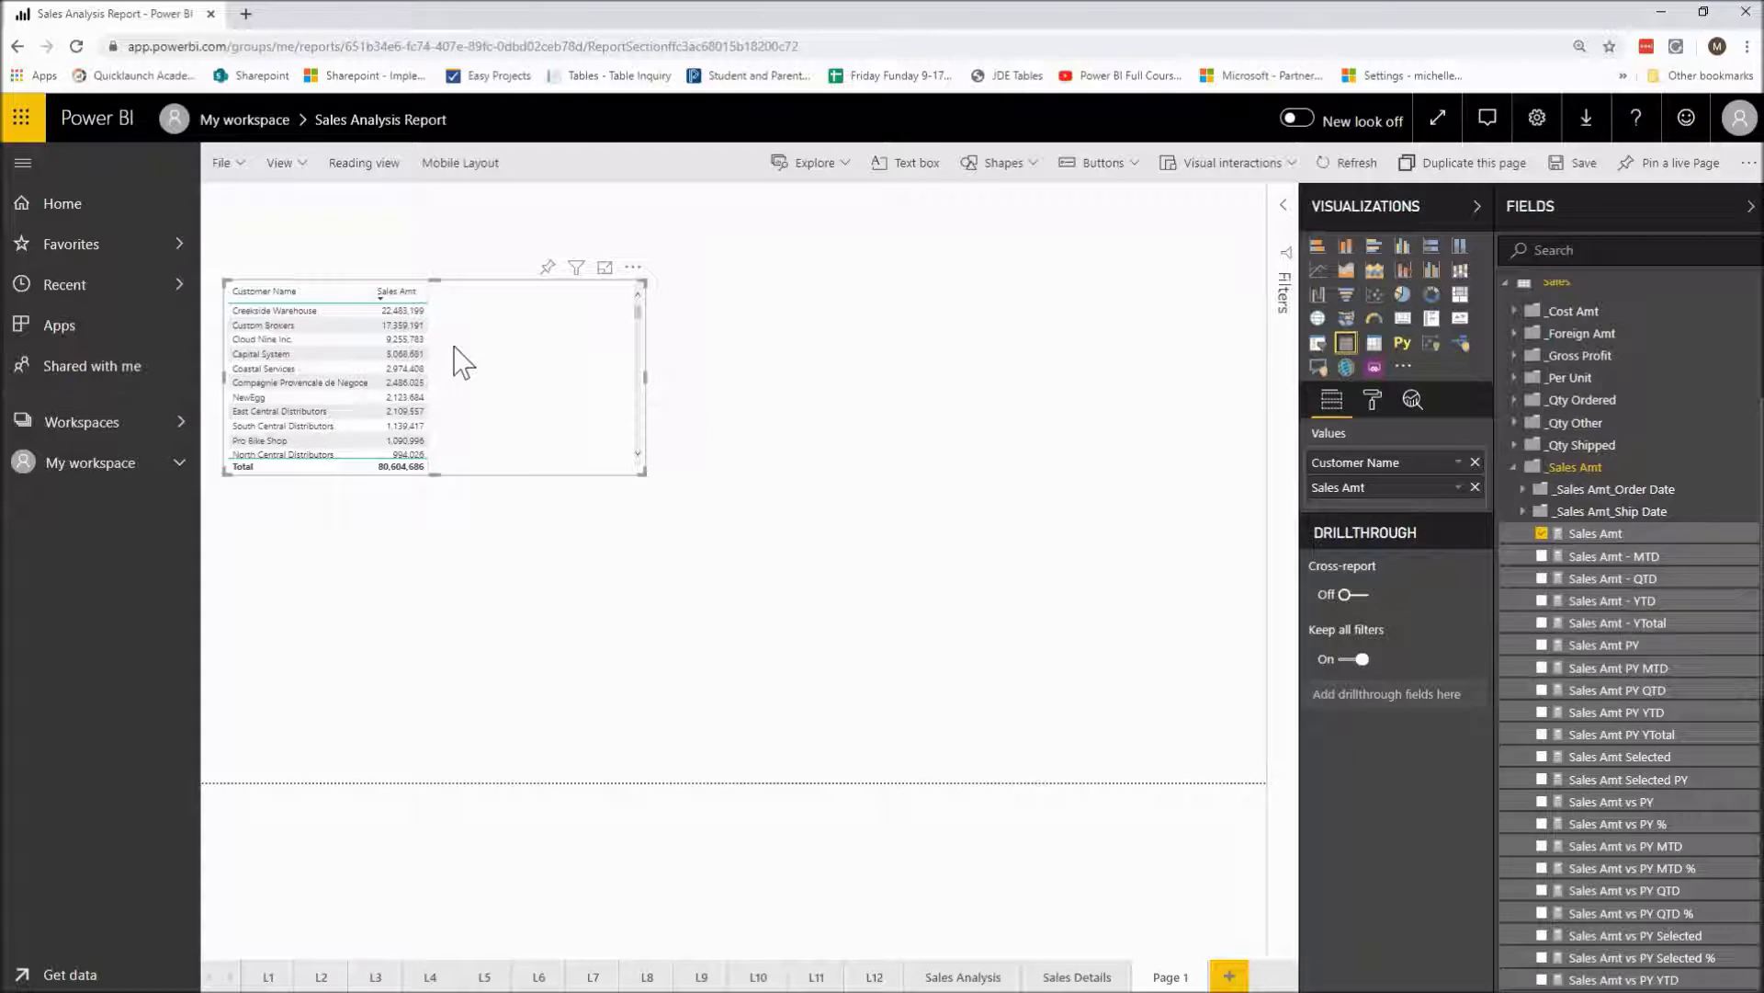
pyautogui.click(386, 292)
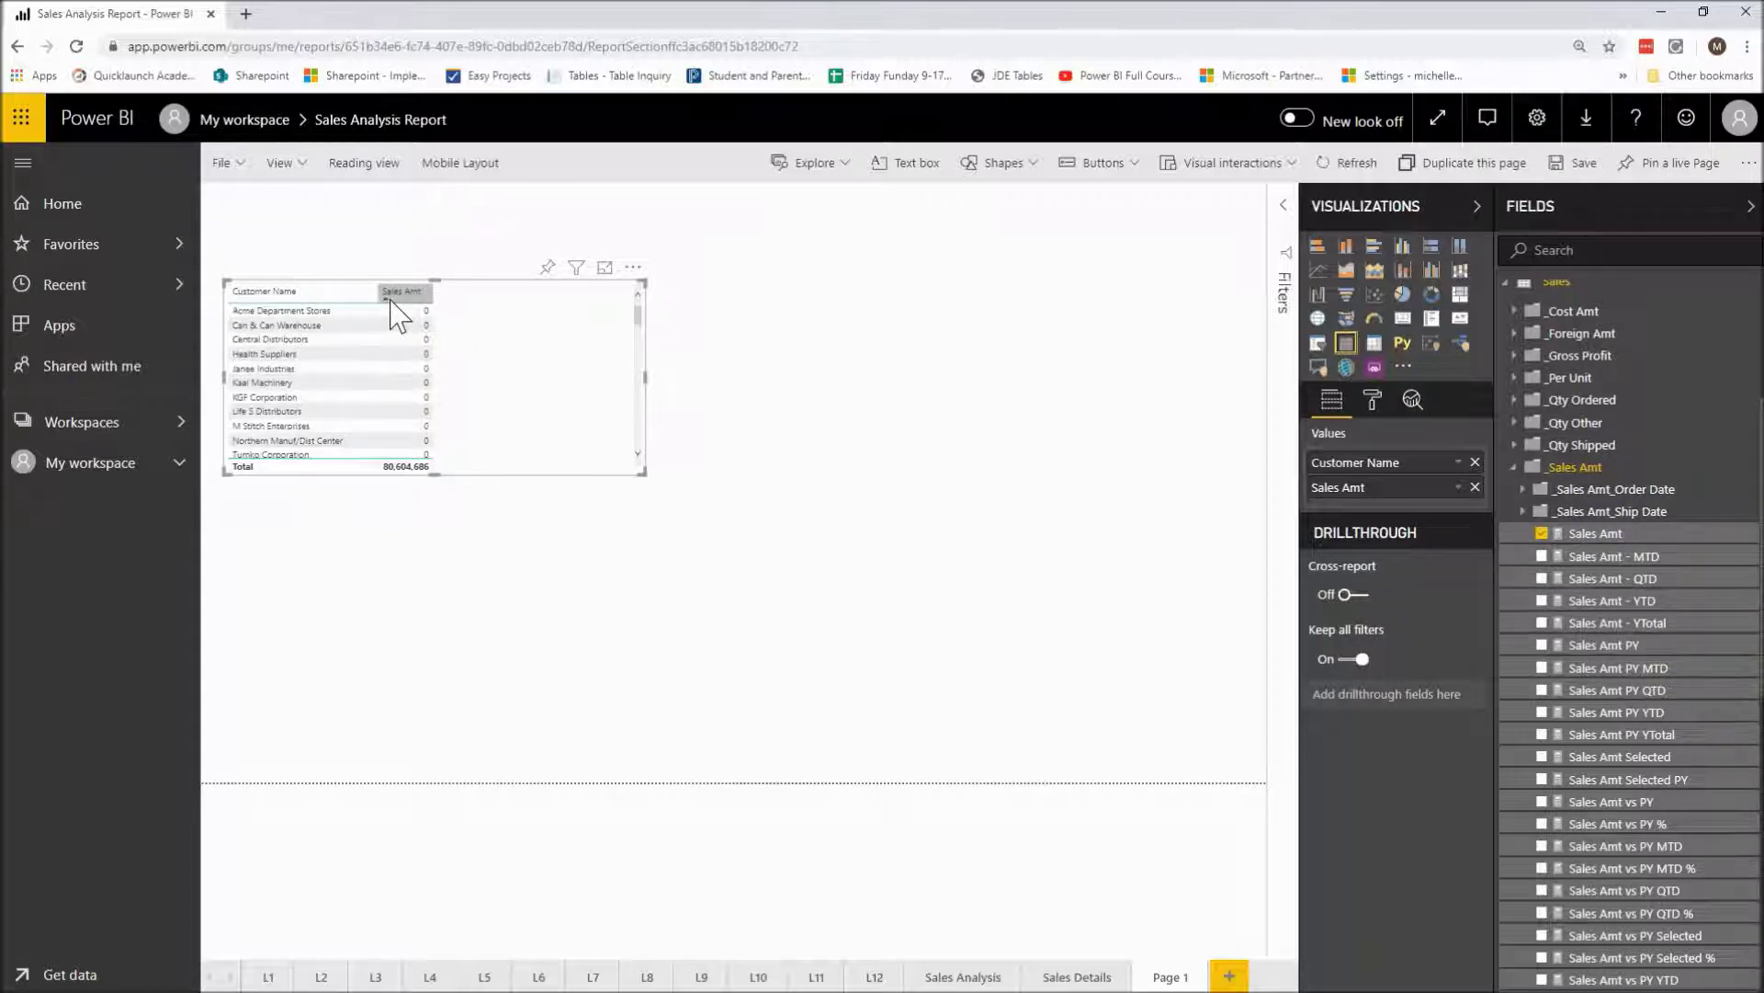
pyautogui.click(391, 301)
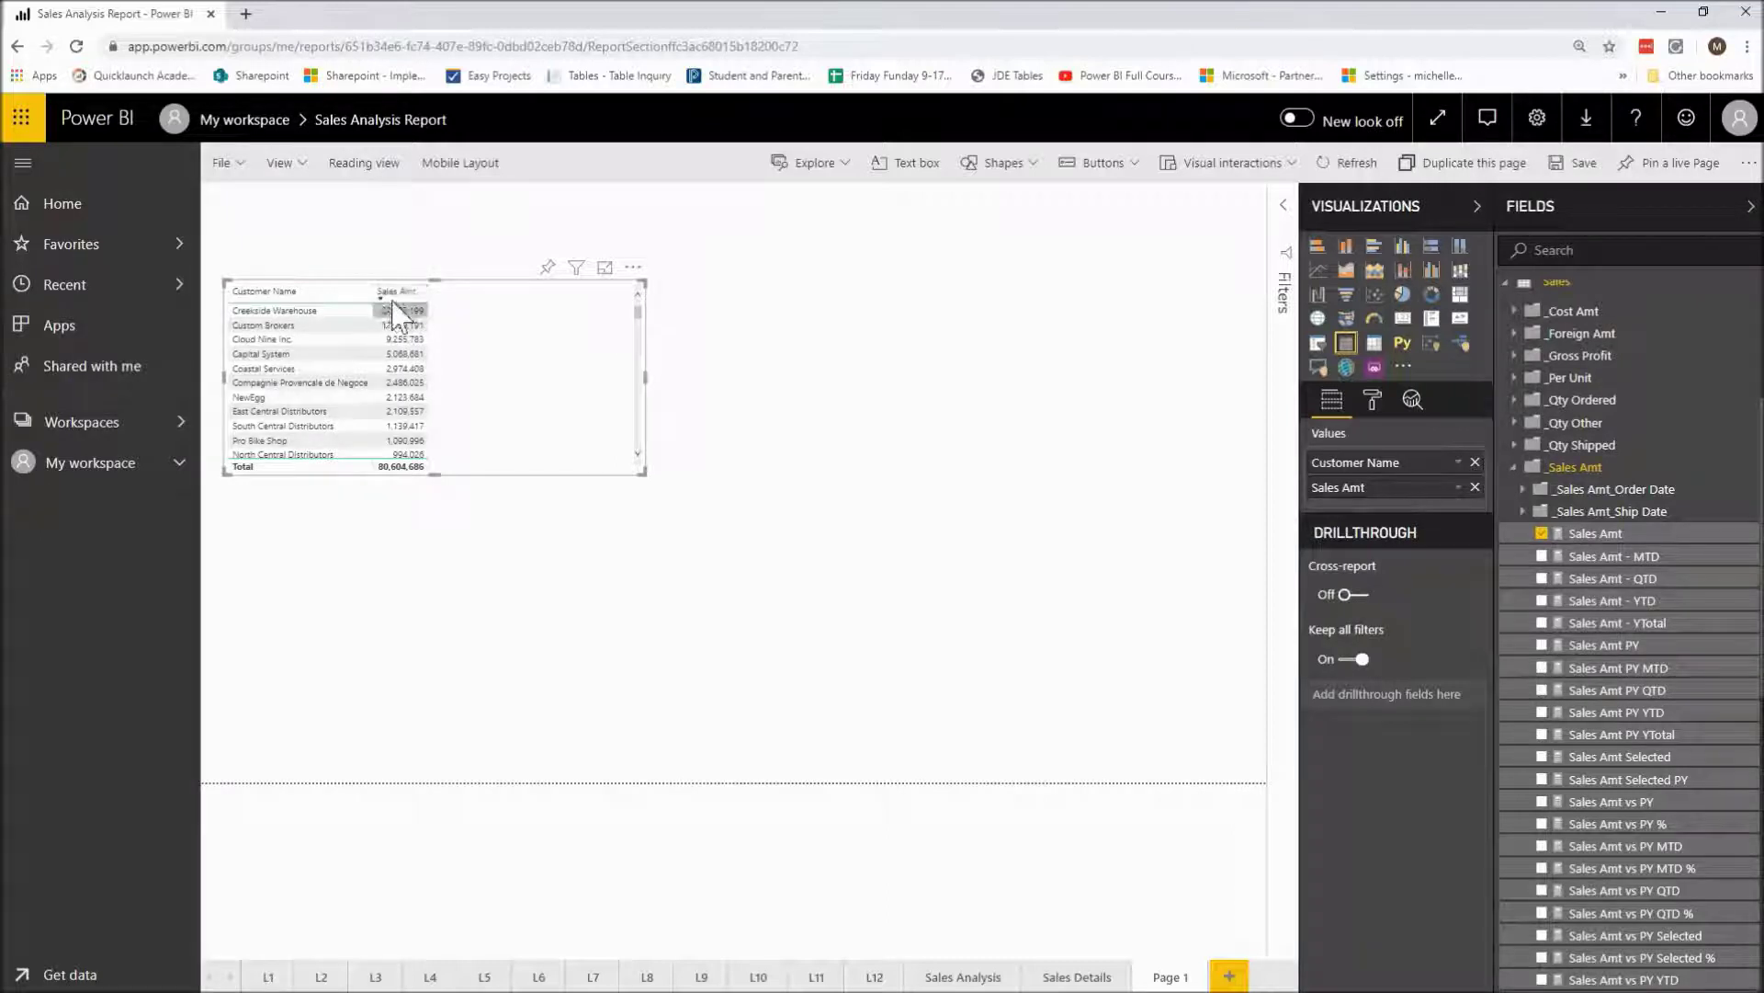
pyautogui.click(322, 294)
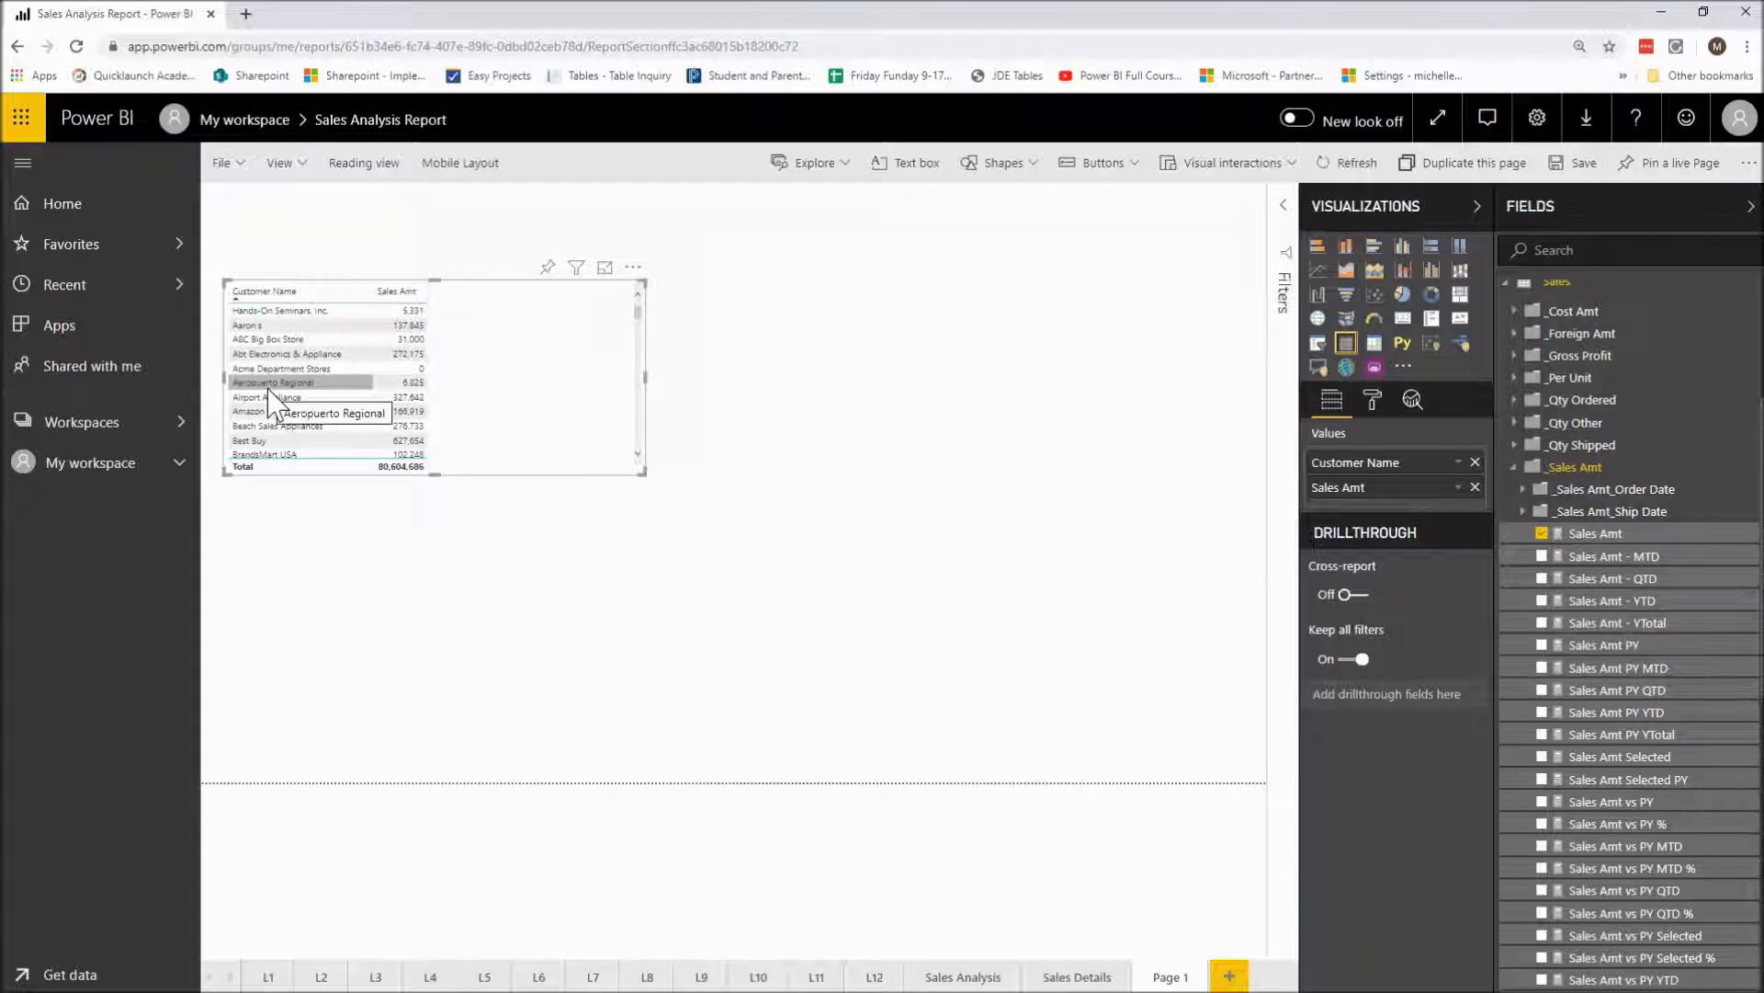
pyautogui.click(396, 292)
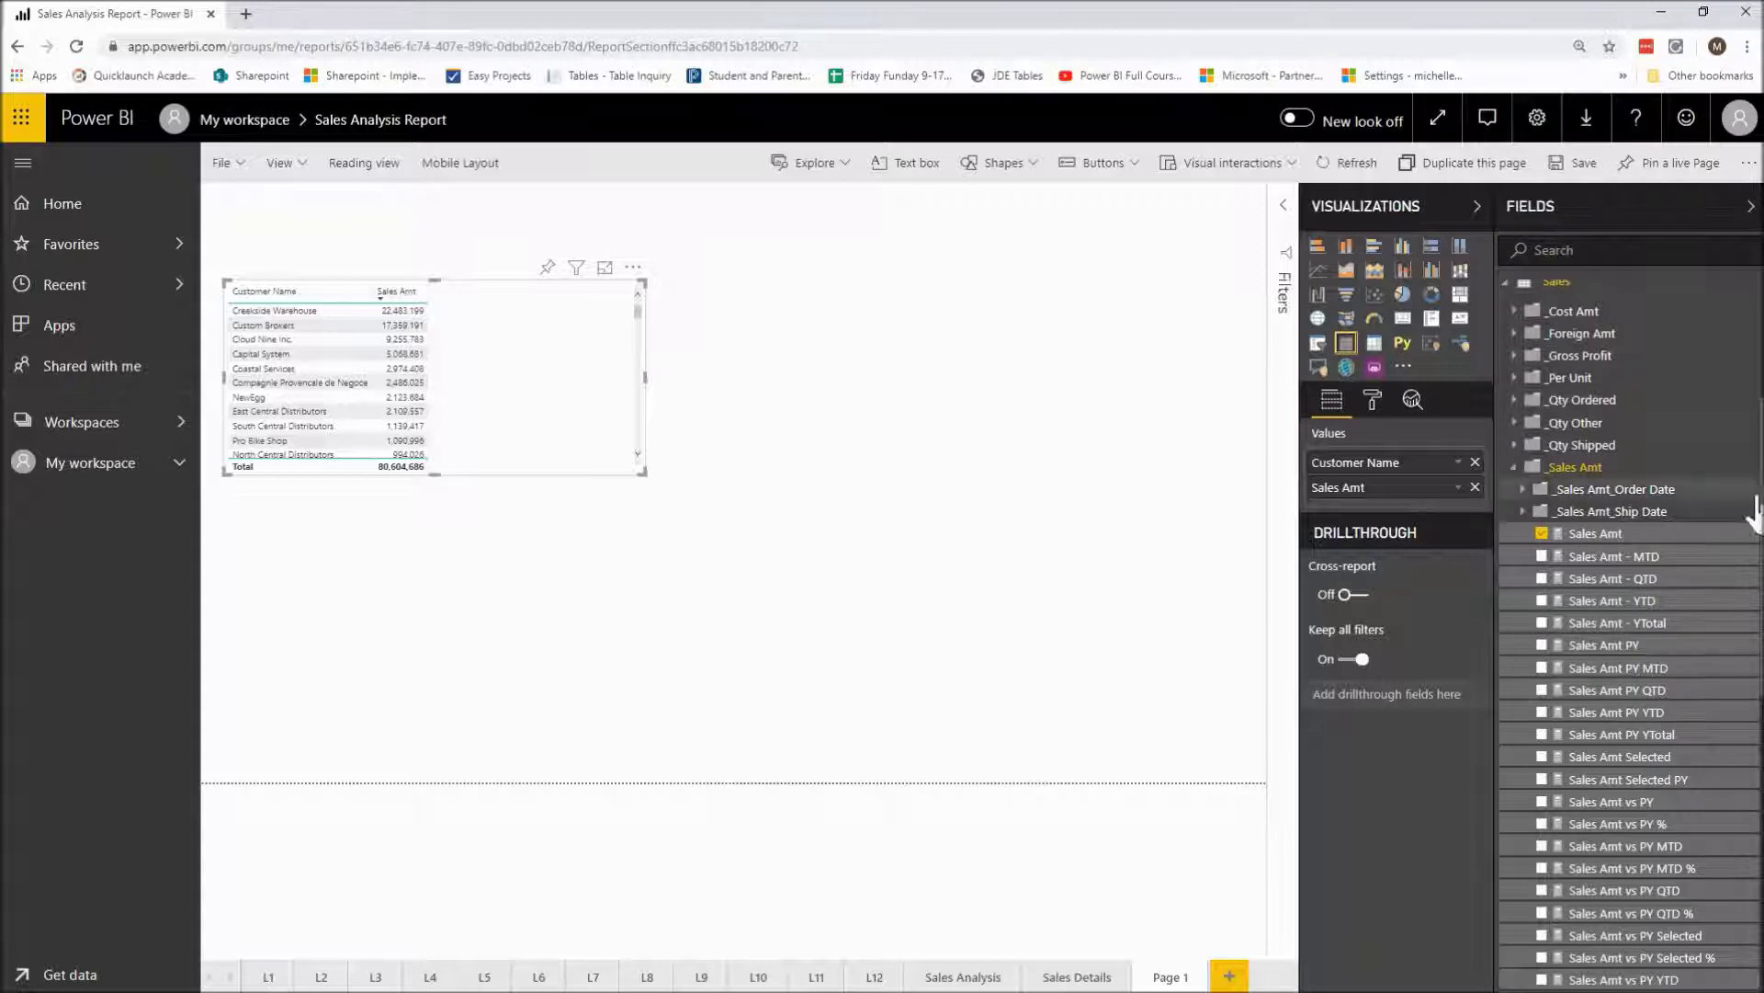
# - Add Sales Amt - MTD, Sales Amt - QTD and Sales Amt - YTD to the customer table and enlarge it to fit the columns
pyautogui.scroll(2, 1592, 554)
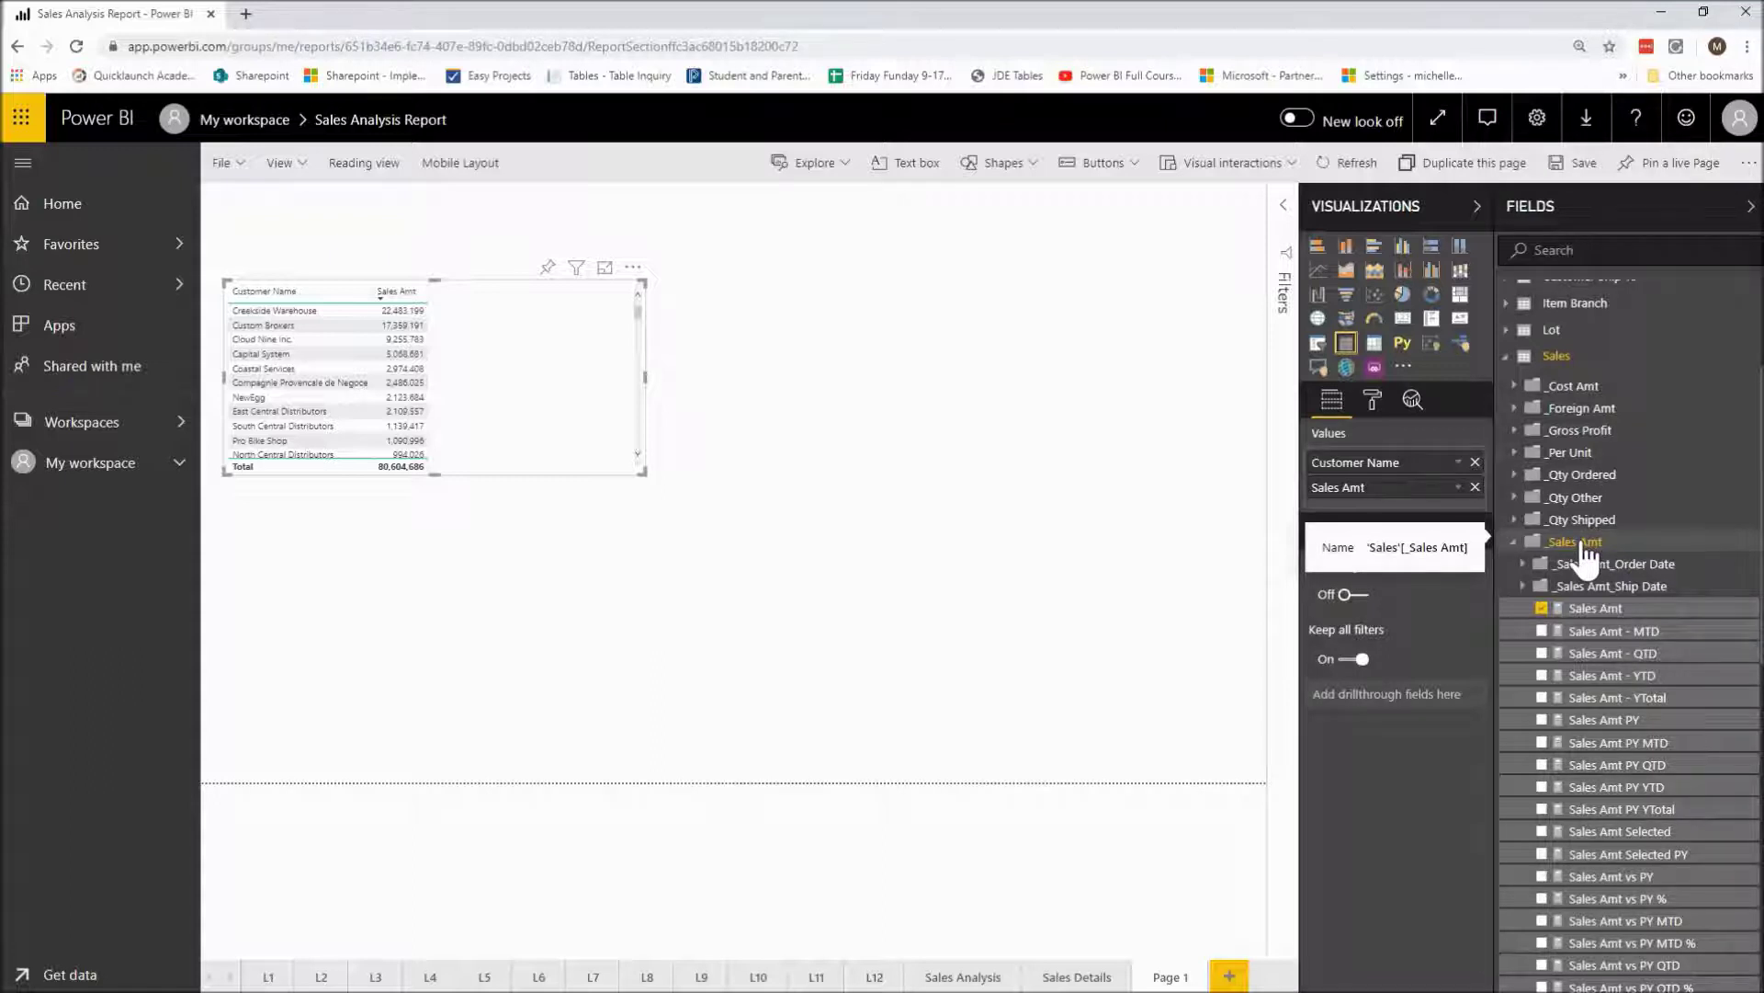
pyautogui.click(1542, 631)
pyautogui.click(1542, 654)
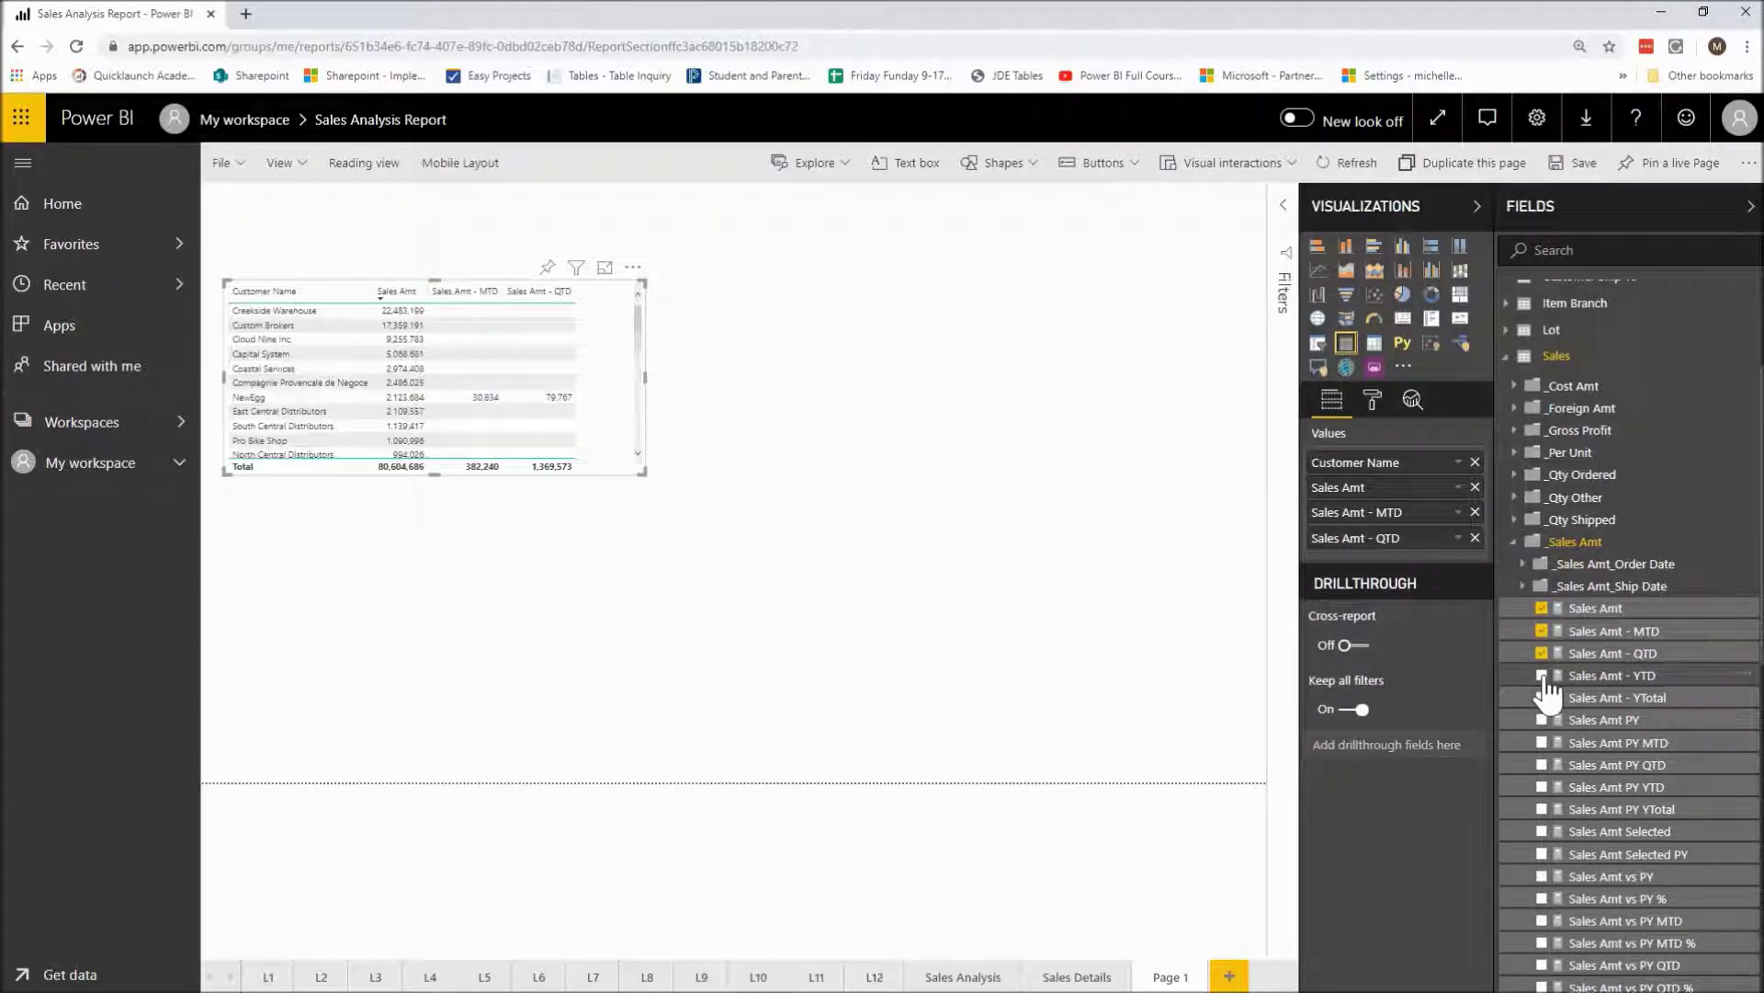
pyautogui.click(1543, 677)
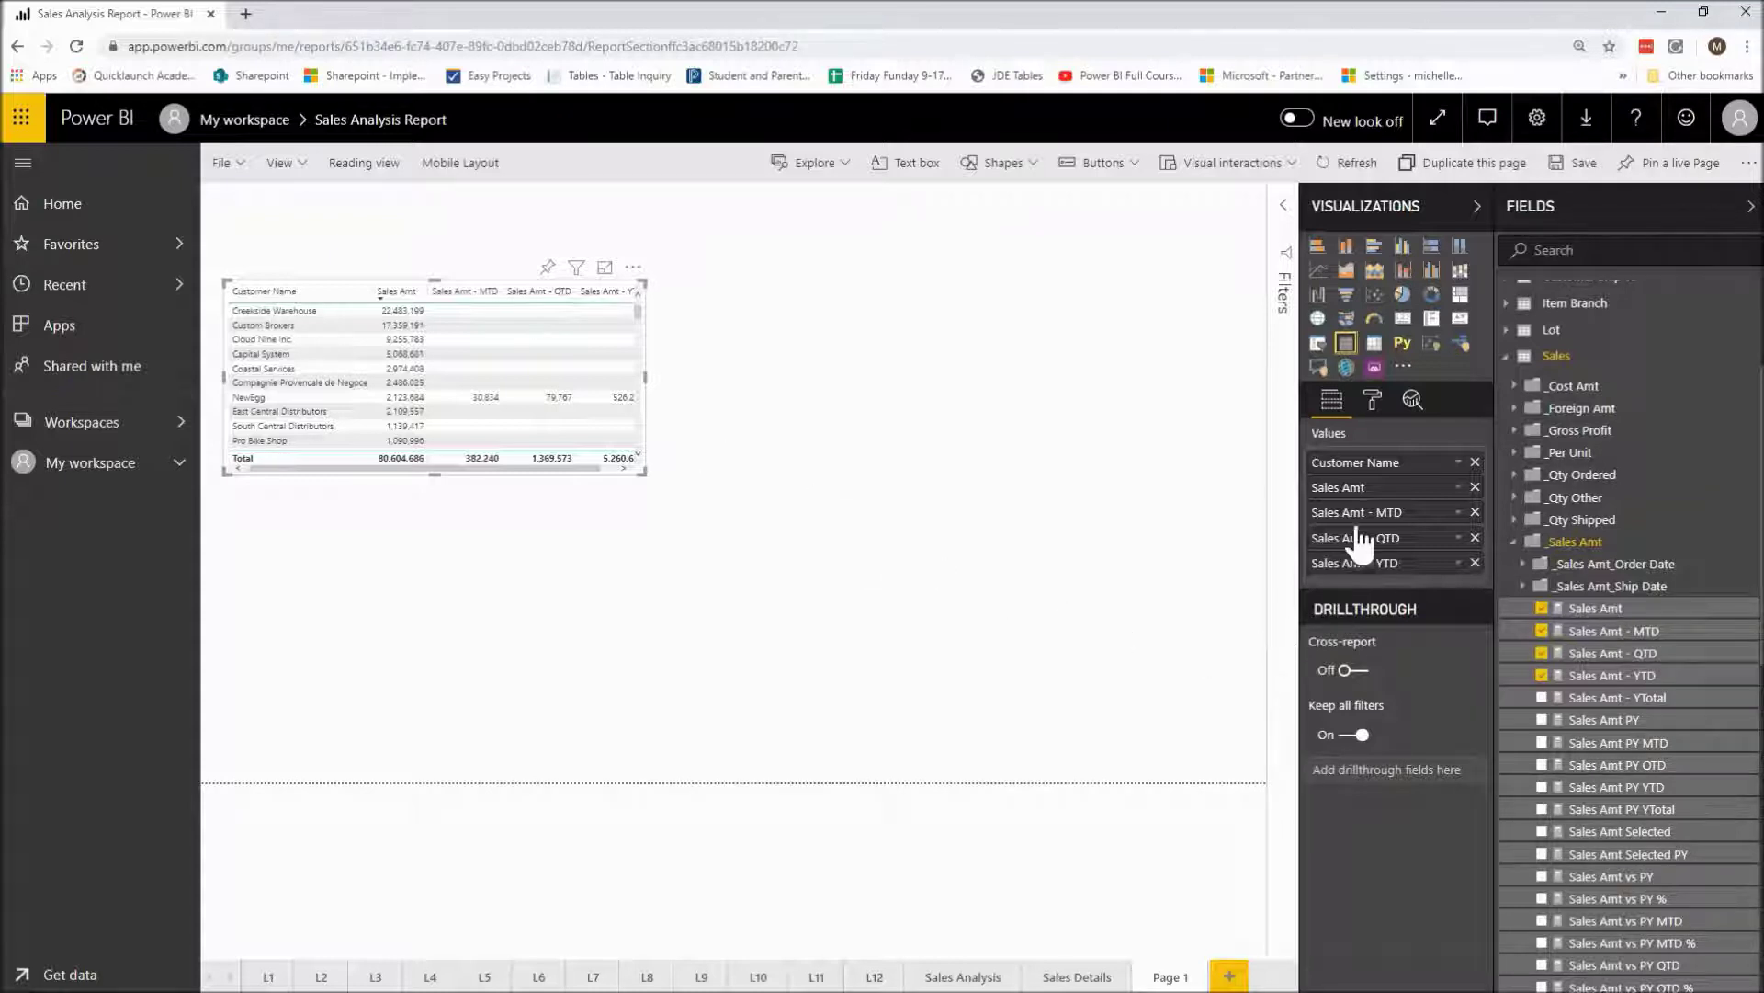
pyautogui.moveTo(1360, 549); pyautogui.dragTo(1360, 551)
pyautogui.moveTo(643, 473); pyautogui.dragTo(744, 566)
pyautogui.click(744, 565)
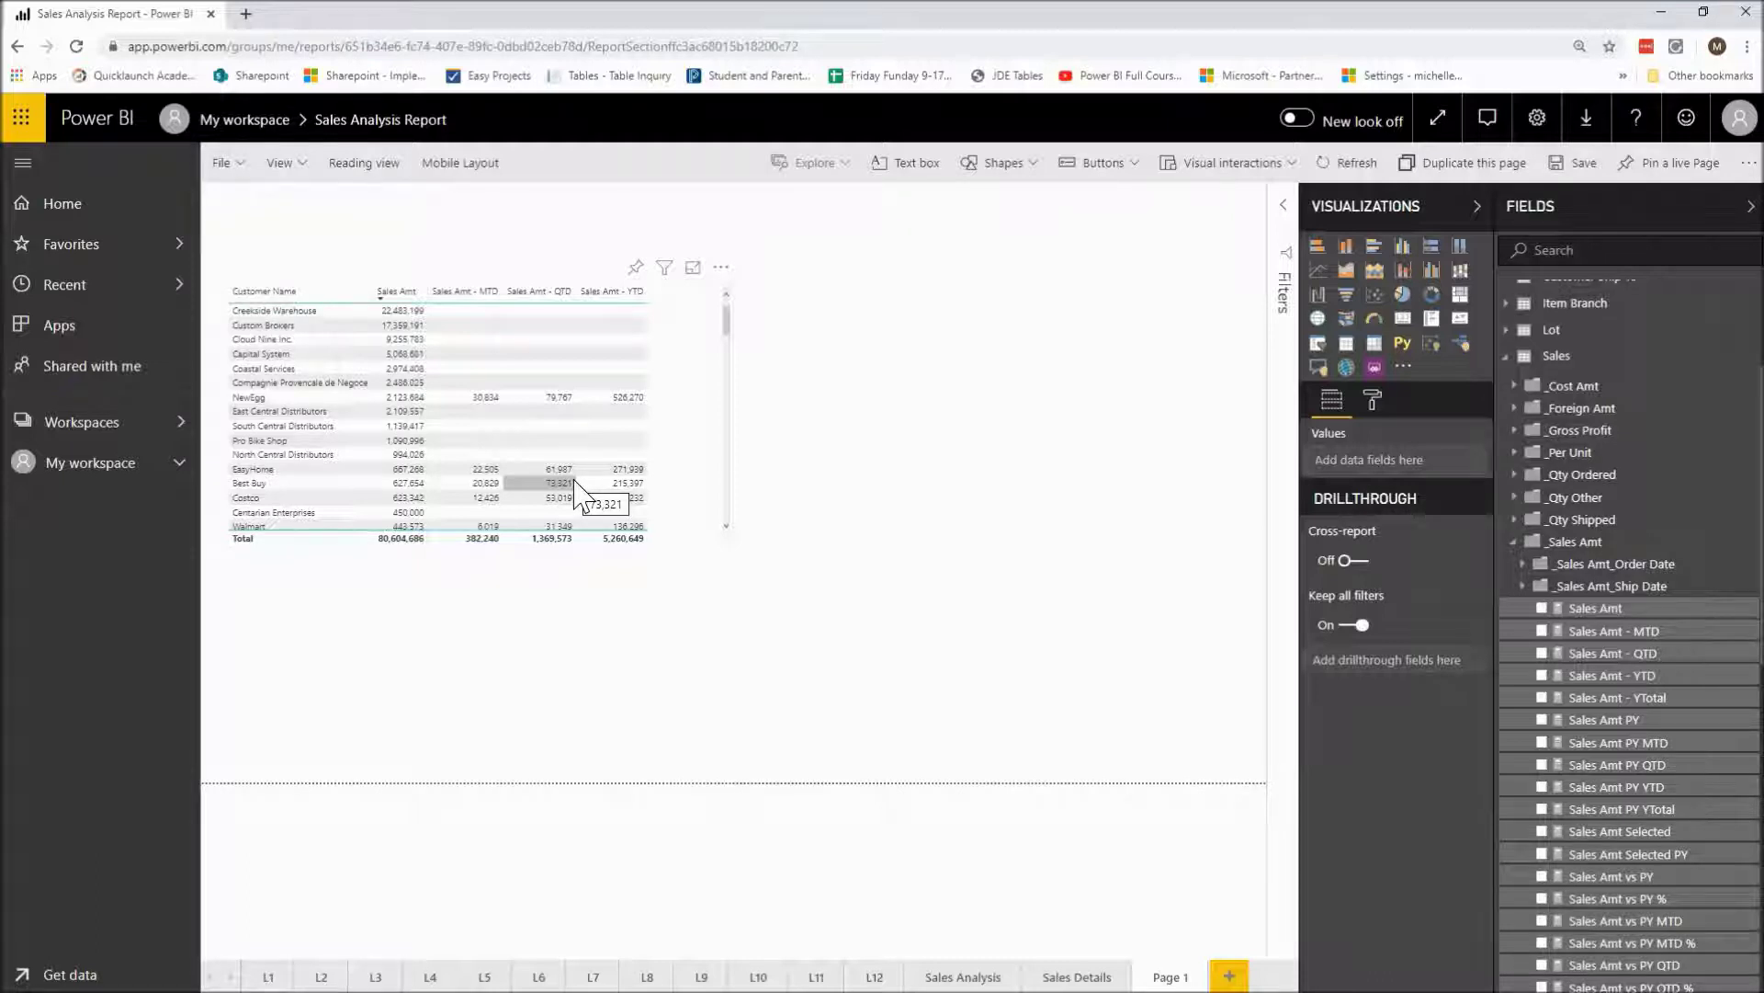
# - Try sorting the table by Sales Amt - MTD and restore the sorting by Sales Amt
pyautogui.click(459, 292)
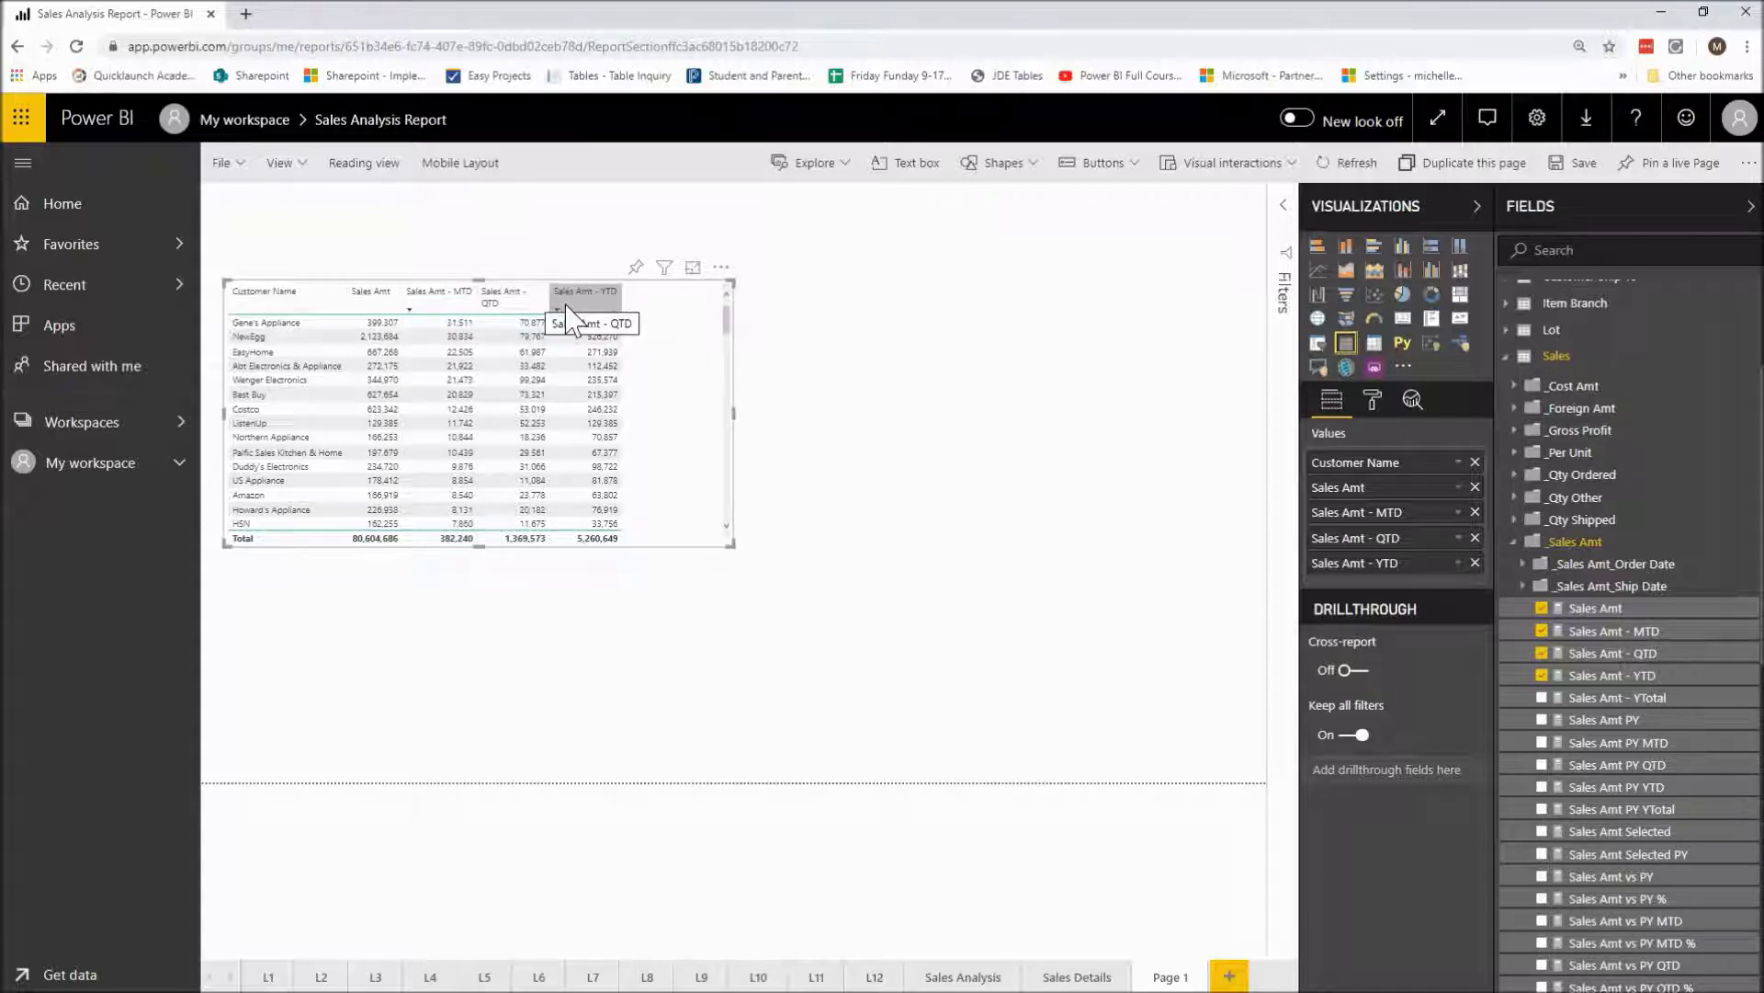
pyautogui.click(377, 304)
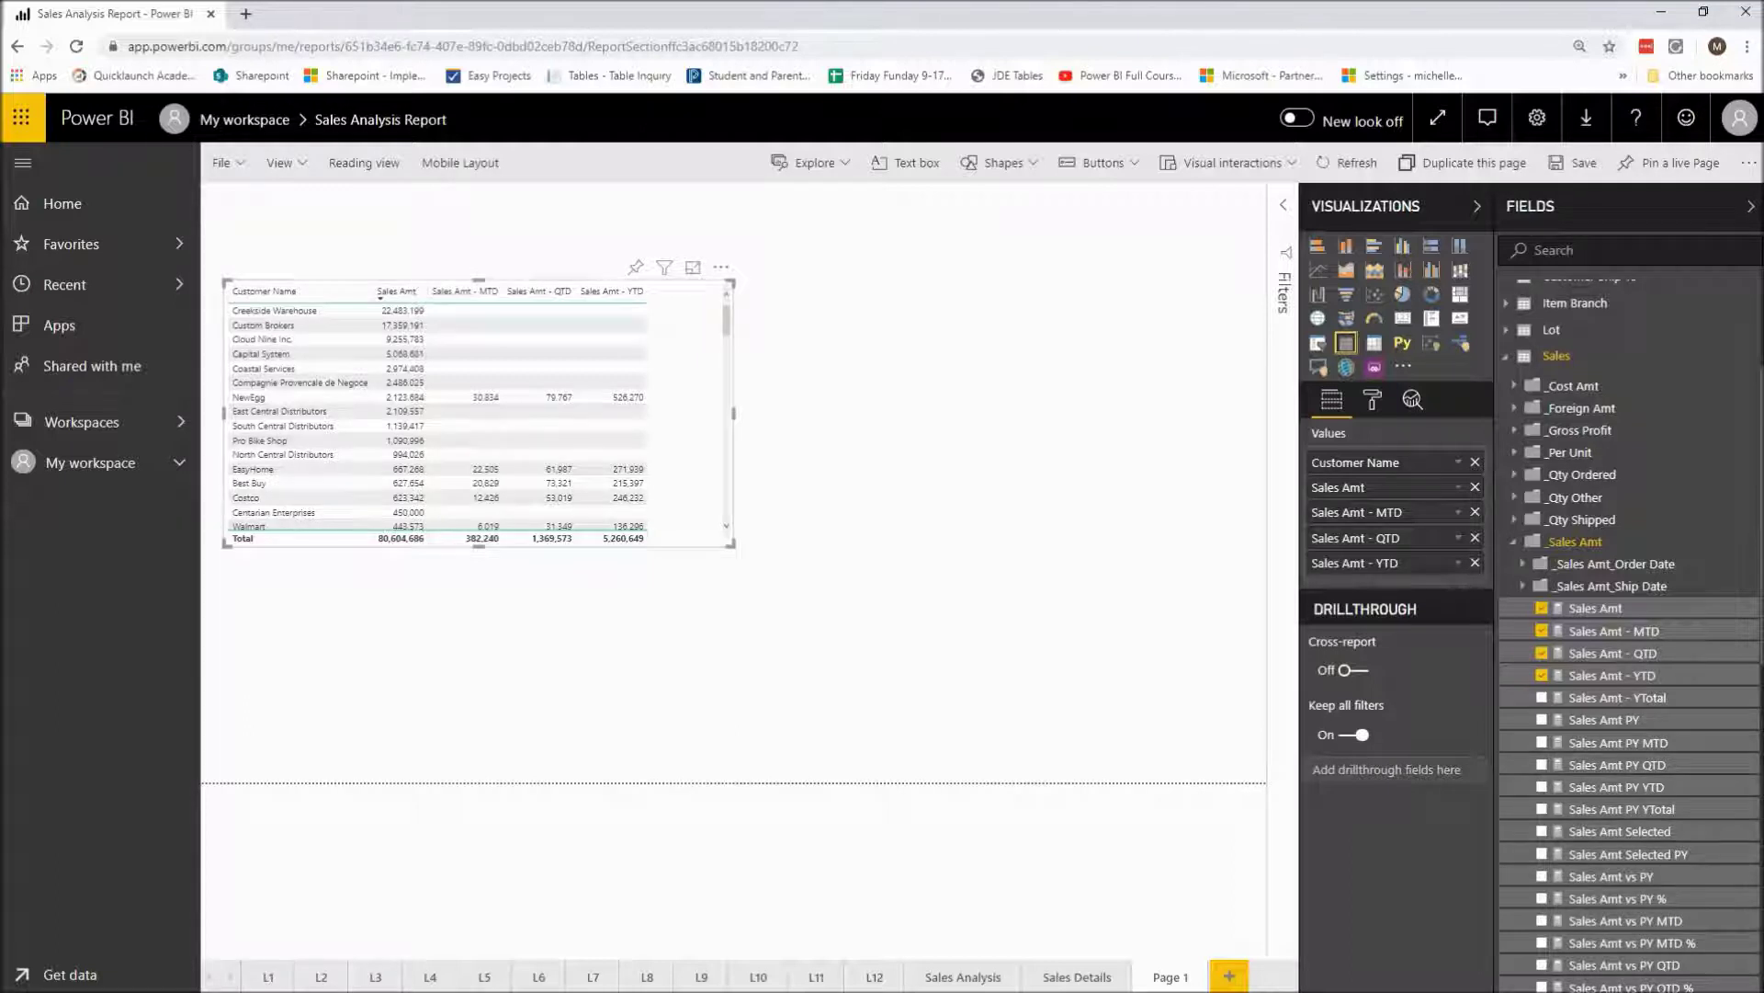
# - Add Sales Amt Selected to the customer table and widen the table to fit the new column
pyautogui.scroll(-3, 1631, 634)
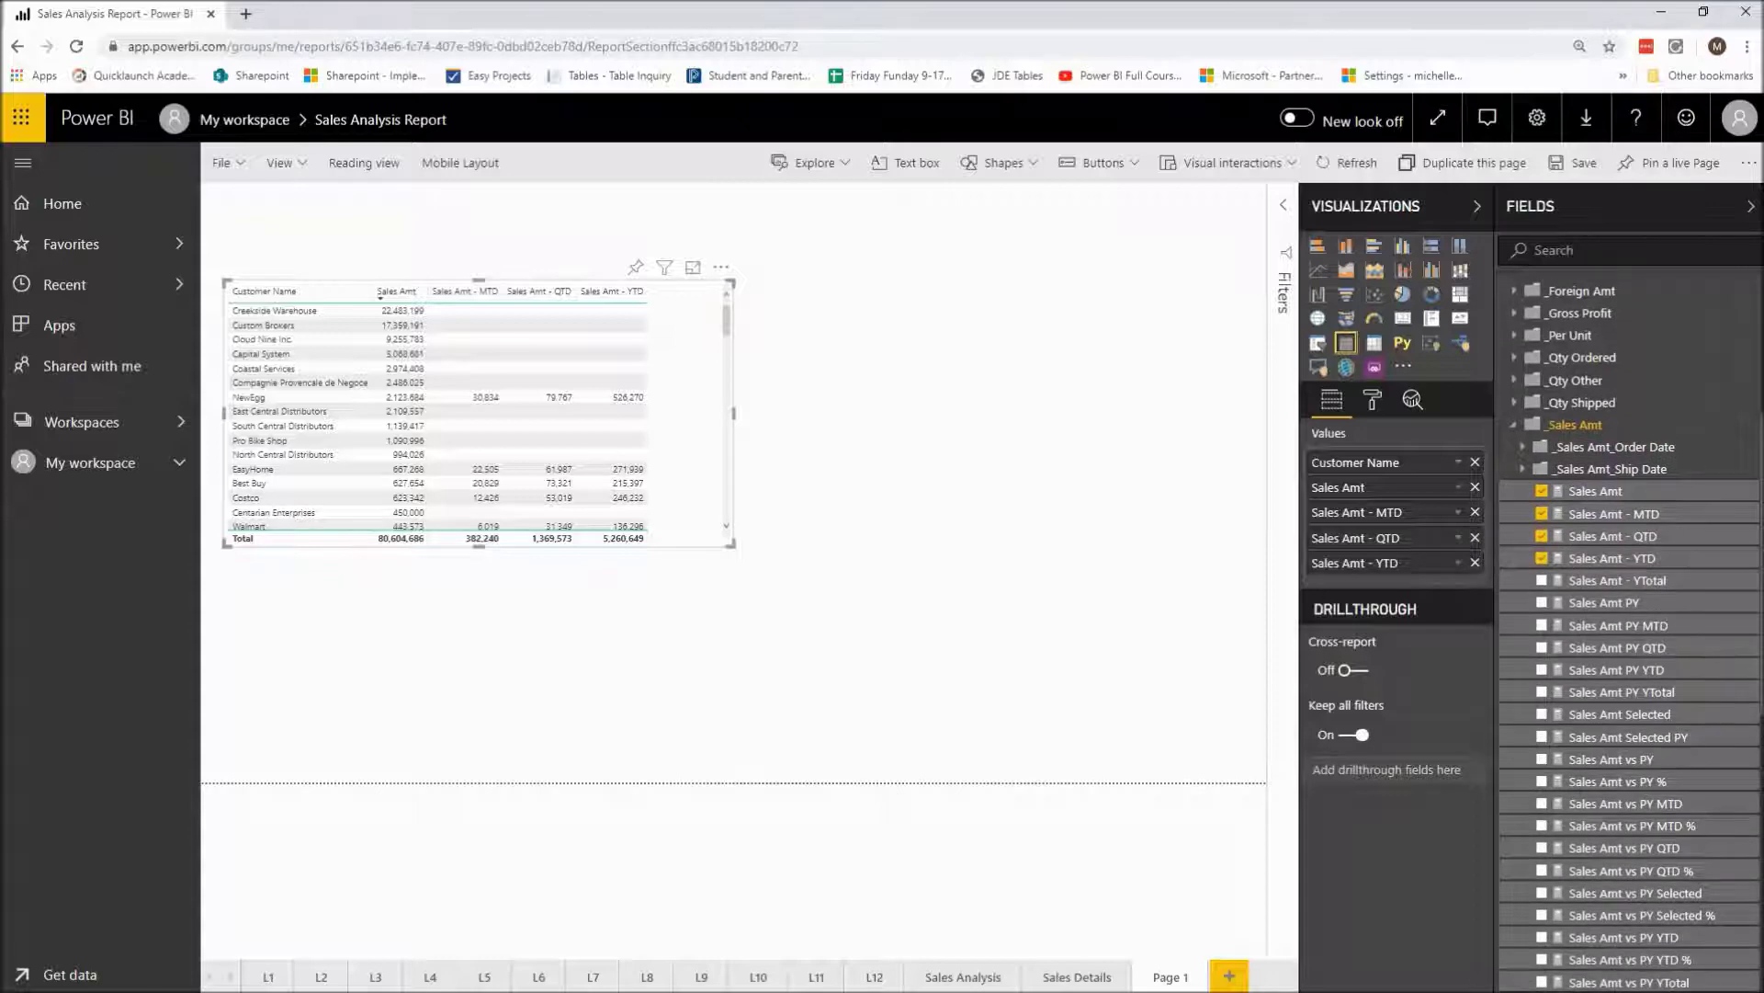
pyautogui.scroll(3, 1631, 634)
pyautogui.scroll(-6, 1632, 634)
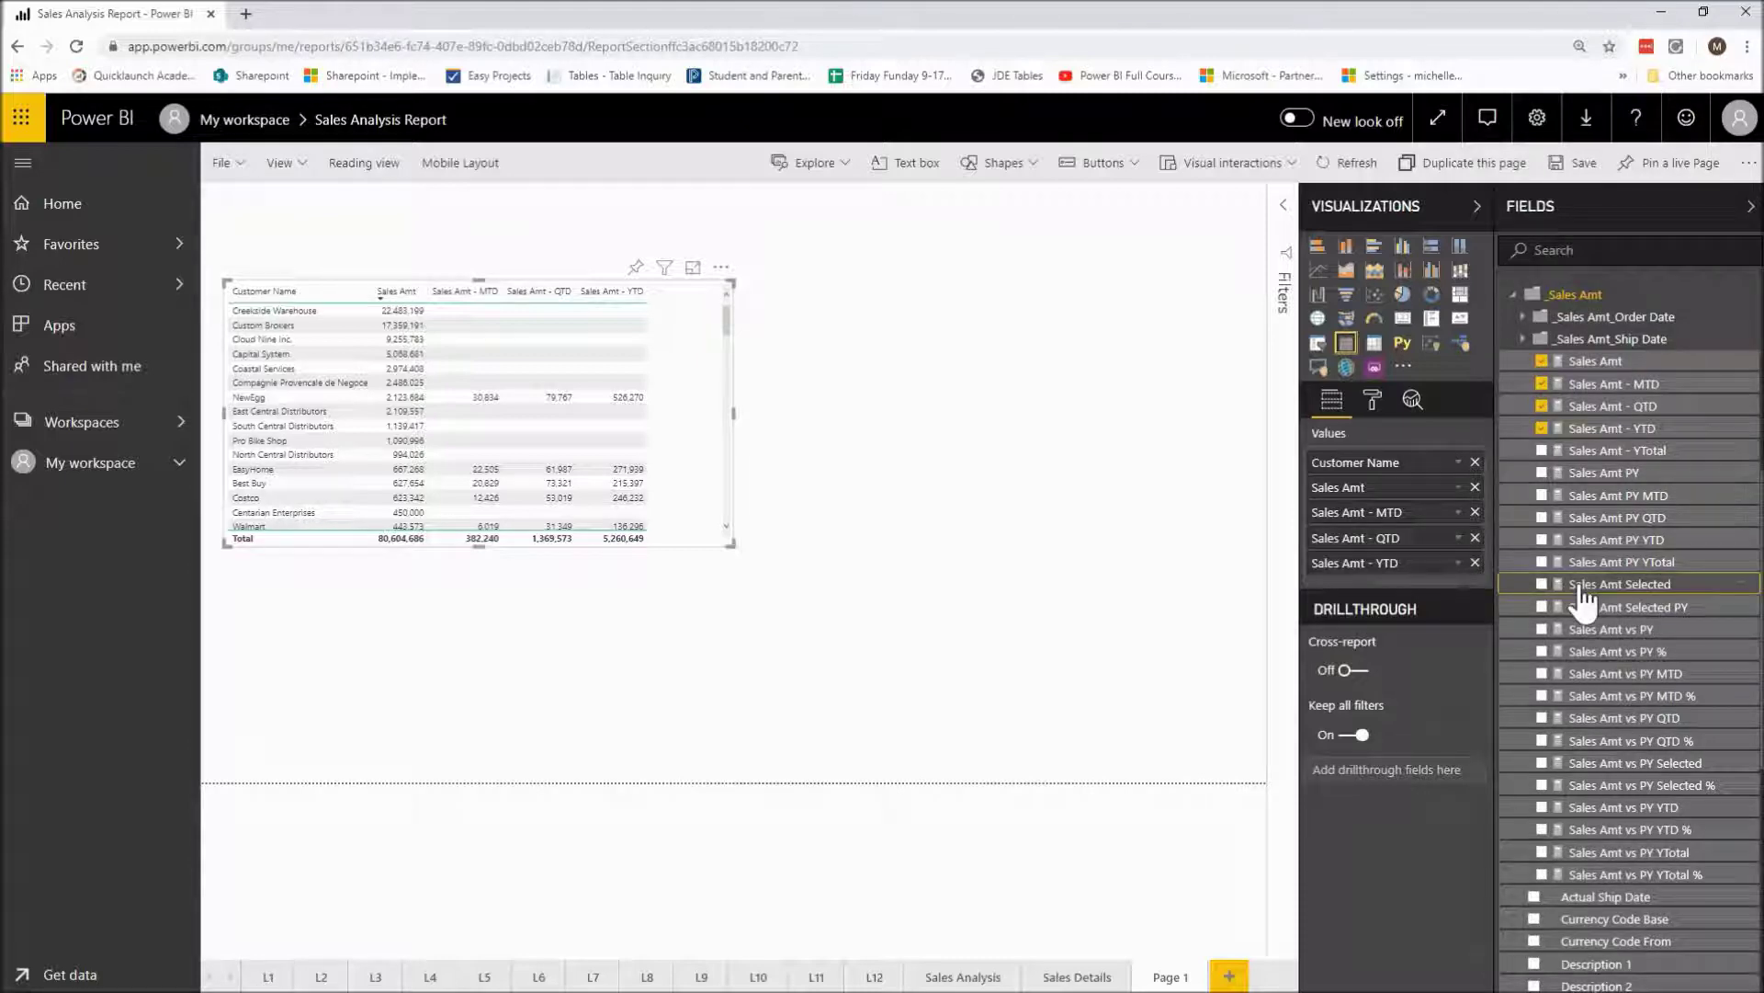
pyautogui.click(1542, 584)
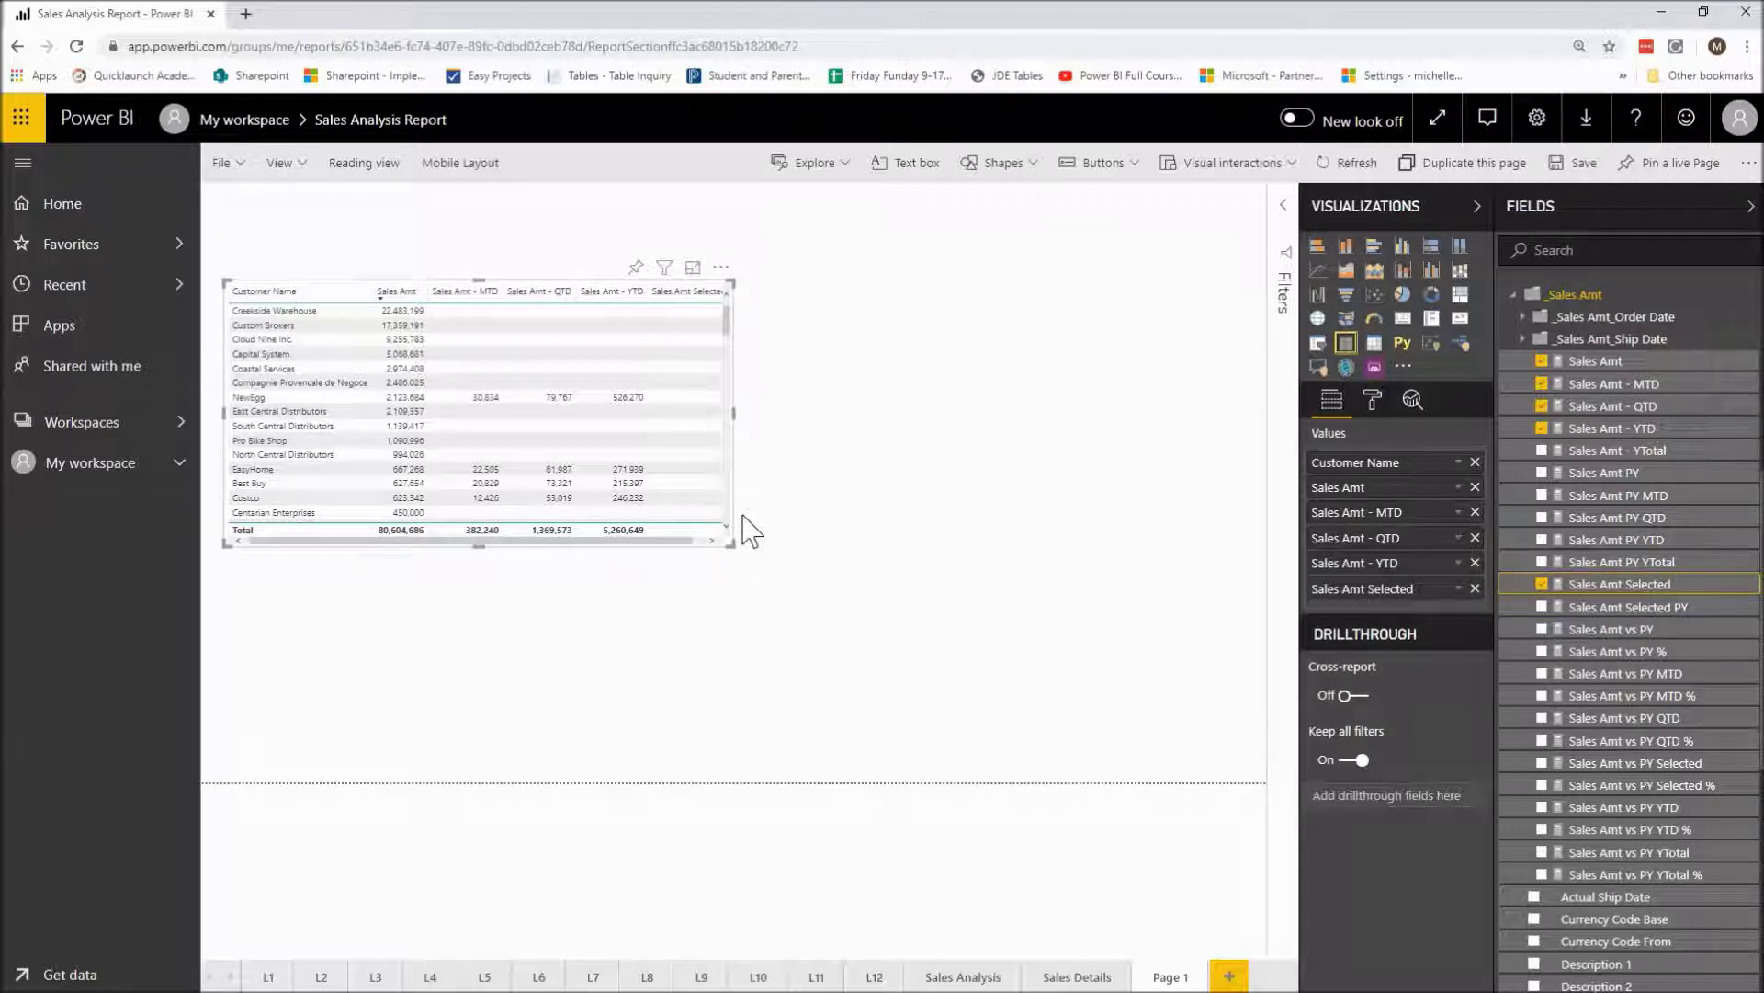
pyautogui.moveTo(732, 544); pyautogui.dragTo(779, 563)
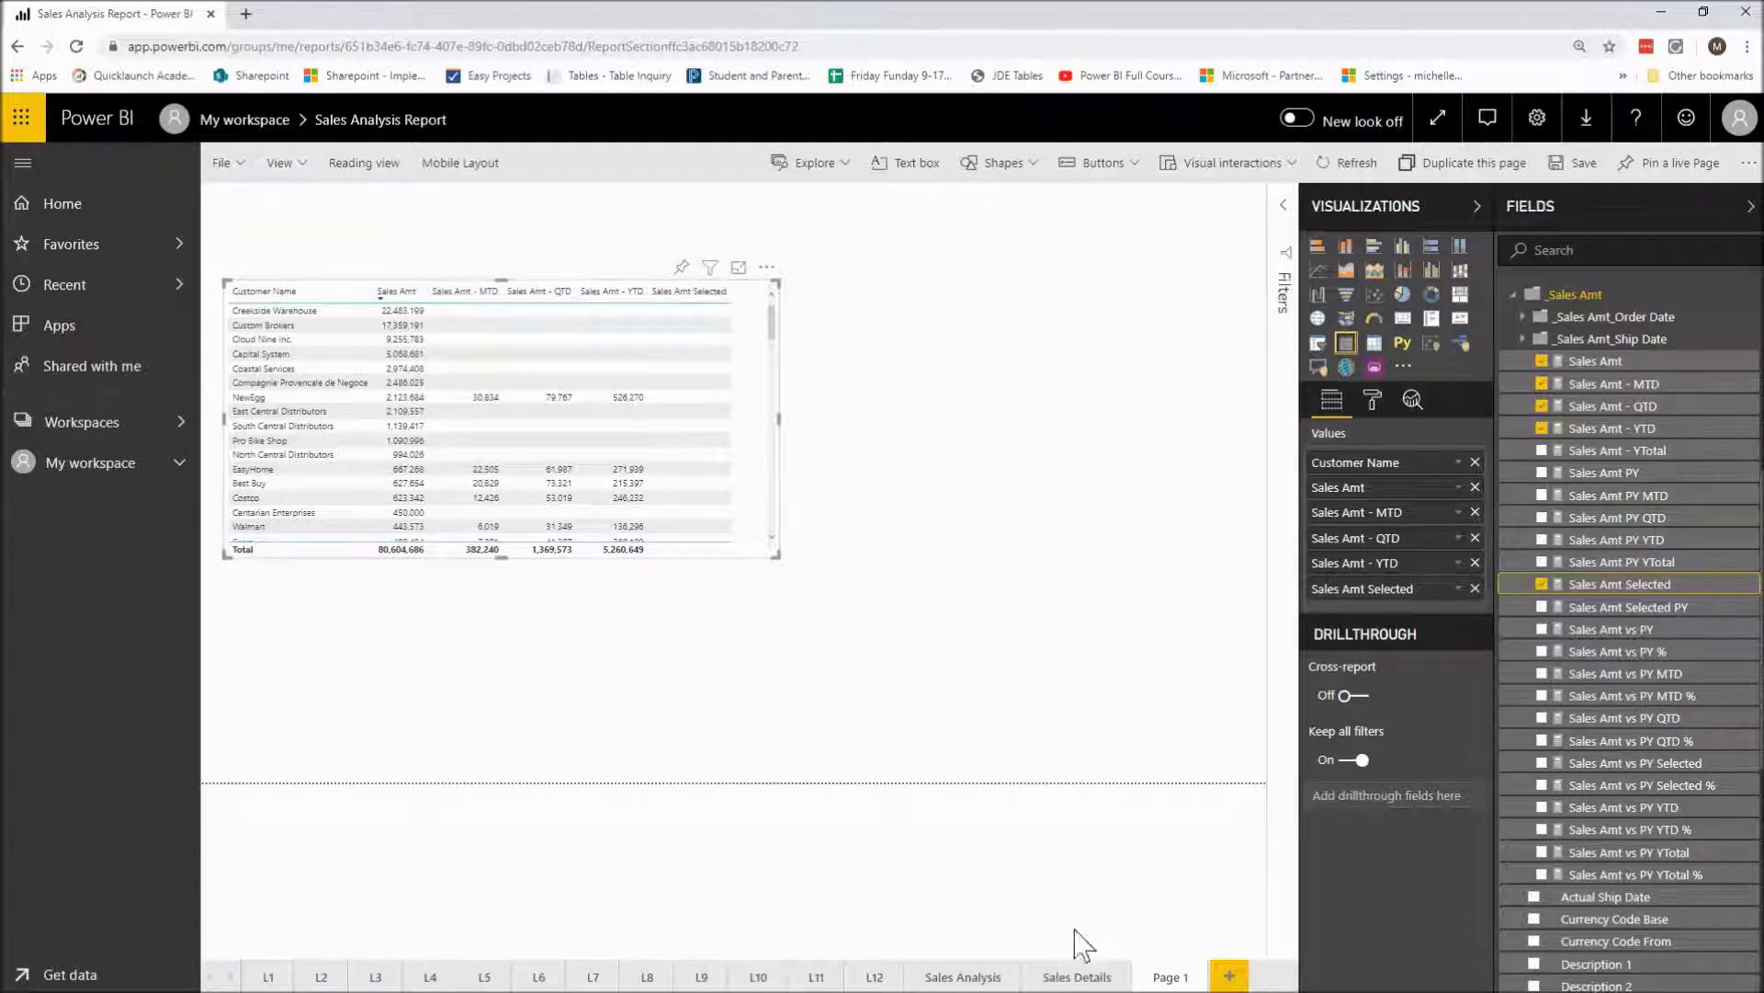
pyautogui.click(1011, 637)
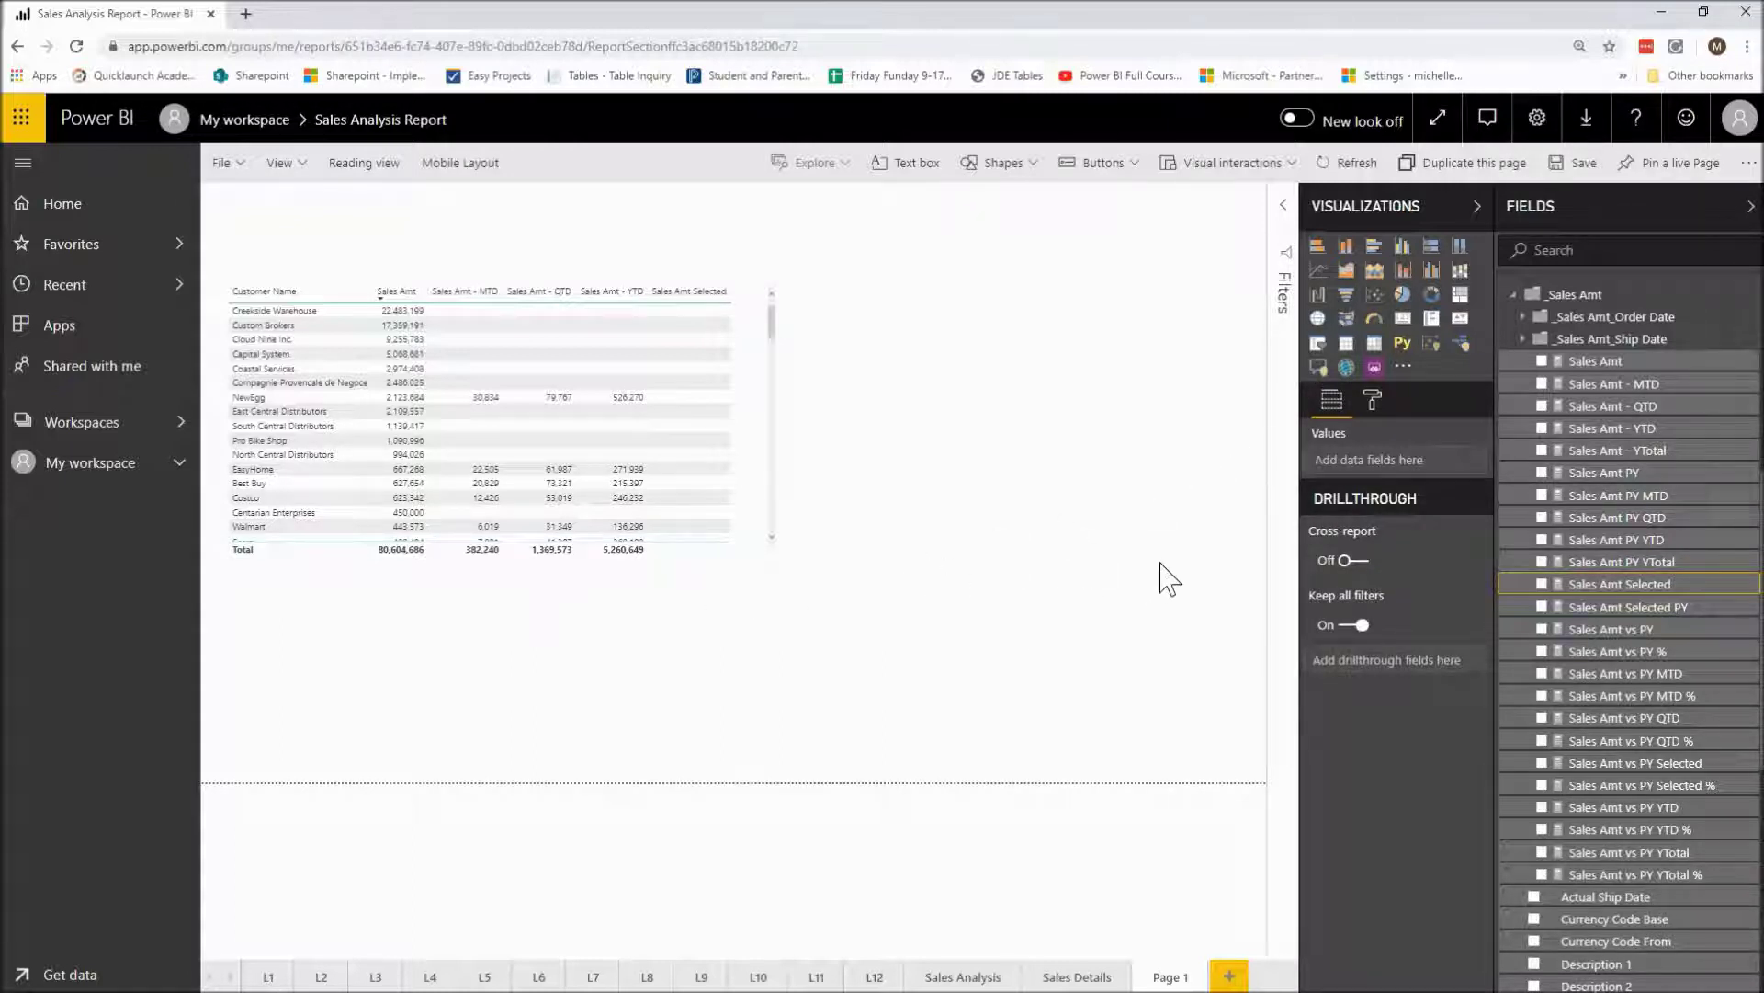
# - Add a slicer below the customer table using Year from the Calendar table and filter the page to 2018
pyautogui.click(1318, 344)
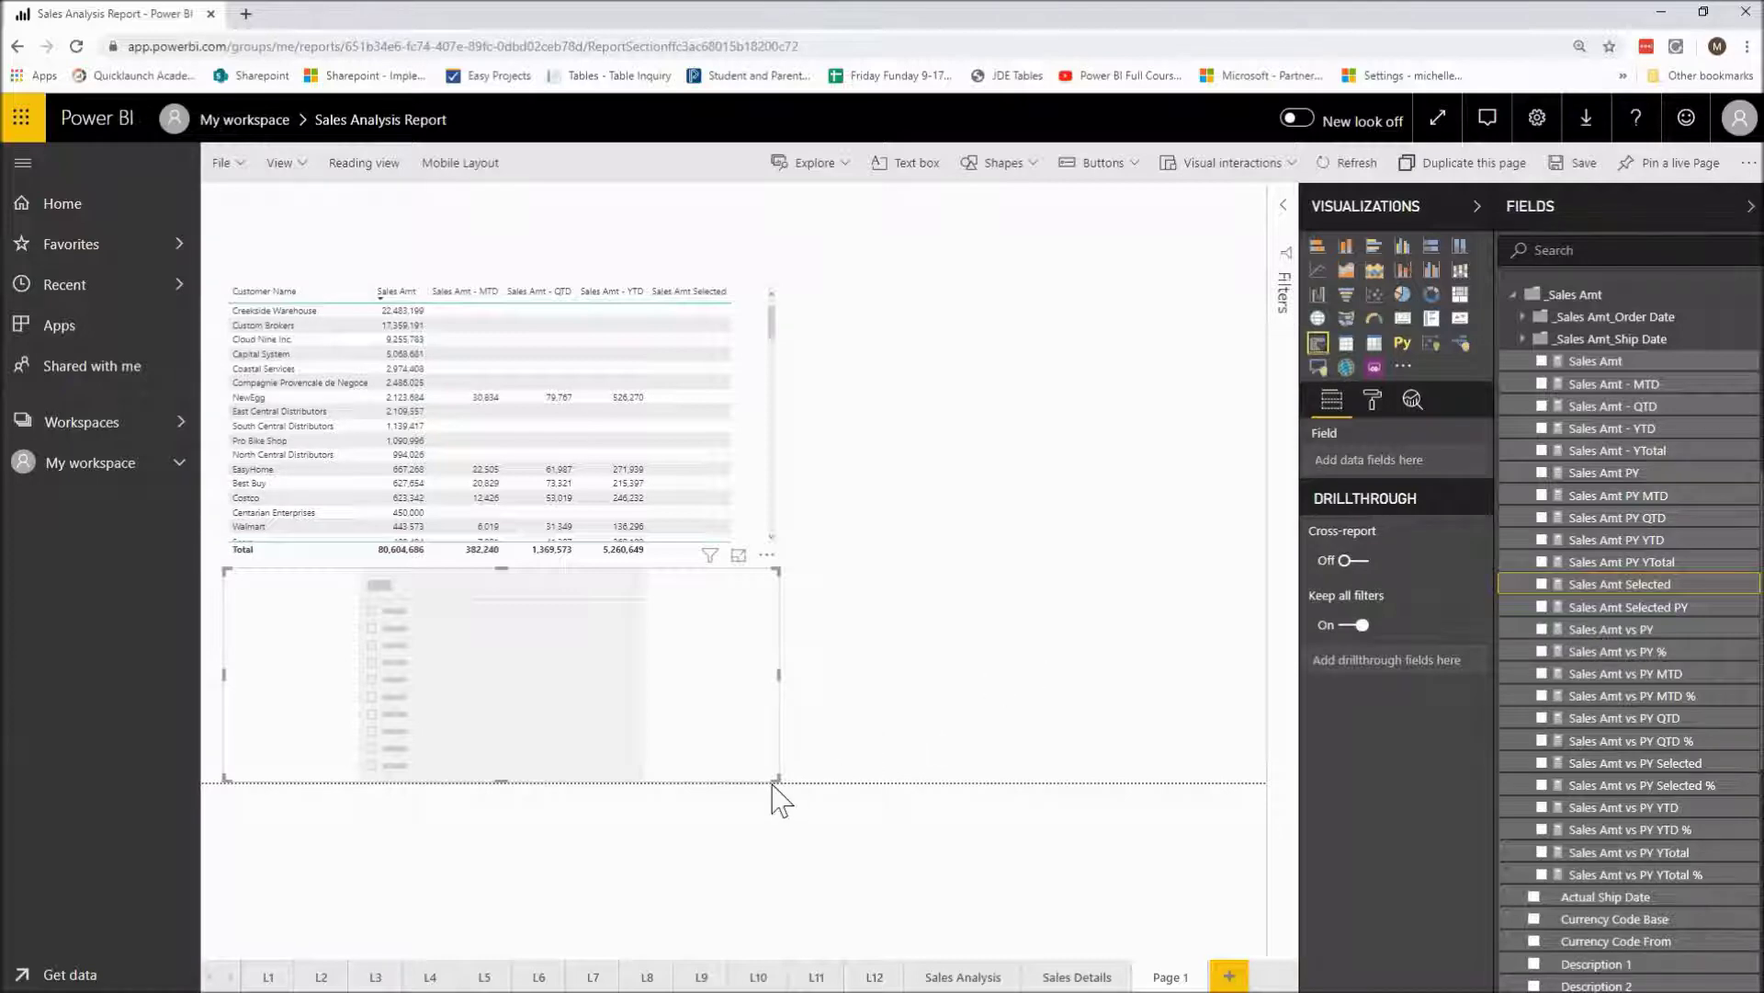
pyautogui.moveTo(774, 778)
pyautogui.mouseDown()
pyautogui.moveTo(725, 776)
pyautogui.moveTo(779, 780)
pyautogui.mouseUp()
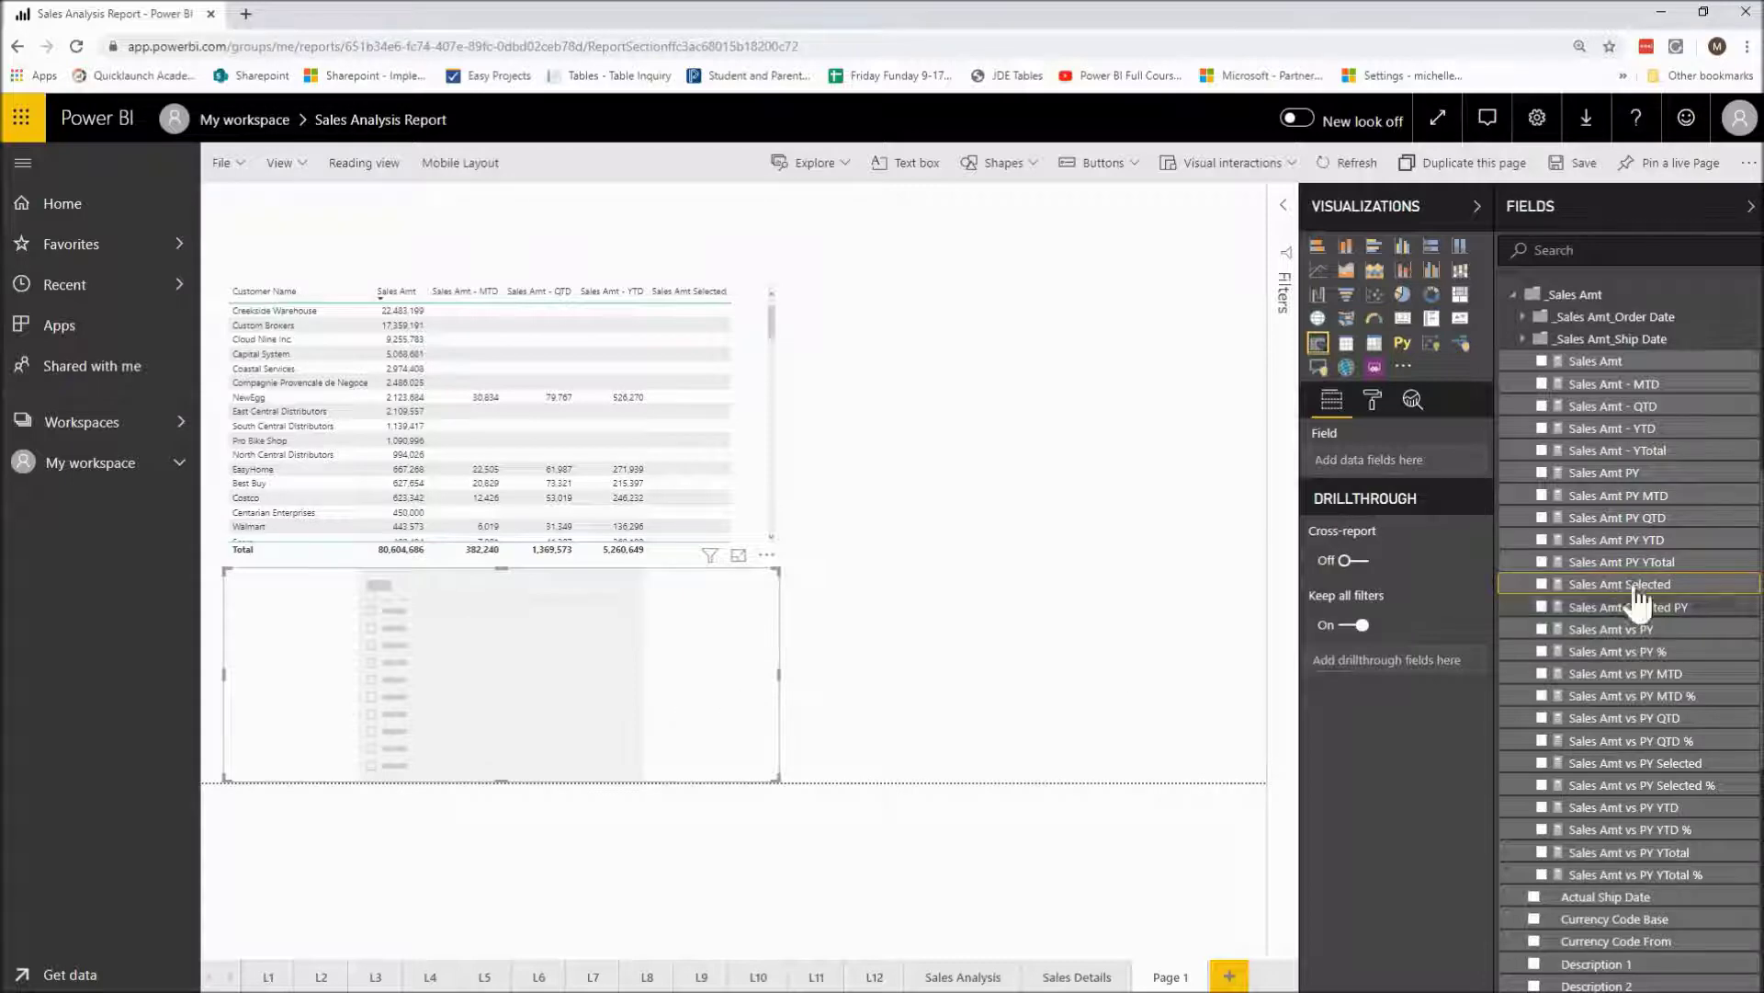
pyautogui.click(1513, 295)
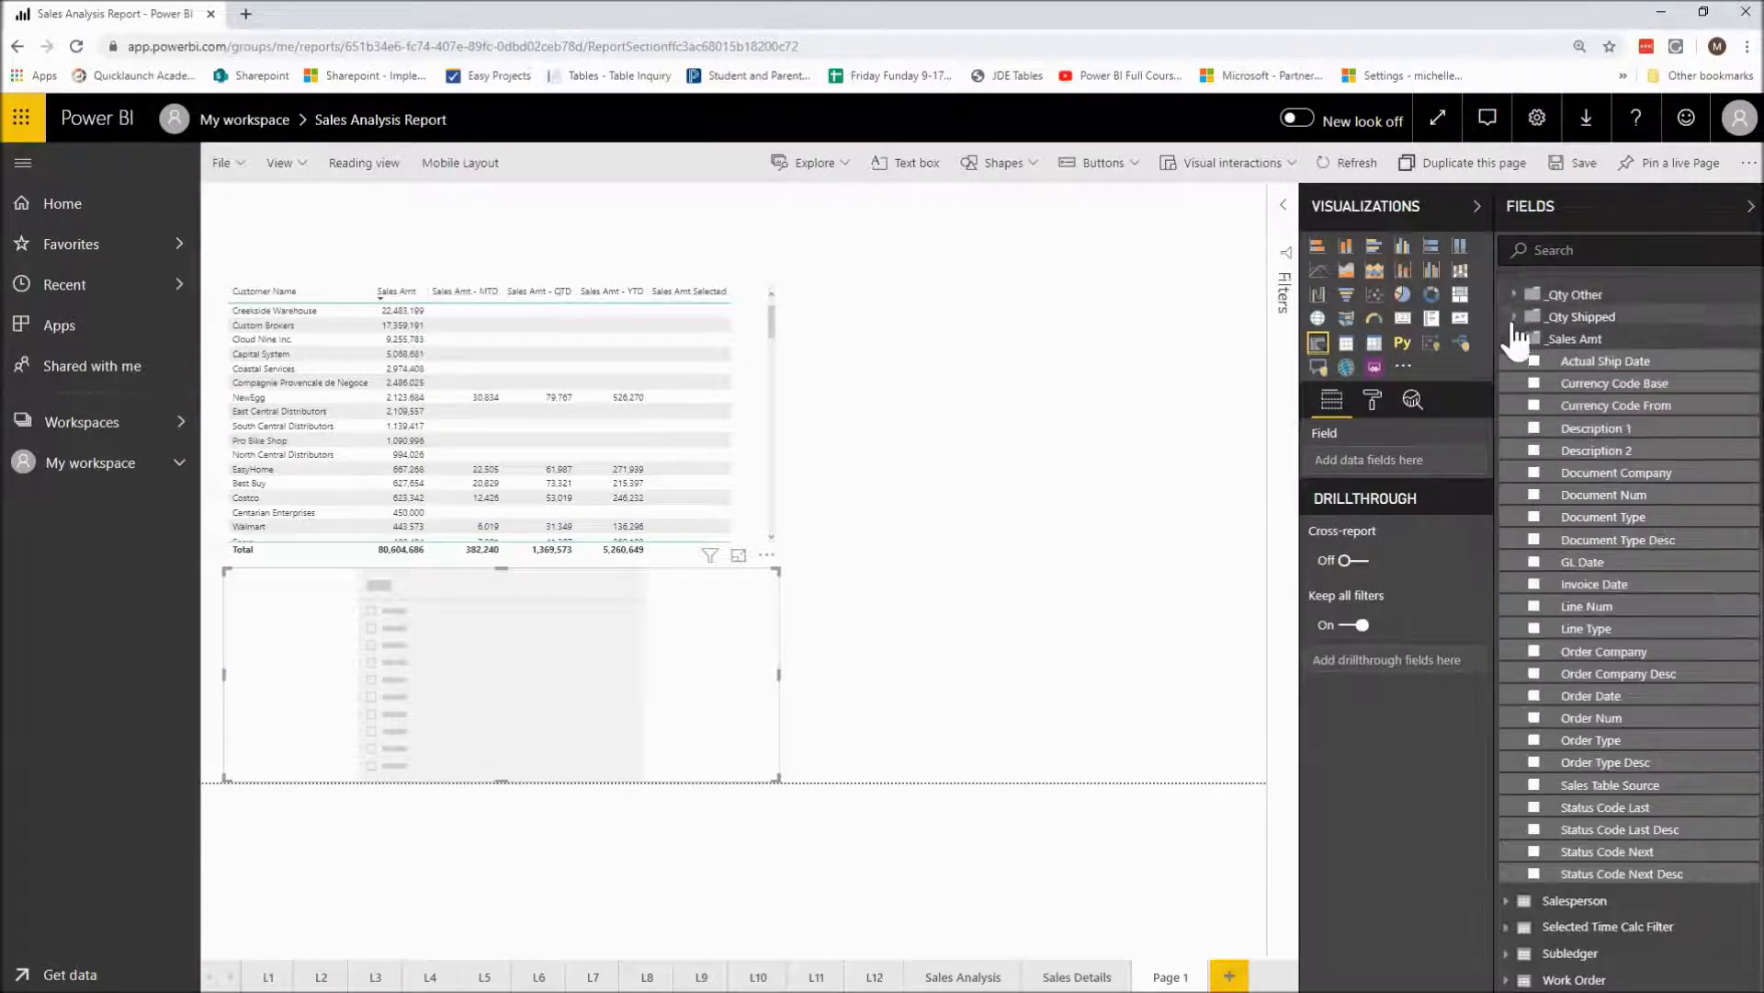
pyautogui.moveTo(1760, 618); pyautogui.dragTo(1737, 245)
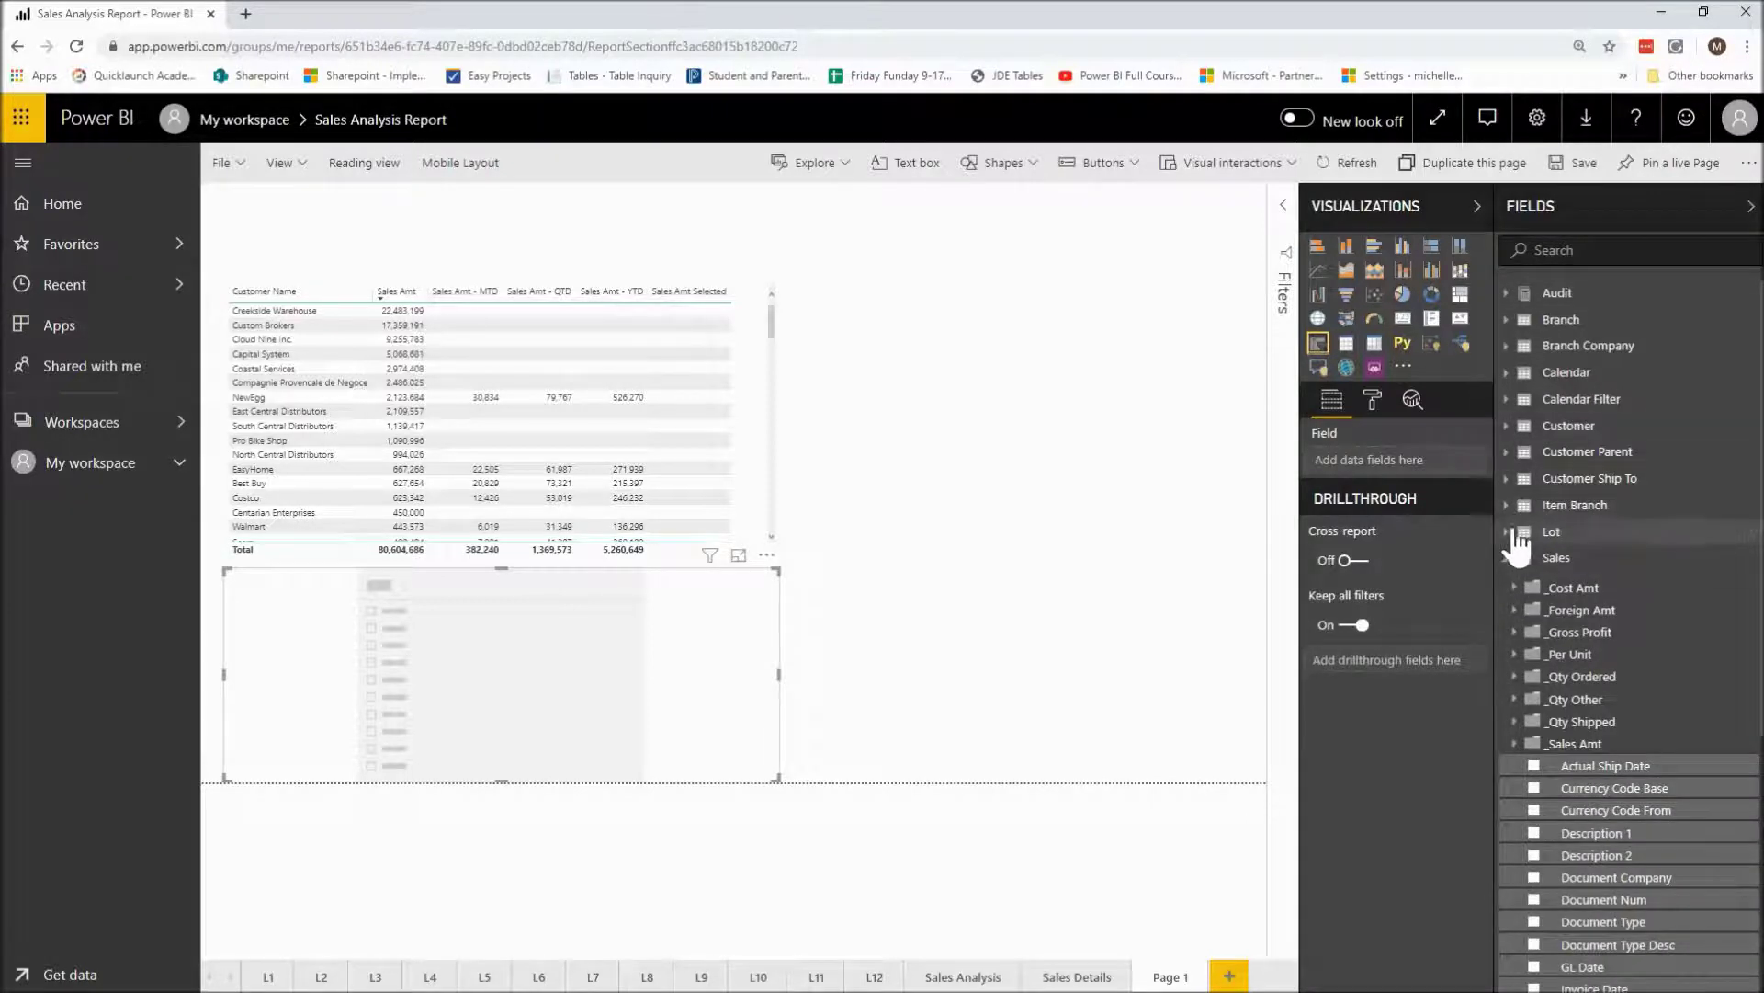
pyautogui.click(1506, 559)
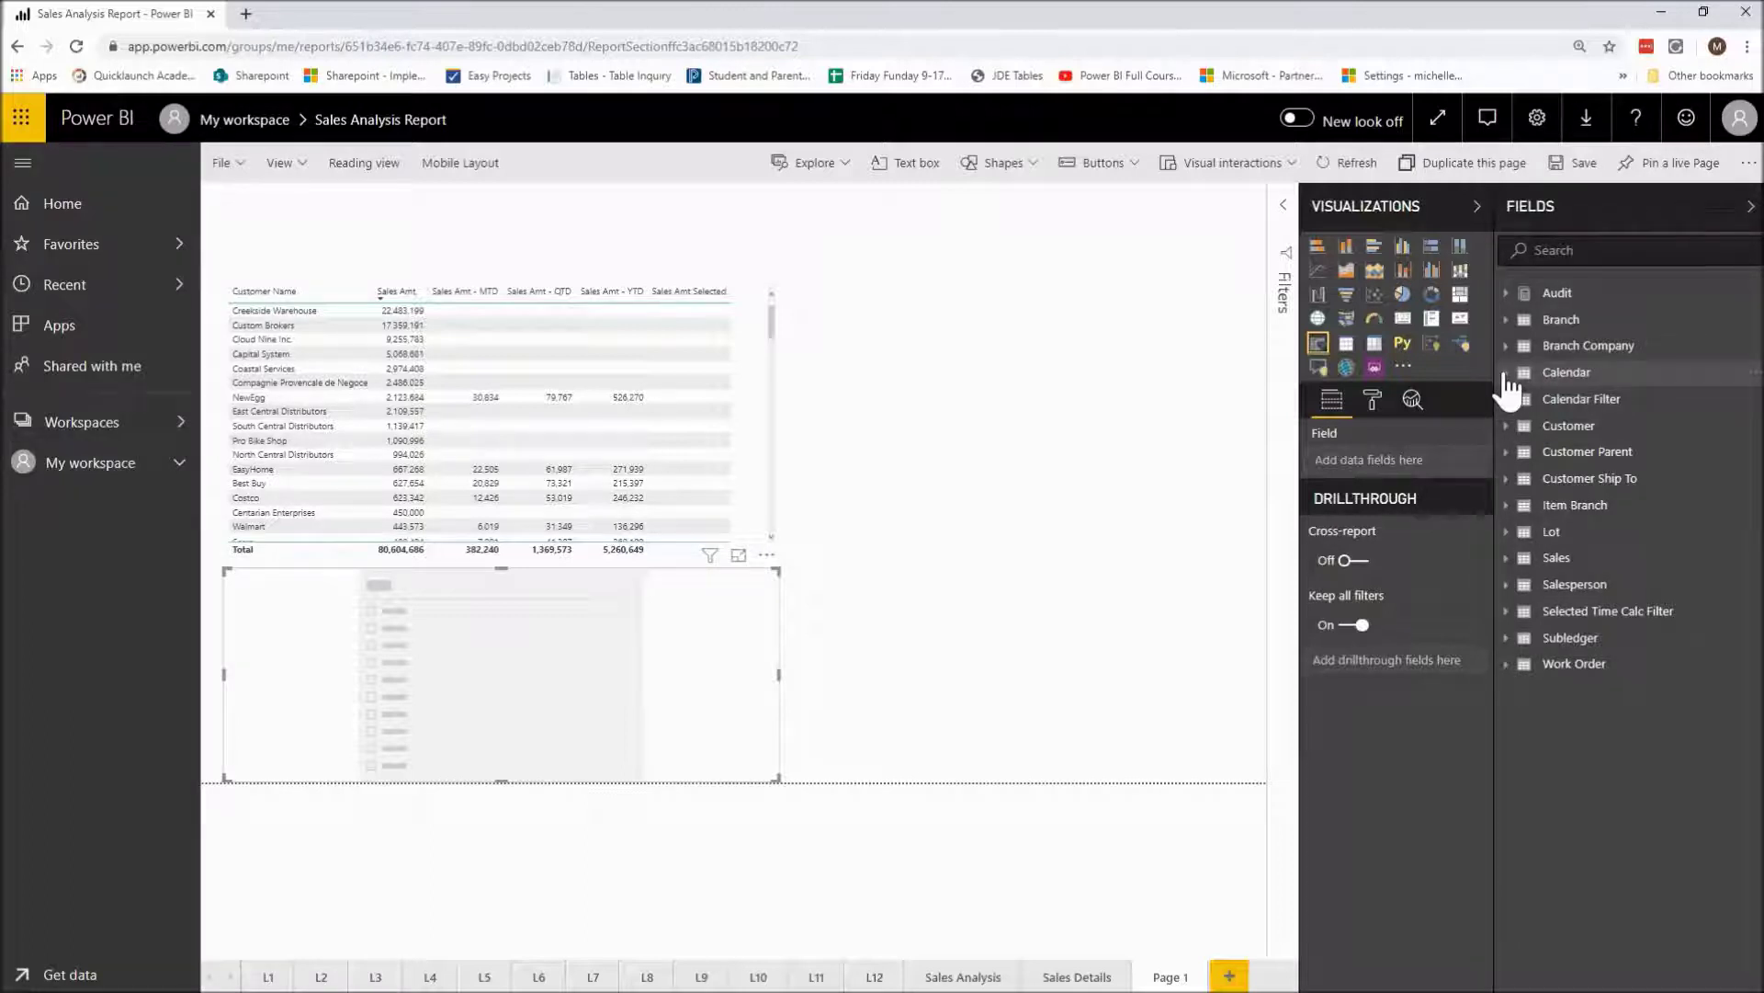
pyautogui.click(1507, 373)
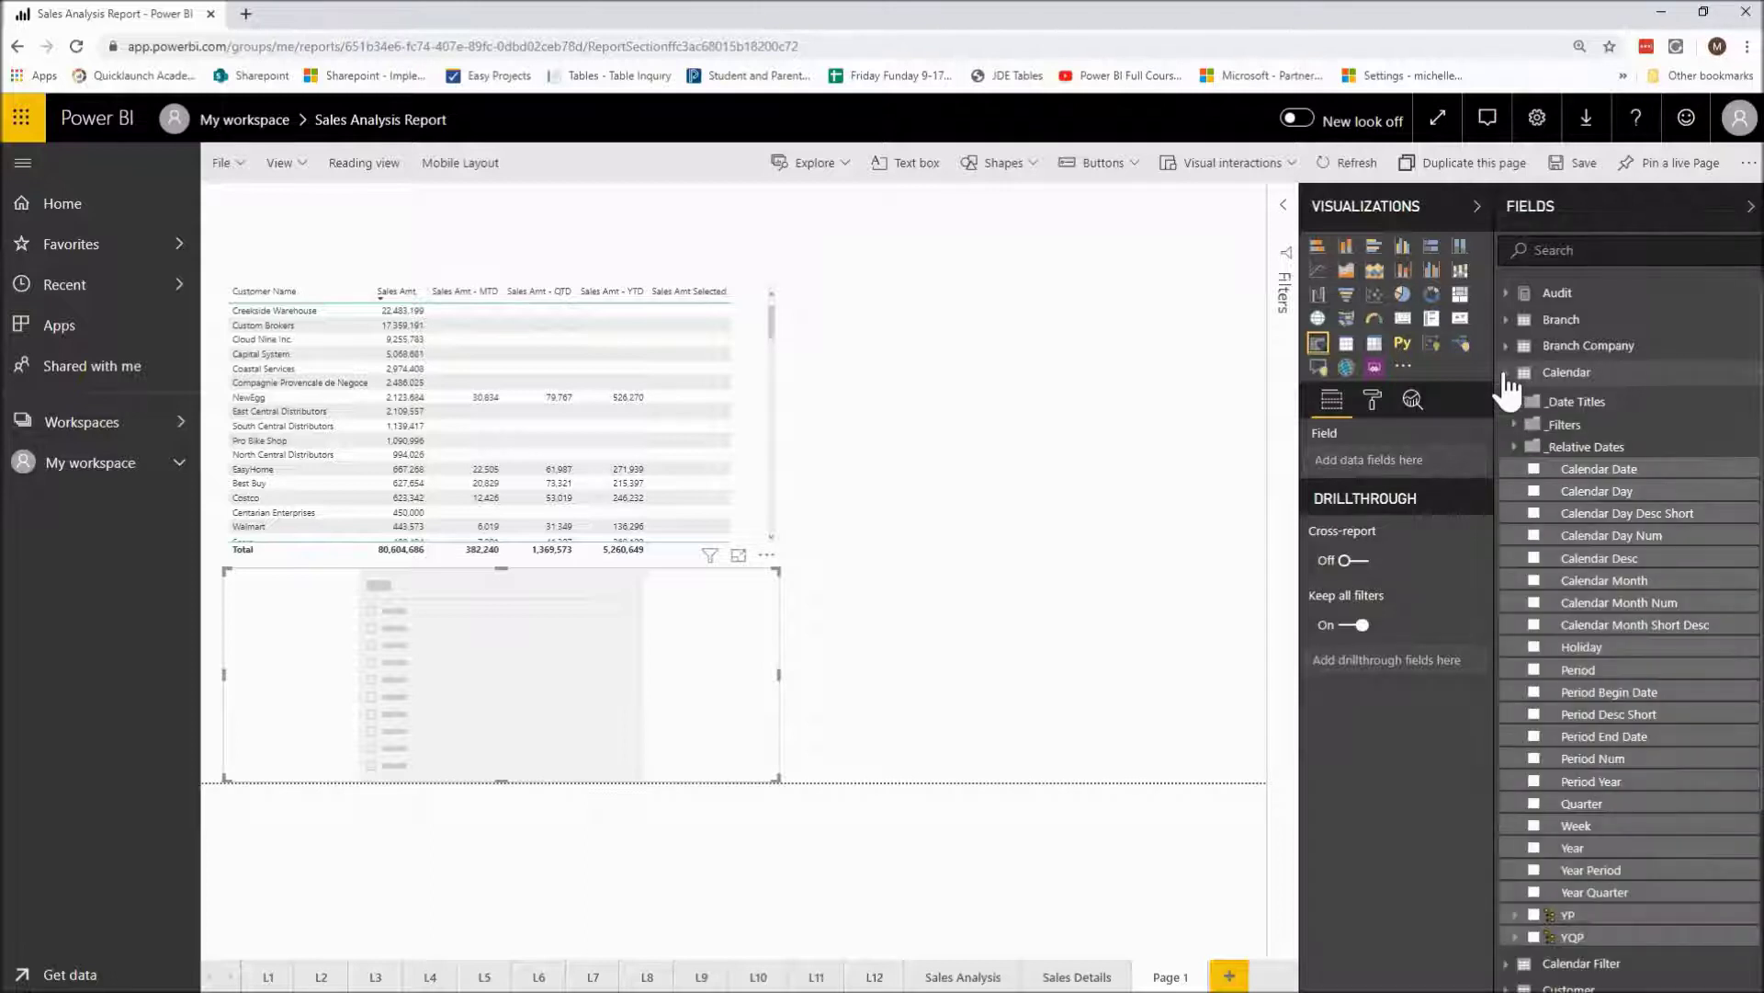
pyautogui.click(1533, 848)
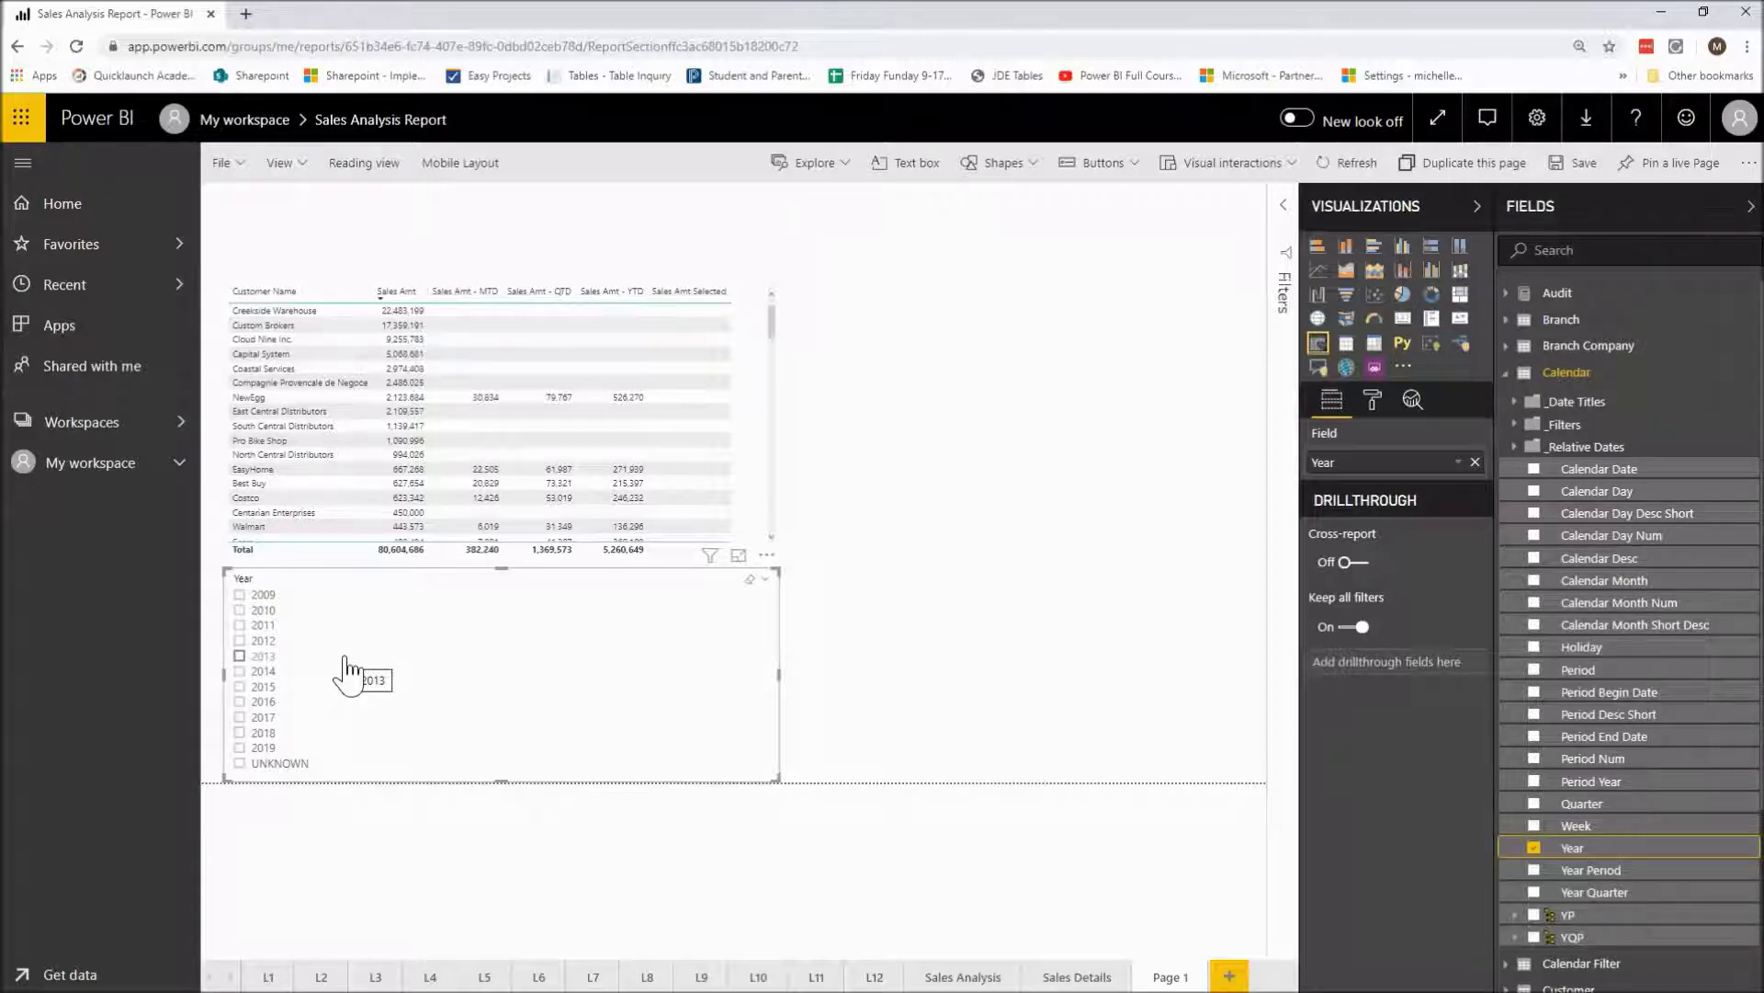
pyautogui.click(240, 734)
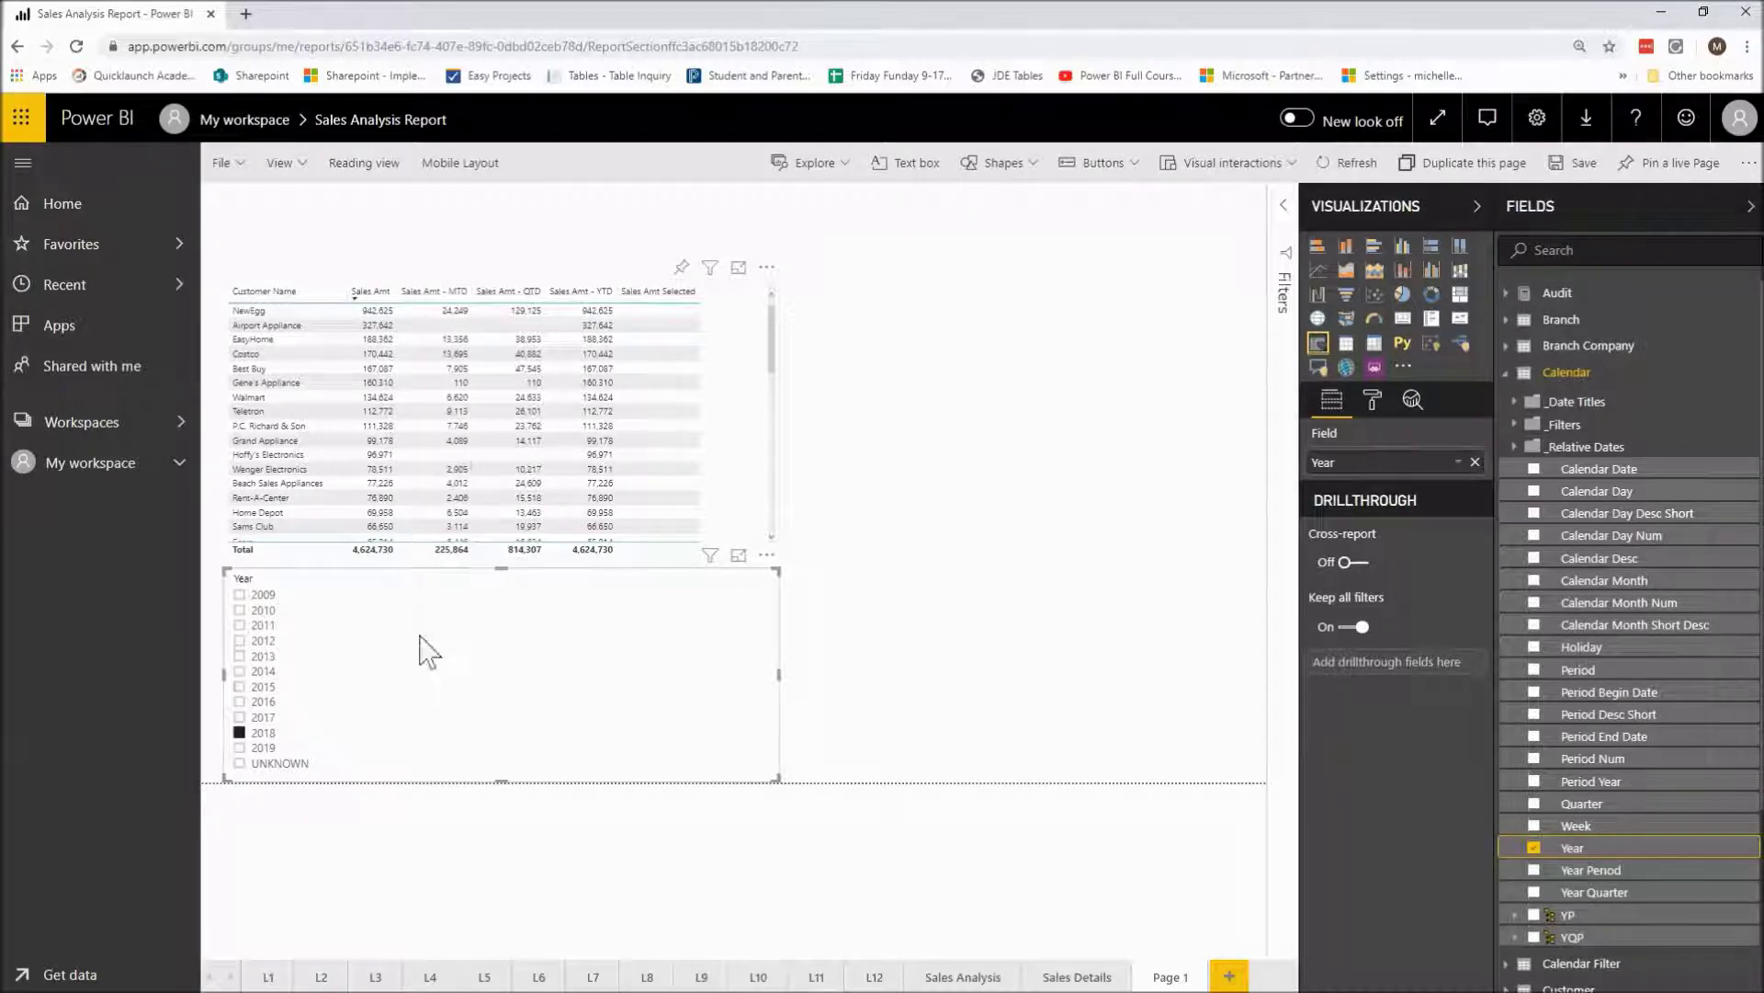
# - Try the Year slicer with 2017, 2019 and 2016, and leave the page filtered to 2019
pyautogui.click(240, 718)
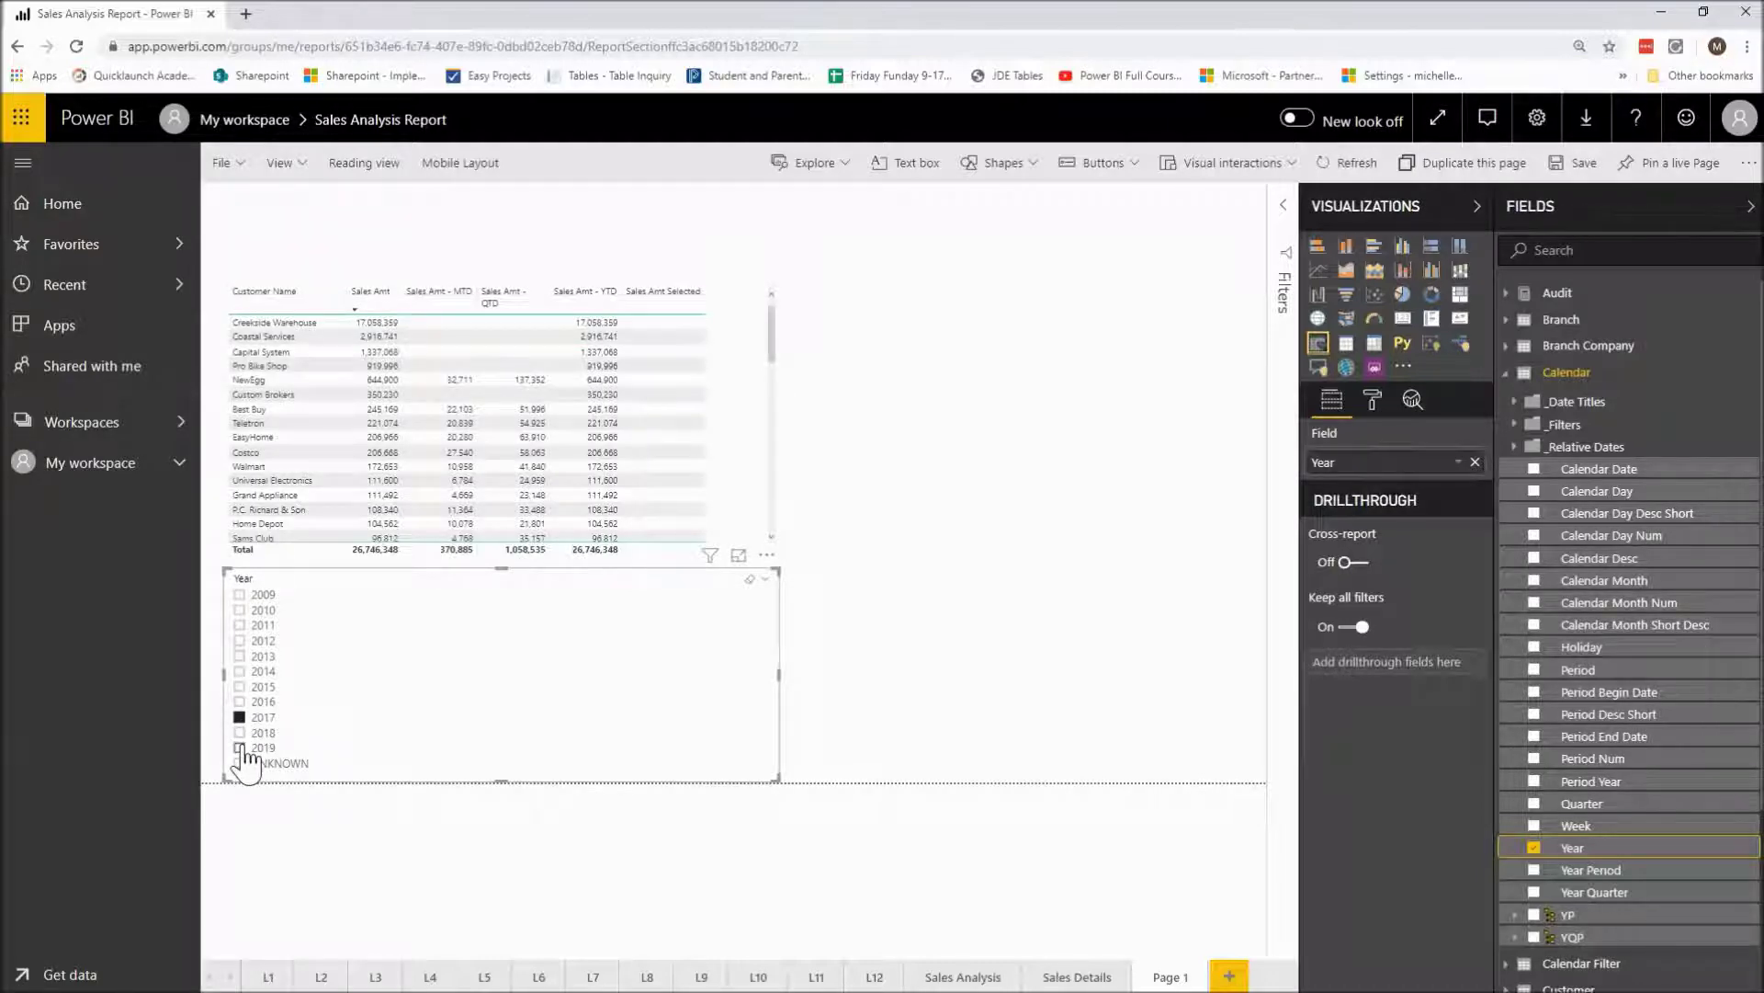
pyautogui.click(240, 748)
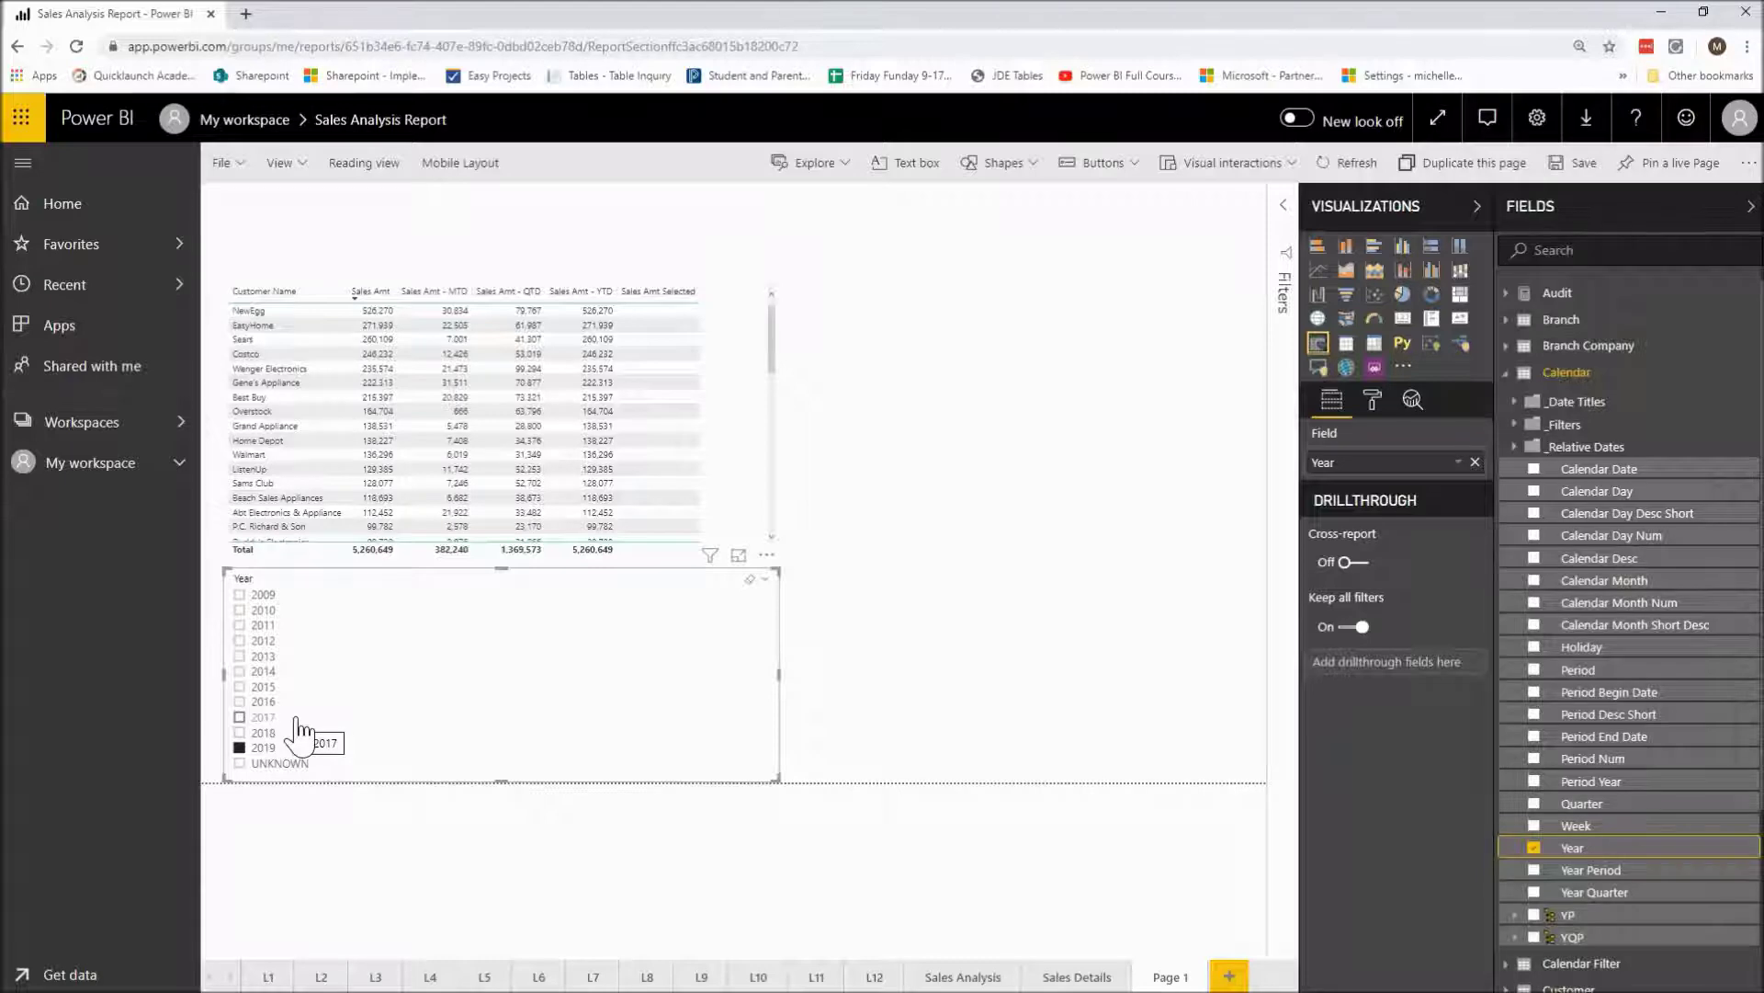
pyautogui.click(394, 701)
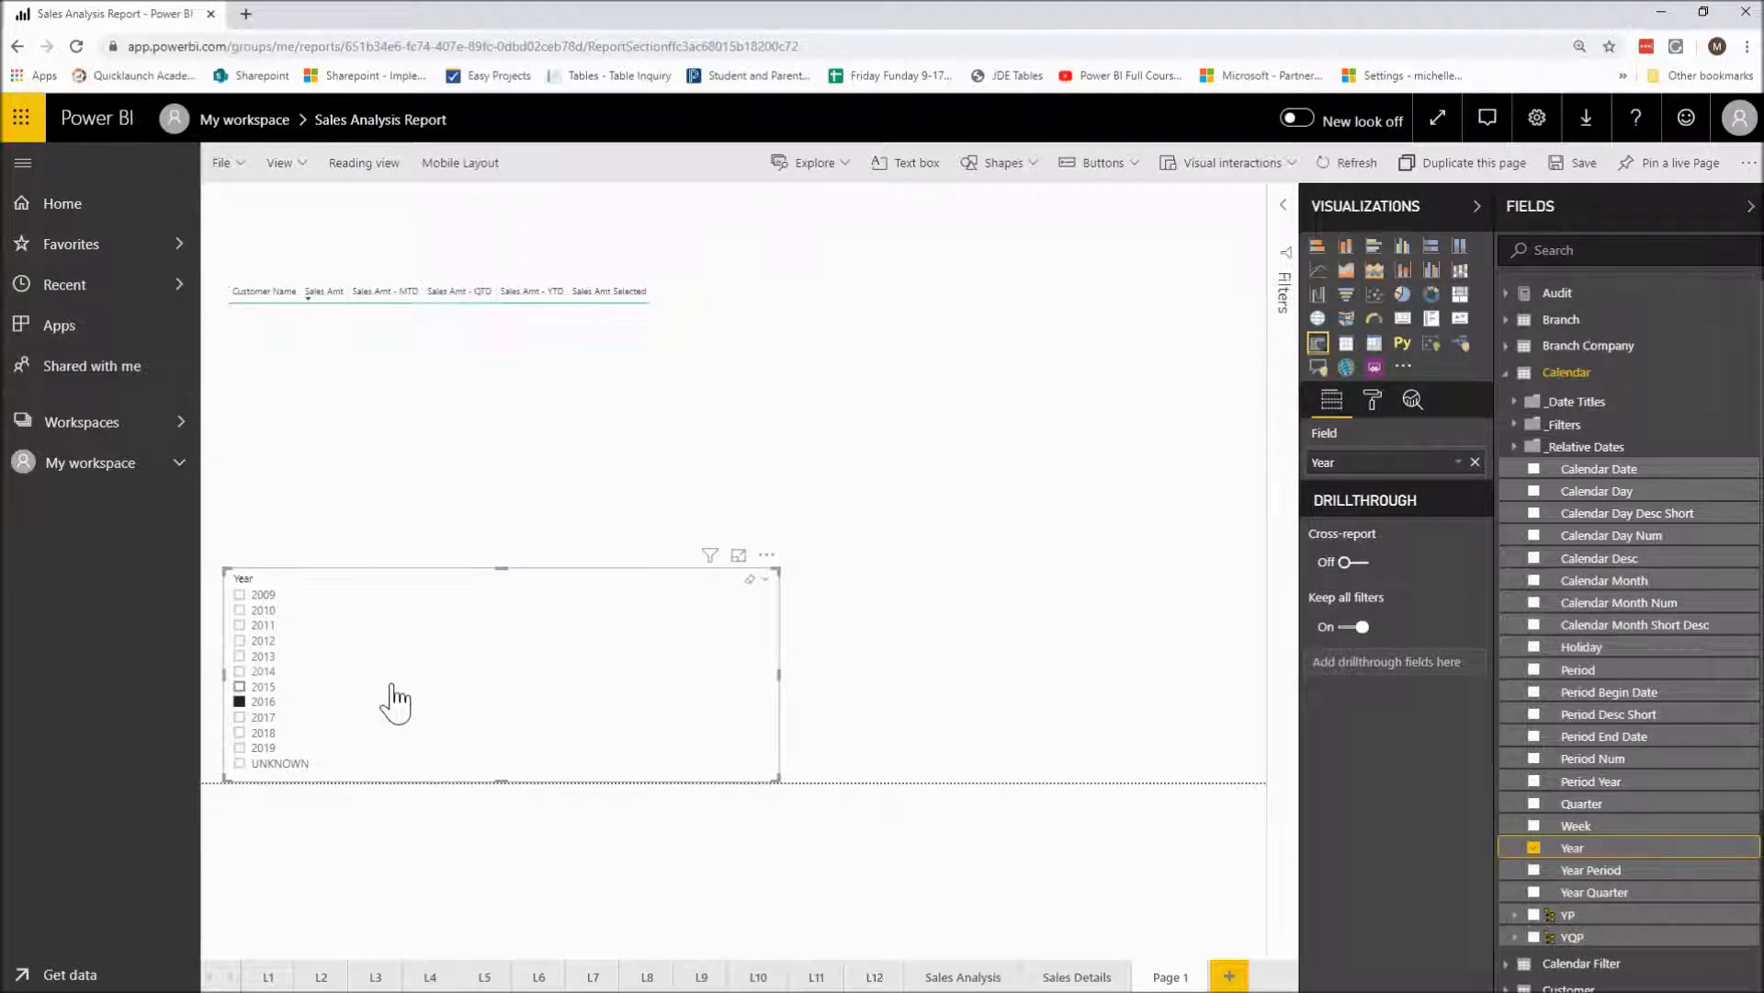
pyautogui.click(278, 752)
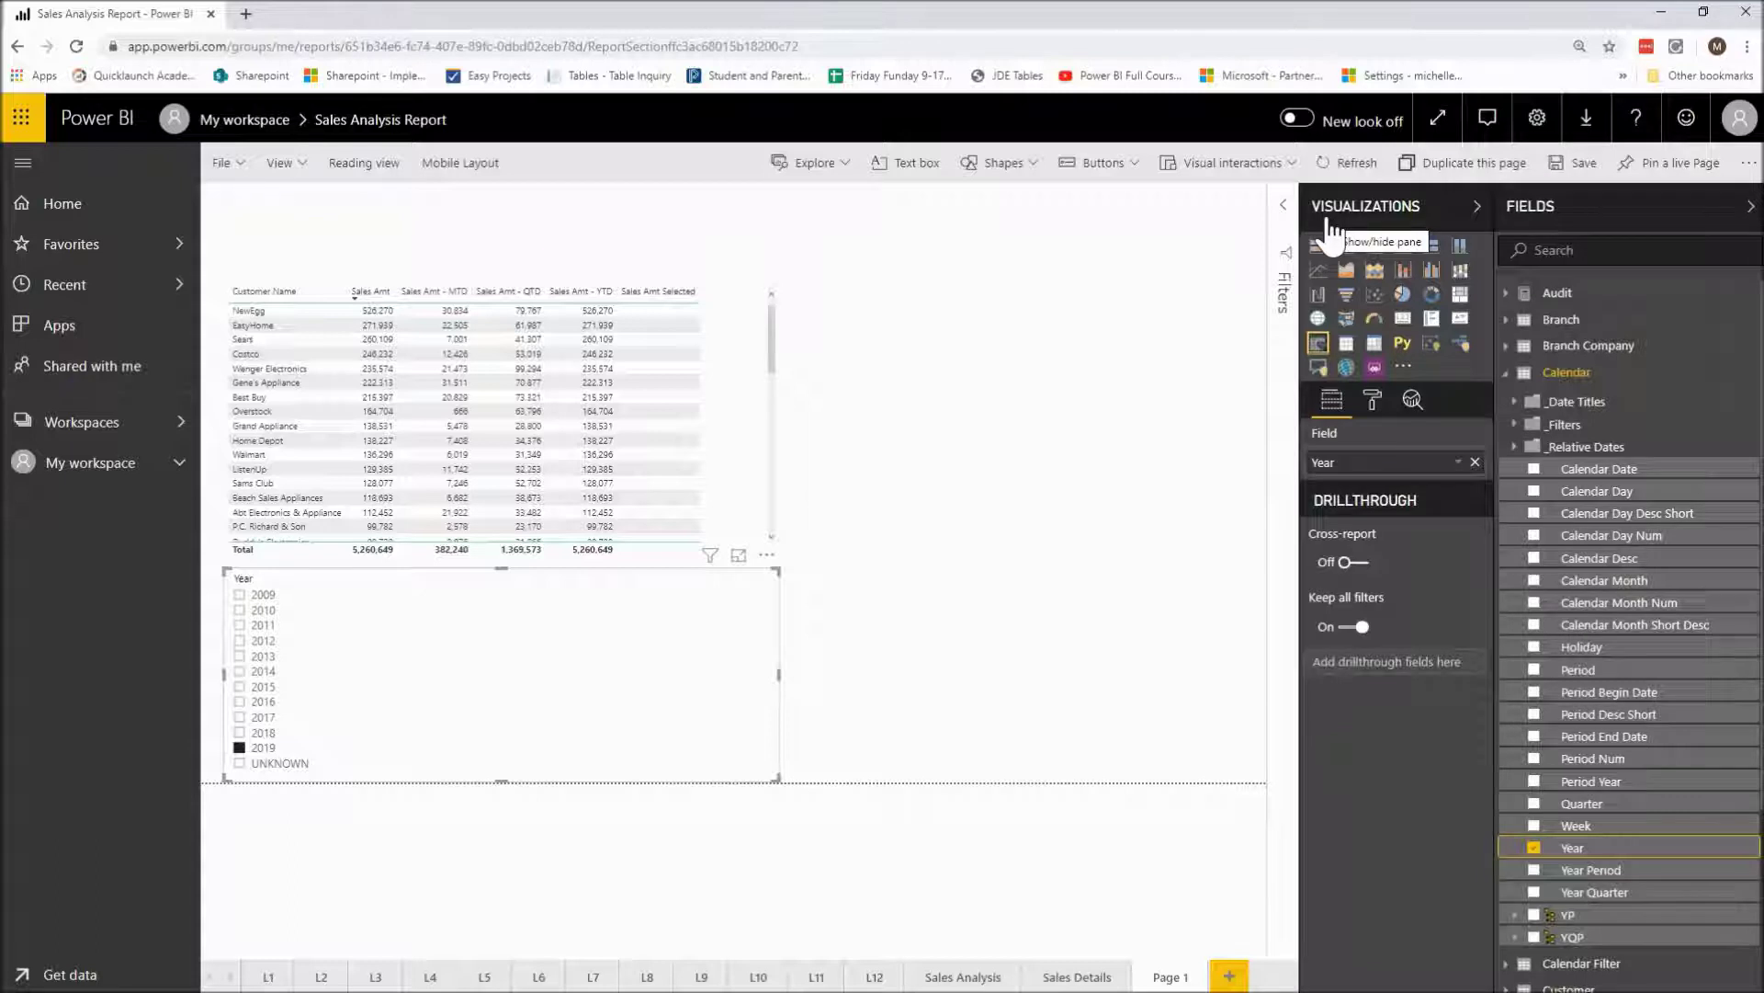
# - Set the Year slicer's orientation to Horizontal and resize it to a single row about 1228 wide and 54 high
pyautogui.click(1368, 402)
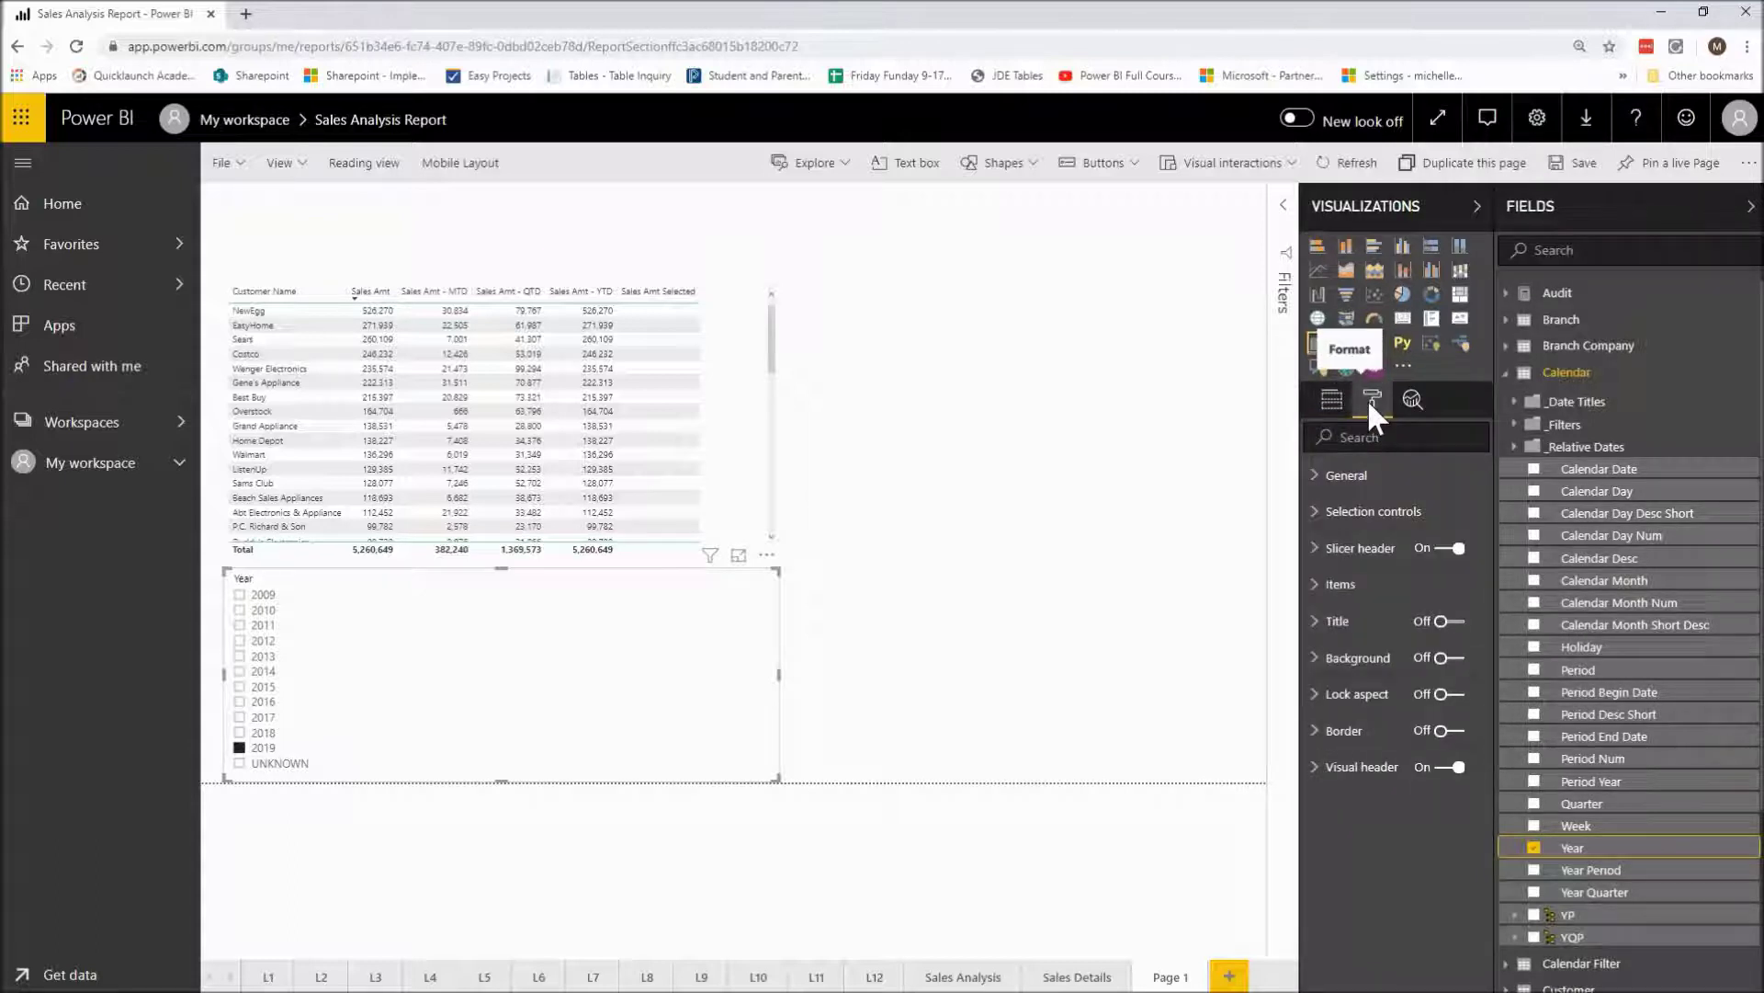
pyautogui.click(1316, 476)
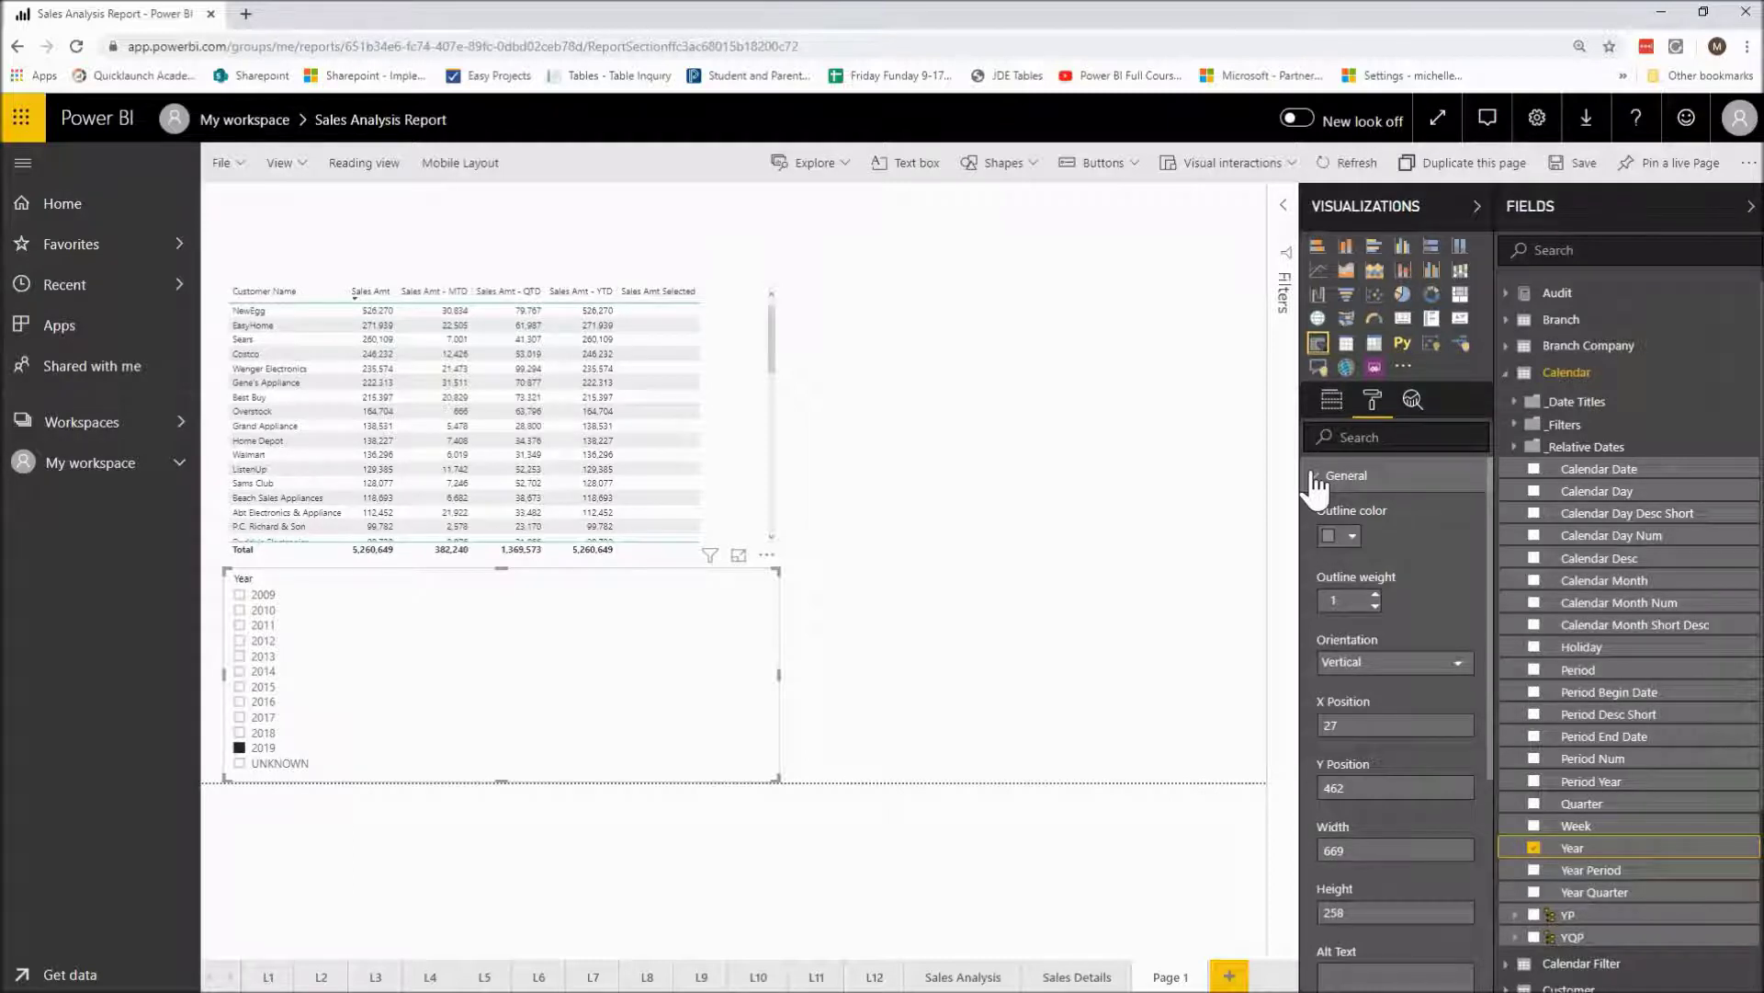
pyautogui.click(1381, 665)
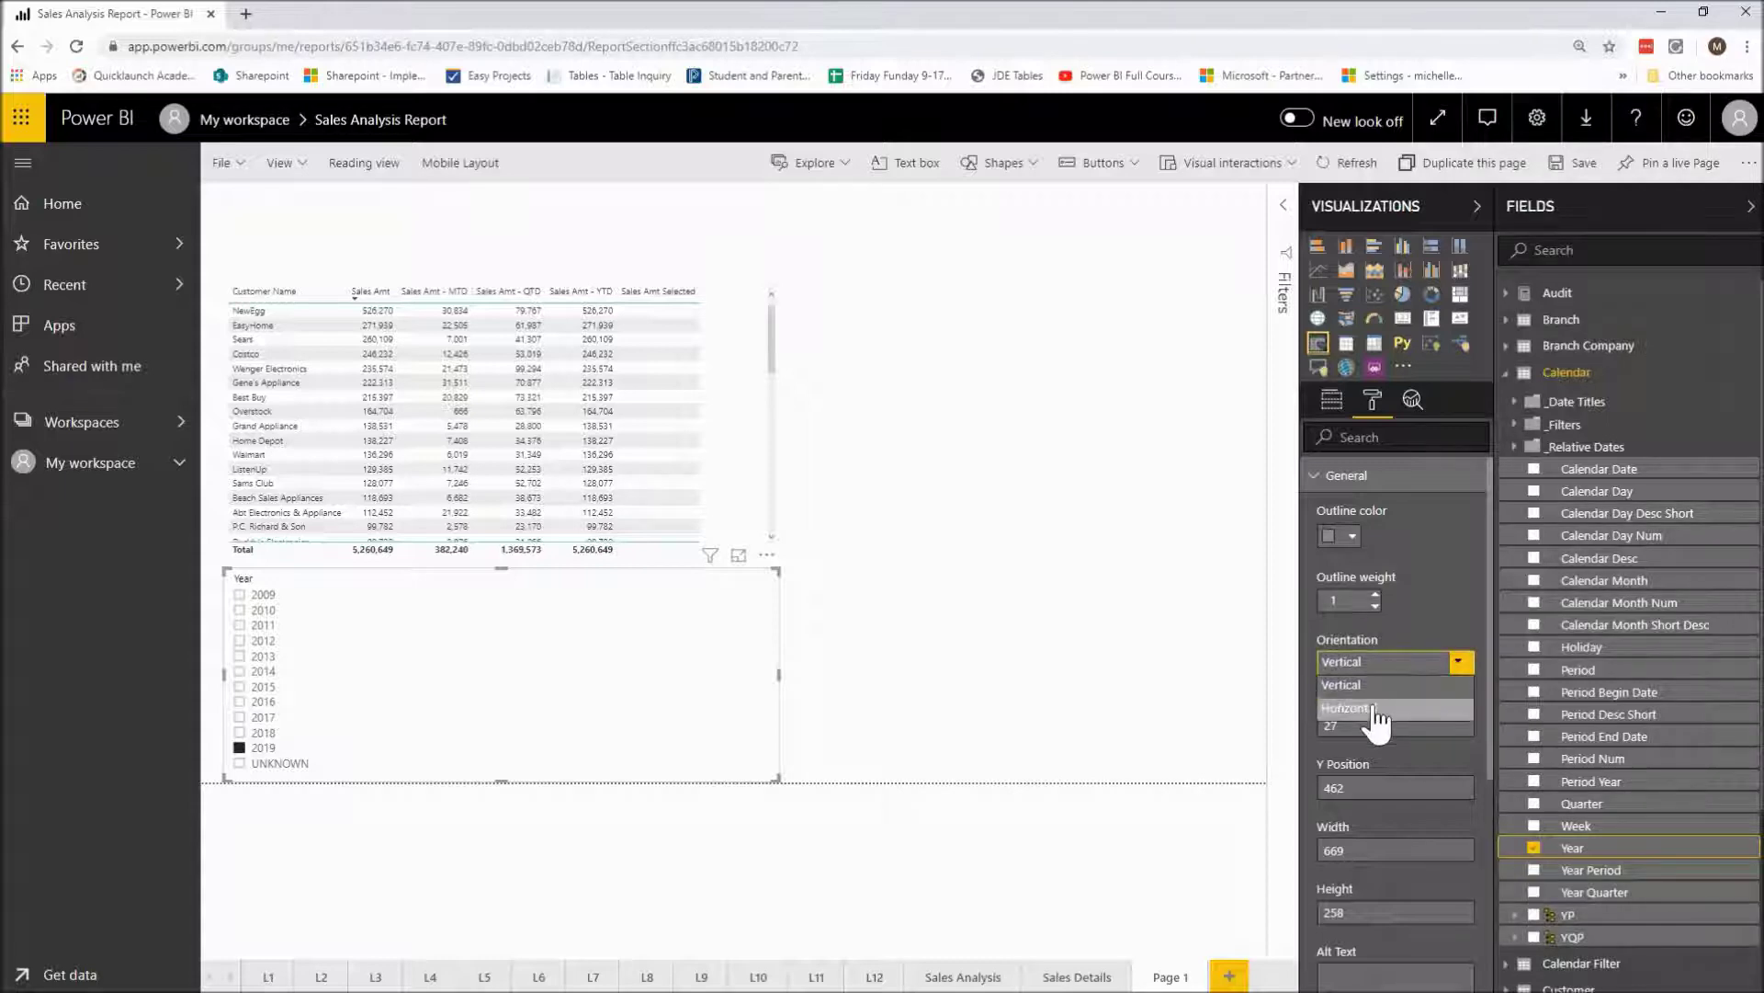
pyautogui.click(1375, 709)
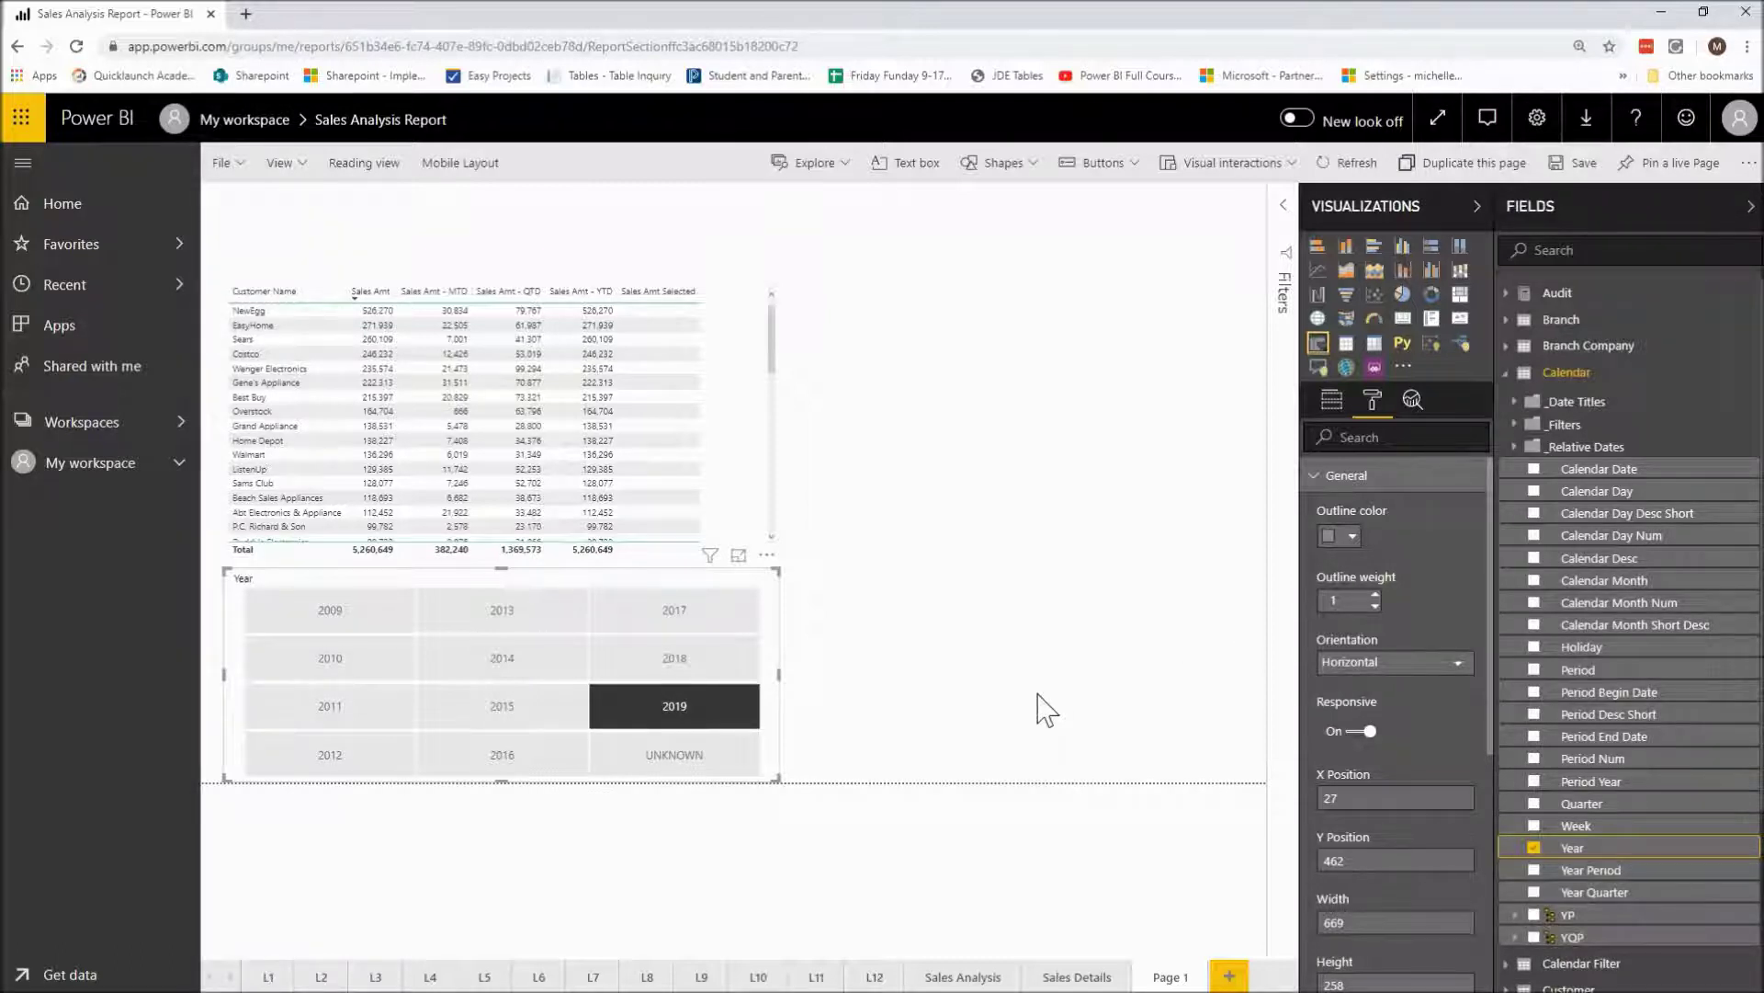
pyautogui.moveTo(776, 776); pyautogui.dragTo(1244, 609)
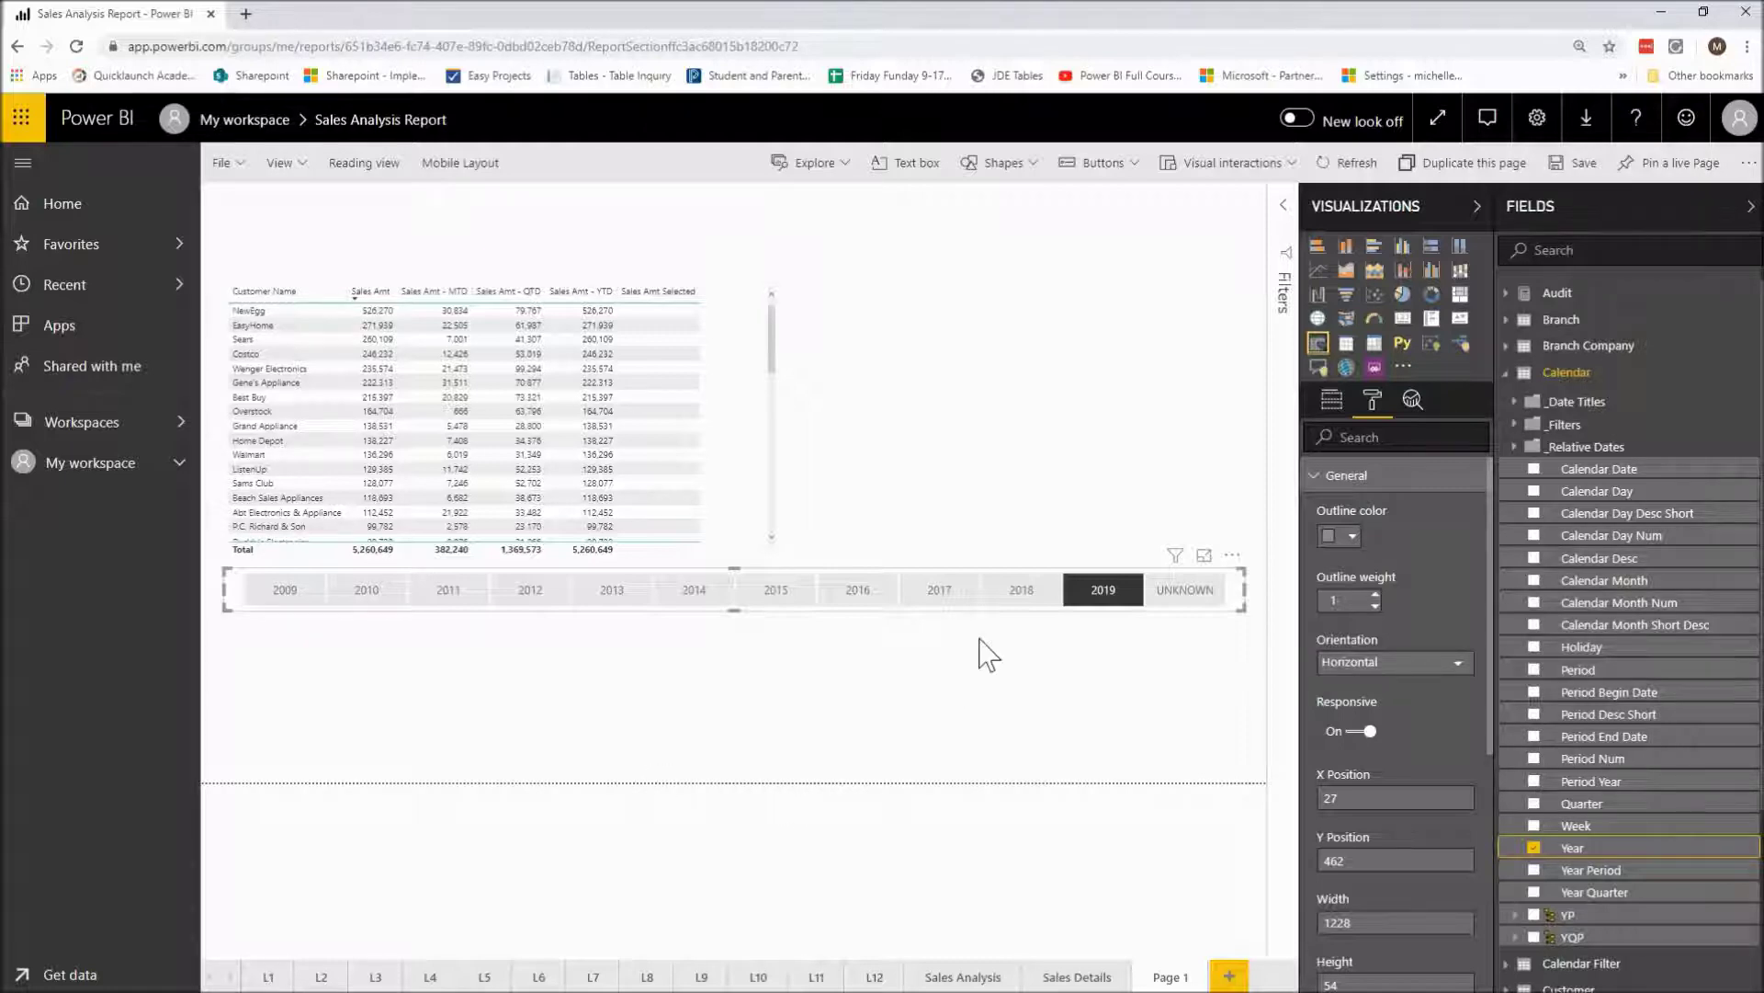
# - Try filtering the customer table to 2018 and 2017 with the horizontal slicer, and return to 2019
pyautogui.click(1020, 599)
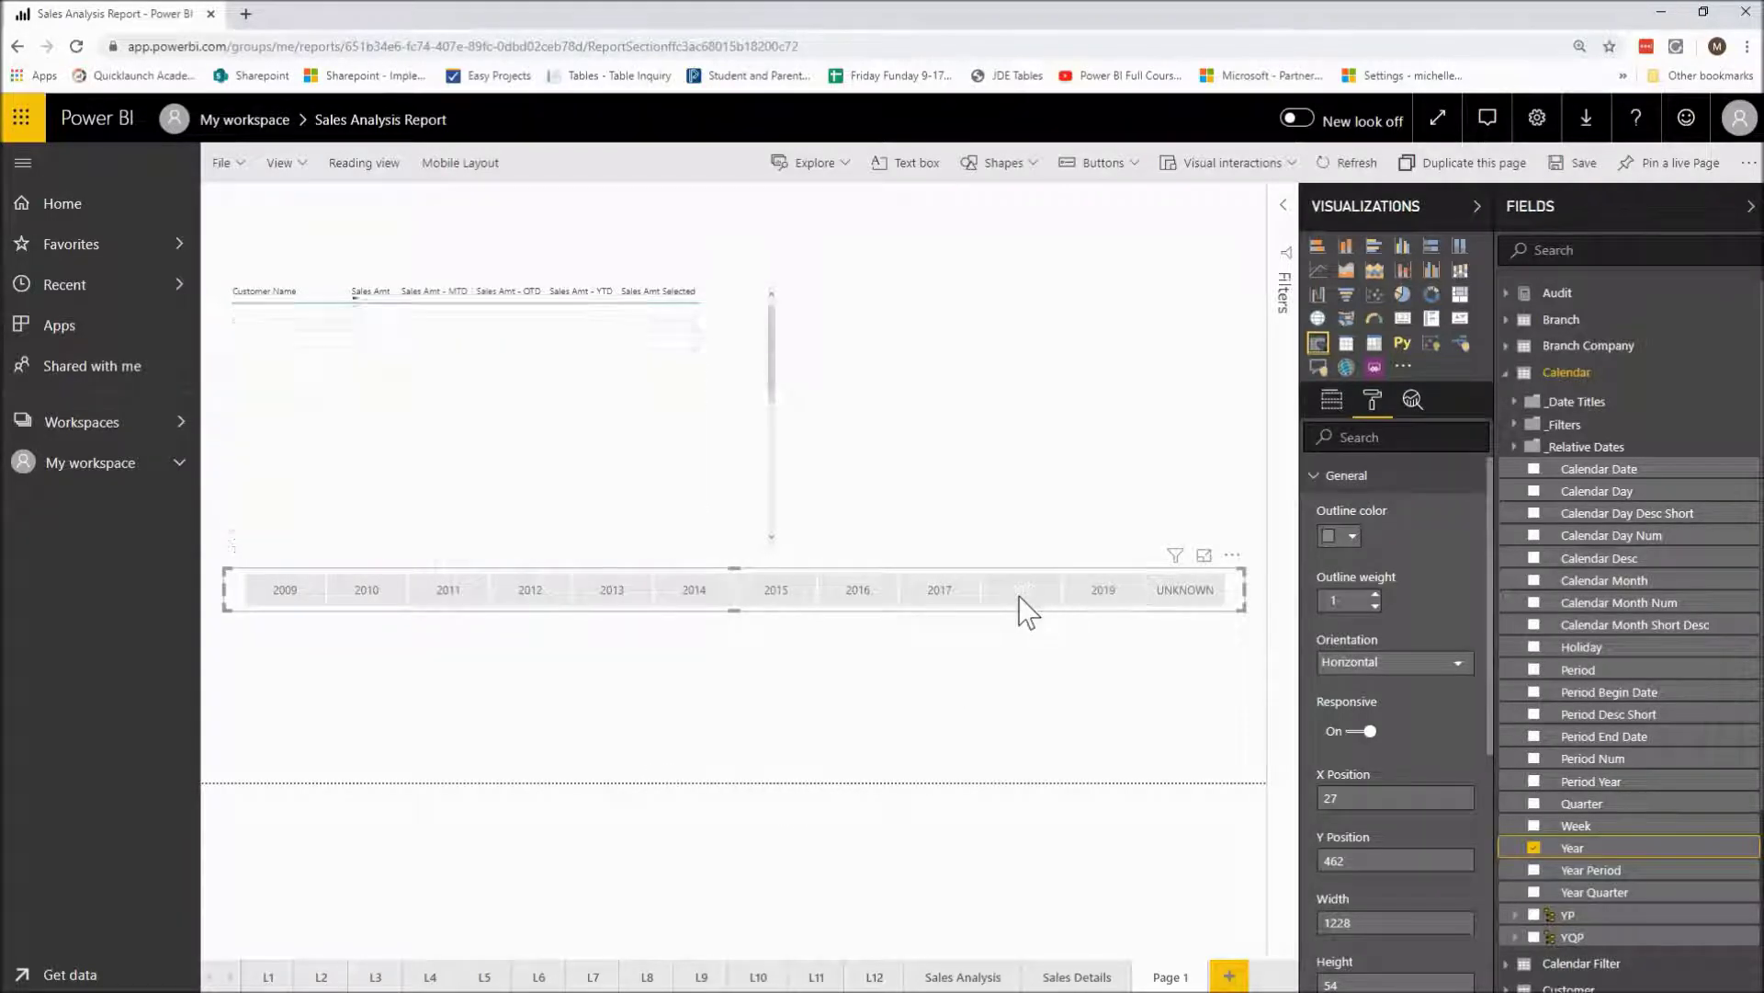
pyautogui.click(939, 602)
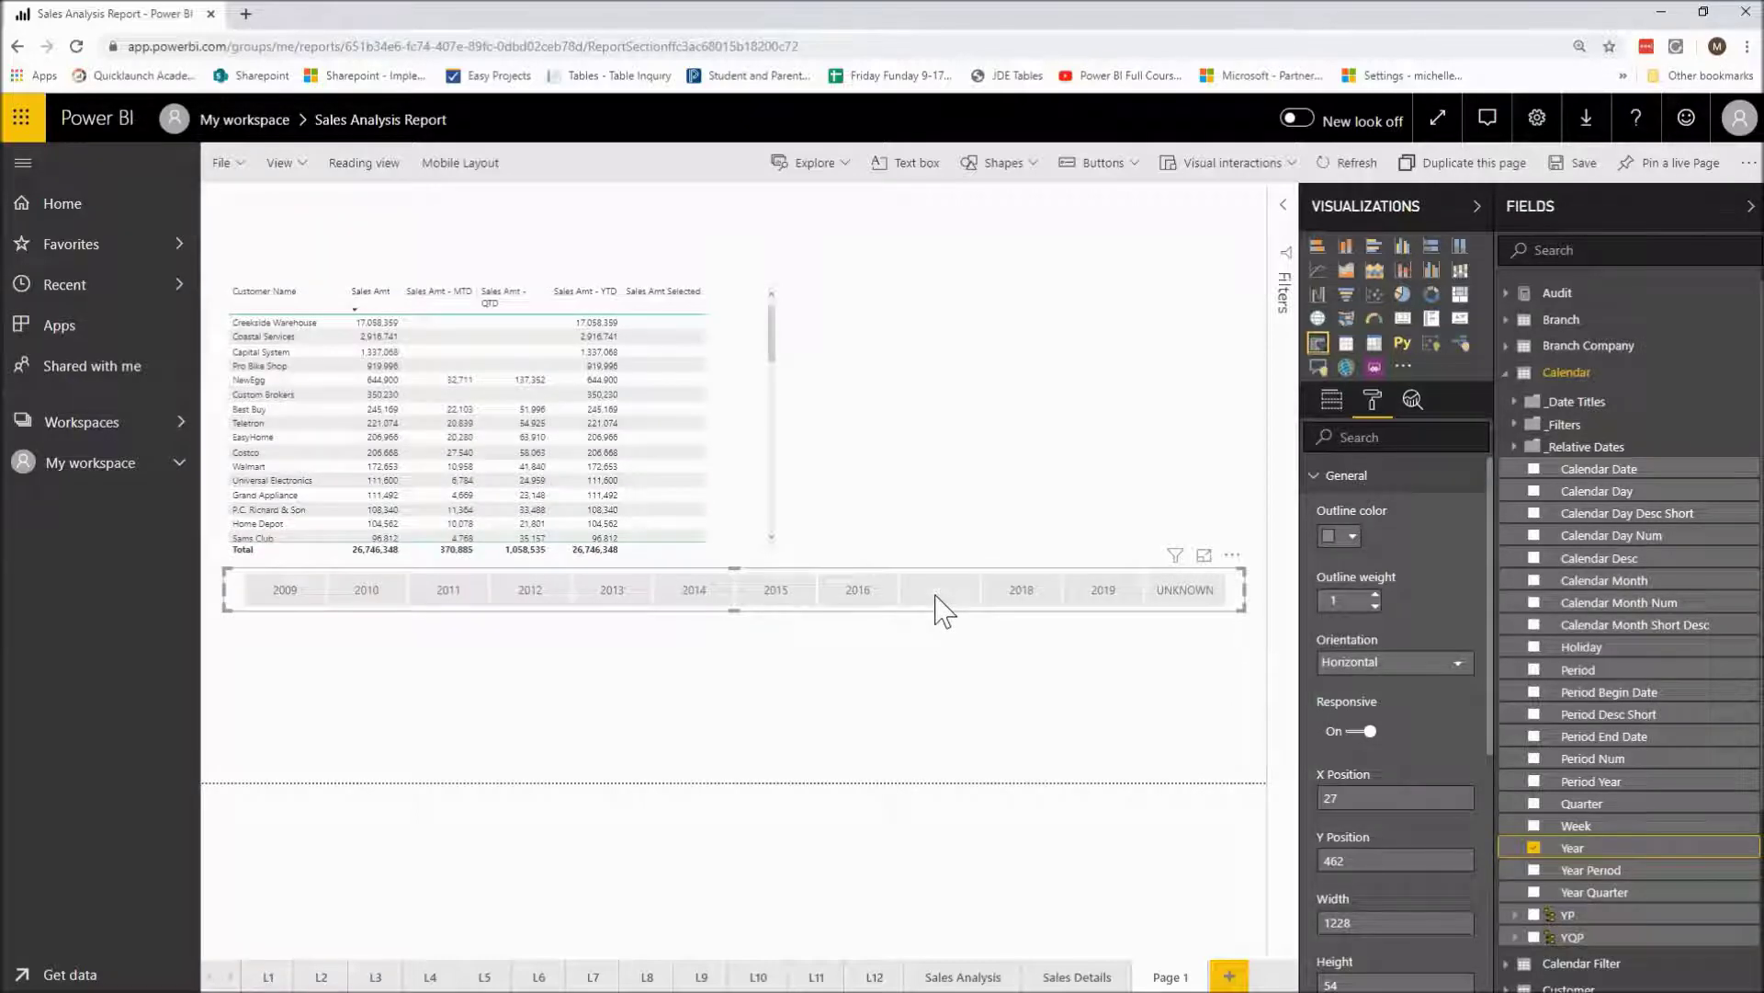
pyautogui.click(1129, 600)
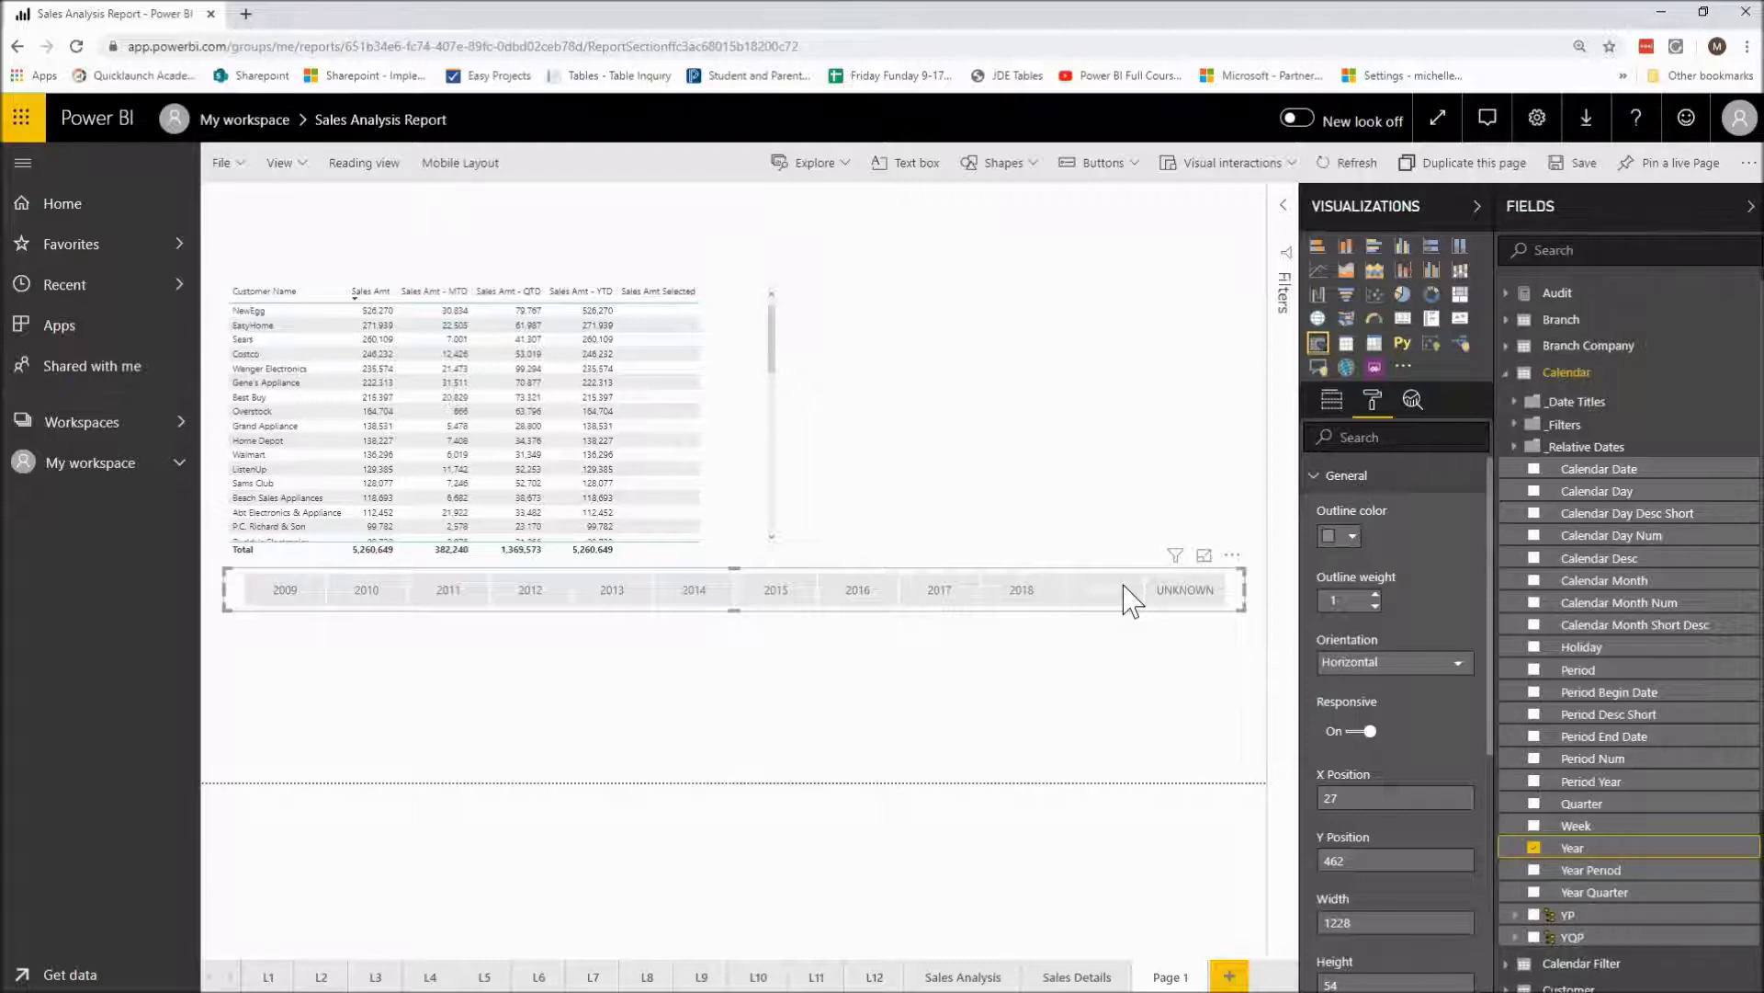
pyautogui.click(1131, 602)
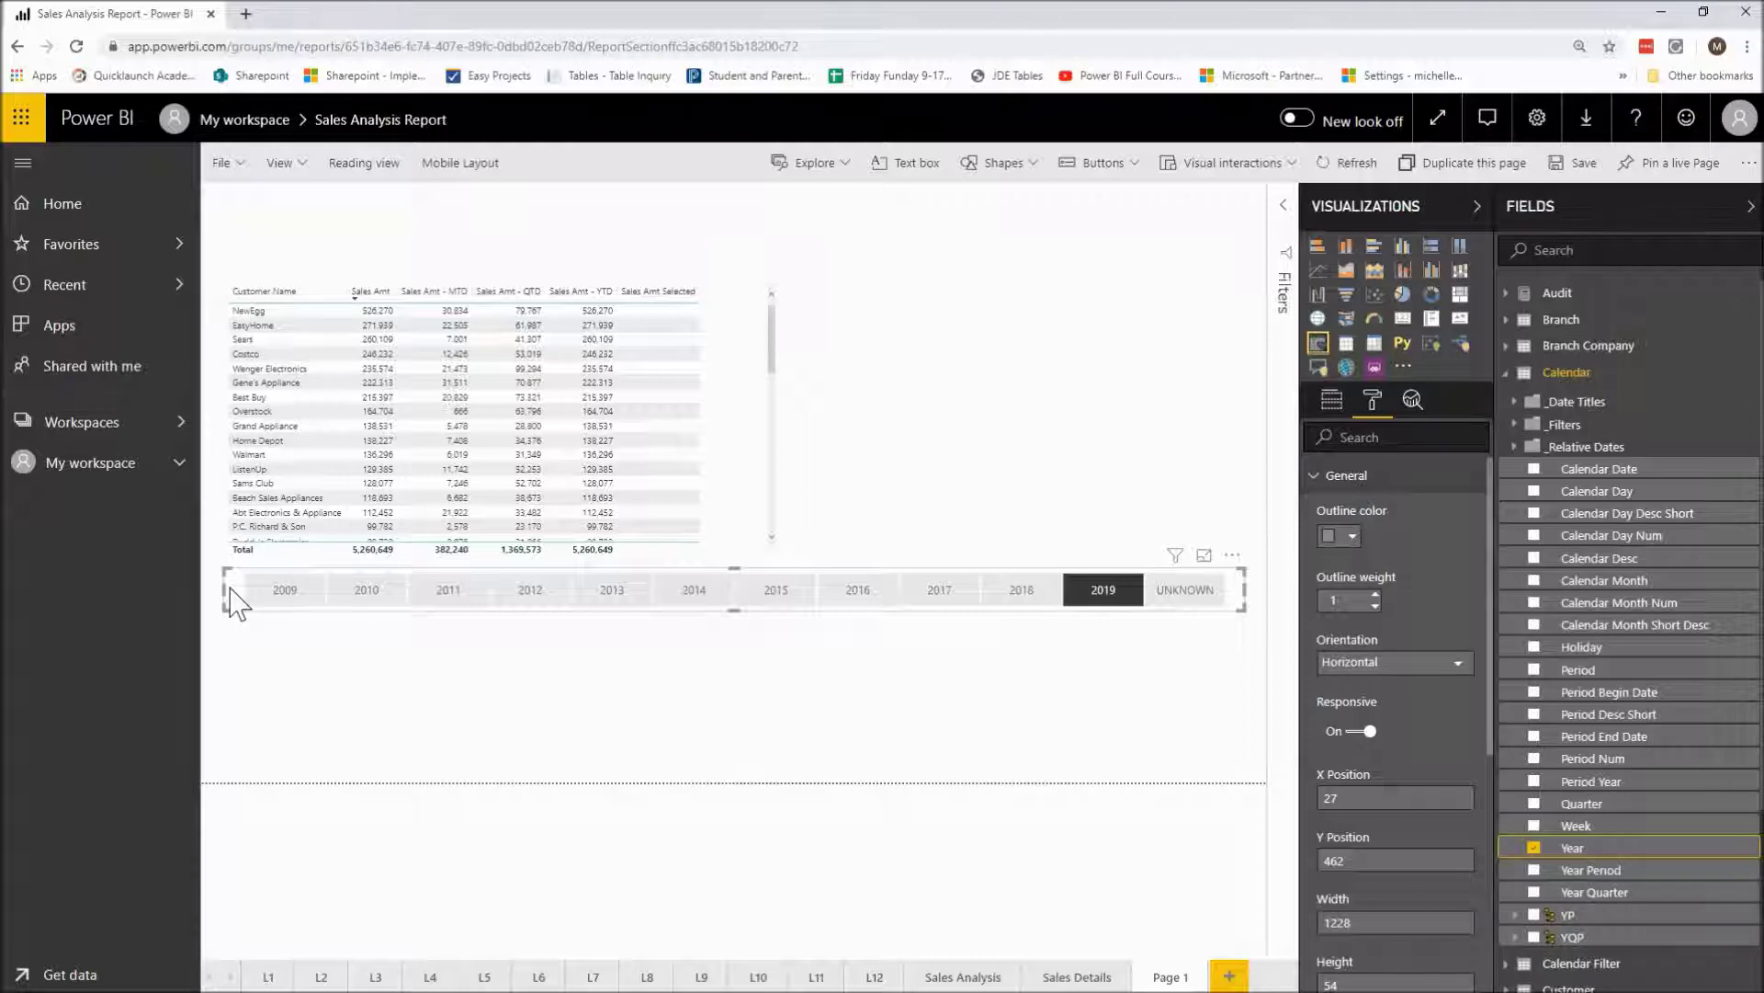
# - Duplicate the Year slicer directly below the original, keeping one copy, and switch the copy's field to Period Num from the Calendar table
pyautogui.hotkey('ctrl', 'v')
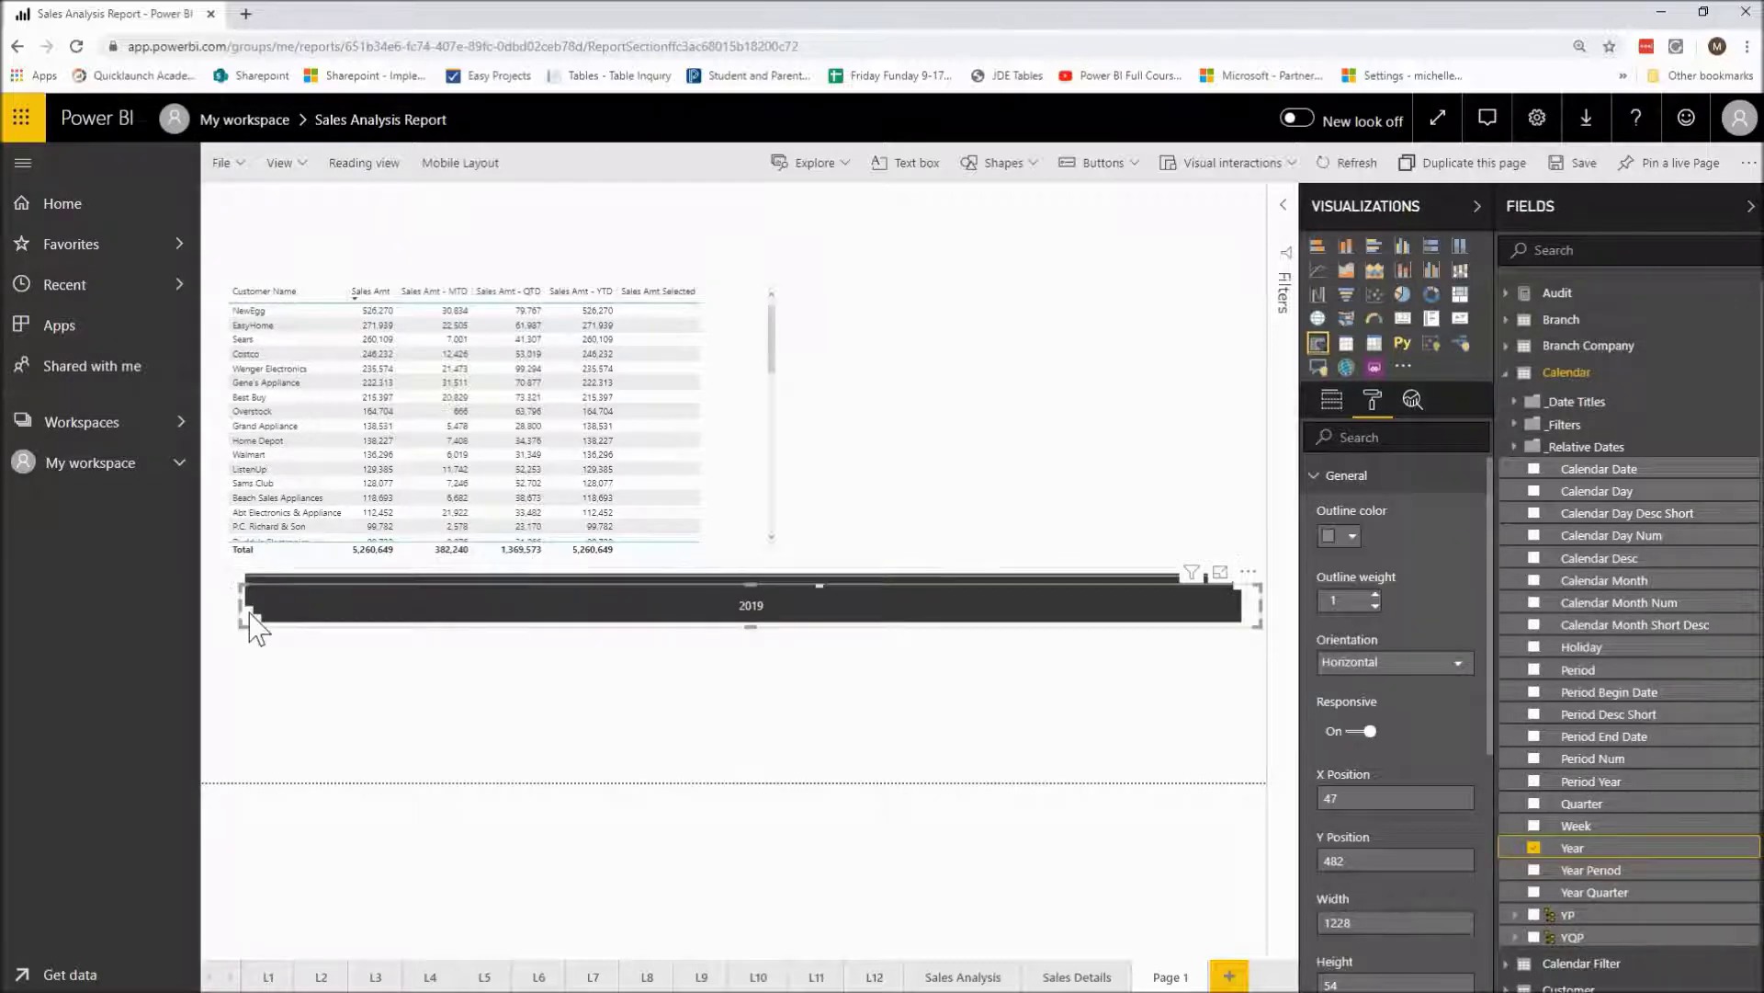
pyautogui.moveTo(244, 622); pyautogui.dragTo(247, 661)
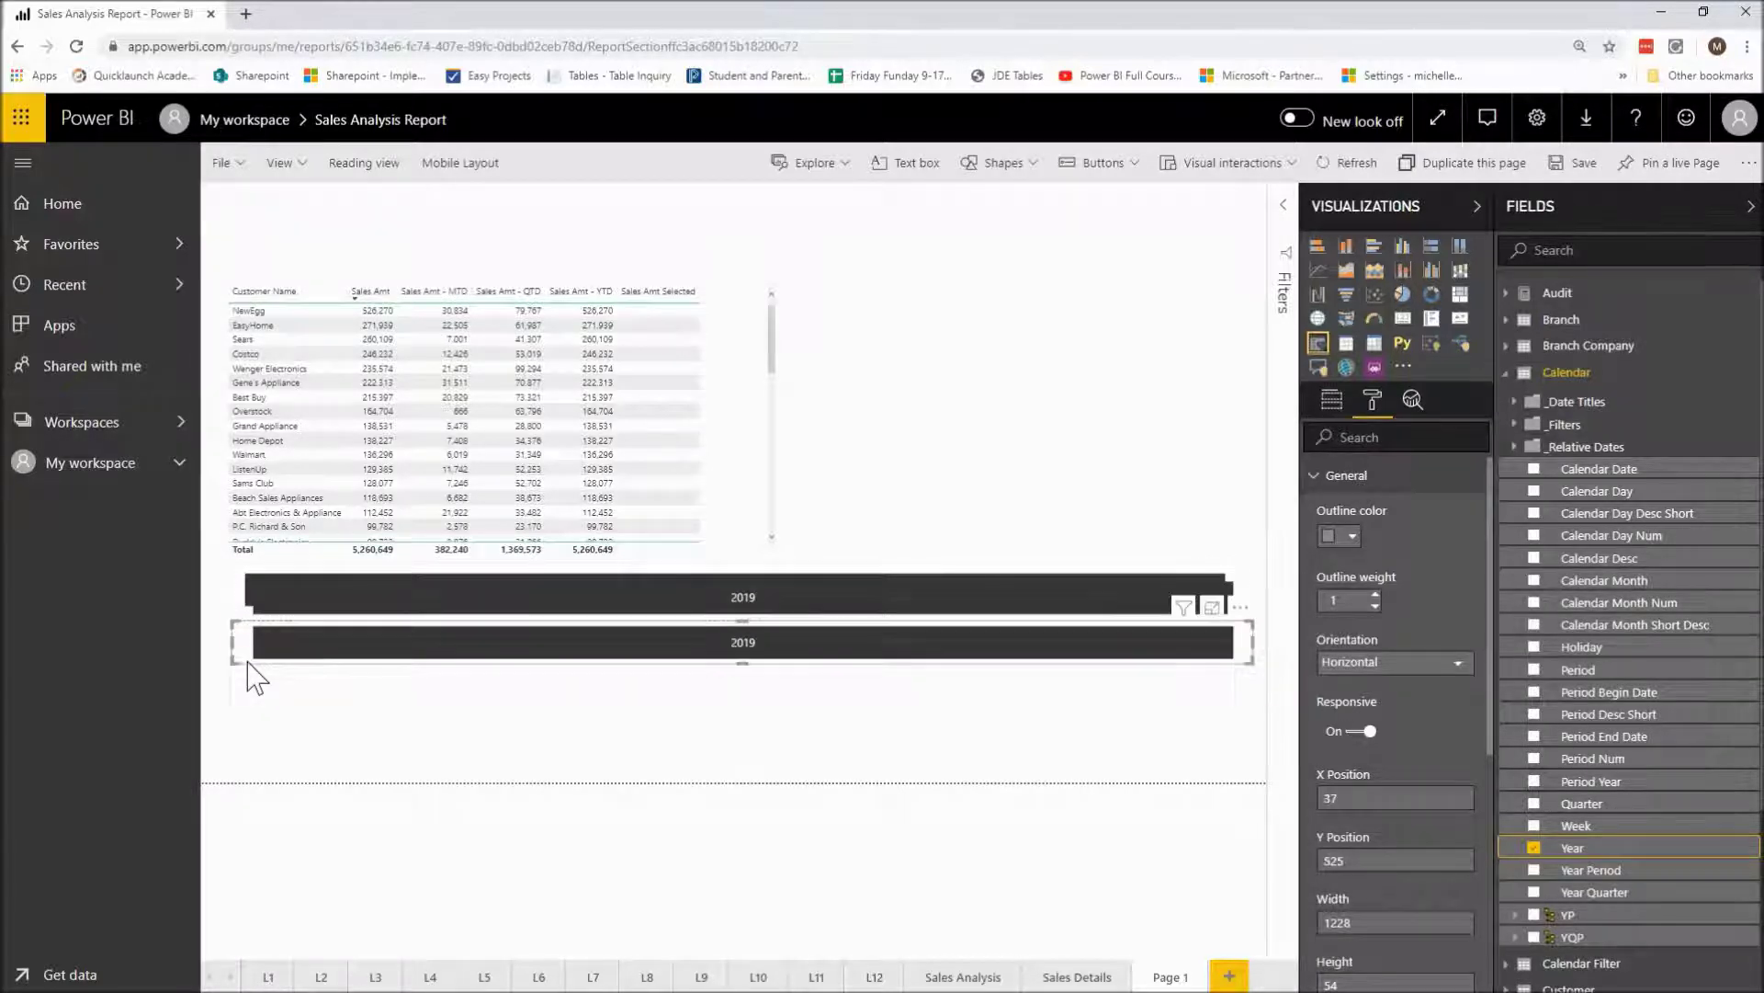
pyautogui.click(350, 600)
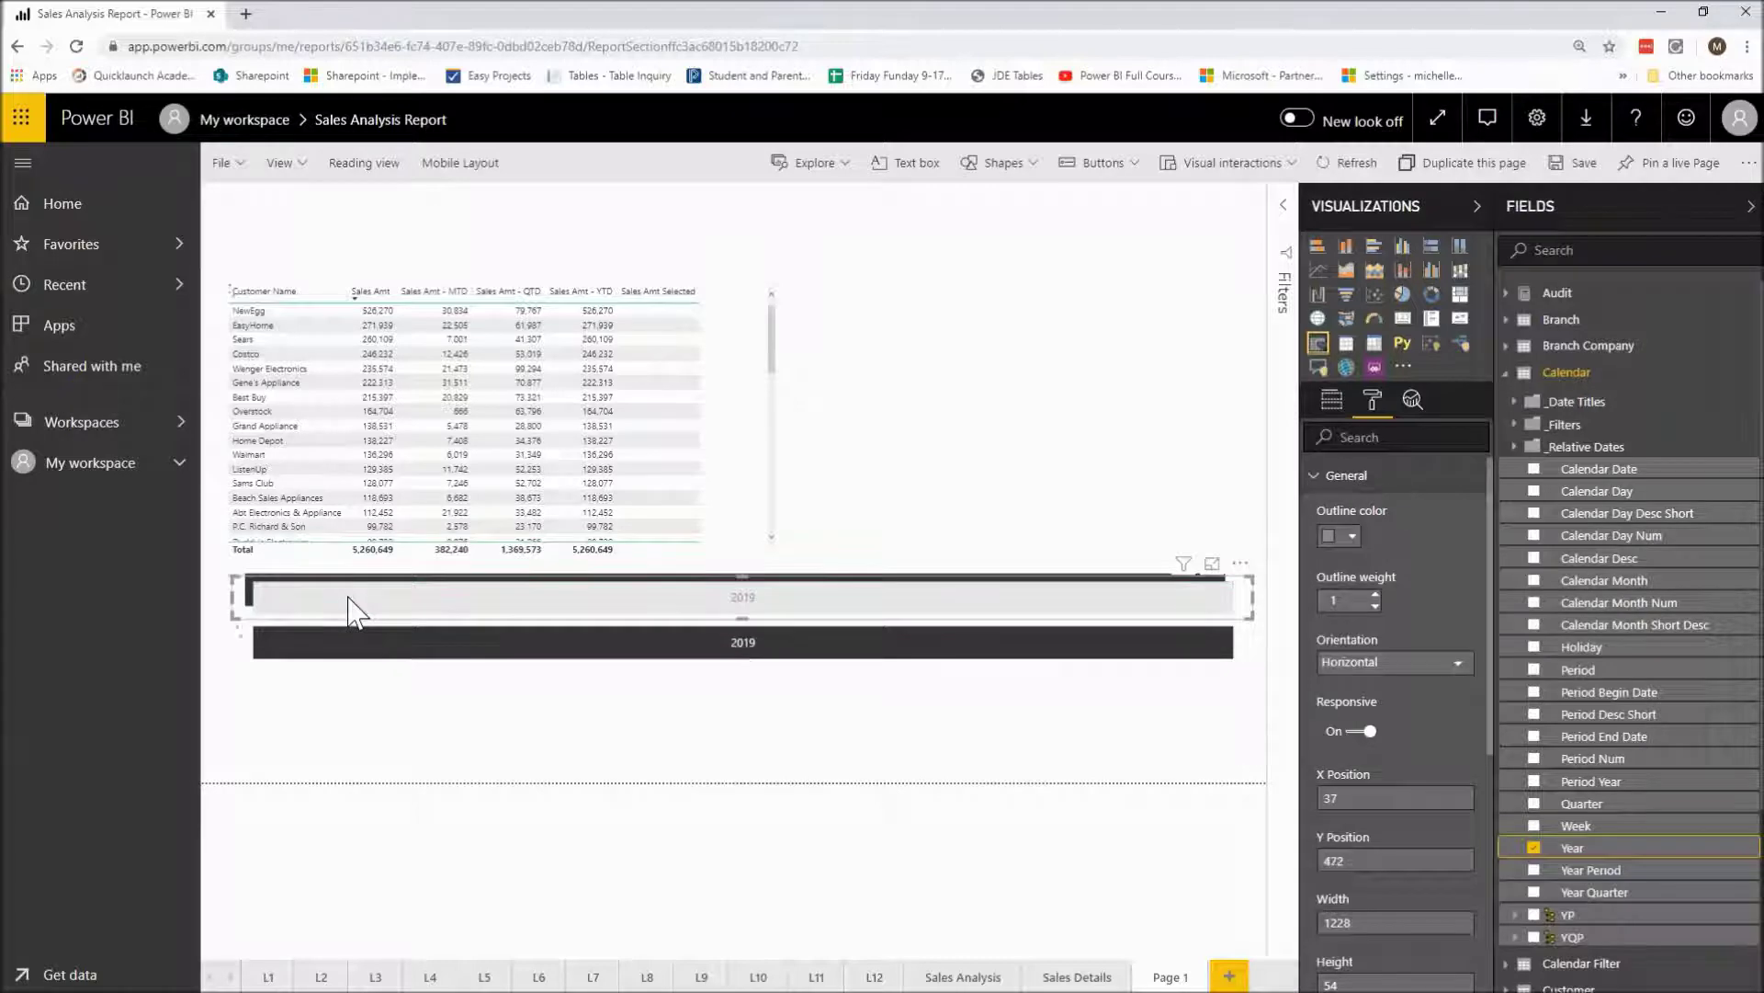
pyautogui.press('Delete')
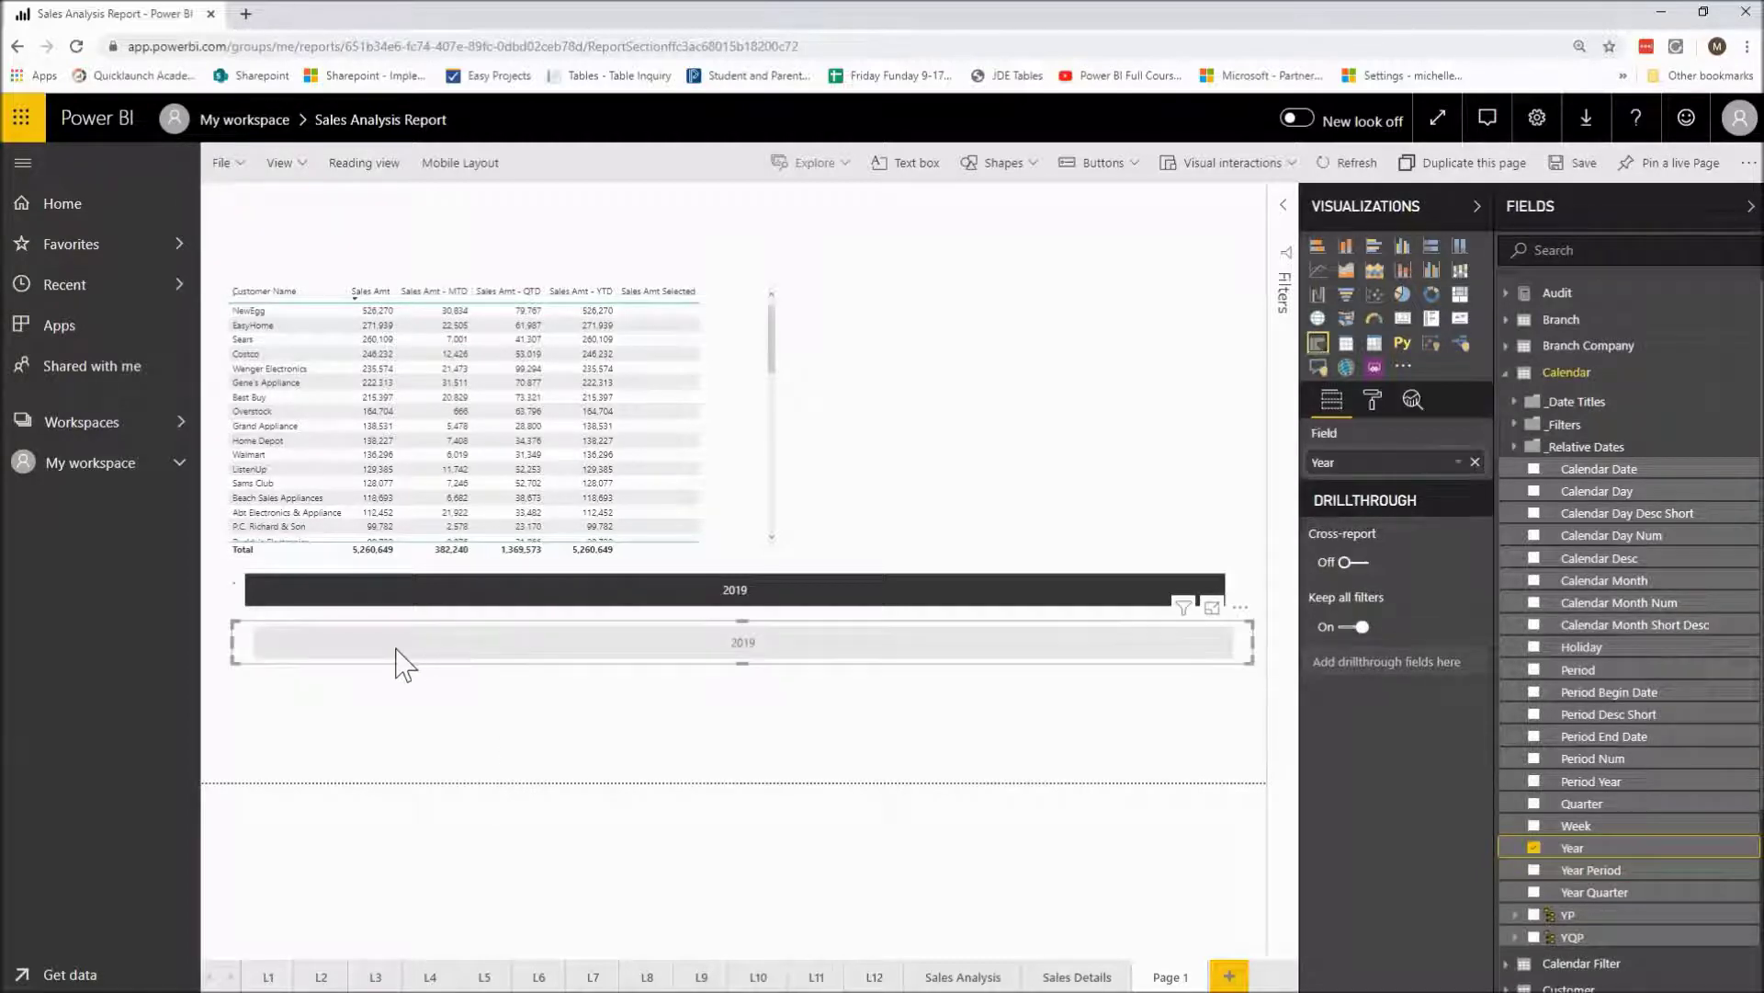
pyautogui.click(253, 648)
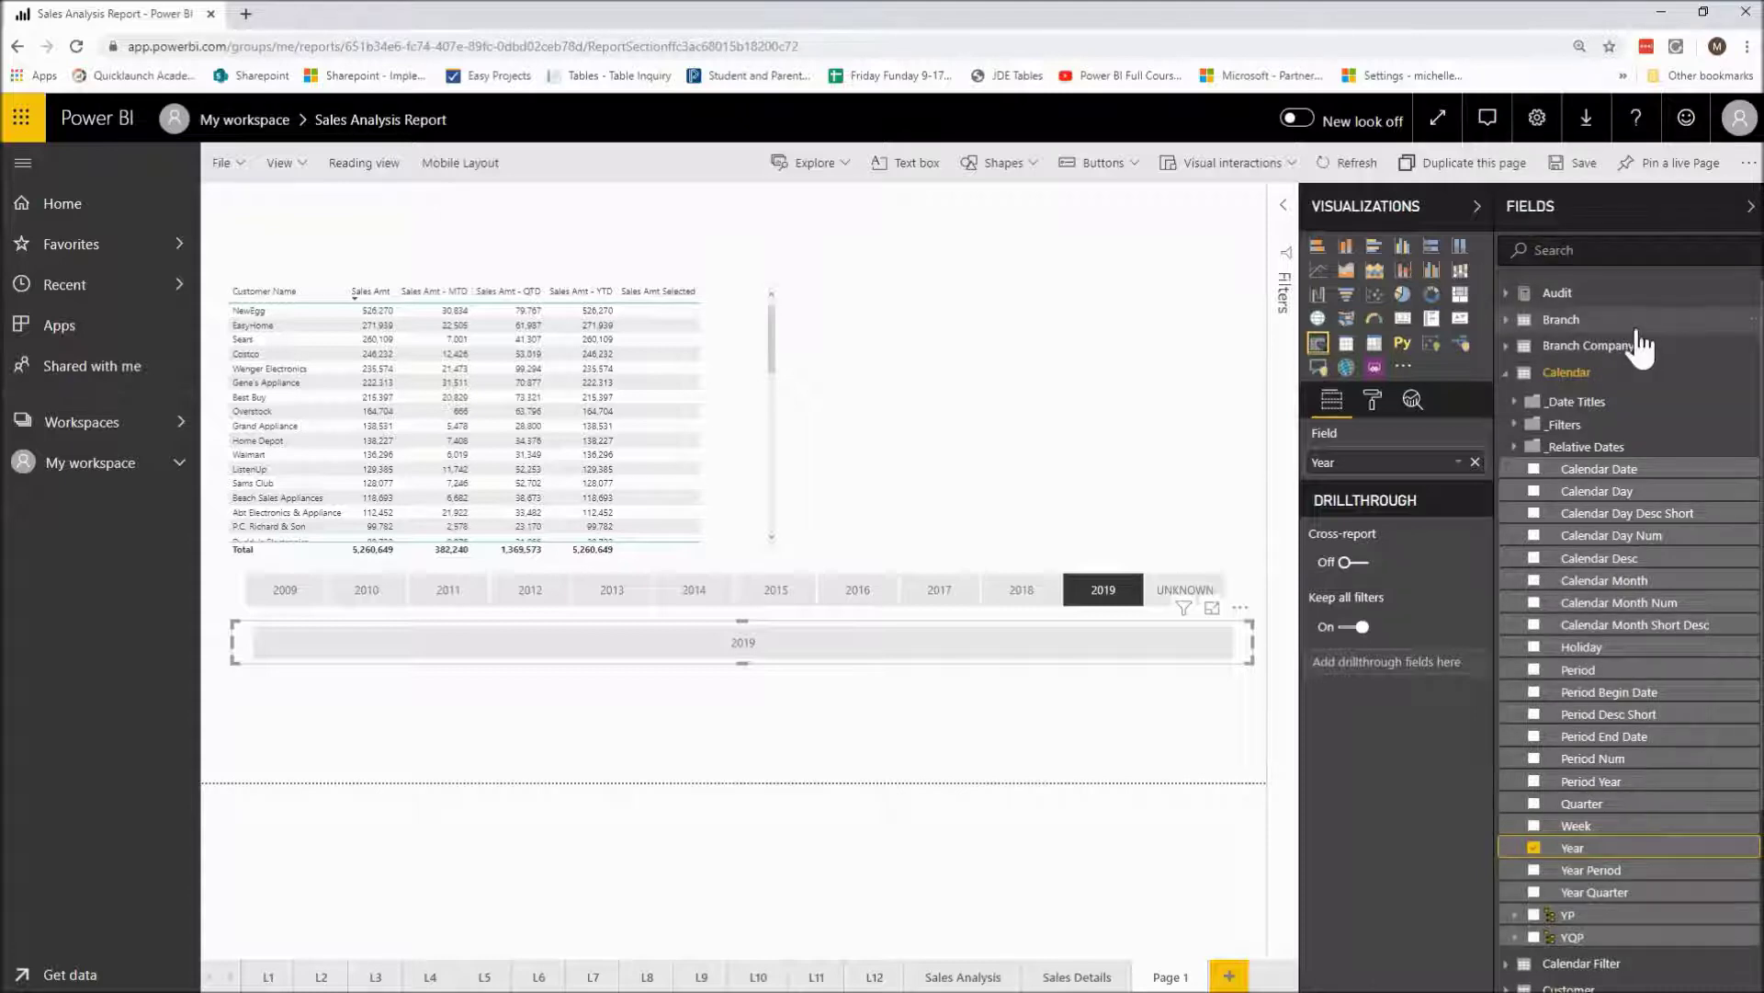
pyautogui.moveTo(1597, 759); pyautogui.dragTo(1406, 477)
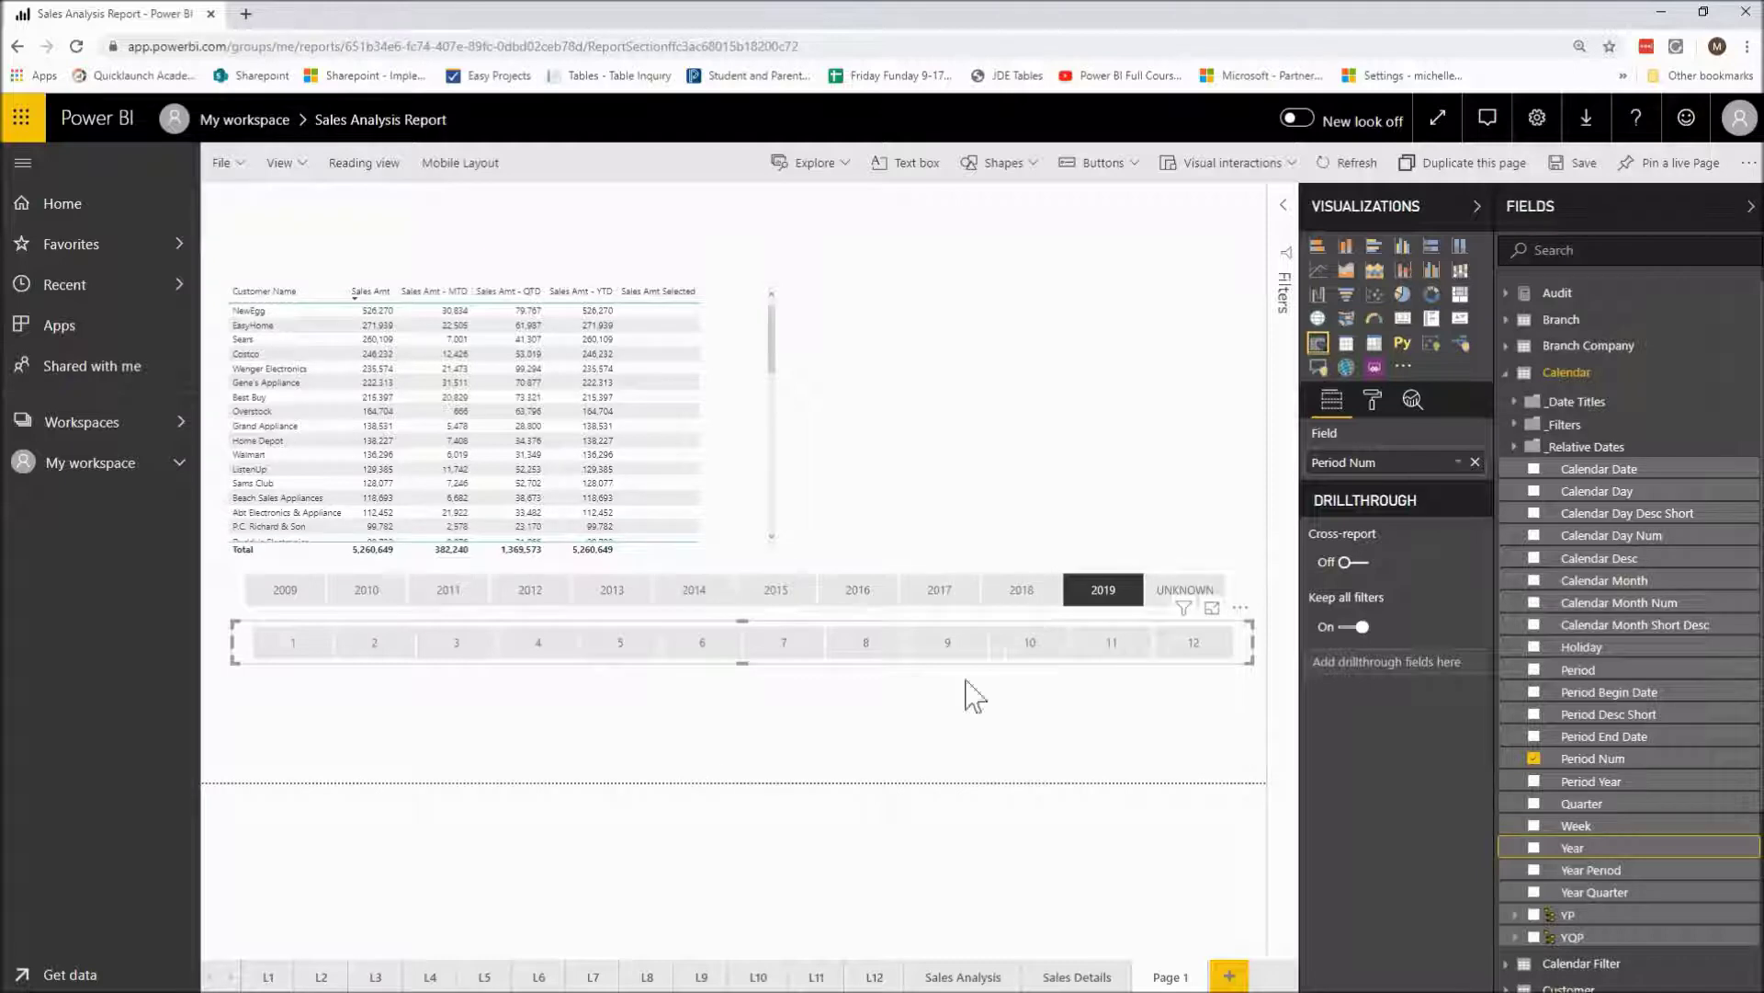
# - Filter the 2019 sales by period 6, and change the period selection to 9
pyautogui.click(694, 646)
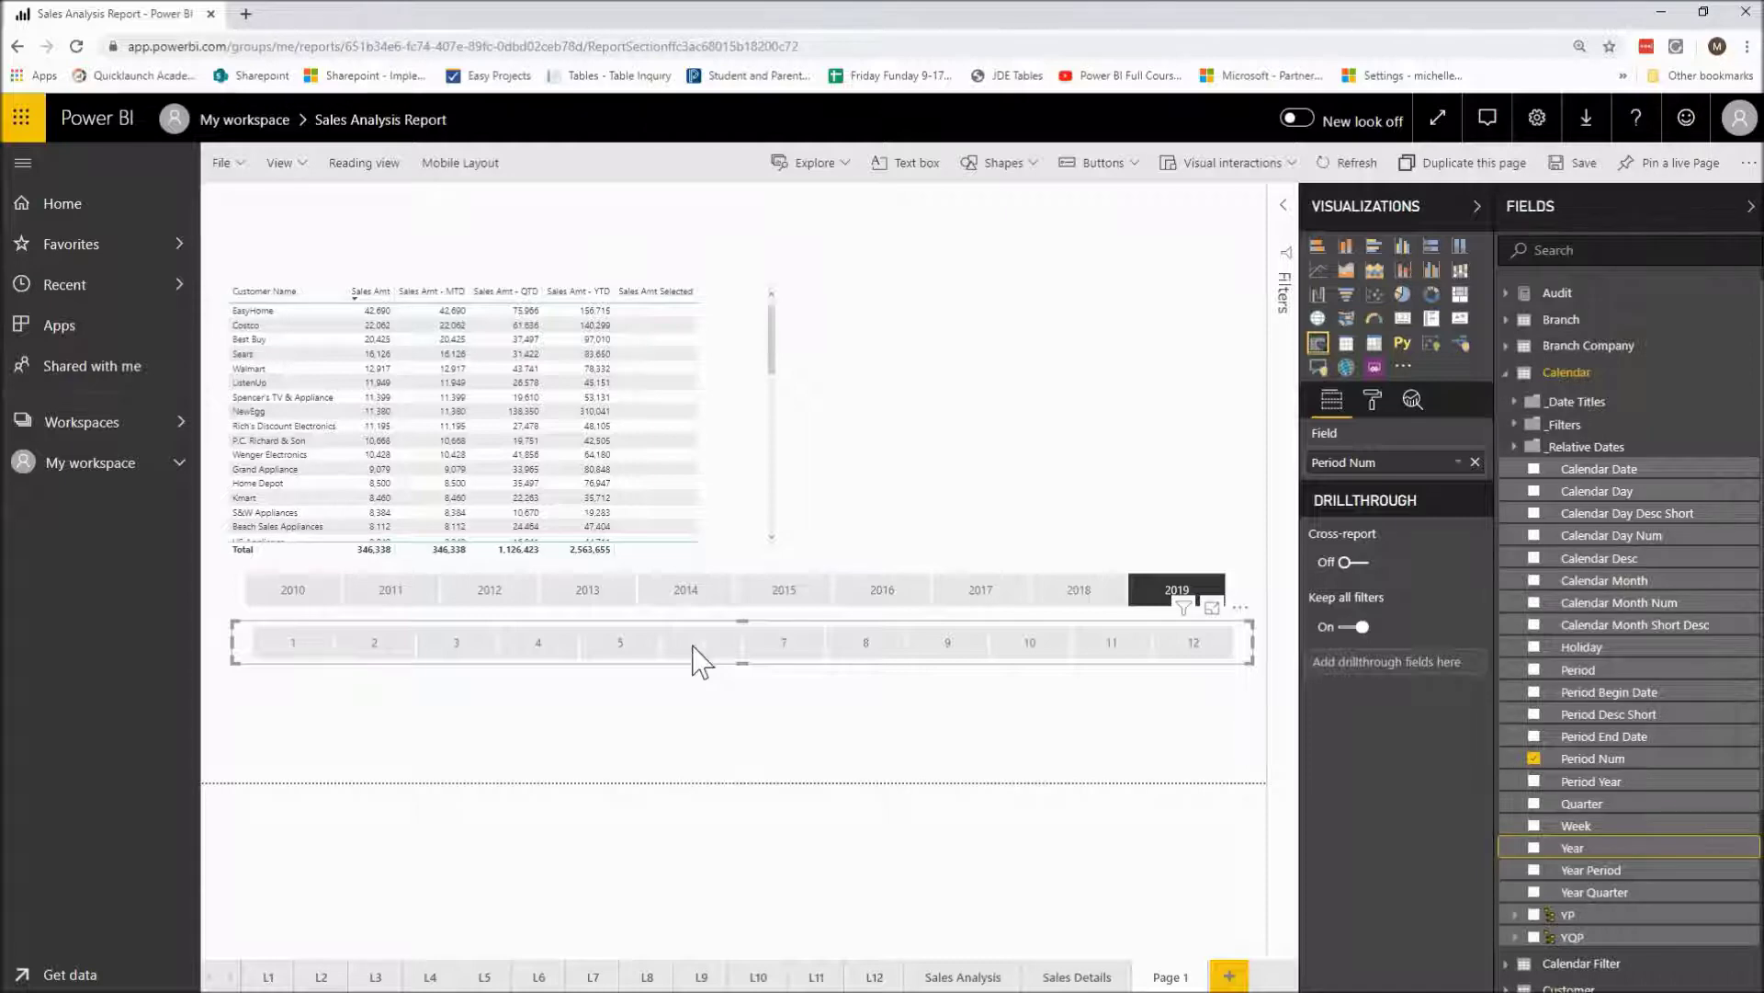
pyautogui.click(696, 646)
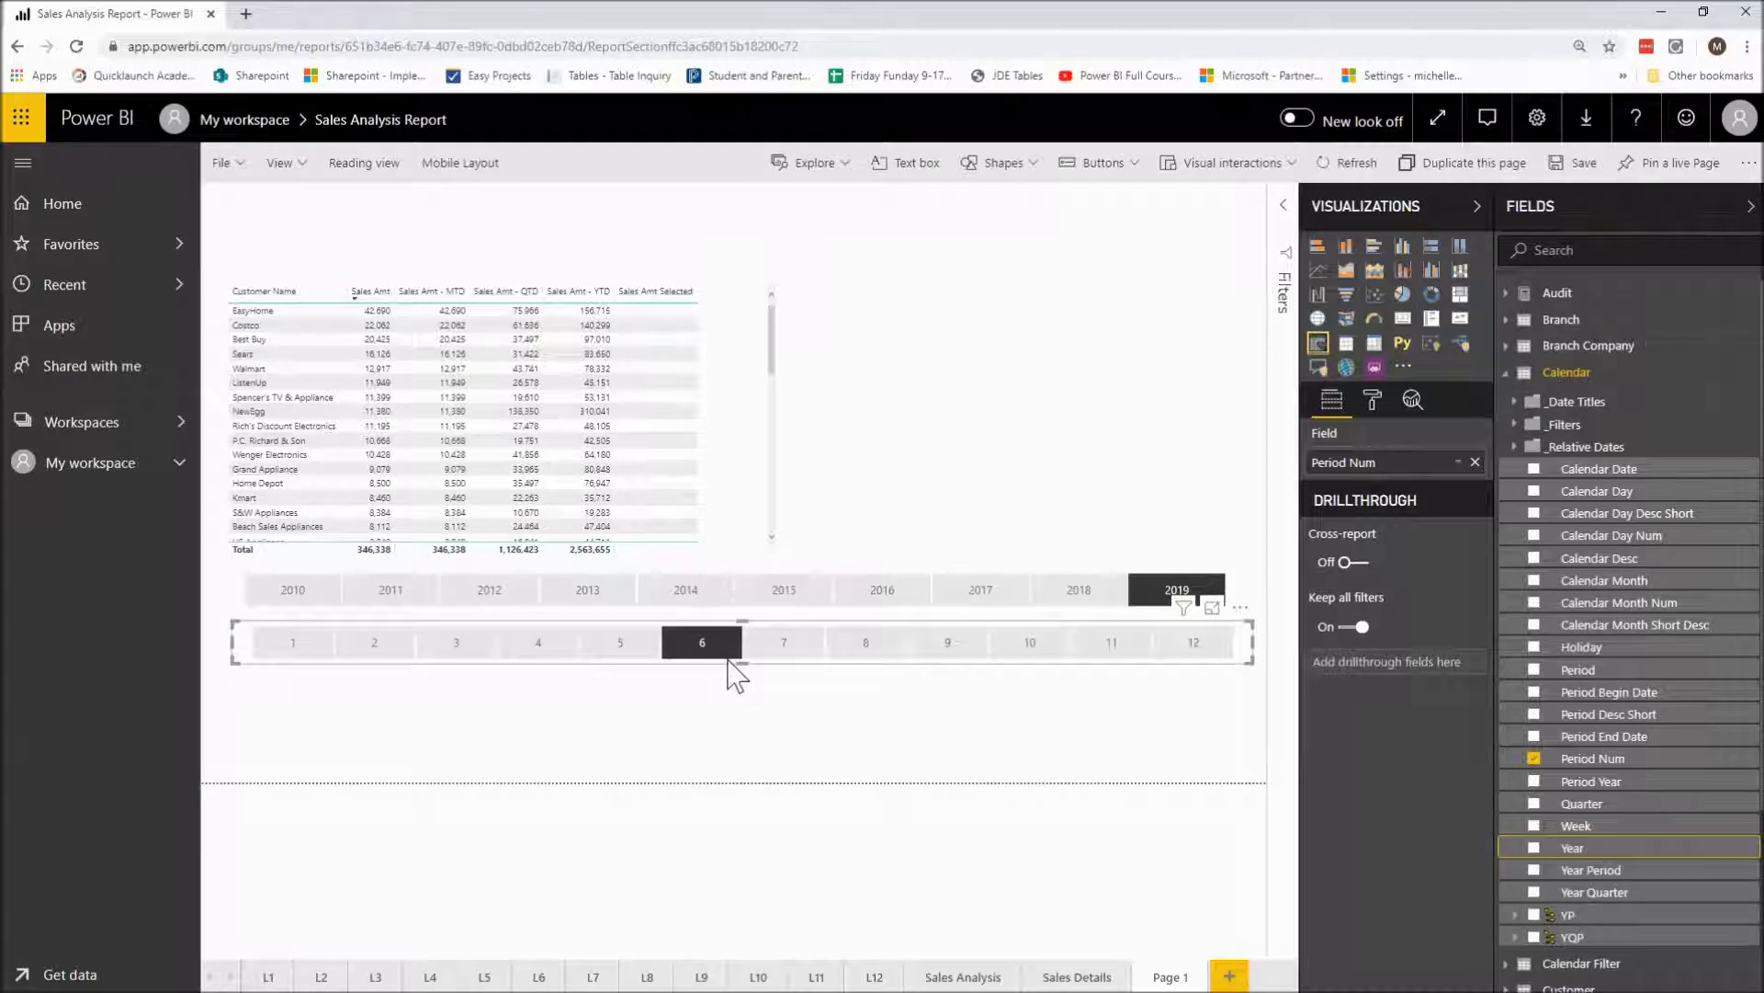
pyautogui.click(1166, 595)
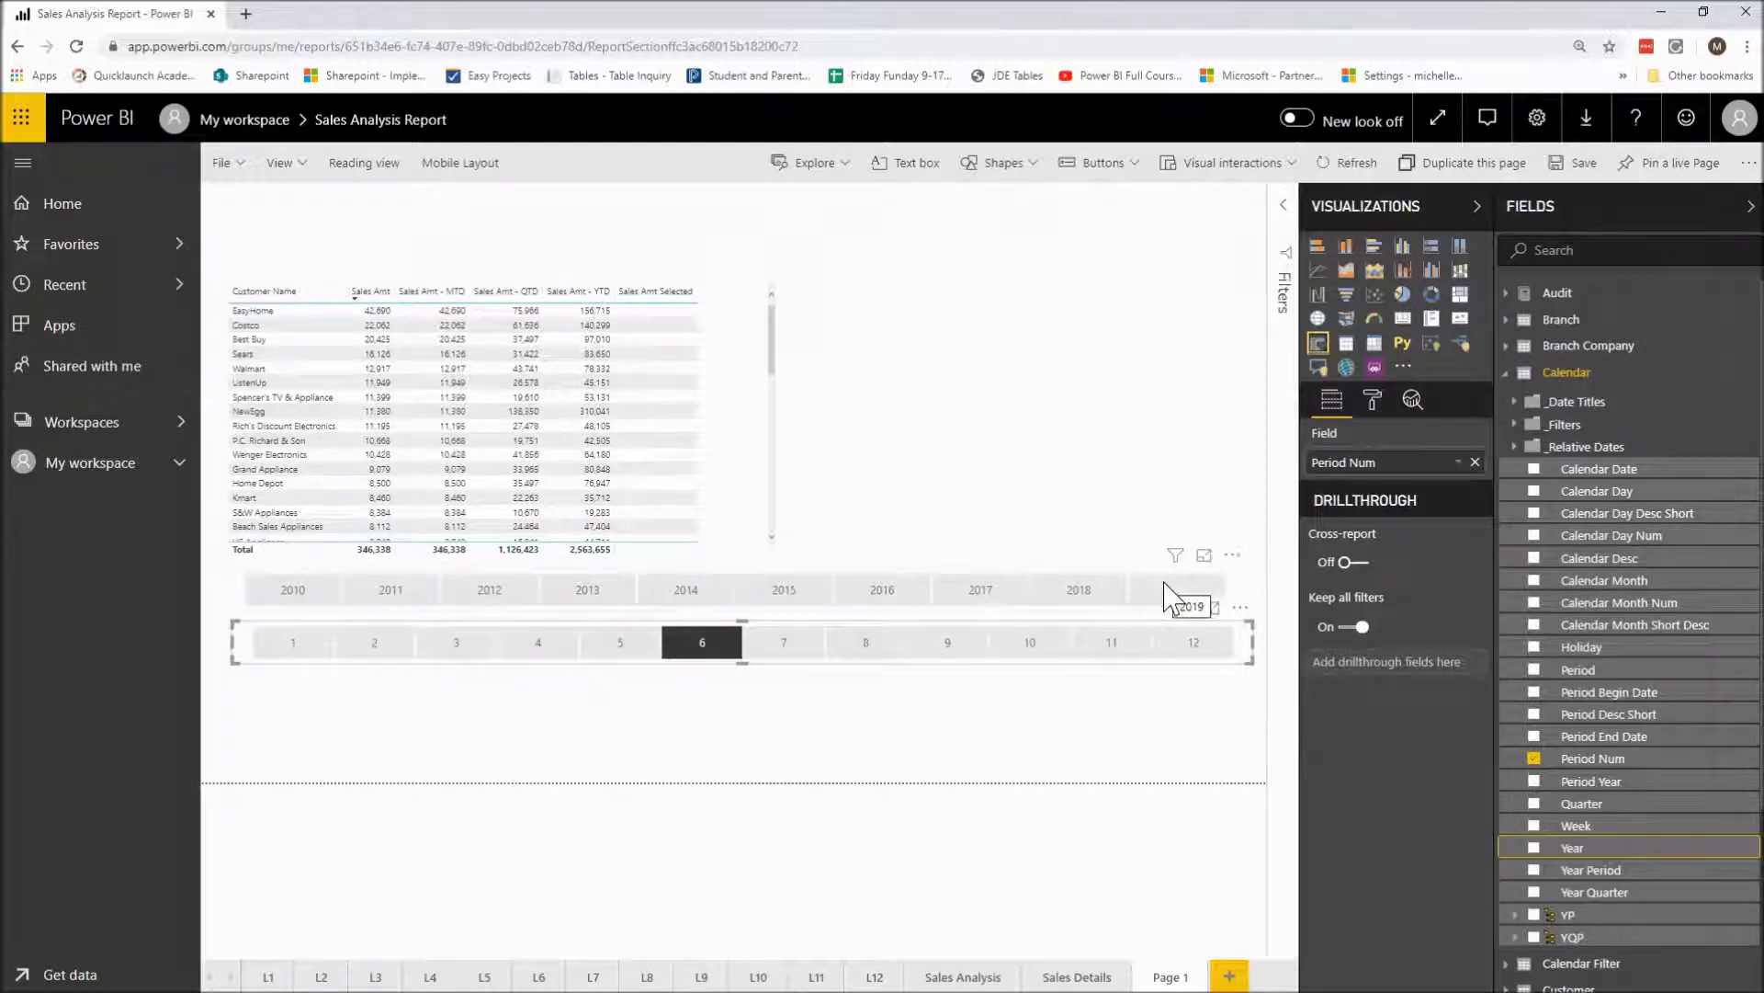
pyautogui.click(1165, 596)
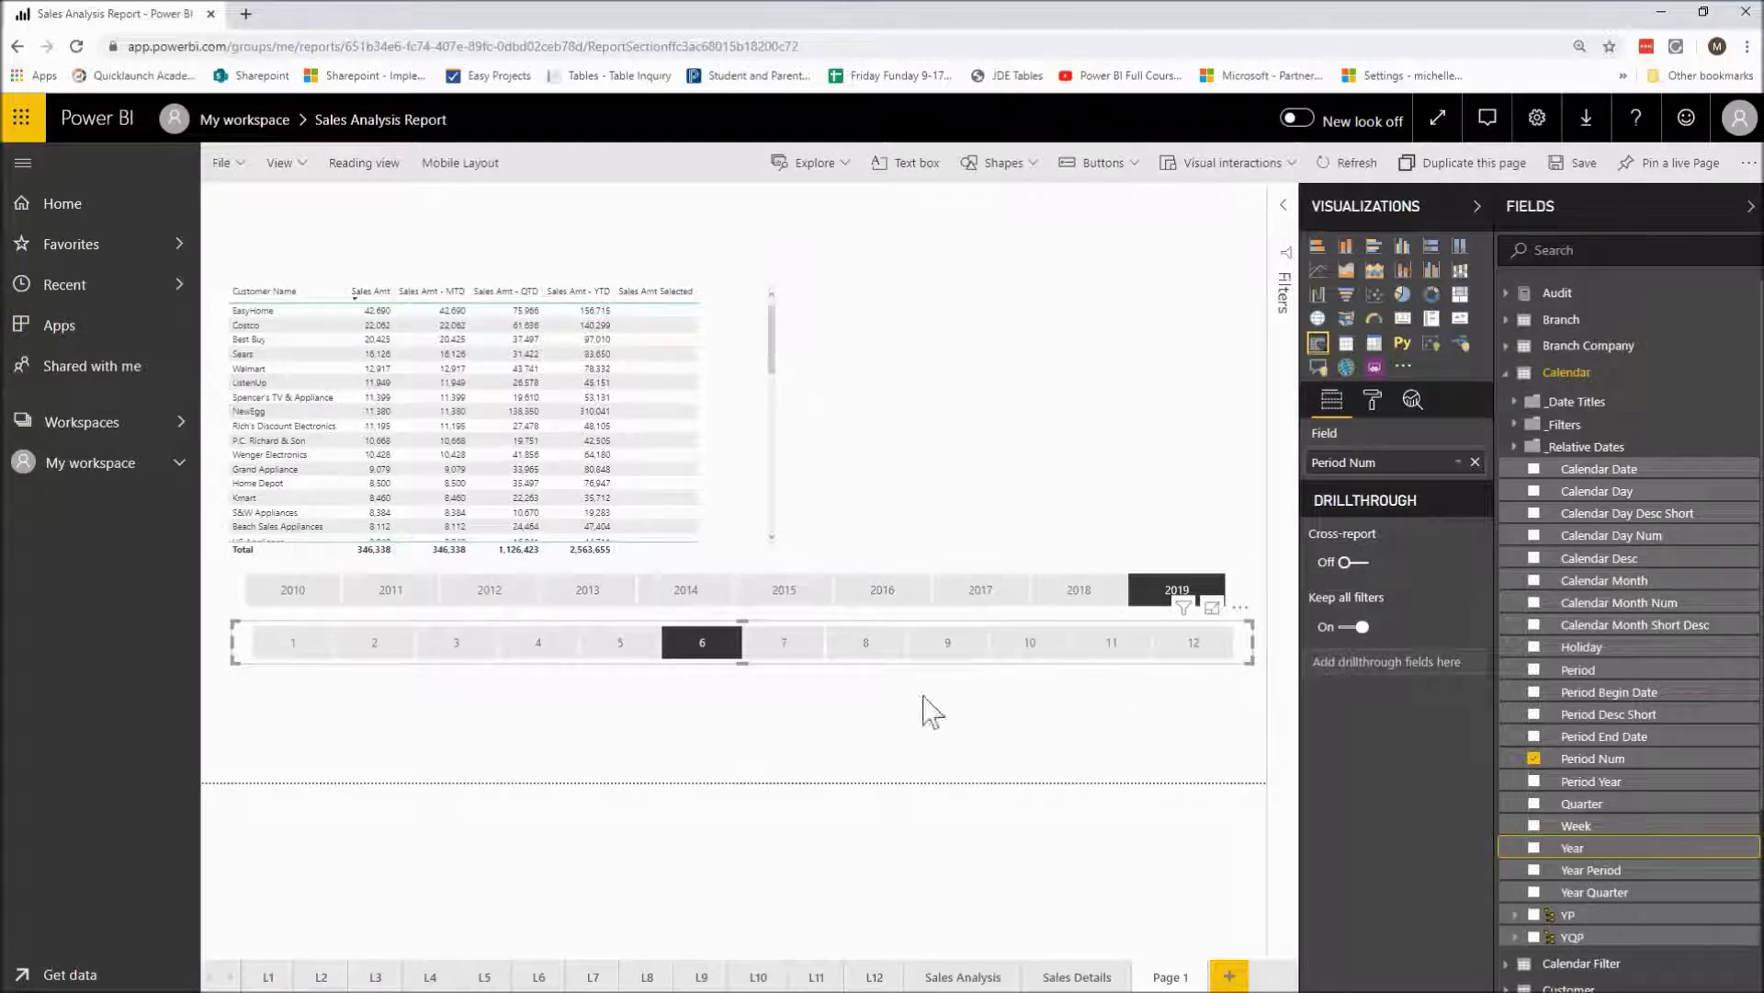
pyautogui.click(956, 648)
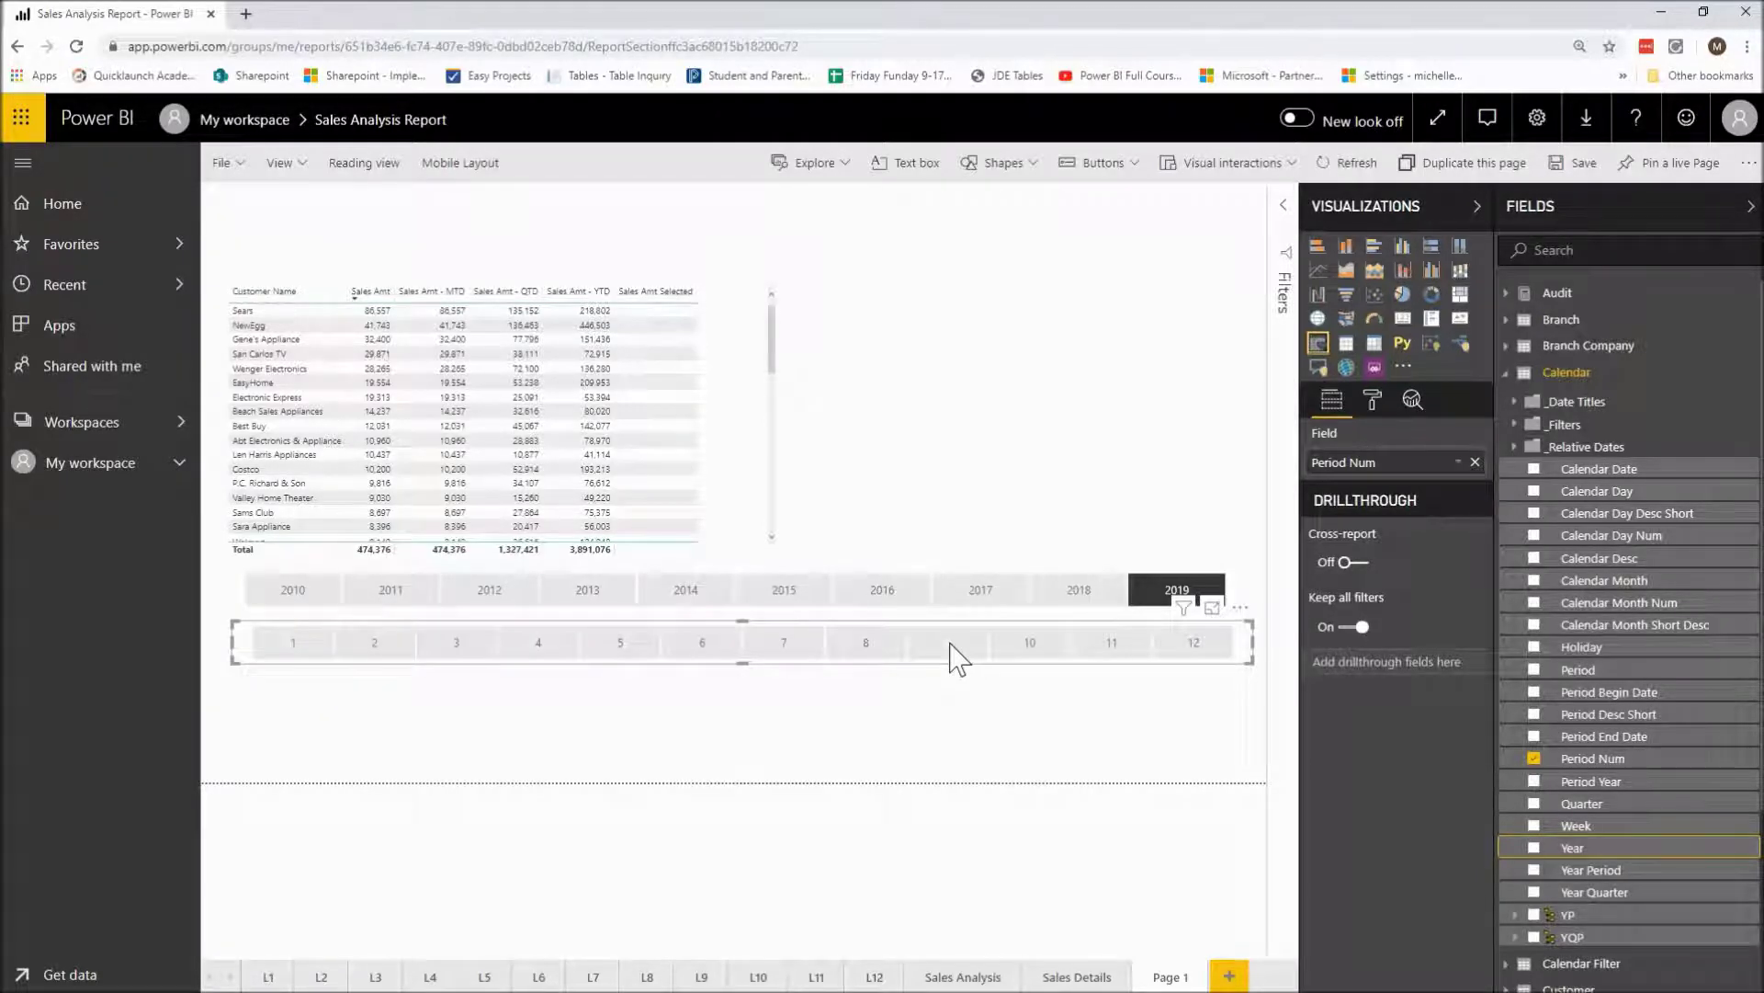
pyautogui.click(949, 643)
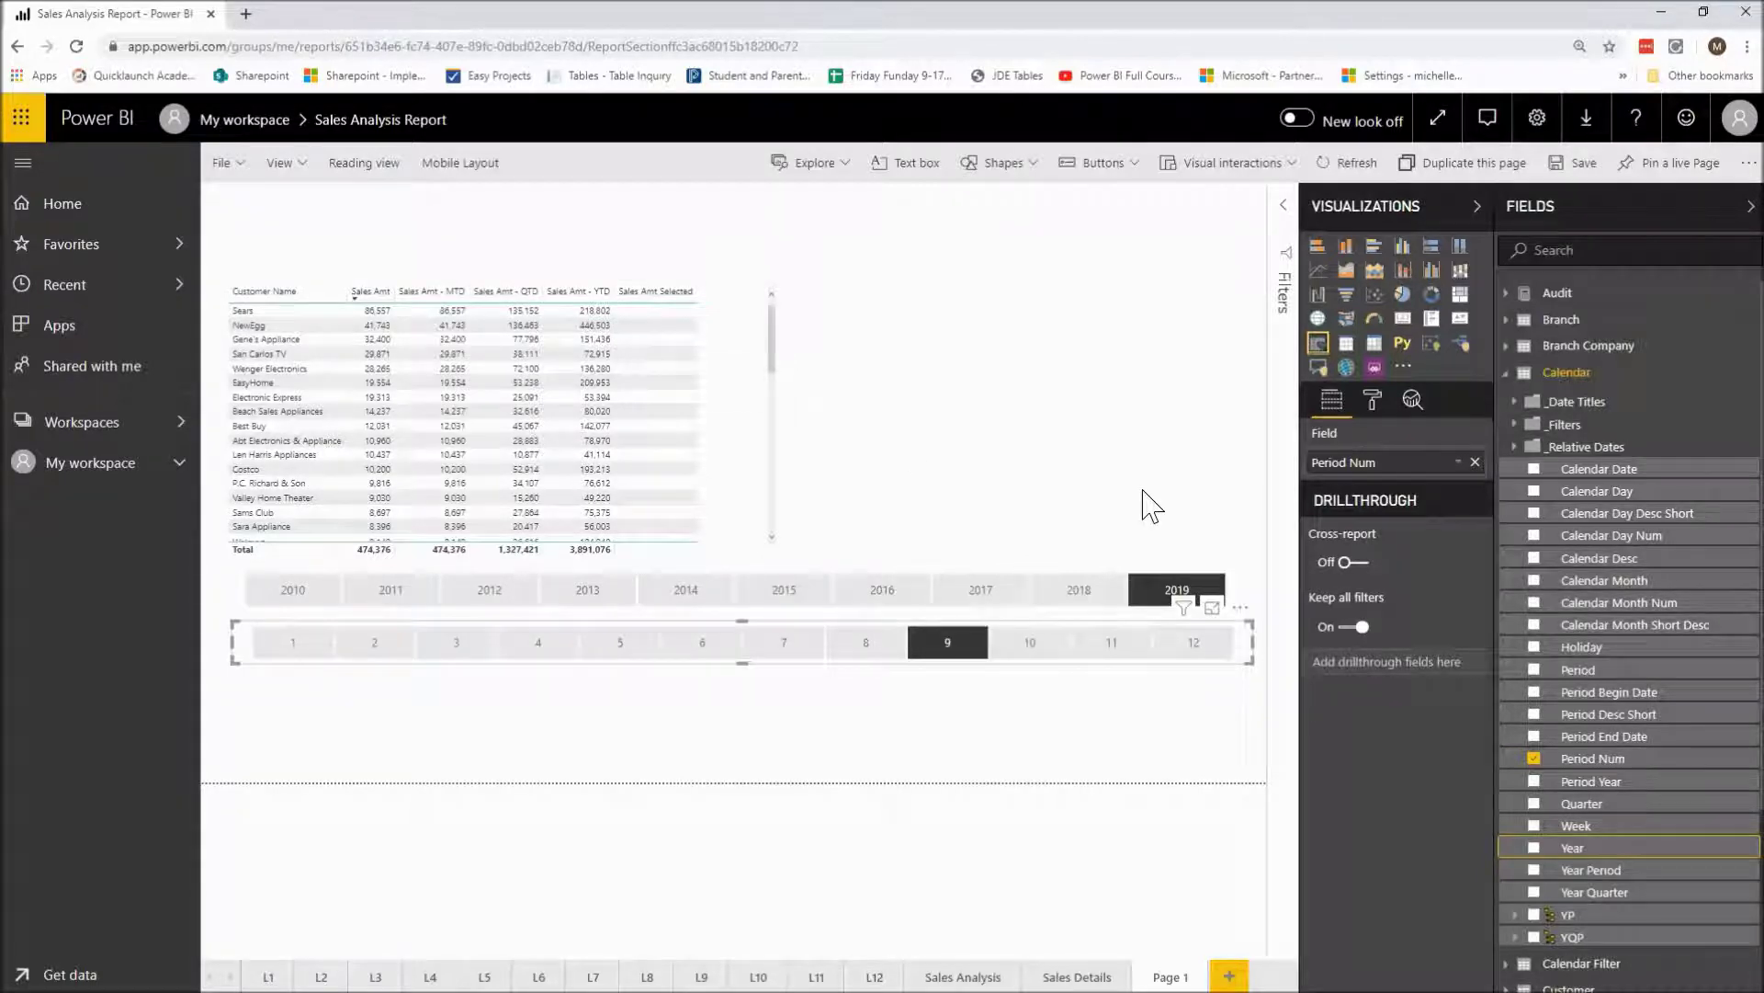
# - Duplicate the Period Num slicer below the original, keeping one copy, and switch the copy's field to Selected Time Calc Filter Abbr
pyautogui.click(1508, 377)
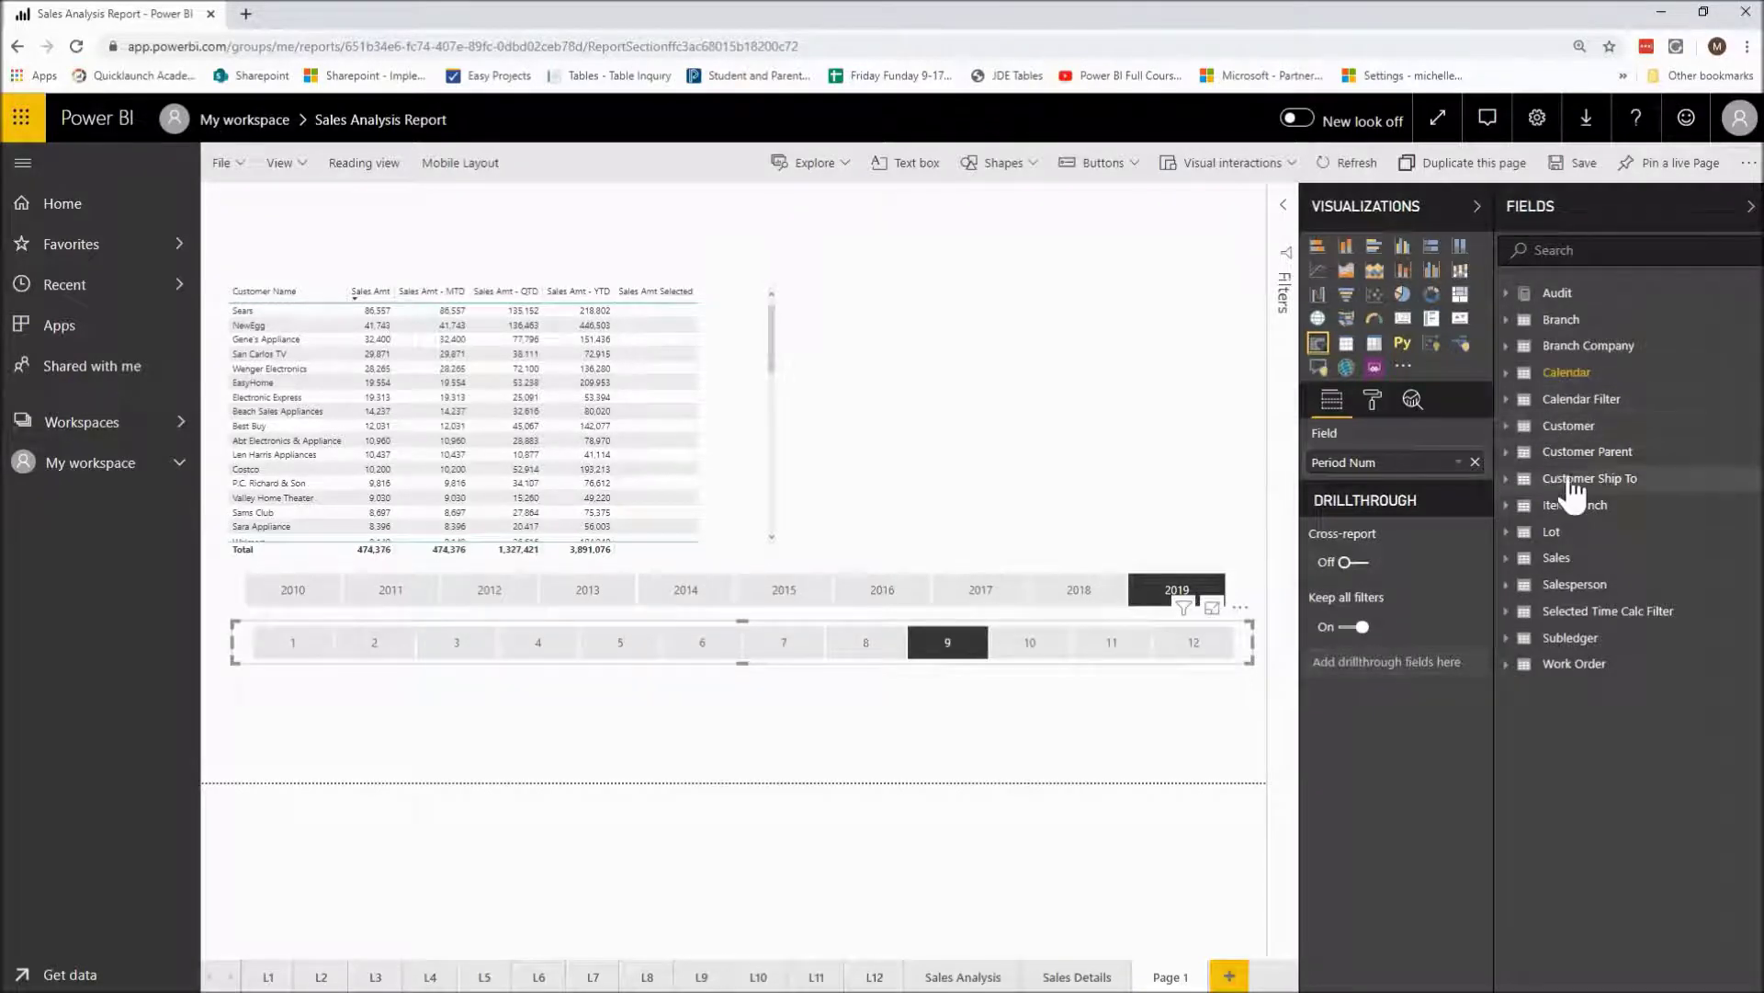
pyautogui.click(1508, 612)
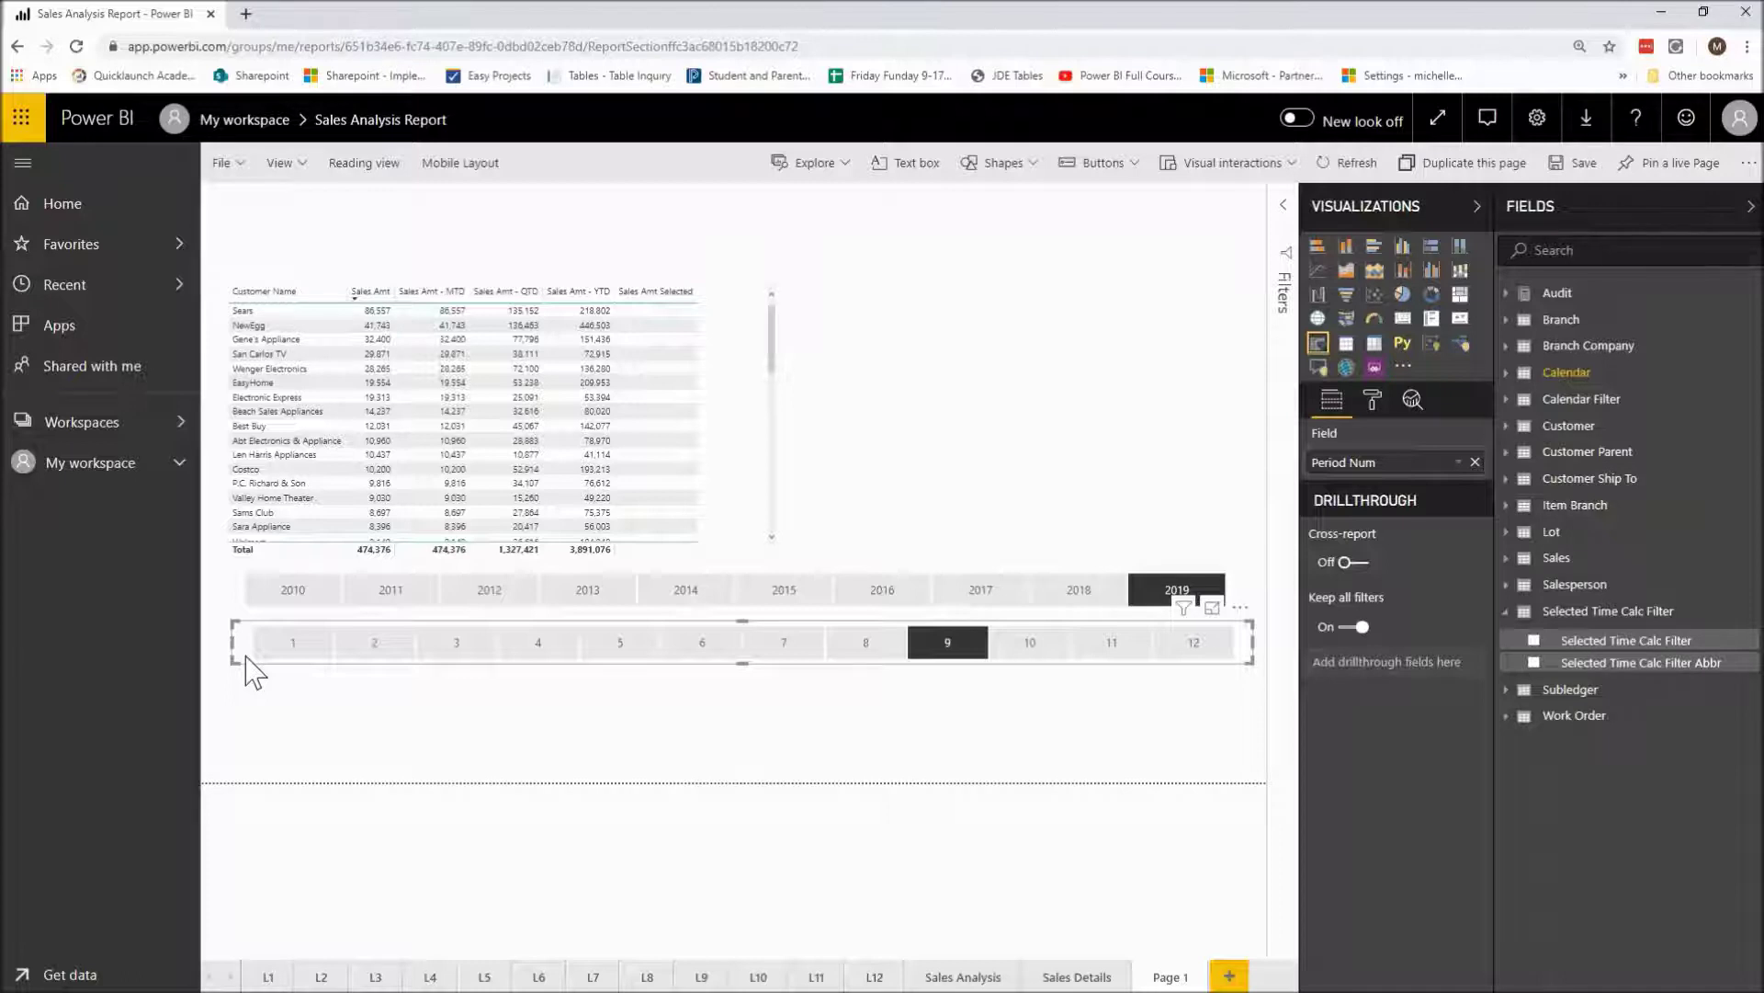
pyautogui.moveTo(246, 660); pyautogui.dragTo(258, 676)
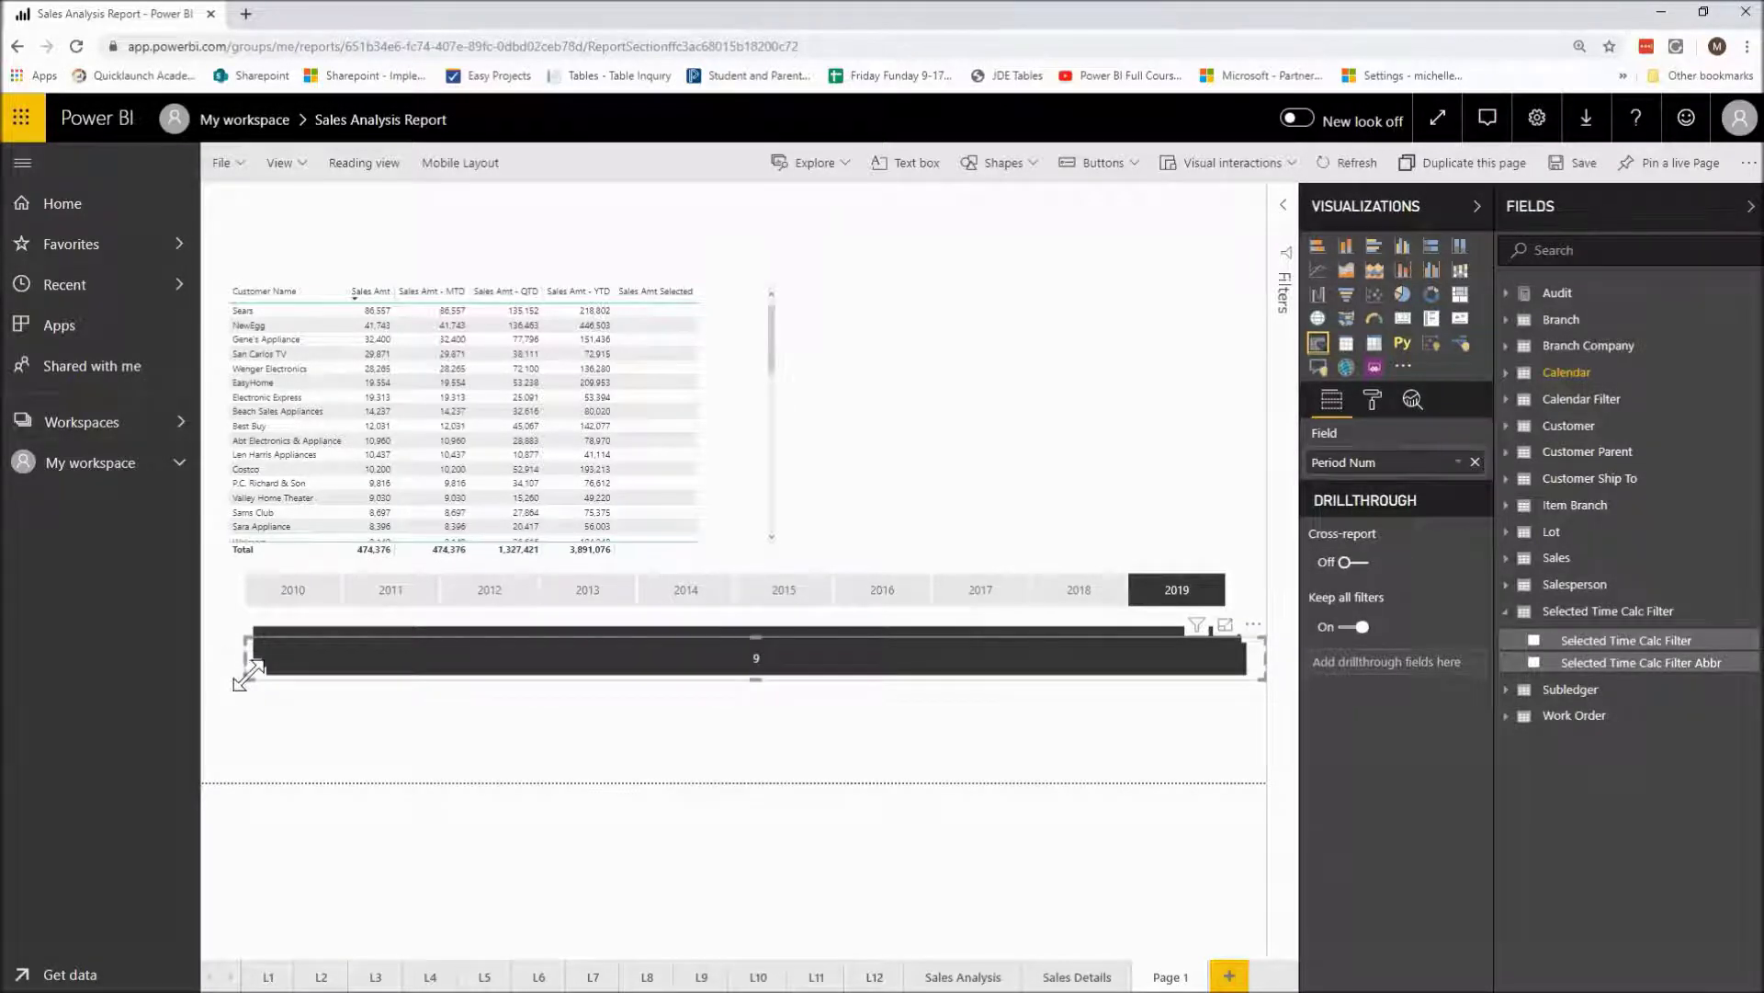
pyautogui.moveTo(248, 690); pyautogui.dragTo(252, 728)
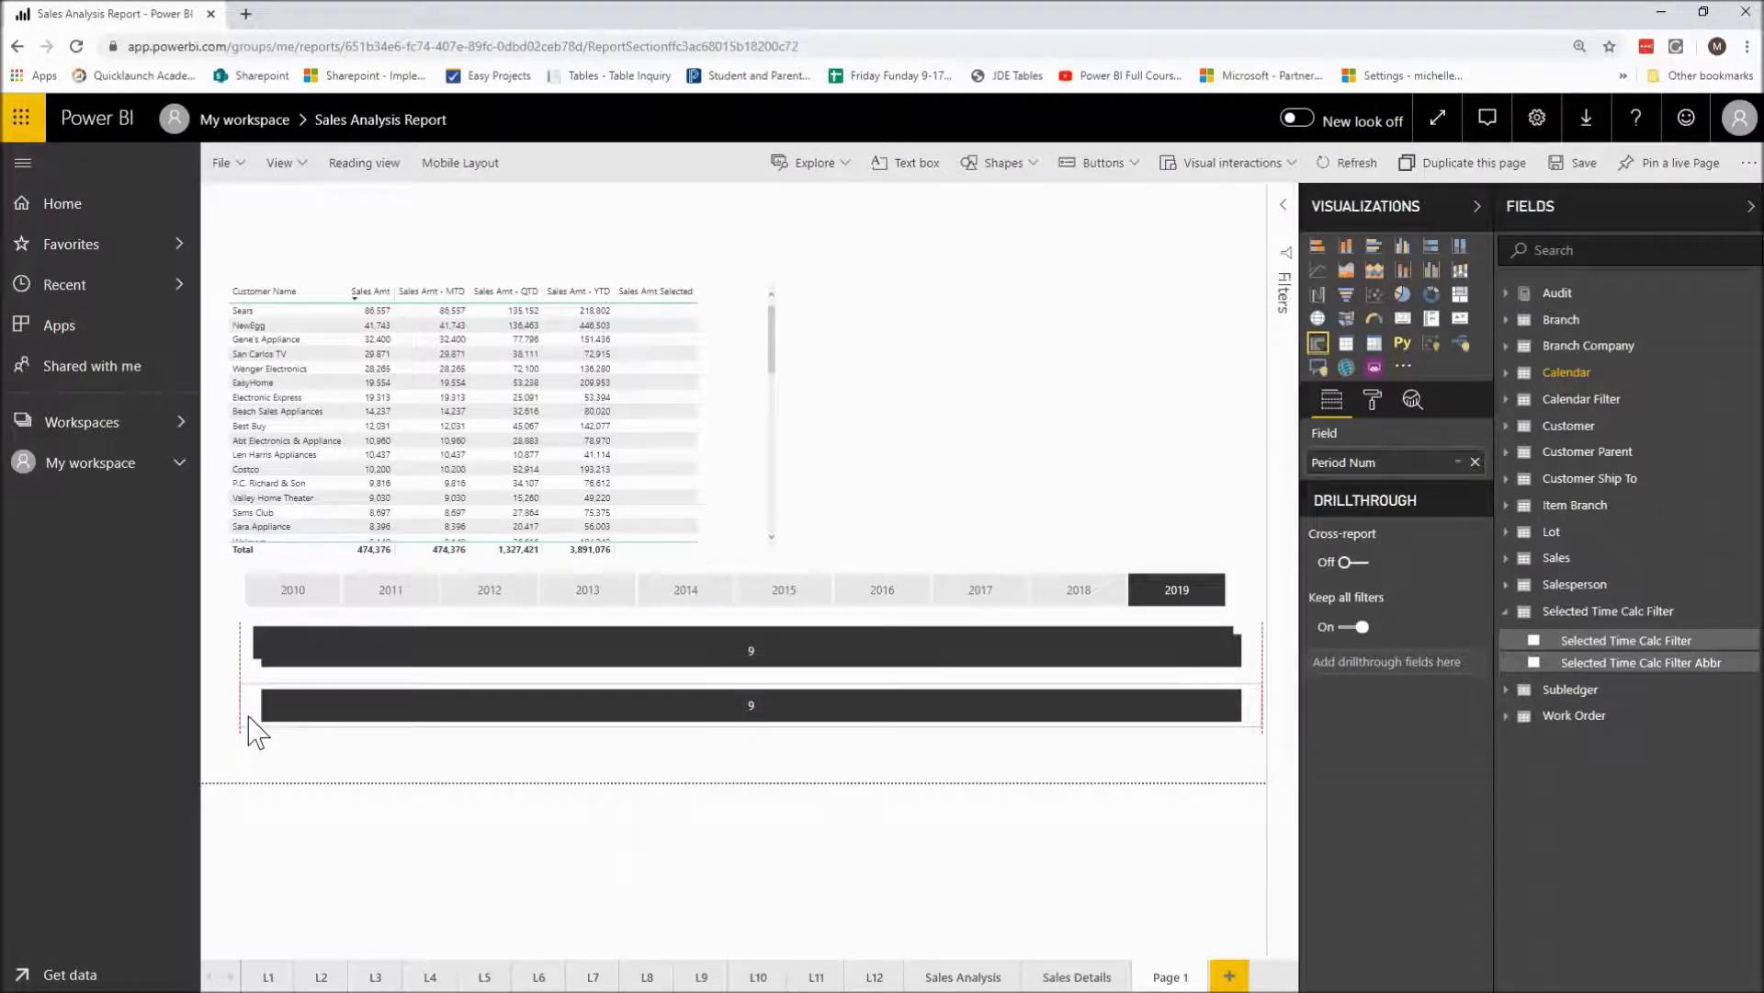
pyautogui.click(302, 660)
pyautogui.press('Delete')
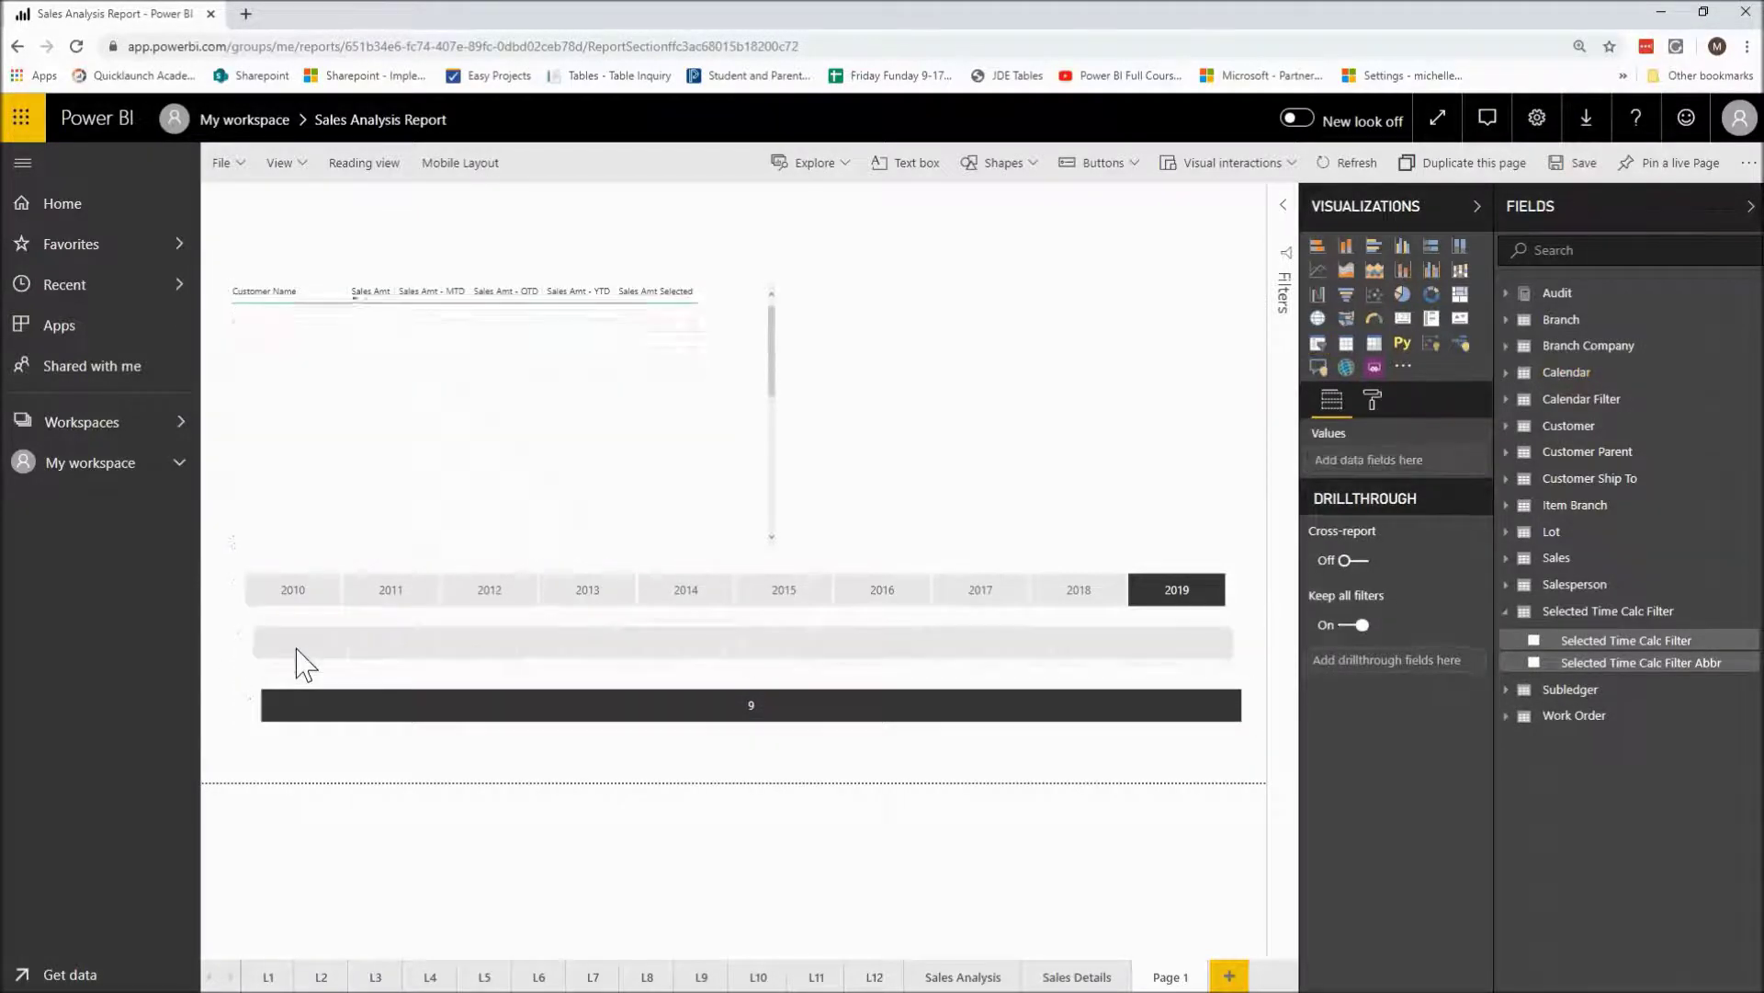
pyautogui.click(255, 728)
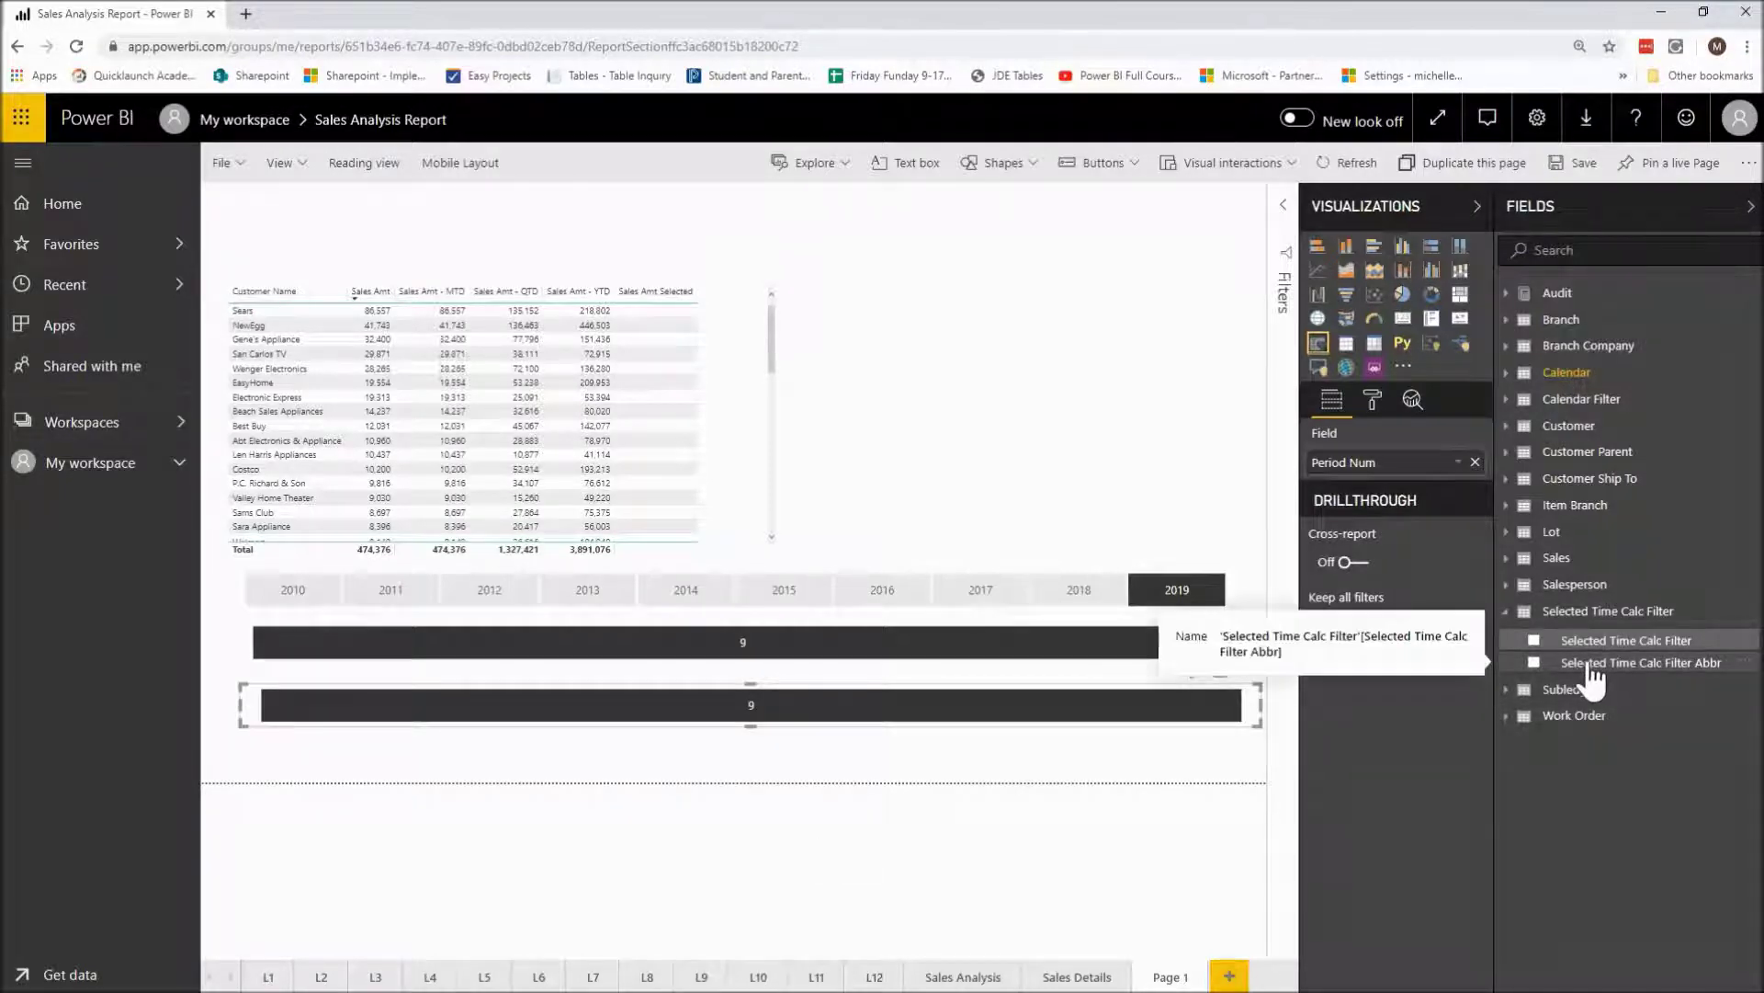
pyautogui.moveTo(1592, 678); pyautogui.dragTo(1406, 472)
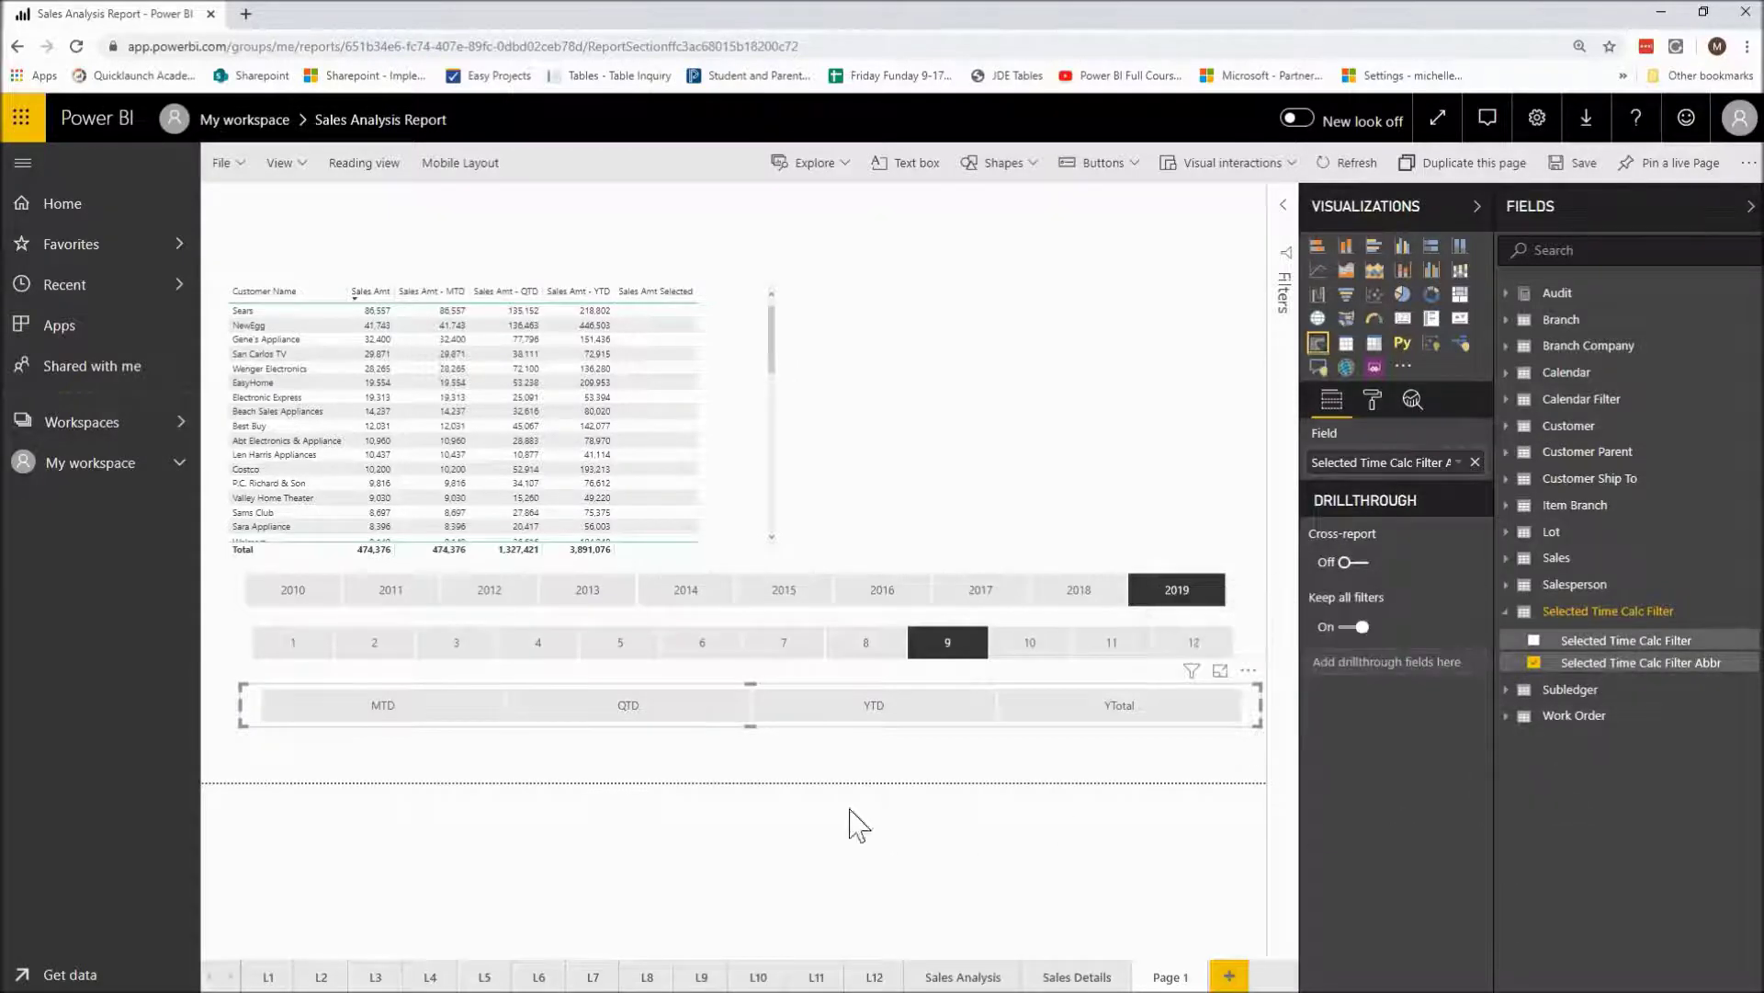
# - Switch the time calculation slicer to MTD, YTD and finally QTD to drive the Sales Amt Selected column
pyautogui.click(442, 722)
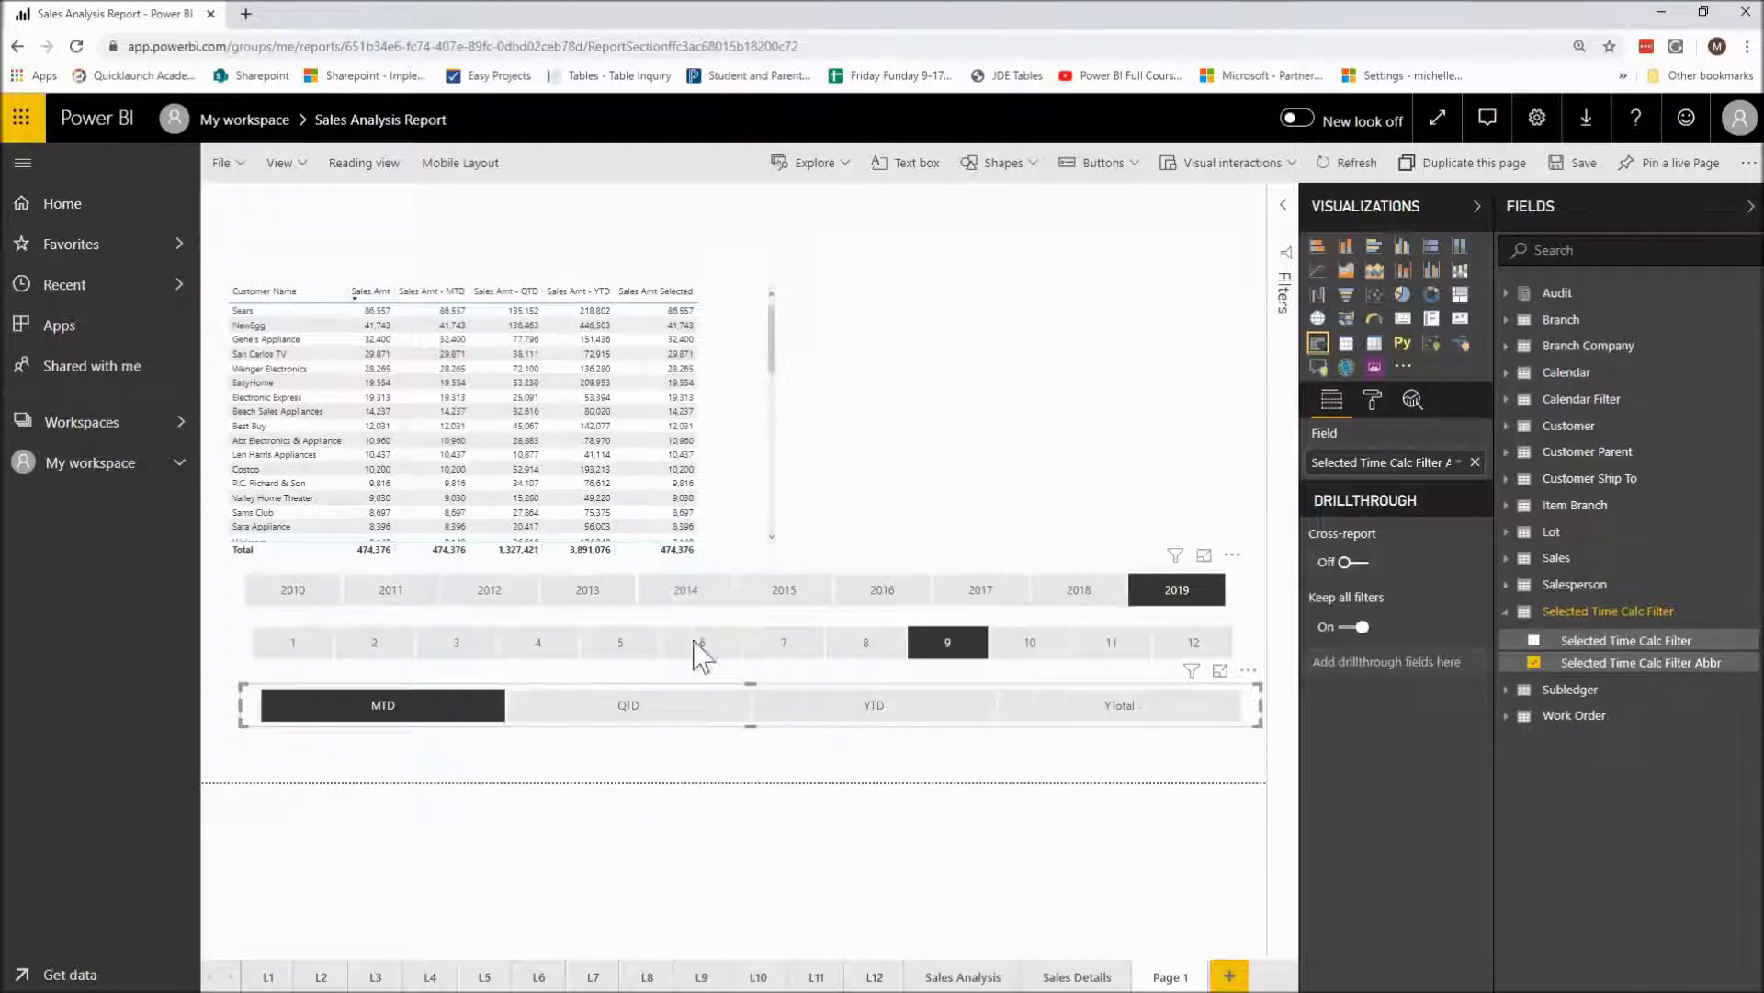
pyautogui.click(835, 717)
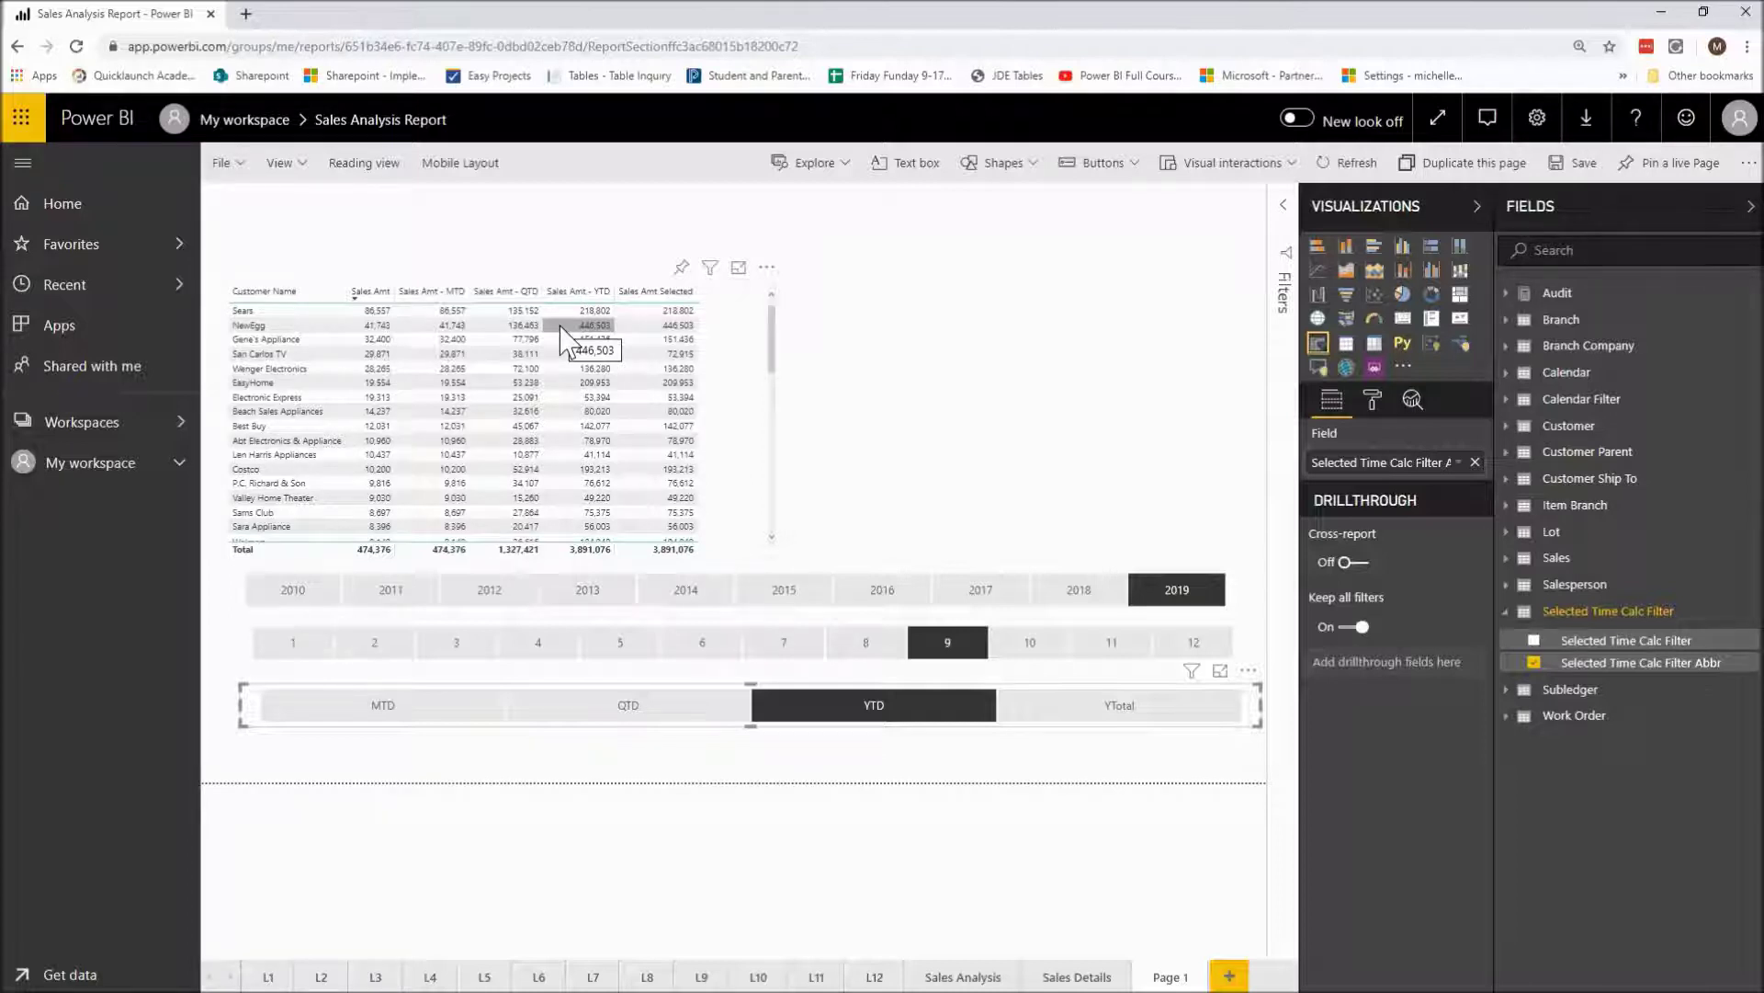
pyautogui.click(637, 704)
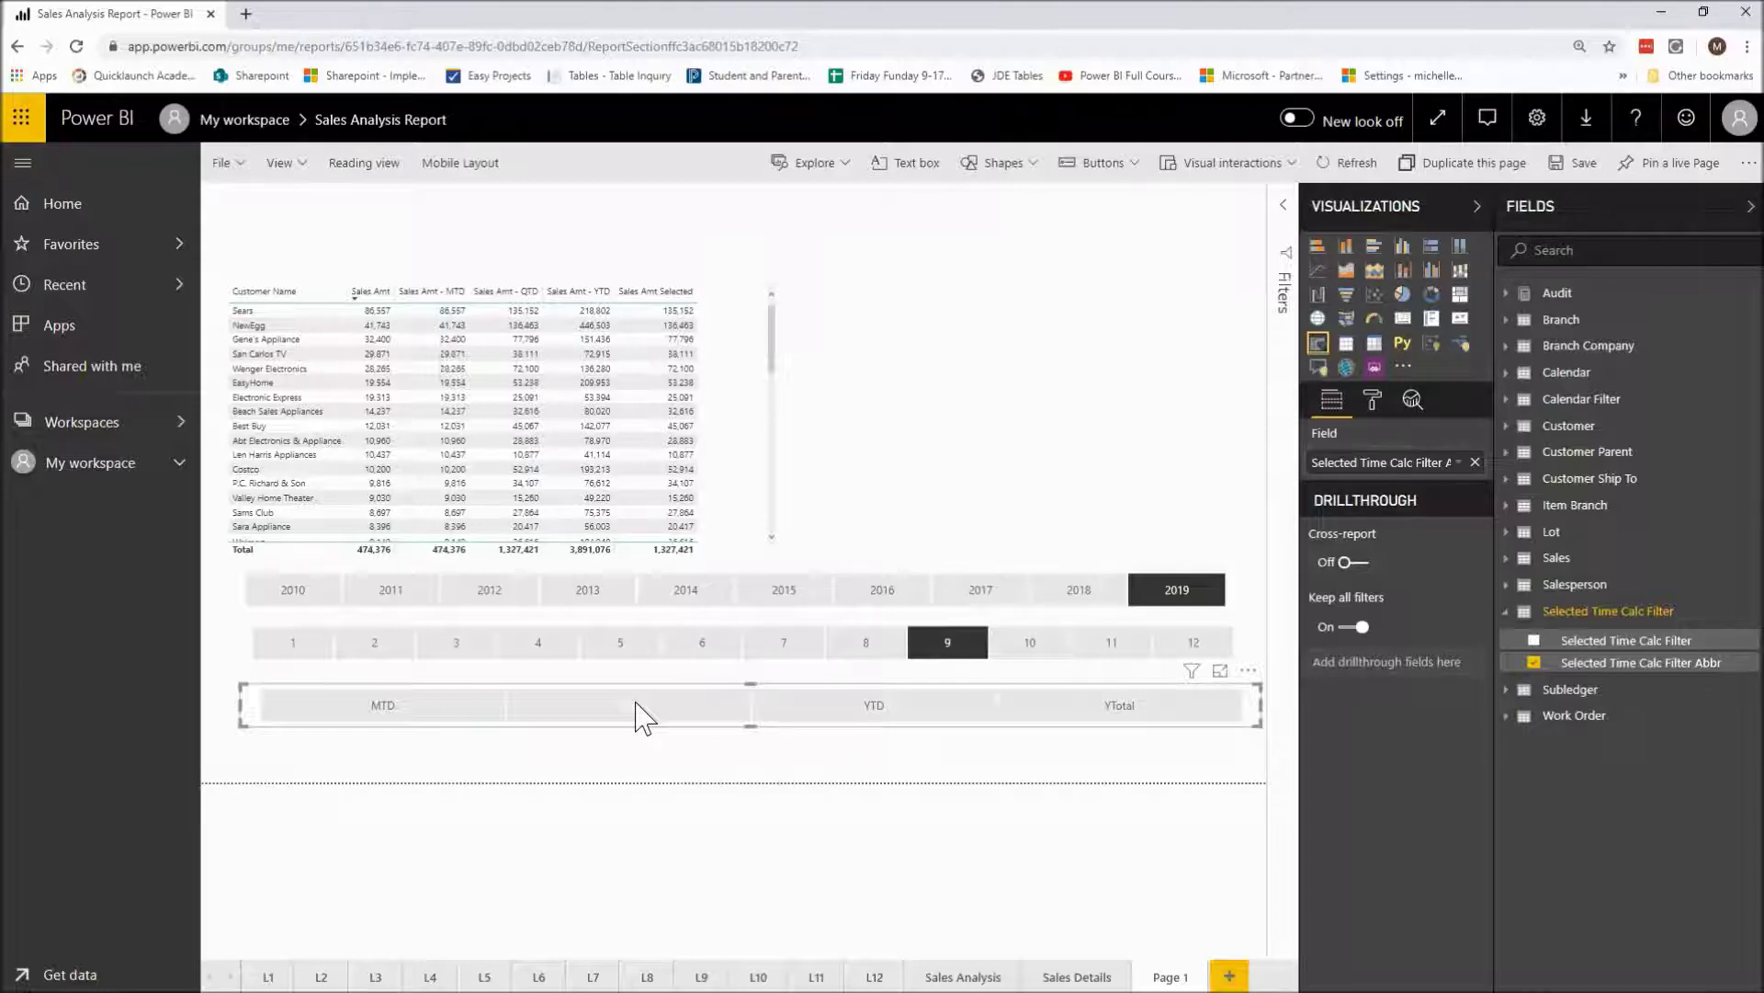
# - With QTD as the time calculation, remove Sales Amt, Sales Amt - MTD, Sales Amt - QTD and Sales Amt - YTD from the customer table
pyautogui.click(636, 703)
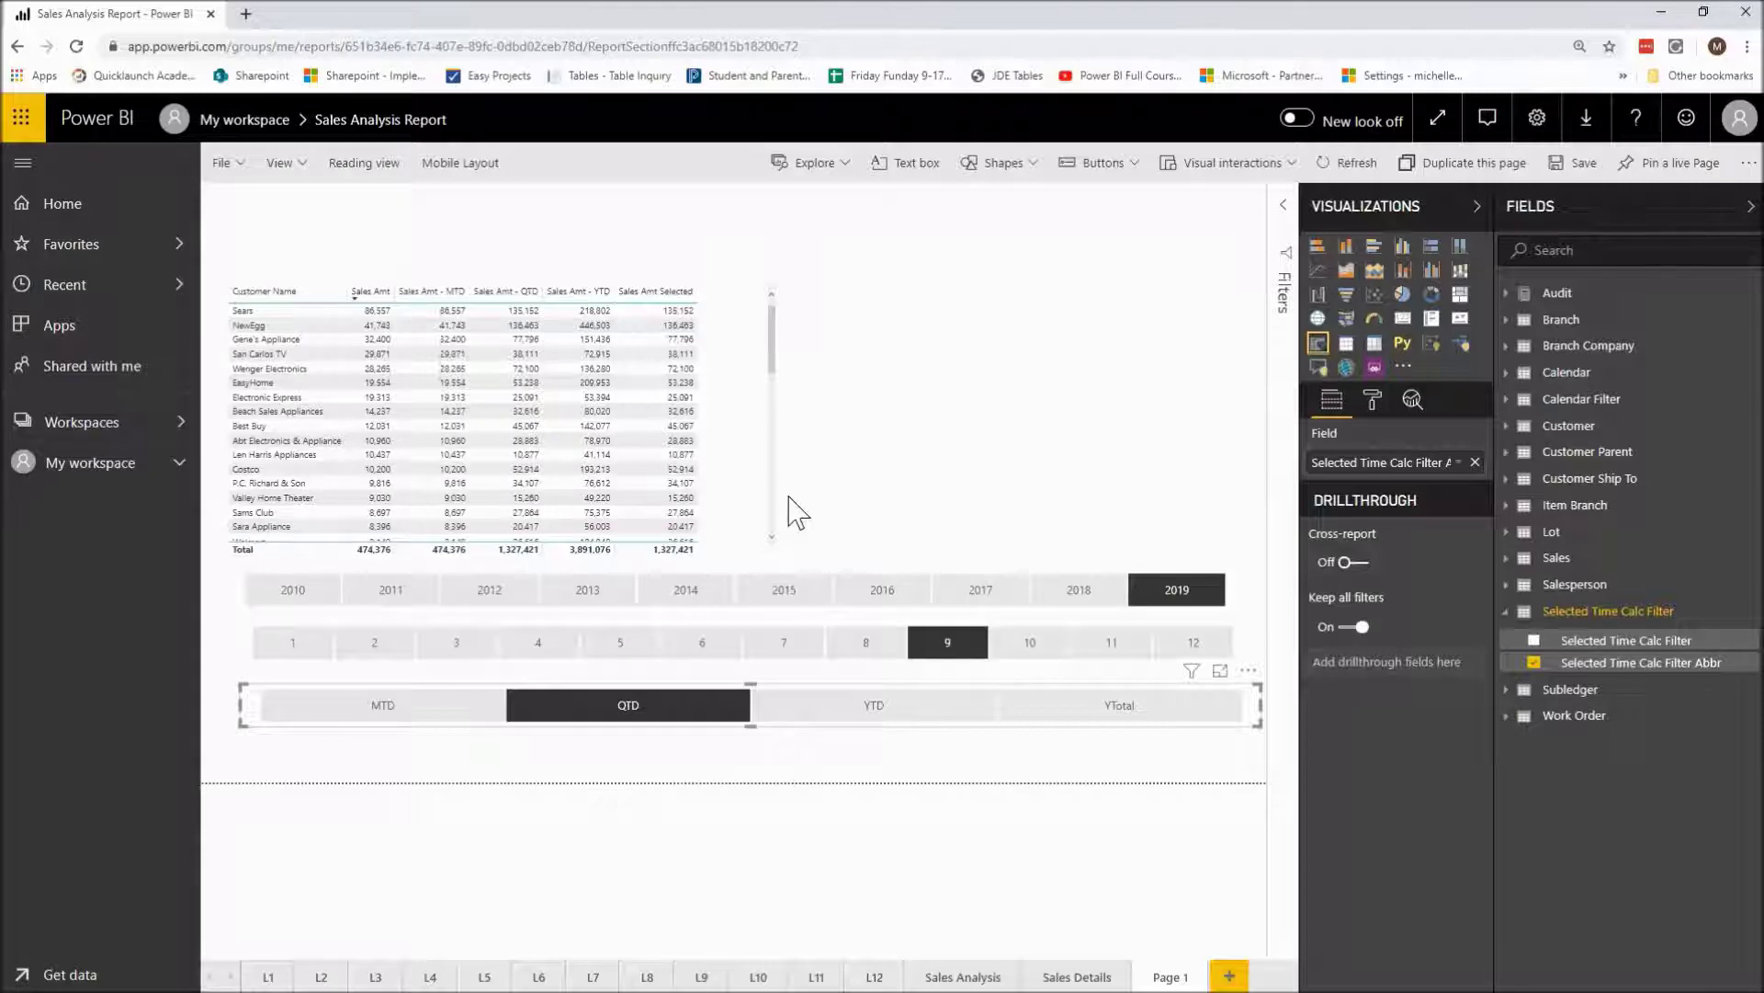
pyautogui.click(727, 370)
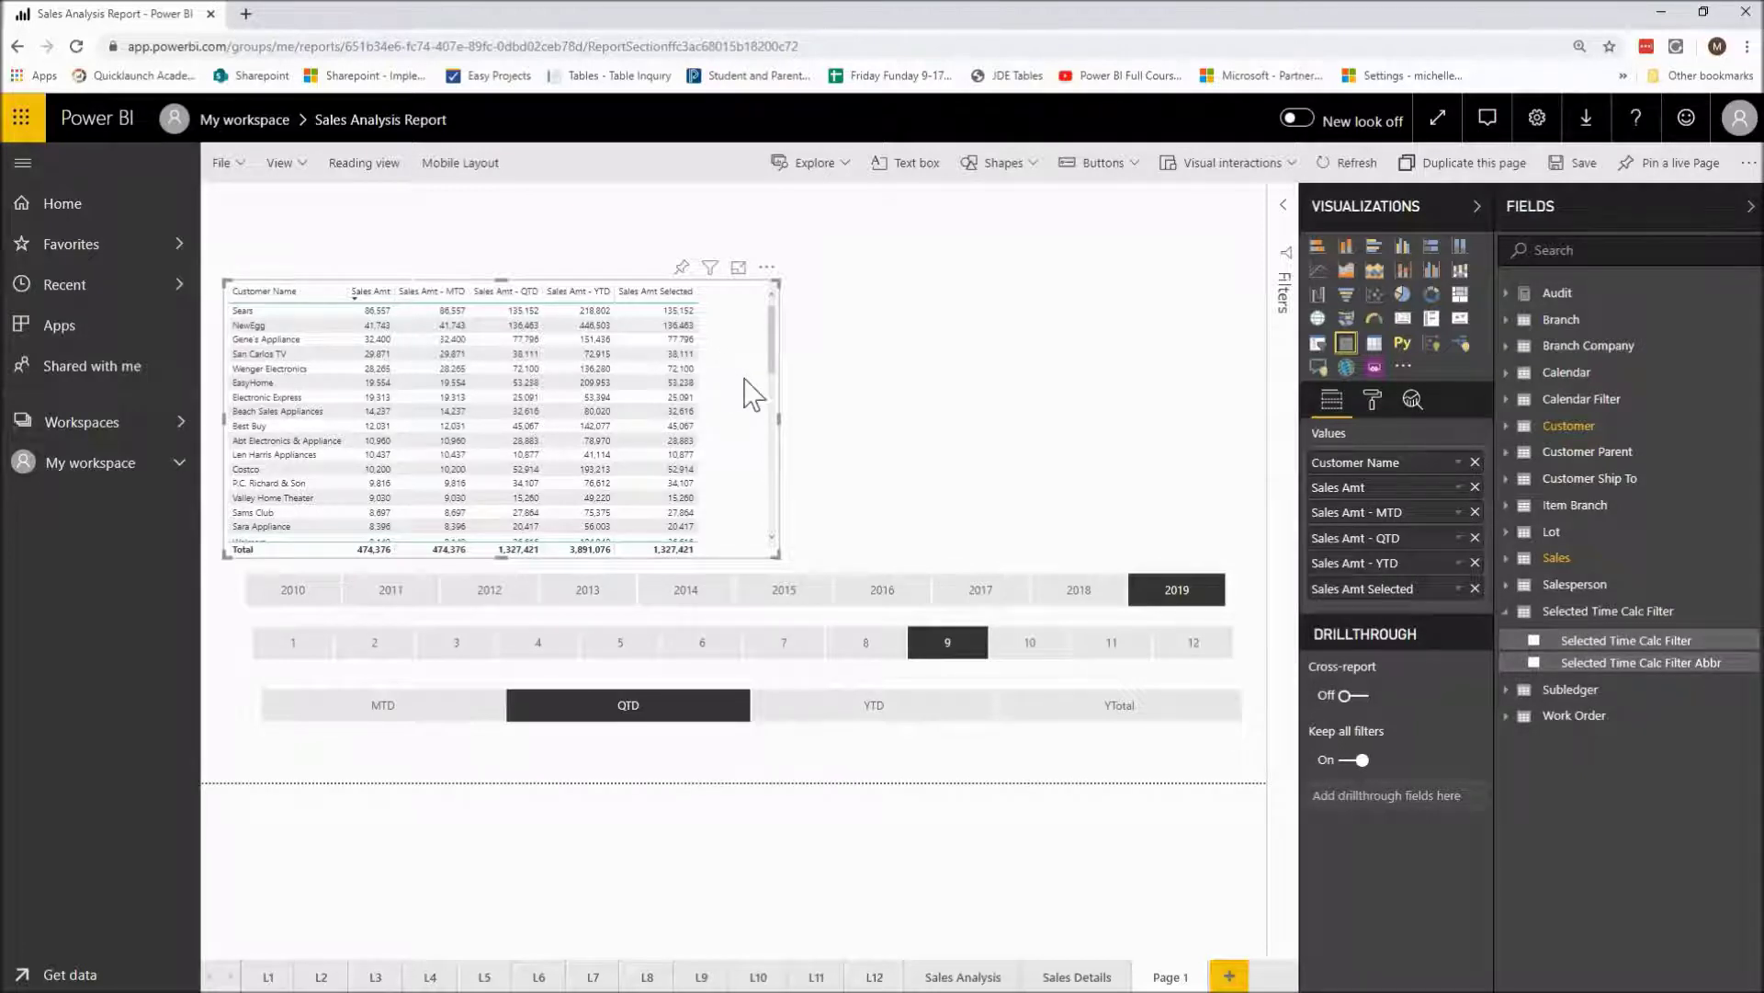
pyautogui.click(1475, 488)
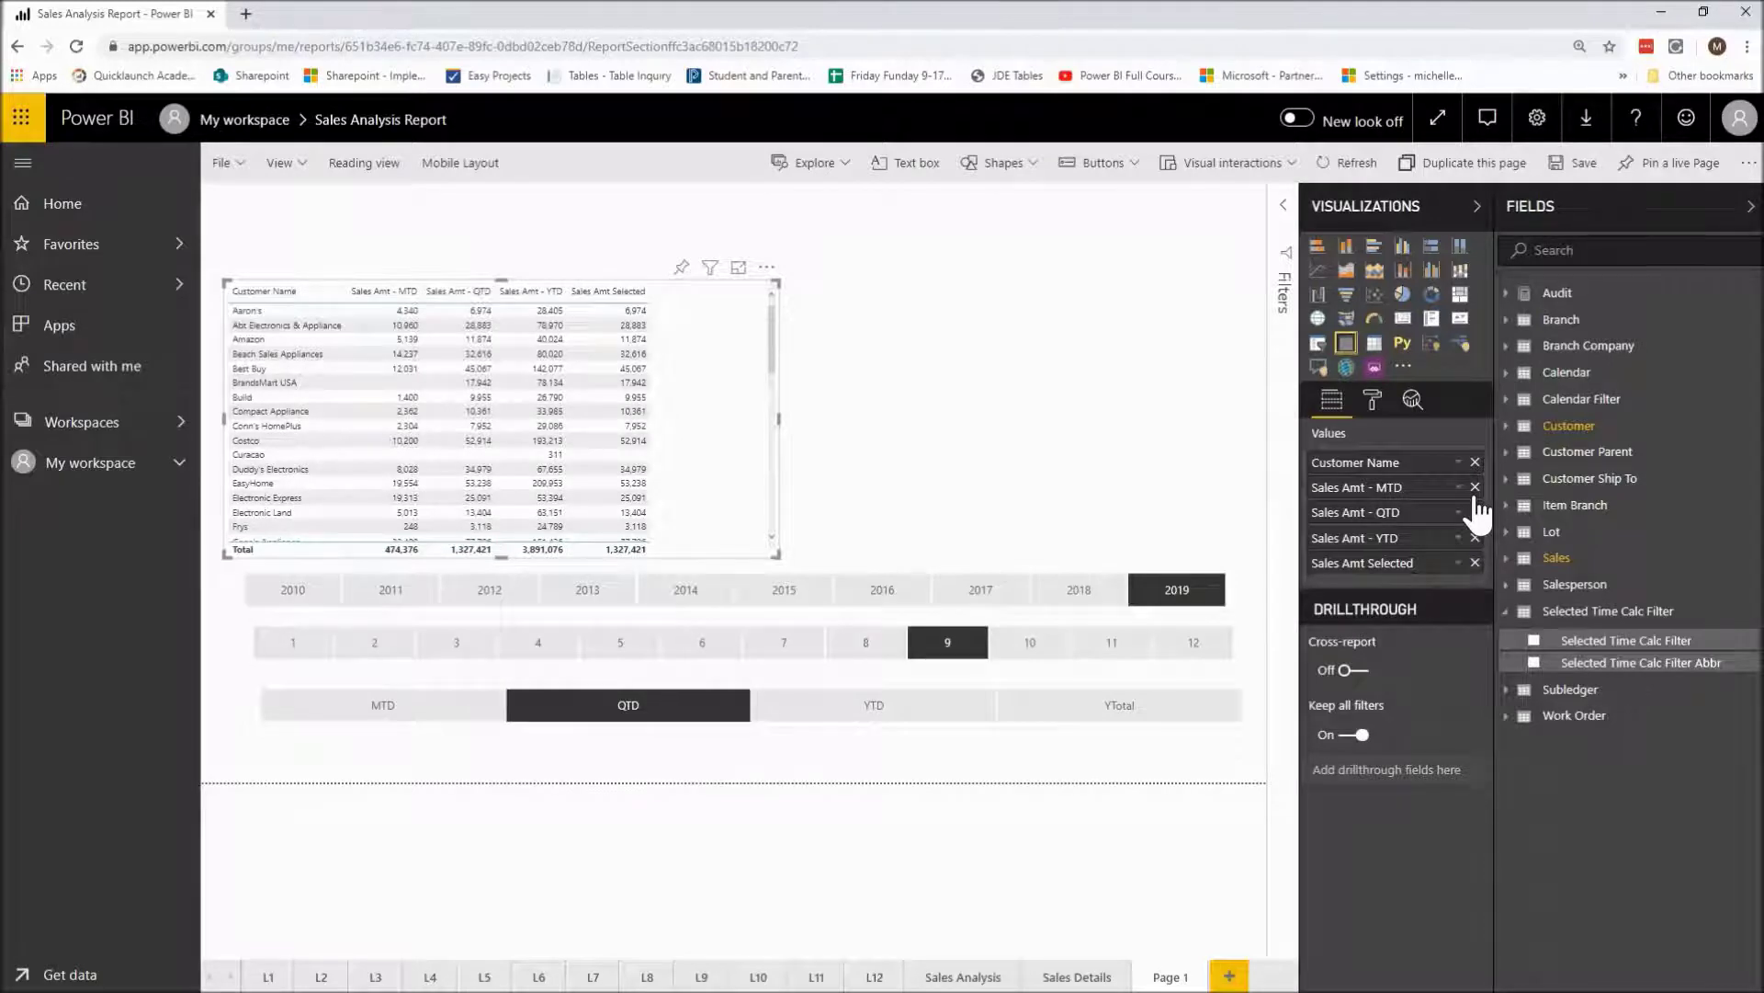
pyautogui.click(1475, 488)
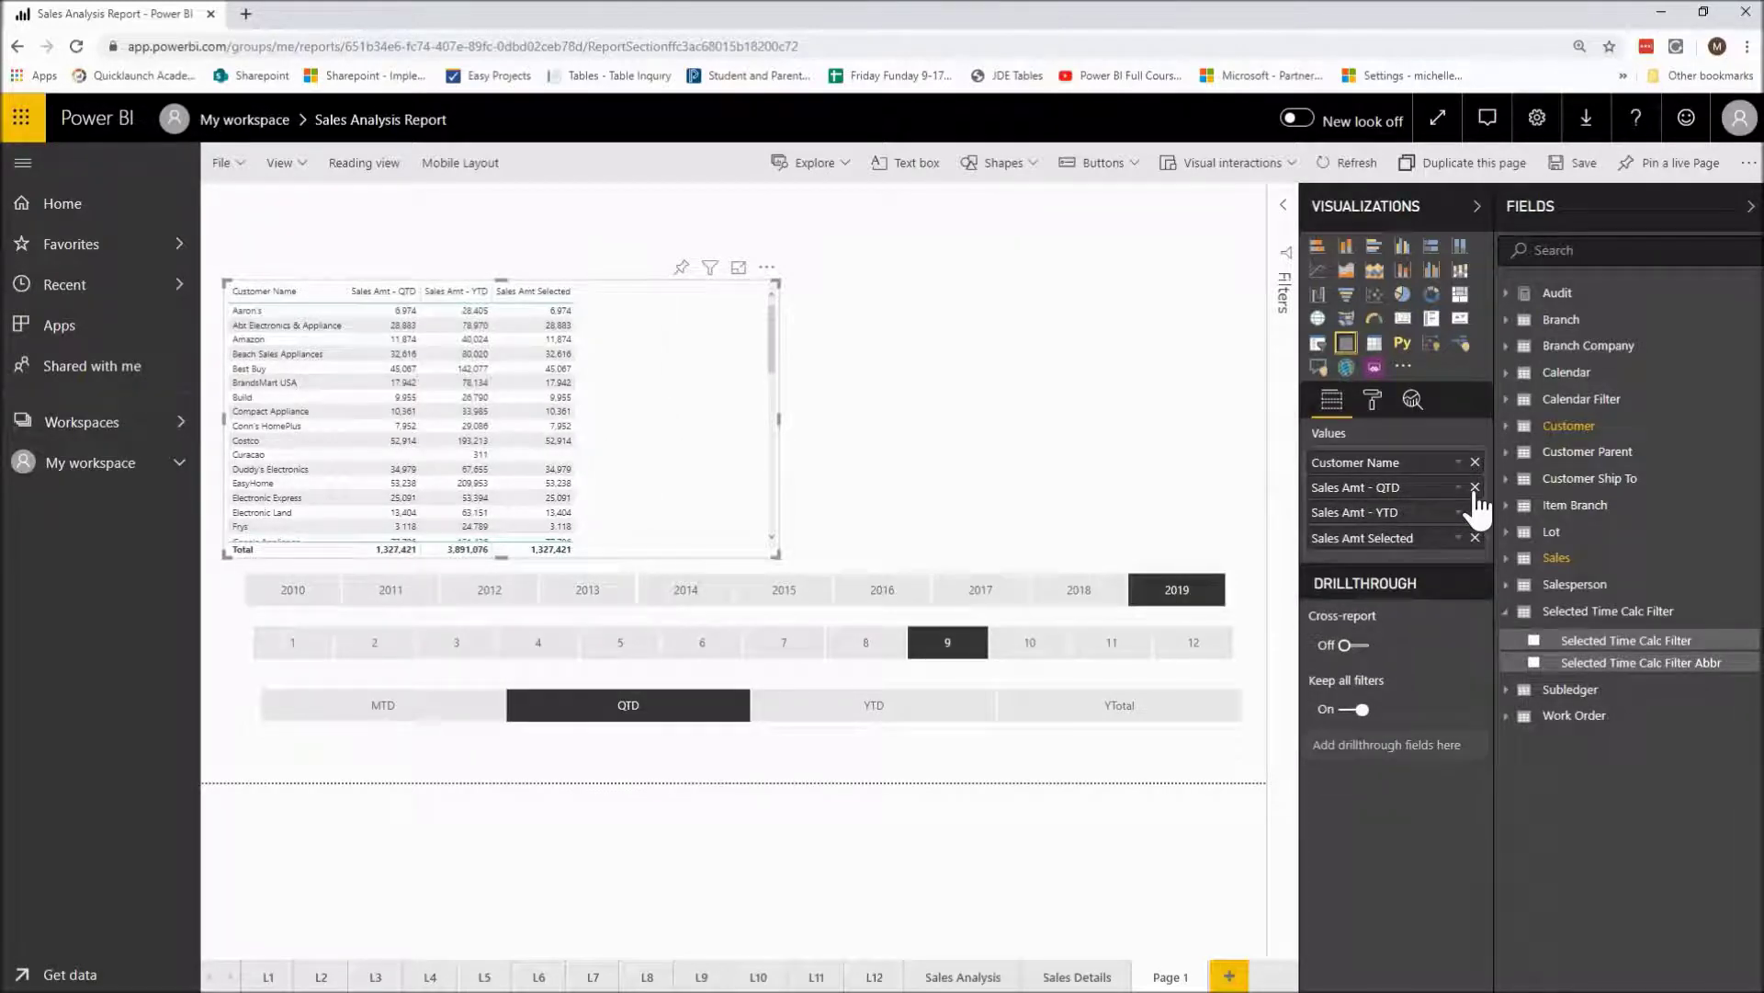
pyautogui.click(1475, 487)
pyautogui.click(1475, 487)
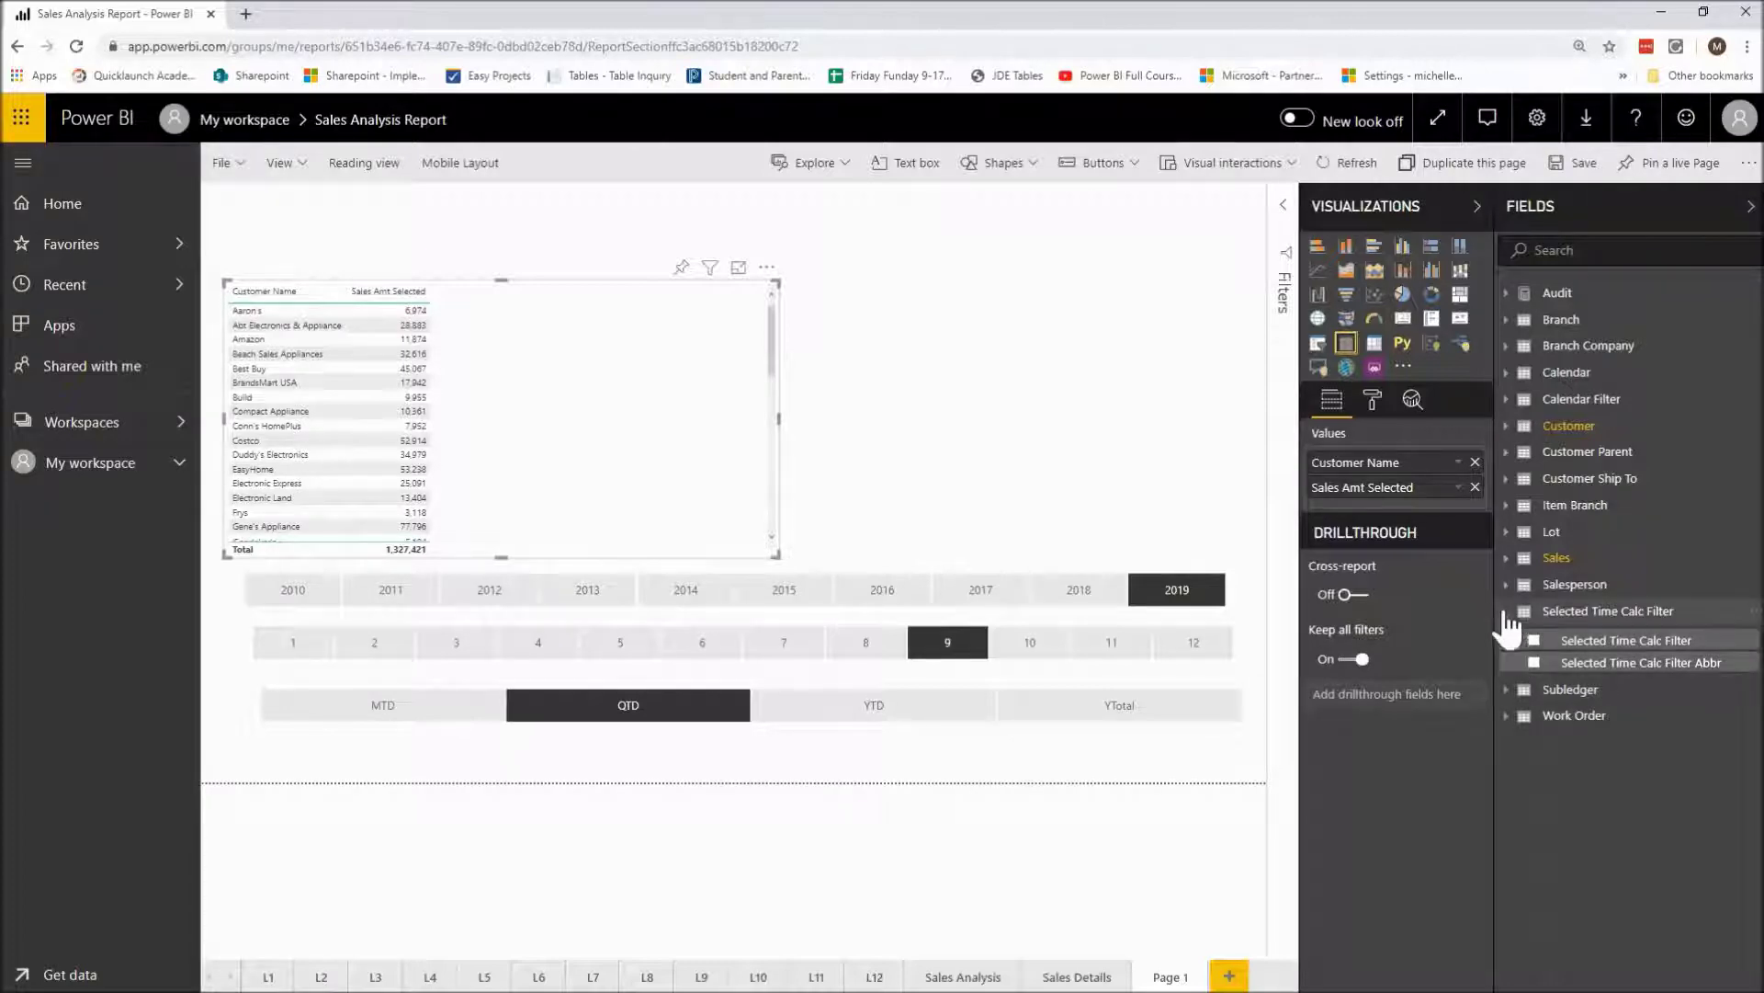
# - Add Sales Amt Selected PY, Sales Amt vs PY Selected and Sales Amt vs PY Selected % to the customer table and widen it slightly
pyautogui.click(1506, 563)
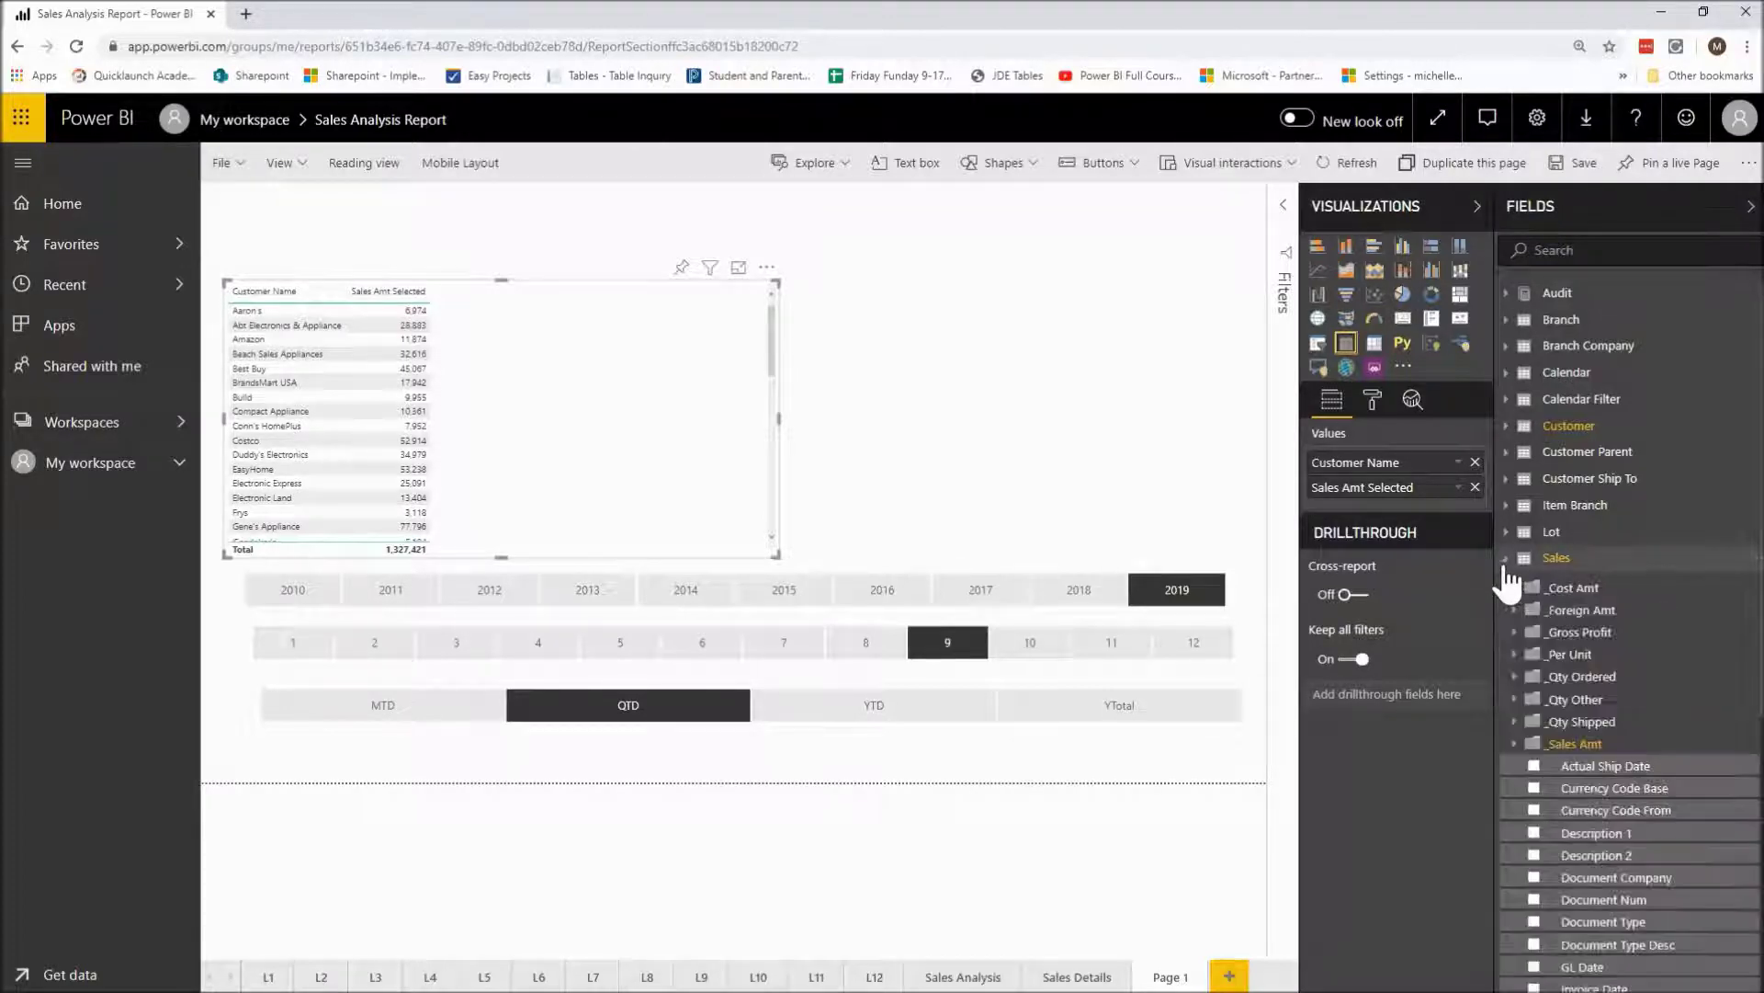
pyautogui.click(1512, 745)
pyautogui.scroll(-2, 1543, 744)
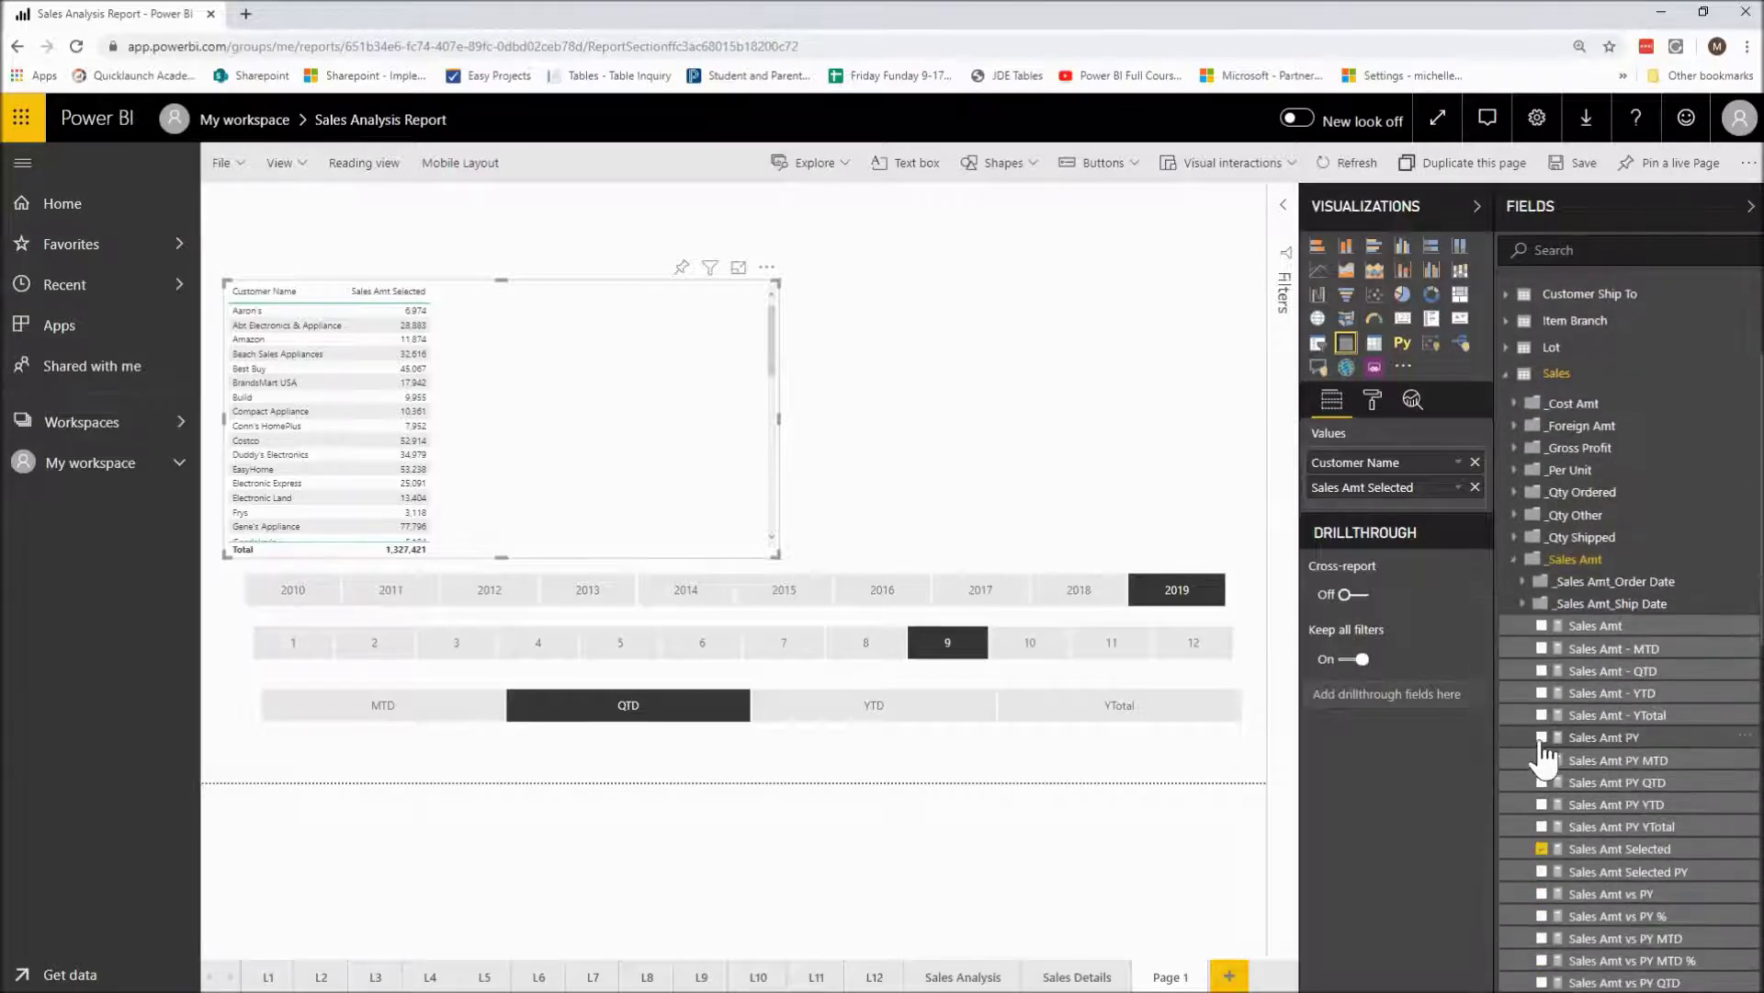
pyautogui.scroll(-4, 1544, 752)
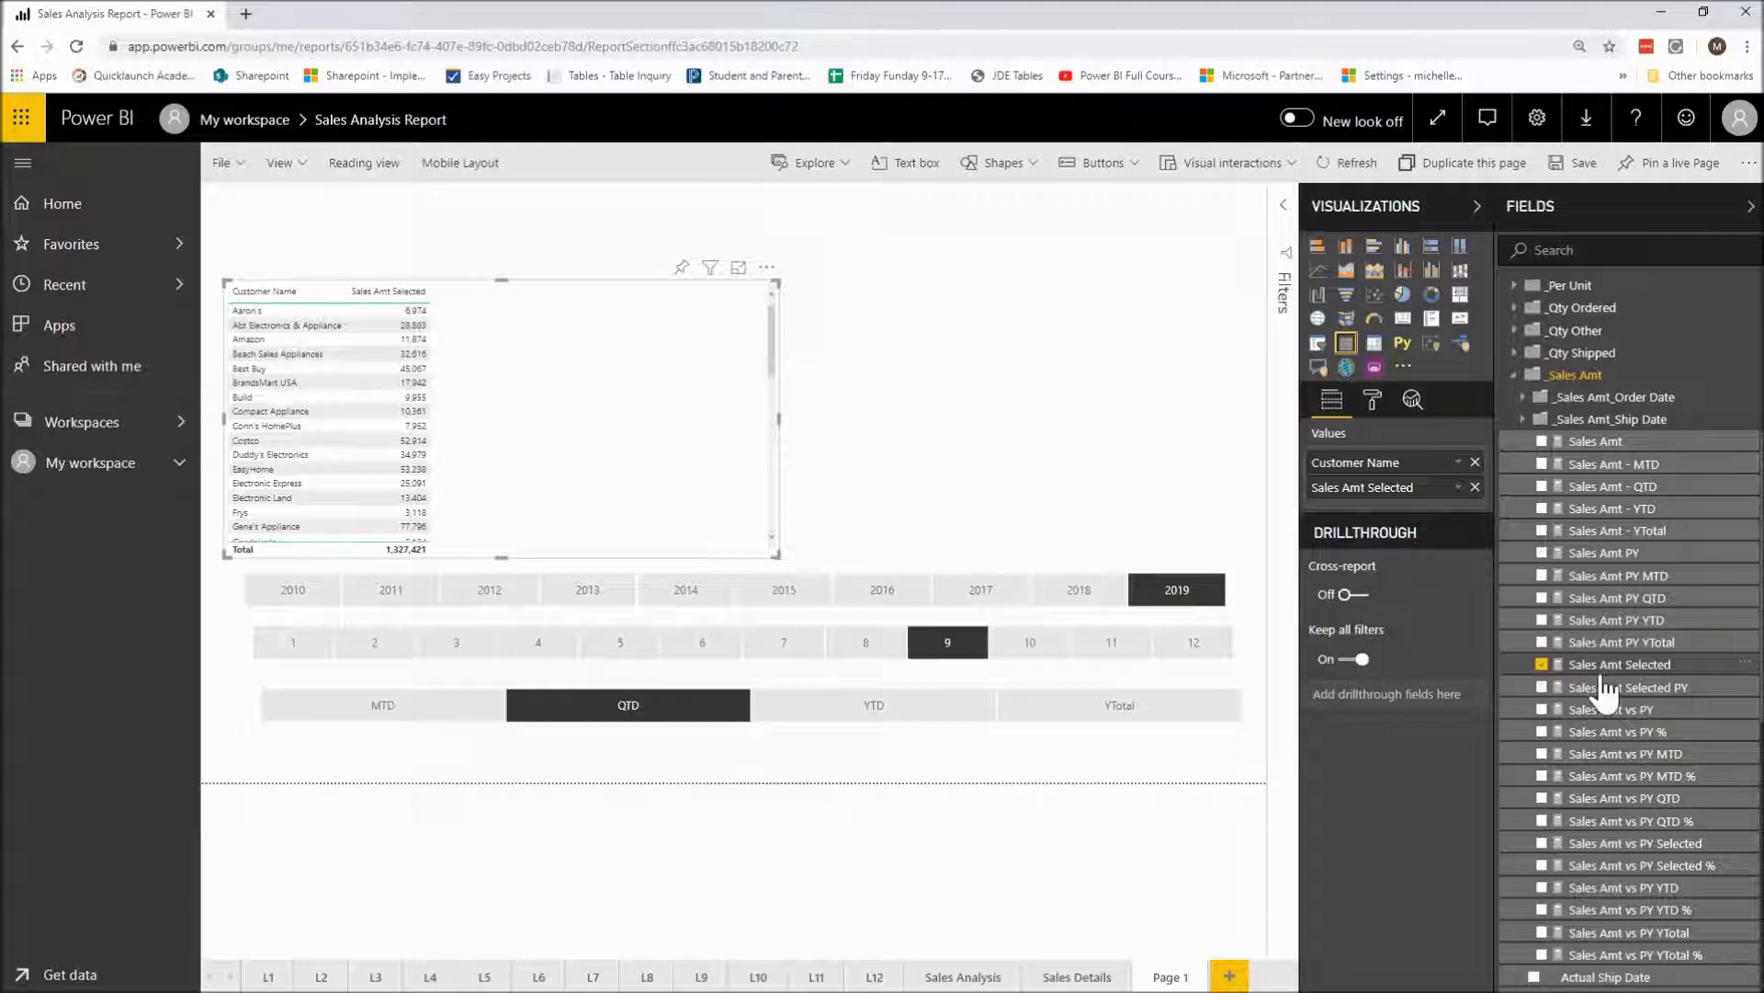
pyautogui.click(1543, 688)
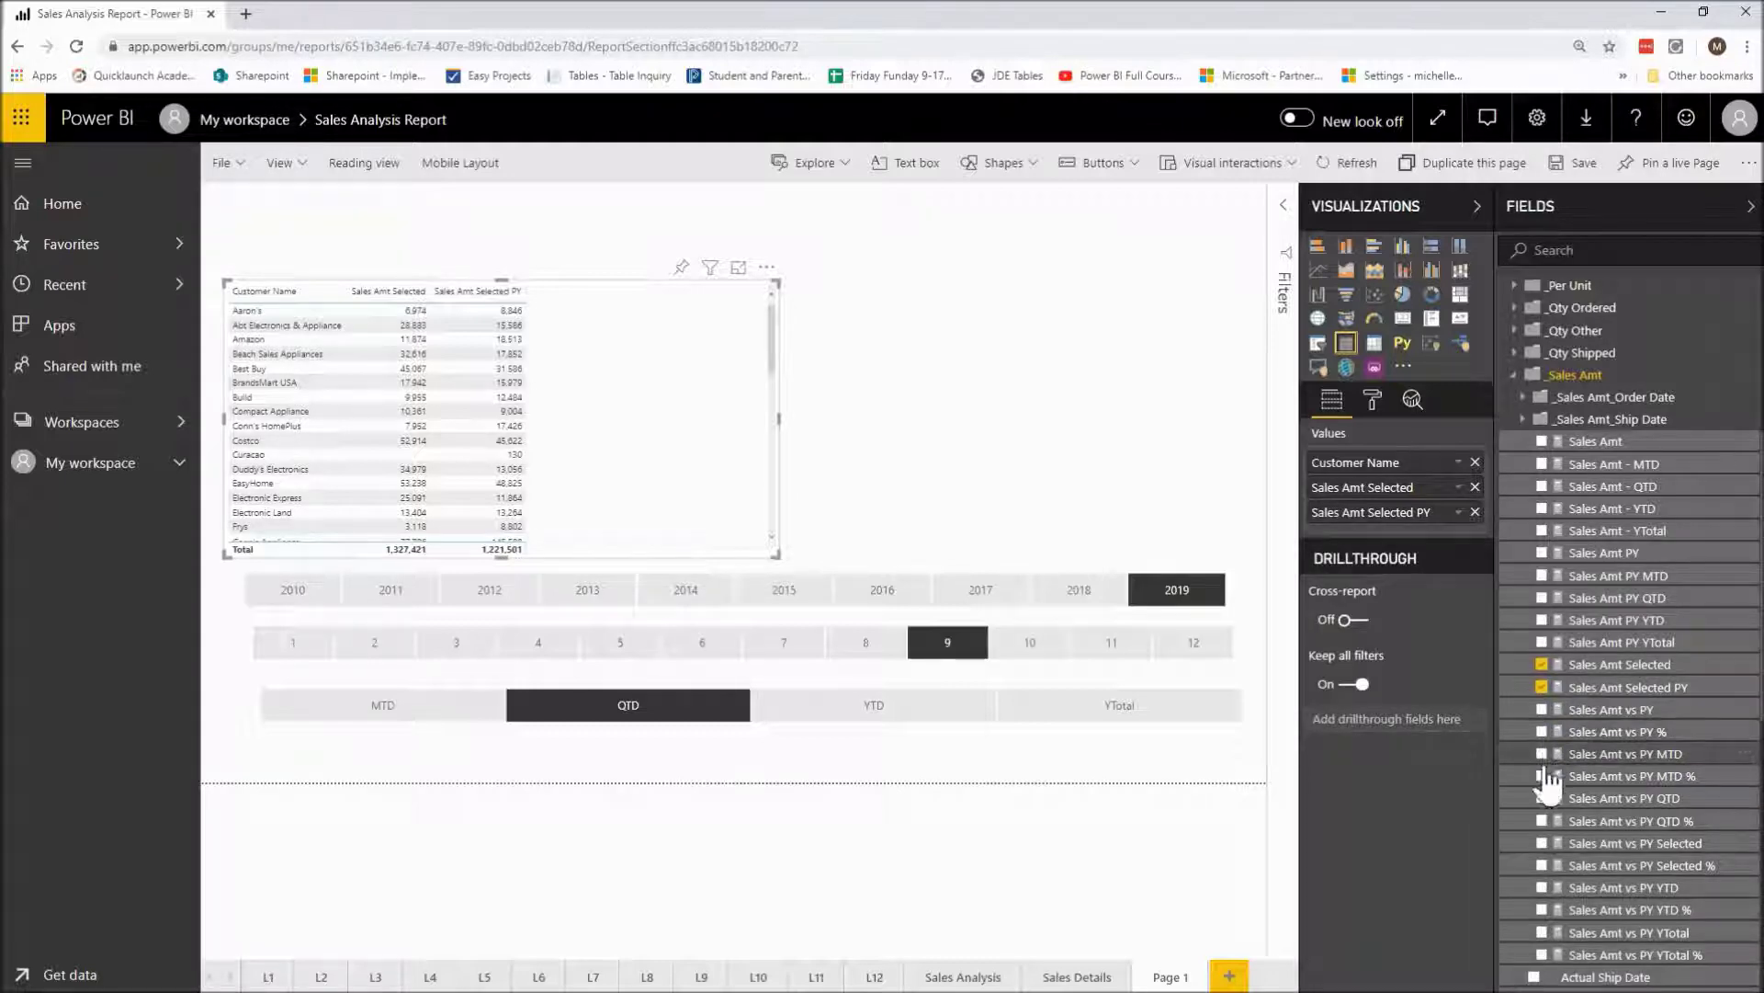
pyautogui.click(1543, 844)
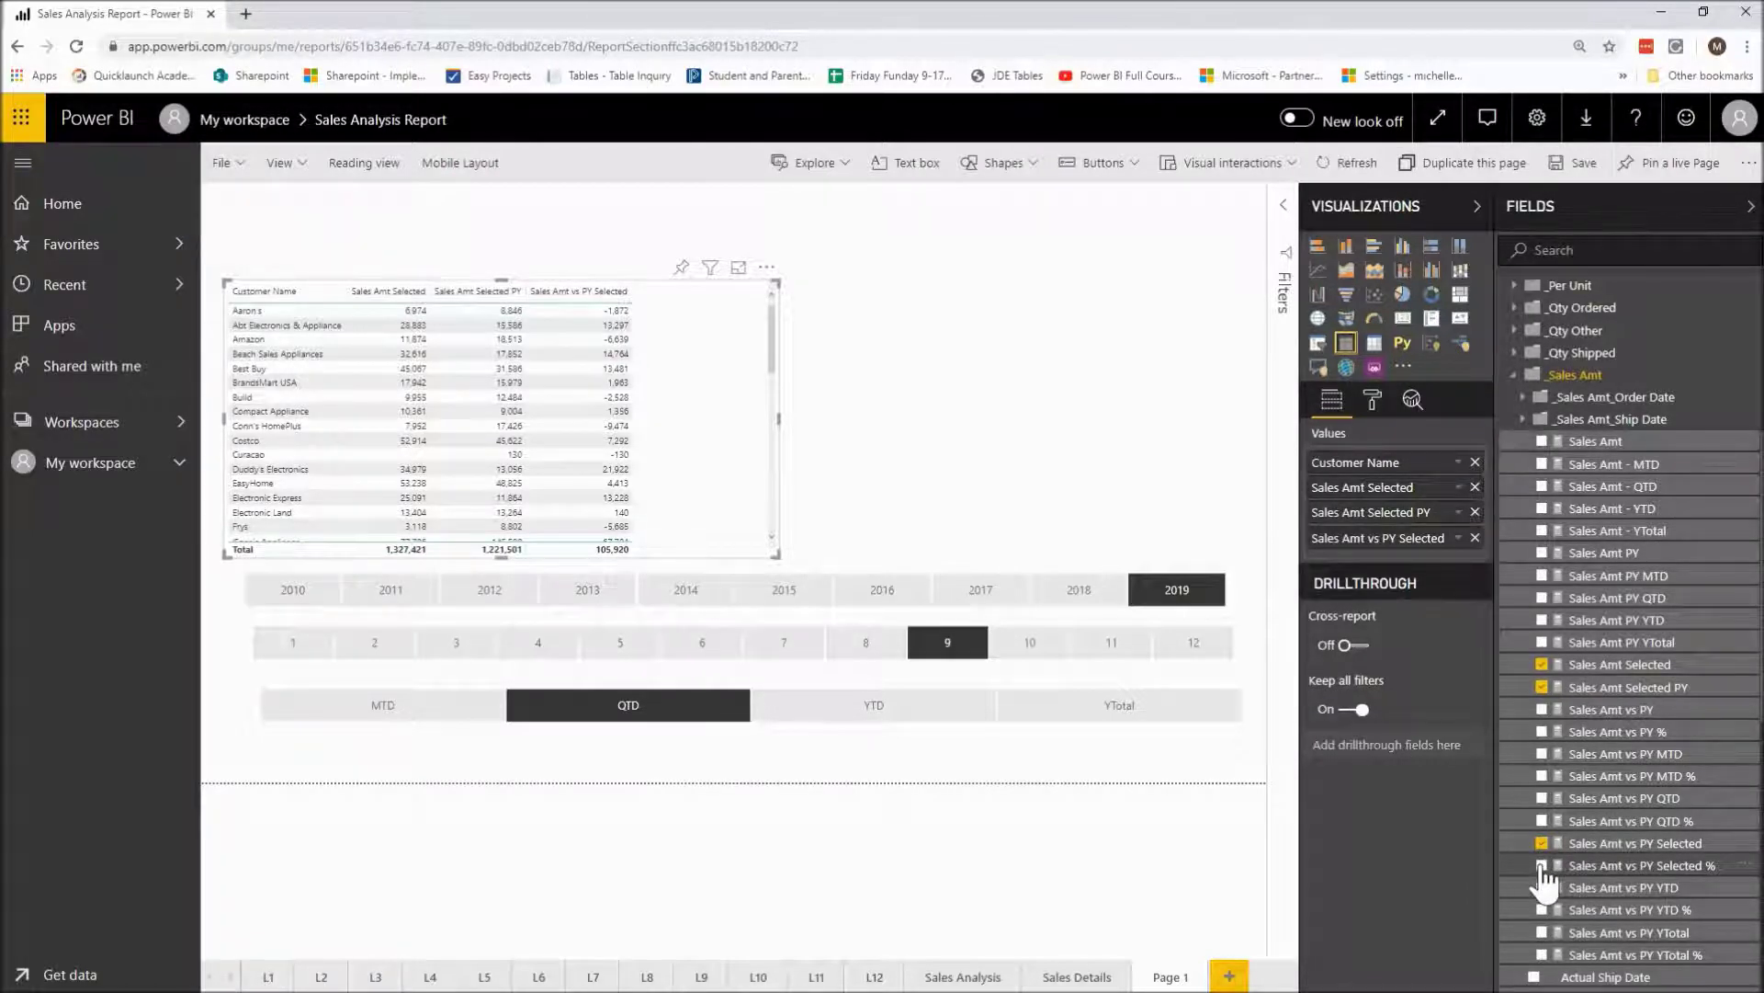
pyautogui.click(1542, 866)
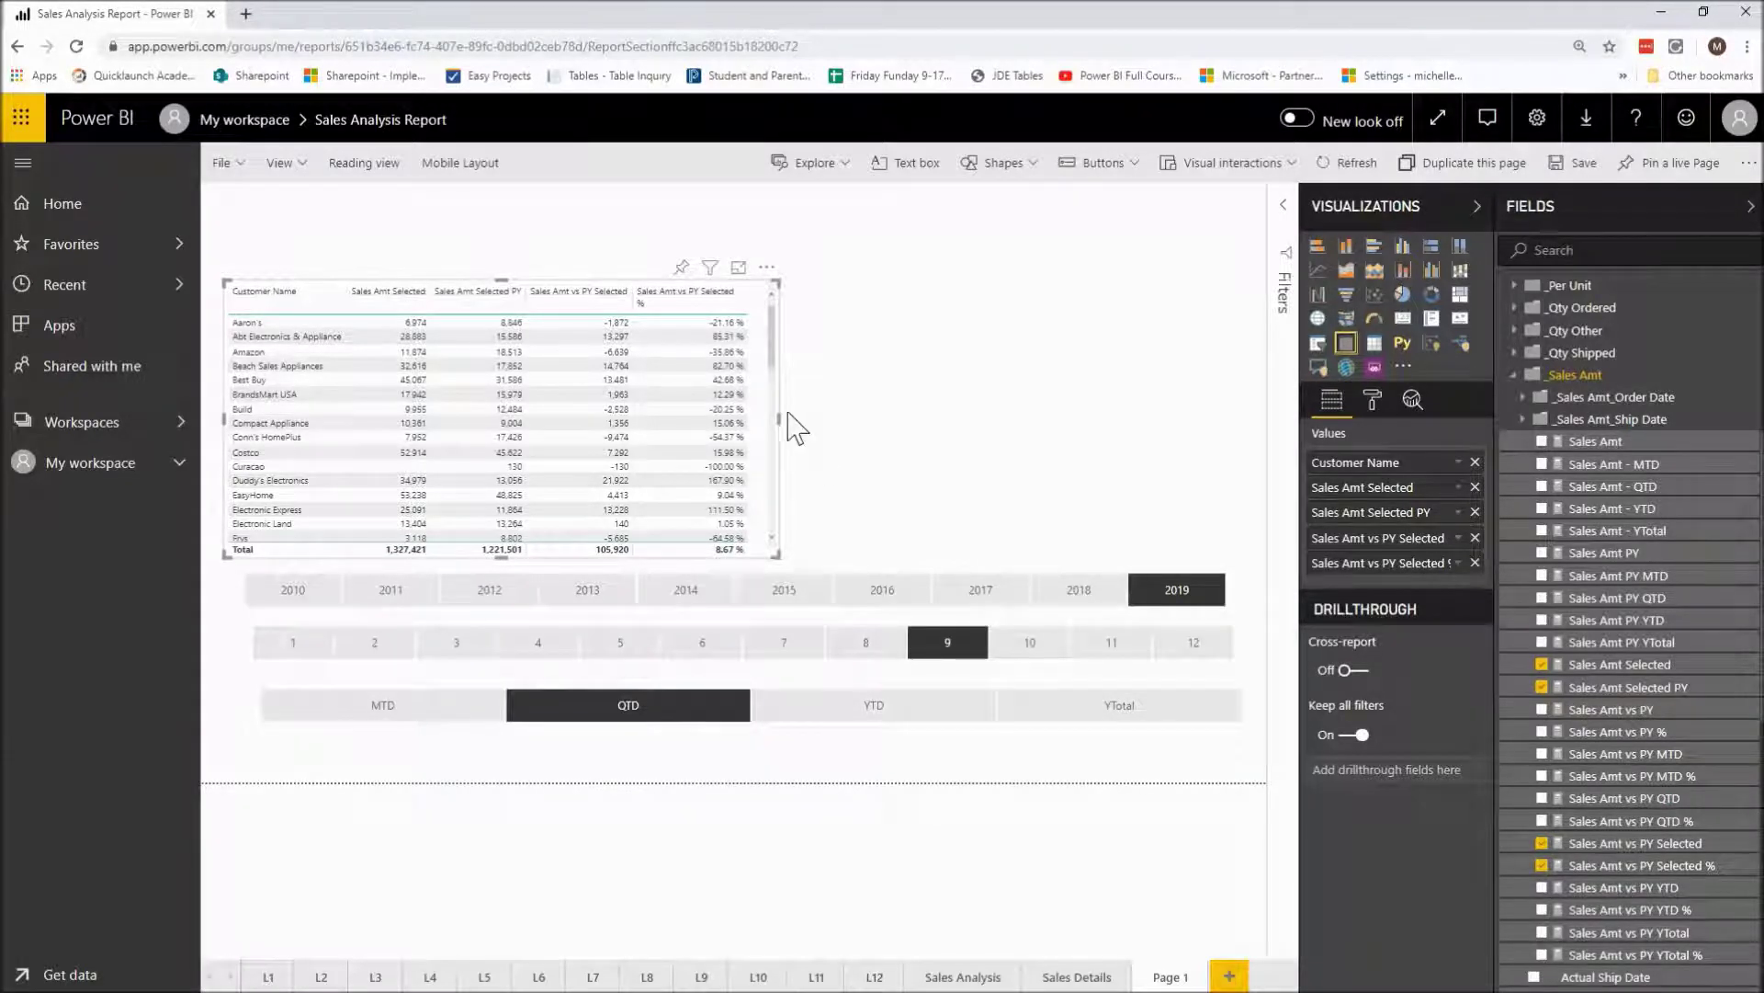
pyautogui.moveTo(776, 556); pyautogui.dragTo(811, 561)
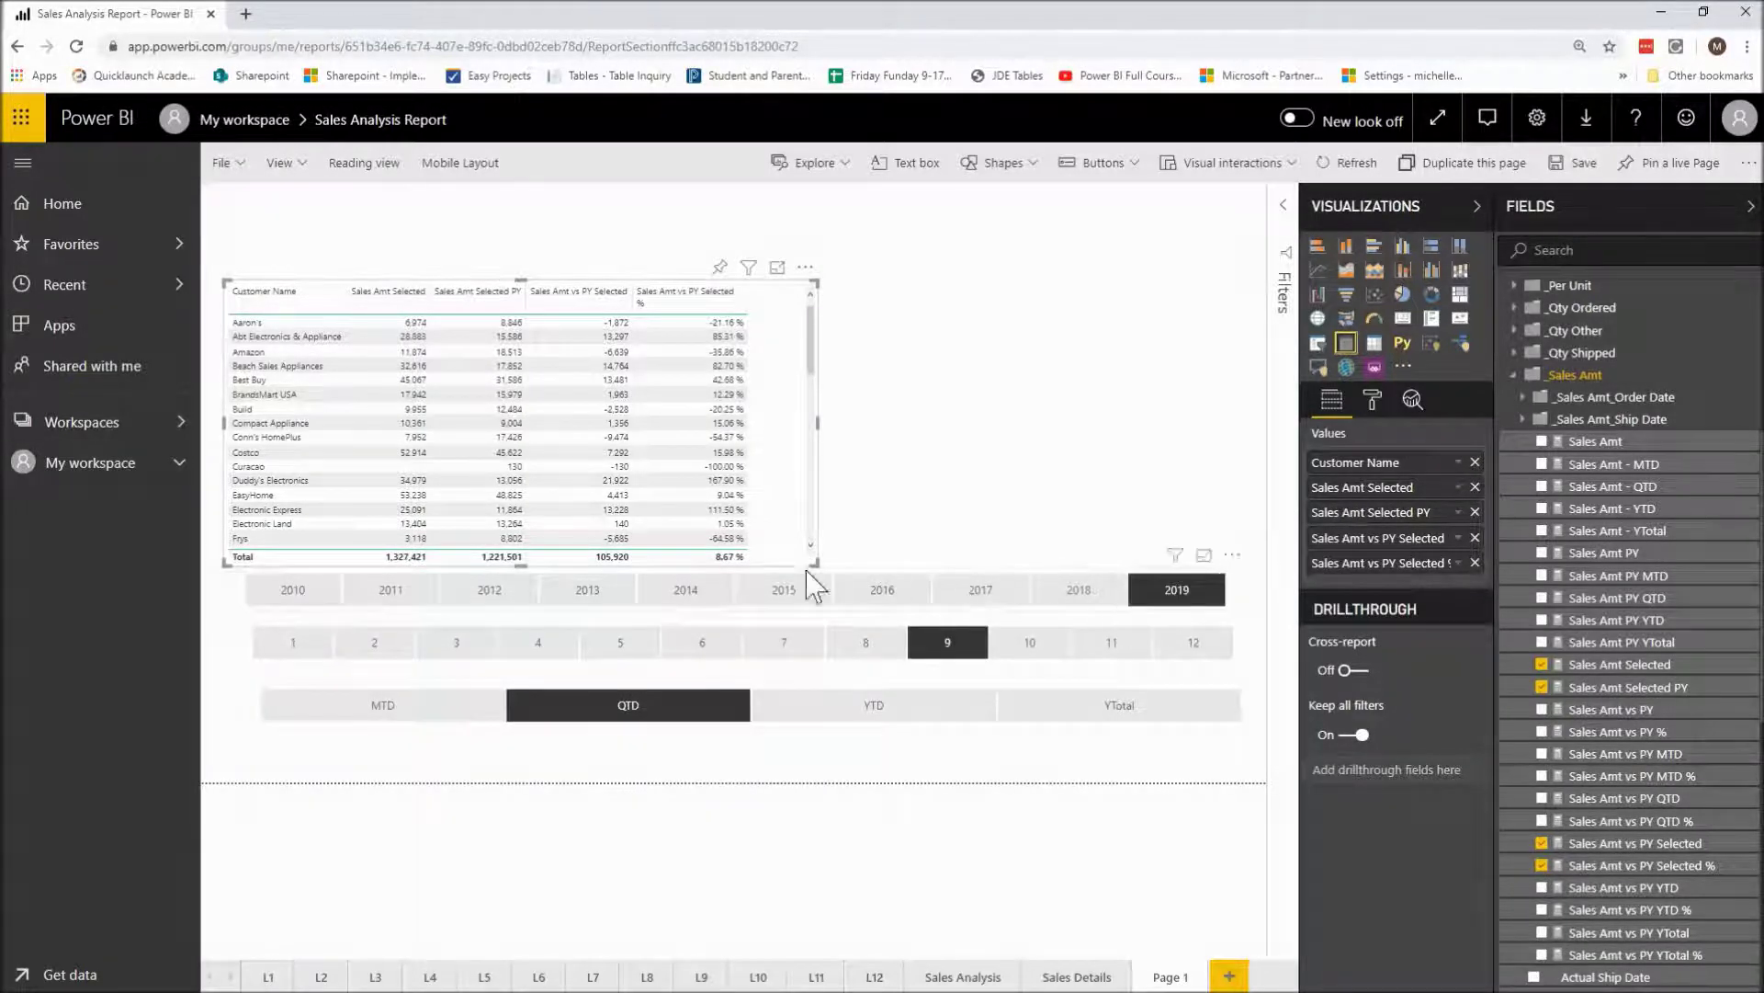
# - Set the time calculation slicer to MTD and convert the customer table into a matrix
pyautogui.click(398, 720)
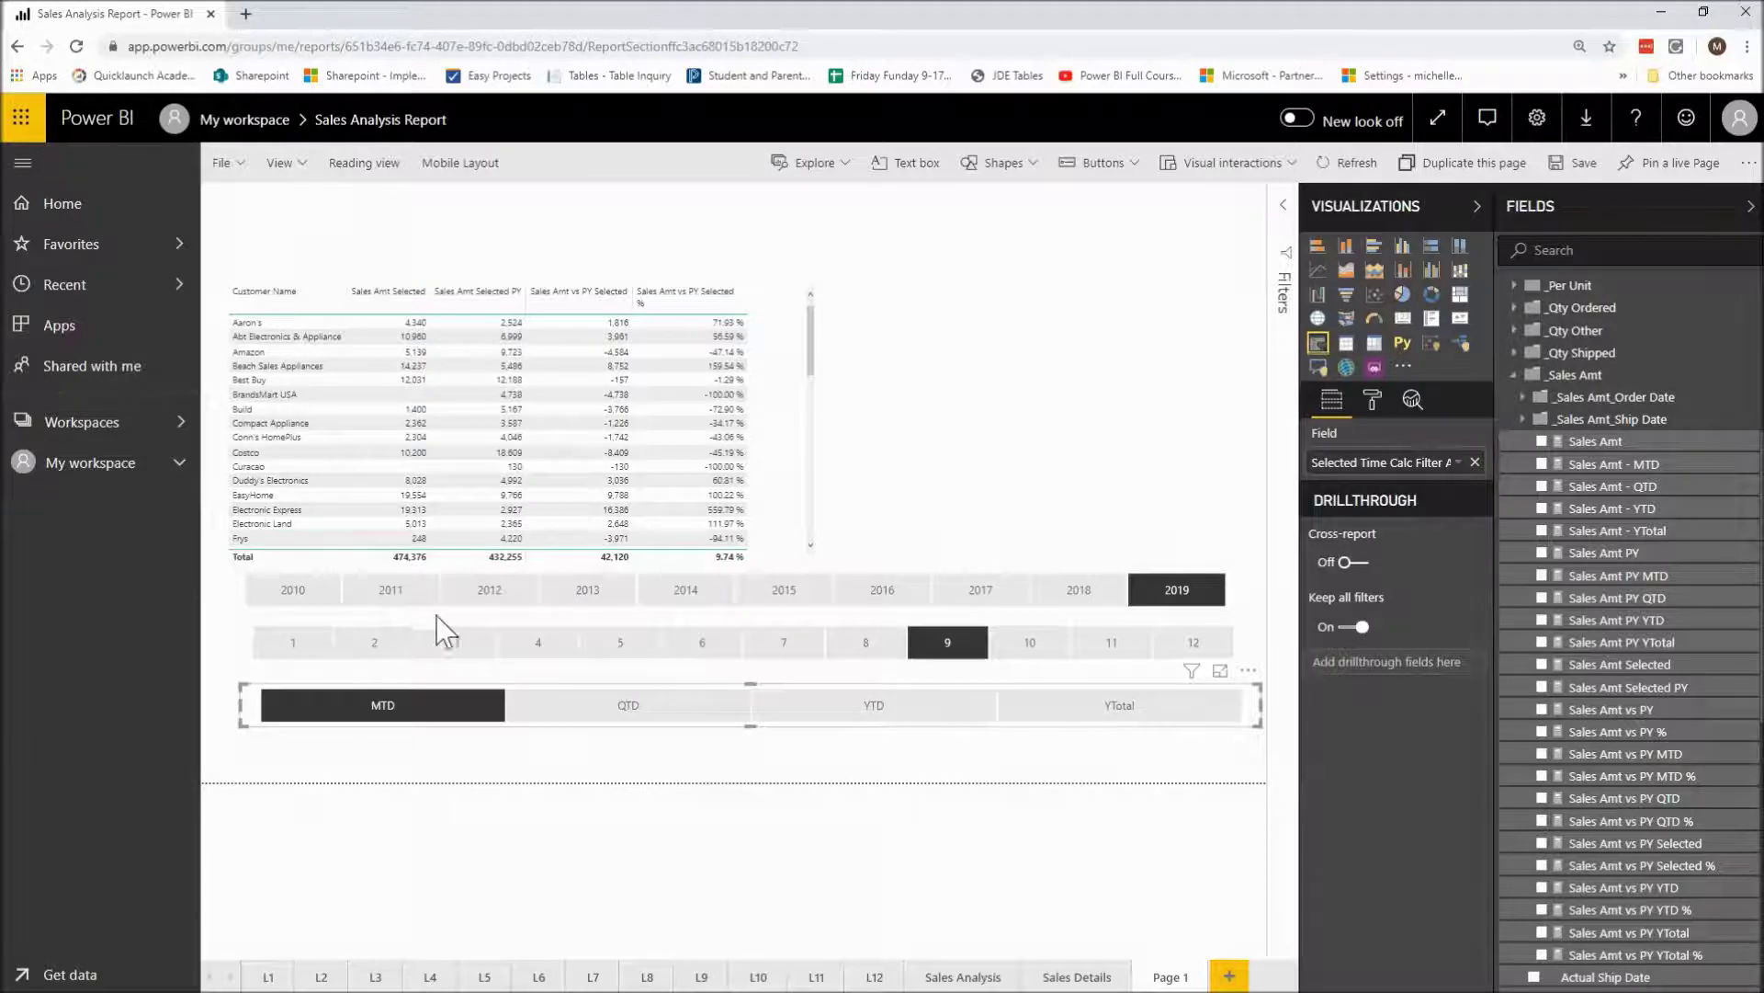
pyautogui.click(909, 640)
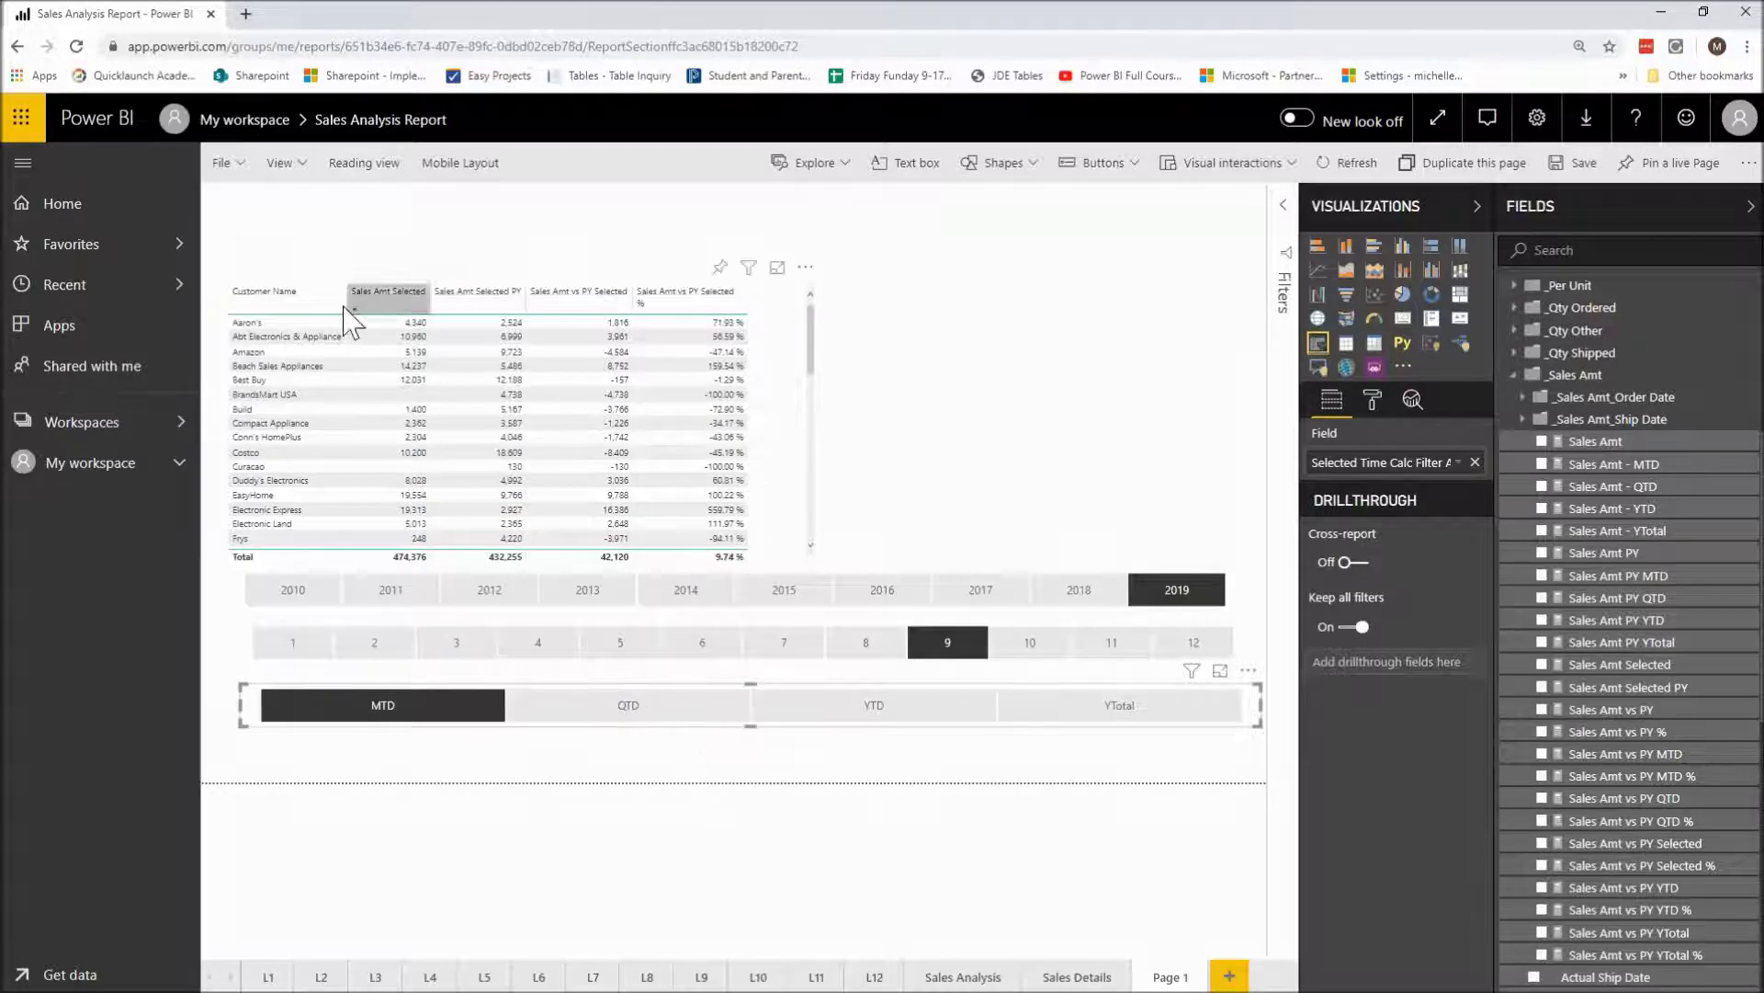
pyautogui.click(799, 372)
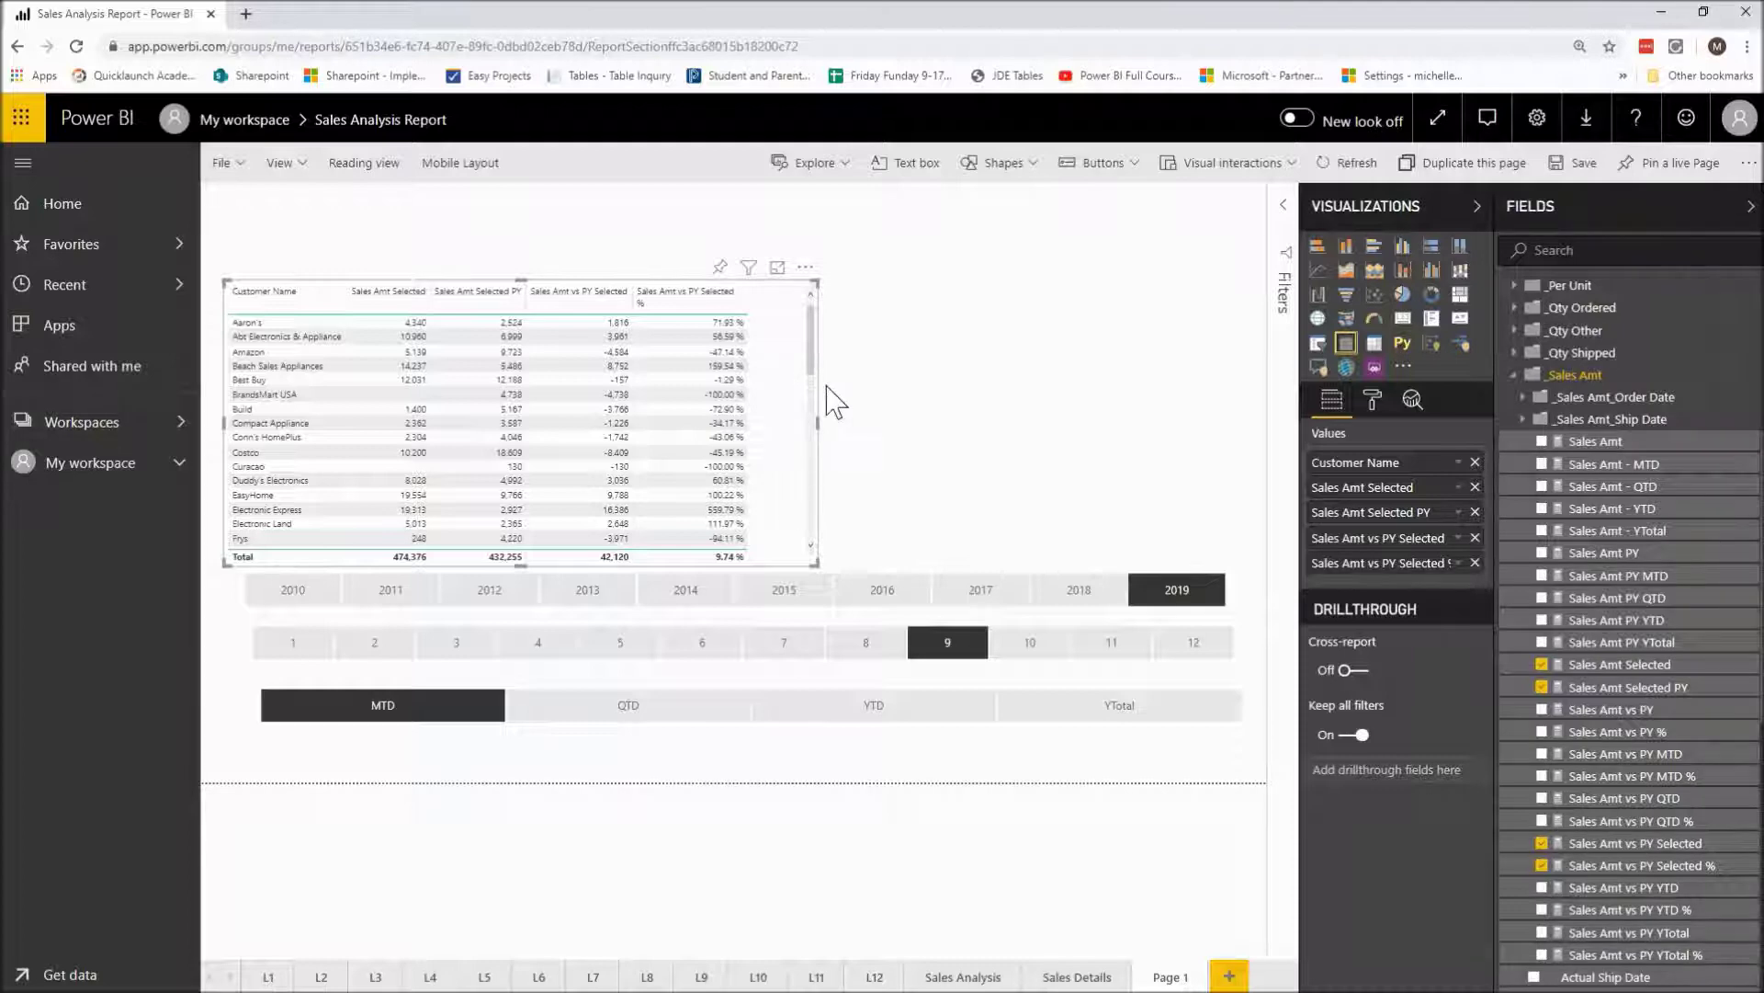
pyautogui.click(1373, 346)
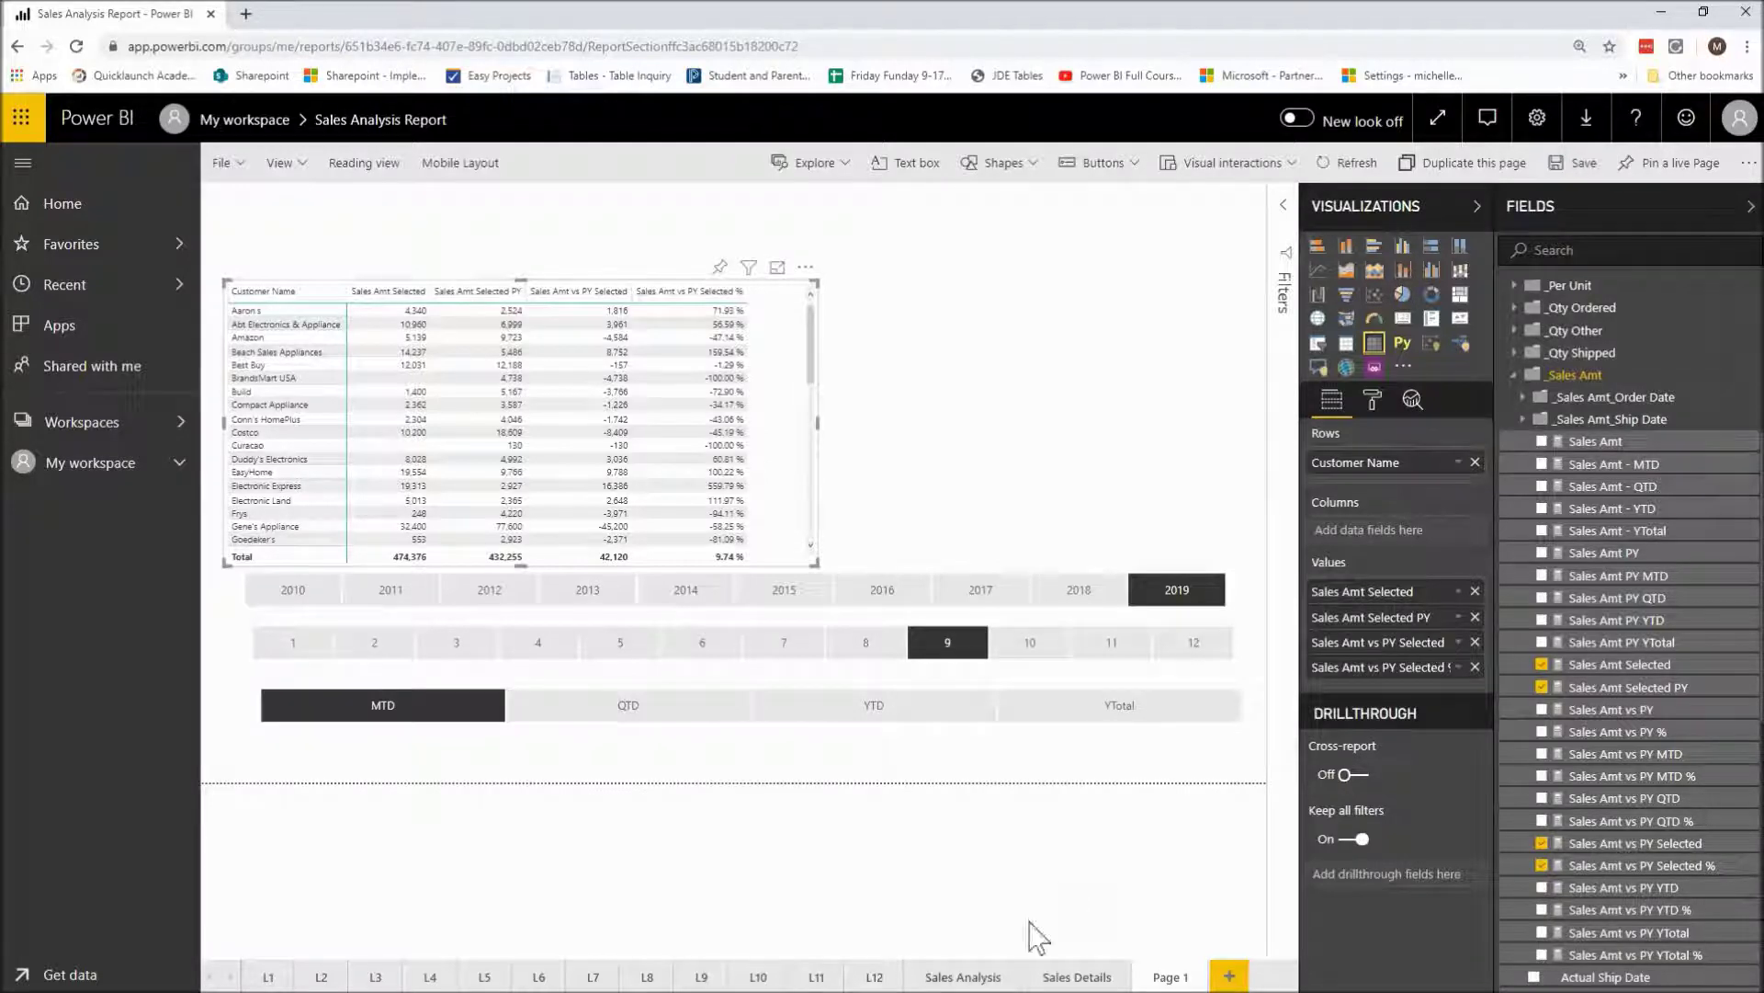
# - Look at the Sales Analysis page for reference, return to Page 1 and lower the matrix's upper edge to free space above it
pyautogui.click(963, 977)
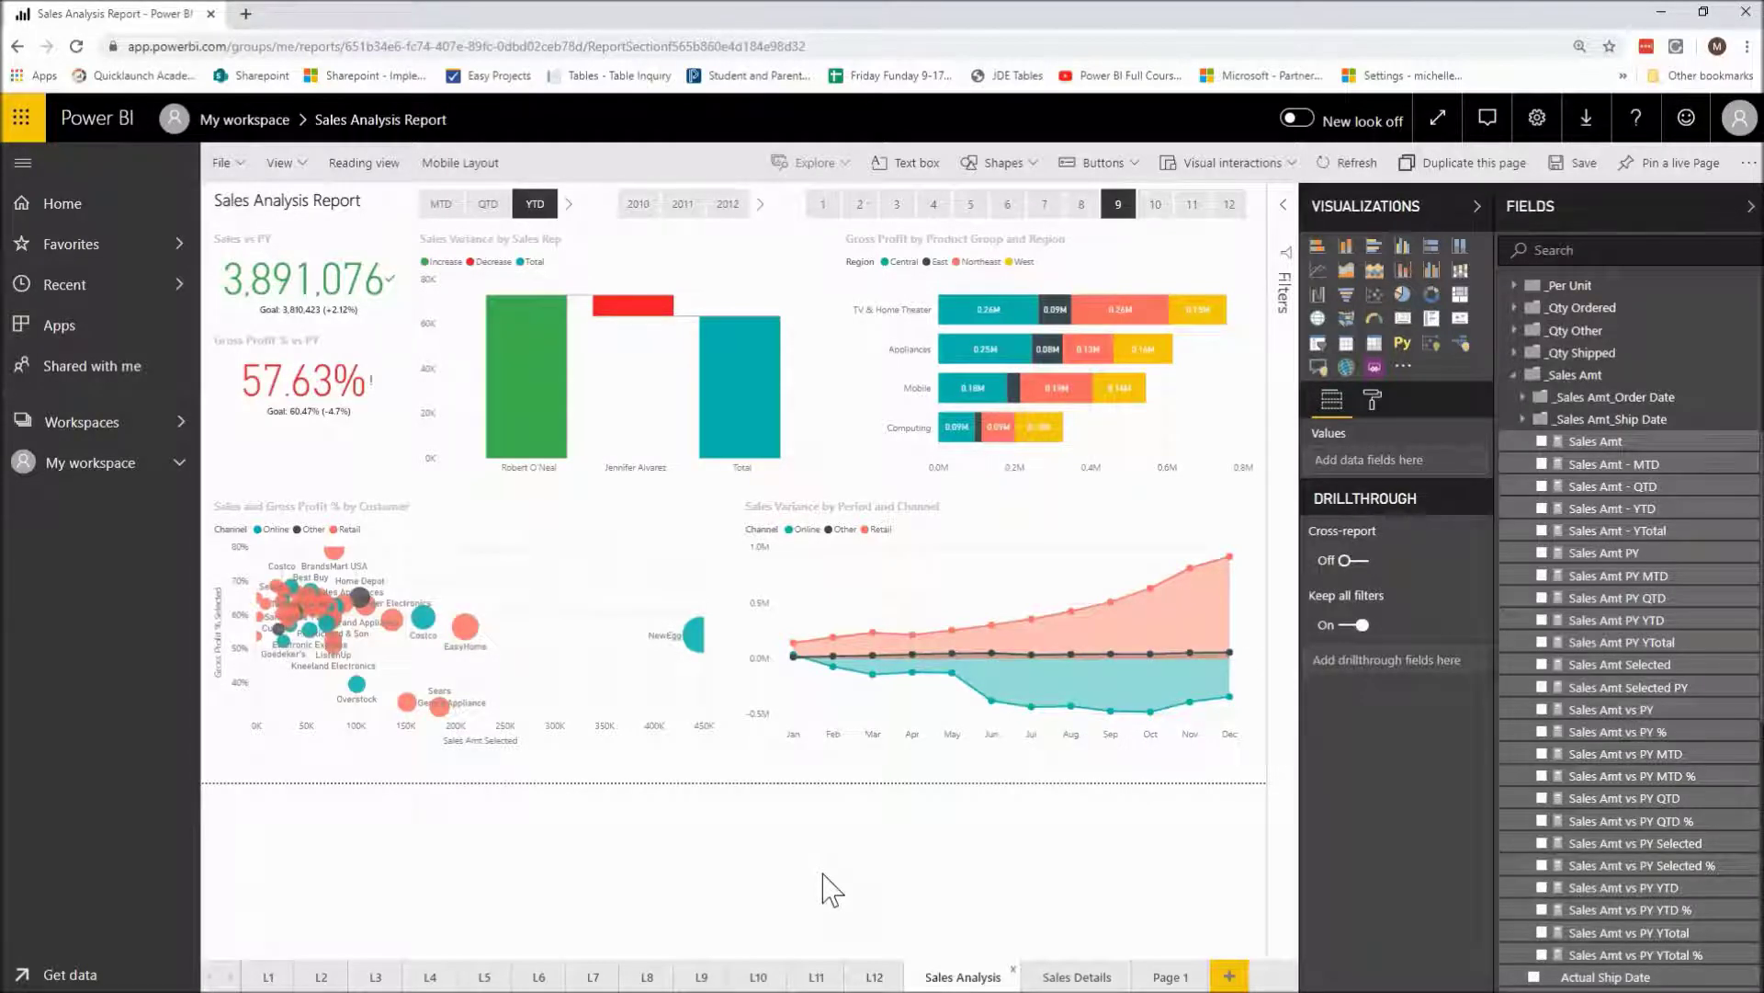
pyautogui.click(1162, 978)
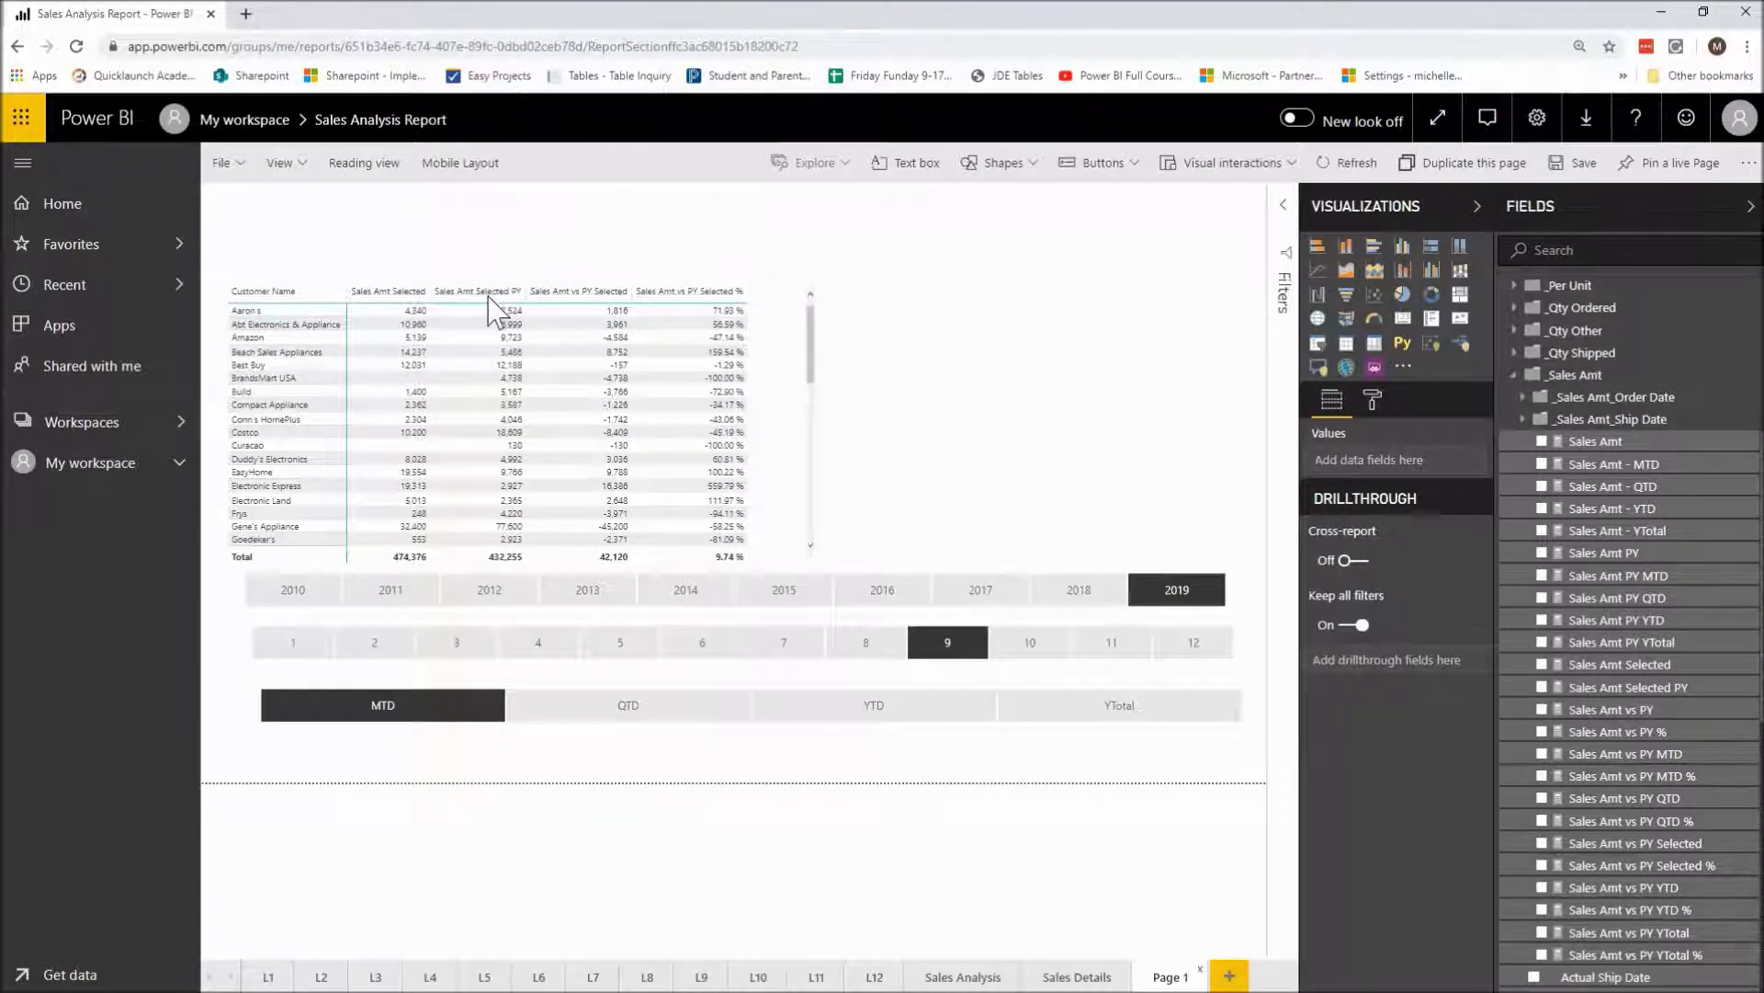
pyautogui.click(469, 365)
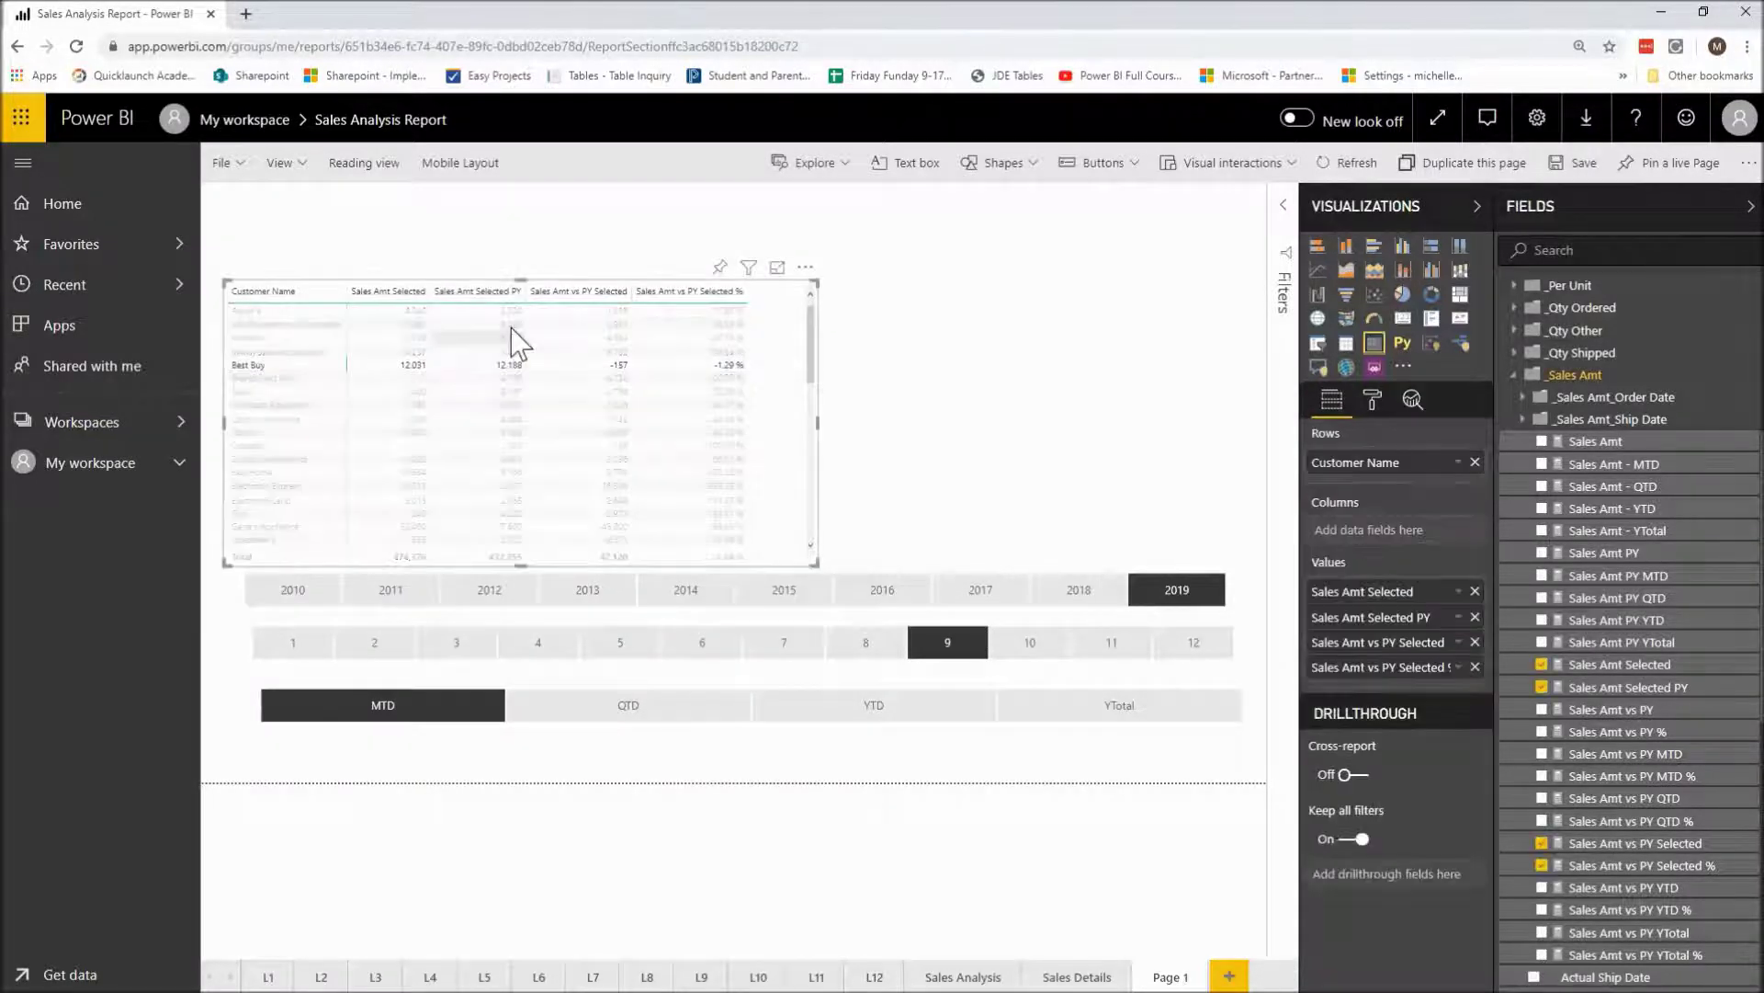
pyautogui.moveTo(521, 282); pyautogui.dragTo(518, 338)
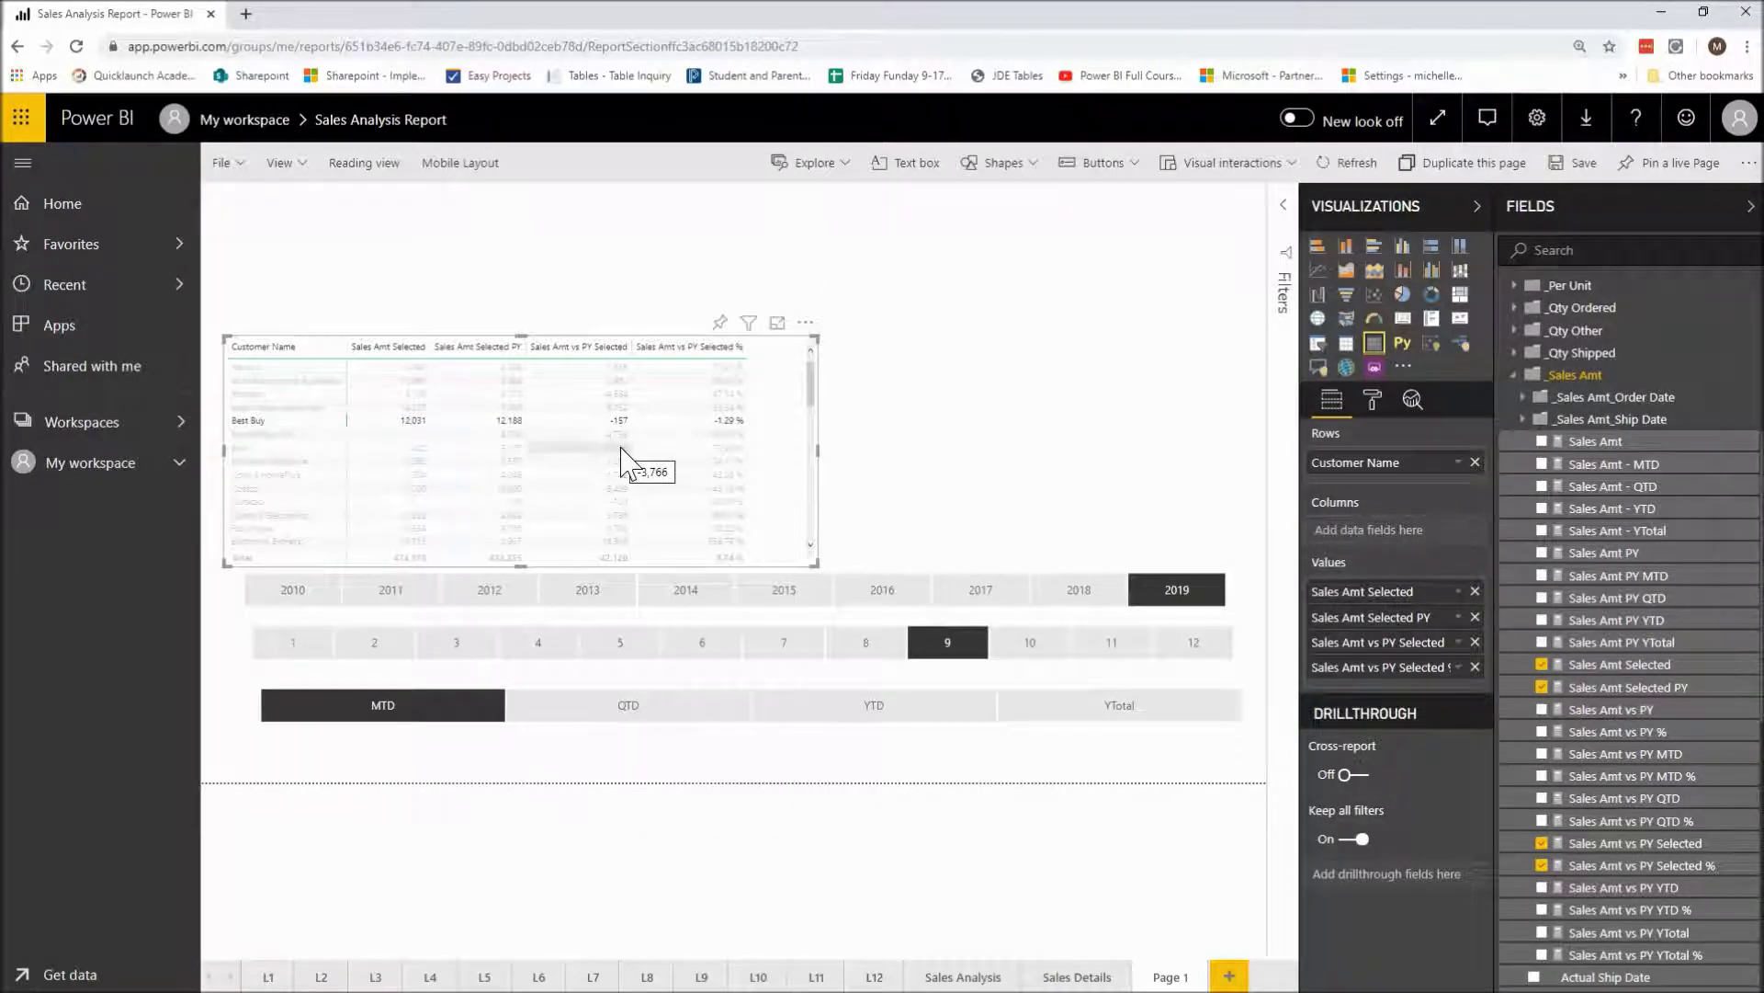
pyautogui.click(931, 427)
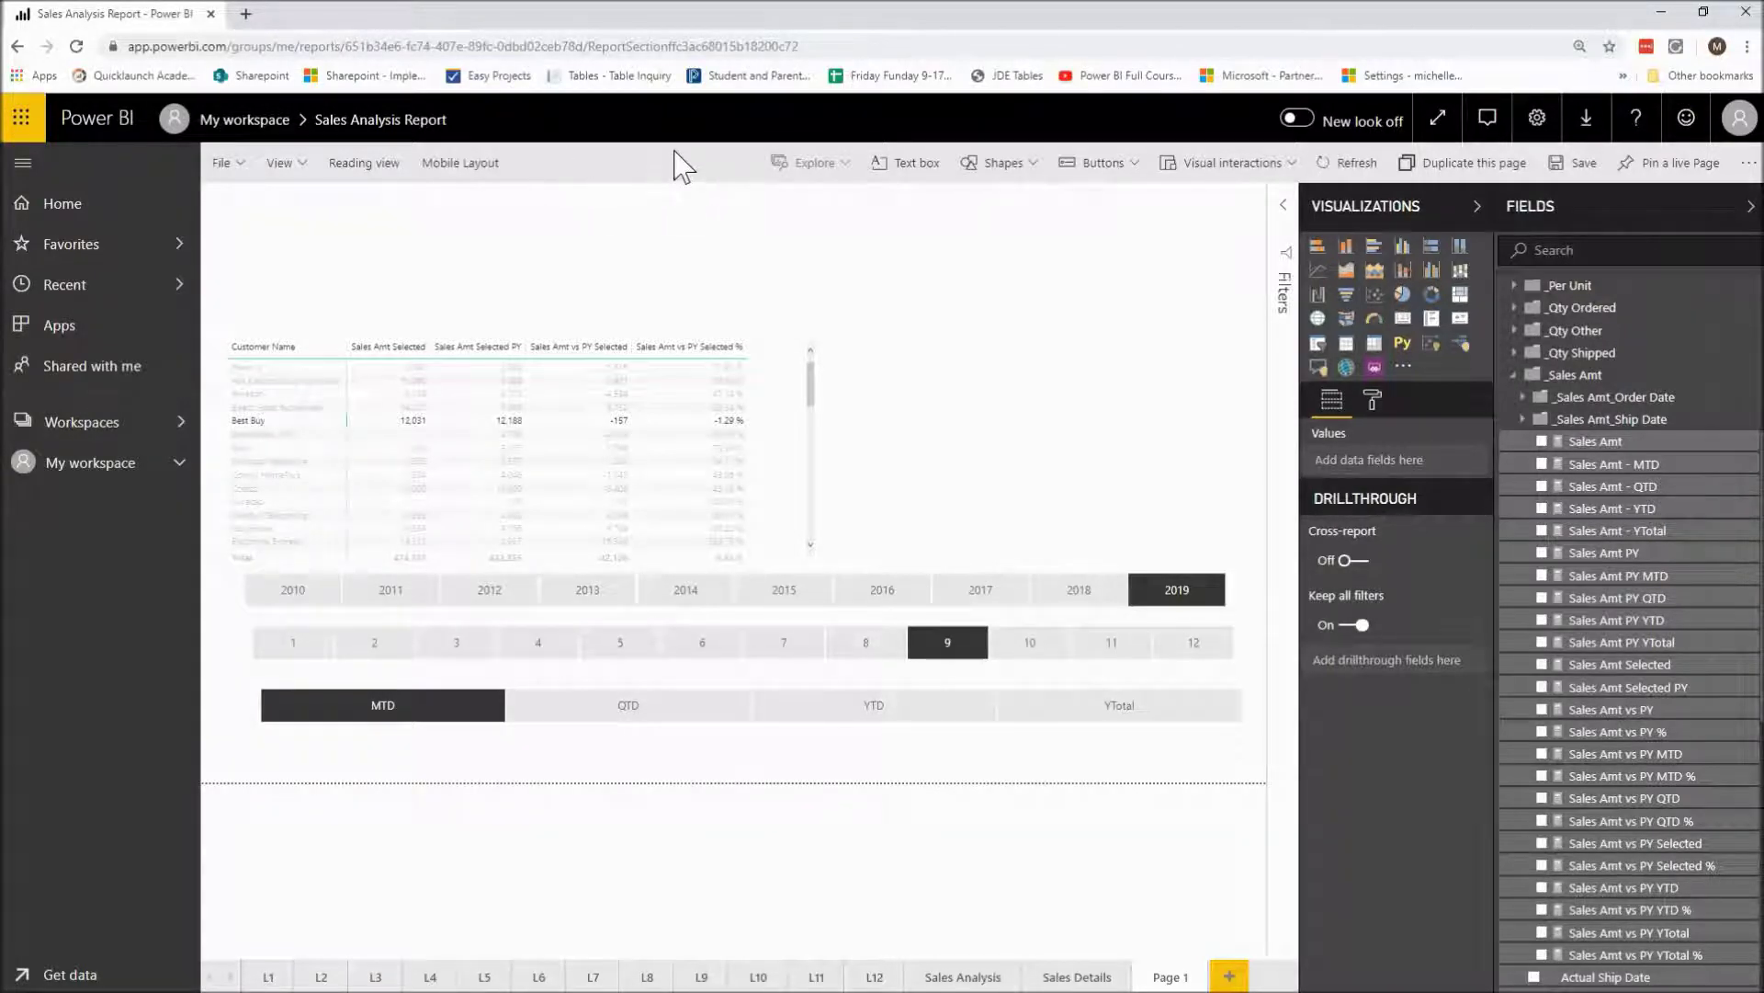
# - Insert a text box above the matrix containing the heading "Sales Analysis Report"
pyautogui.click(933, 170)
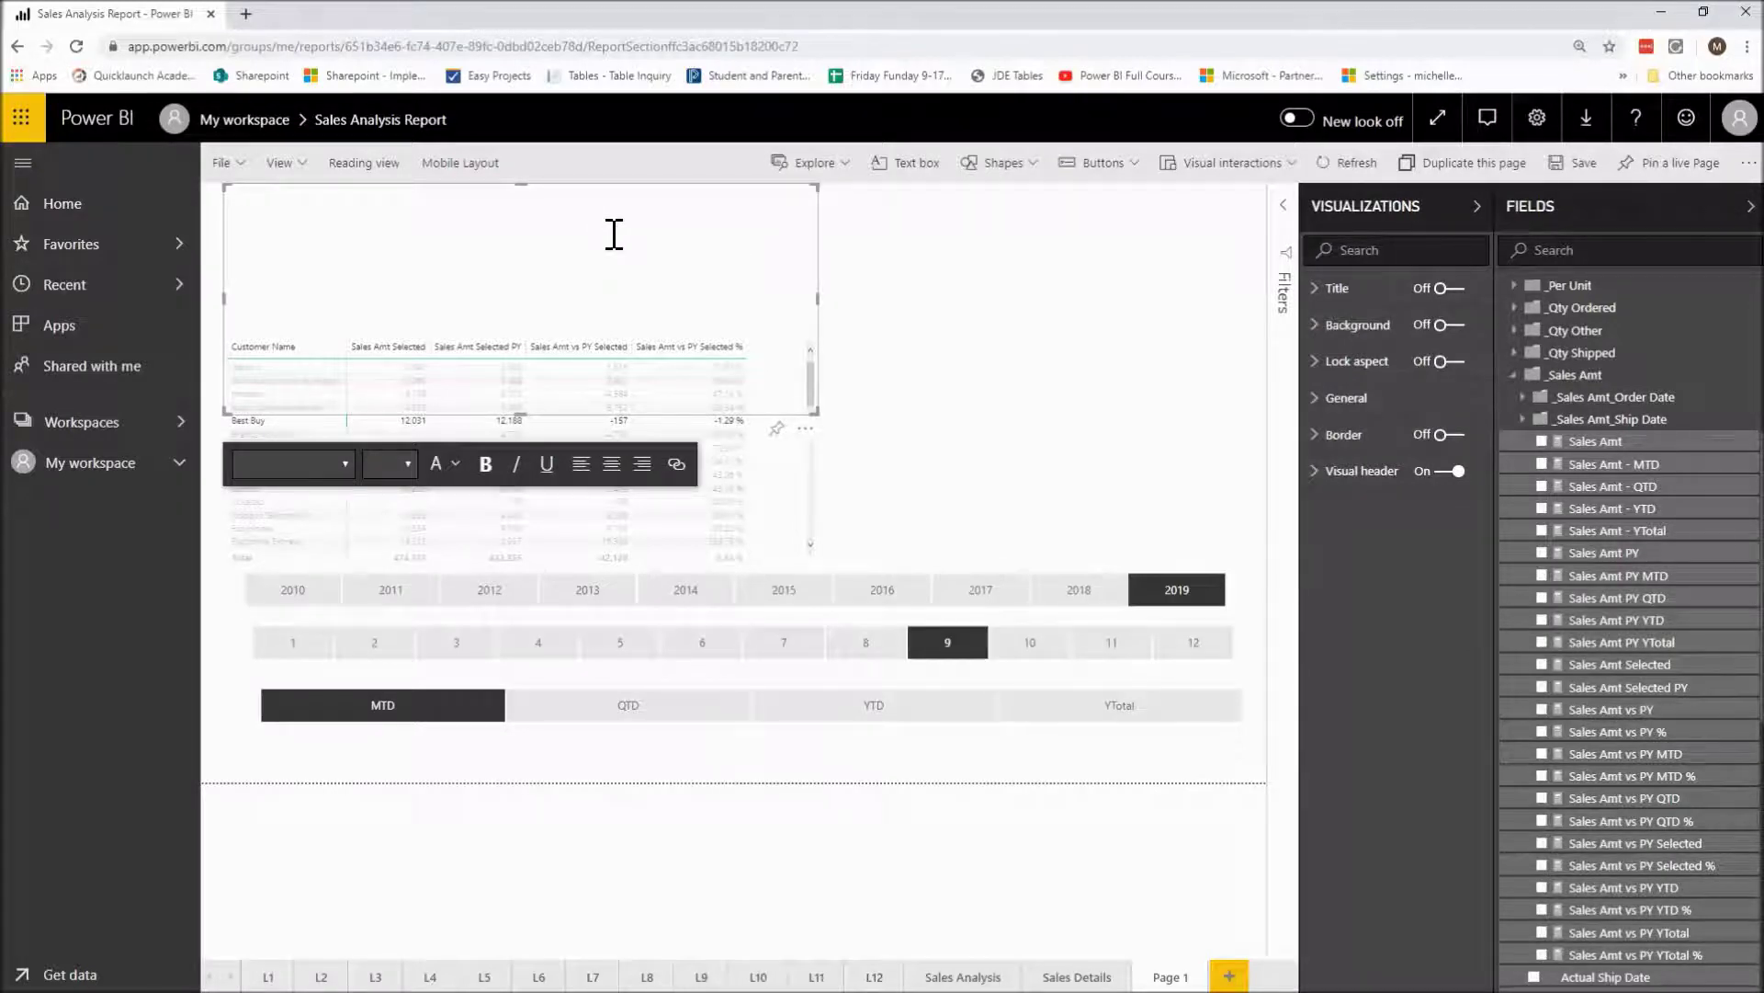
pyautogui.click(397, 211)
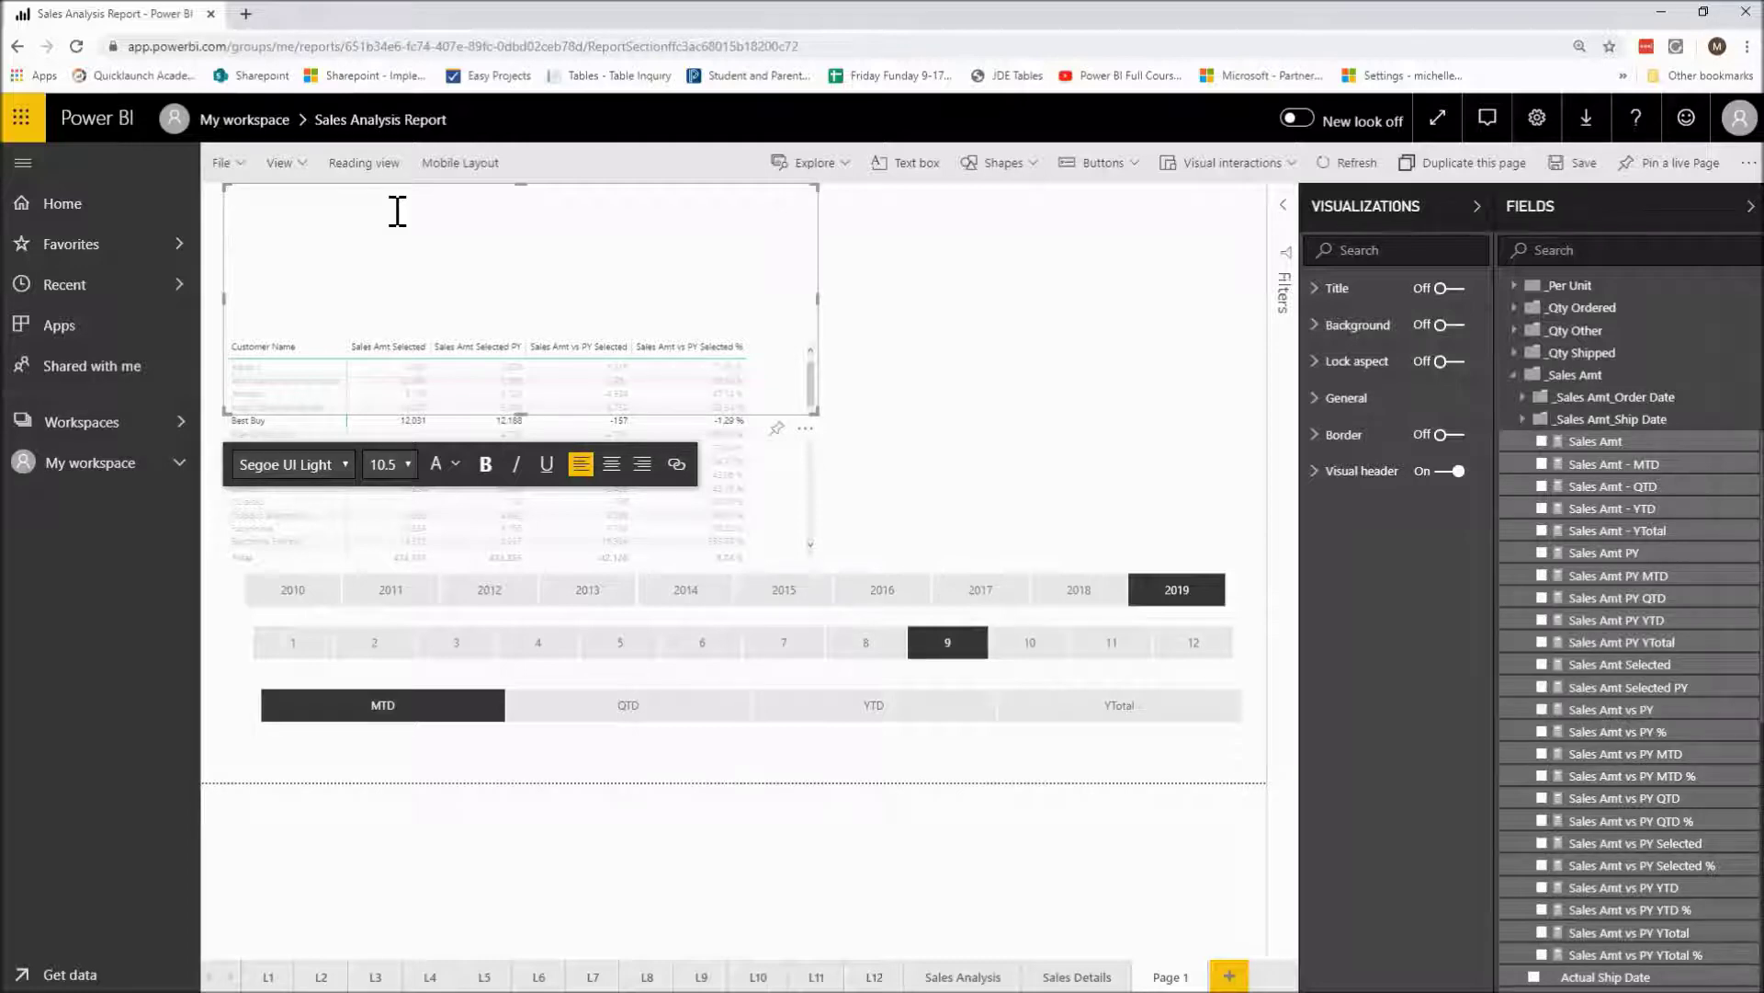
pyautogui.write('es Analysis Report')
# - Try to give the heading font size 20 and the Segoe (Bold) font without selecting its text
pyautogui.click(407, 465)
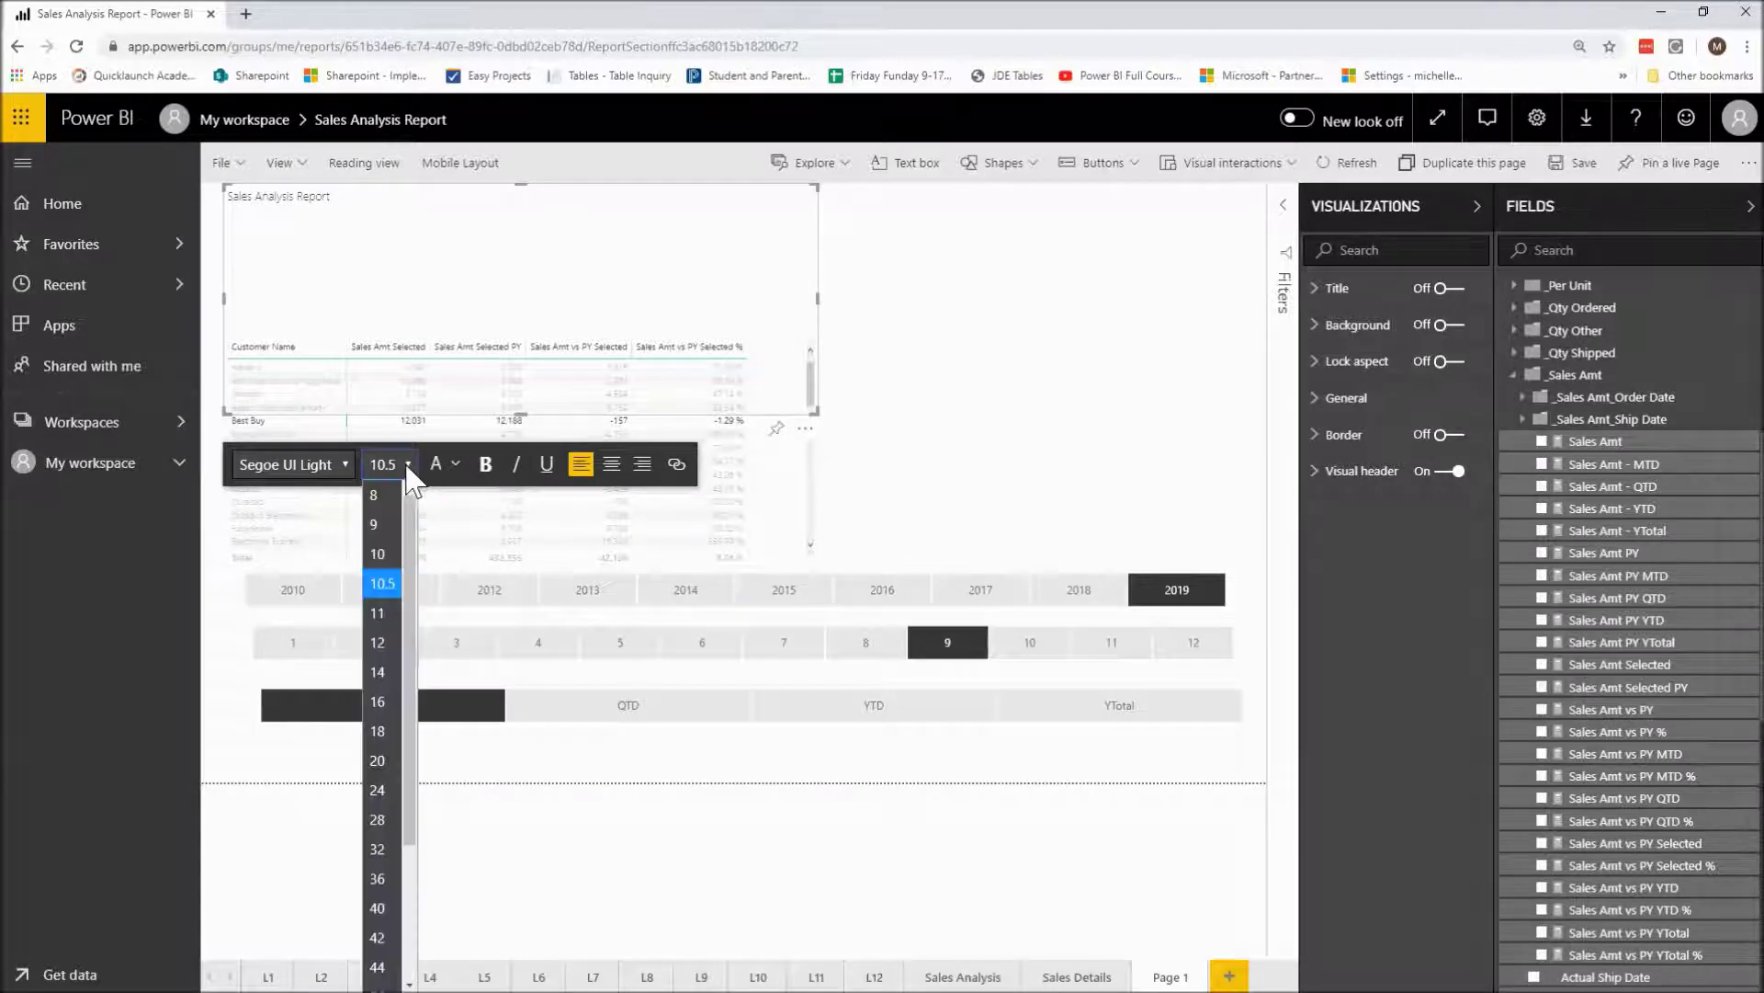
pyautogui.click(381, 753)
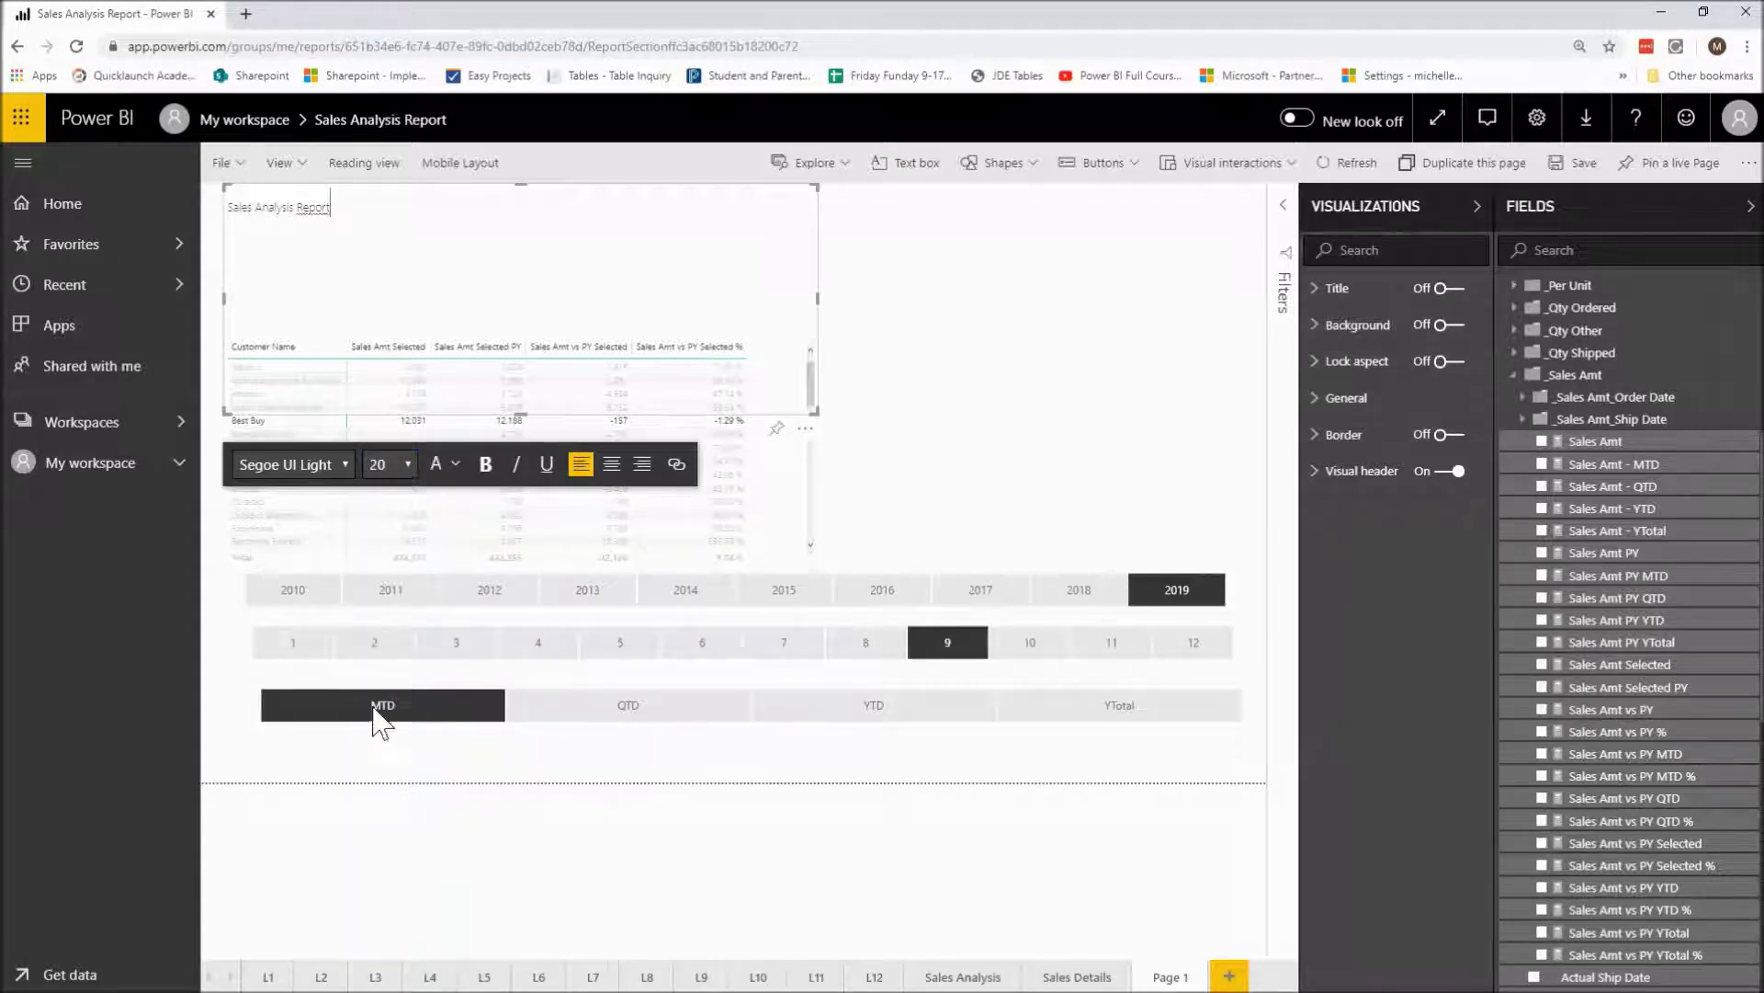
pyautogui.click(346, 462)
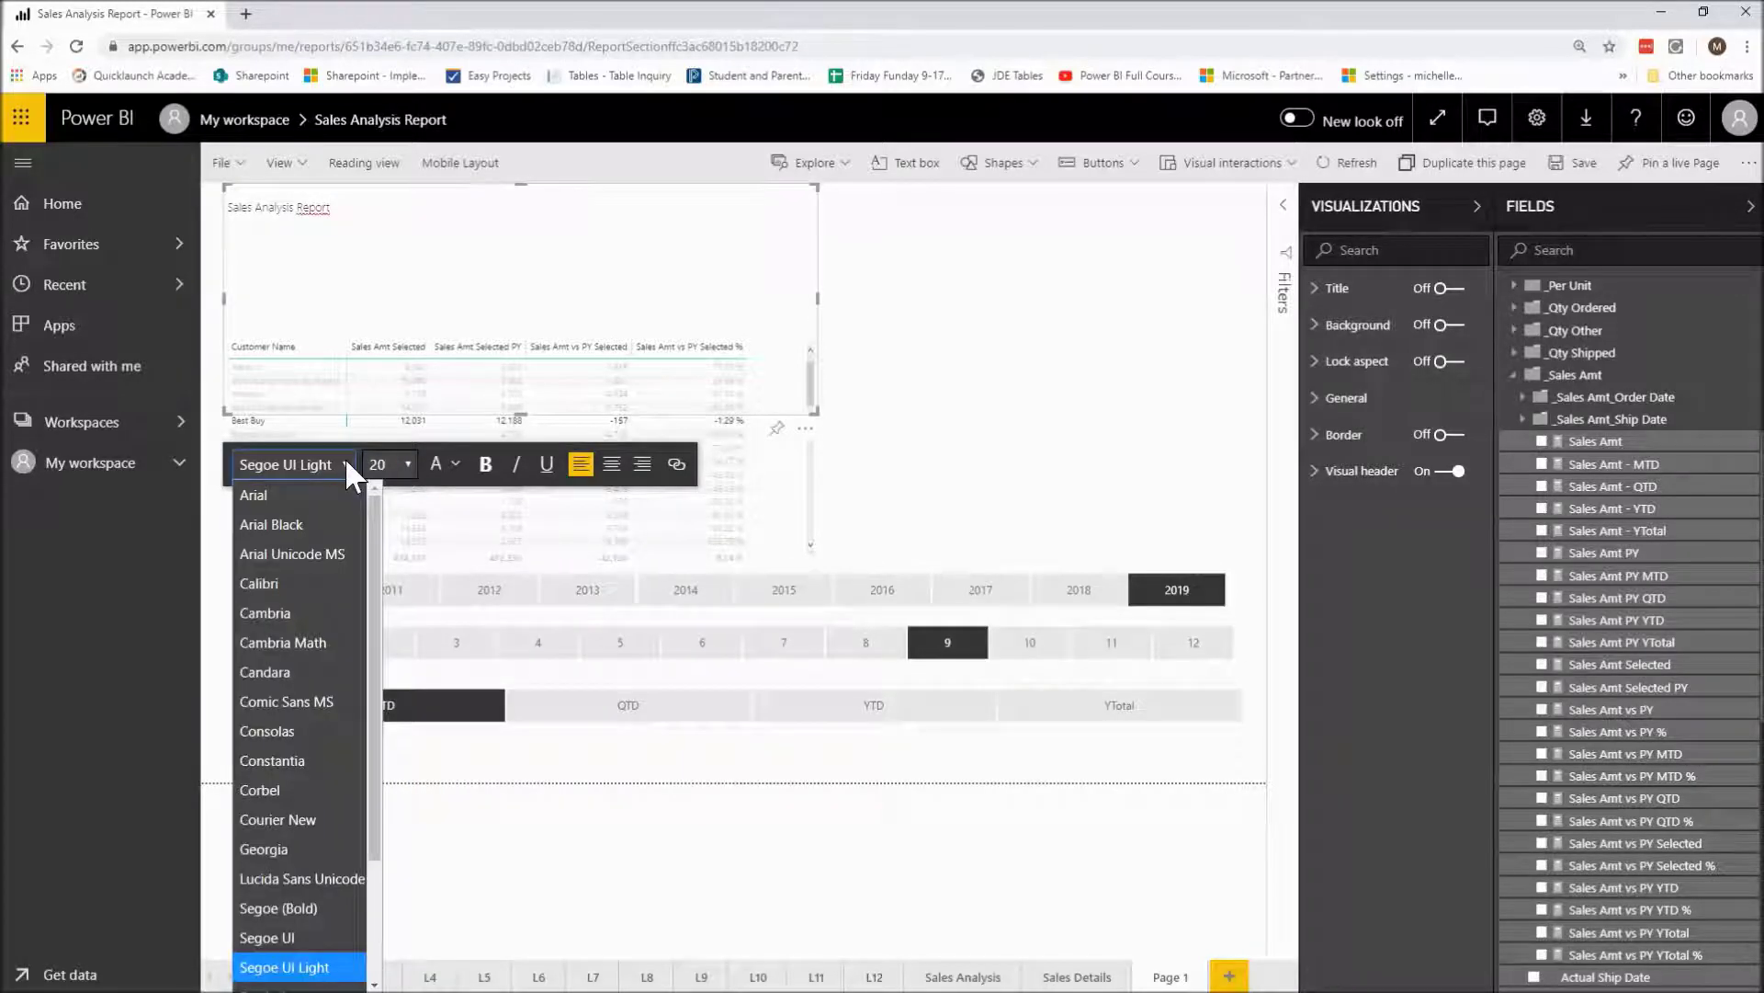
pyautogui.click(323, 906)
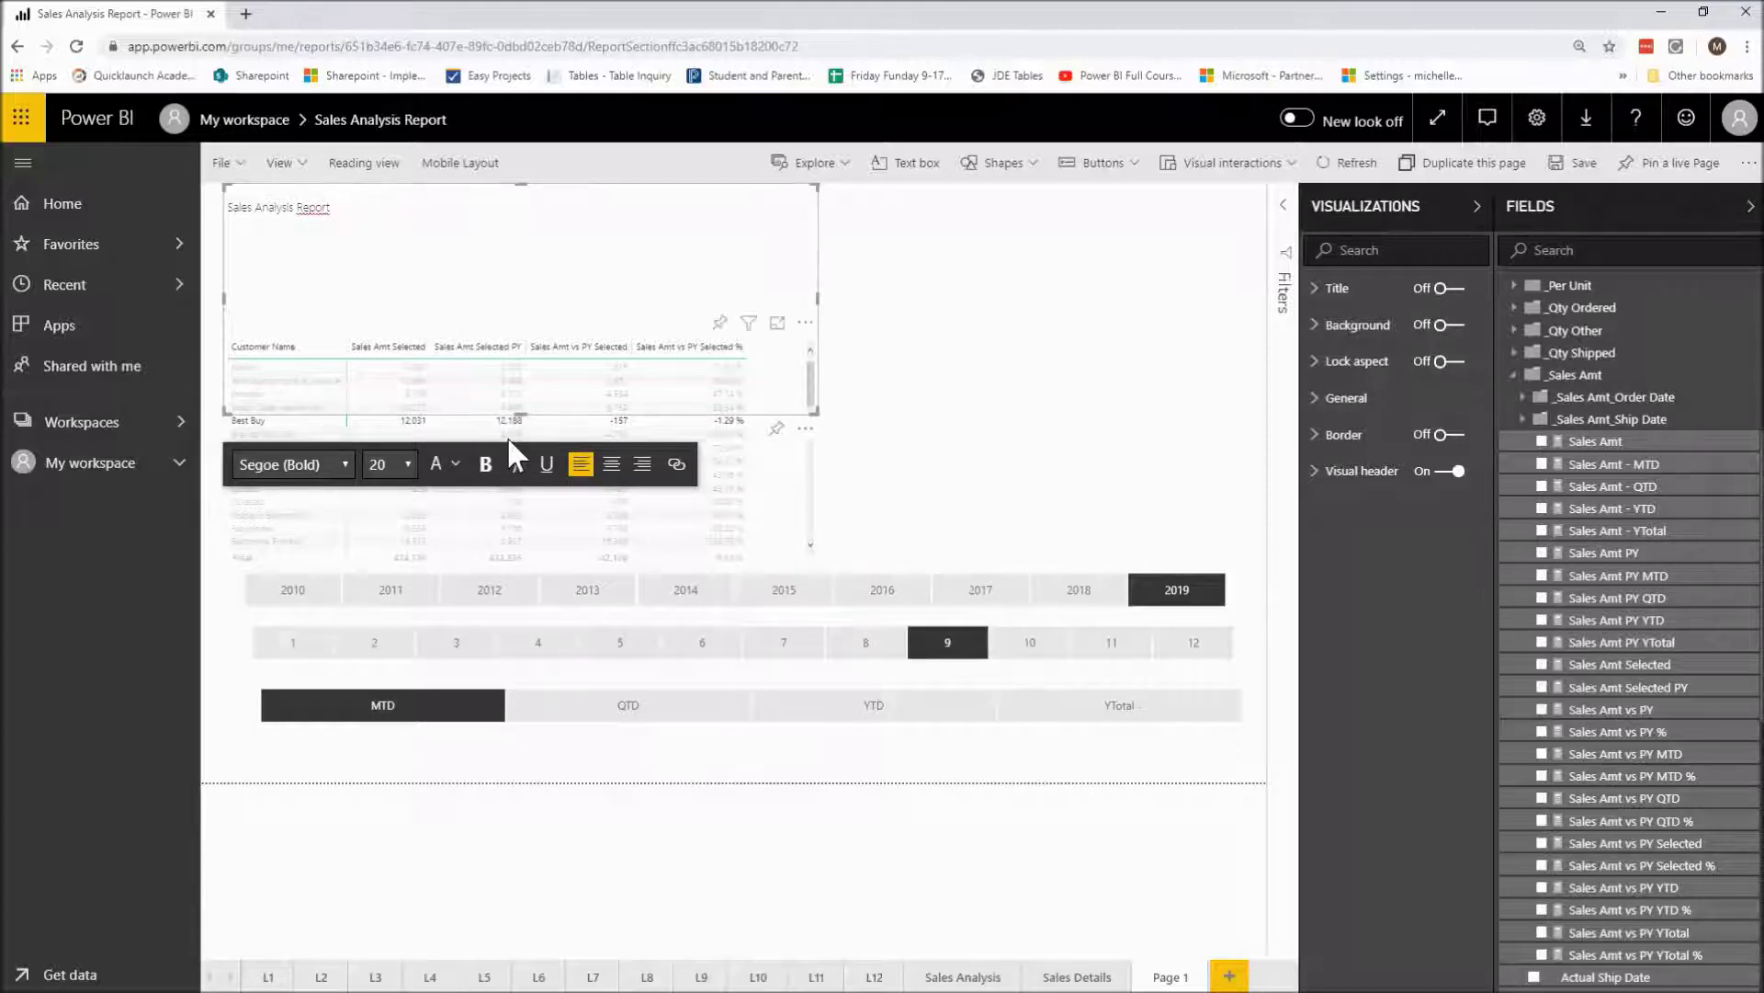
# - Shrink the heading's text box to a small, low box above the matrix, just wider than its text
pyautogui.click(524, 386)
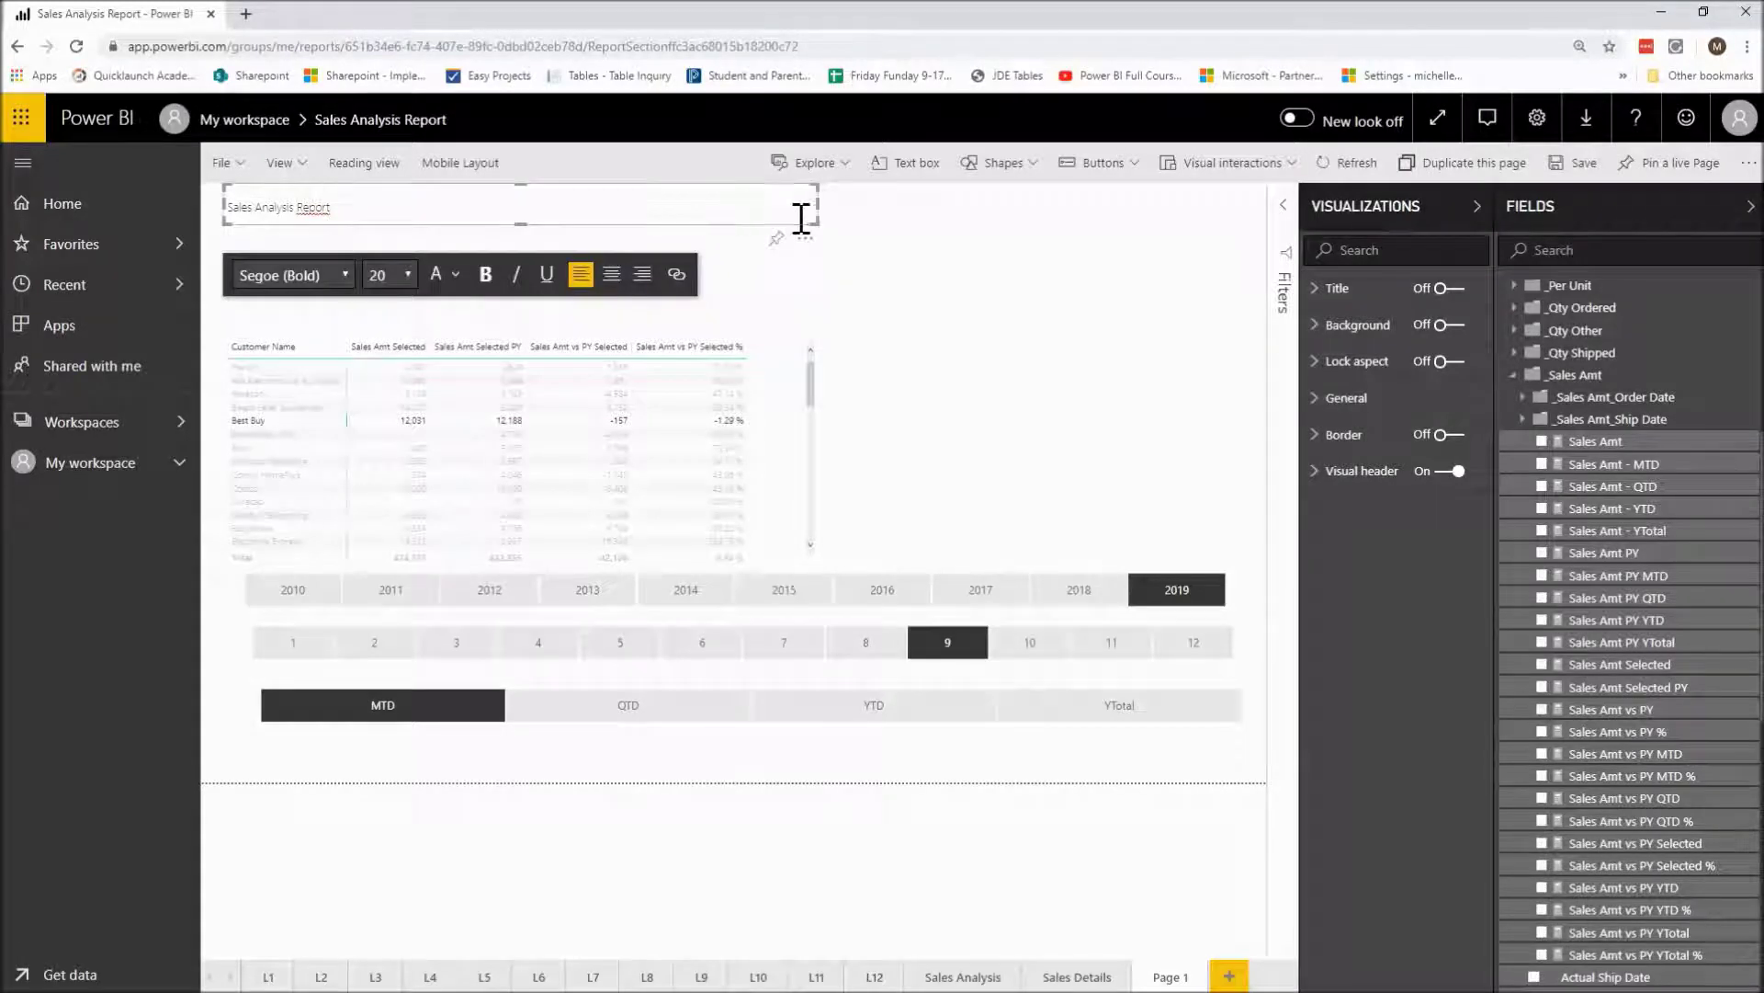
pyautogui.moveTo(809, 207); pyautogui.dragTo(382, 221)
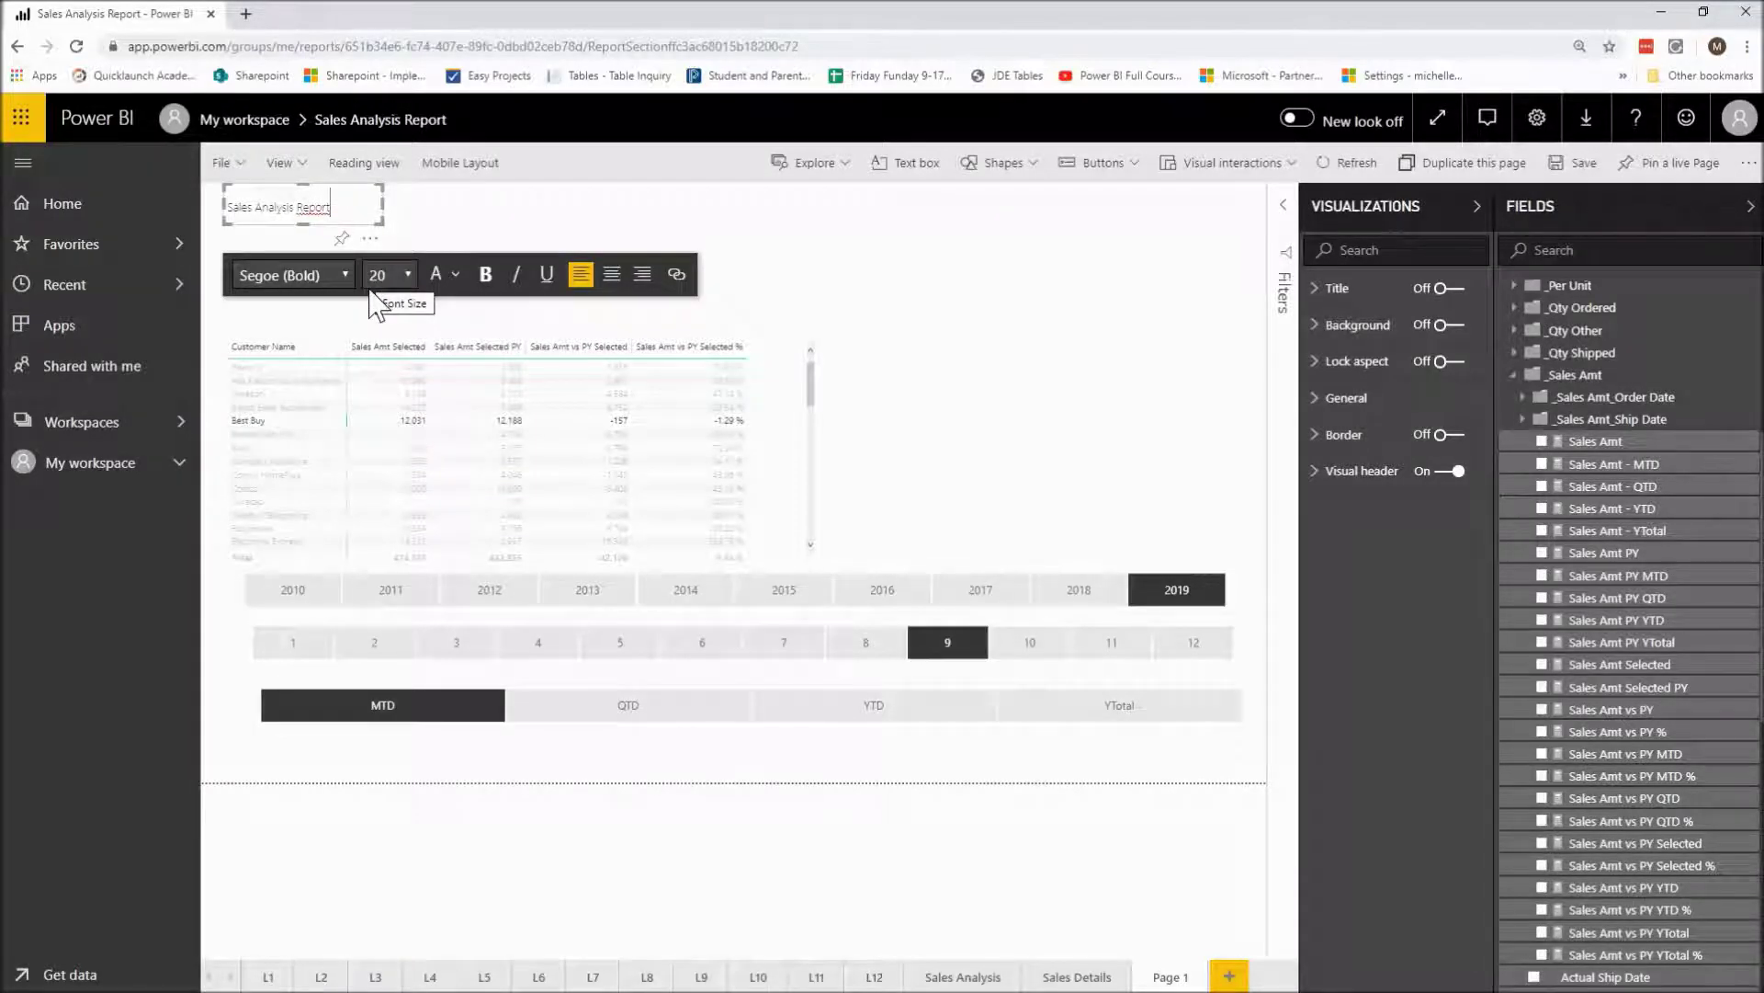
pyautogui.moveTo(385, 226); pyautogui.dragTo(439, 233)
# - Format the entire "Sales Analysis Report" heading text in Segoe (Bold) at size 20
pyautogui.click(355, 217)
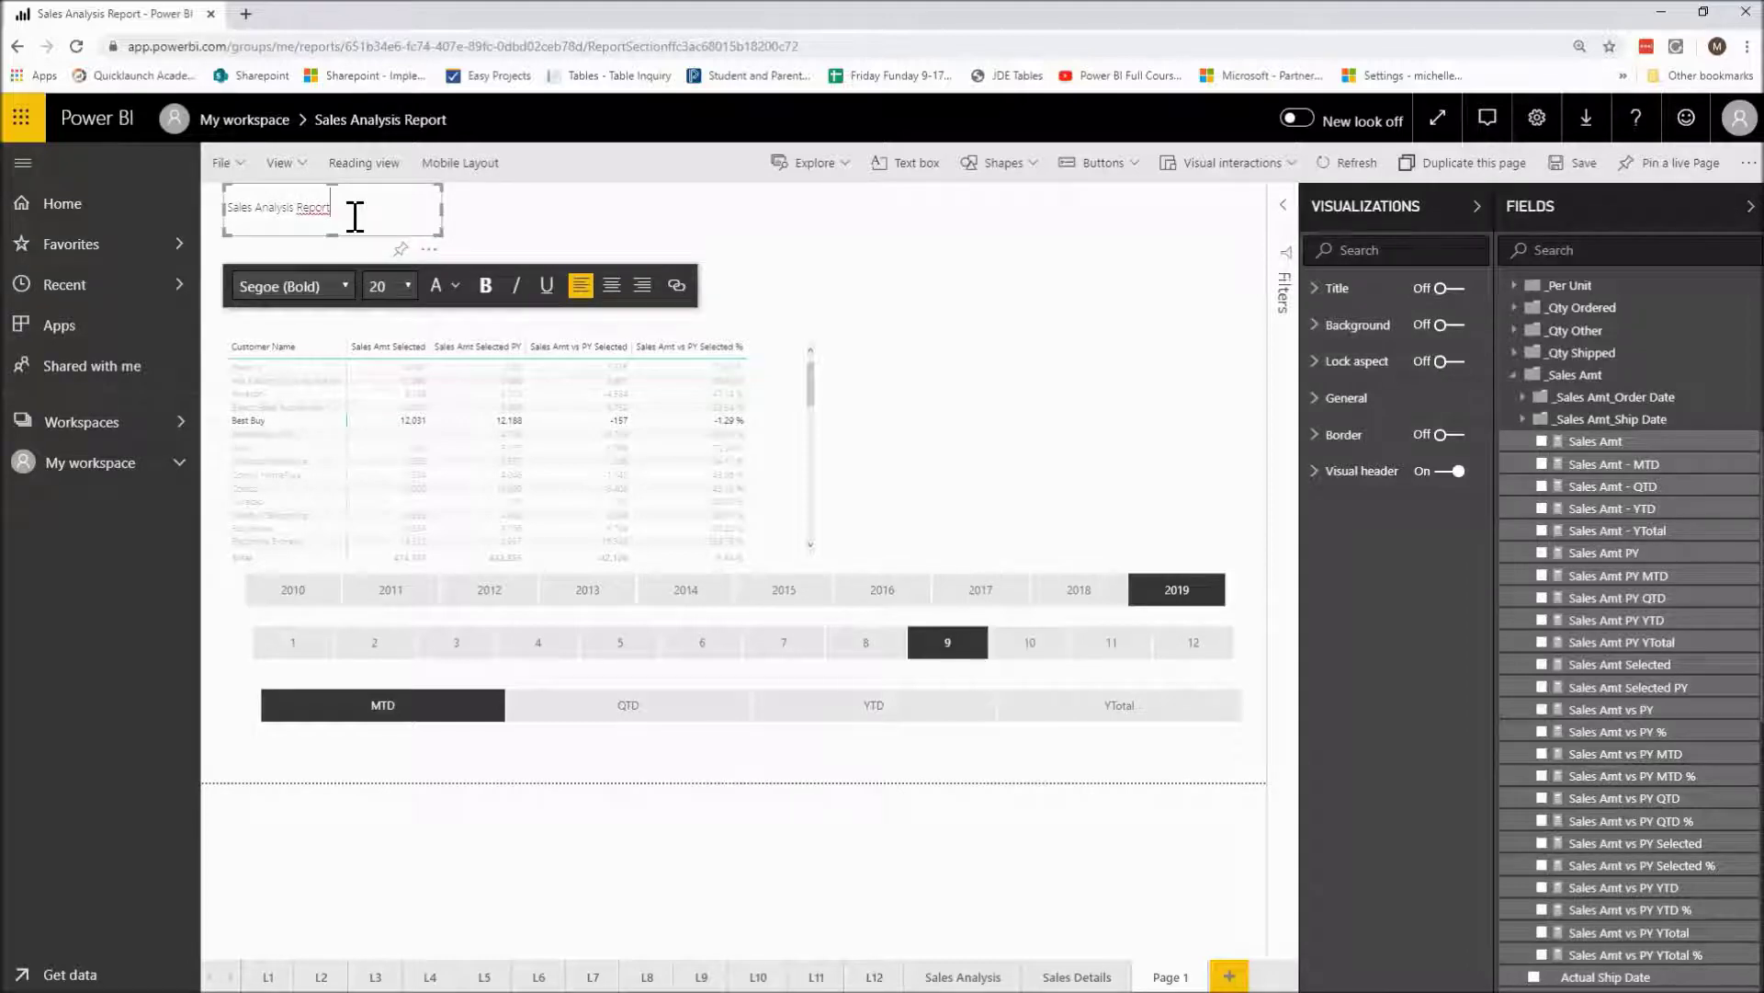
pyautogui.write('p')
pyautogui.press('BackSpace')
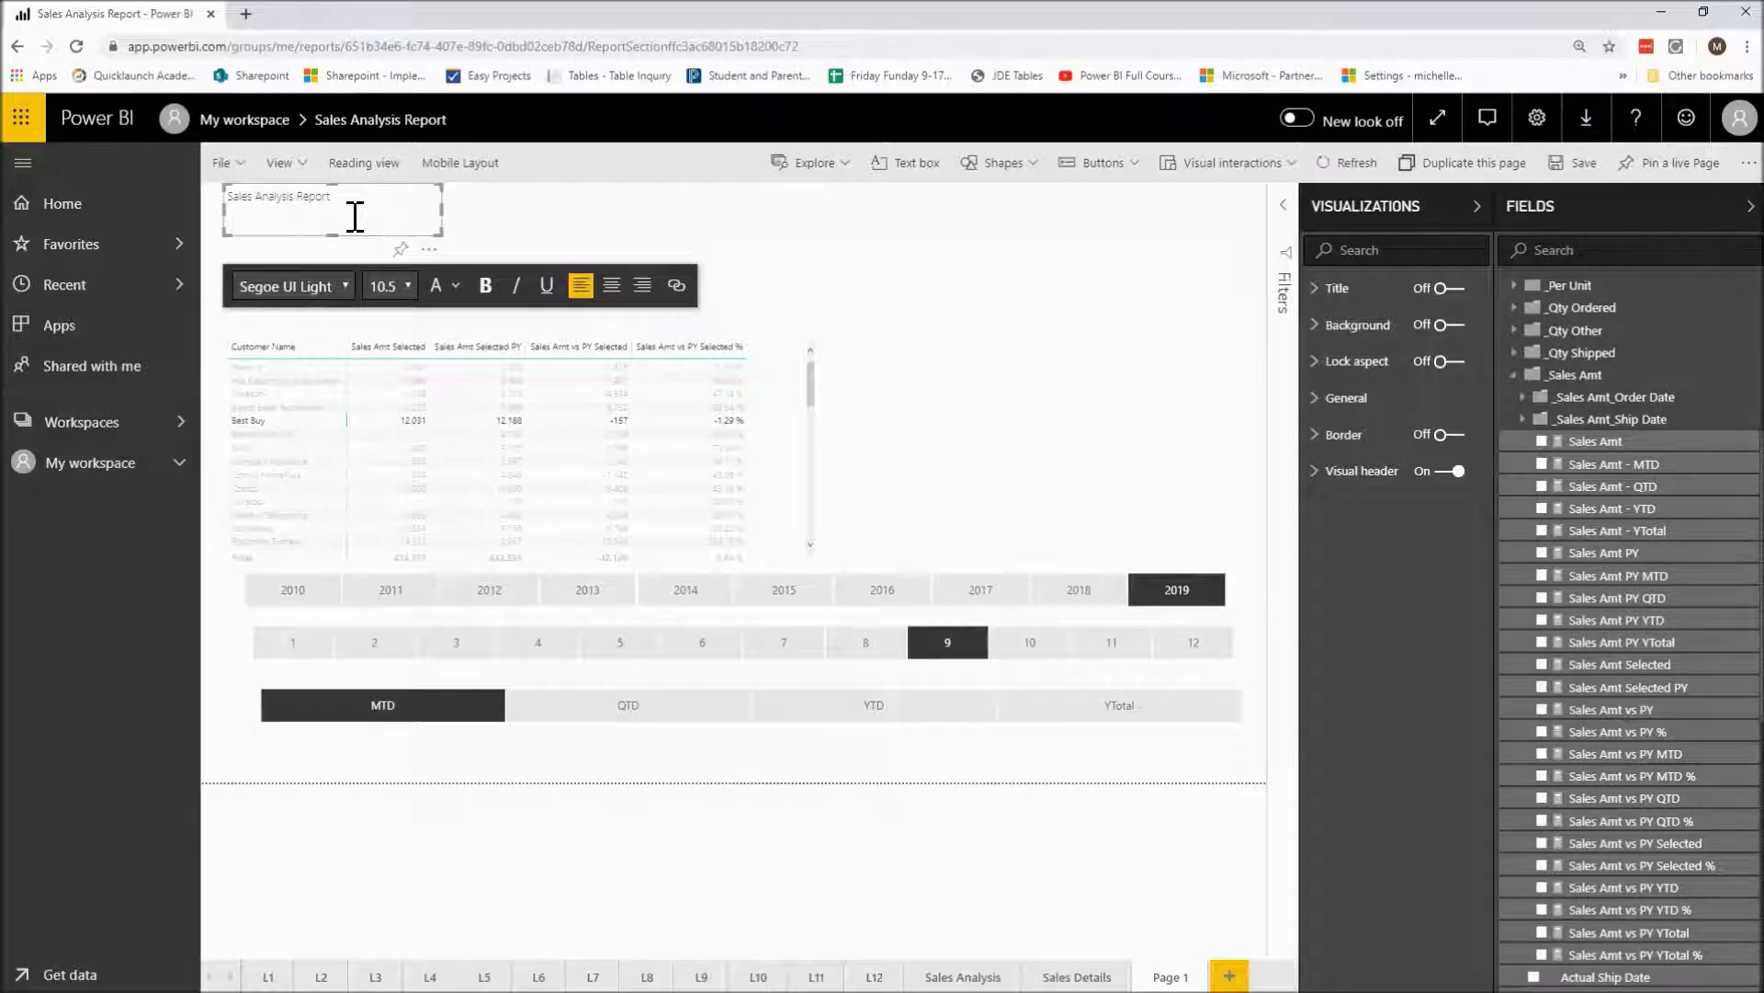
pyautogui.moveTo(346, 204); pyautogui.dragTo(227, 198)
pyautogui.click(346, 284)
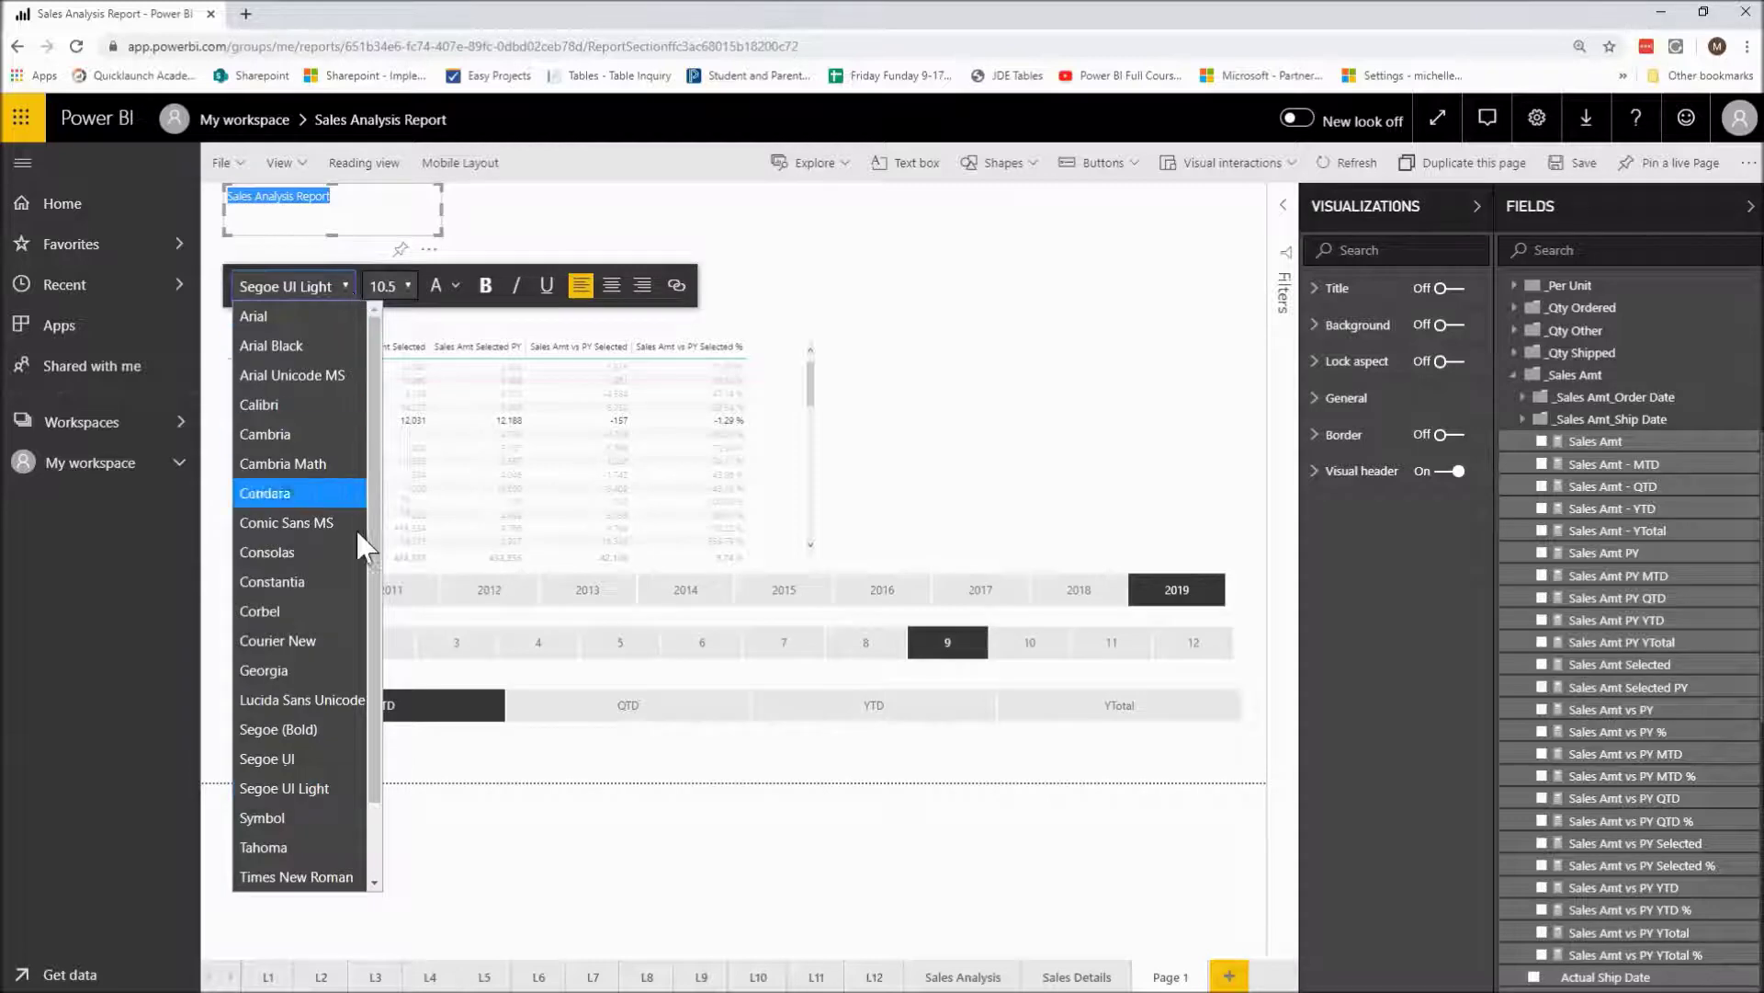
pyautogui.click(340, 730)
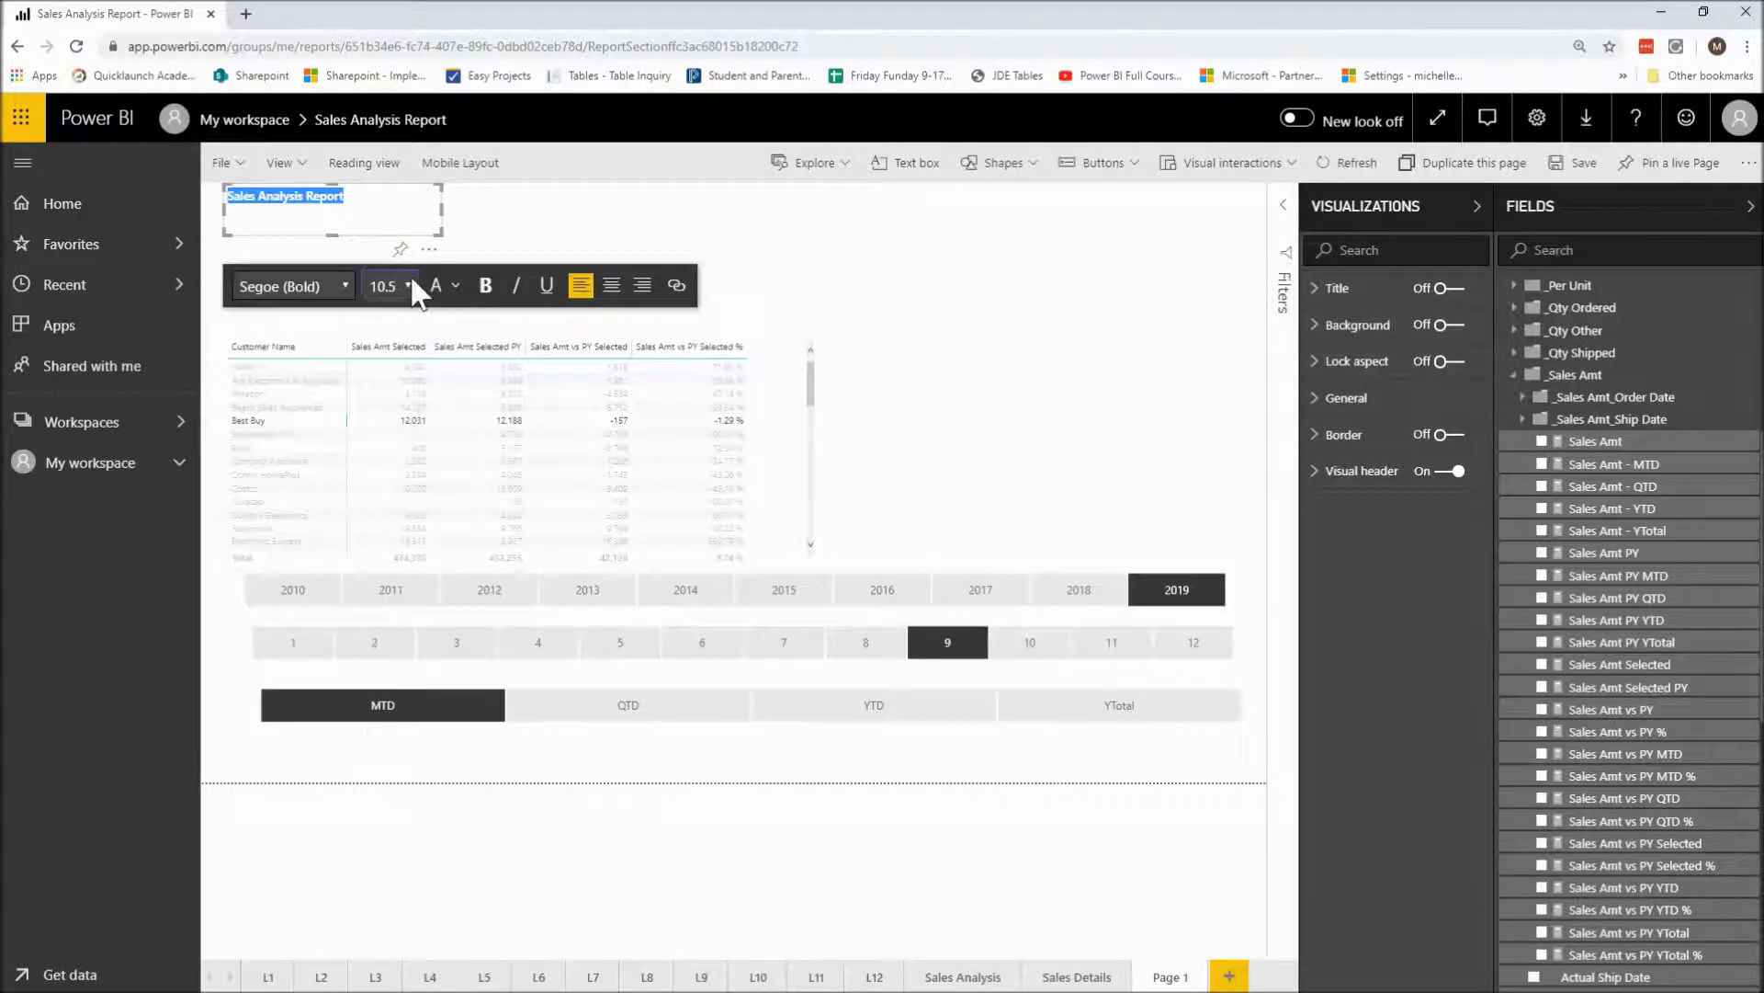
pyautogui.click(410, 286)
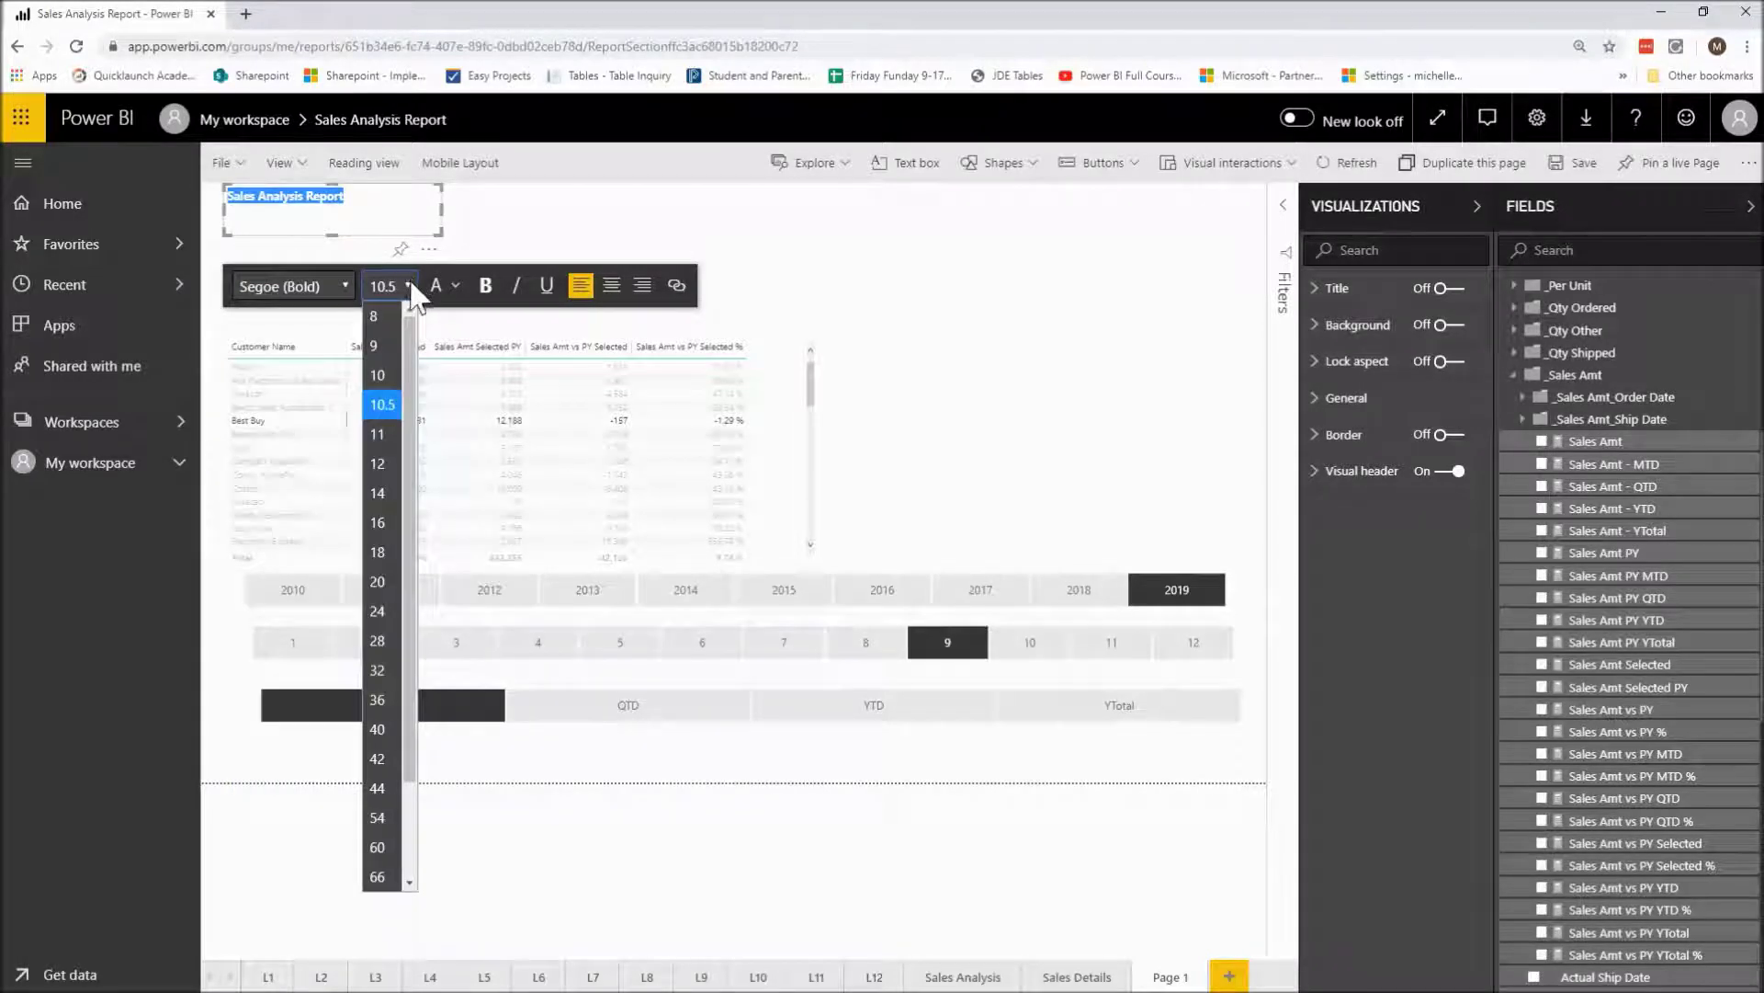
pyautogui.click(374, 581)
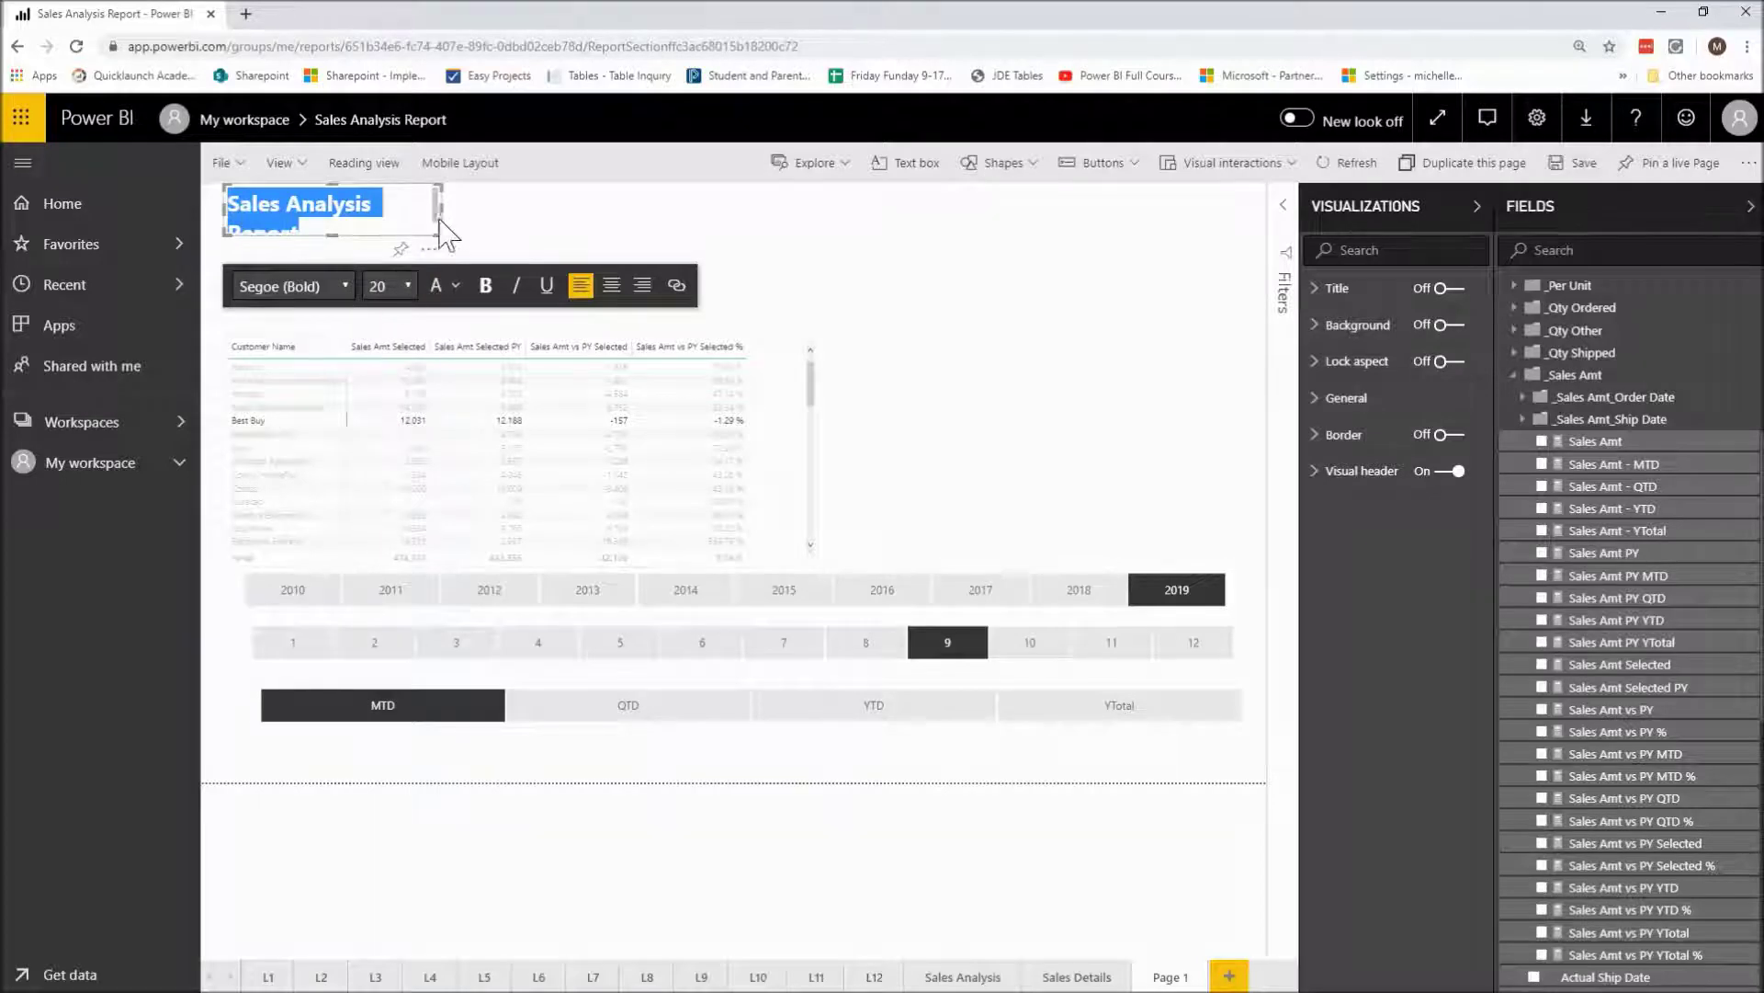
# - Set the "Sales Analysis Report" heading to font size 14 and reduce its text box height to a single line
pyautogui.click(408, 286)
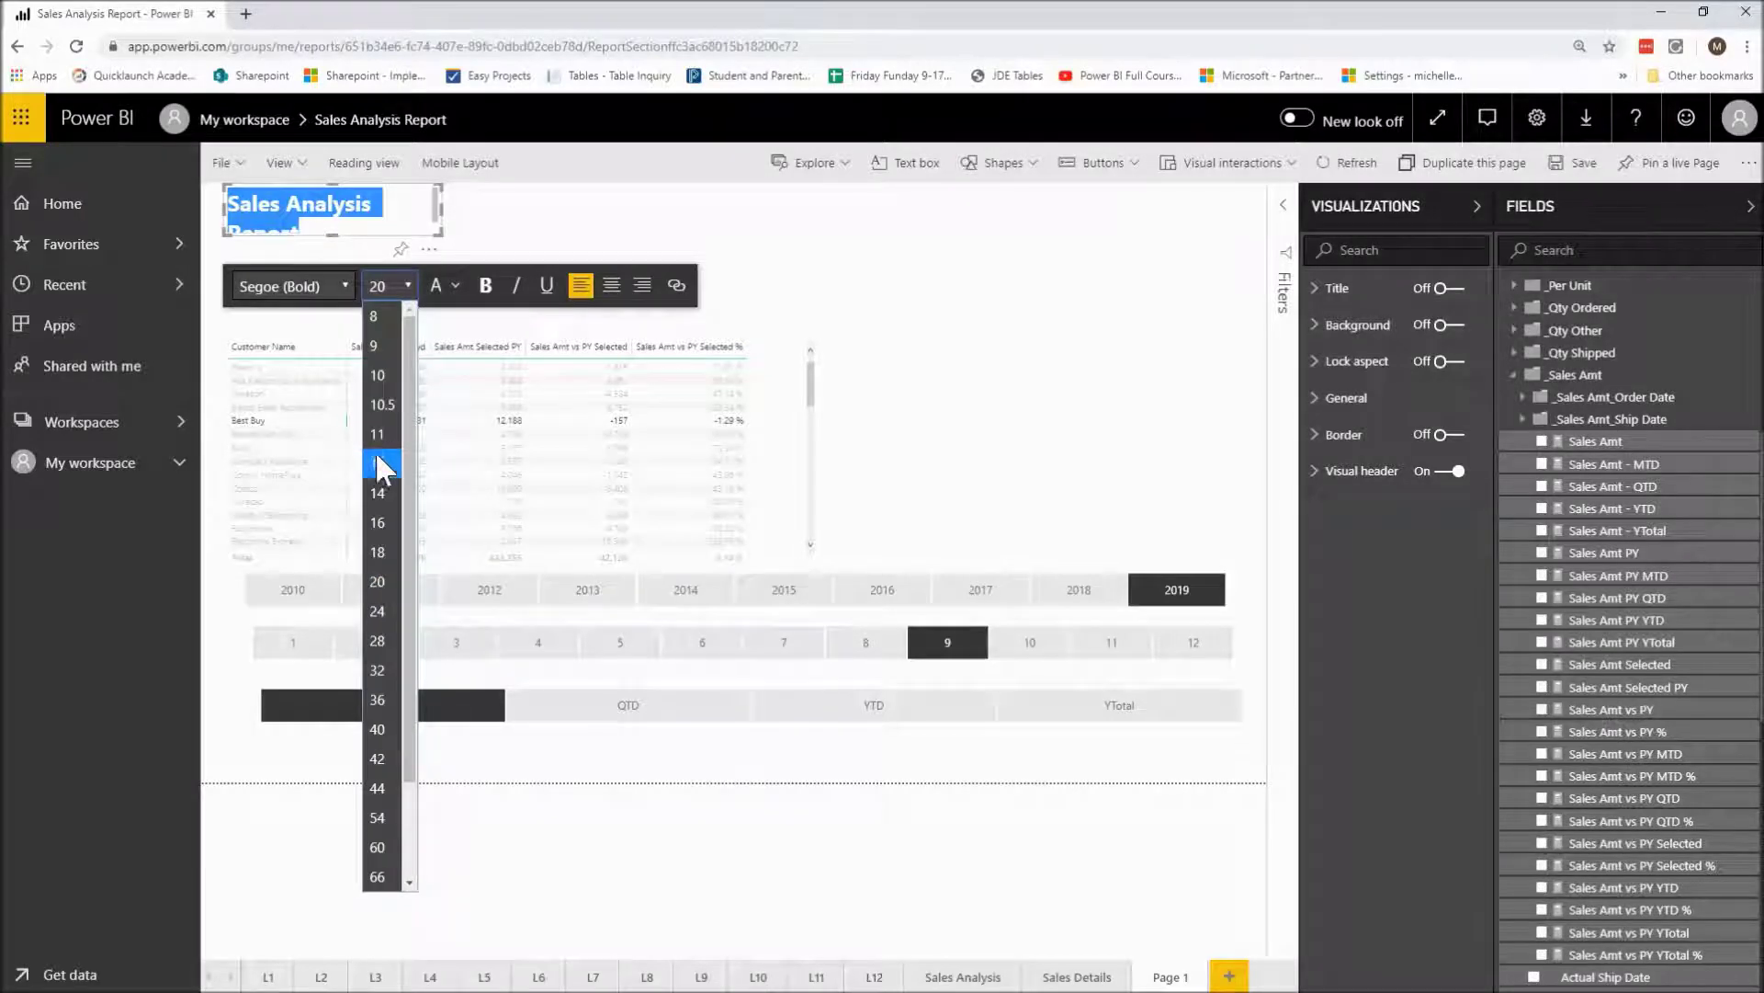
pyautogui.click(372, 493)
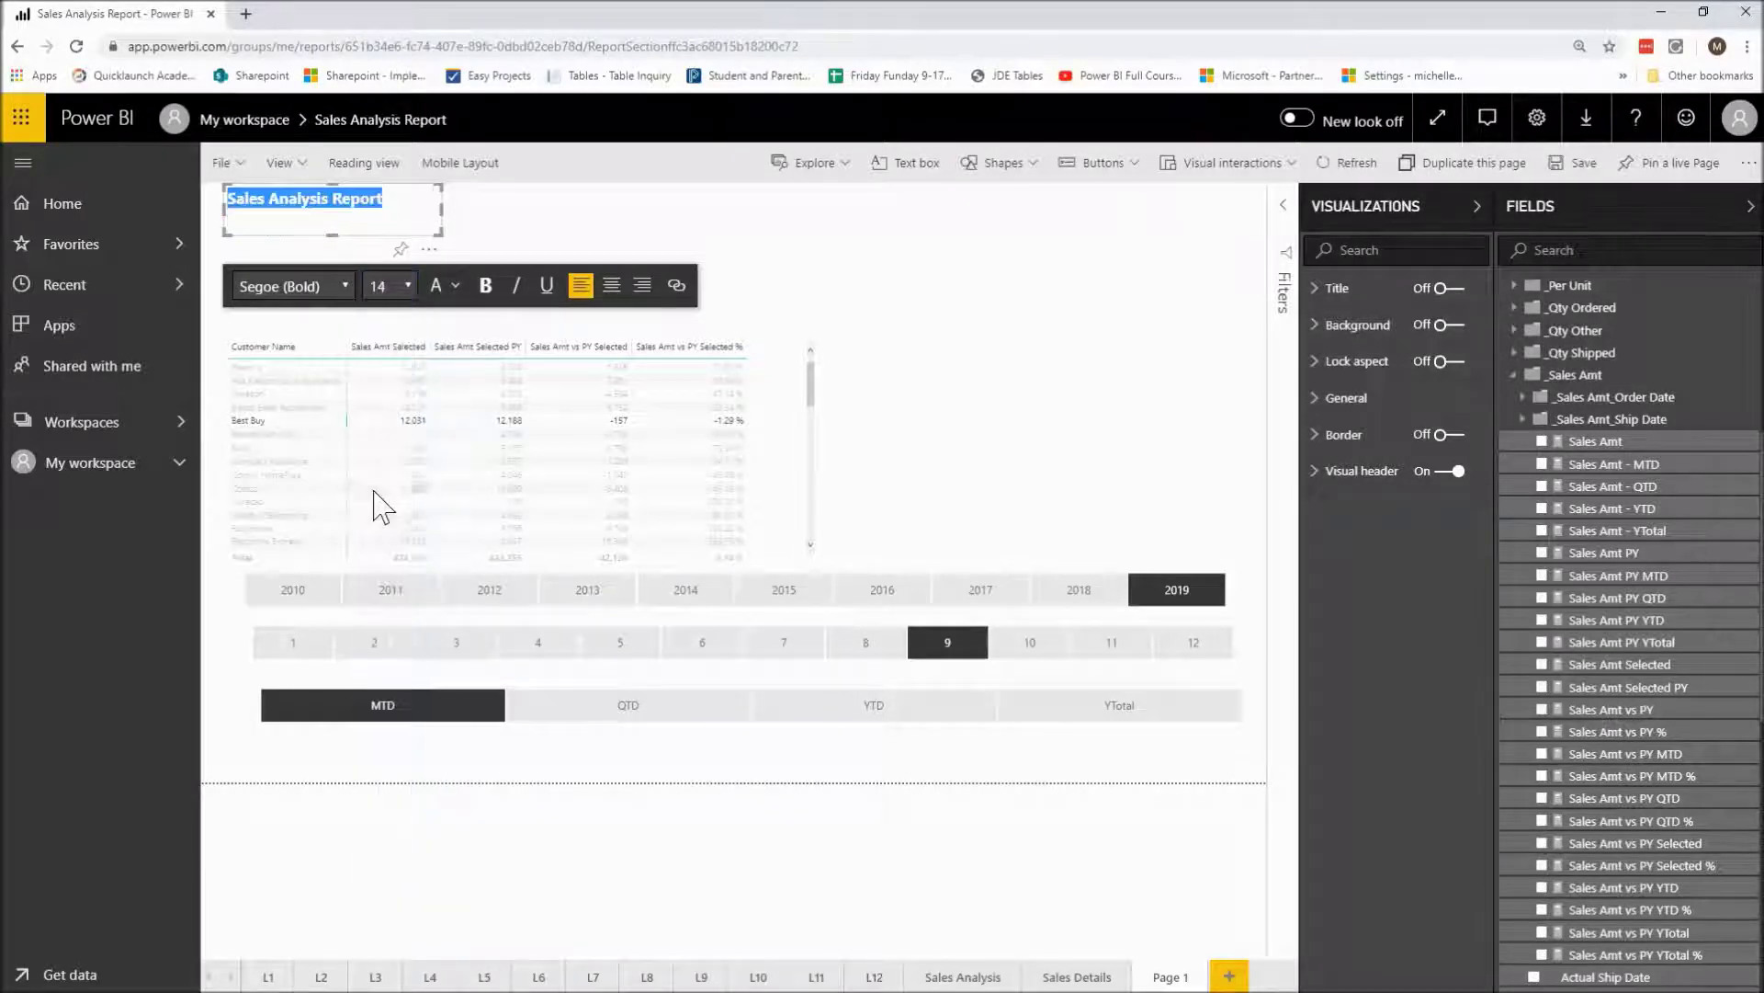
pyautogui.click(476, 253)
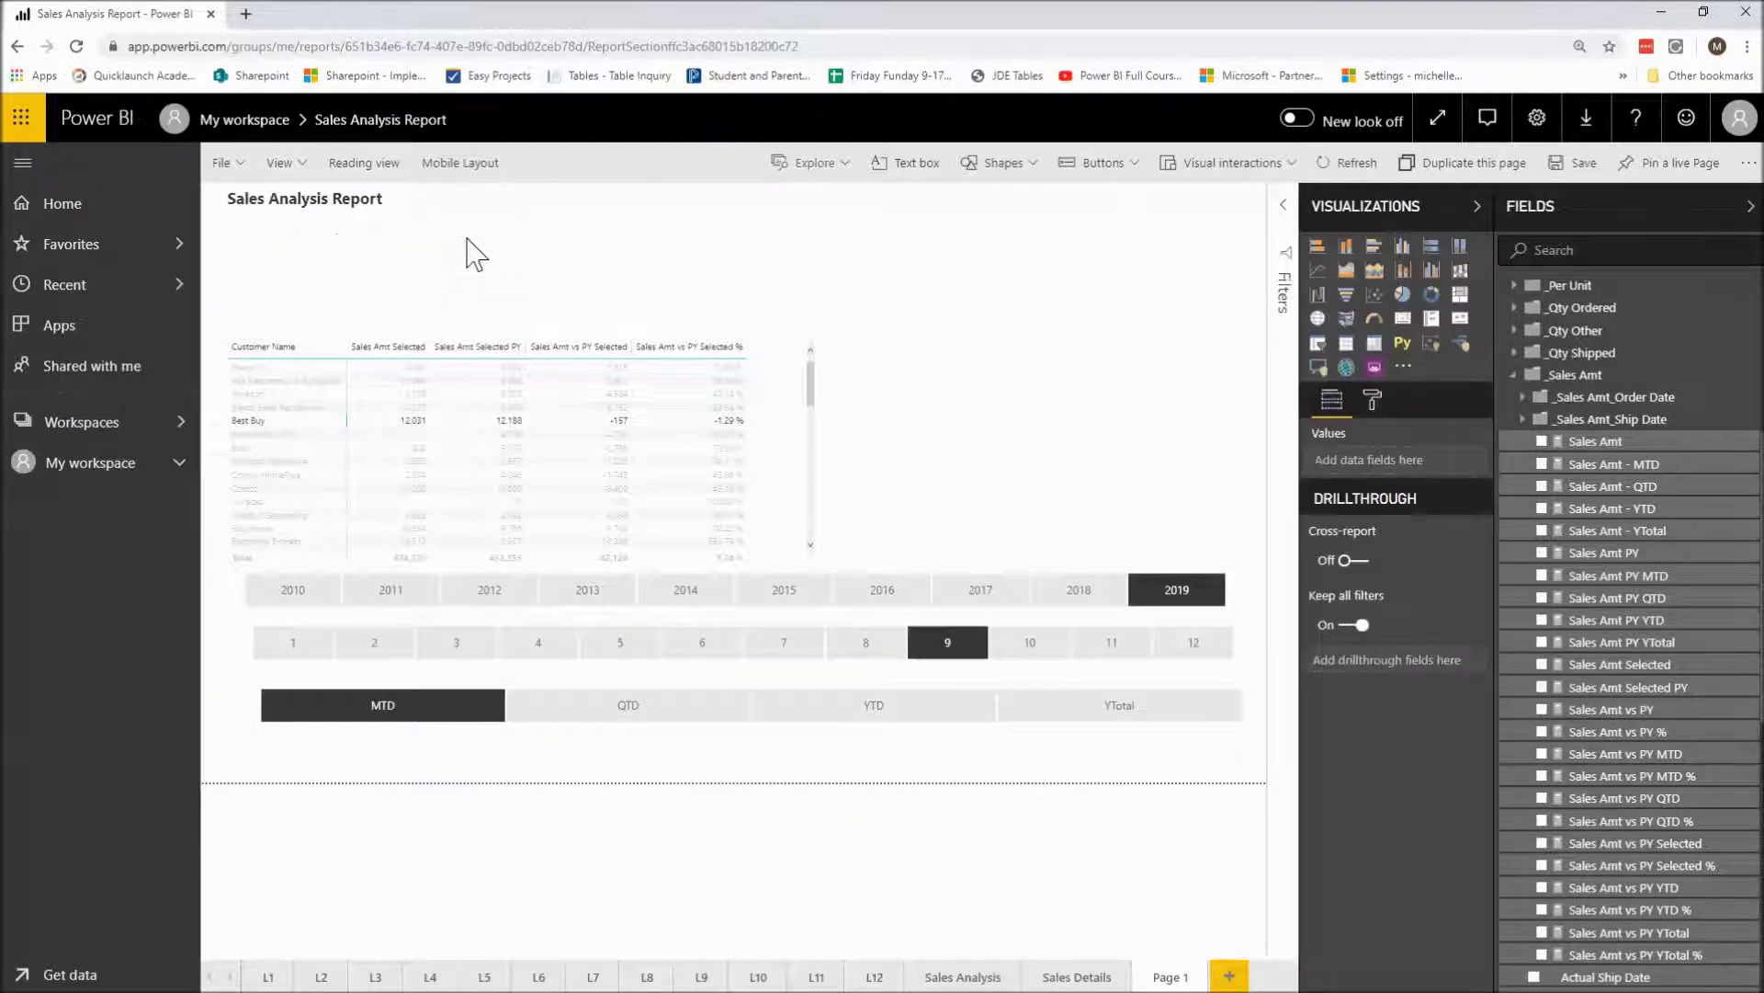
pyautogui.click(421, 206)
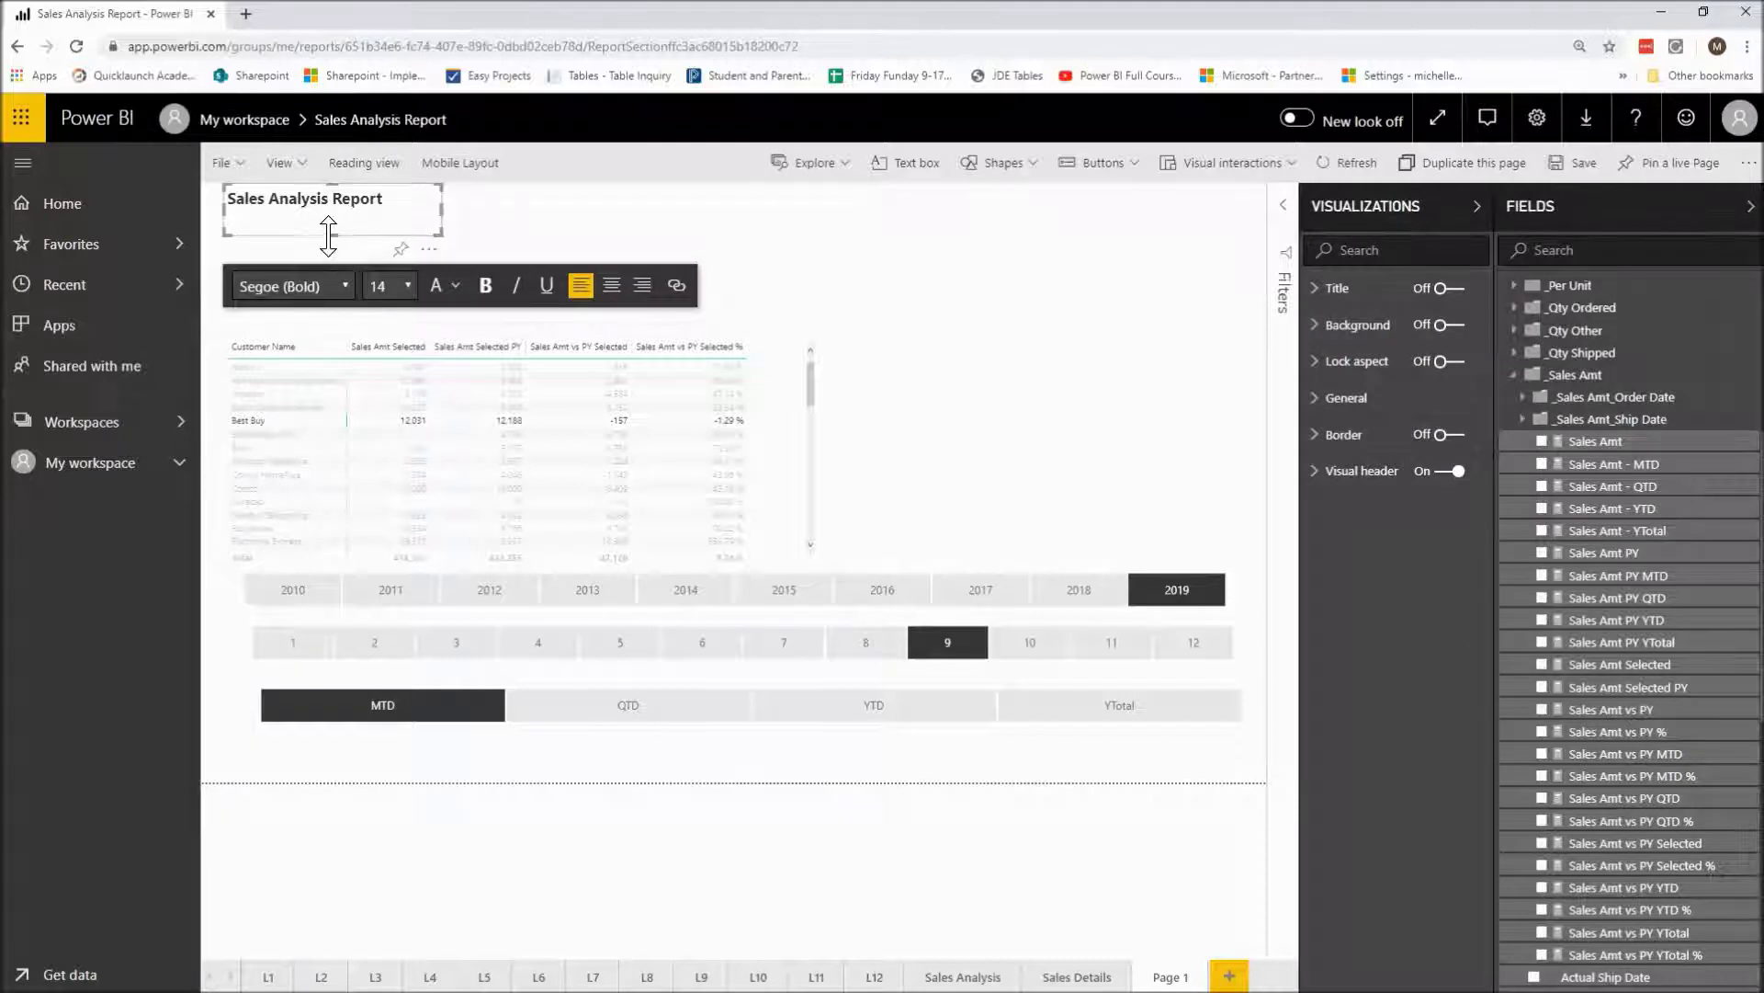
pyautogui.moveTo(332, 235); pyautogui.dragTo(329, 217)
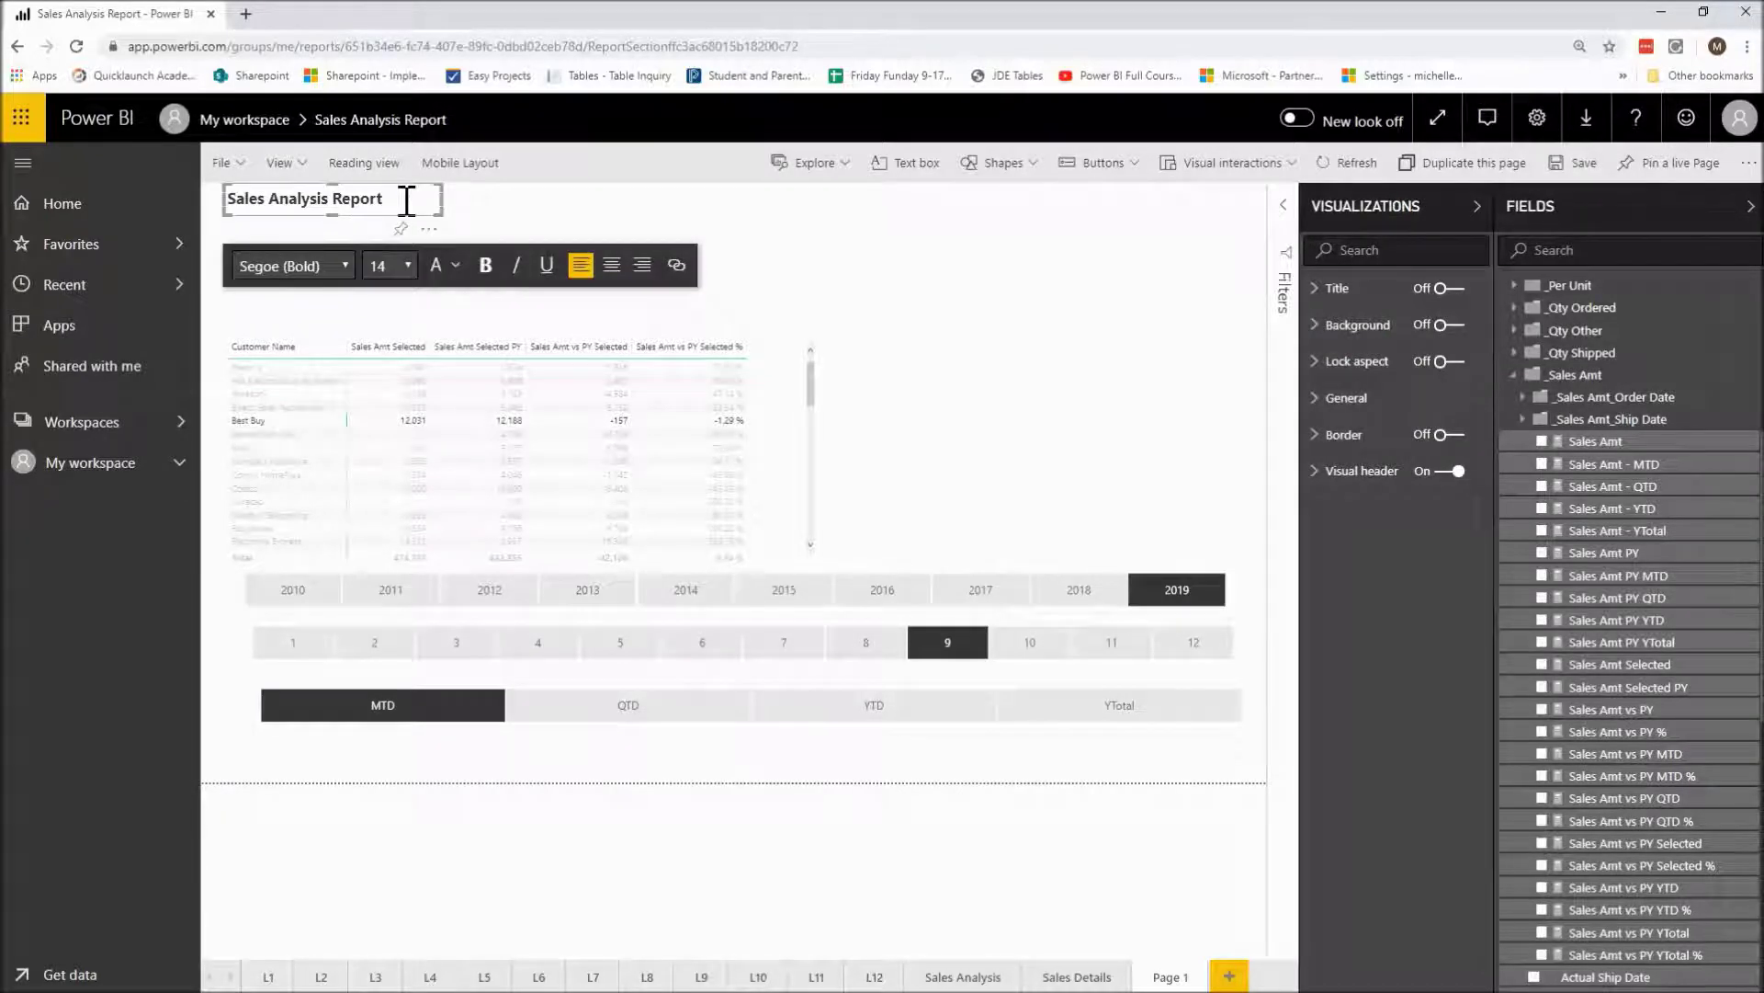
# - Shrink the time calculation slicer to a narrow strip, keeping MTD selected, and place it directly beside the report heading
pyautogui.click(427, 722)
pyautogui.click(423, 705)
pyautogui.click(512, 194)
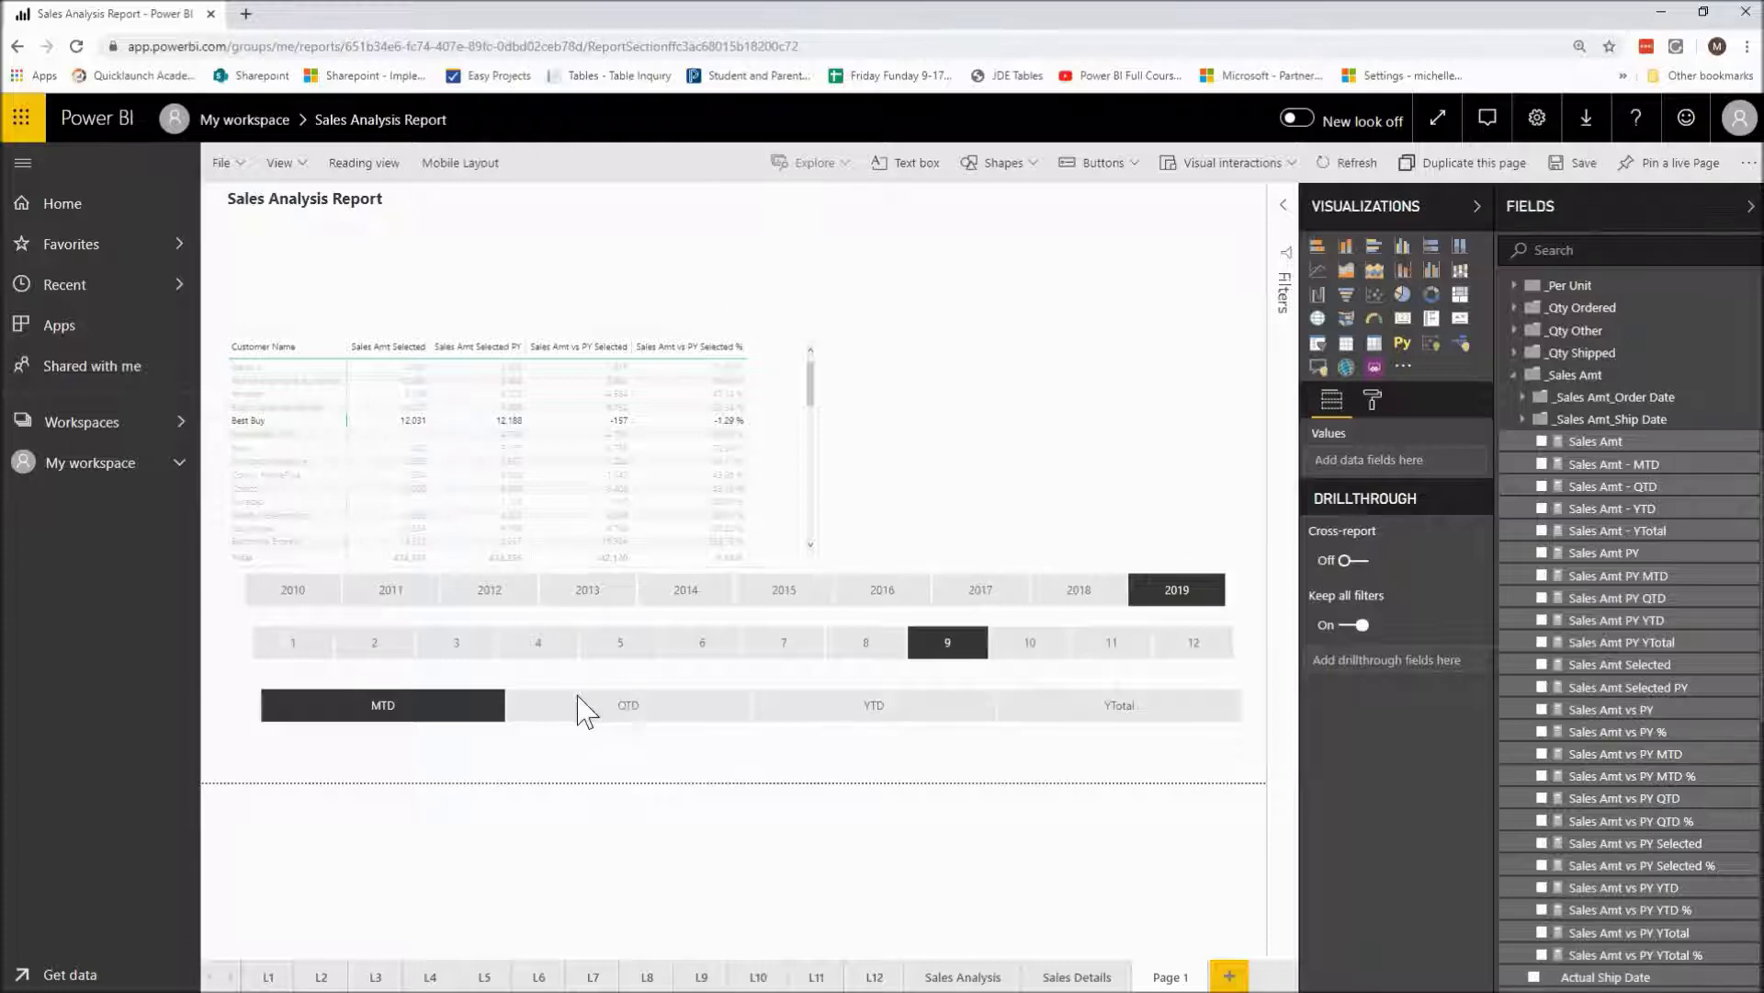
pyautogui.click(439, 709)
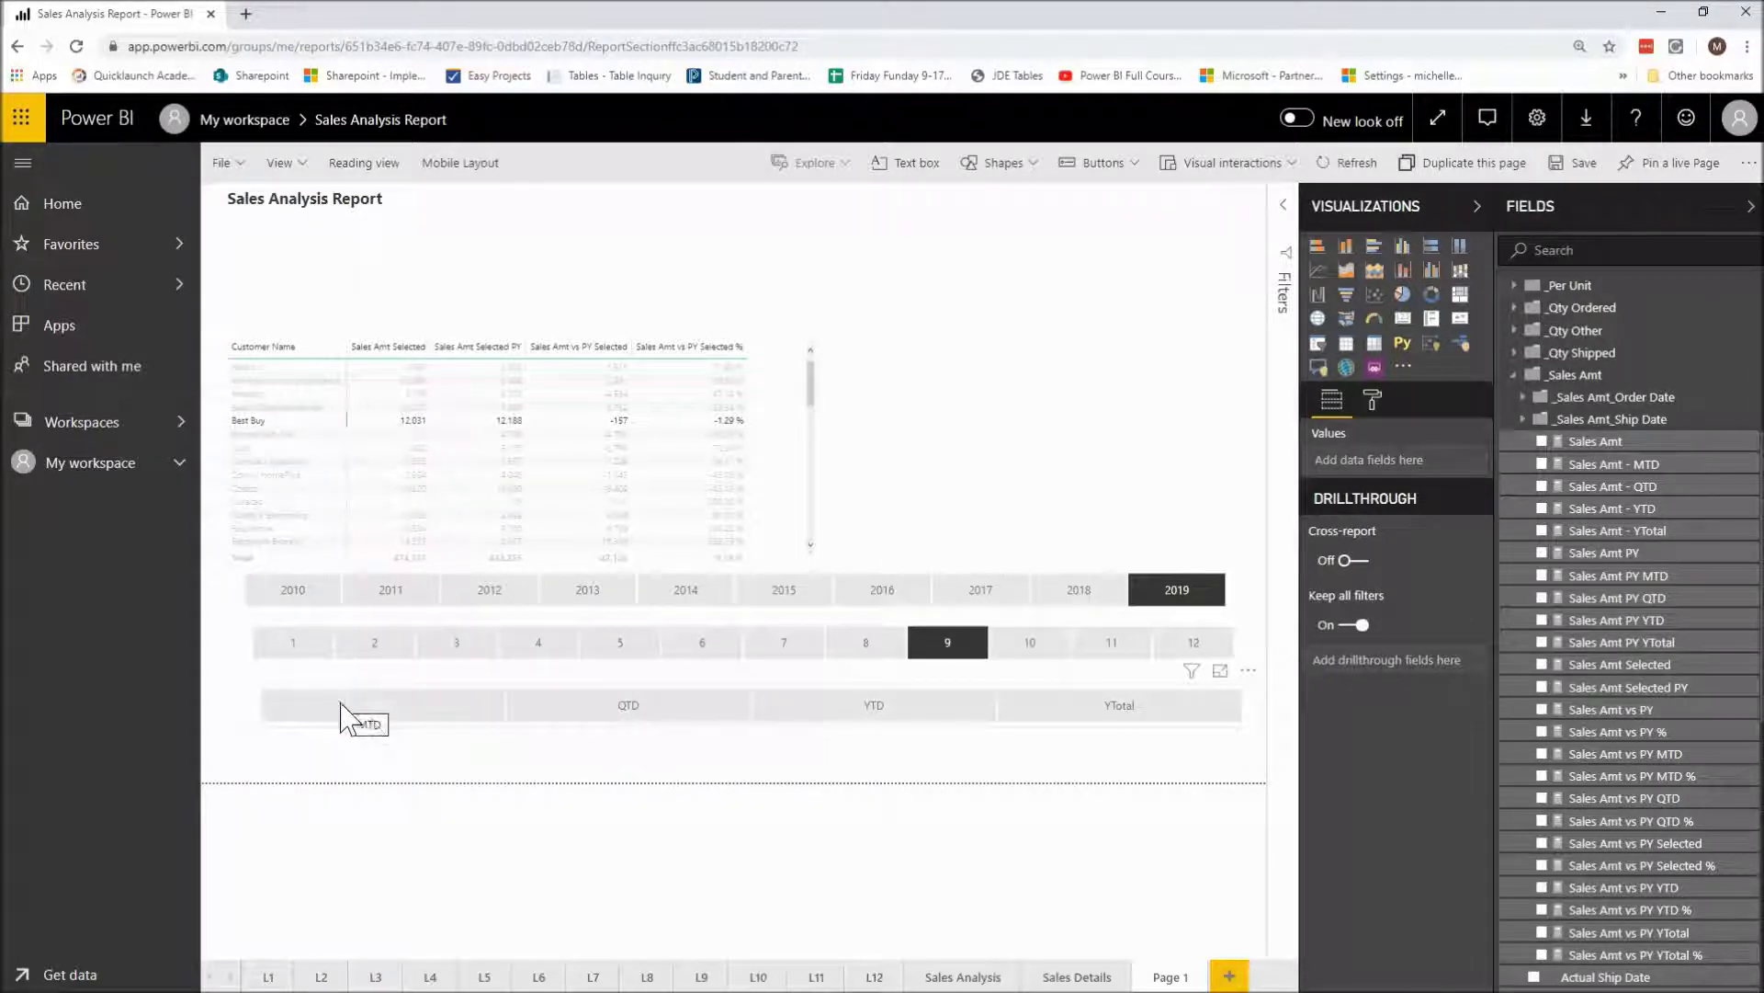
pyautogui.click(445, 714)
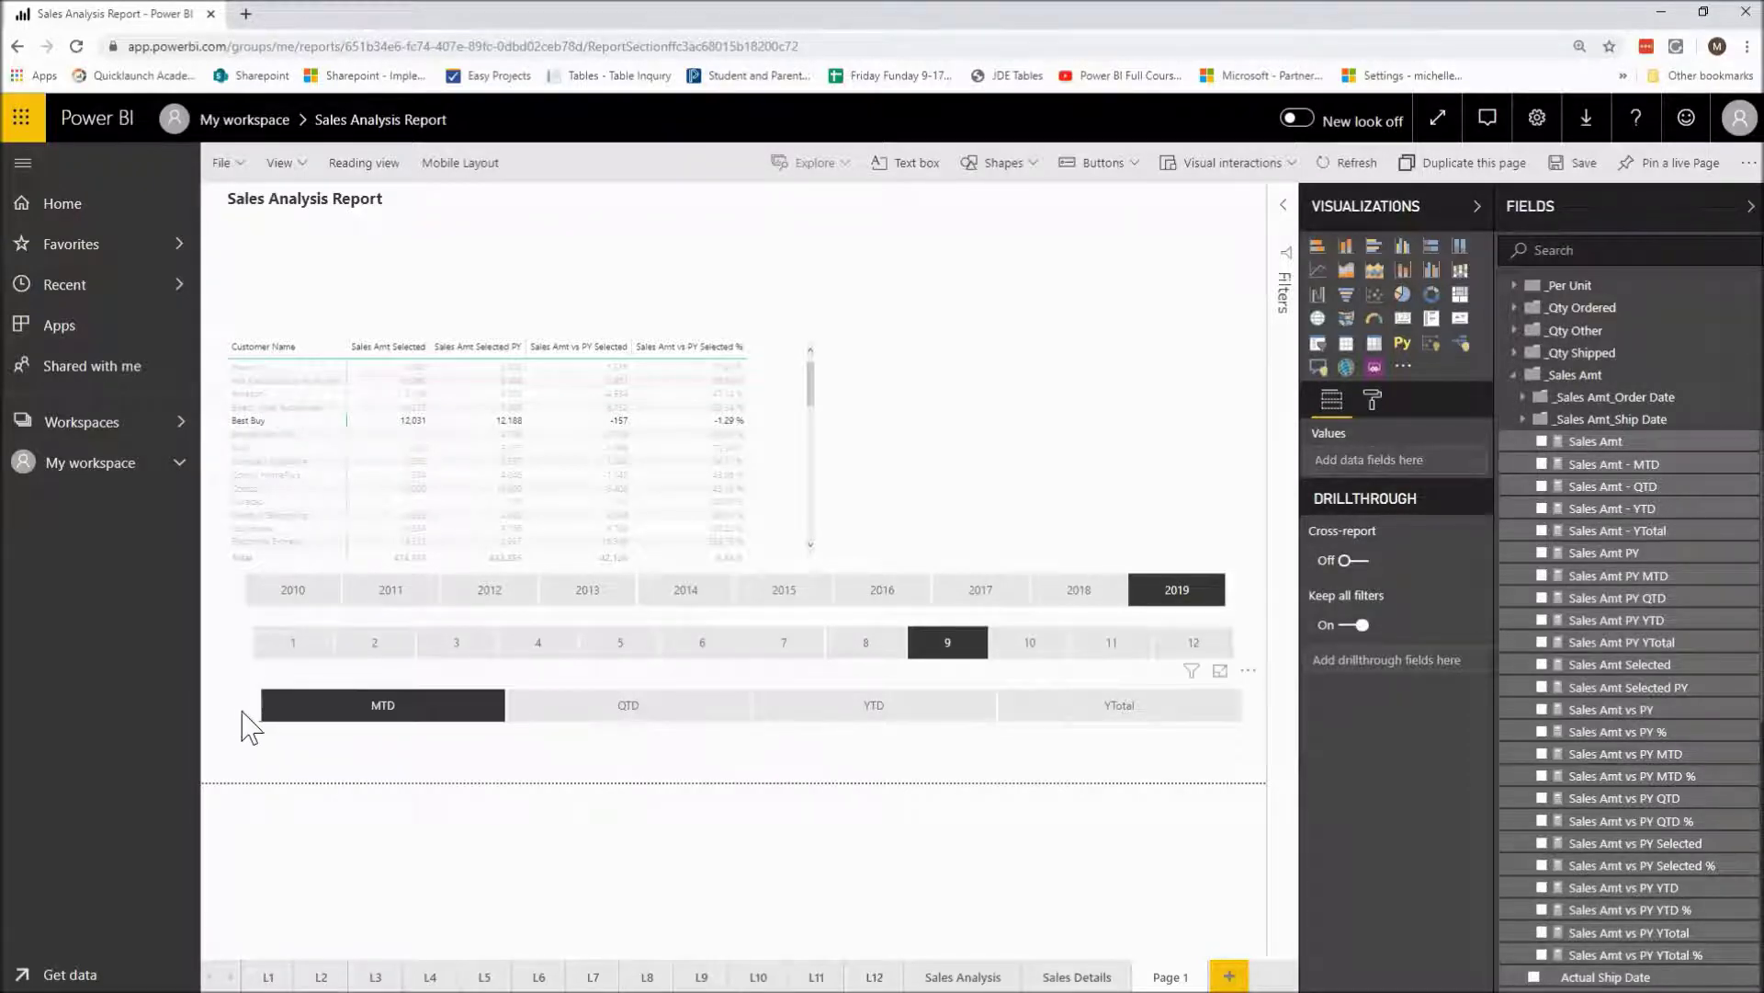
pyautogui.moveTo(244, 721); pyautogui.dragTo(1075, 752)
pyautogui.click(1072, 747)
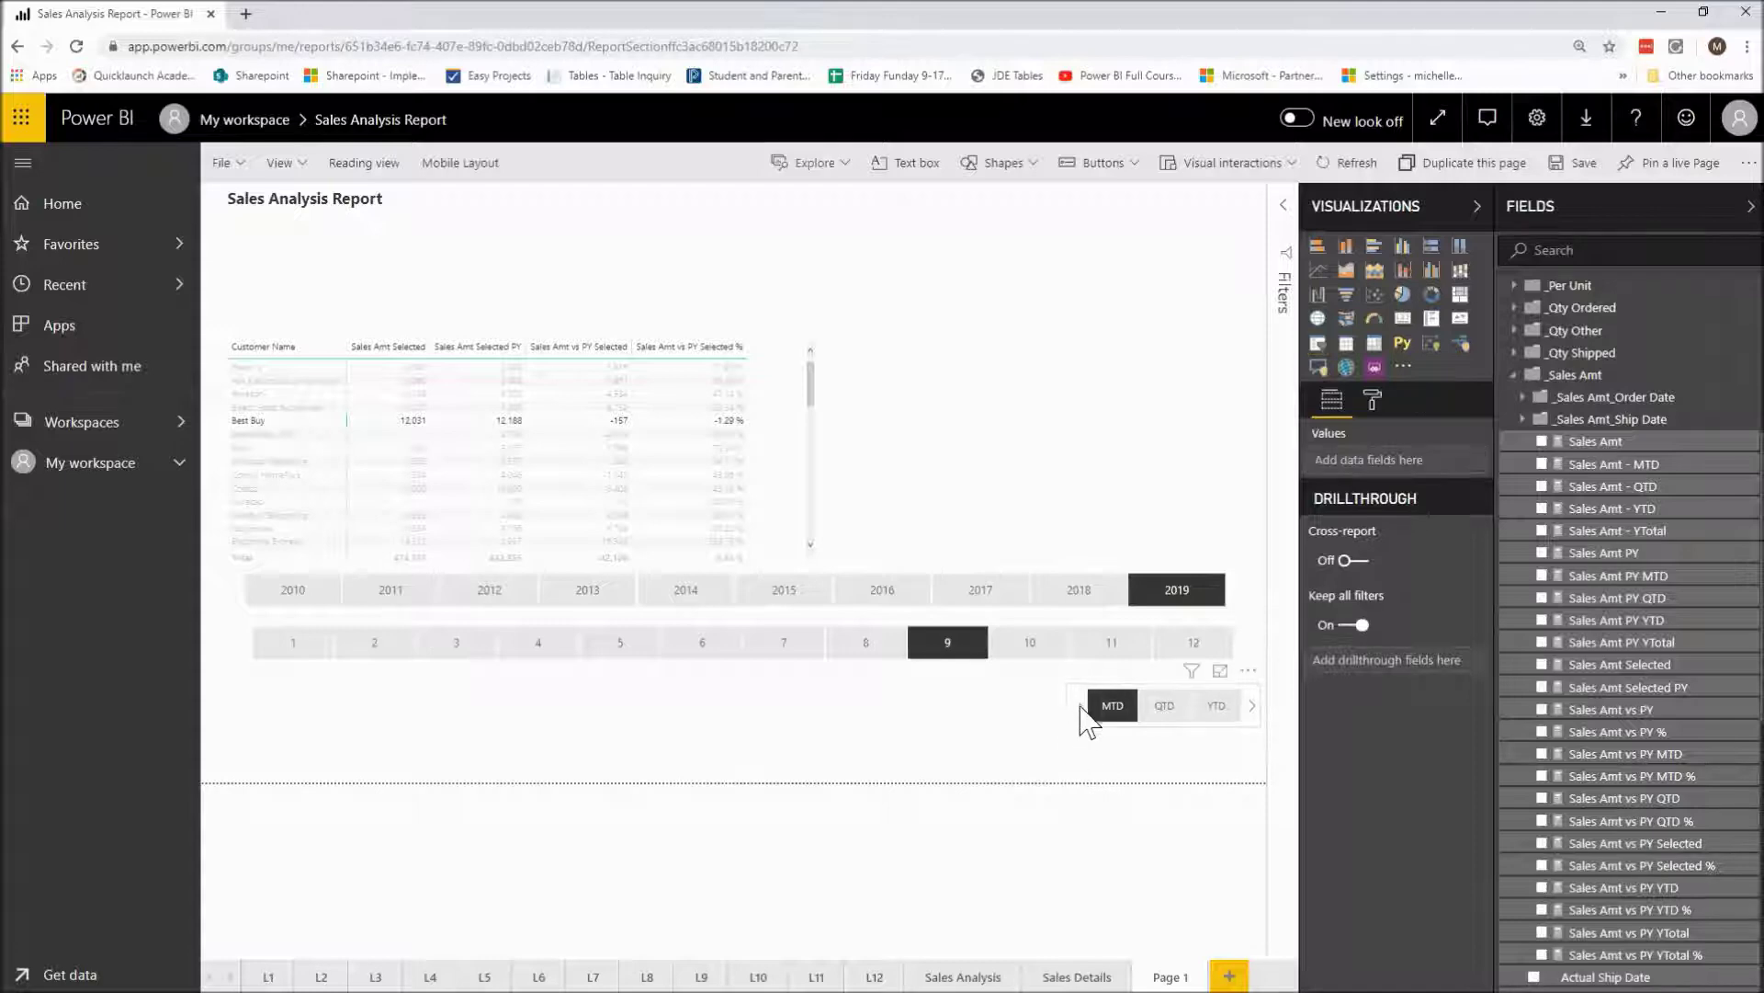
pyautogui.moveTo(1087, 716); pyautogui.dragTo(438, 218)
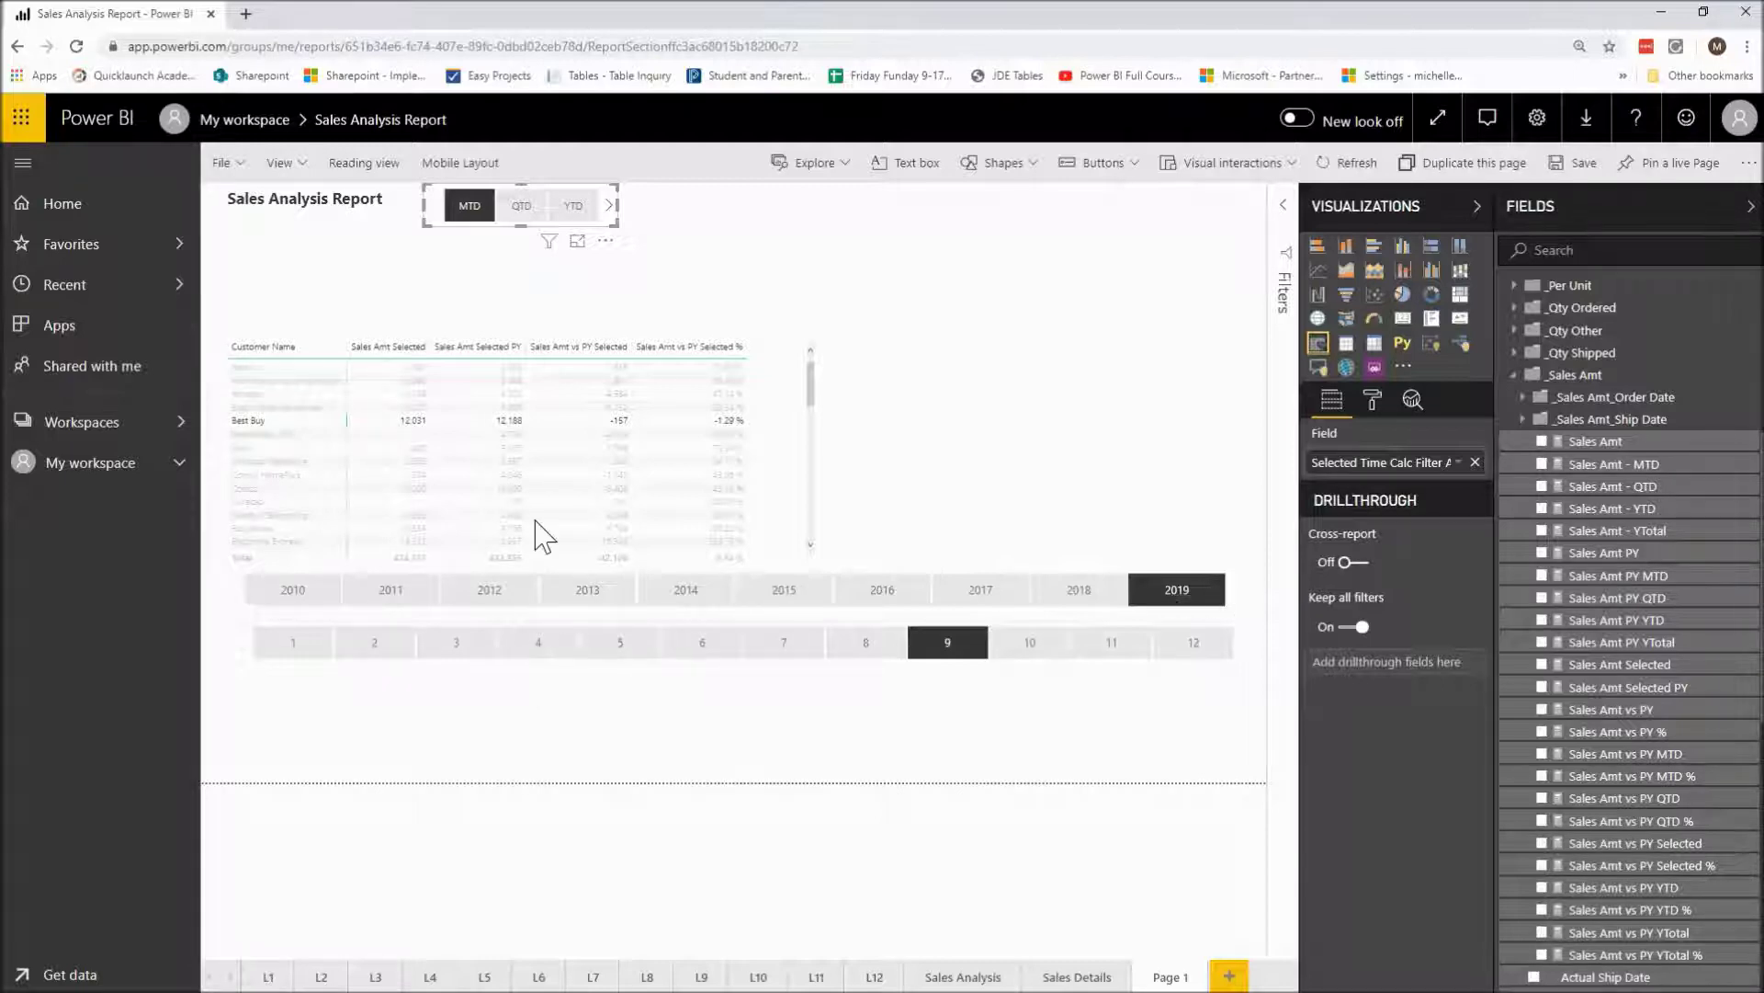
# - Shrink the year slicer to a narrow strip and place it in the heading row, just after the time calculation slicer
pyautogui.click(478, 347)
pyautogui.click(579, 608)
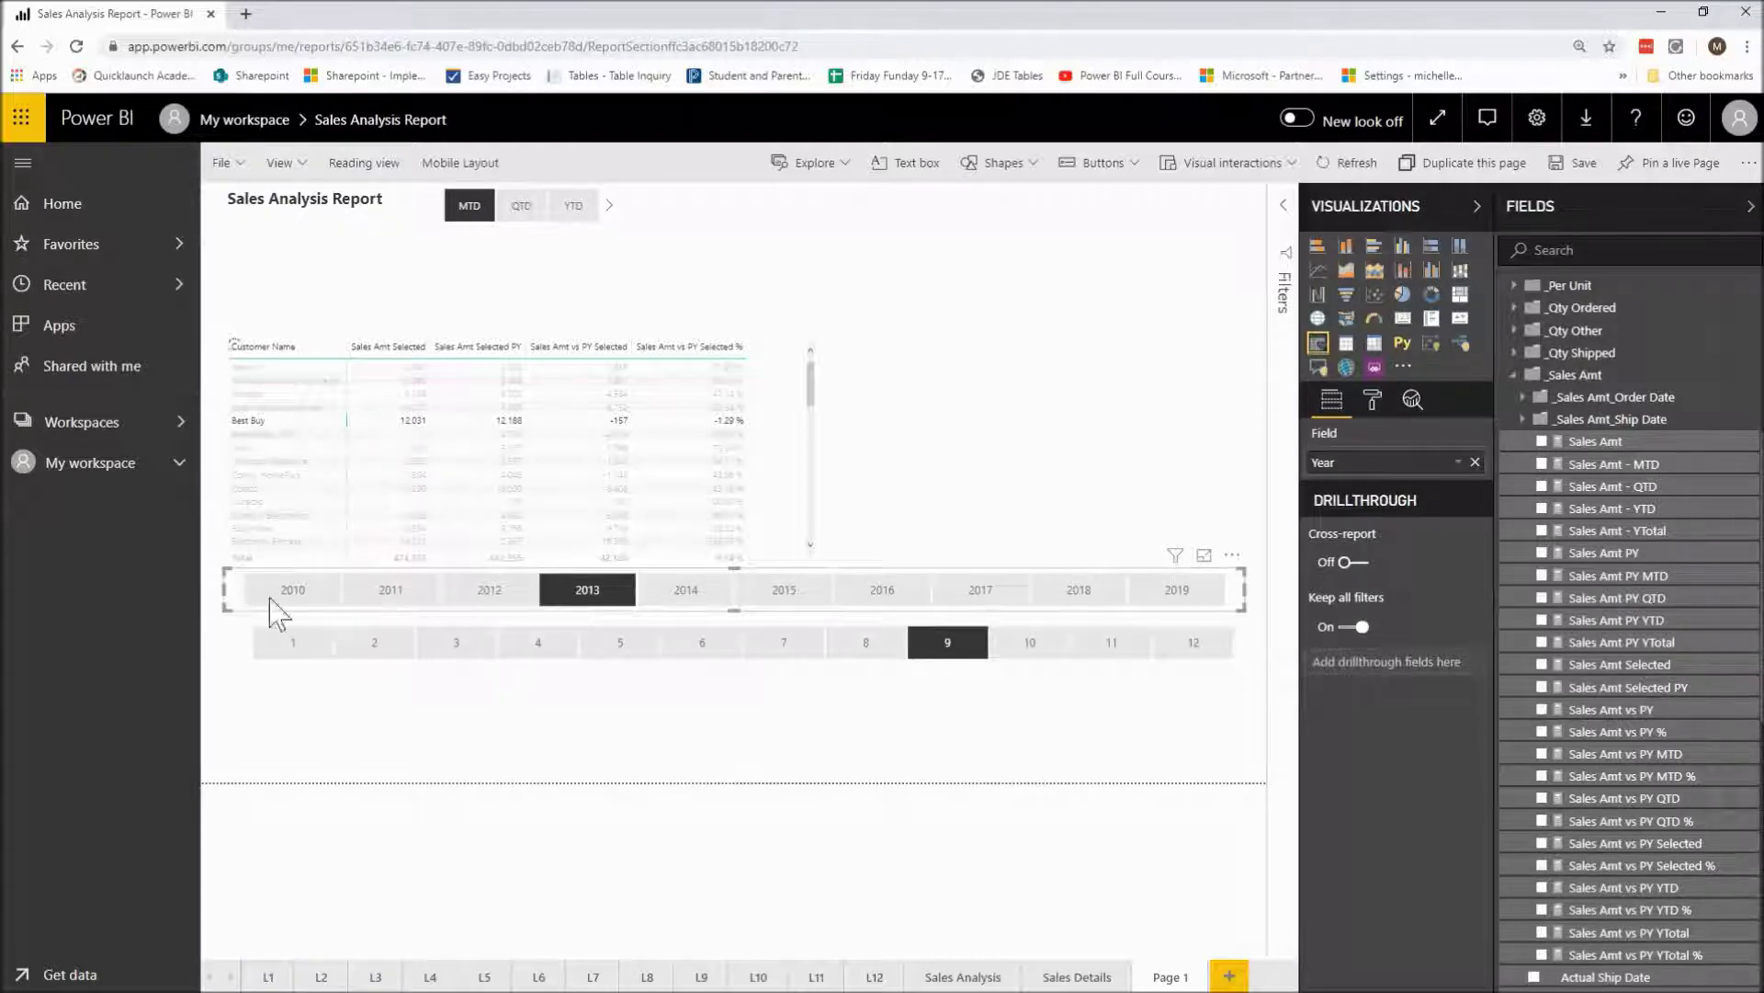
pyautogui.click(1185, 597)
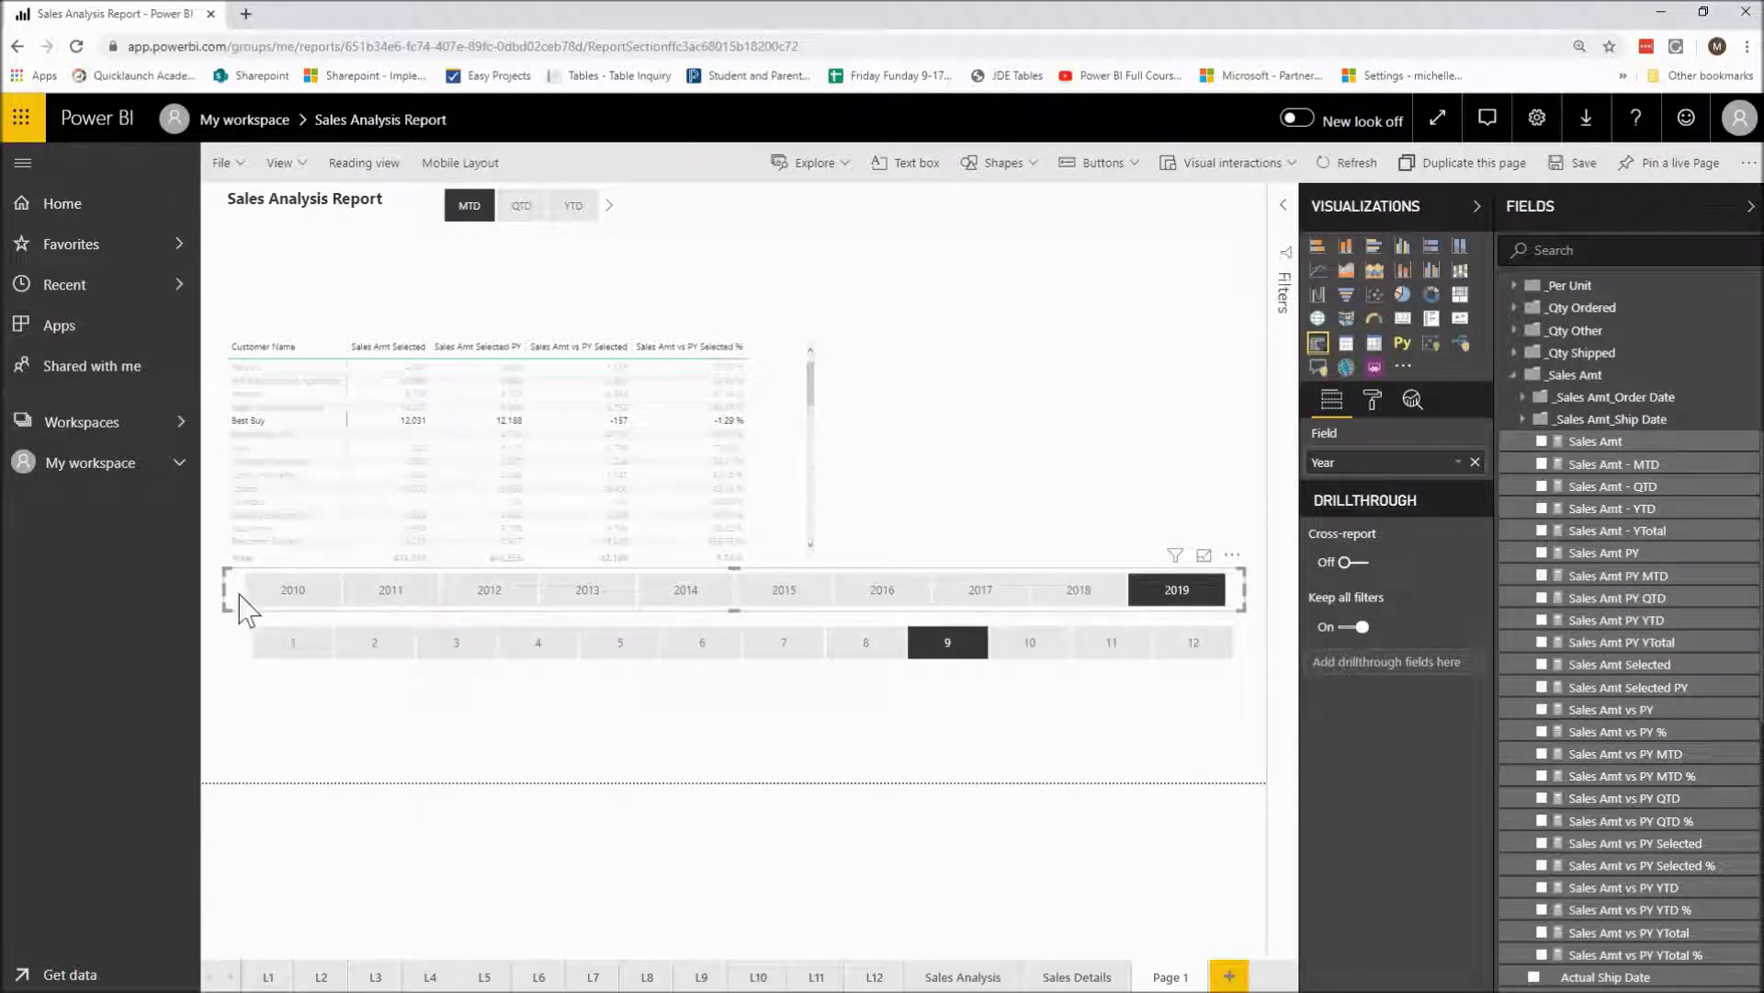
pyautogui.moveTo(222, 592); pyautogui.dragTo(1087, 540)
pyautogui.click(1084, 554)
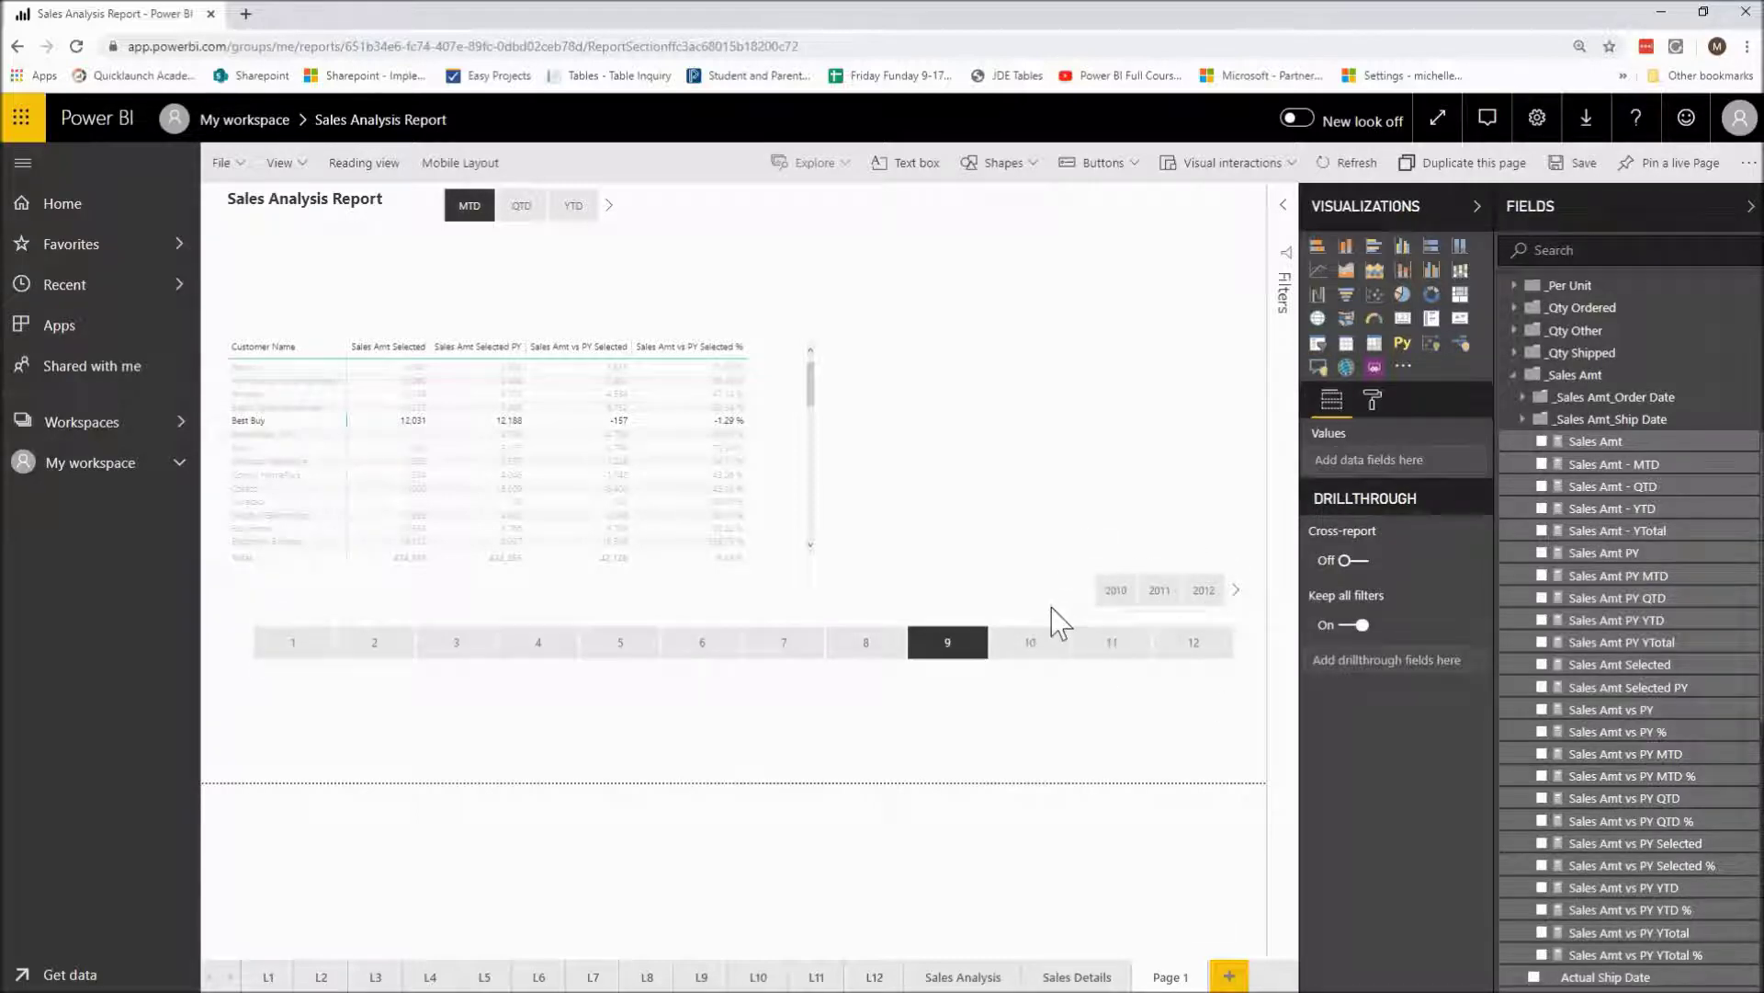
pyautogui.click(1089, 589)
pyautogui.moveTo(1087, 584); pyautogui.dragTo(635, 197)
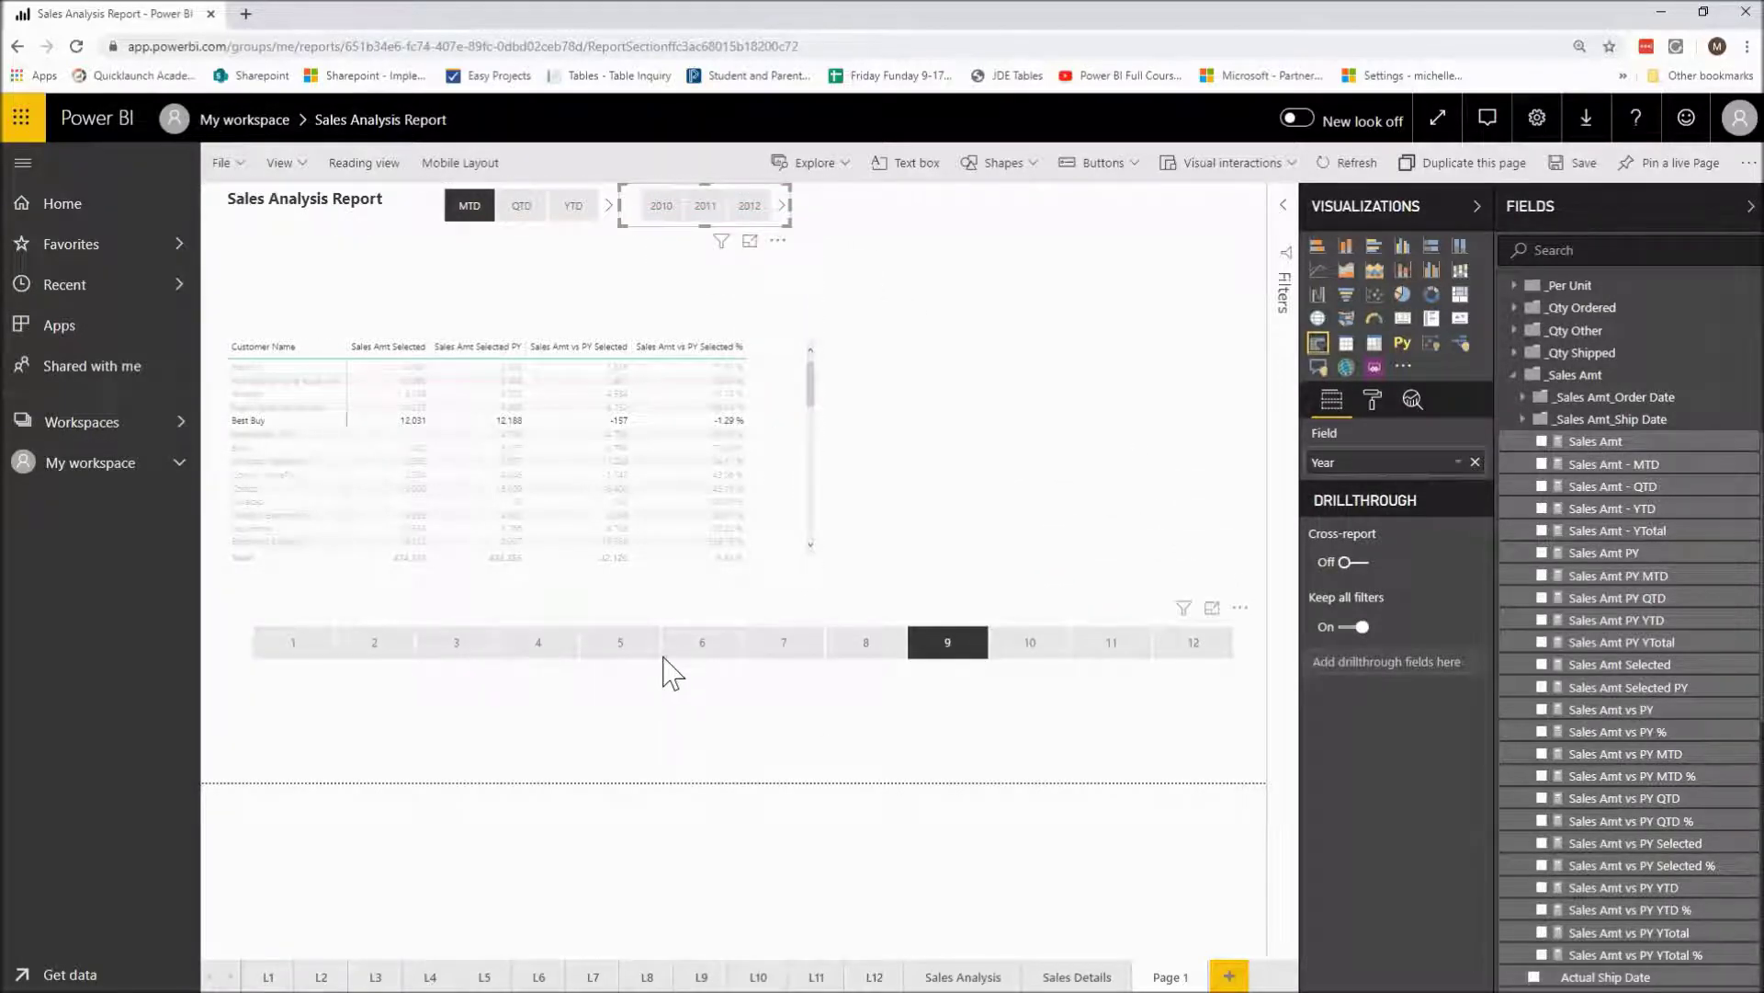
# - Narrow the period slicer and fit it at the end of the heading row, nudging the other two slicers toward the heading
pyautogui.click(240, 652)
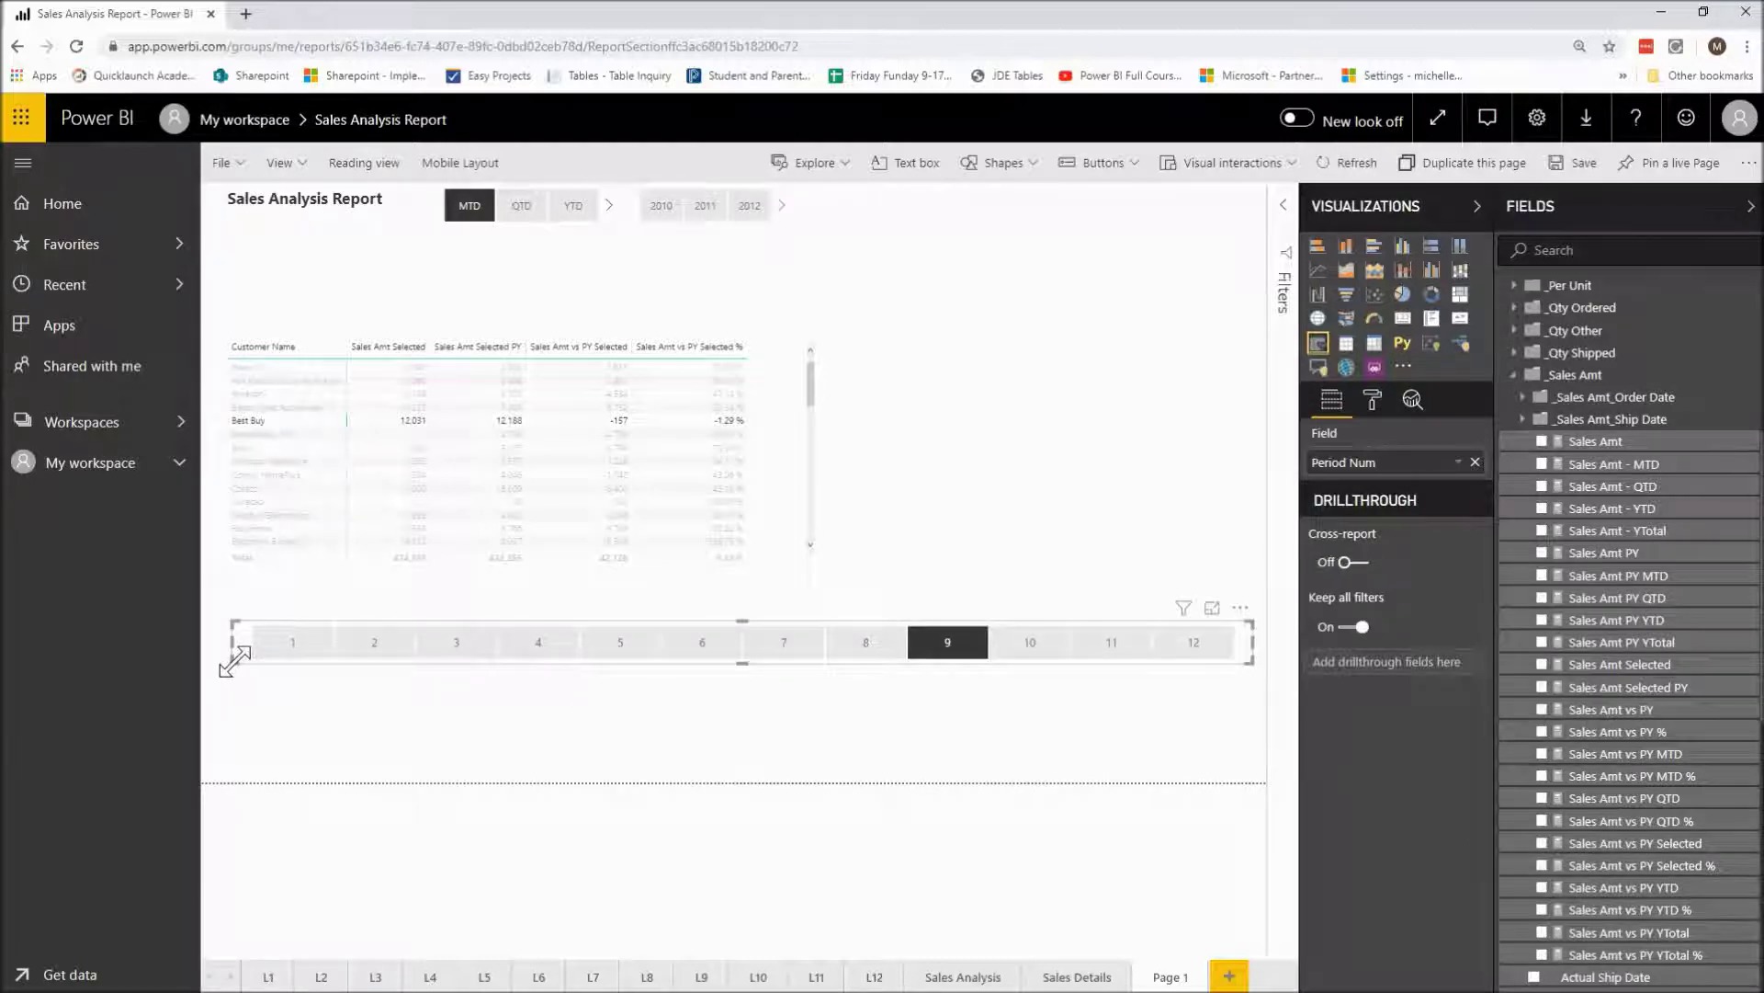
pyautogui.moveTo(234, 654); pyautogui.dragTo(782, 257)
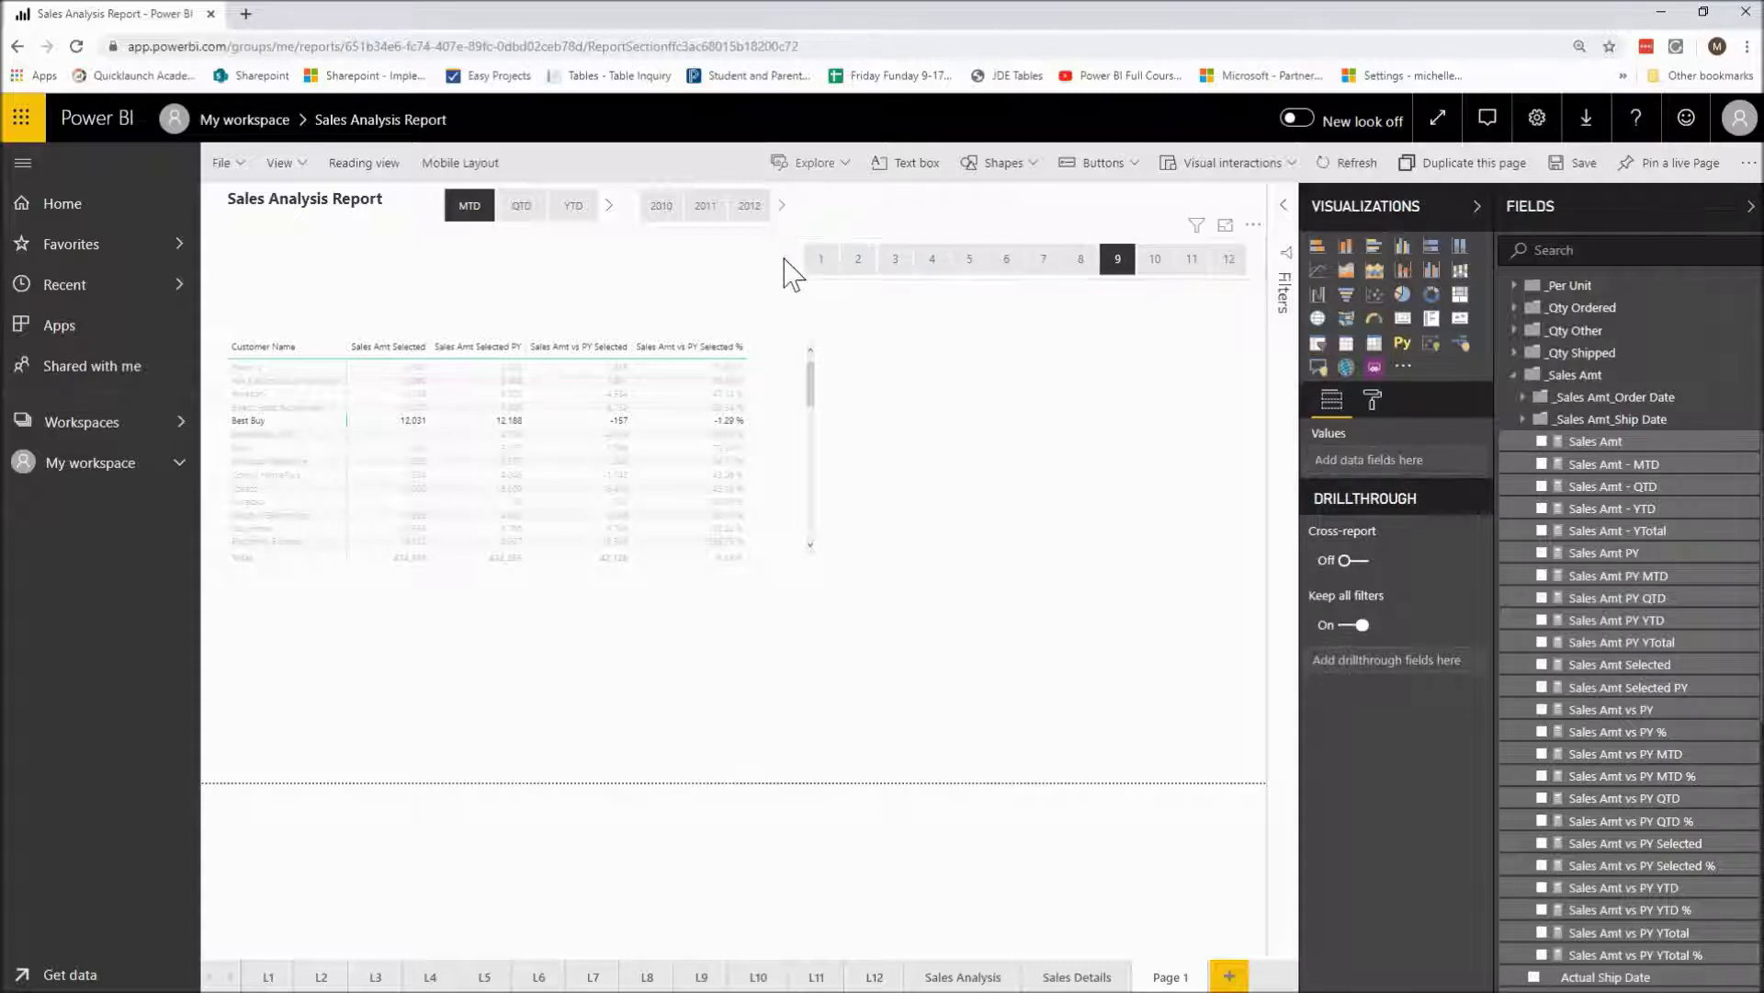
pyautogui.click(627, 207)
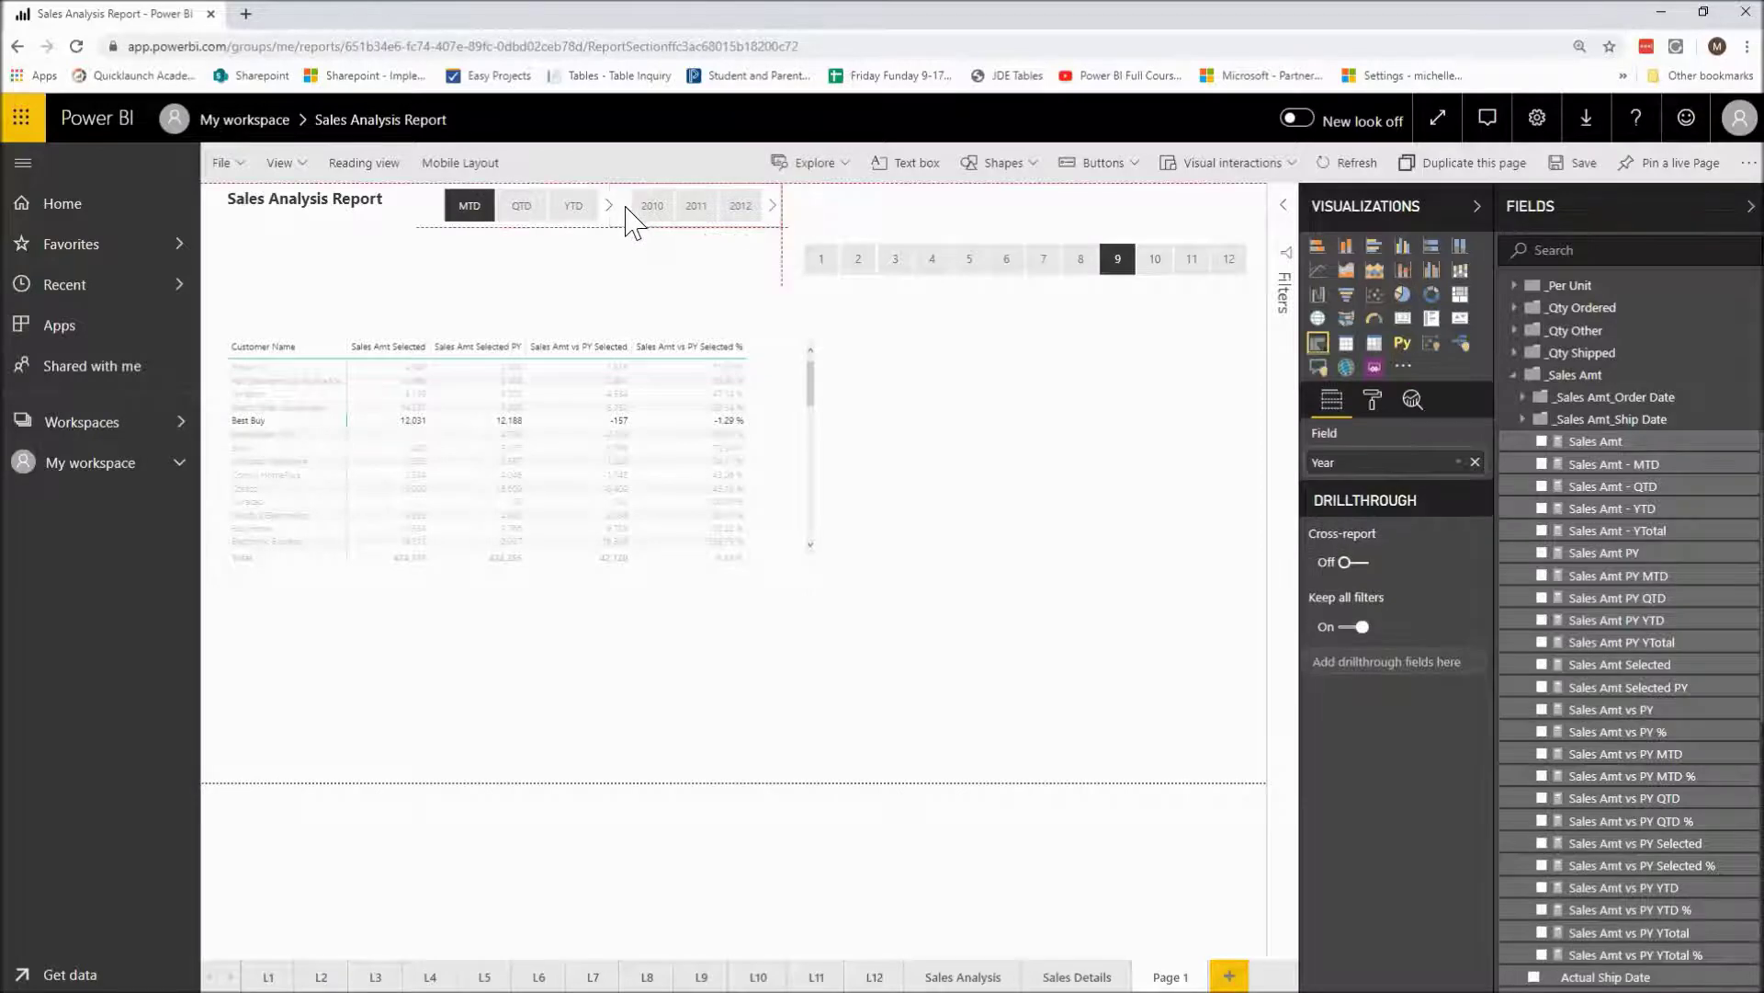
pyautogui.click(433, 225)
pyautogui.moveTo(483, 229); pyautogui.dragTo(475, 229)
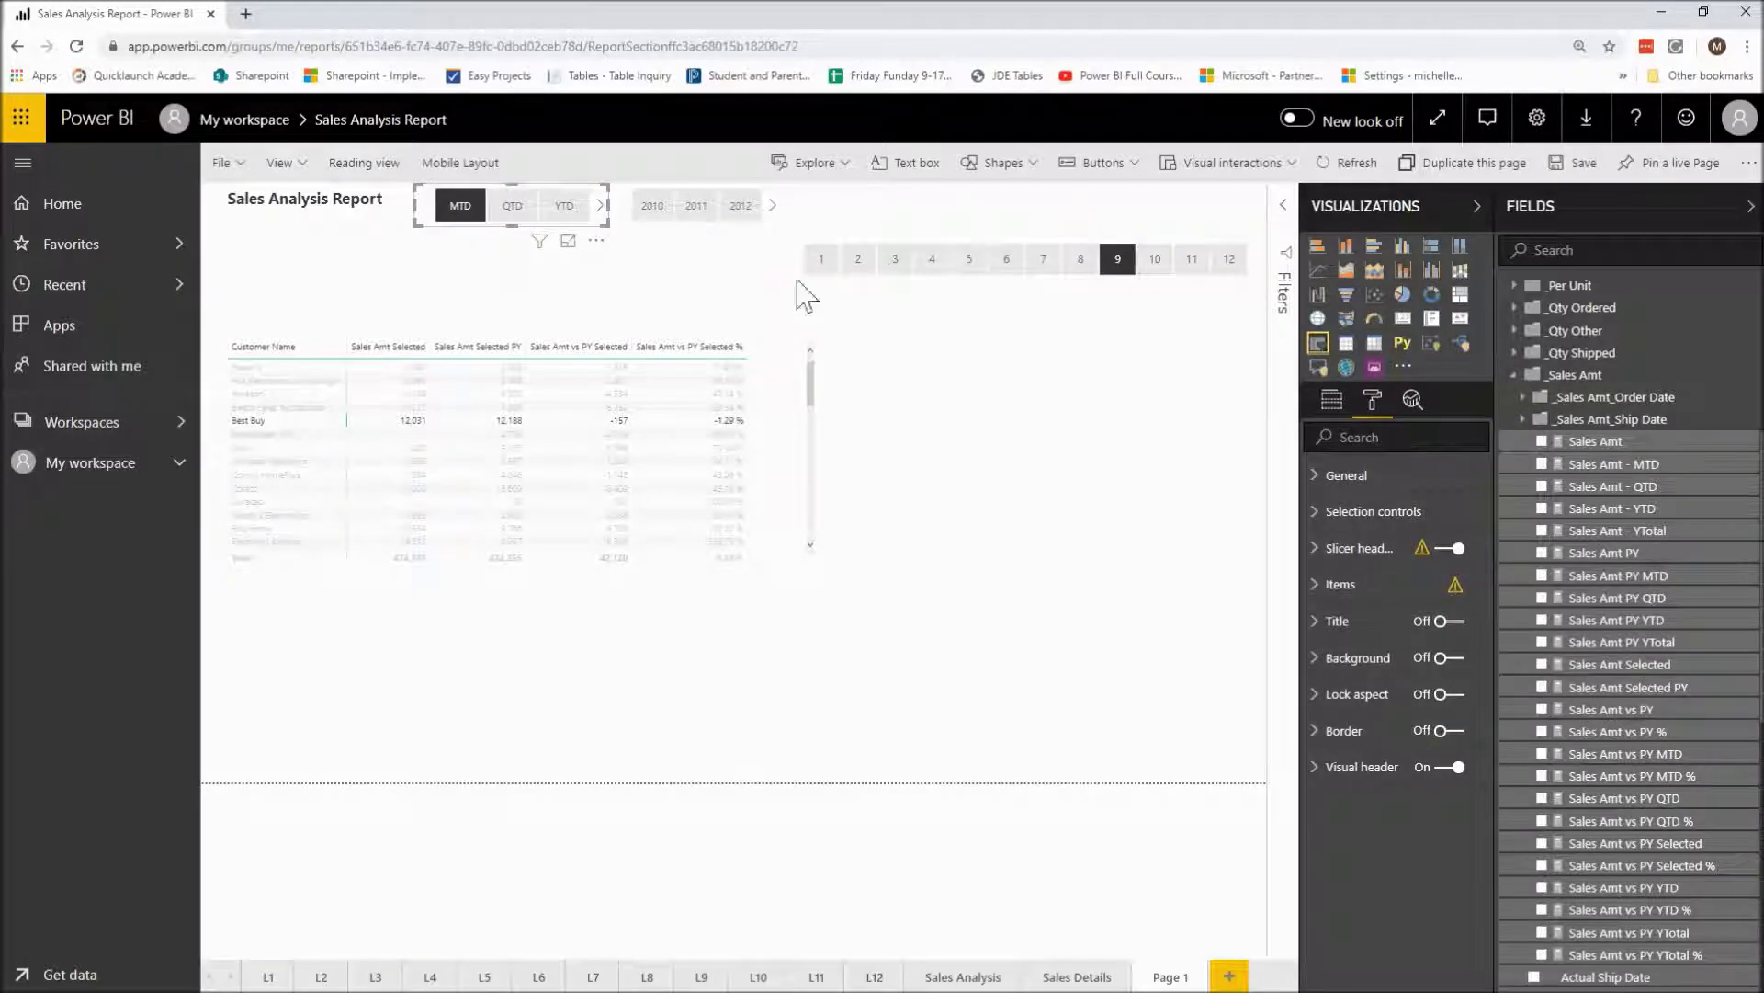
pyautogui.click(858, 258)
pyautogui.moveTo(790, 266); pyautogui.dragTo(800, 213)
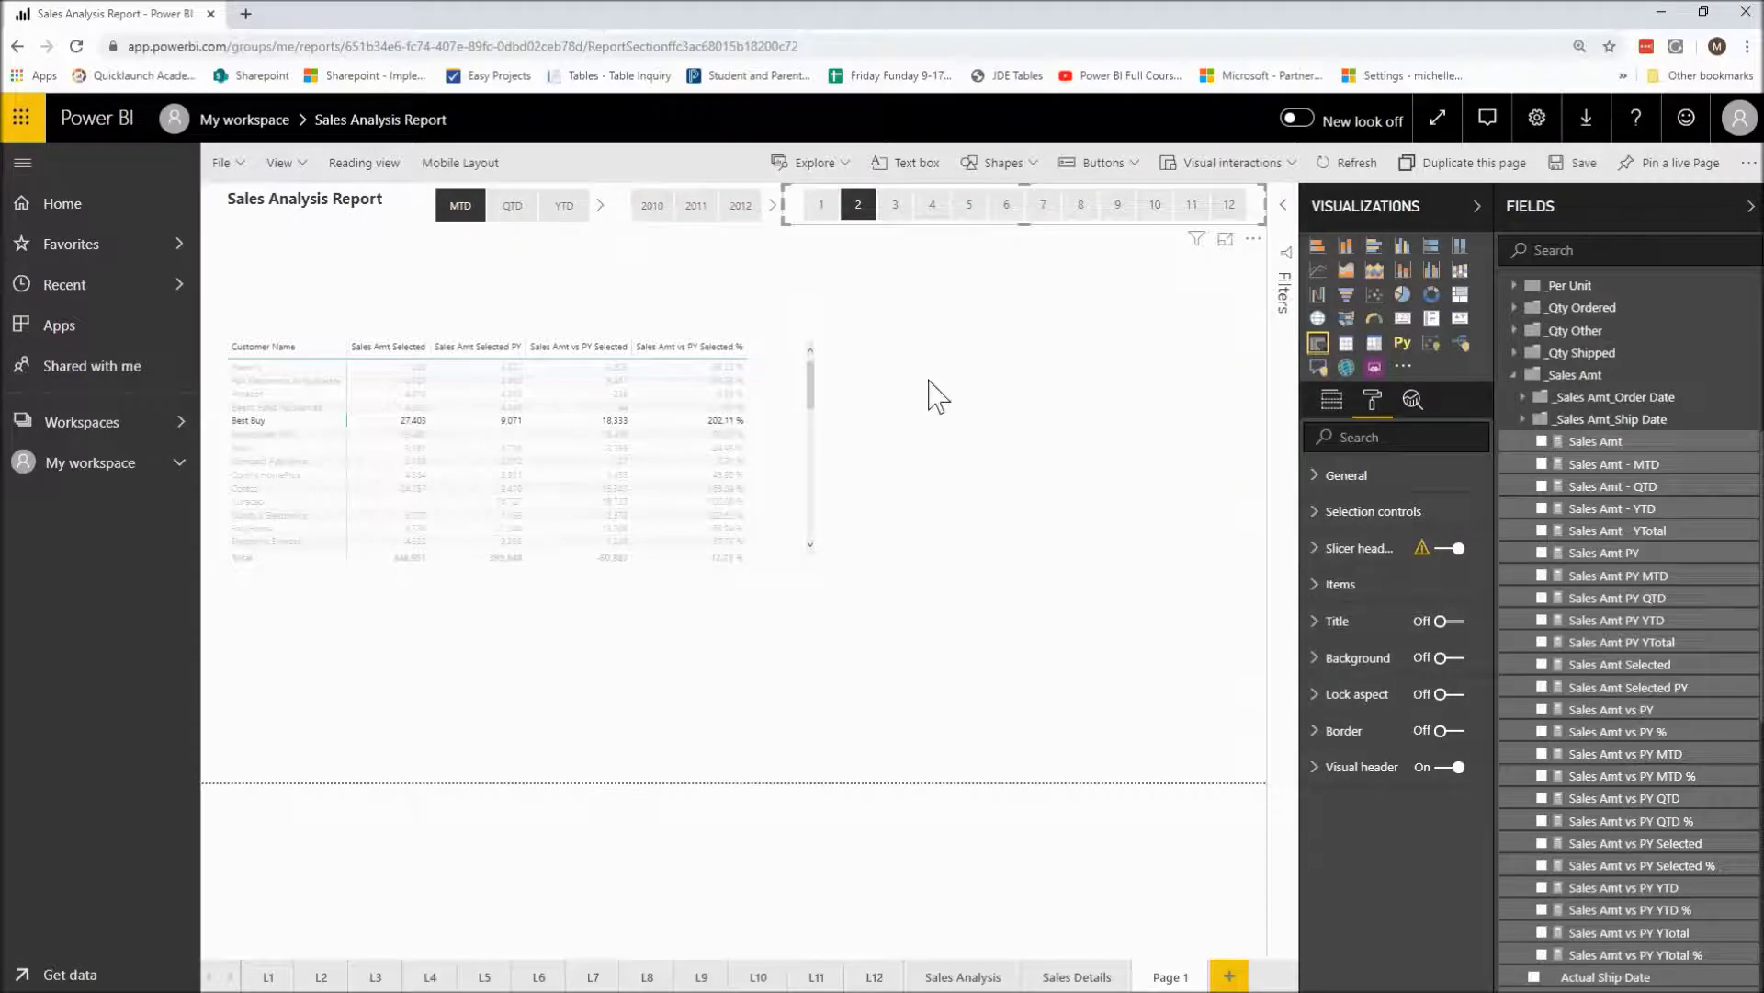
# - Filter the report to YTD, year 2018 and period 9 with the slicers, and save the report
pyautogui.click(774, 207)
pyautogui.click(774, 210)
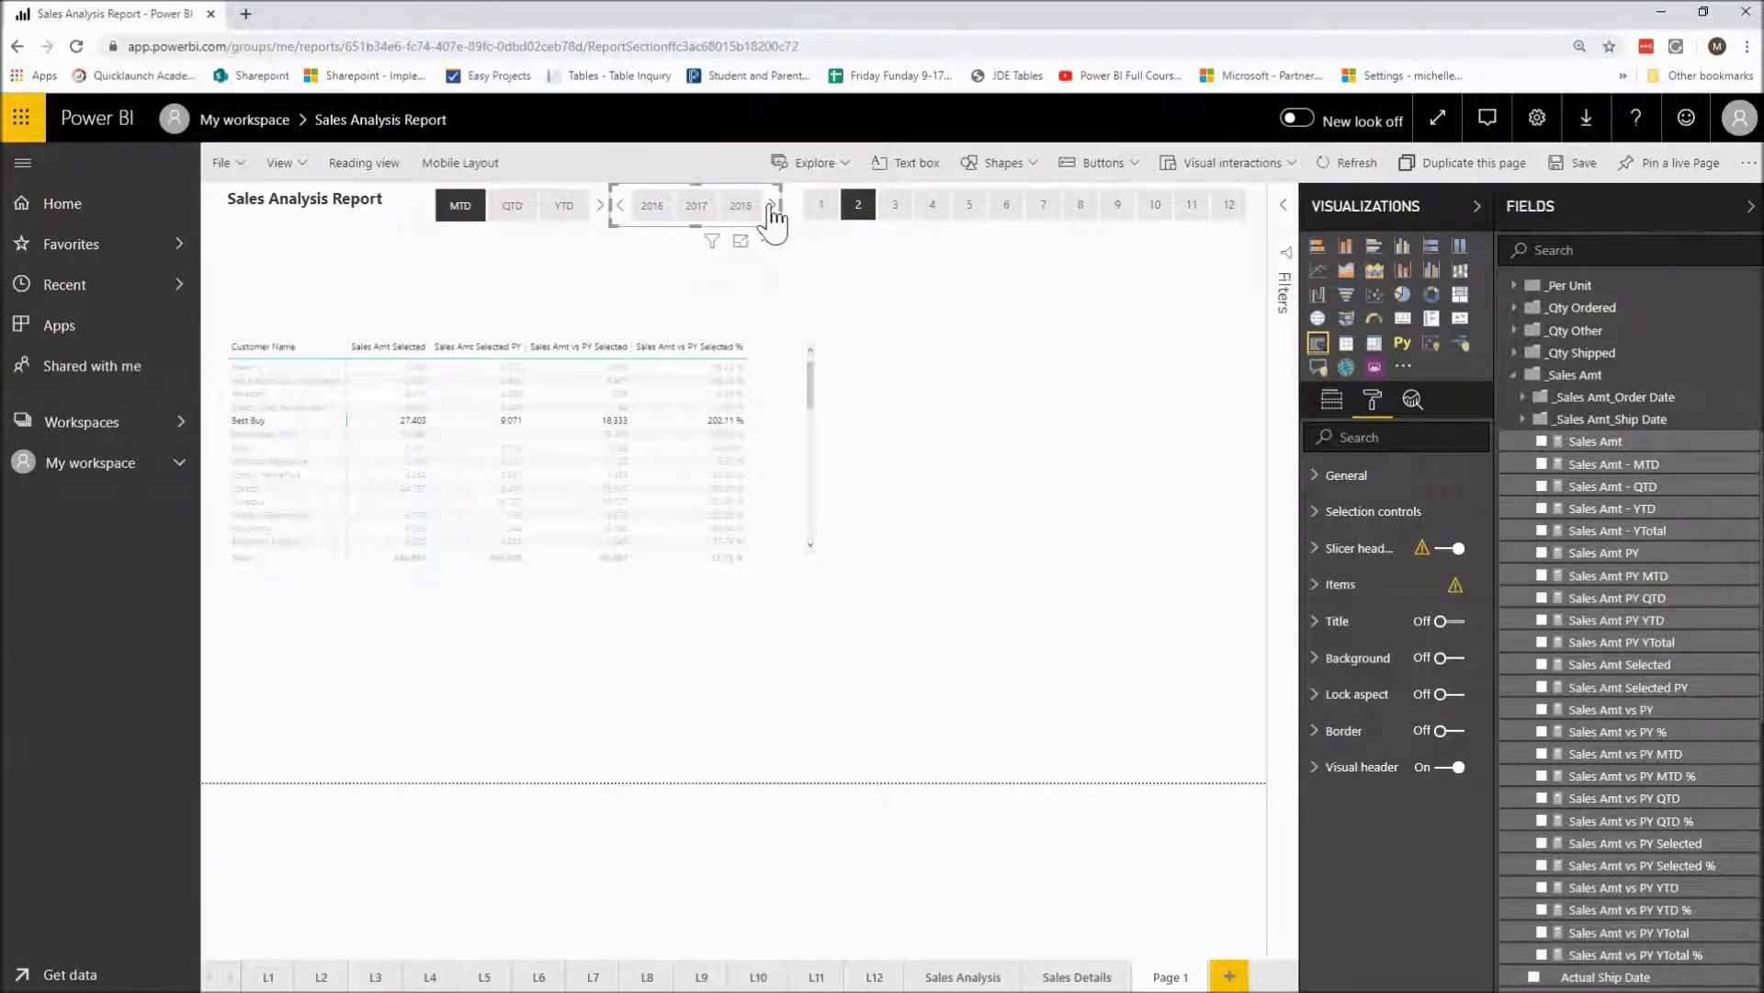
pyautogui.click(741, 206)
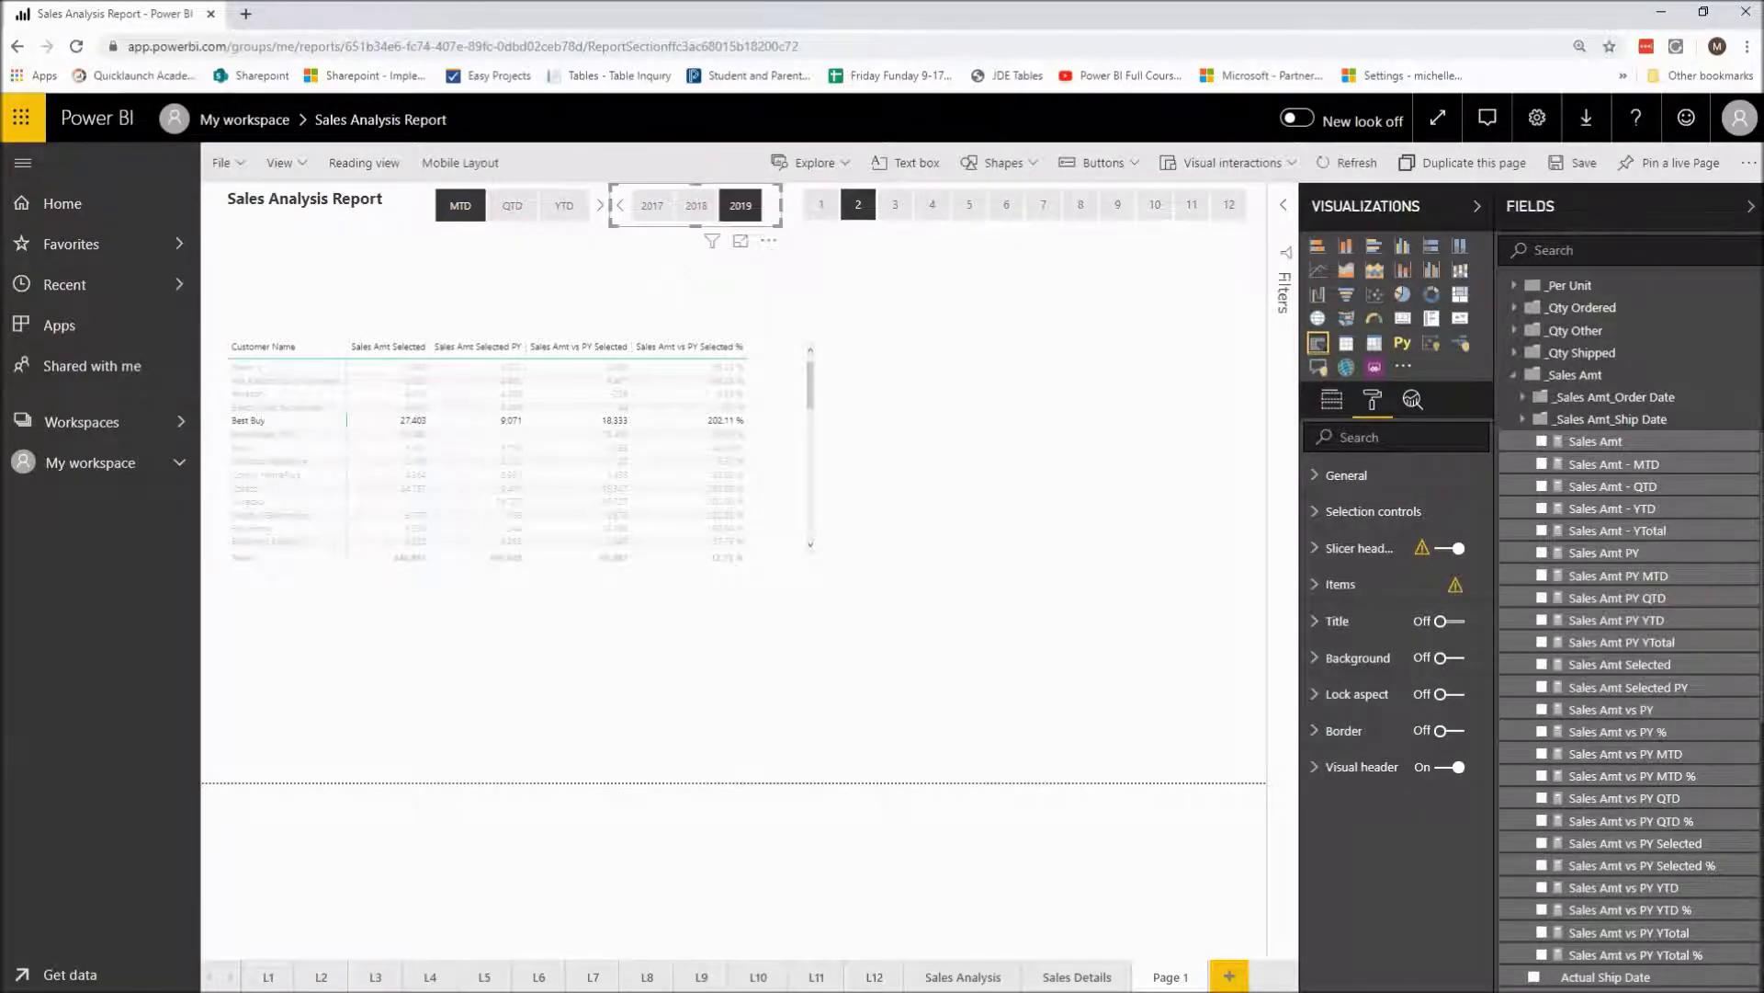
pyautogui.click(564, 206)
pyautogui.click(696, 207)
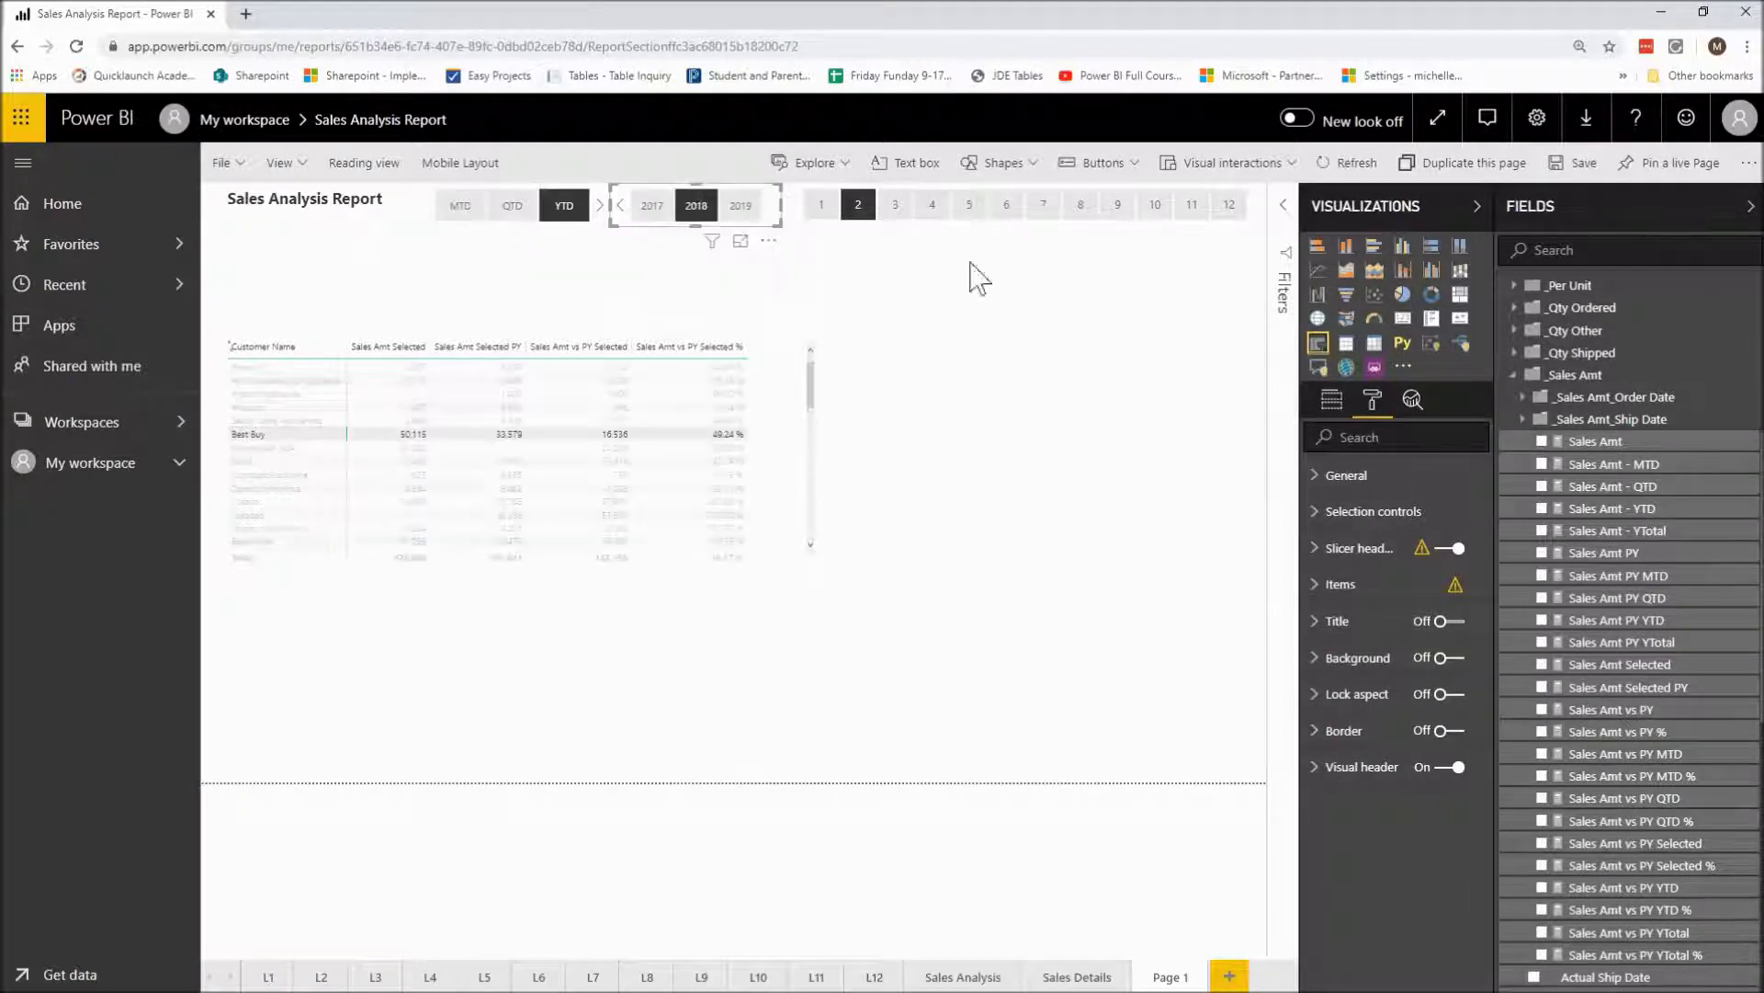
pyautogui.click(1108, 215)
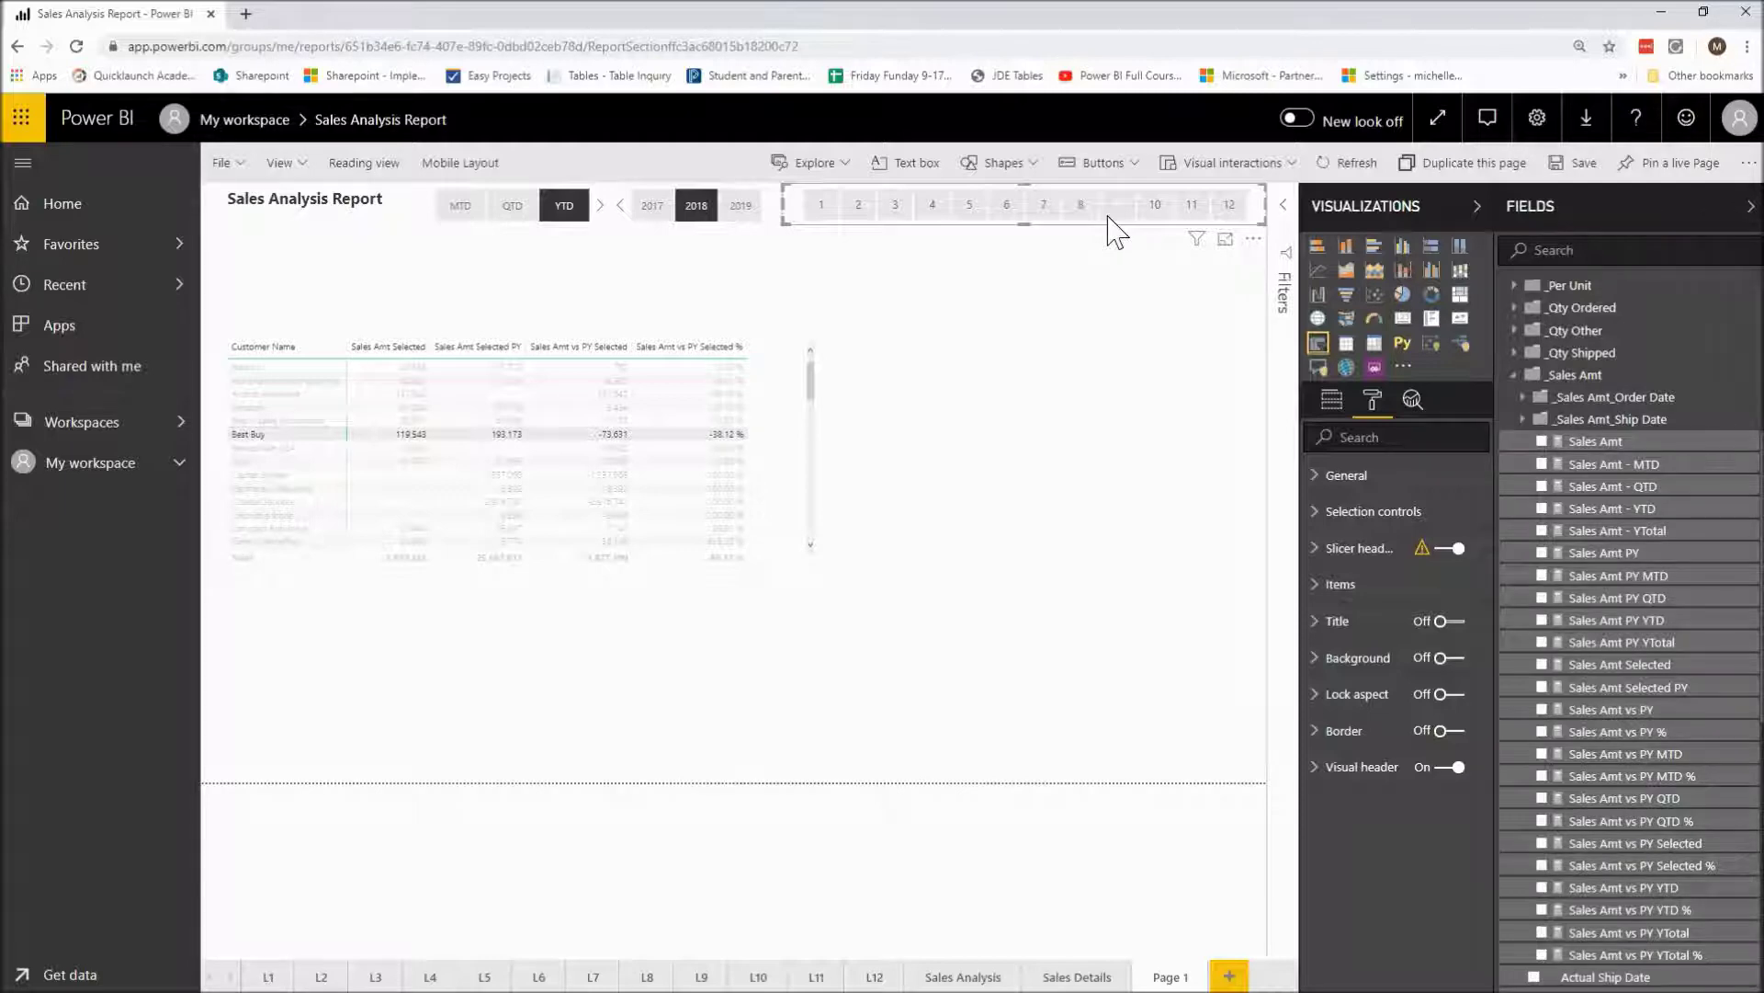
pyautogui.click(1117, 204)
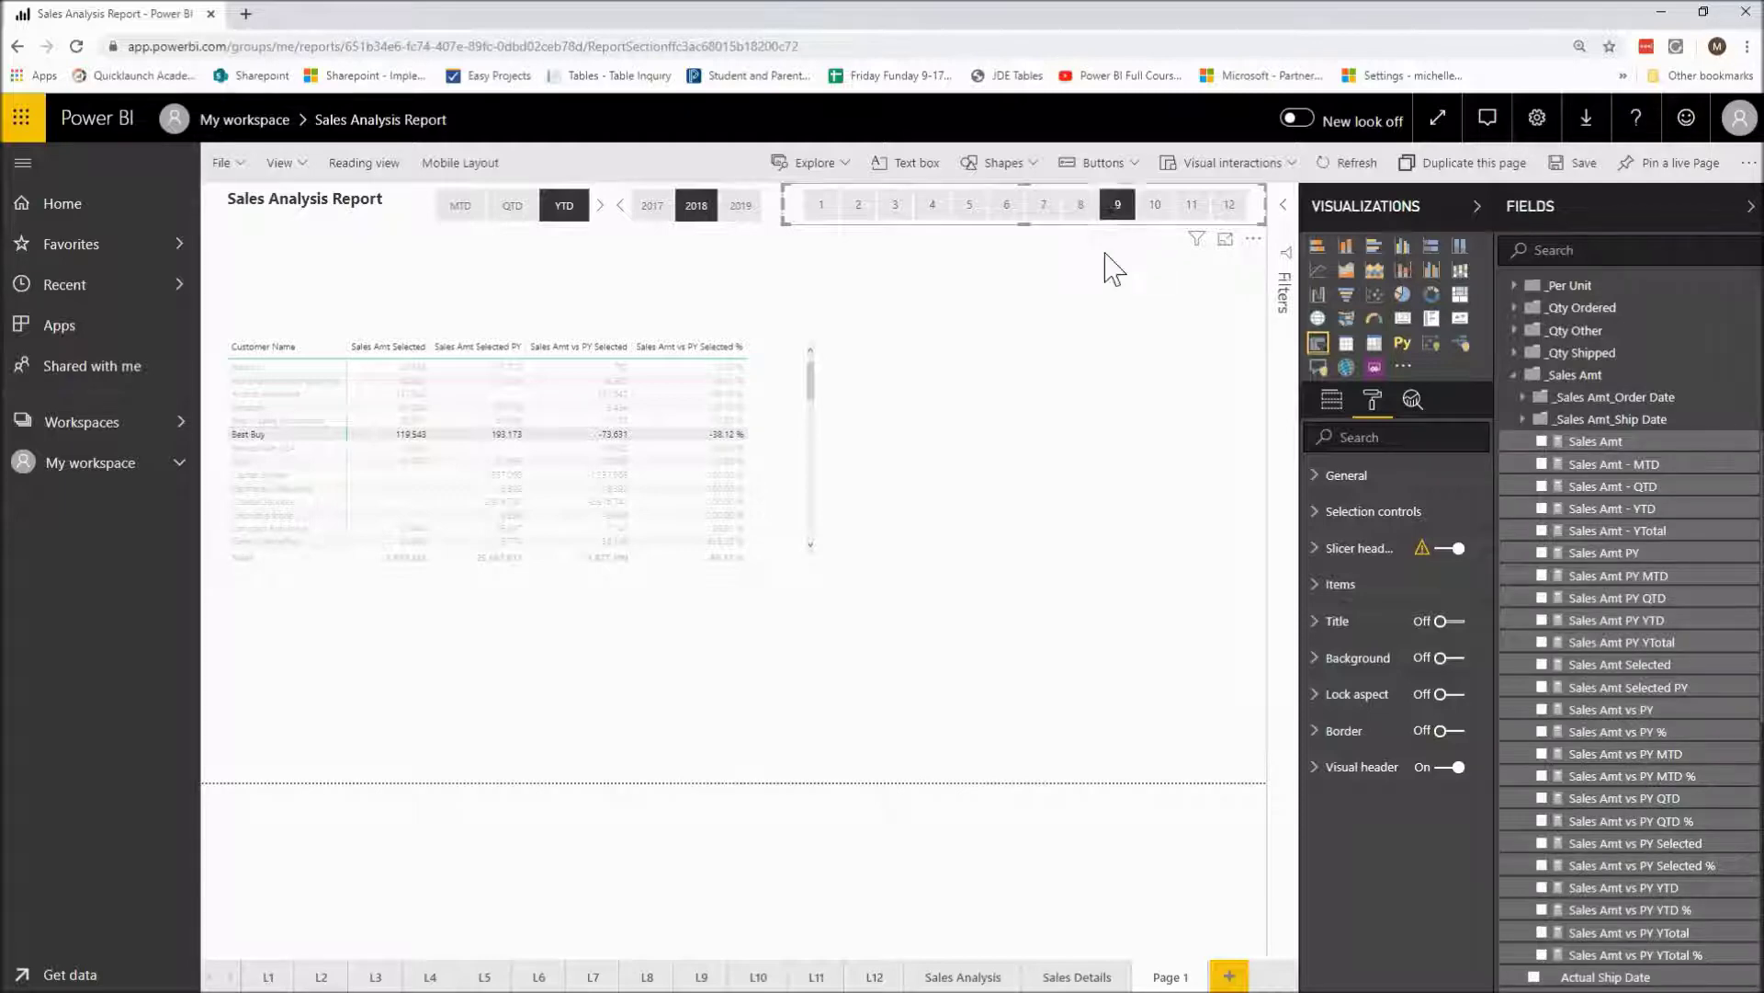
pyautogui.click(1574, 176)
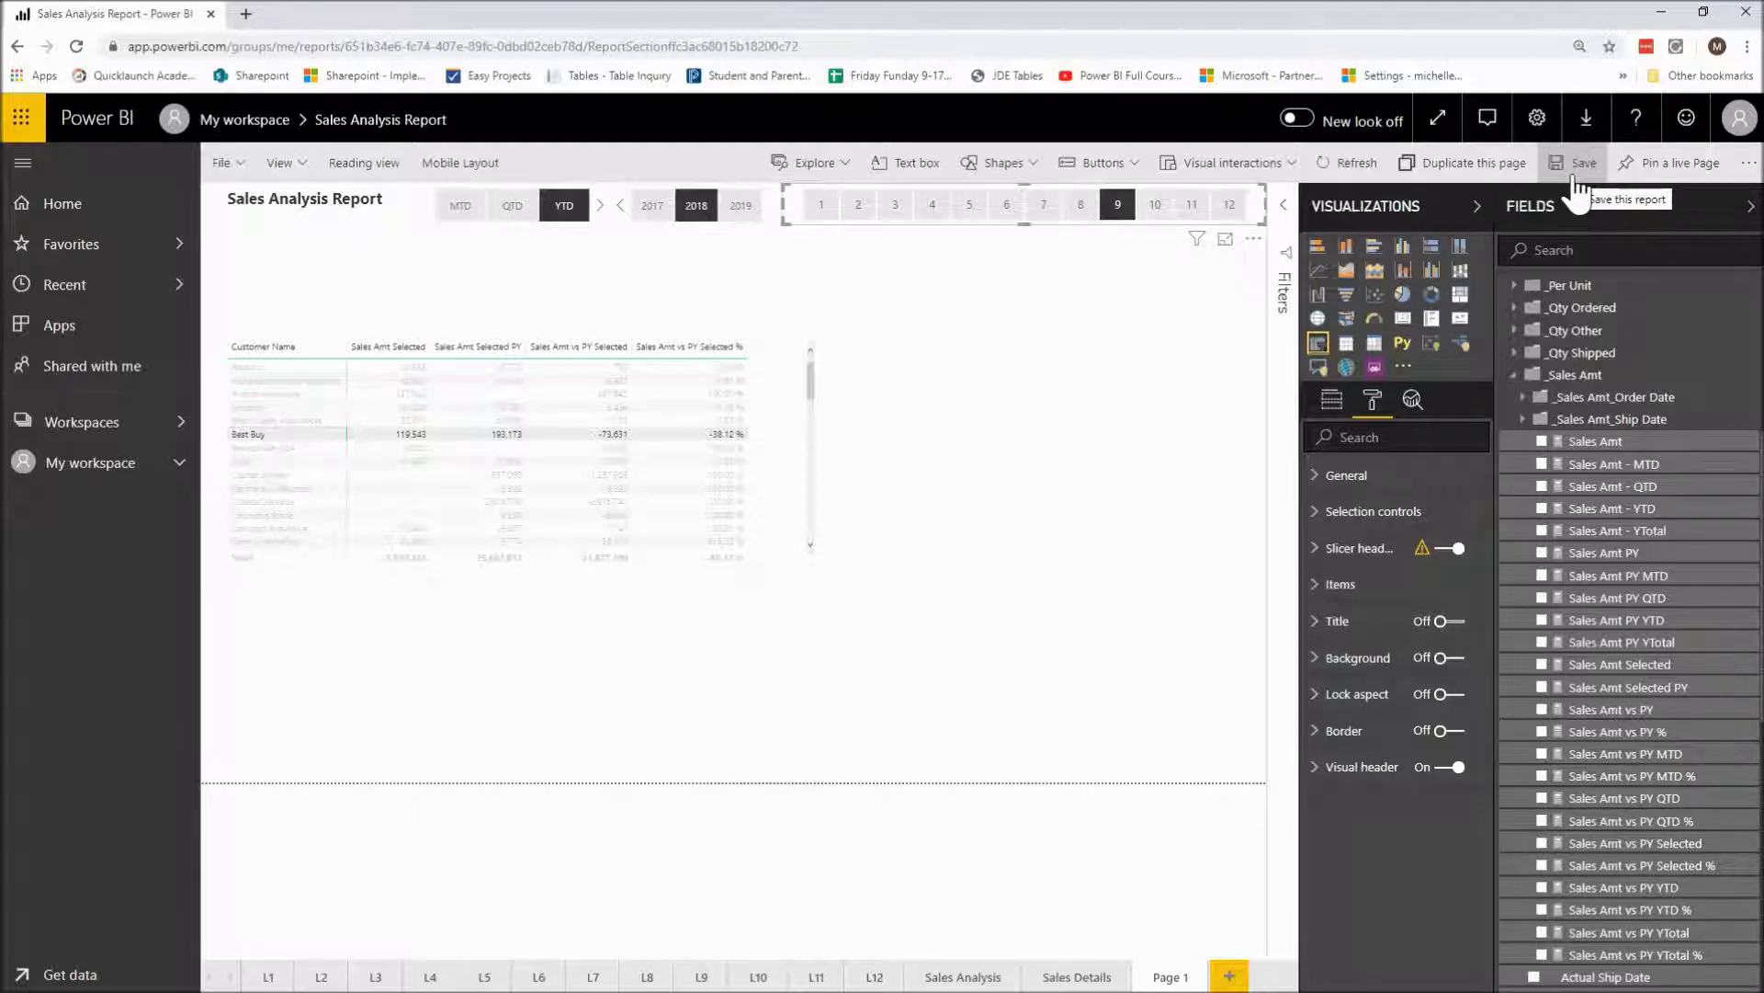
# - Clear the Best Buy highlight in the matrix and resize it slightly narrower and taller to fit its columns
pyautogui.click(786, 501)
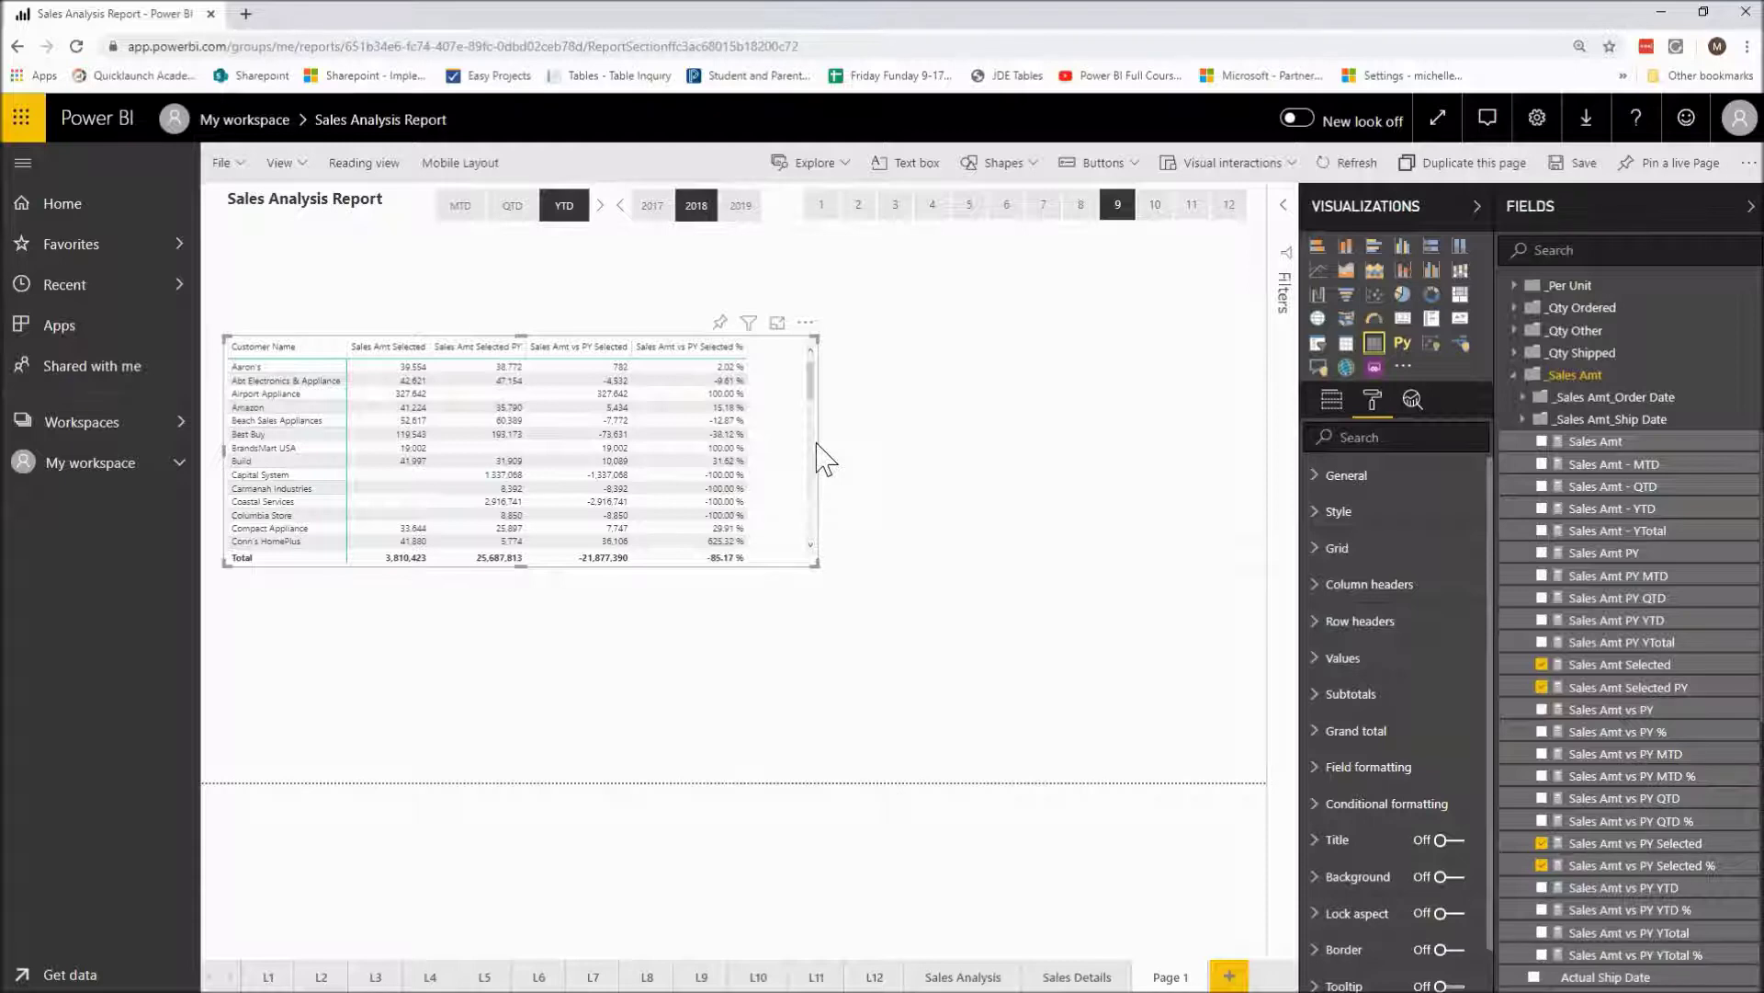
pyautogui.moveTo(808, 568); pyautogui.dragTo(760, 580)
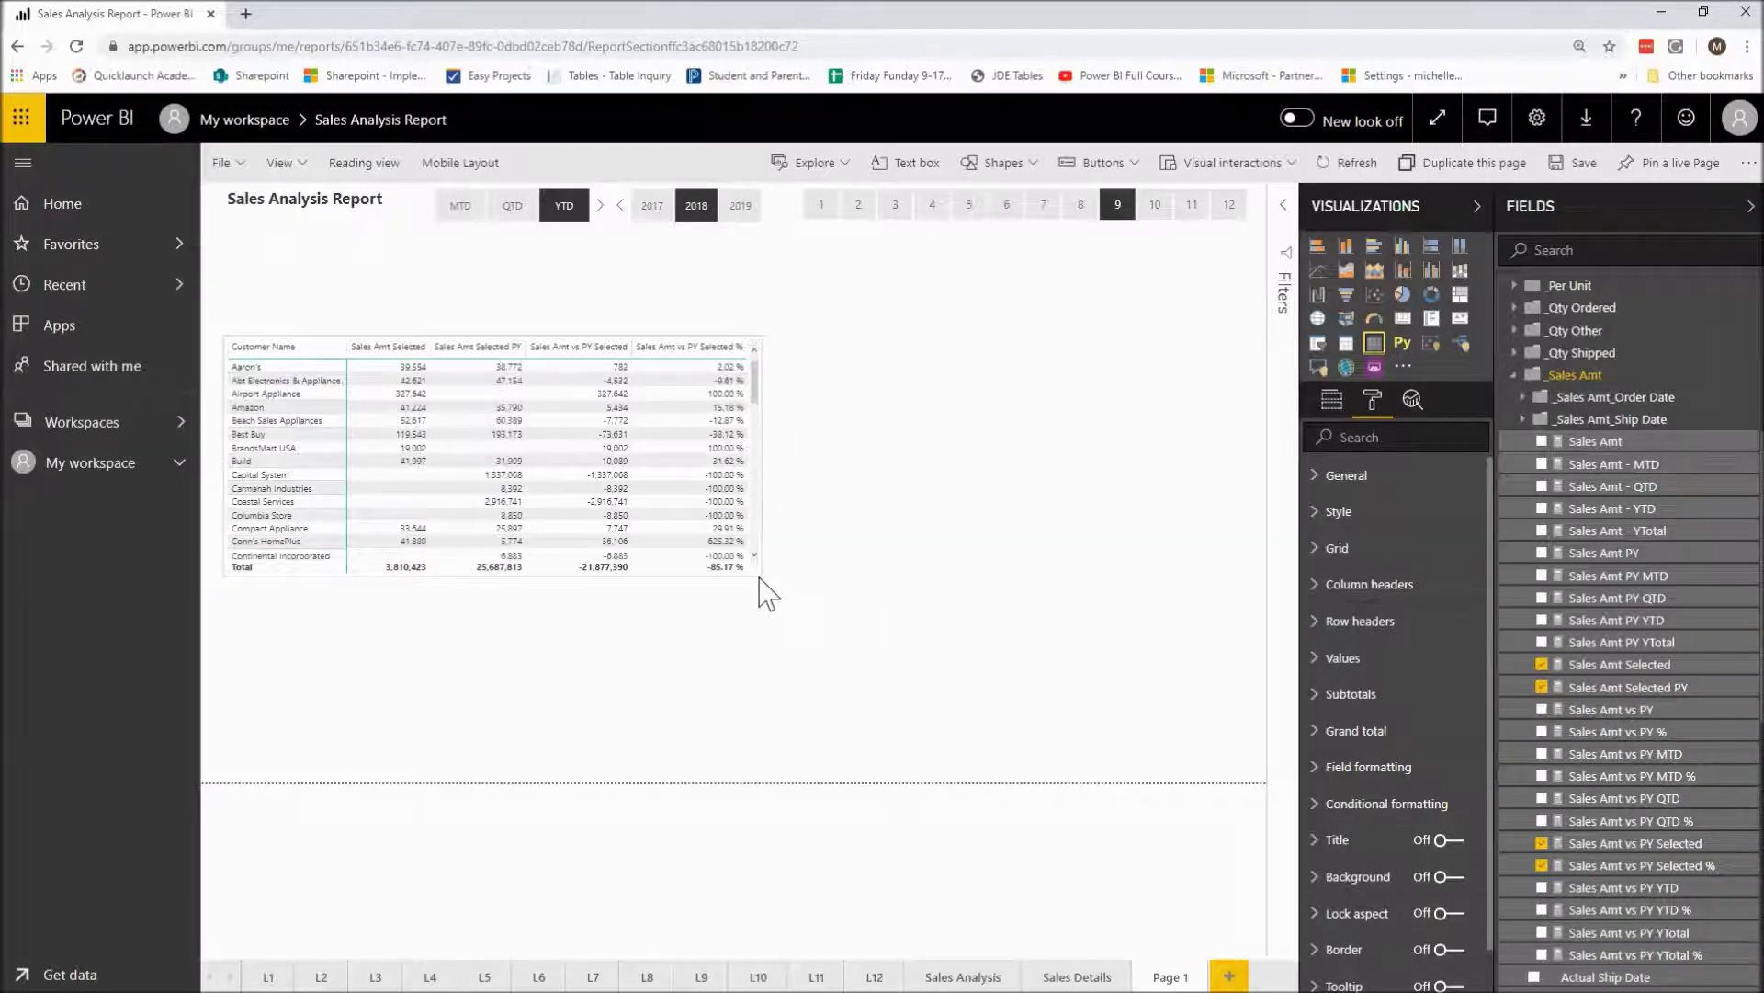
pyautogui.click(798, 592)
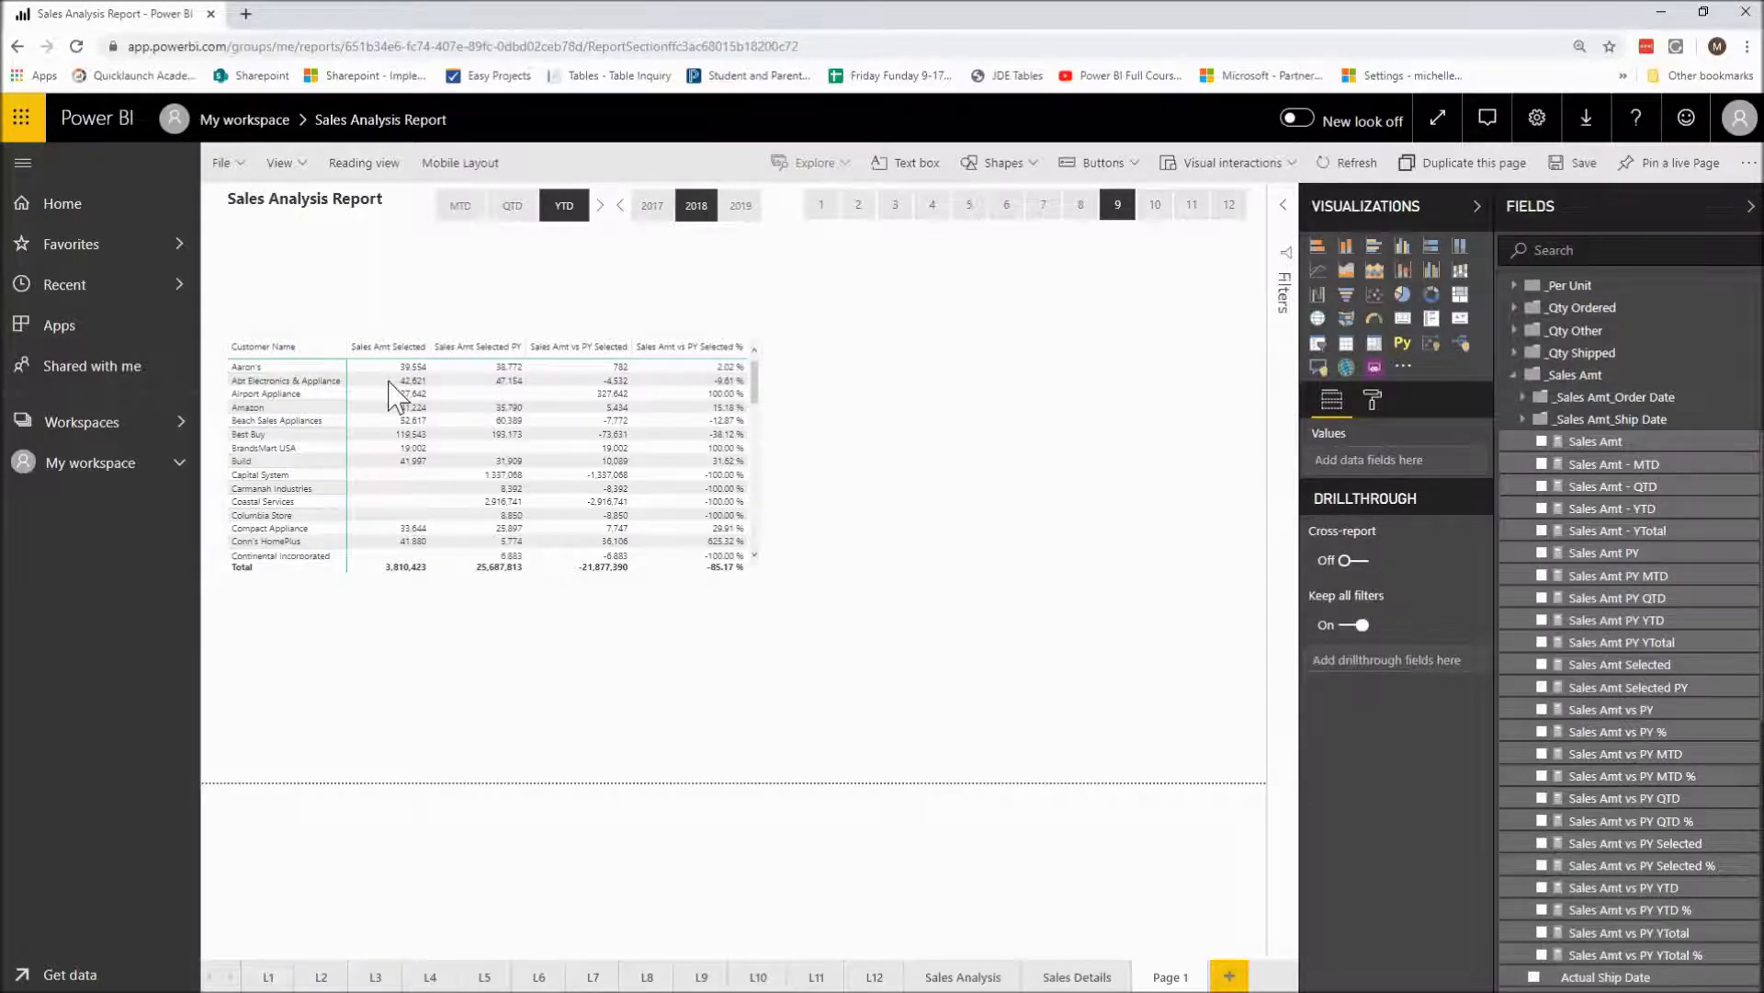
# - Duplicate the customer sales matrix and place the copy diagonally below the original, at the far lower part of the page
pyautogui.click(317, 352)
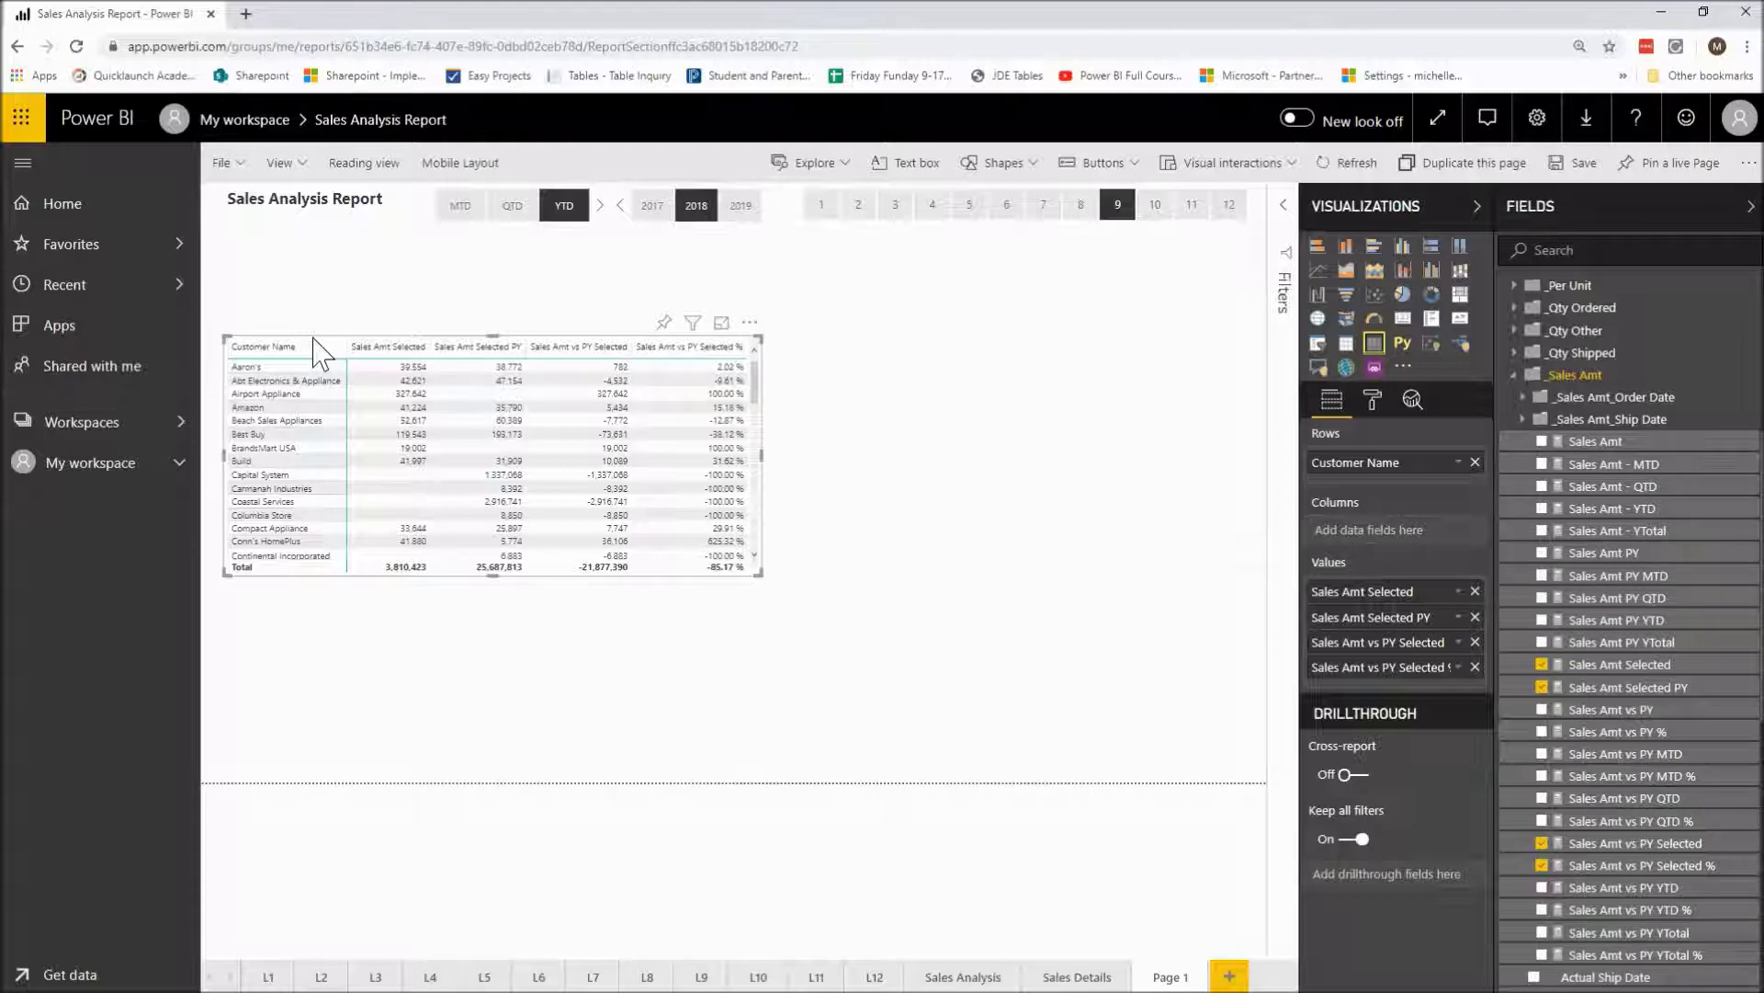
pyautogui.hotkey('ctrl', 'v')
pyautogui.hotkey('ctrl', 'v')
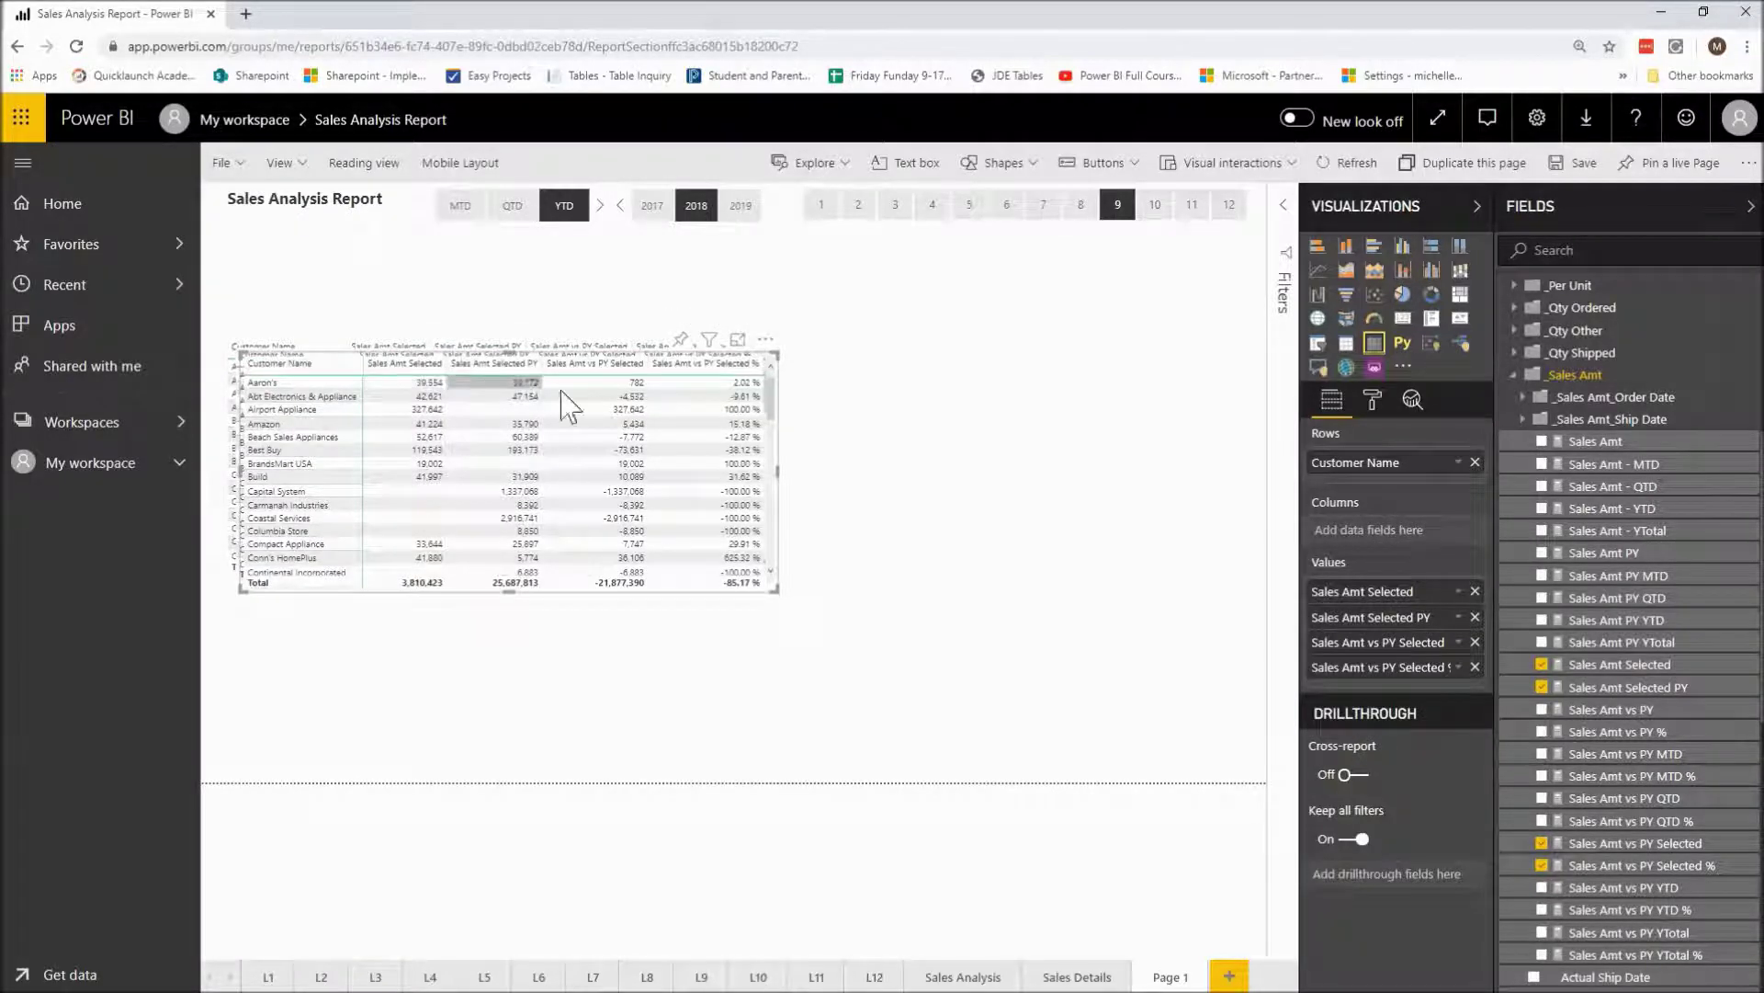
pyautogui.click(972, 407)
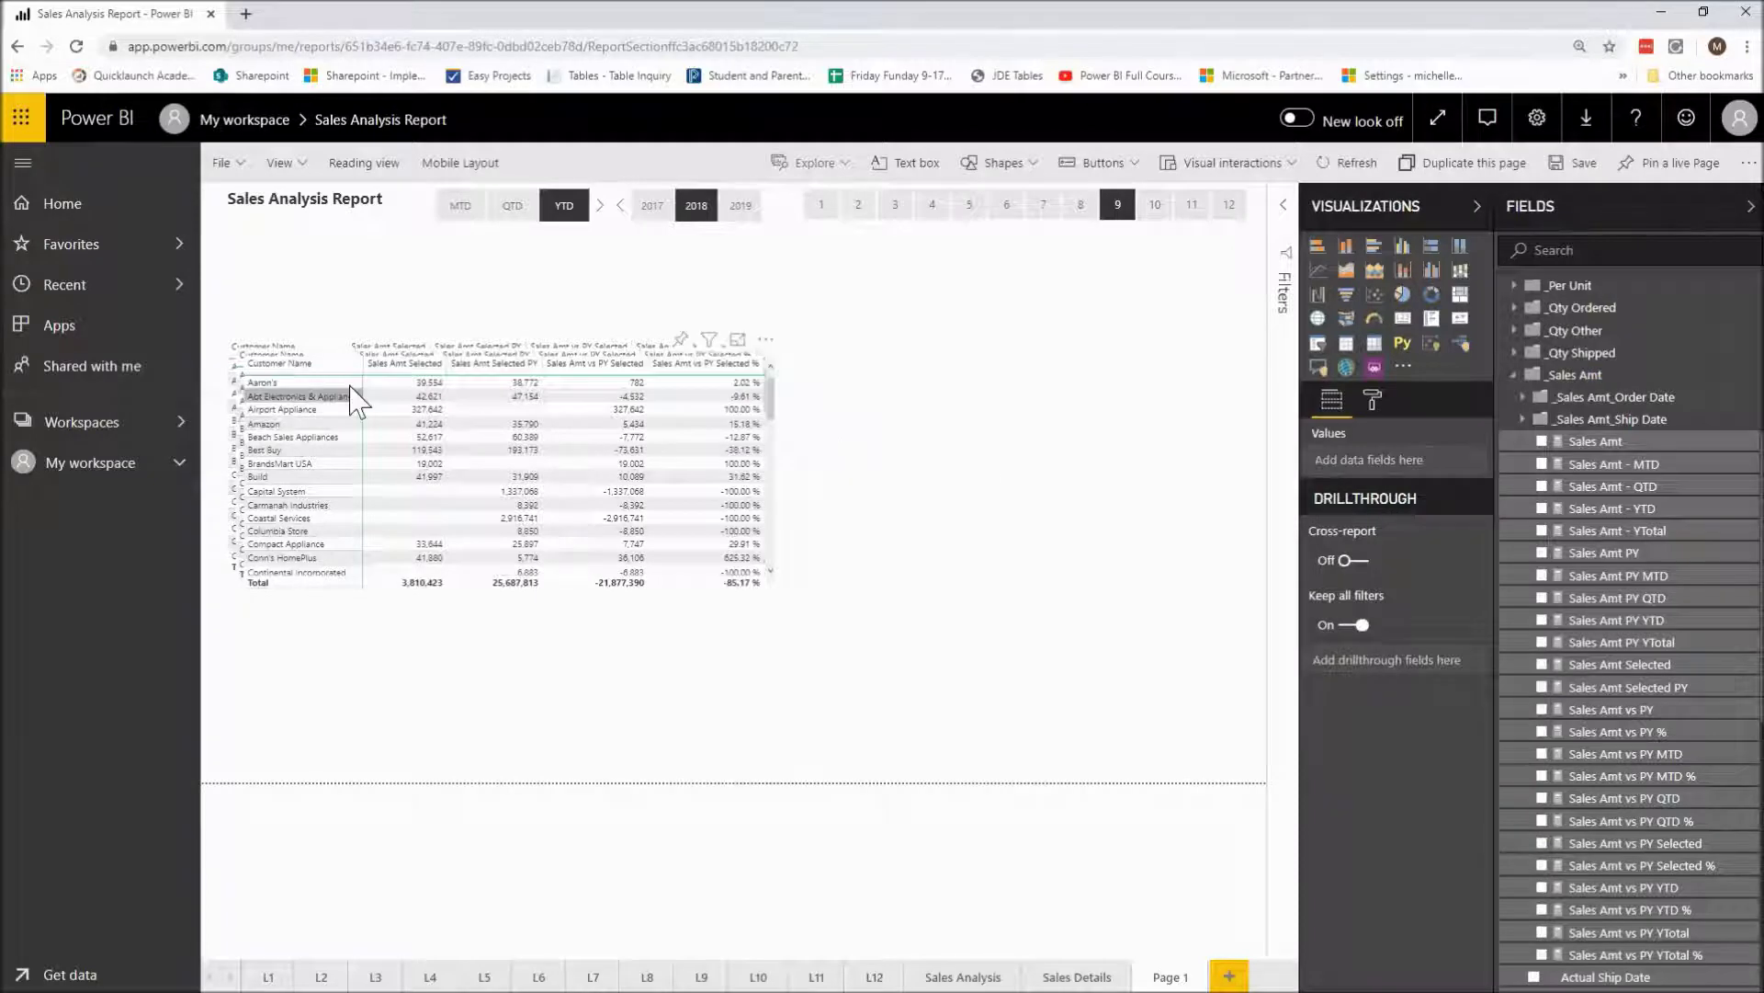
pyautogui.click(531, 455)
pyautogui.hotkey('ctrl', 'c')
pyautogui.hotkey('ctrl', 'v')
pyautogui.moveTo(276, 598); pyautogui.dragTo(748, 780)
pyautogui.click(537, 641)
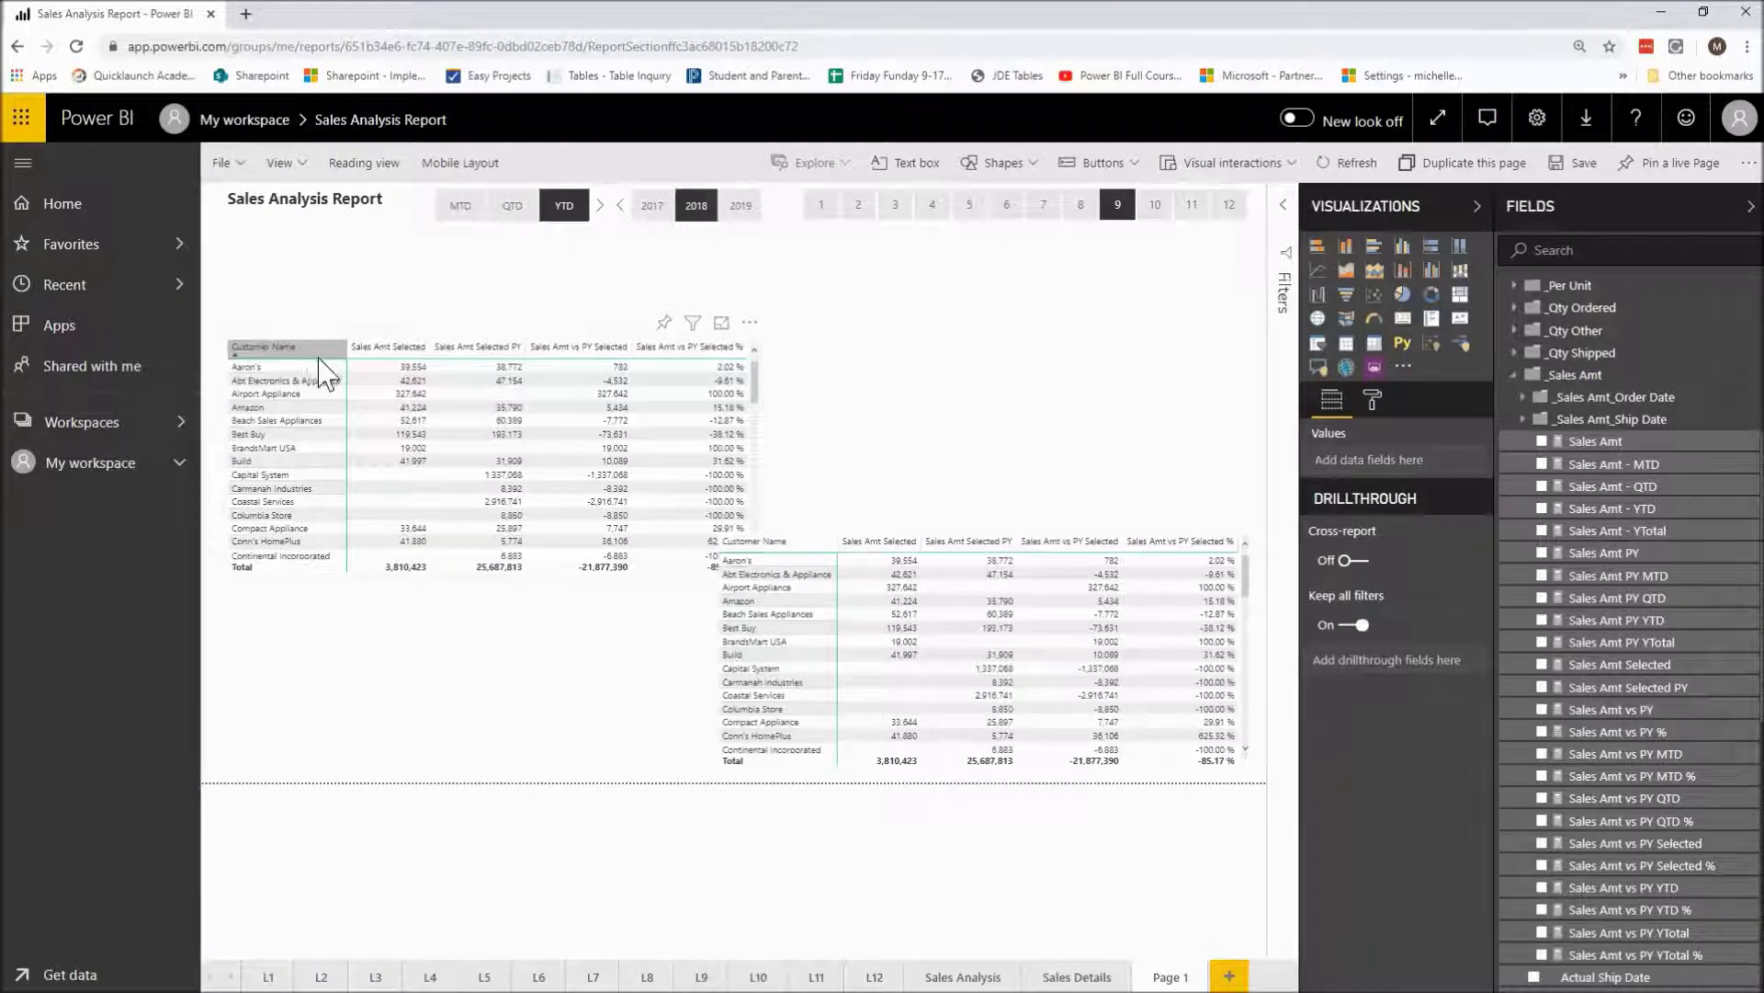
# - Narrow the original matrix against the page's left edge and move its copy level with it on the page's right half
pyautogui.click(331, 368)
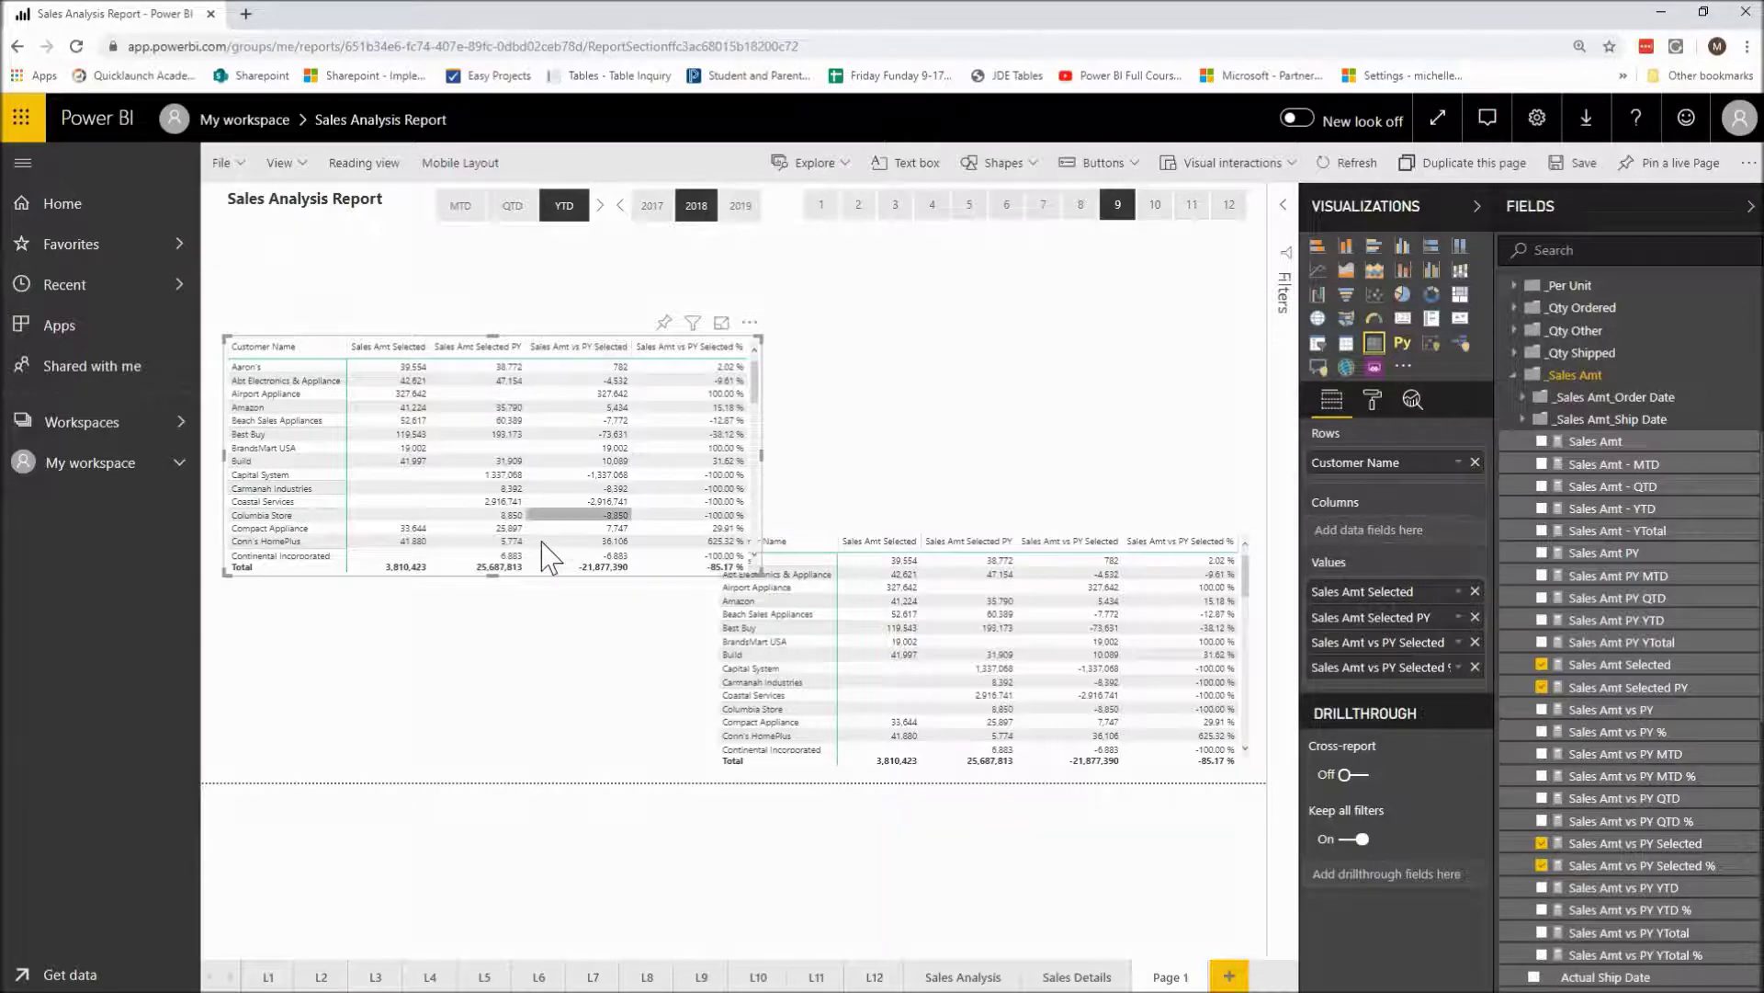
pyautogui.moveTo(551, 584)
pyautogui.mouseDown()
pyautogui.moveTo(508, 583)
pyautogui.moveTo(545, 586)
pyautogui.mouseUp()
pyautogui.moveTo(746, 577); pyautogui.dragTo(713, 584)
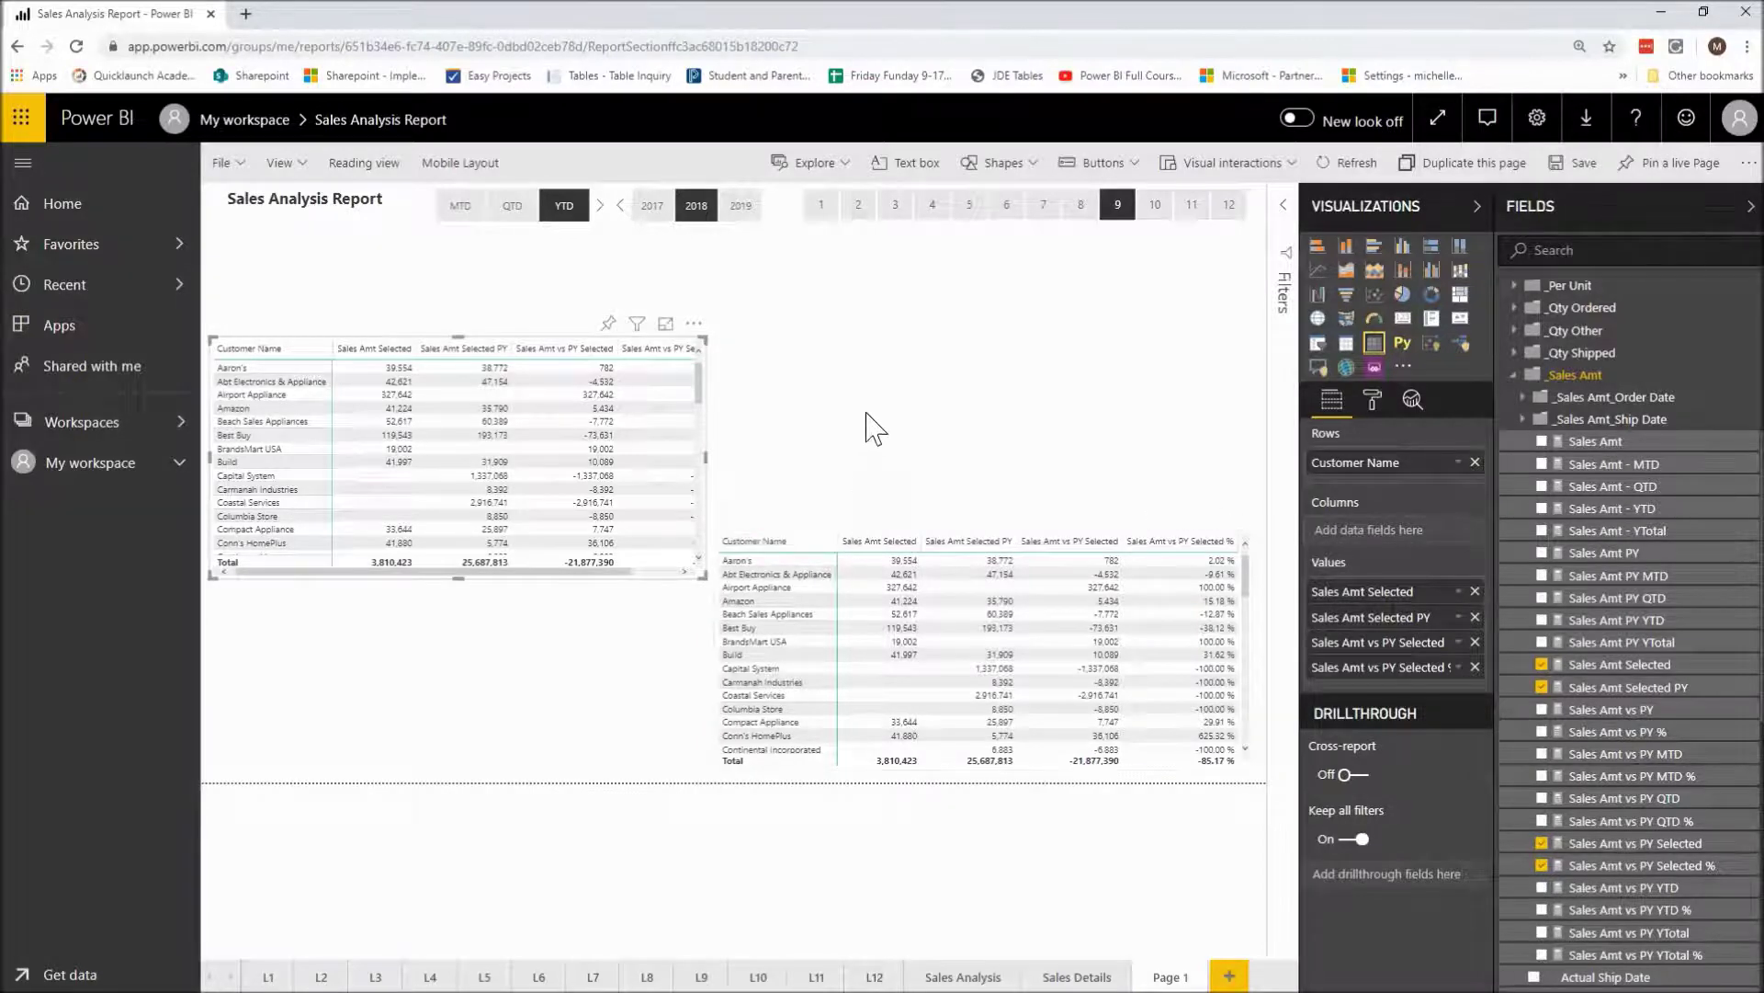
pyautogui.click(858, 453)
pyautogui.moveTo(875, 676); pyautogui.dragTo(884, 496)
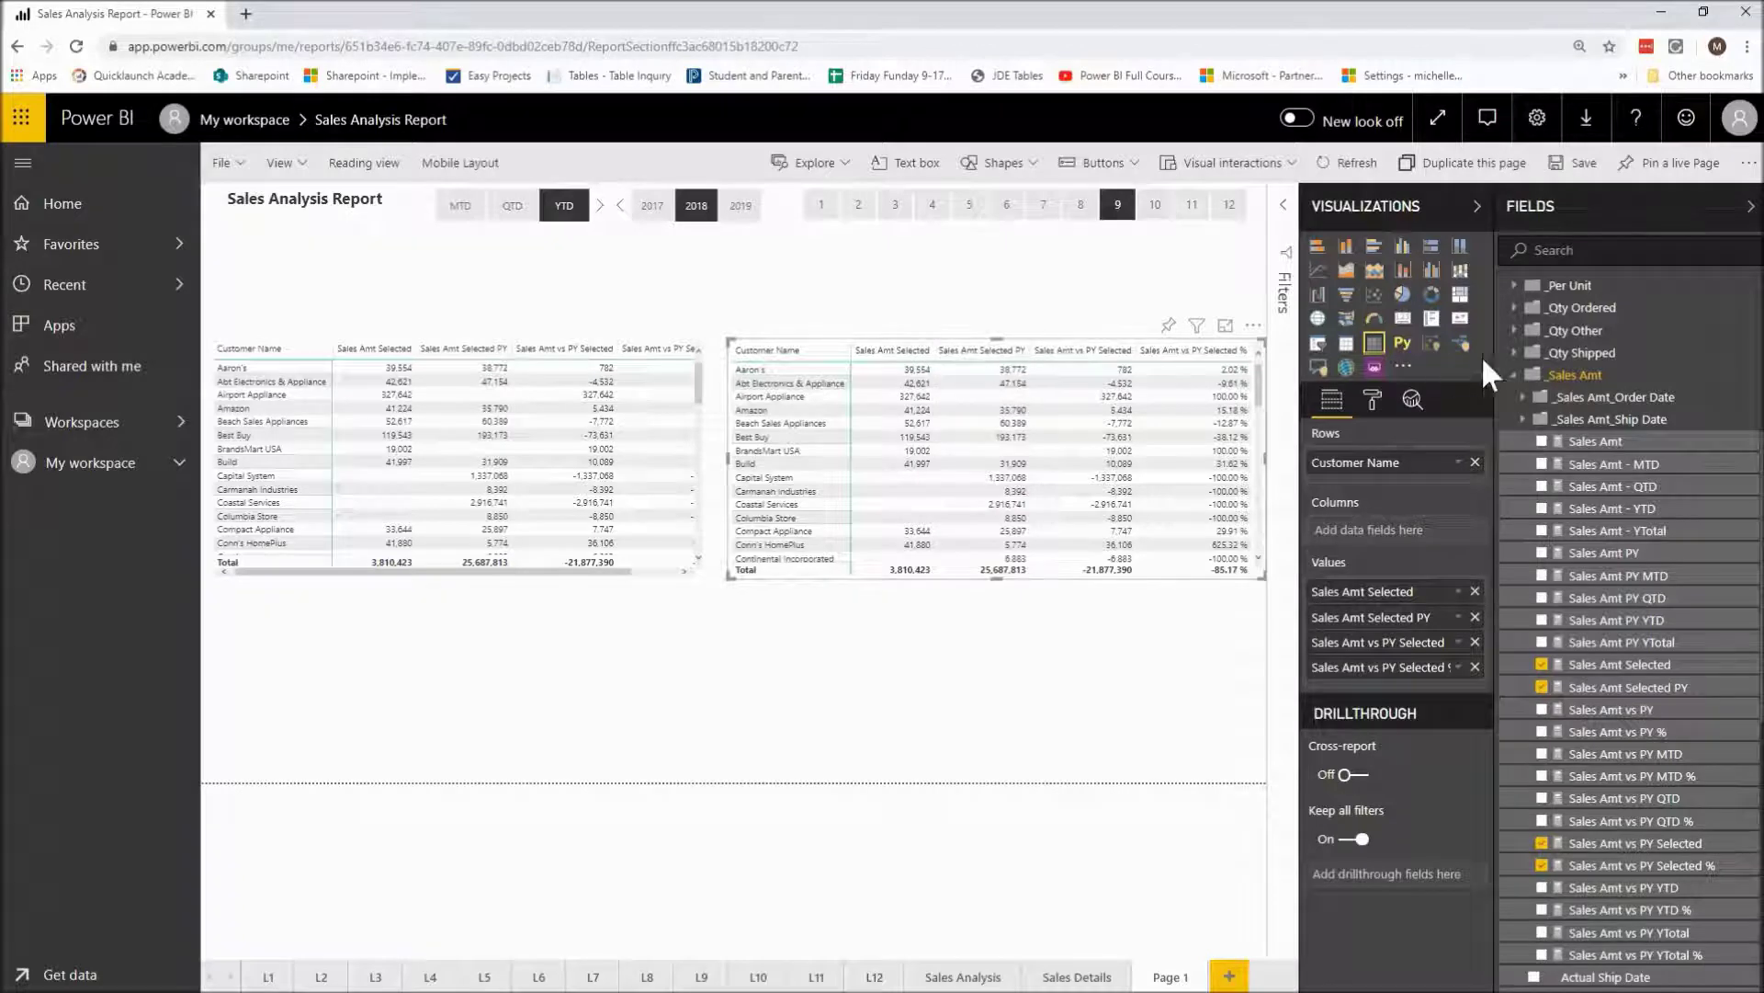
# - Add the Customer table's Sales Rep field above Customer Name in the rows of the right-hand matrix
pyautogui.click(1516, 379)
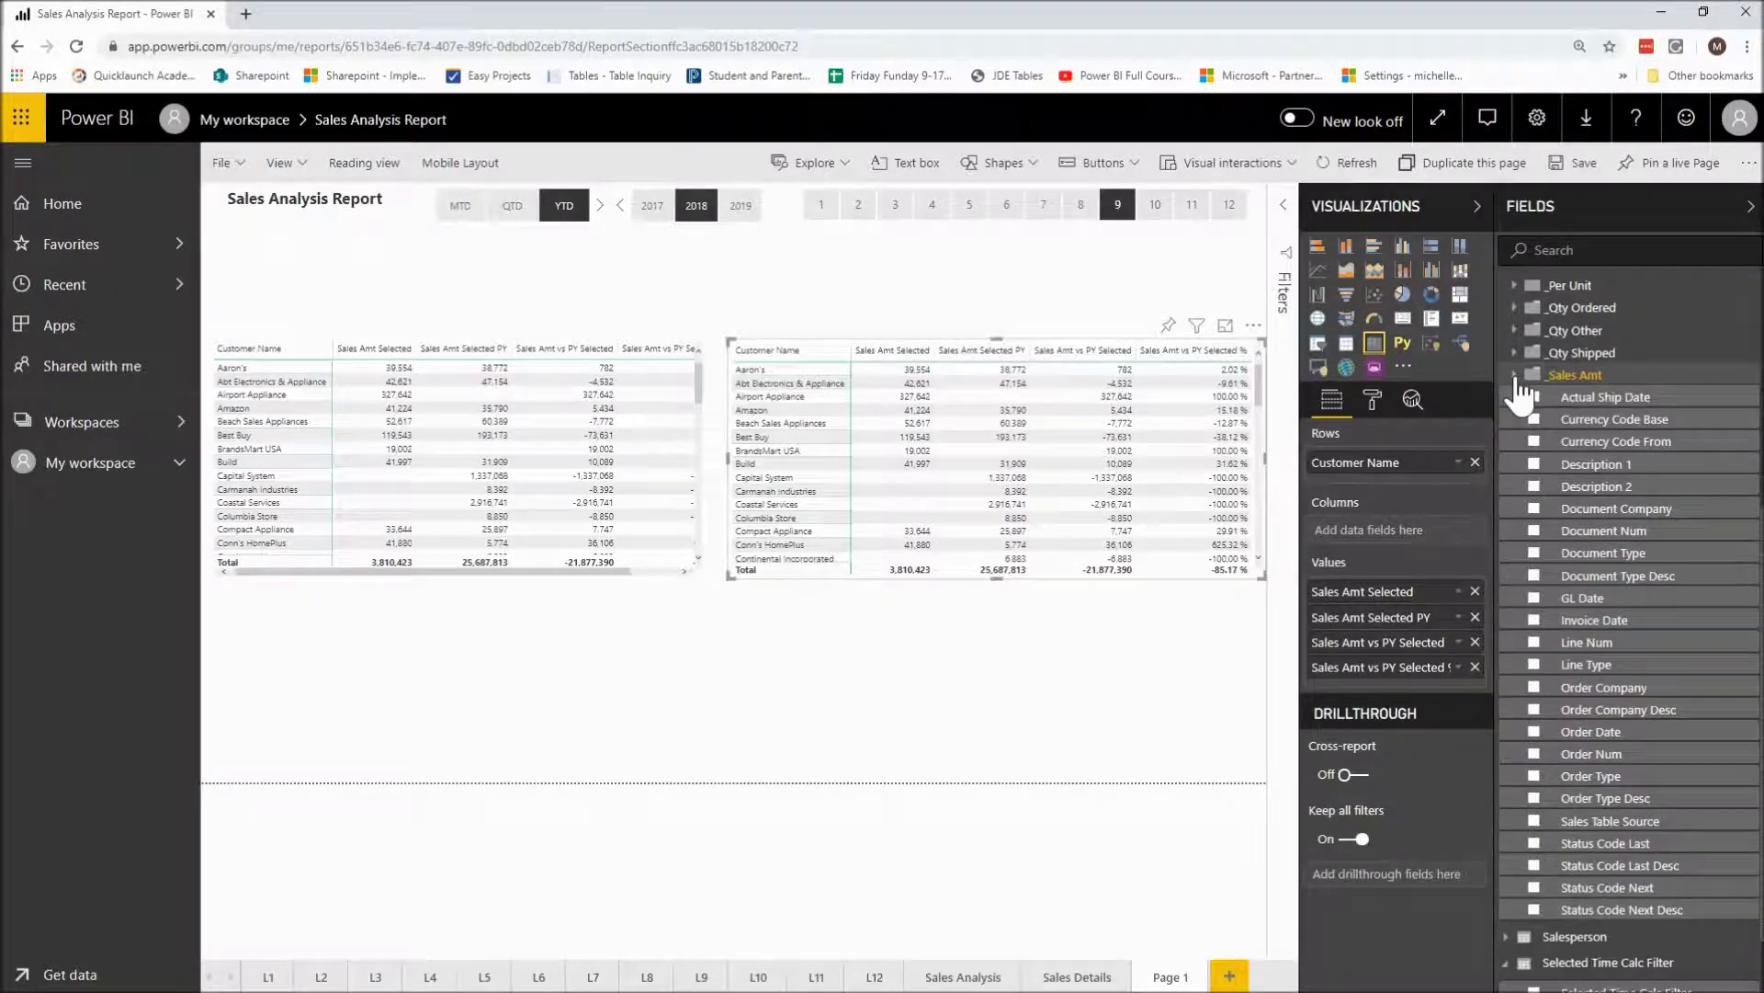
pyautogui.scroll(4, 1517, 394)
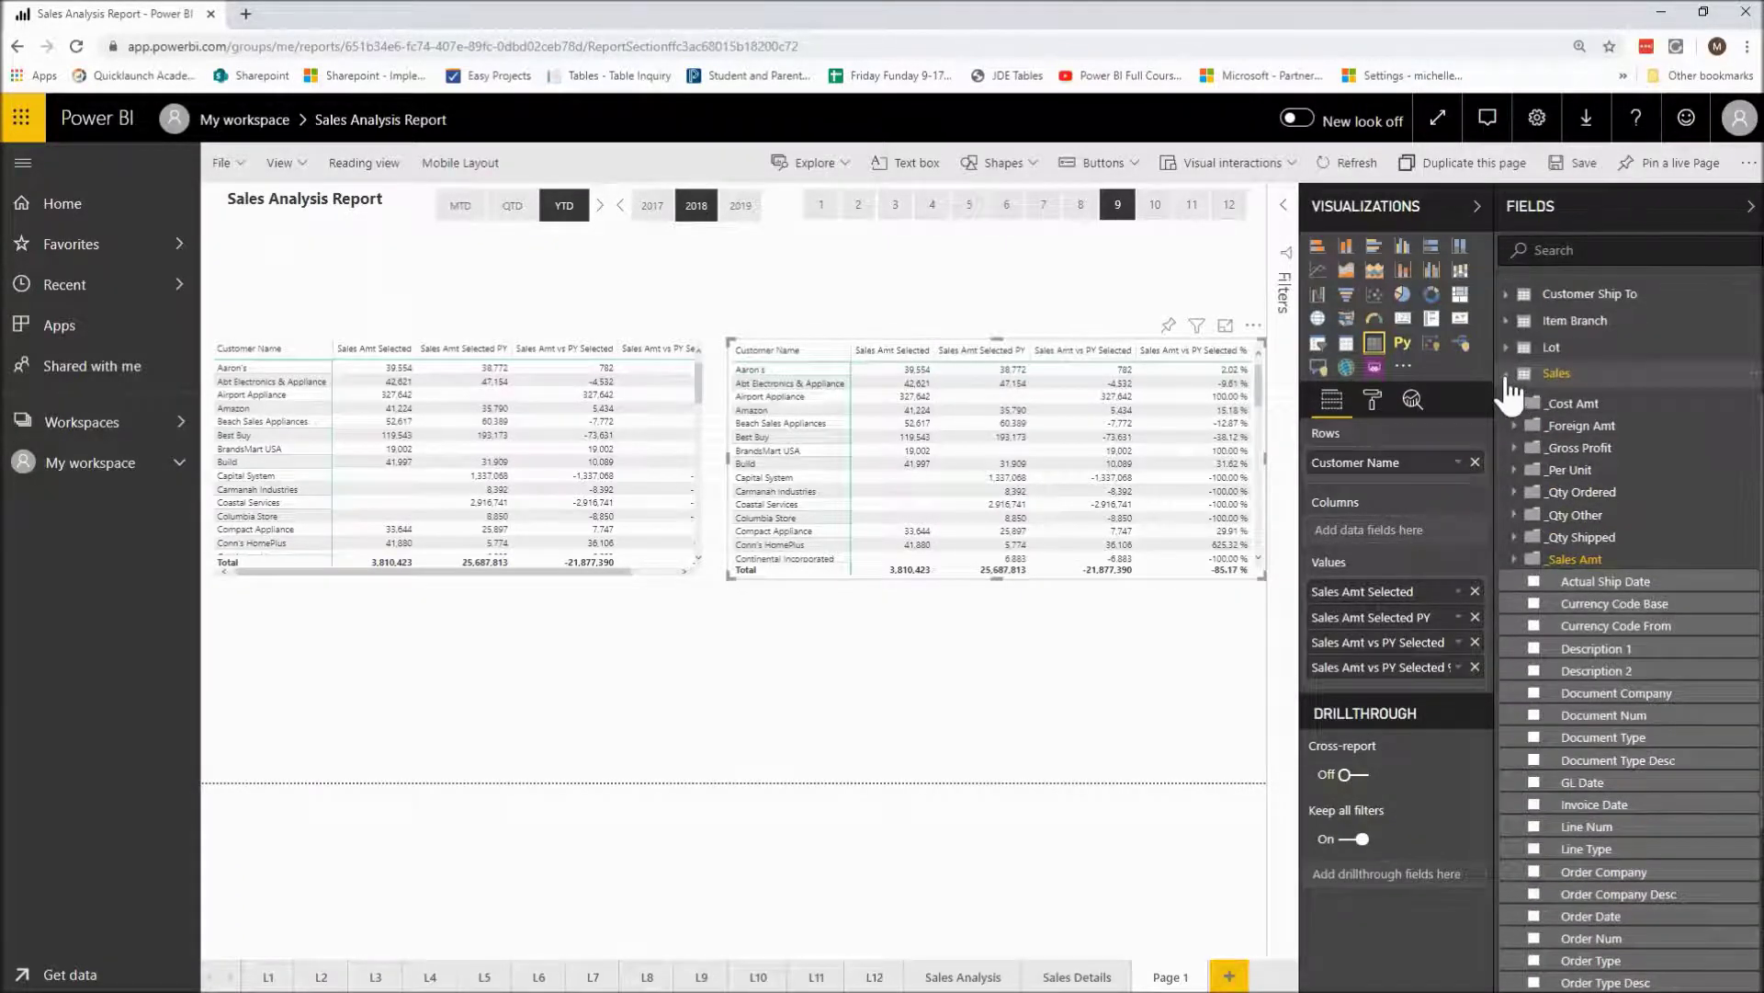
pyautogui.click(1507, 377)
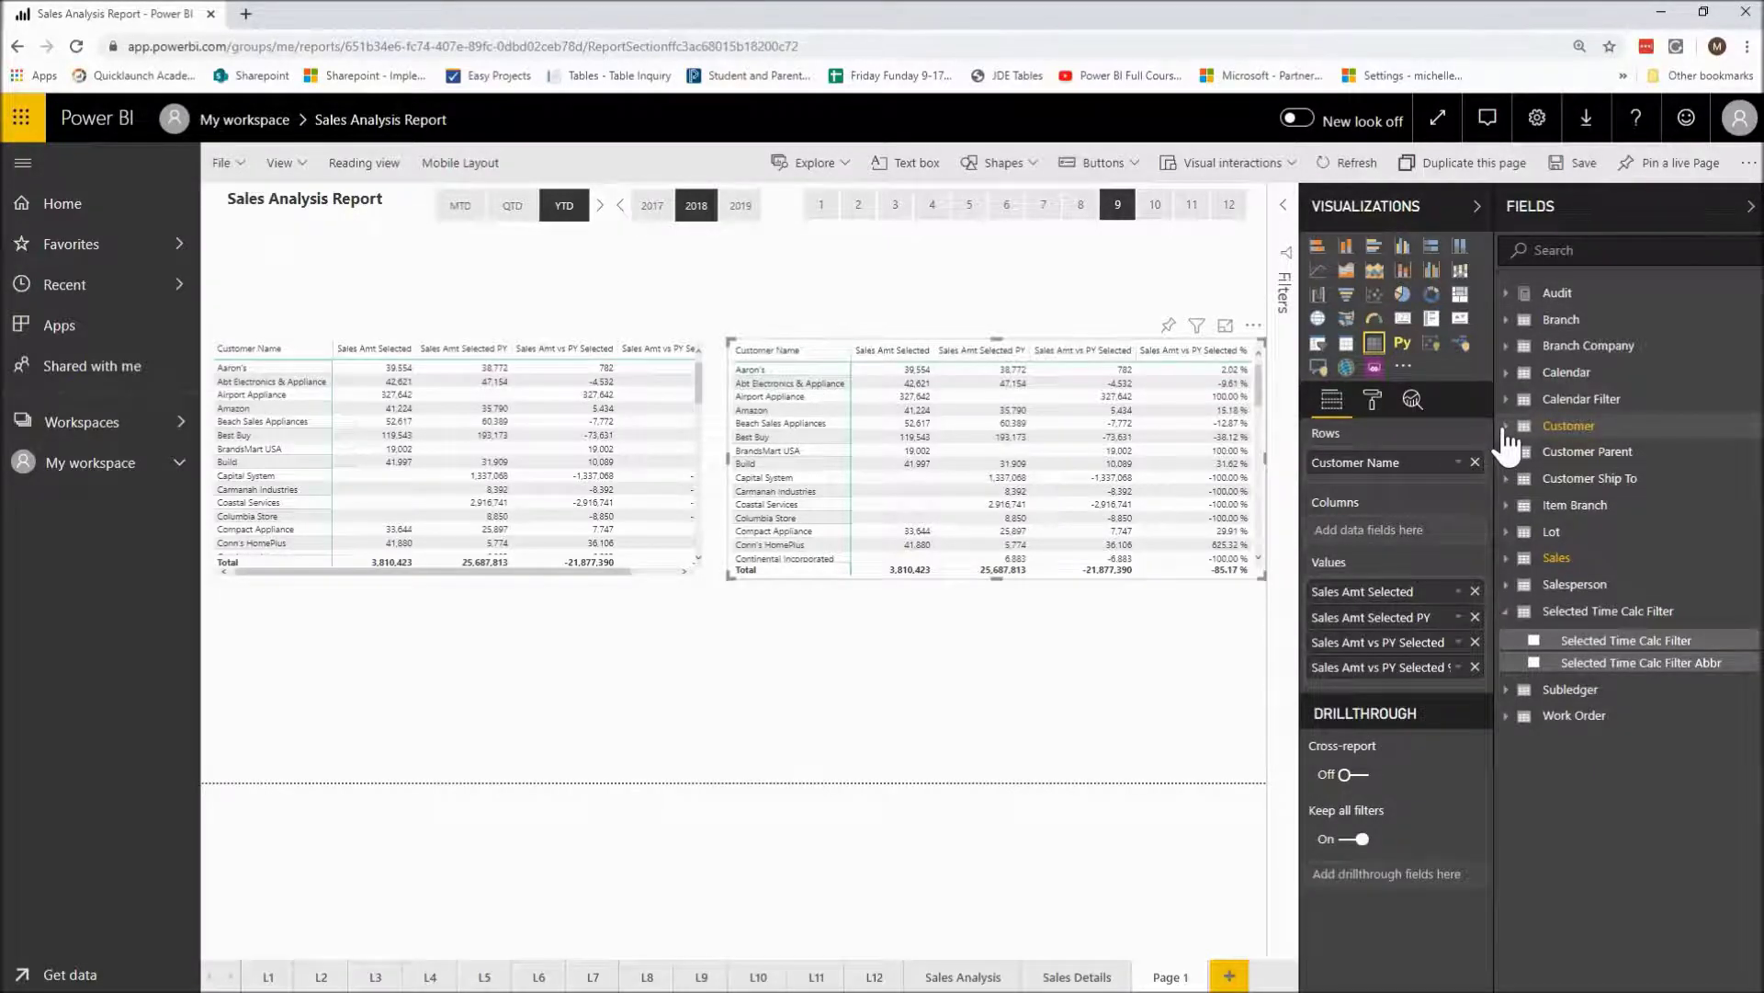
pyautogui.click(1507, 432)
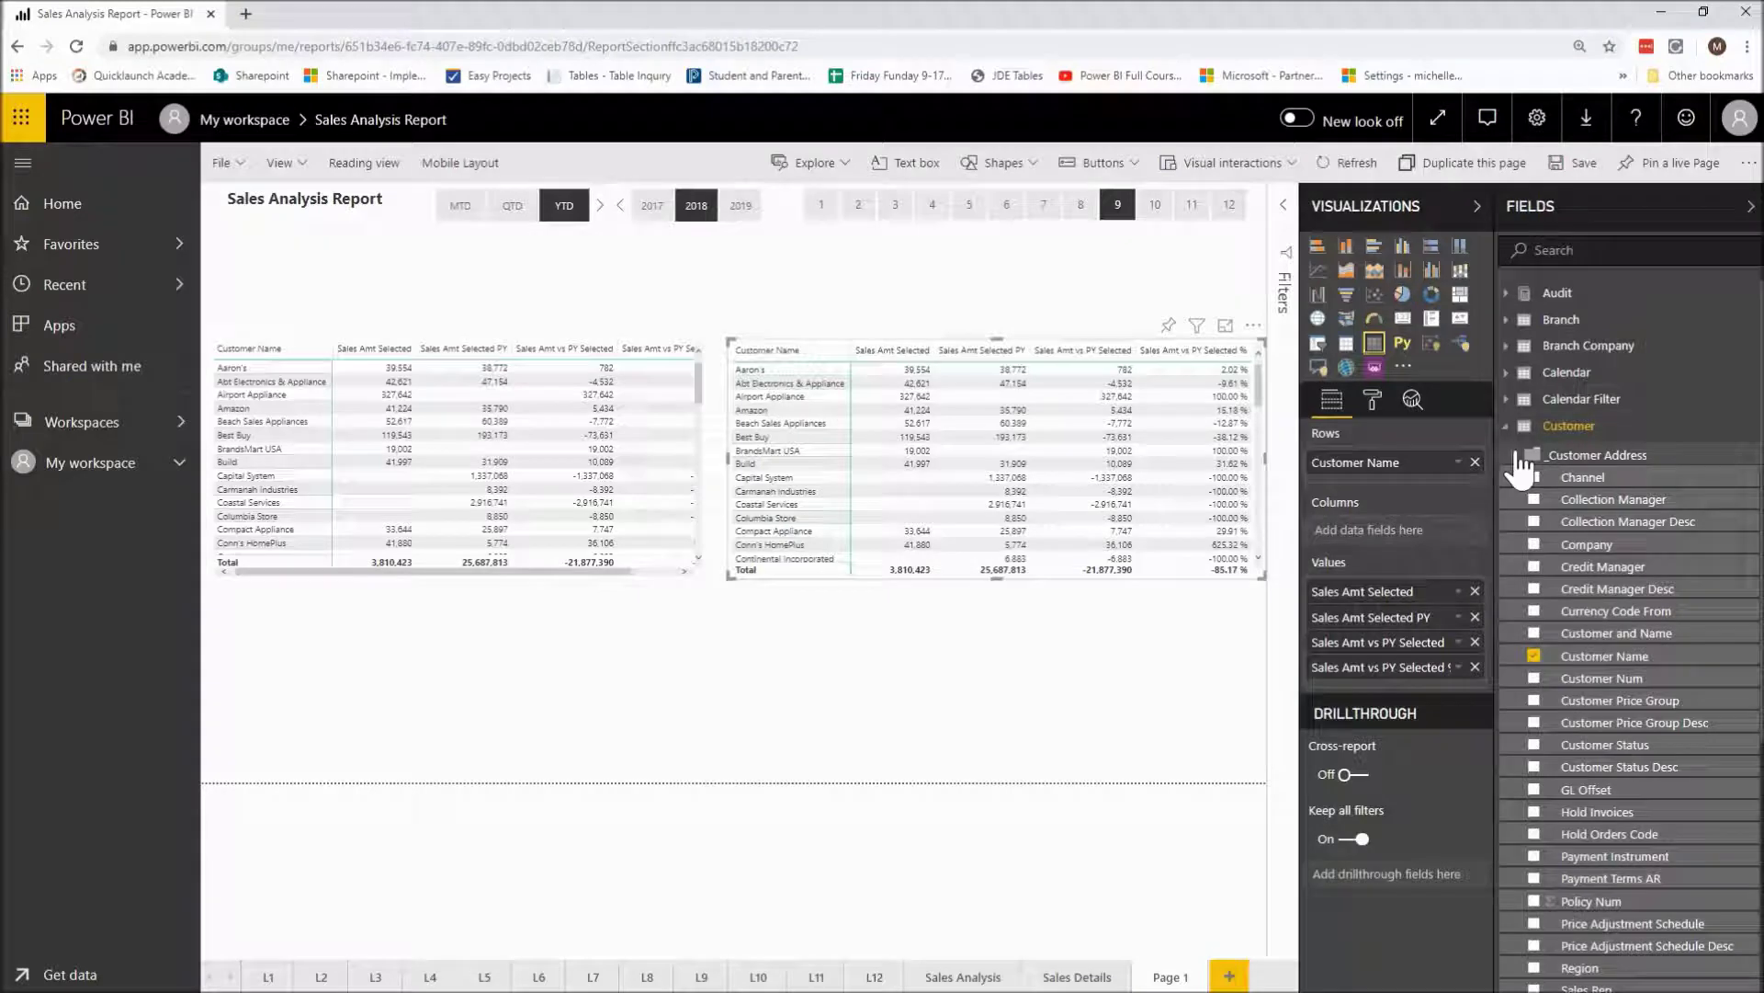
pyautogui.scroll(-2, 1553, 717)
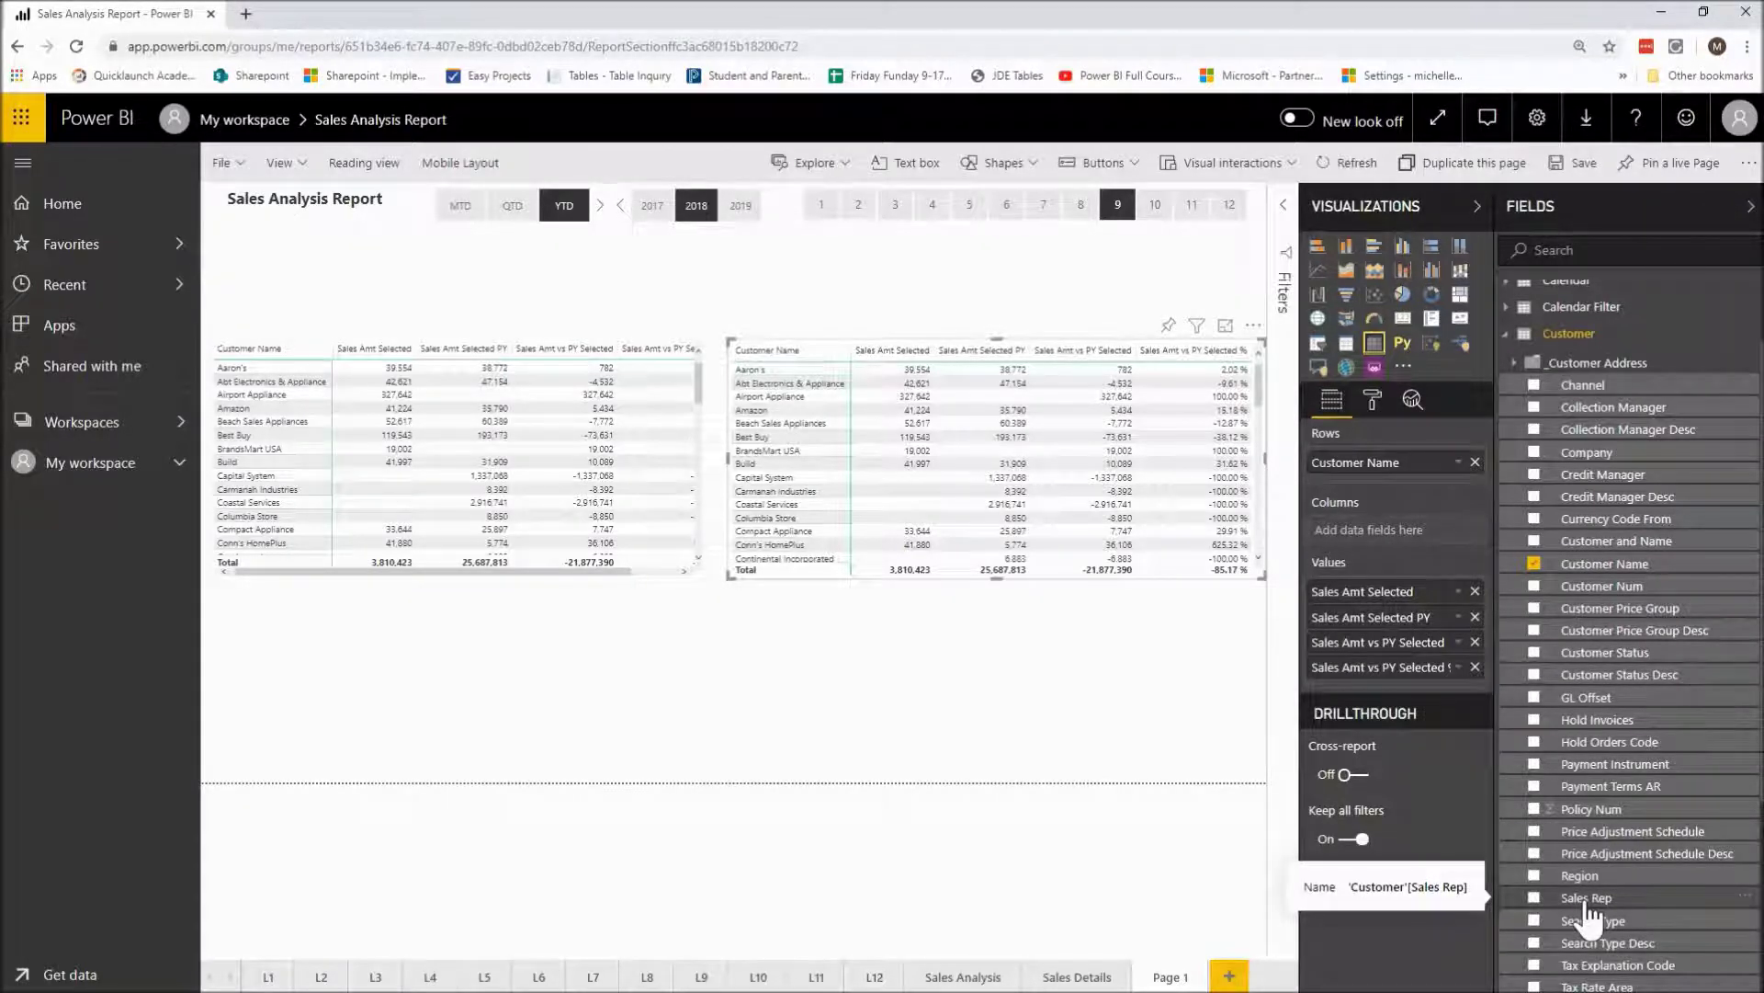
pyautogui.moveTo(1586, 908); pyautogui.dragTo(1420, 476)
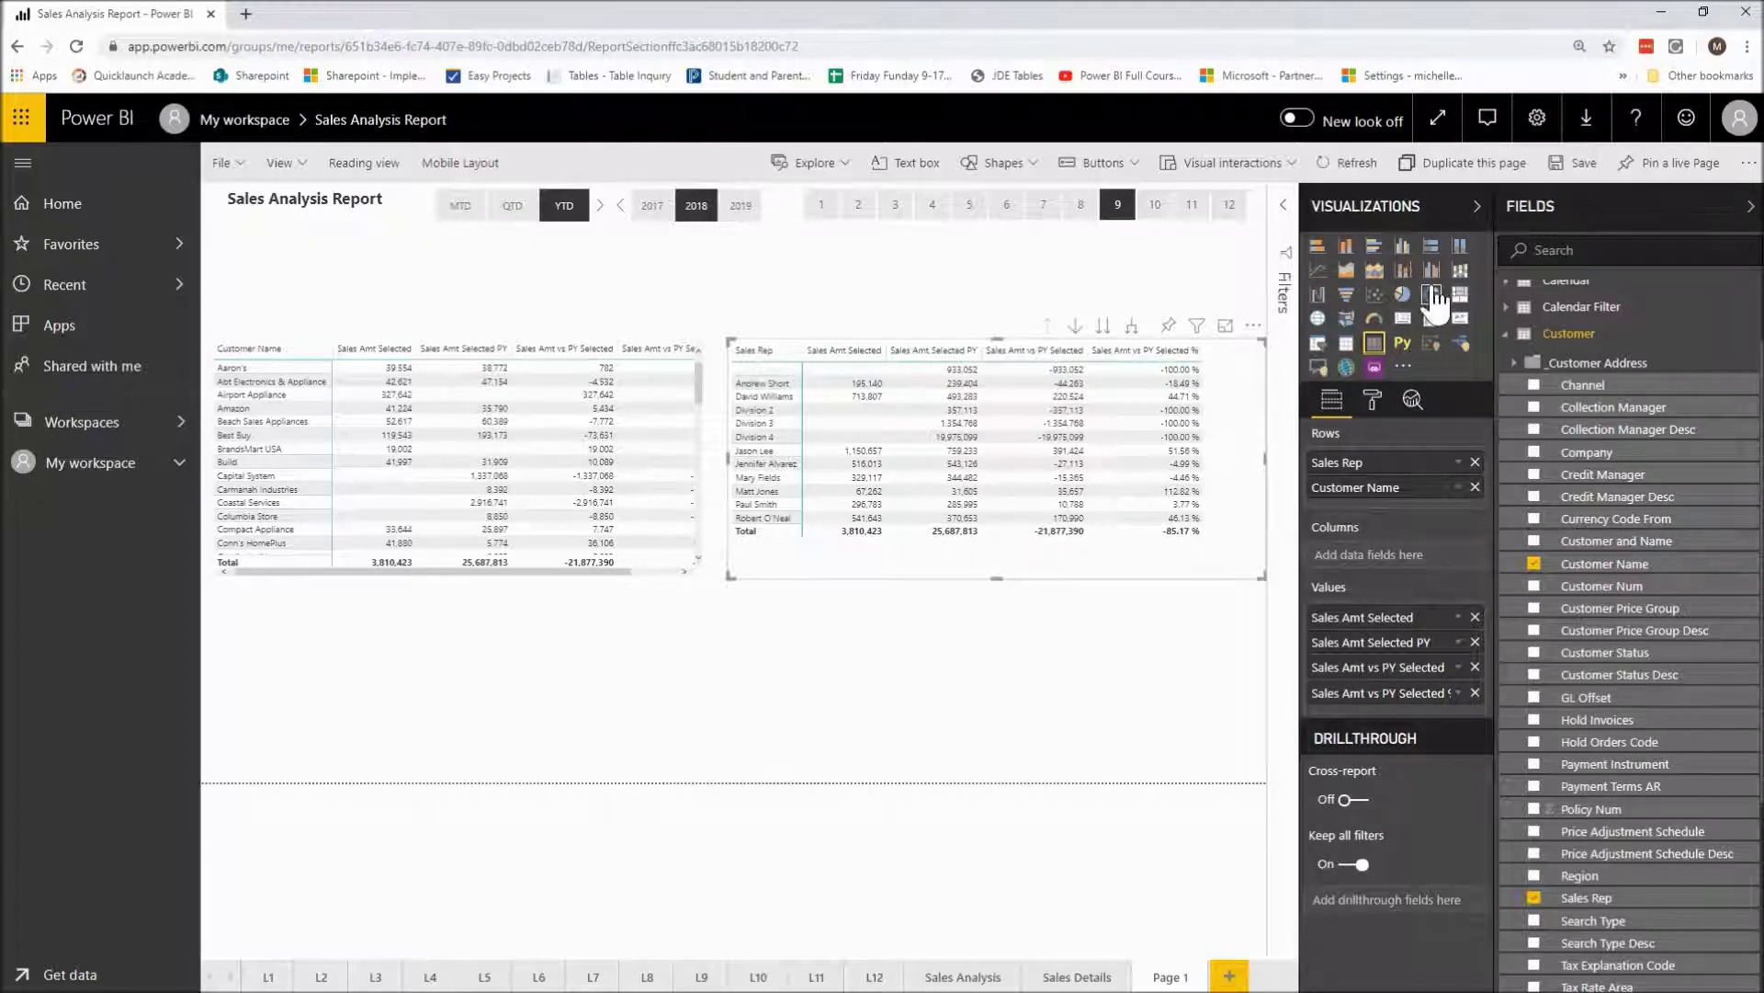
# - Convert the right-hand matrix to a waterfall chart and plot Sales Amt vs PY Selected on its Y axis, moving Sales Amt Selected to the tooltips
pyautogui.click(1320, 296)
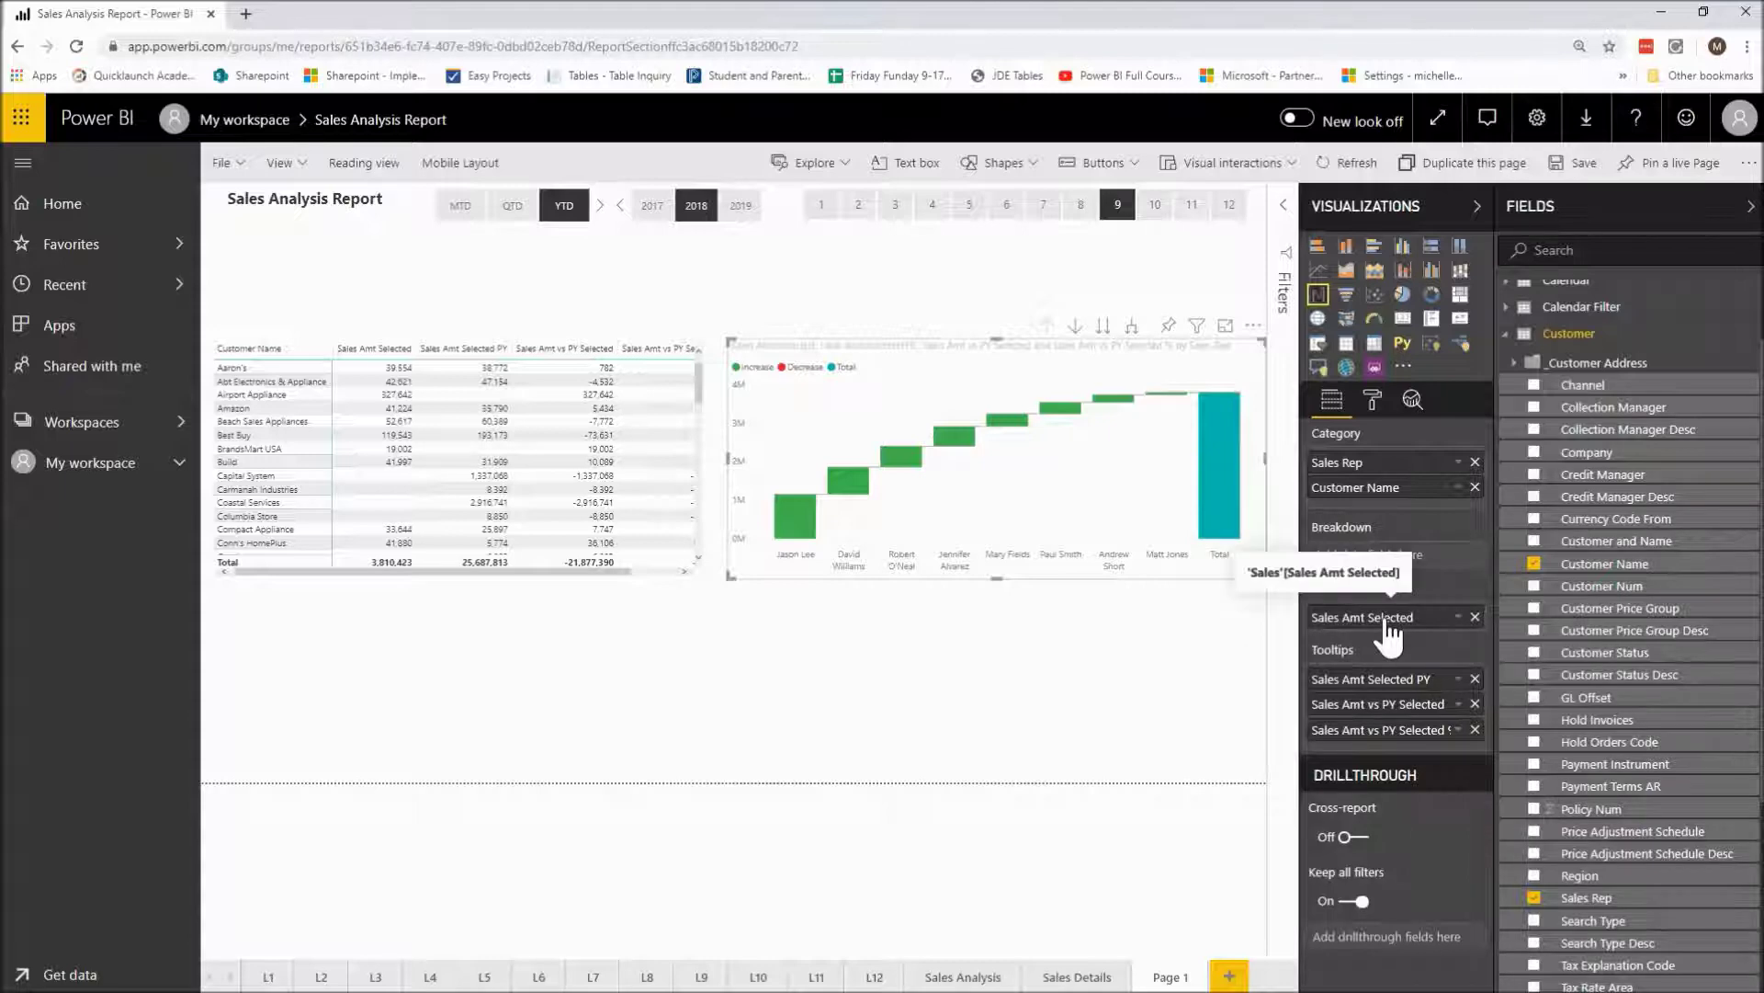
pyautogui.moveTo(1390, 620); pyautogui.dragTo(1388, 683)
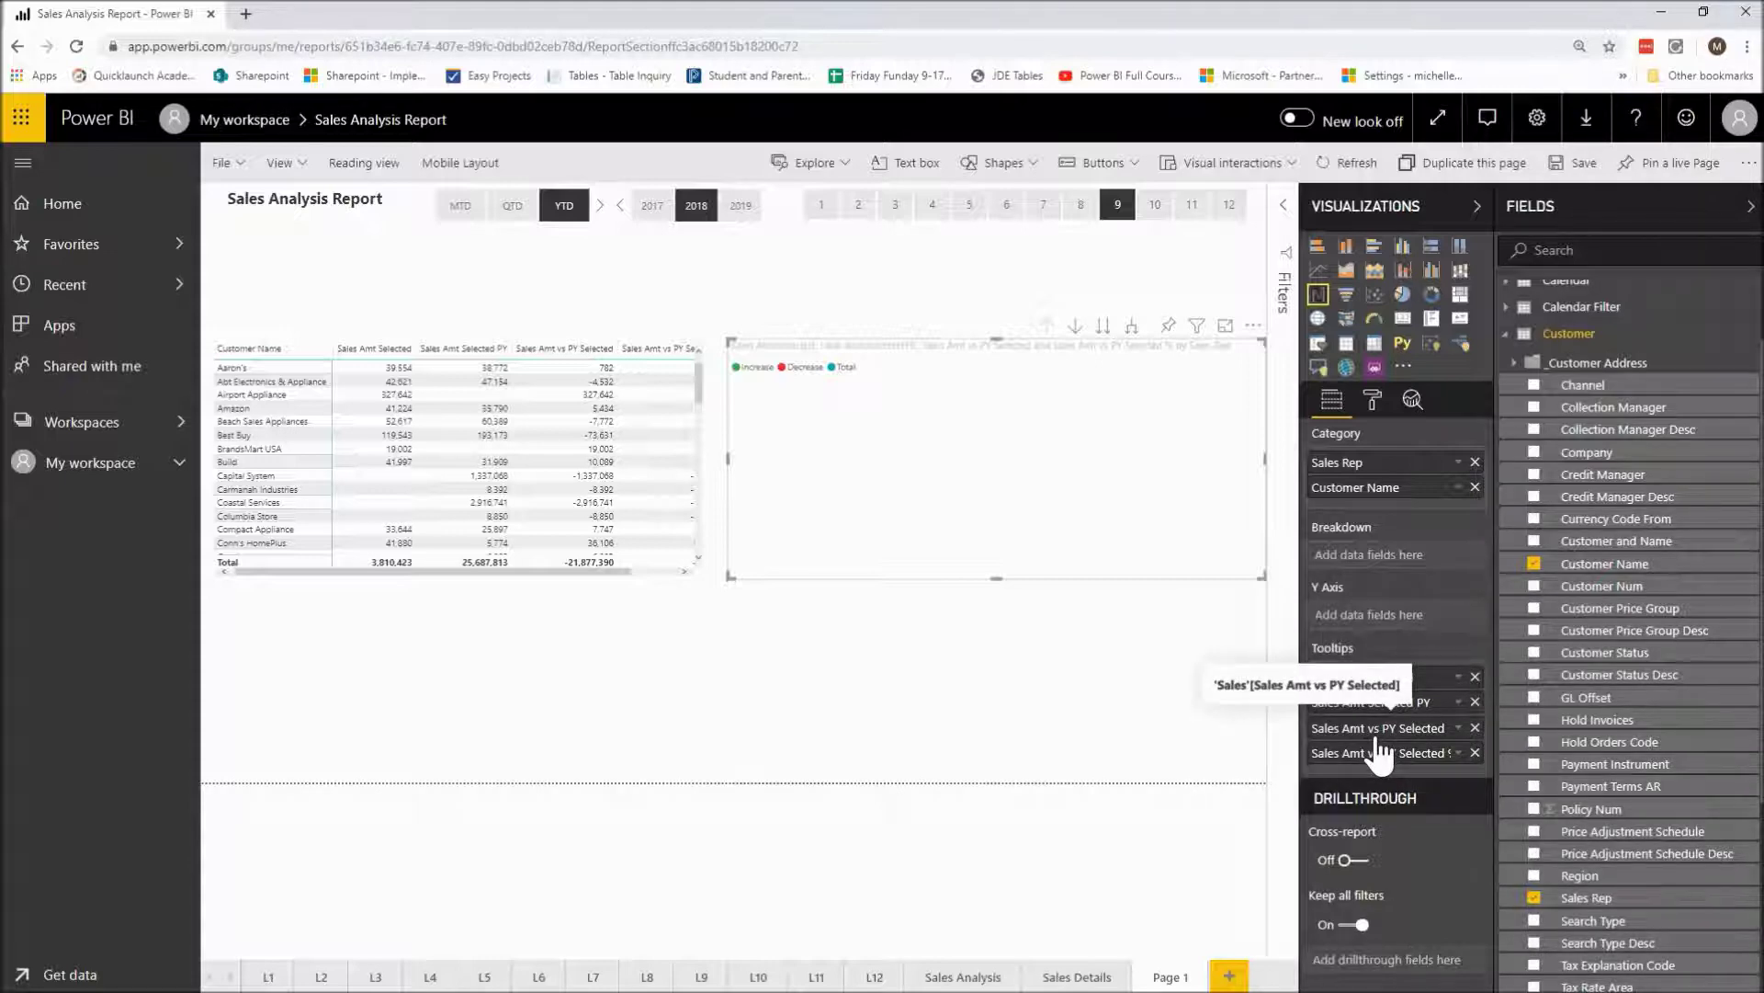
pyautogui.moveTo(1387, 729); pyautogui.dragTo(1379, 644)
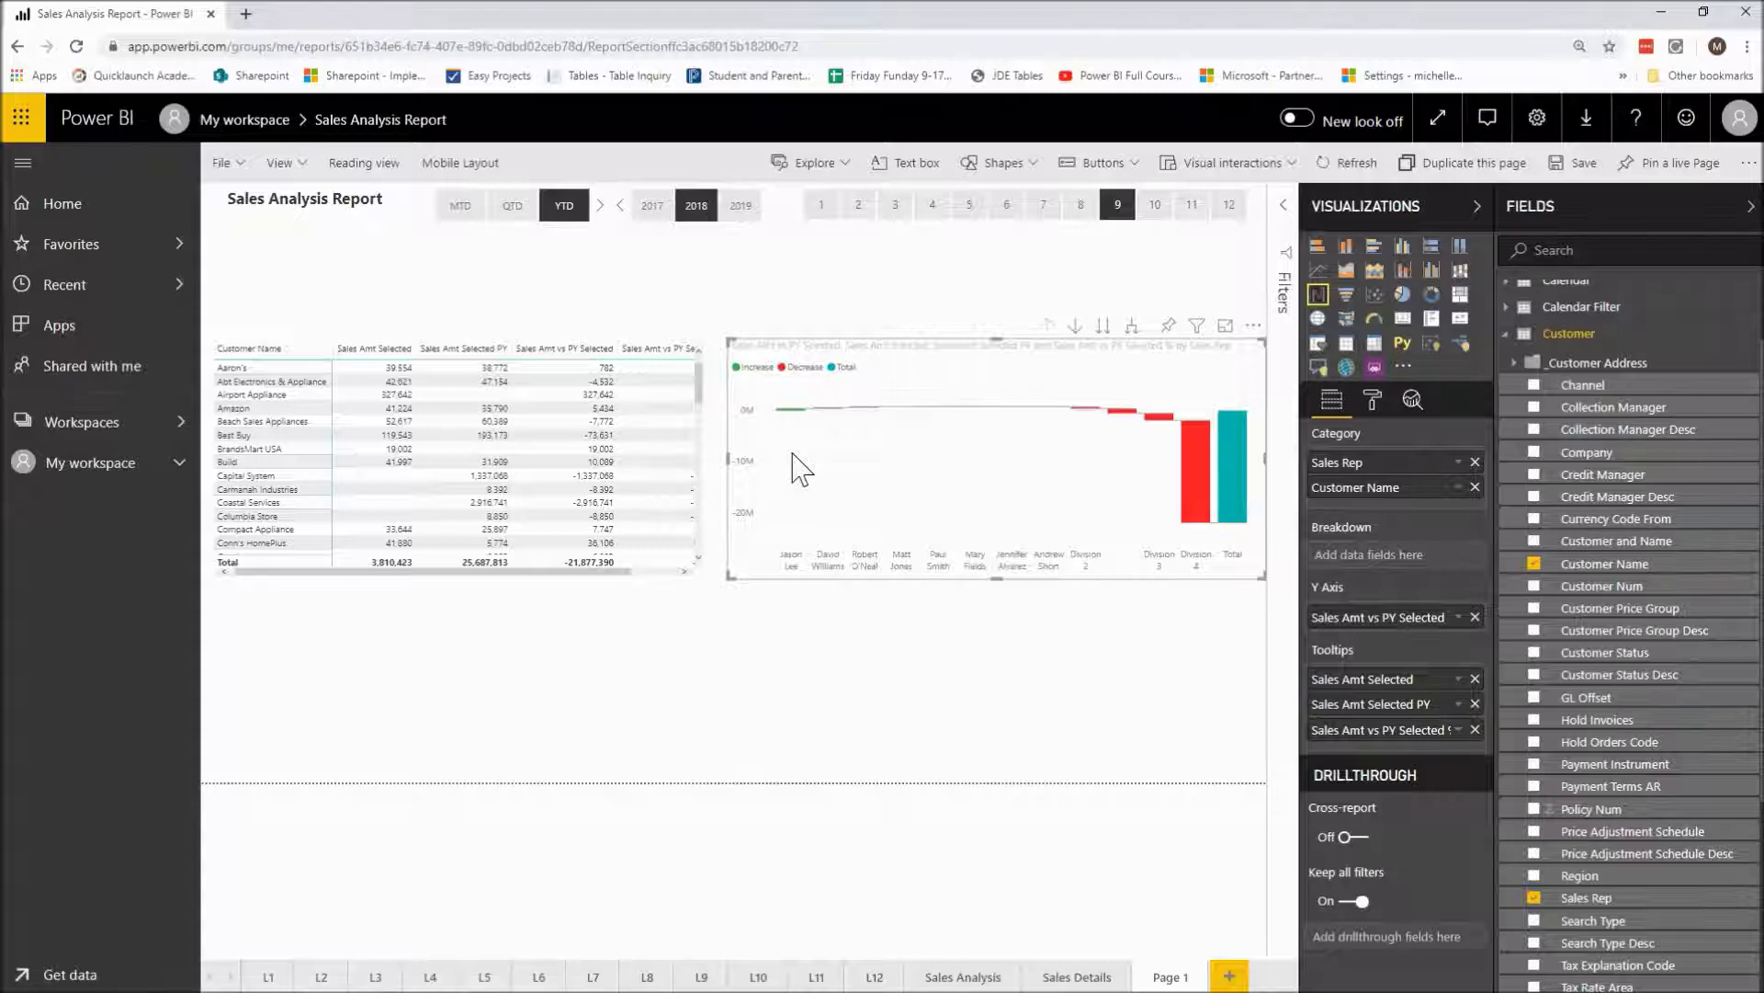
# - Filter the report to year 2019 and sort the waterfall chart by Sales Amt vs PY Selected
pyautogui.moveTo(799, 421)
pyautogui.click(744, 217)
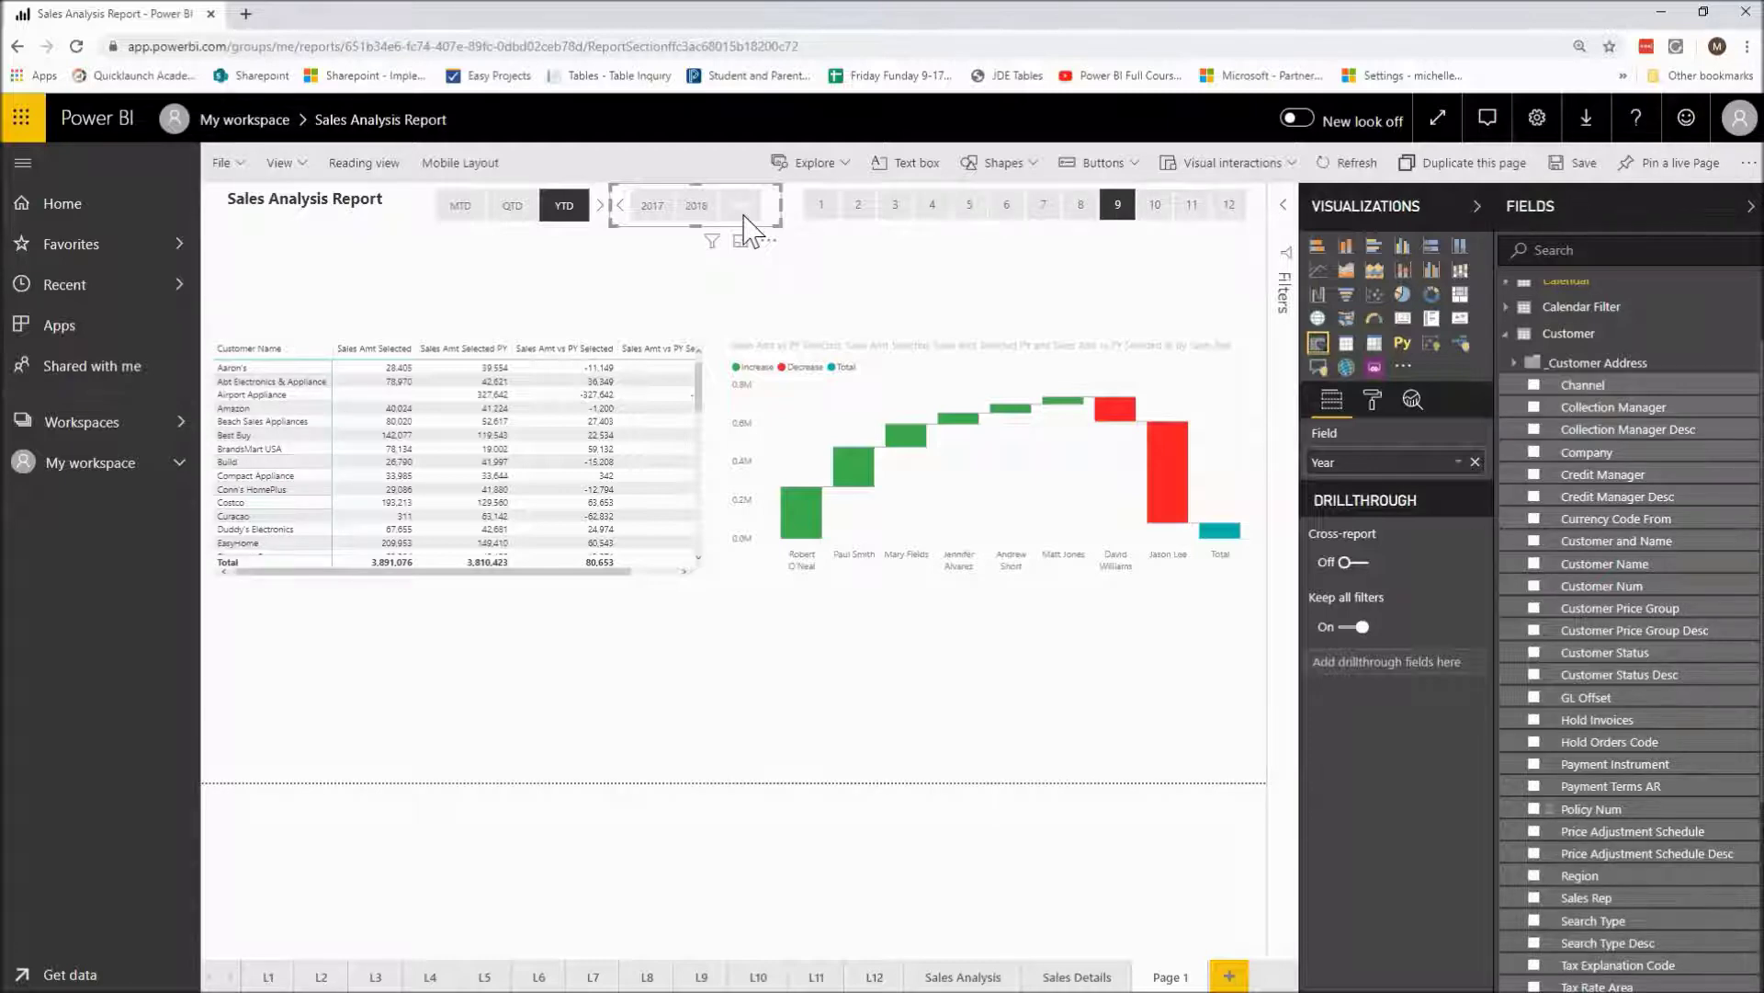
pyautogui.click(985, 374)
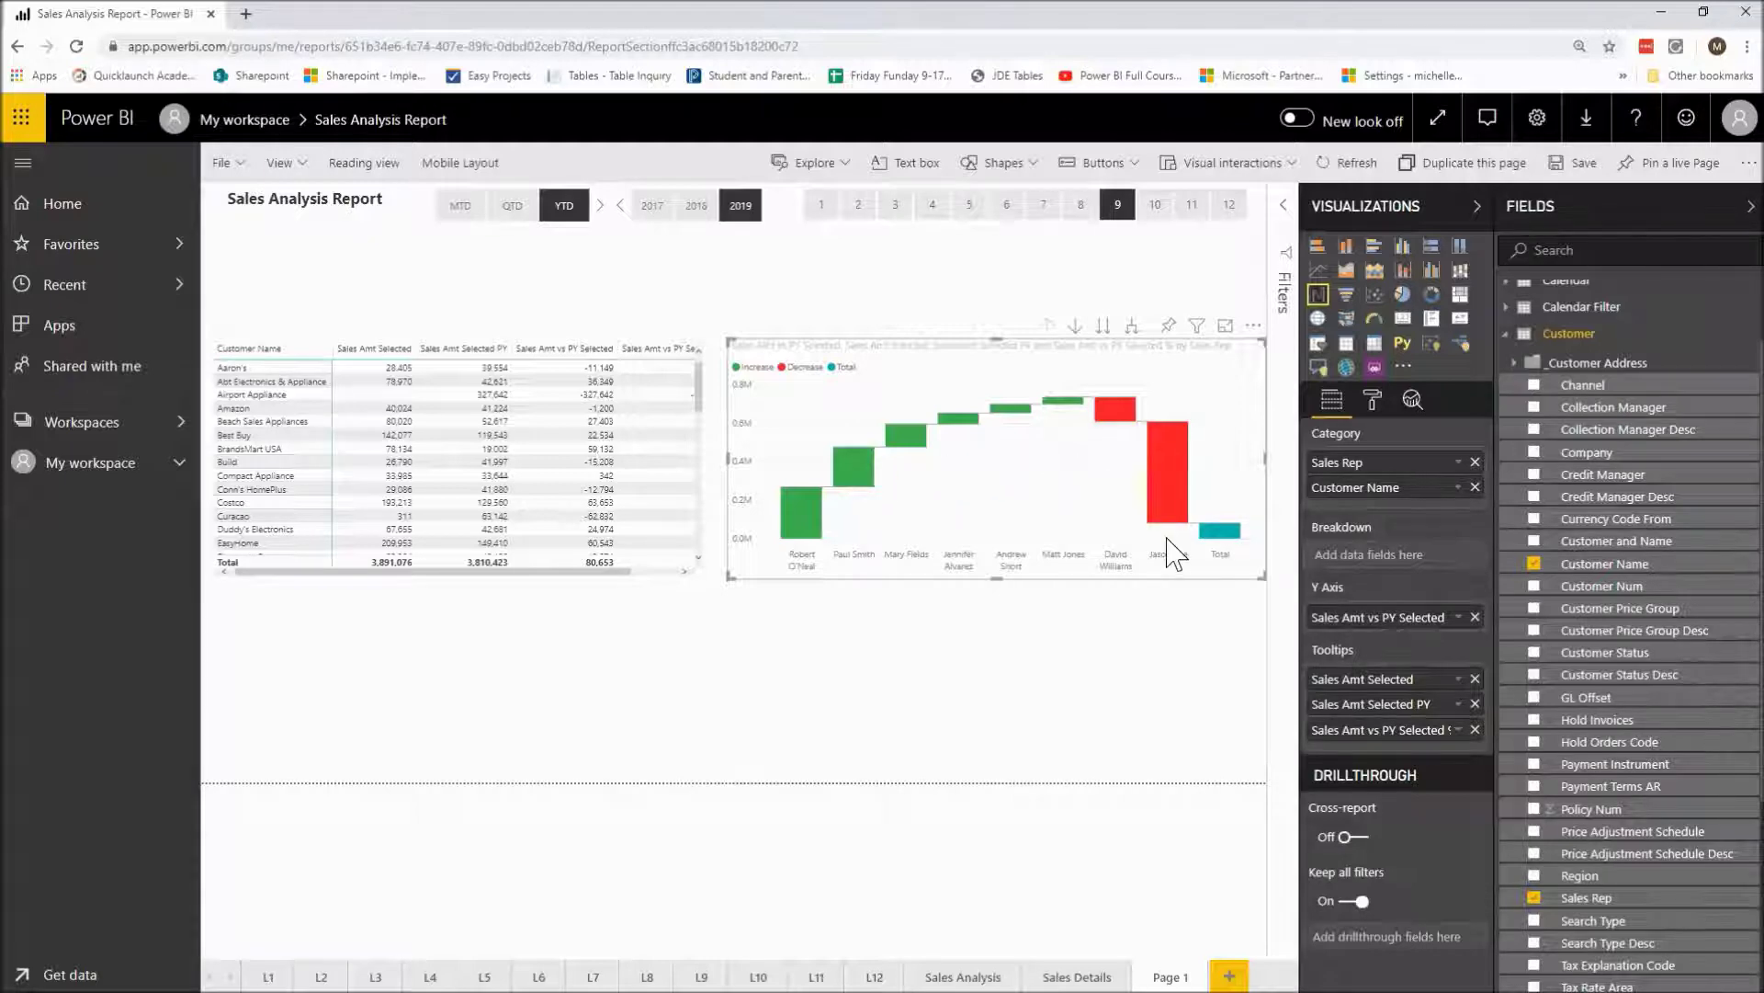
pyautogui.click(1253, 327)
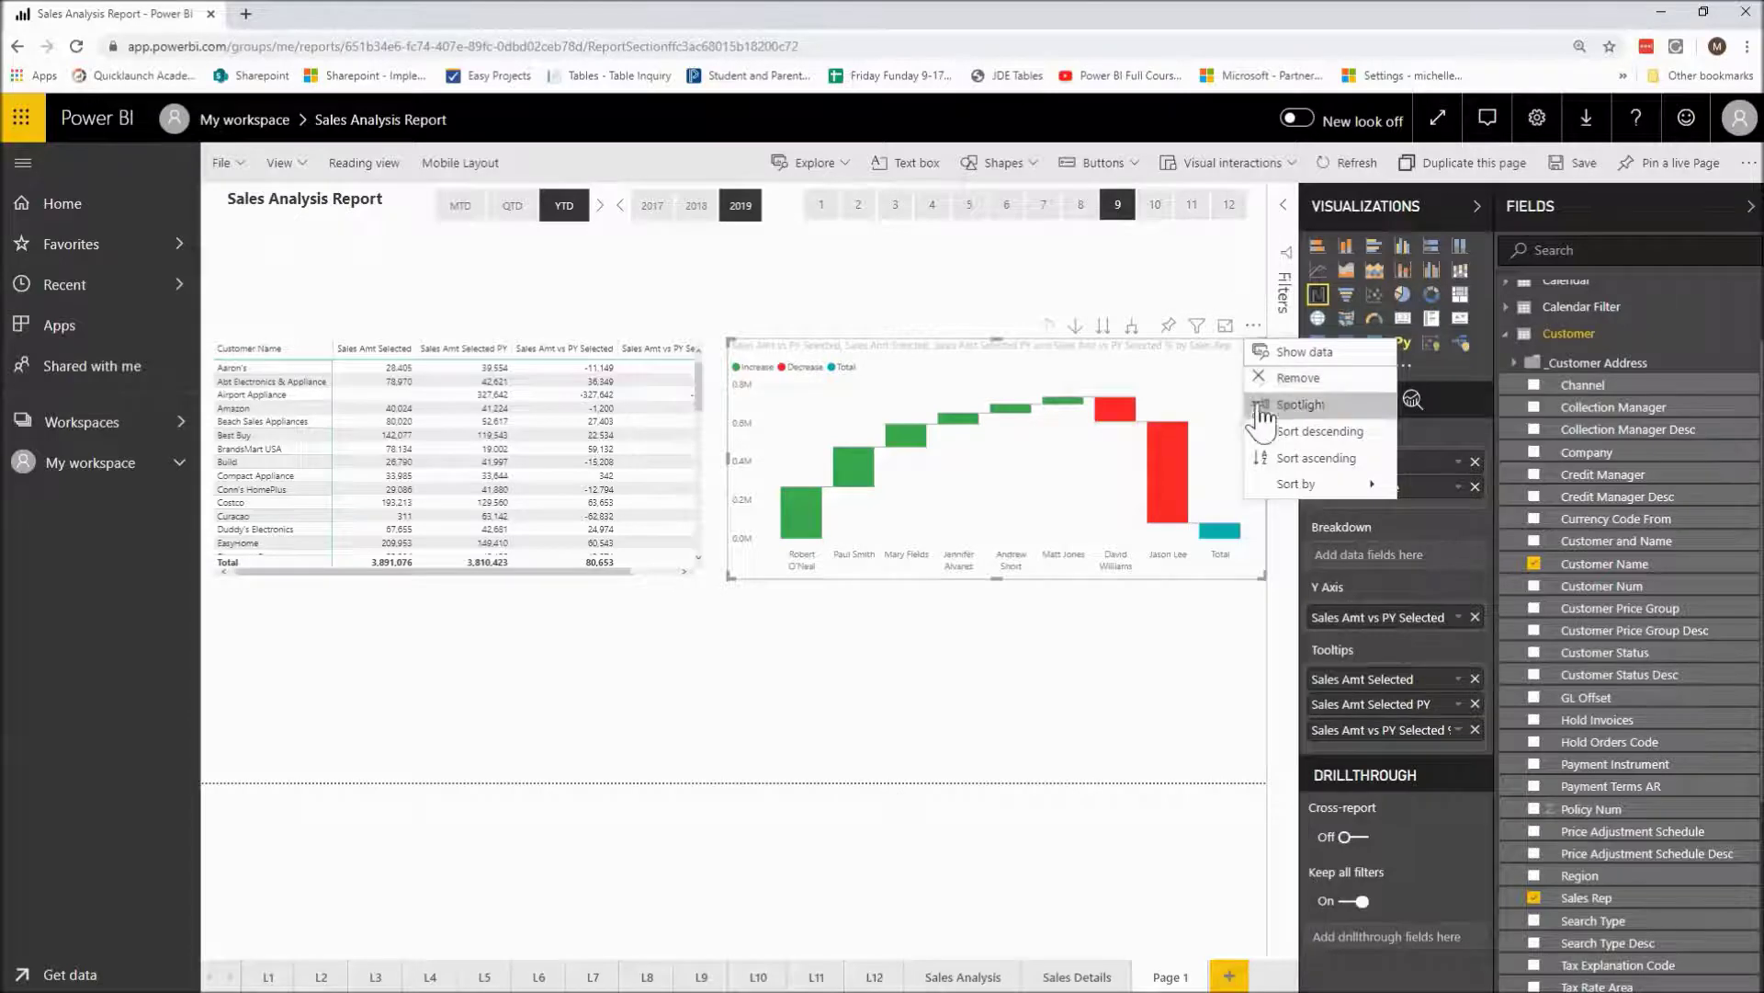
pyautogui.moveTo(1275, 496)
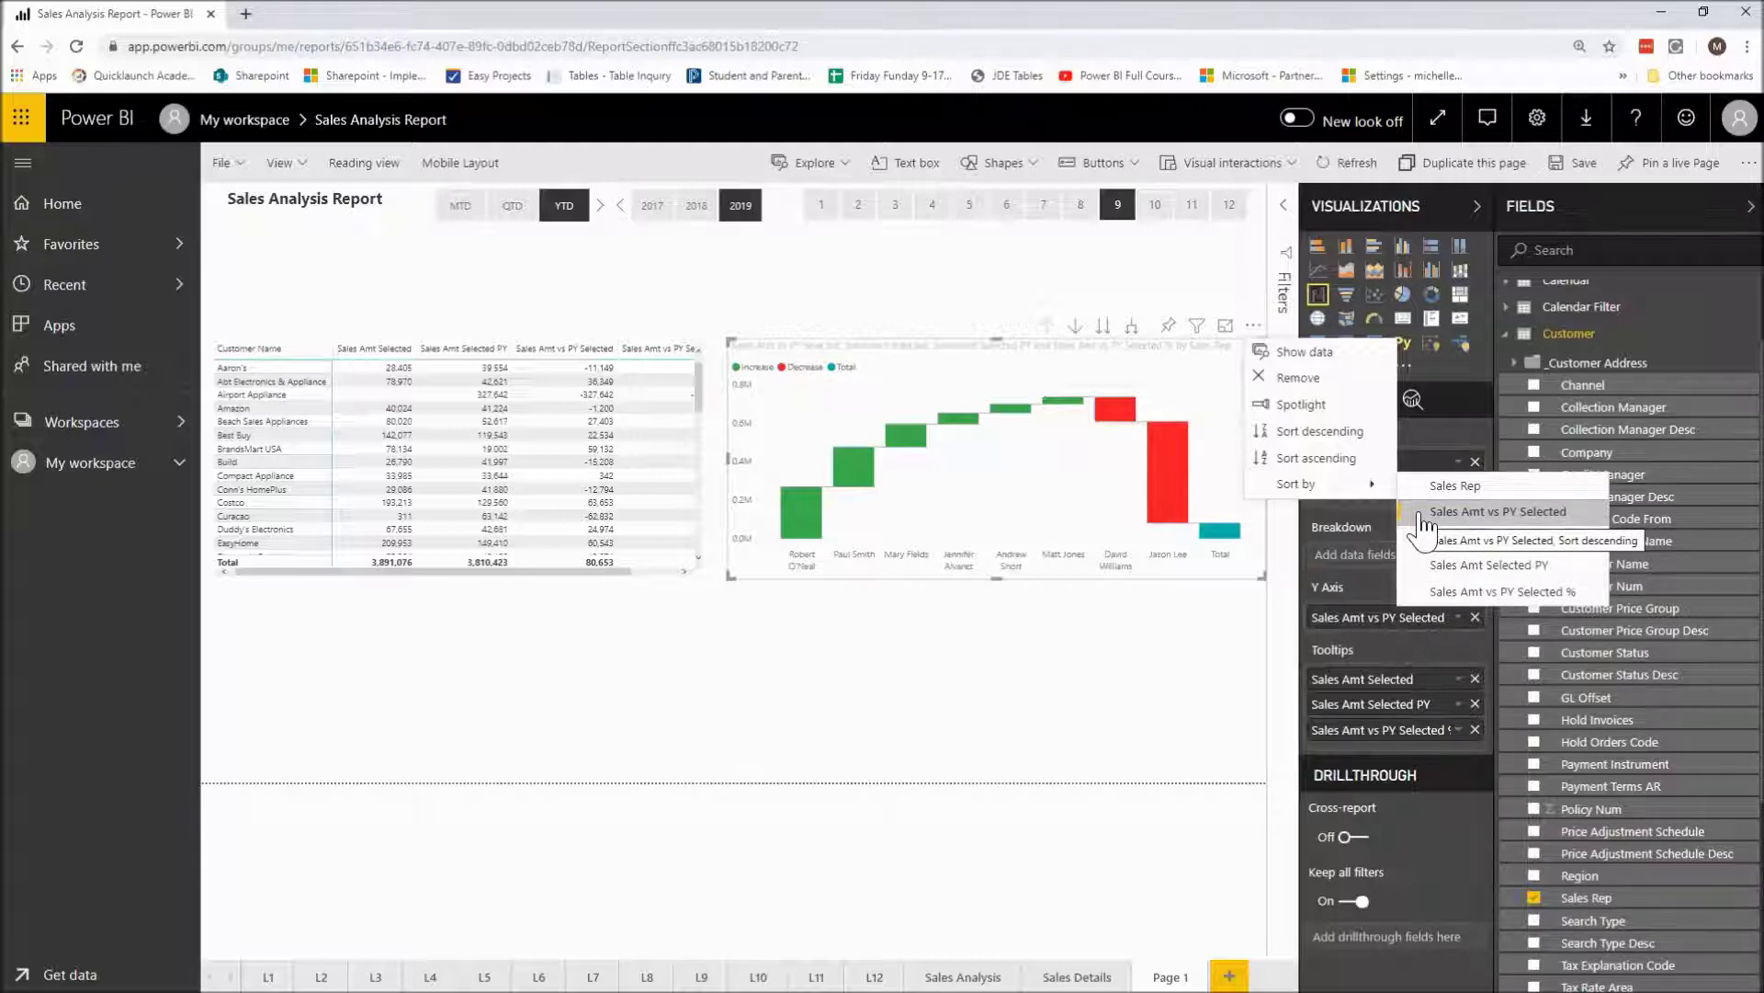
pyautogui.click(1422, 517)
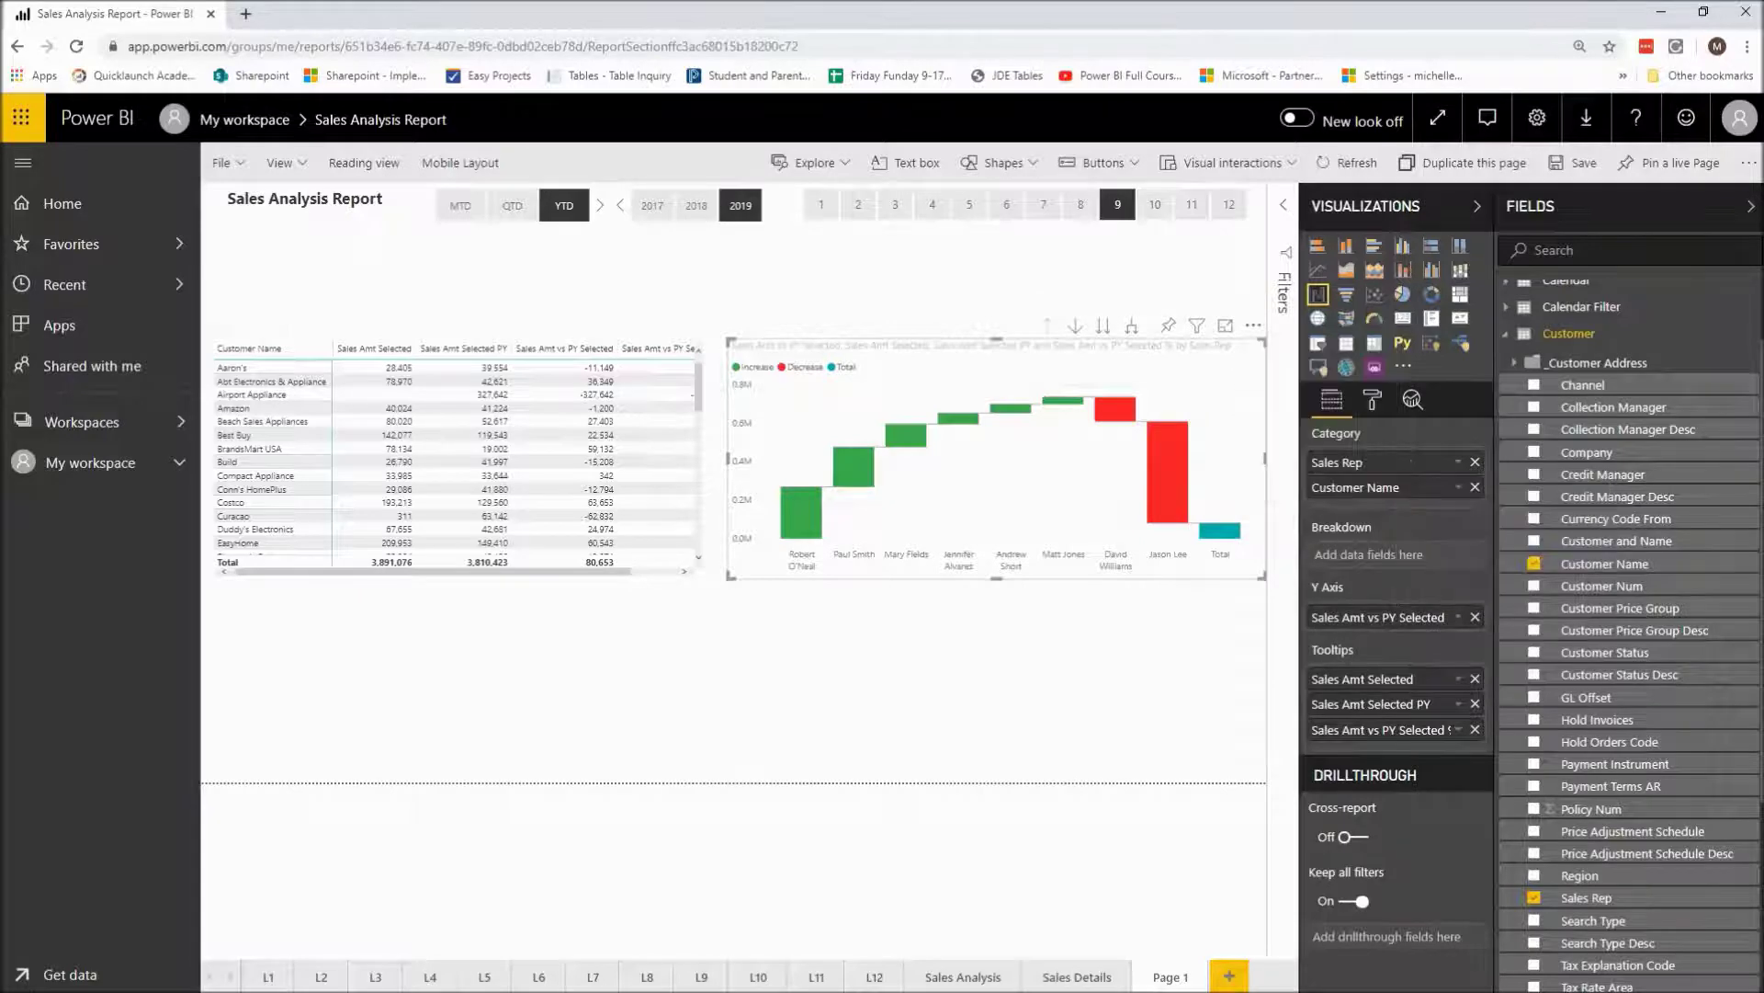
# - Try ascending order on the waterfall chart and switch it back to descending
pyautogui.click(1254, 326)
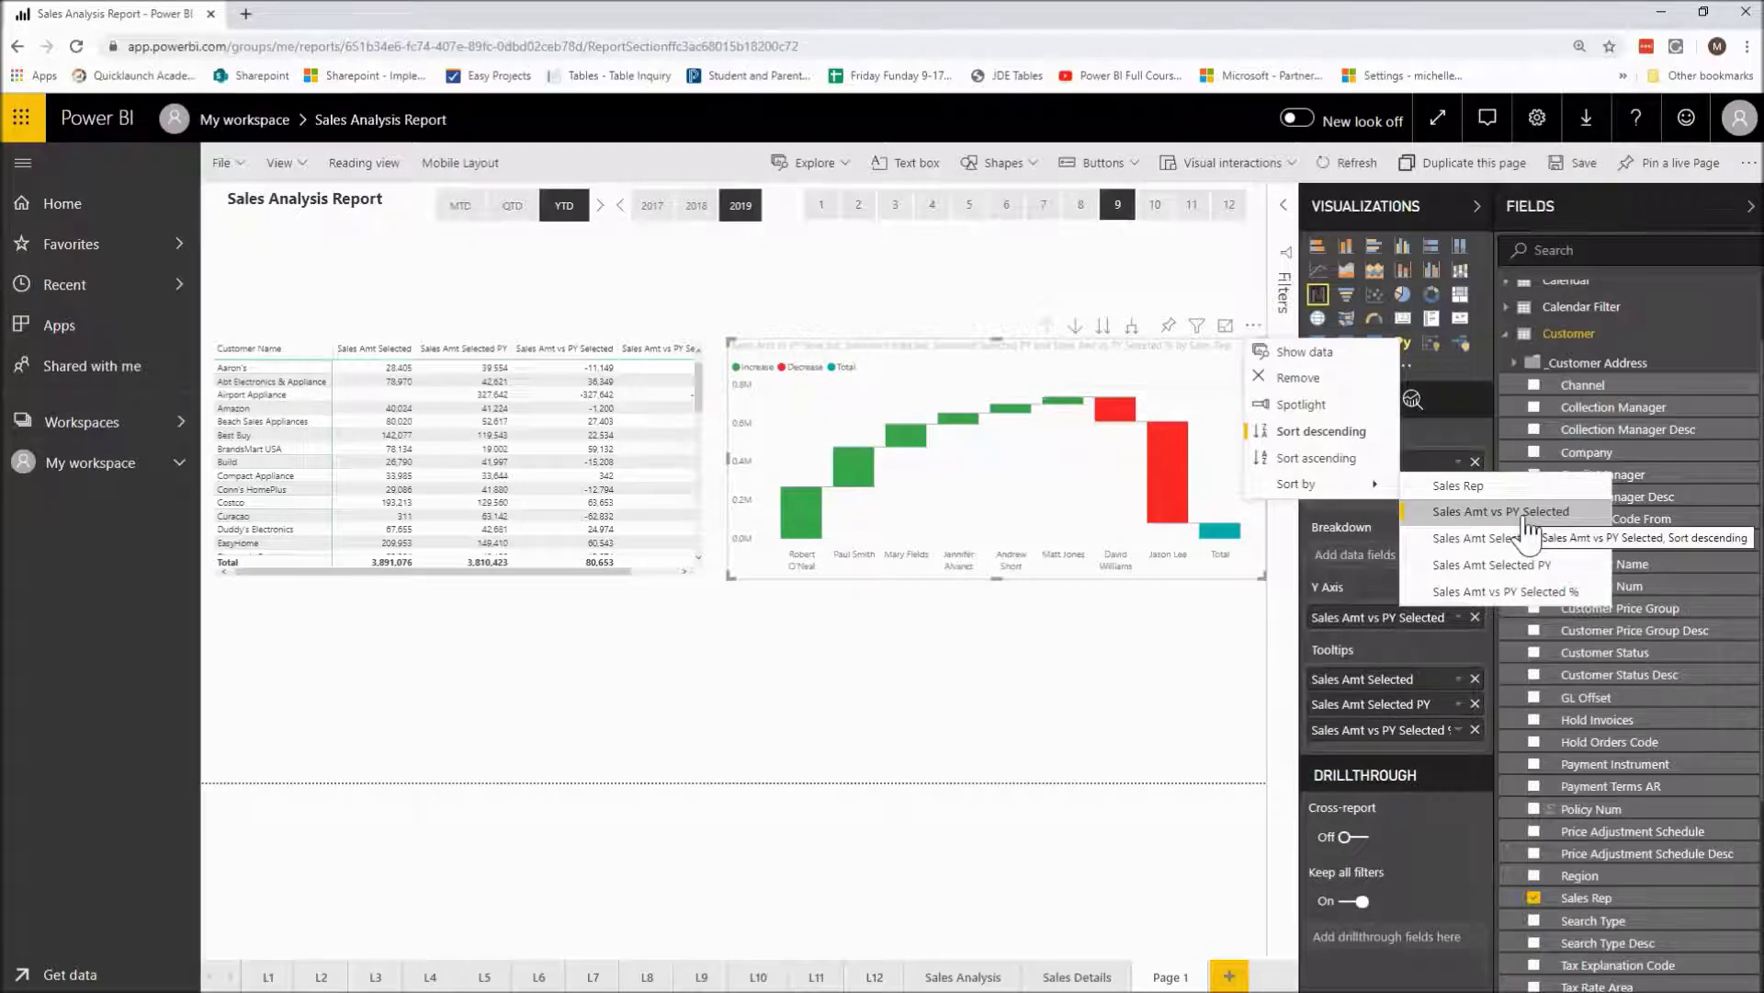
pyautogui.click(1304, 465)
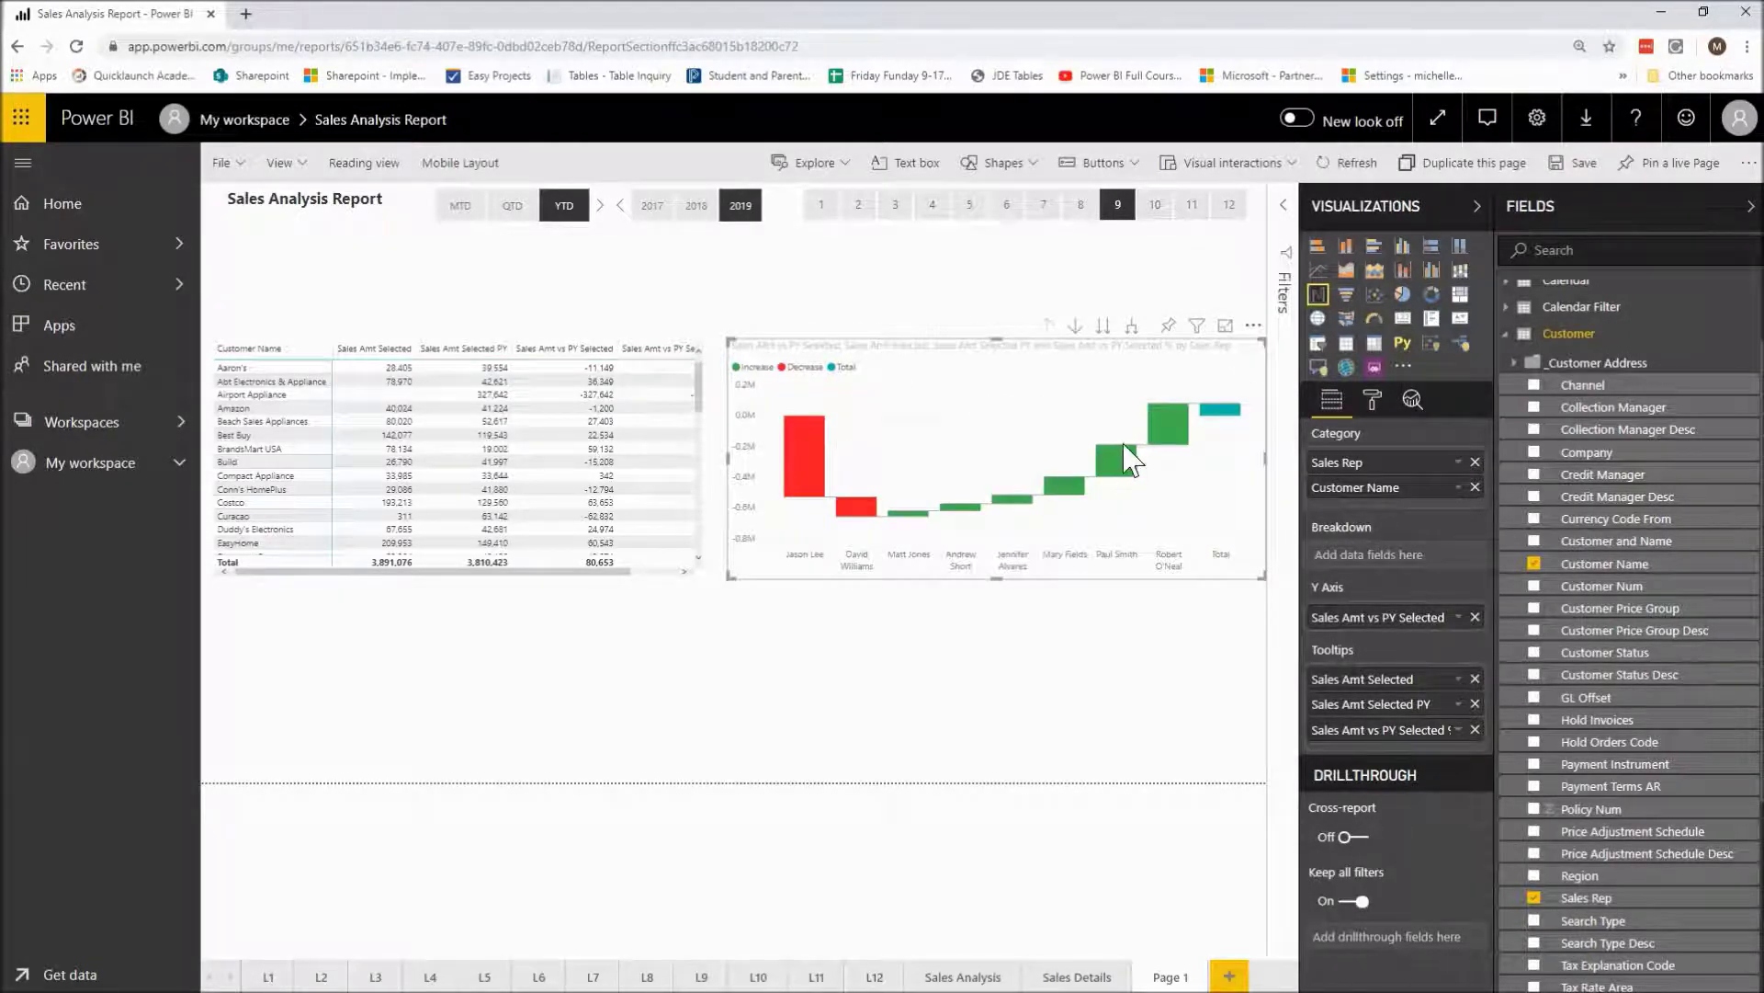
pyautogui.click(1254, 325)
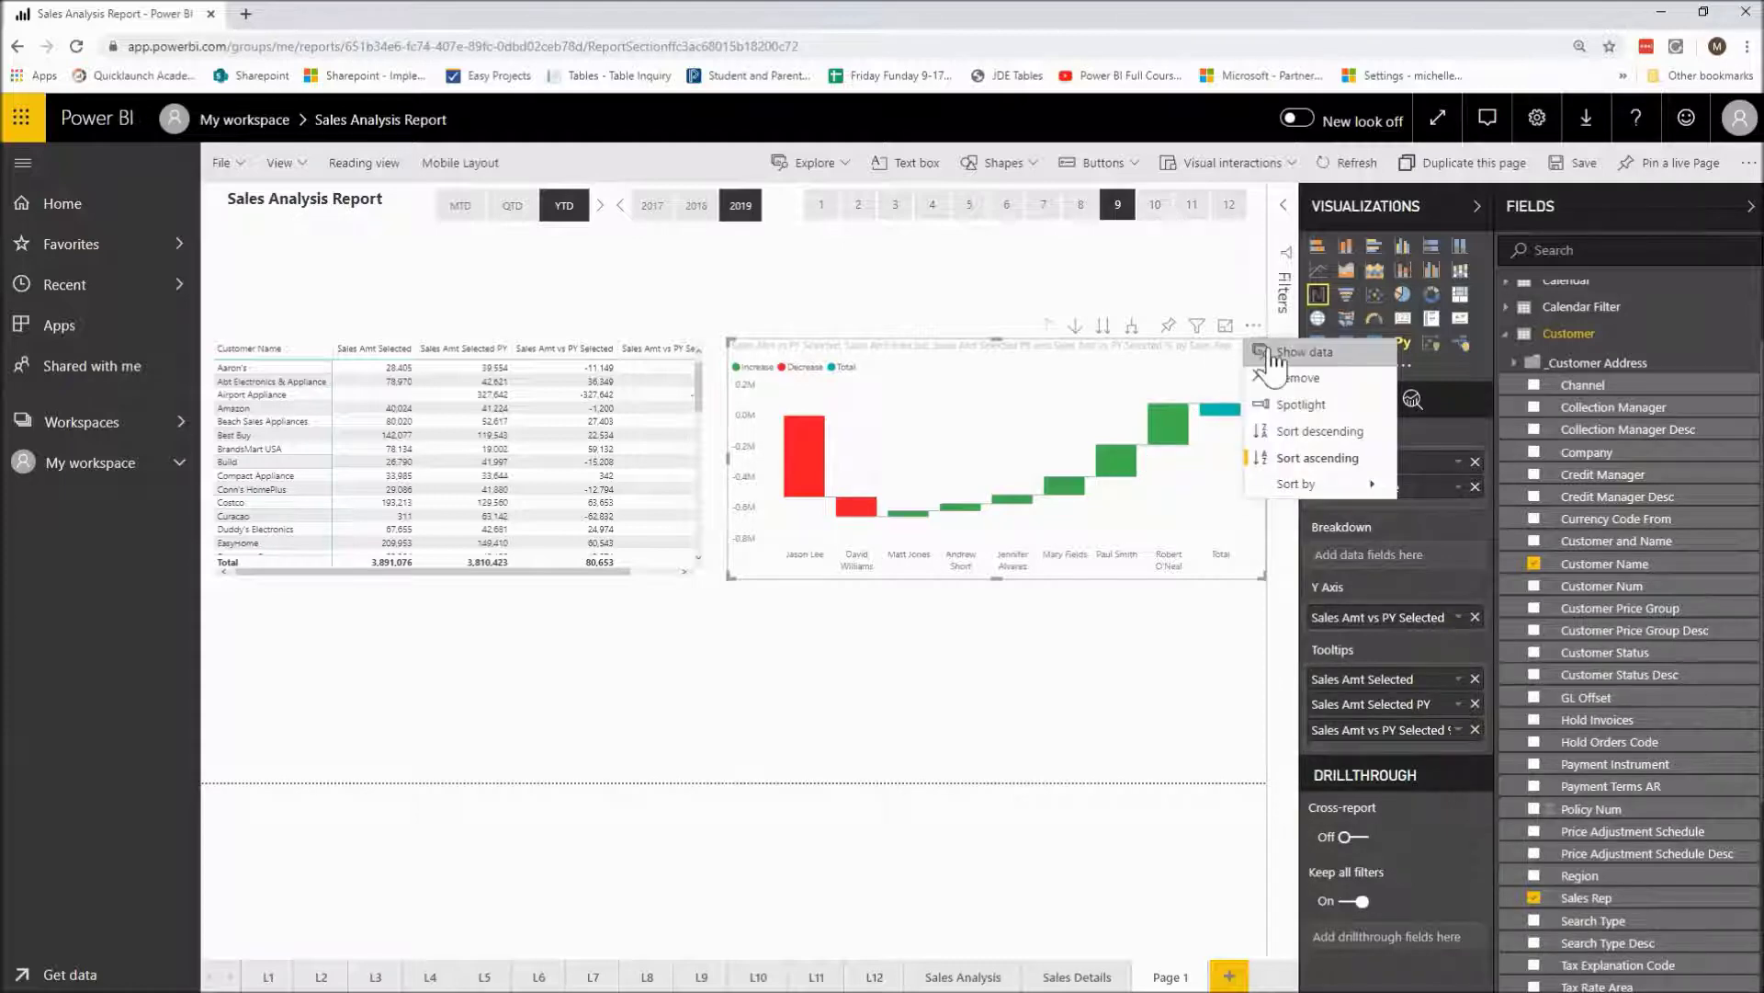
pyautogui.click(1310, 431)
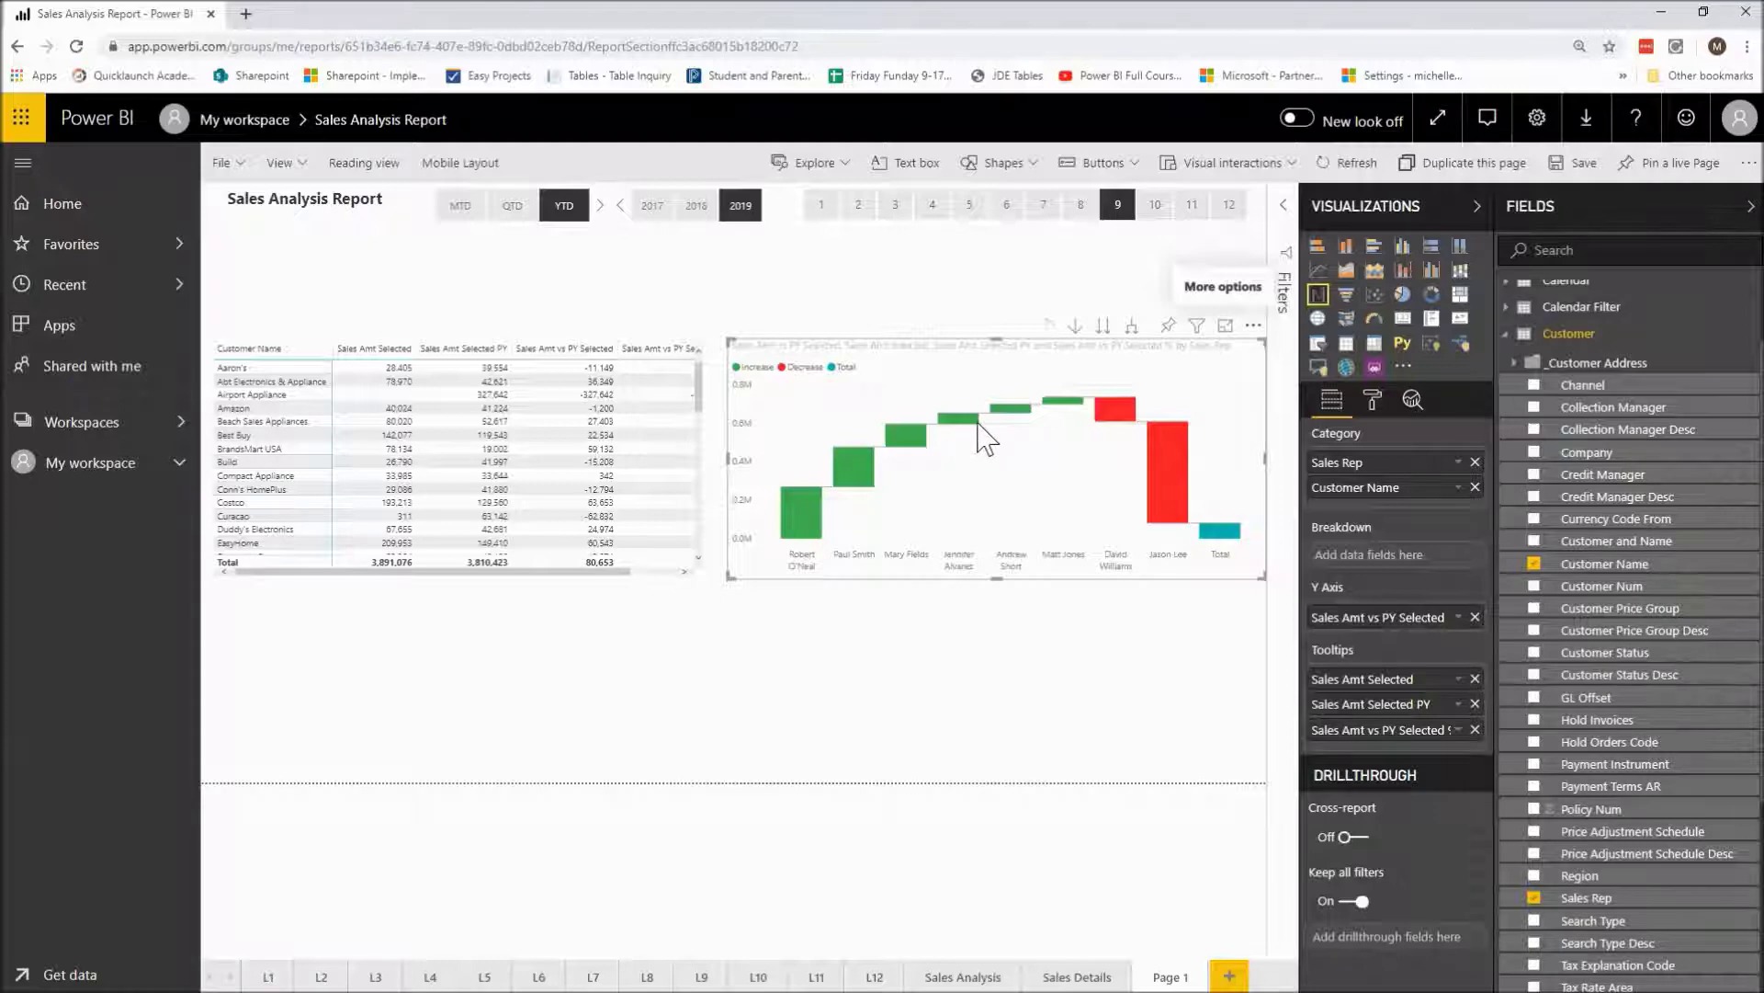
# - Examine the waterfall bars' details, drill down into the sales rep with the largest decrease, and drill back up
pyautogui.moveTo(985, 439)
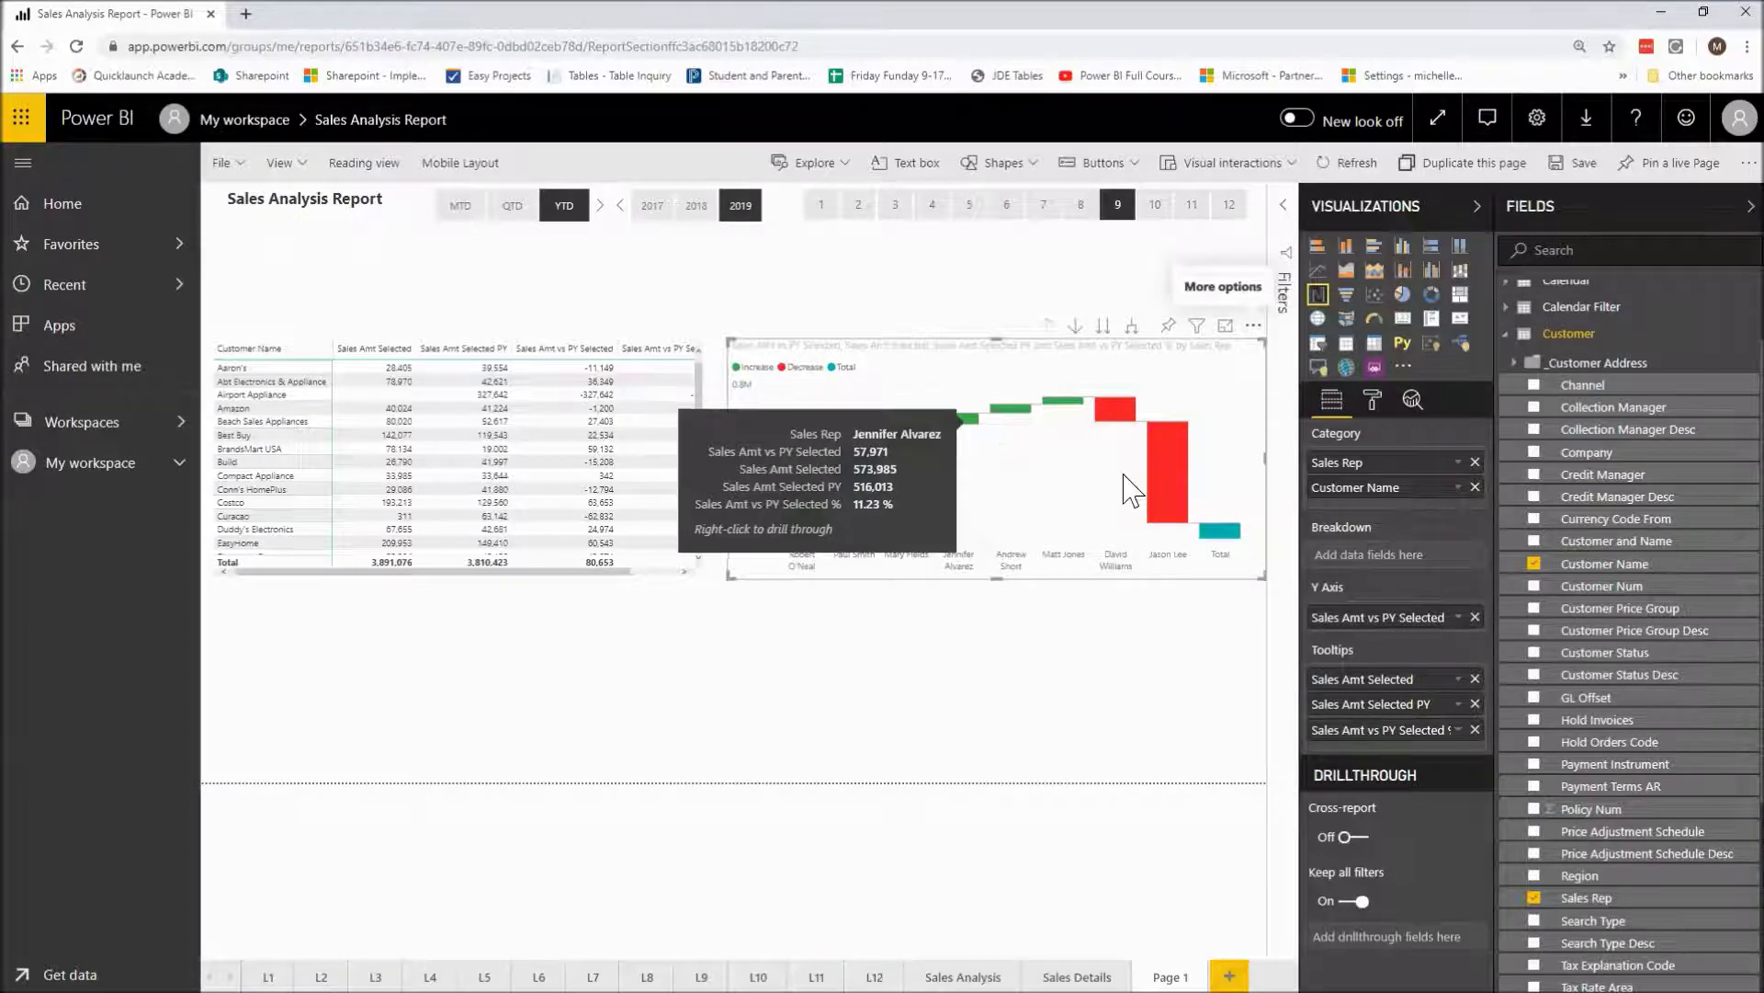
pyautogui.moveTo(1165, 485)
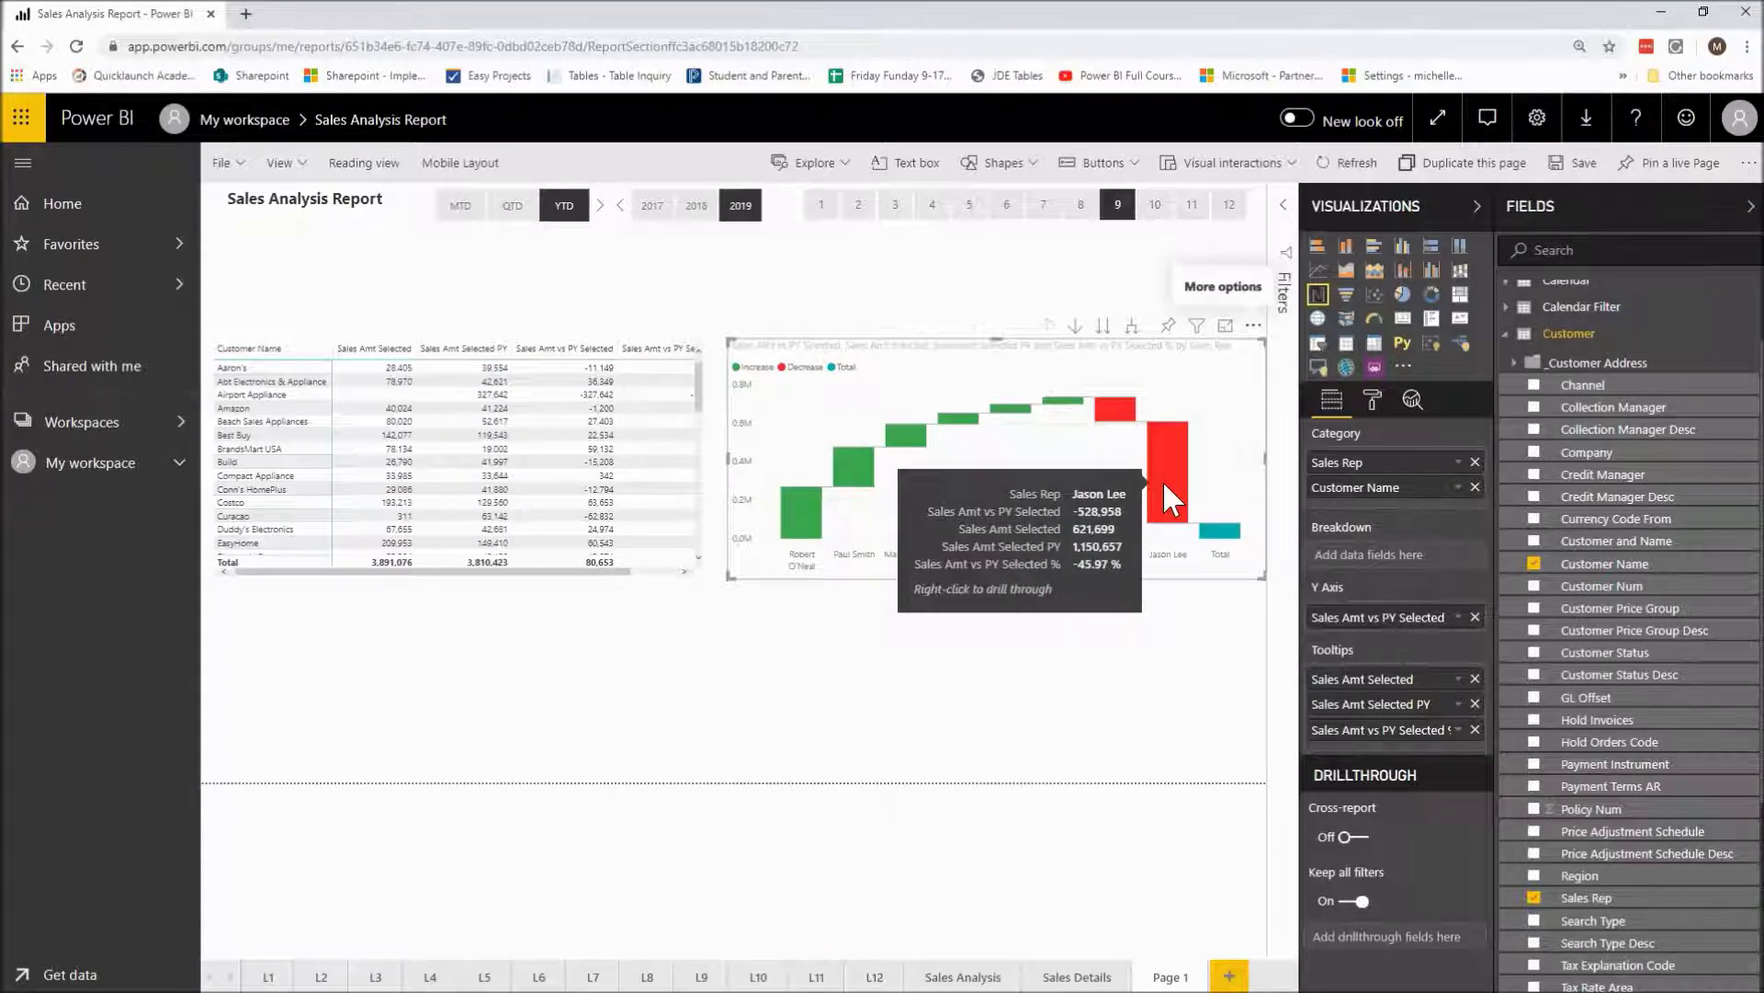
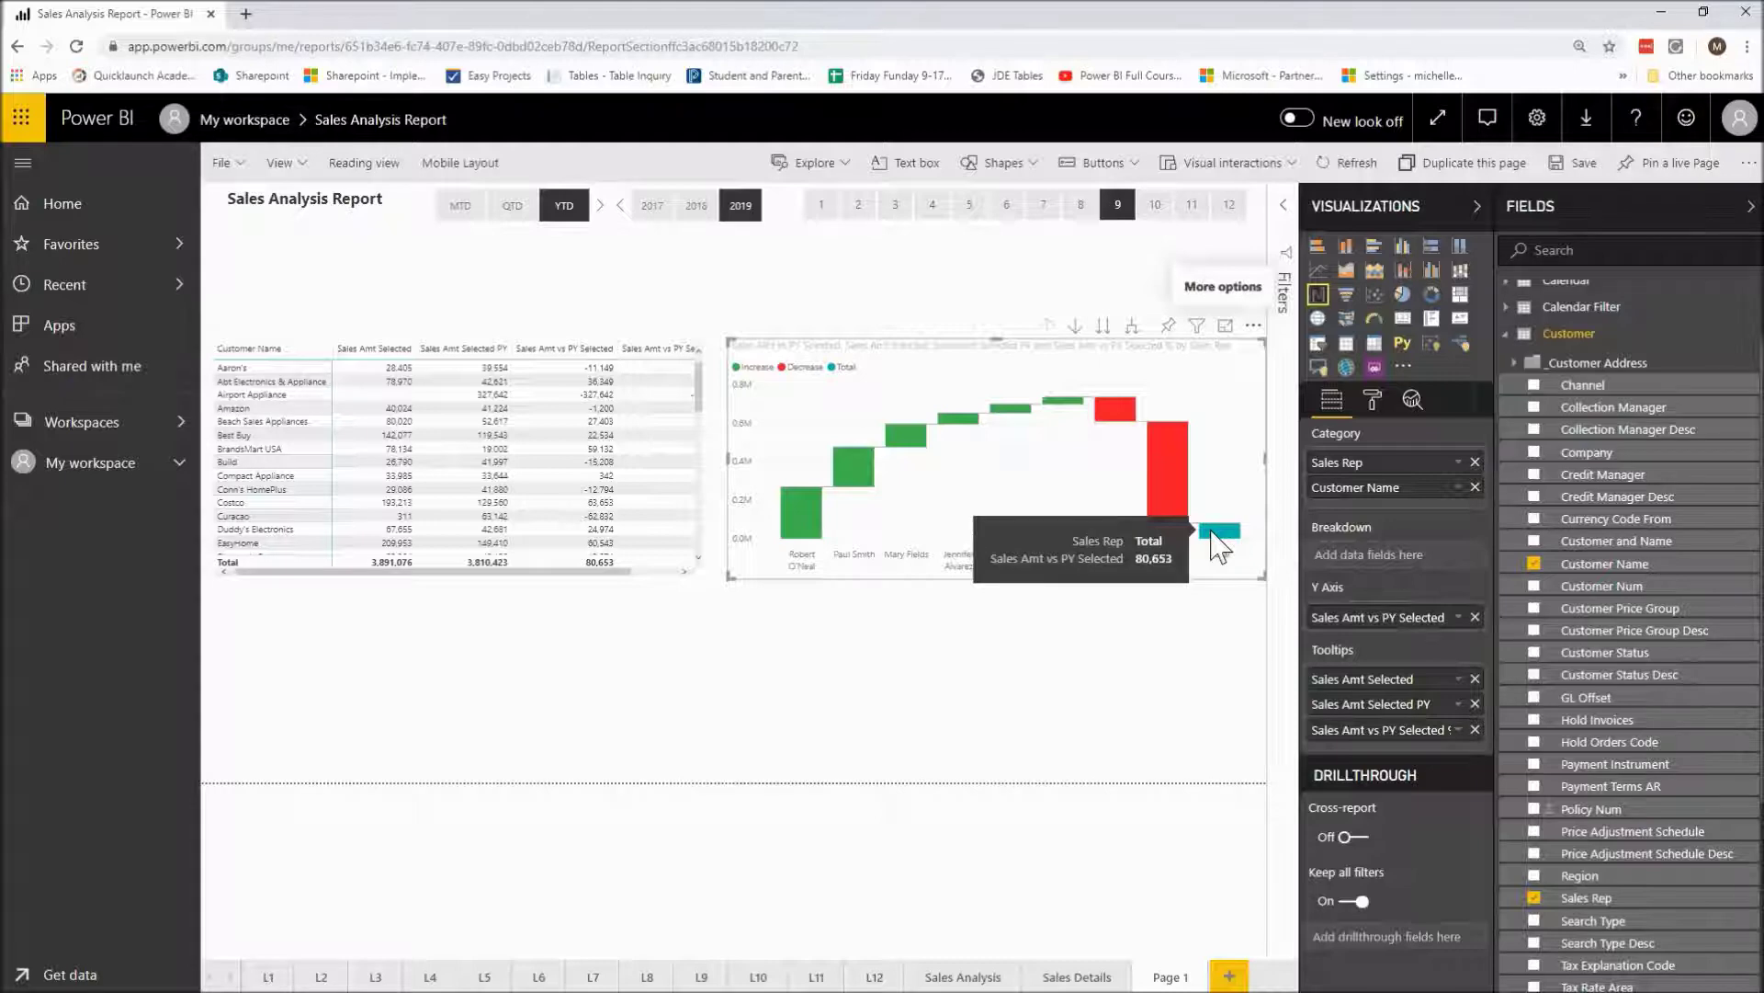
pyautogui.moveTo(1171, 478)
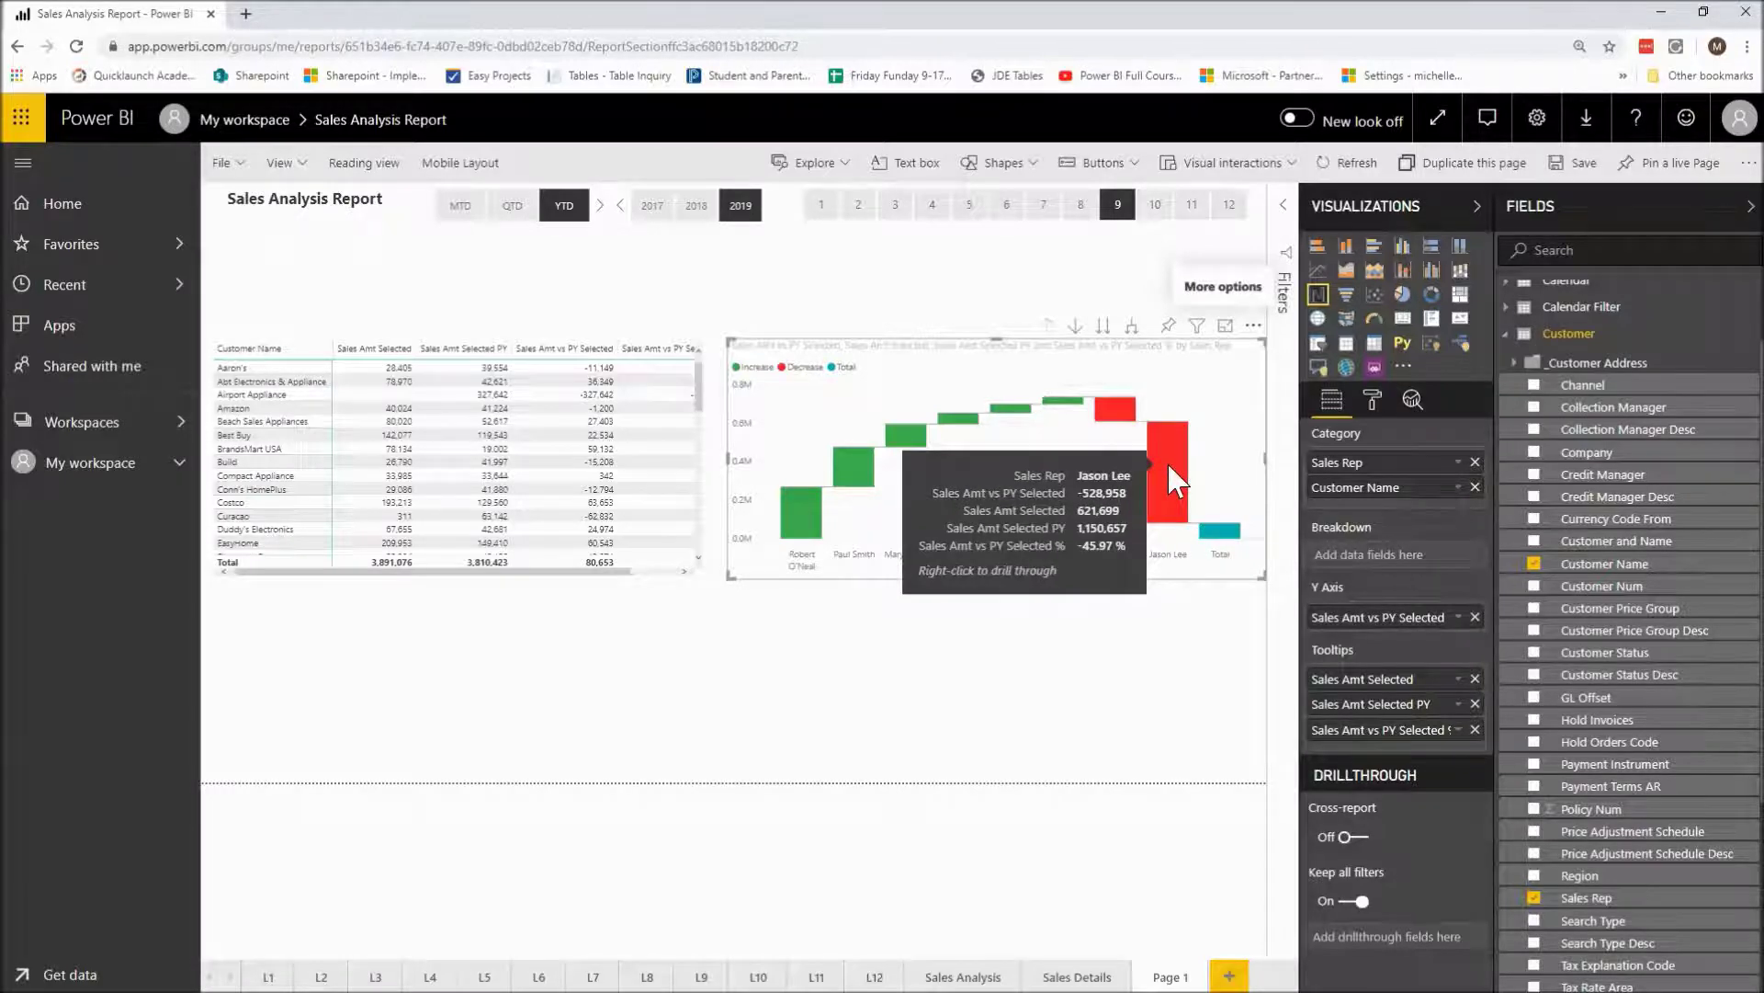
pyautogui.rightClick(1169, 467)
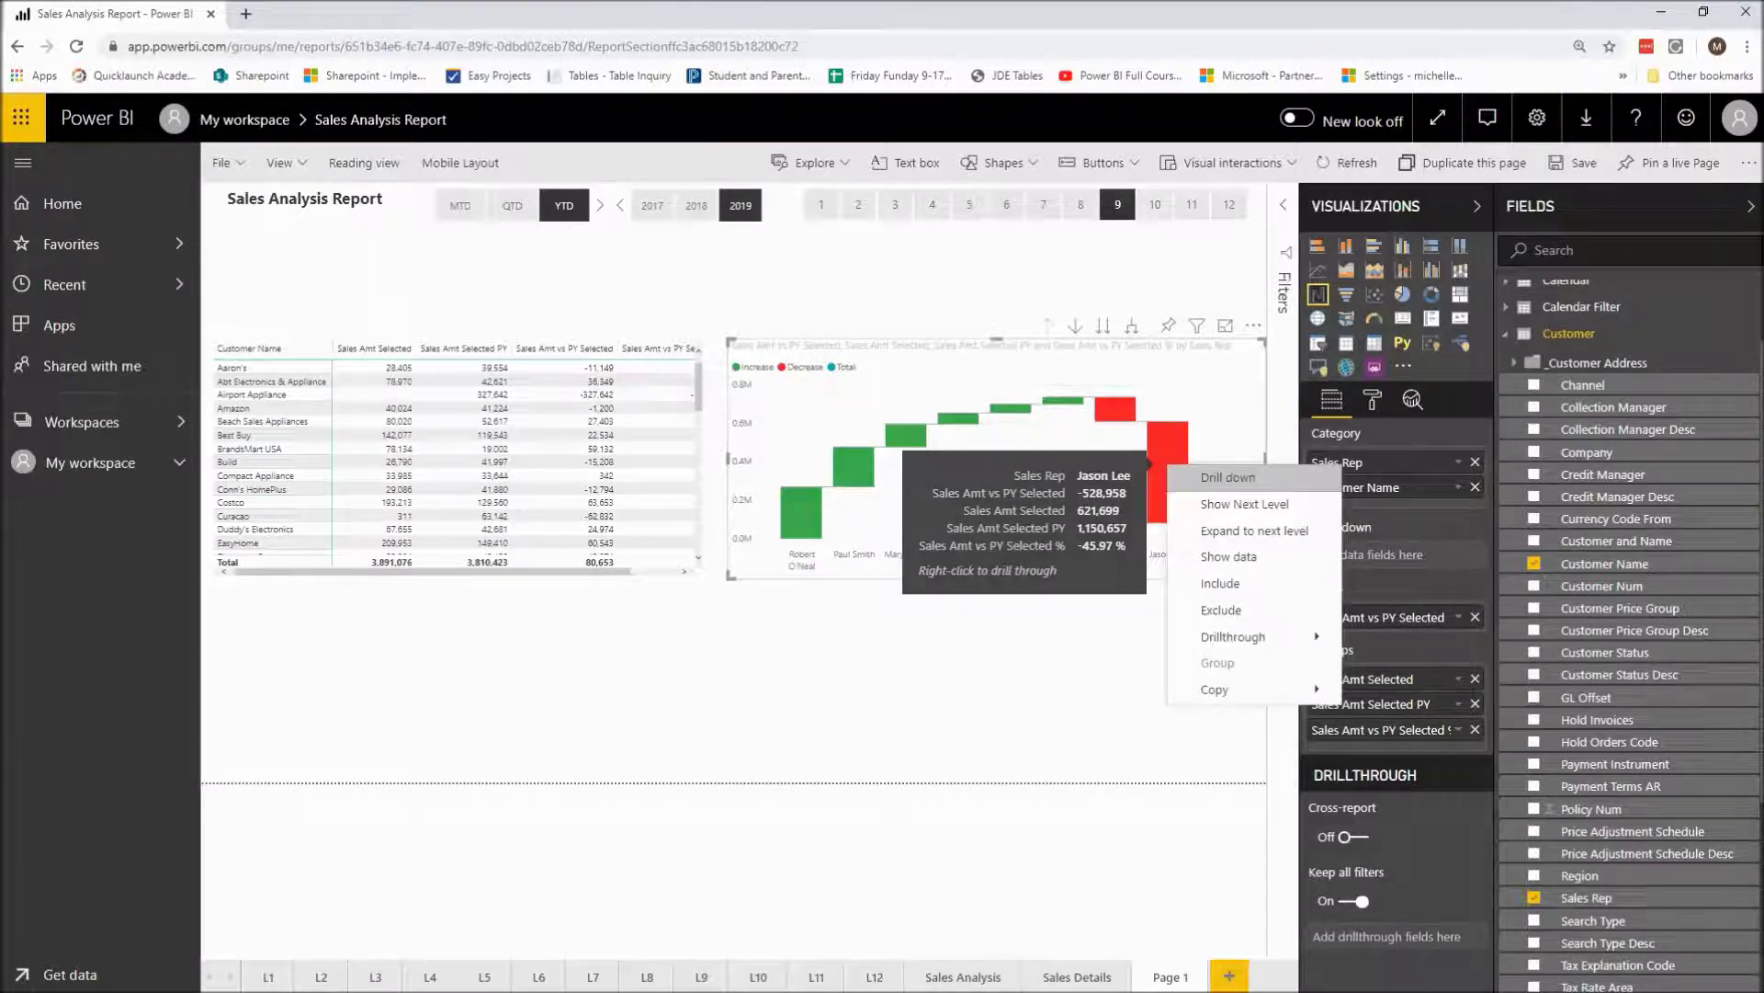
pyautogui.click(1198, 485)
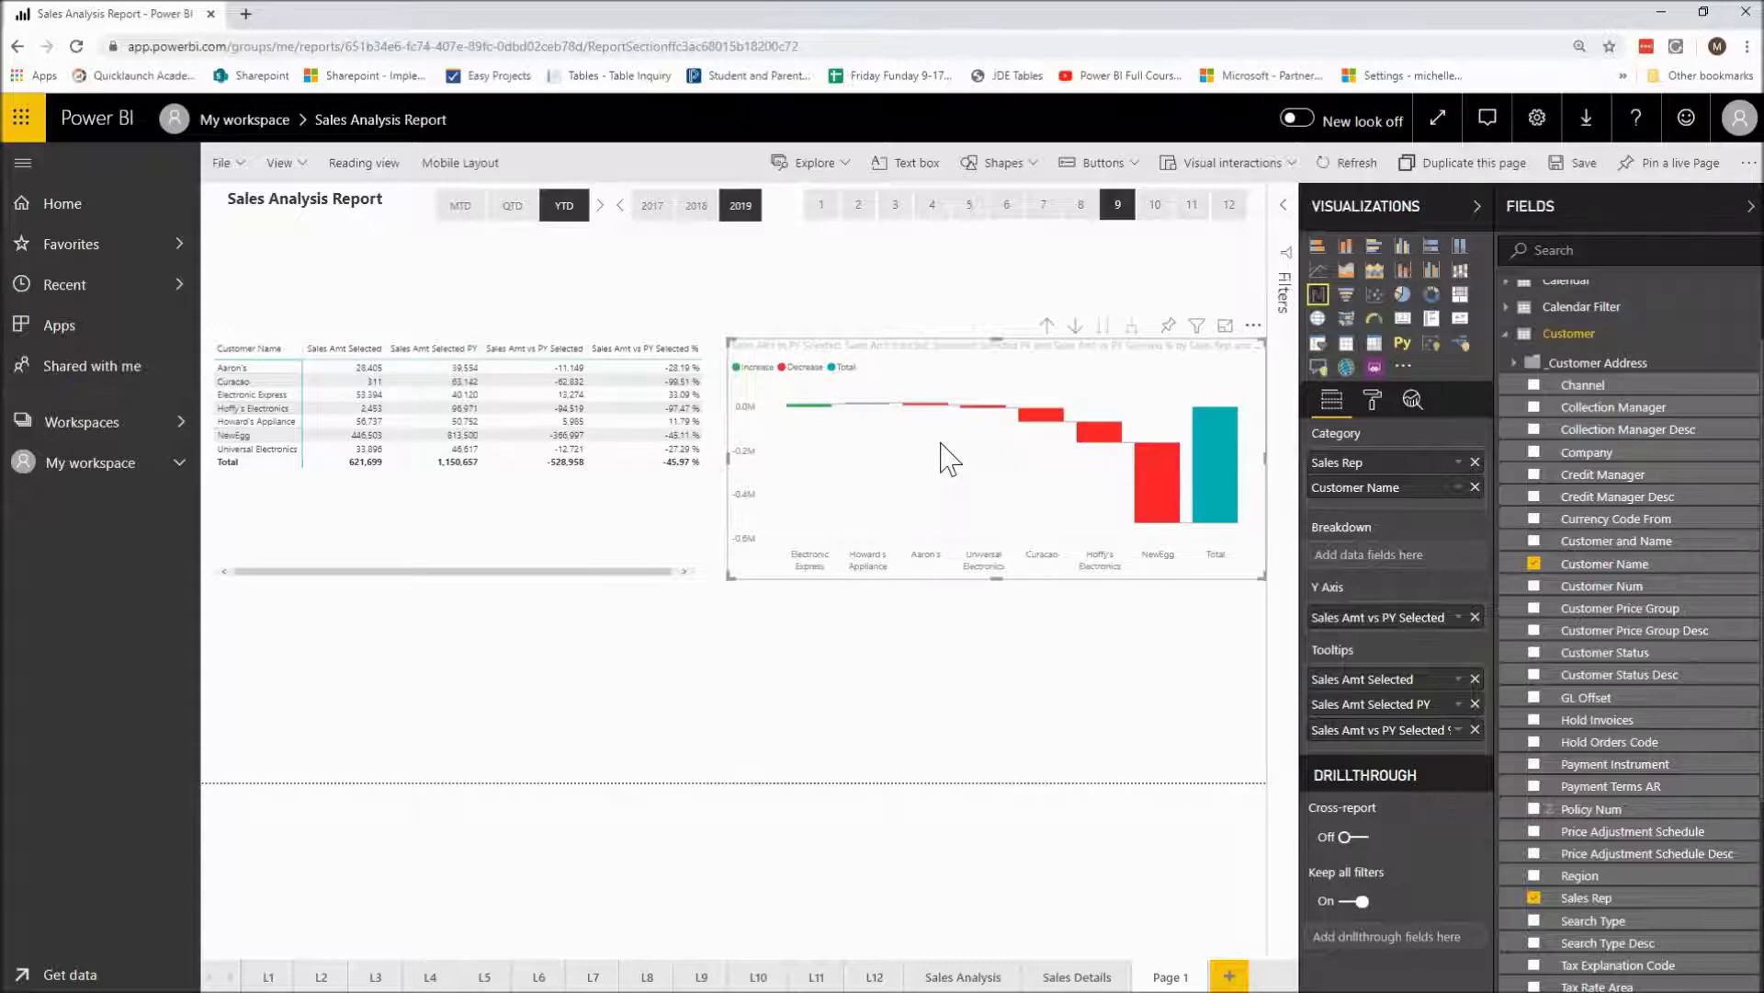
pyautogui.click(1048, 326)
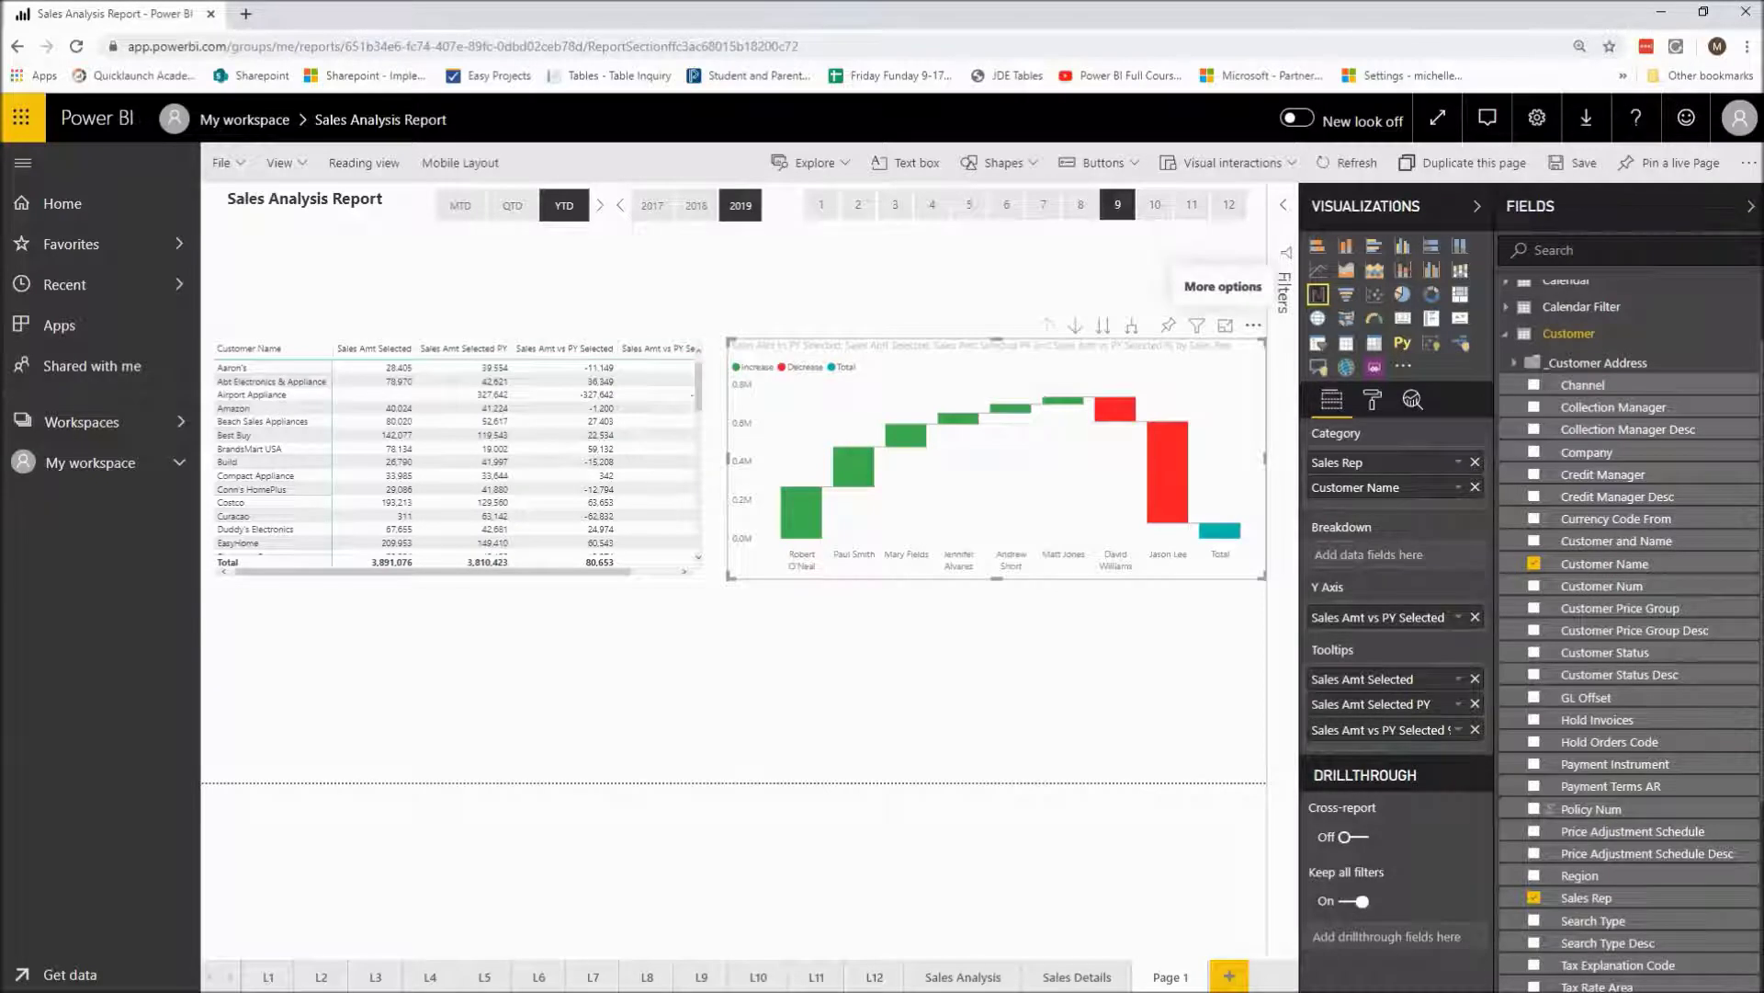
# - Drill down into the sales rep with the largest increase to examine the customers, and drill back up
pyautogui.rightClick(808, 531)
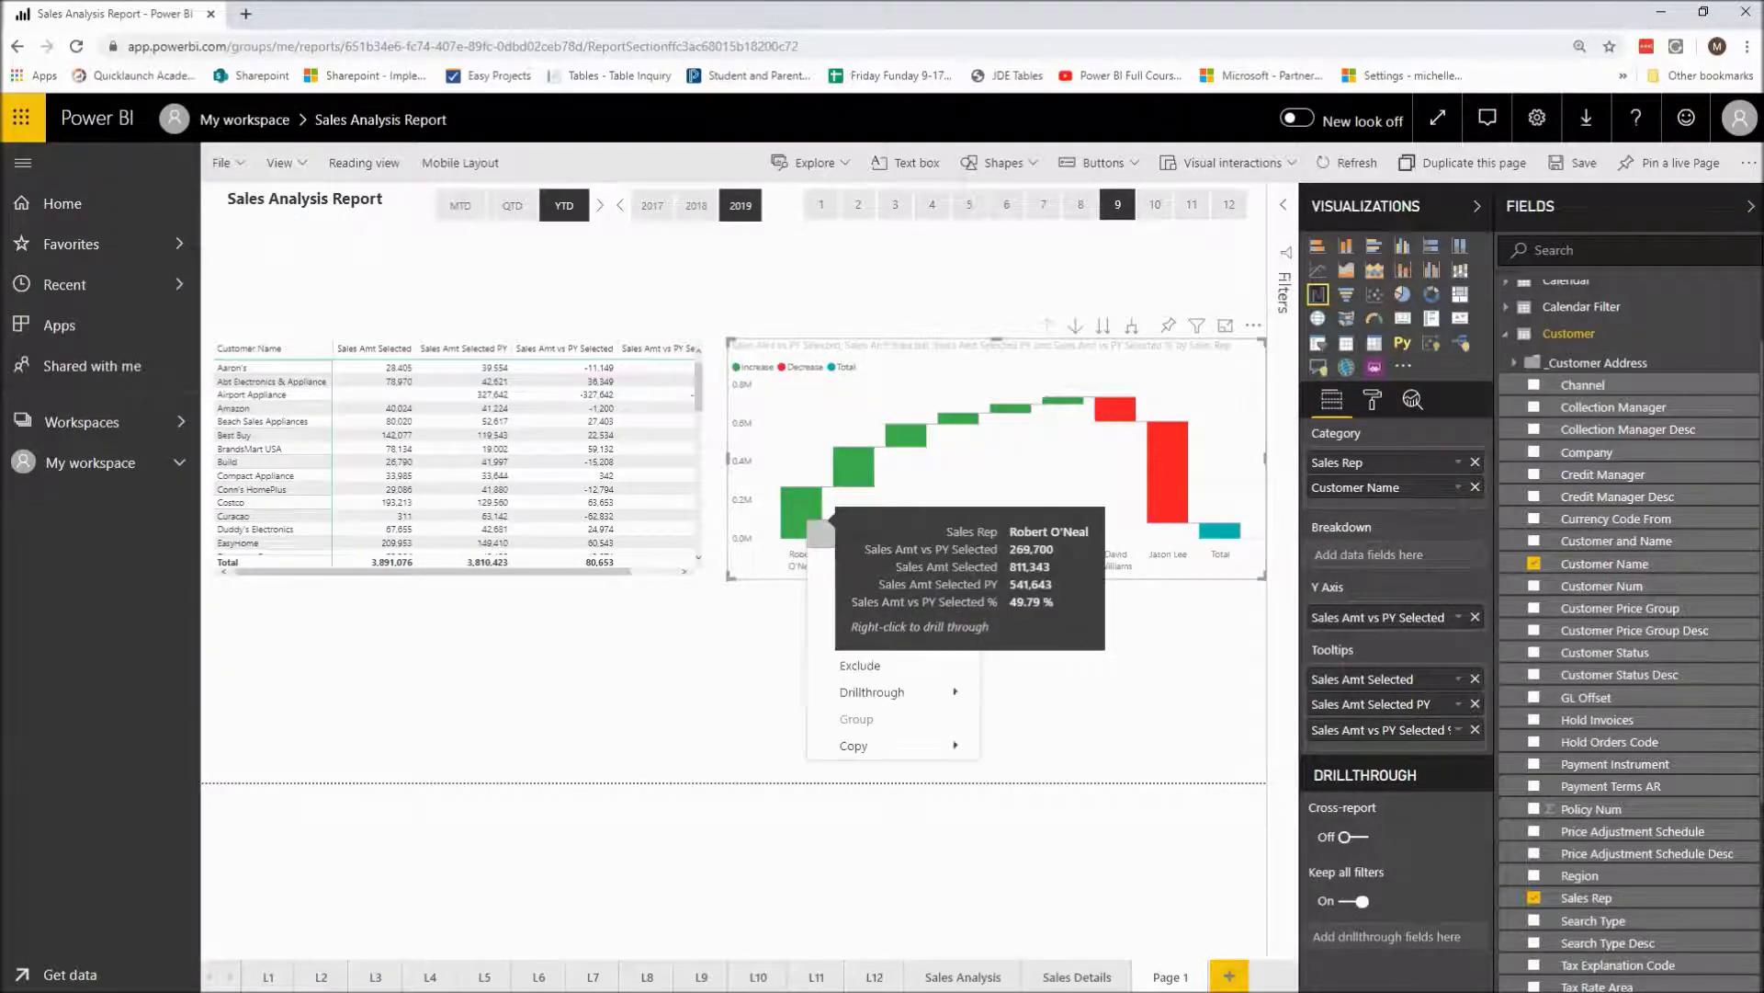
pyautogui.press('Escape')
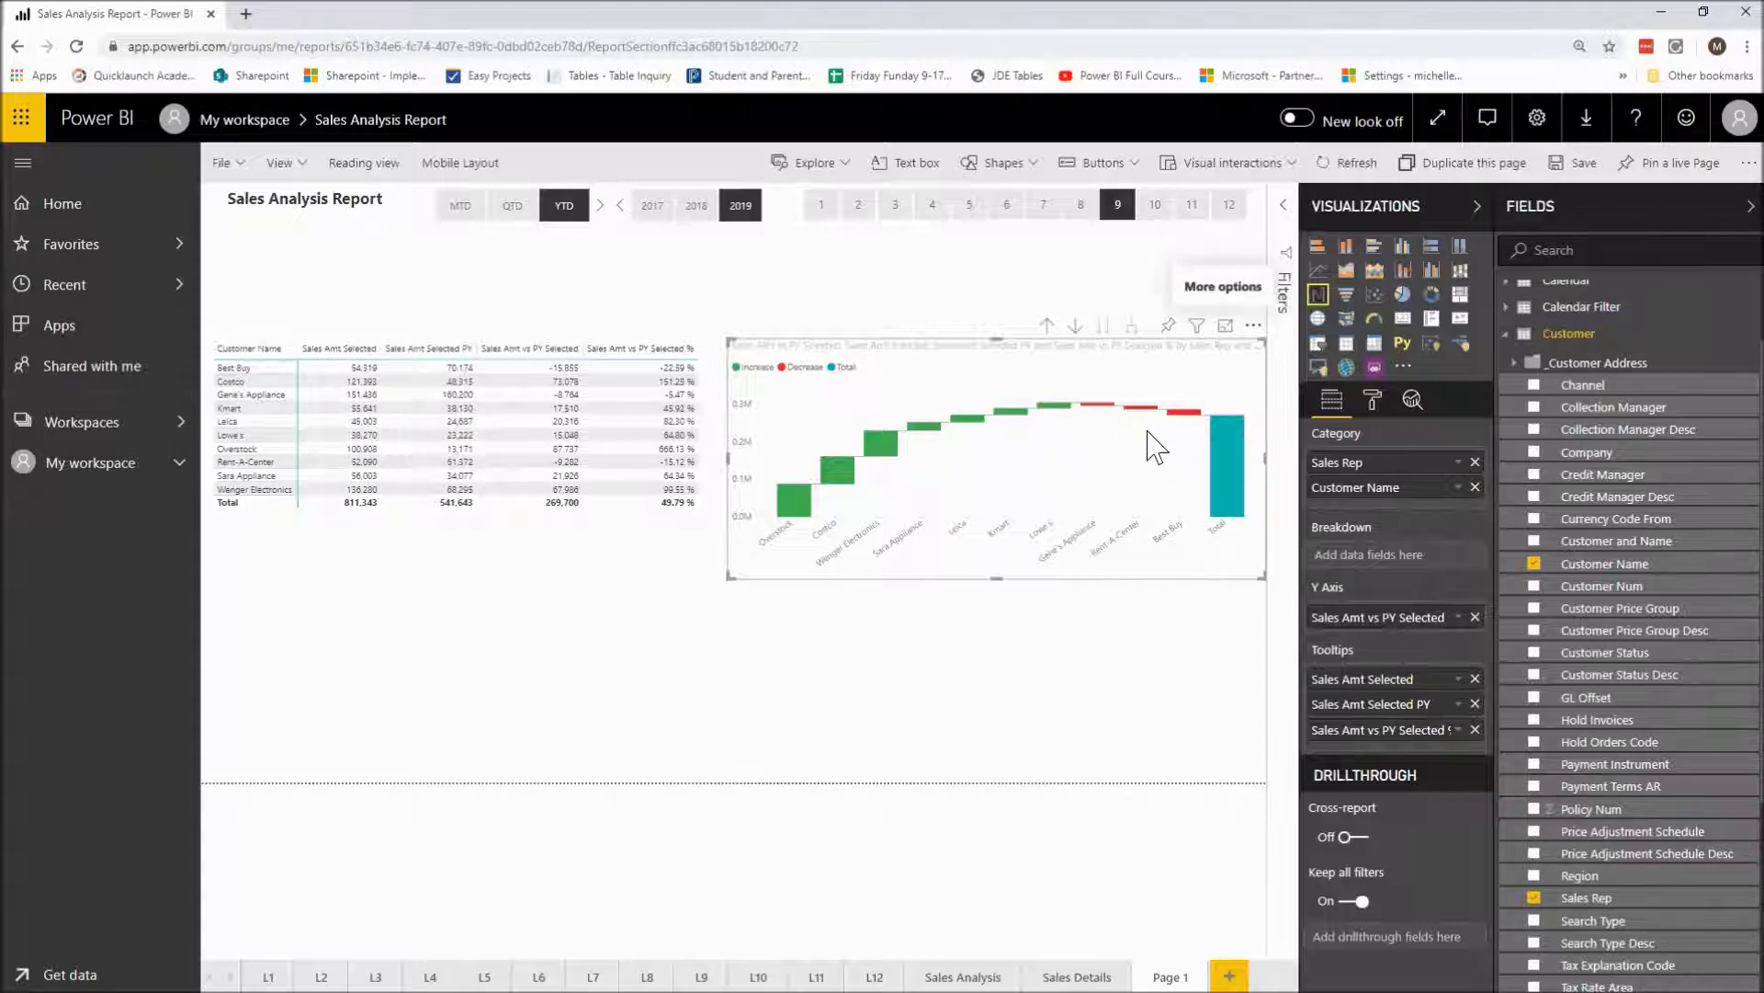
pyautogui.click(1010, 336)
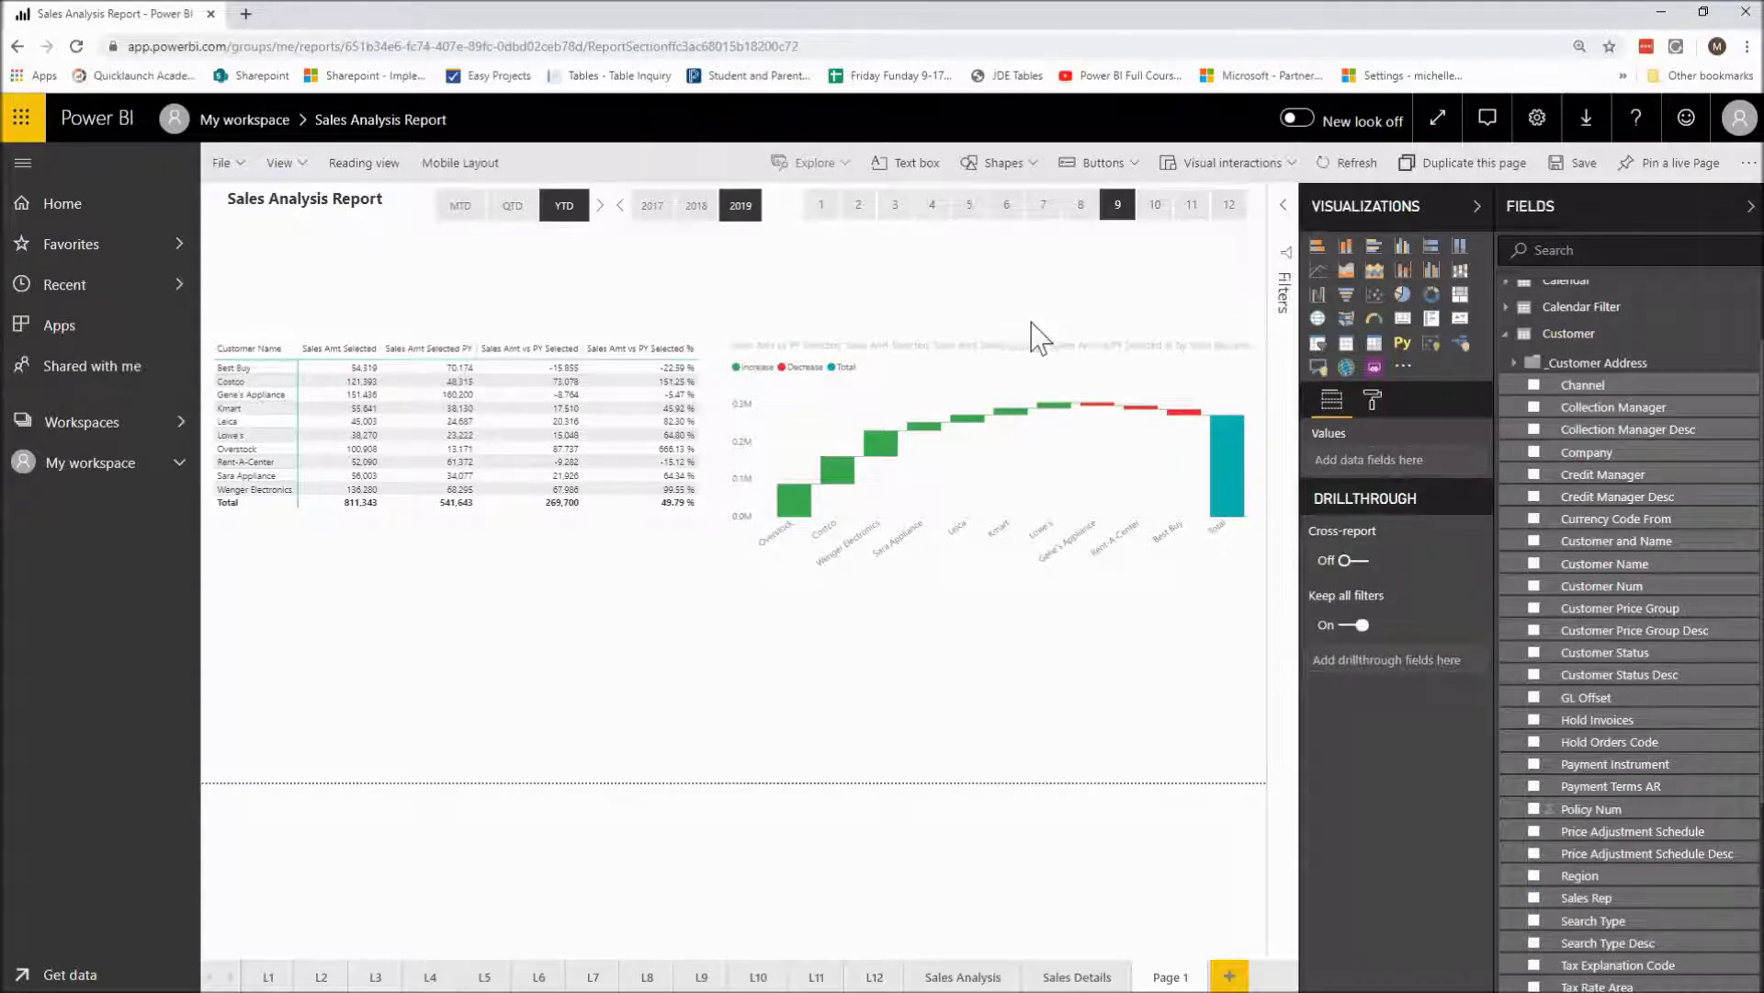
pyautogui.rightClick(1017, 413)
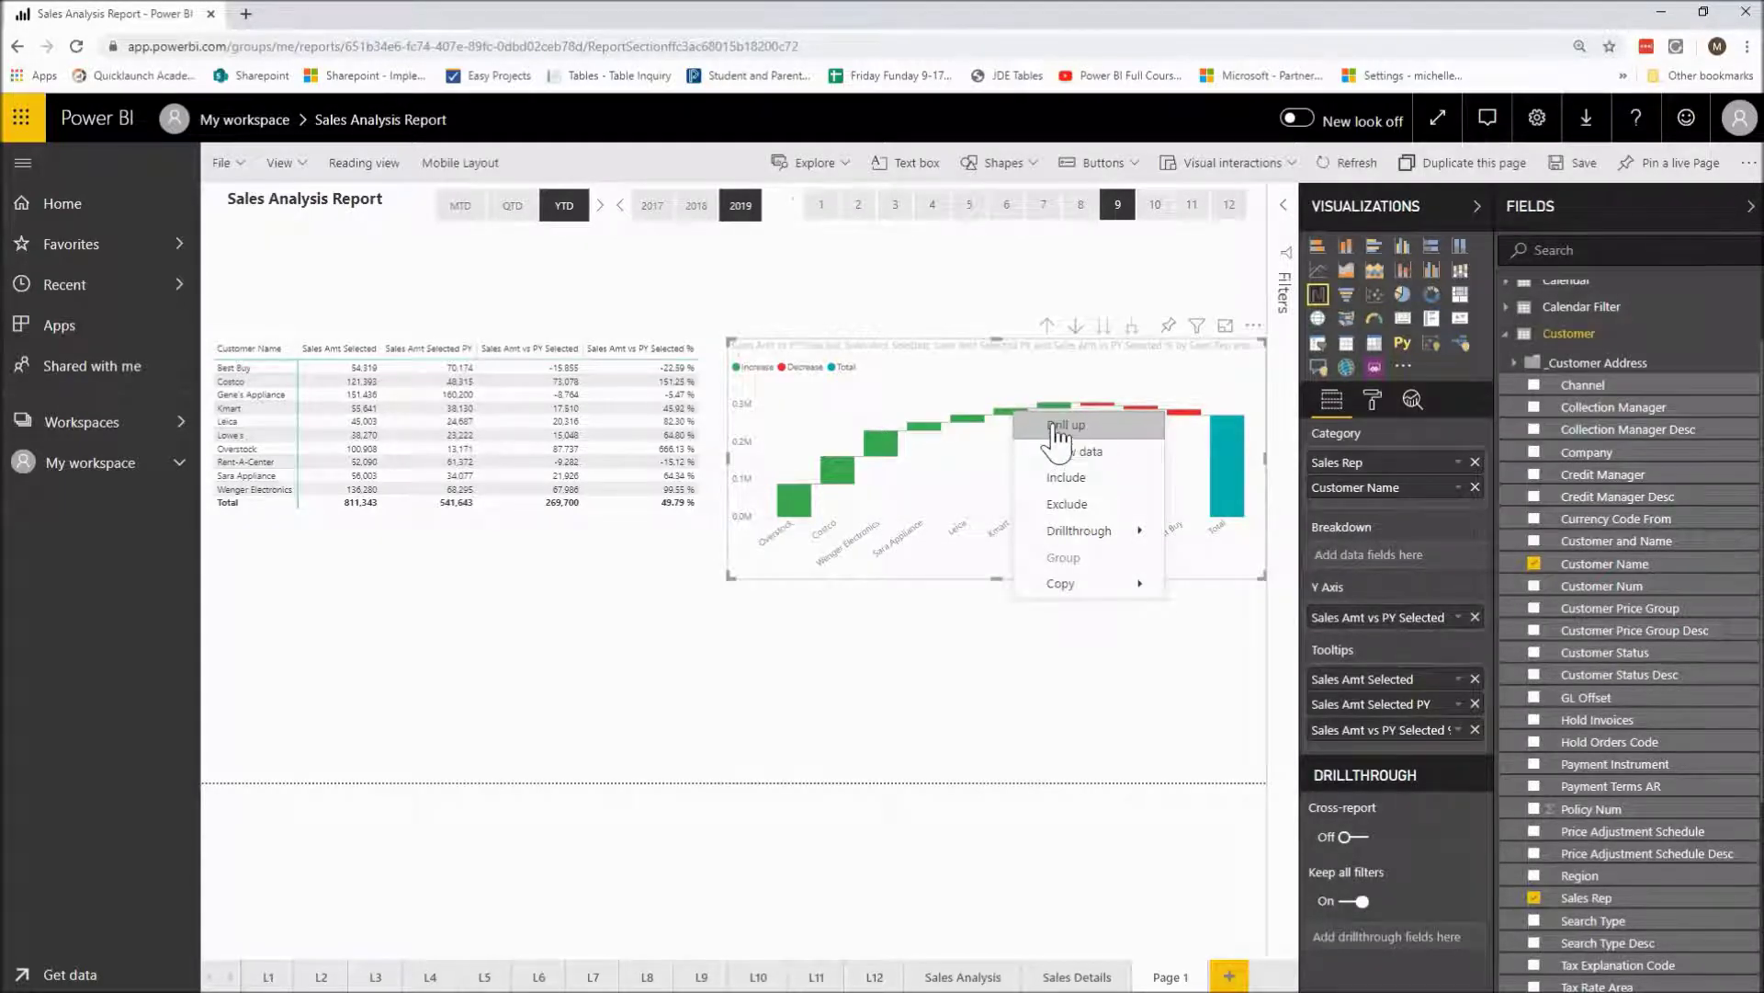
pyautogui.click(1057, 426)
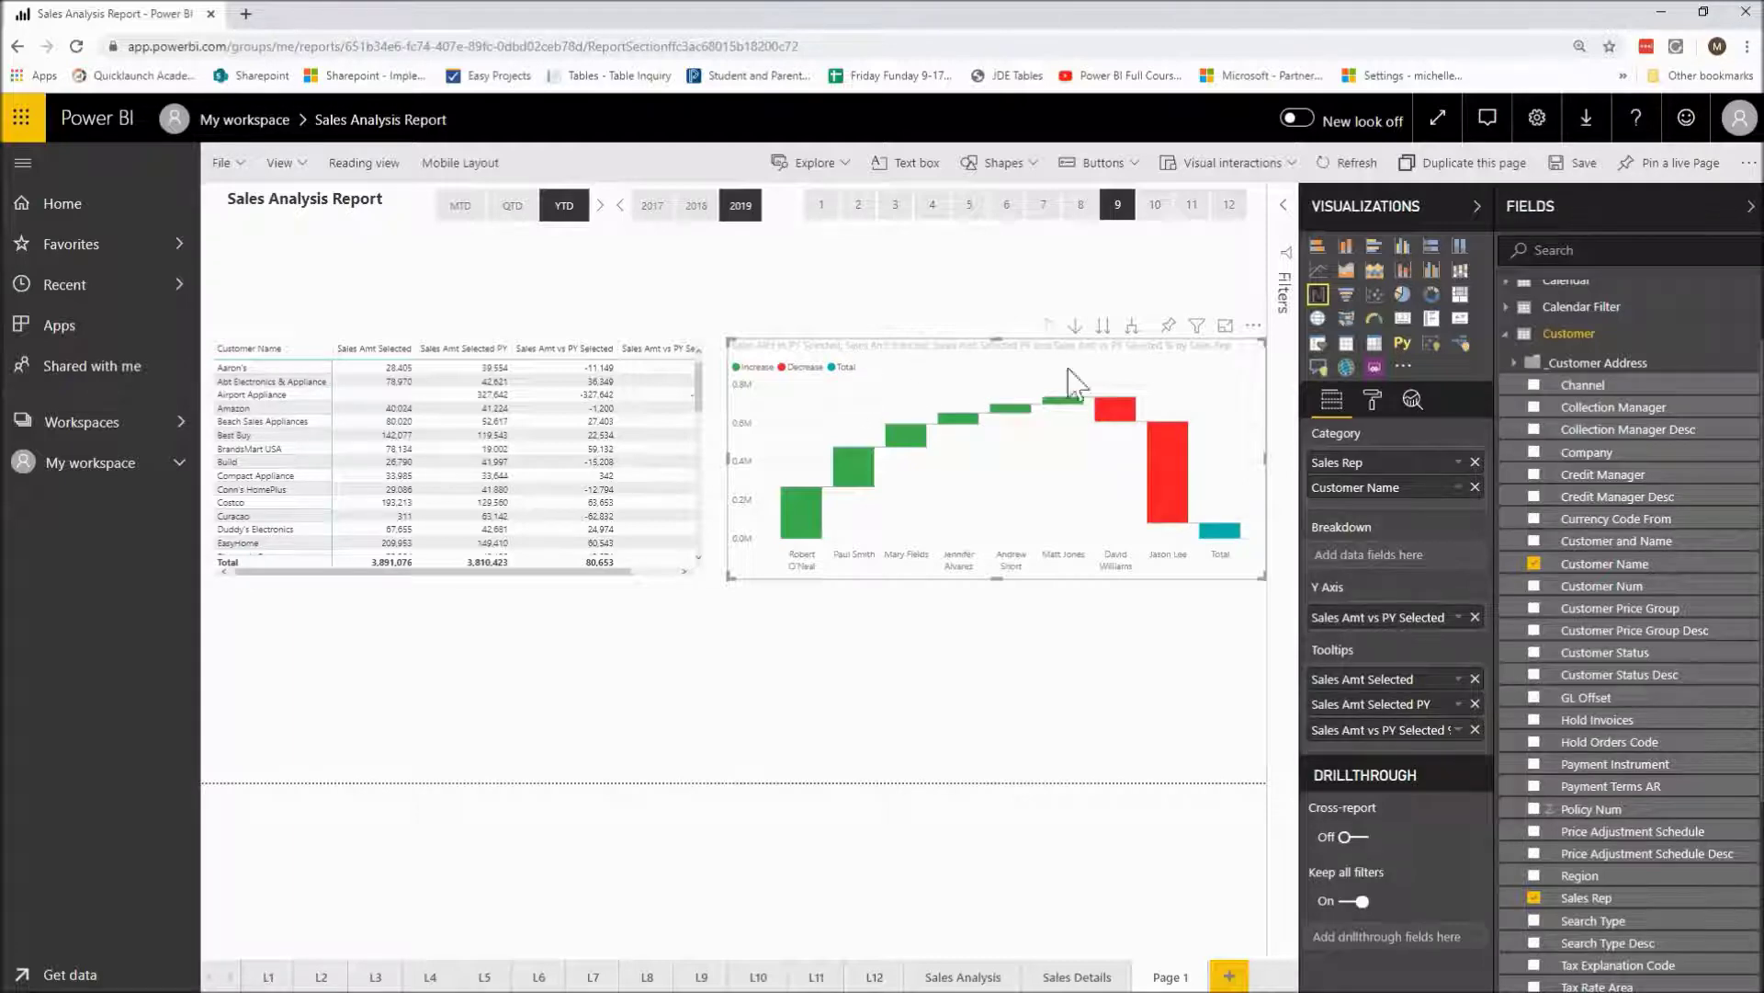
# - Set the waterfall chart's title text to "Sales Variance by Sales Rep"
pyautogui.click(1372, 402)
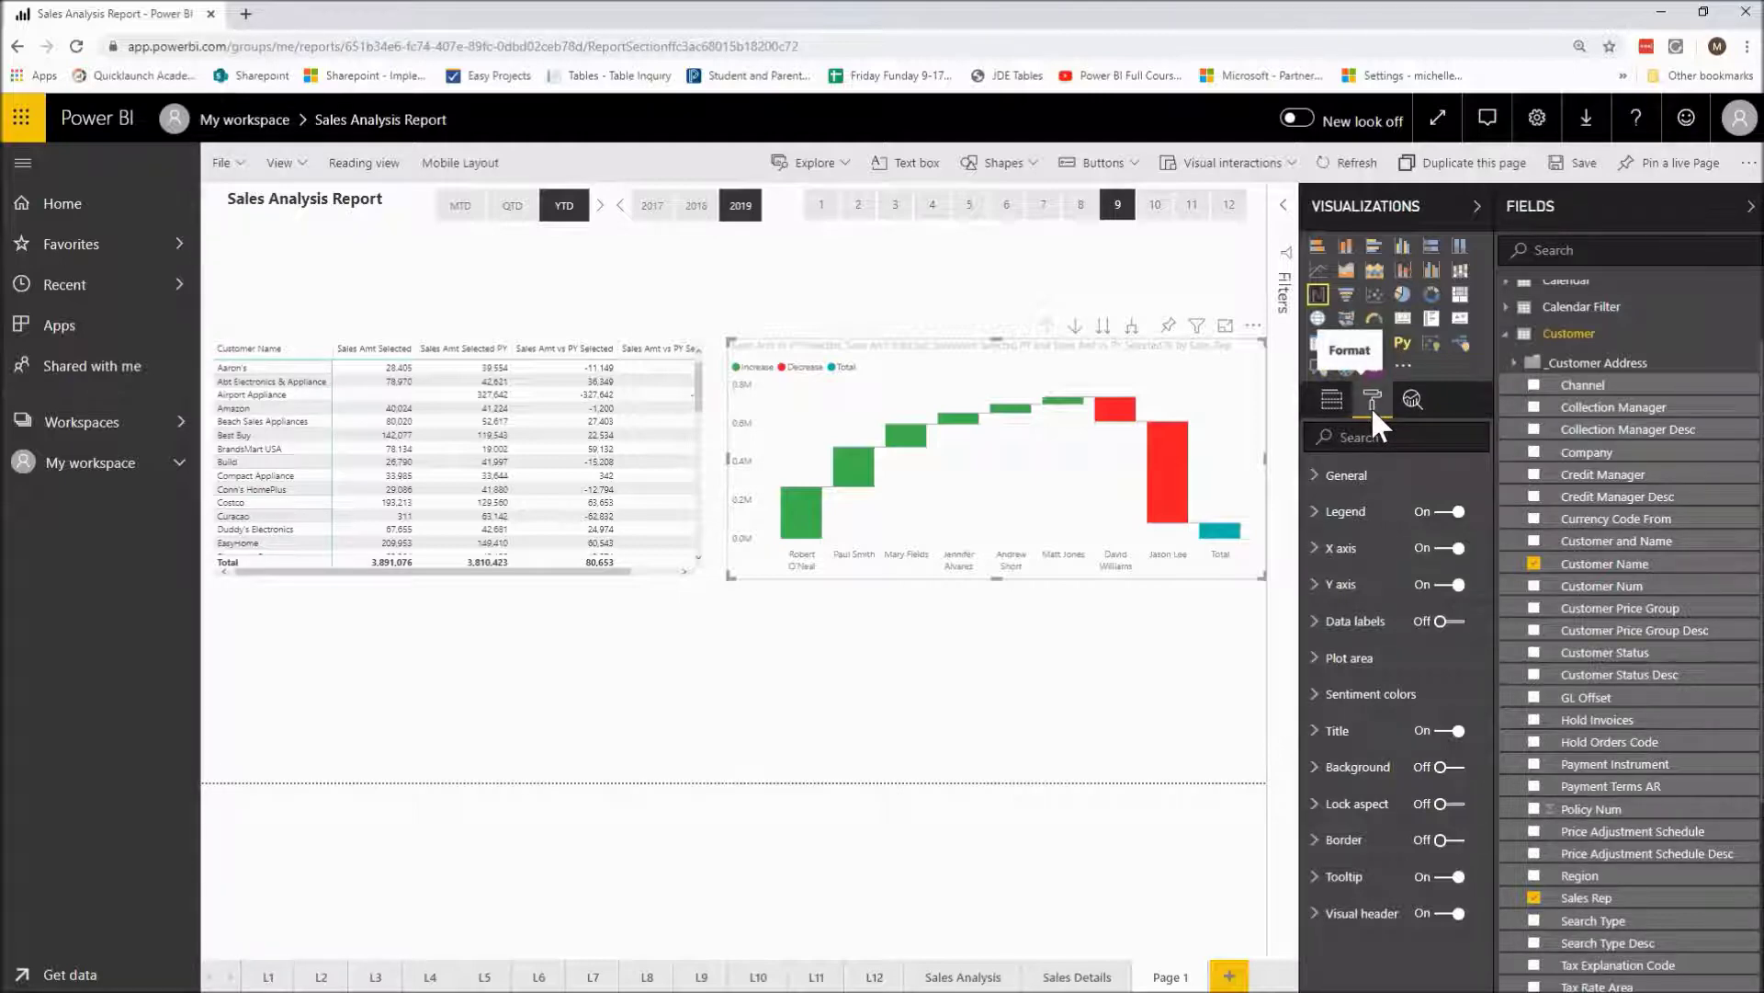
pyautogui.click(1316, 735)
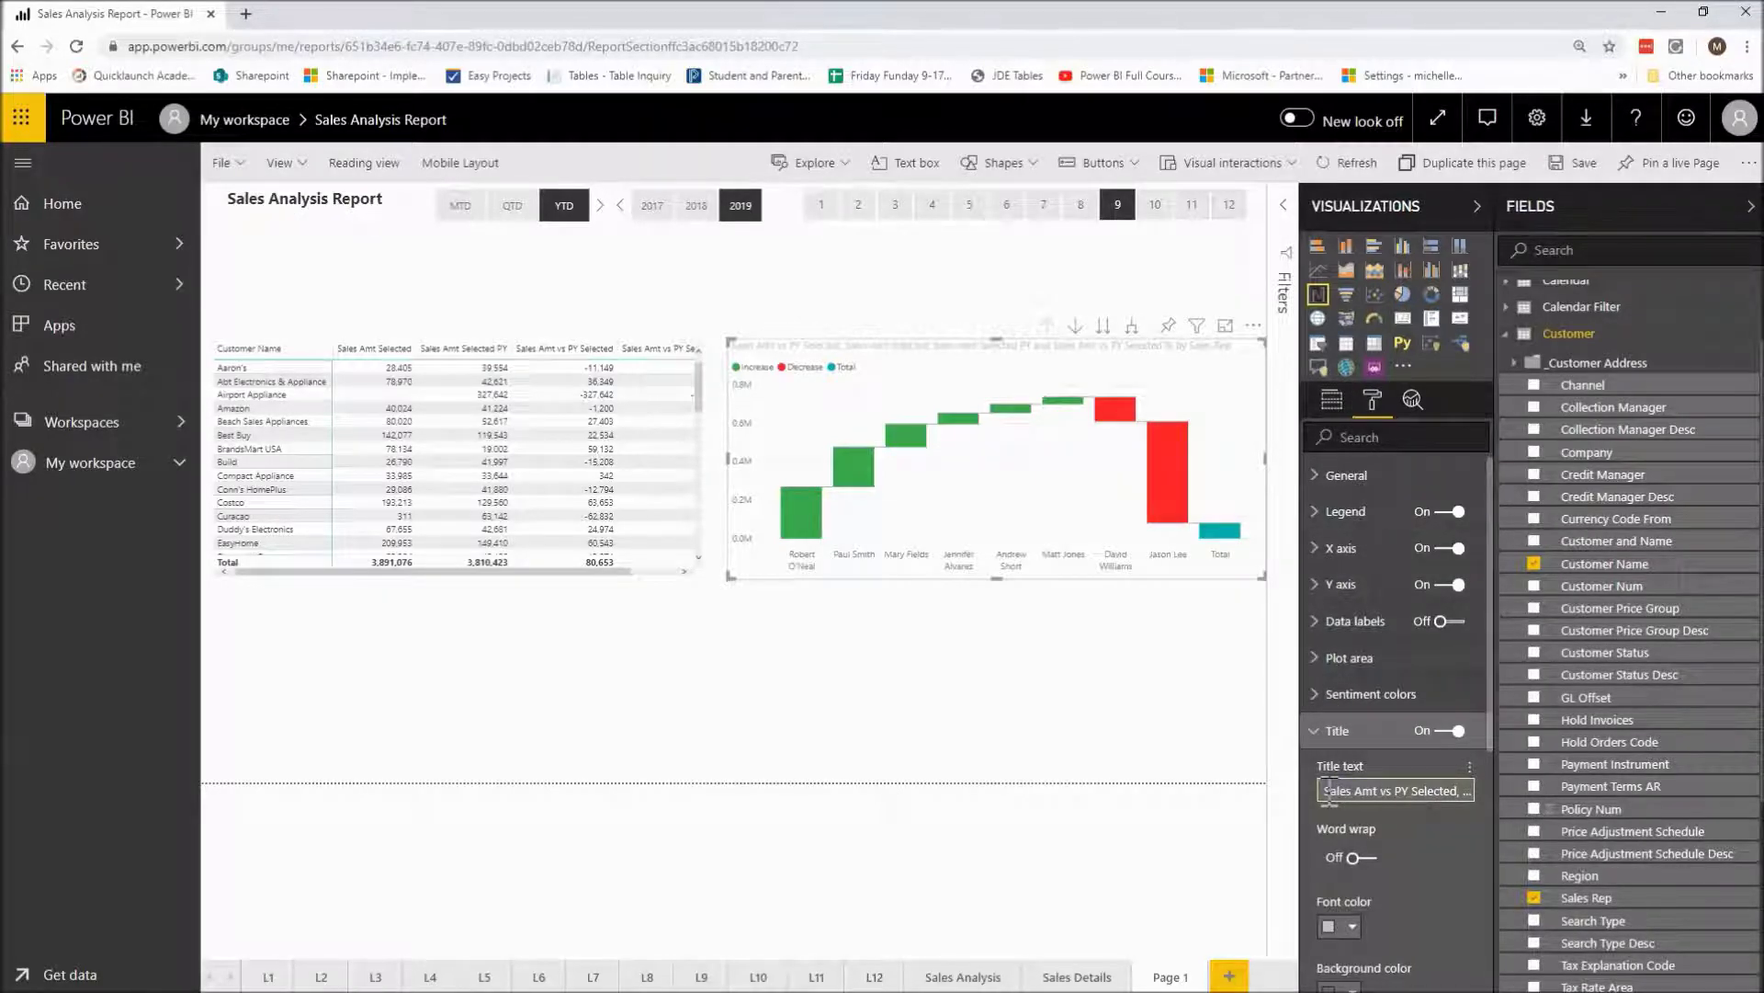
pyautogui.moveTo(1357, 792); pyautogui.dragTo(1518, 817)
pyautogui.write('Va')
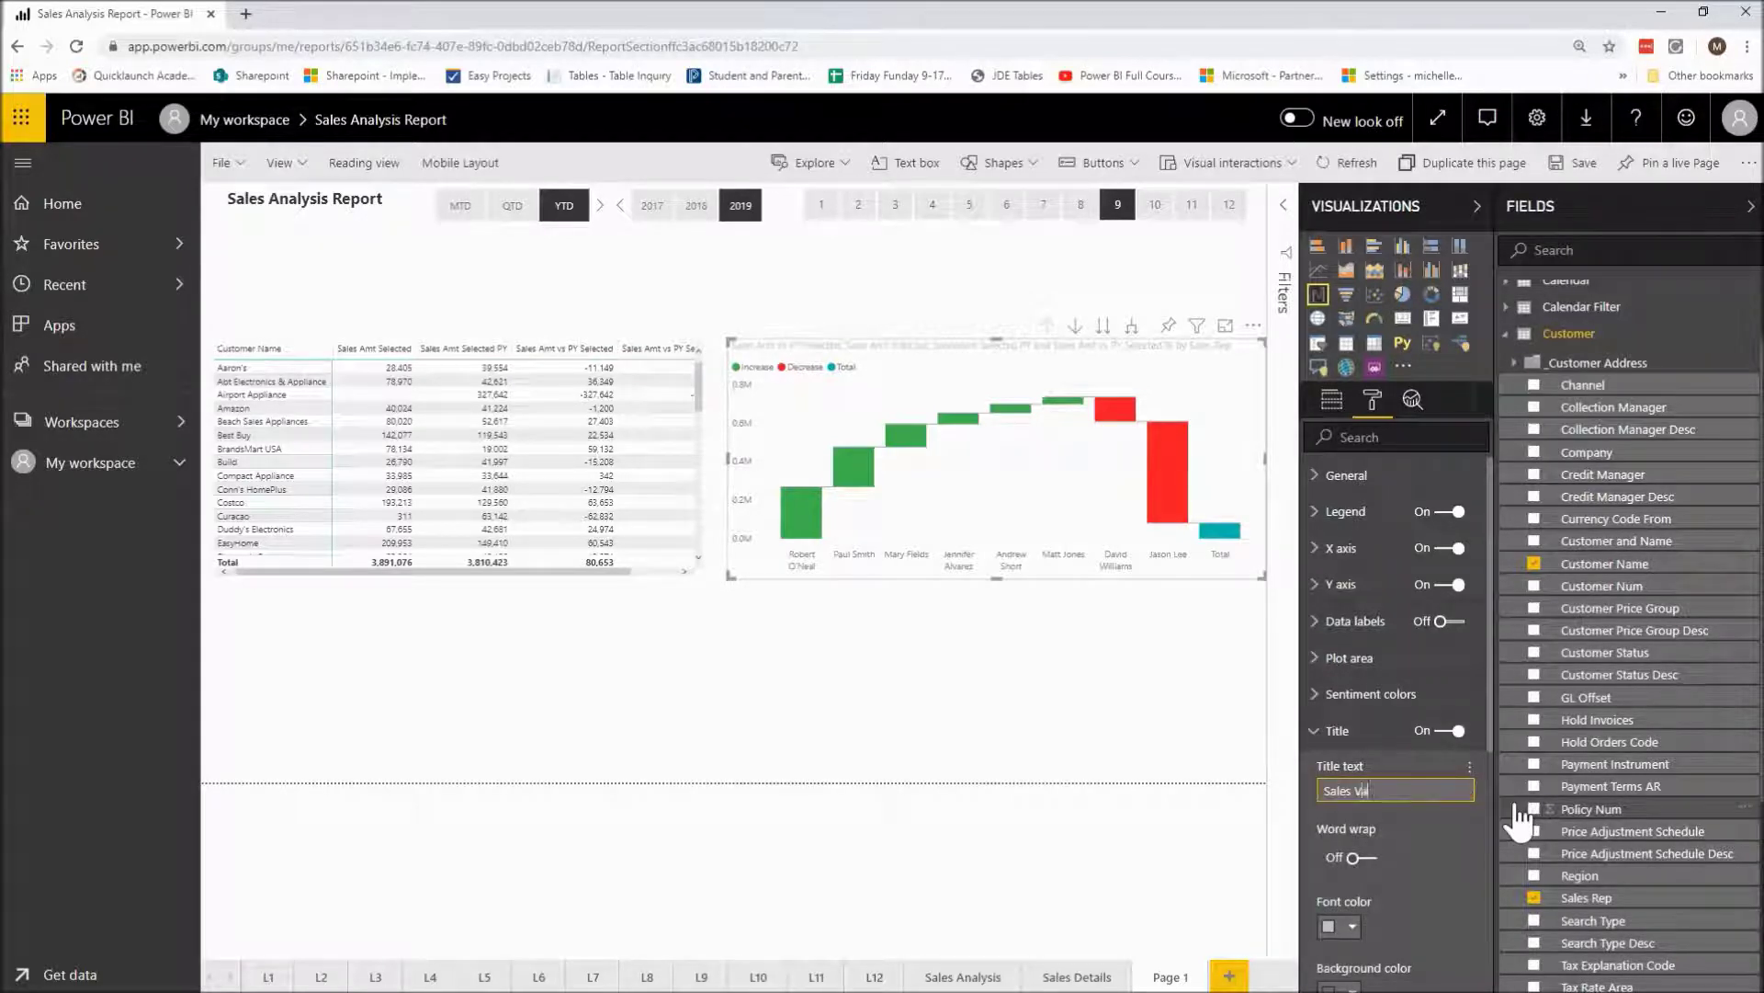
pyautogui.write('riance by Sales Rep')
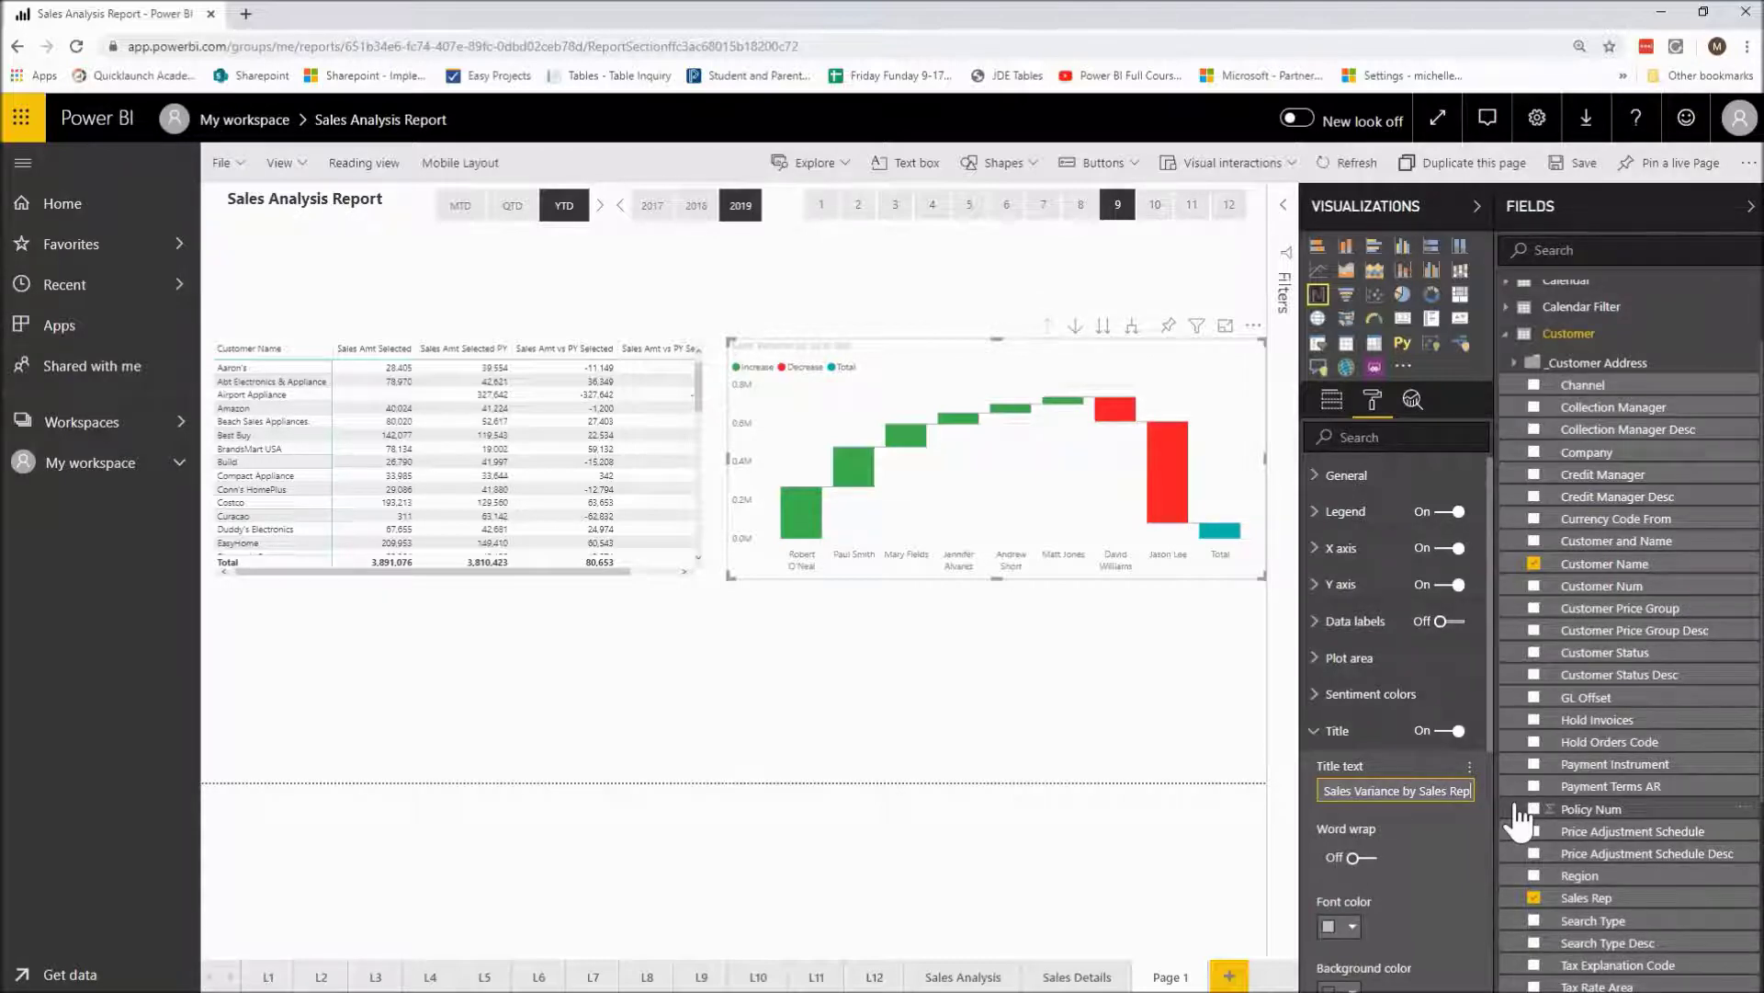
# - Open the font color choices for the waterfall chart's title
pyautogui.scroll(-1, 1409, 885)
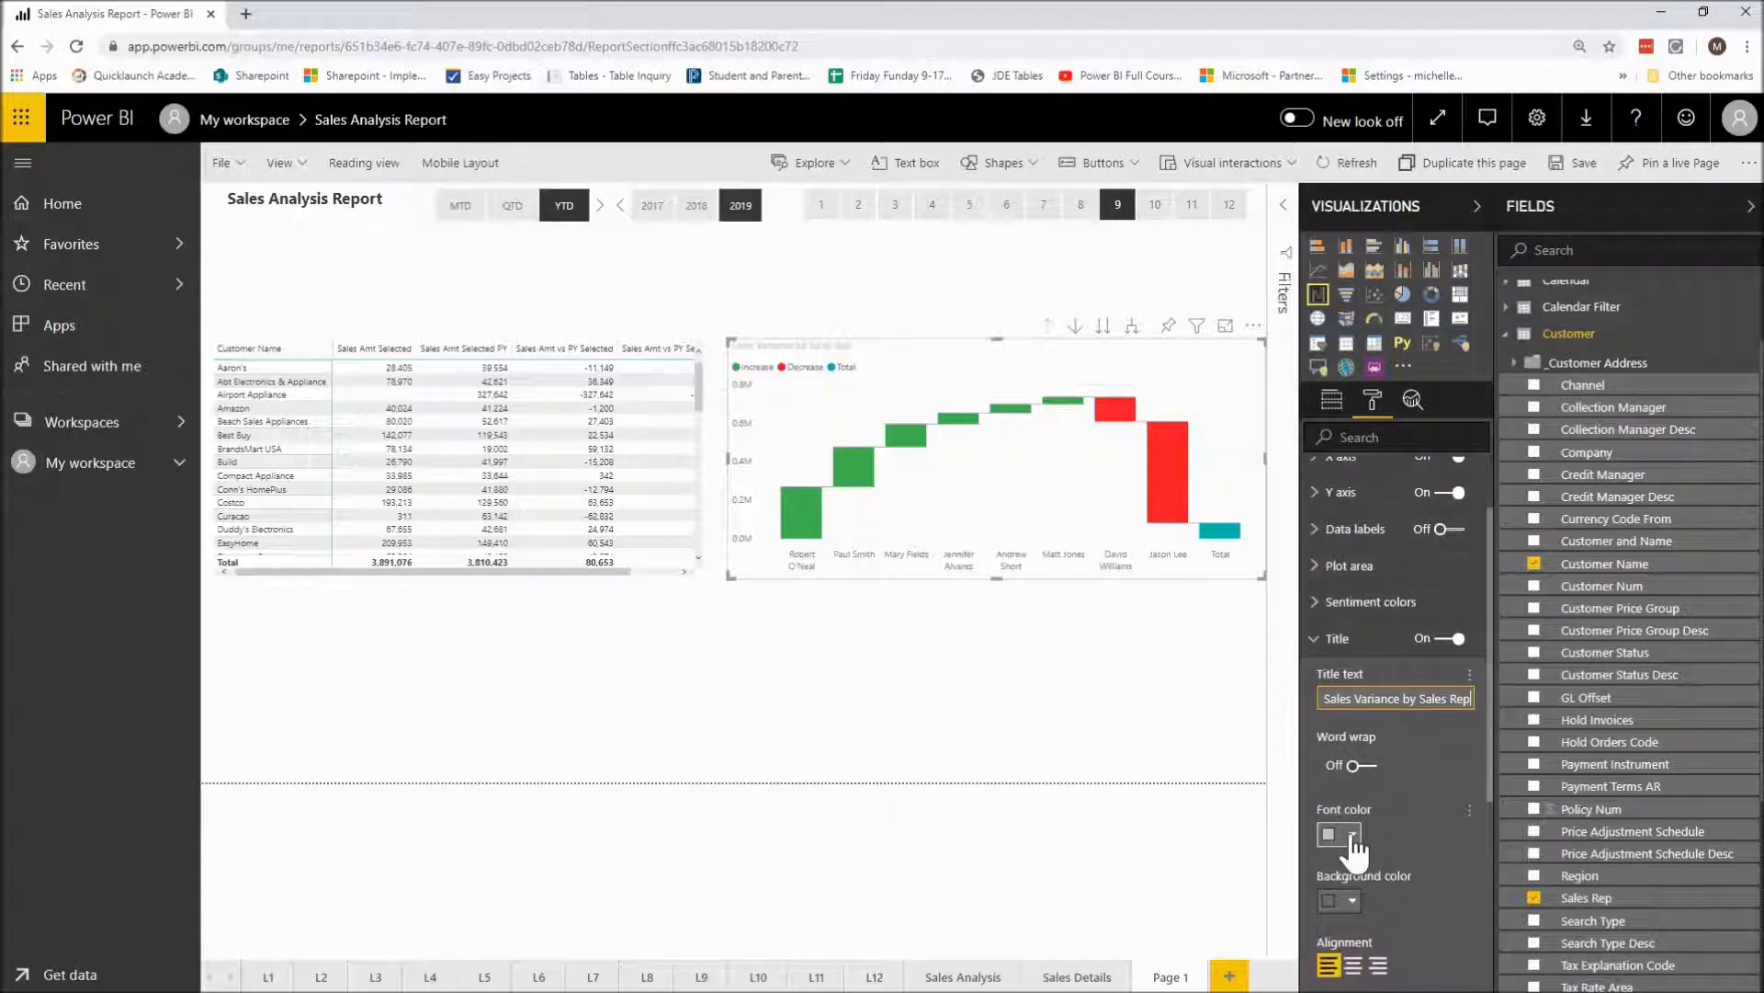
pyautogui.click(1352, 834)
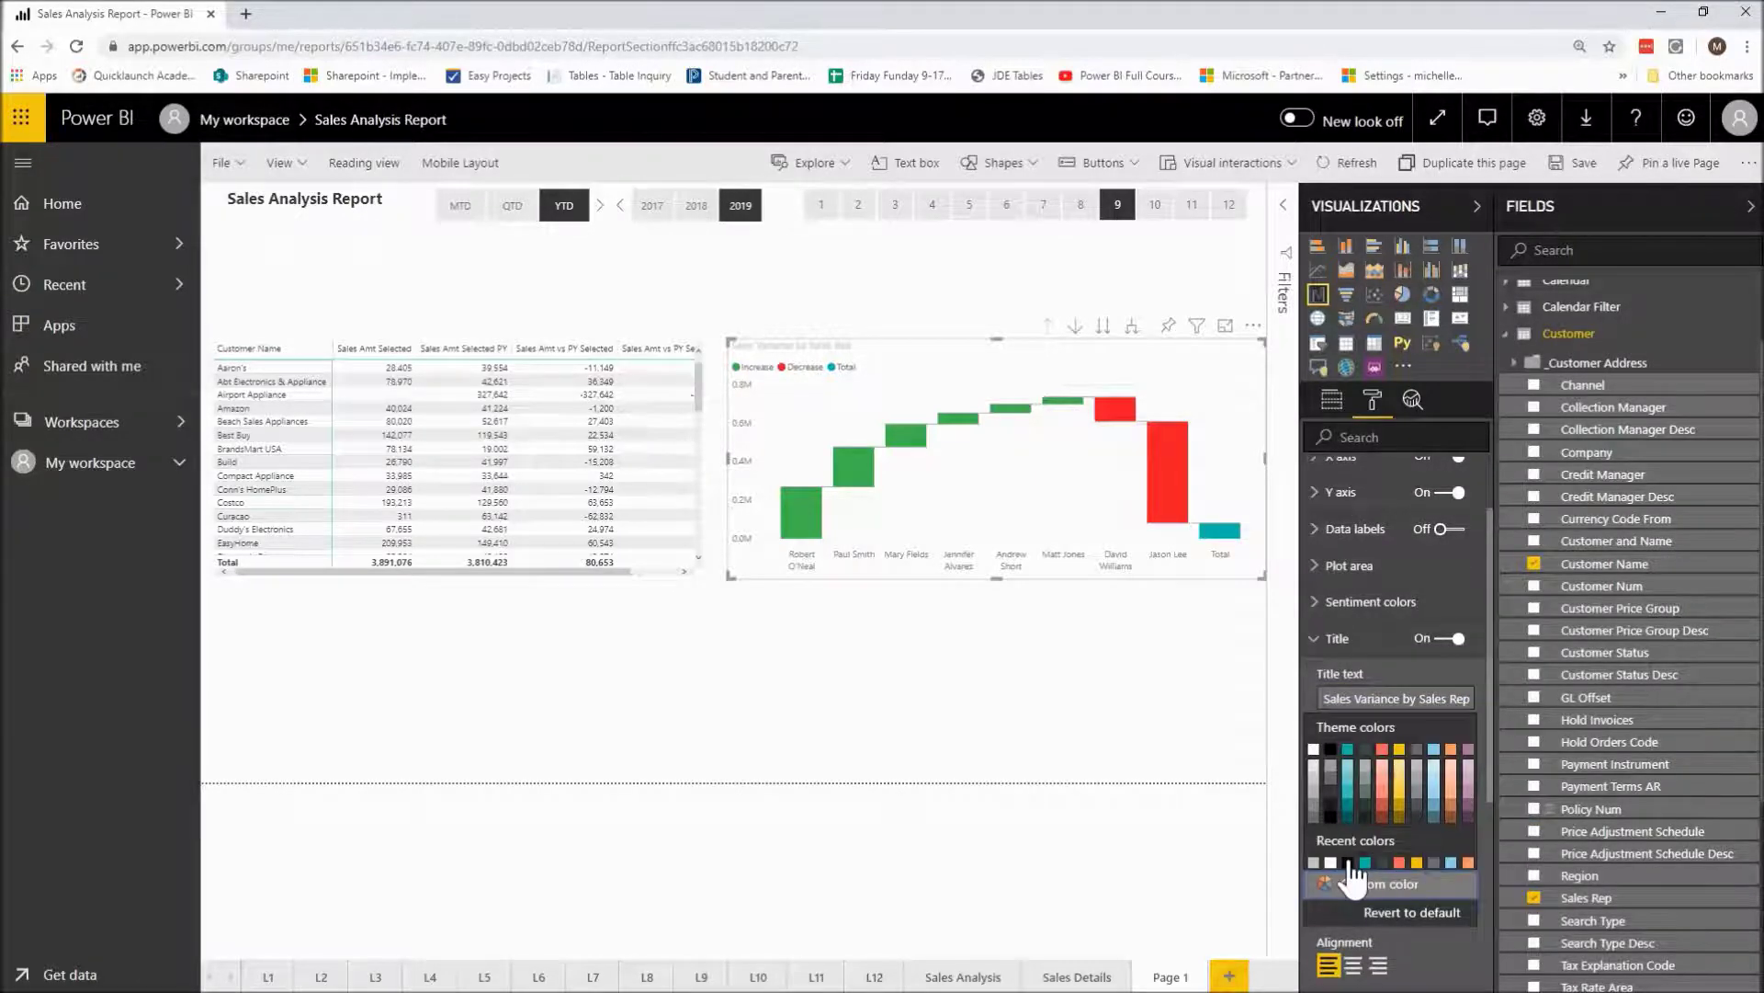
# - Set the waterfall chart's title font color to black and its text size to 10 pt
pyautogui.click(1349, 862)
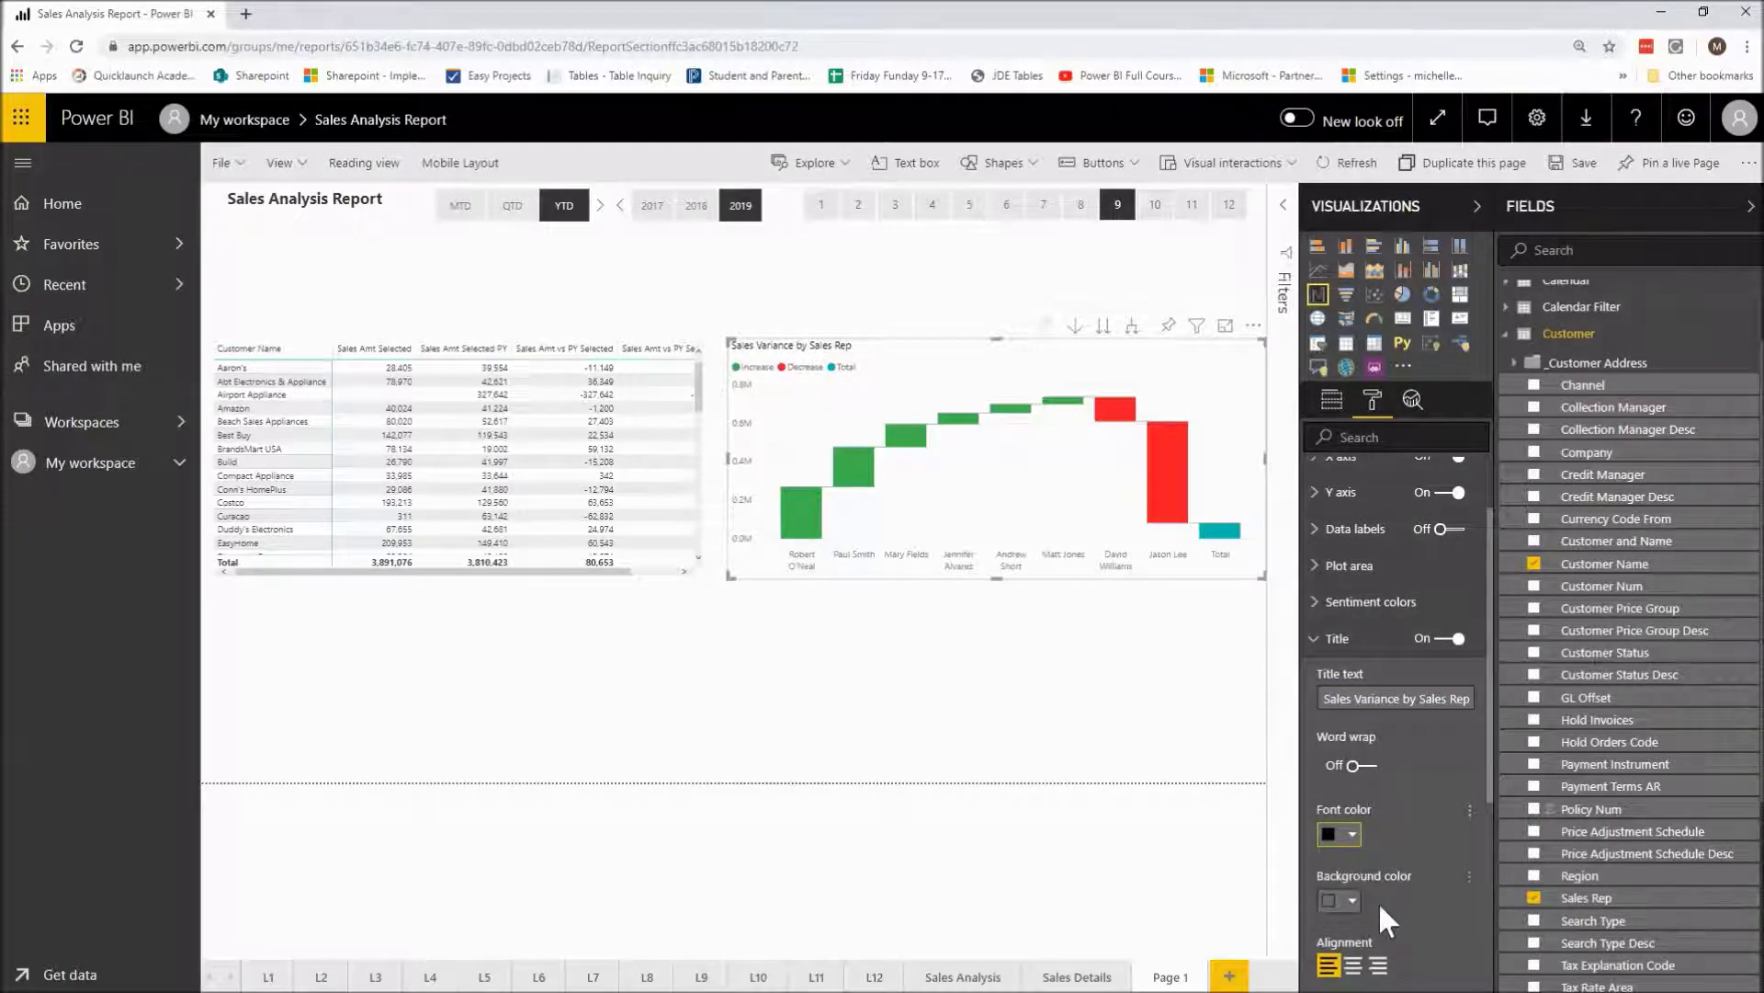
pyautogui.scroll(-3, 1381, 900)
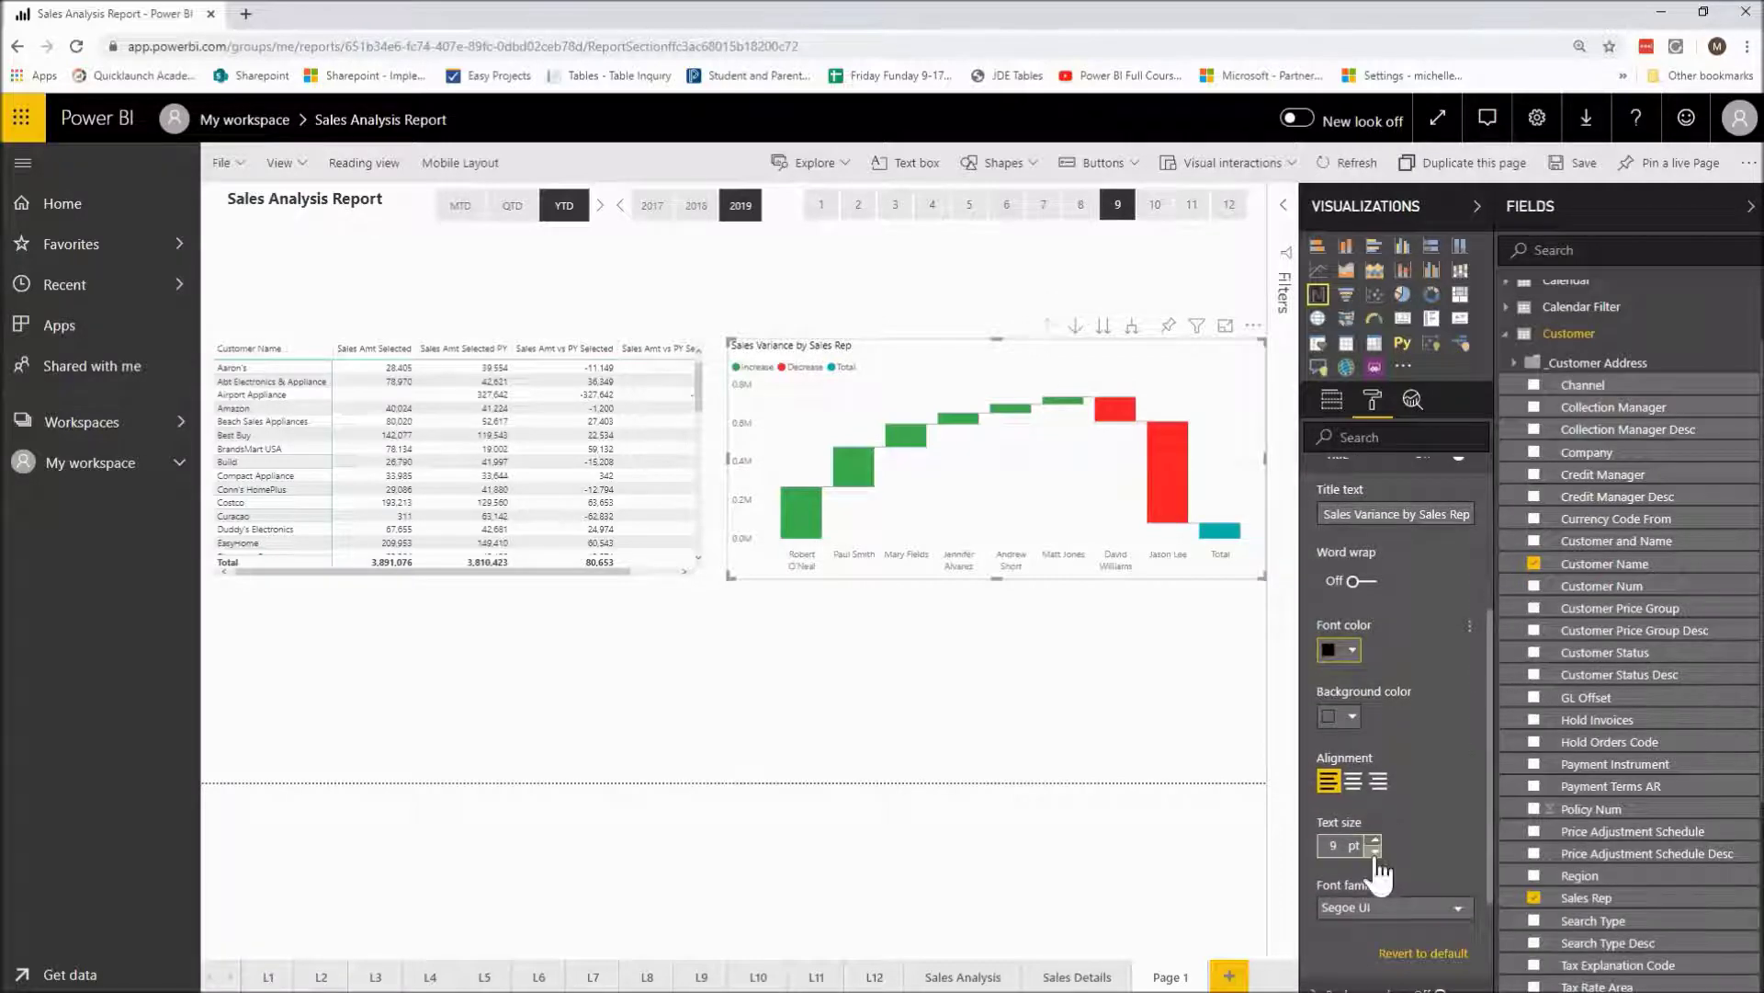
pyautogui.click(1374, 851)
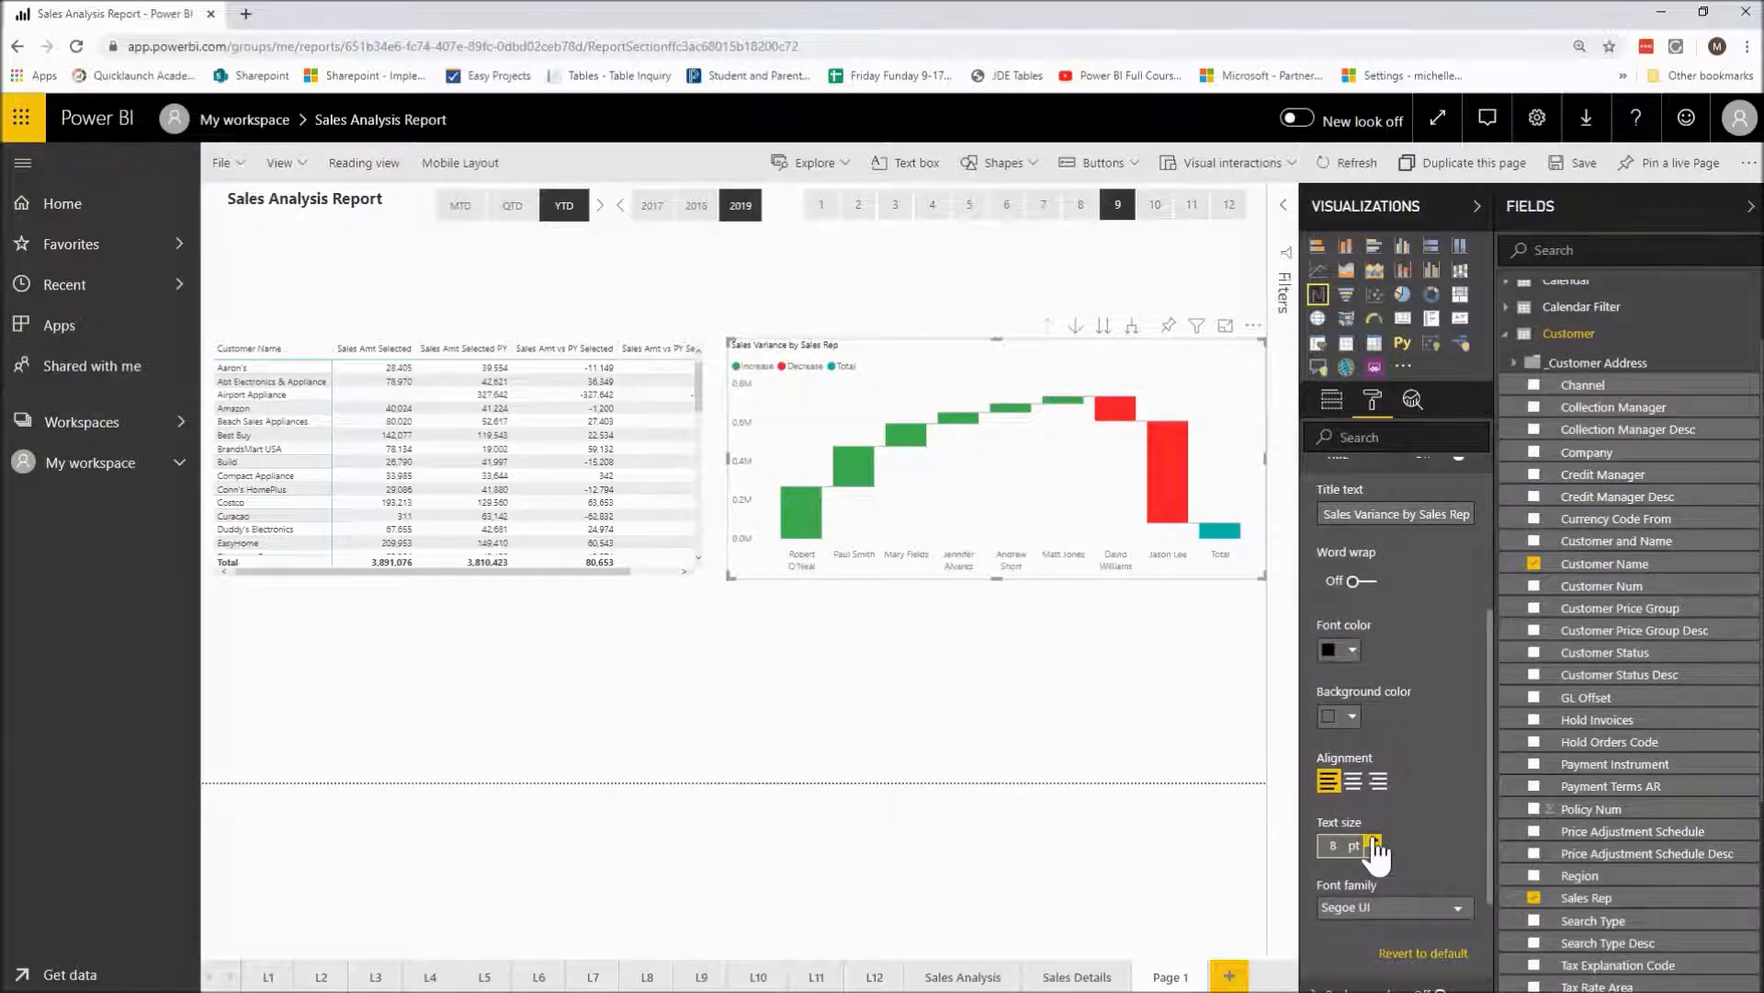
pyautogui.click(1375, 840)
pyautogui.click(1375, 840)
pyautogui.scroll(-2, 1407, 845)
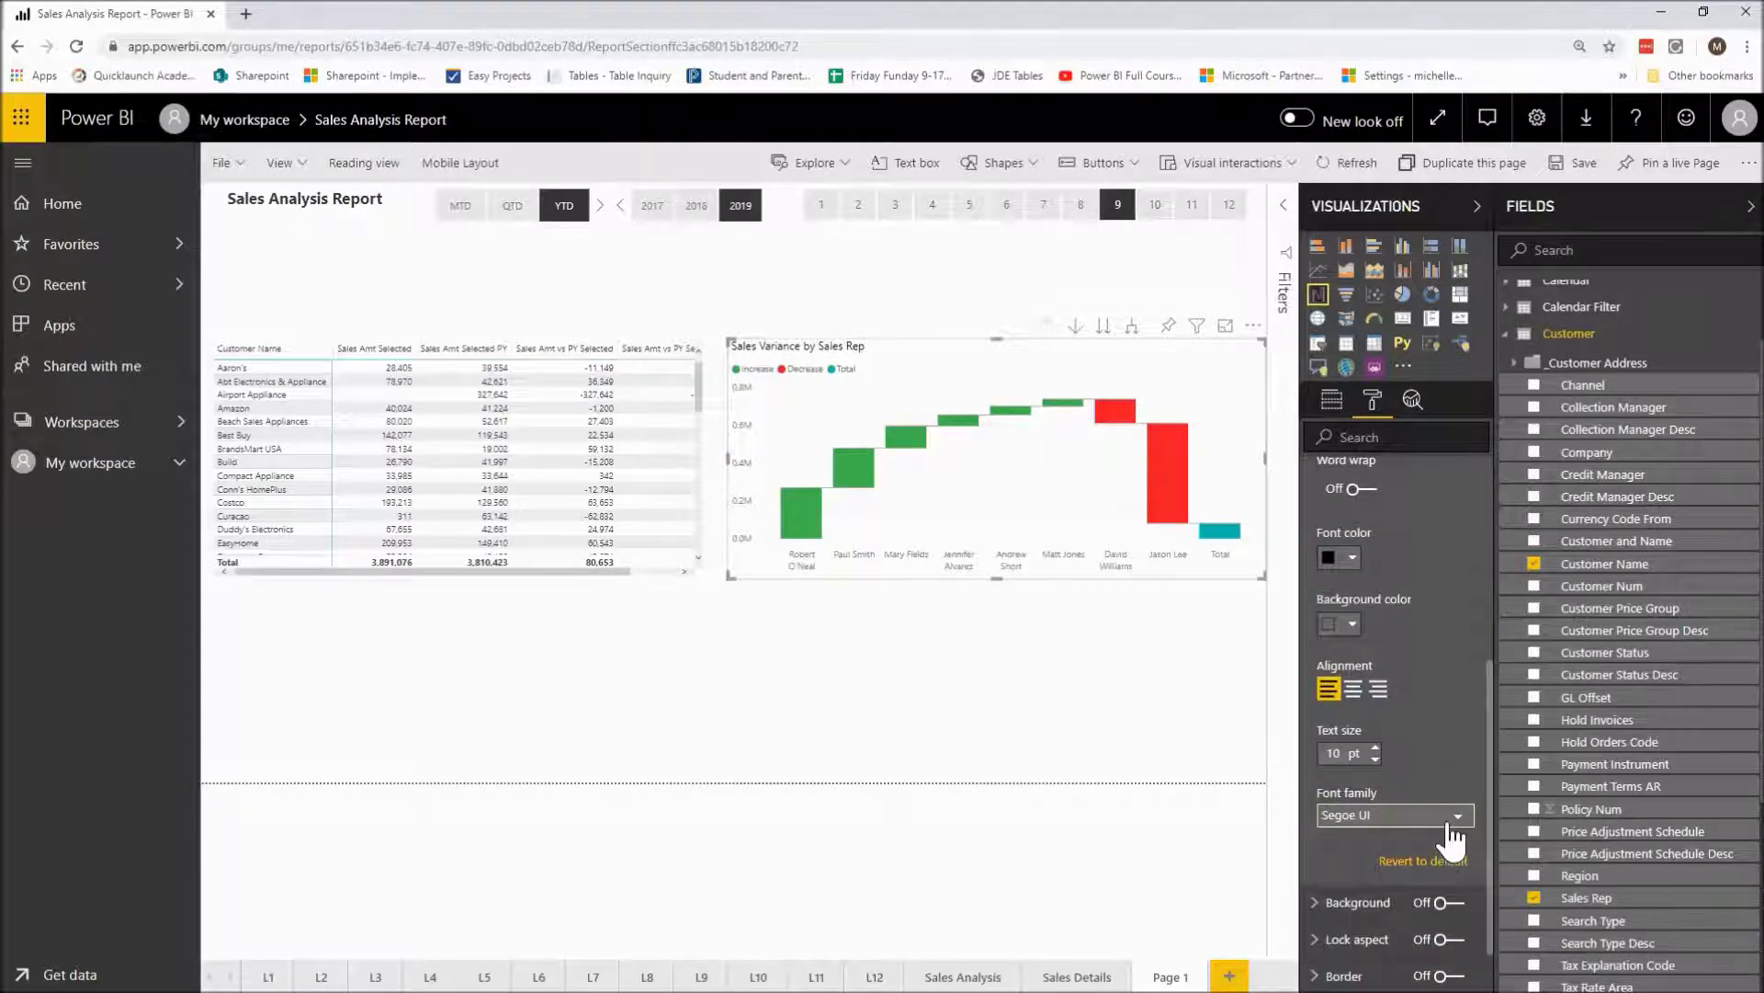
# - Change the chart title's font family to Segoe (Bold) and save the report
pyautogui.click(1459, 818)
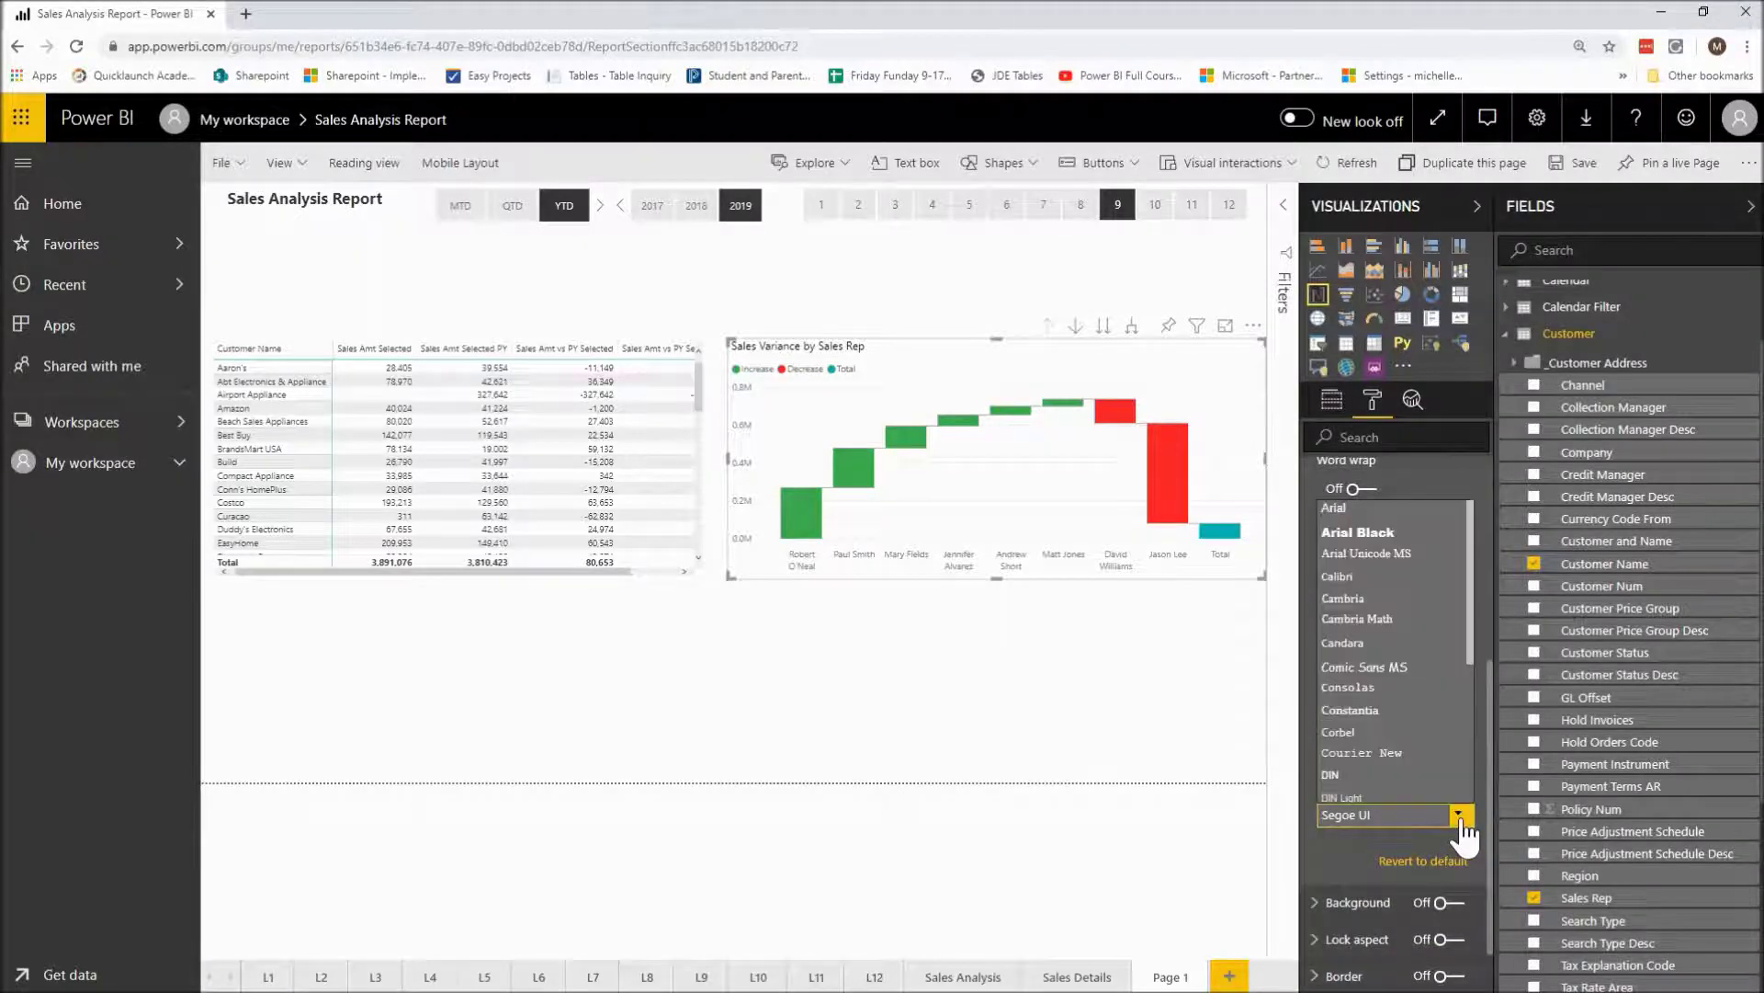
pyautogui.scroll(-3, 1461, 703)
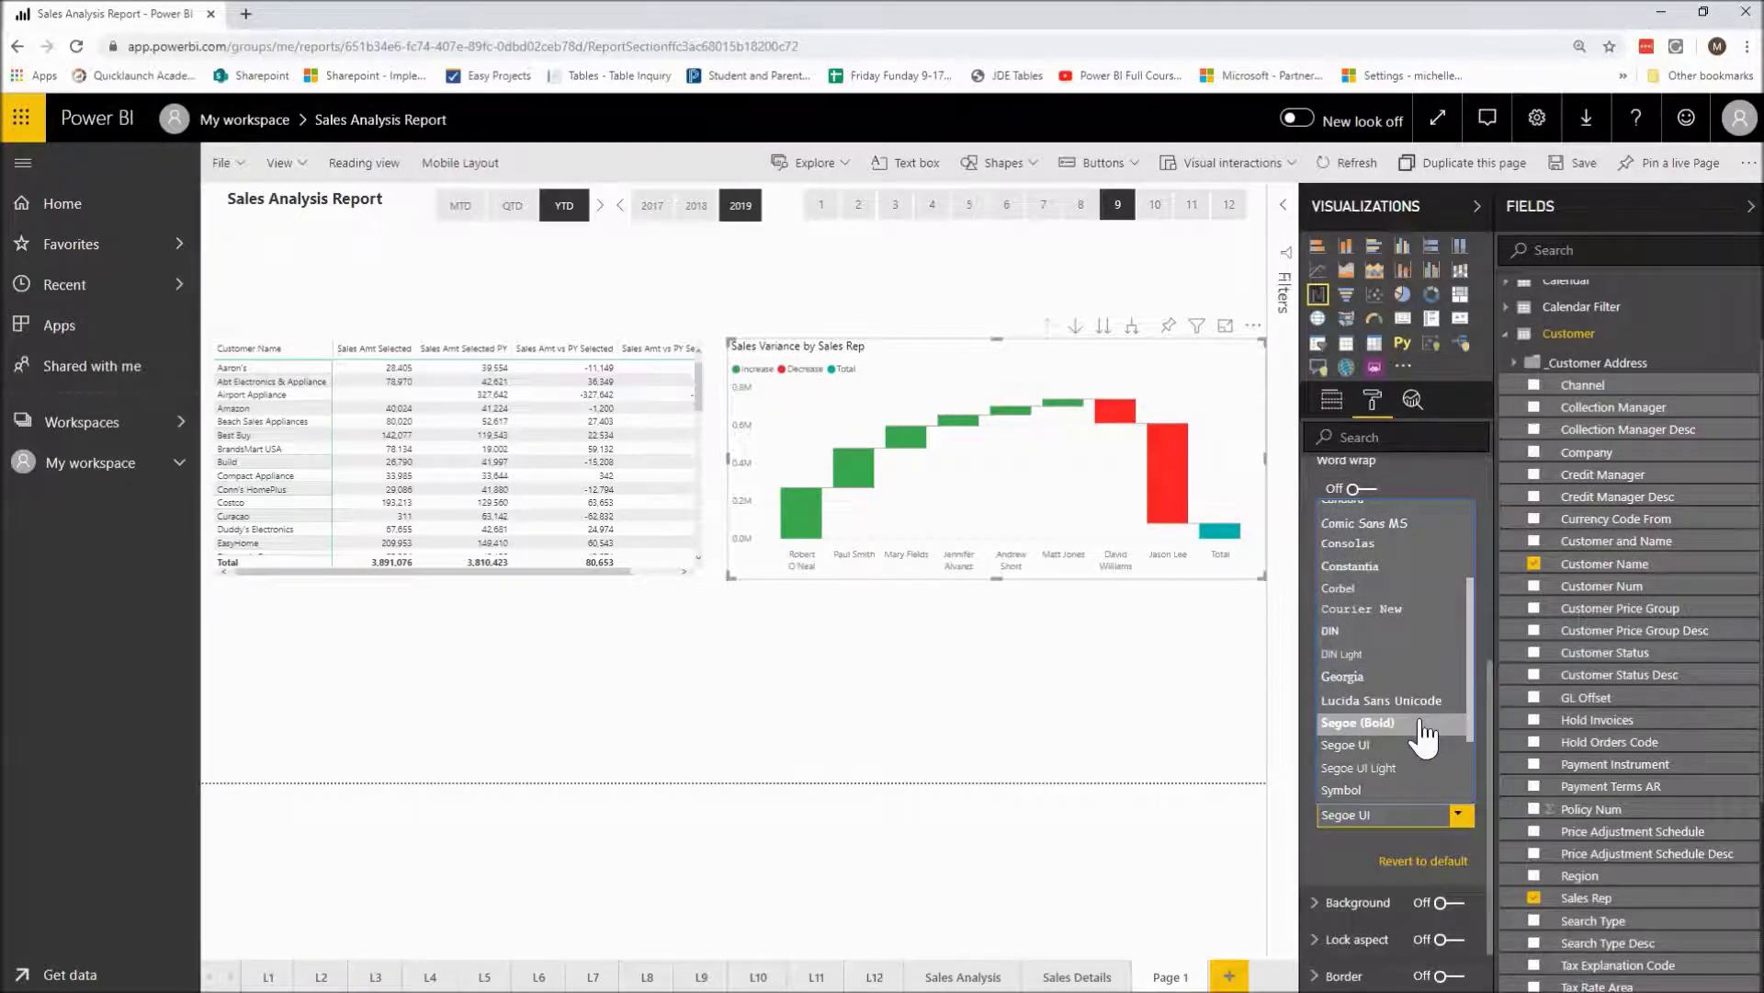
pyautogui.click(1423, 726)
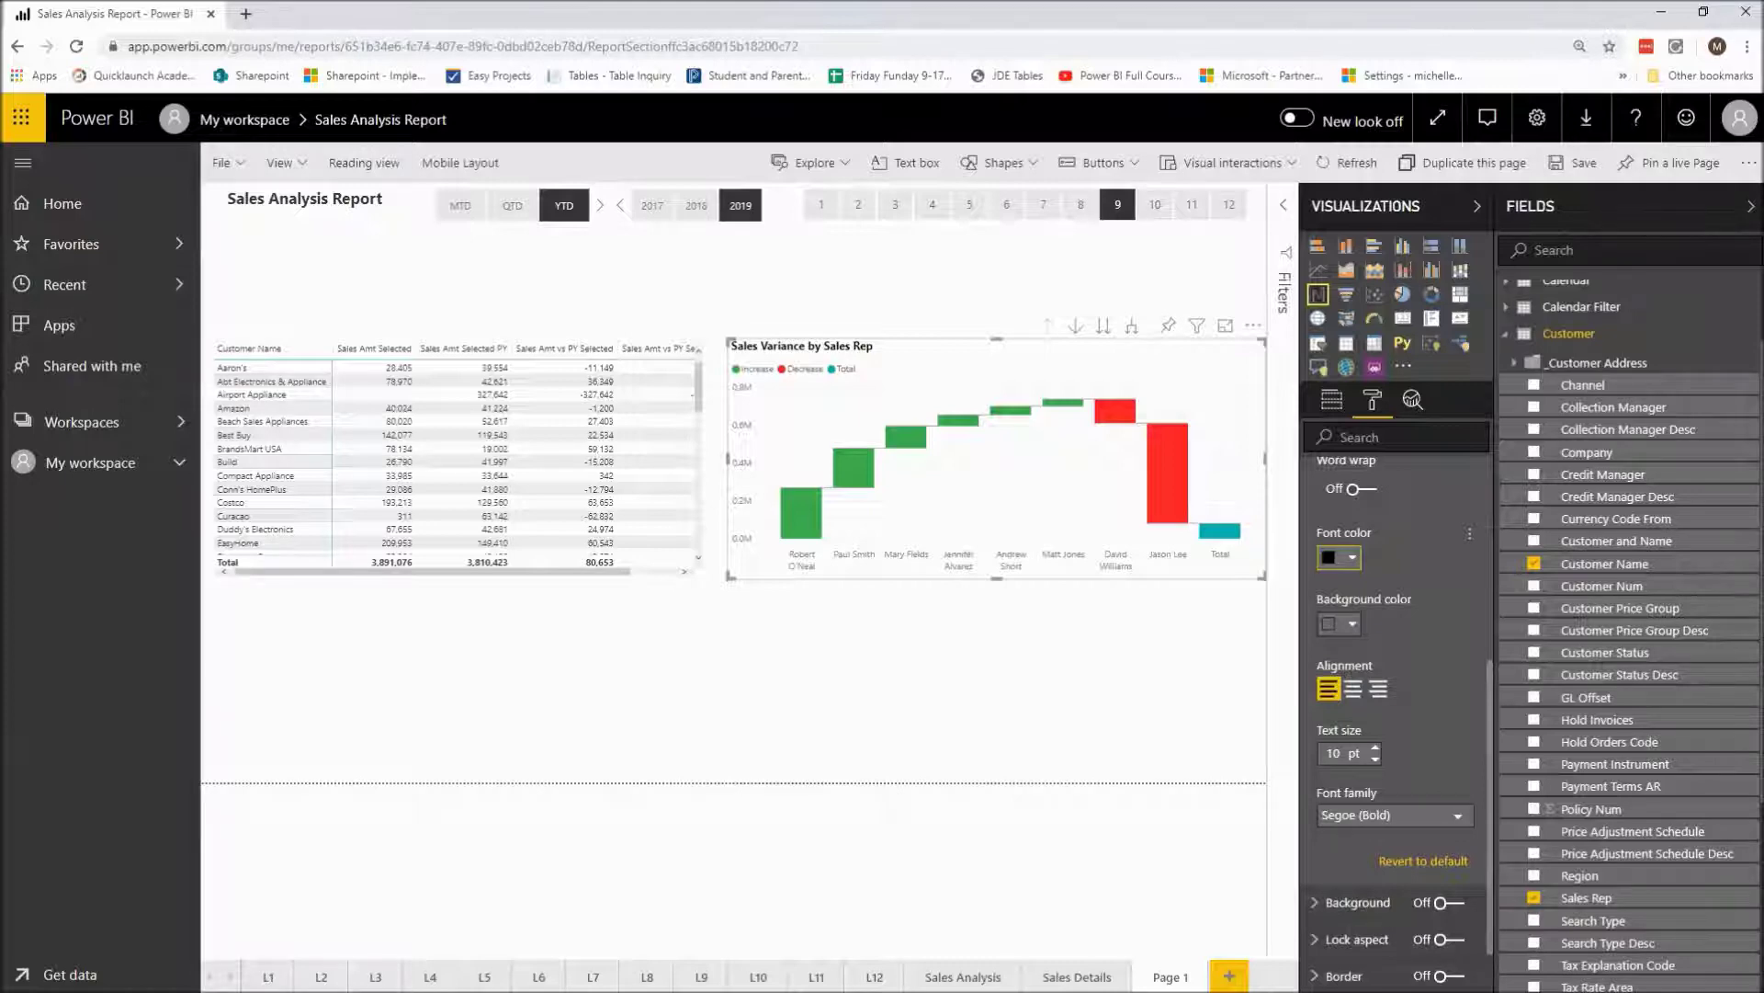
pyautogui.scroll(3, 1398, 470)
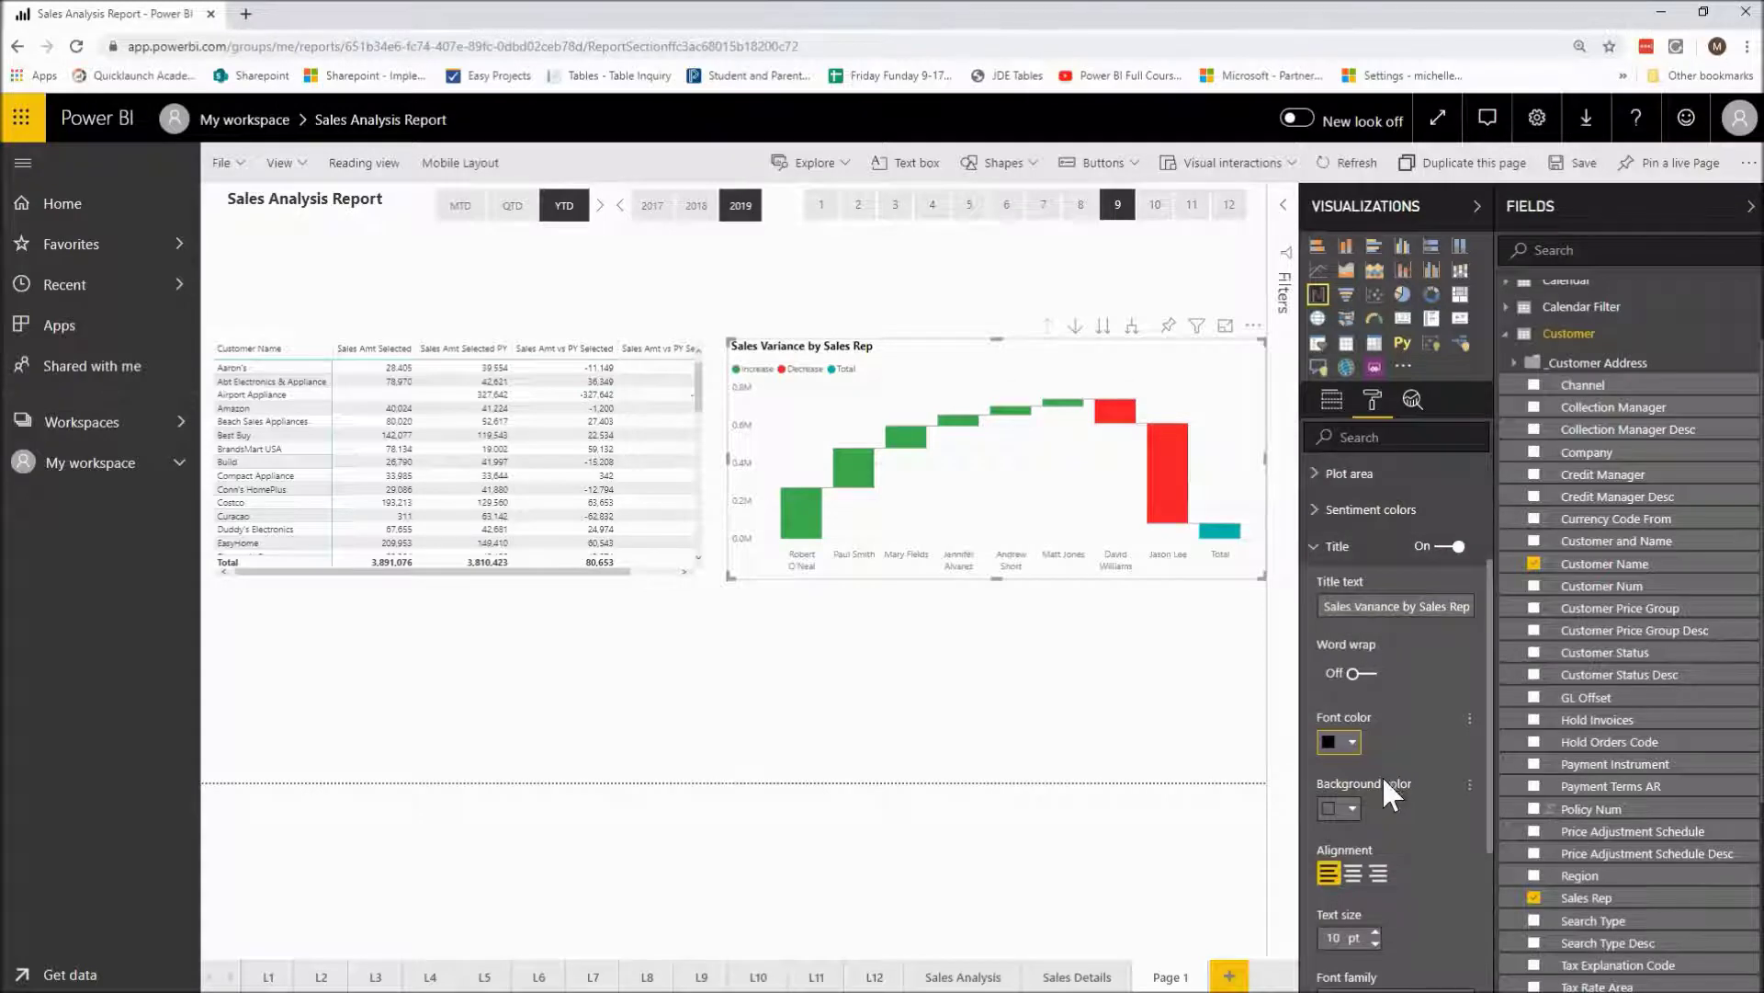
pyautogui.scroll(-2, 1382, 748)
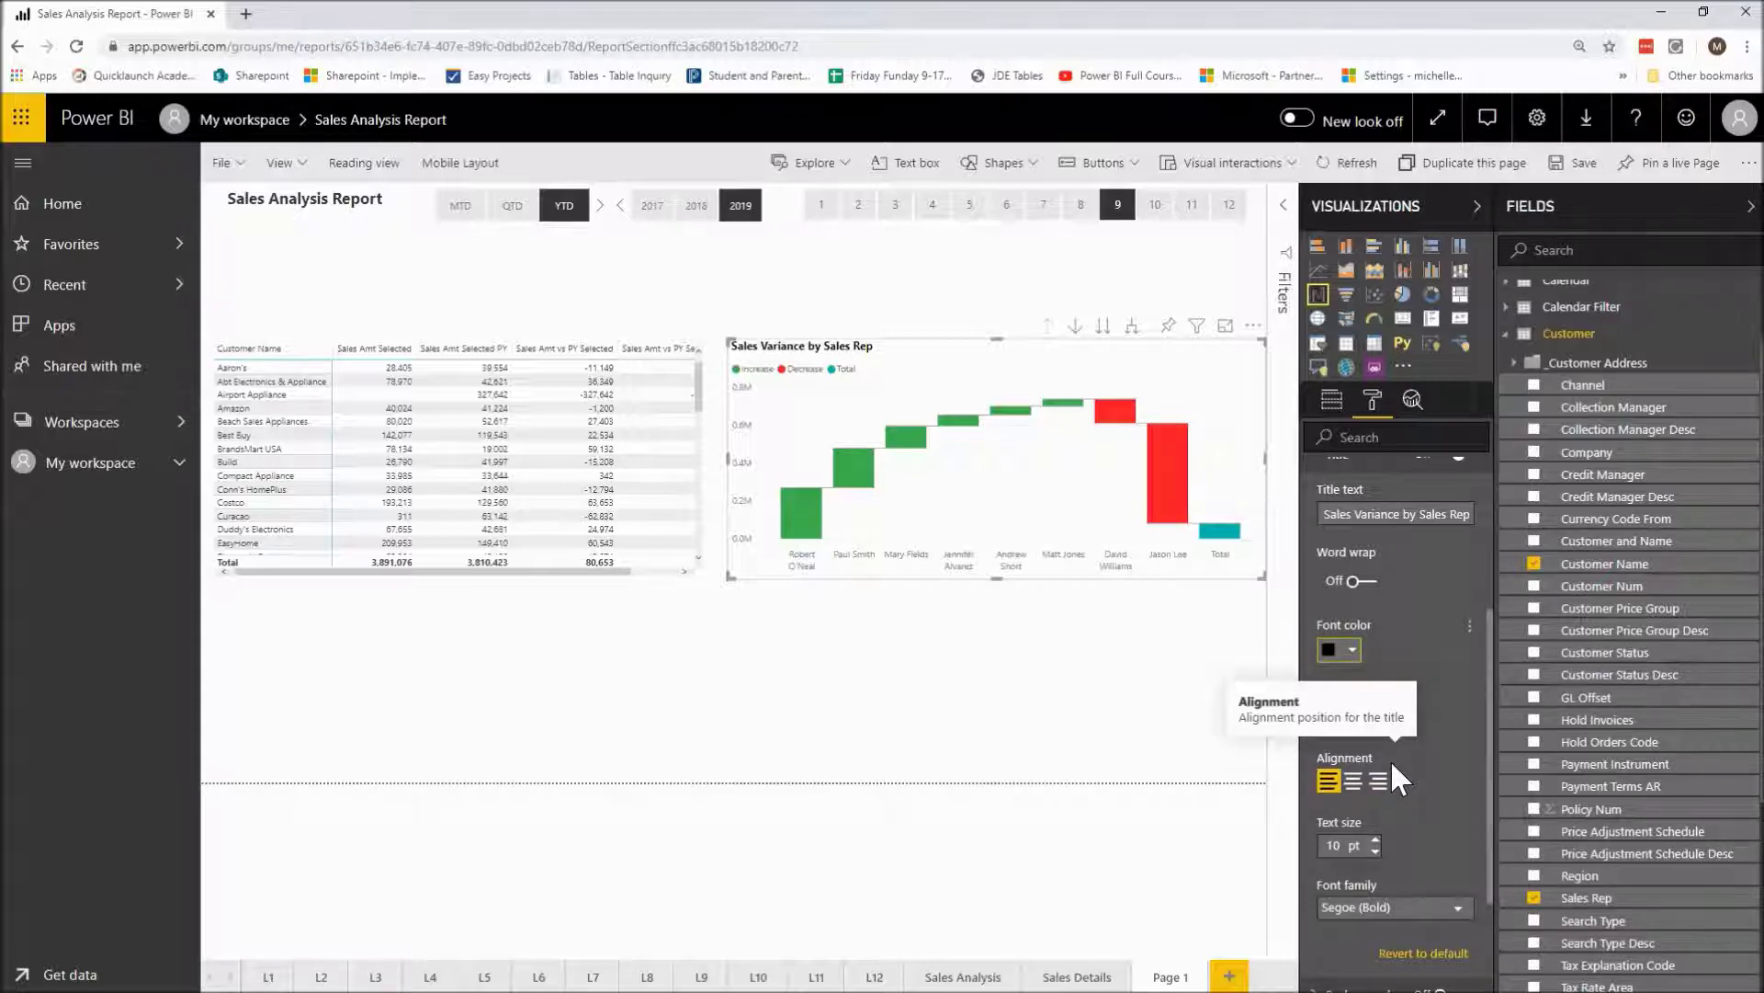
pyautogui.click(1588, 168)
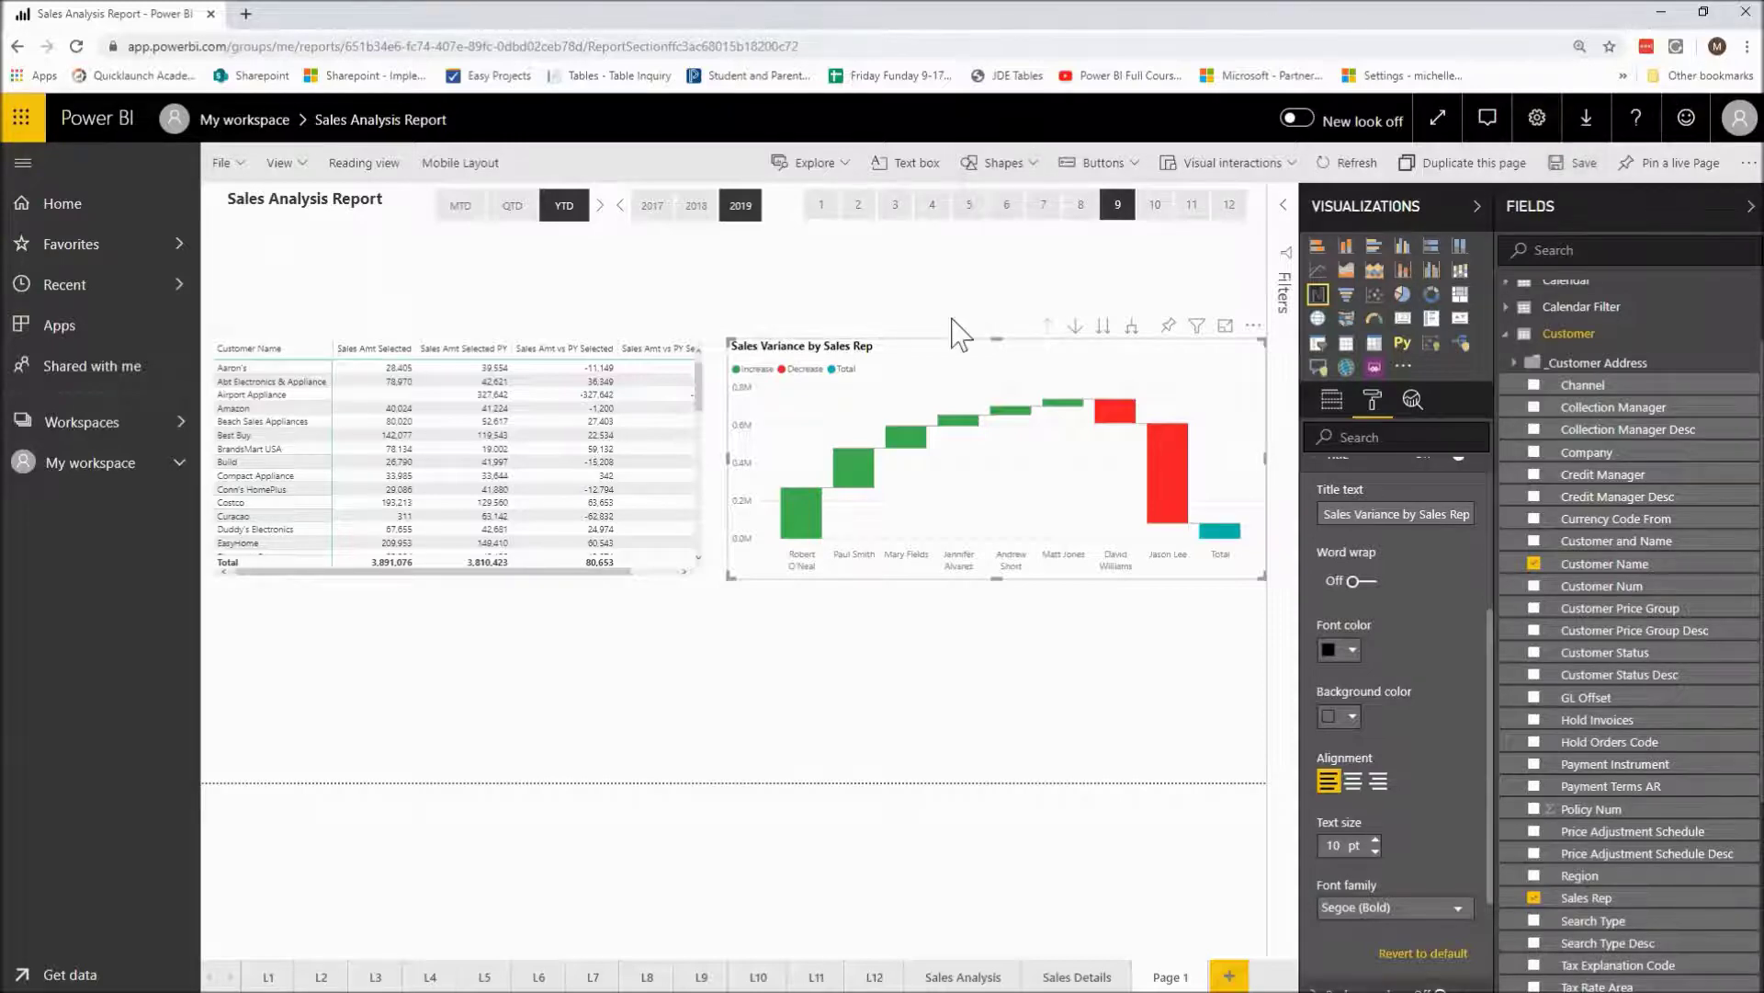
# - Show the next level of the waterfall chart and place a pasted copy of it below the customer table
pyautogui.rightClick(944, 346)
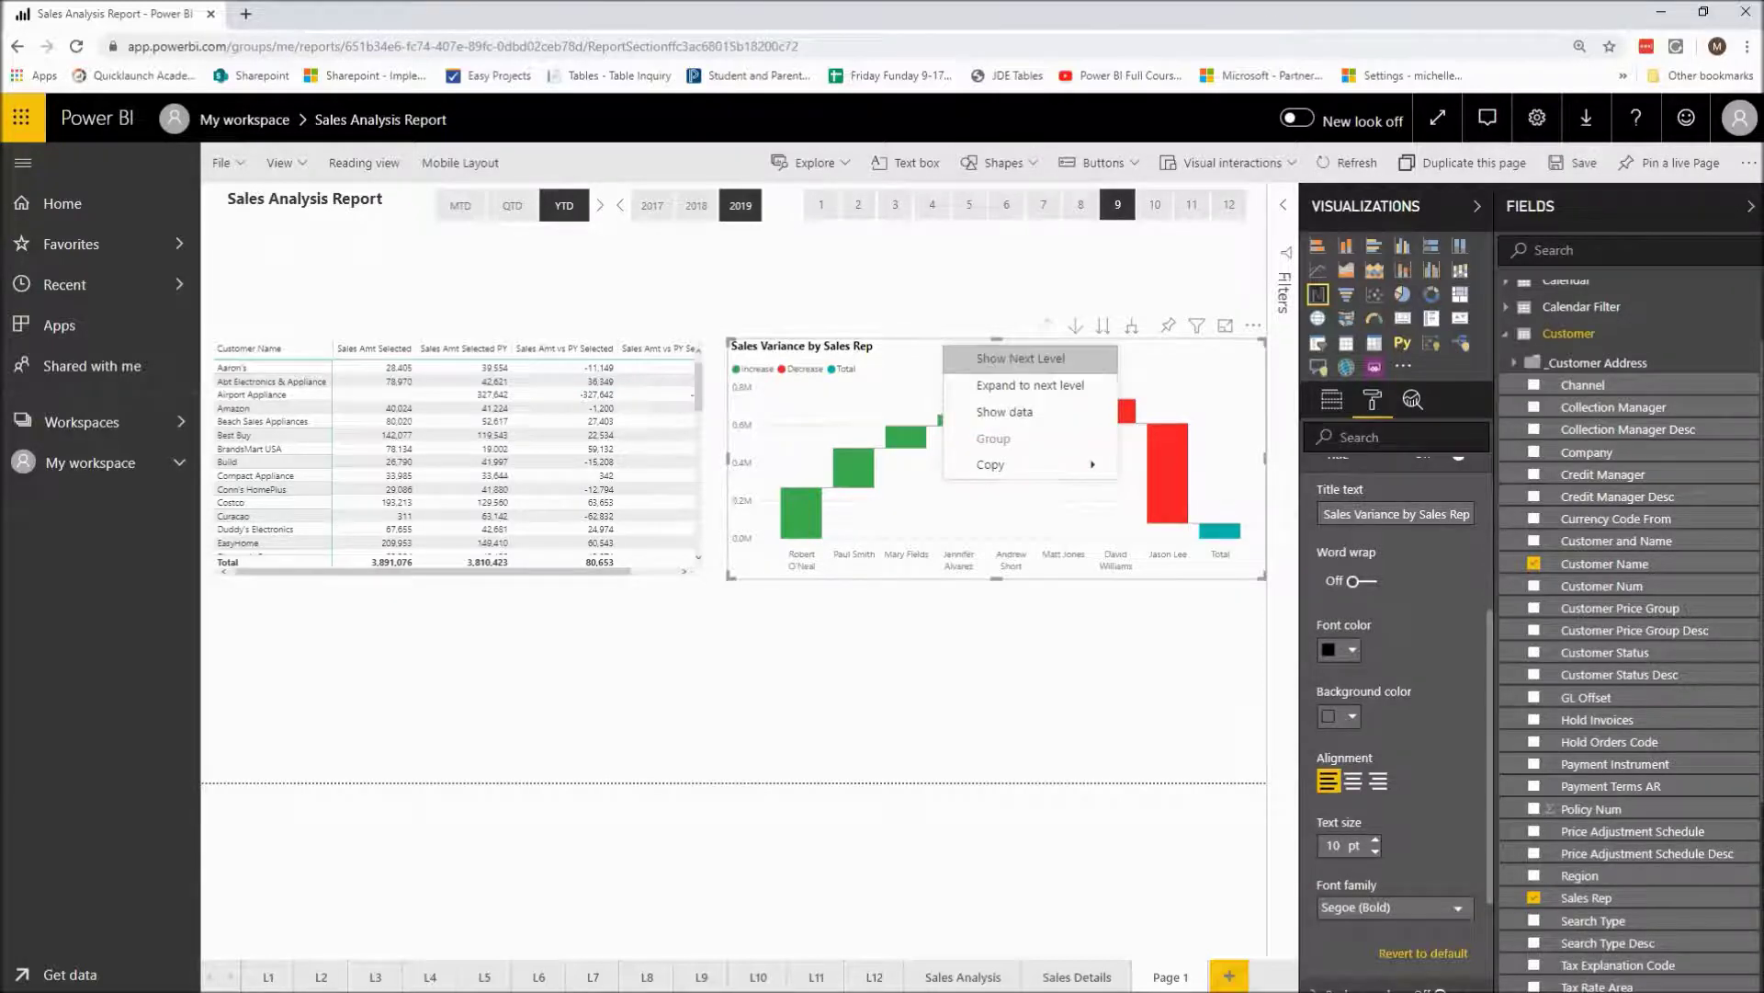
pyautogui.click(1020, 359)
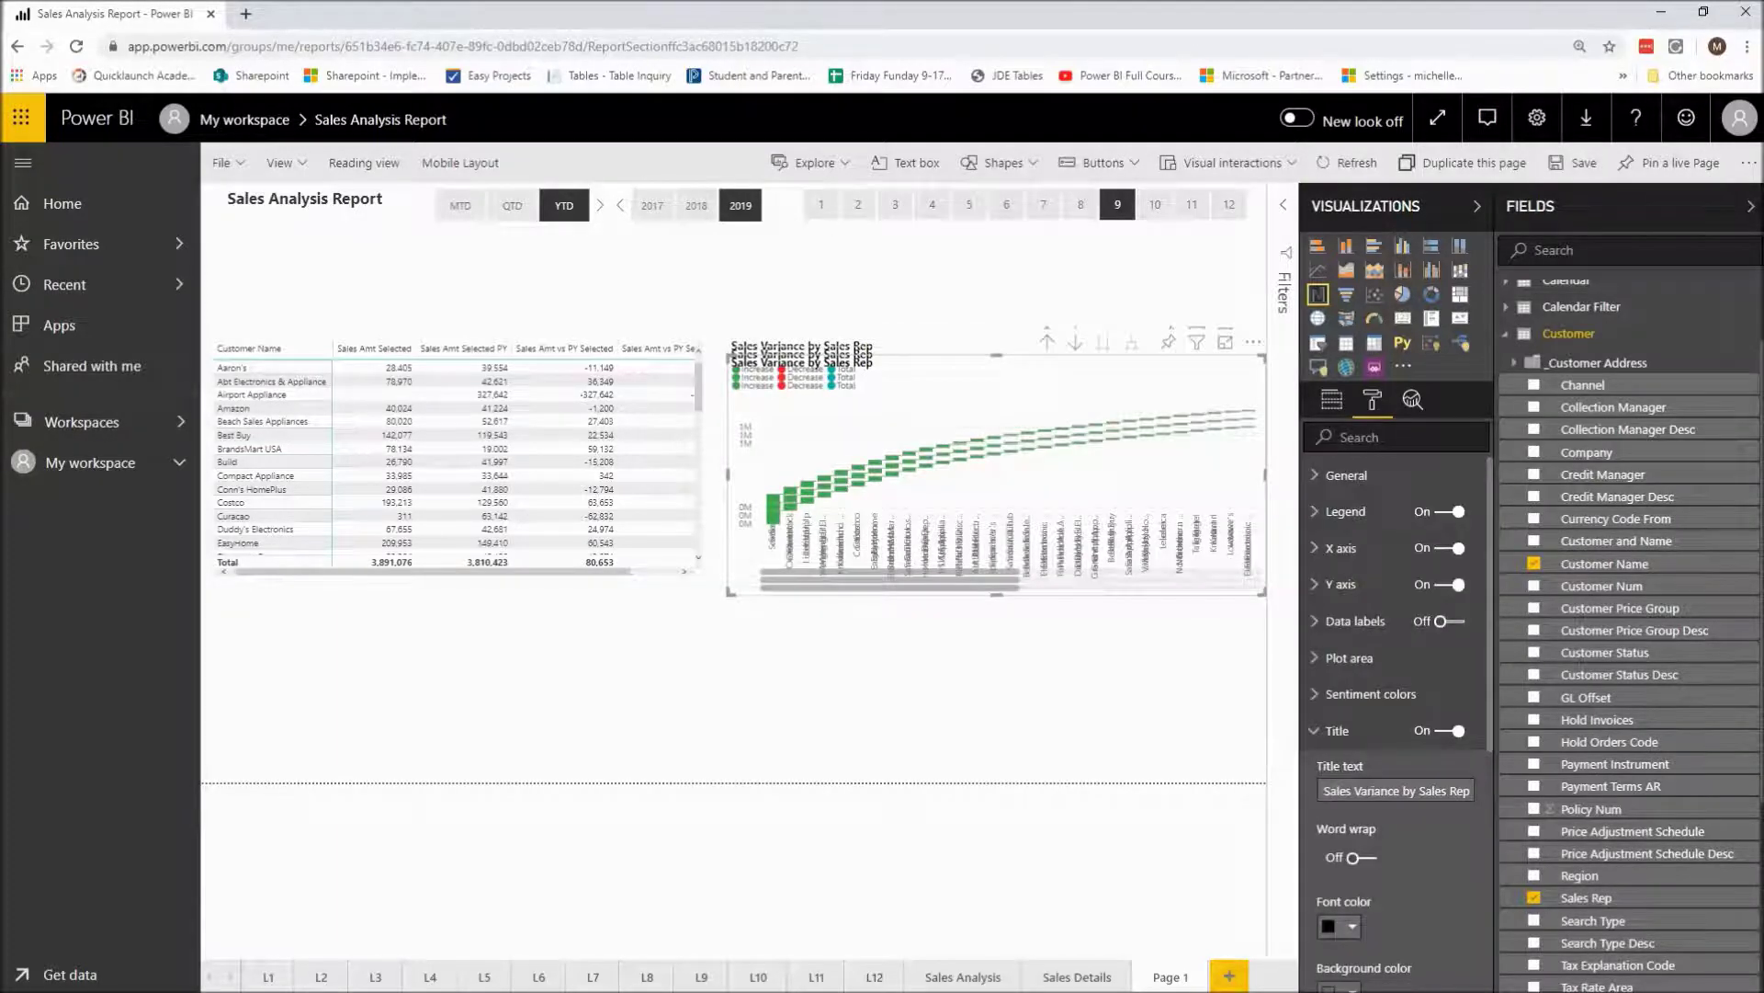
pyautogui.moveTo(921, 410); pyautogui.dragTo(448, 597)
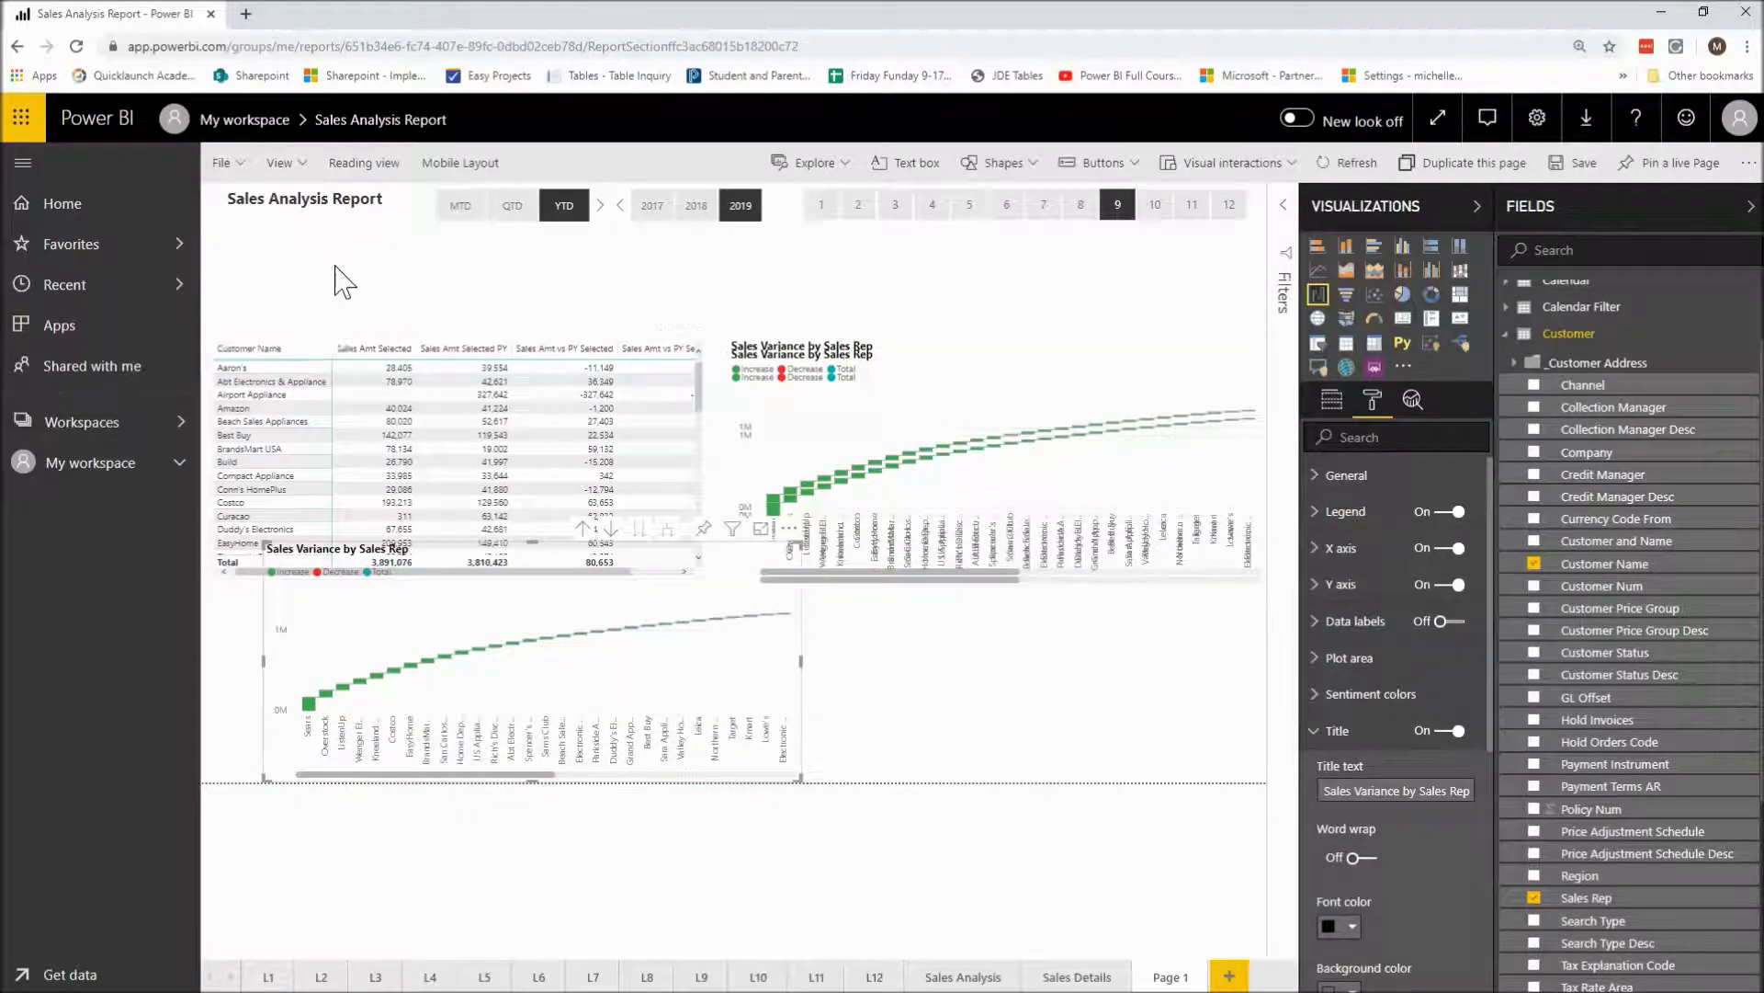
# - Delete the surplus chart copy stacked on the original waterfall chart
pyautogui.click(329, 310)
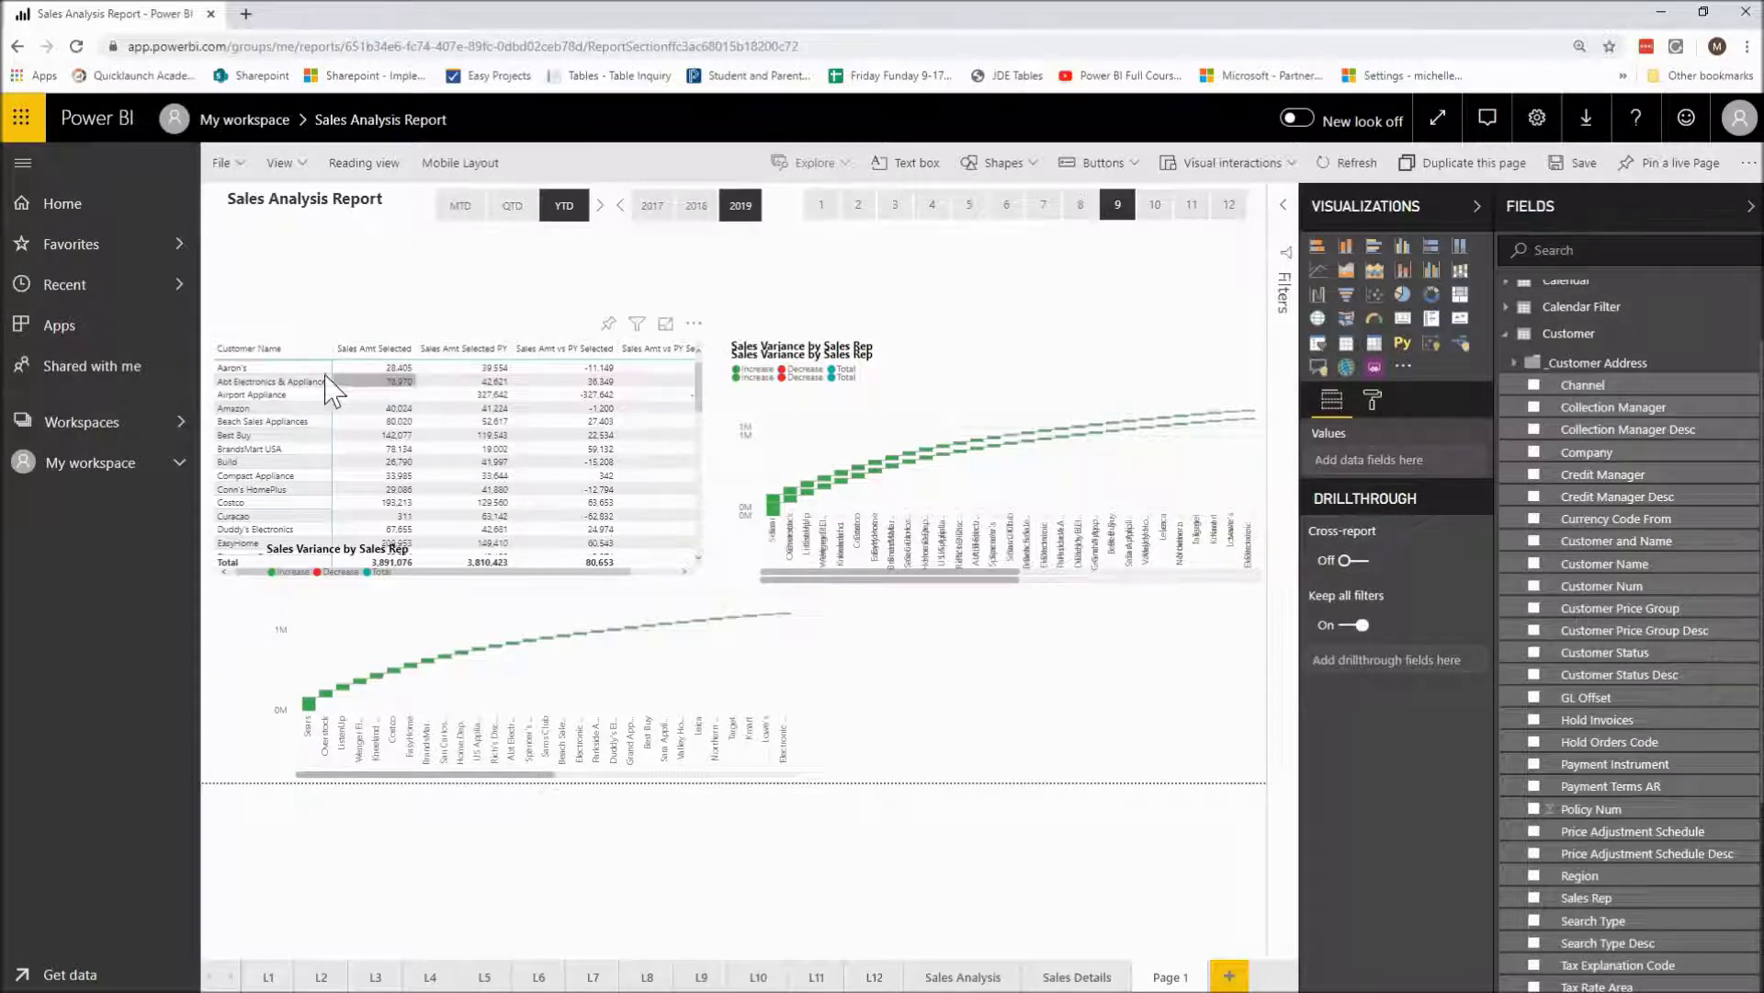
pyautogui.click(886, 411)
pyautogui.click(827, 606)
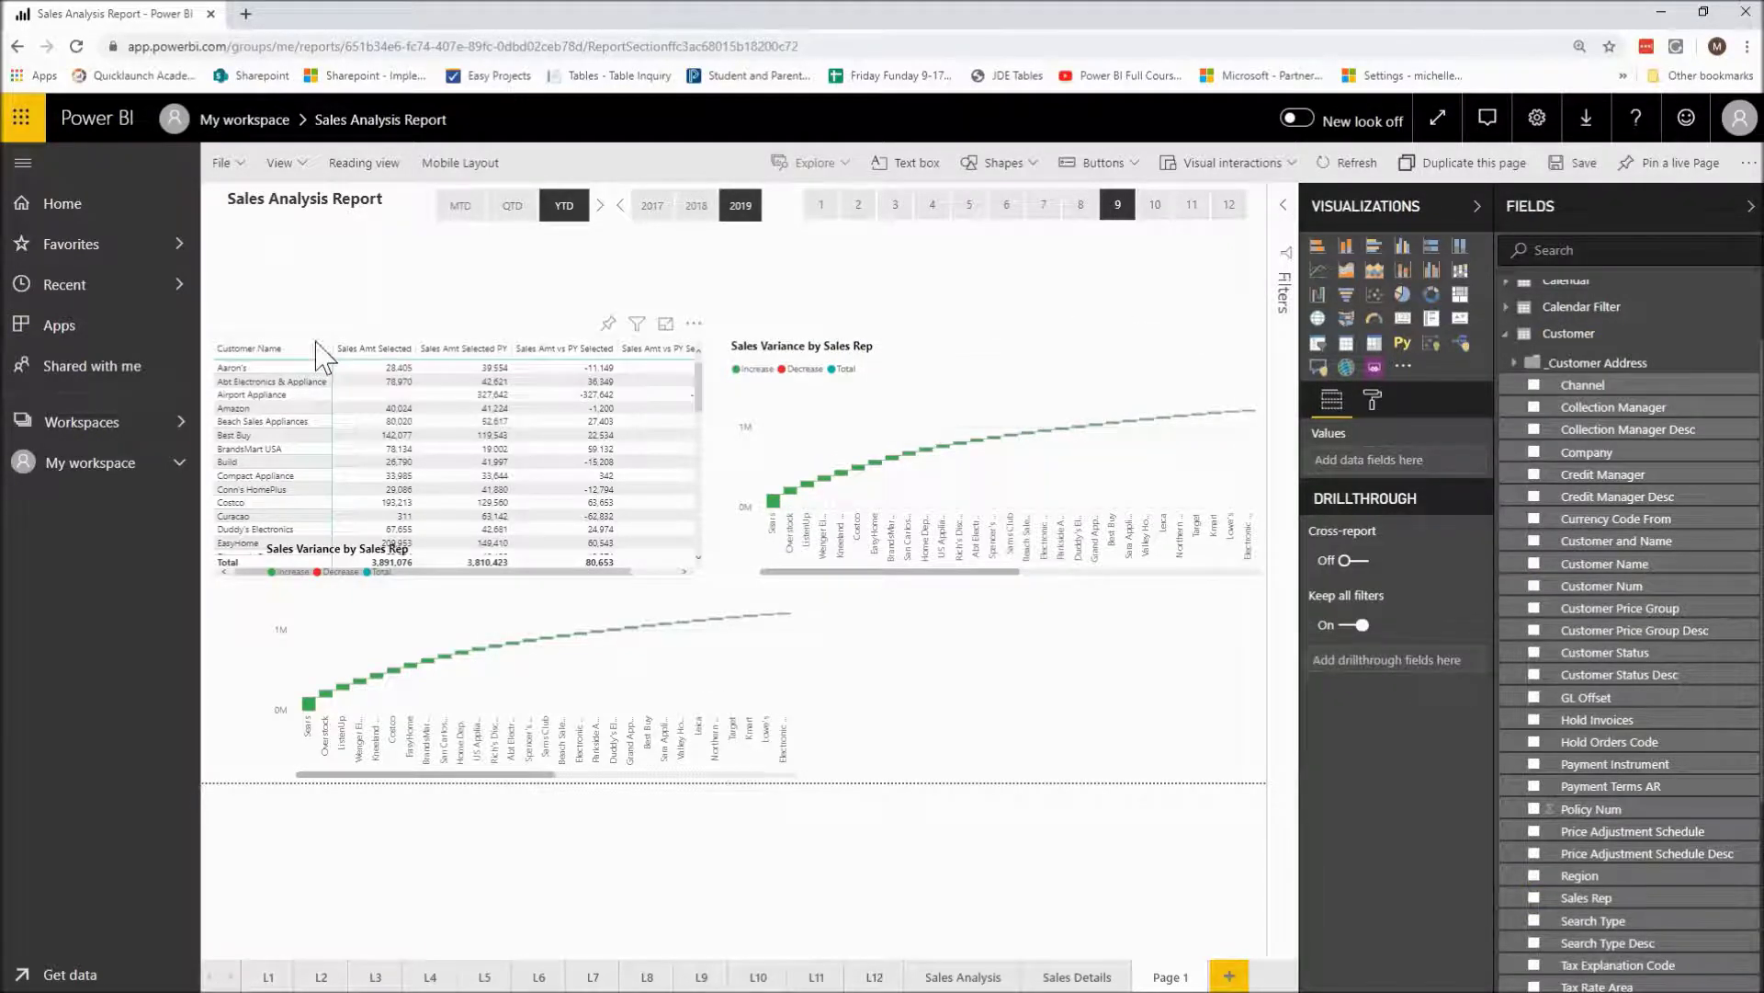
# - Shorten the customer table and the original waterfall chart, and fit the copied chart under the table at the table's width
pyautogui.click(432, 533)
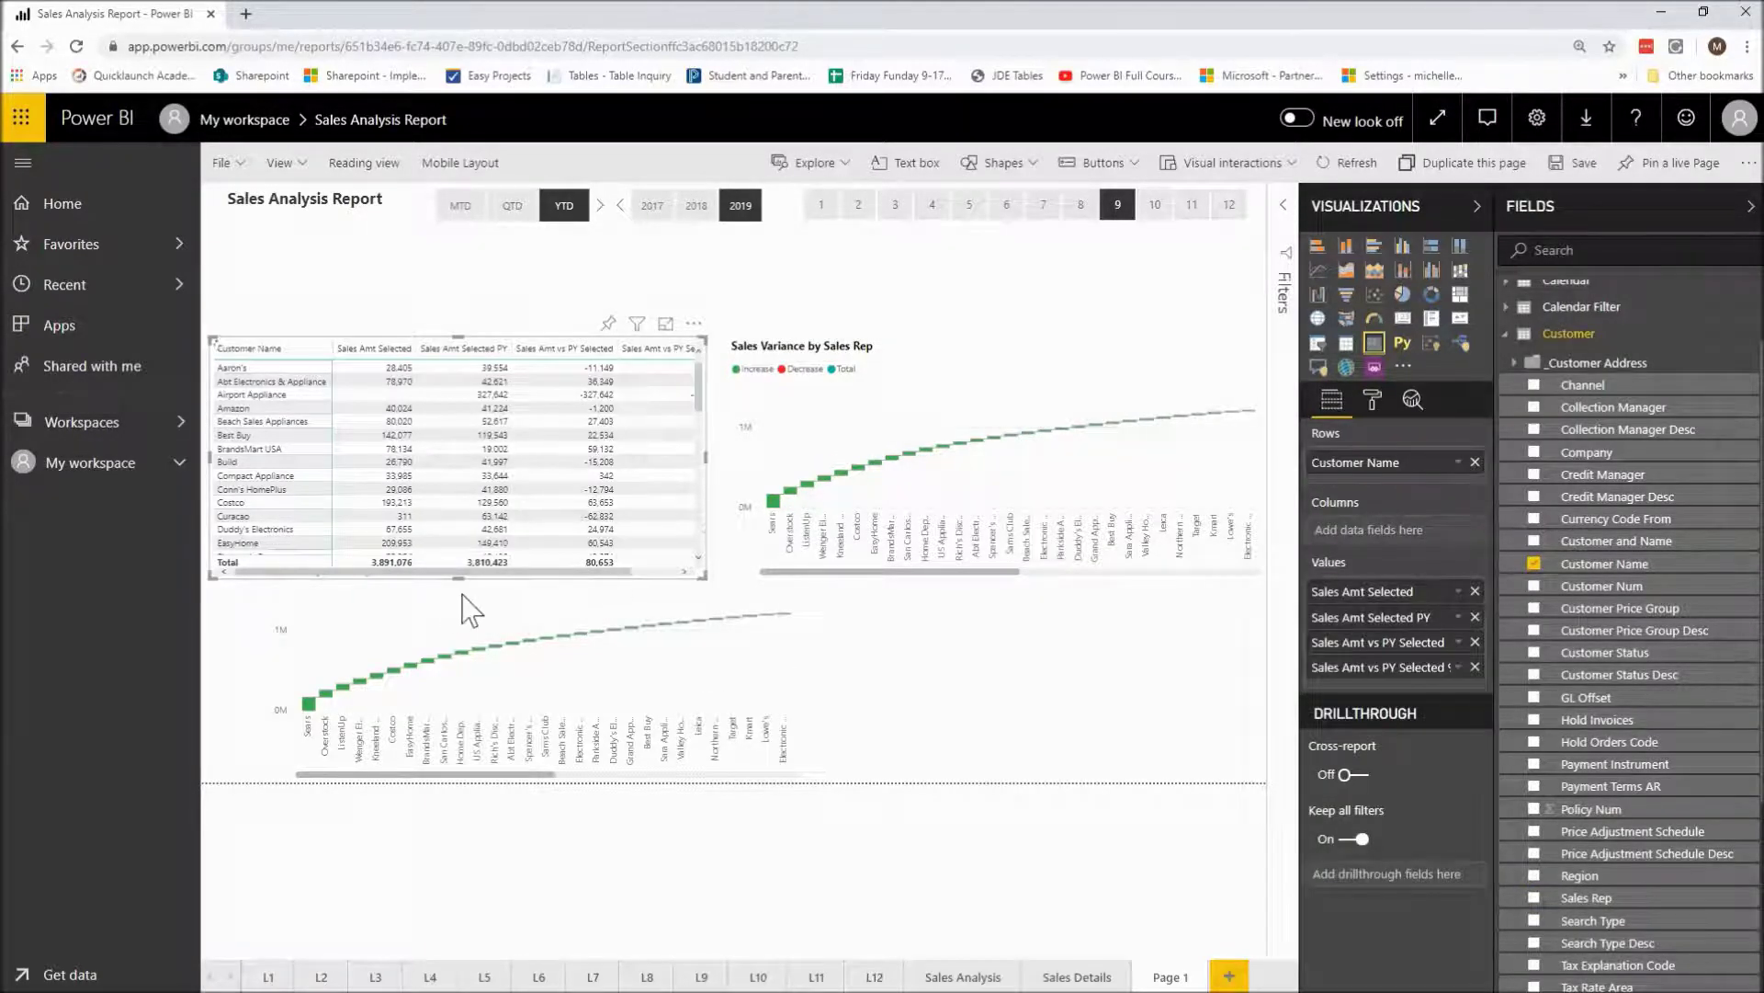
pyautogui.moveTo(455, 577); pyautogui.dragTo(458, 494)
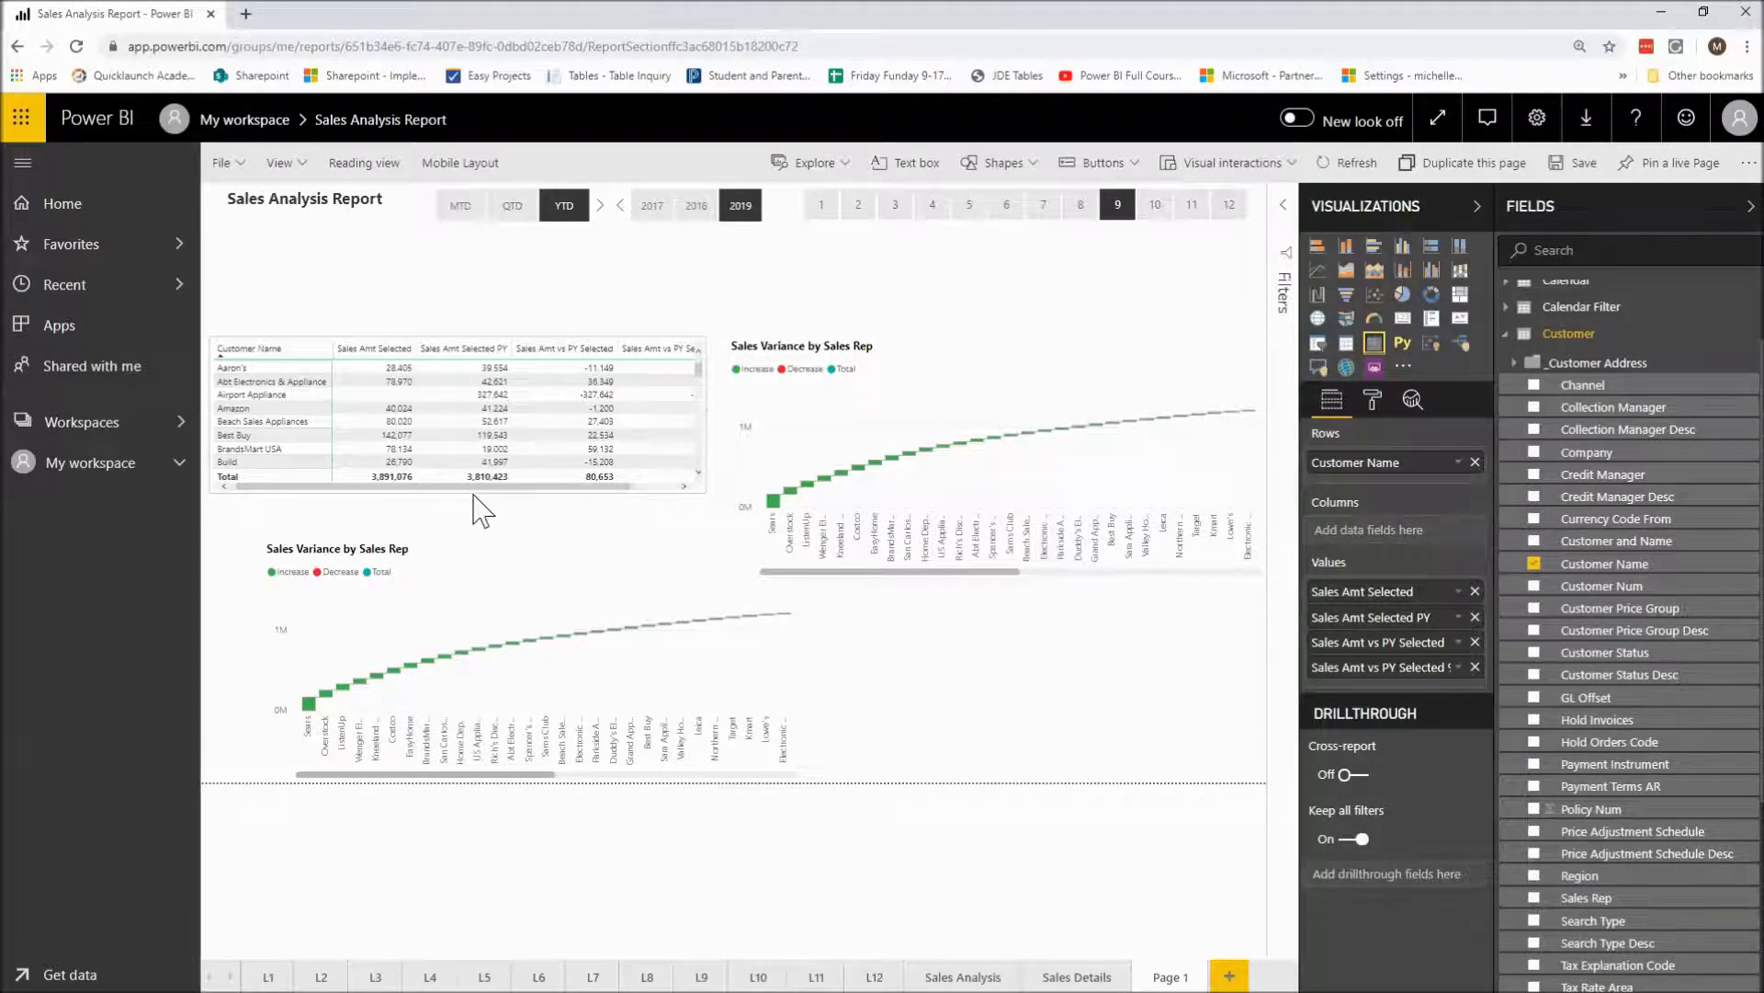
pyautogui.moveTo(494, 579); pyautogui.dragTo(441, 579)
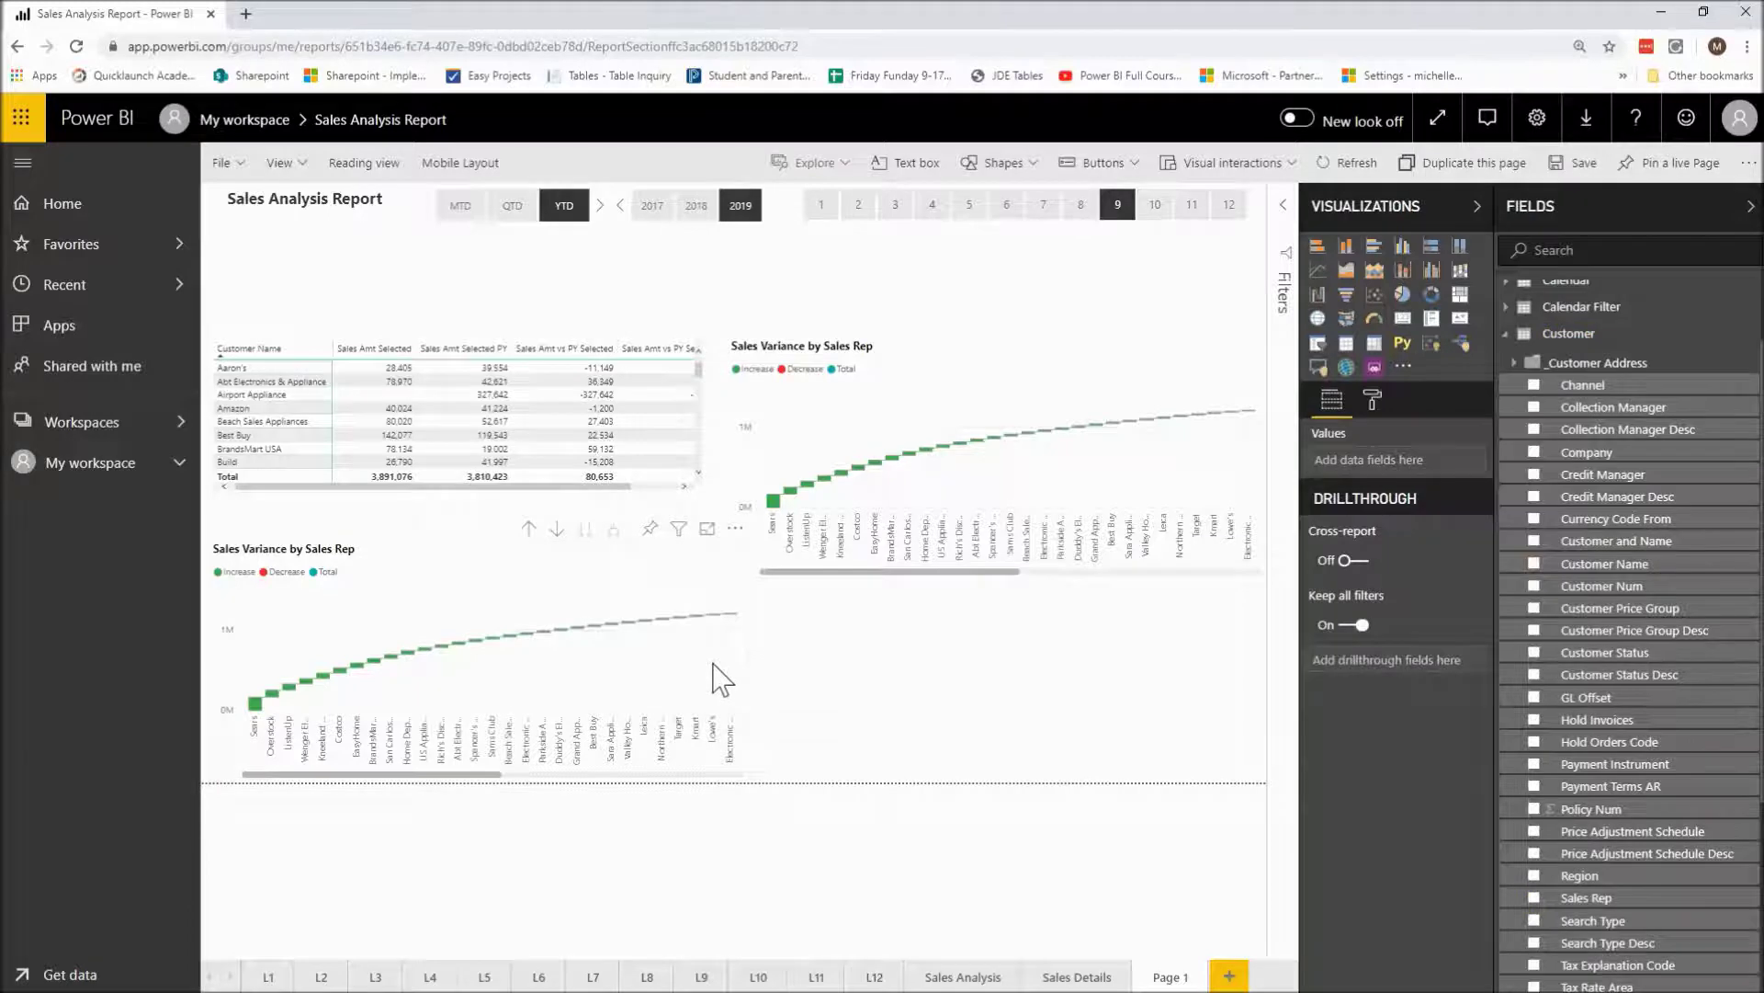
pyautogui.moveTo(747, 660); pyautogui.dragTo(708, 662)
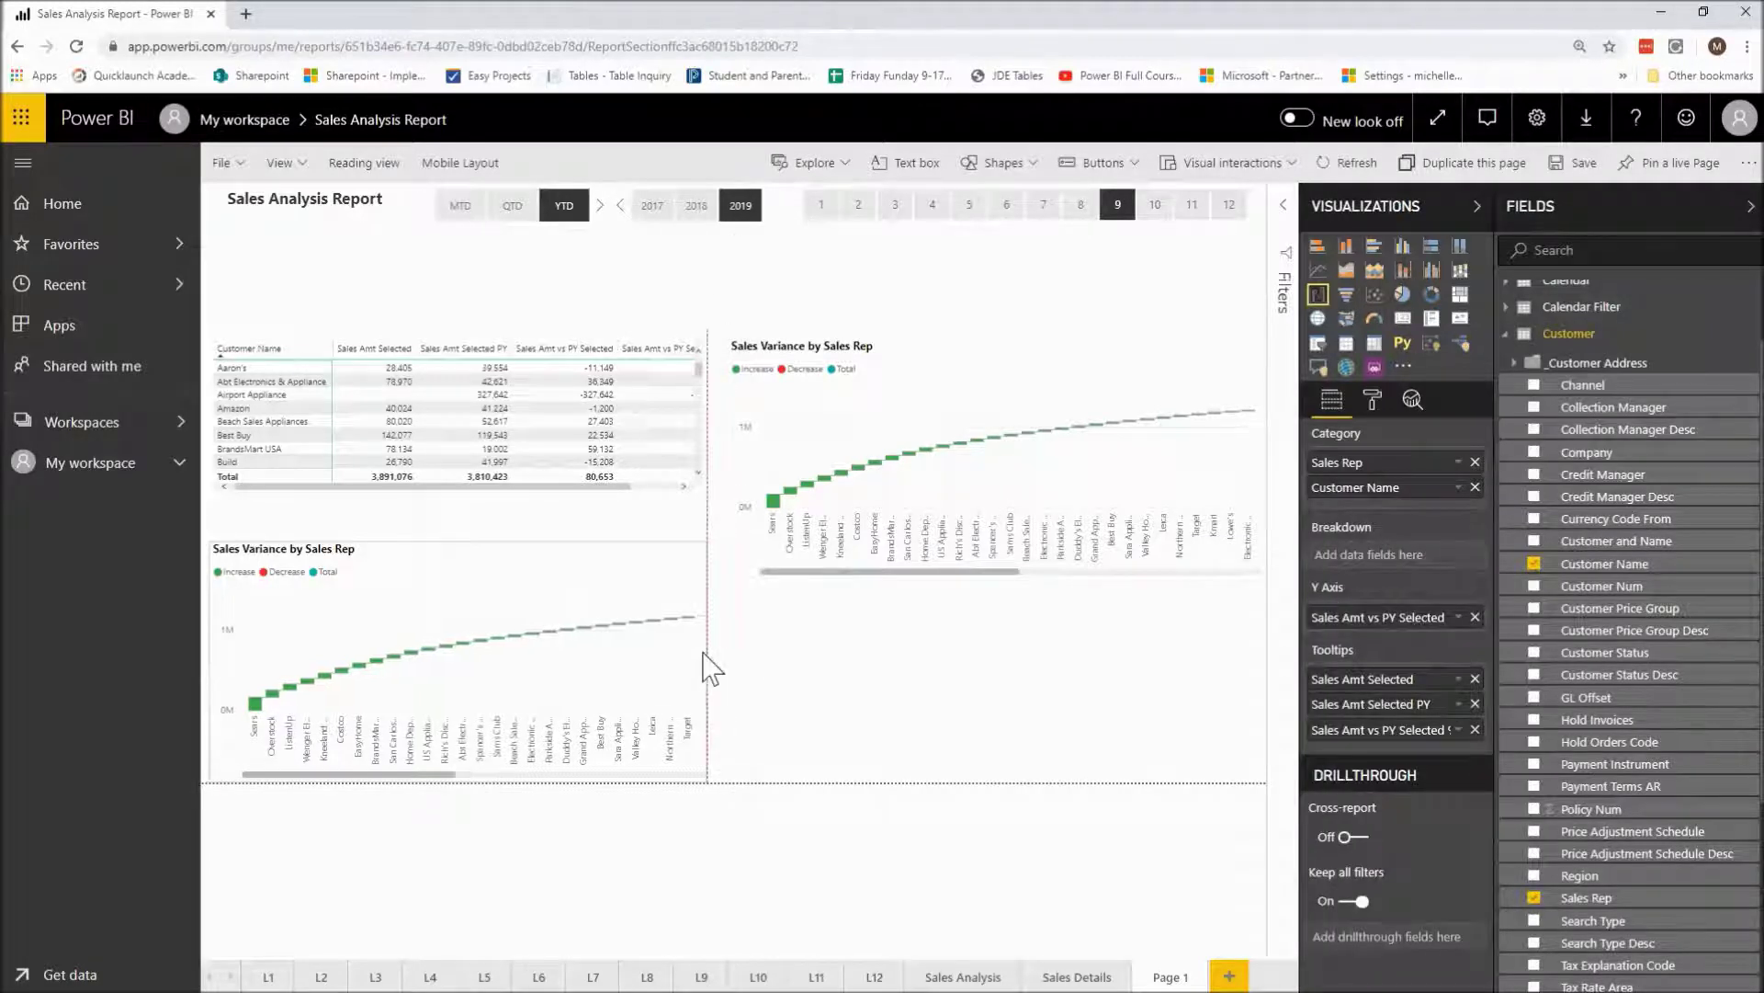
pyautogui.click(836, 547)
pyautogui.moveTo(993, 588); pyautogui.dragTo(1004, 511)
# - Convert the copied chart to a scatter chart and drill the original waterfall back up to sales rep level with the customer selection cleared
pyautogui.click(572, 574)
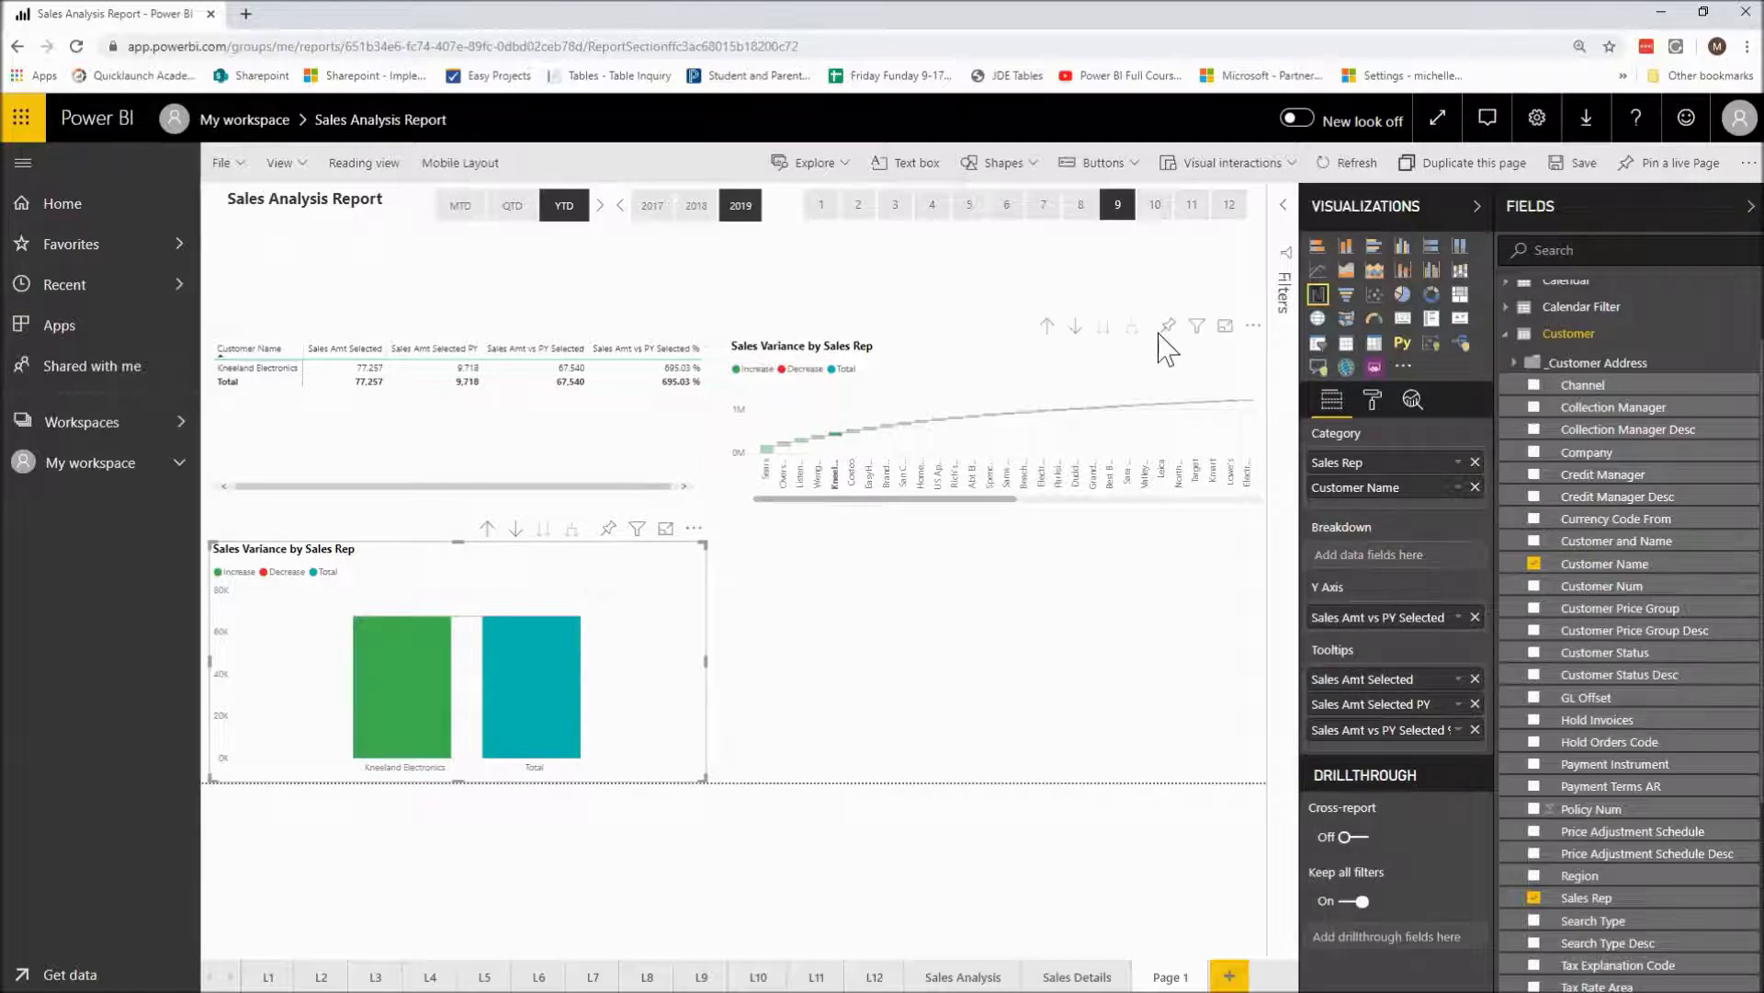
pyautogui.click(1375, 295)
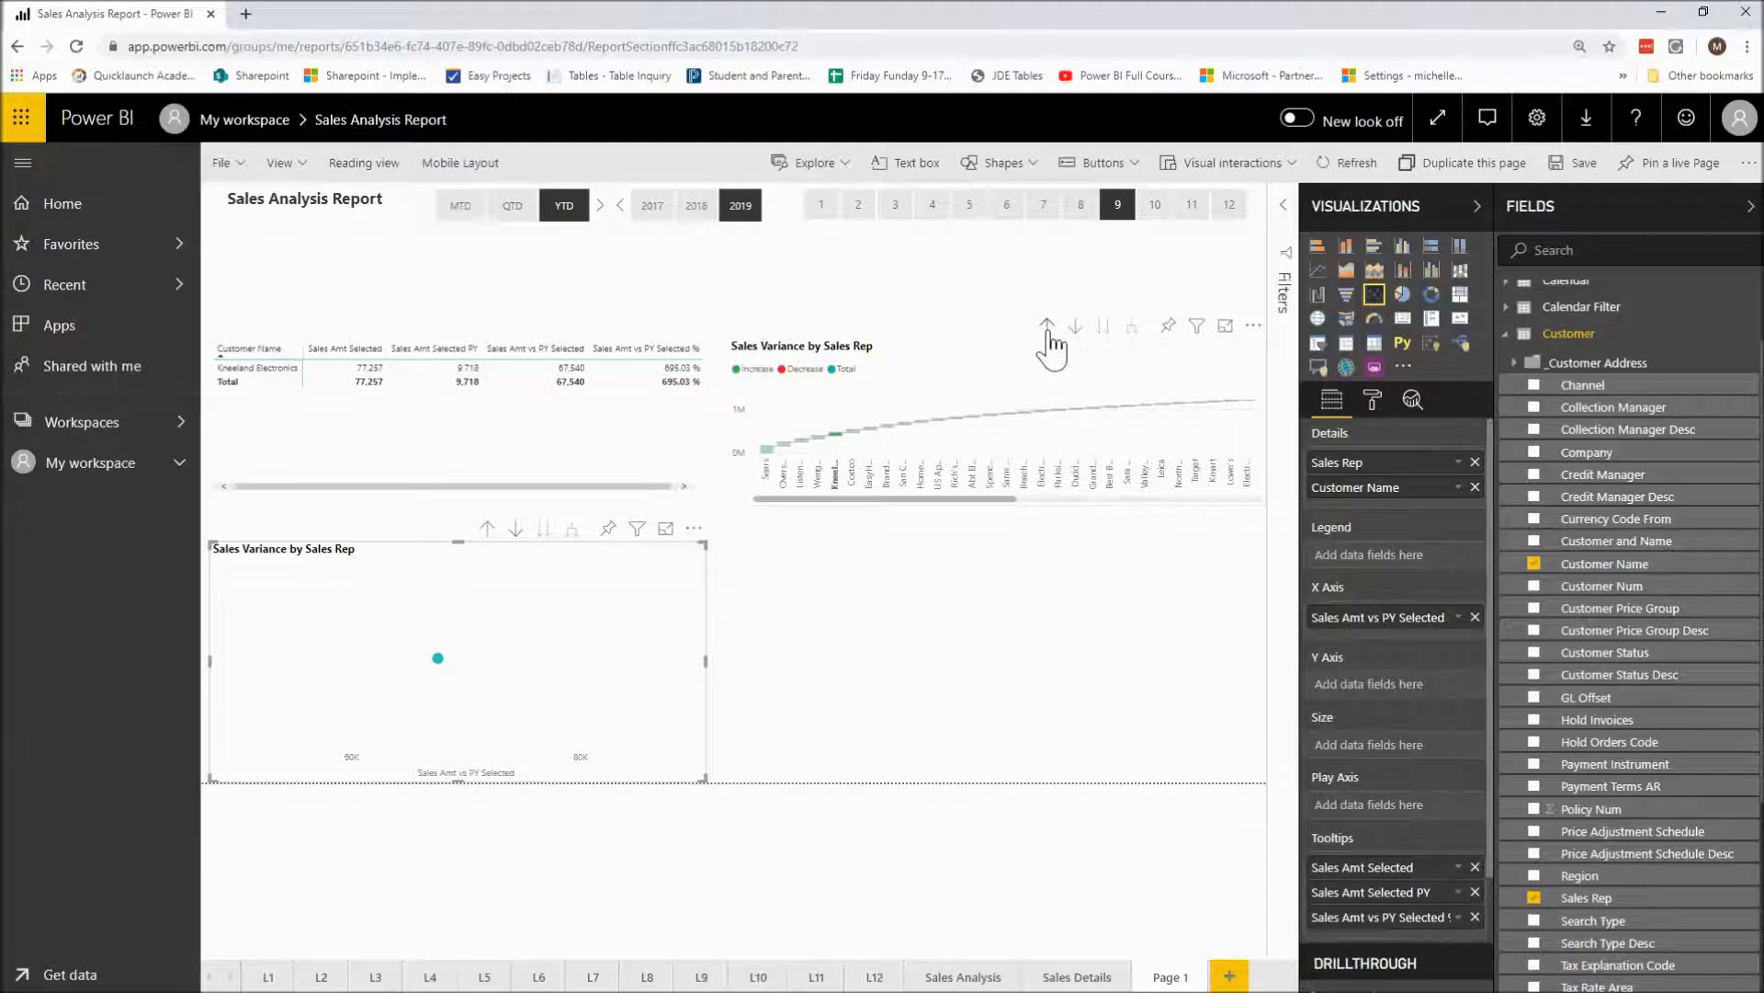
pyautogui.click(1047, 347)
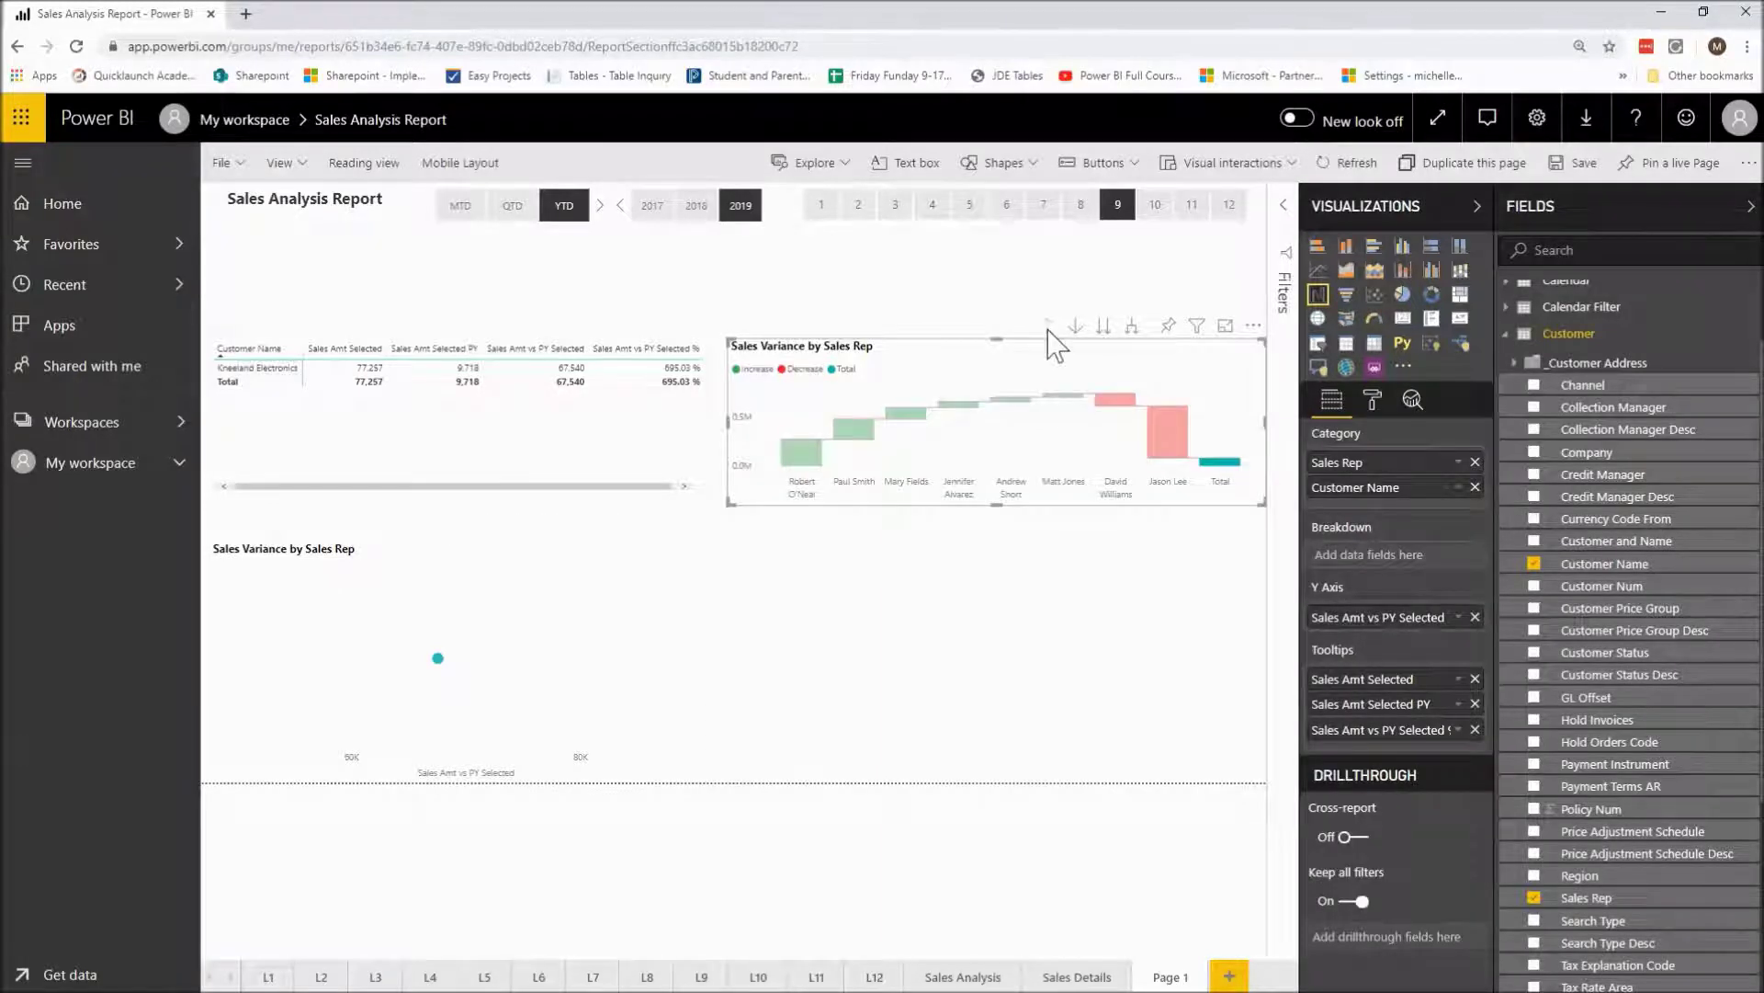
pyautogui.click(489, 464)
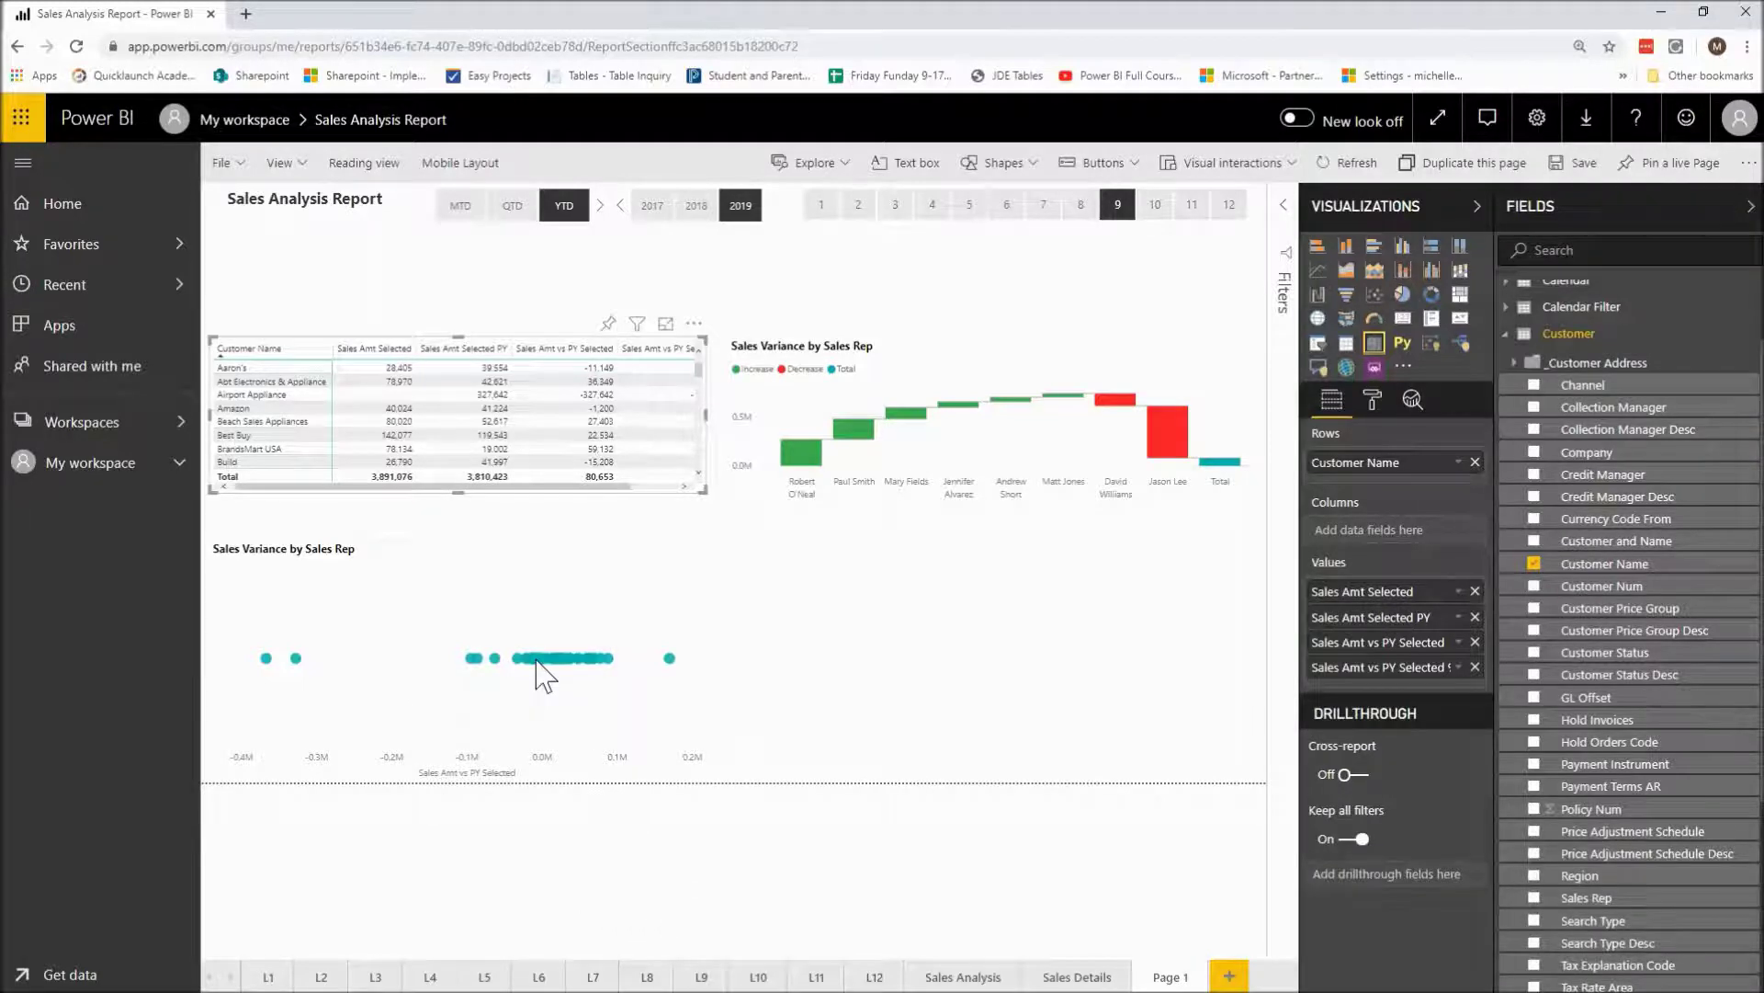
# - Swap the scatter chart's X axis field with the tooltip field so the X axis uses Sales Amt Selected
pyautogui.click(519, 586)
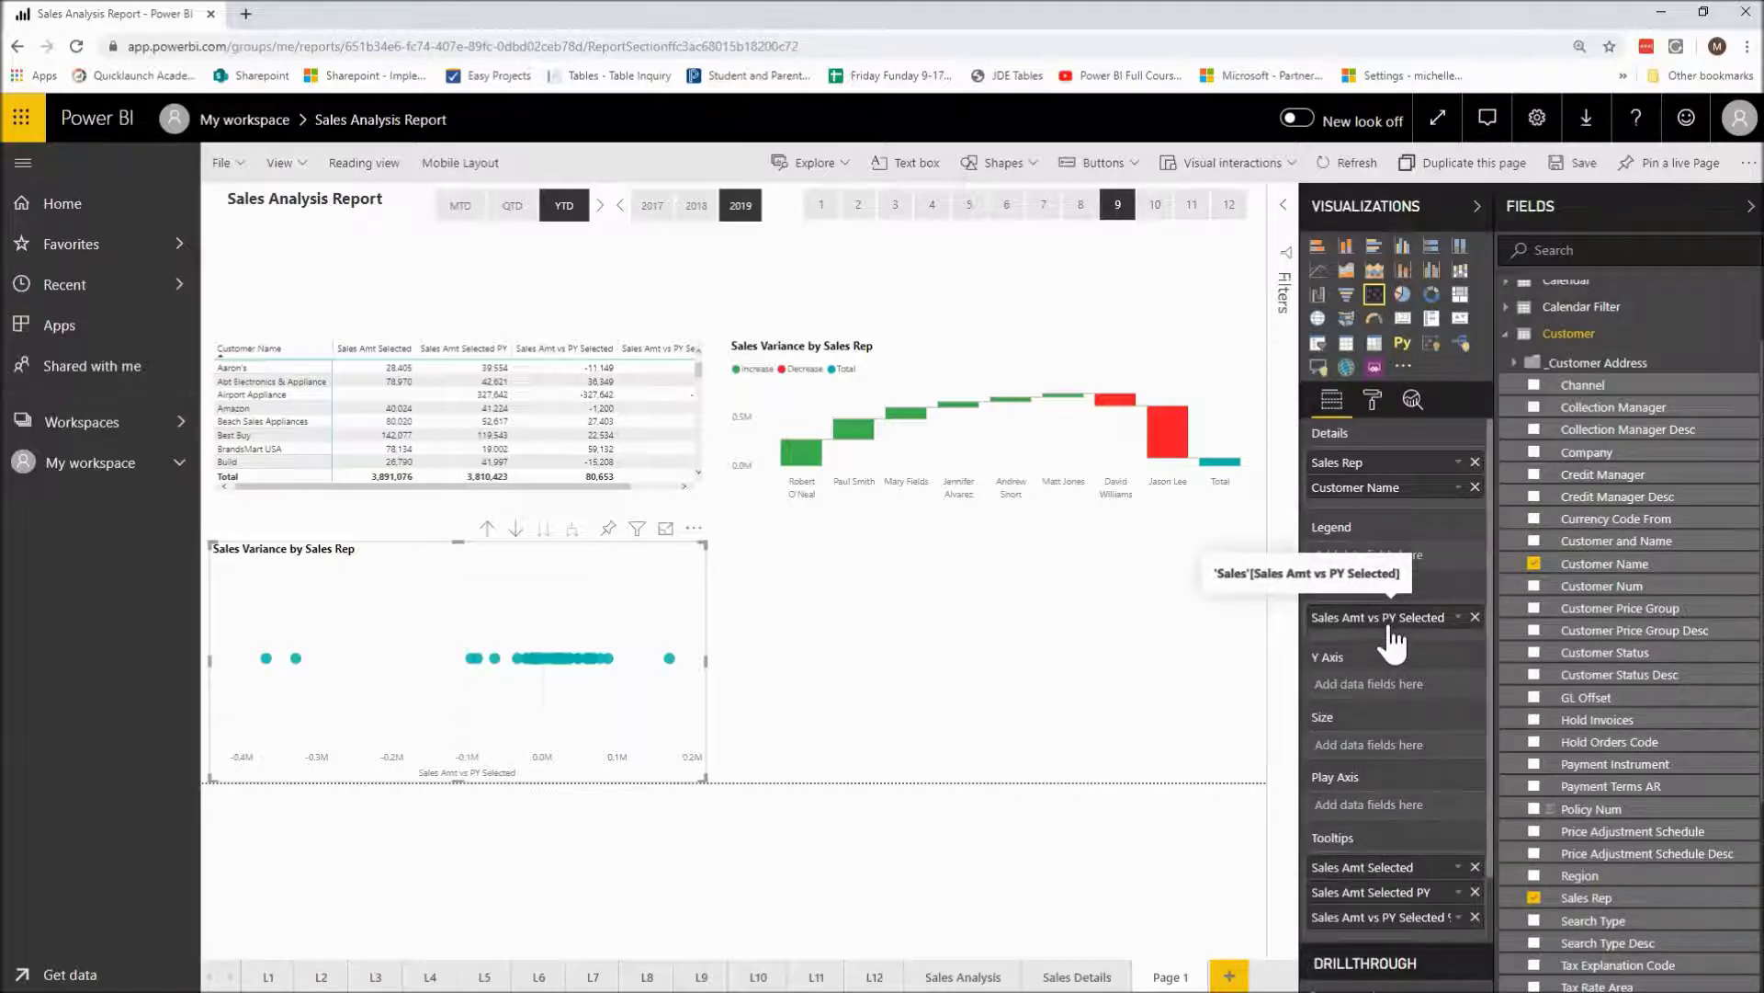
pyautogui.moveTo(1392, 643)
pyautogui.mouseDown()
pyautogui.moveTo(1383, 900)
pyautogui.moveTo(1378, 617)
pyautogui.mouseUp()
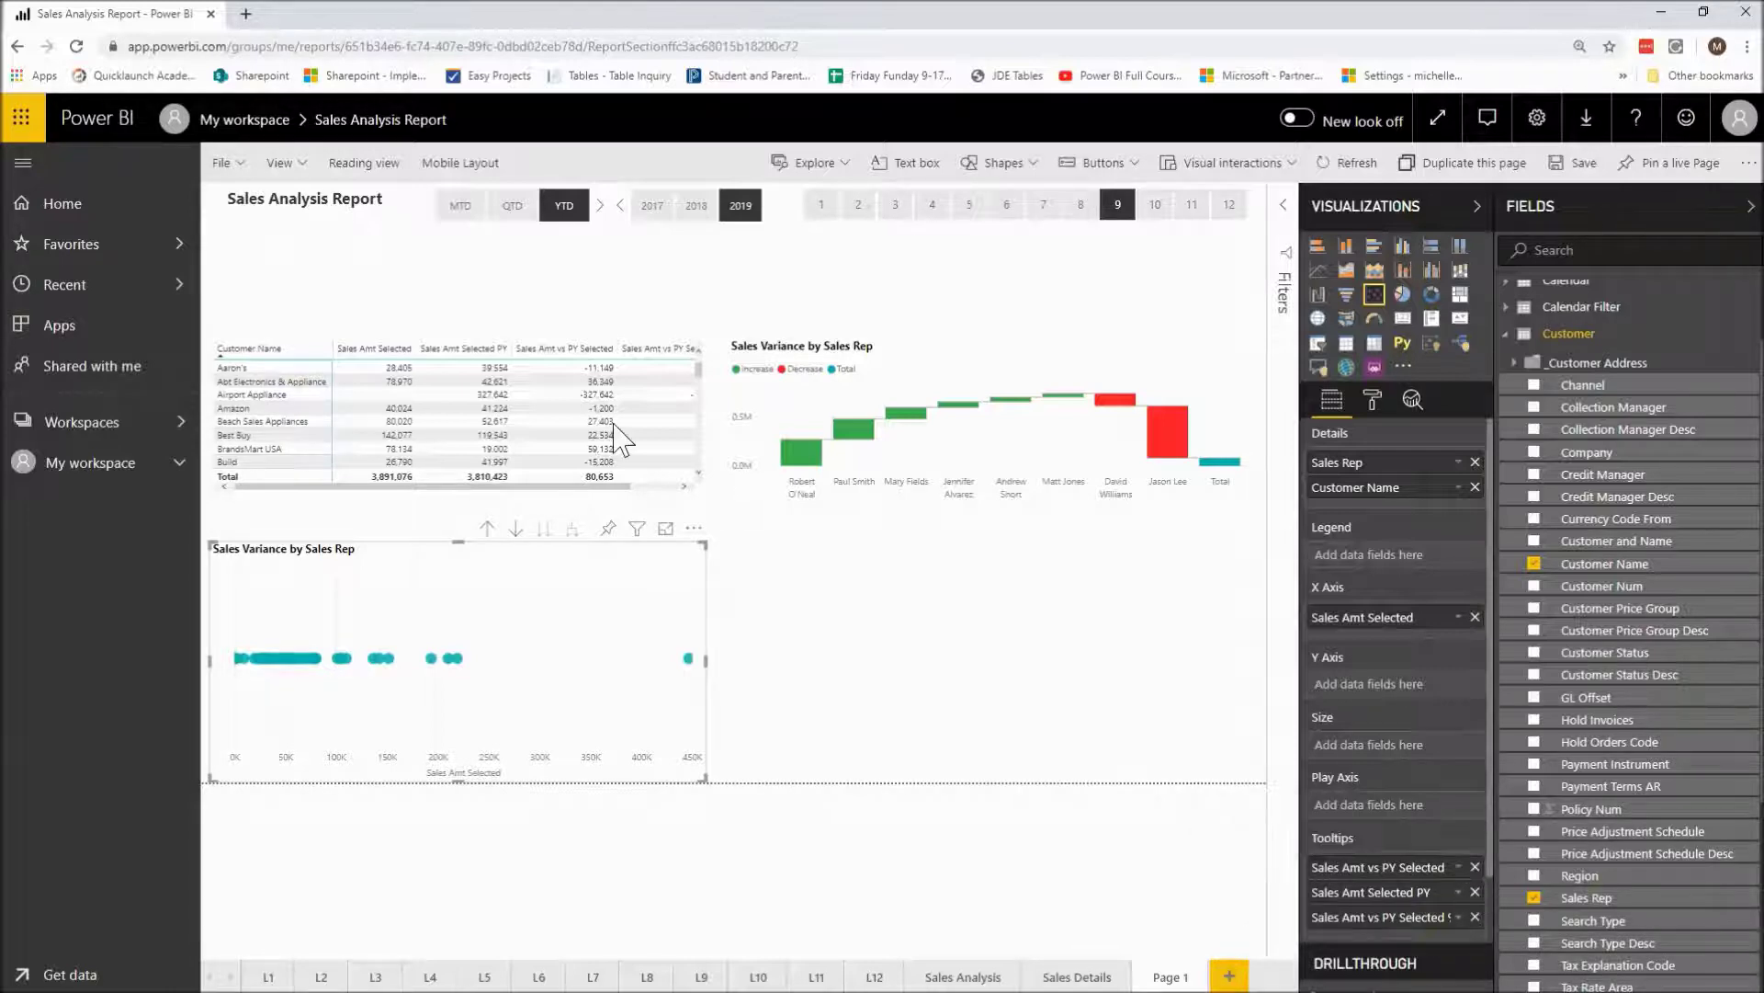
pyautogui.moveTo(347, 671)
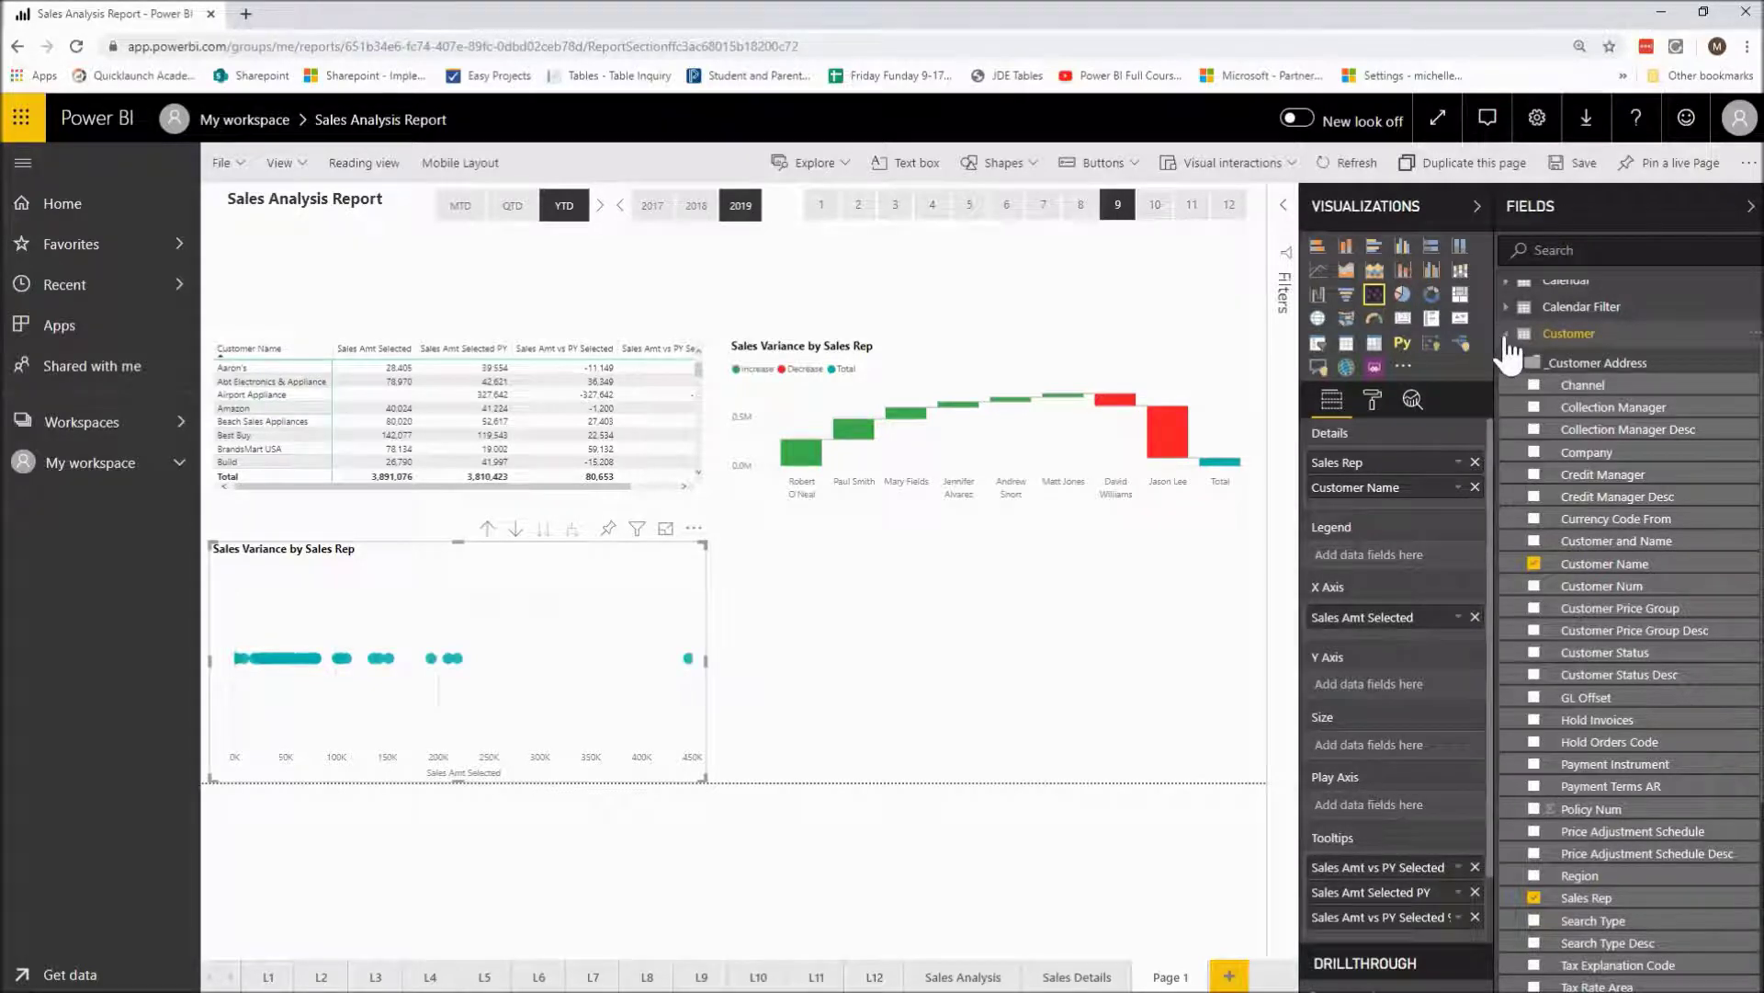
# - Assign Gross Profit % Selected from the Sales table to the scatter chart's Y axis and Gross Profit Selected to its bubble size
pyautogui.click(1507, 336)
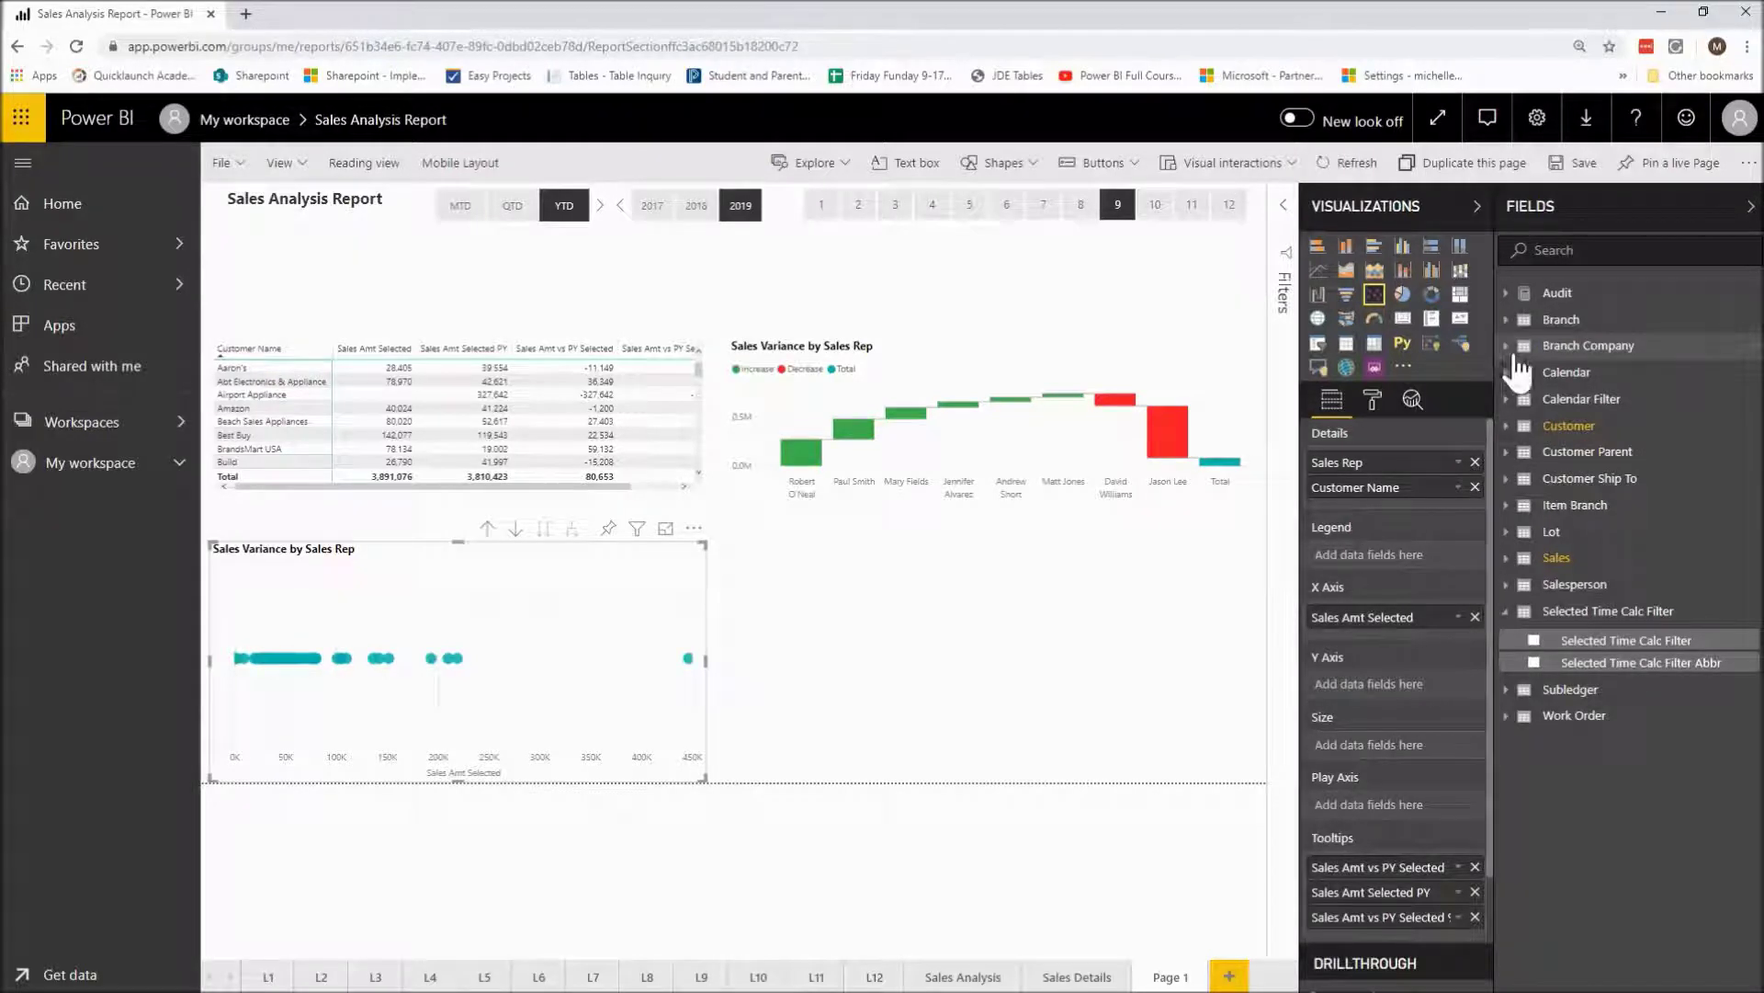
pyautogui.click(1508, 558)
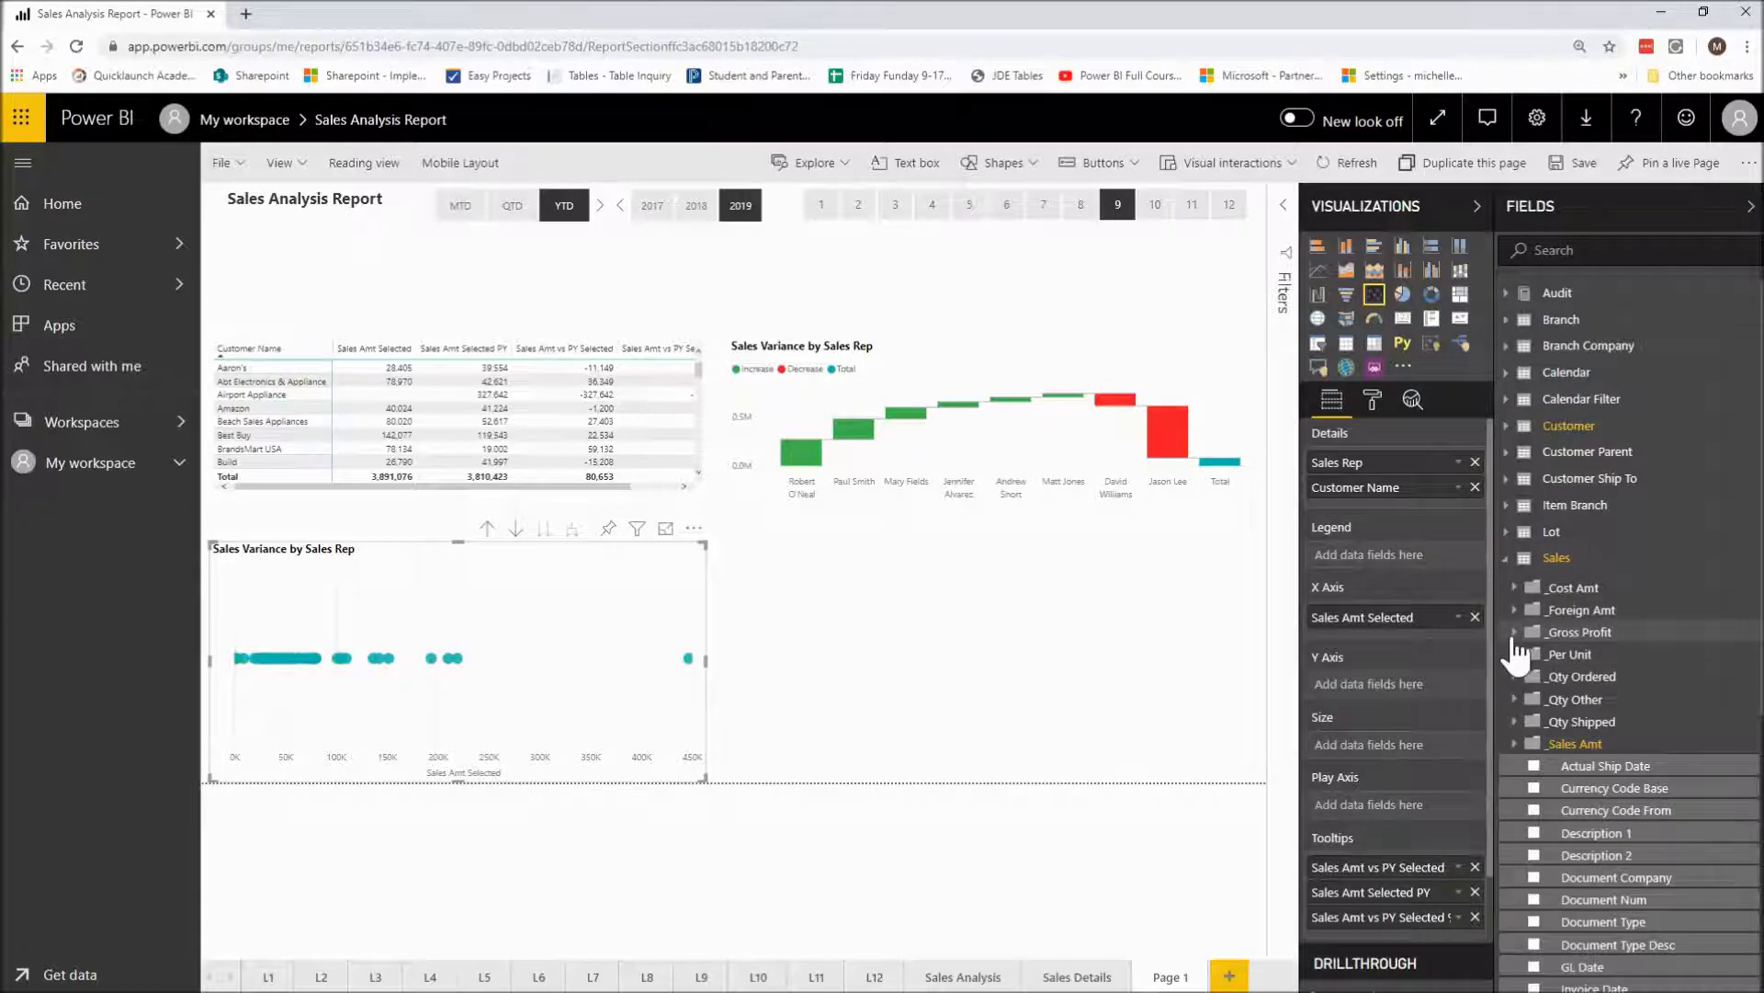
pyautogui.click(1514, 632)
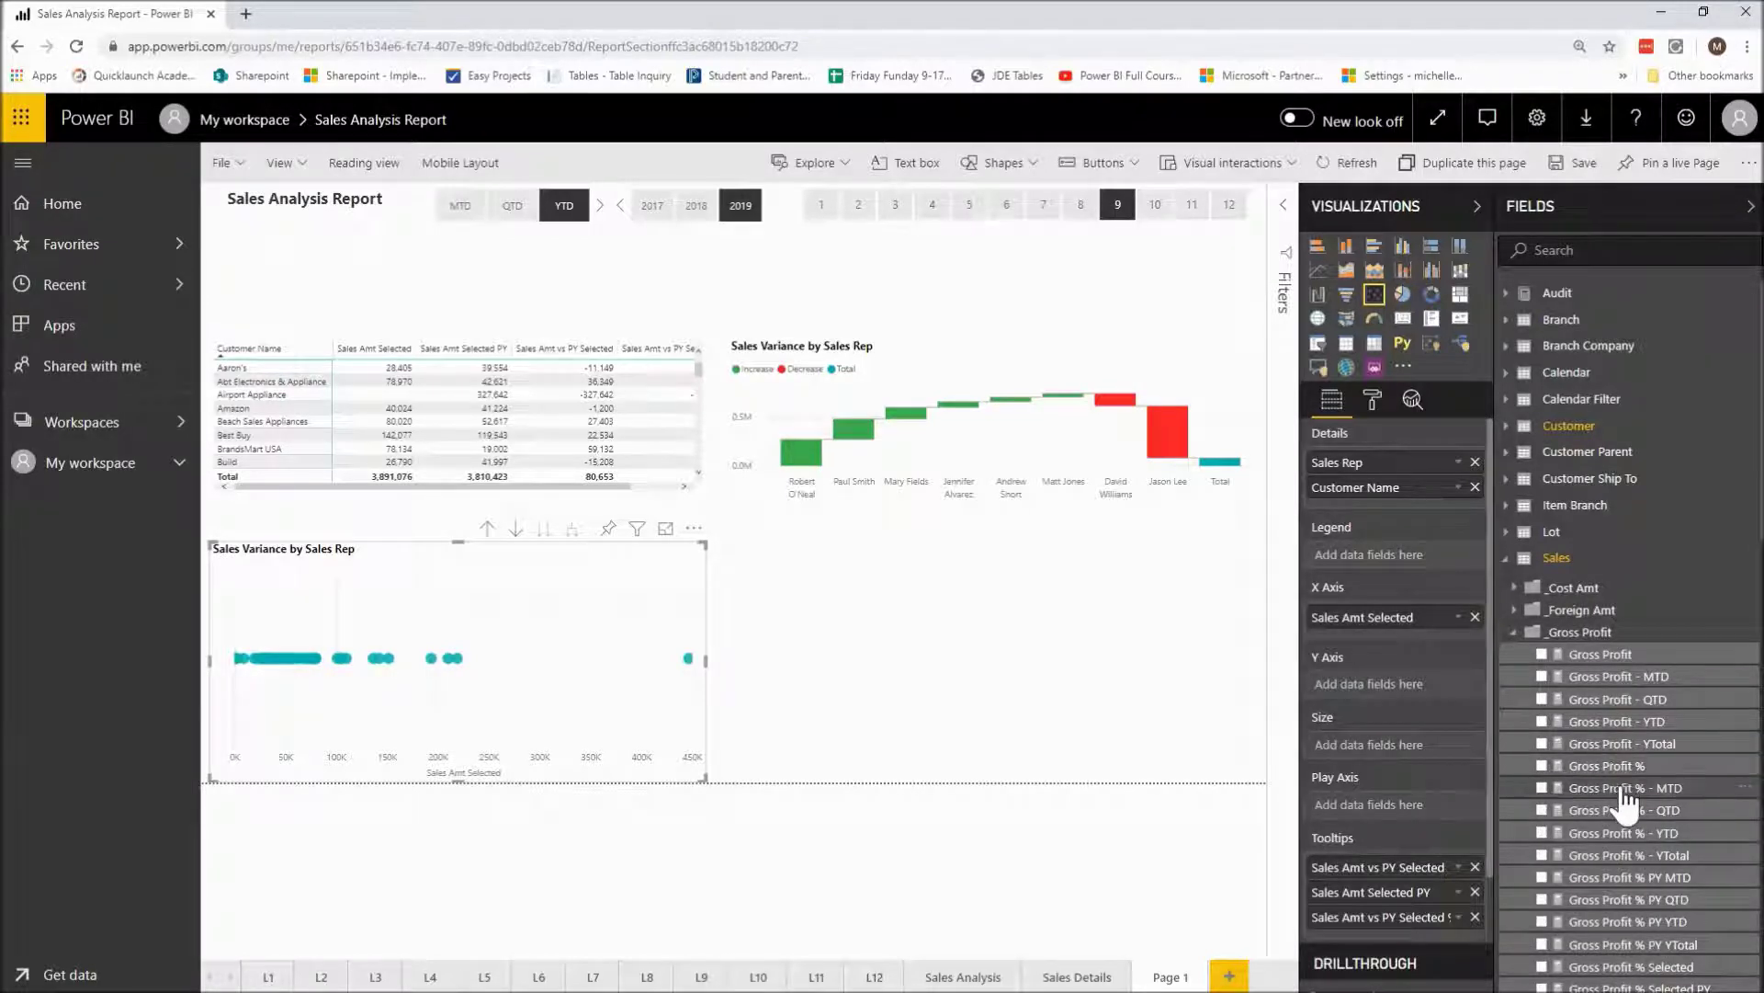
pyautogui.scroll(-4, 1617, 840)
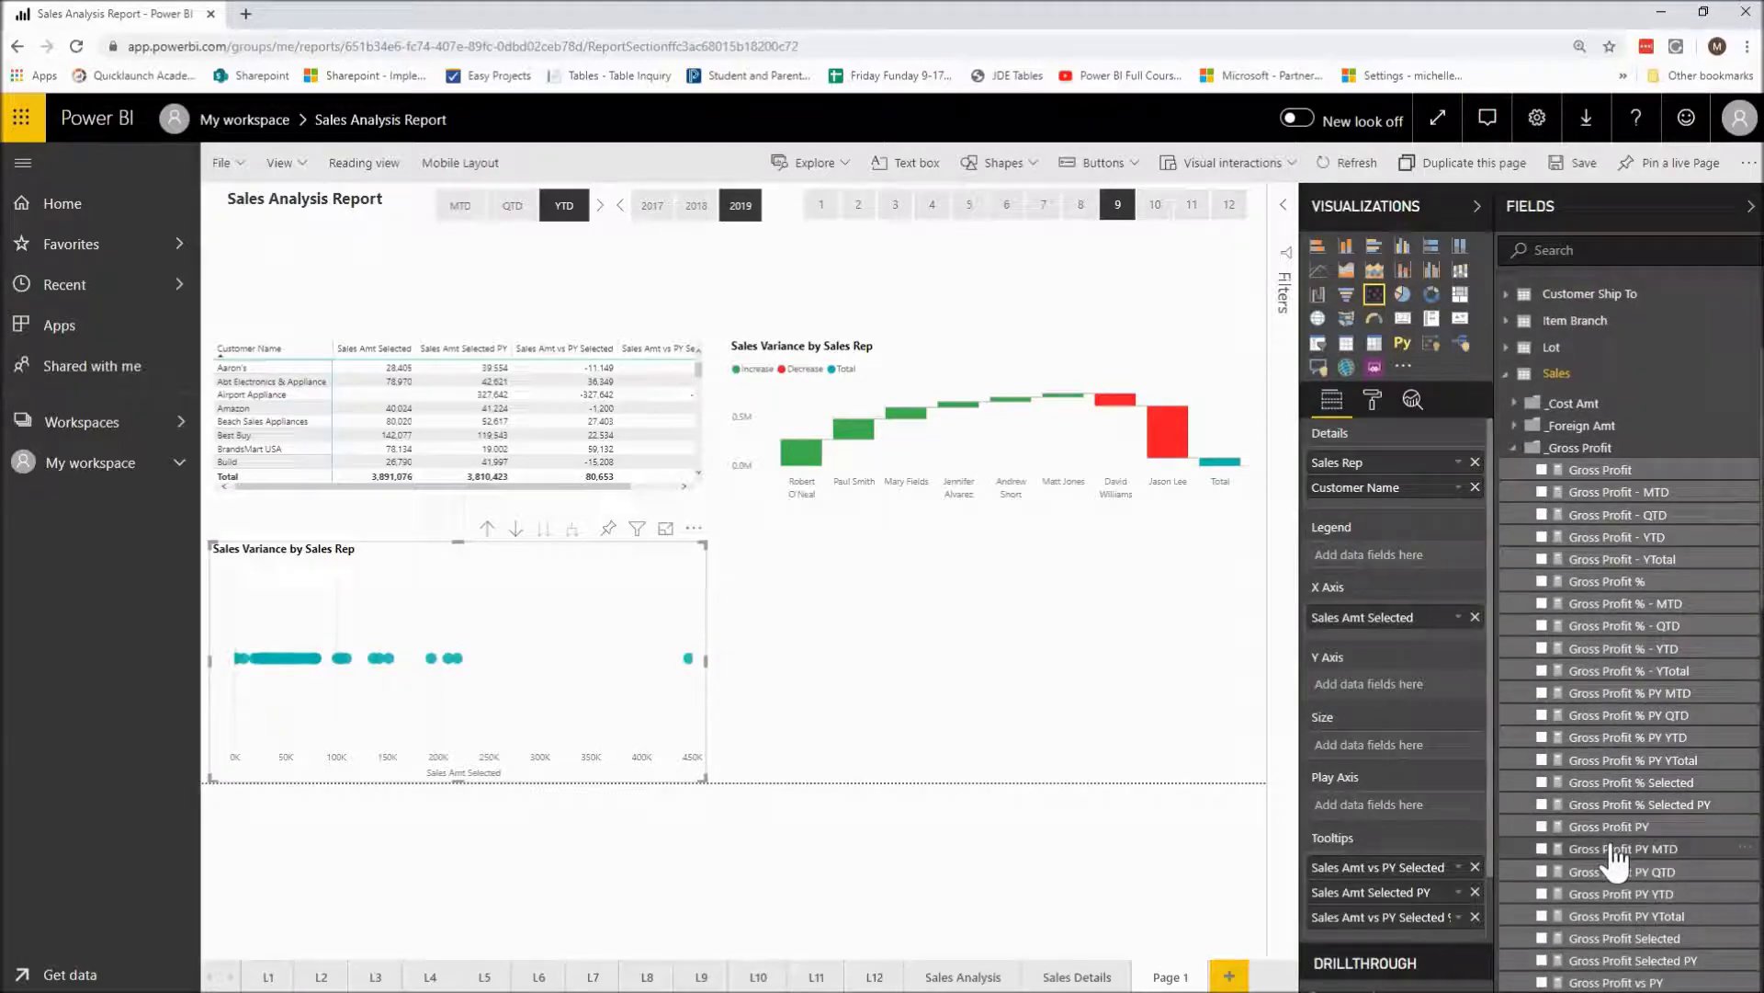
pyautogui.moveTo(1610, 783); pyautogui.dragTo(1423, 699)
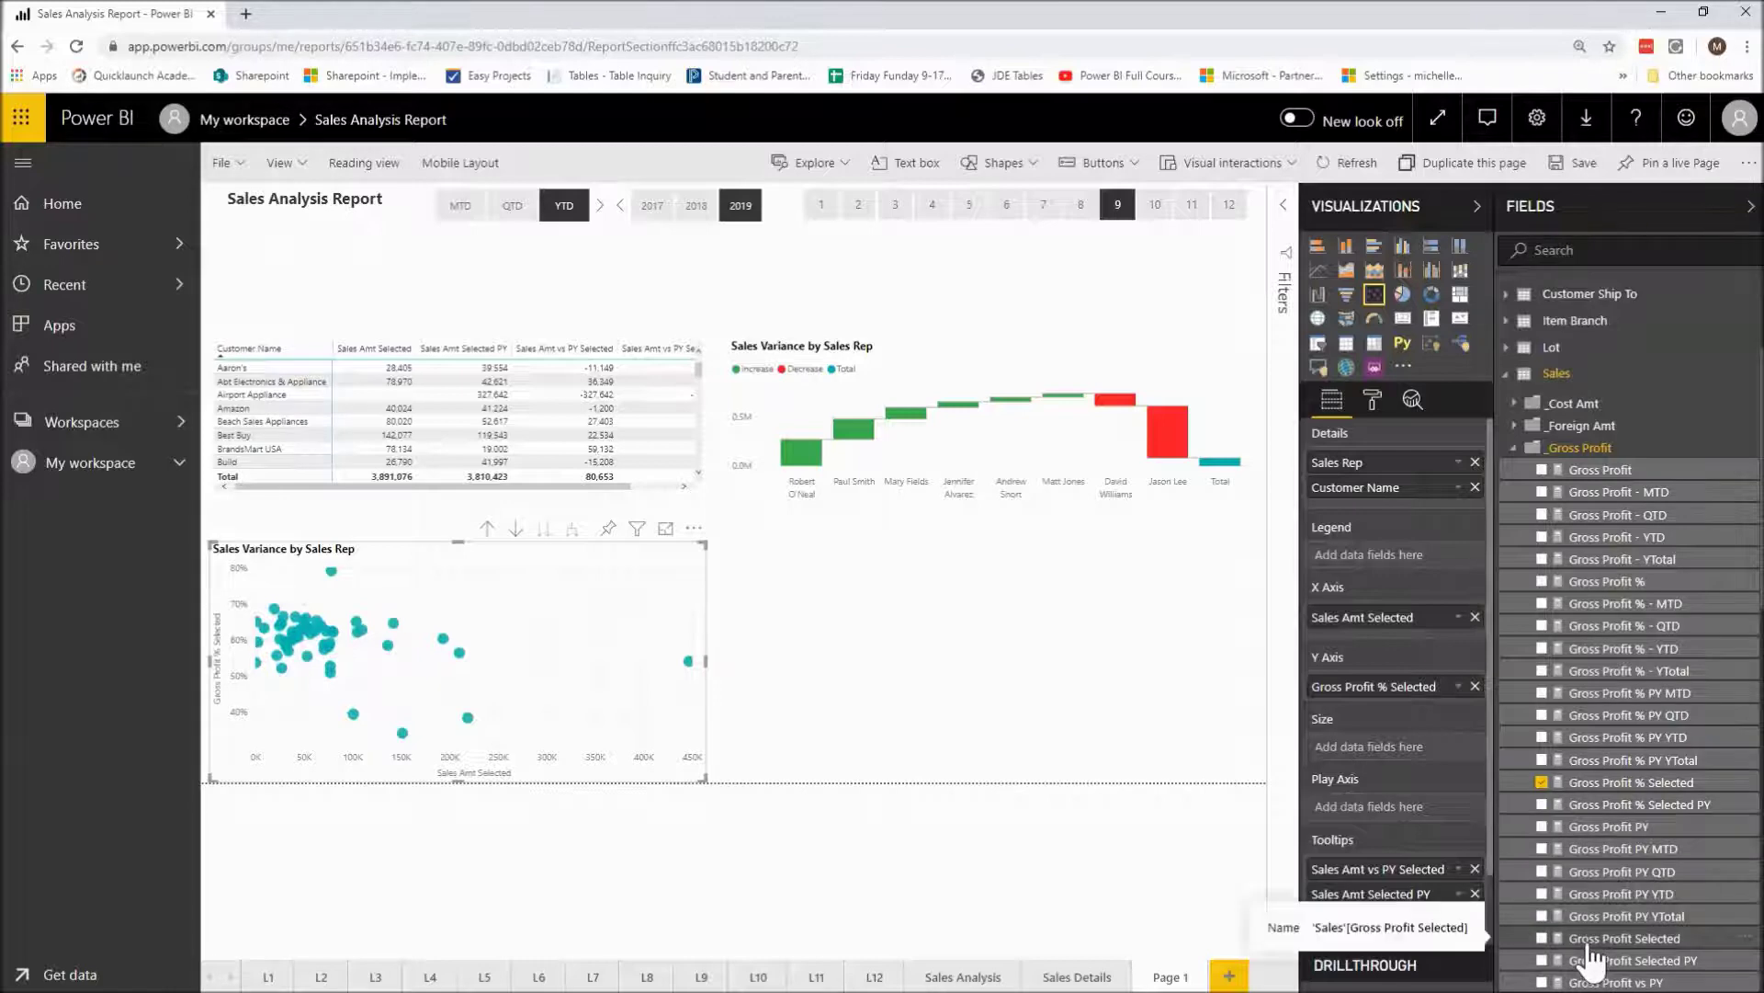
pyautogui.moveTo(1585, 944); pyautogui.dragTo(1388, 755)
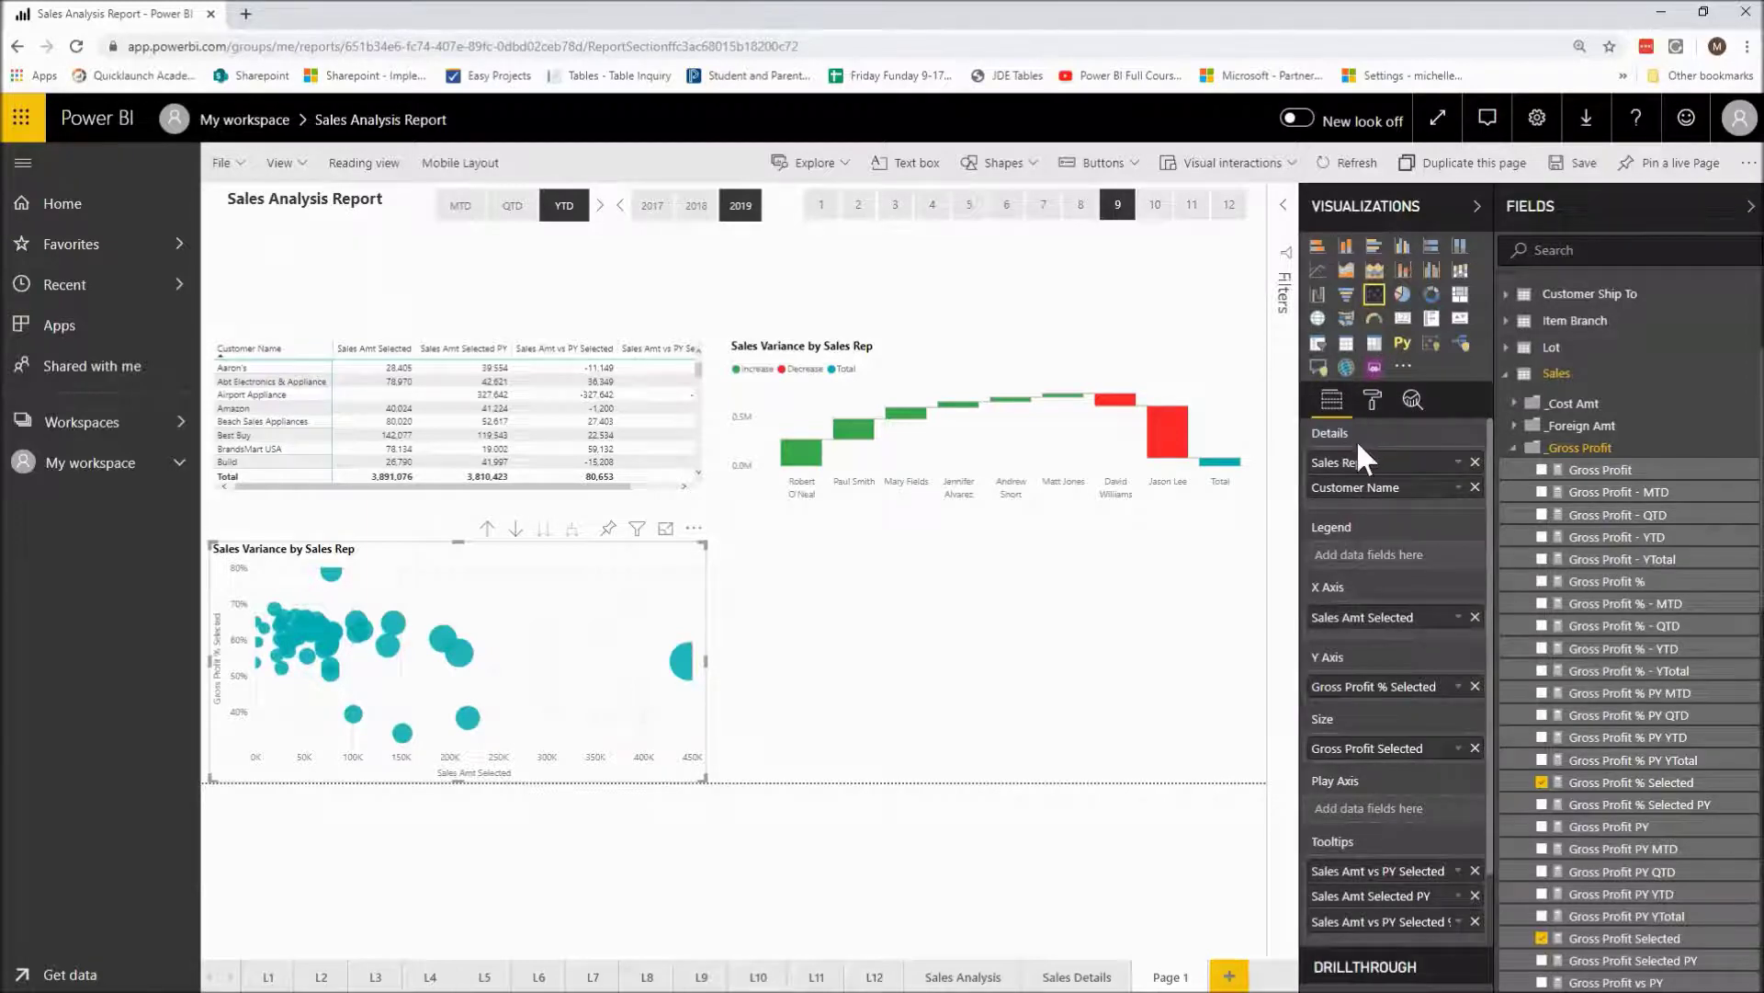
# - Remove Sales Rep from the scatter chart's details and use Channel from the Customer table as its legend
pyautogui.click(1475, 462)
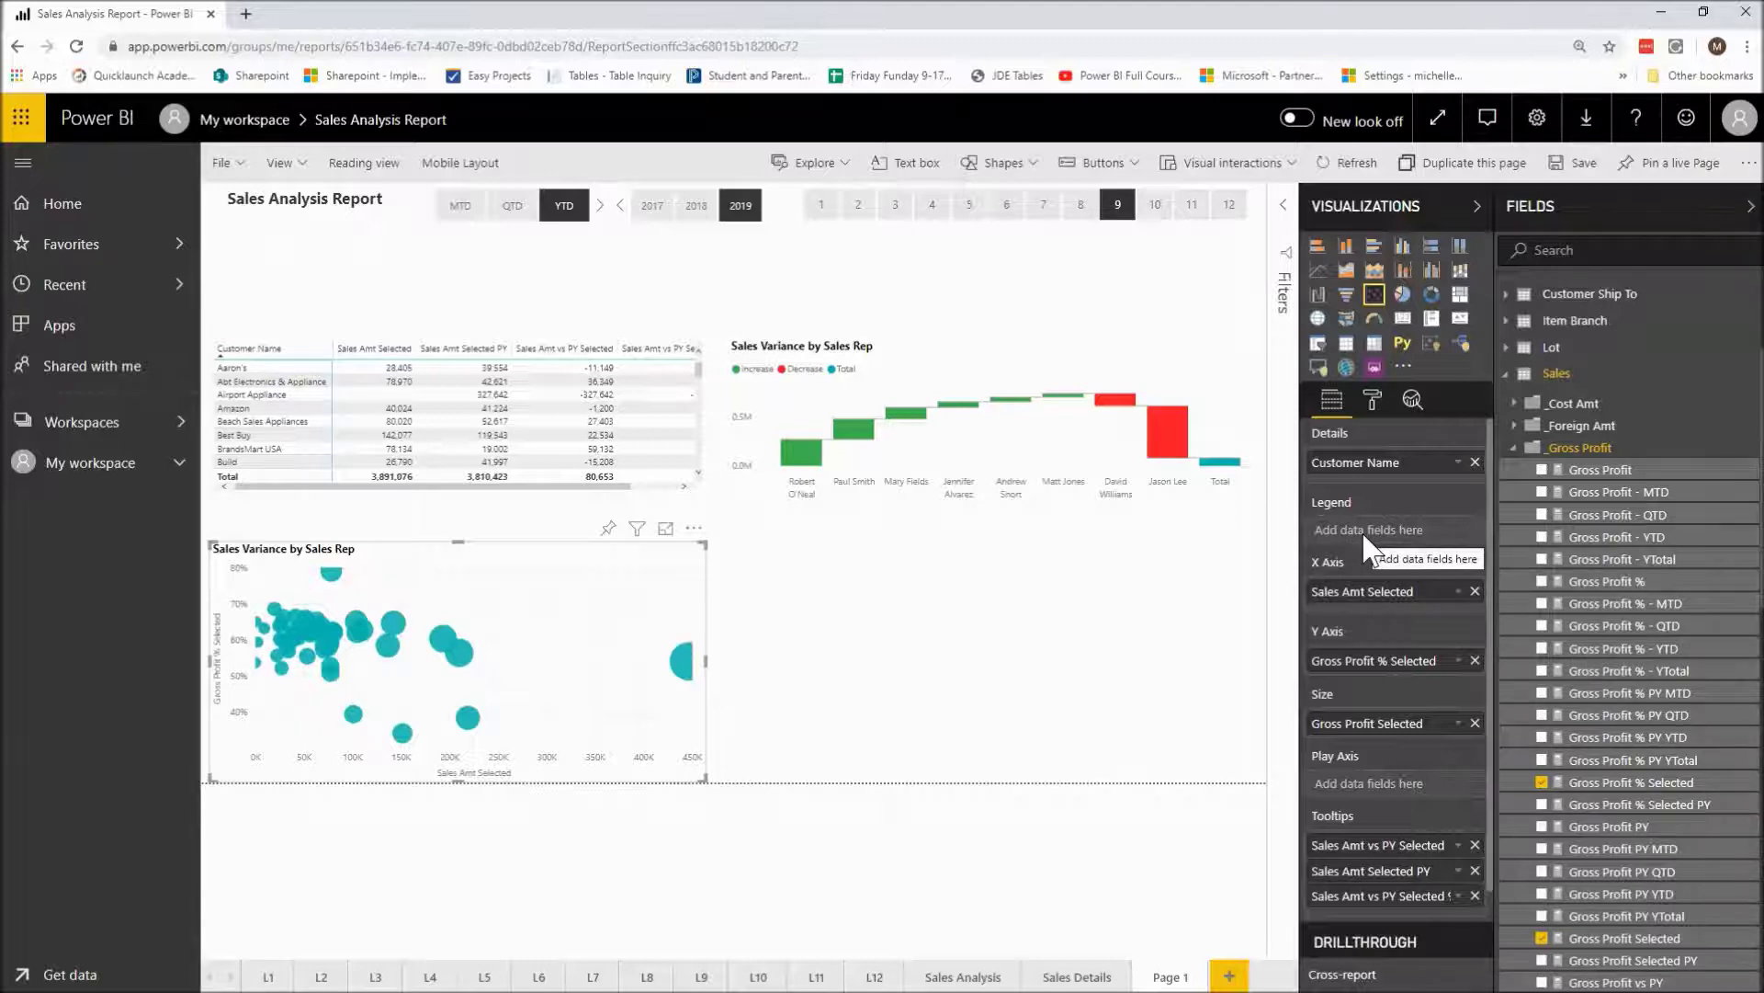
pyautogui.click(1505, 379)
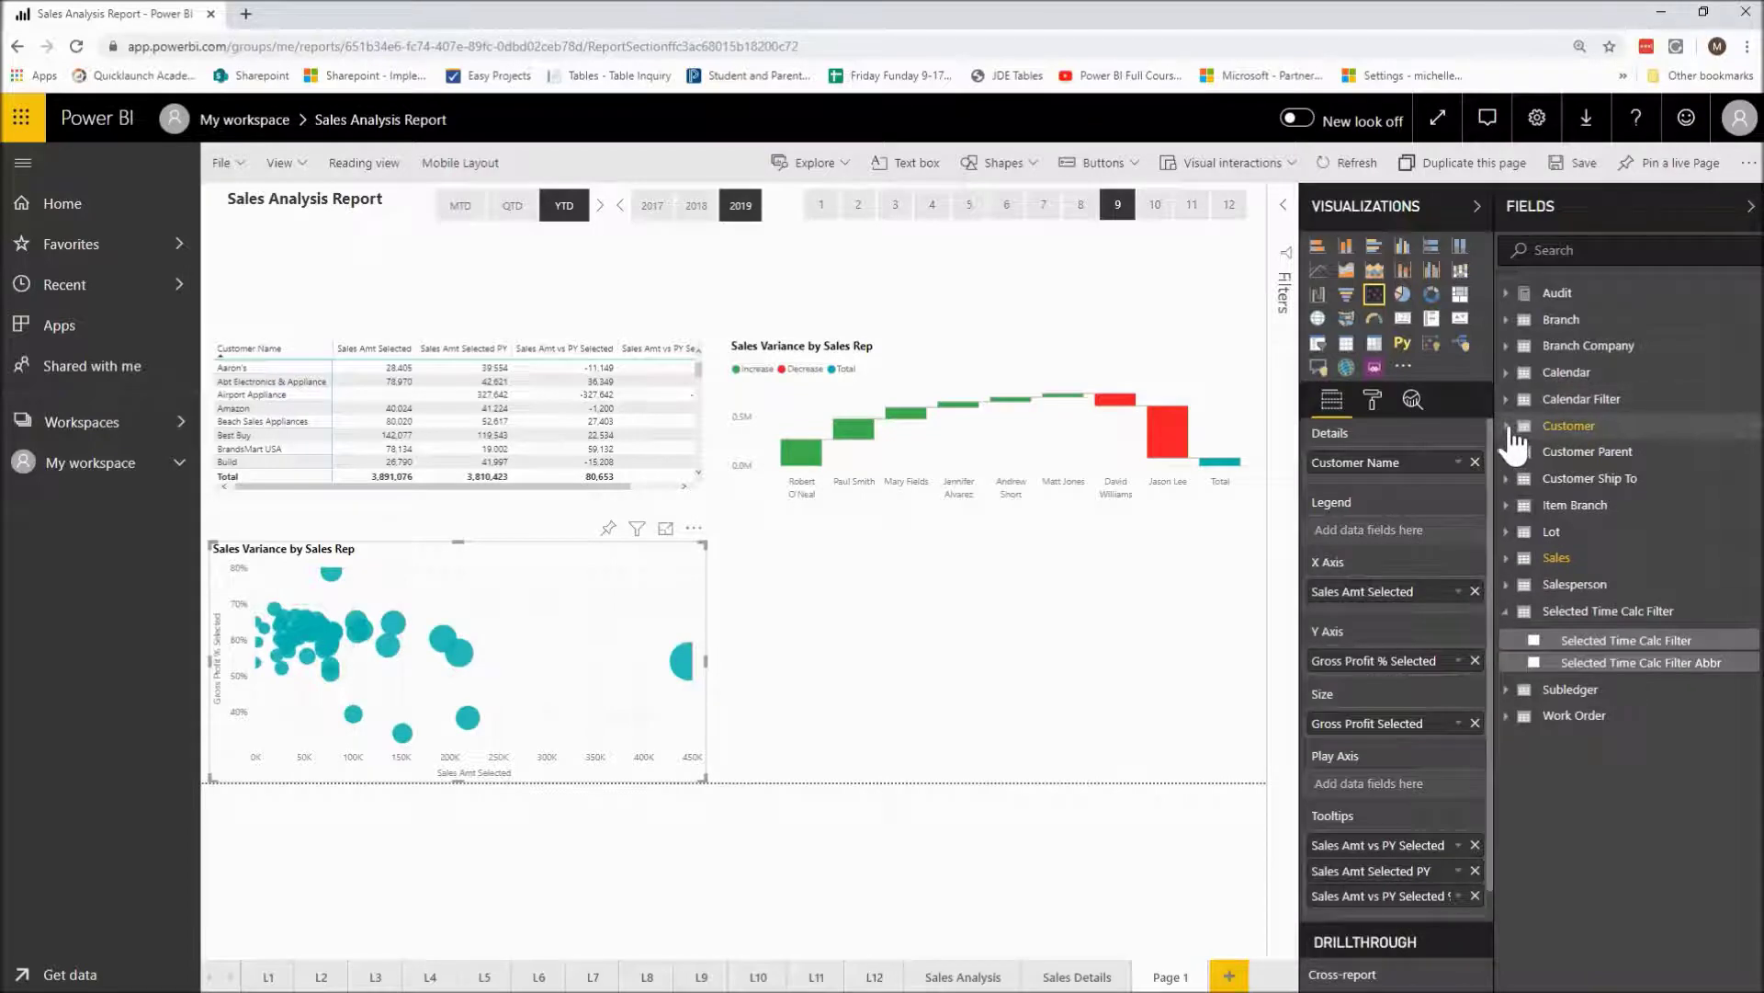
pyautogui.click(1509, 428)
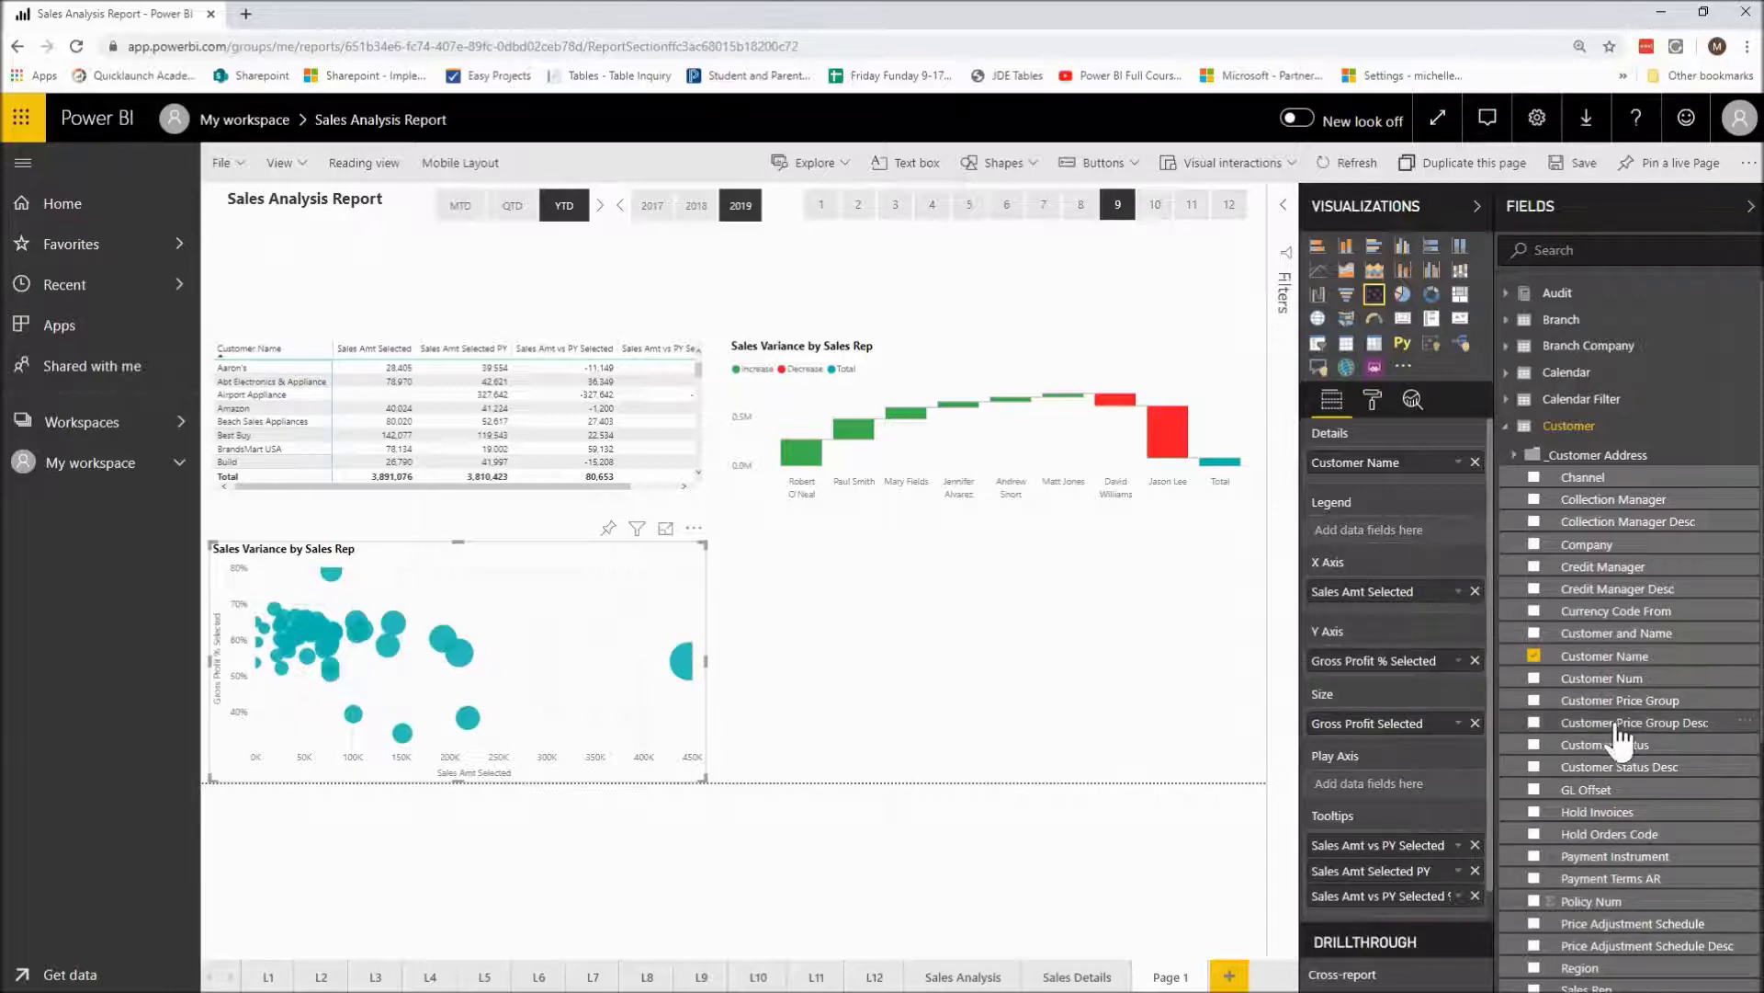
pyautogui.scroll(-1, 1655, 781)
pyautogui.scroll(-1, 1654, 789)
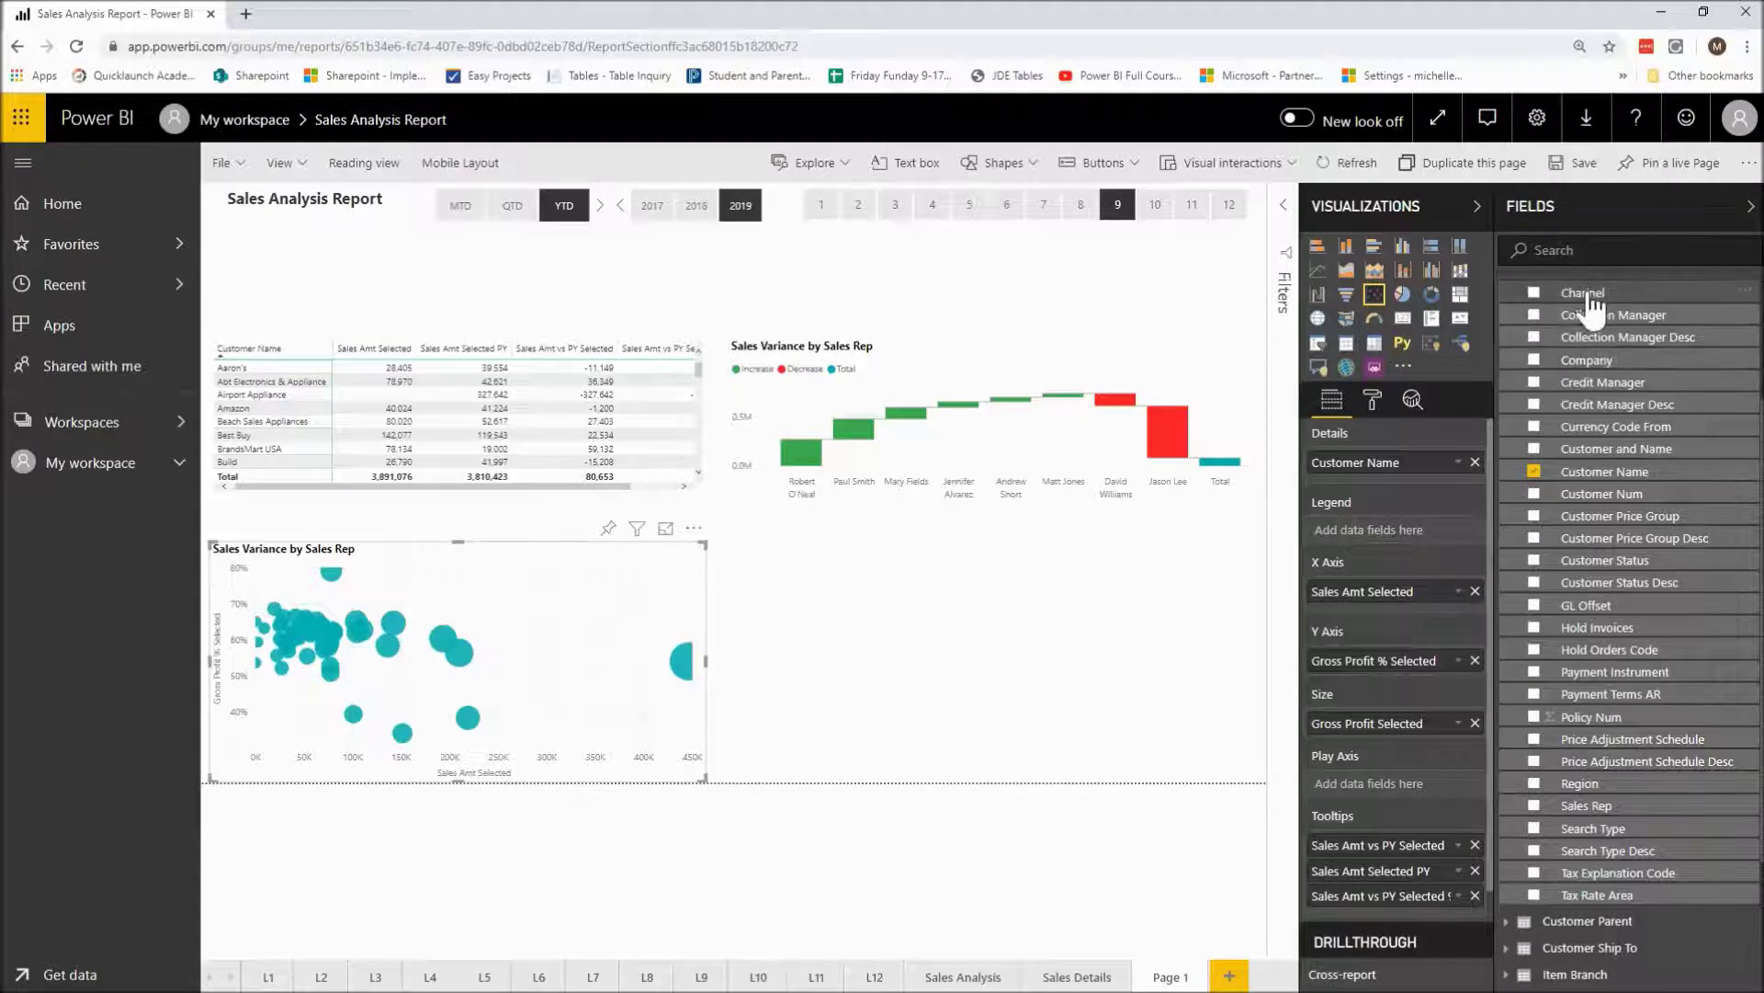
pyautogui.moveTo(1583, 311); pyautogui.dragTo(1425, 538)
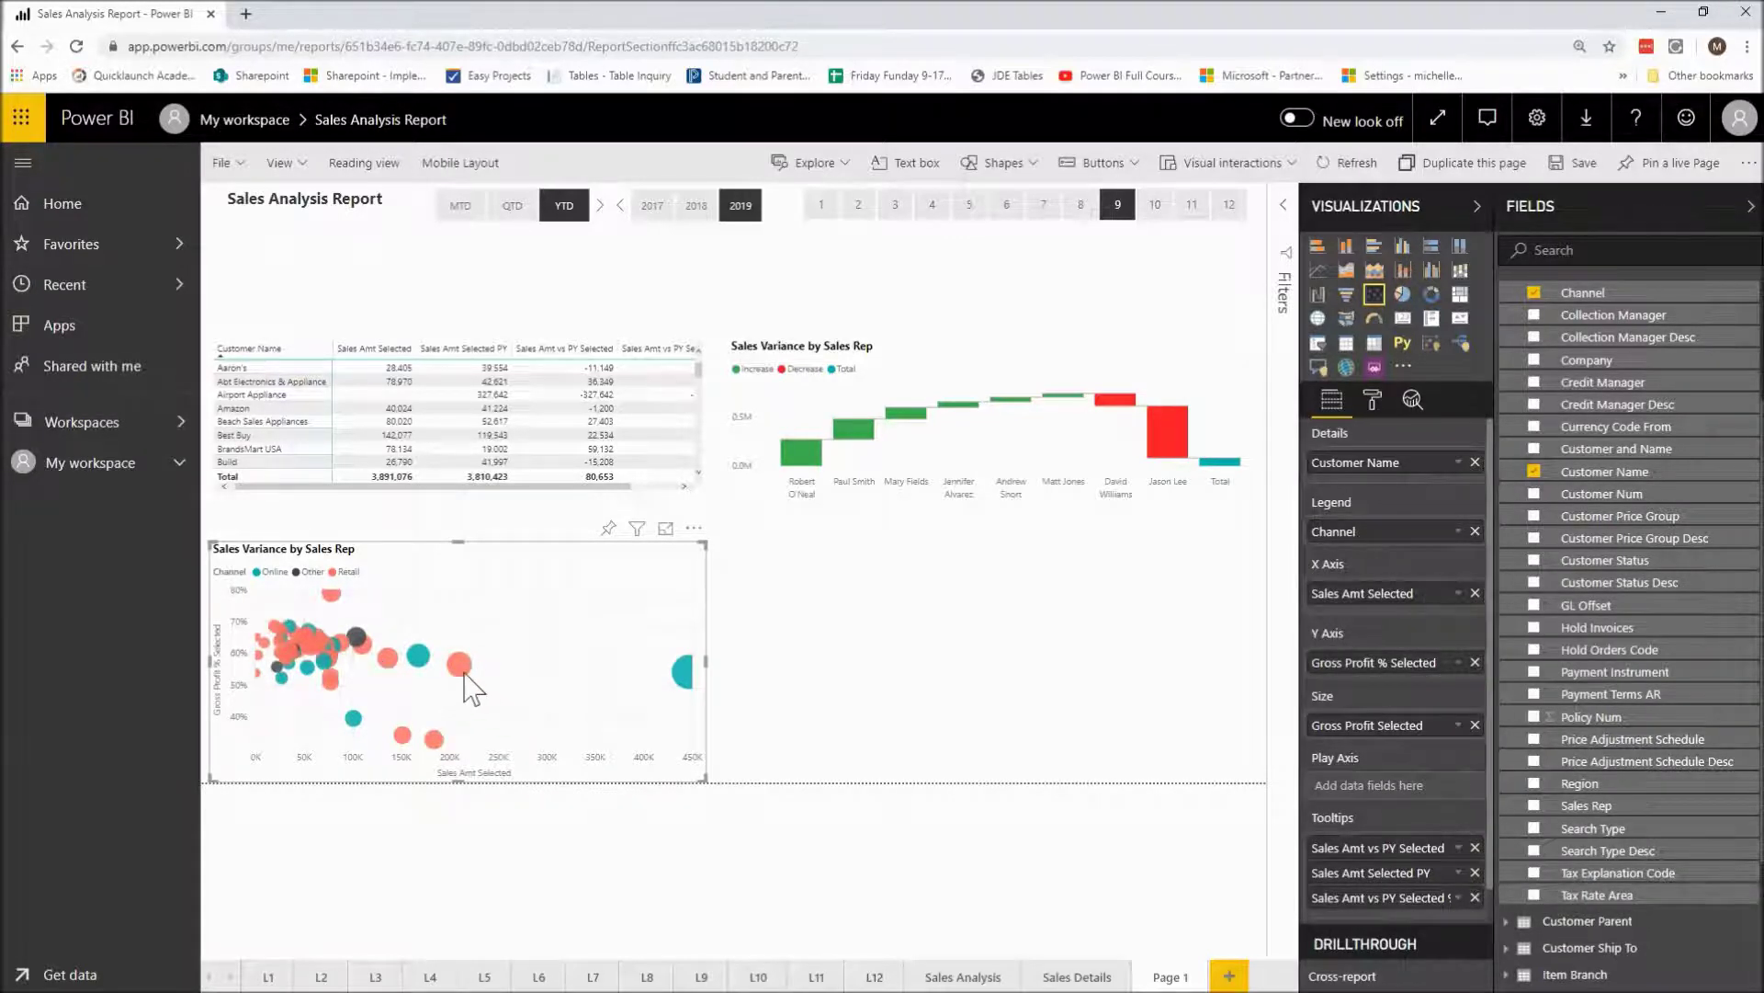
pyautogui.moveTo(465, 674)
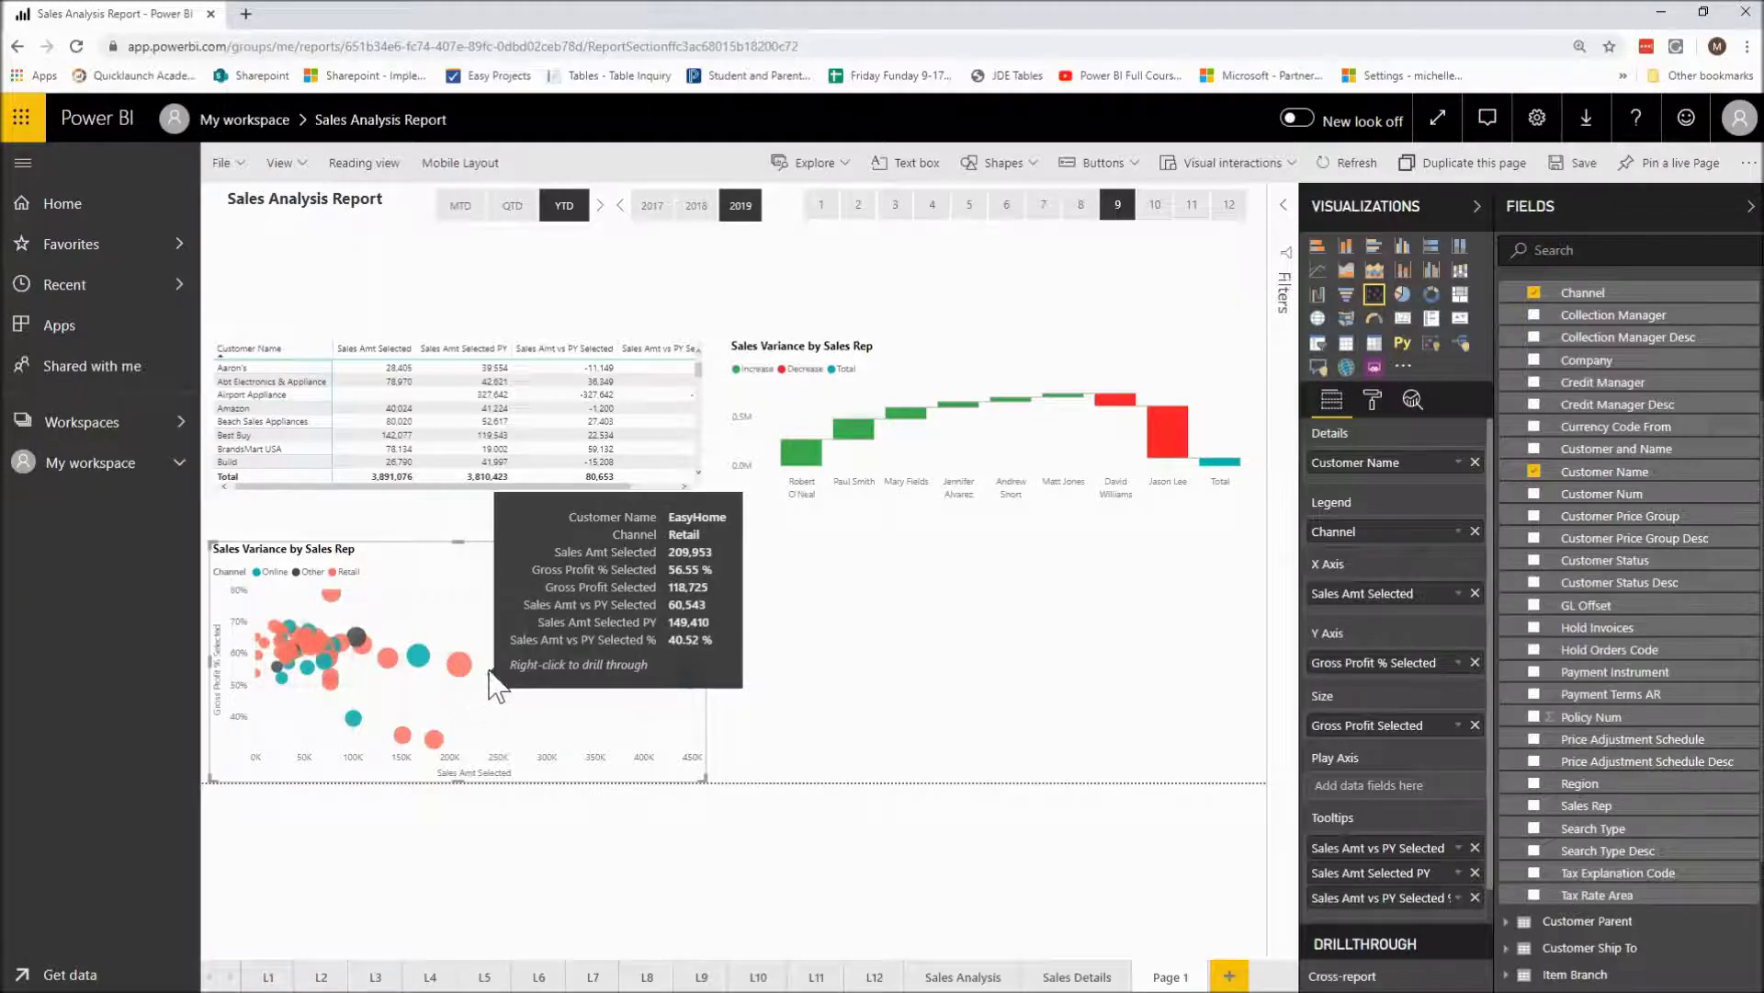
# - Add Product Group and Product Subgroup from the Item Branch table below Customer Name in the scatter chart's details
pyautogui.scroll(5, 1744, 354)
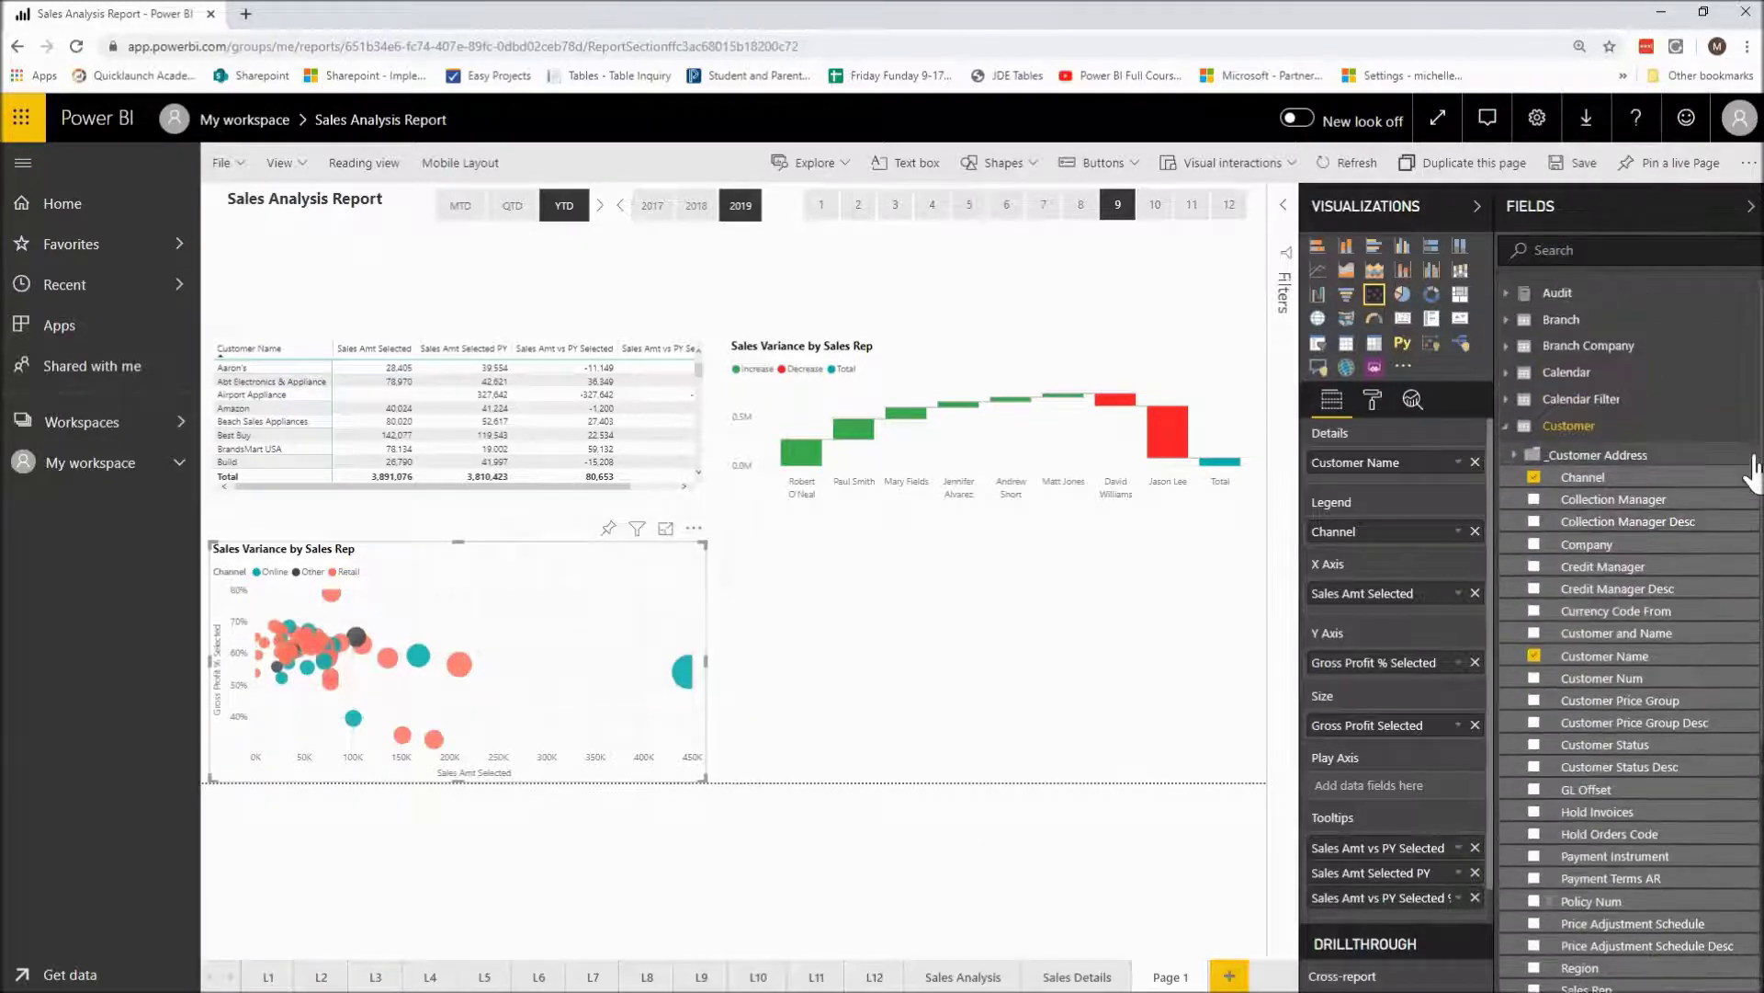
pyautogui.click(1507, 424)
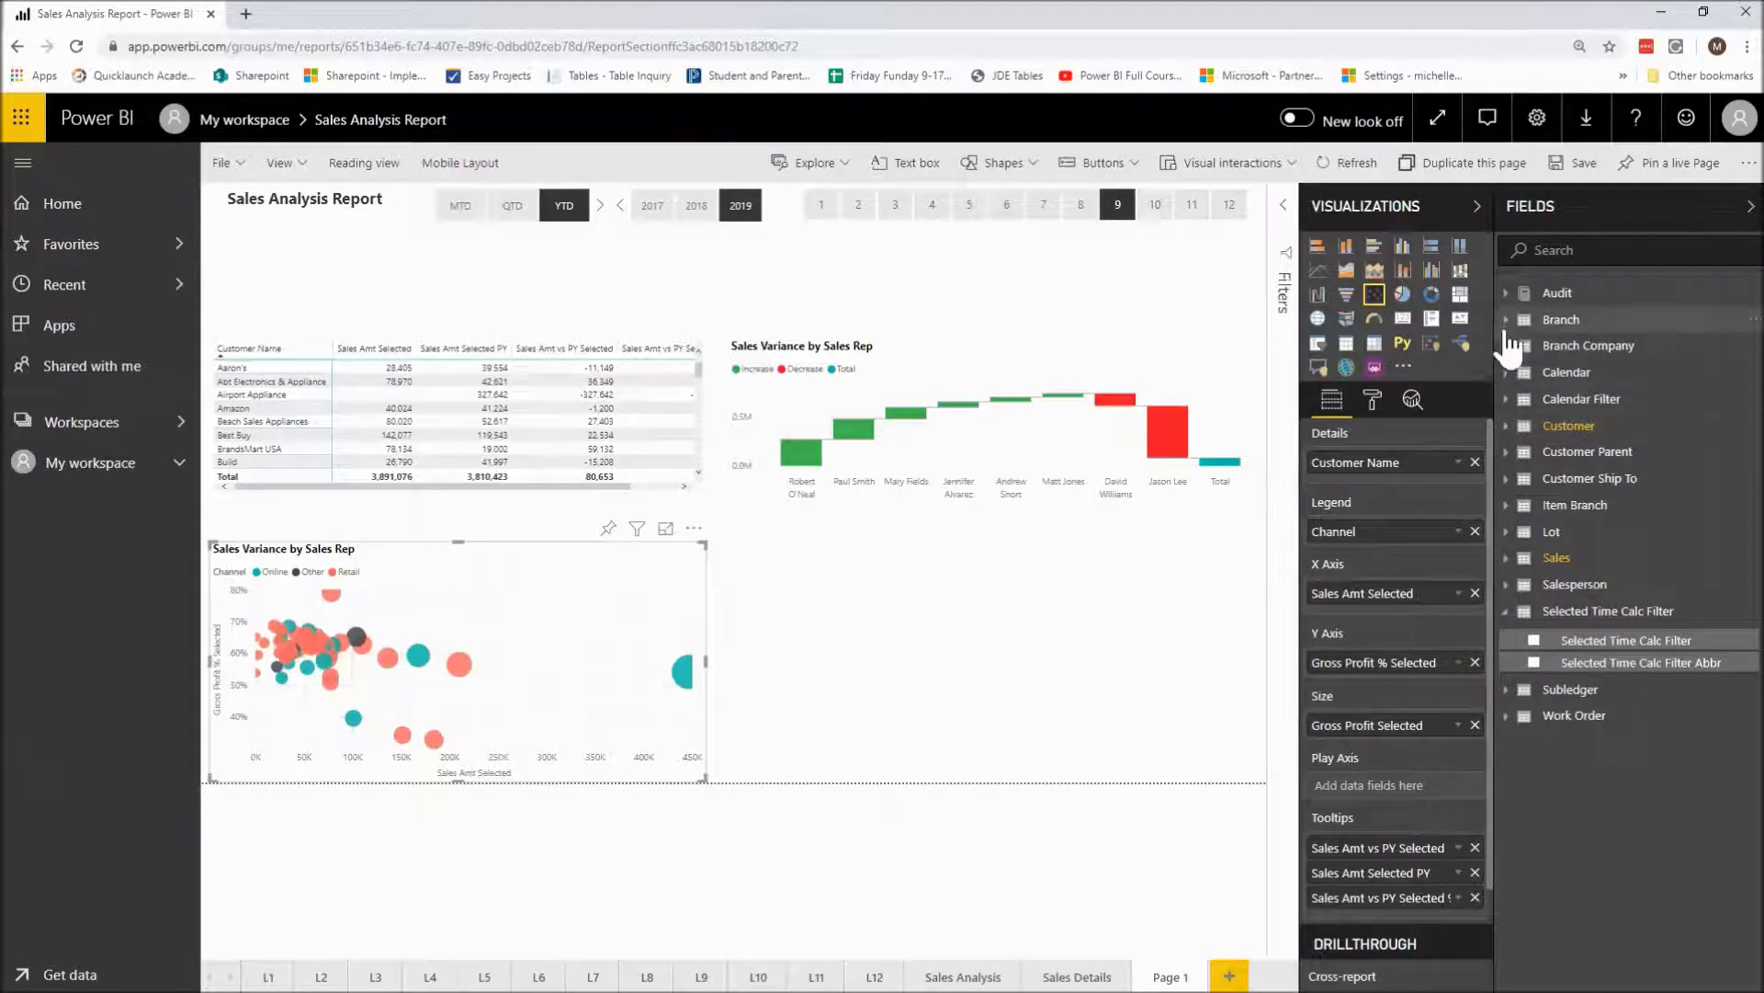
pyautogui.click(1507, 322)
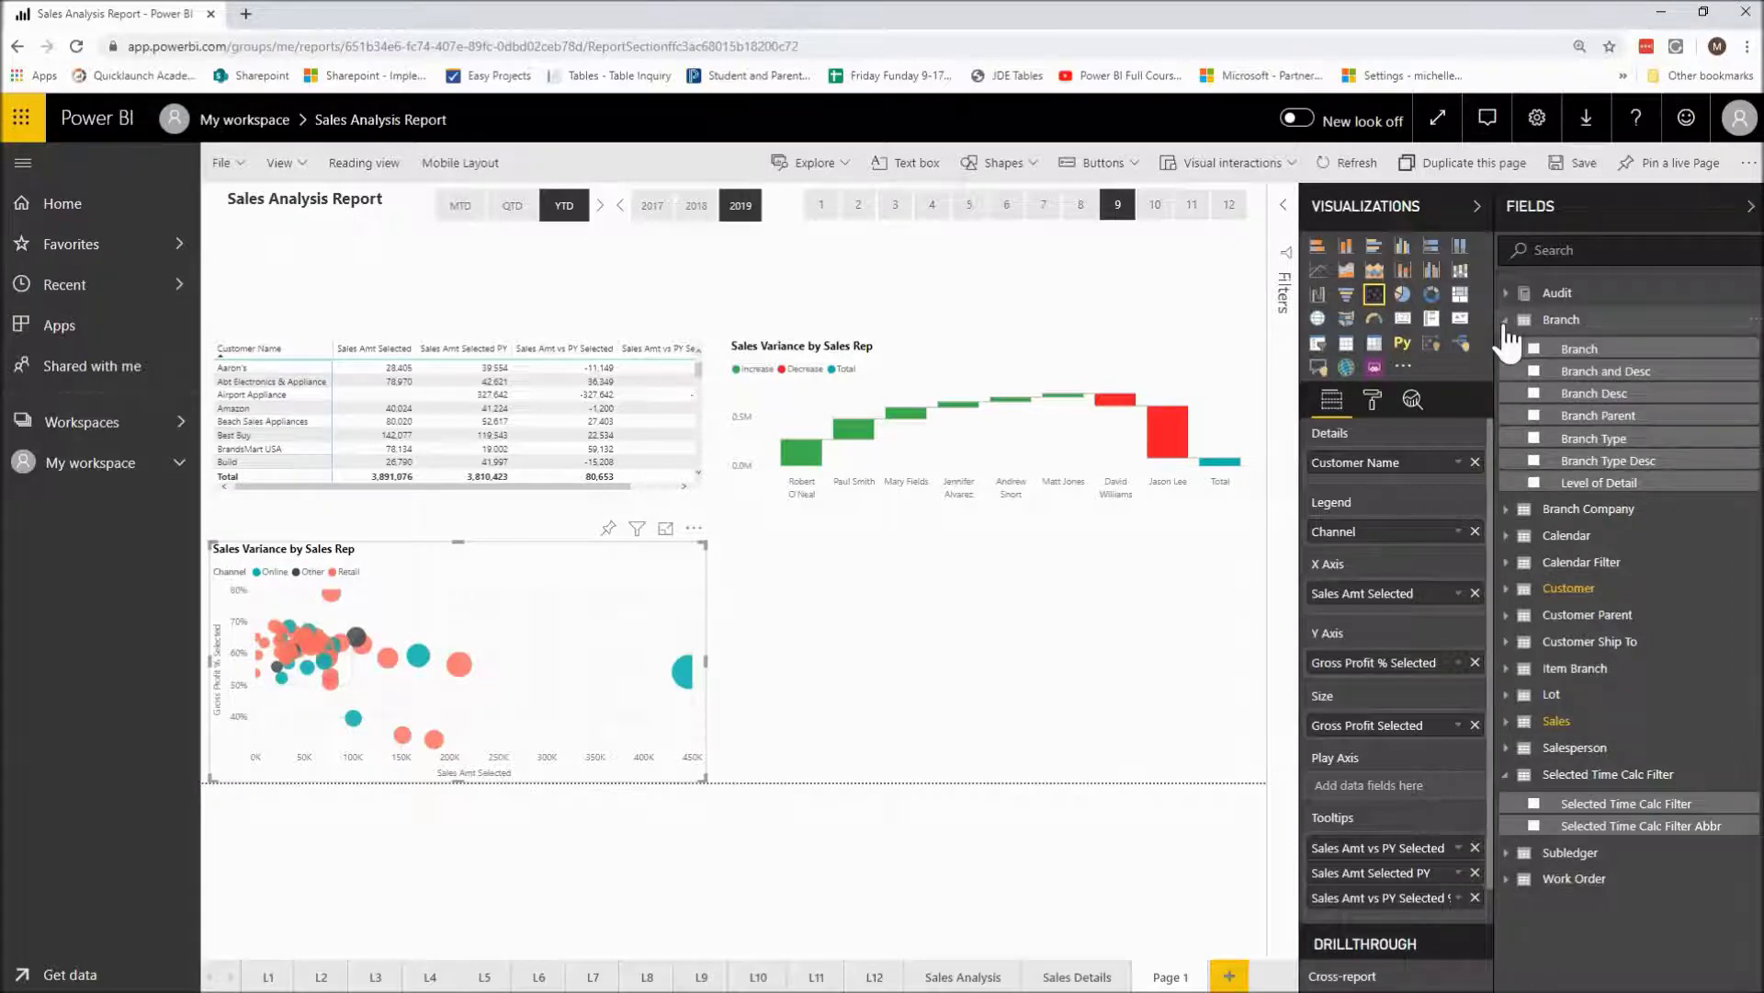
pyautogui.click(1506, 321)
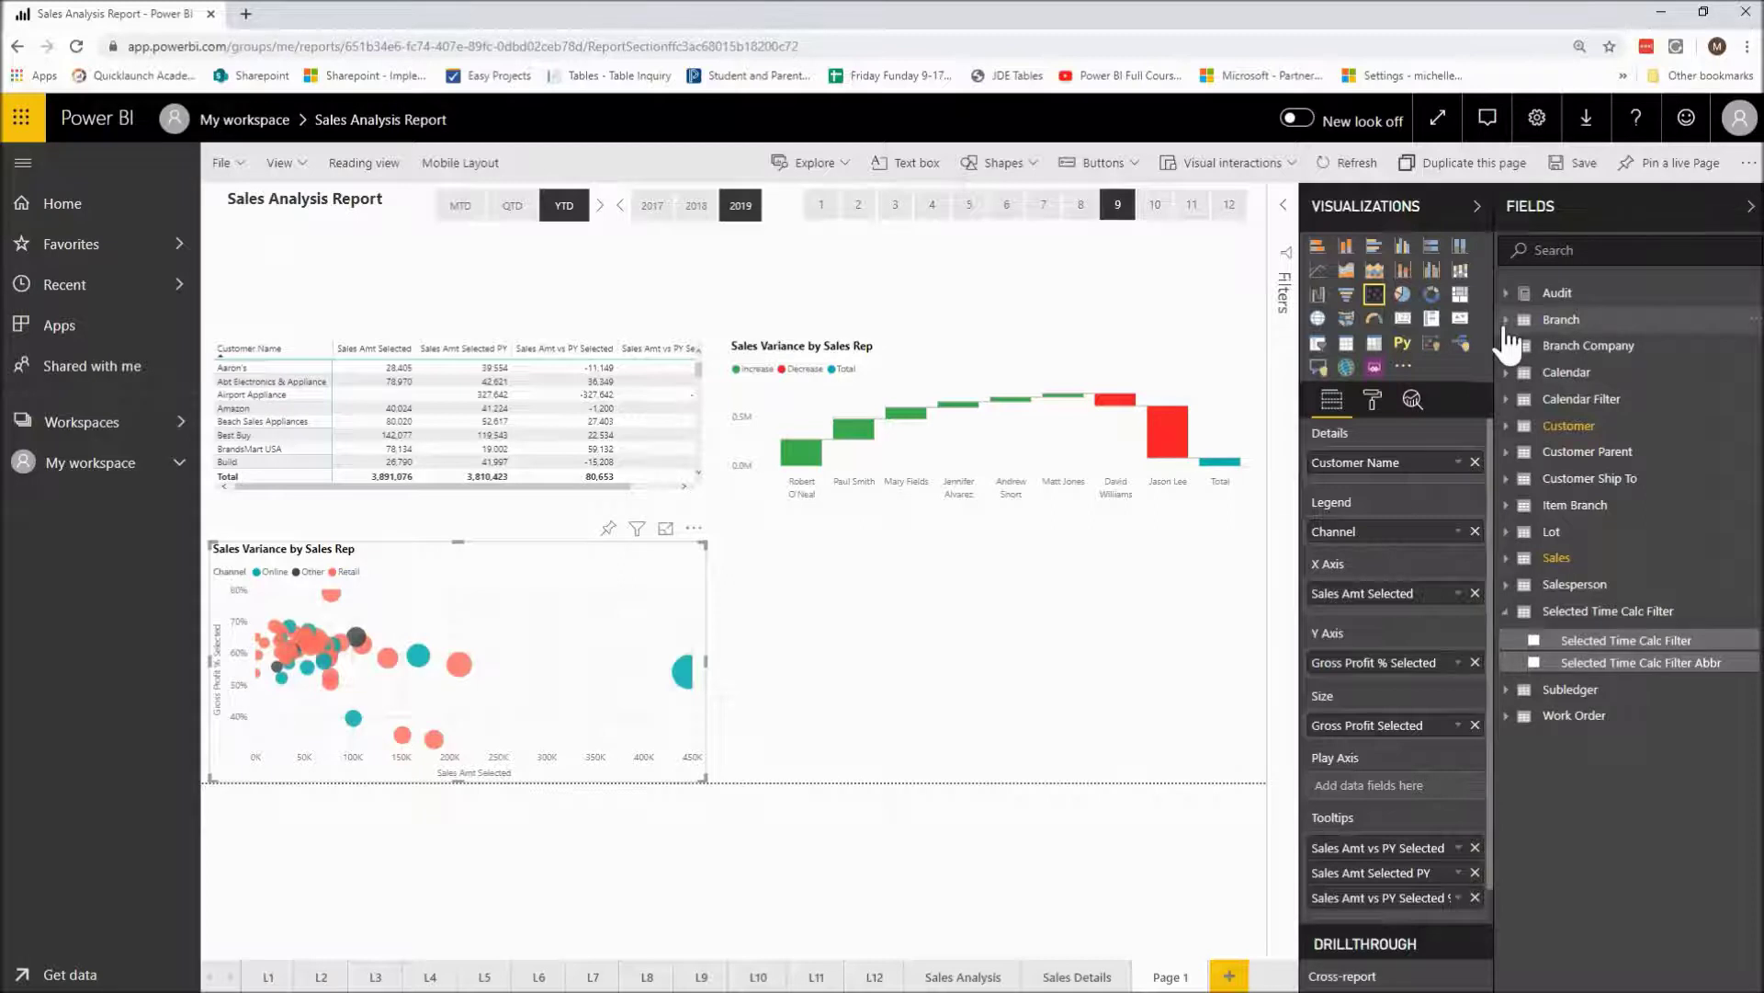
pyautogui.click(1507, 507)
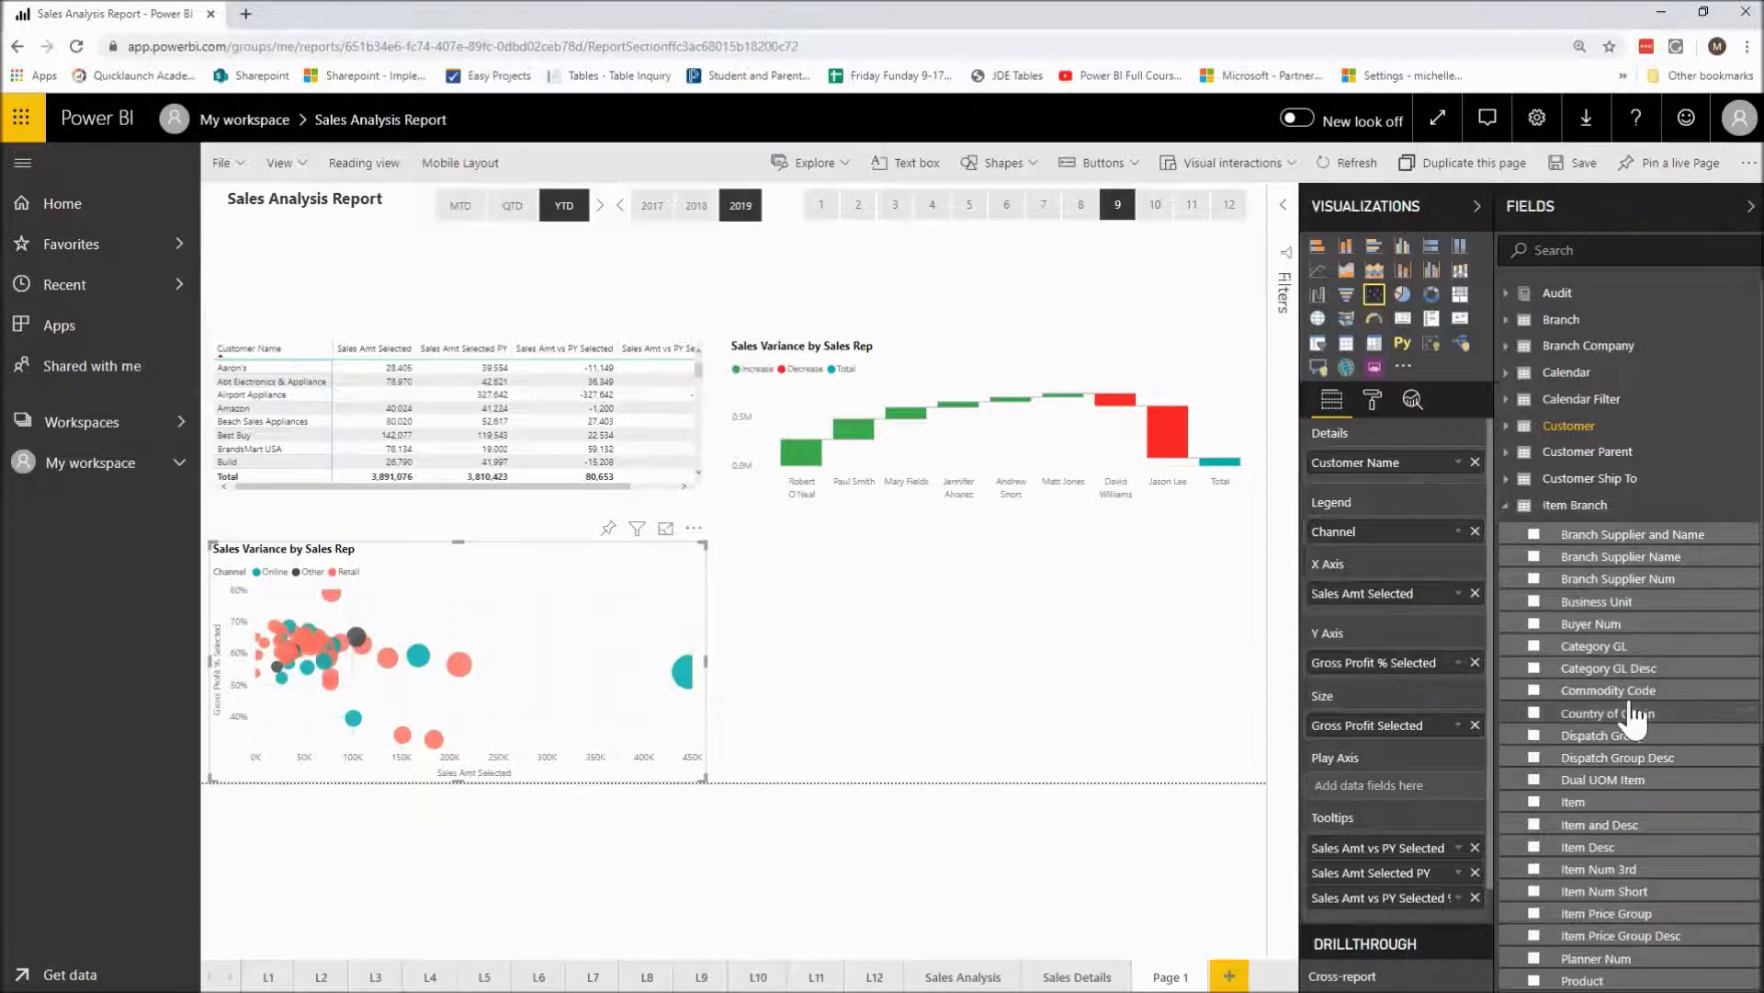
pyautogui.scroll(-3, 1618, 698)
pyautogui.scroll(-1, 1634, 717)
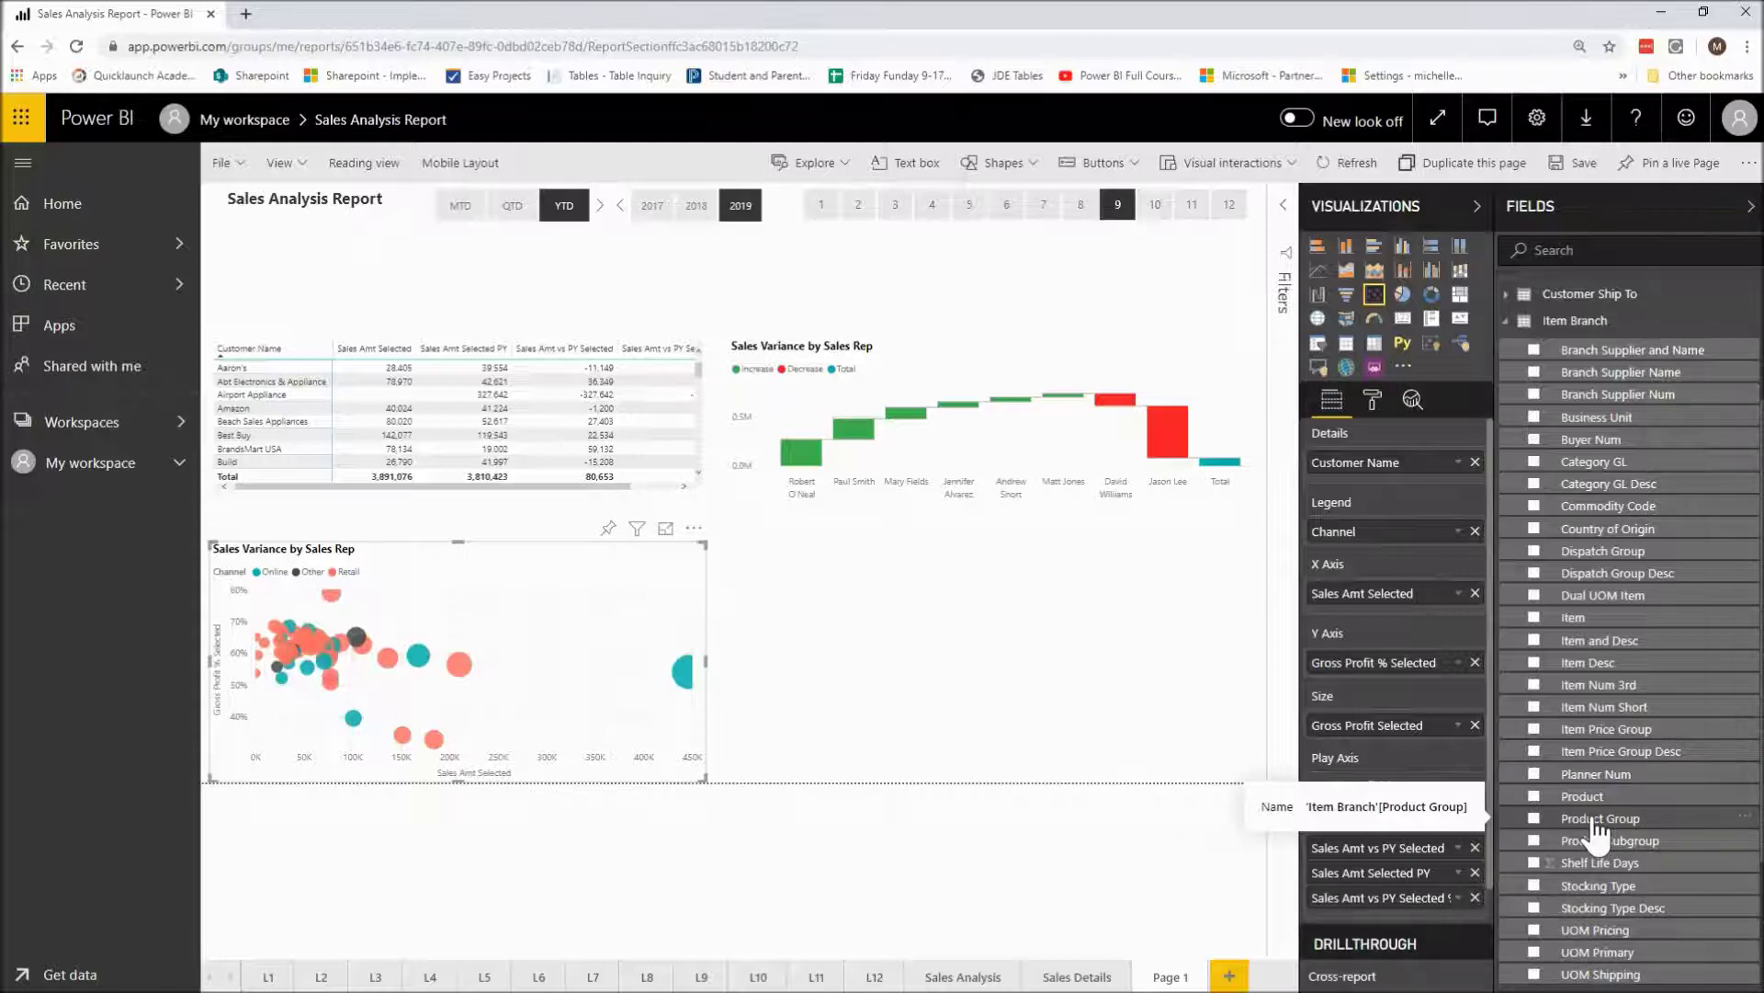
pyautogui.moveTo(1599, 831); pyautogui.dragTo(1377, 478)
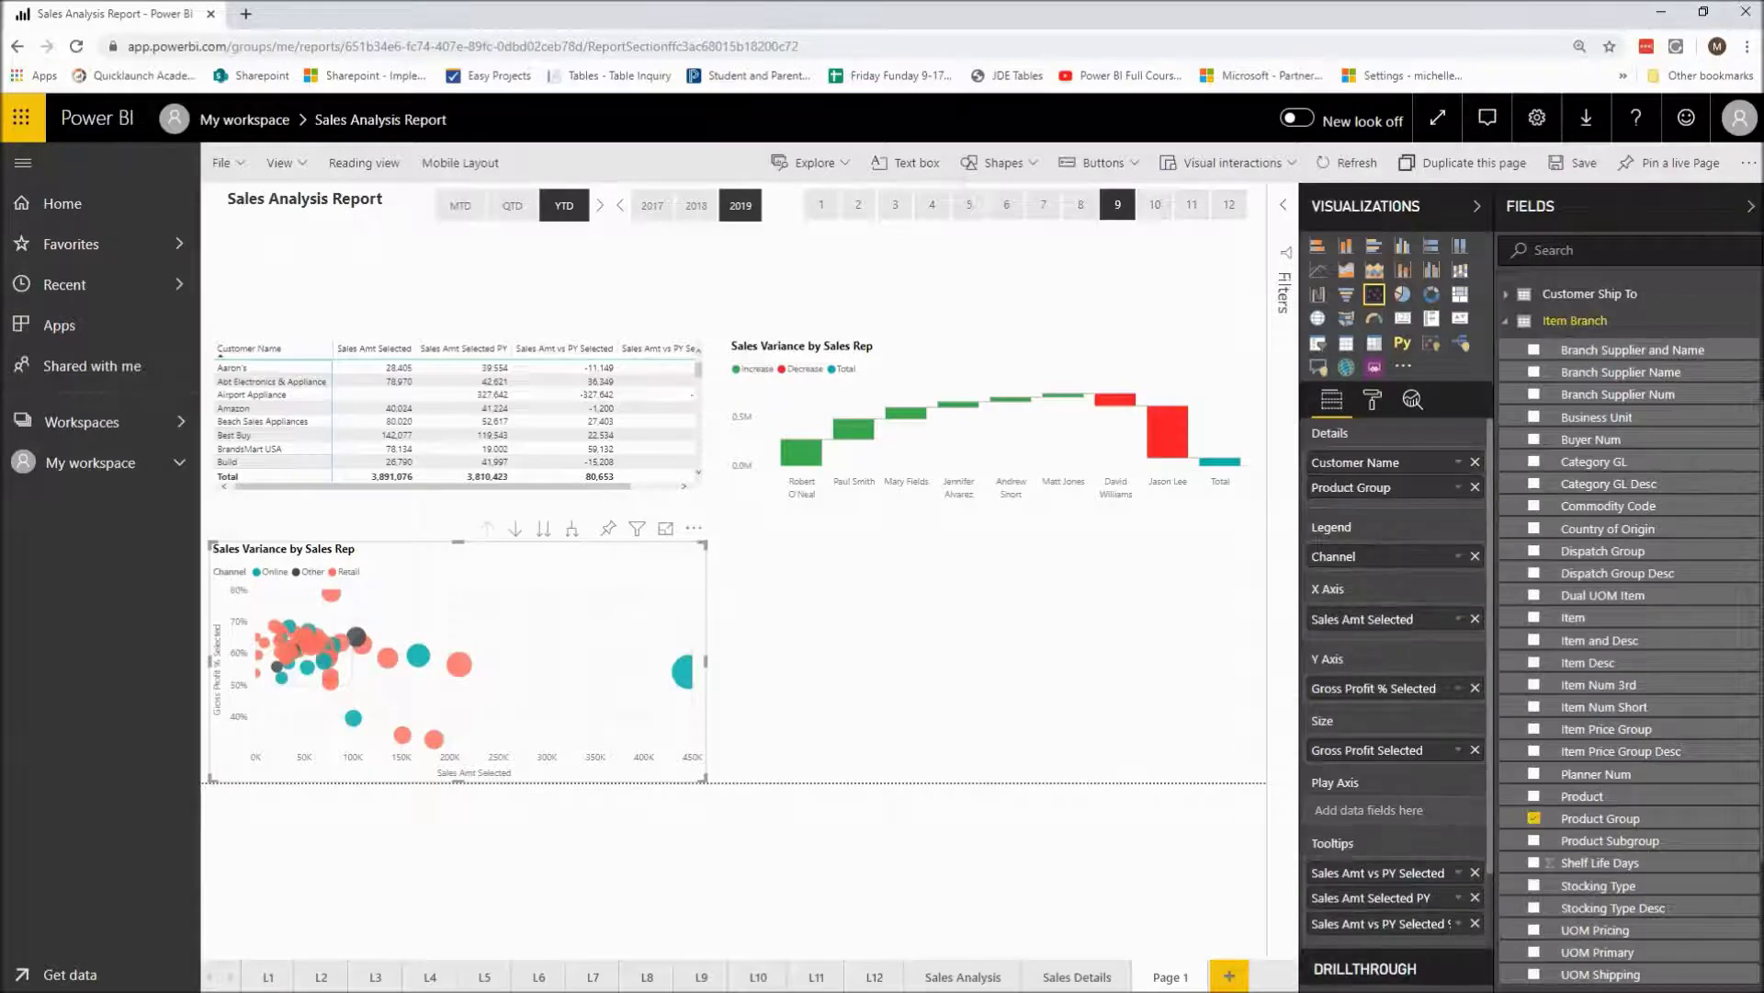
pyautogui.moveTo(1599, 840); pyautogui.dragTo(1375, 505)
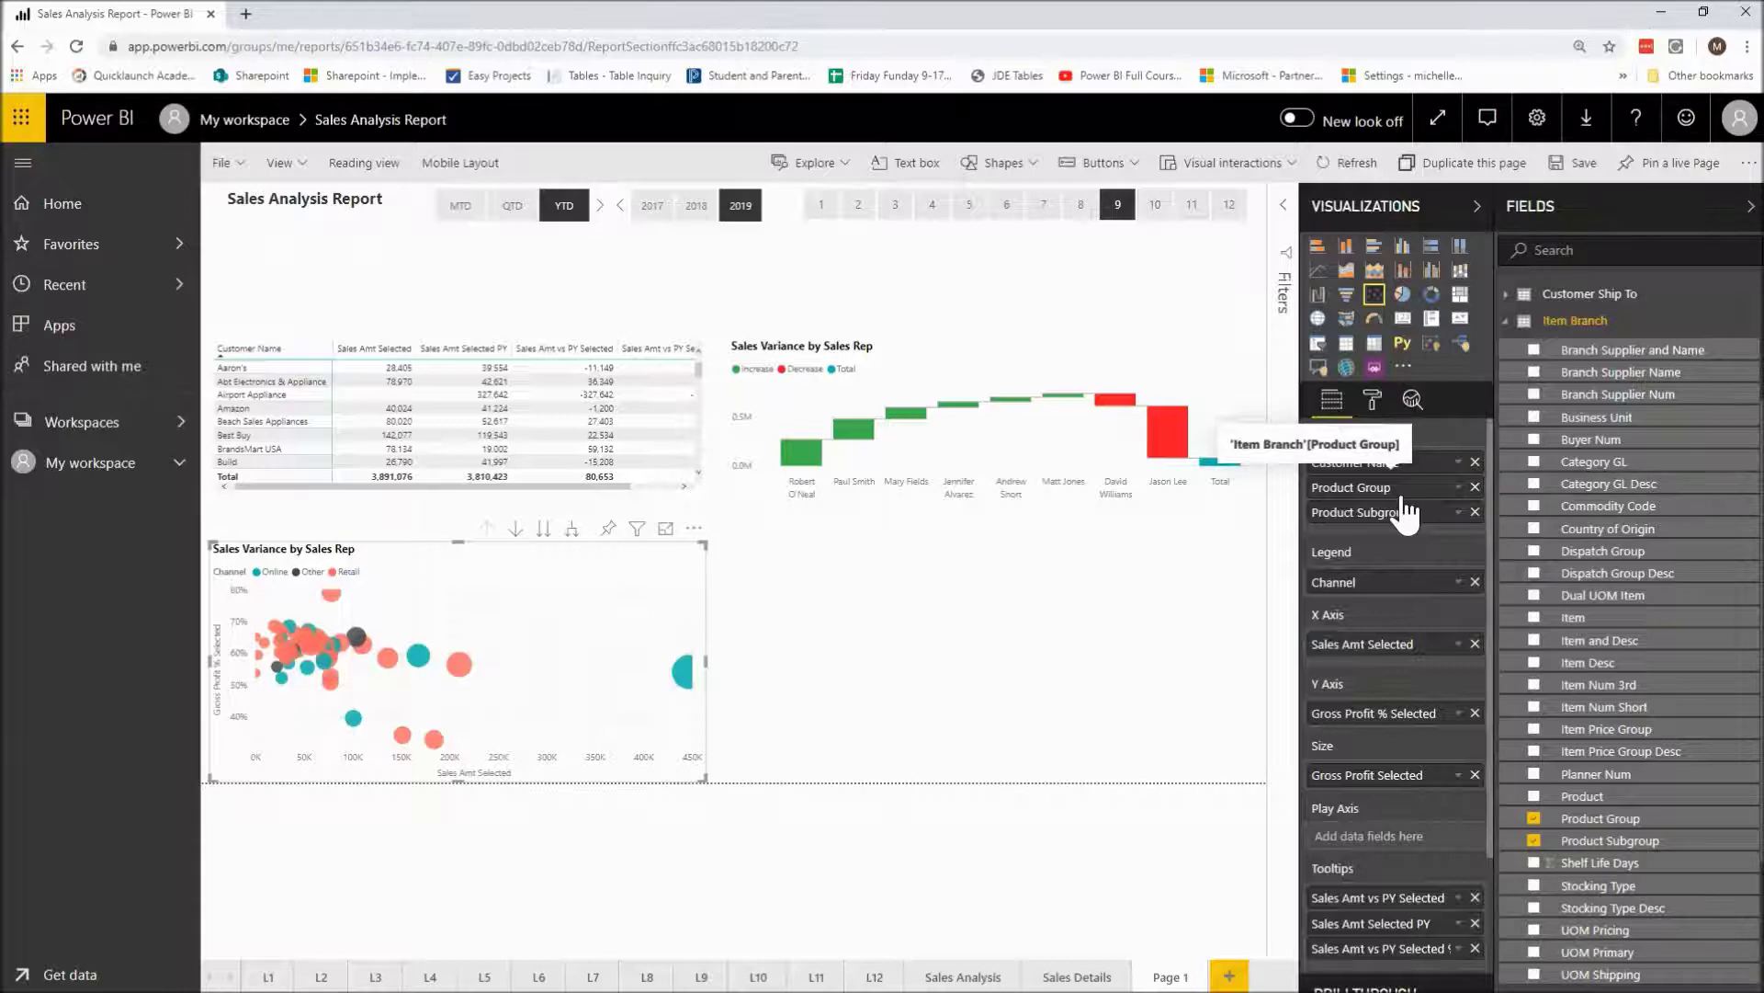
# - Widen the formatting pane slightly and turn on category labels for the scatter chart
pyautogui.click(1372, 398)
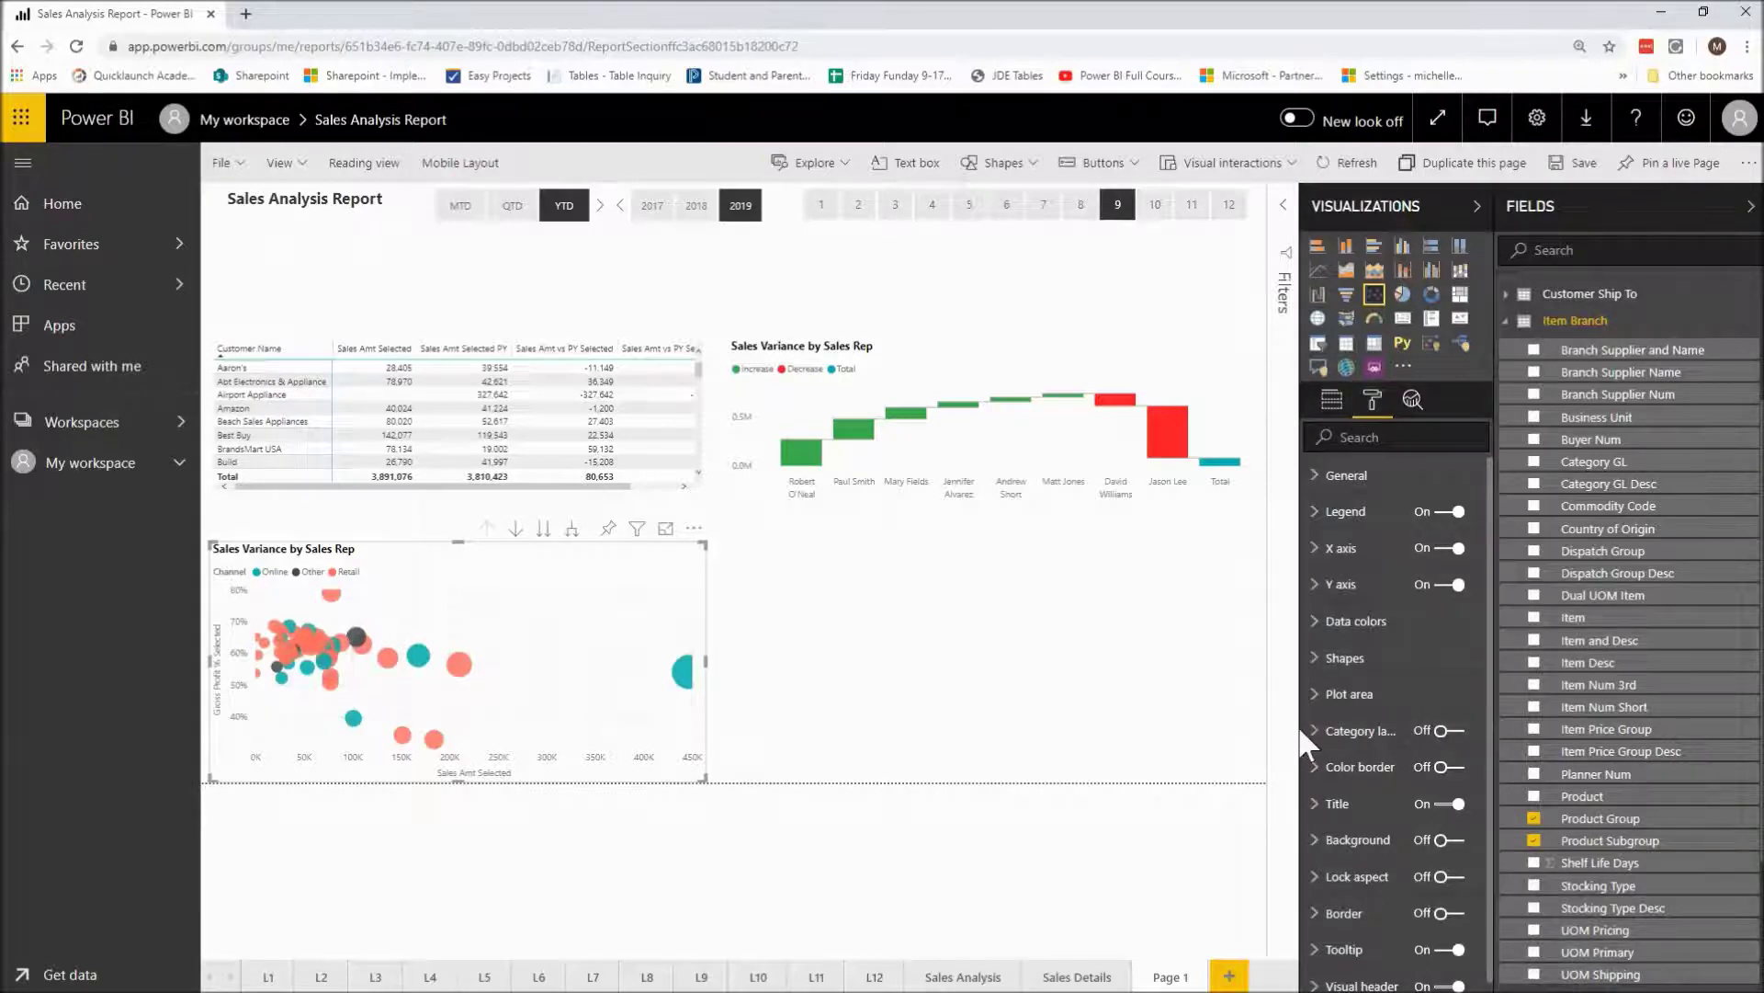
pyautogui.moveTo(1296, 736); pyautogui.dragTo(1273, 717)
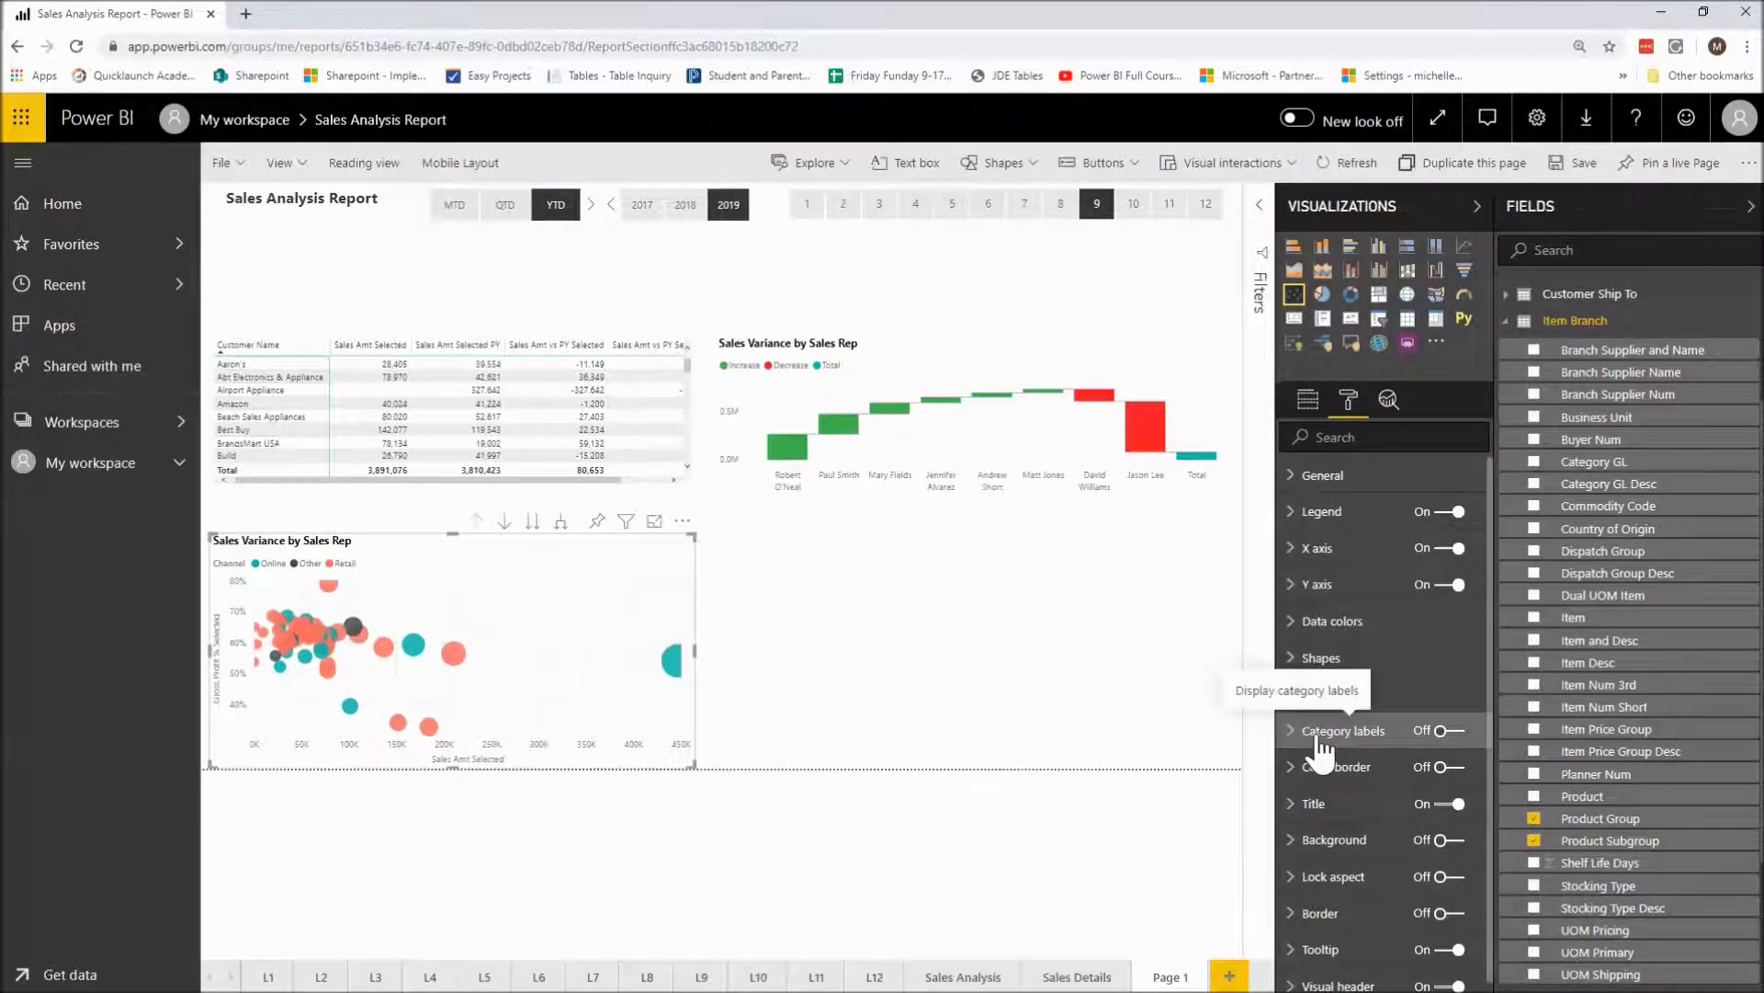
pyautogui.click(1447, 730)
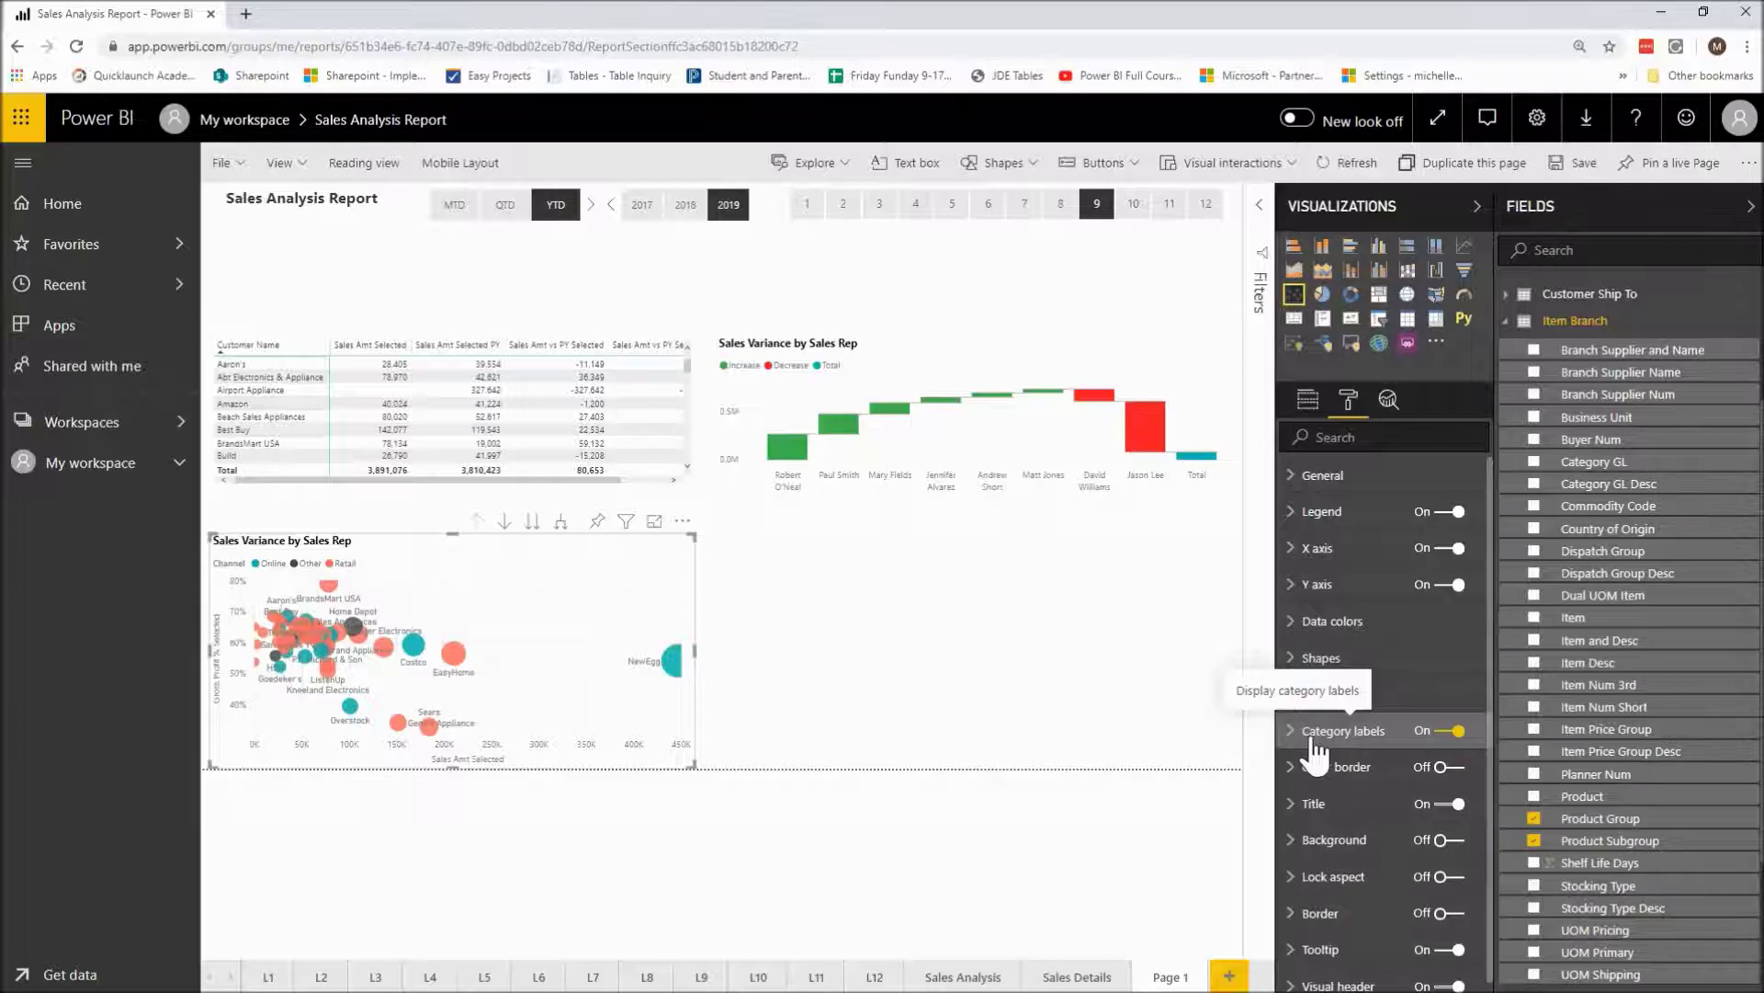
# - Change the scatter chart's title to "Sales and Gross Profit % by Customer"
pyautogui.click(1291, 807)
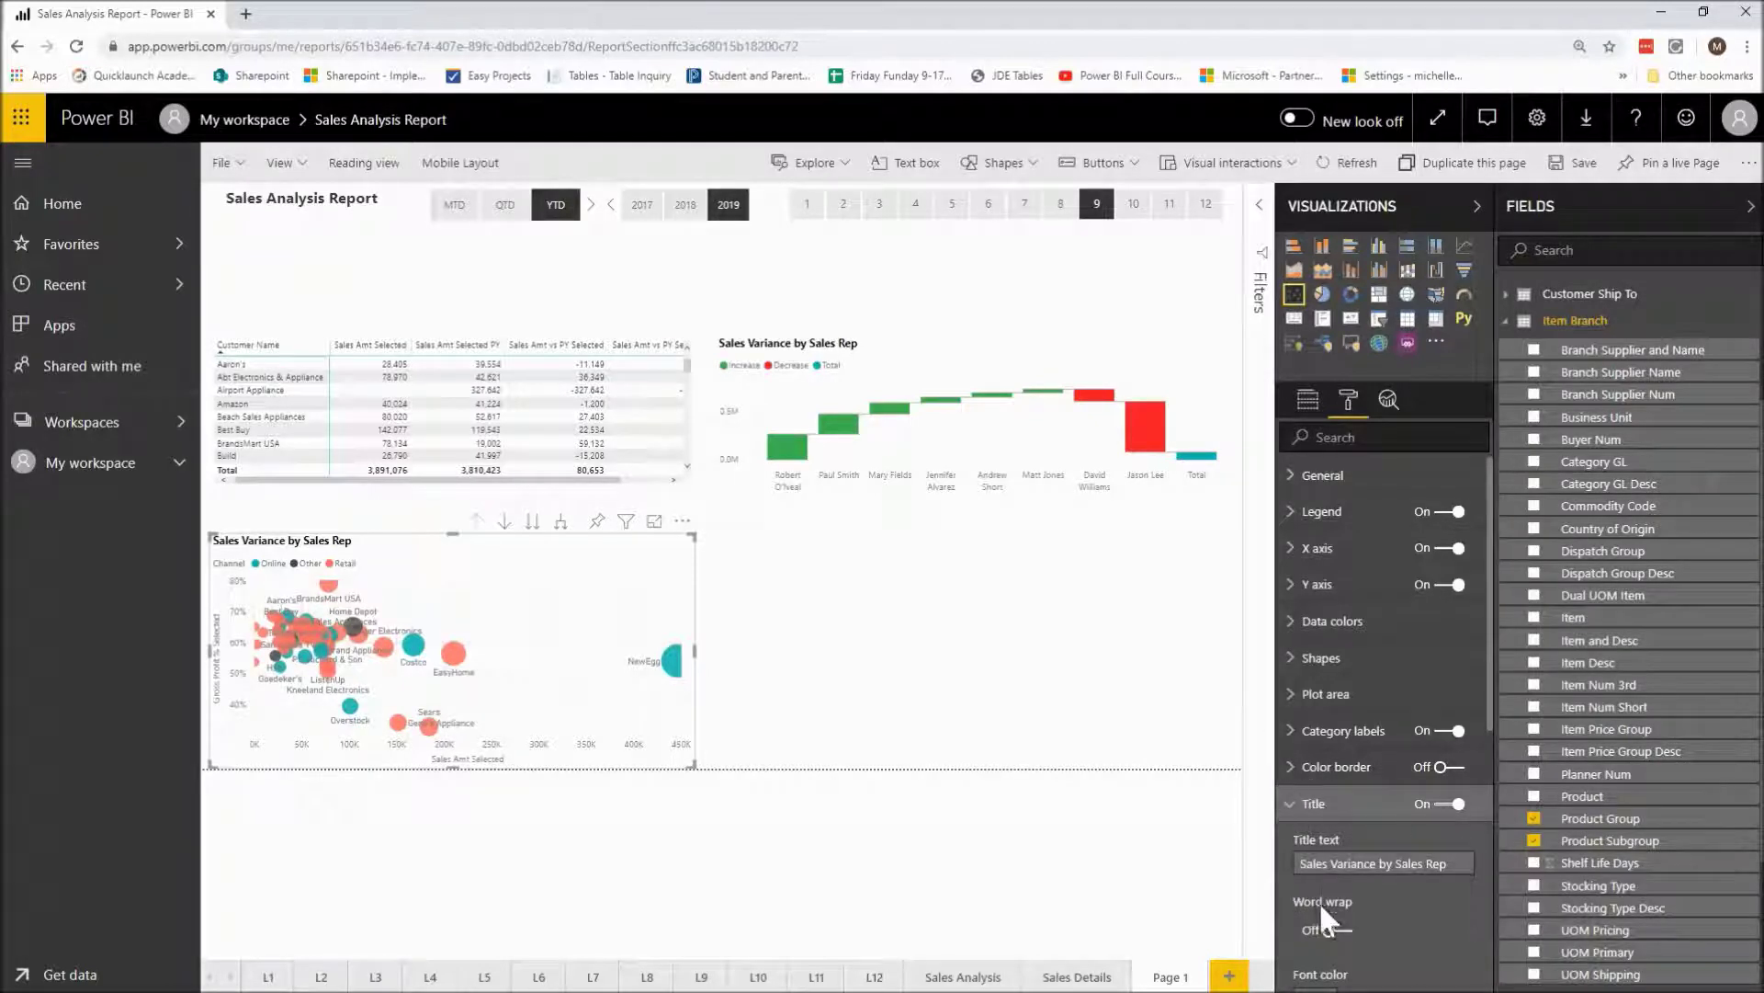
pyautogui.click(1335, 863)
pyautogui.moveTo(1333, 864); pyautogui.dragTo(1485, 892)
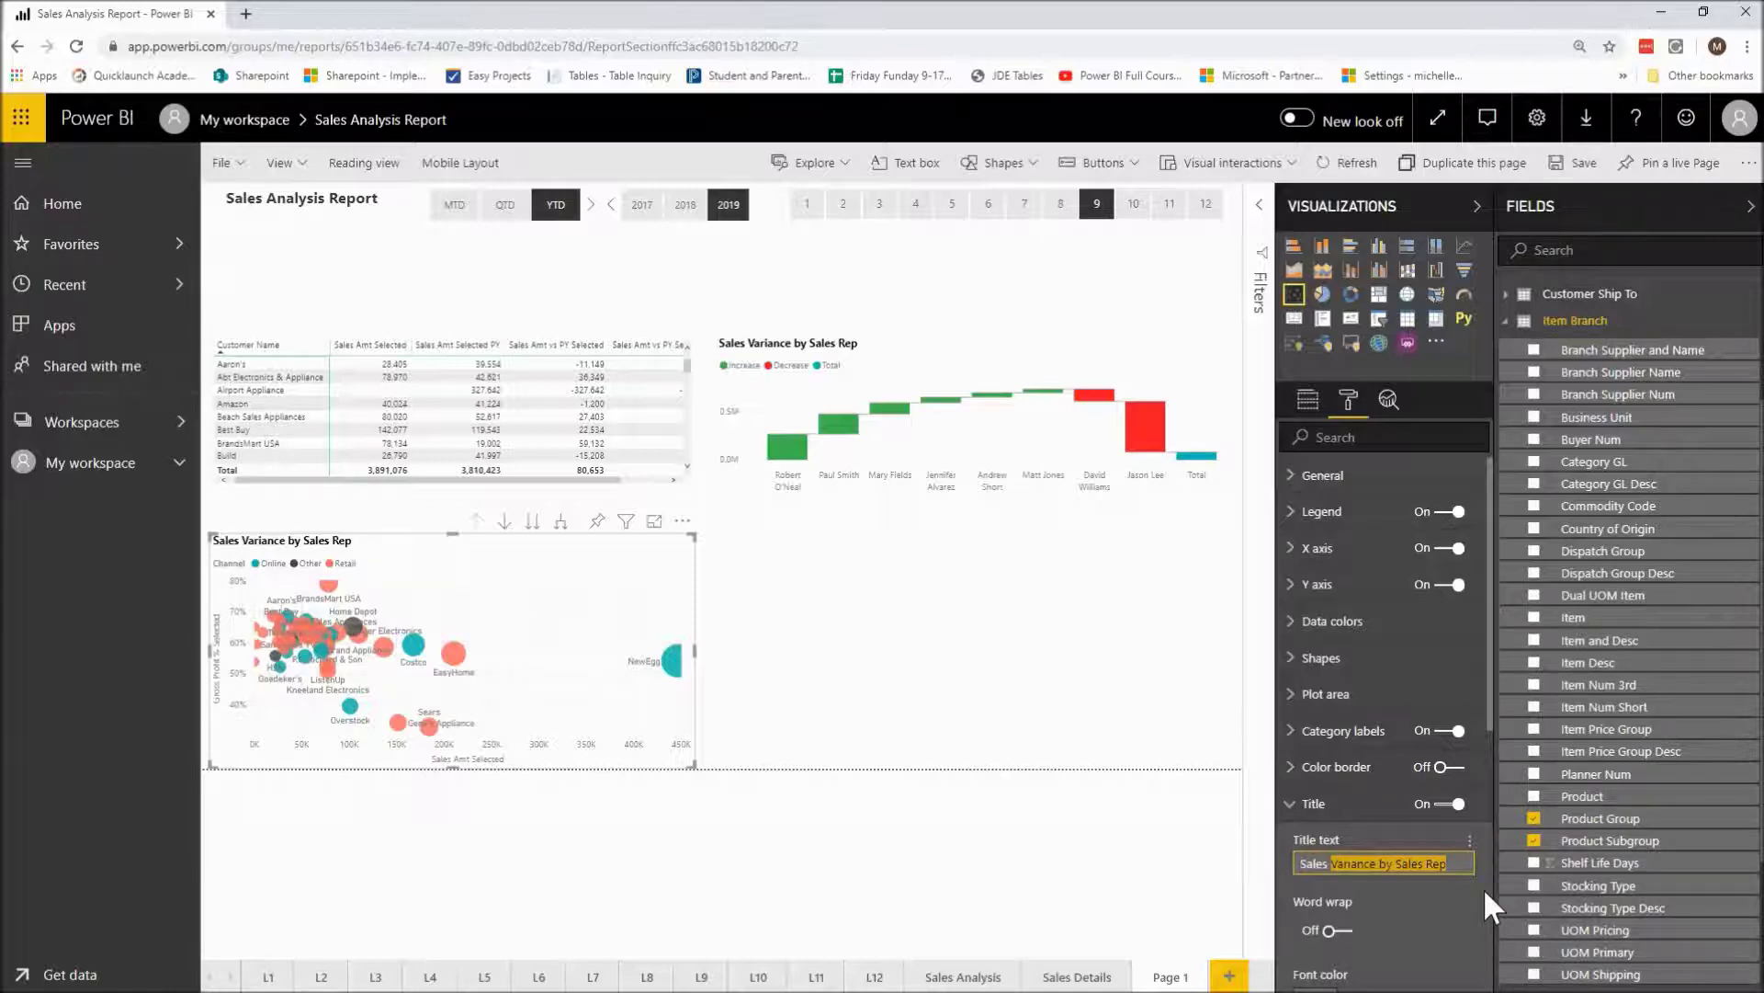
pyautogui.write('and Gross Profit ')
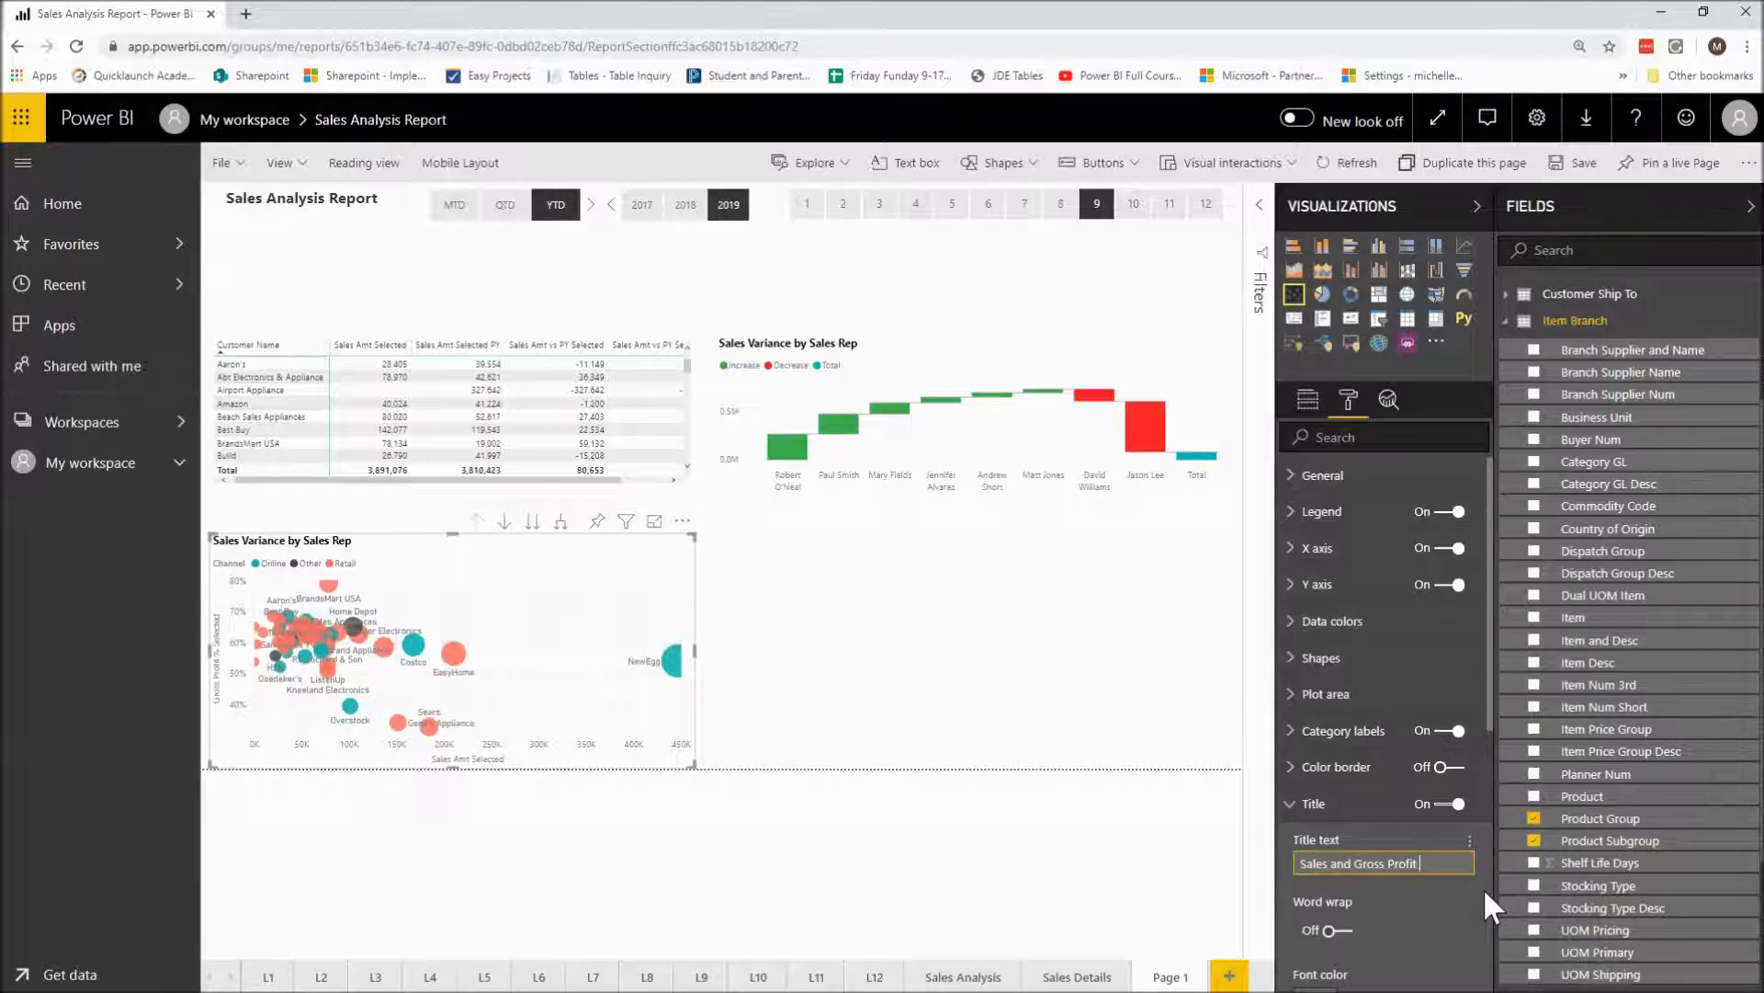
pyautogui.write('% by Customer')
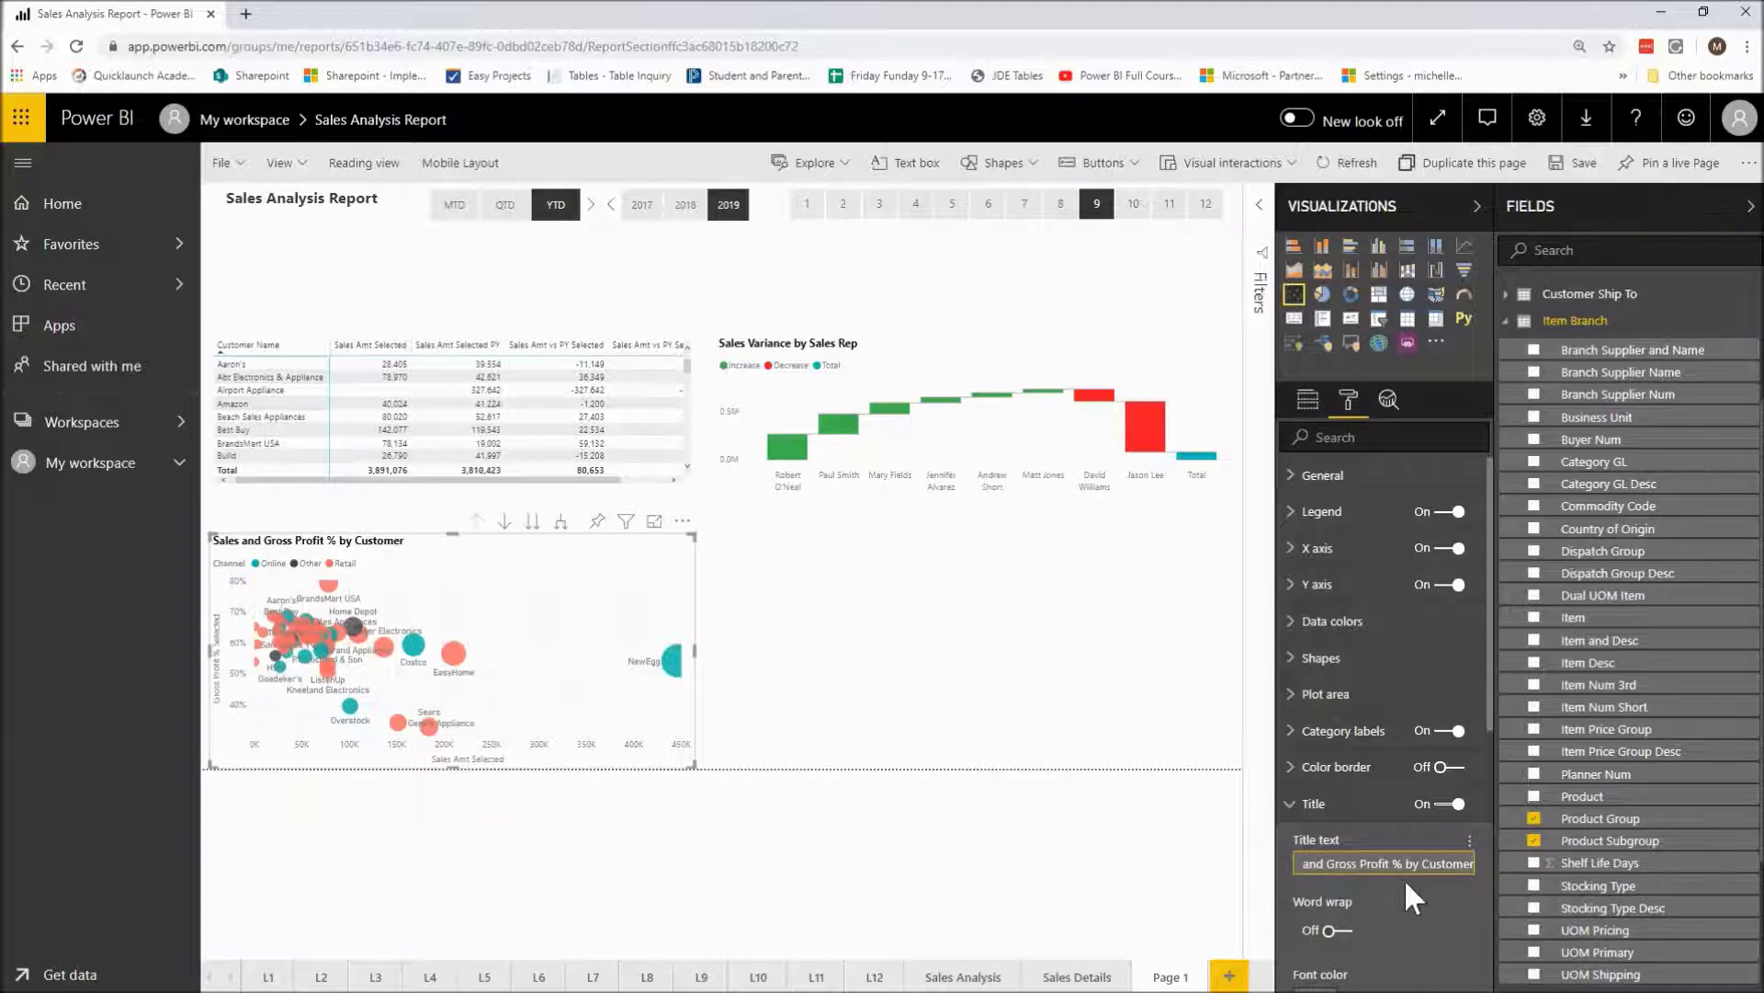
pyautogui.scroll(-4, 1407, 880)
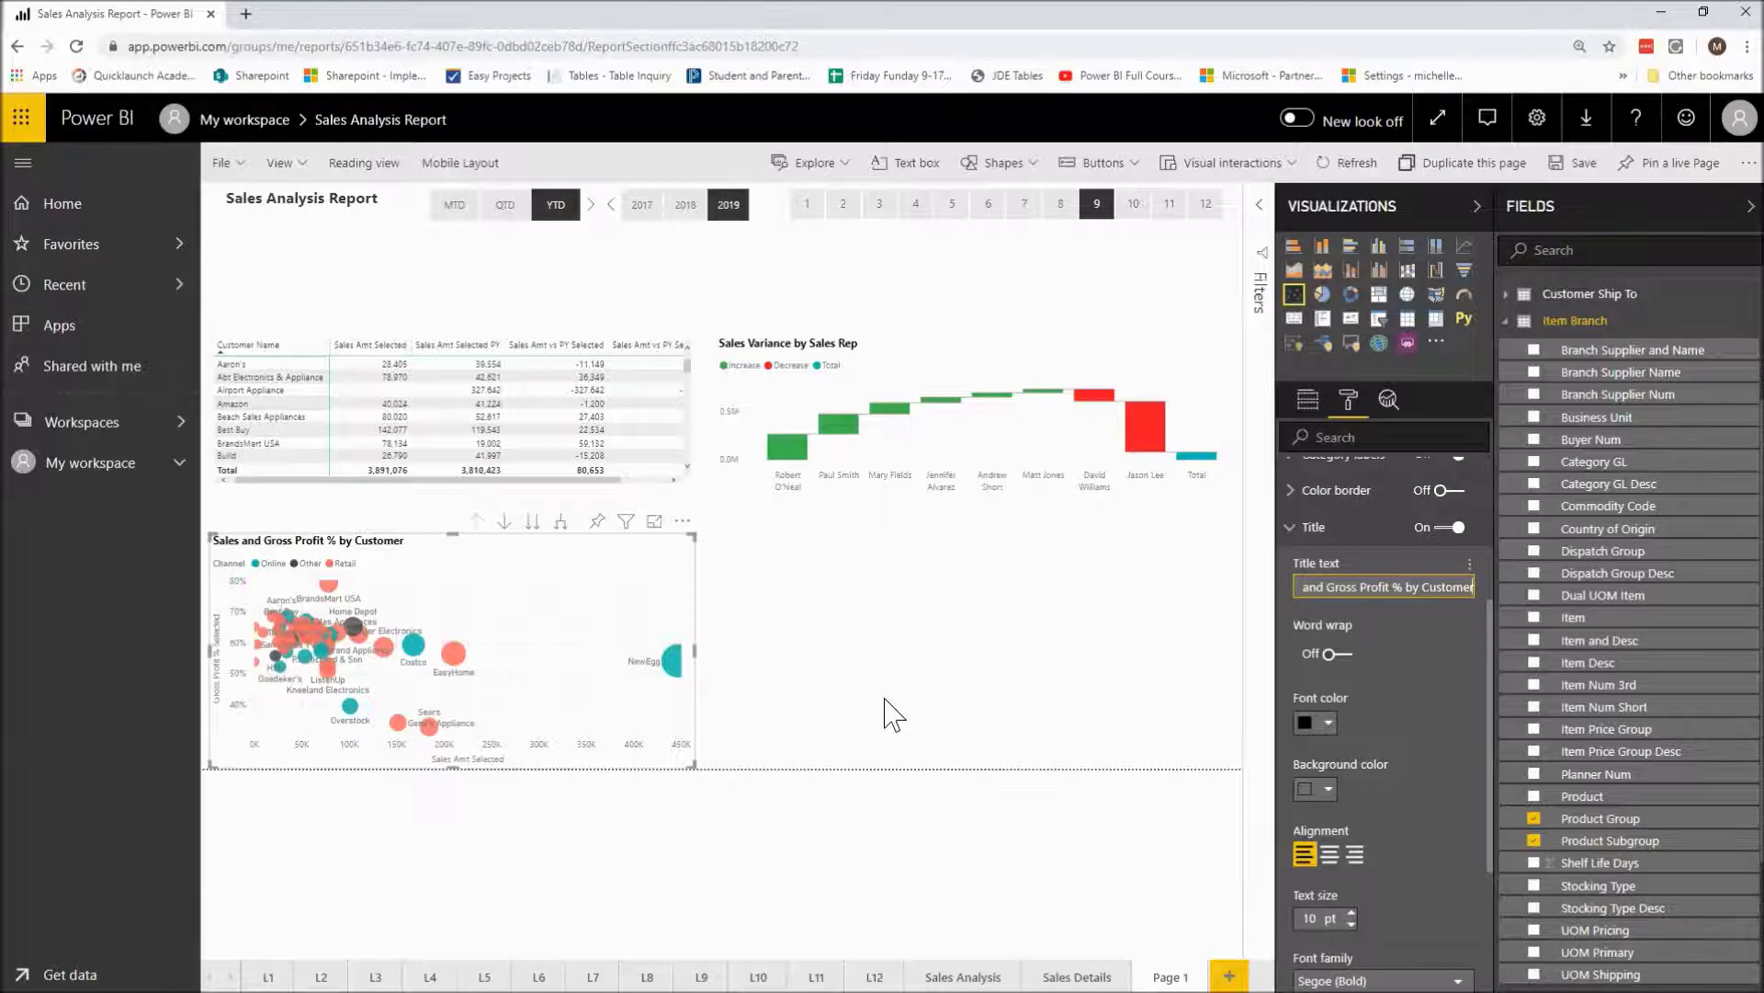
pyautogui.click(648, 571)
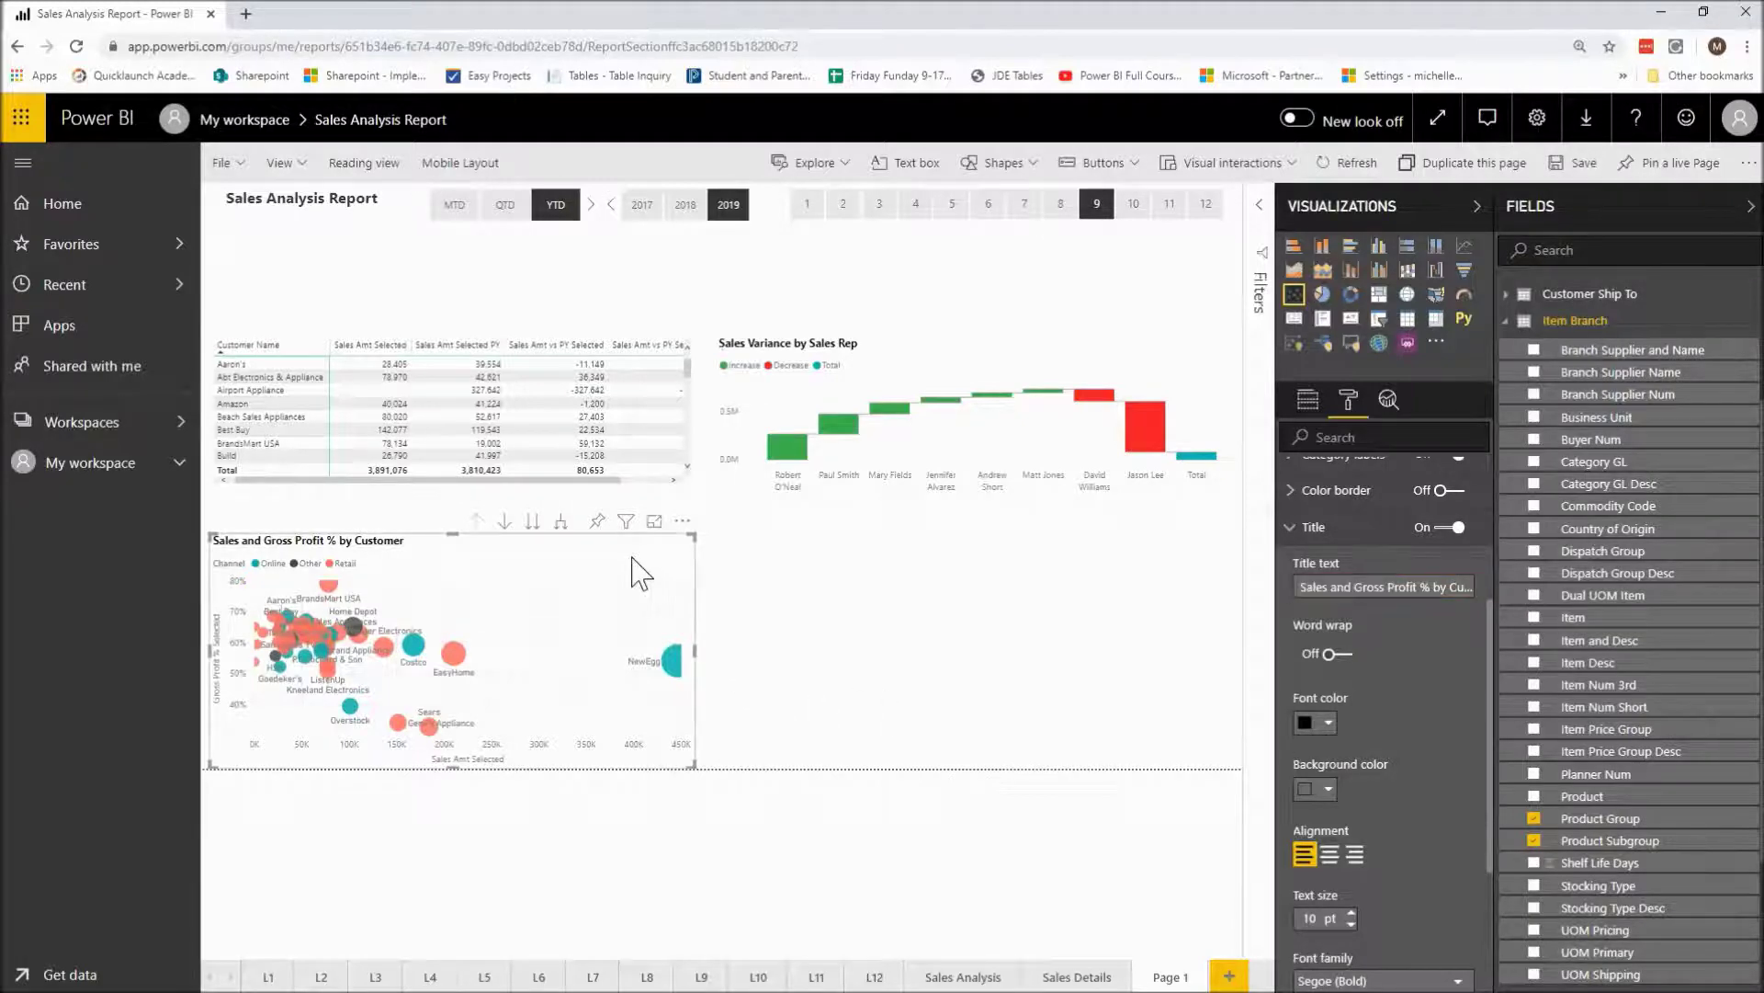
# - Drill the NewEgg bubble down to product groups and its Appliances bubble down to subgroups, and drill back up to customer level
pyautogui.click(675, 676)
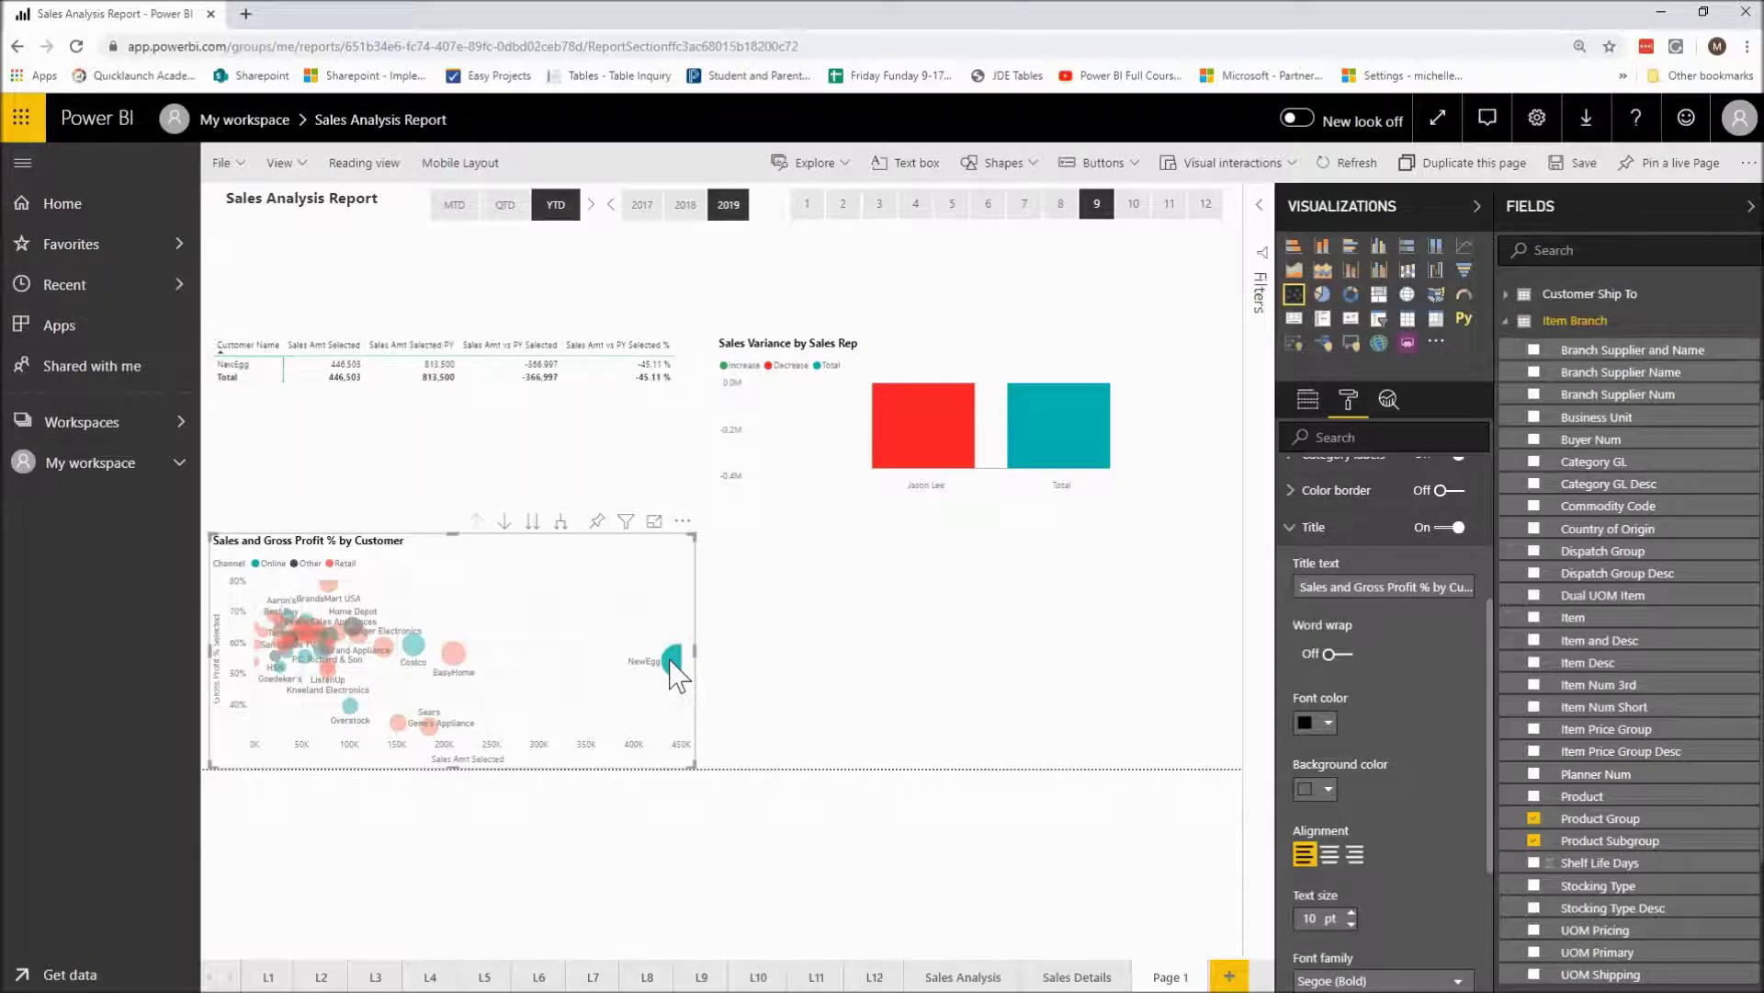
pyautogui.rightClick(676, 675)
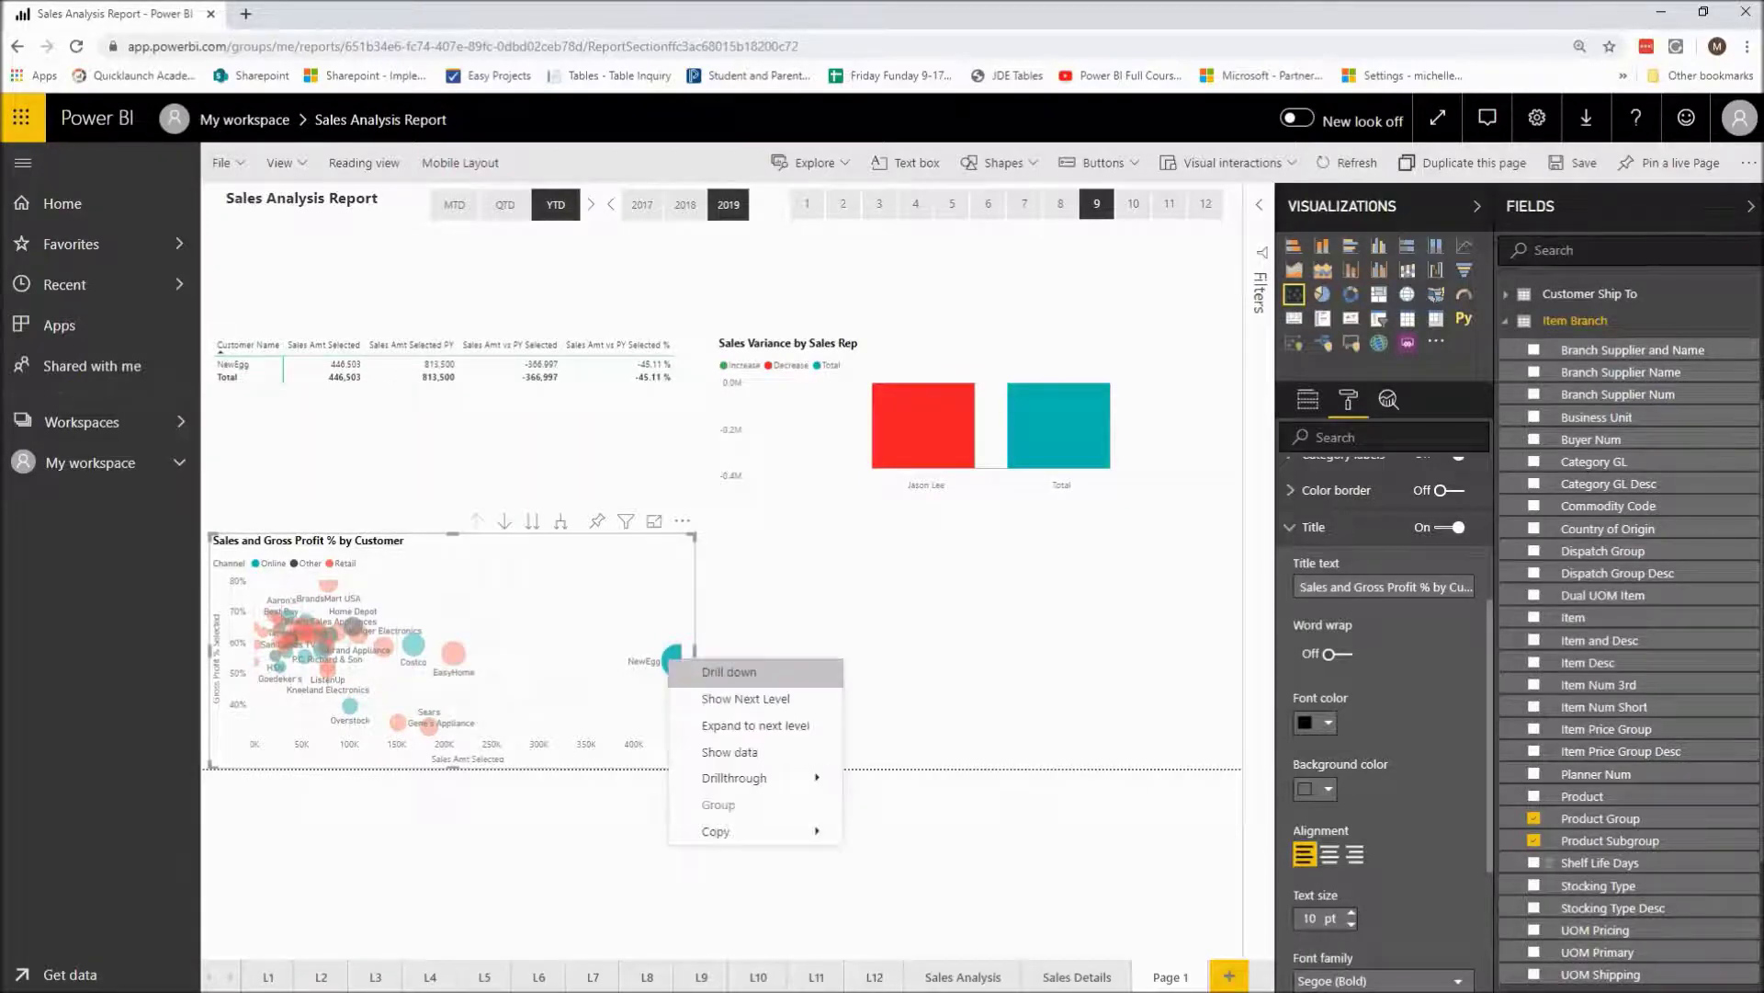
pyautogui.click(722, 674)
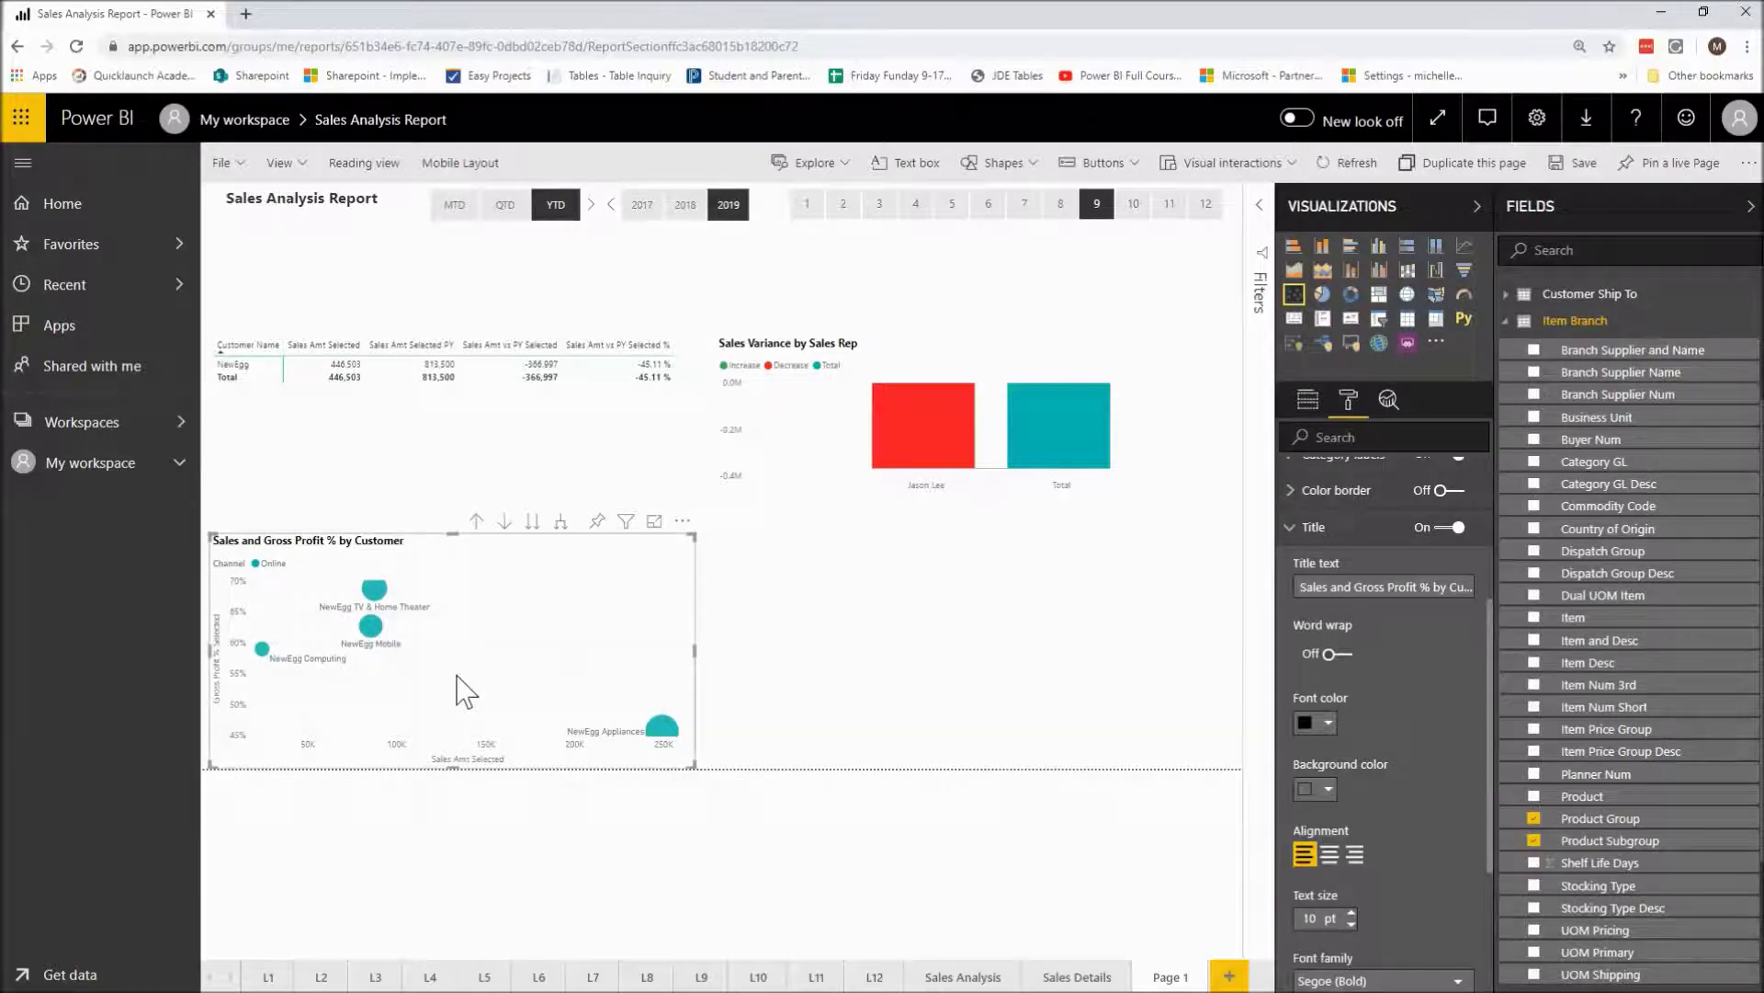
pyautogui.rightClick(674, 749)
pyautogui.click(697, 759)
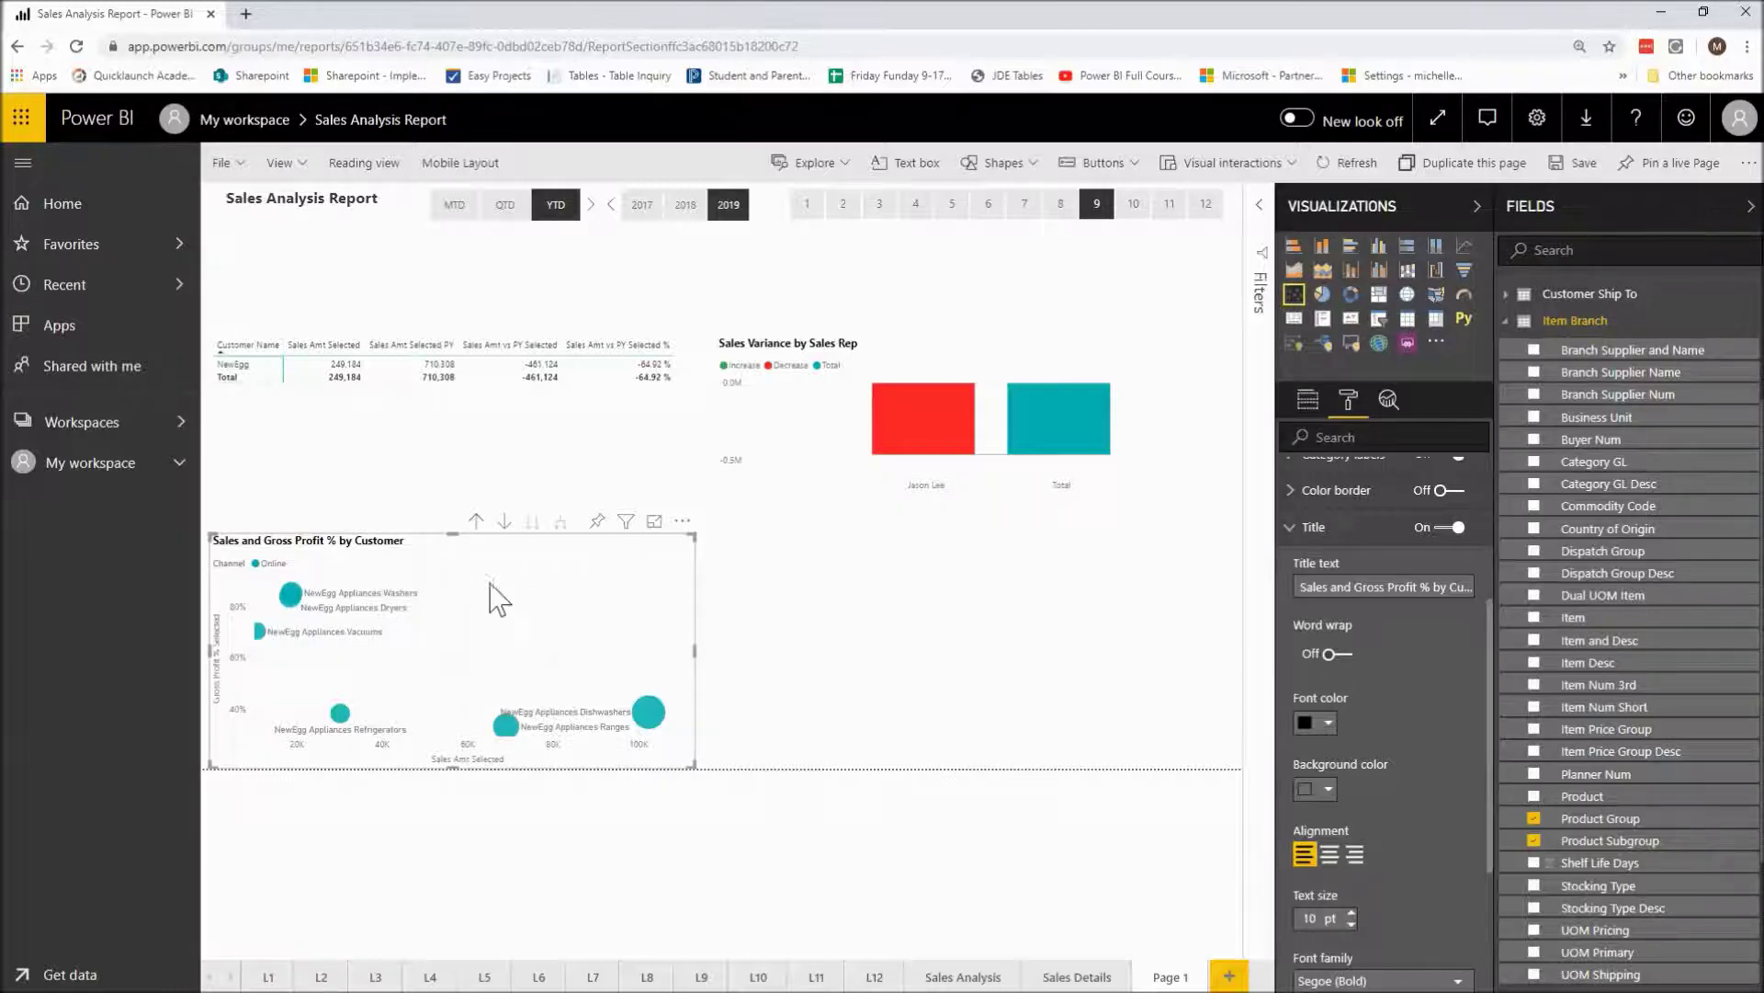
pyautogui.click(476, 524)
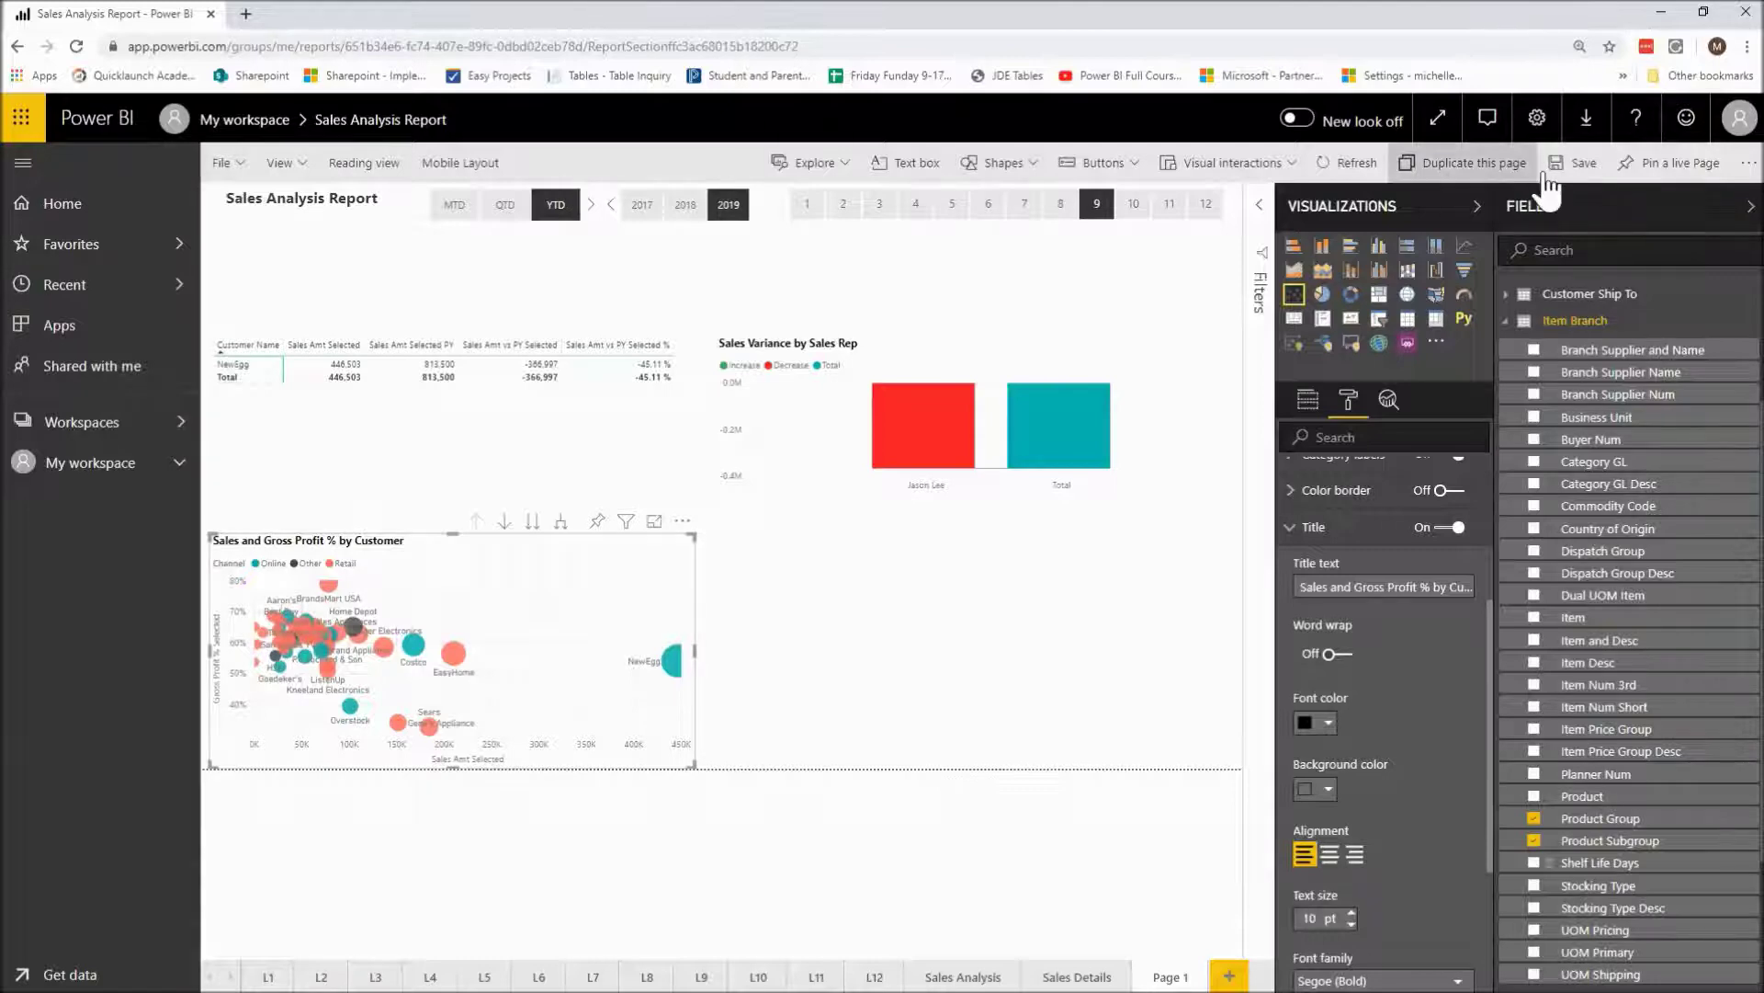
# - Save the report, view page L7 for comparison and return to Page 1
pyautogui.click(1579, 171)
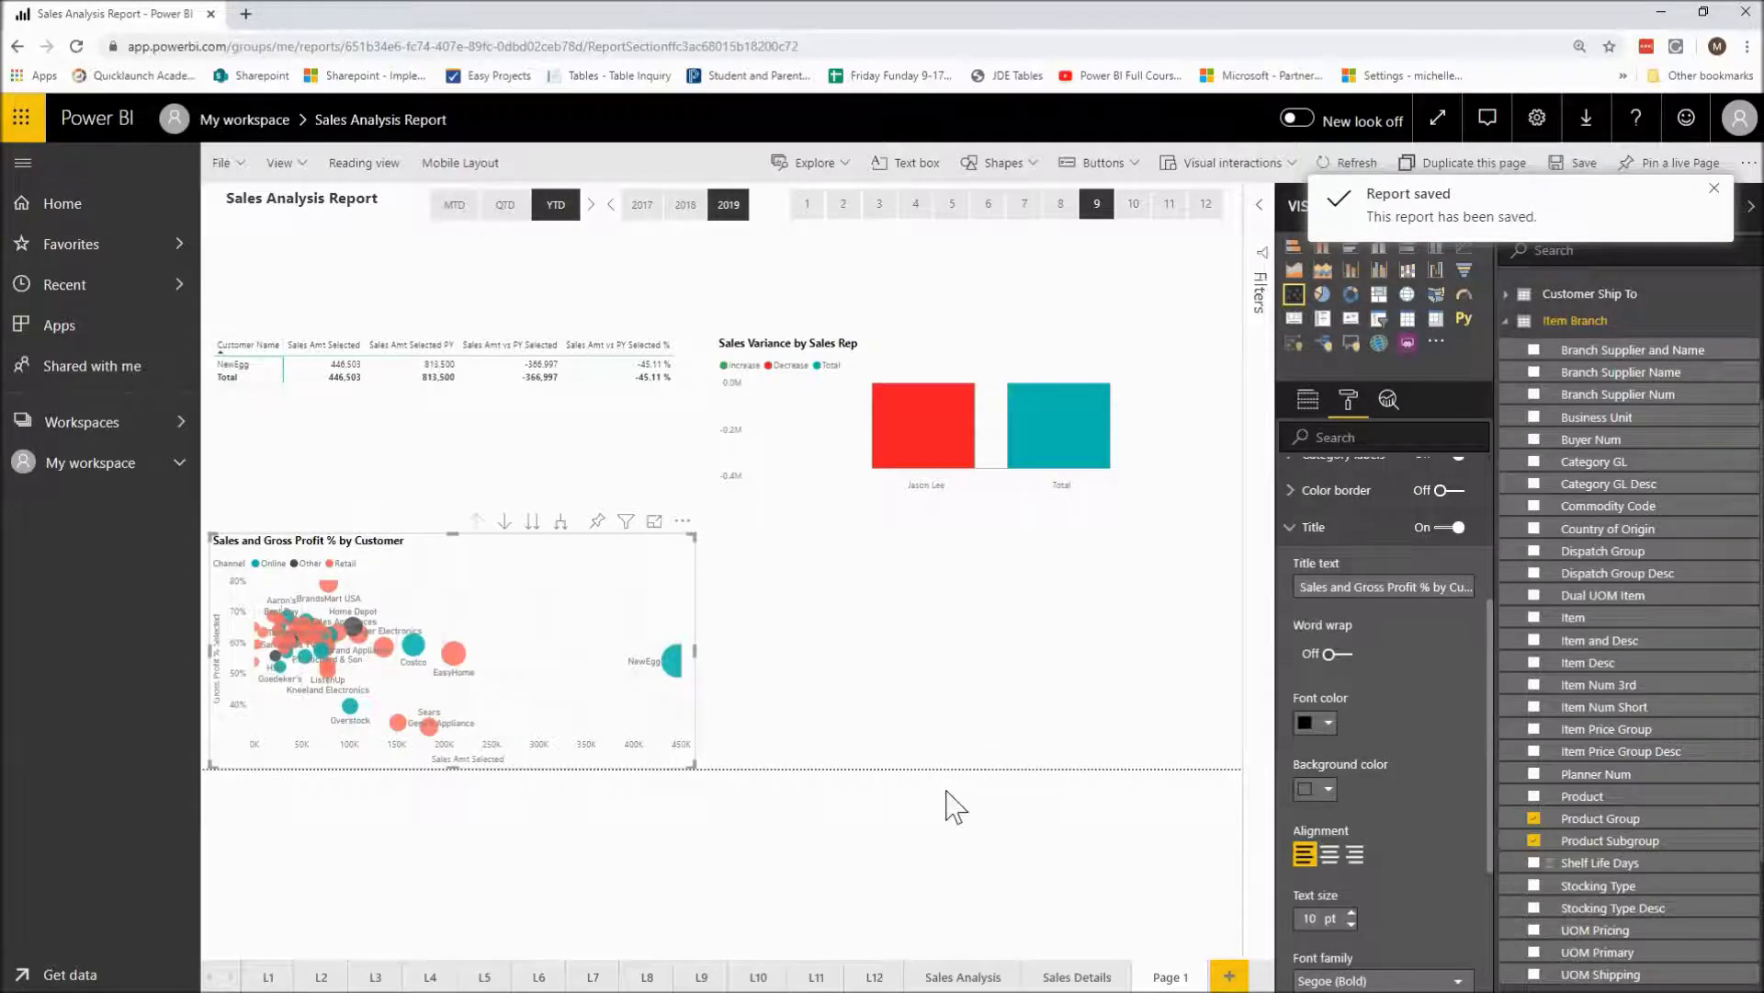
pyautogui.click(594, 977)
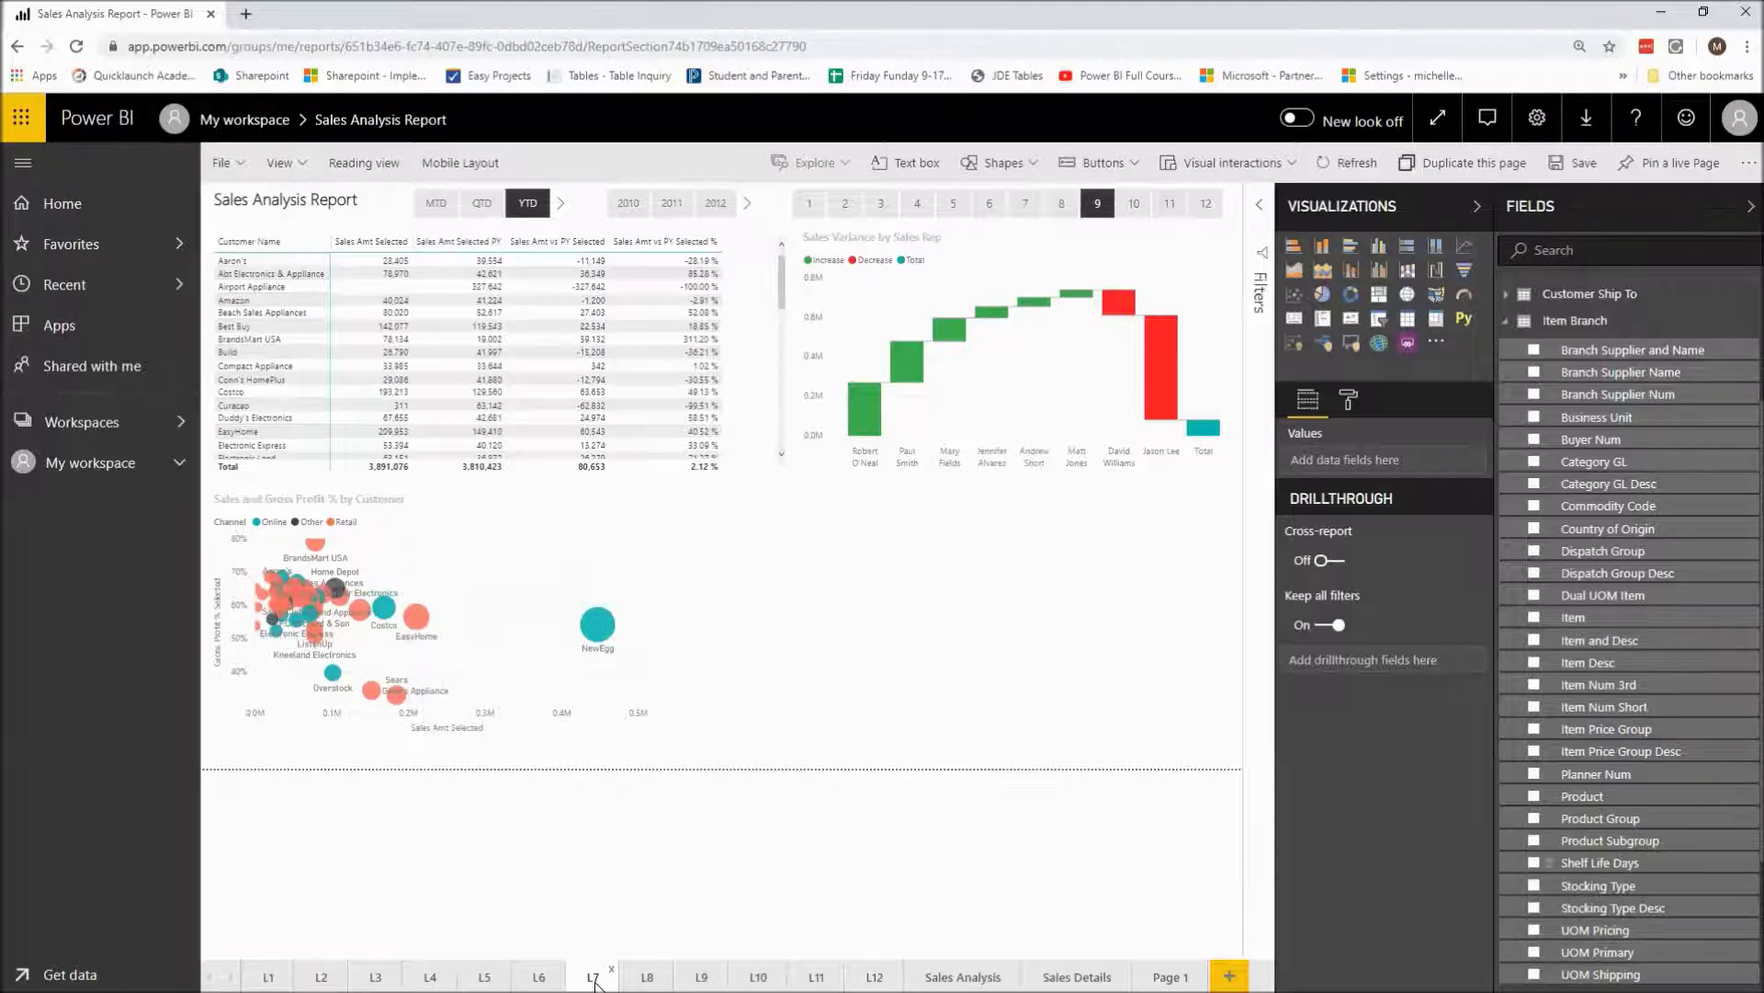
pyautogui.rightClick(594, 981)
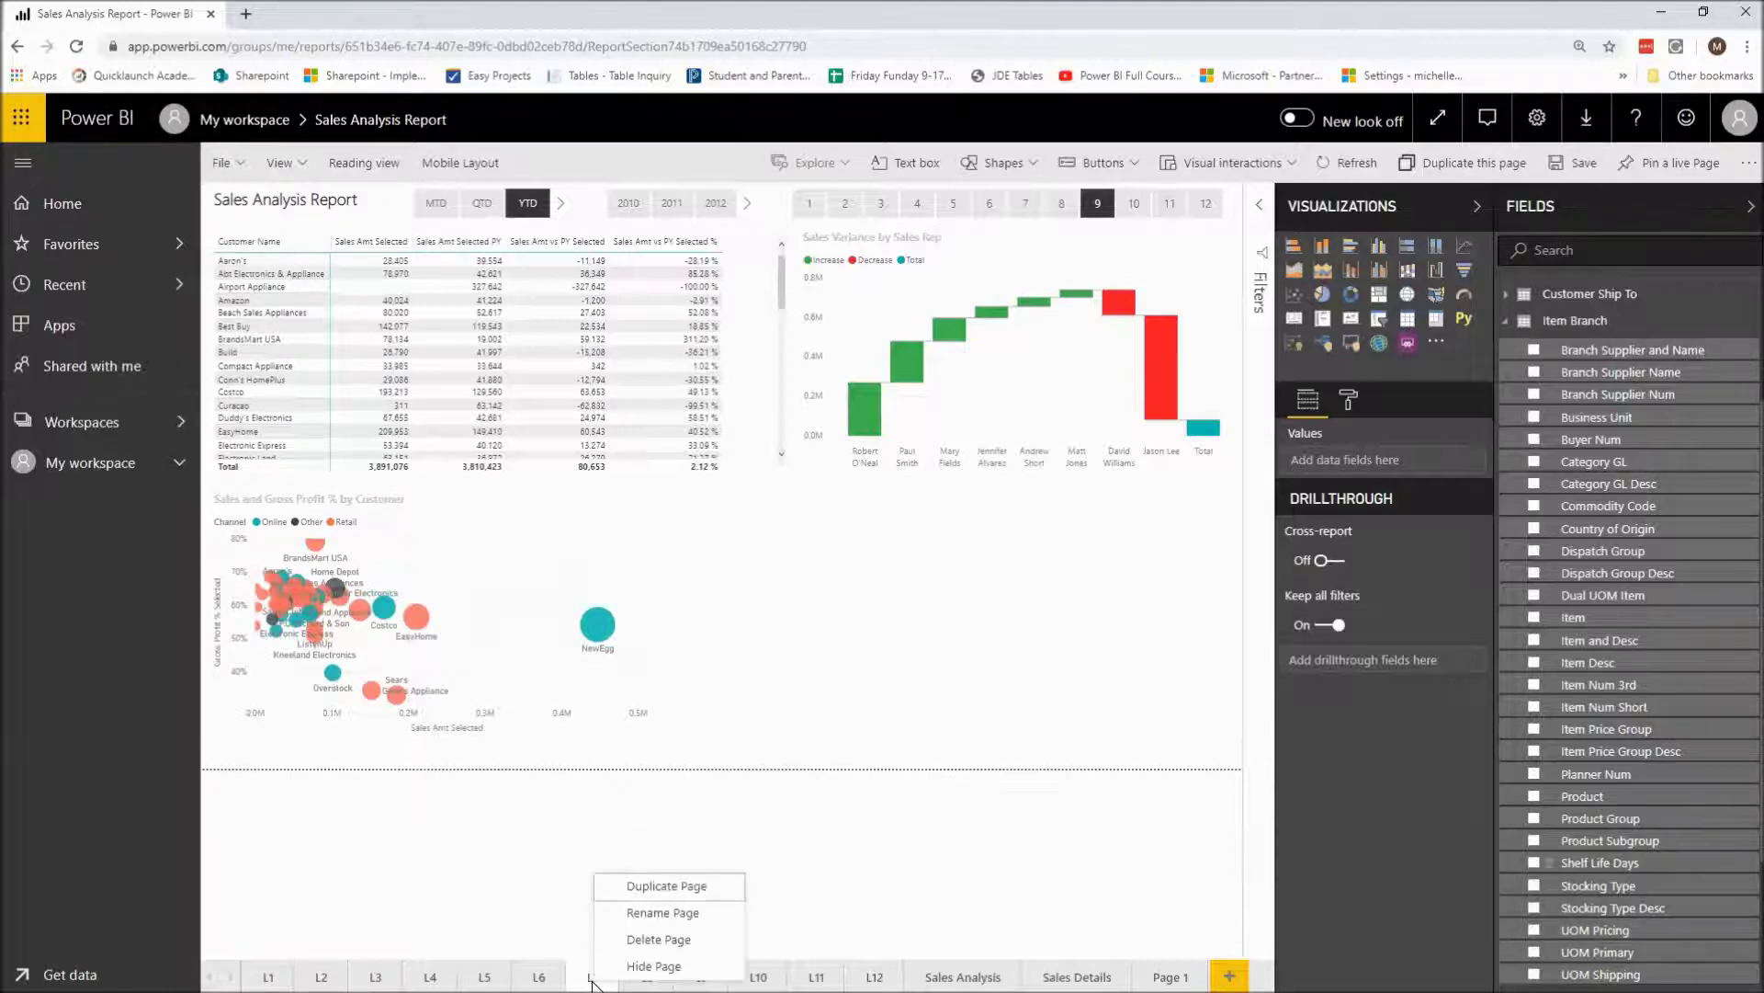
pyautogui.press('Escape')
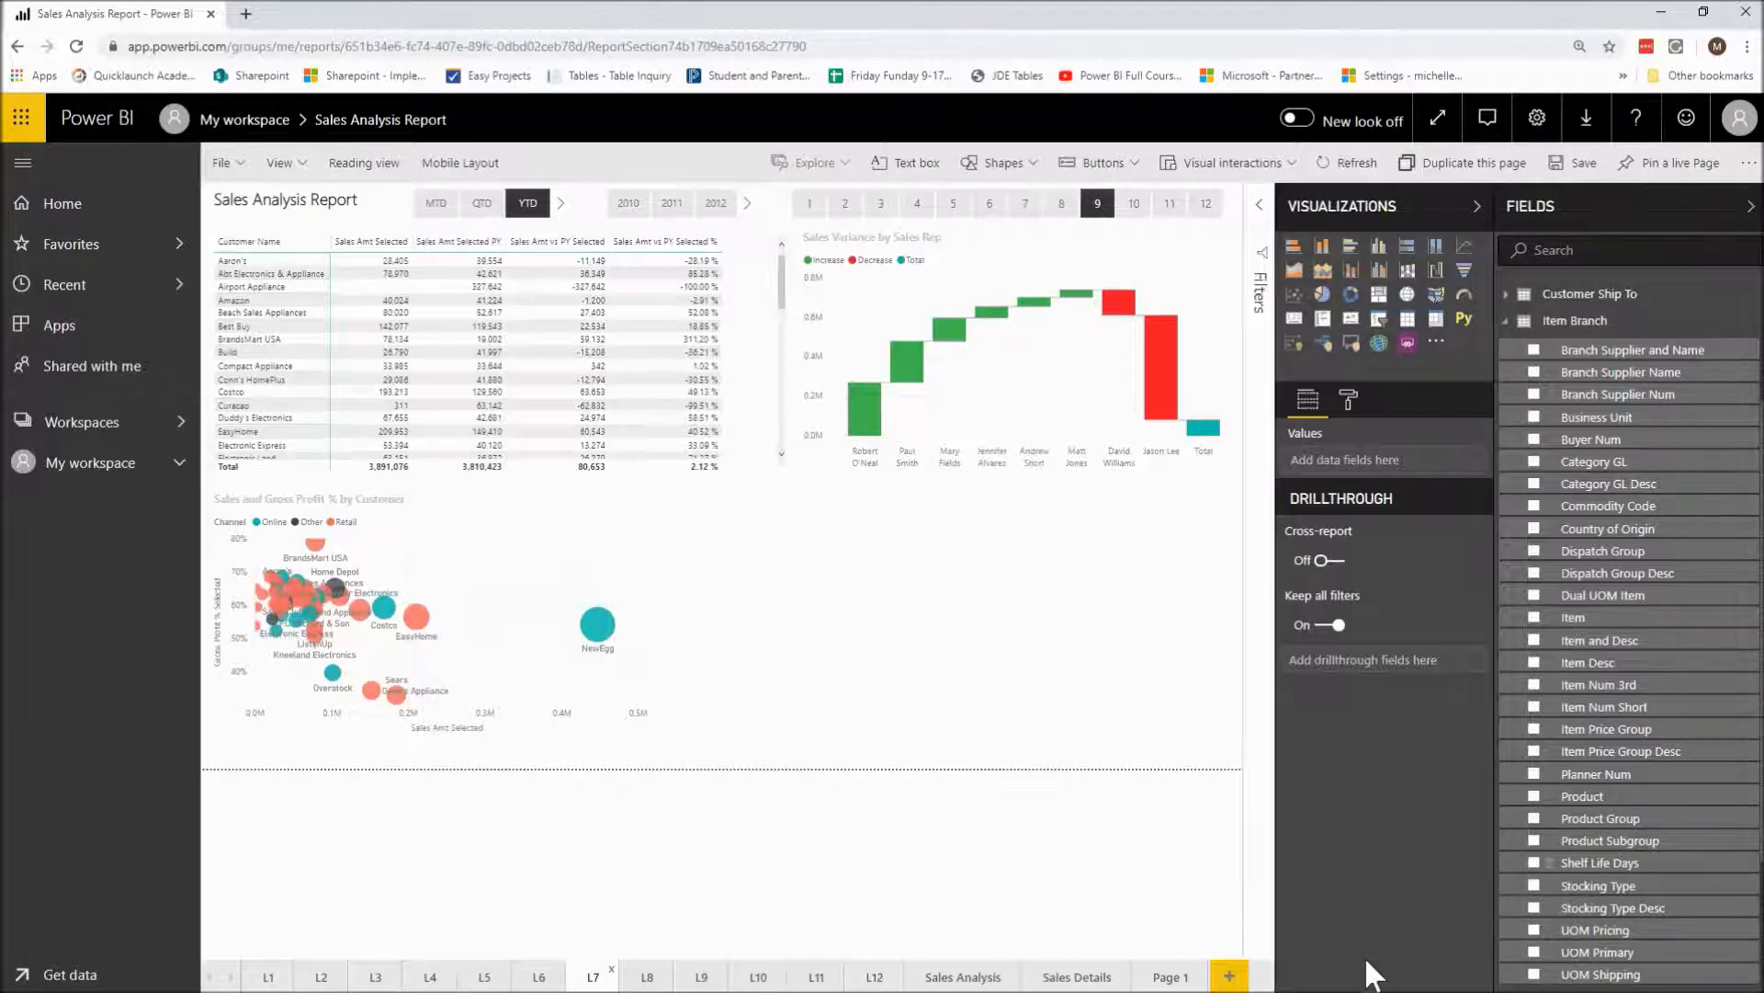
pyautogui.click(1168, 978)
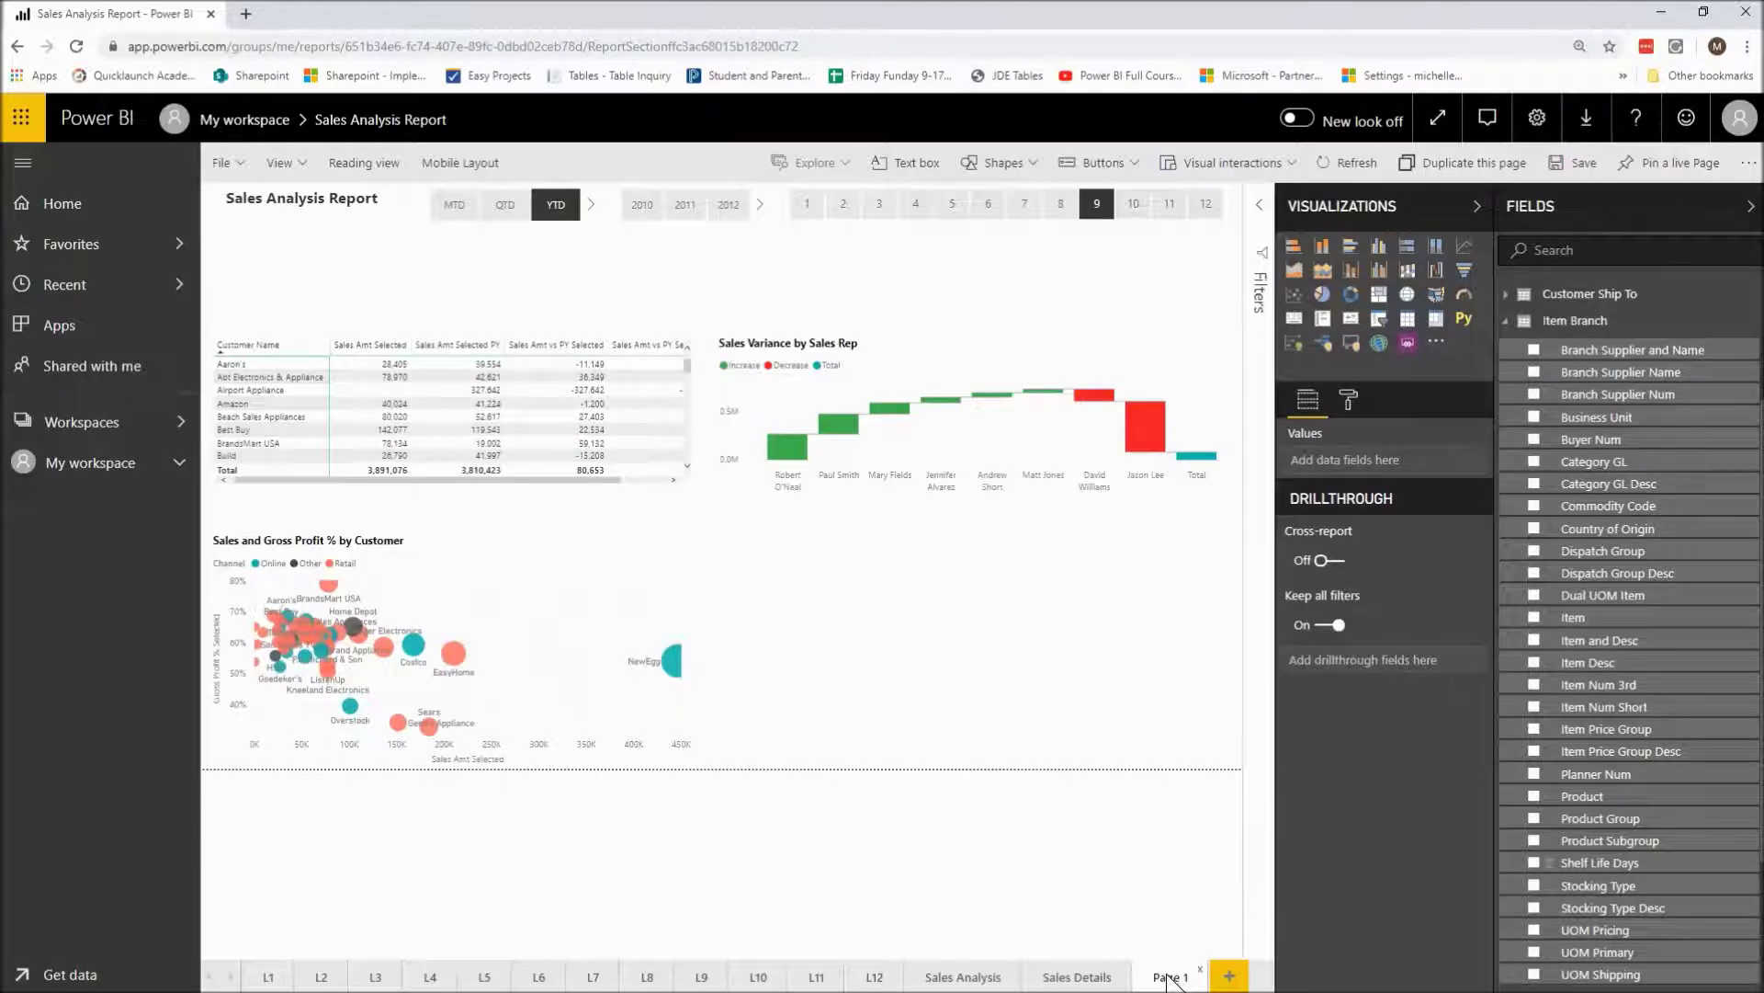
# - Narrow the scatter chart slightly from its right edge
pyautogui.click(694, 693)
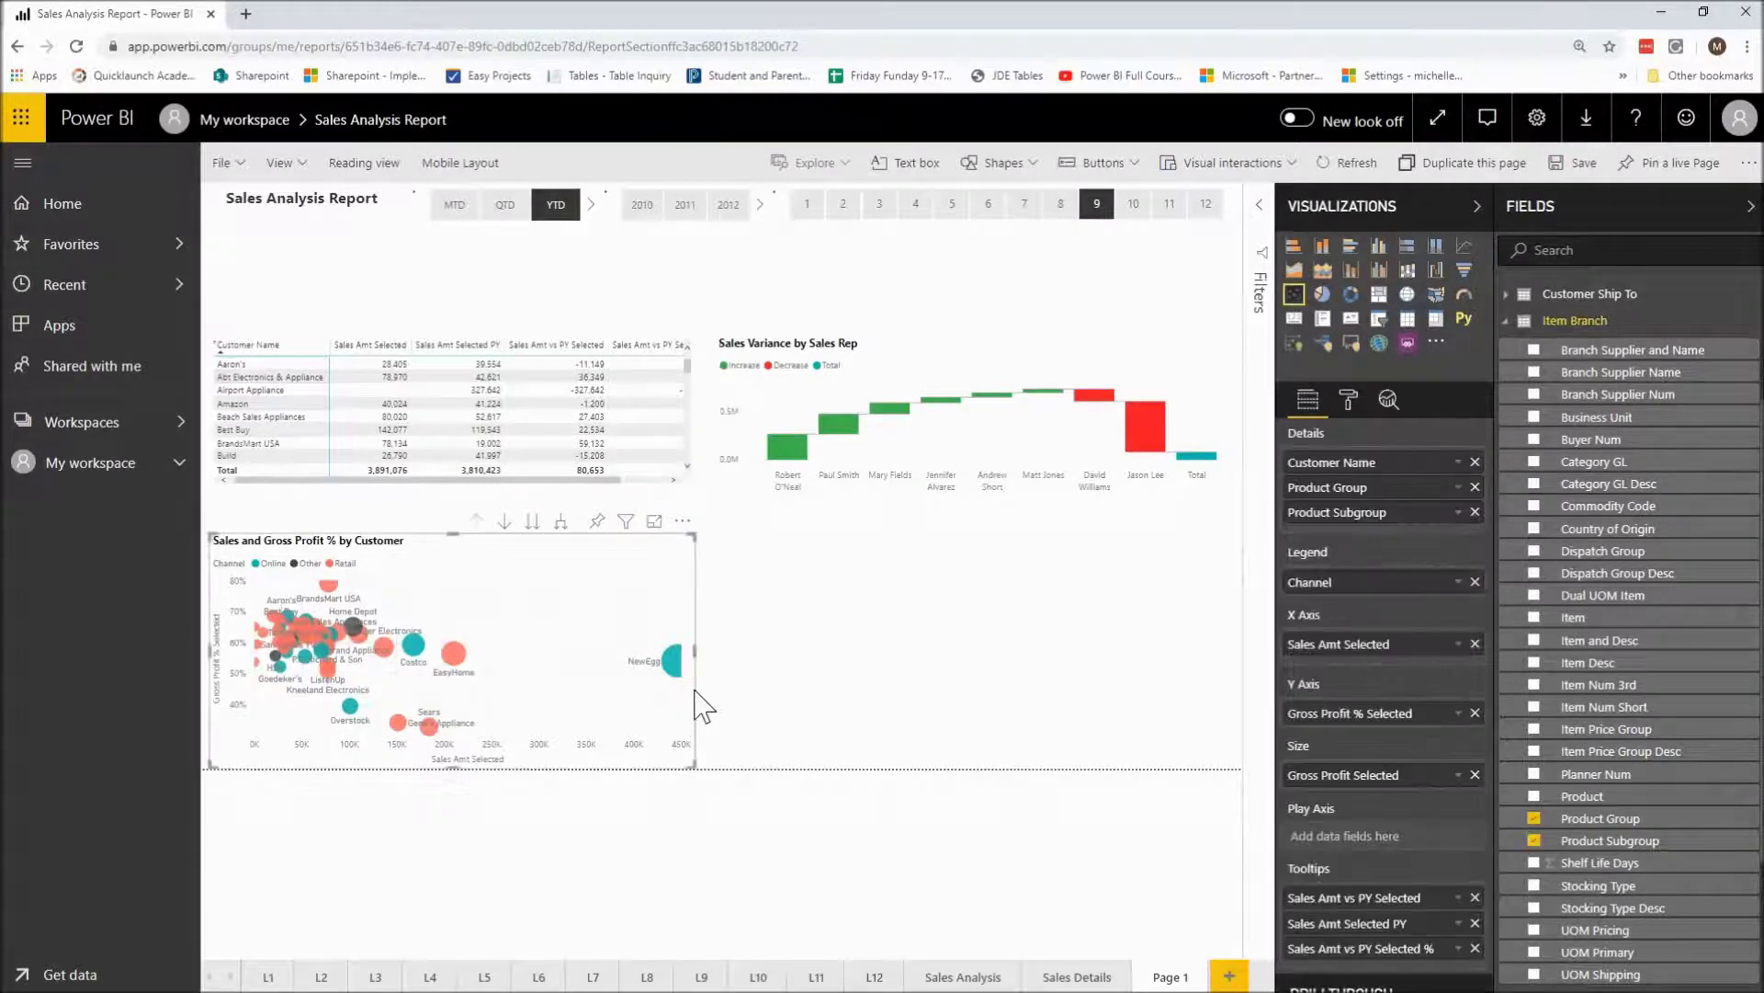
pyautogui.moveTo(699, 656); pyautogui.dragTo(678, 649)
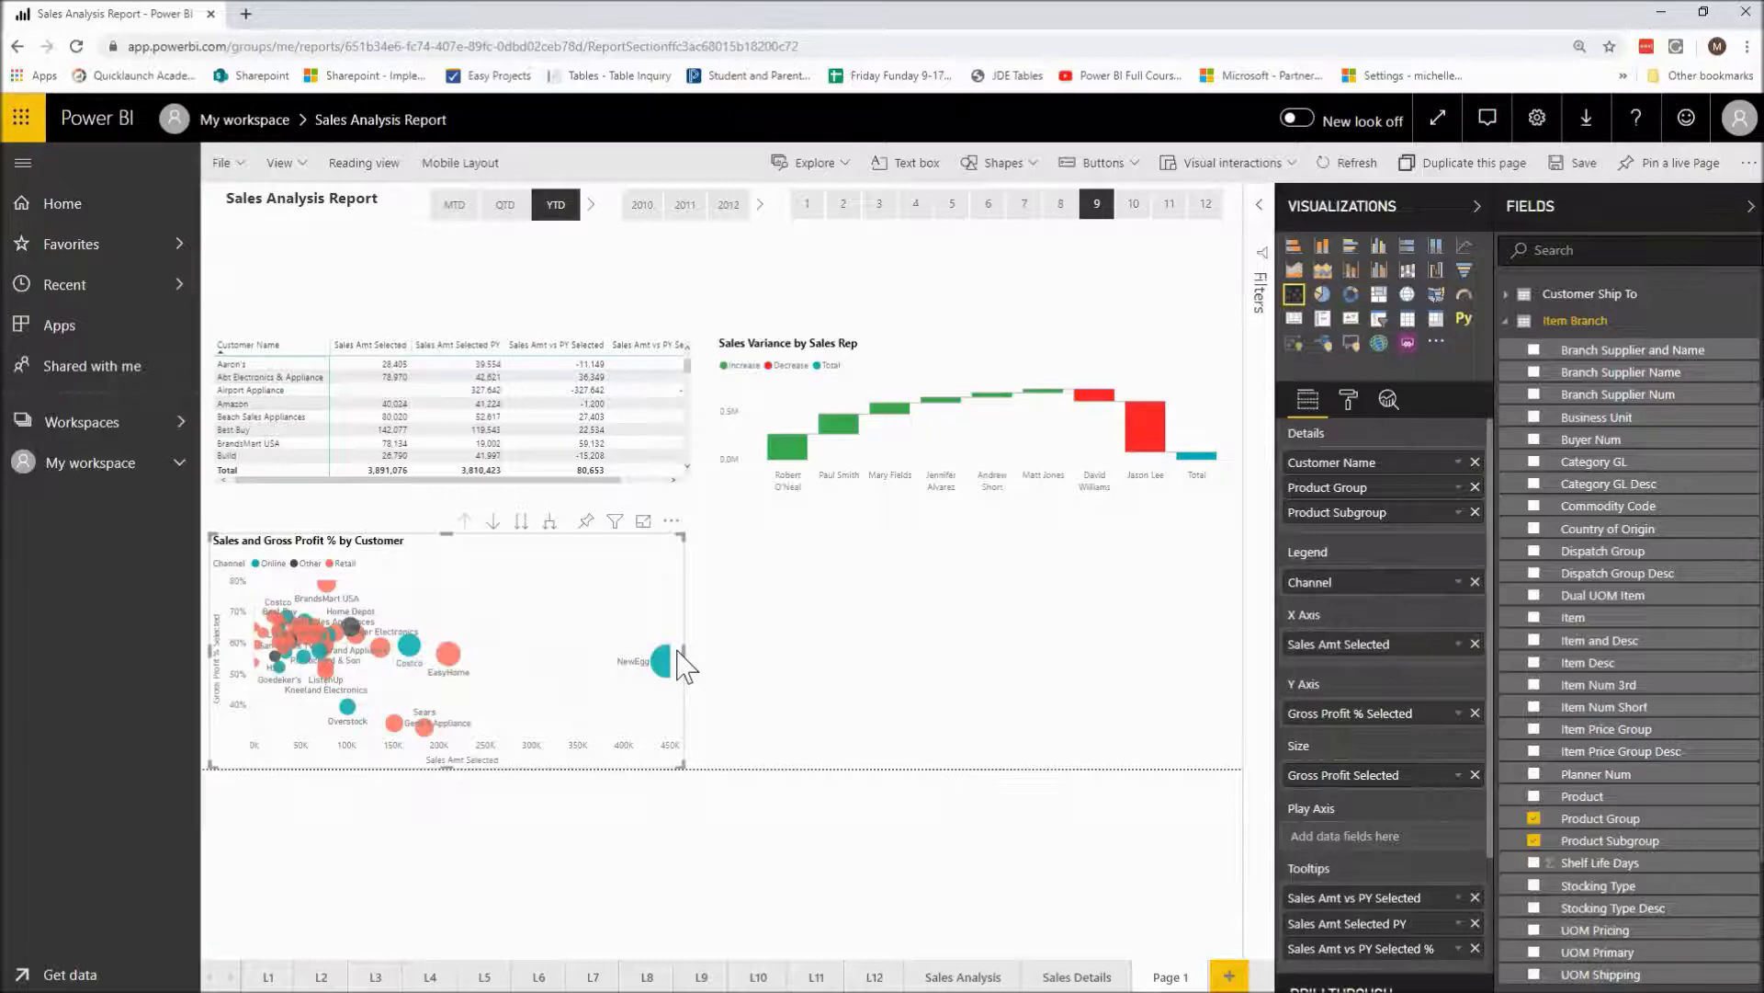
# - Duplicate the scatter chart, place the copy below the waterfall chart and convert it to a stacked bar chart
pyautogui.rightClick(589, 566)
pyautogui.click(564, 560)
pyautogui.moveTo(536, 574); pyautogui.dragTo(1030, 588)
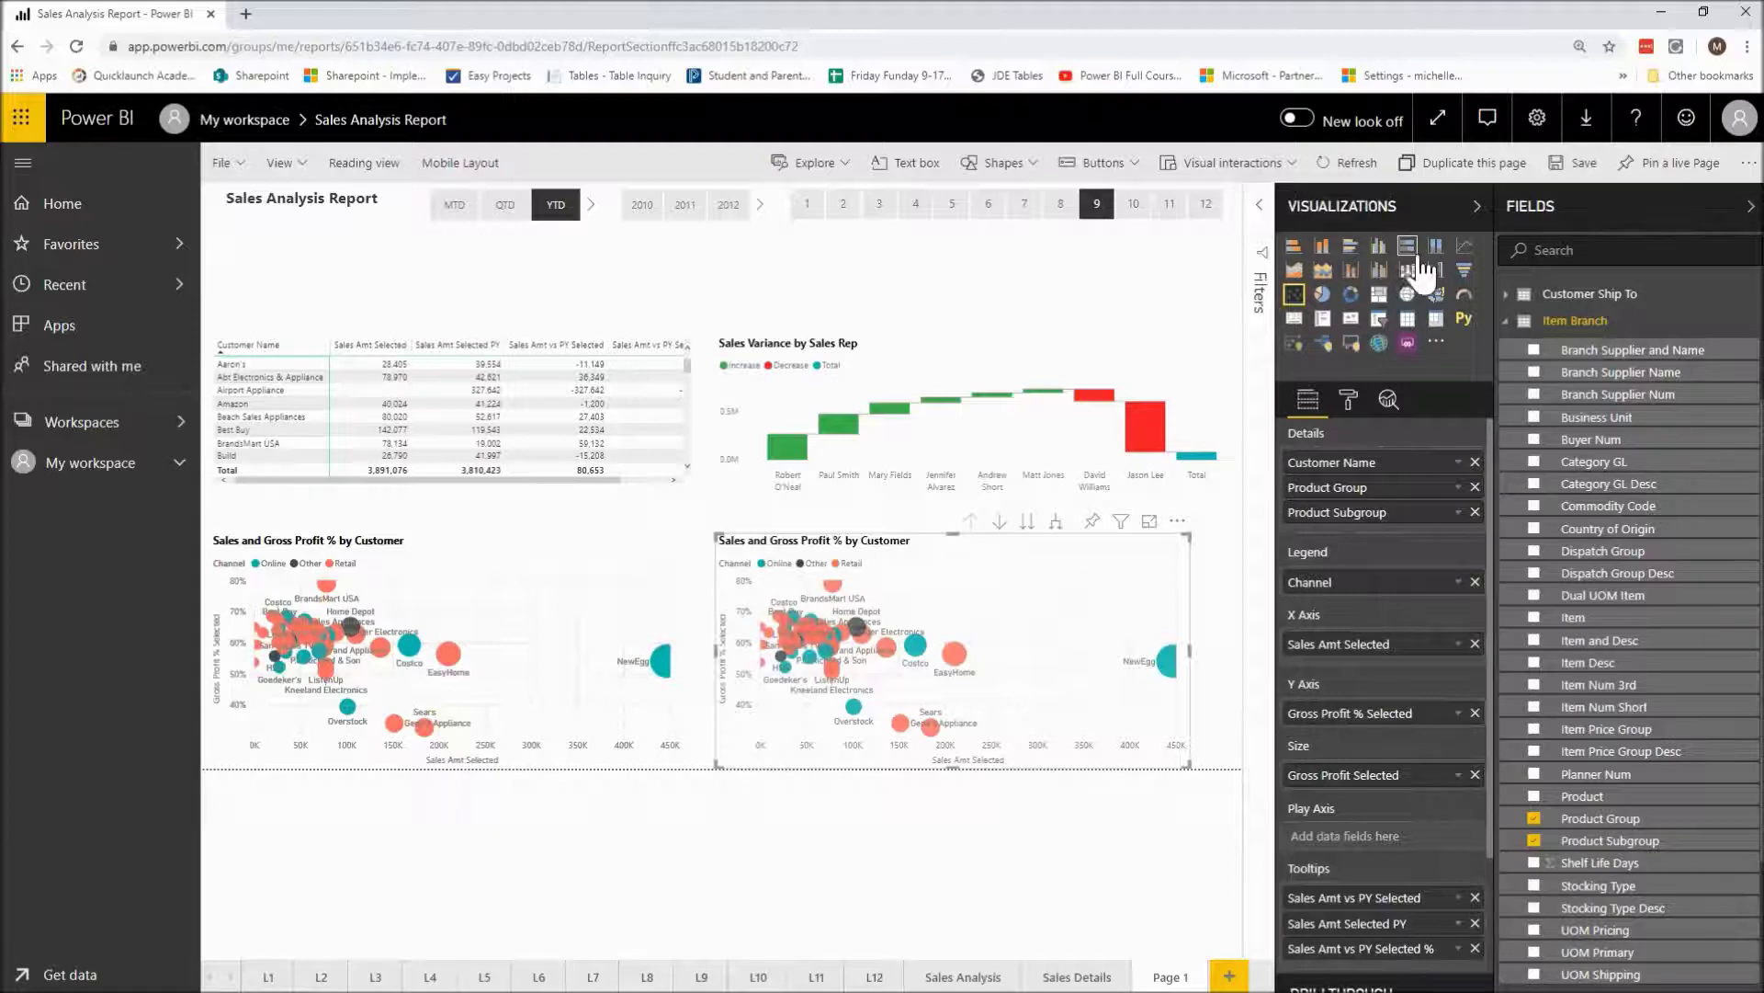
pyautogui.click(1295, 258)
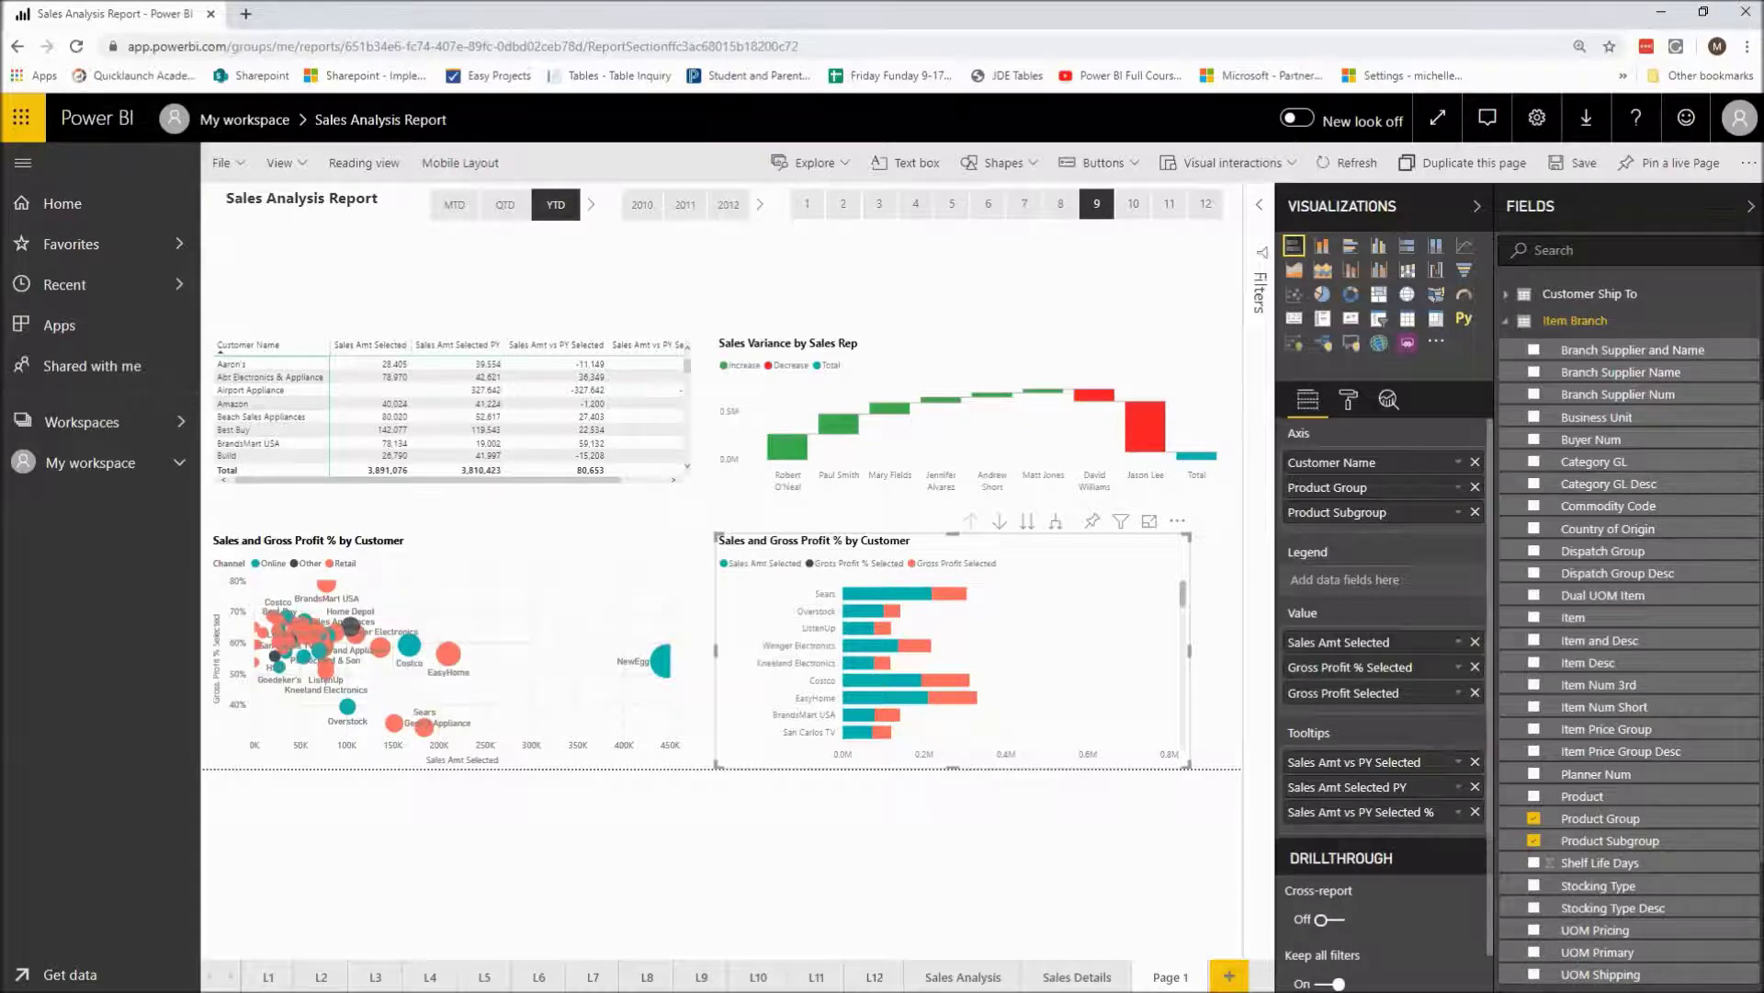
# - Remove Customer Name from the bar chart's axis and move Sales Amt Selected, Gross Profit Selected and Gross Profit % Selected to its tooltips
pyautogui.click(1475, 462)
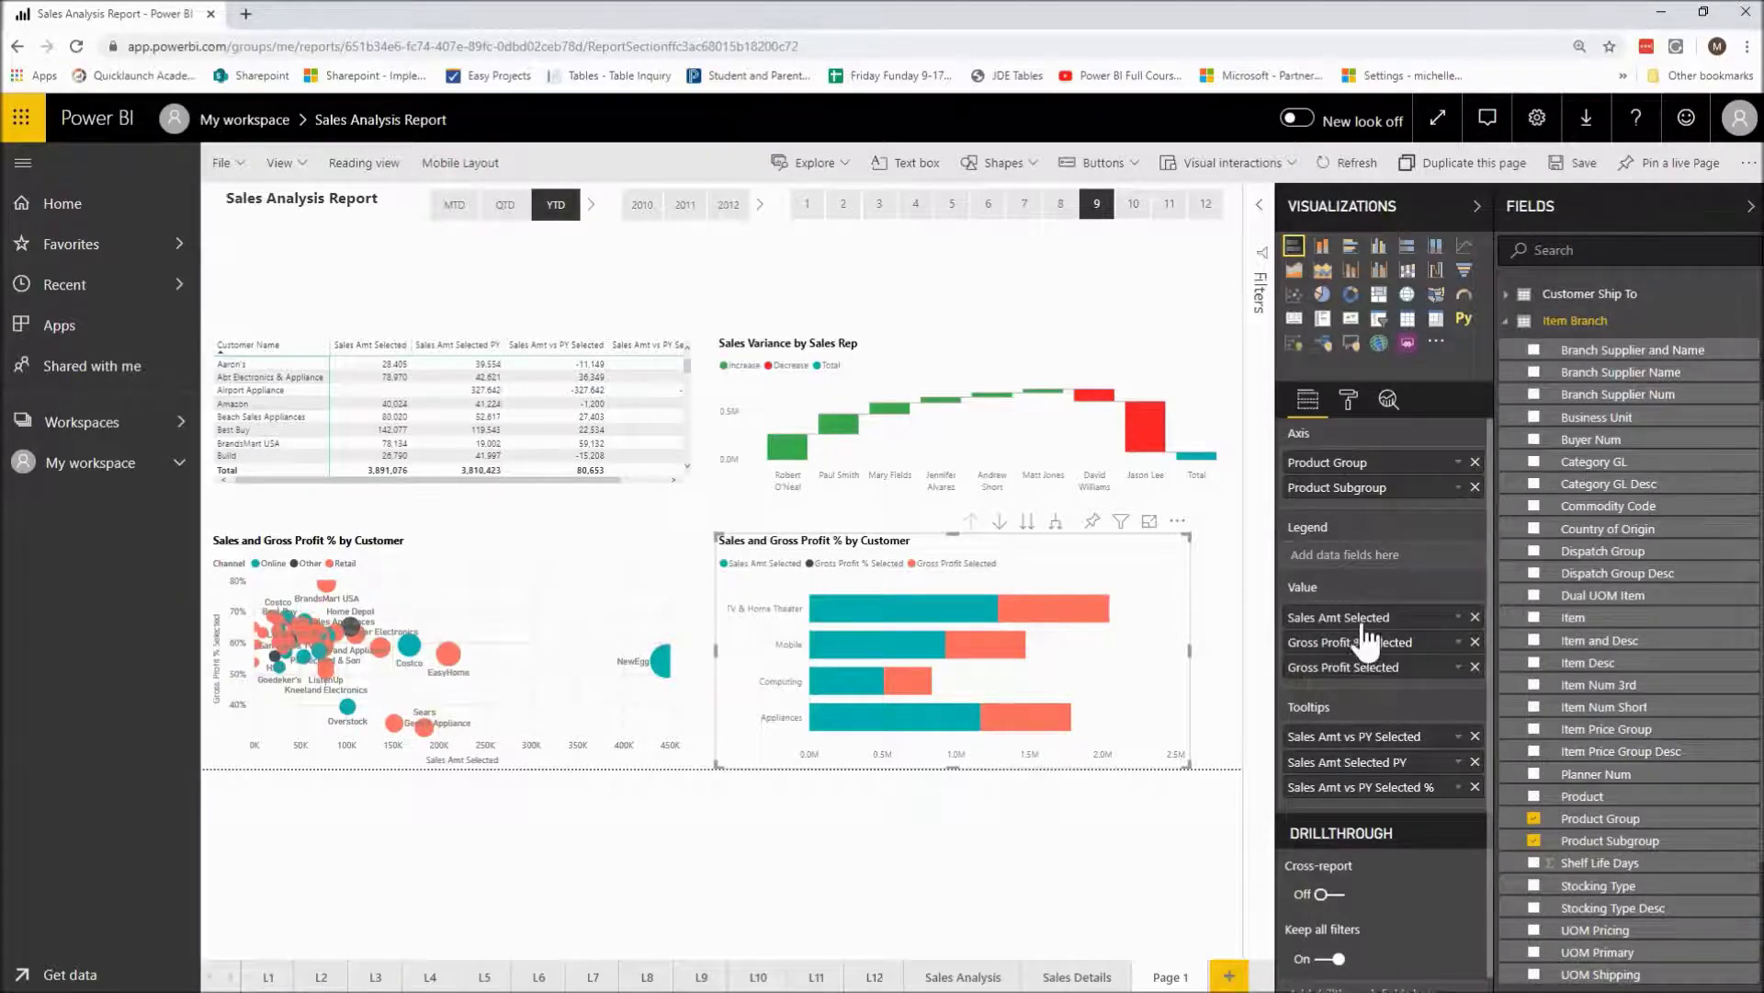
pyautogui.moveTo(1366, 632); pyautogui.dragTo(1367, 754)
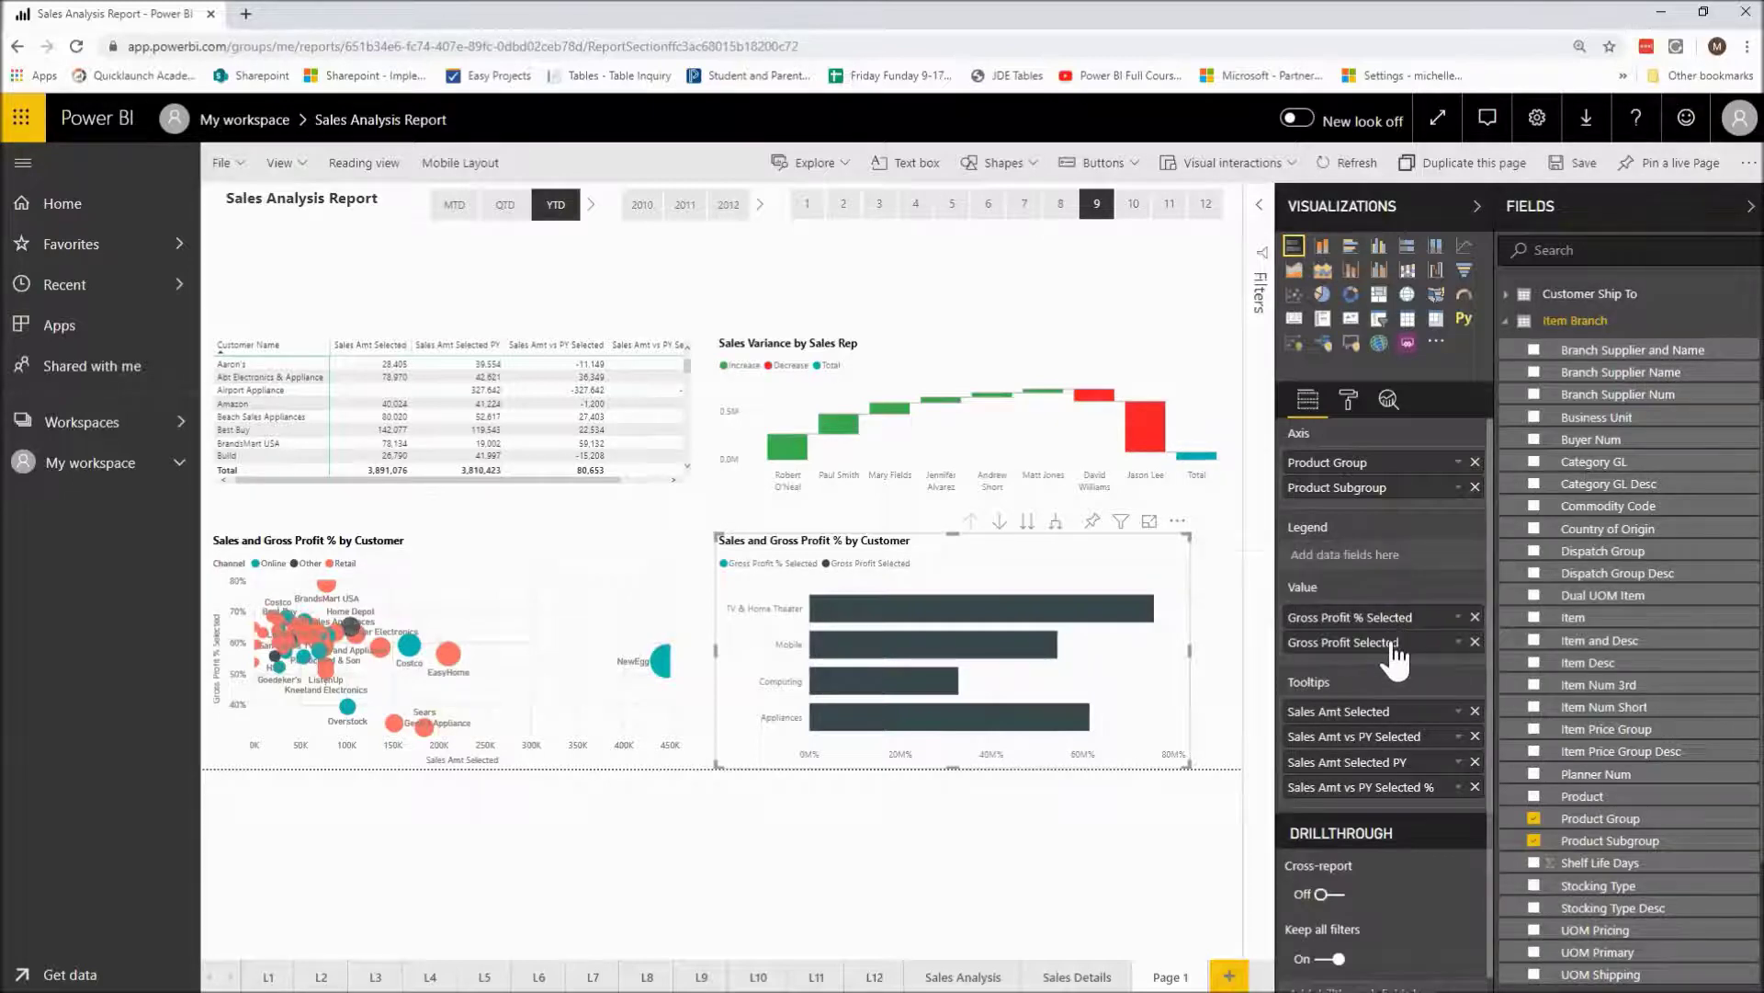
pyautogui.moveTo(1390, 651); pyautogui.dragTo(1385, 813)
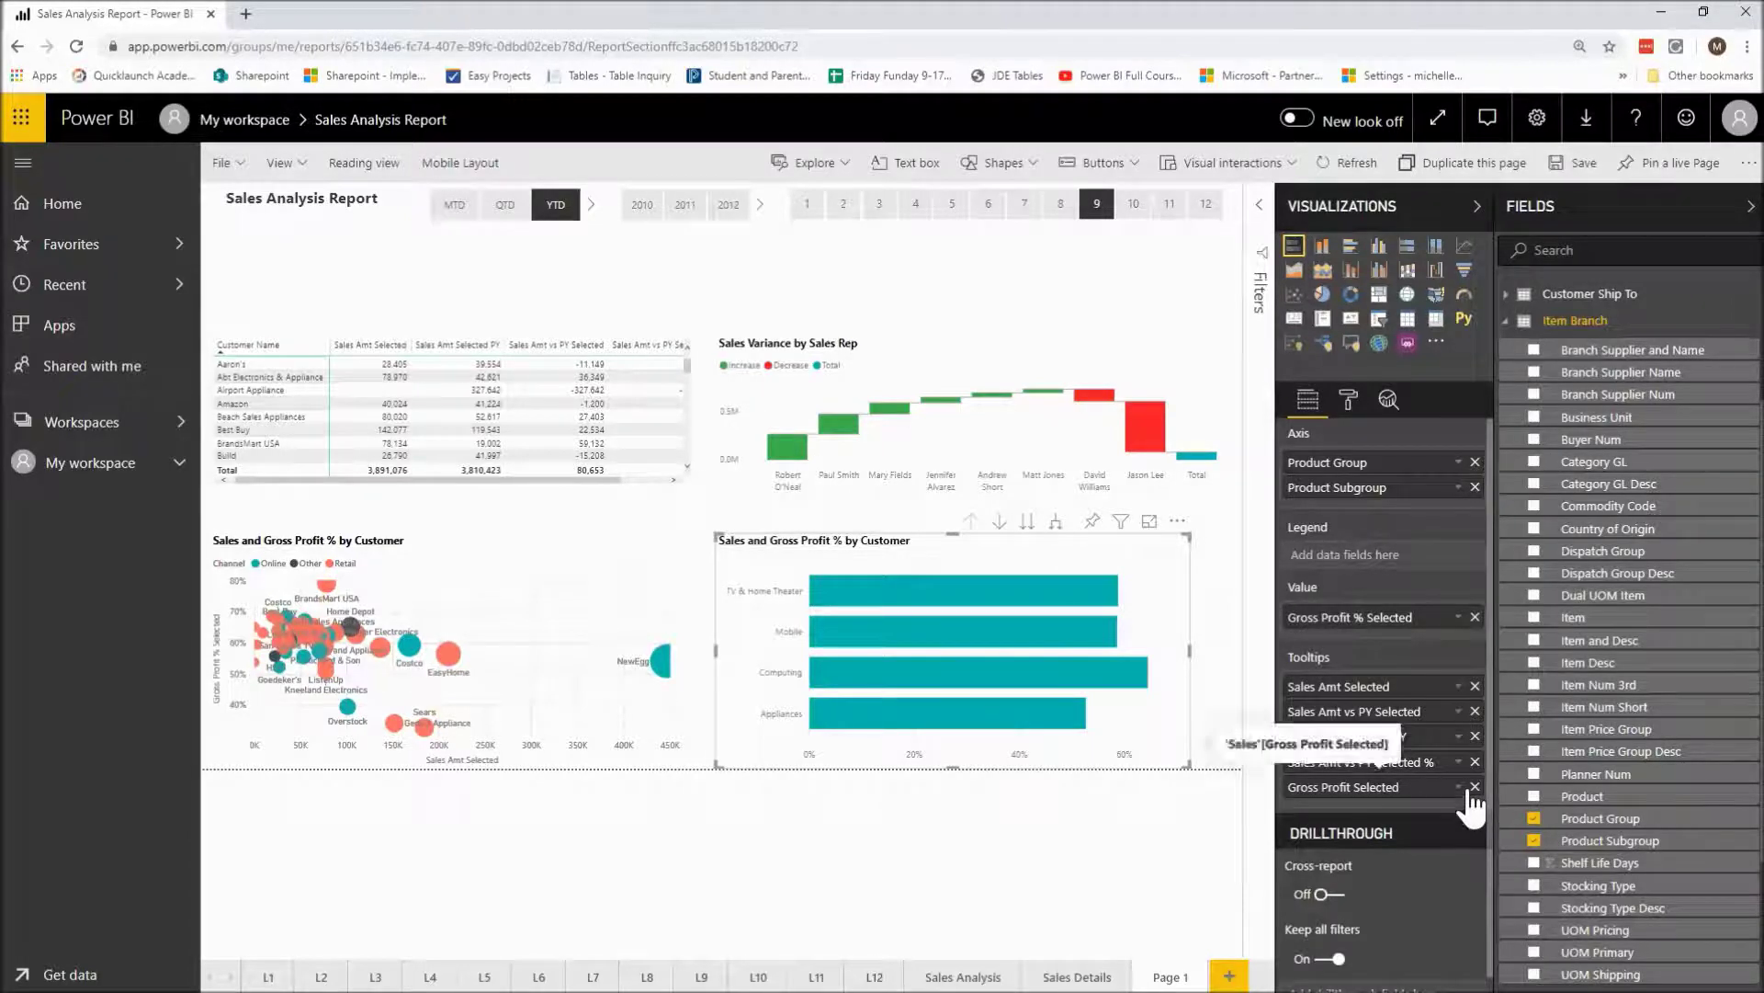
pyautogui.moveTo(1436, 628); pyautogui.dragTo(1423, 795)
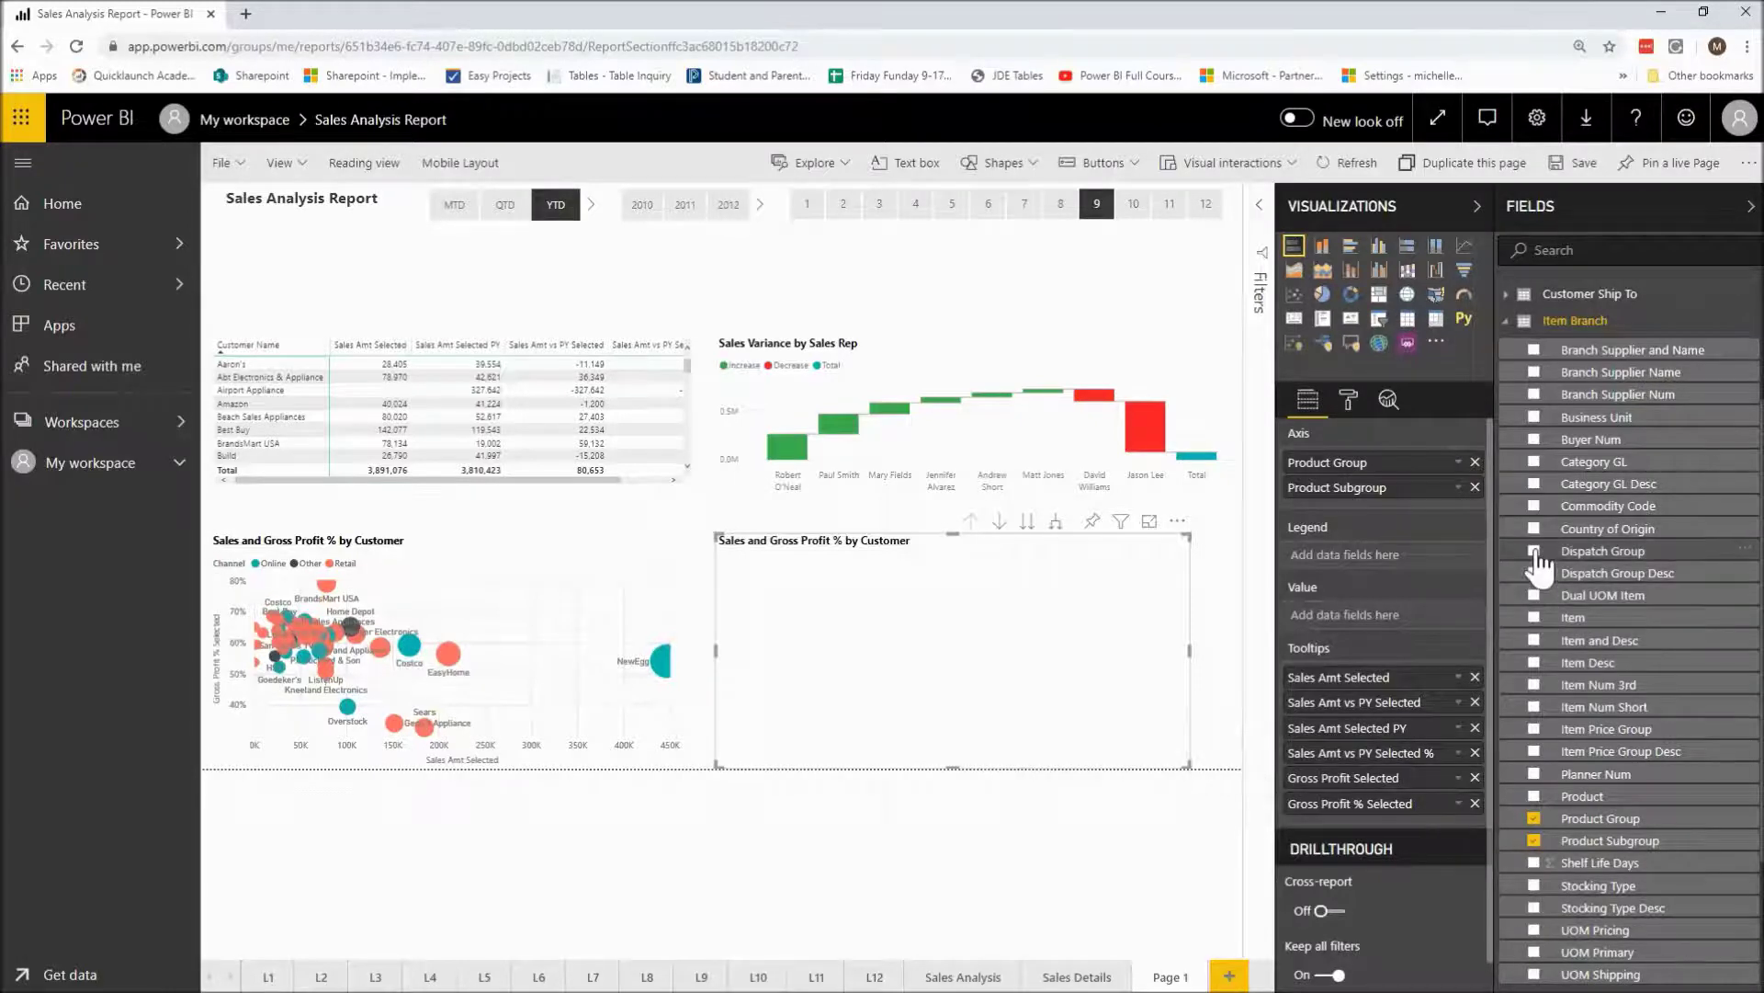
# - Set the Customer table's Region as the bar chart's legend and Gross Profit Selected as its value
pyautogui.scroll(2, 1540, 560)
pyautogui.click(1507, 413)
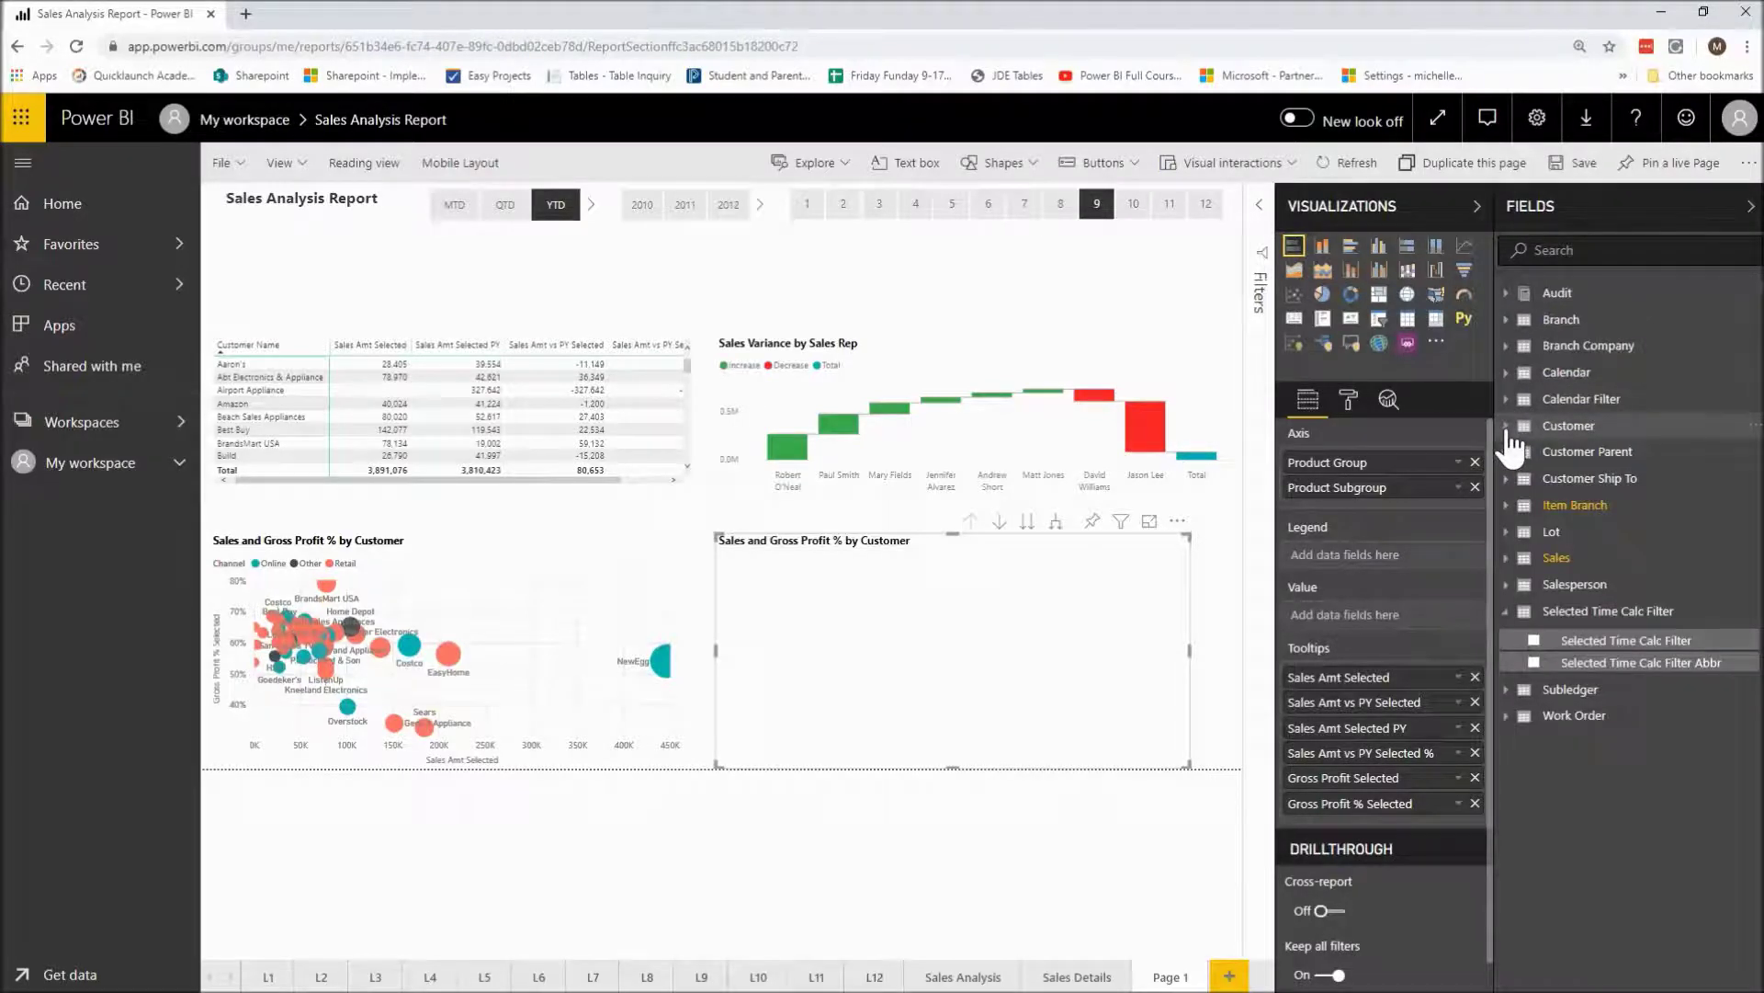
pyautogui.click(1507, 428)
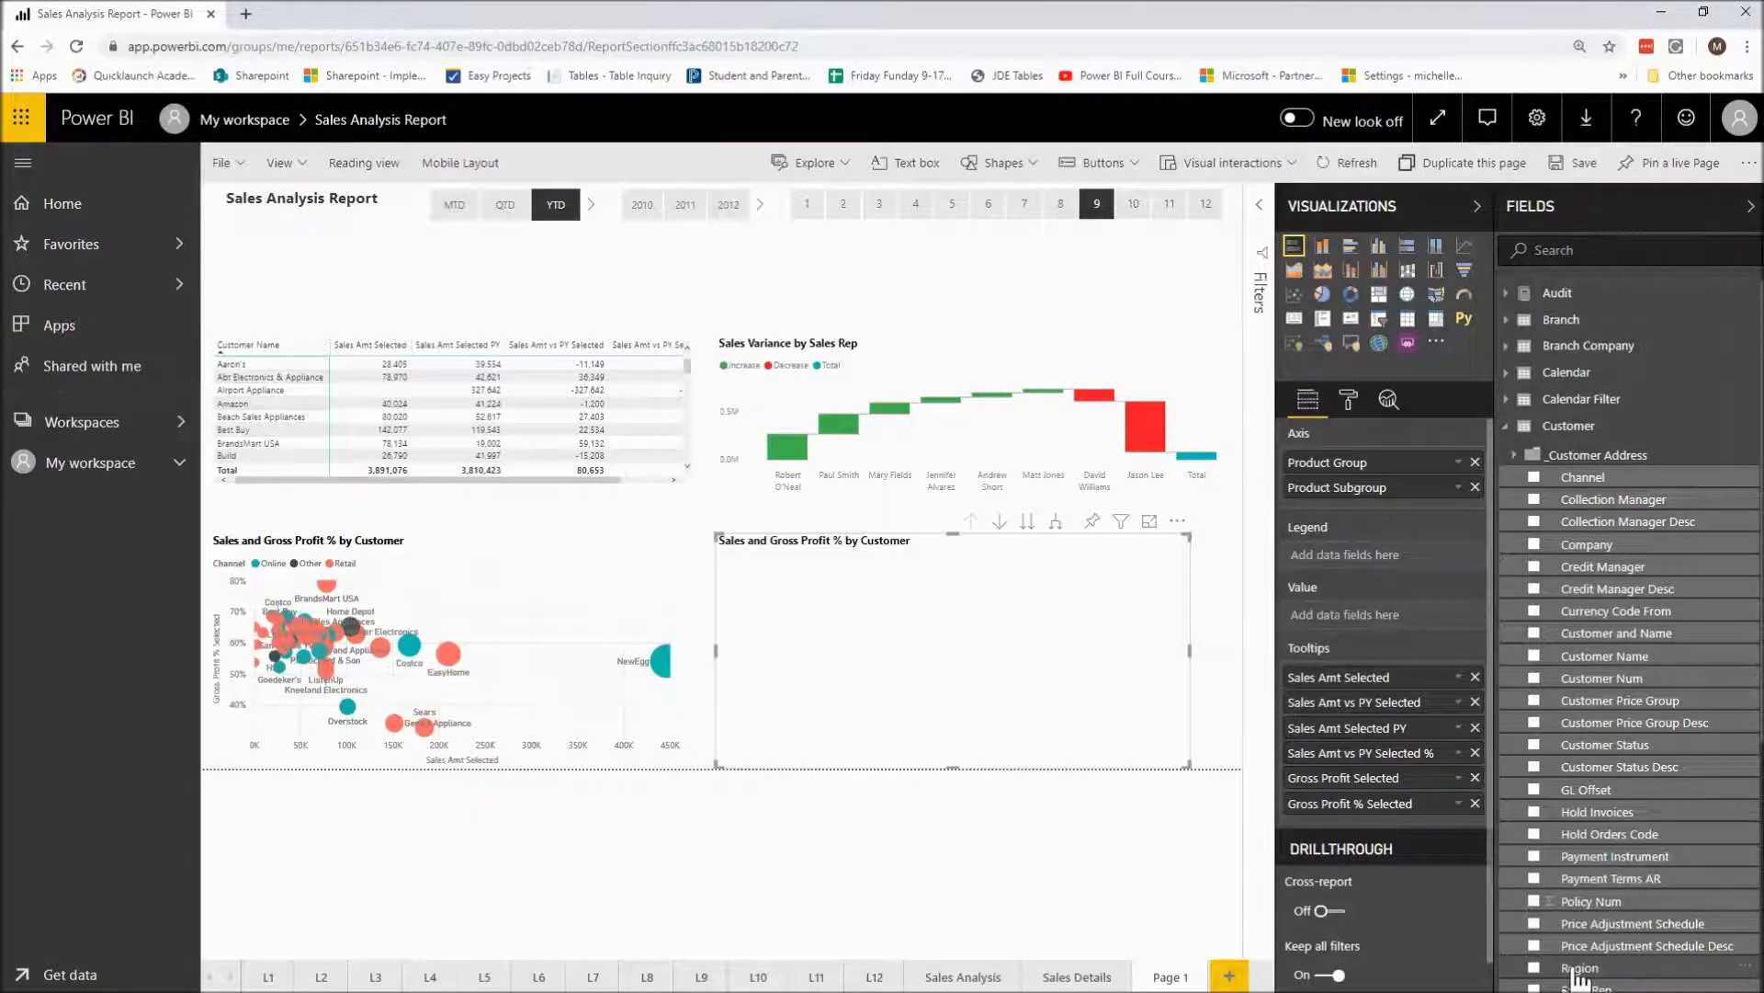
pyautogui.moveTo(1579, 976); pyautogui.dragTo(1376, 558)
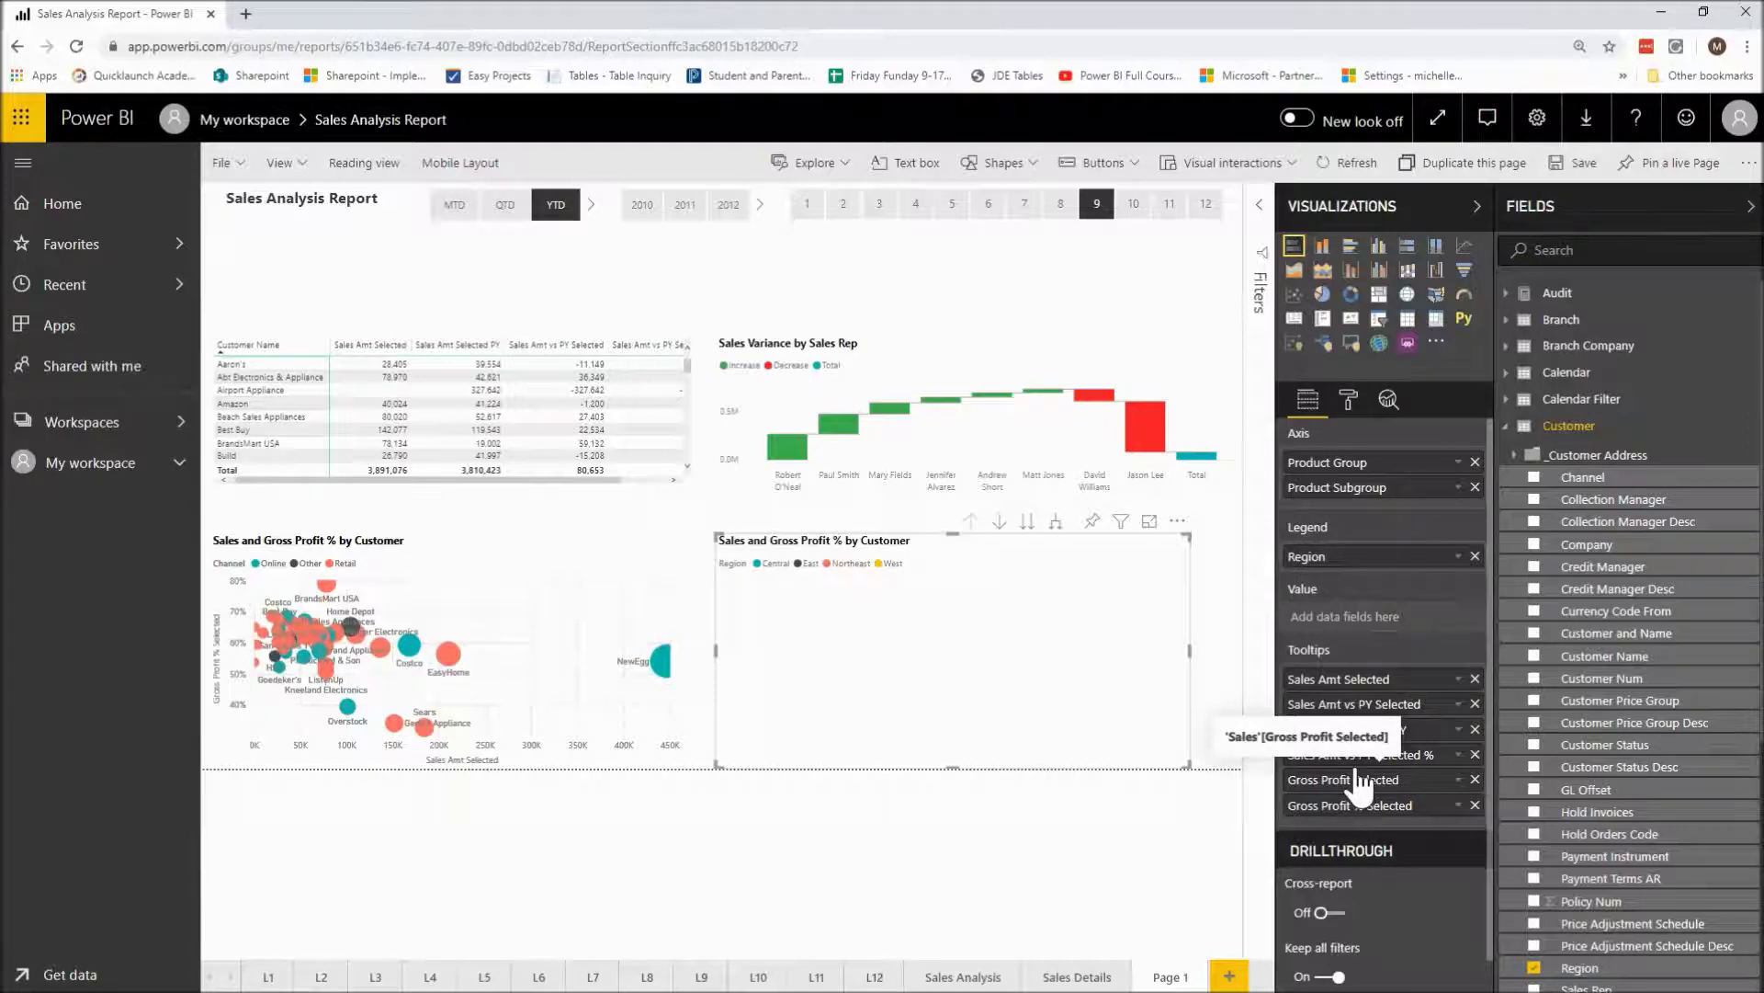
pyautogui.moveTo(1357, 789); pyautogui.dragTo(1360, 625)
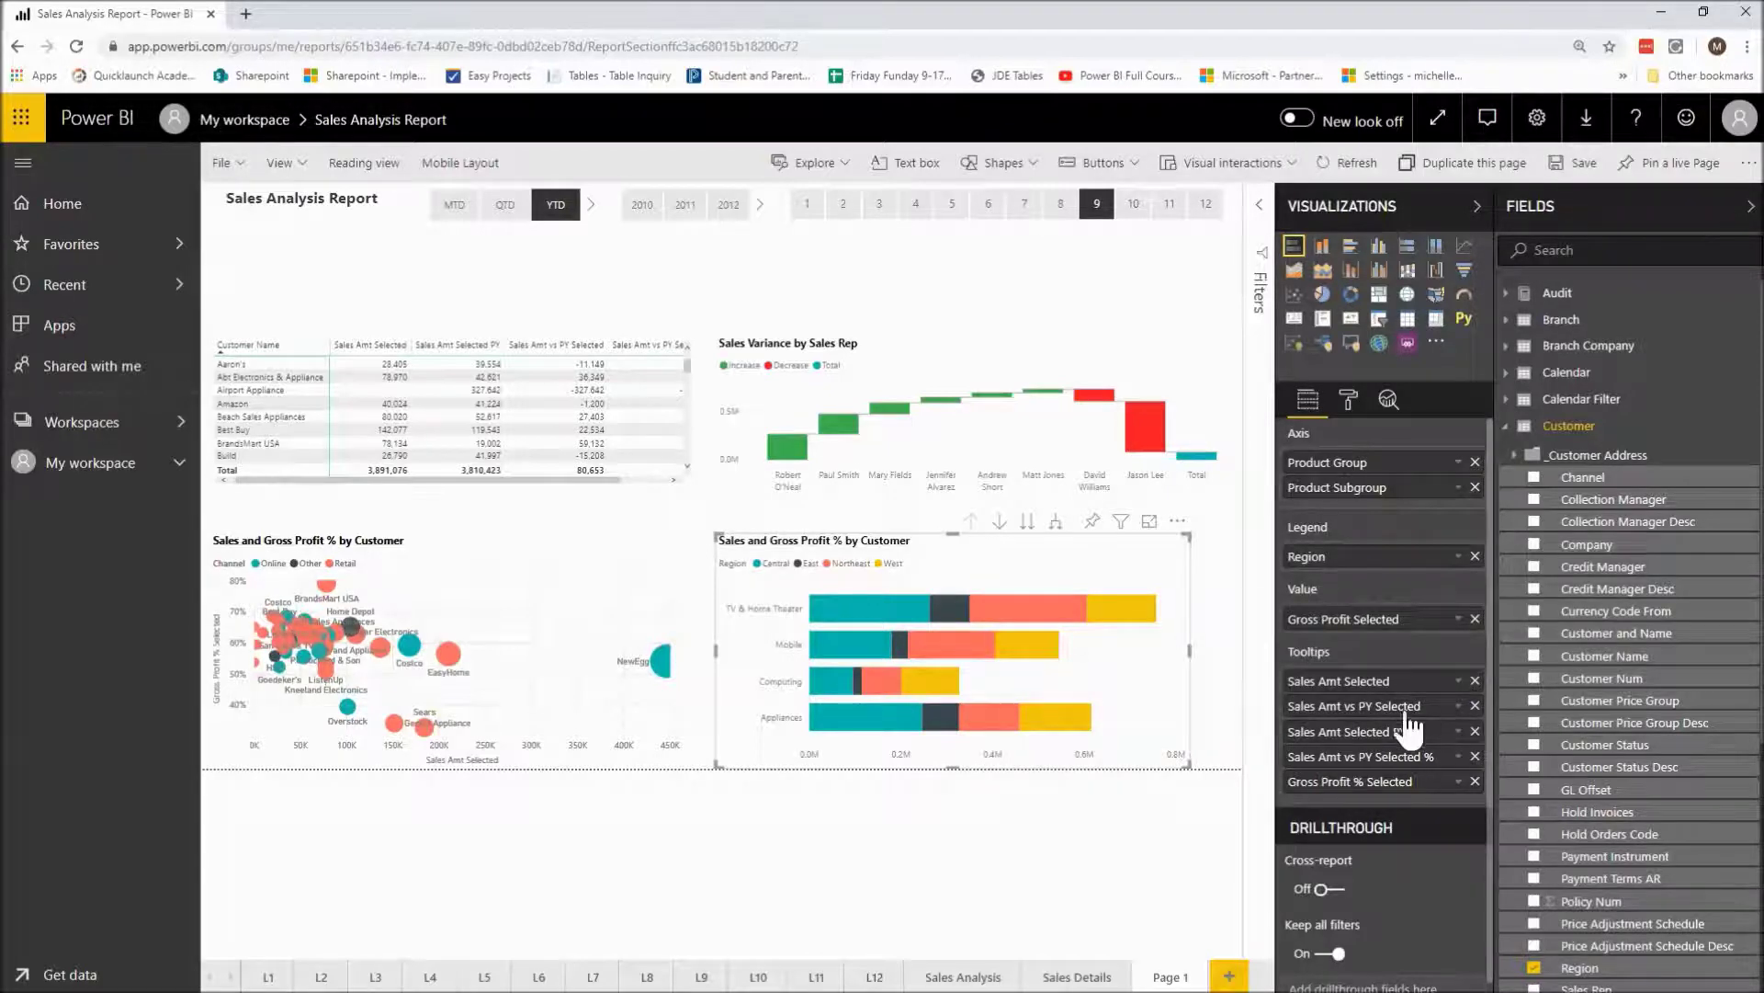
# - Remove Sales Amt vs PY Selected, Sales Amt Selected PY and Sales Amt vs PY Selected % from the bar chart's tooltips
pyautogui.click(1475, 705)
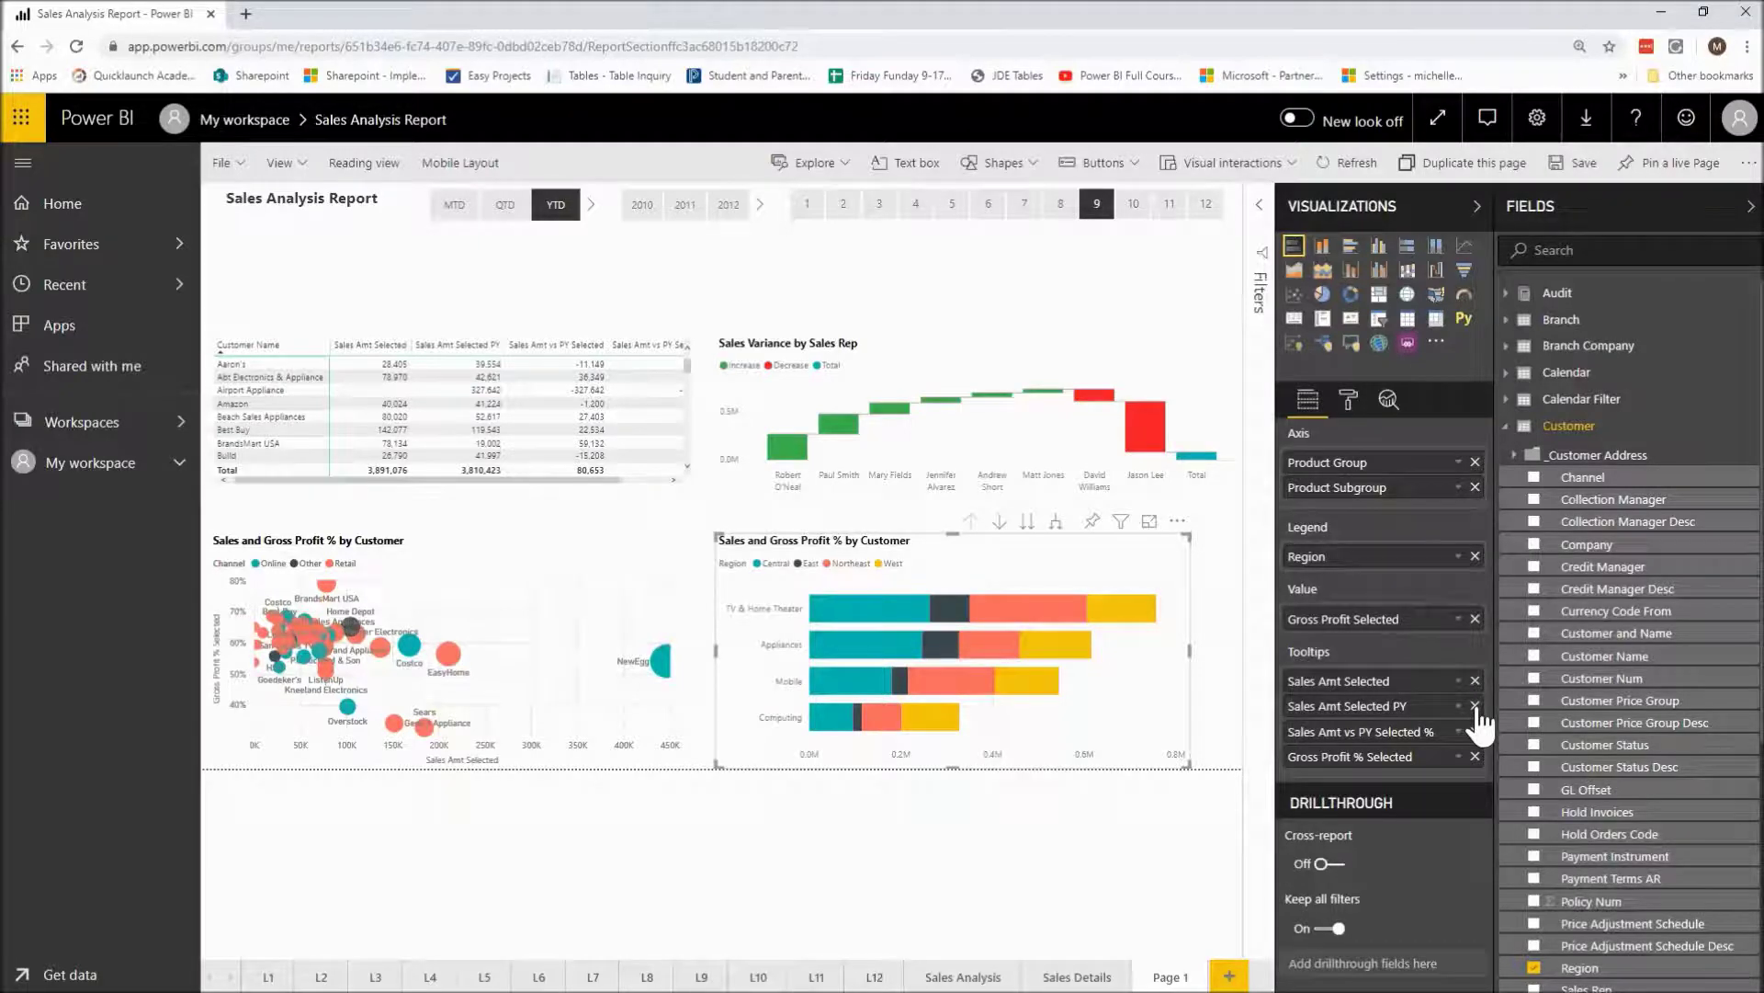
pyautogui.click(1475, 706)
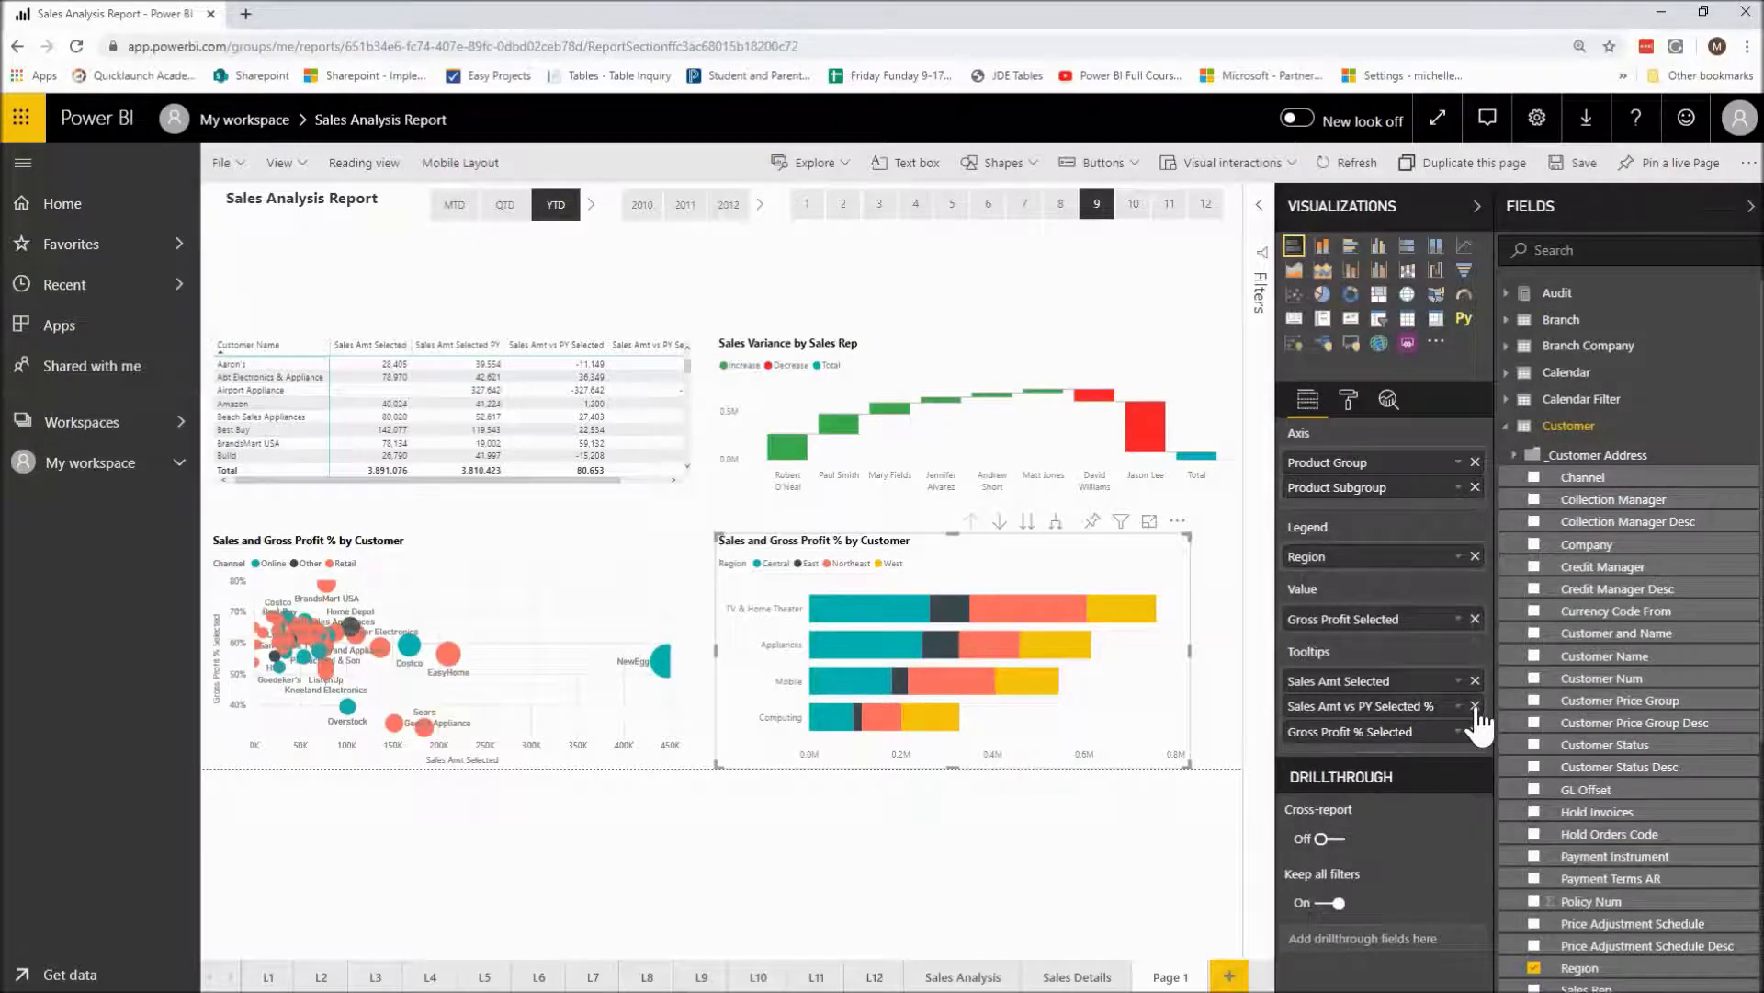
pyautogui.click(1475, 706)
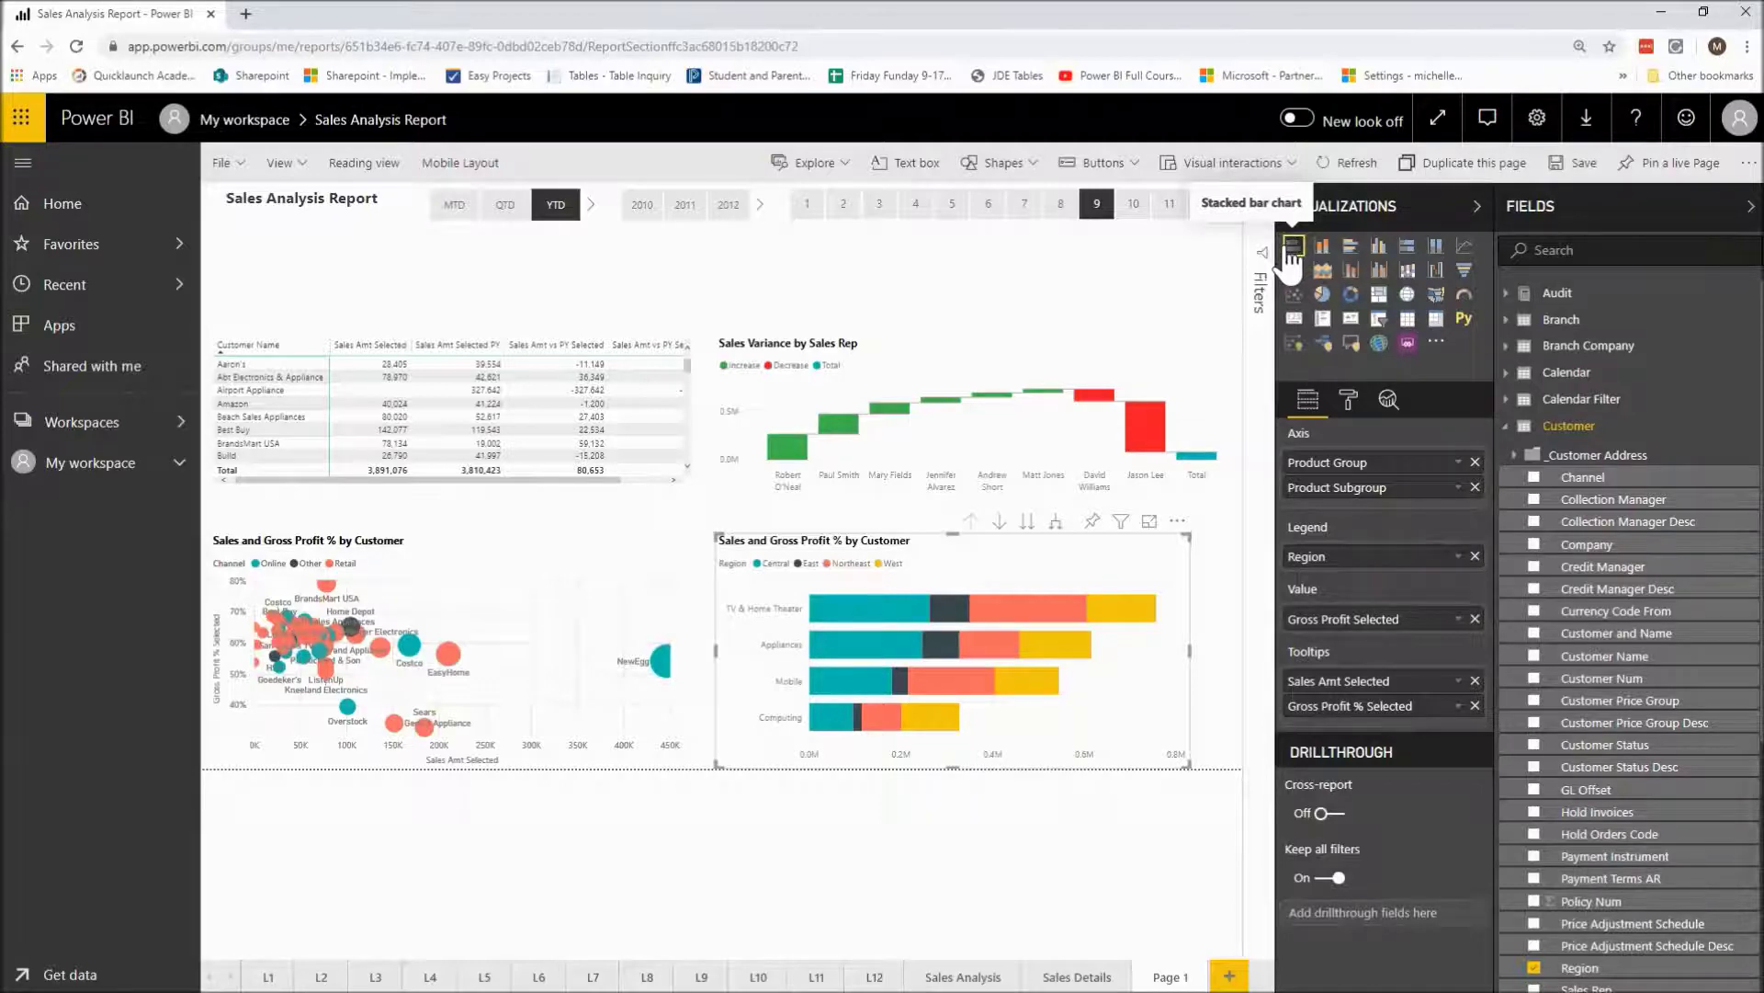
# - Change the bar chart's title to "Gross Profit by Product Group and Region"
pyautogui.click(1354, 398)
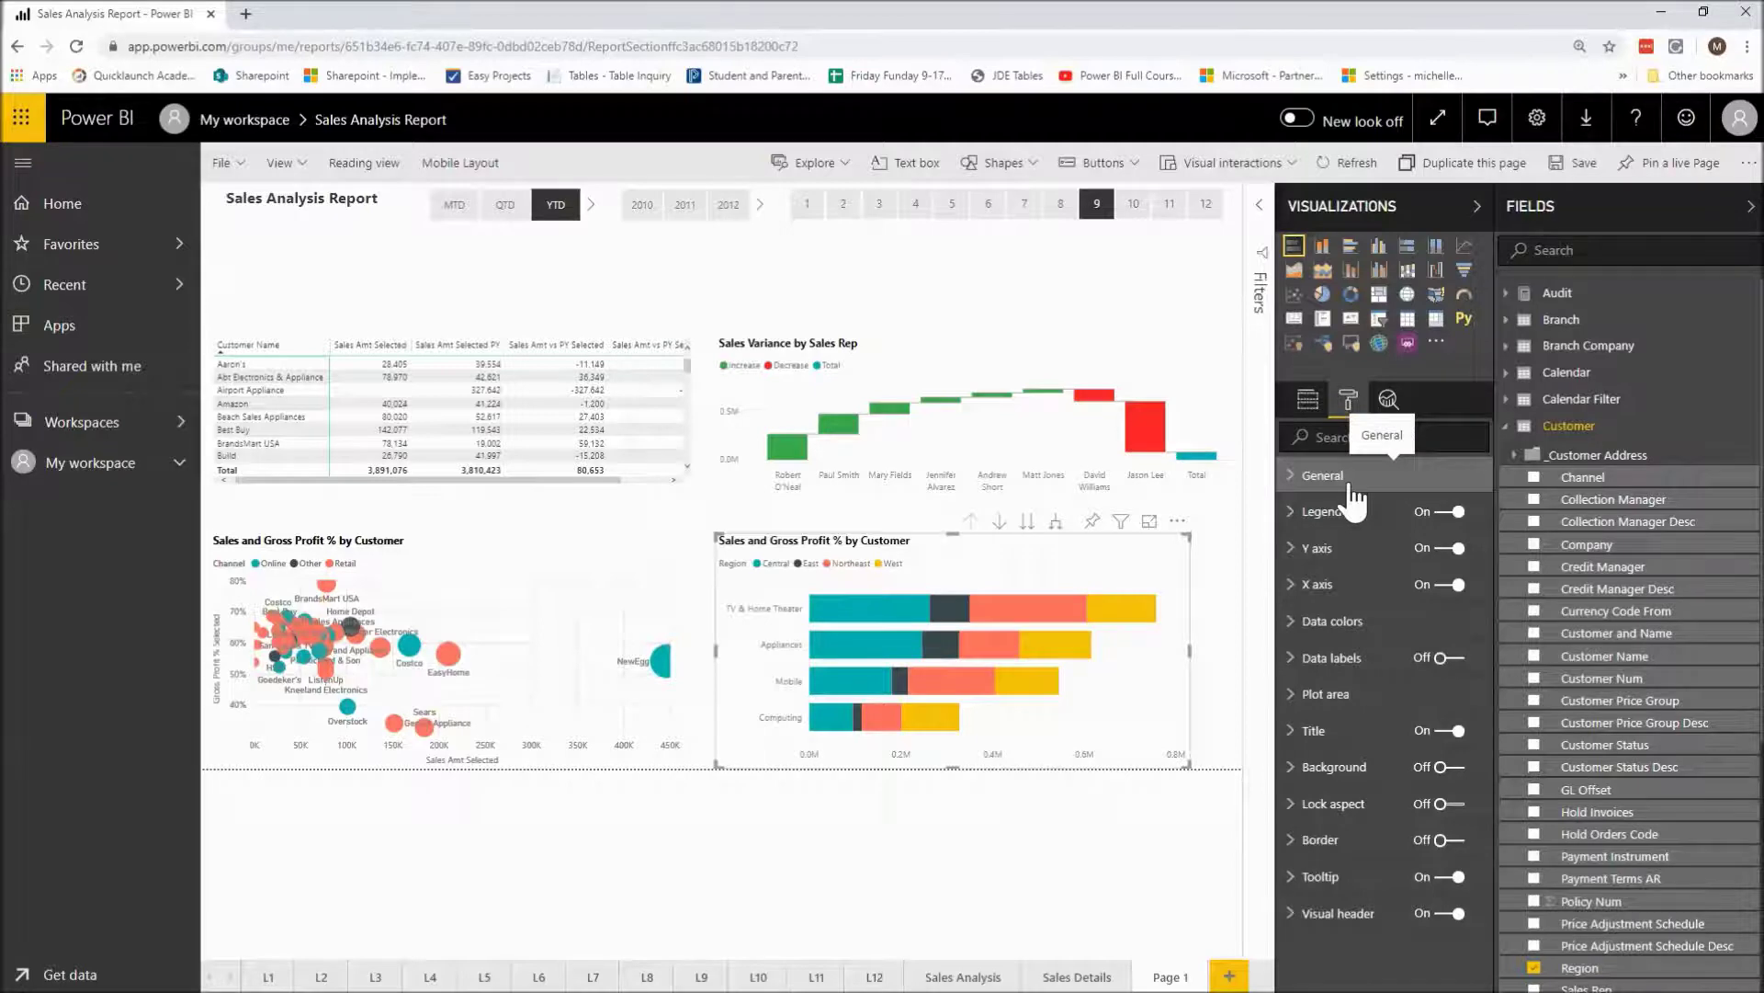
pyautogui.click(1296, 735)
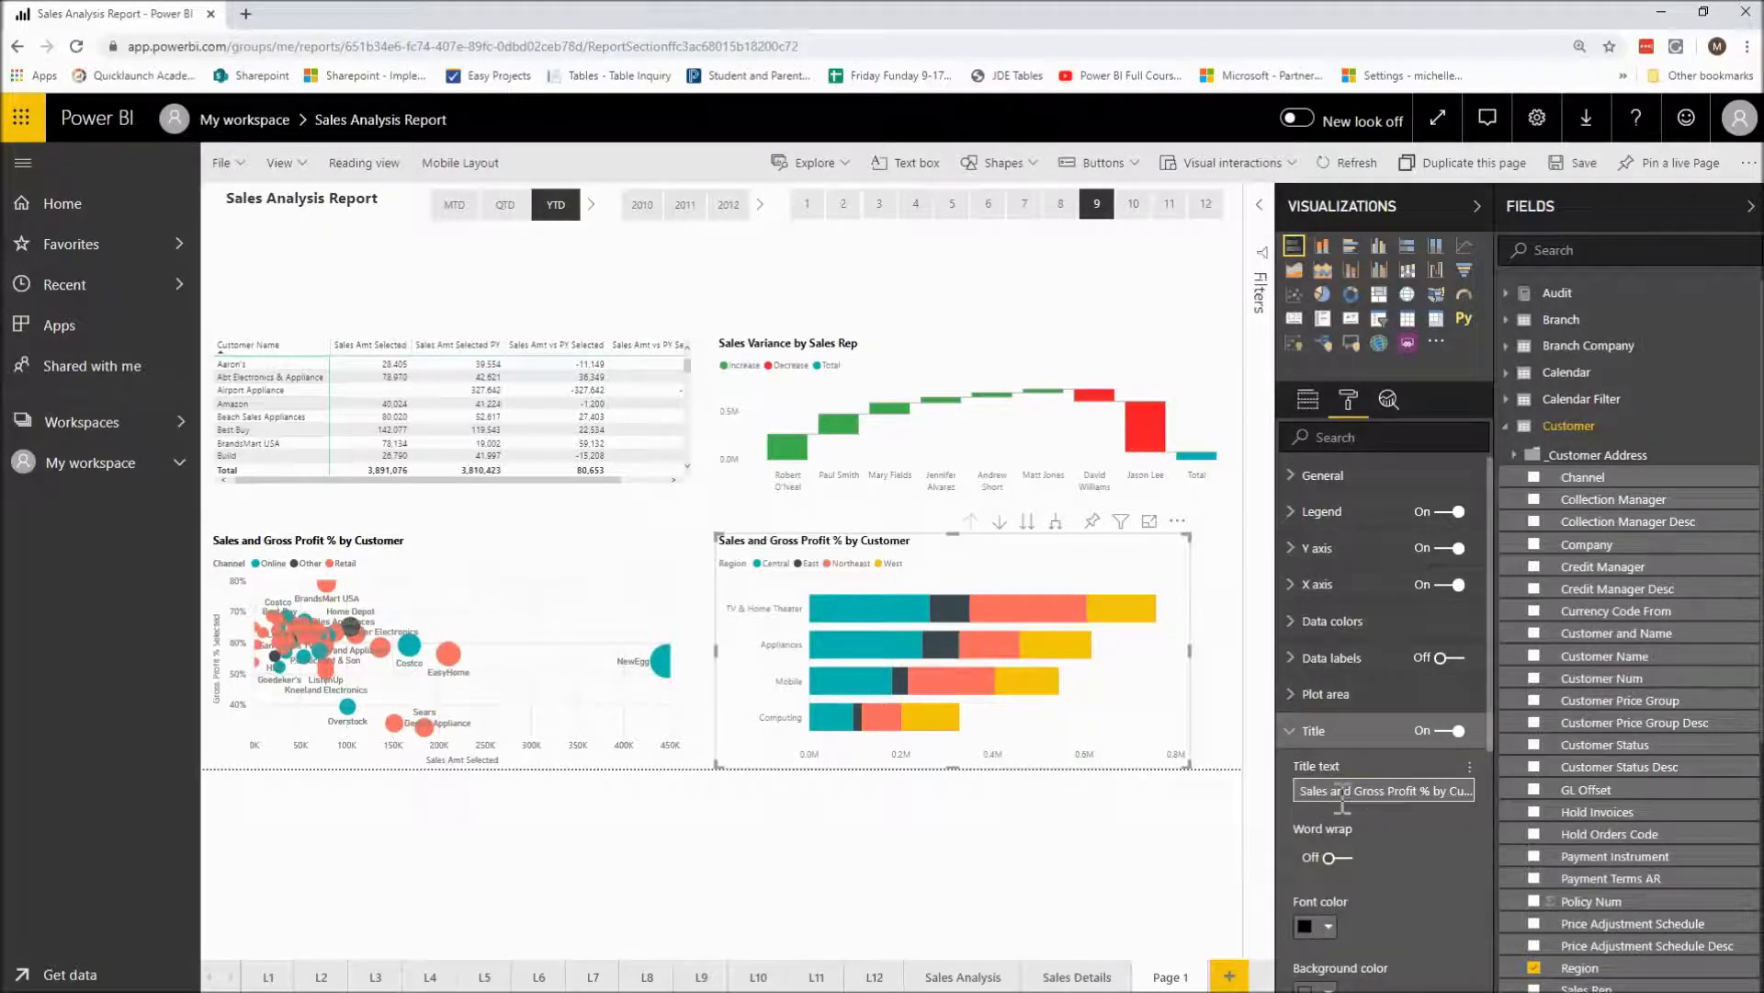
pyautogui.click(1307, 791)
pyautogui.moveTo(1307, 791); pyautogui.dragTo(1522, 802)
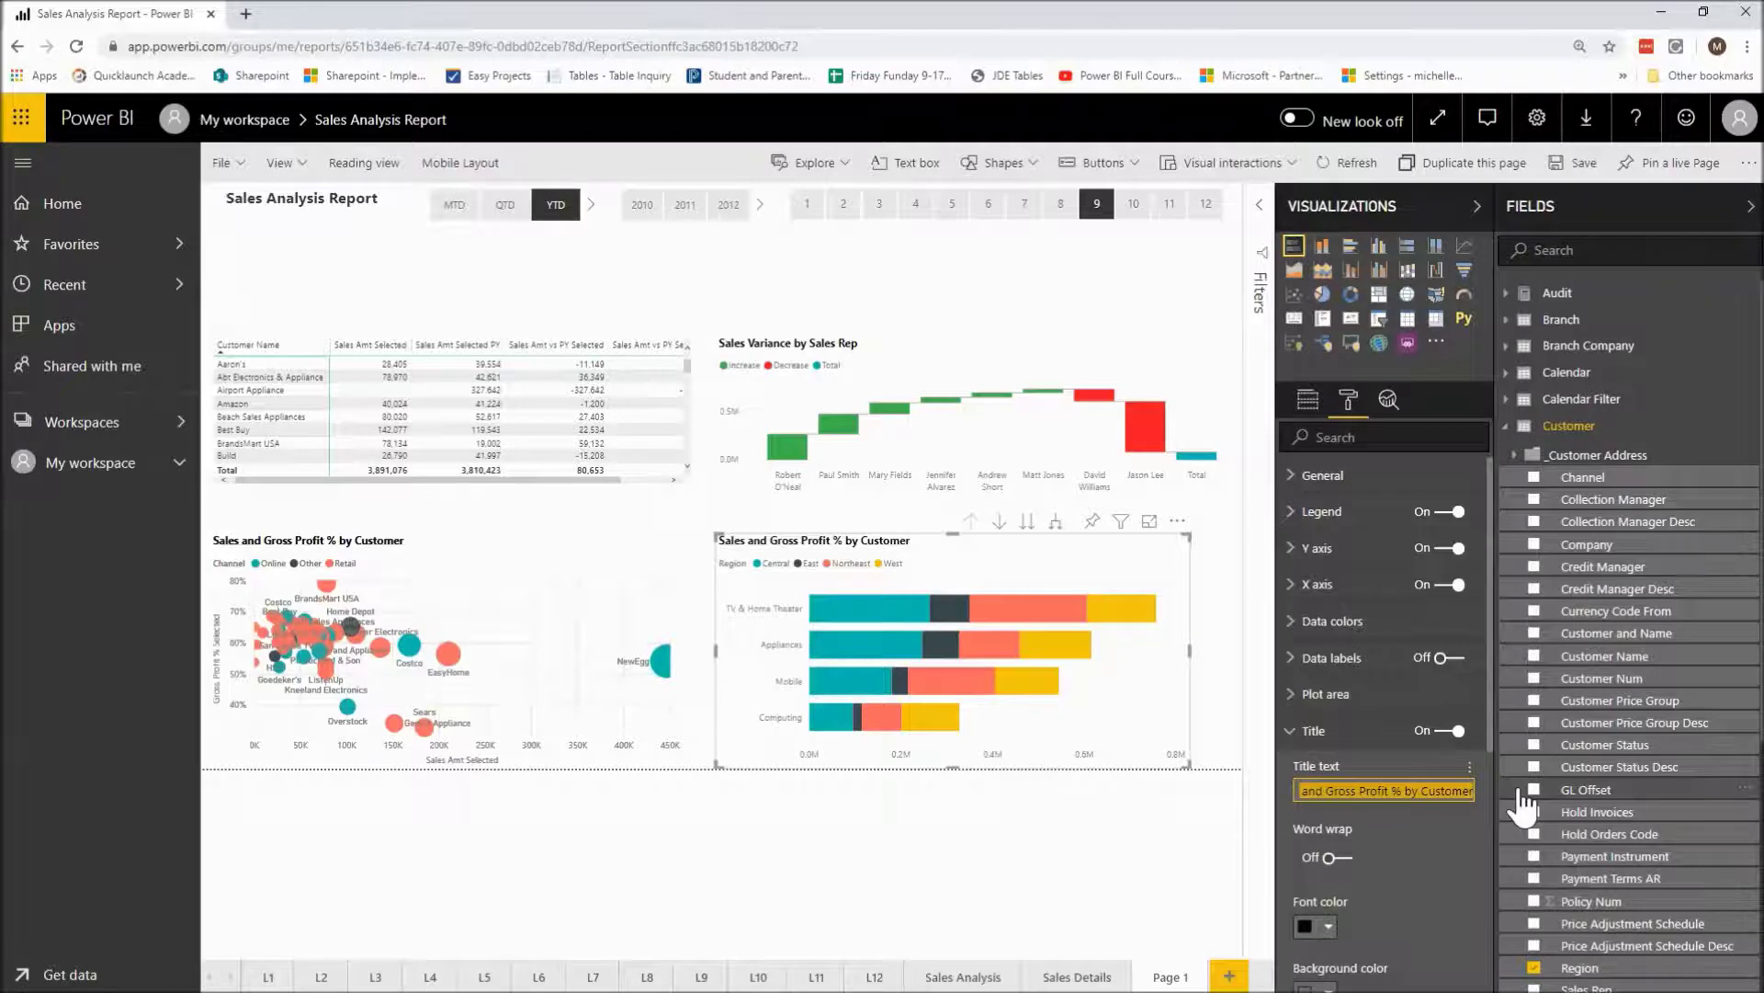
pyautogui.write('Gross Profi')
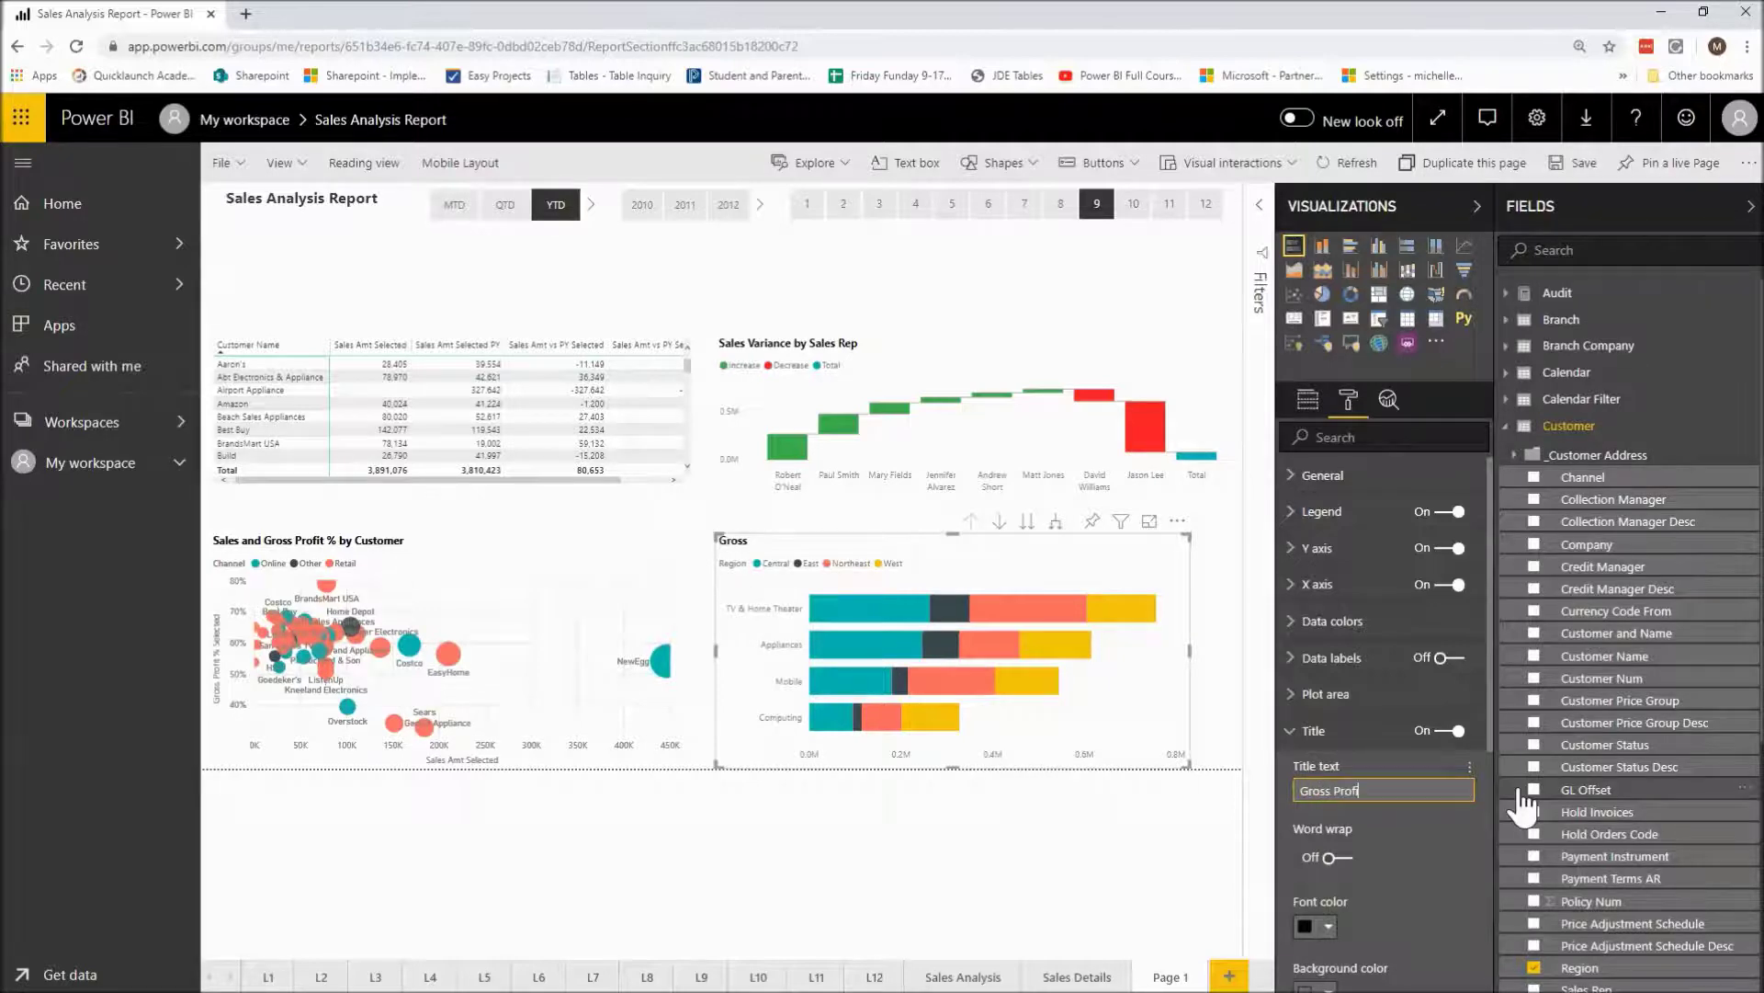
pyautogui.write('t by Product Group')
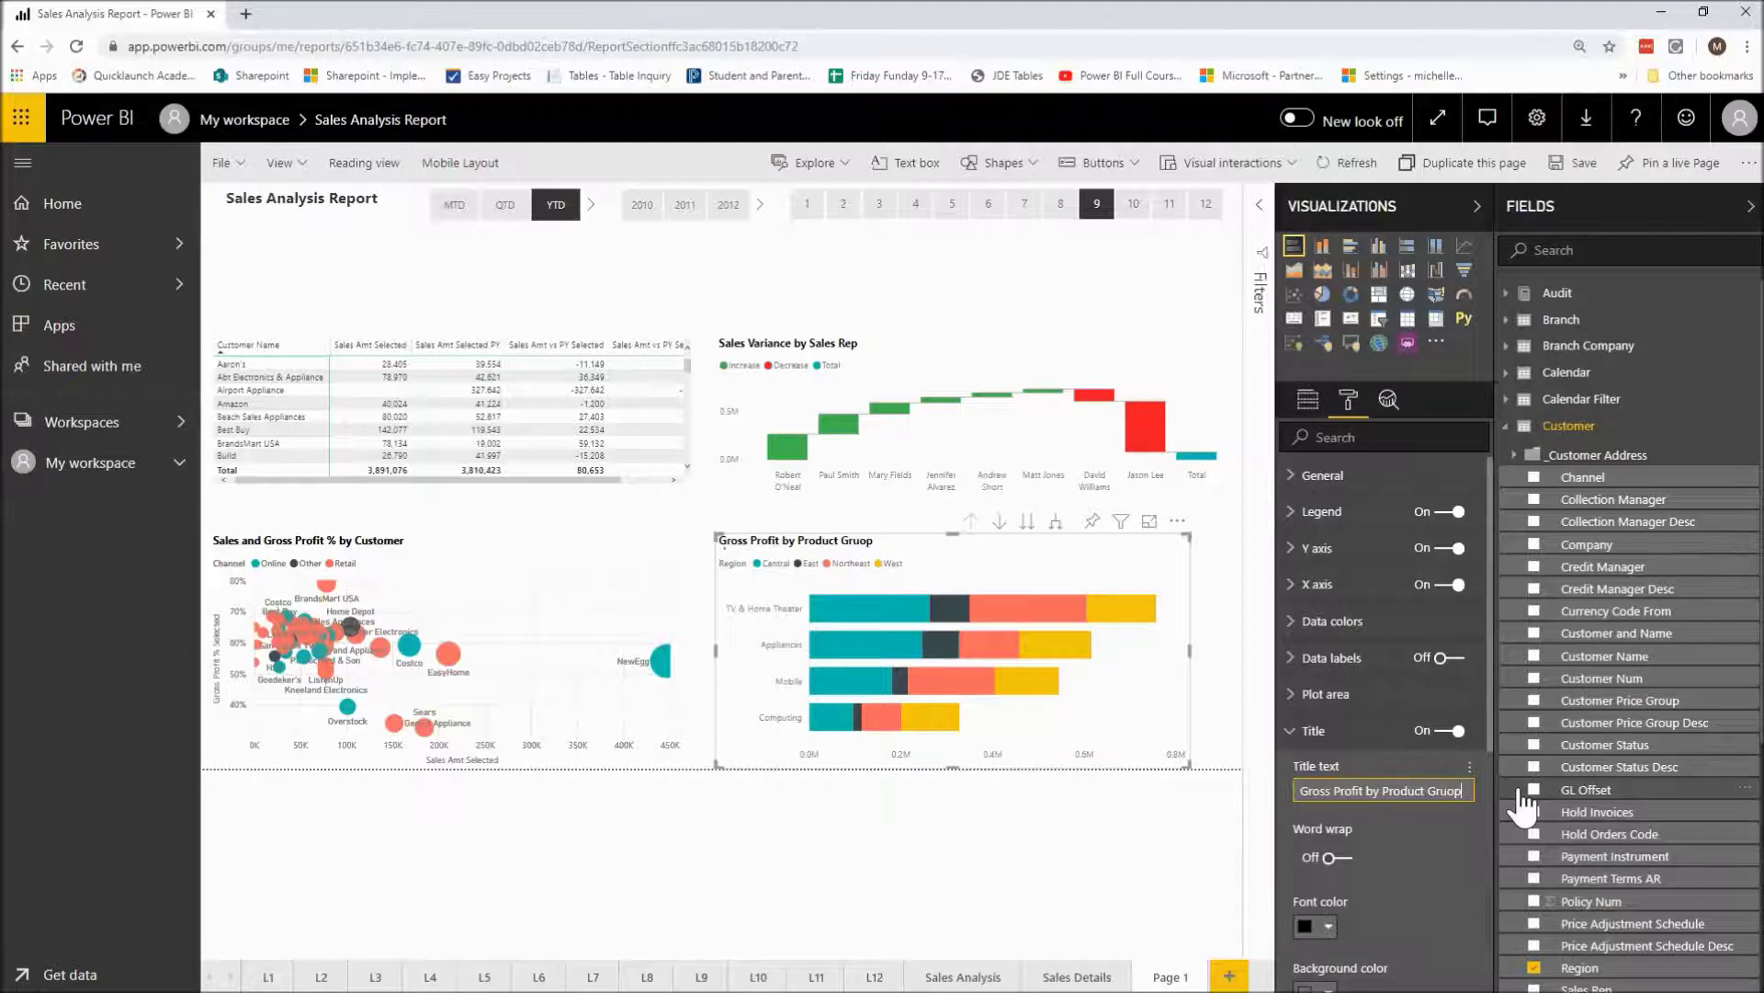
pyautogui.press('BackSpace')
pyautogui.write('p and Region')
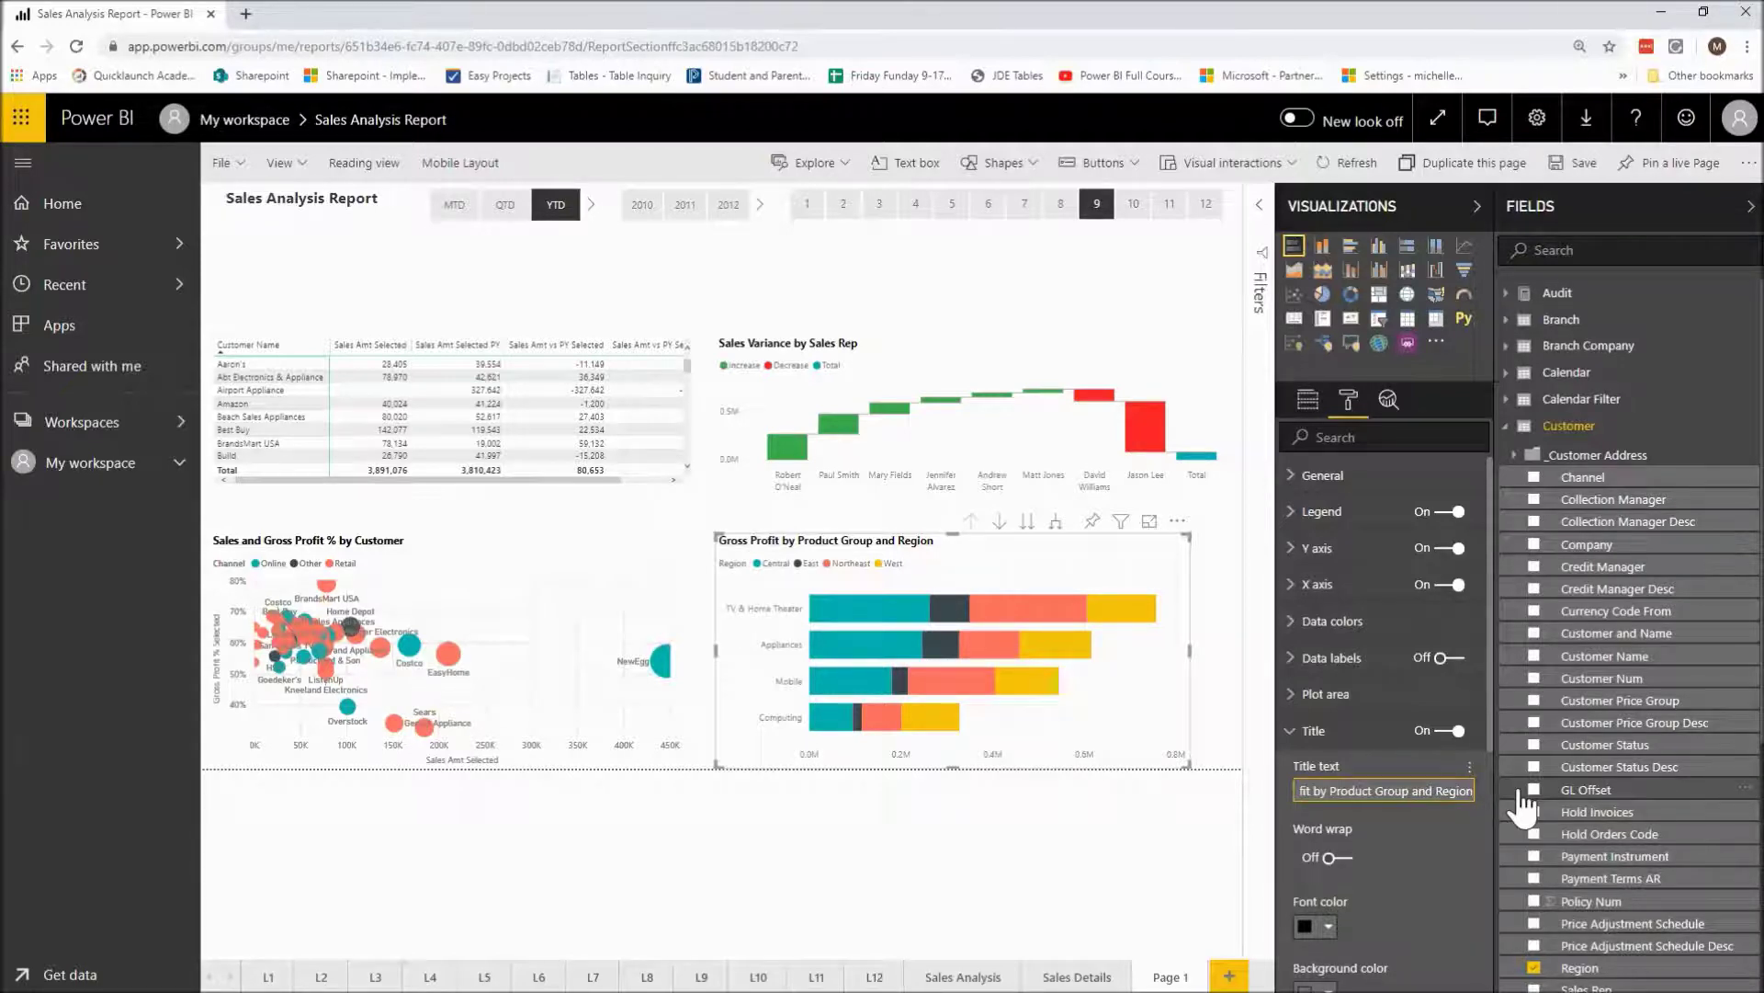
pyautogui.click(1086, 832)
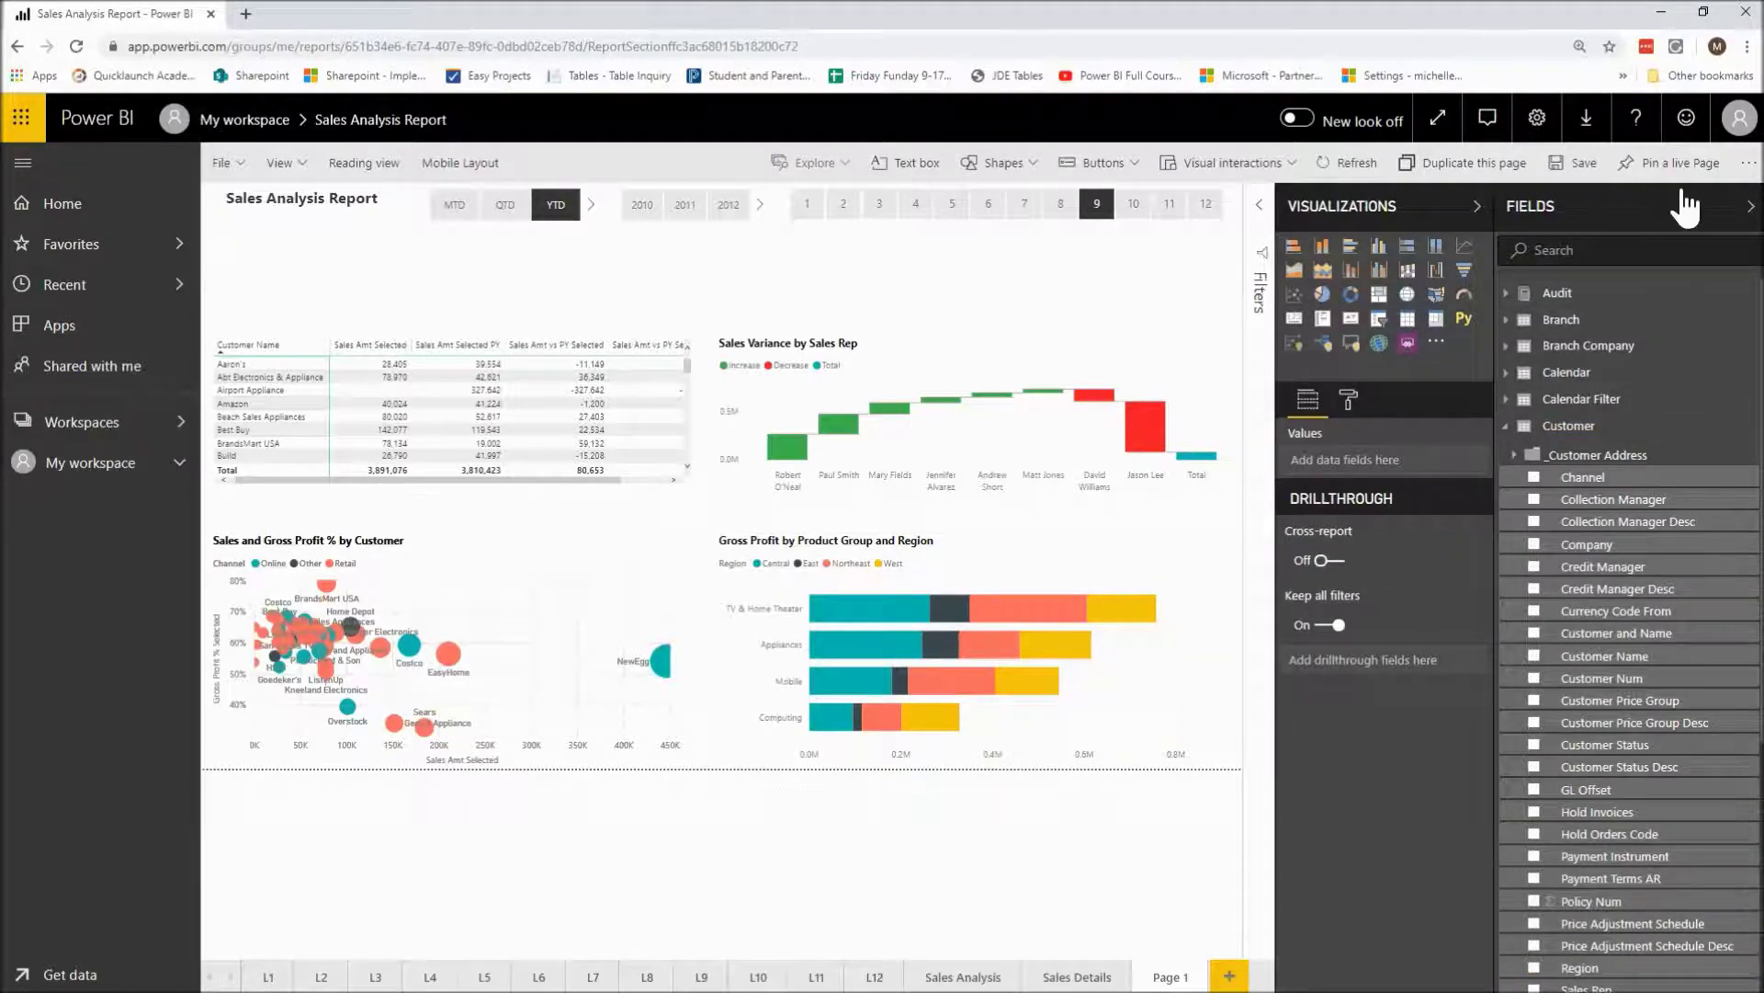
# - Save the report, view the Sales Analysis page for comparison and return to Page 1
pyautogui.click(1578, 172)
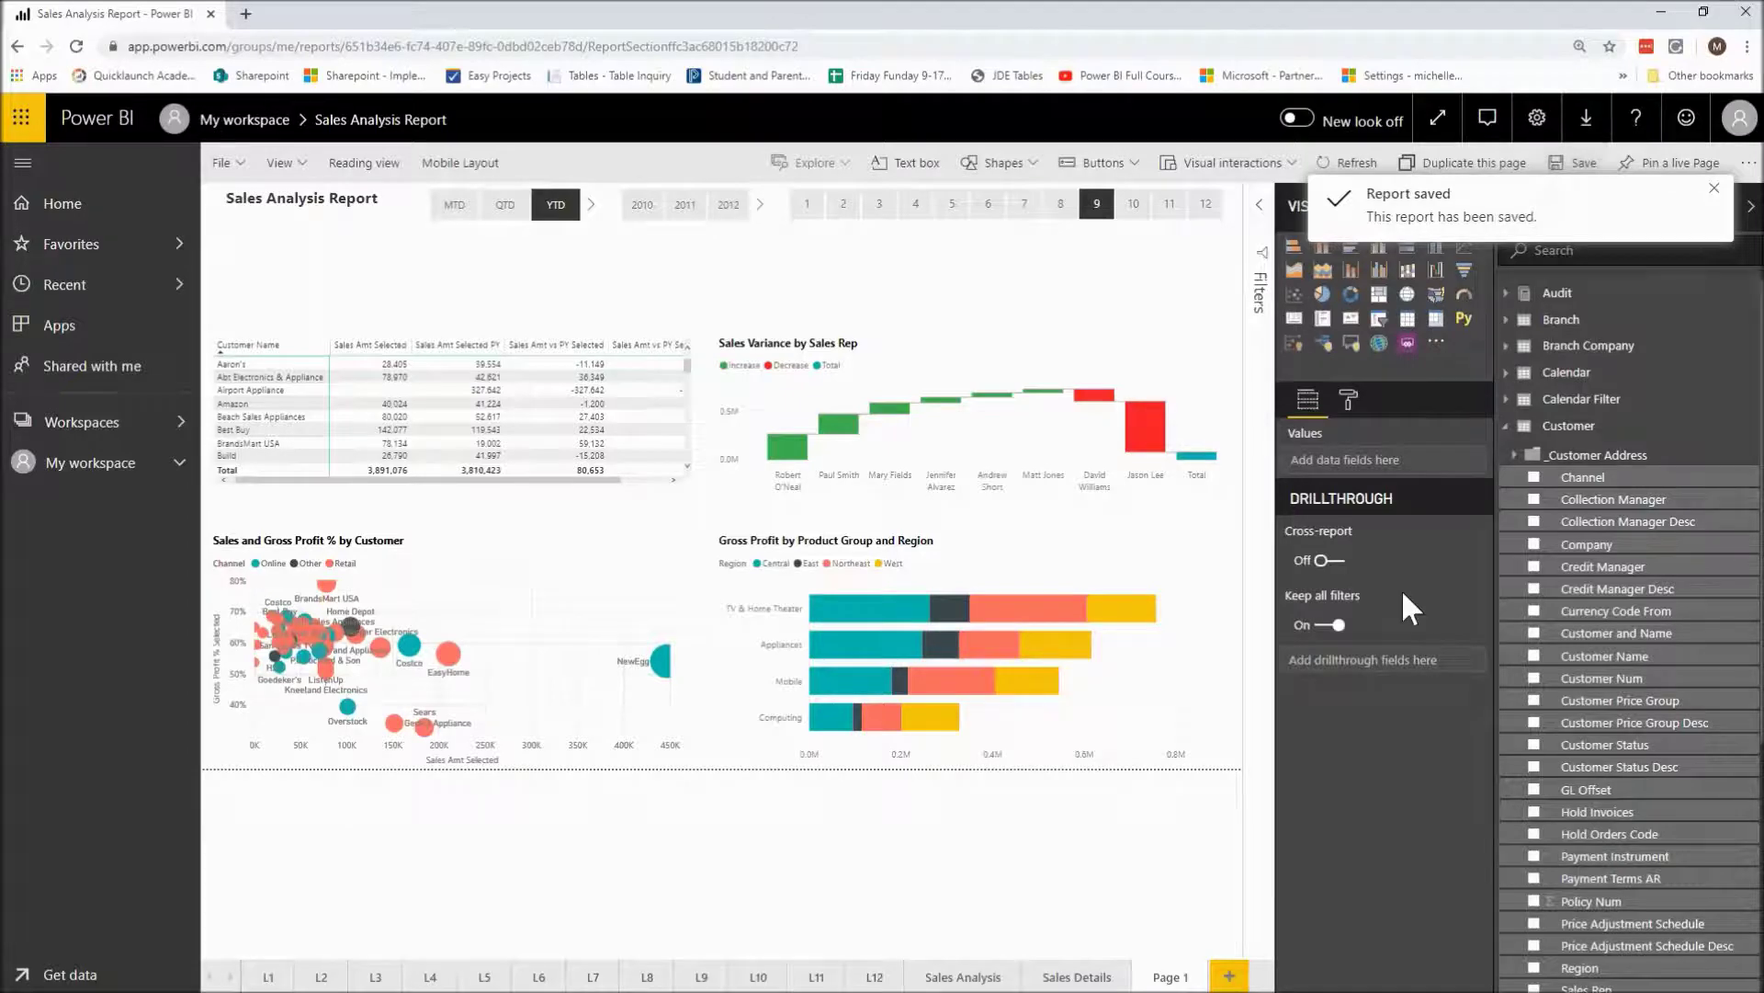
pyautogui.click(962, 976)
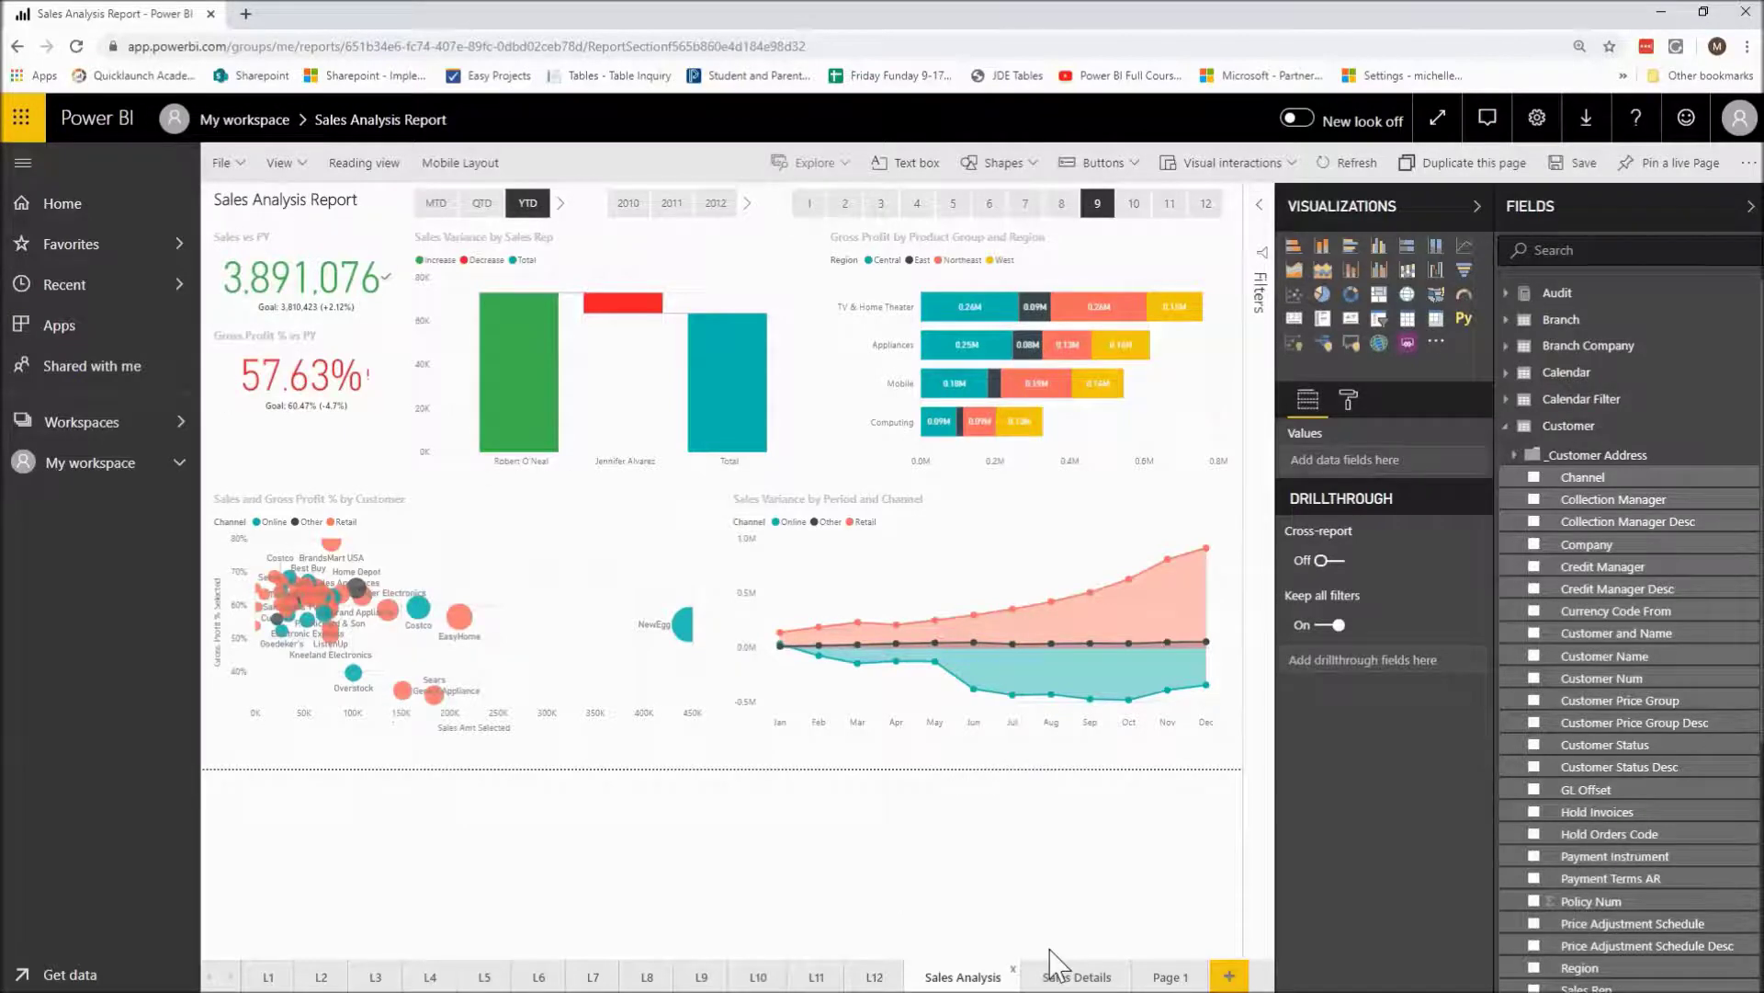
pyautogui.click(1160, 977)
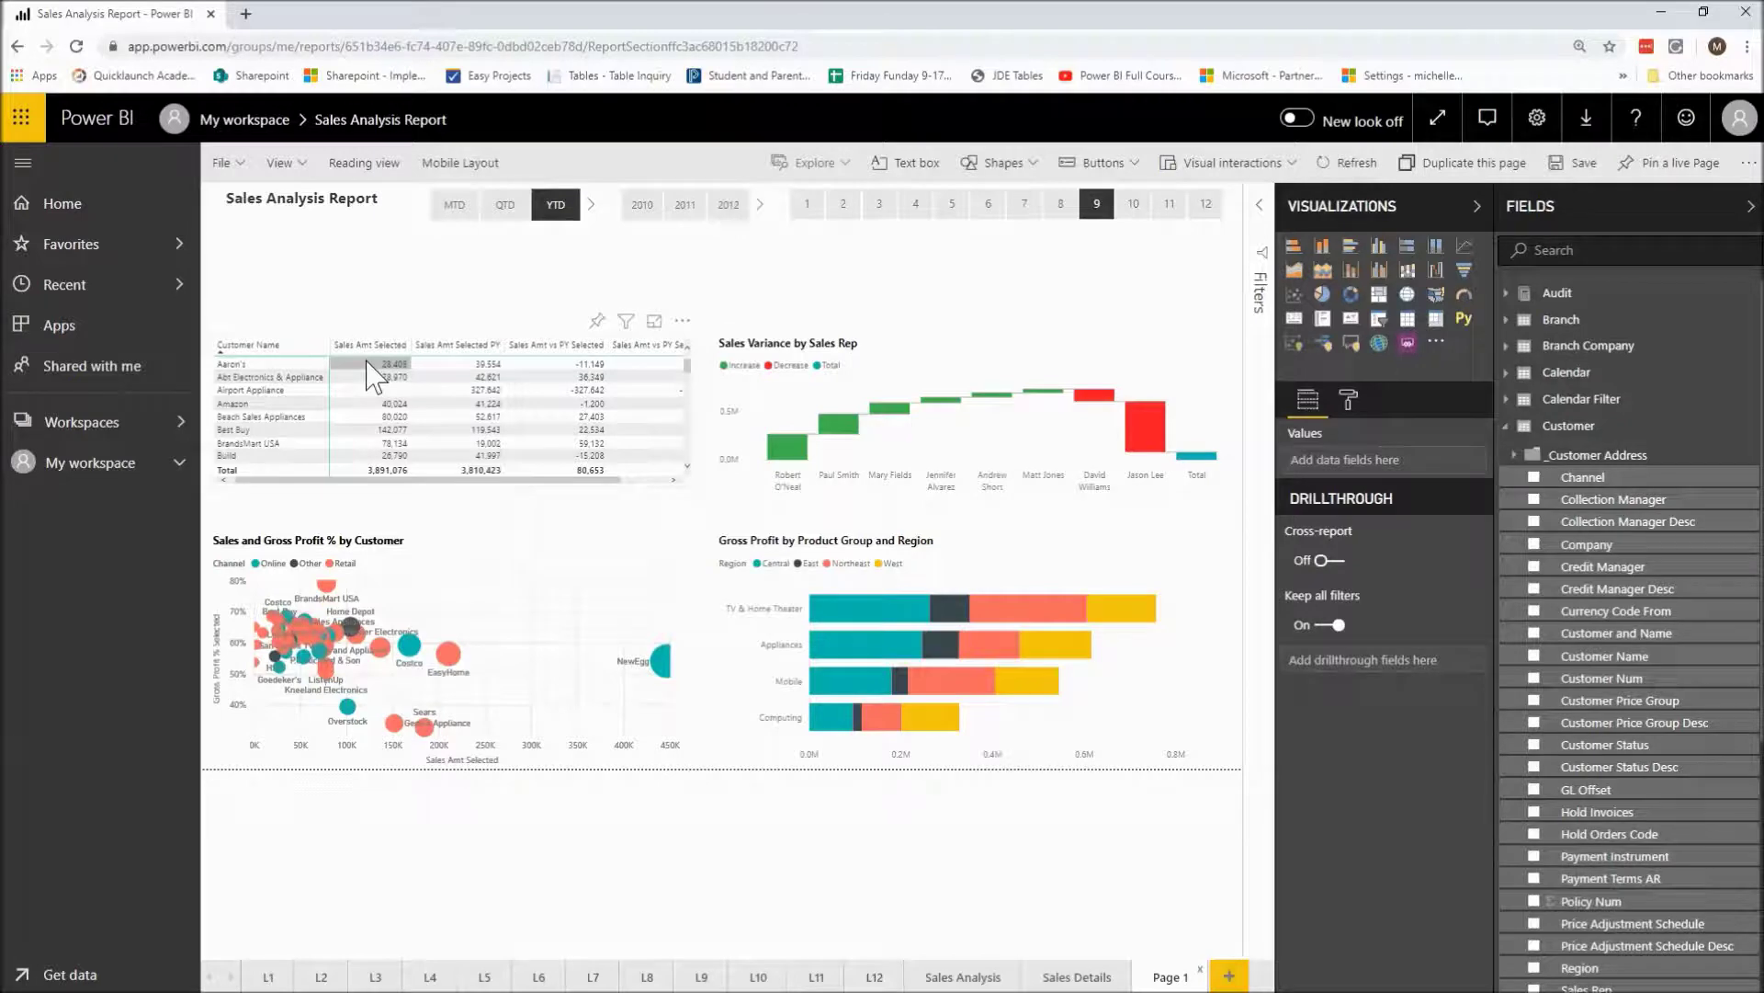
# - Delete the customer sales table above the scatter chart
pyautogui.click(326, 367)
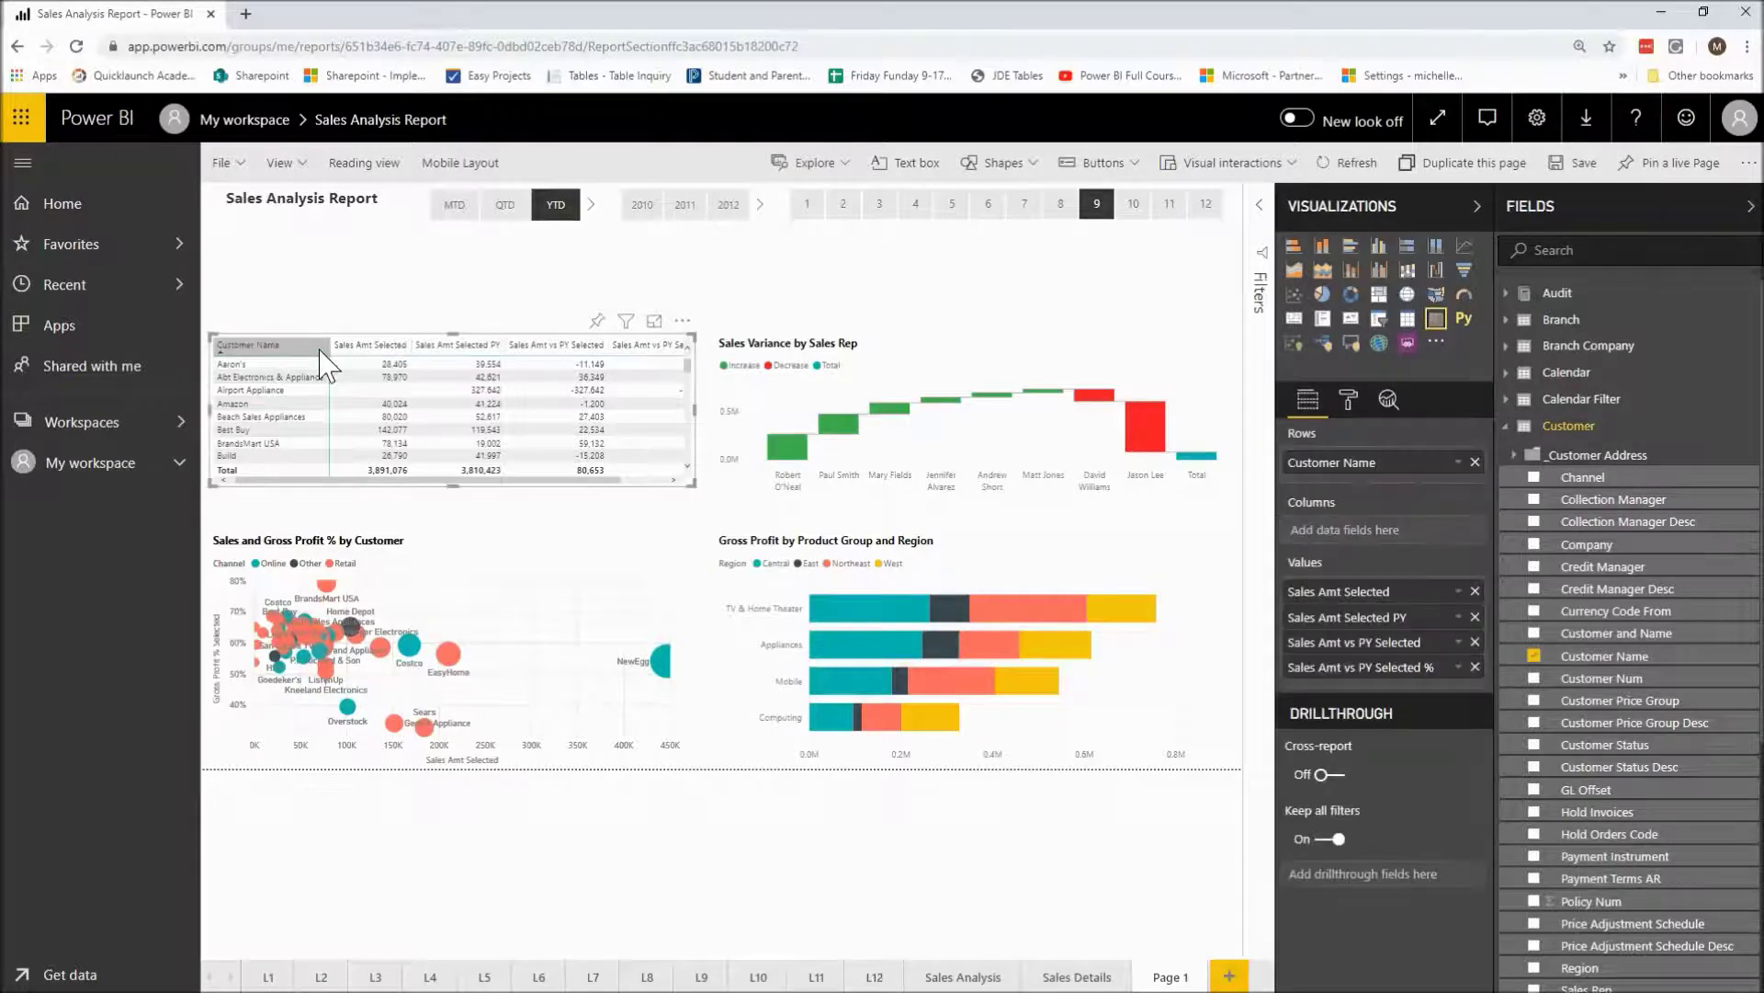
pyautogui.click(320, 350)
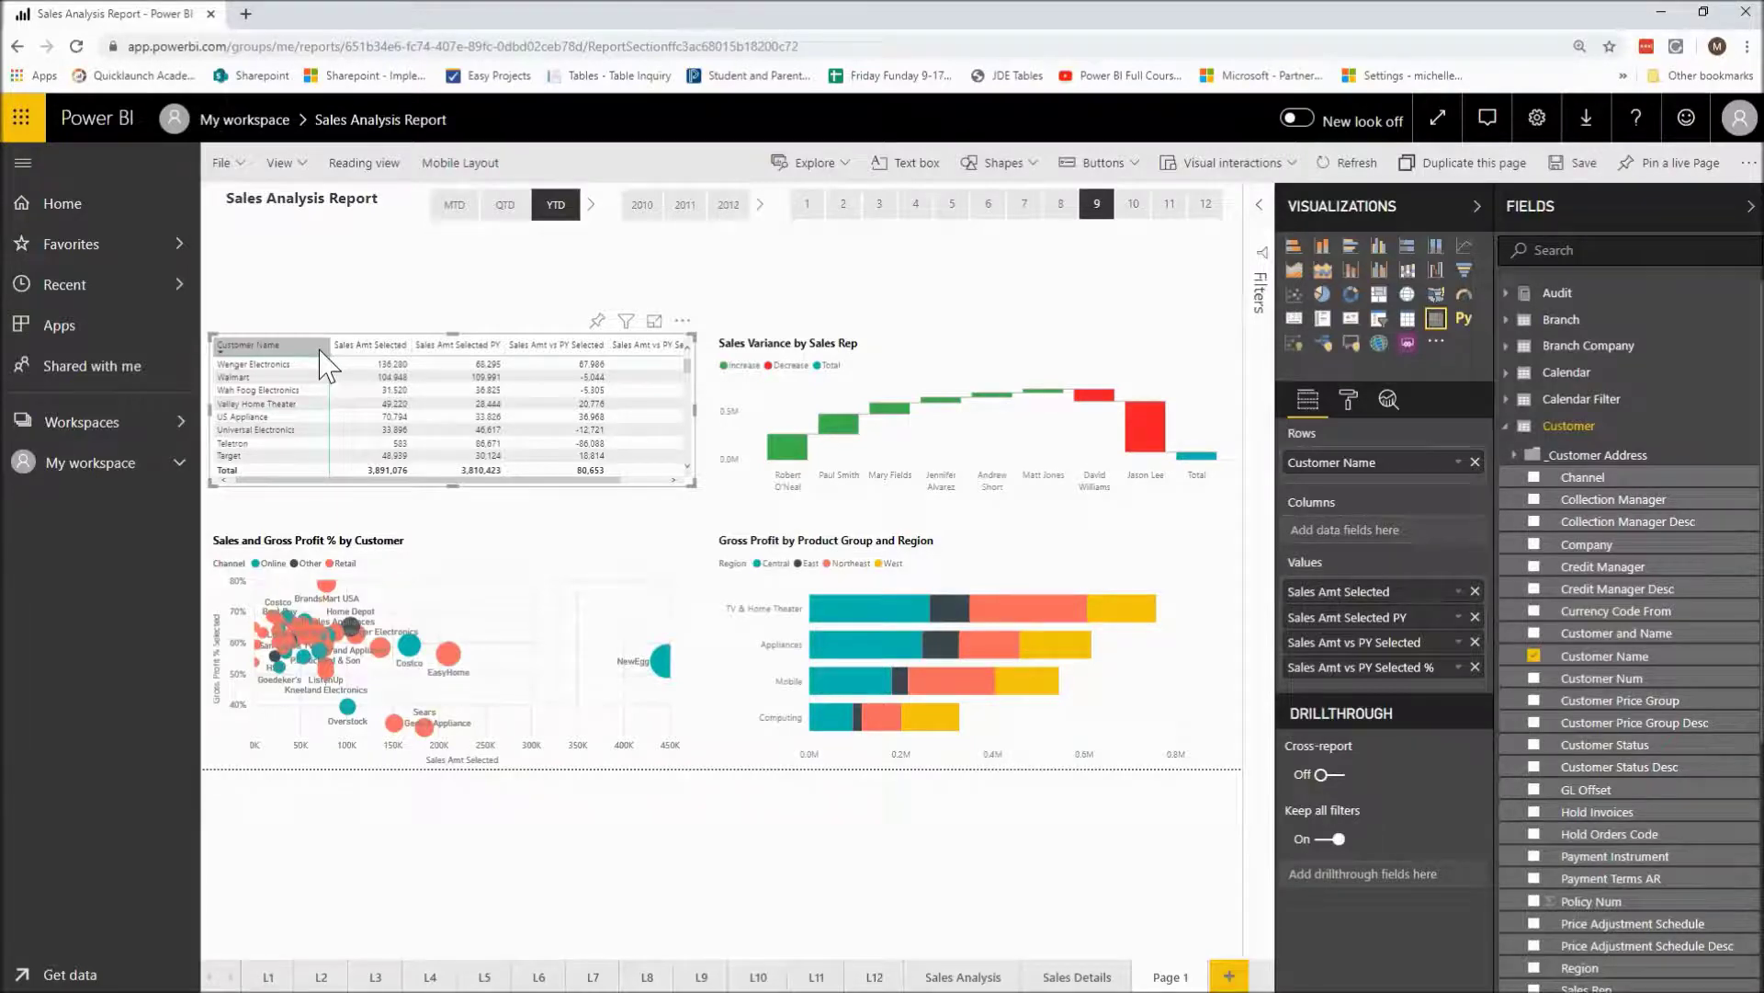
pyautogui.press('Delete')
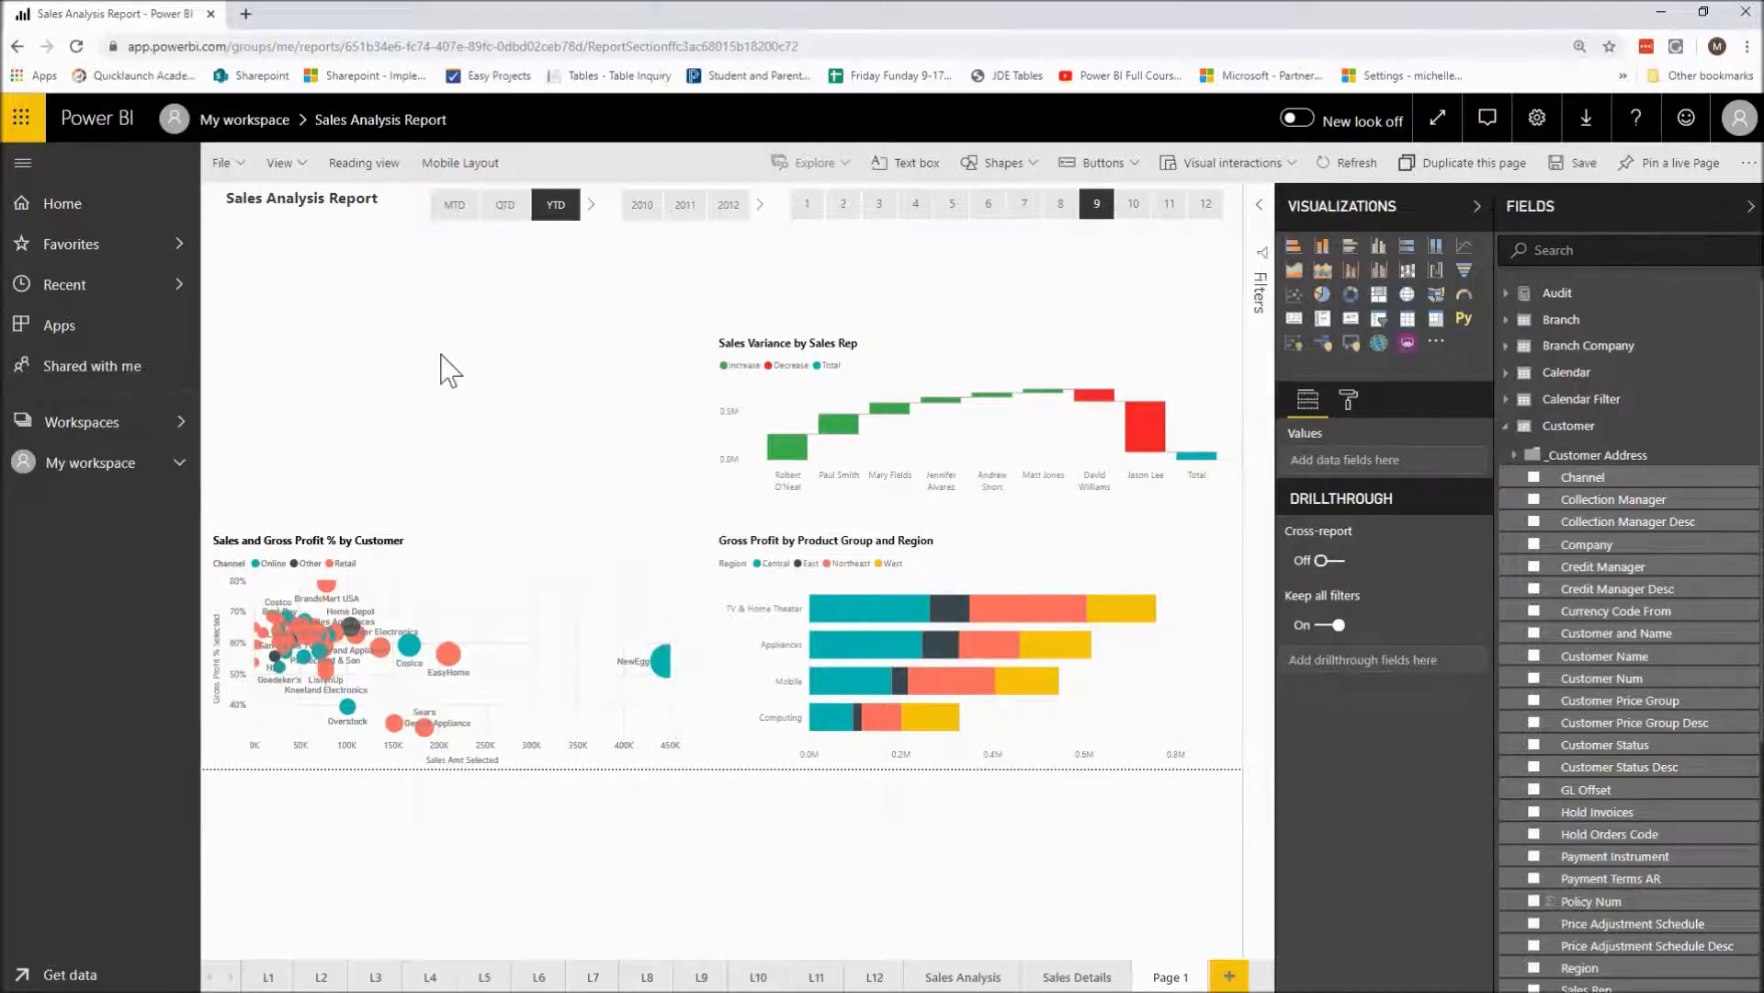
# - Add a KPI visual above the scatter chart with Sales Amt Selected as indicator and Sales Amt Selected PY as target goal
pyautogui.click(1350, 322)
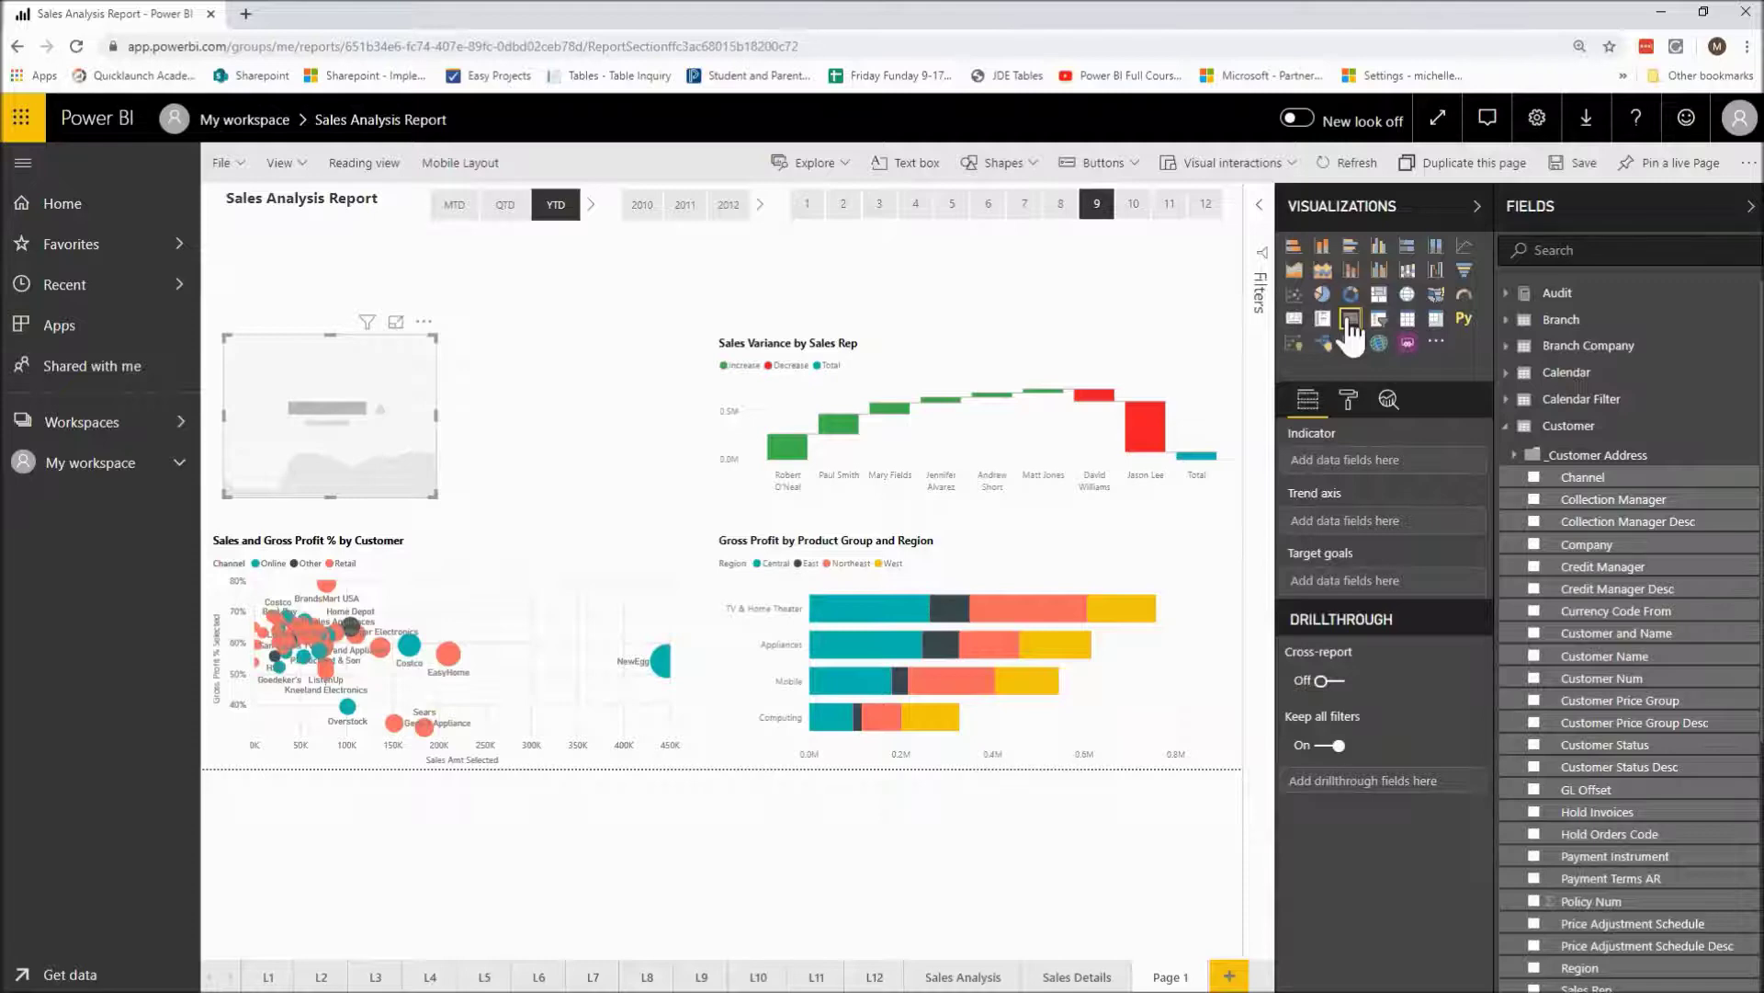
pyautogui.click(1505, 428)
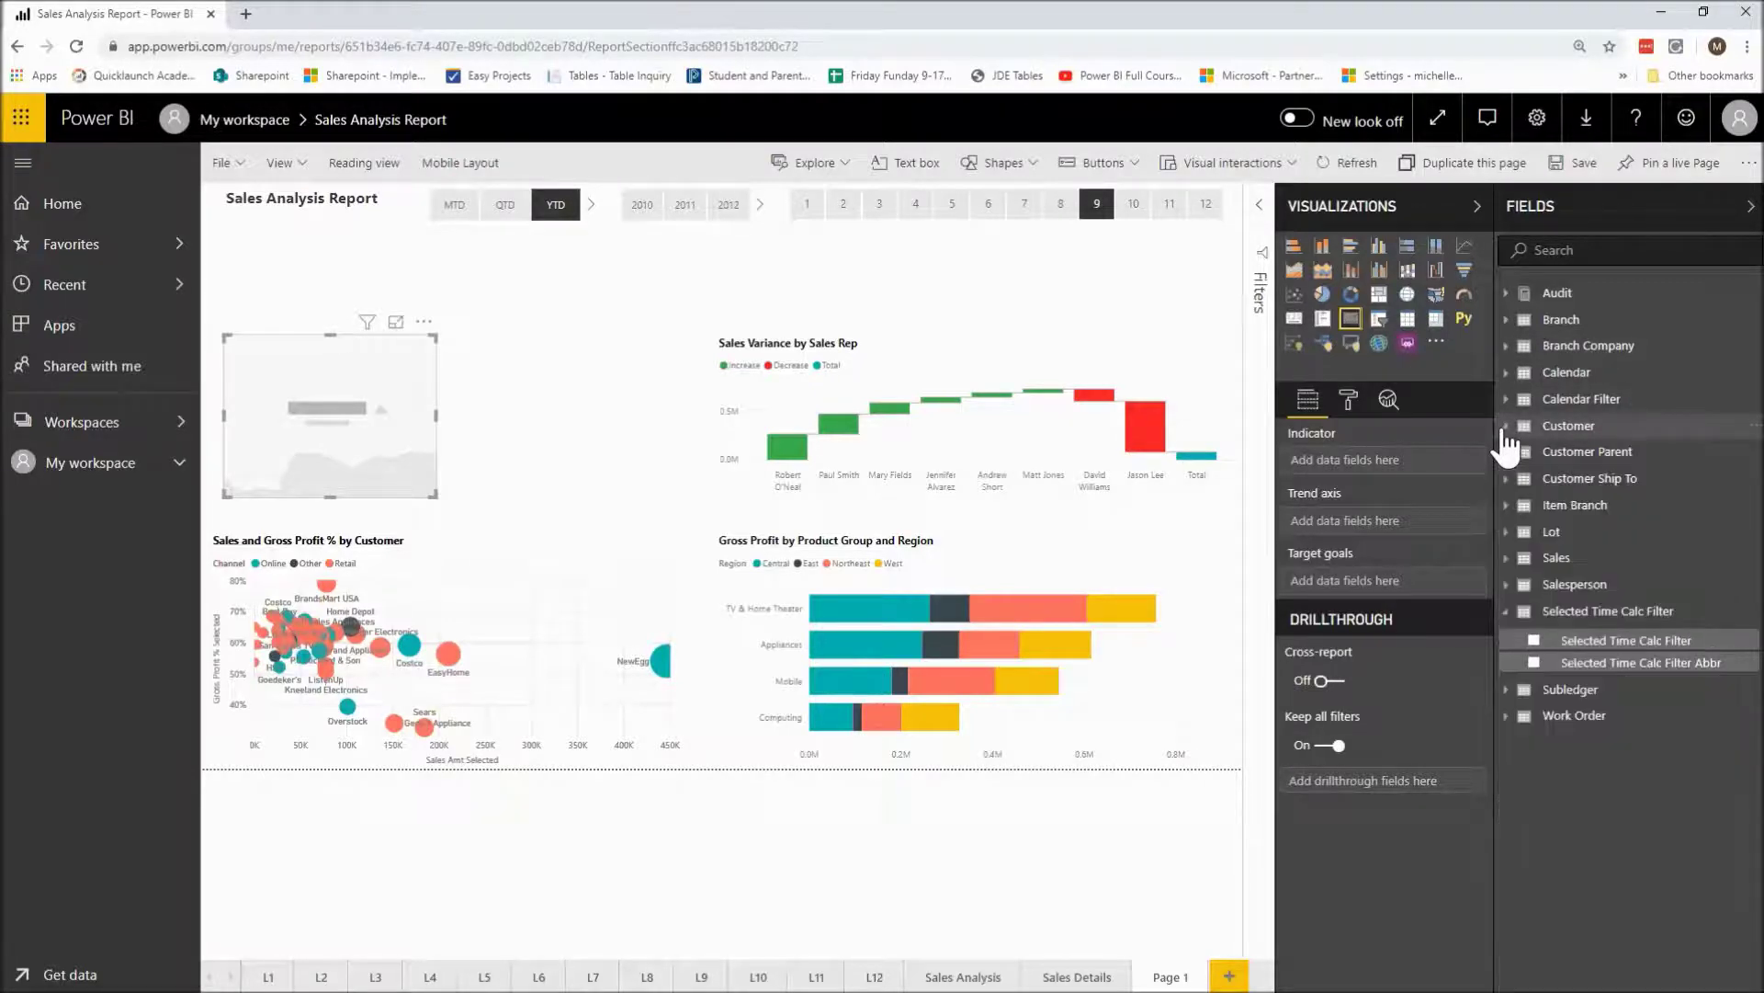
pyautogui.click(1506, 559)
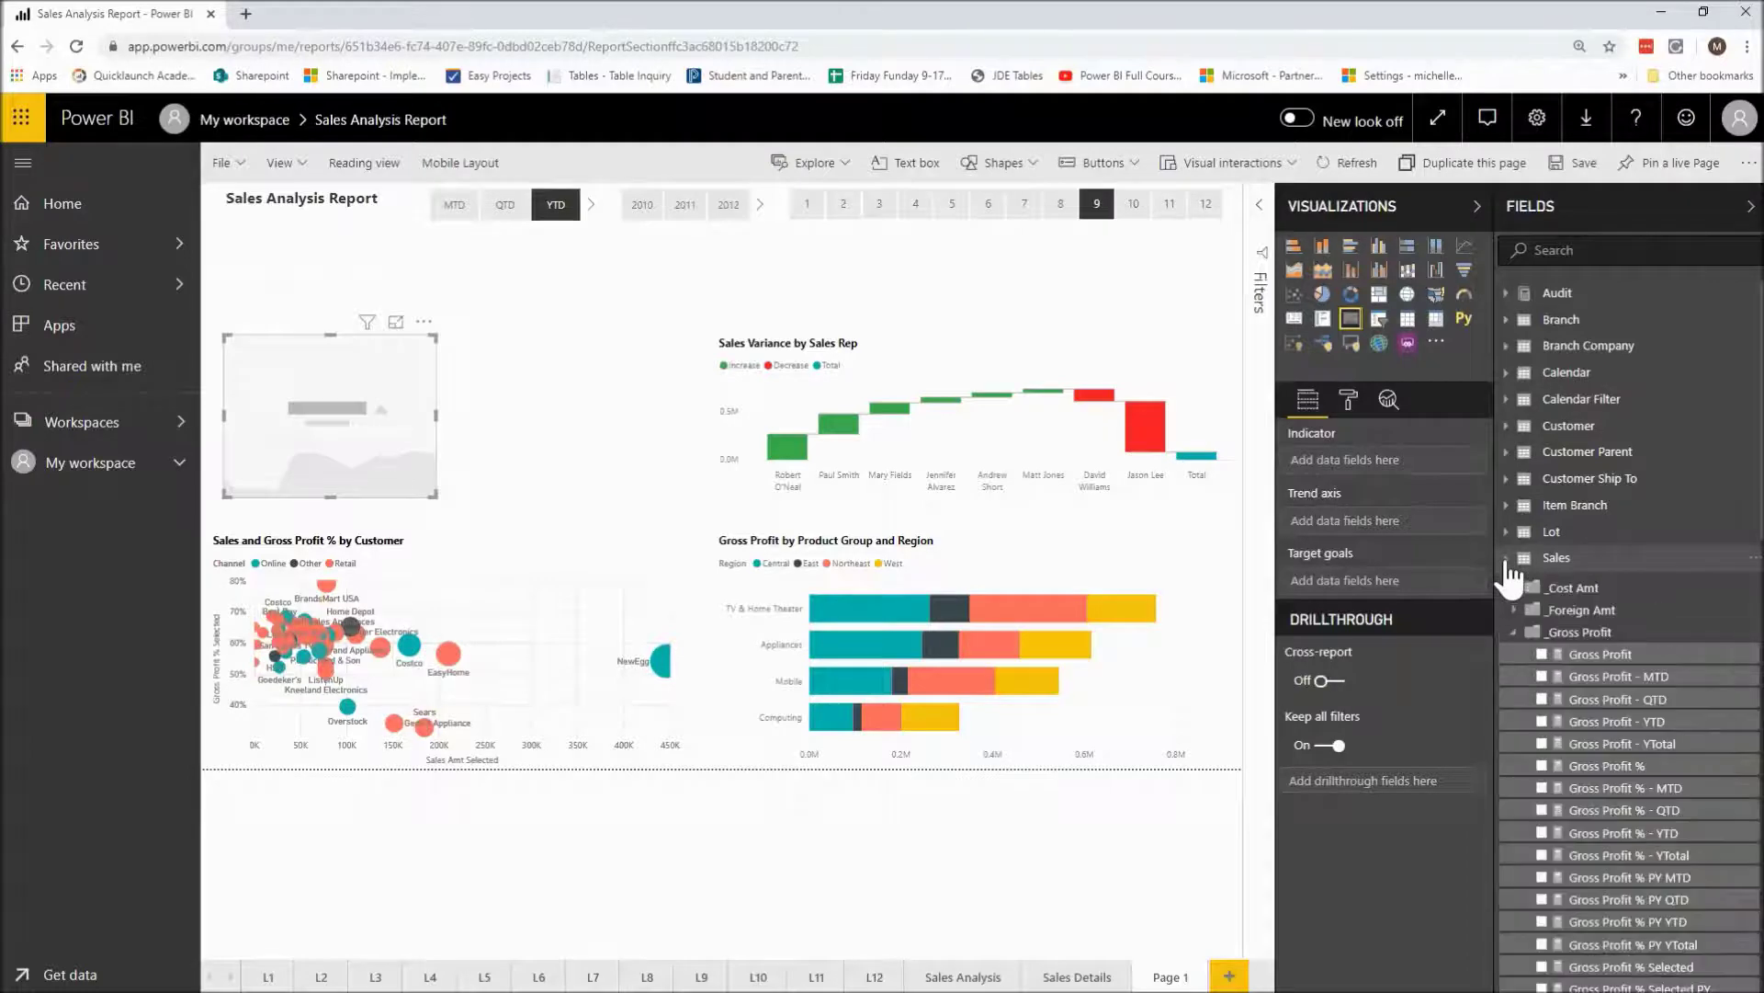
pyautogui.click(1515, 634)
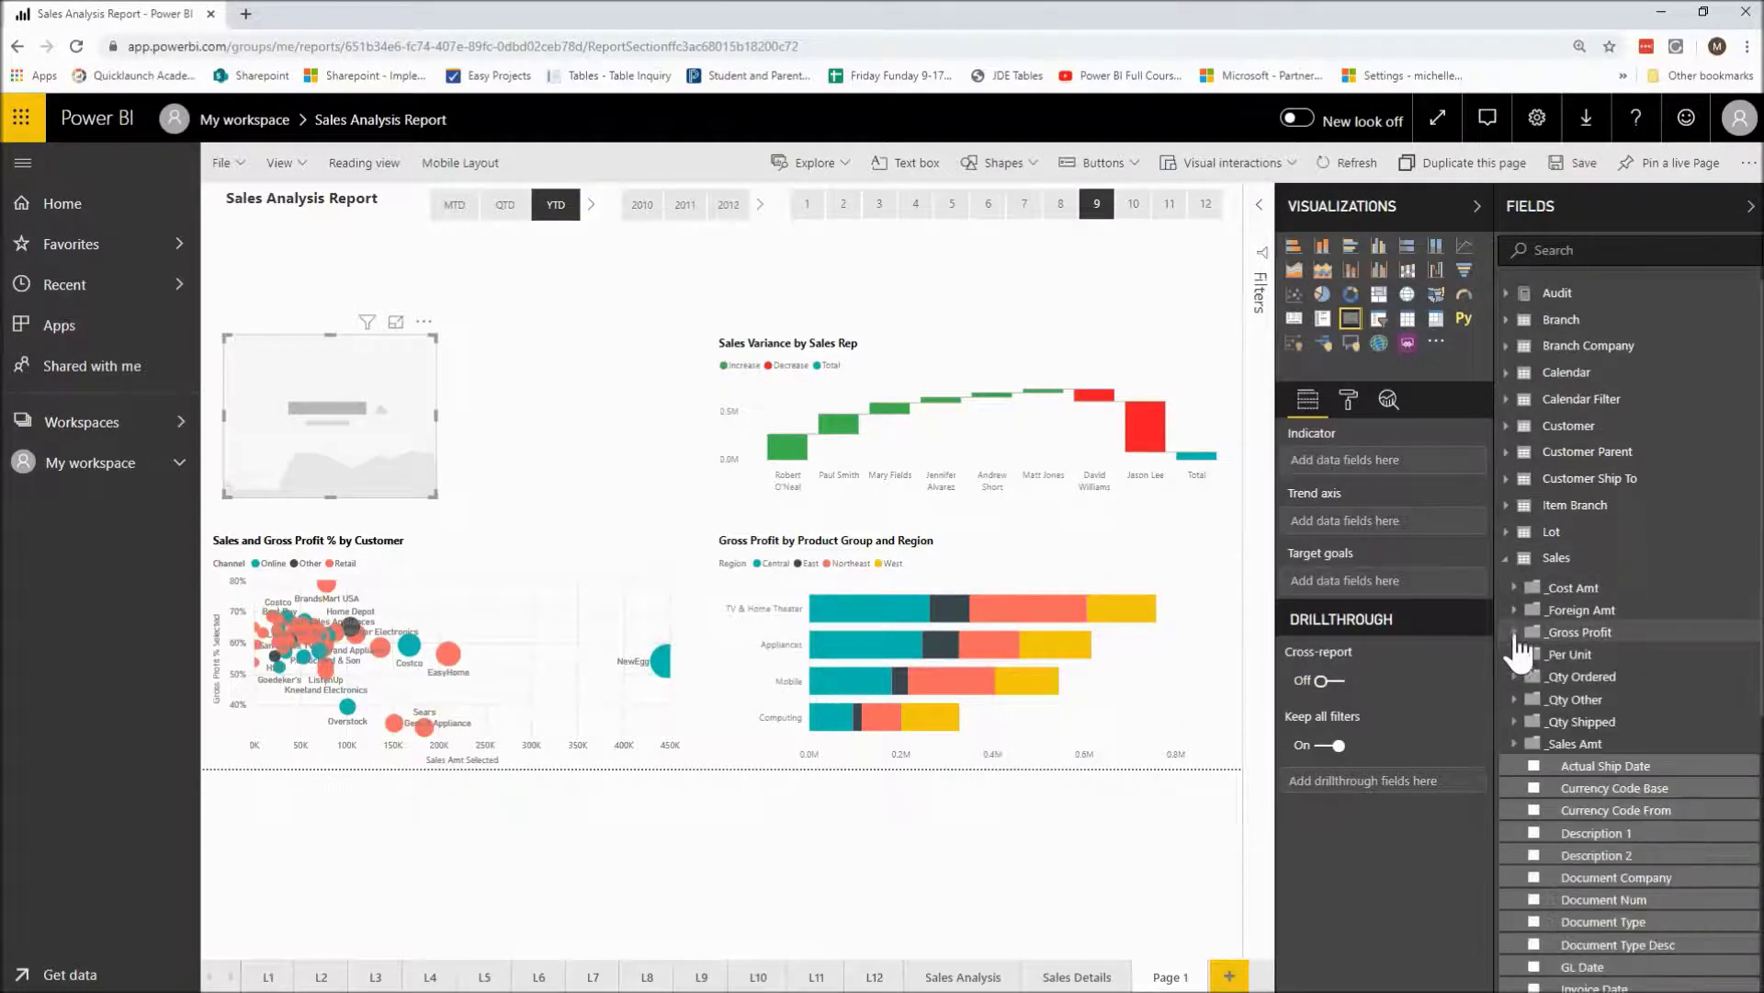
pyautogui.click(1513, 746)
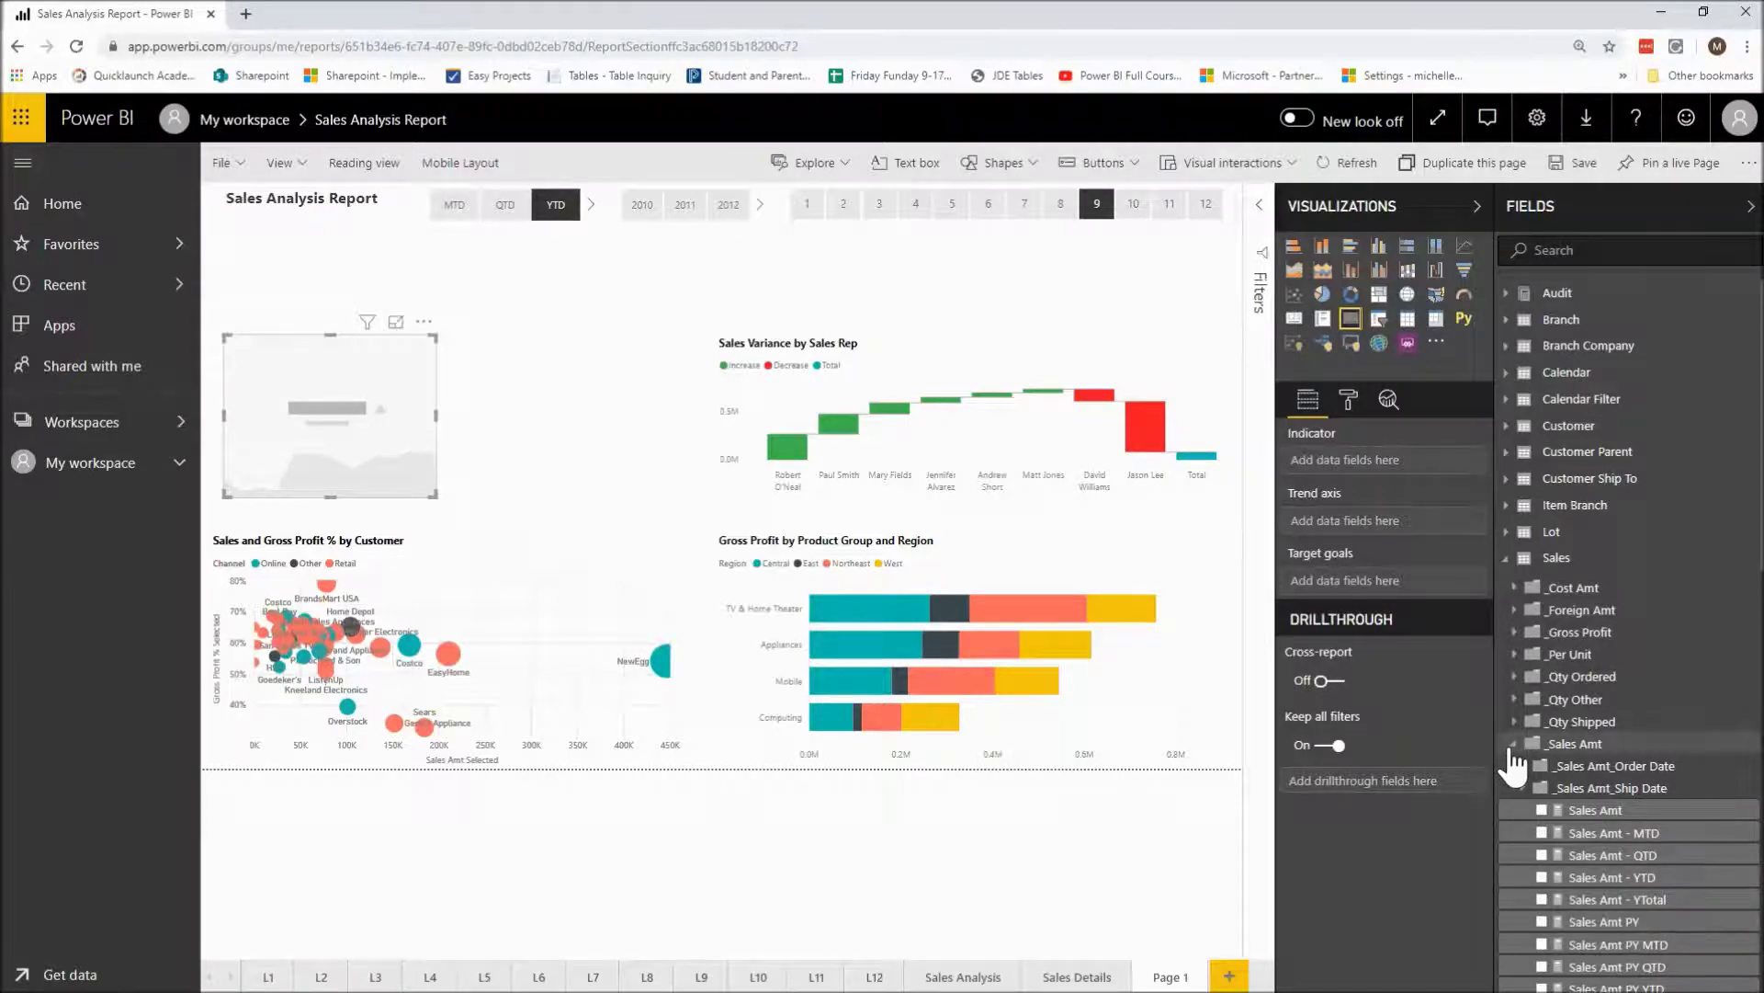
pyautogui.scroll(-2, 1514, 765)
pyautogui.scroll(-3, 1514, 768)
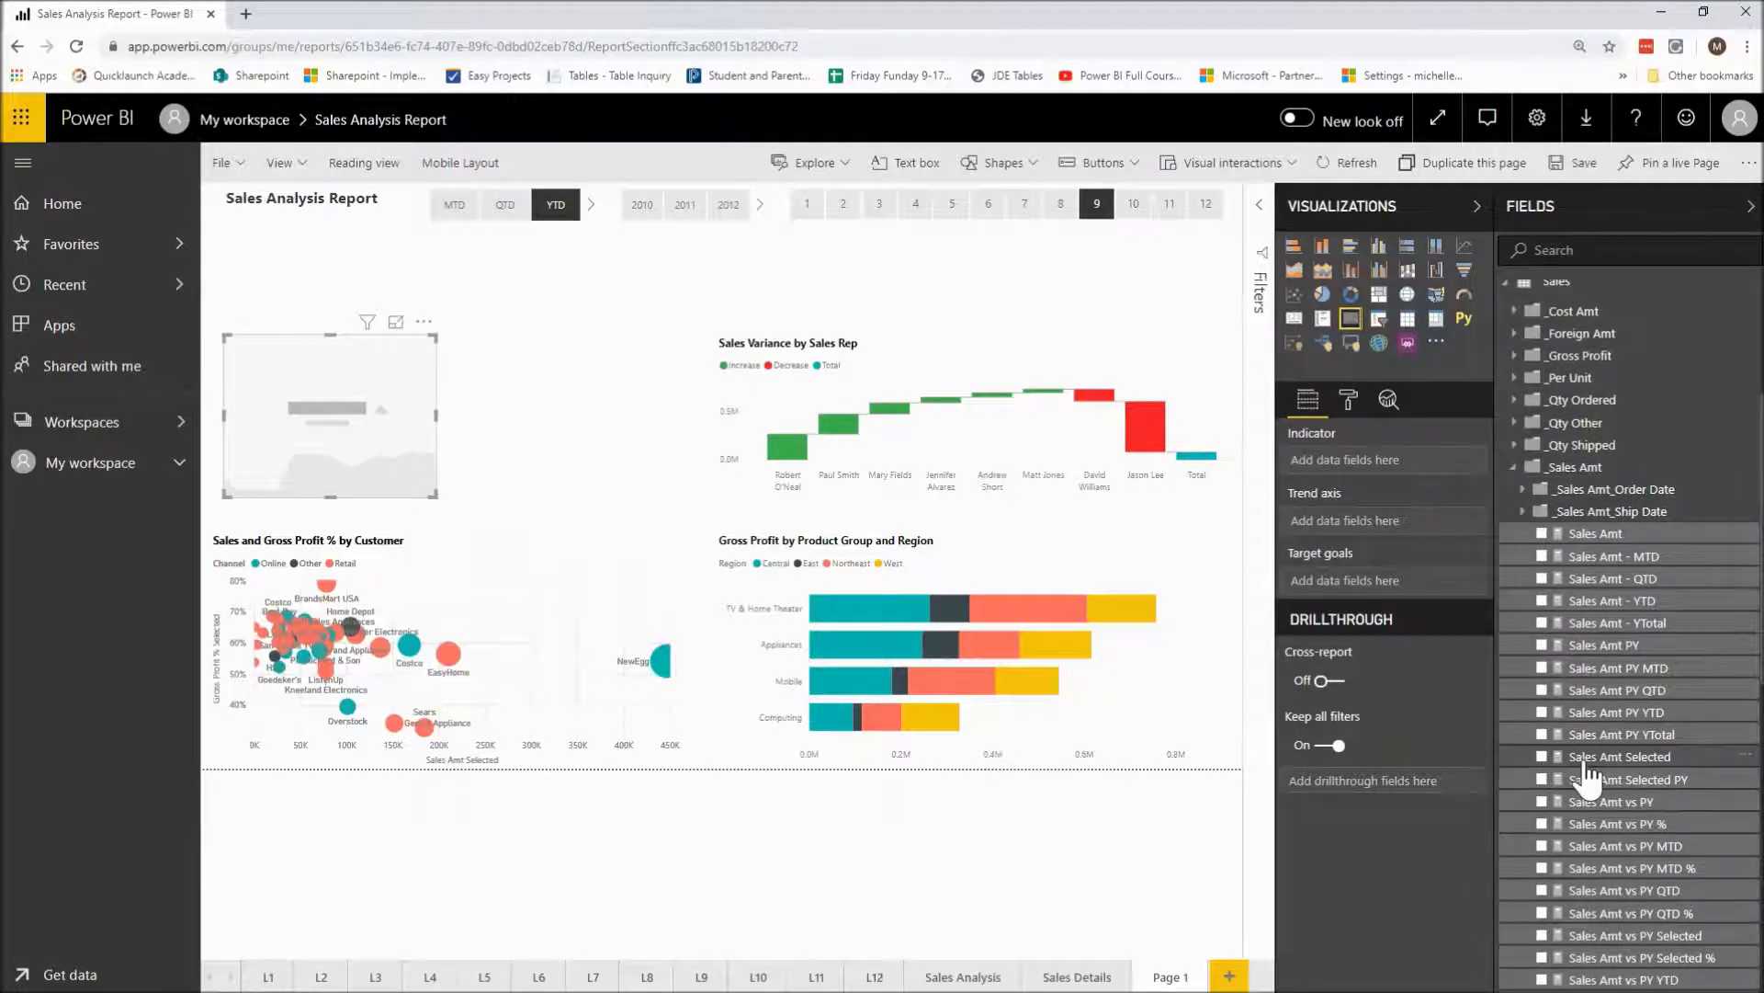
pyautogui.moveTo(1585, 764); pyautogui.dragTo(1378, 465)
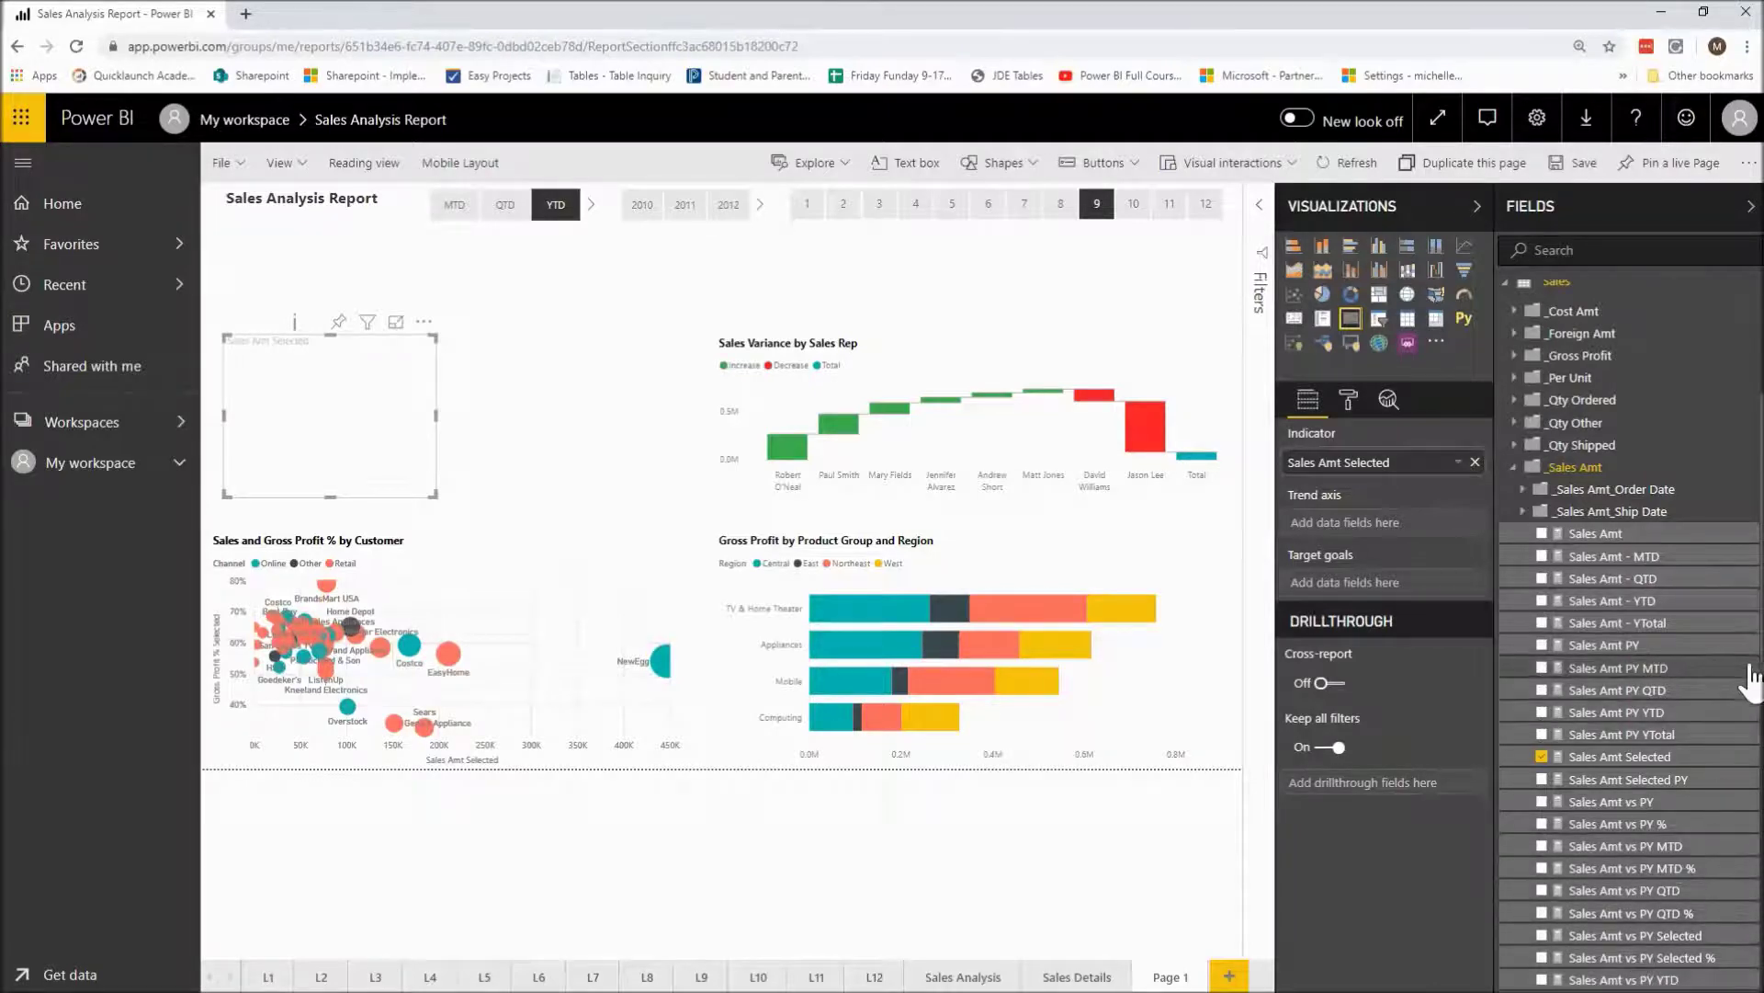
pyautogui.scroll(-1, 1756, 671)
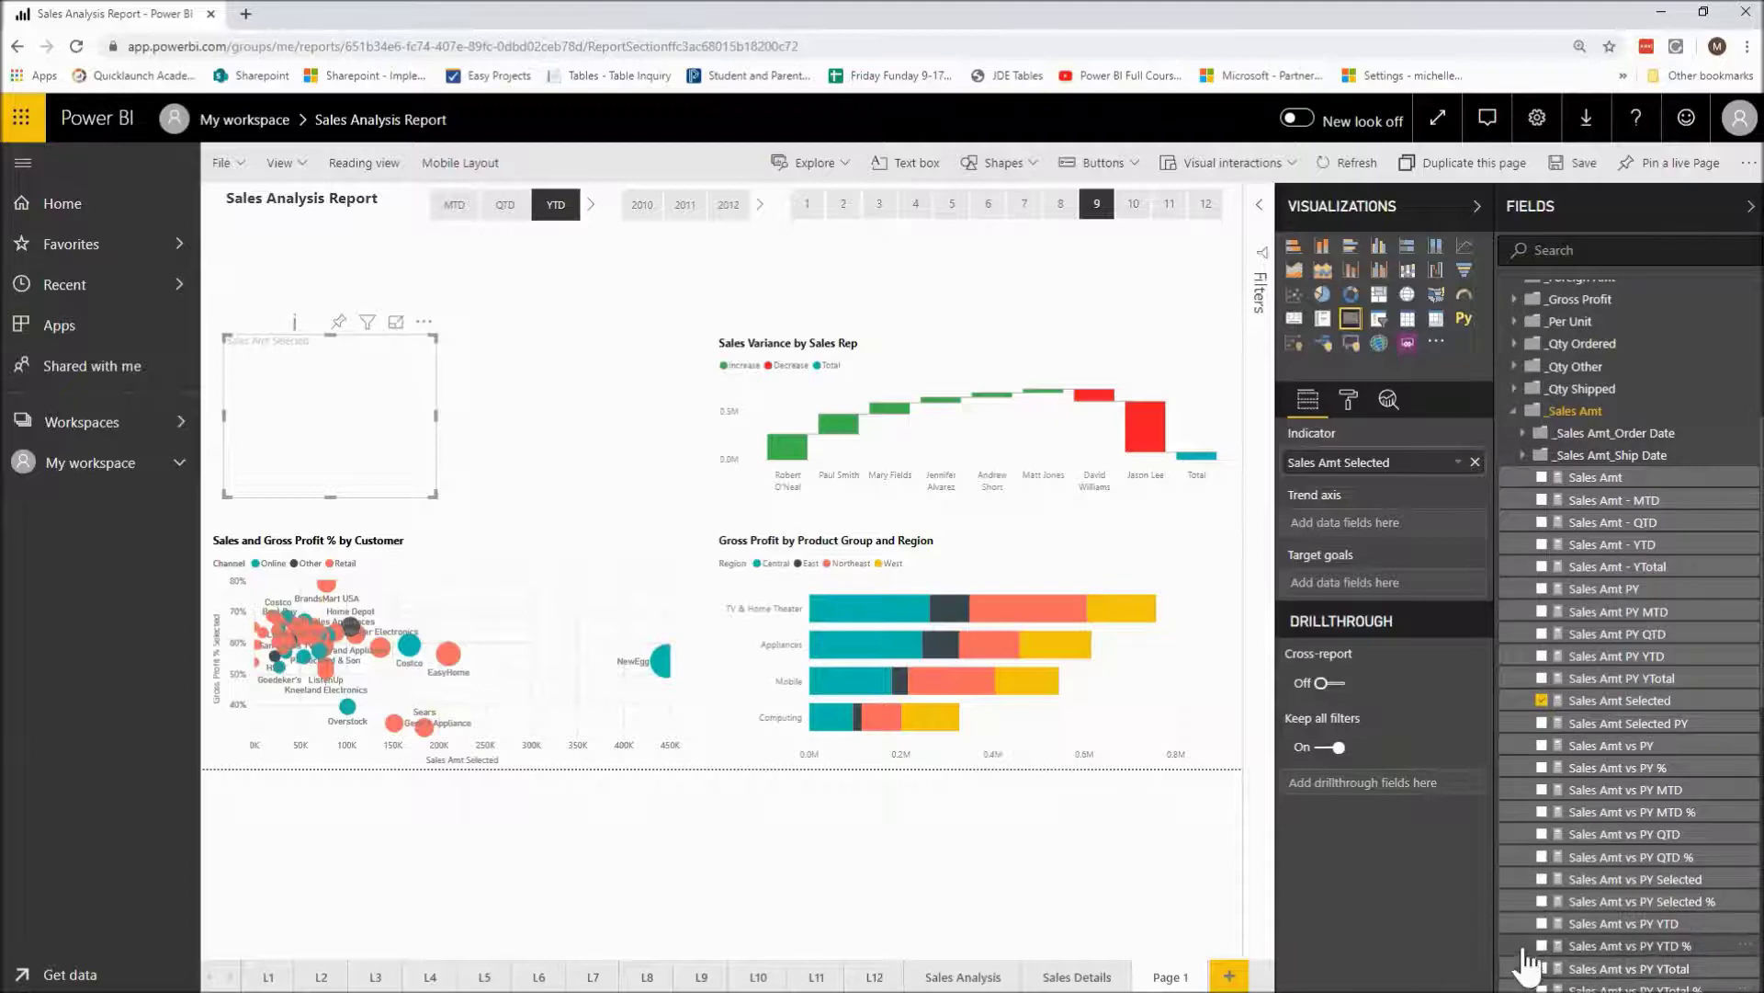
pyautogui.moveTo(1587, 733); pyautogui.dragTo(1361, 602)
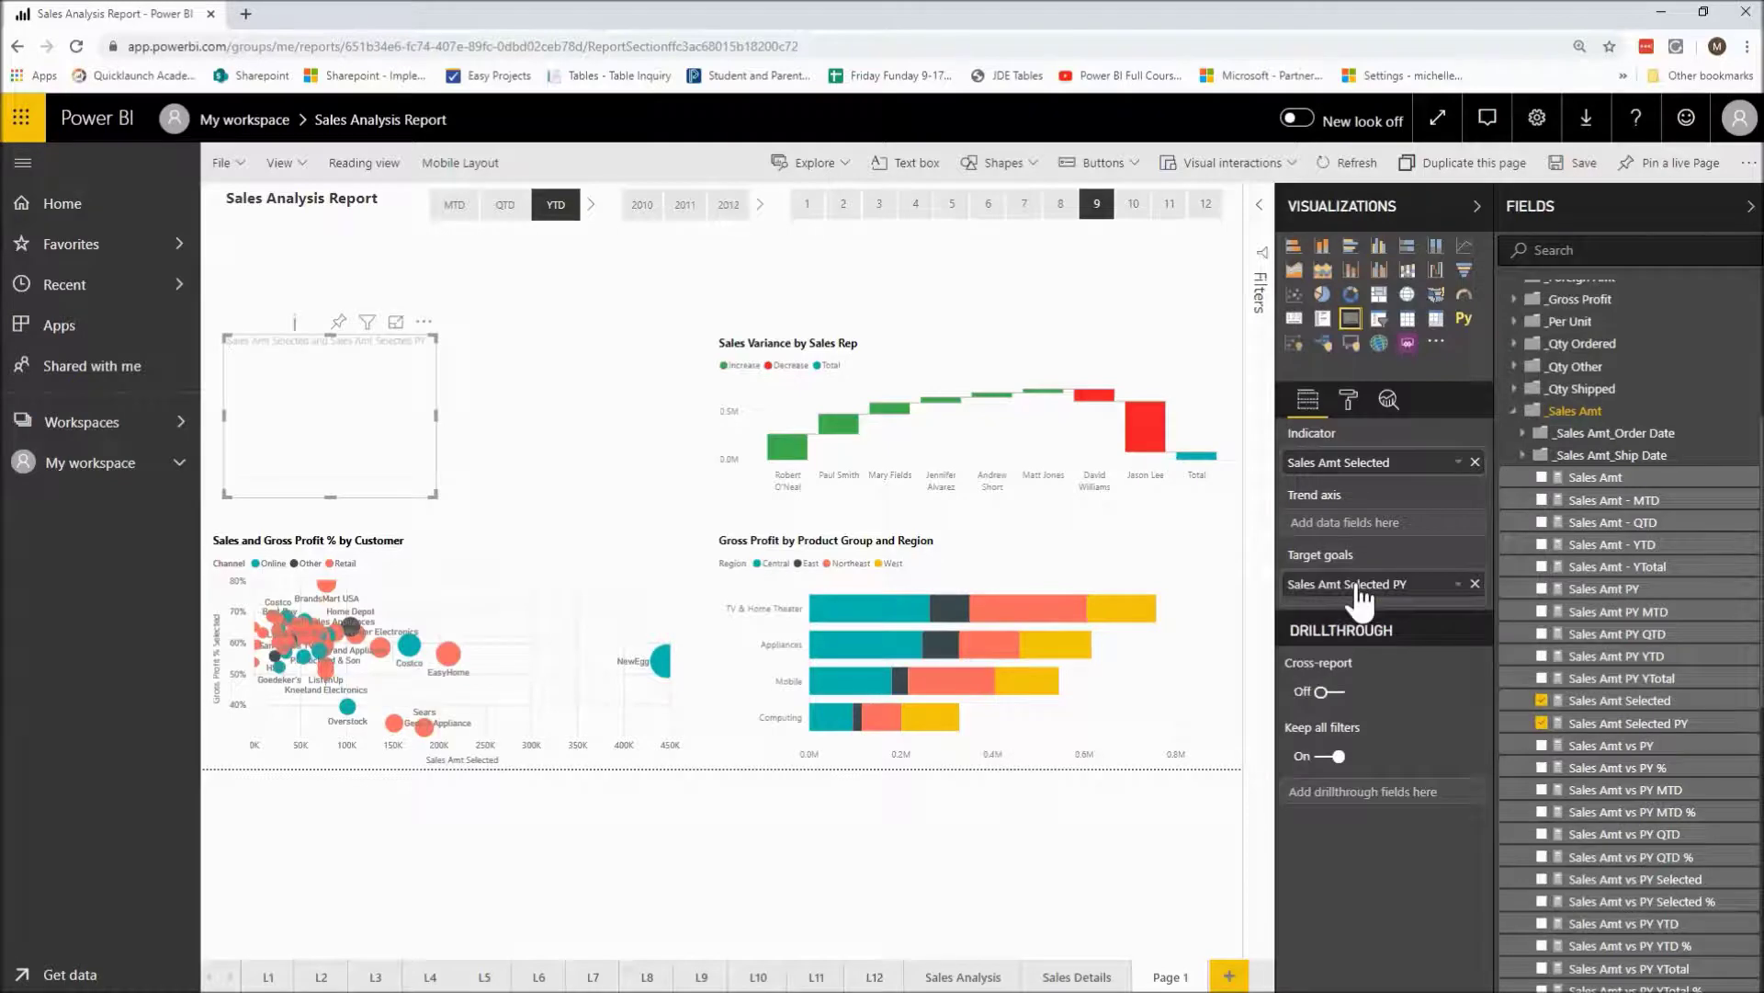
# - Add Year from the Calendar table as the KPI's trend axis and reduce the visual's height
pyautogui.click(1516, 413)
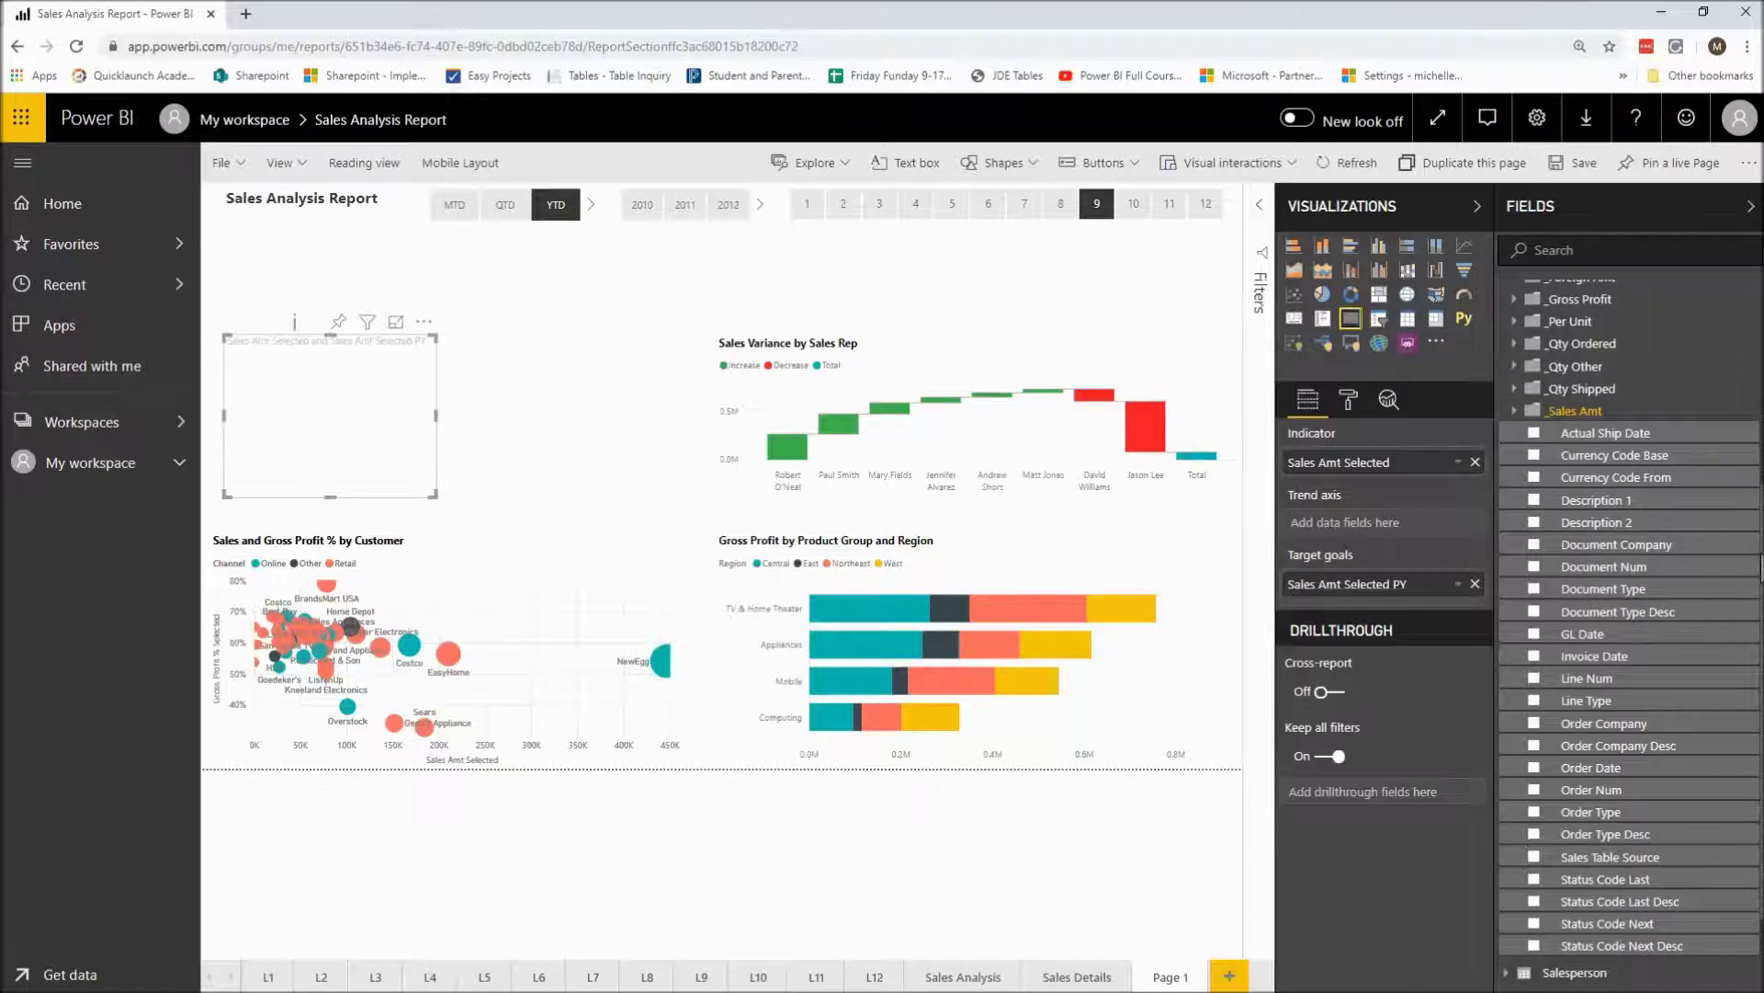
pyautogui.scroll(4, 1540, 542)
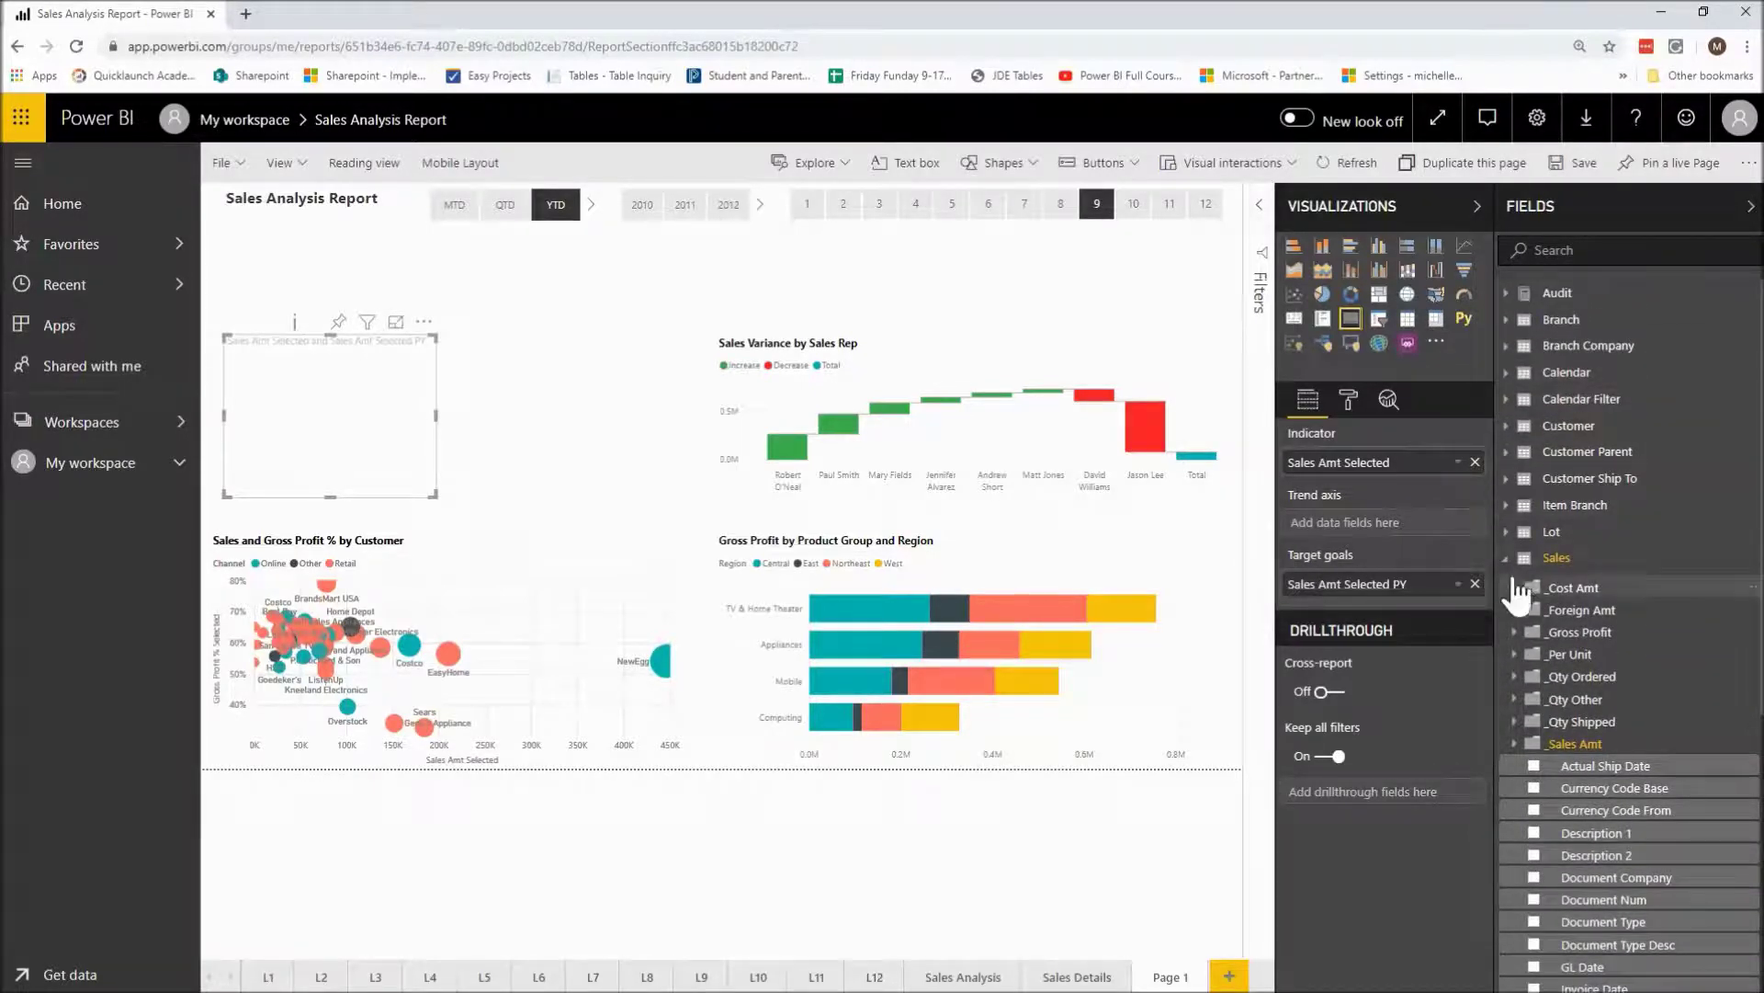
pyautogui.click(1507, 558)
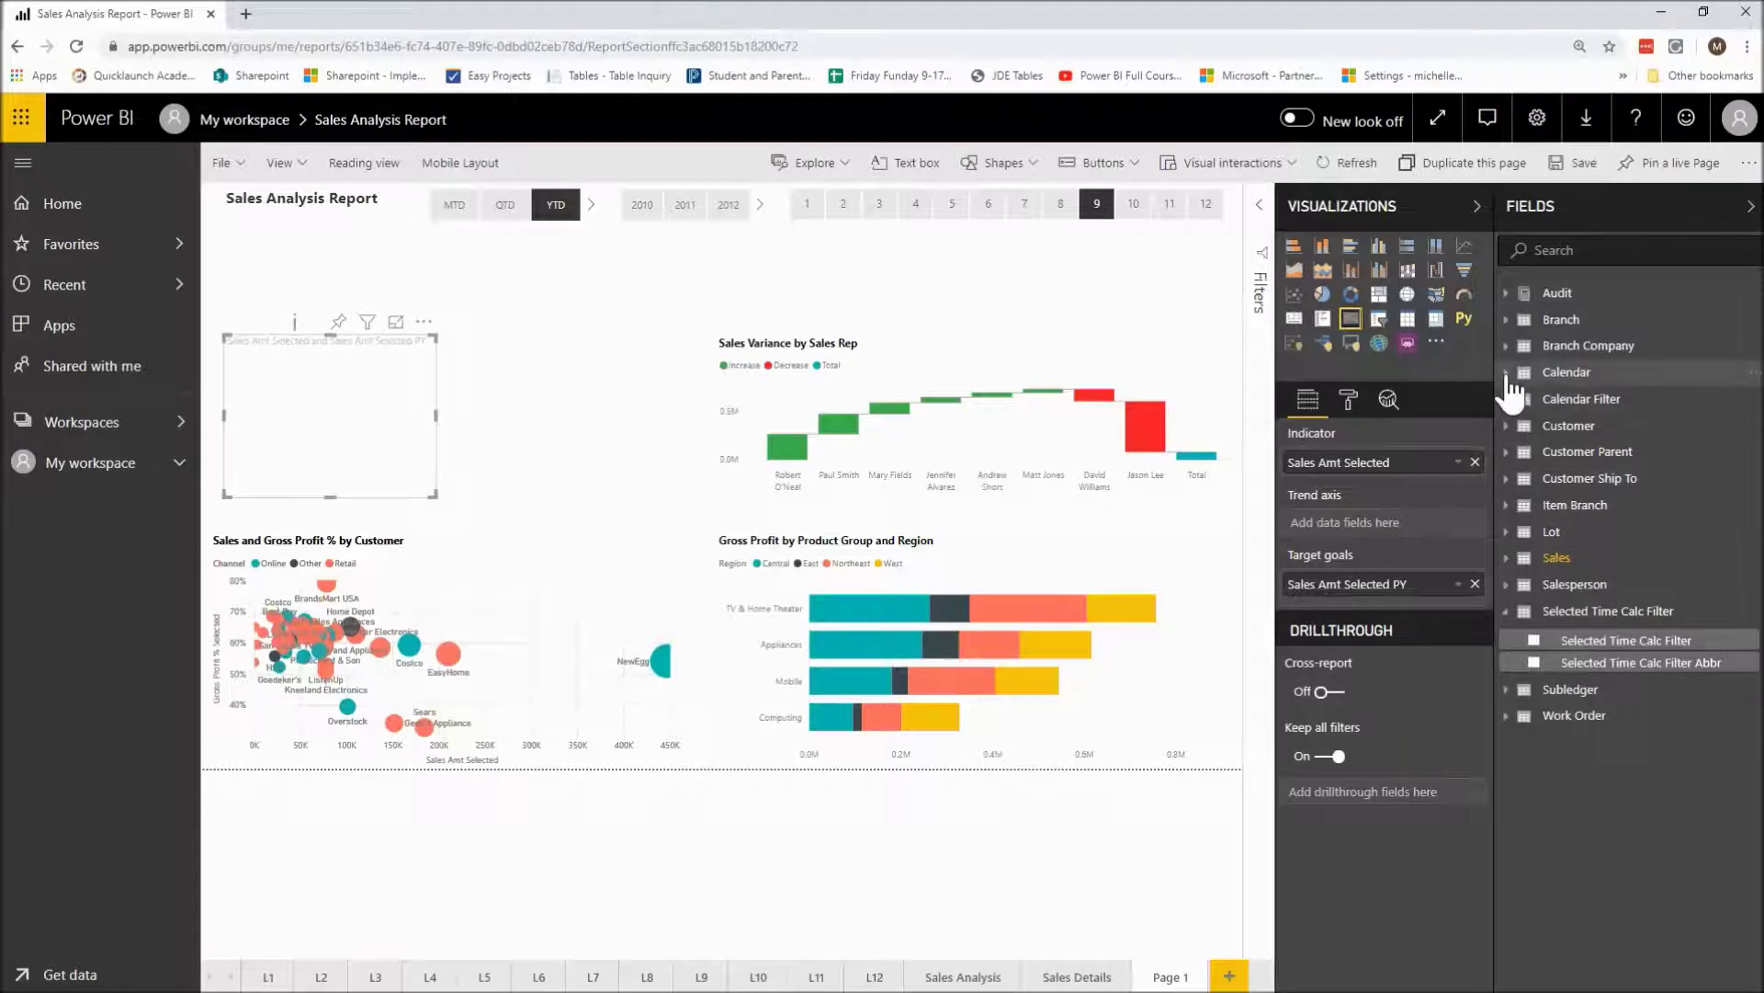
pyautogui.click(1507, 373)
pyautogui.moveTo(1573, 853); pyautogui.dragTo(1368, 535)
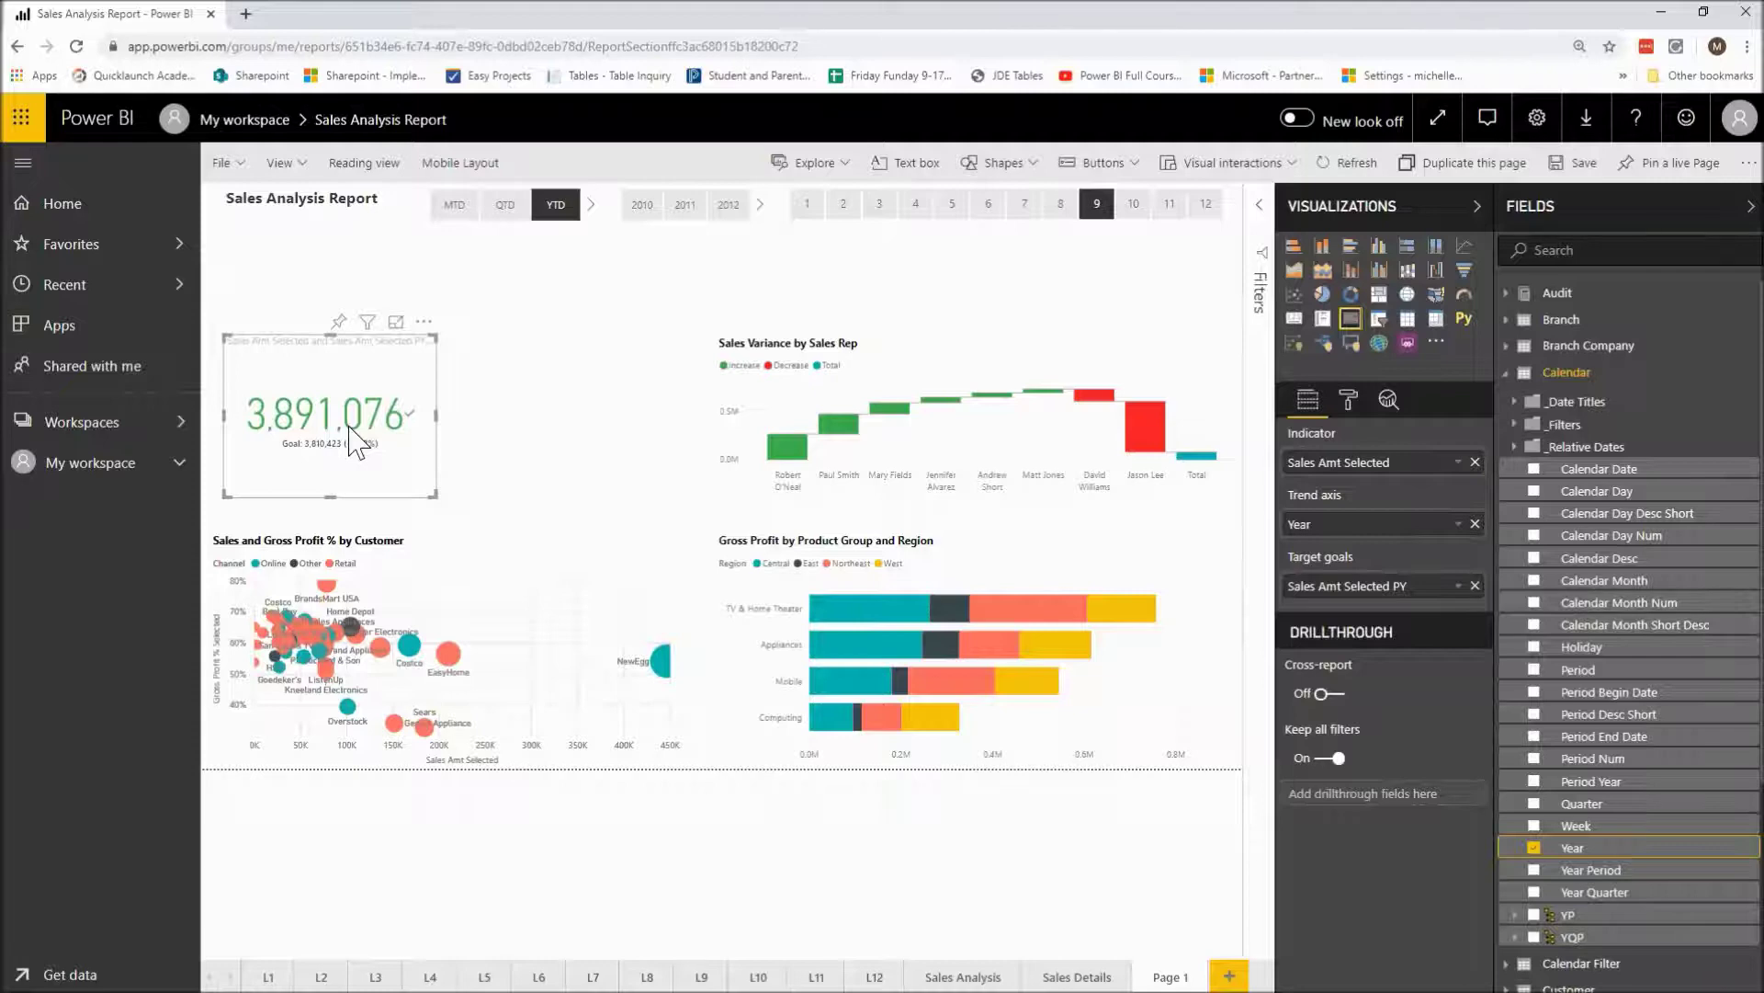
pyautogui.moveTo(330, 491); pyautogui.dragTo(347, 421)
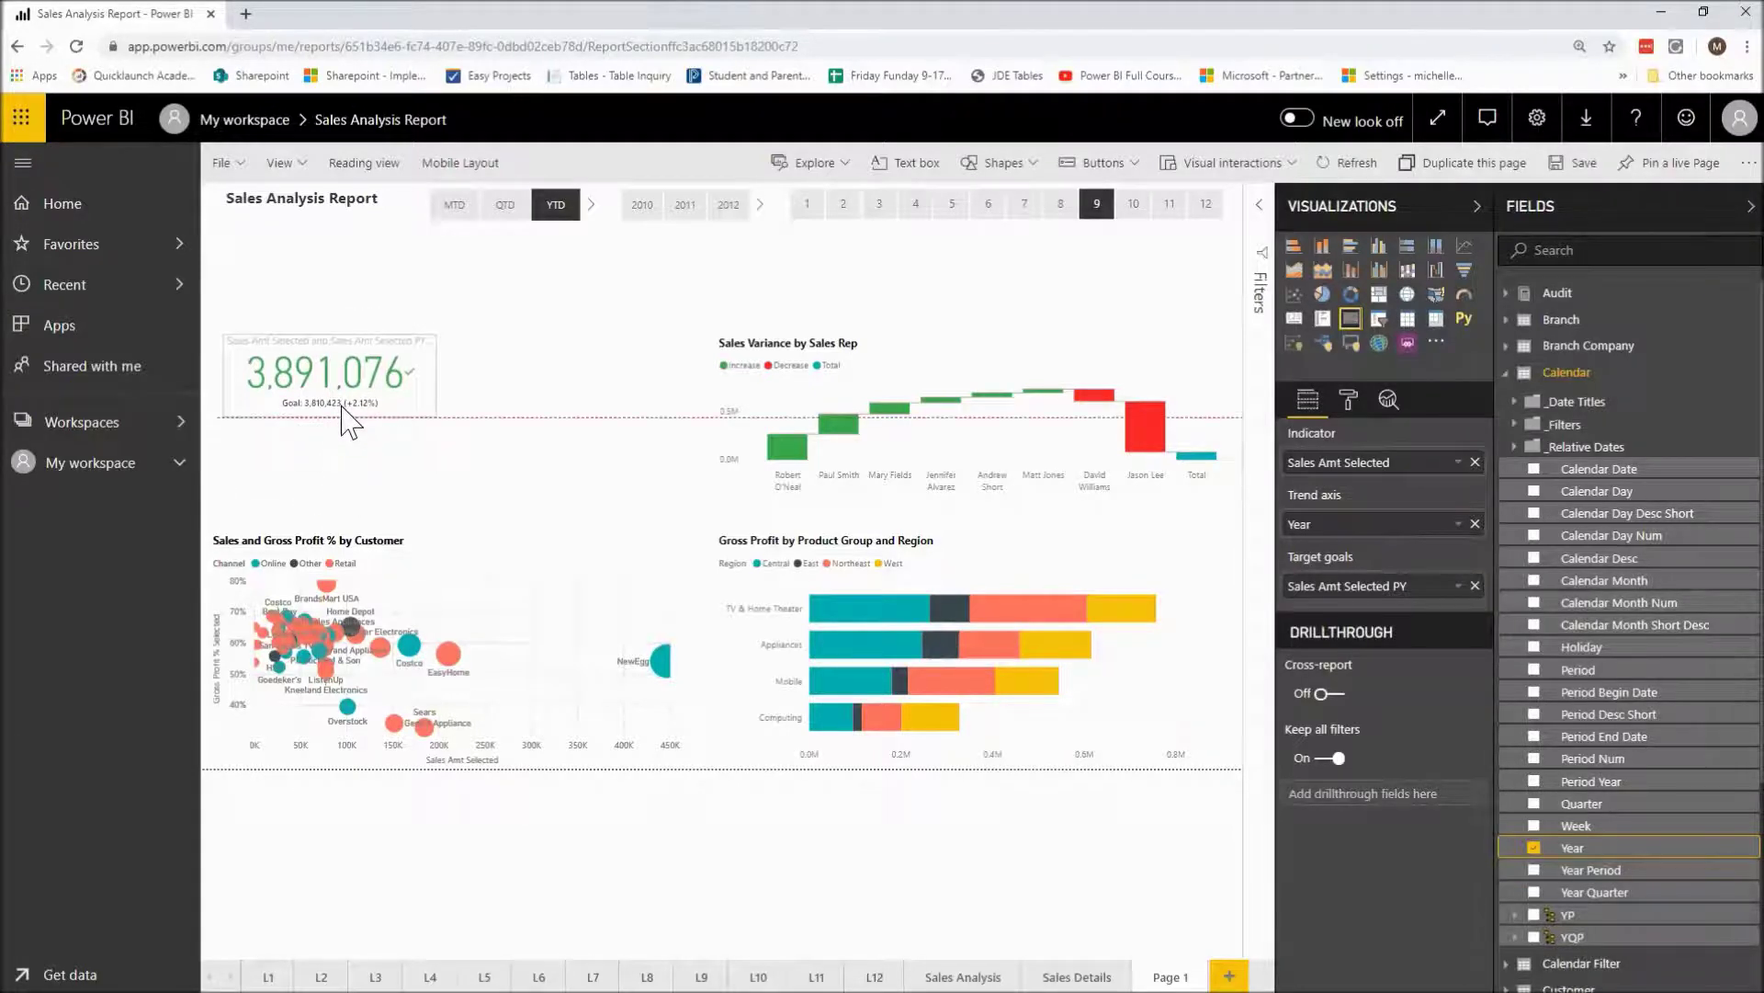
pyautogui.moveTo(342, 409); pyautogui.dragTo(343, 409)
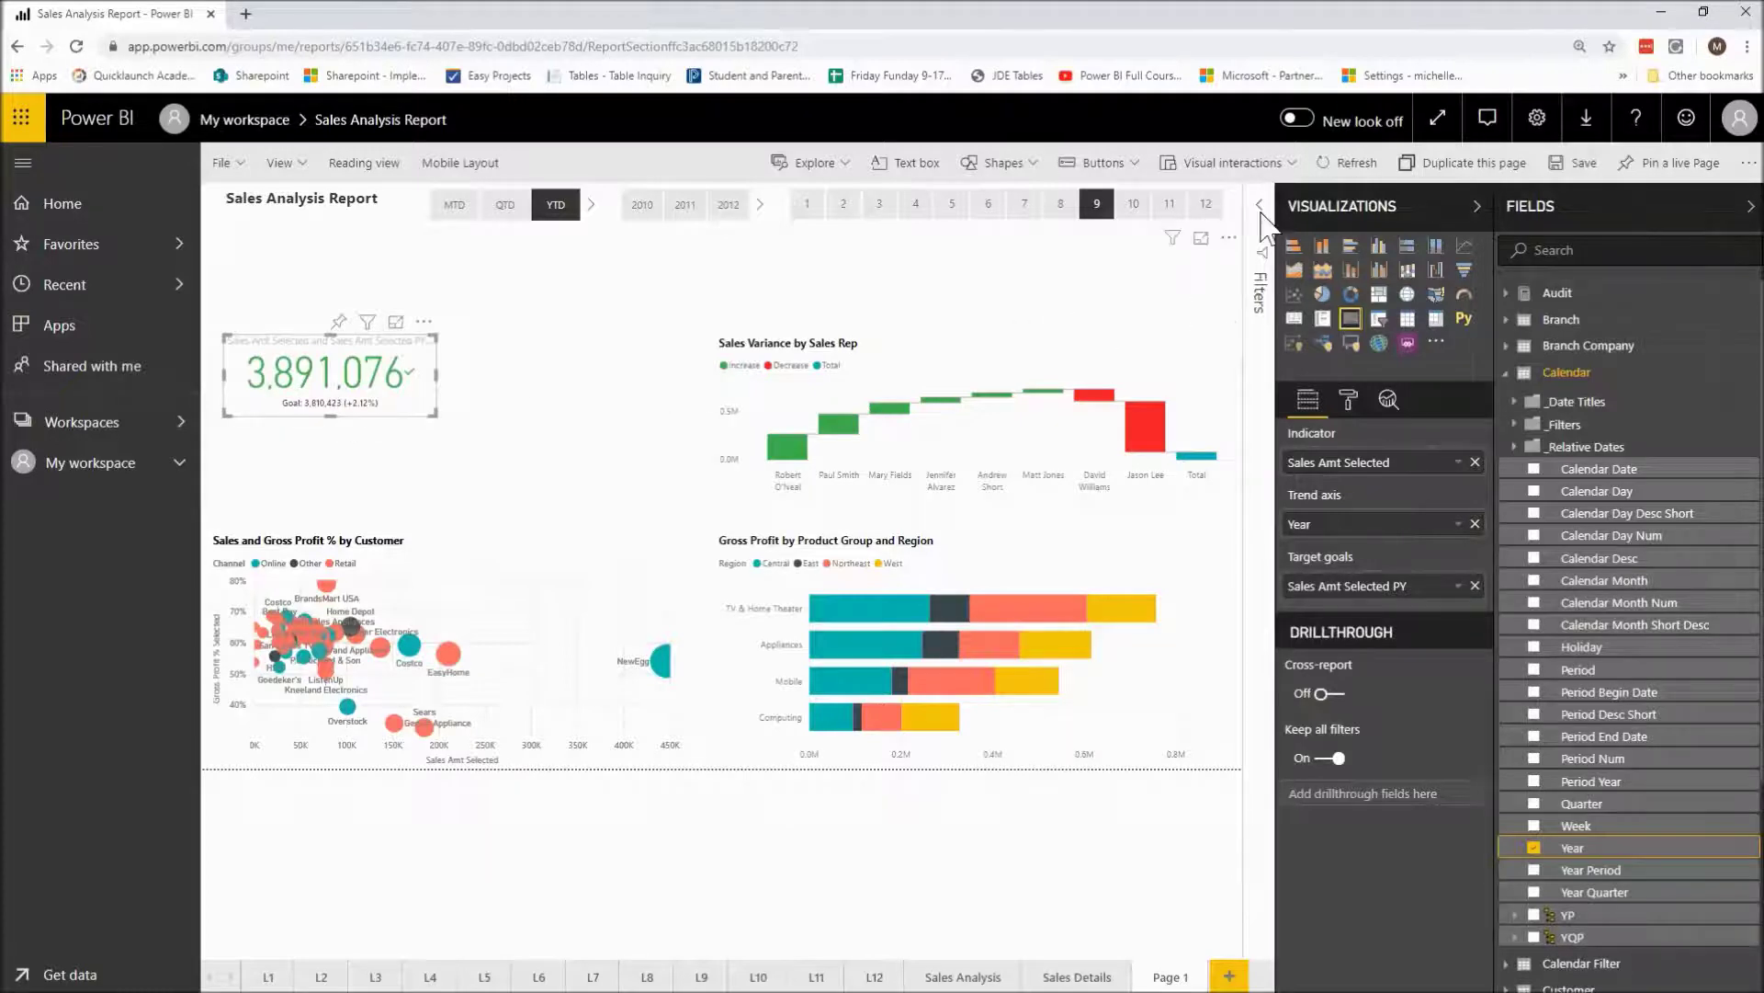
# - Change the KPI visual's title to "Sales vs PY"
pyautogui.click(1346, 397)
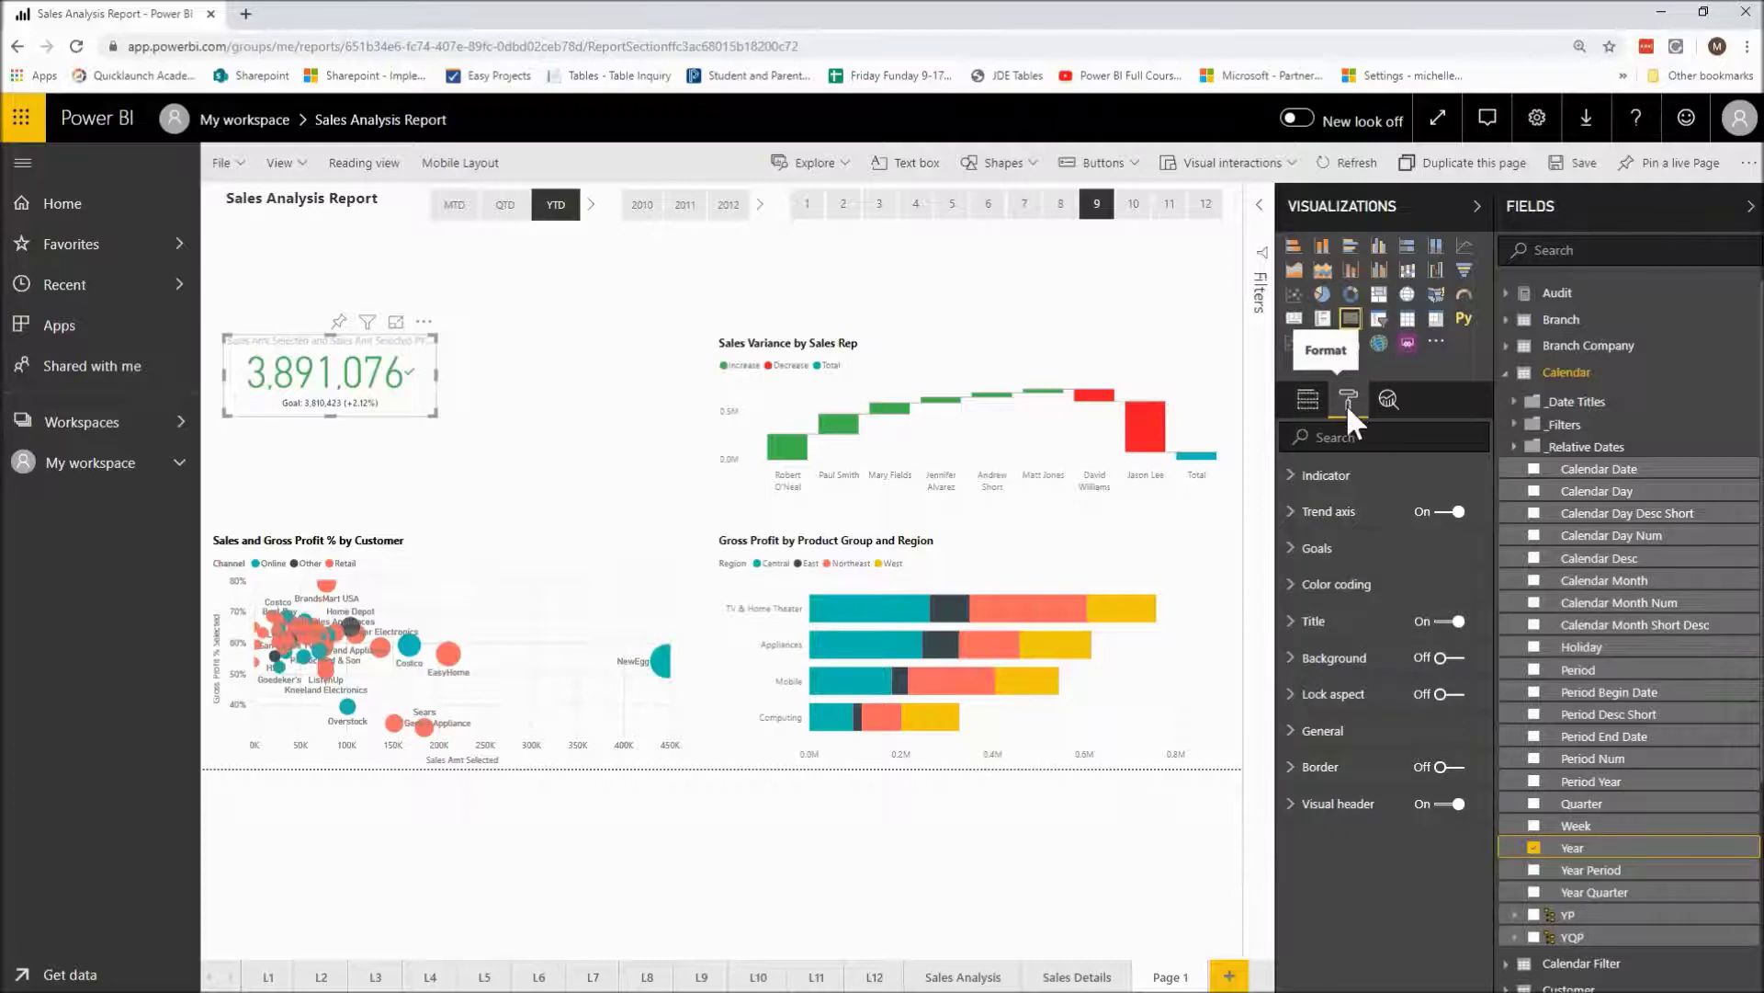
pyautogui.click(1290, 623)
pyautogui.click(1300, 681)
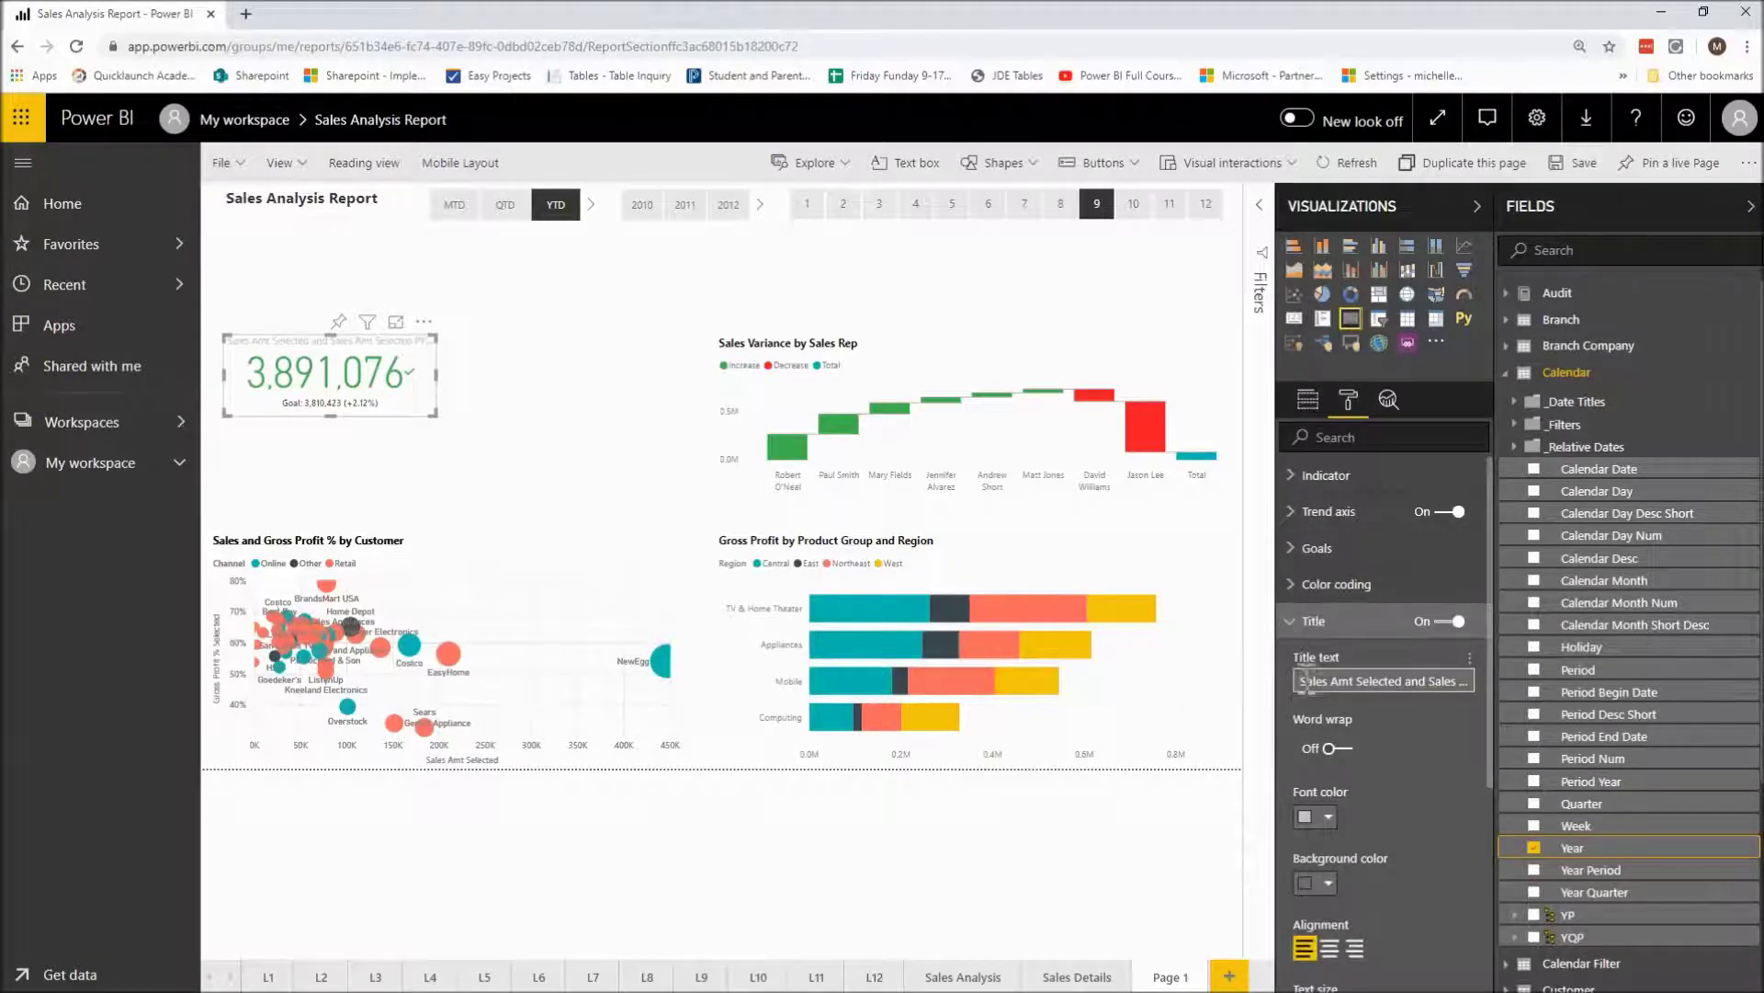
pyautogui.moveTo(1301, 681); pyautogui.dragTo(1536, 735)
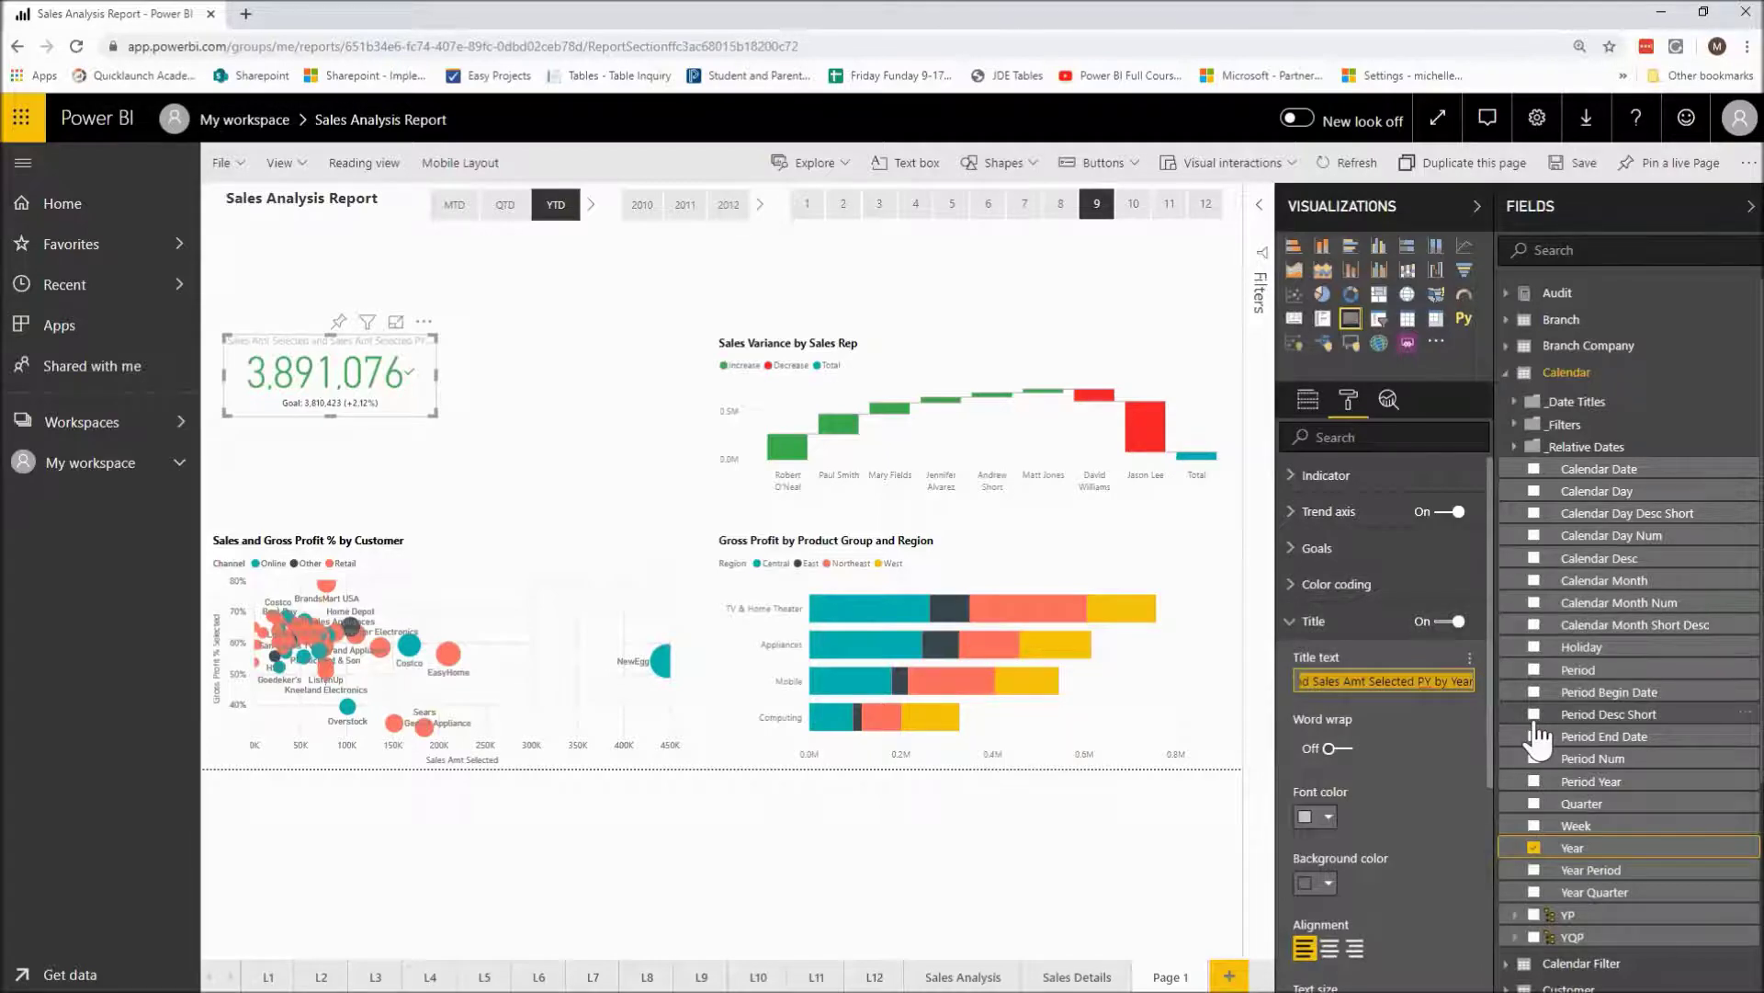
pyautogui.write('Sales ')
pyautogui.write('b')
pyautogui.press('BackSpace')
pyautogui.press('BackSpace')
pyautogui.write('vs PY')
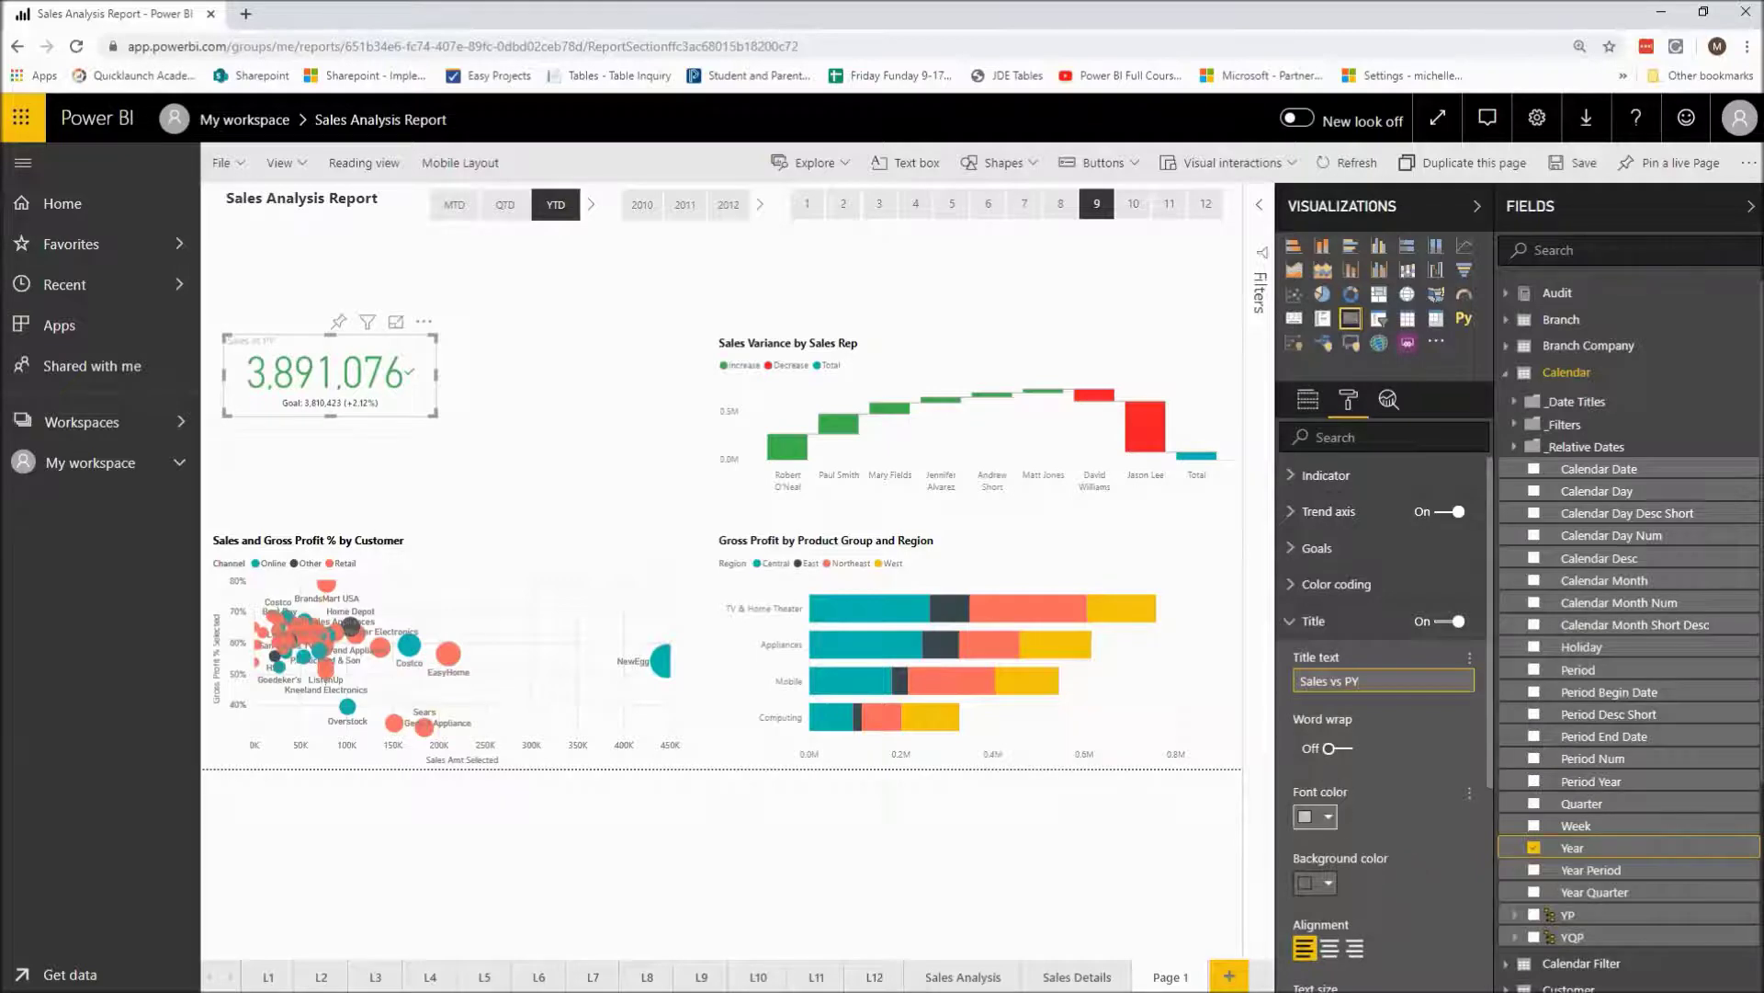
# - Format the KPI title with black font color, 10 pt text size and the Segoe (Bold) font family
pyautogui.click(1328, 817)
pyautogui.click(1322, 859)
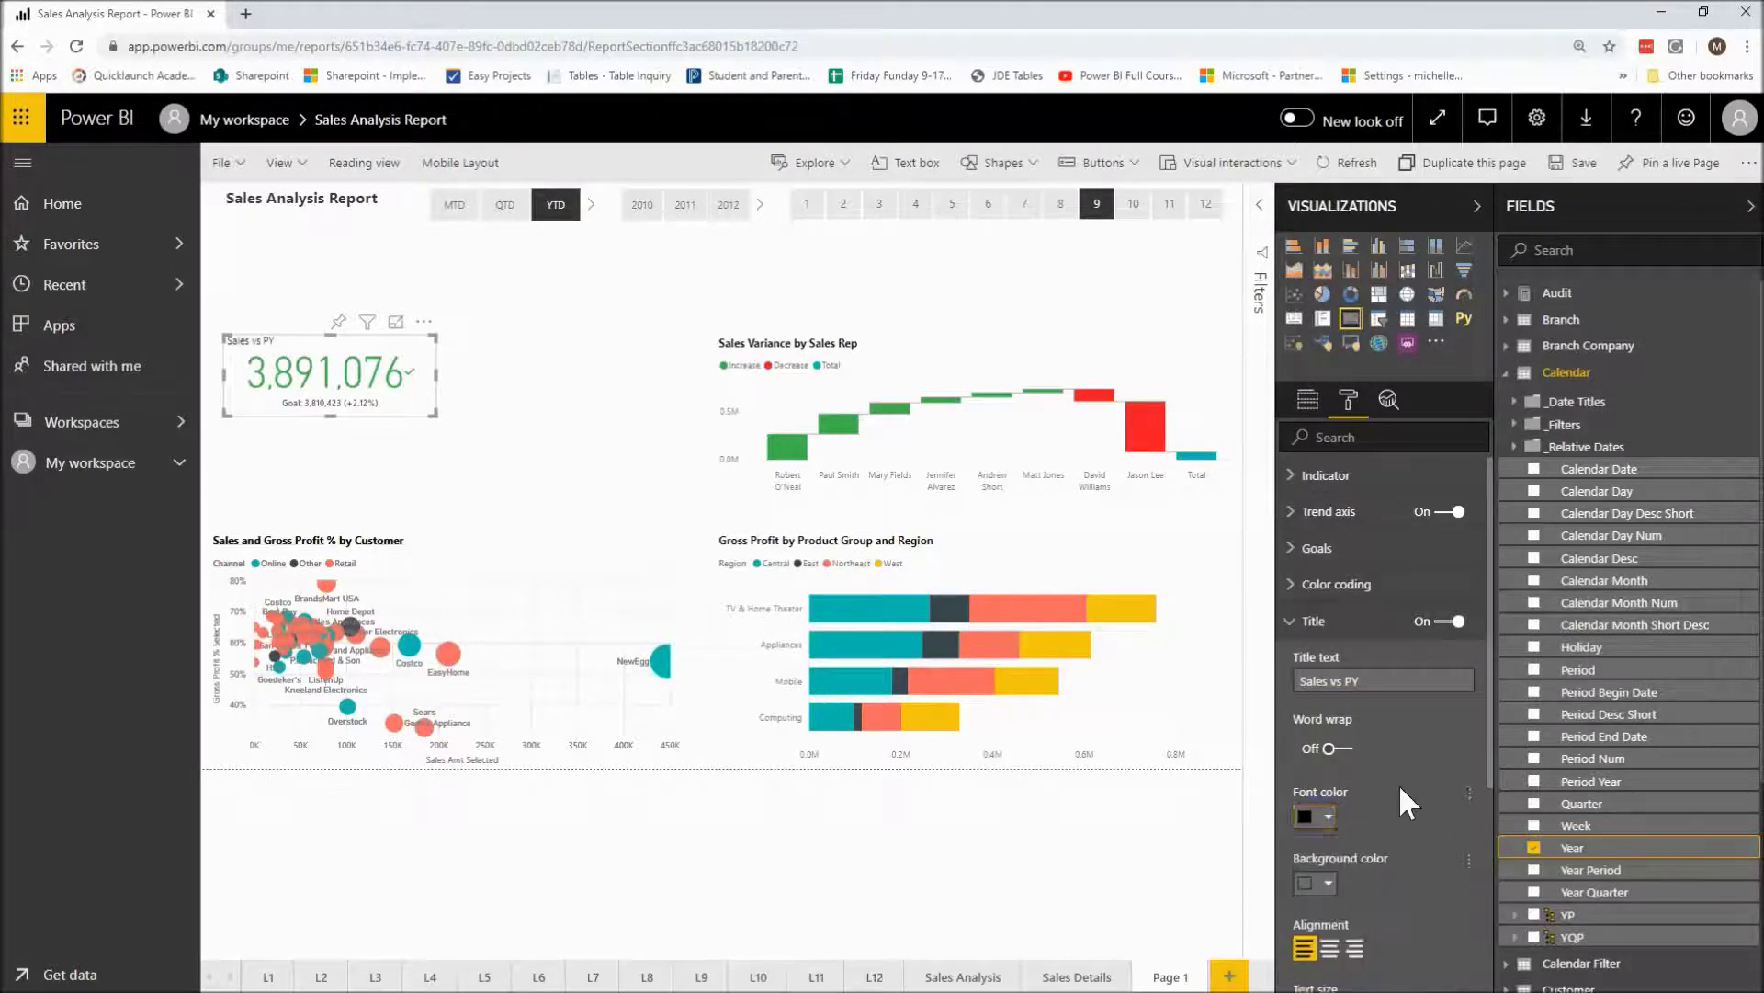
pyautogui.scroll(-1, 1399, 781)
pyautogui.click(1351, 730)
pyautogui.click(1462, 802)
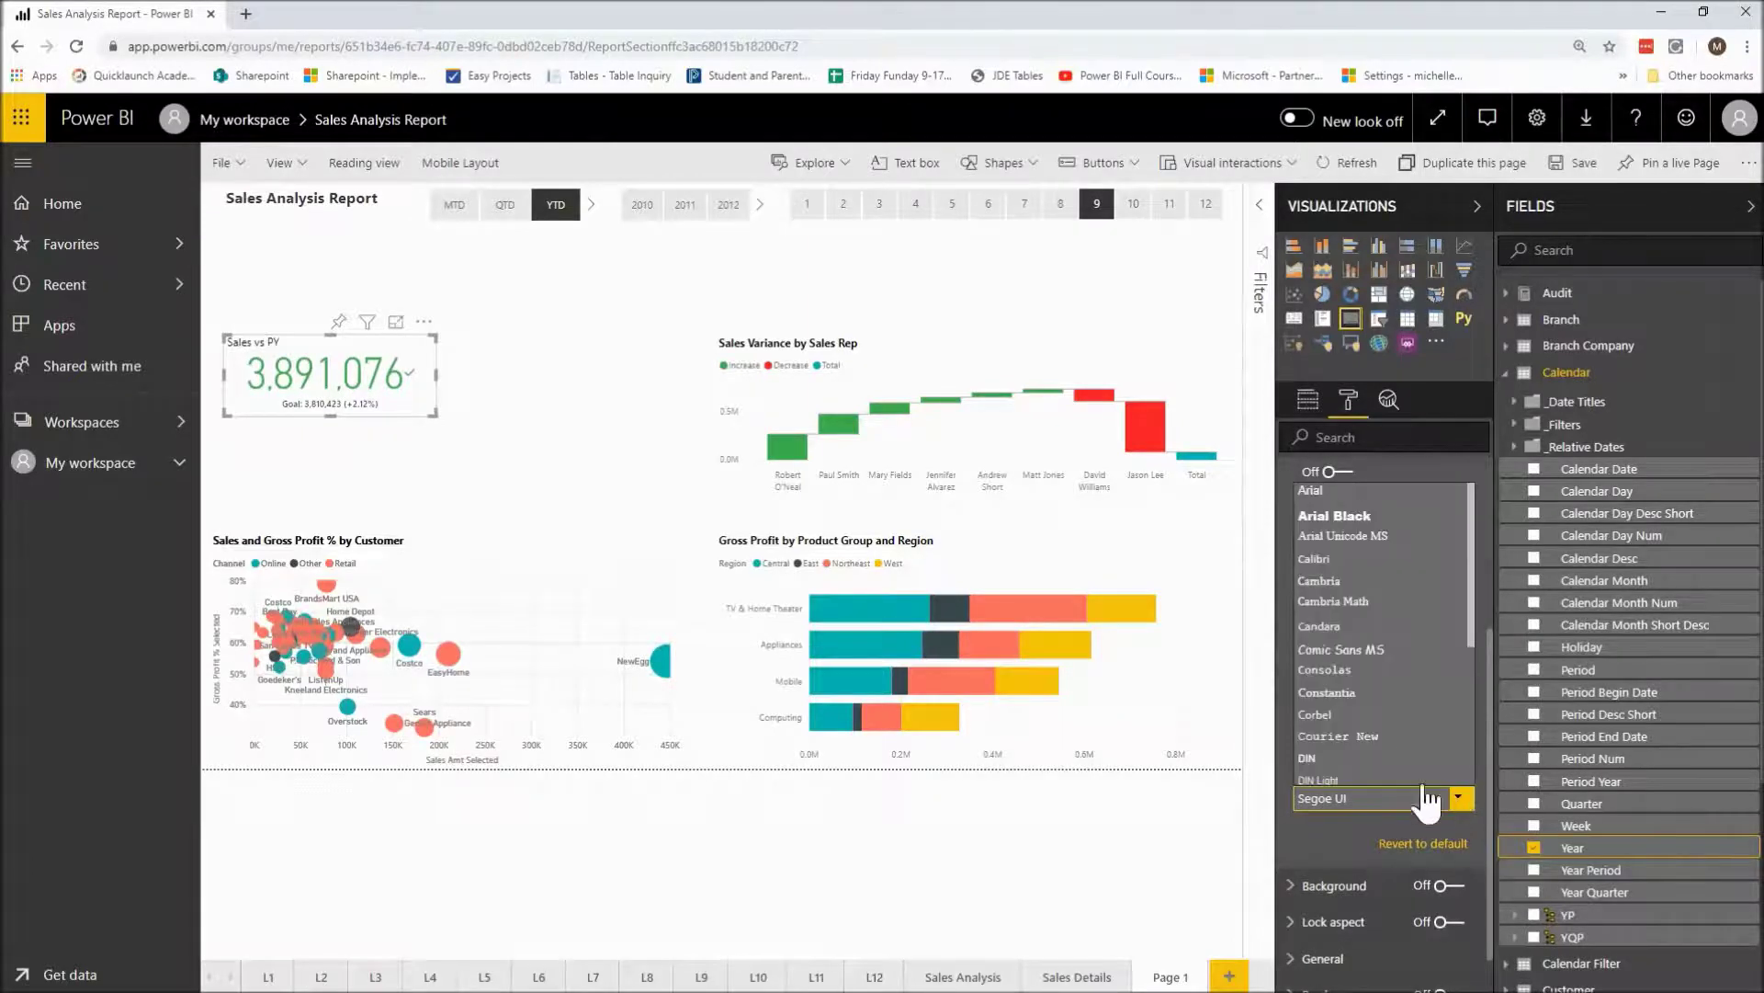
pyautogui.scroll(-2, 1473, 684)
pyautogui.scroll(-3, 1473, 684)
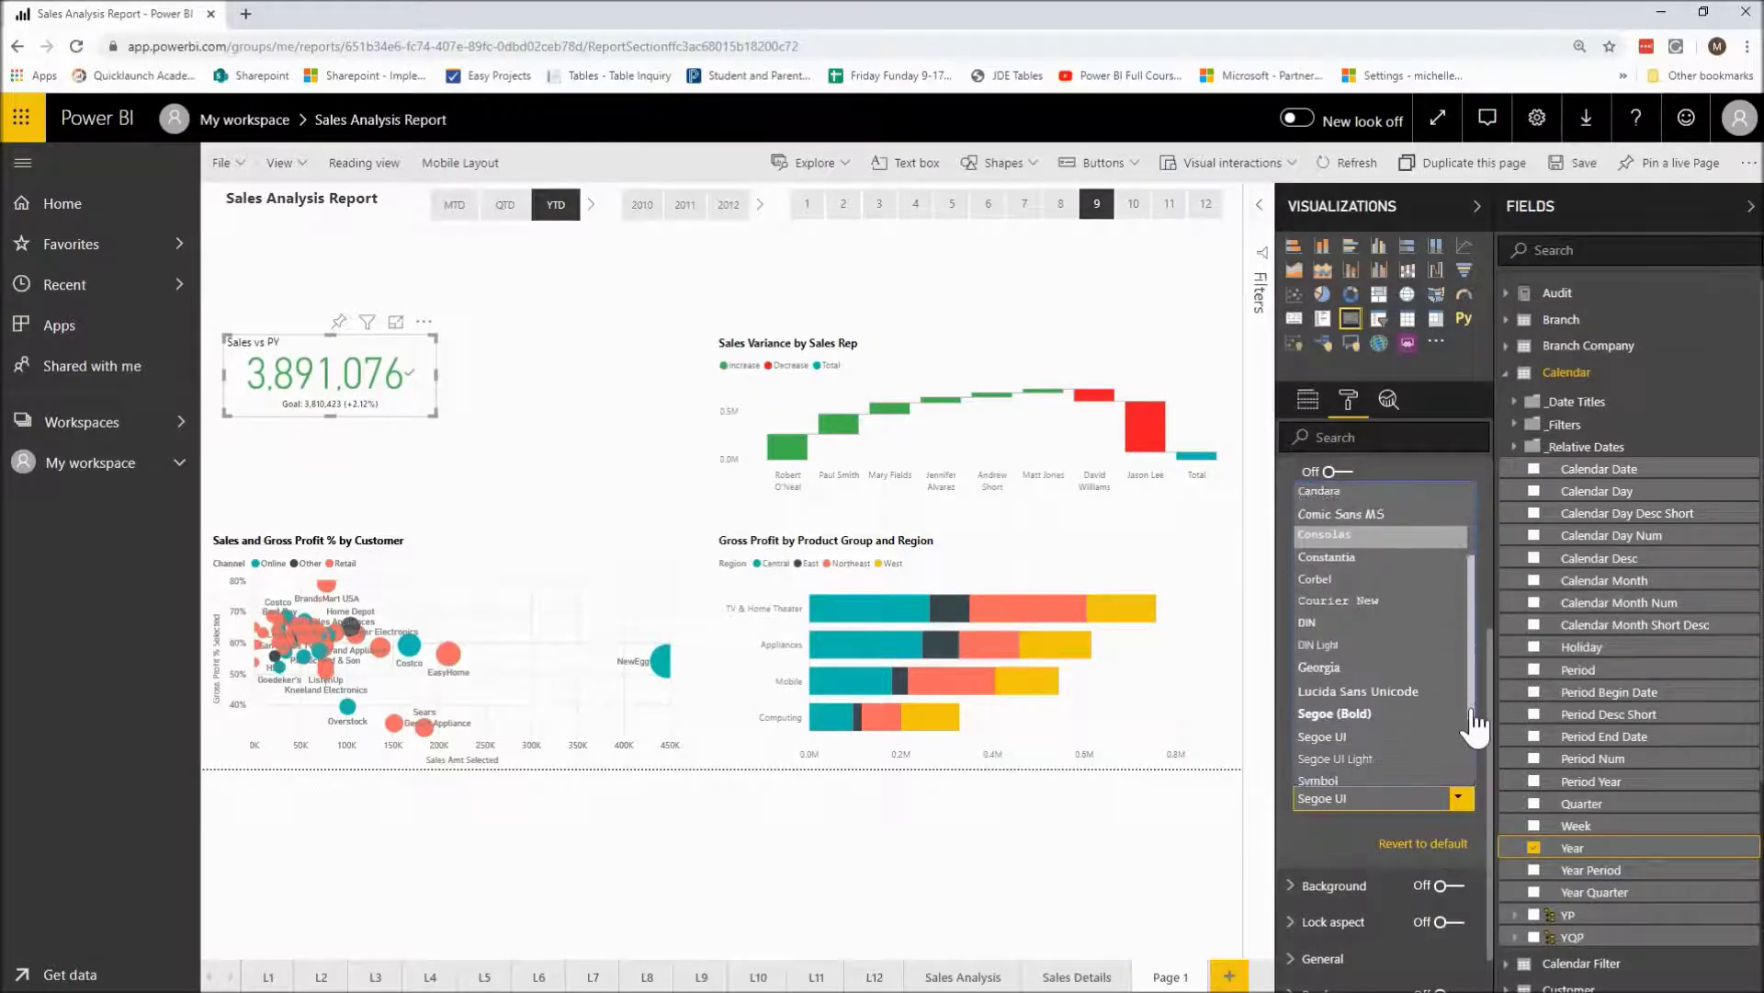
pyautogui.click(1351, 714)
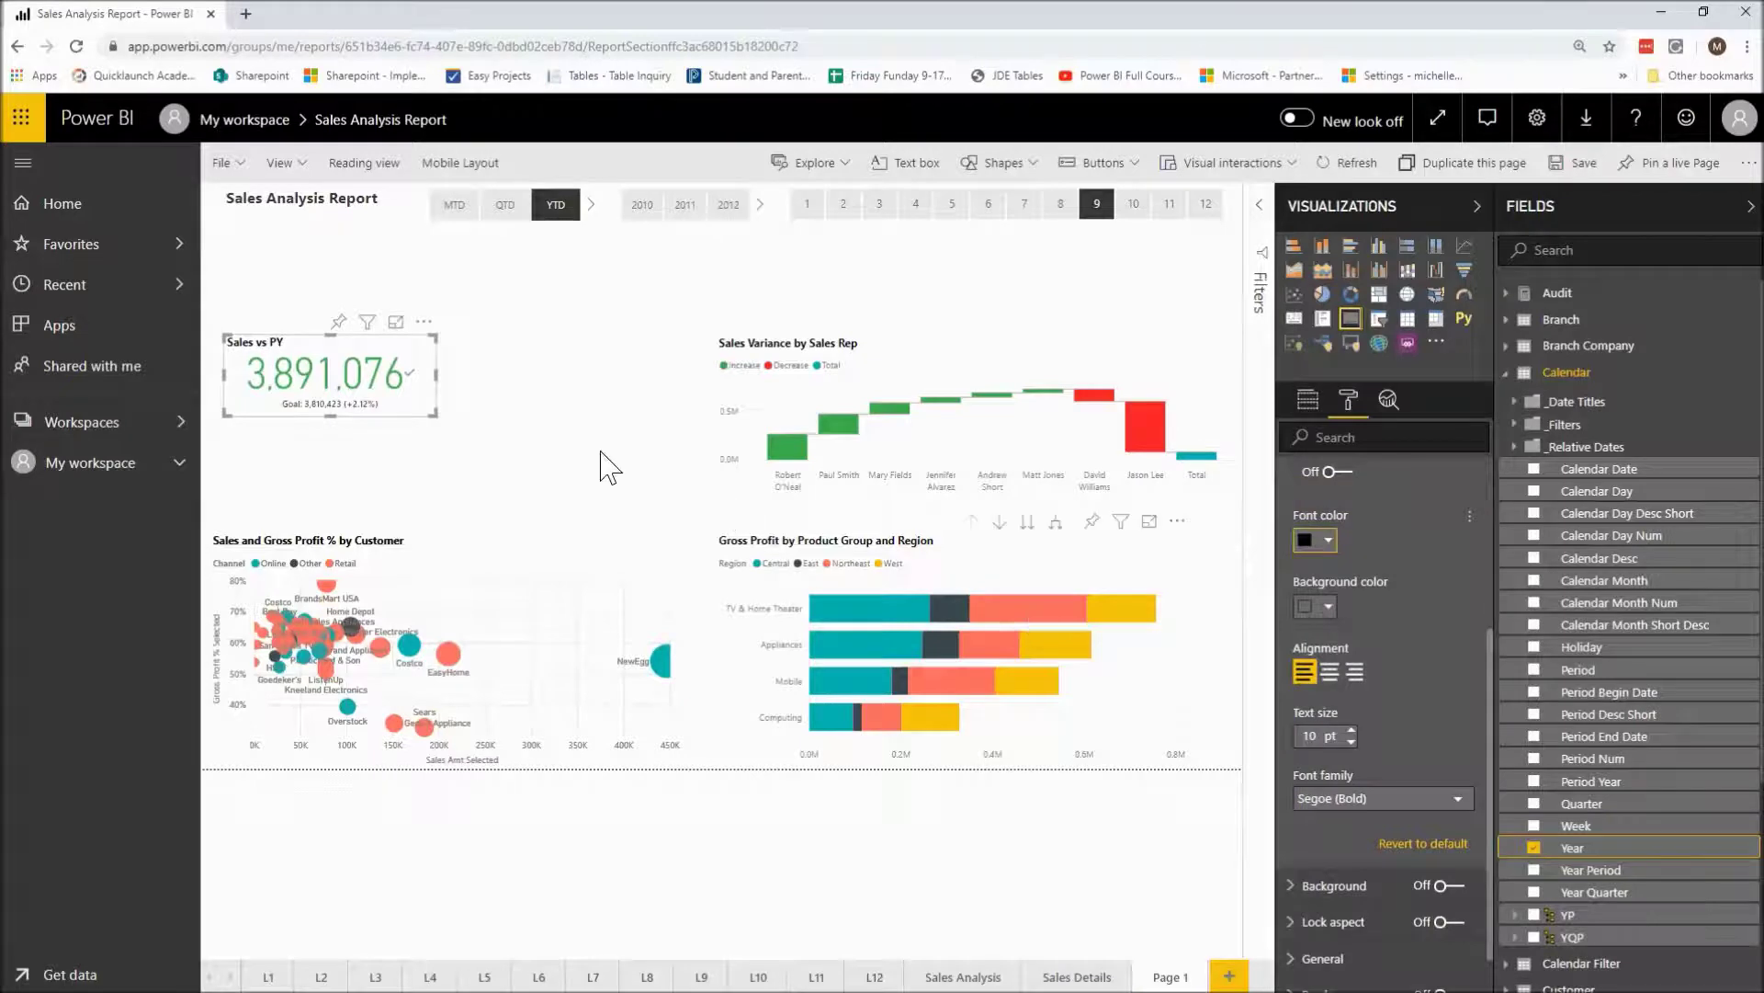
# - Move the KPI visual up beneath the report title and place a duplicate of it directly below
pyautogui.moveTo(358, 363); pyautogui.dragTo(350, 275)
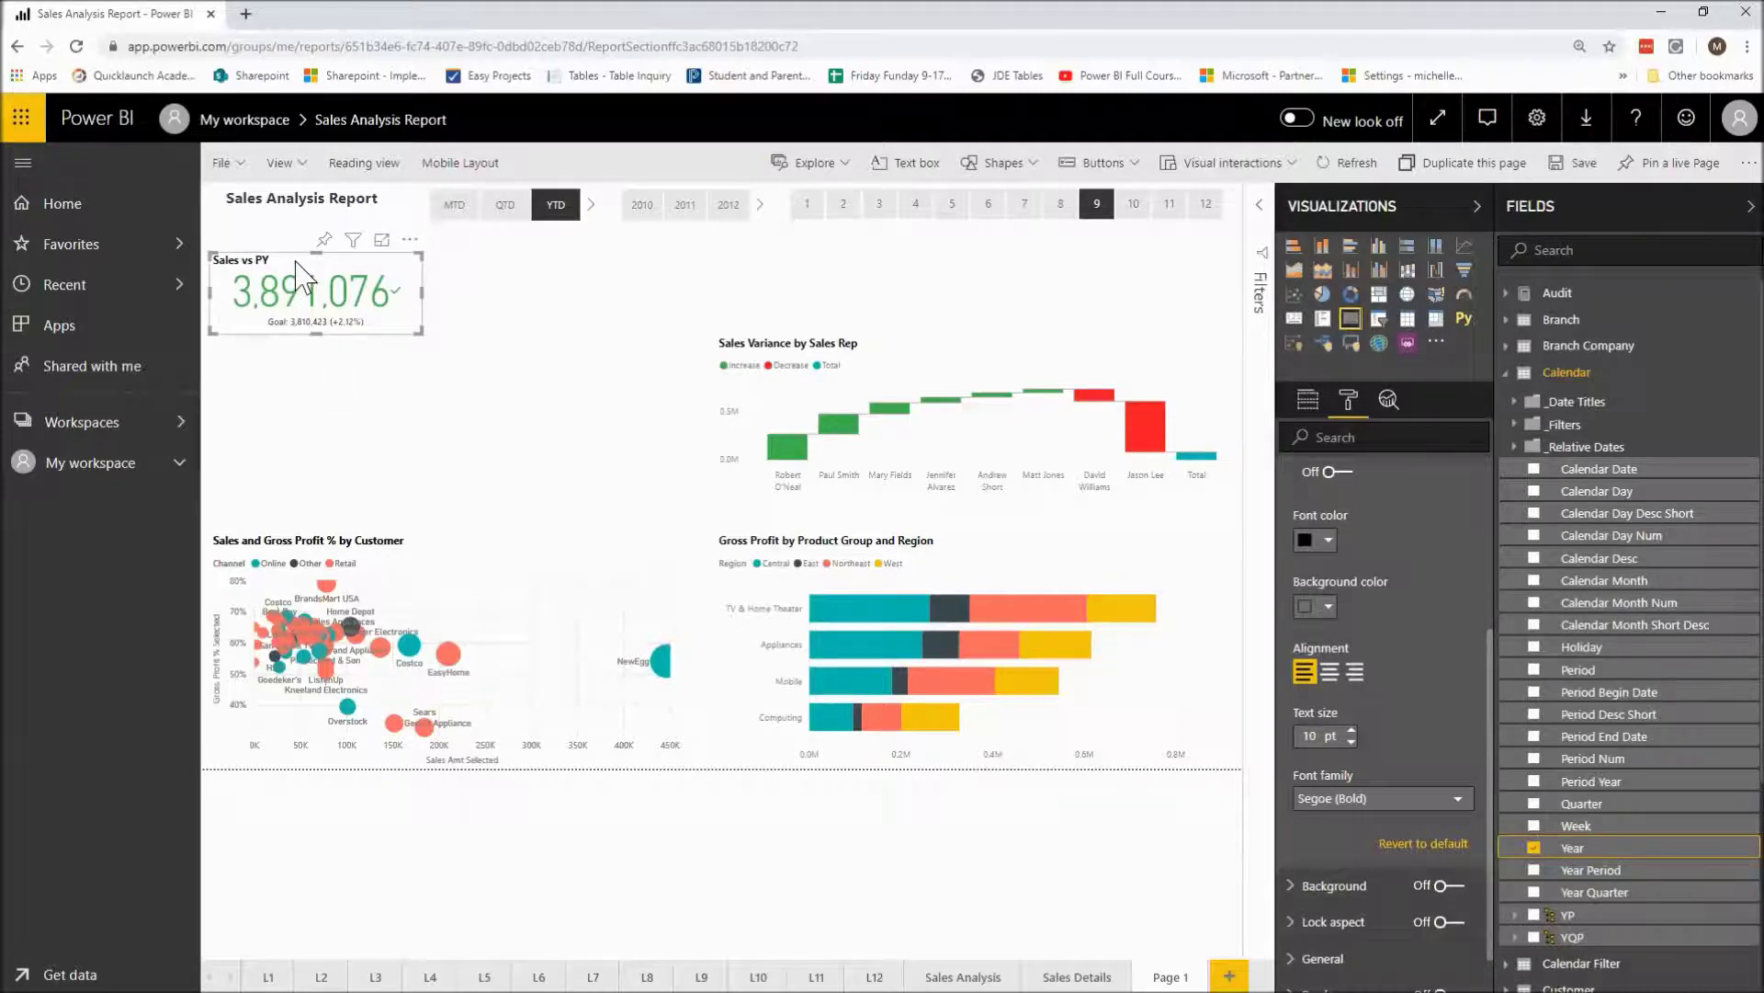
pyautogui.moveTo(296, 271); pyautogui.dragTo(419, 369)
pyautogui.click(375, 312)
pyautogui.press('Delete')
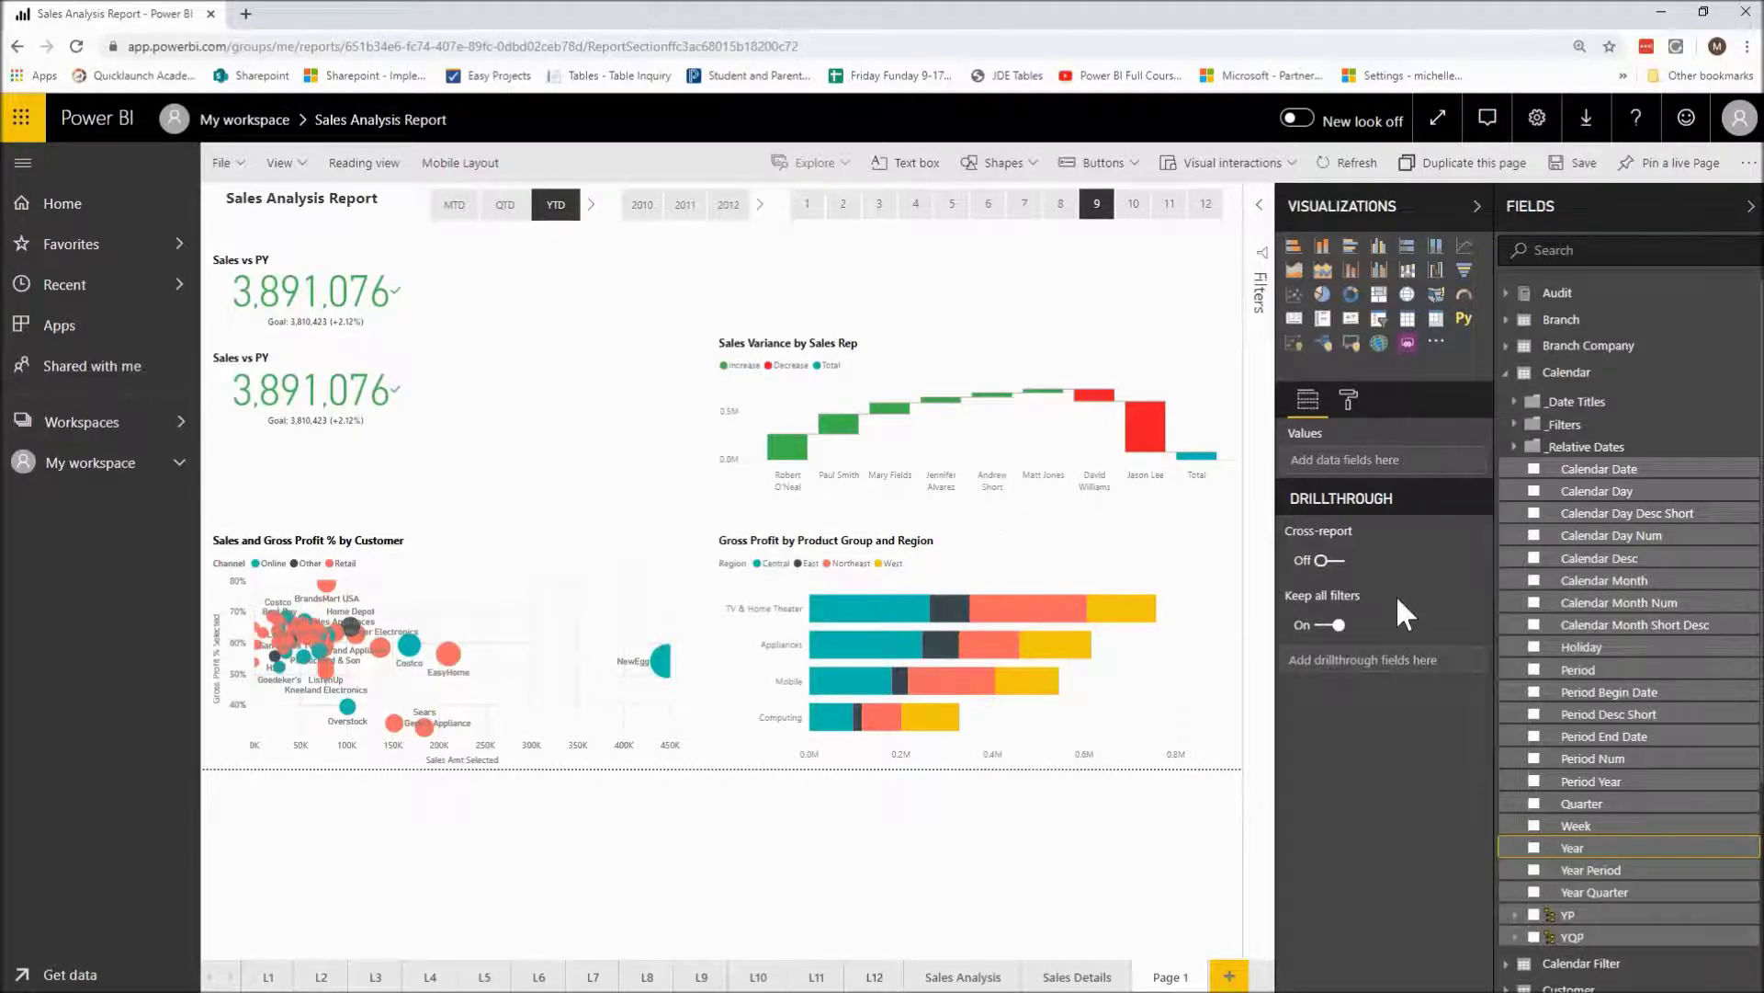
# - In the lower KPI, replace the indicator with Gross Profit % Selected and the target goal with Gross Profit % Selected PY
pyautogui.click(1519, 371)
pyautogui.click(1527, 612)
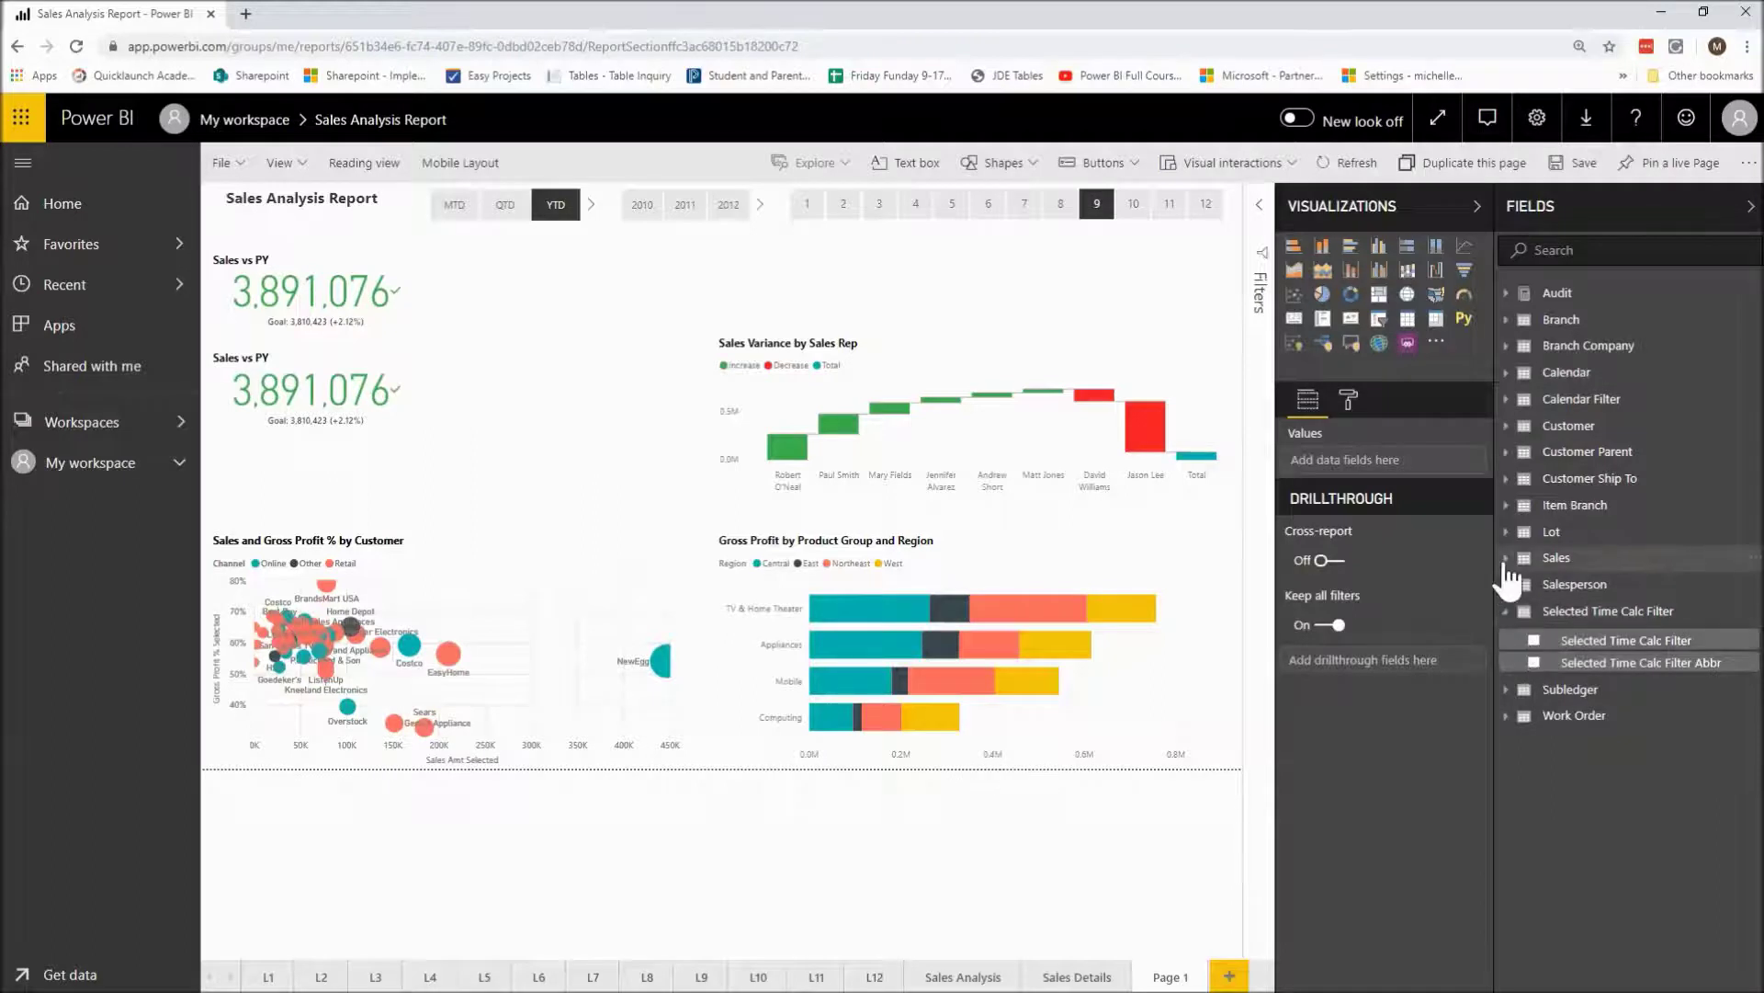
pyautogui.click(1508, 559)
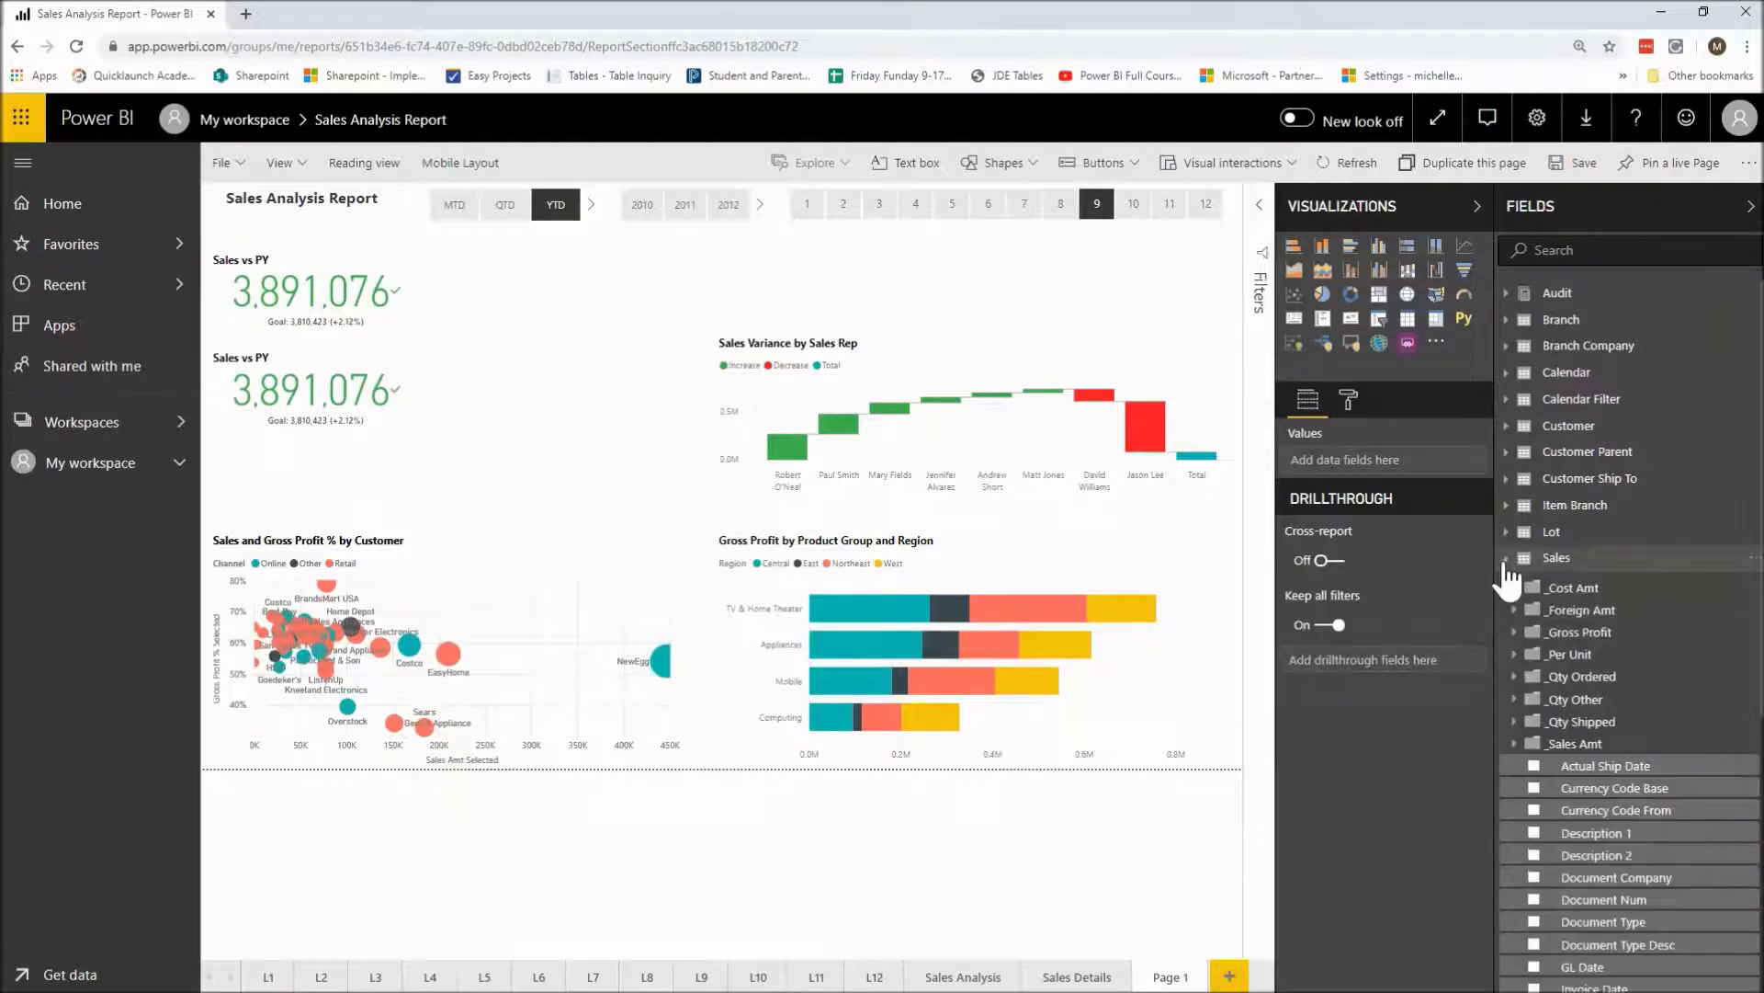
pyautogui.click(1514, 632)
pyautogui.scroll(-2, 1613, 707)
pyautogui.scroll(-1, 1613, 694)
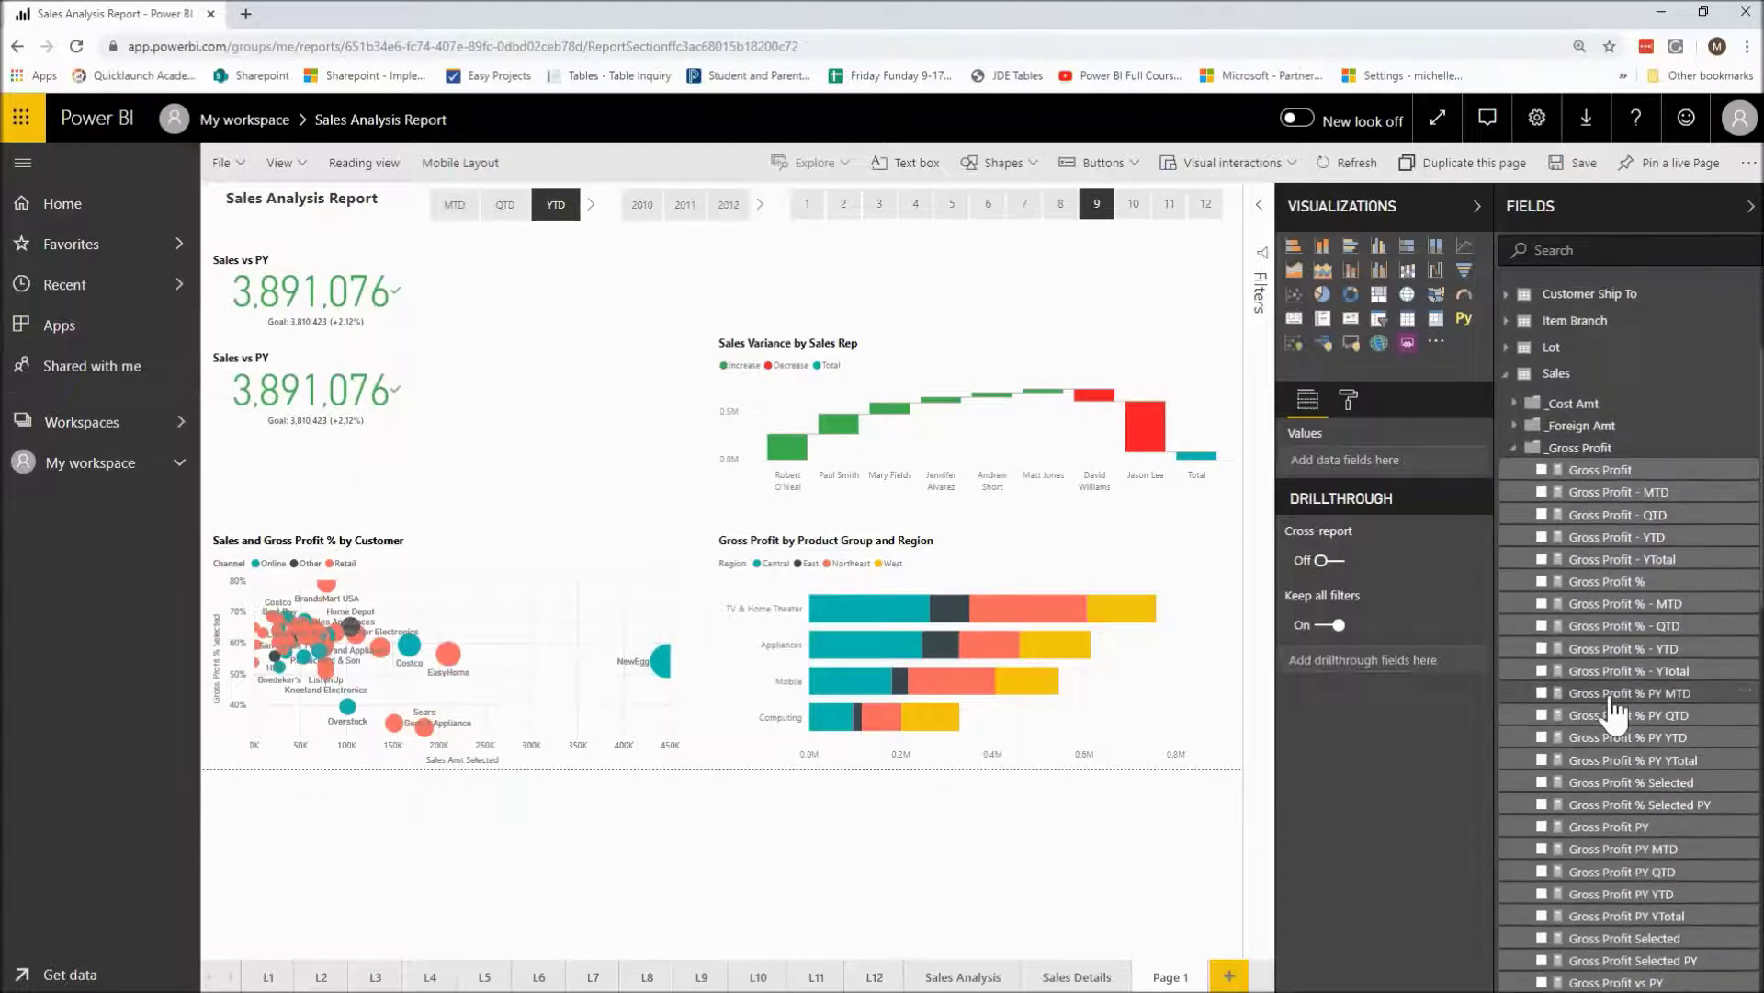
pyautogui.click(1600, 784)
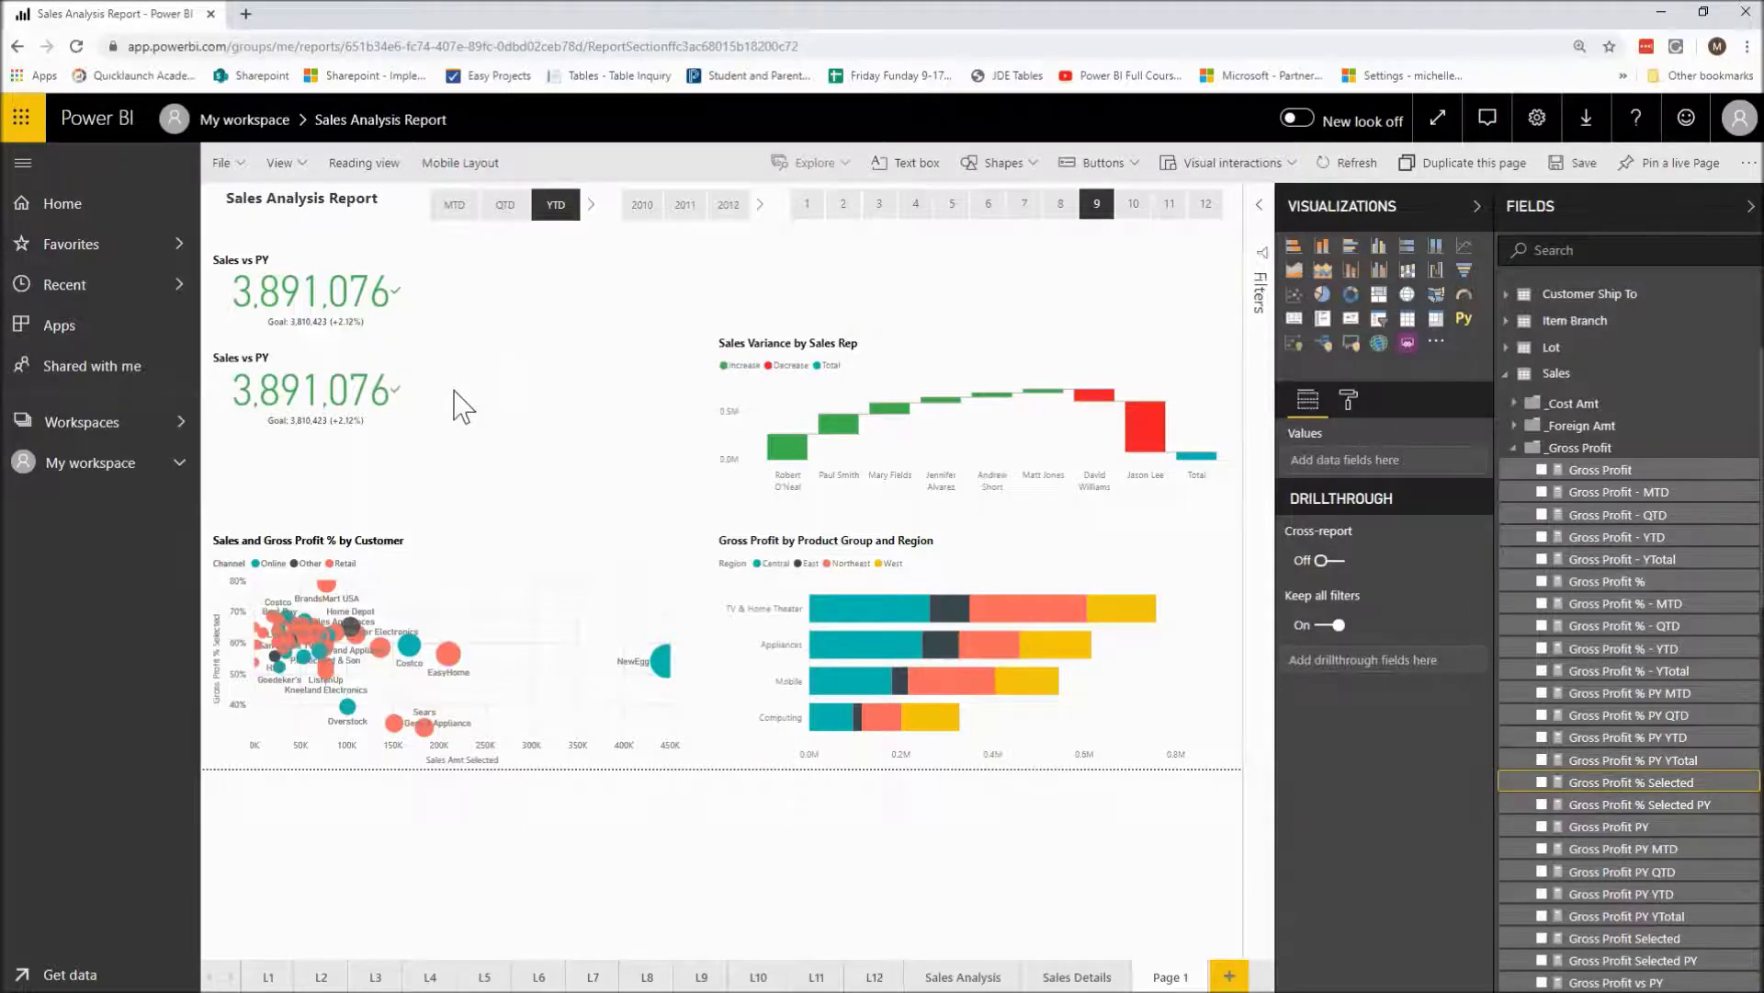
pyautogui.click(230, 432)
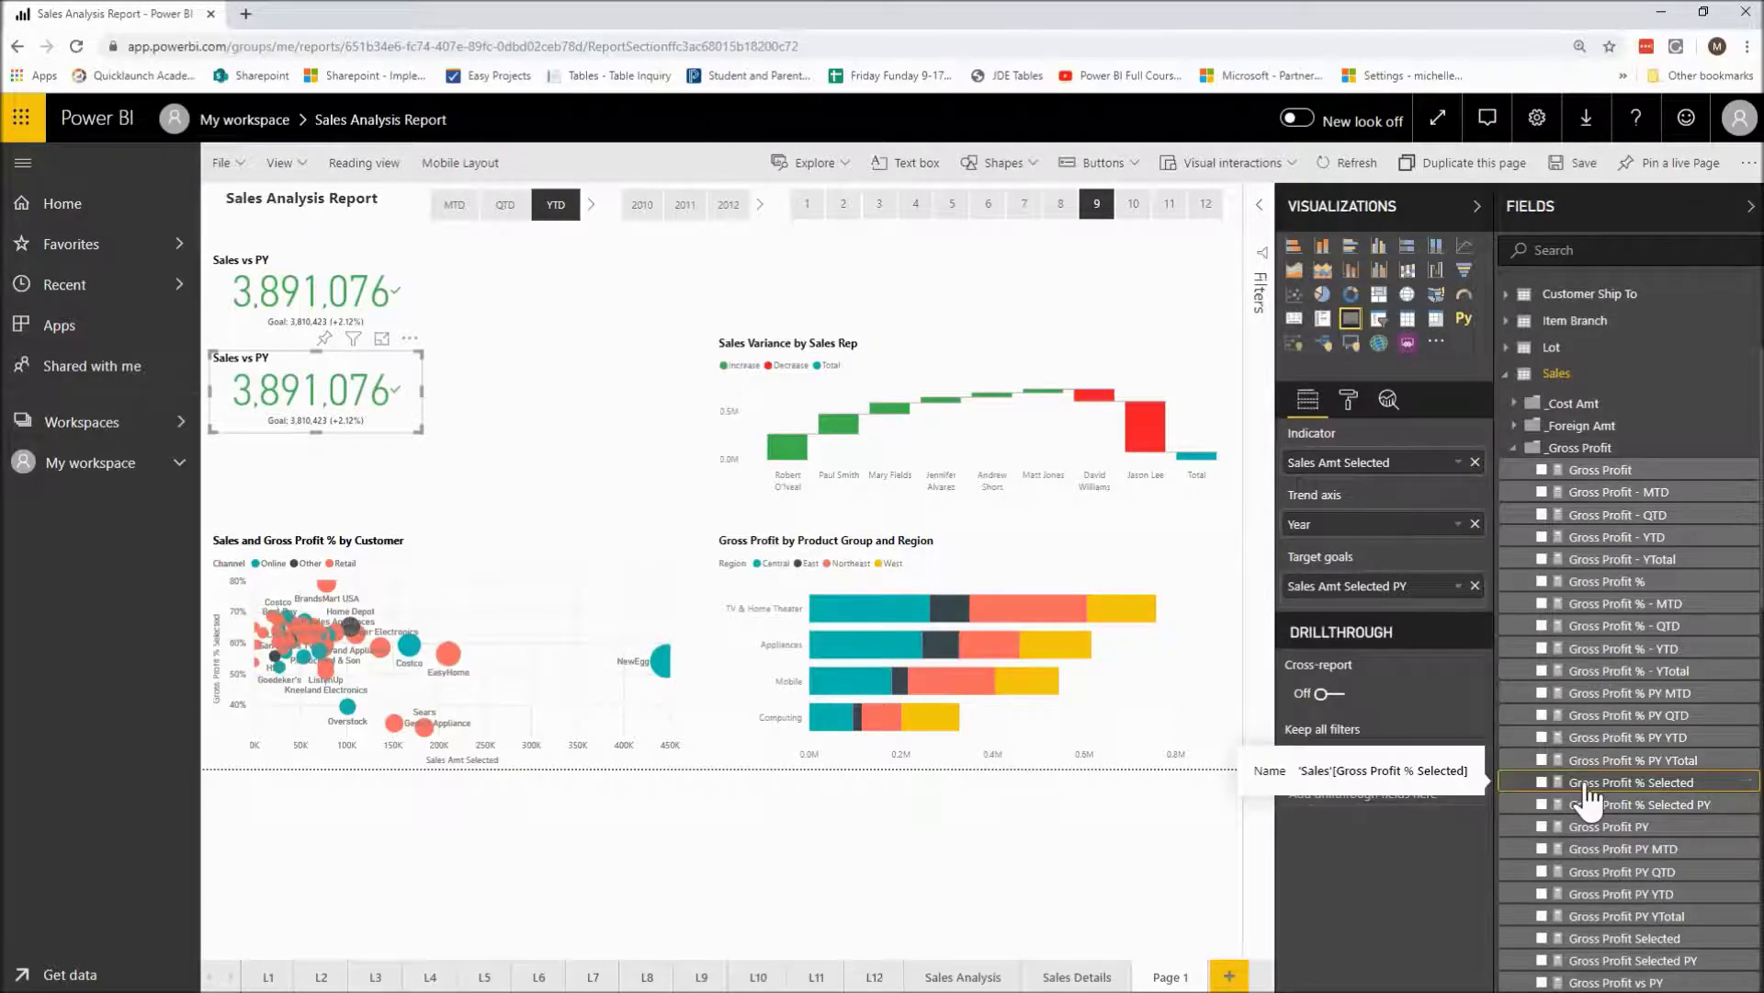
pyautogui.moveTo(1589, 798); pyautogui.dragTo(1353, 479)
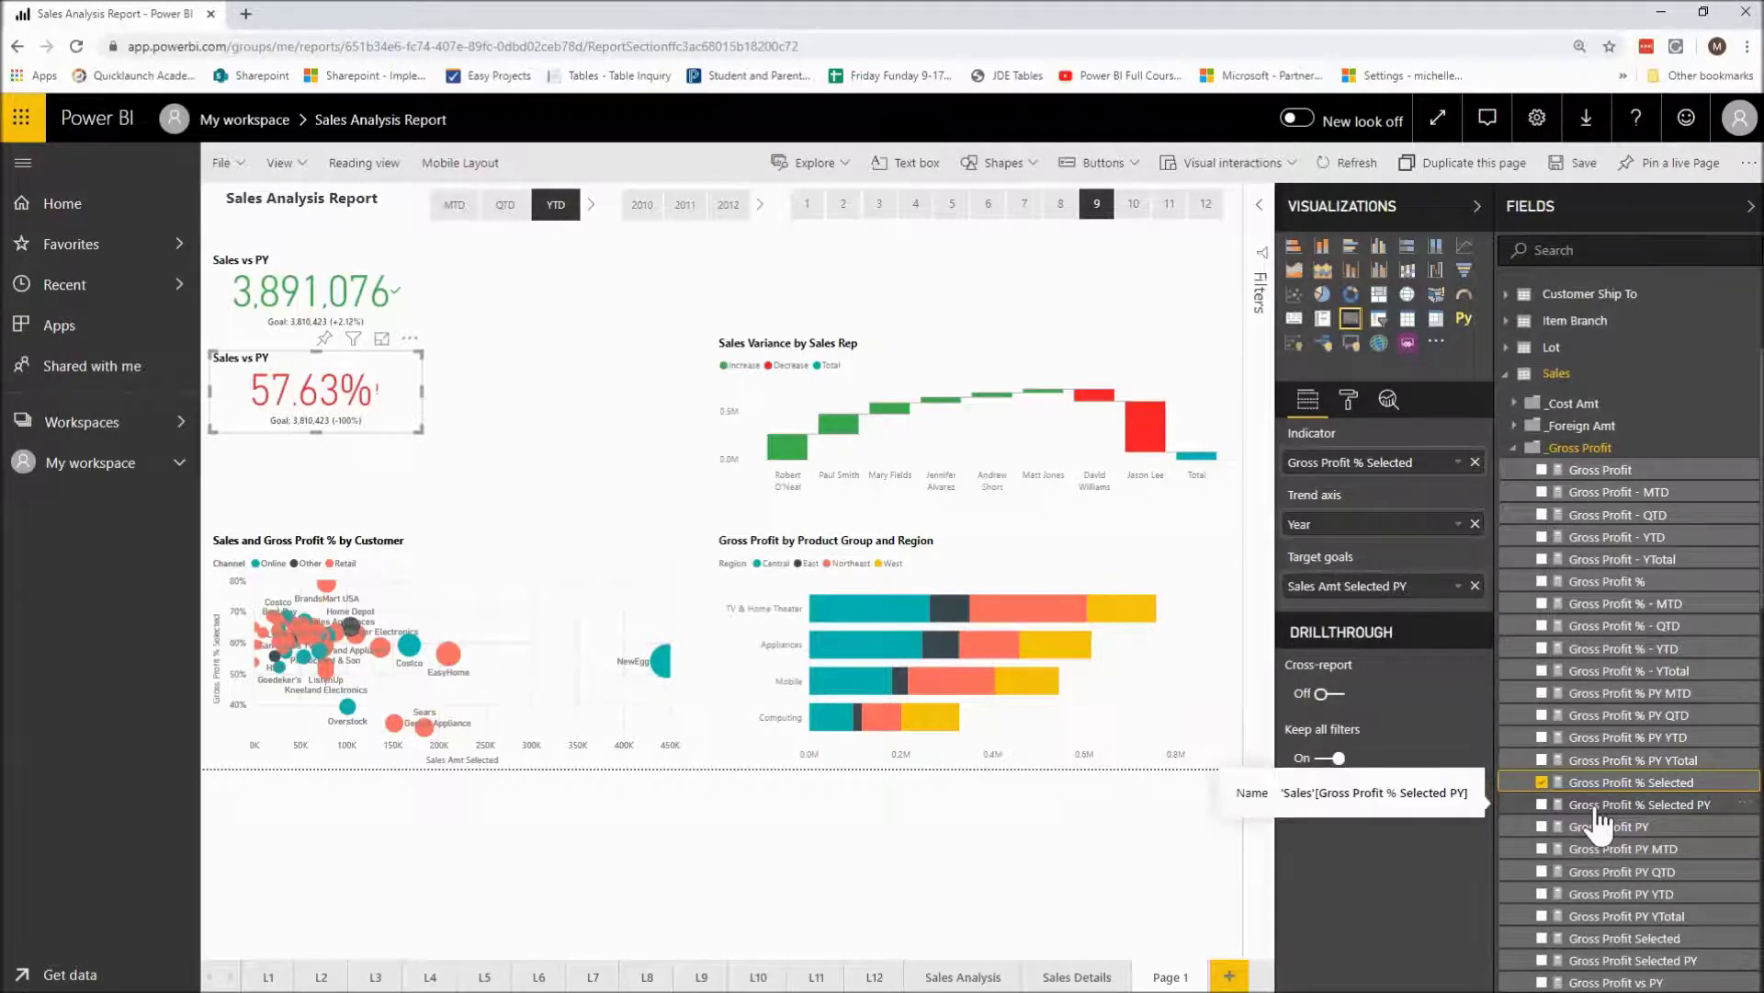
pyautogui.moveTo(1599, 813); pyautogui.dragTo(1360, 600)
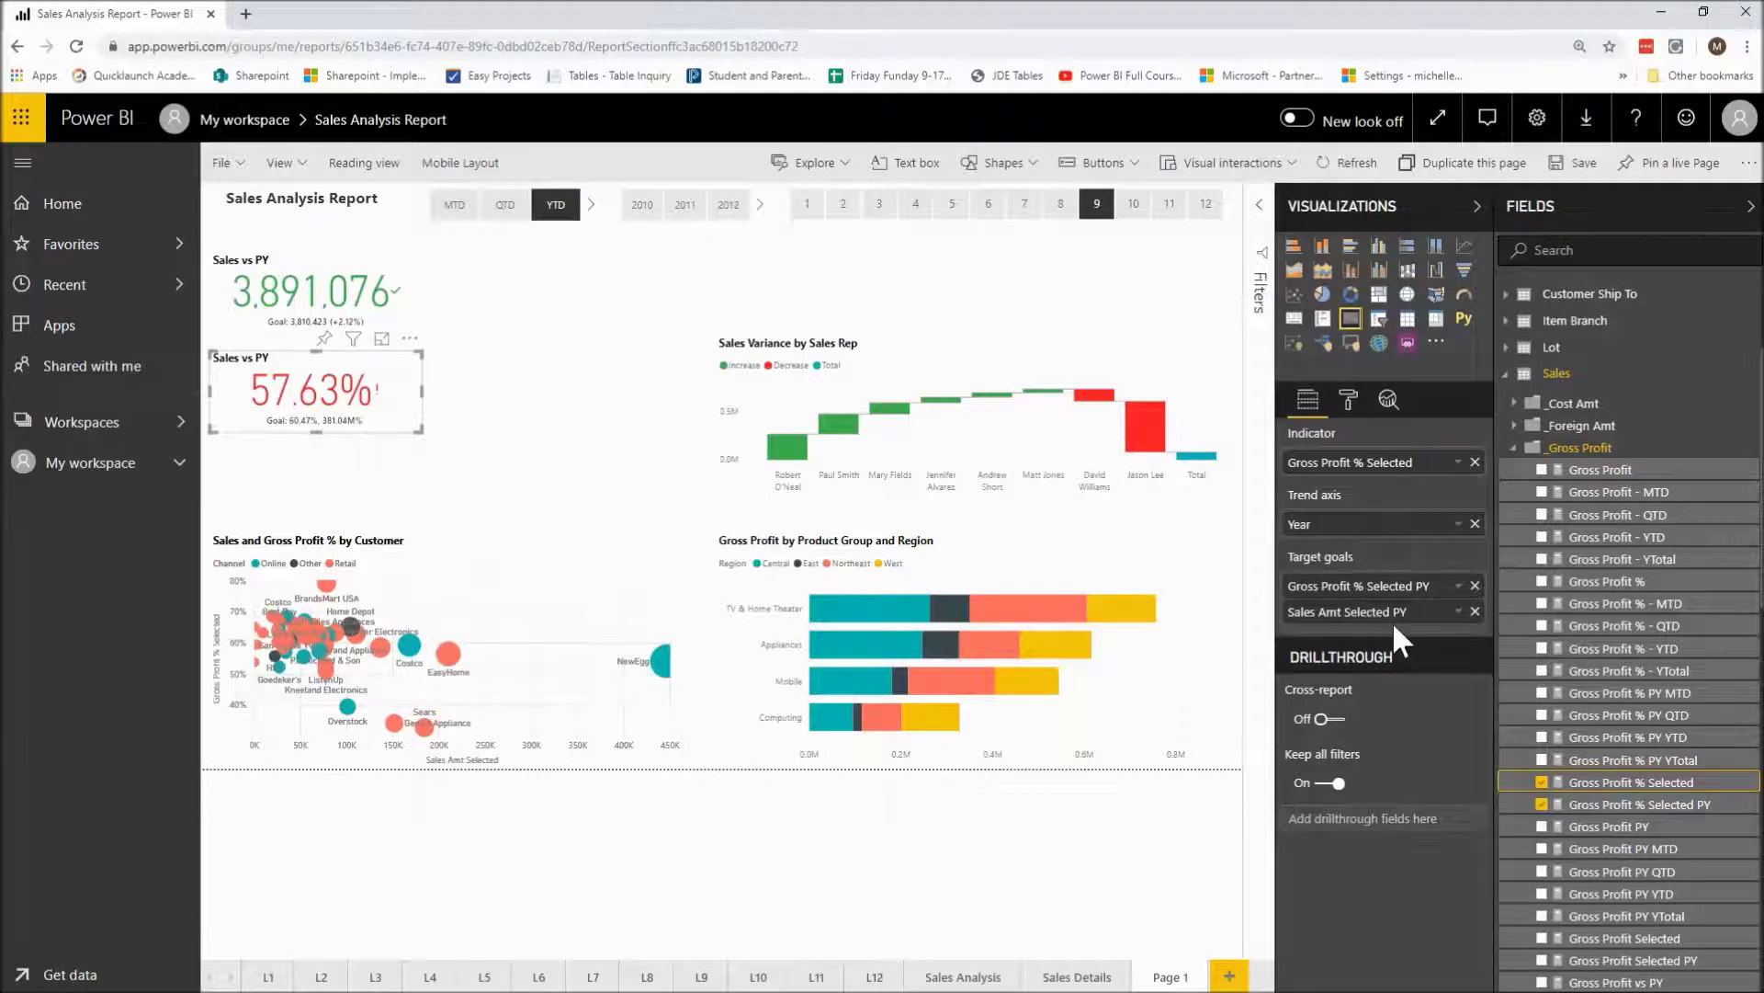
pyautogui.click(1475, 612)
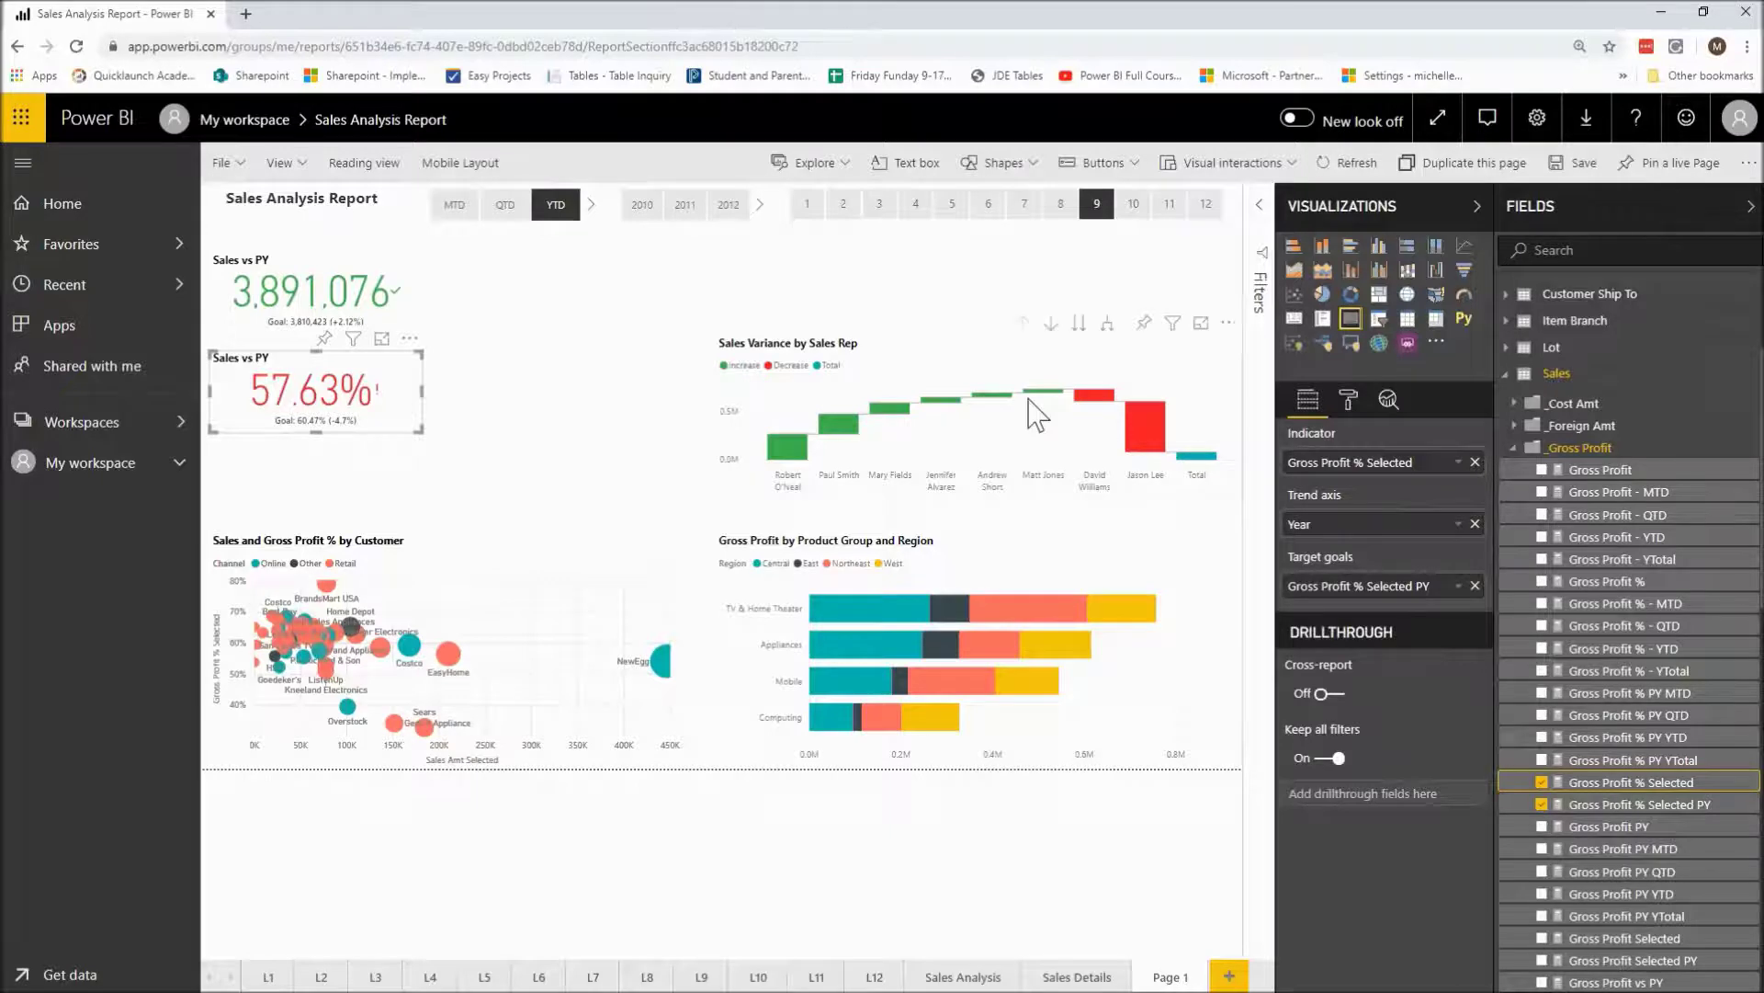
# - Change the lower KPI's title to "Gross Profit % vs PY"
pyautogui.click(1347, 402)
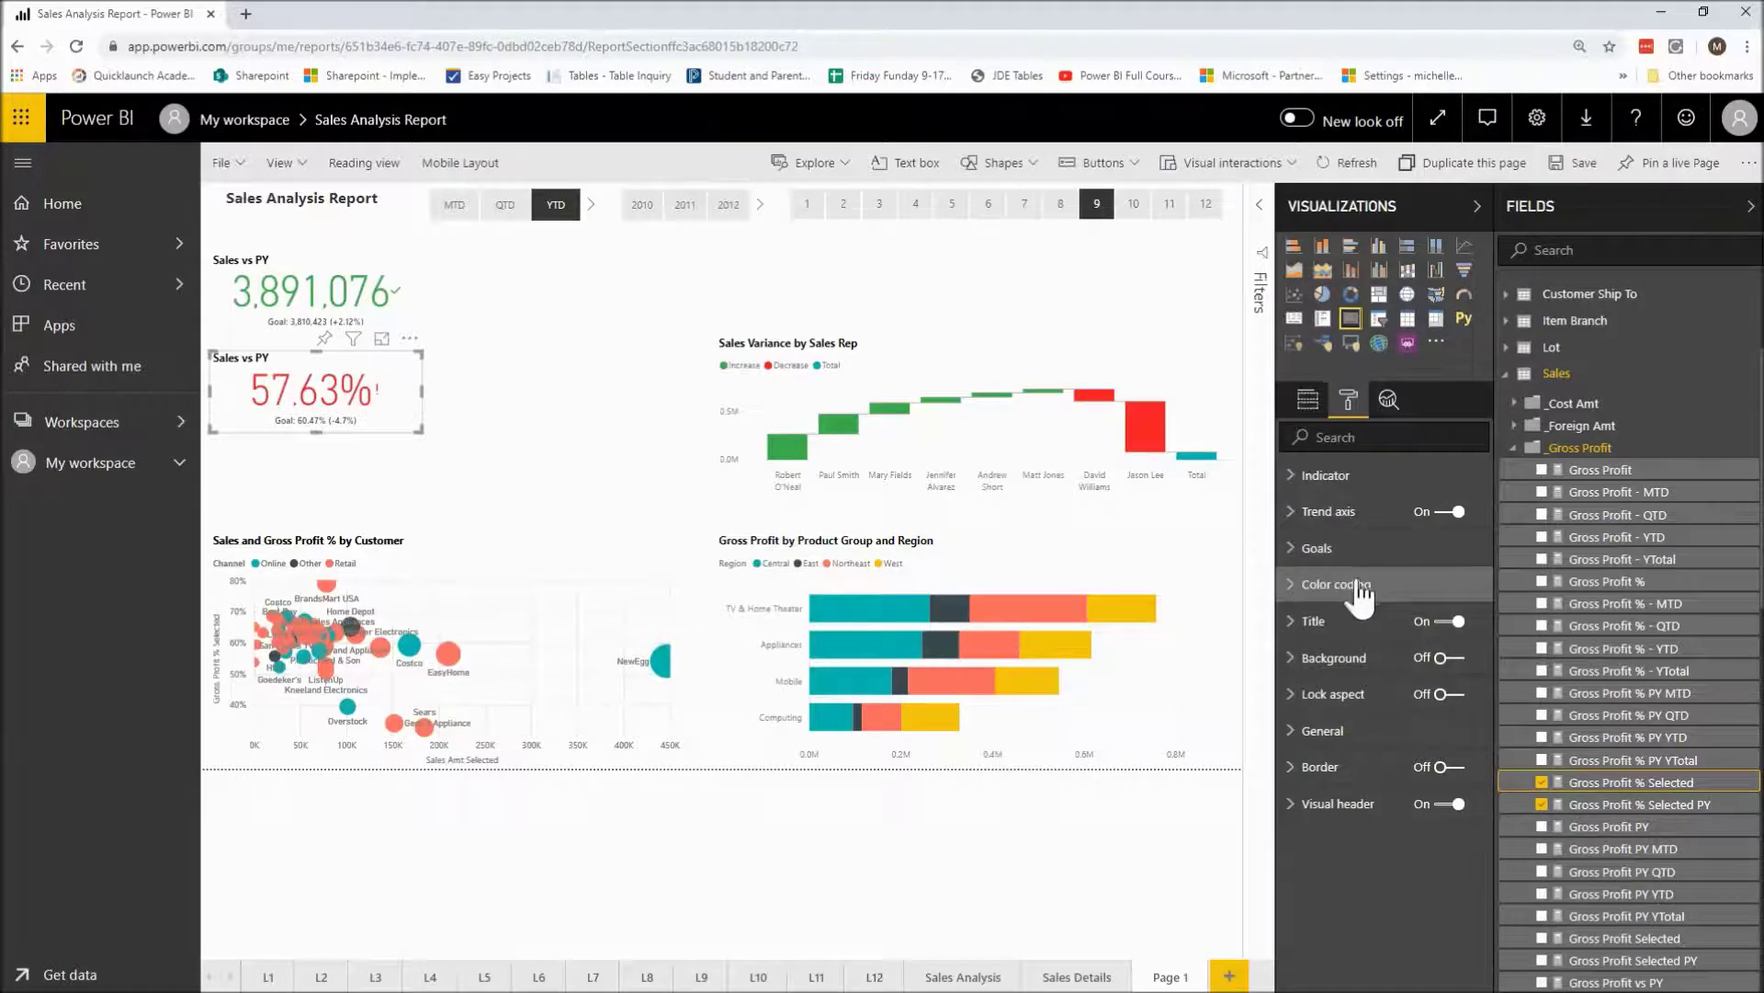
pyautogui.click(1354, 620)
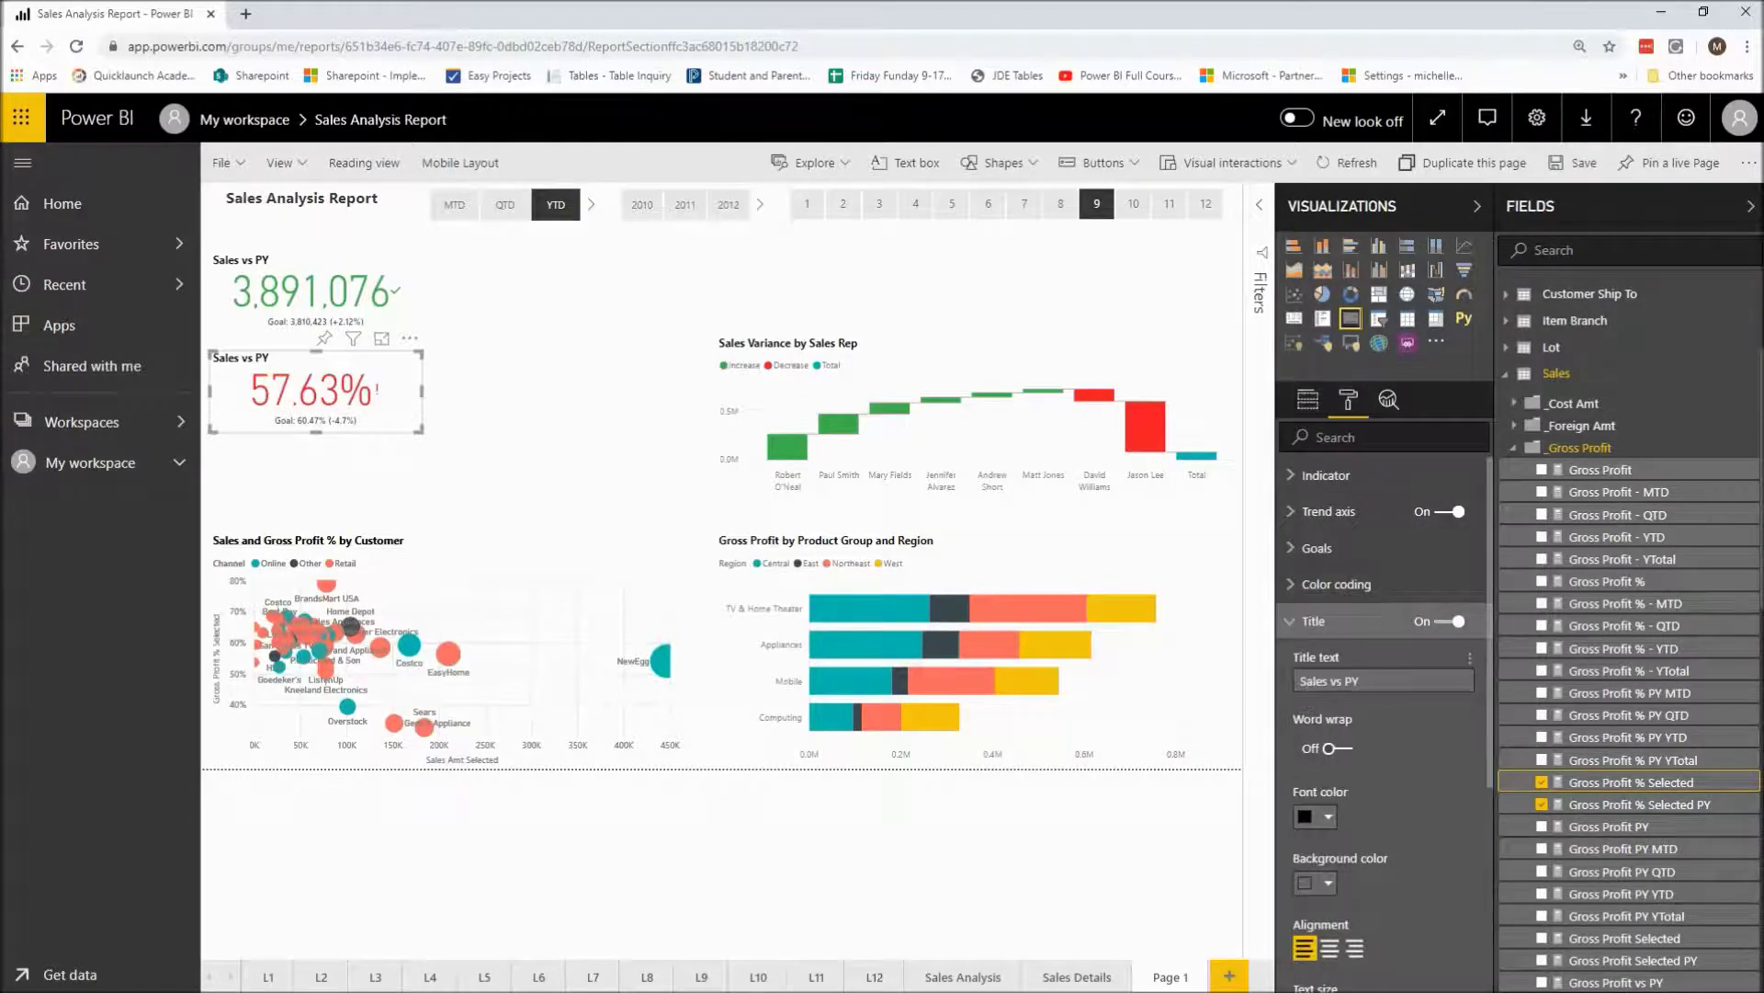
pyautogui.click(1377, 680)
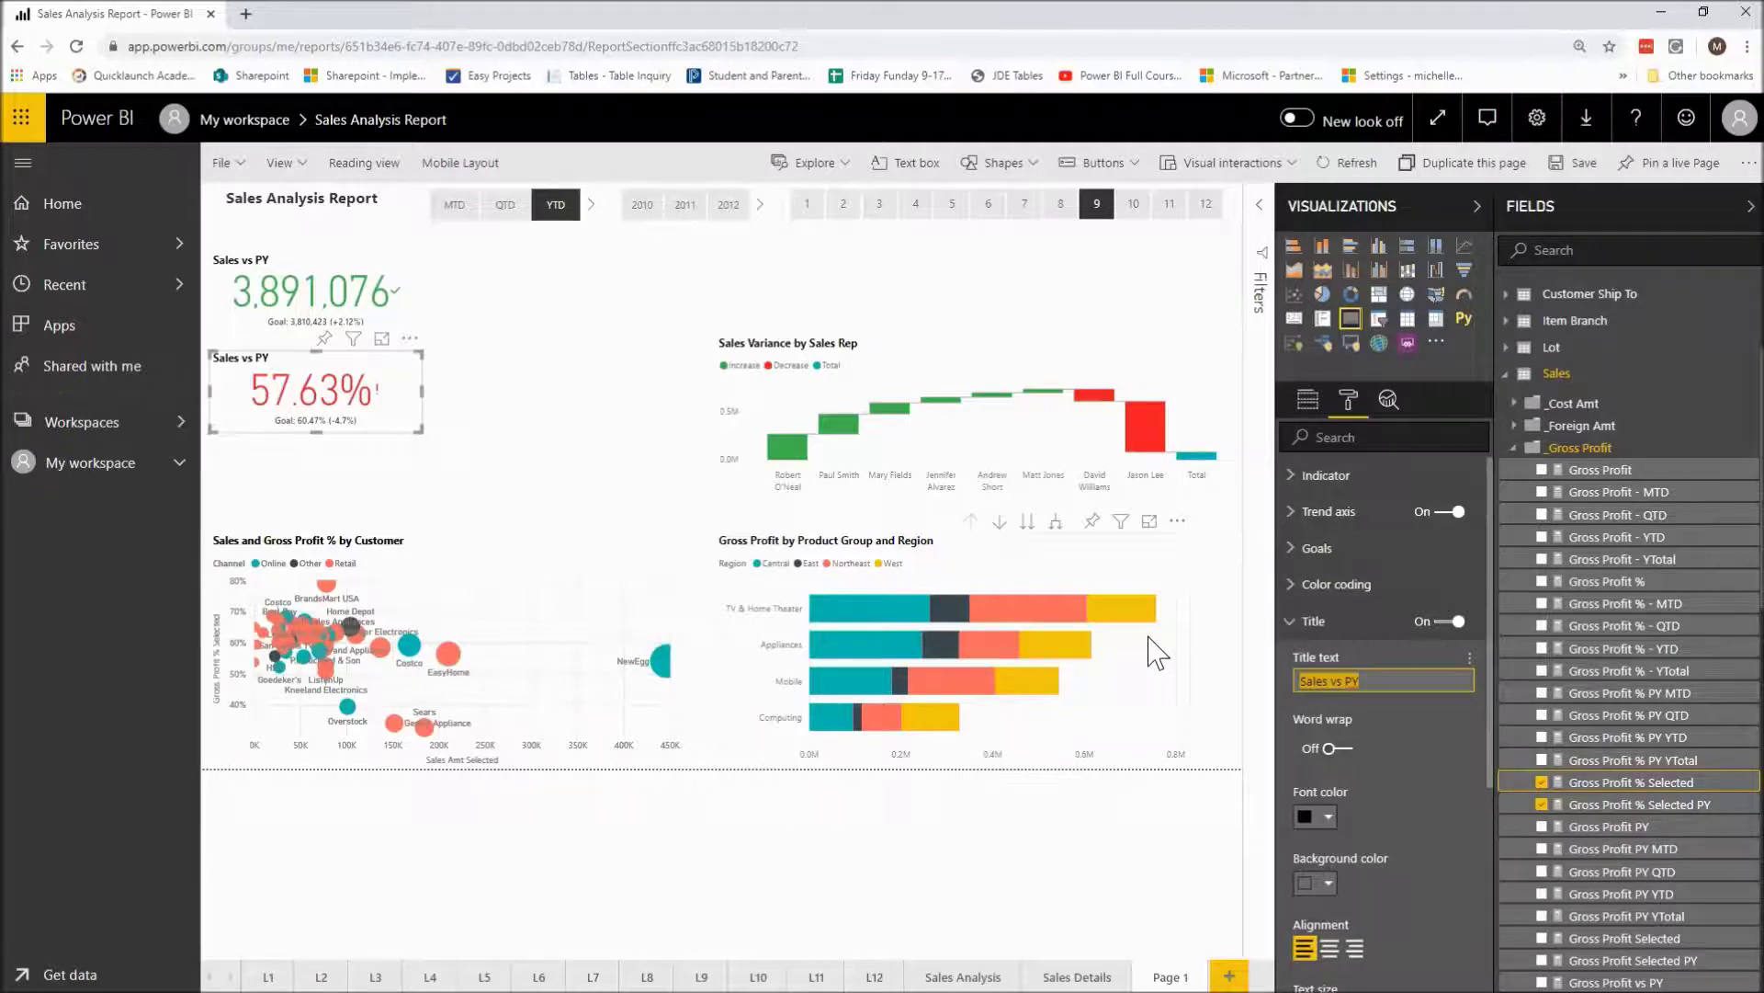
pyautogui.write('Gross Profit % vs. PY')
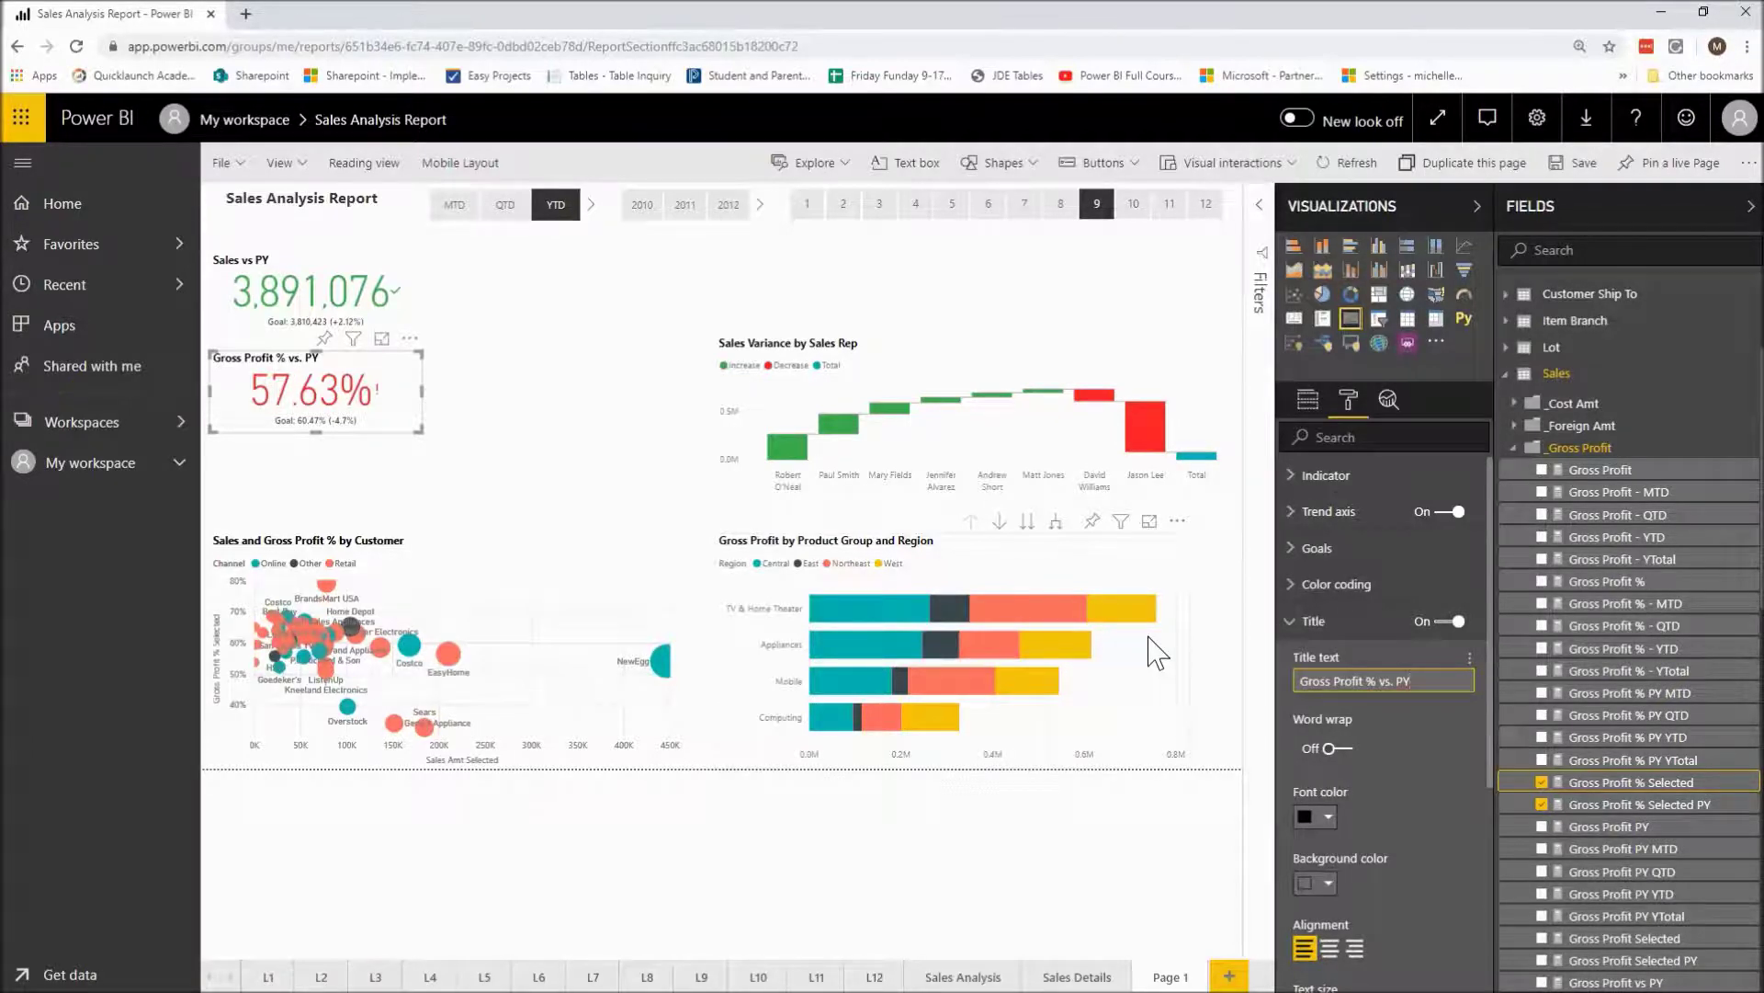
pyautogui.press('BackSpace')
pyautogui.click(503, 446)
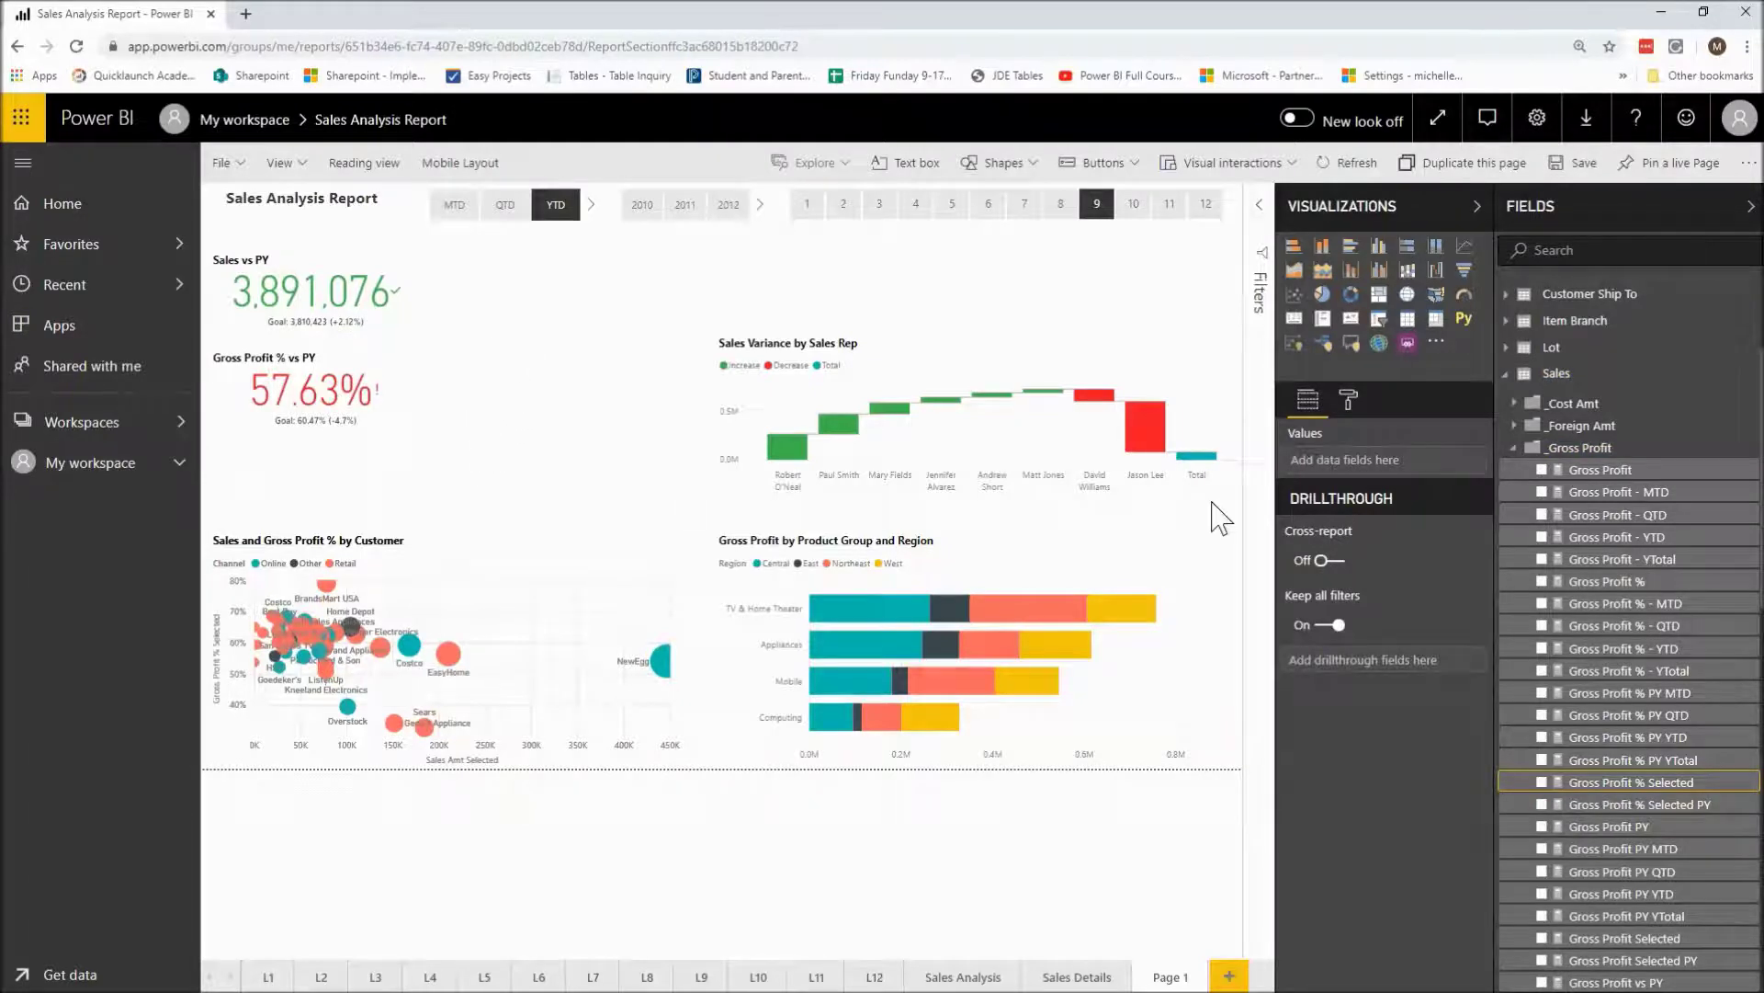
# - Save the report, check the layout of the Sales Analysis page and return to Page 1
pyautogui.click(1573, 163)
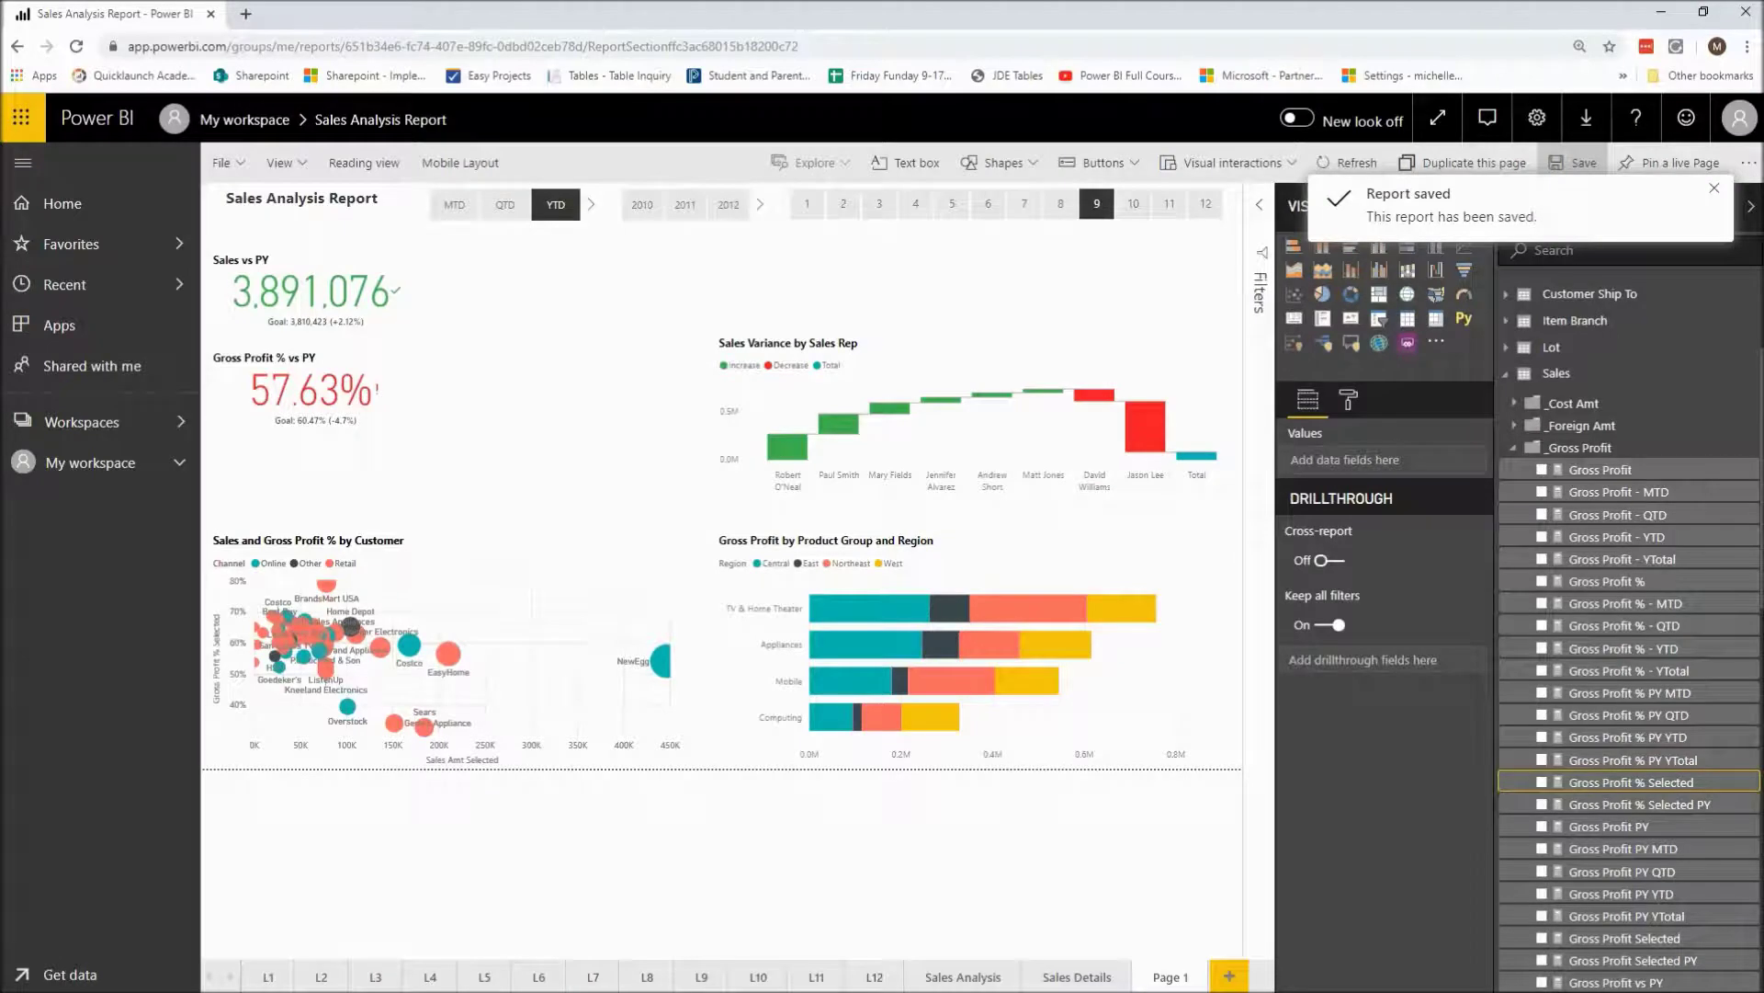
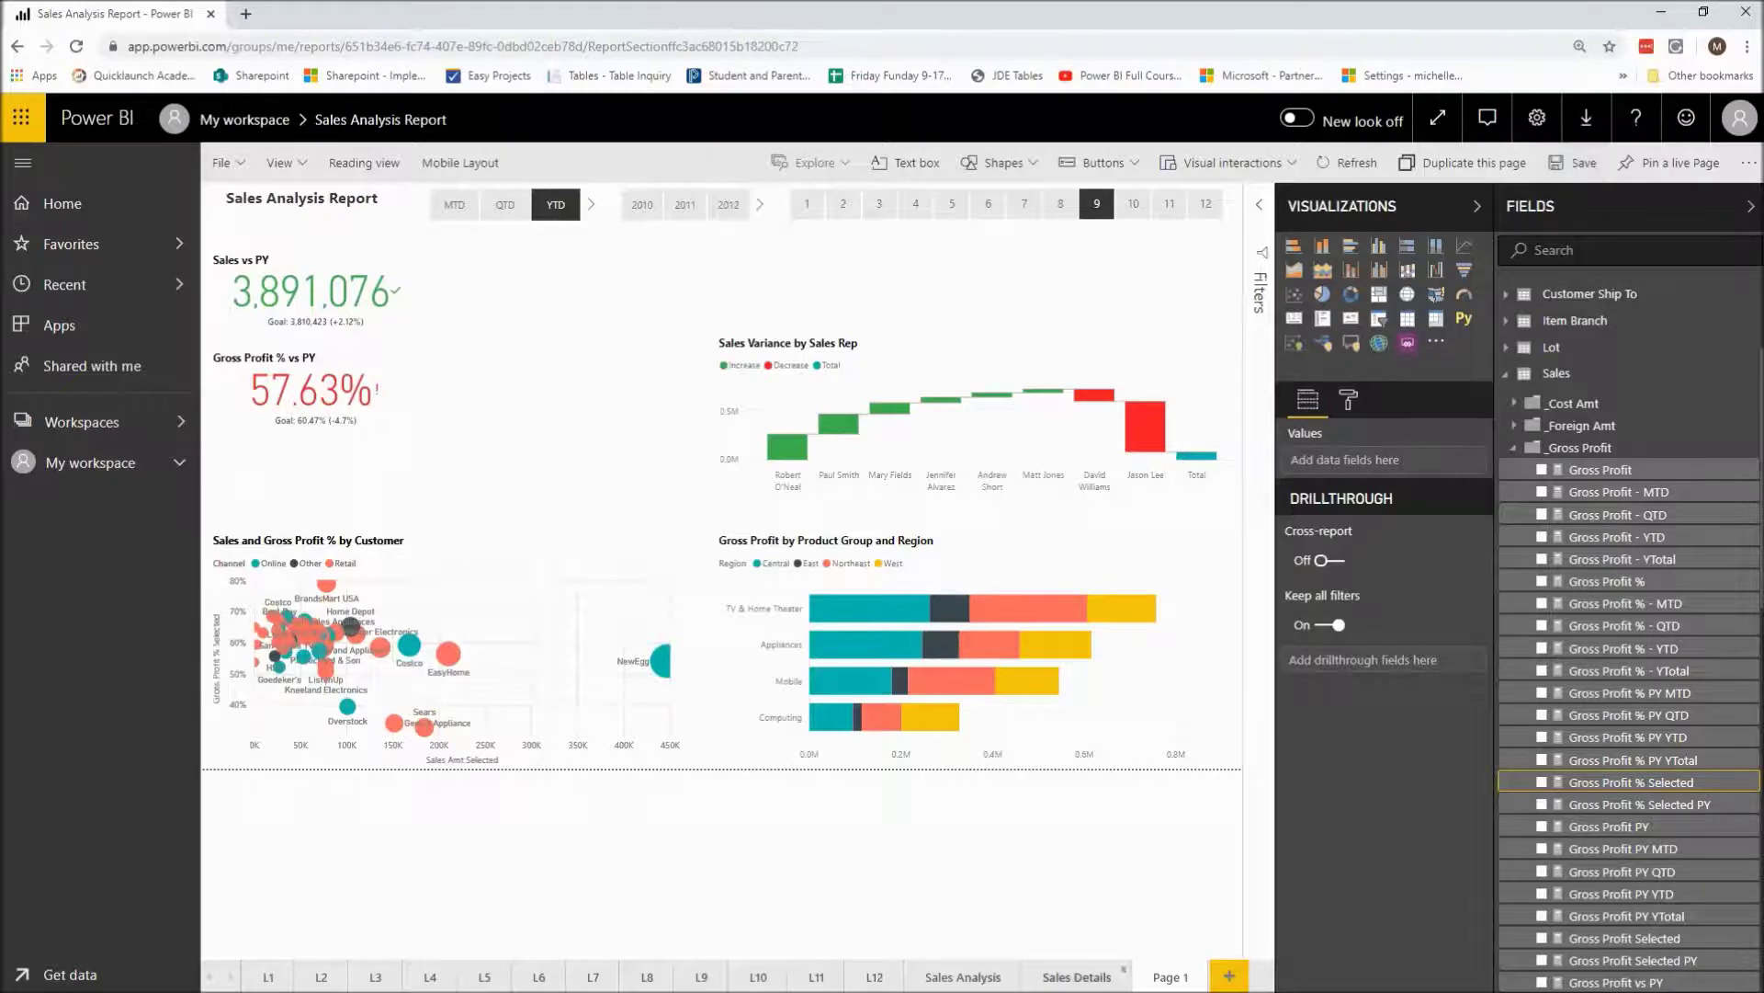
pyautogui.click(981, 980)
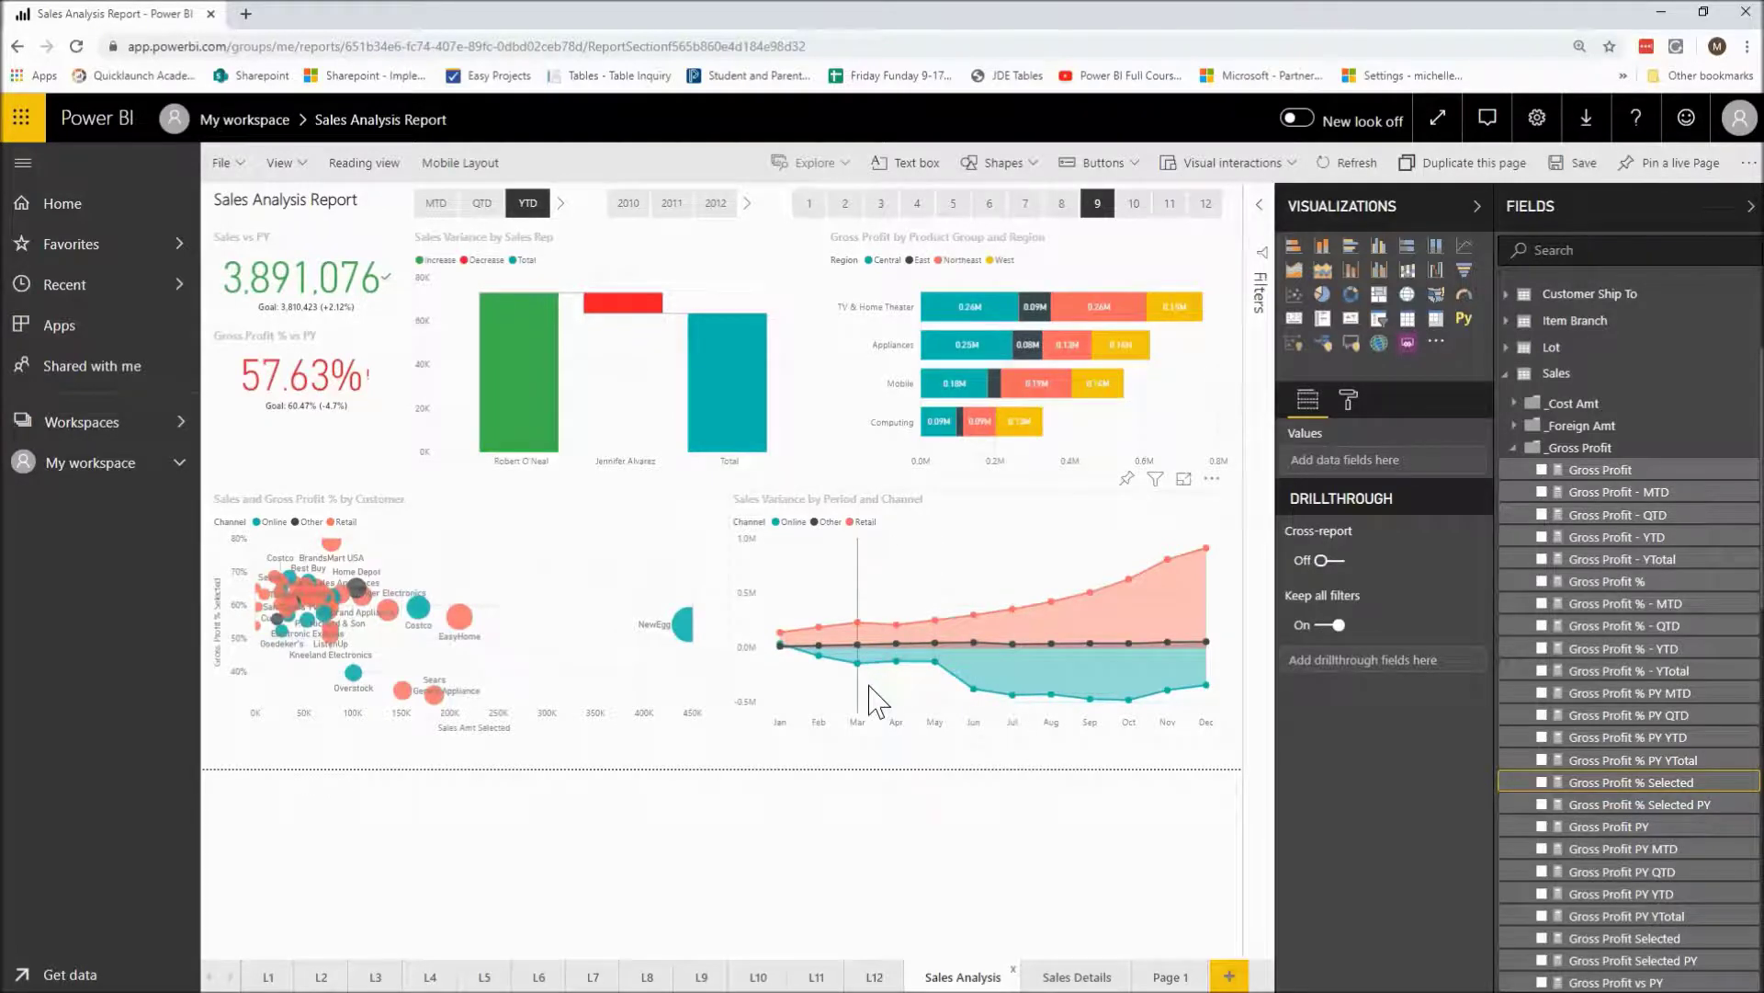
pyautogui.moveTo(870, 688)
pyautogui.click(1169, 977)
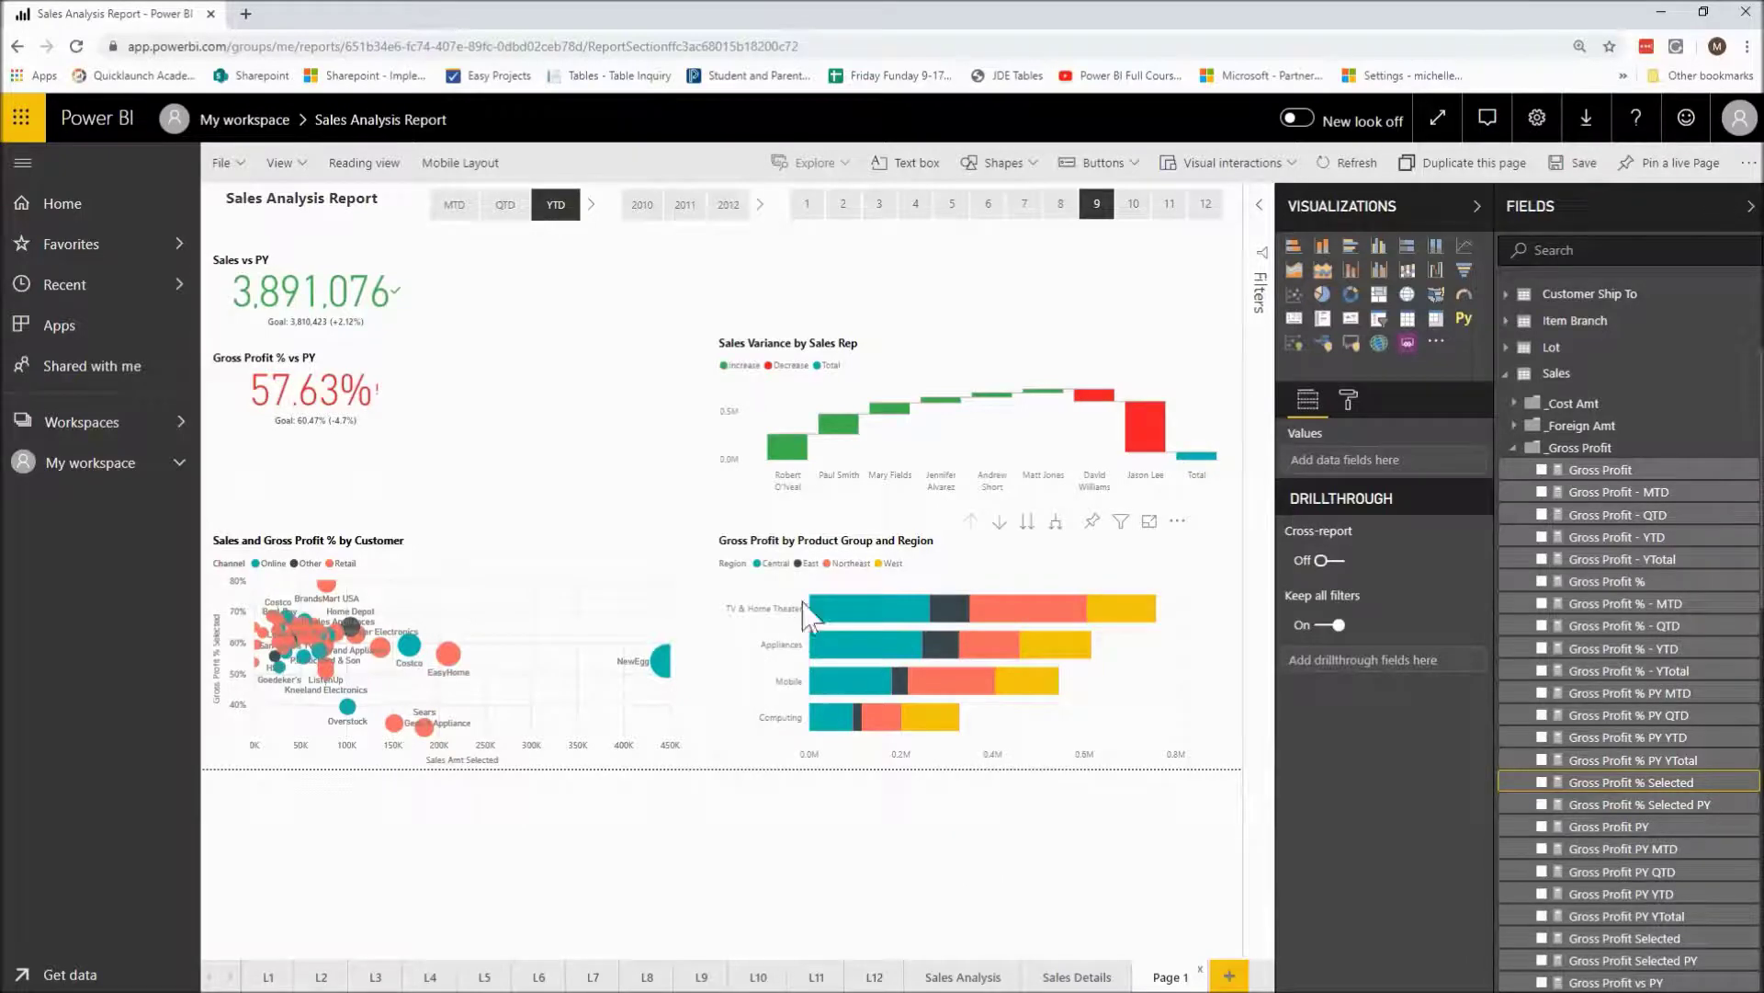
# - Move the Sales Variance by Sales Rep waterfall beside the KPI visuals and make it narrower and taller
pyautogui.moveTo(879, 349); pyautogui.dragTo(600, 269)
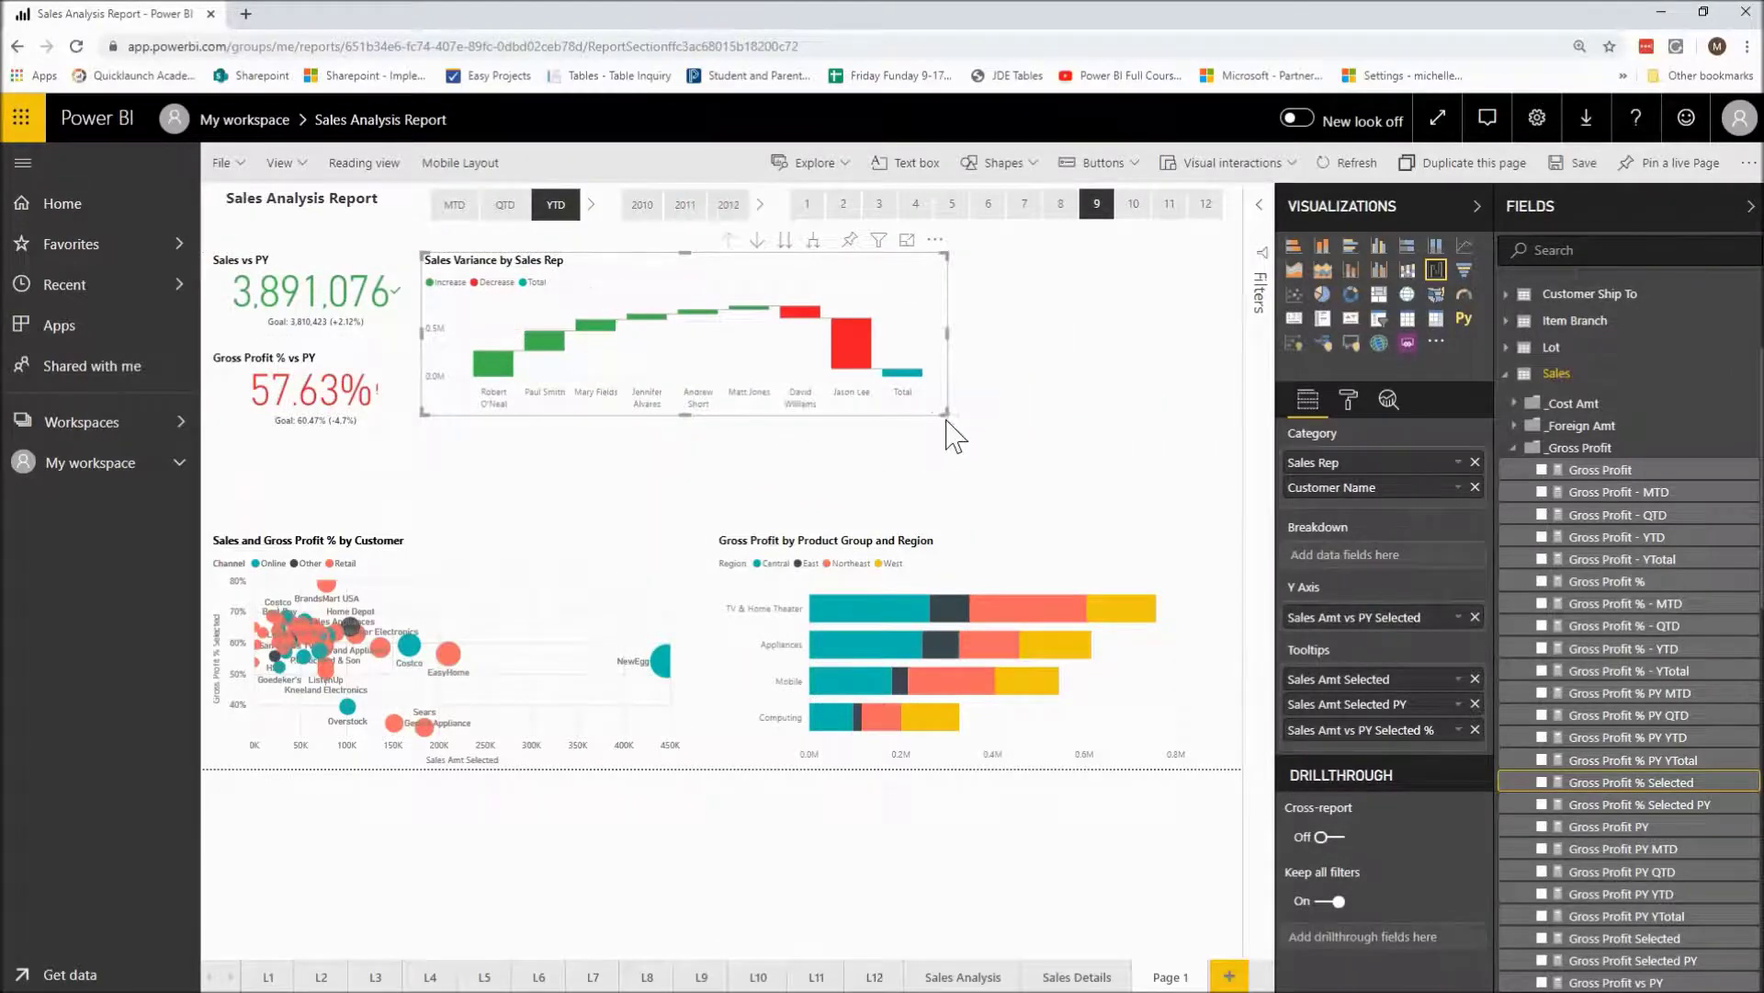
pyautogui.moveTo(945, 415); pyautogui.dragTo(790, 483)
pyautogui.click(798, 542)
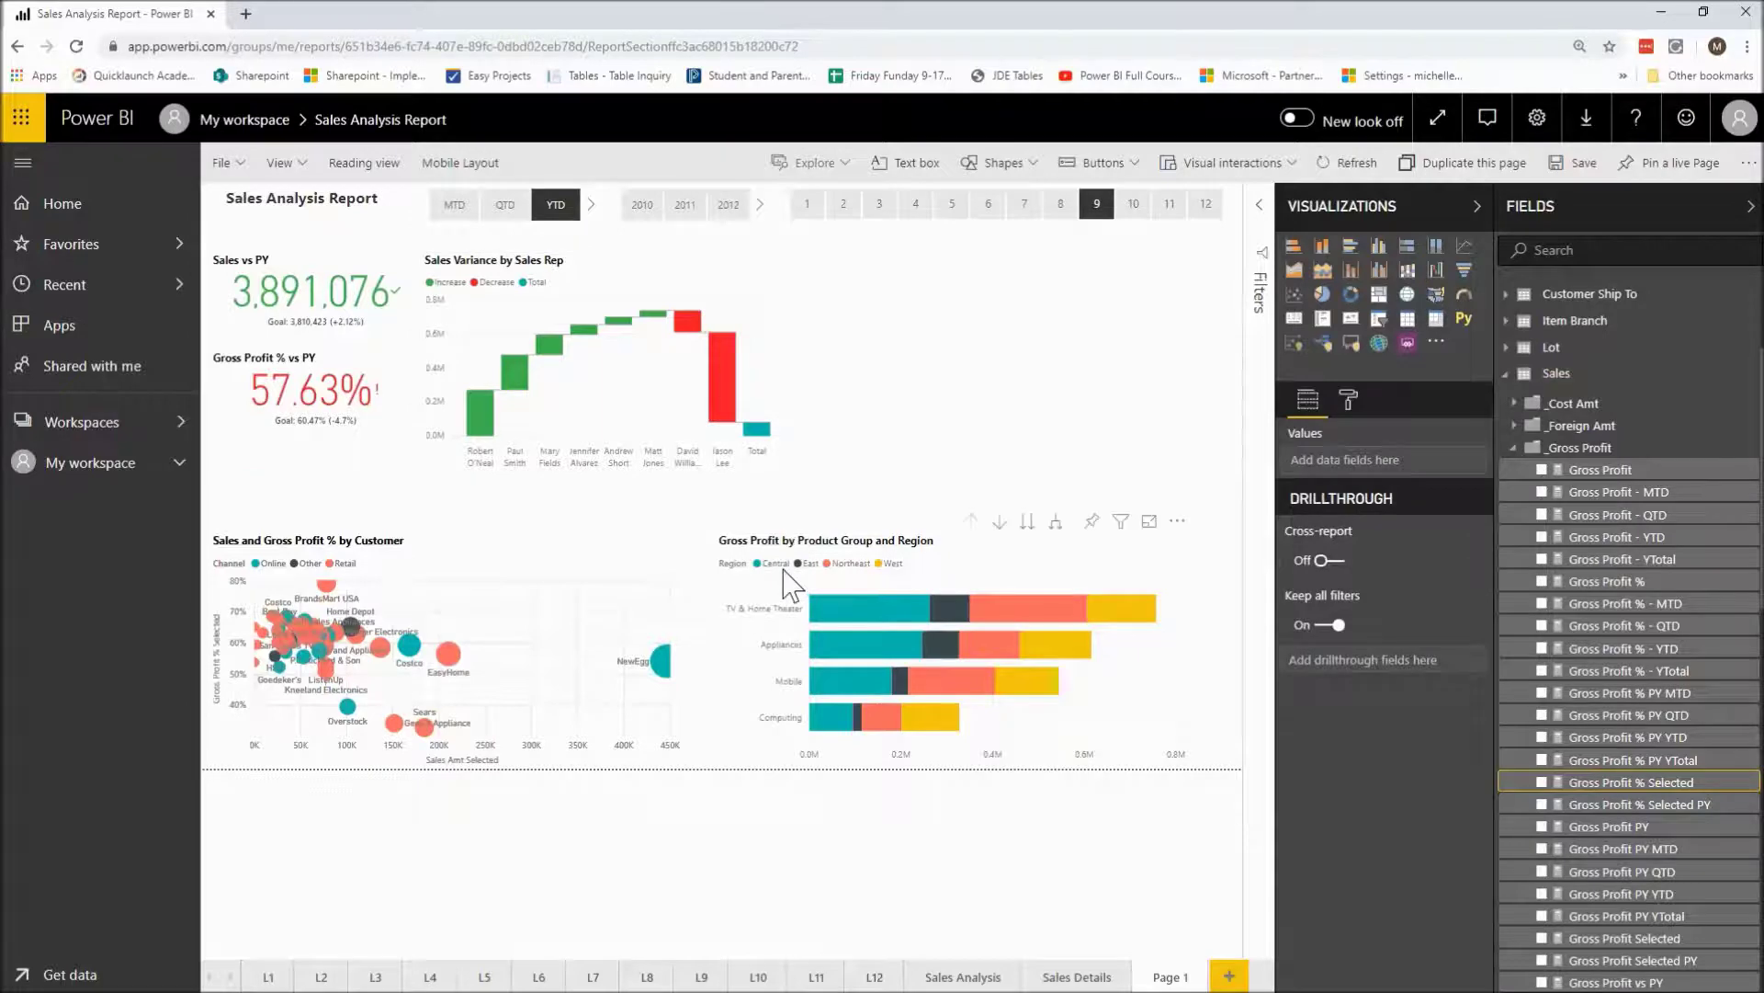
# - Make the Gross Profit by Product Group and Region chart narrower and move it up beside the Sales Variance by Sales Rep waterfall
pyautogui.click(726, 661)
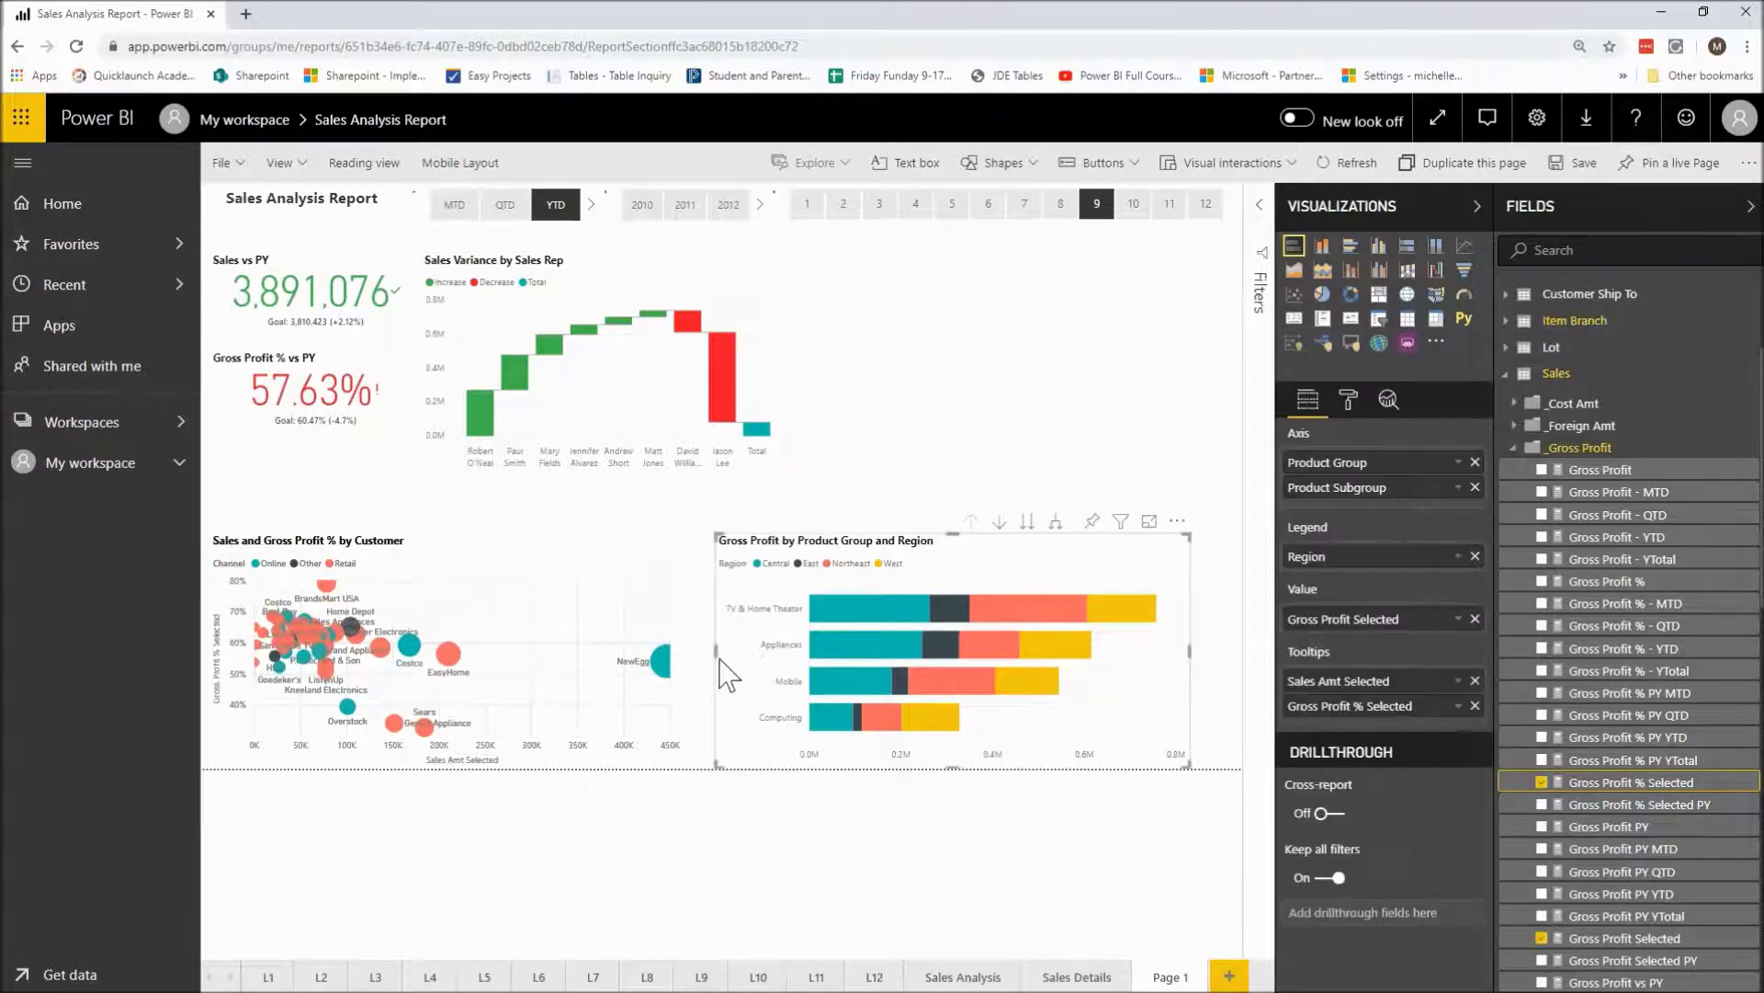
pyautogui.moveTo(715, 660); pyautogui.dragTo(791, 675)
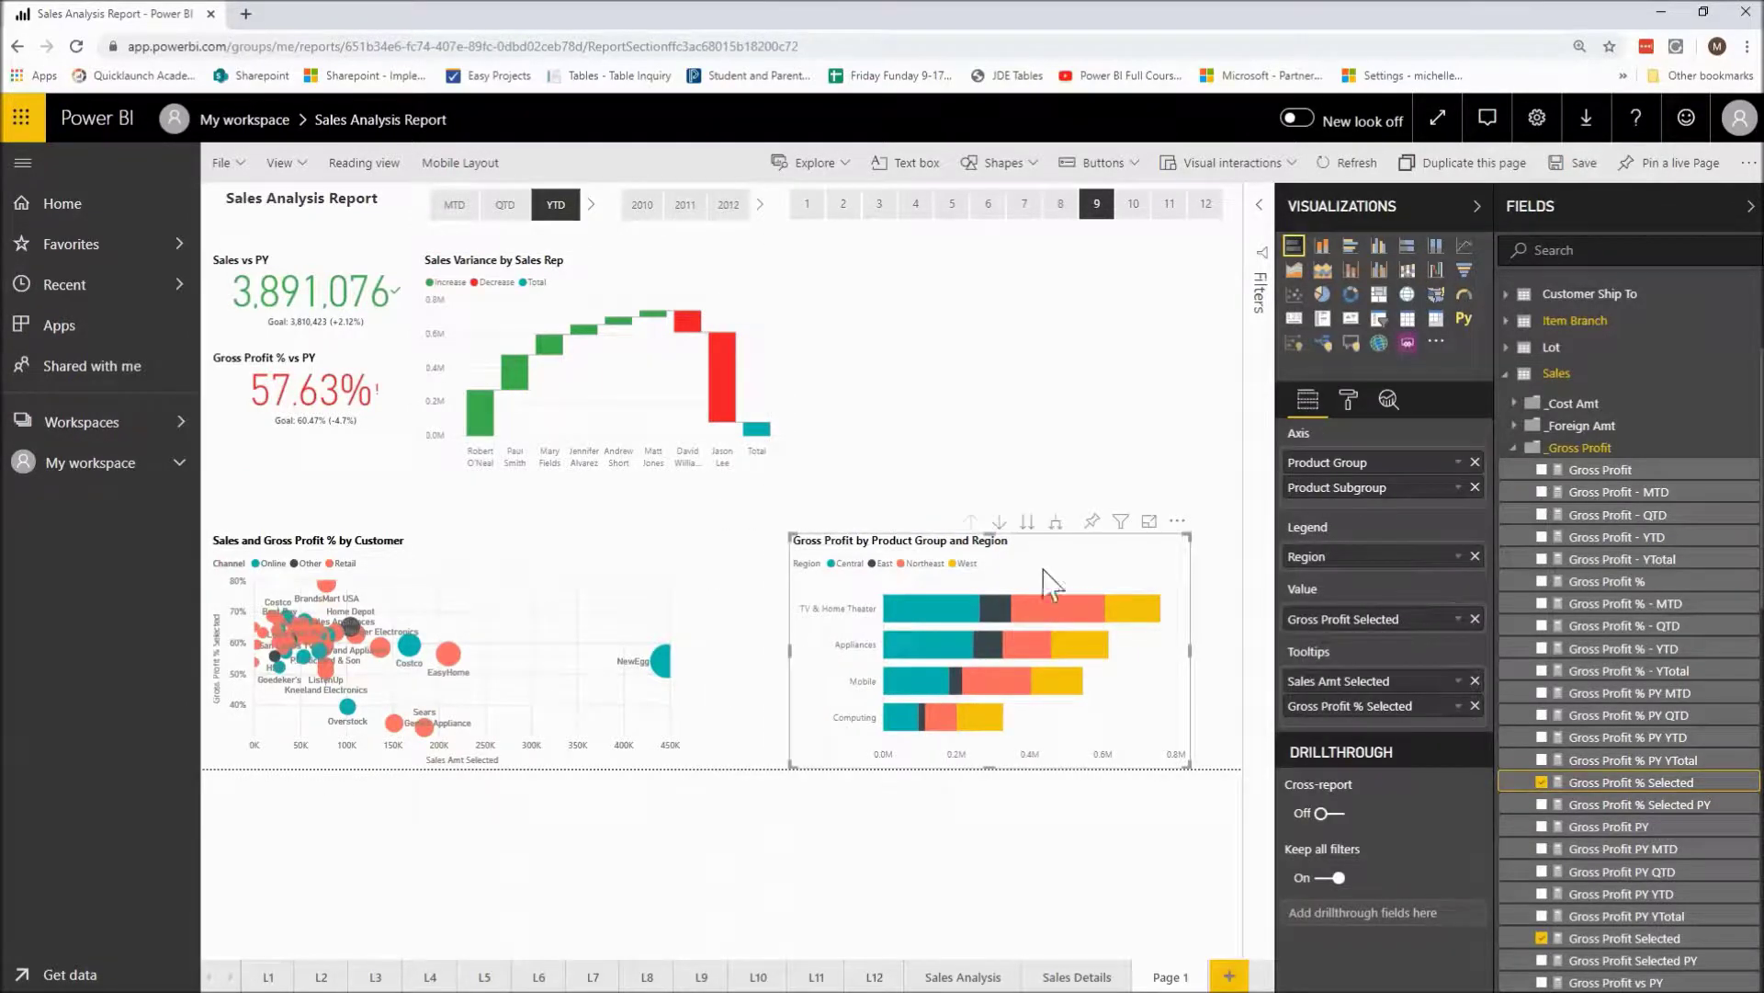
pyautogui.moveTo(1056, 552); pyautogui.dragTo(1072, 267)
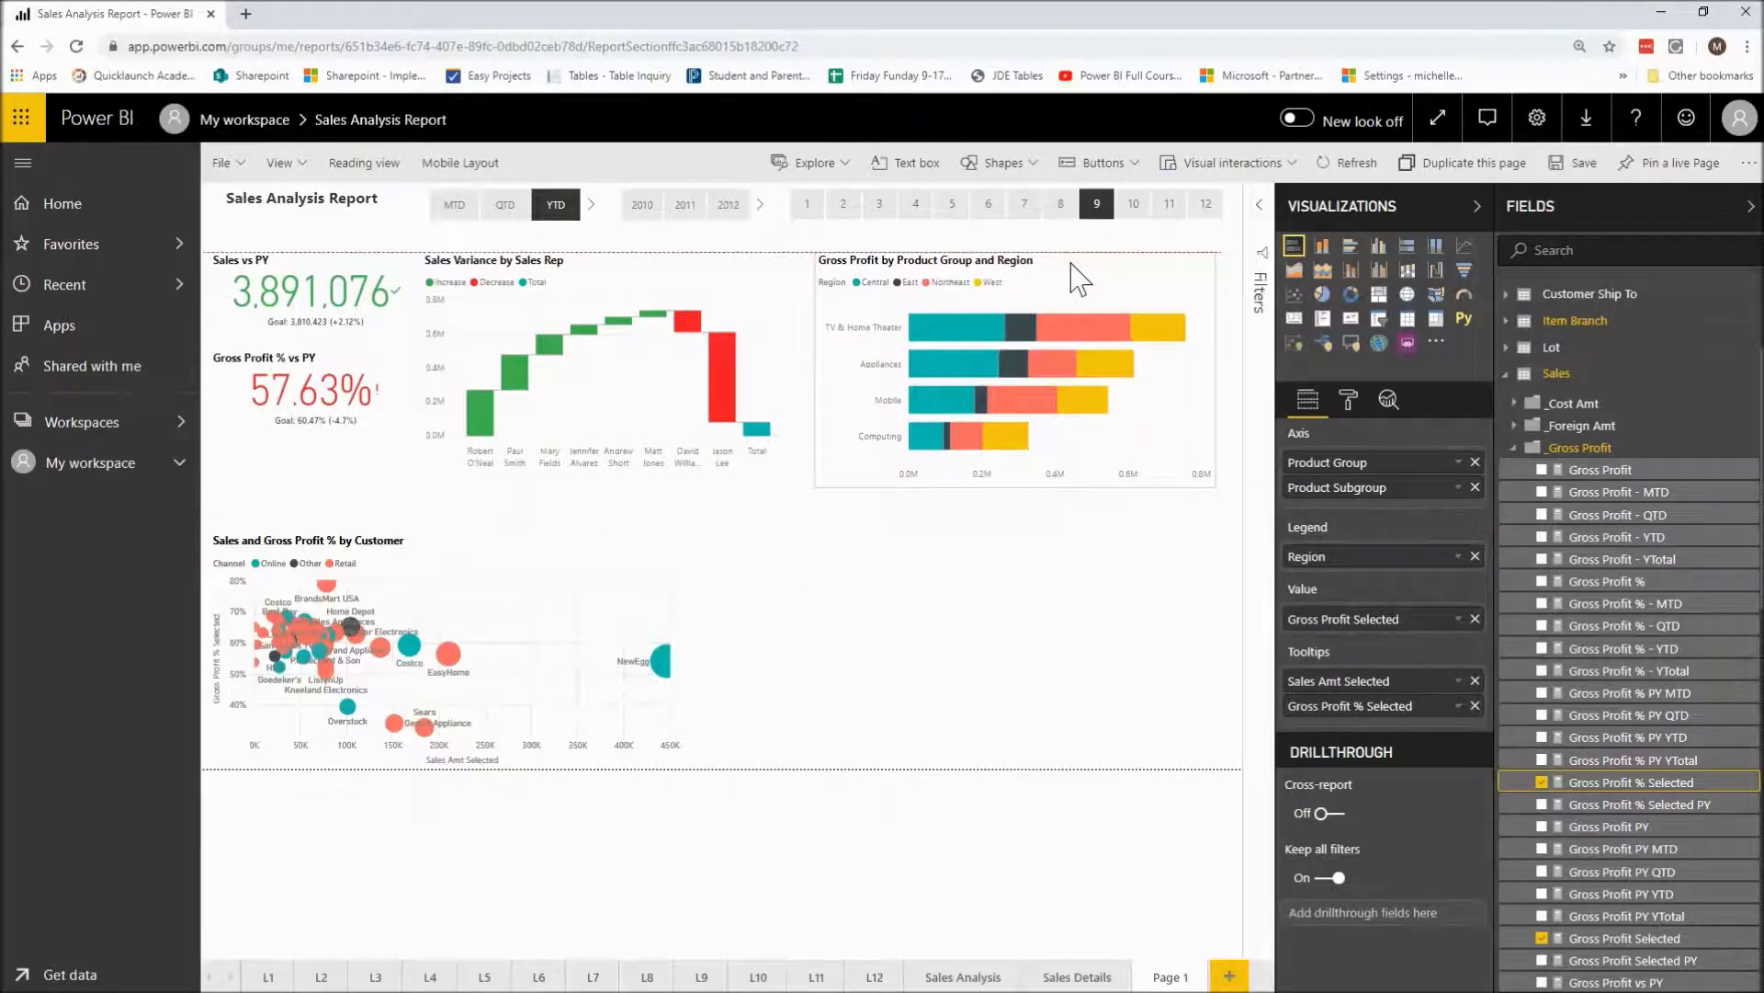
pyautogui.click(1014, 496)
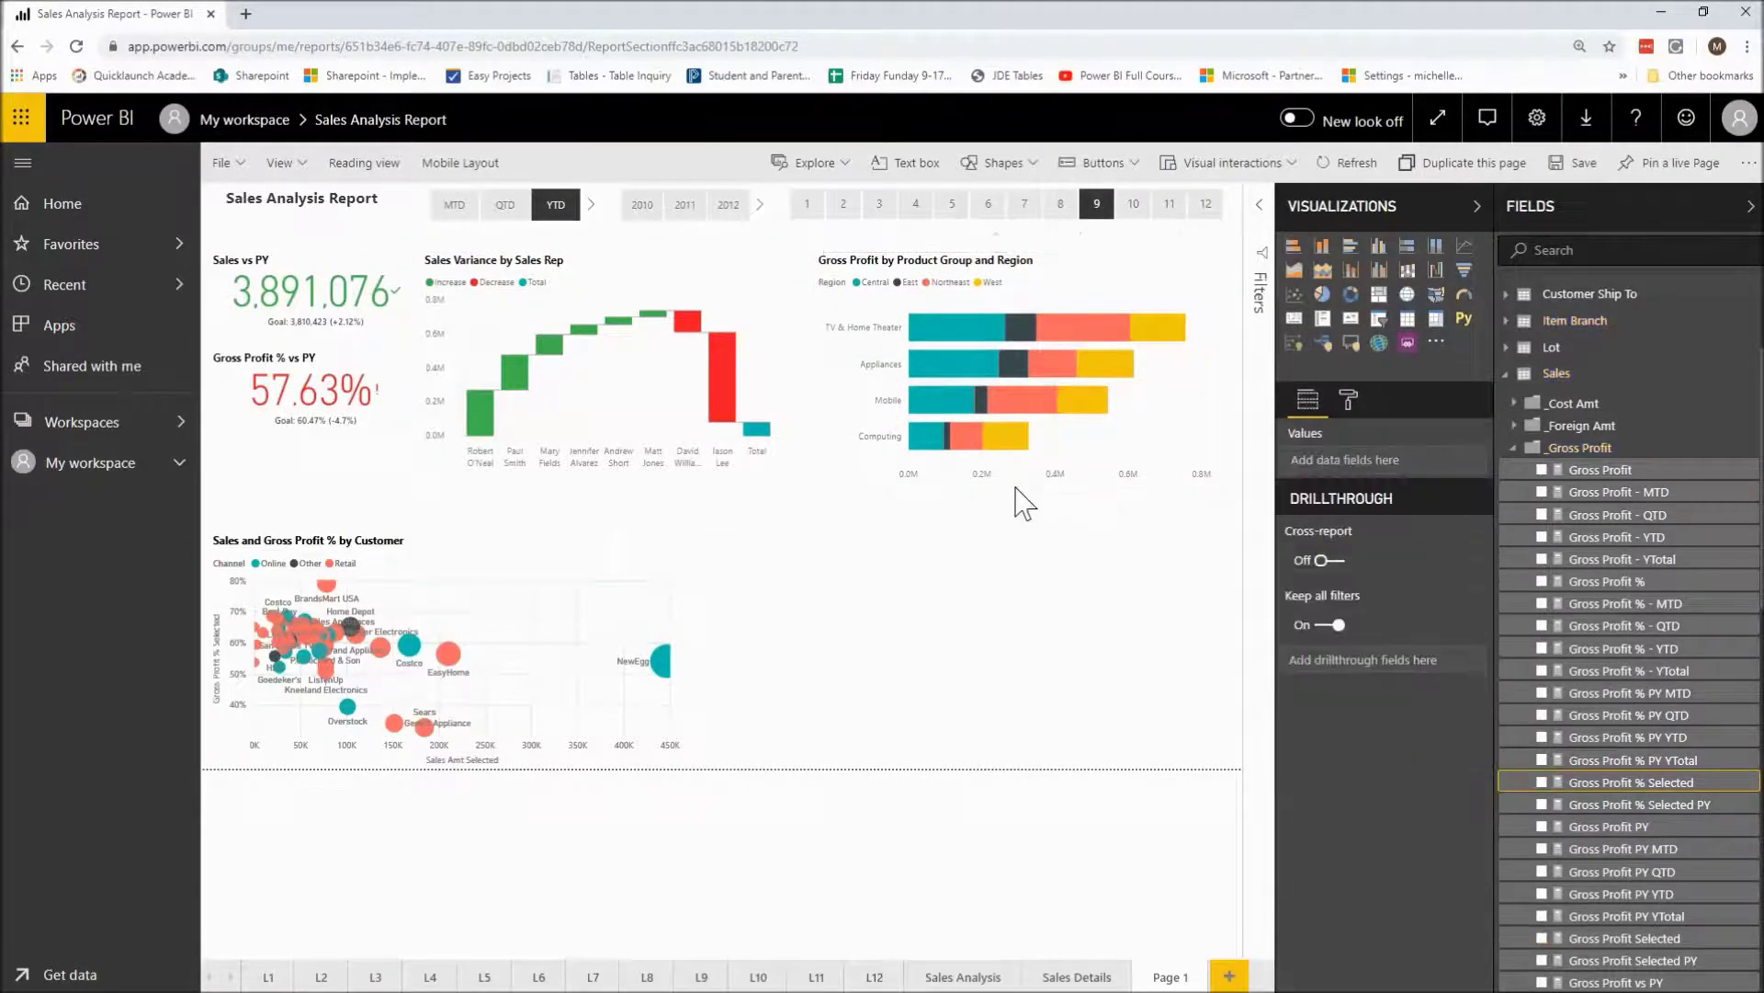
pyautogui.click(1102, 278)
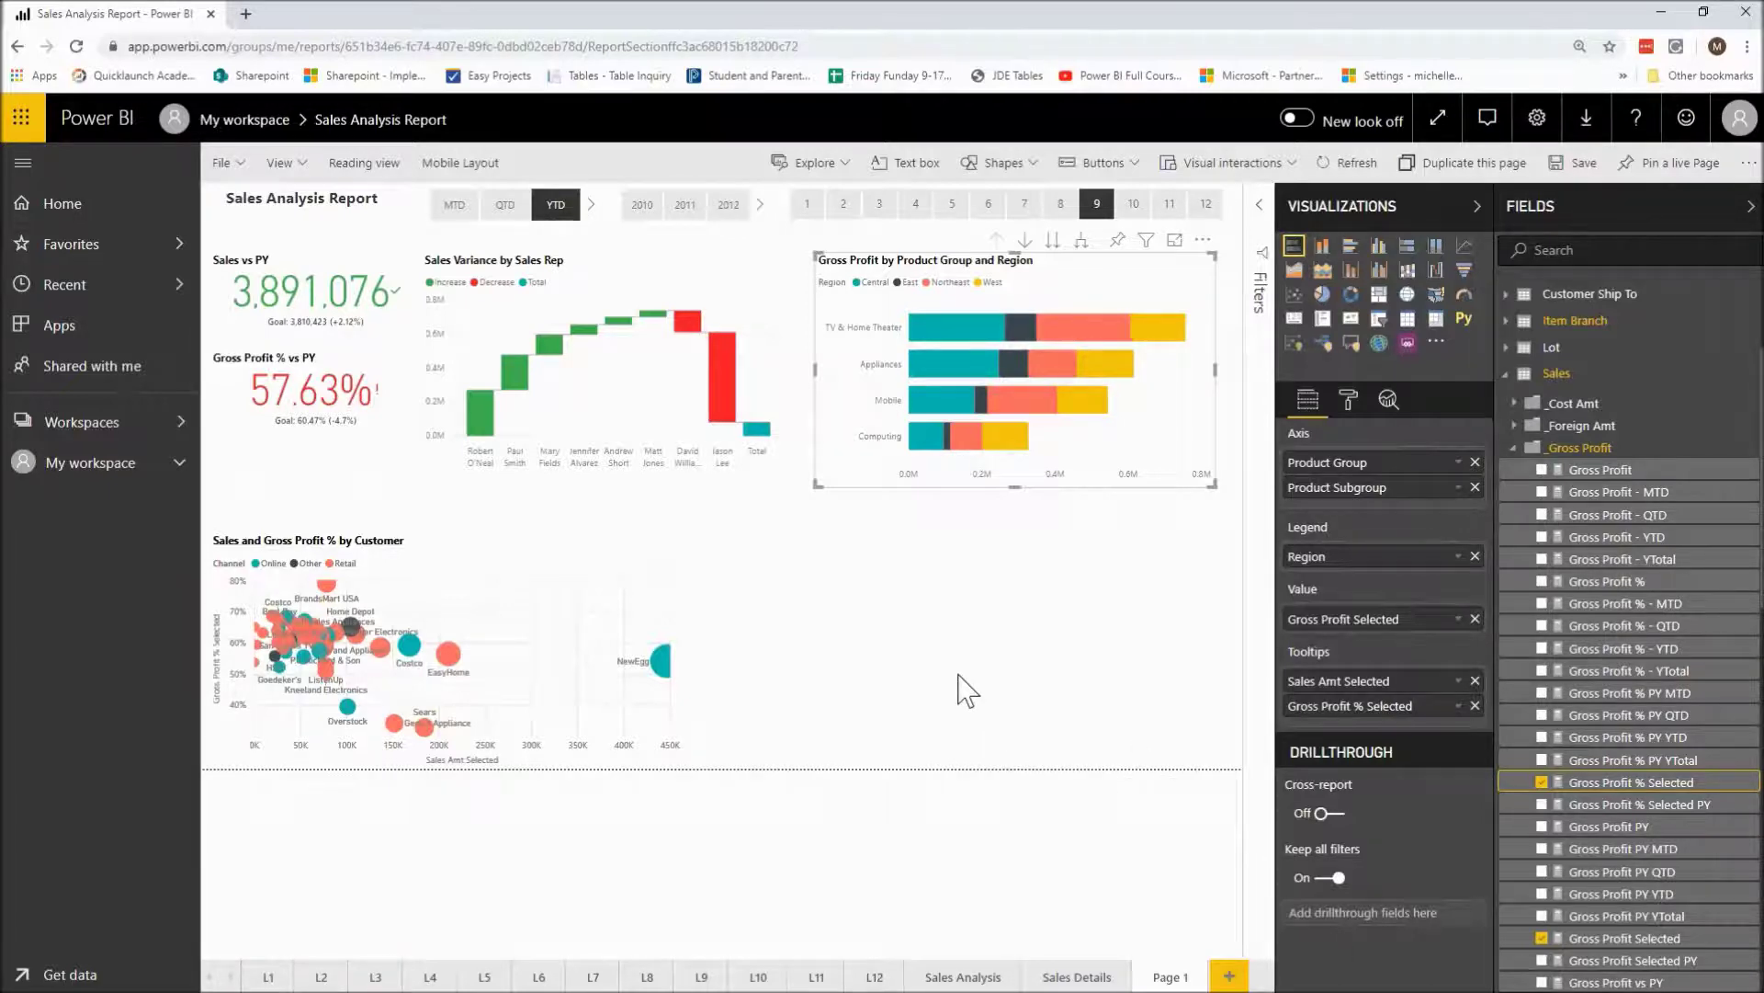
pyautogui.click(865, 637)
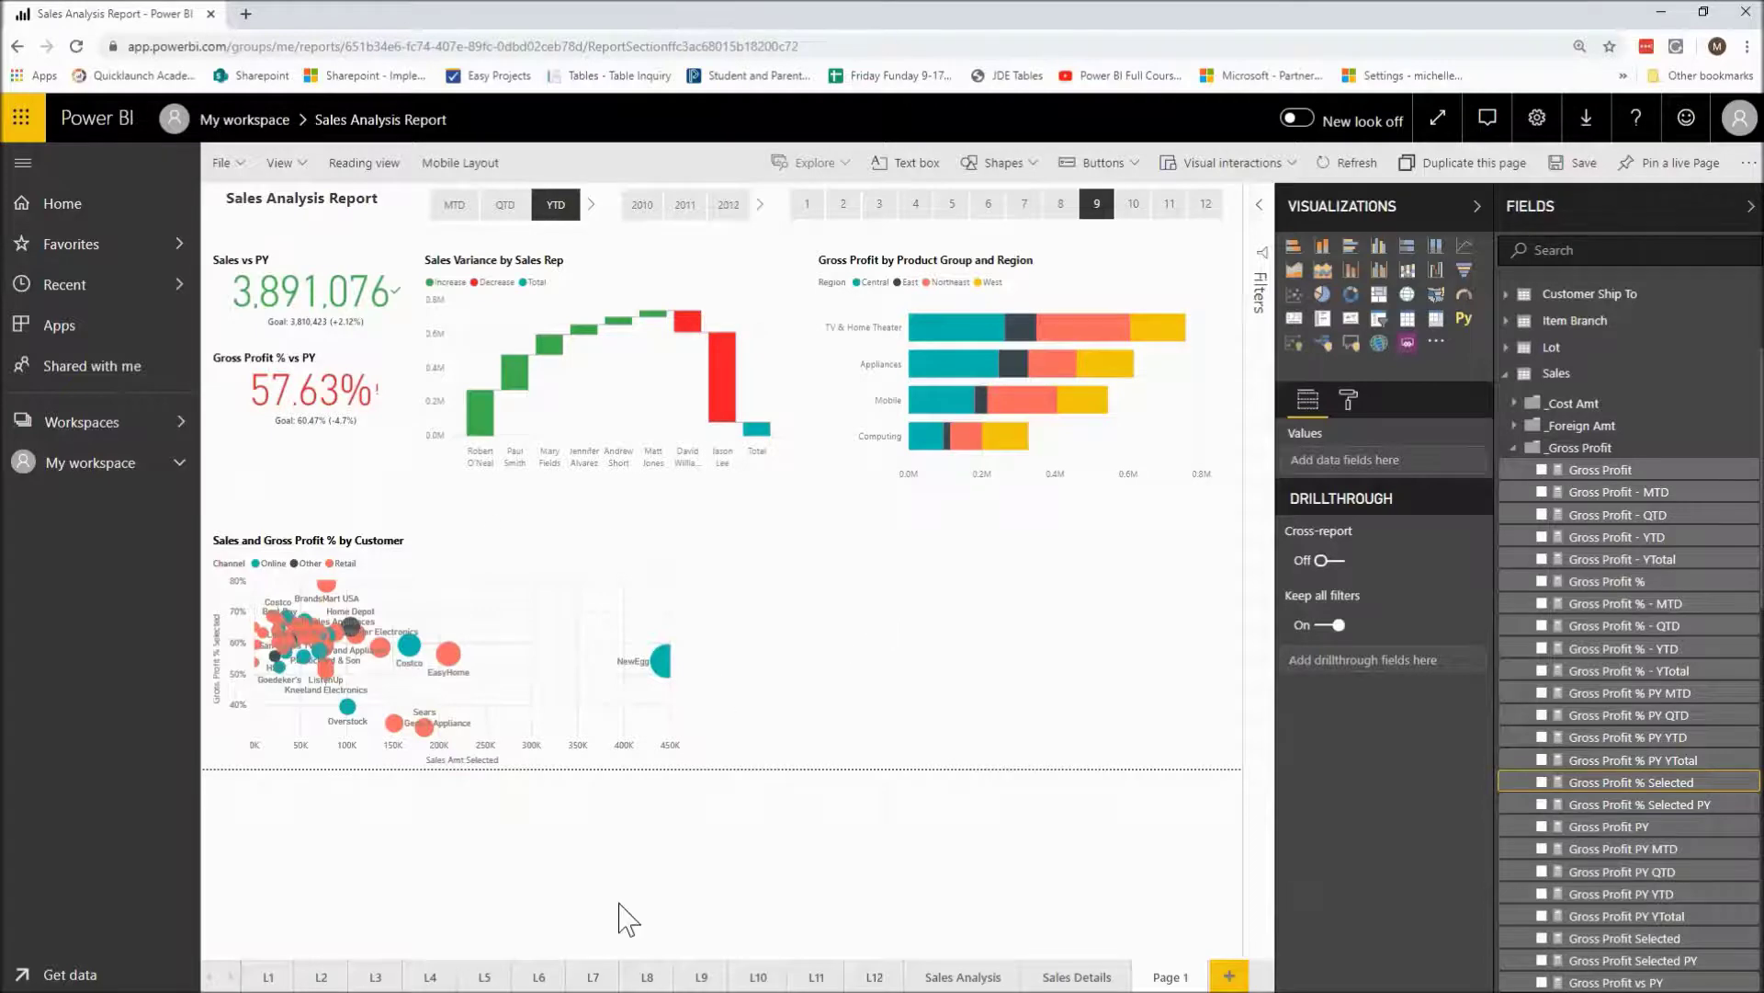
# - Check the layout of page L10, return to Page 1 and save the report
pyautogui.click(758, 977)
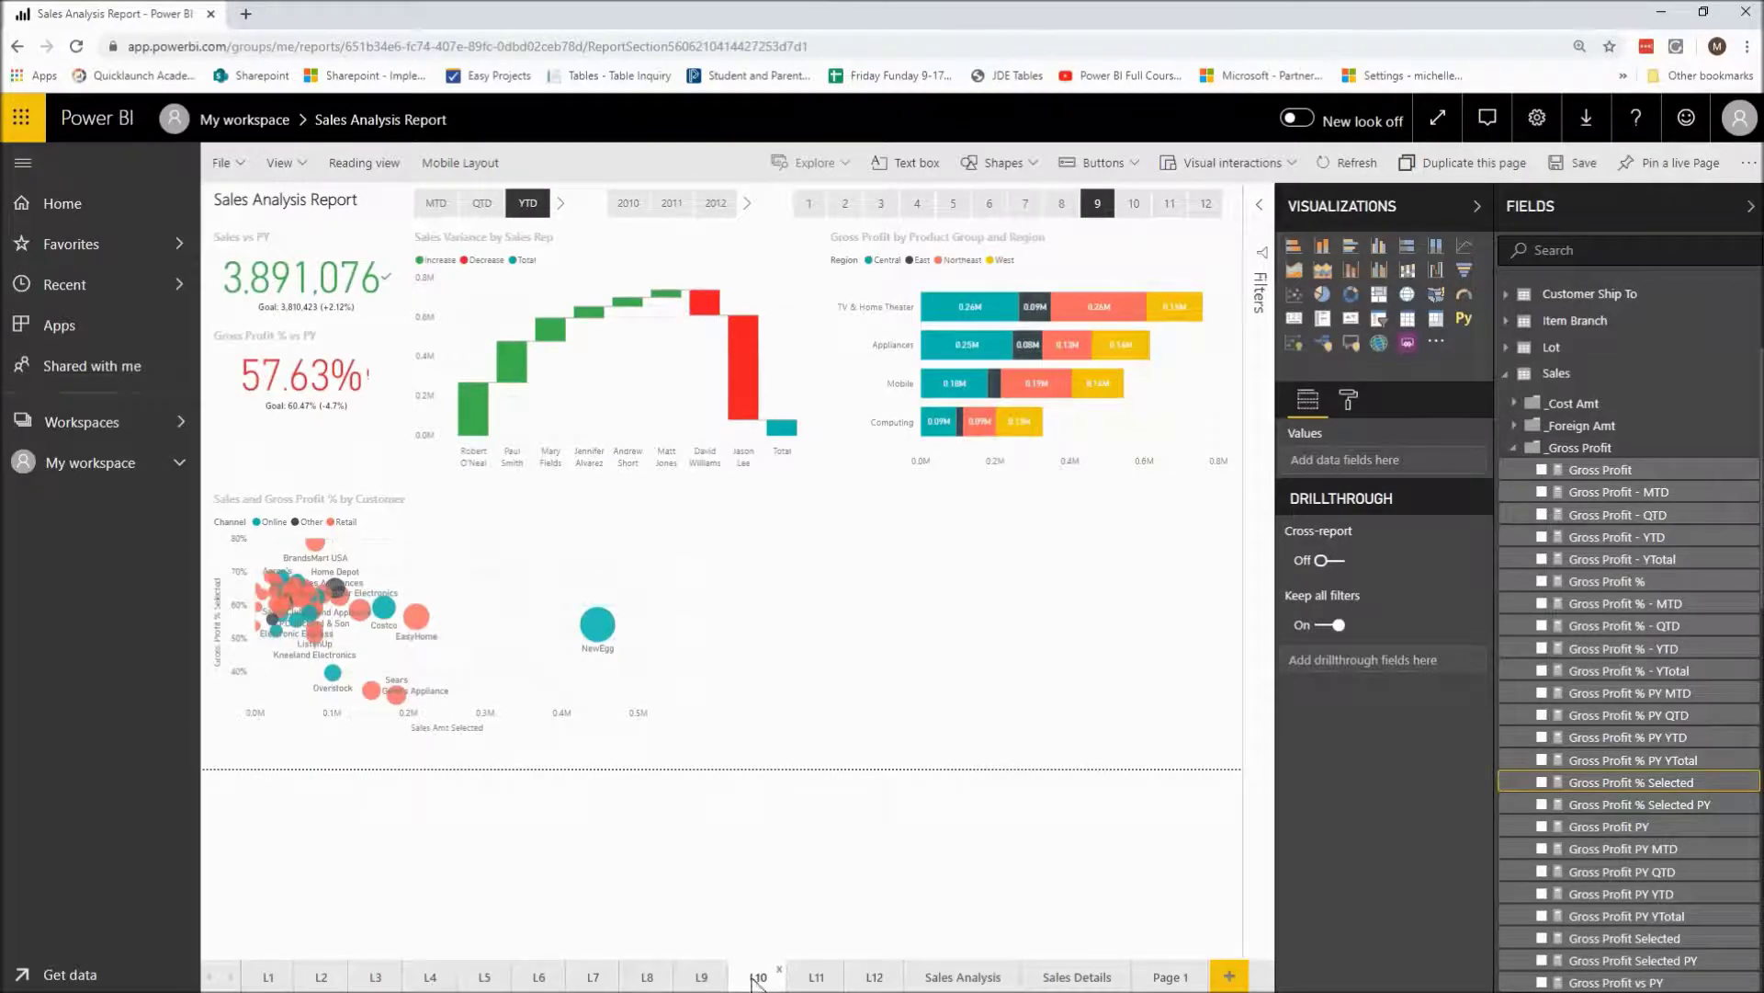
pyautogui.click(1151, 983)
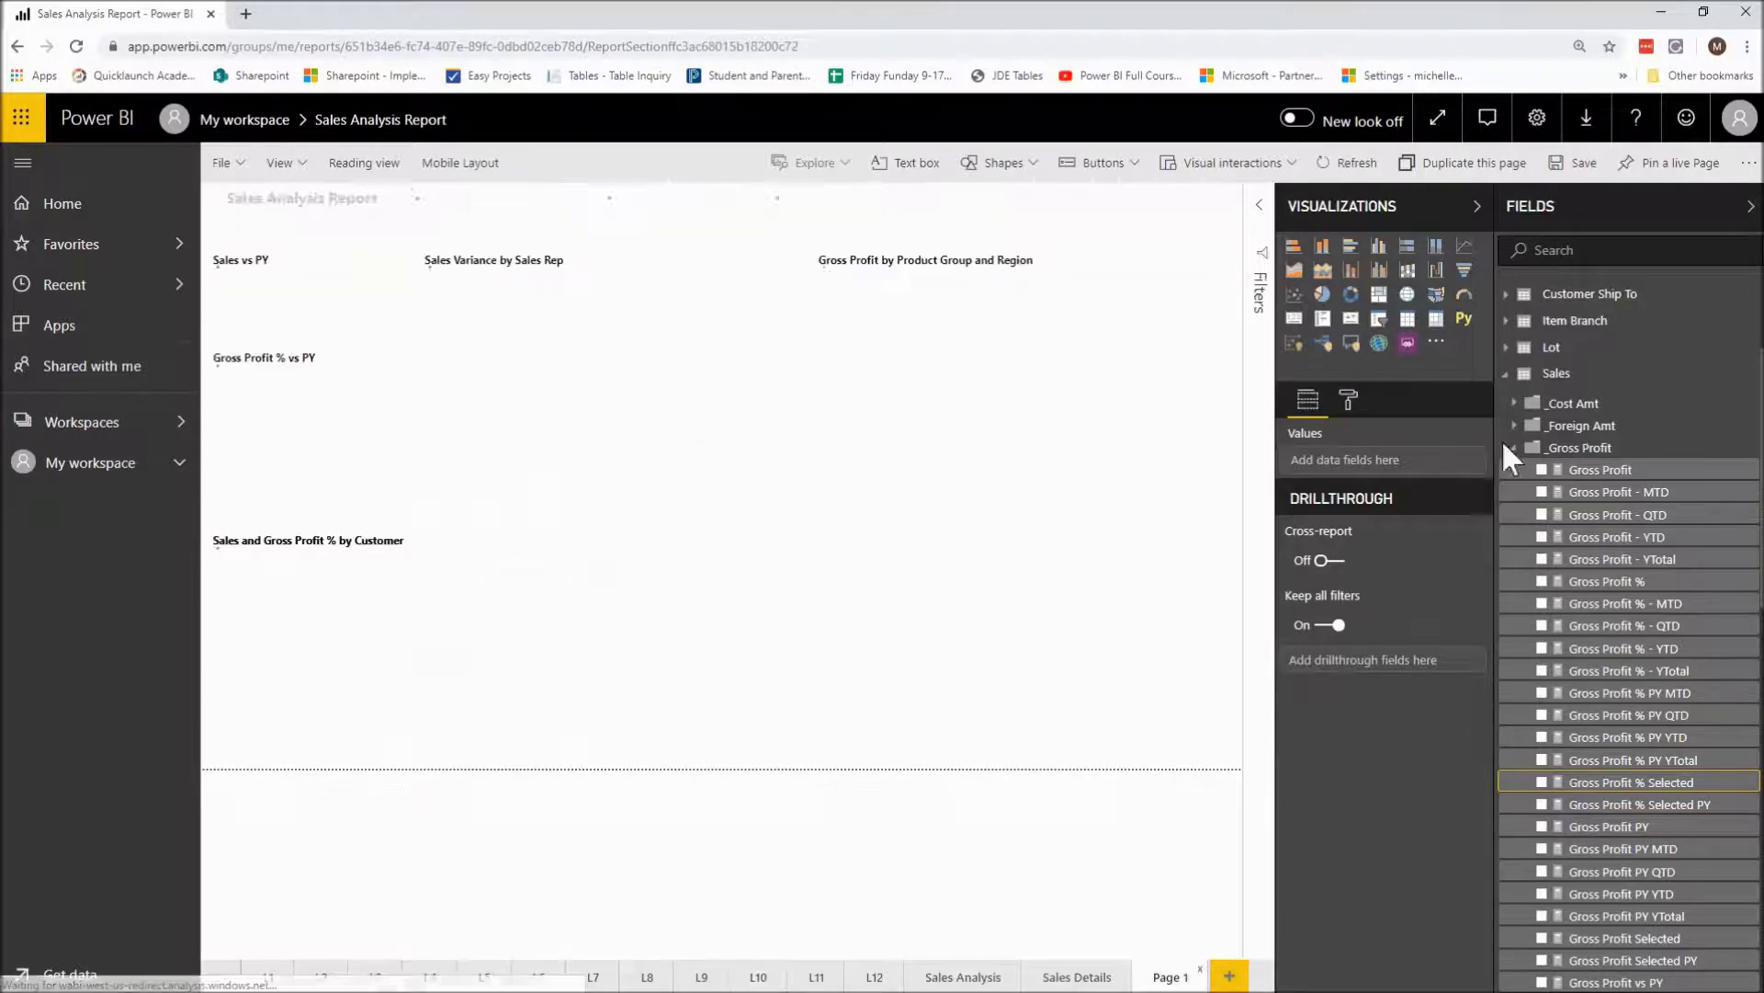
pyautogui.click(1564, 170)
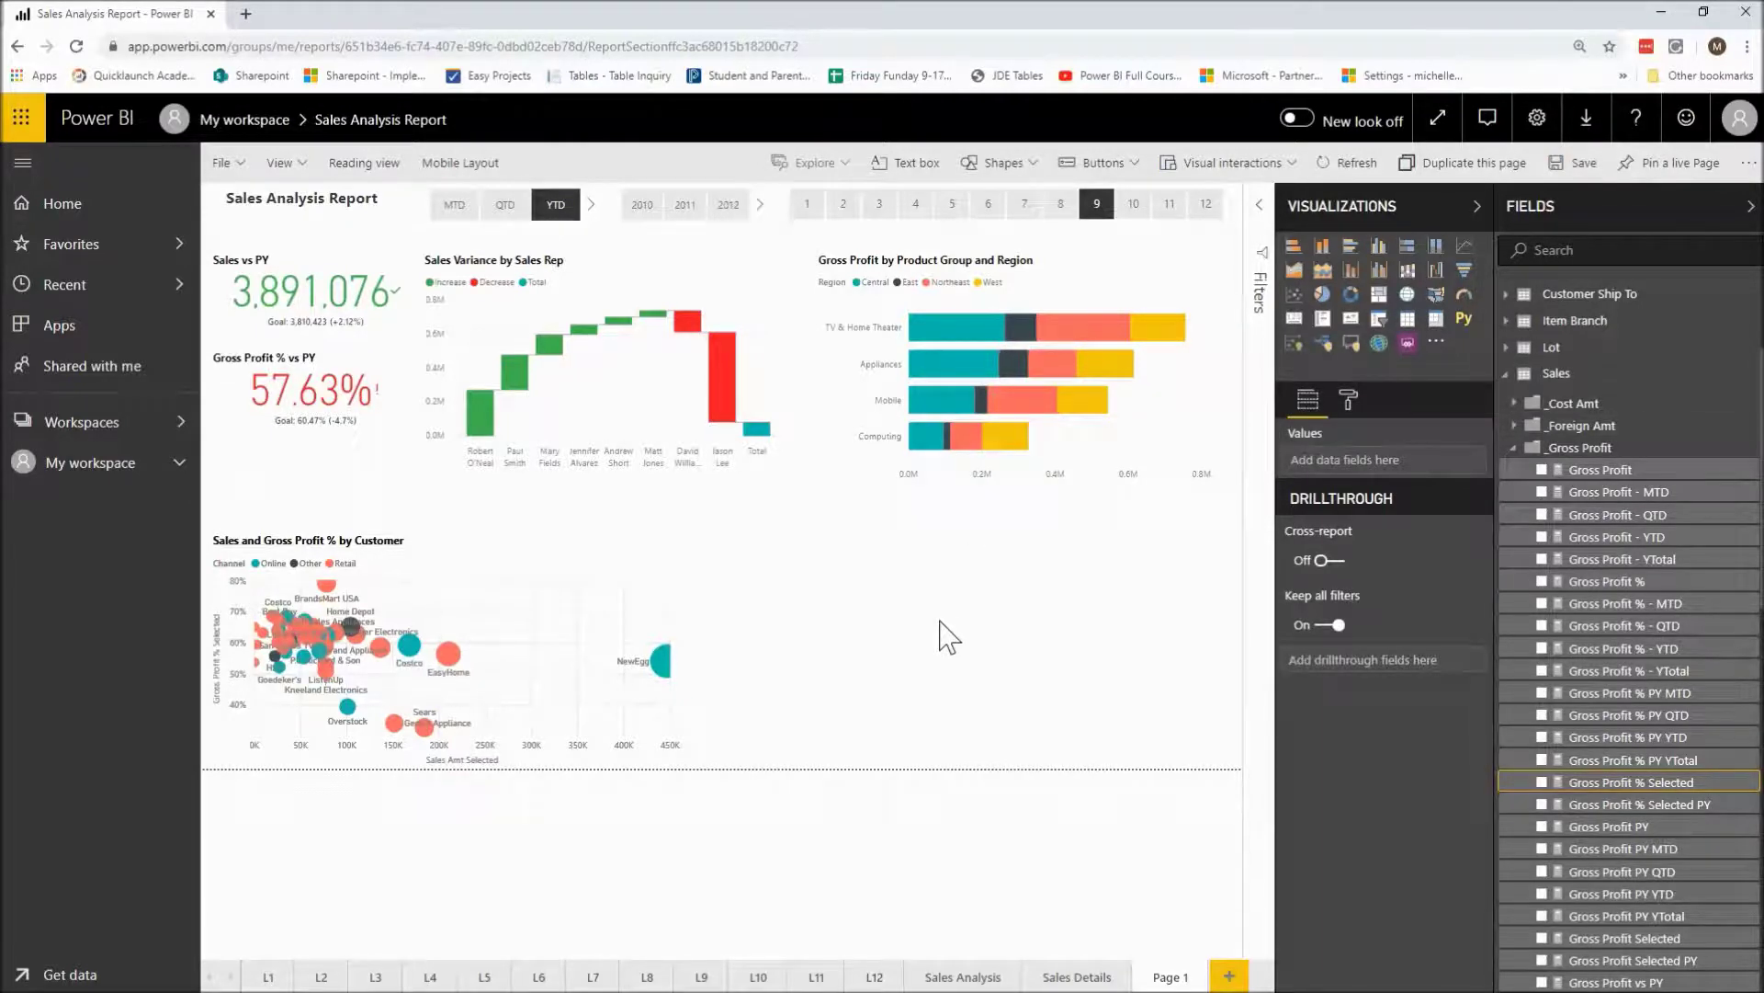
# - Add an area chart to Page 1 with Period Desc Short from the Calendar table as its axis
pyautogui.click(1295, 272)
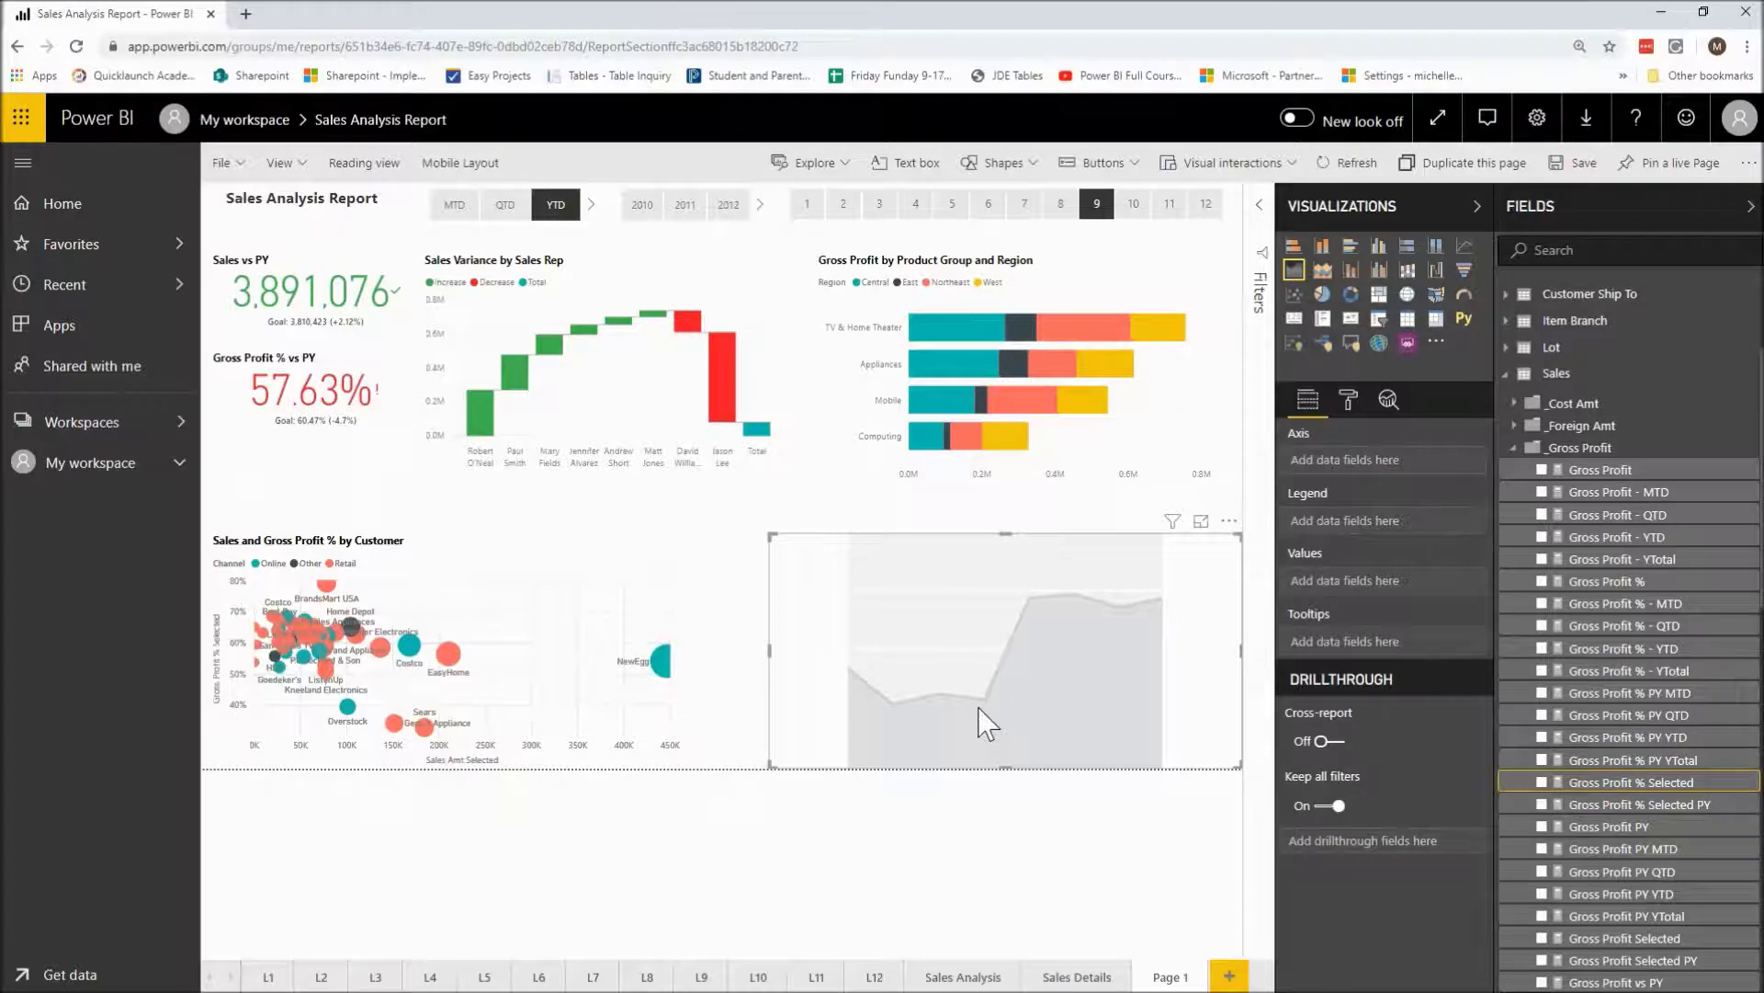
pyautogui.click(1507, 375)
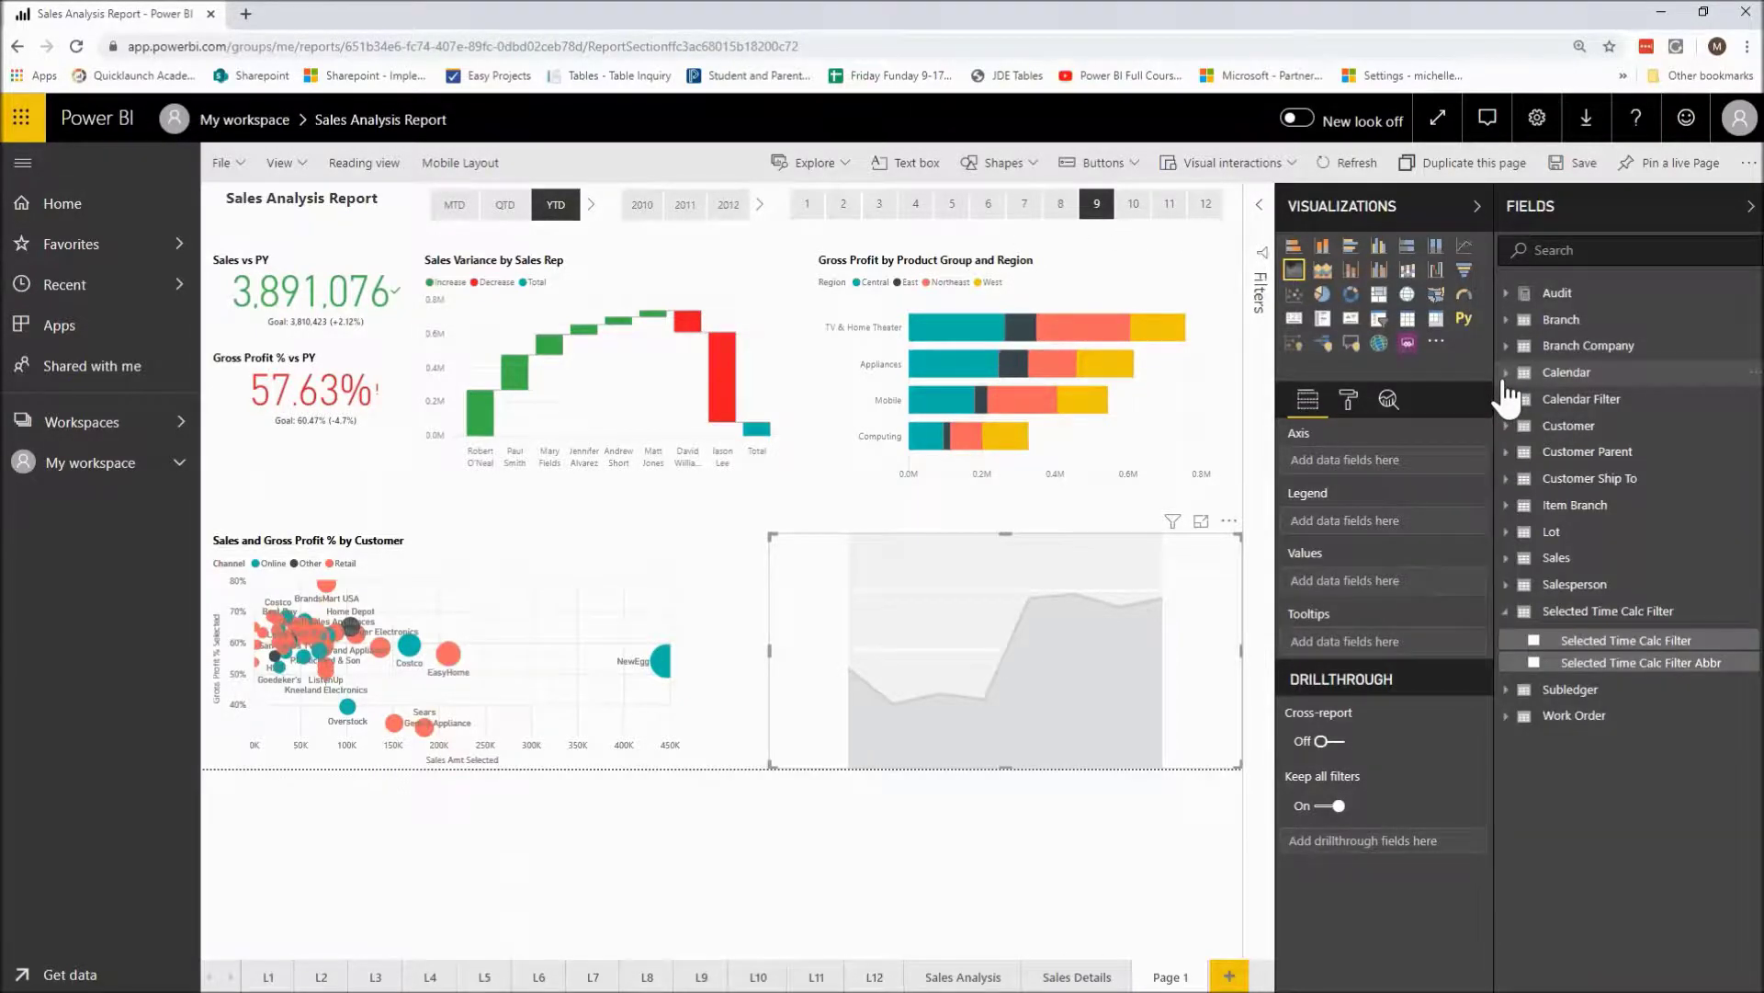
pyautogui.click(1507, 375)
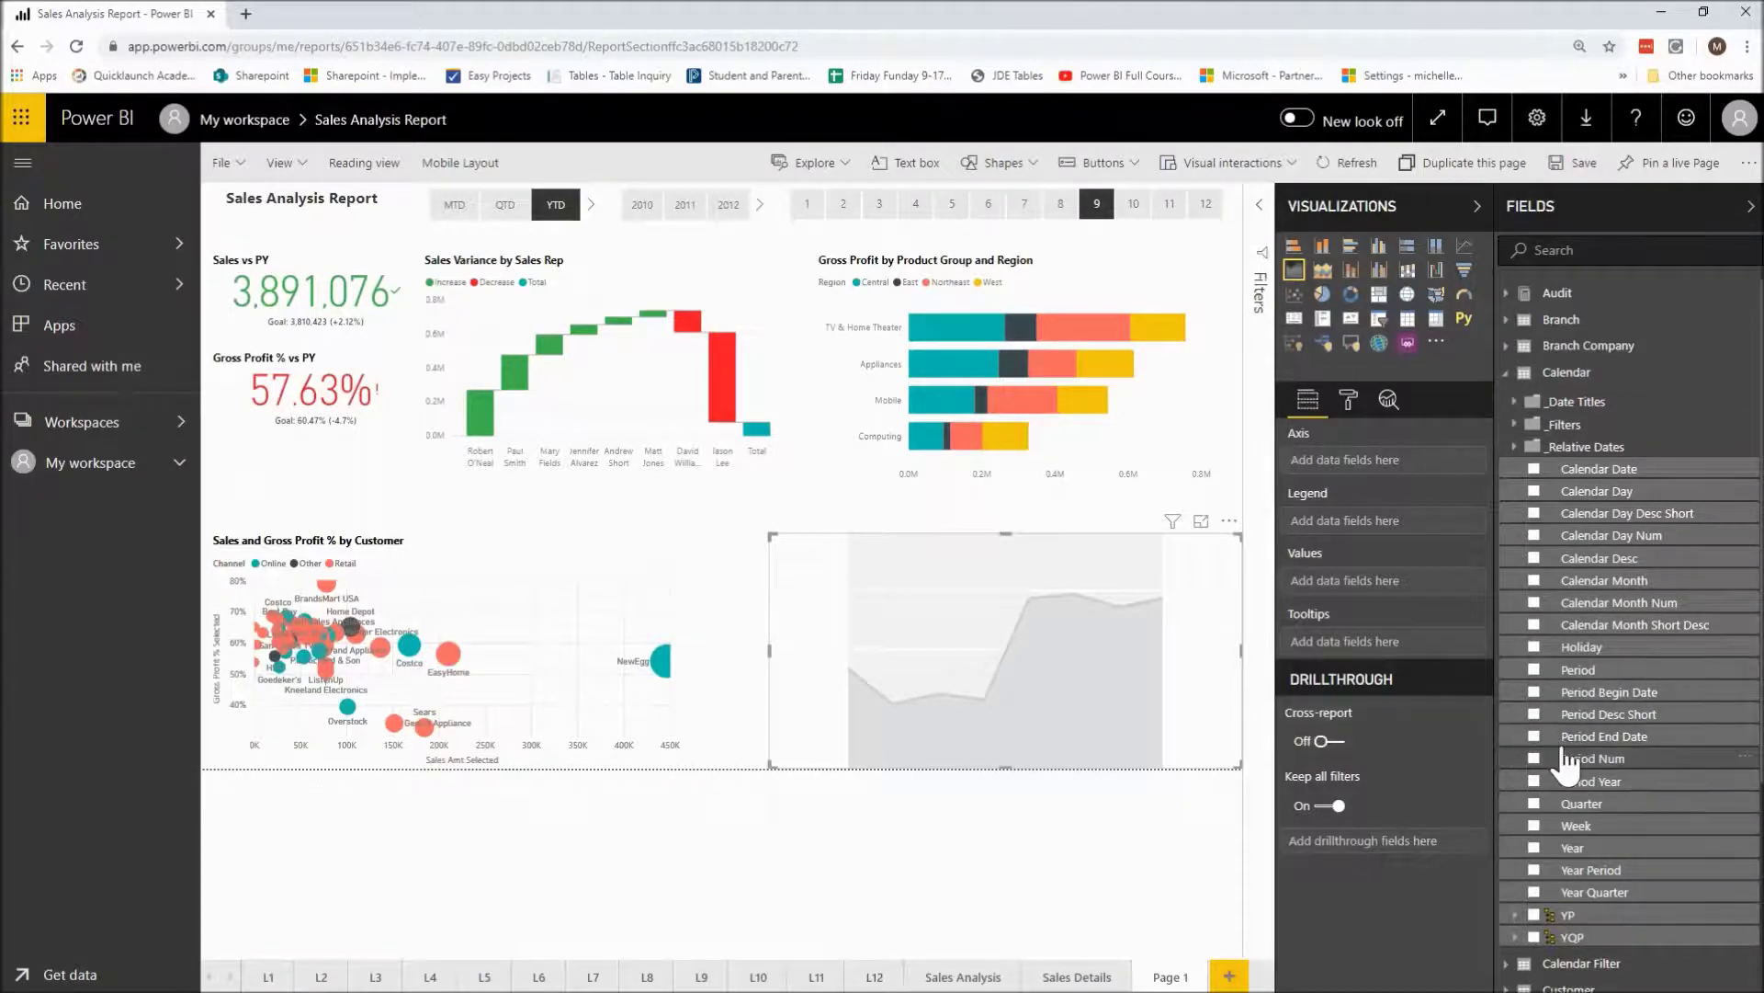
pyautogui.moveTo(1563, 716); pyautogui.dragTo(1359, 461)
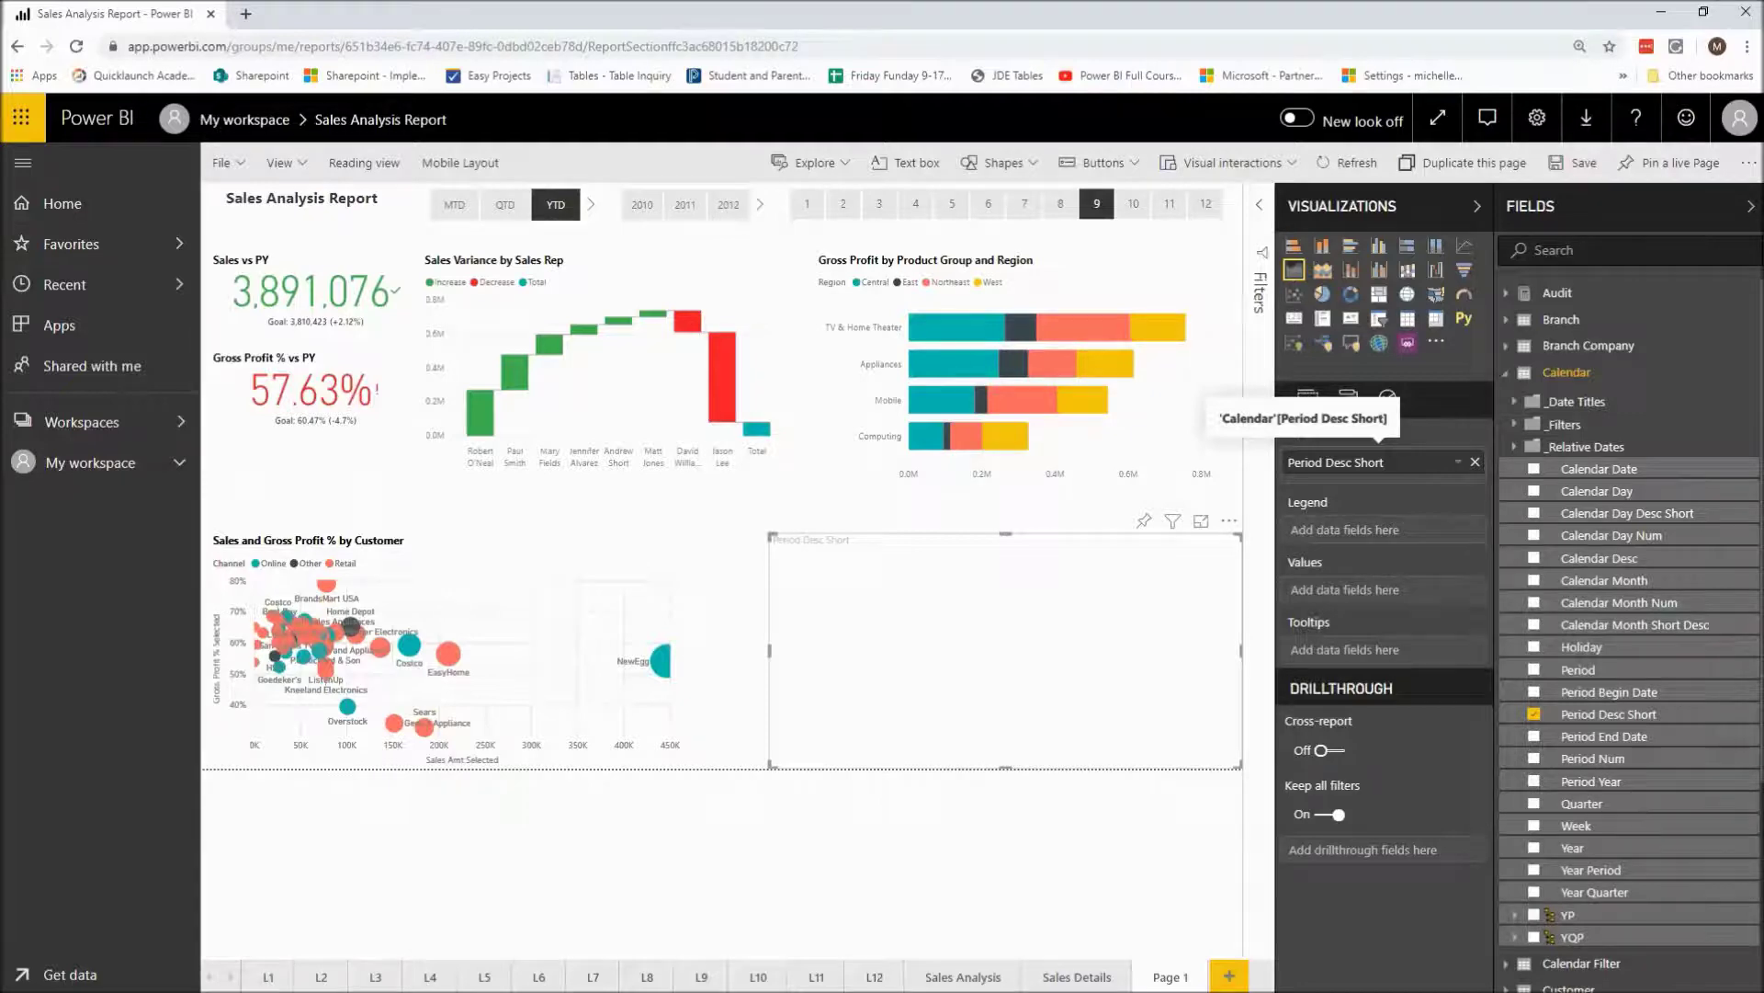
pyautogui.click(1506, 375)
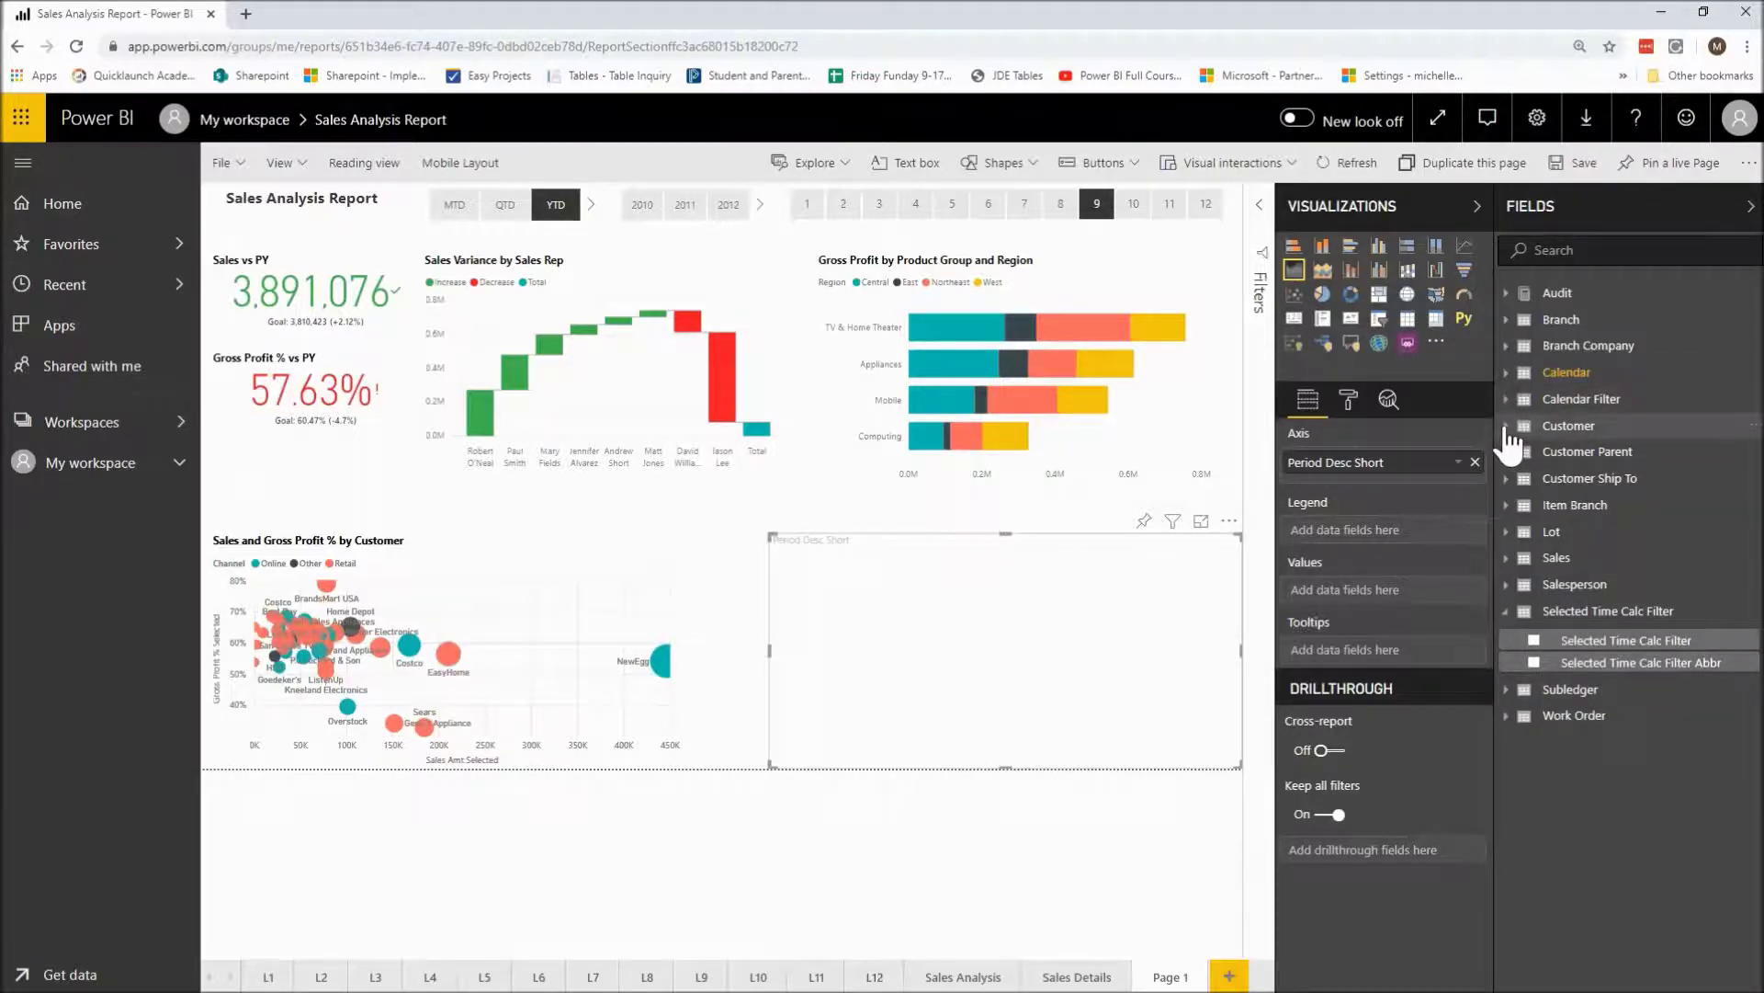
# - Use the Customer table's Channel field as the area chart's legend
pyautogui.click(1505, 426)
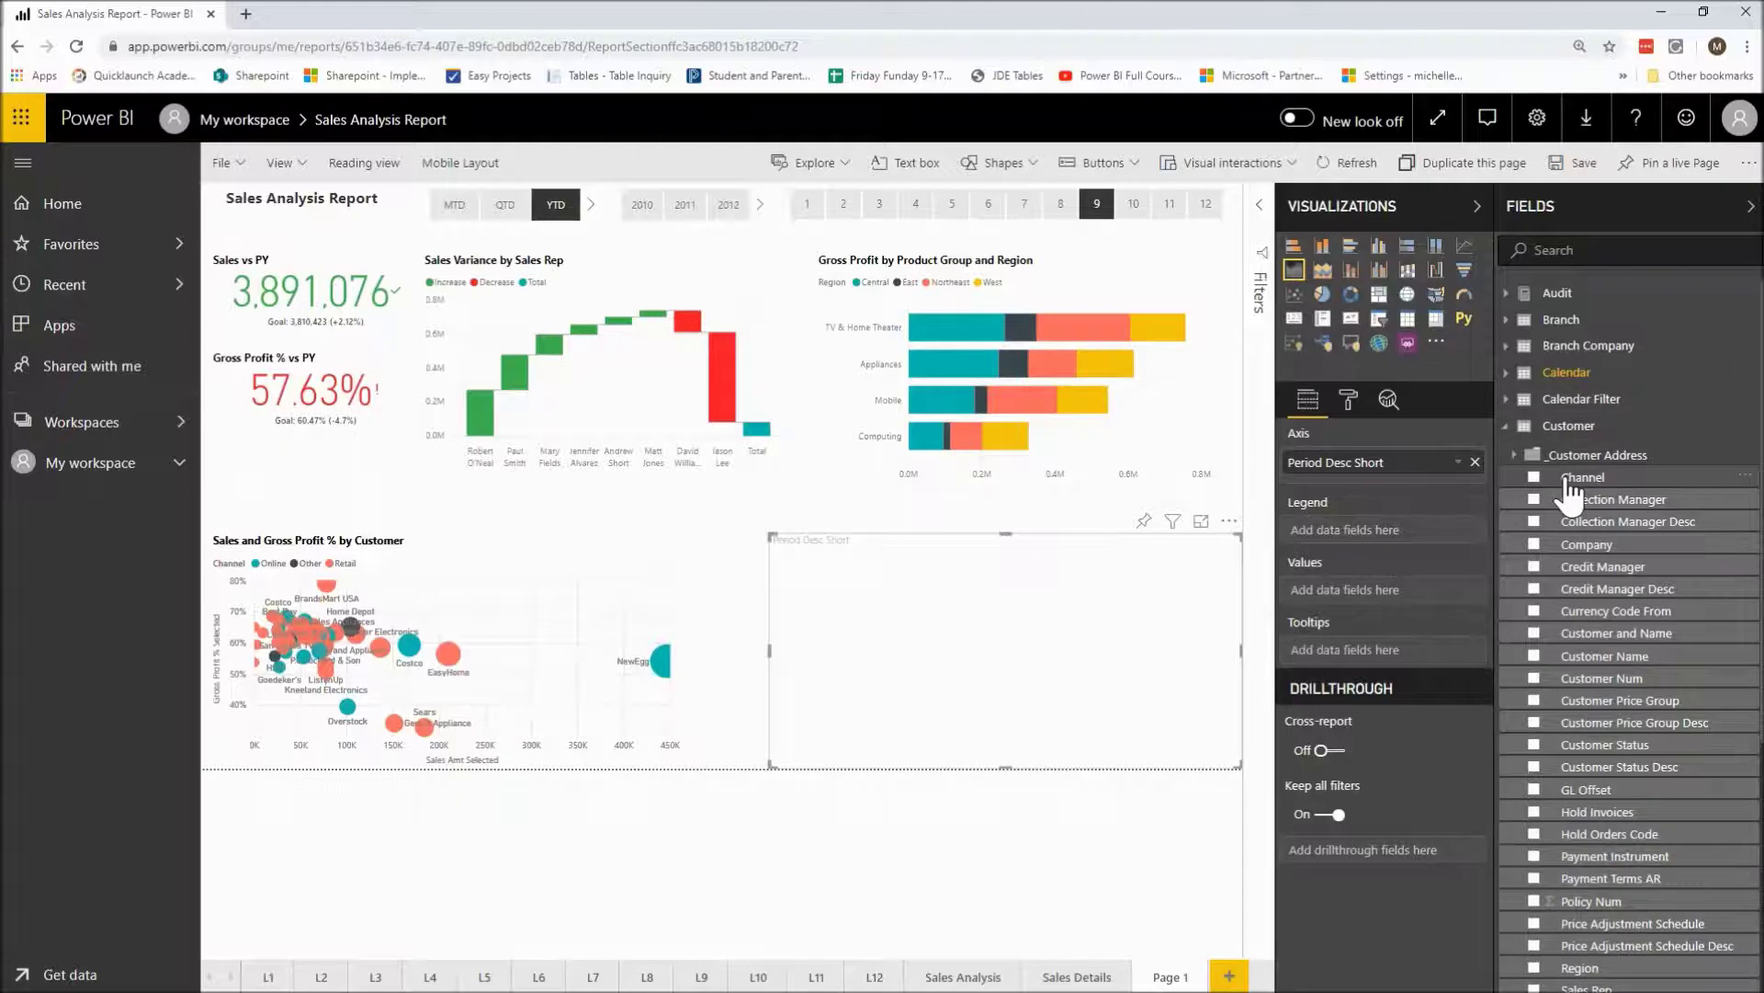
pyautogui.moveTo(1567, 481); pyautogui.dragTo(1398, 531)
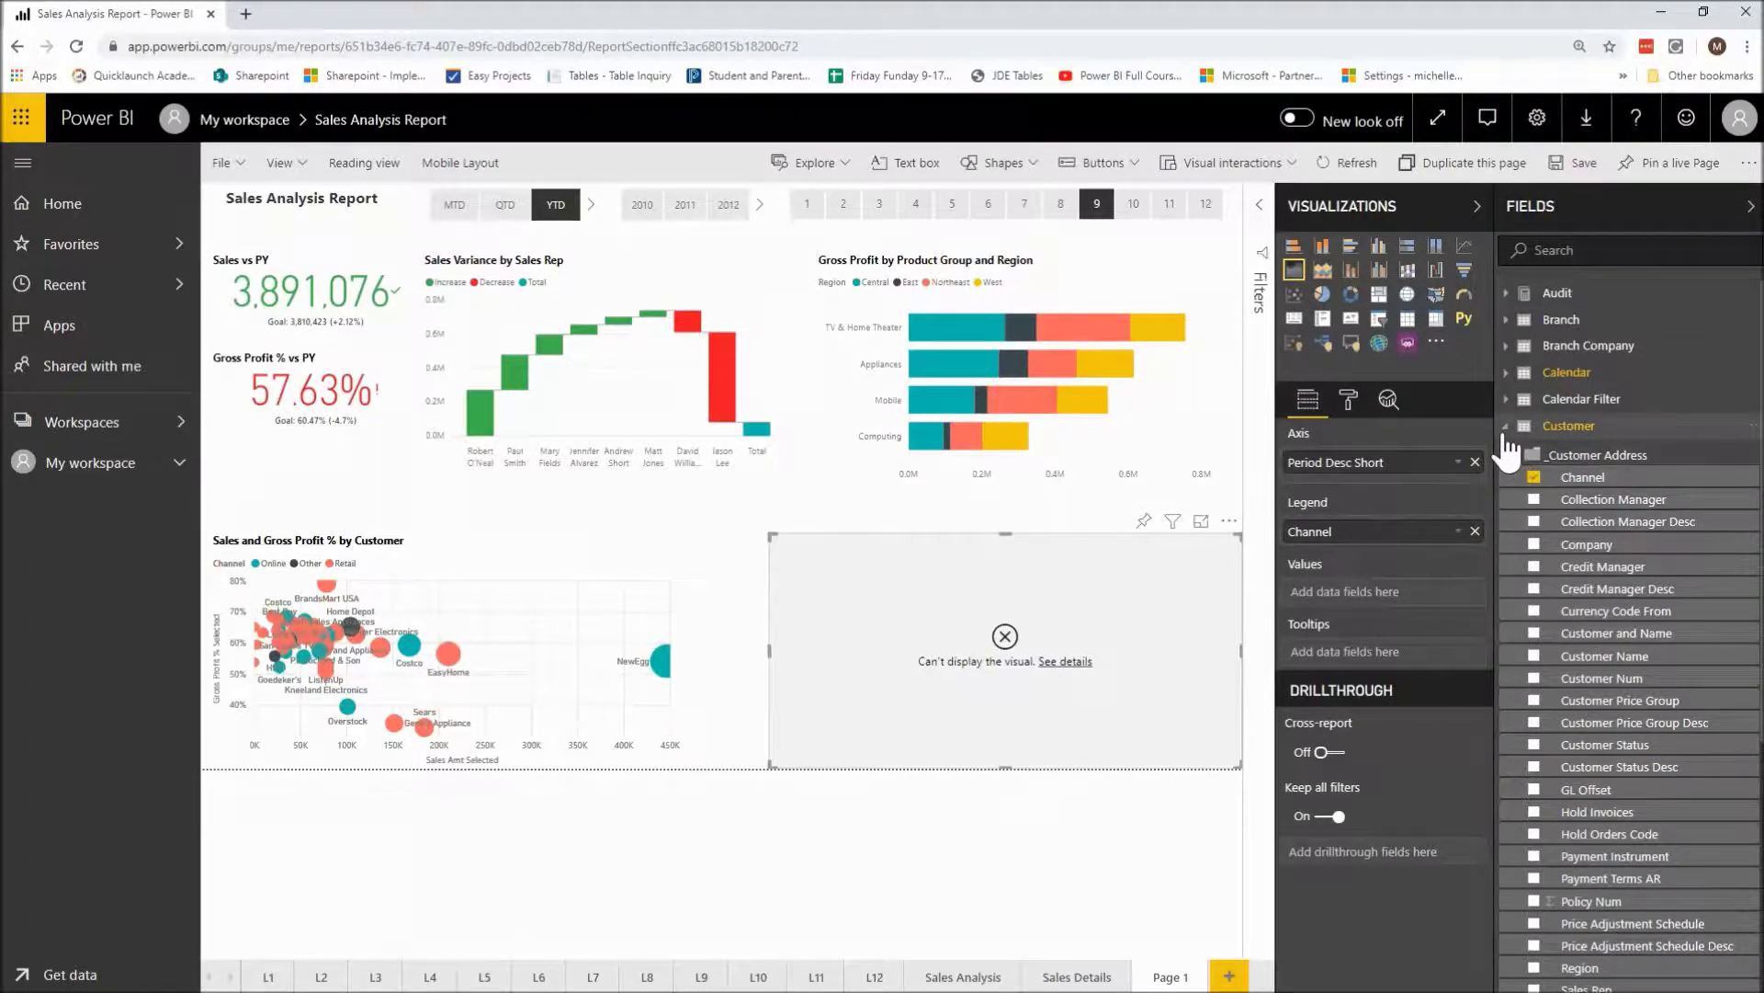
pyautogui.click(1505, 430)
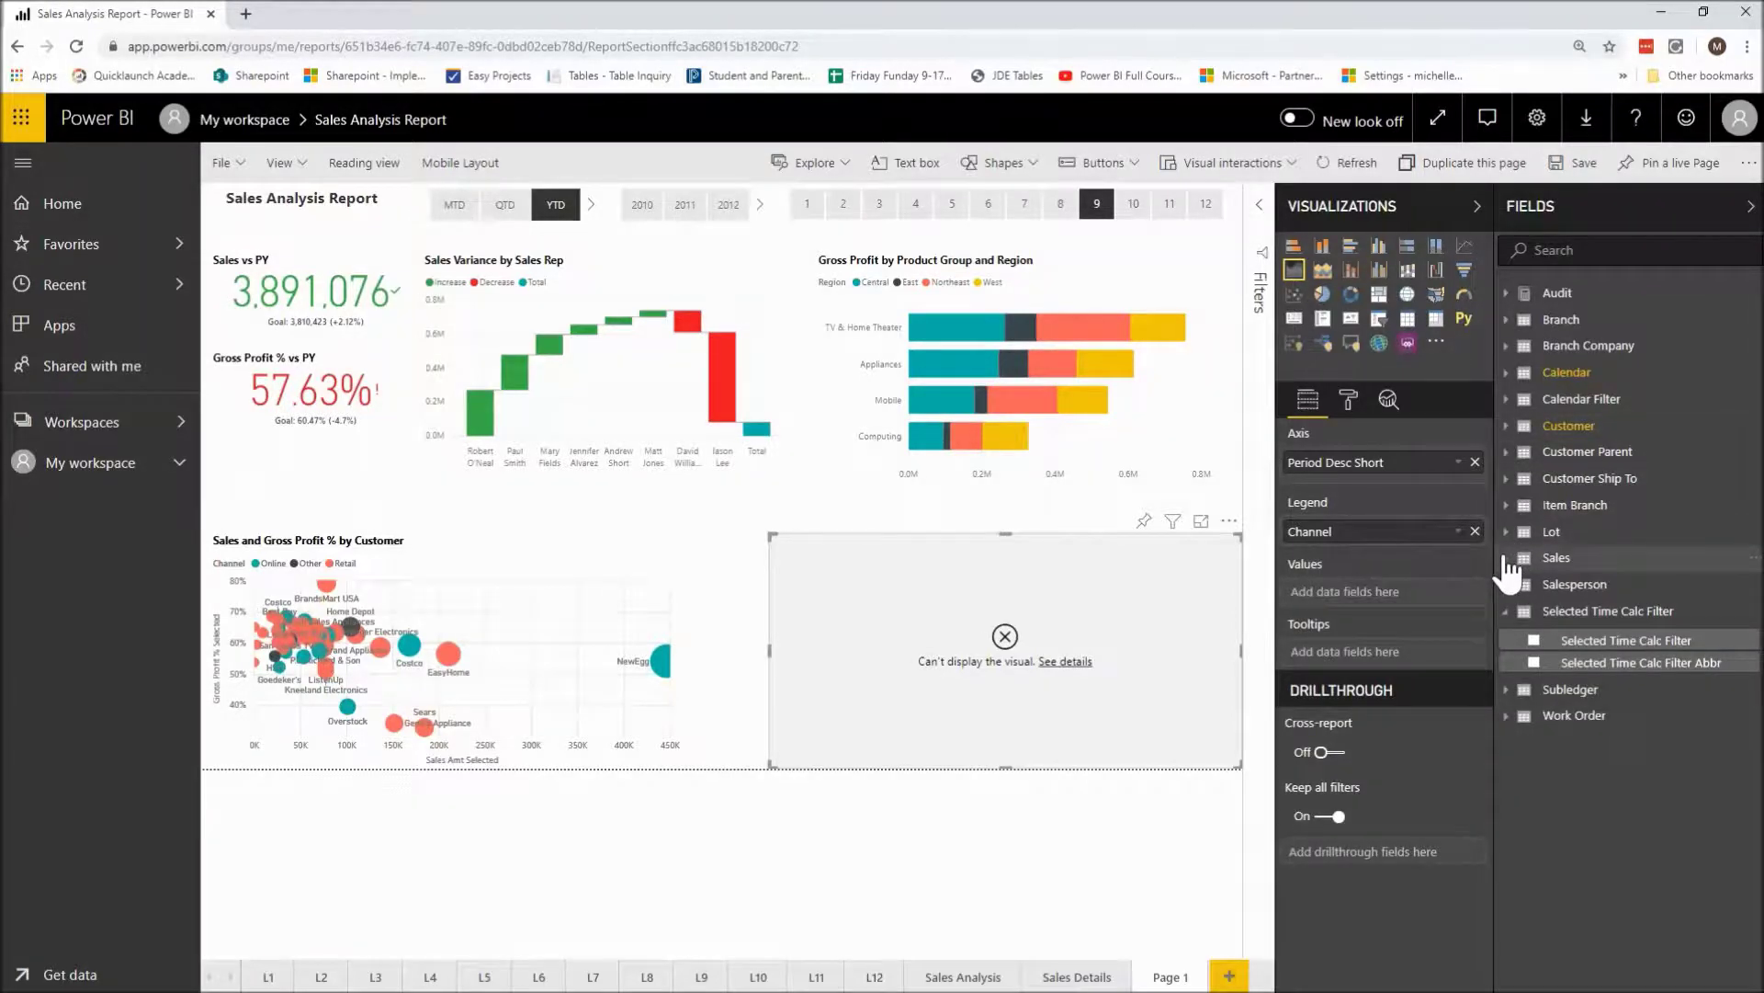
# - Add the Sales Amt vs PY Selected measure from the Sales table to the area chart's values
pyautogui.click(1506, 557)
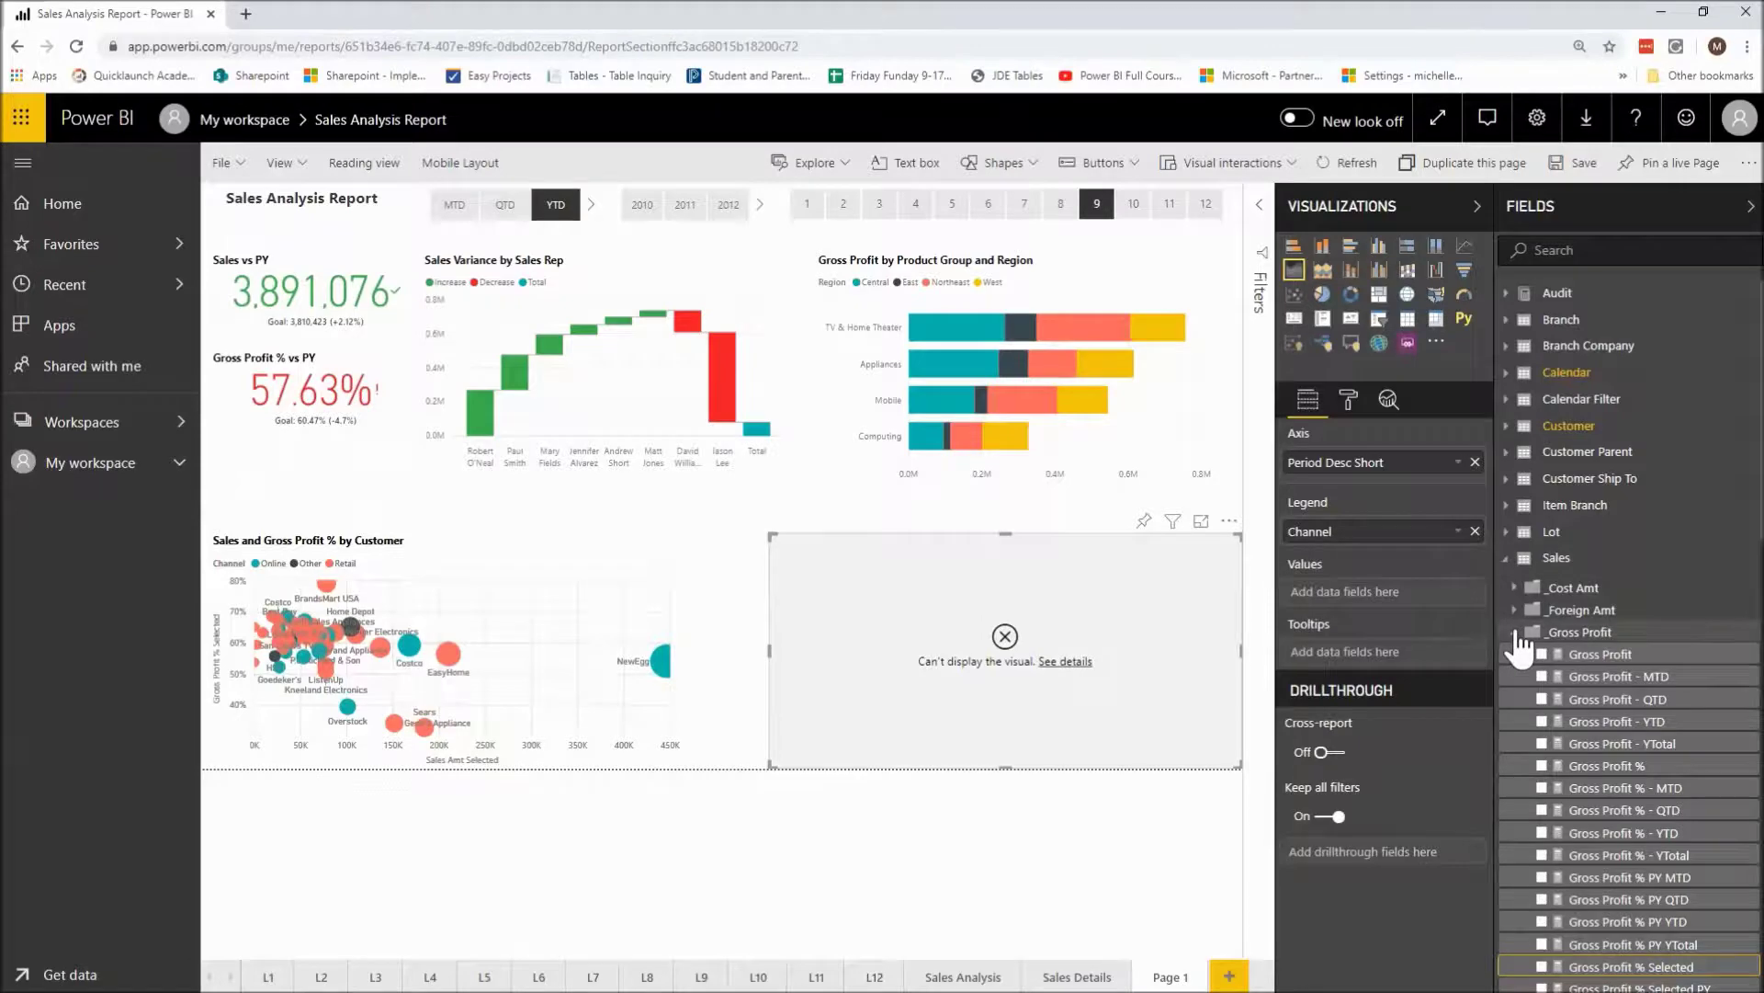
pyautogui.scroll(-1, 1514, 634)
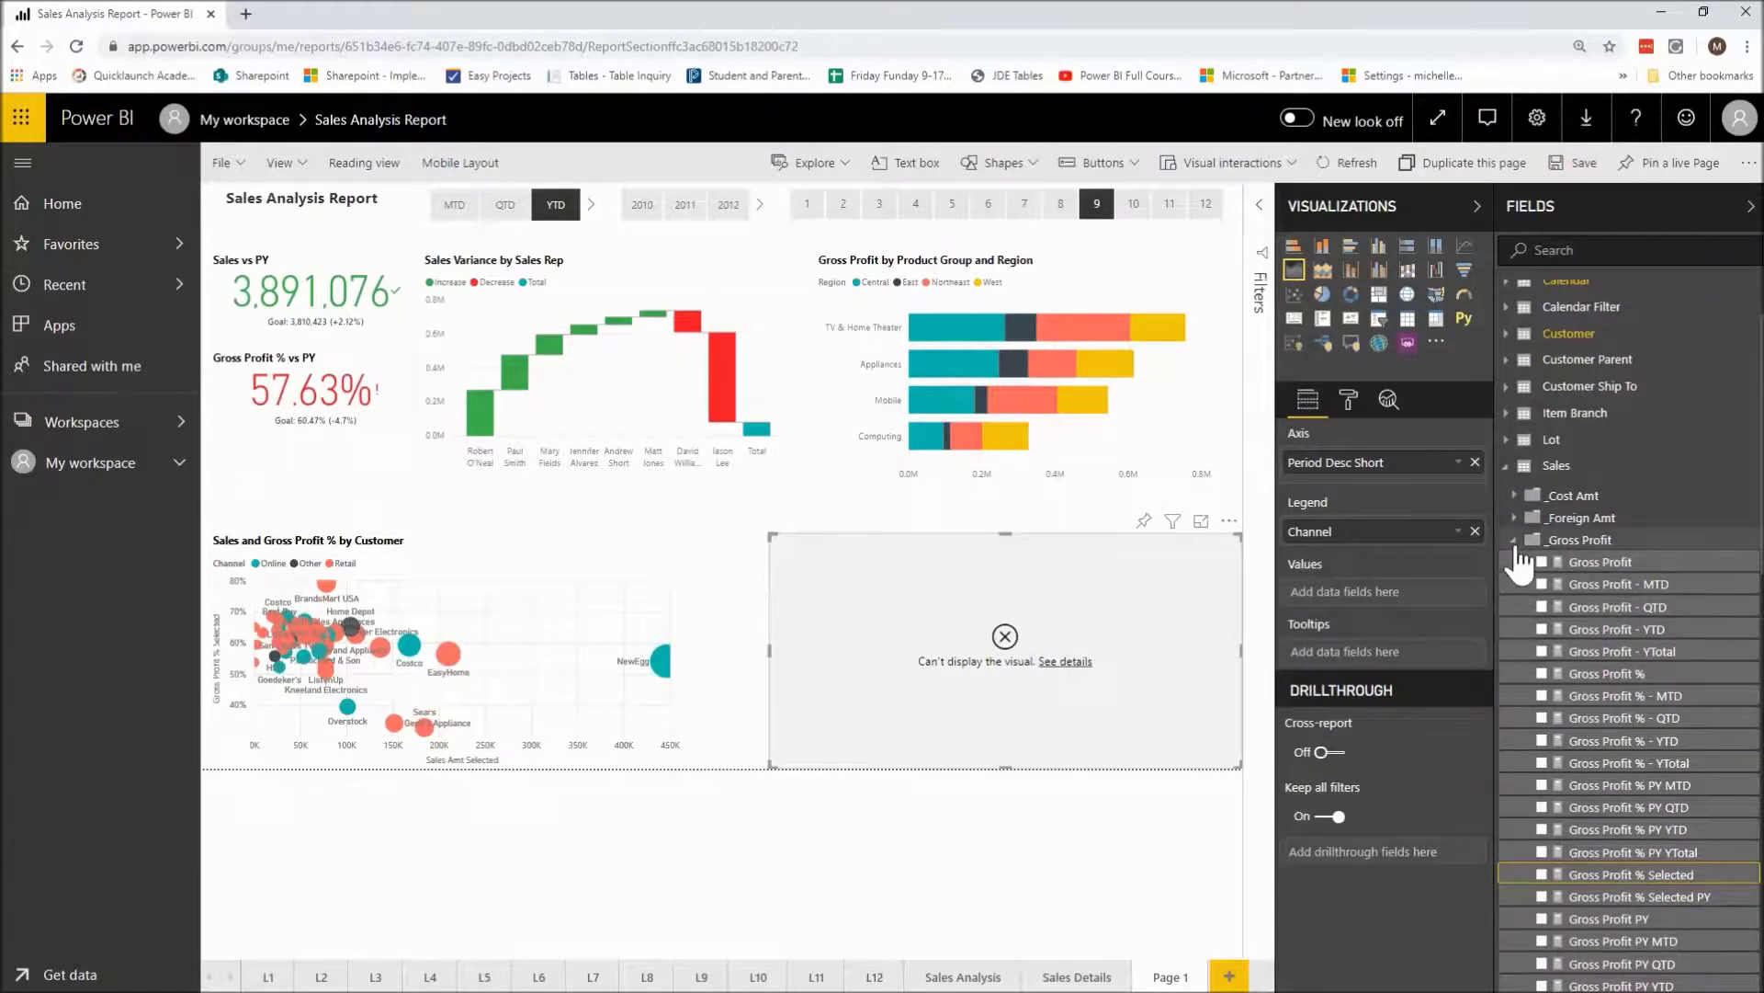
pyautogui.click(1514, 542)
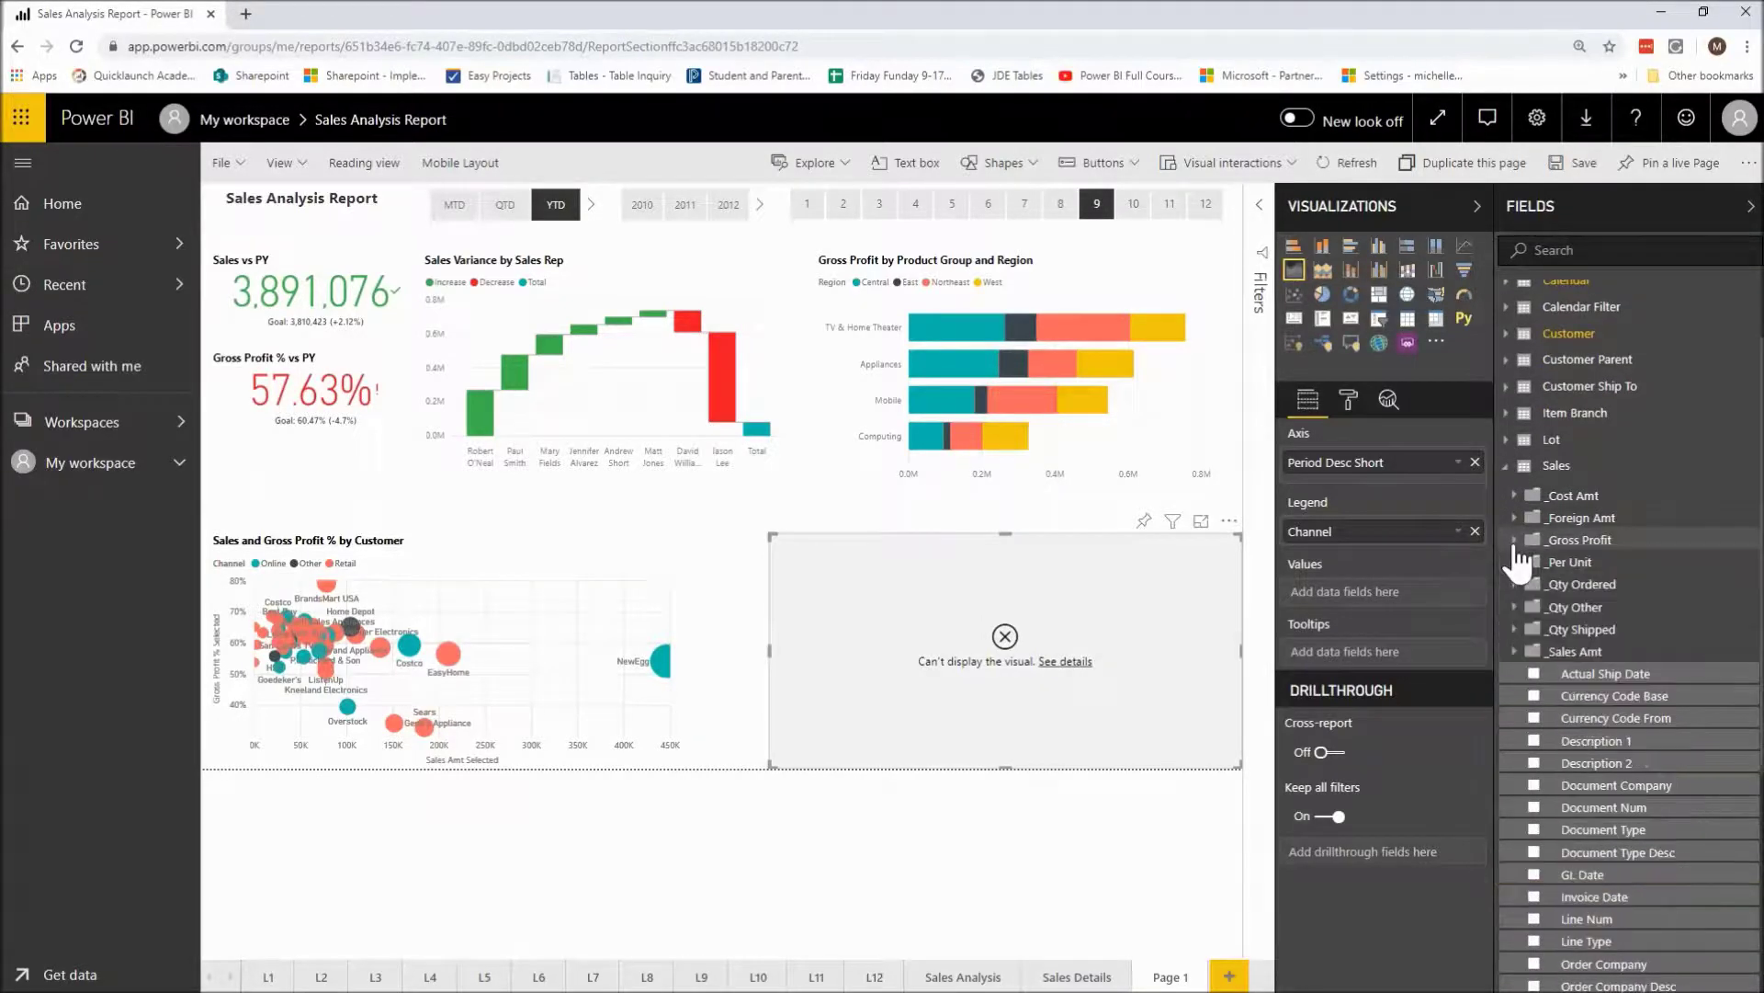
pyautogui.click(1515, 650)
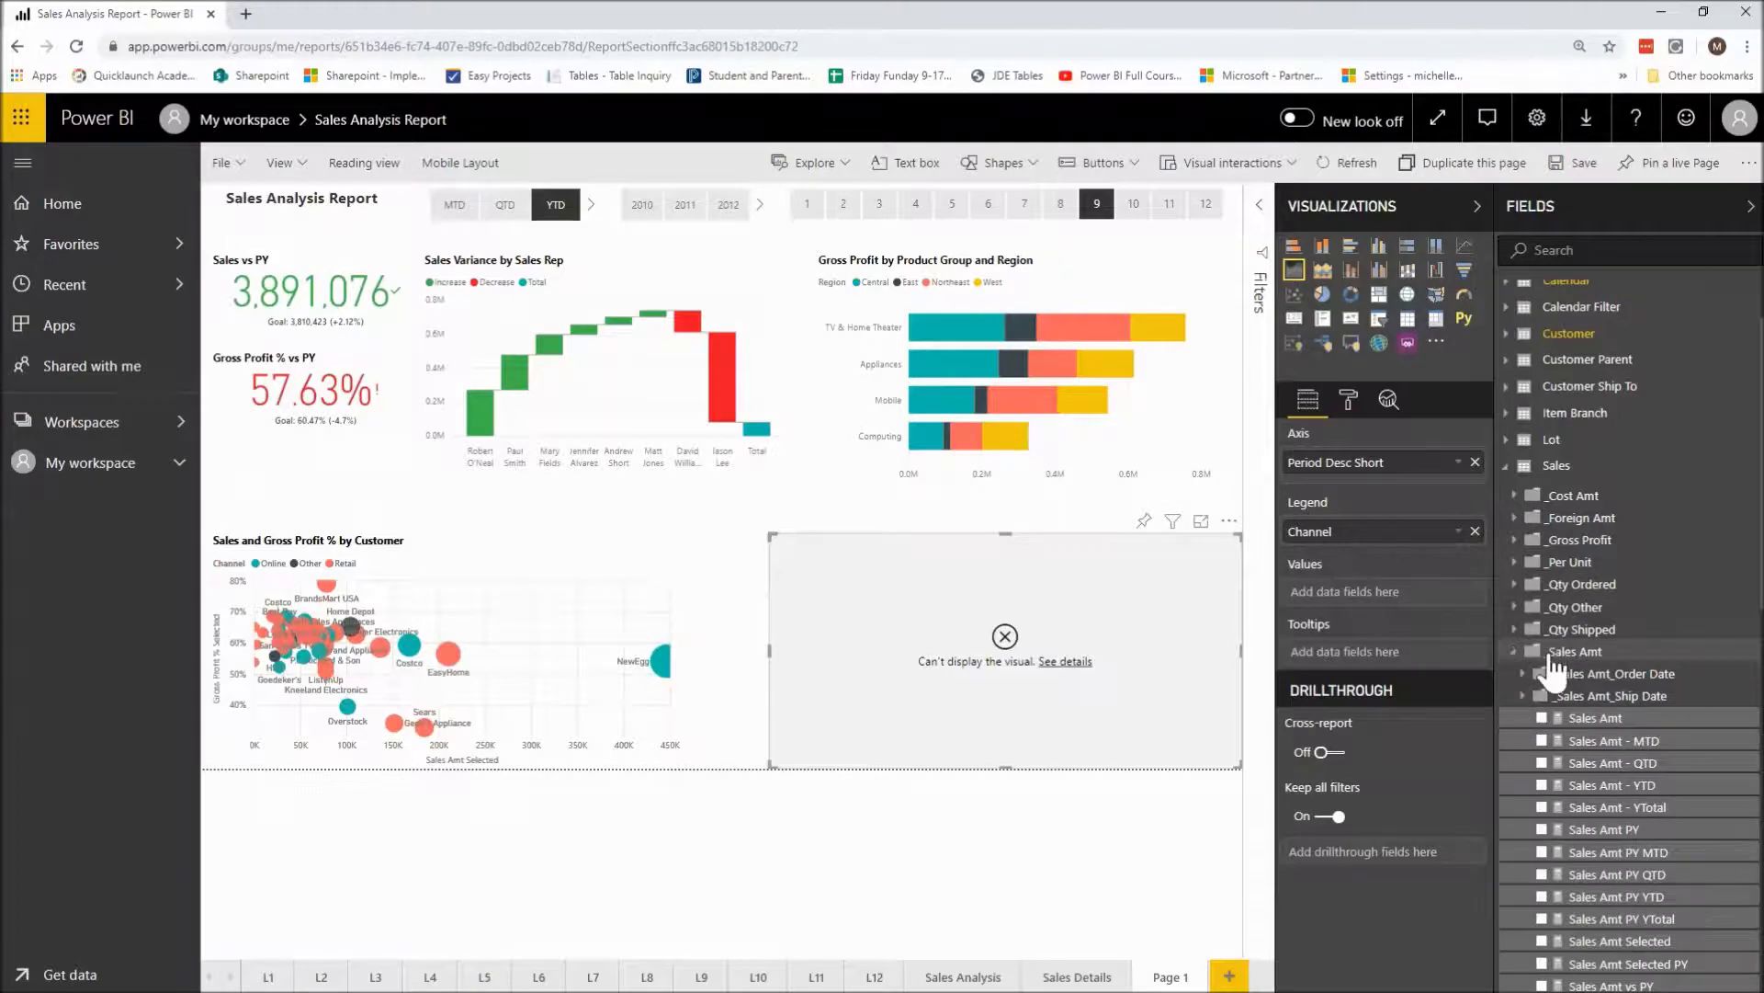
pyautogui.scroll(-1, 1610, 889)
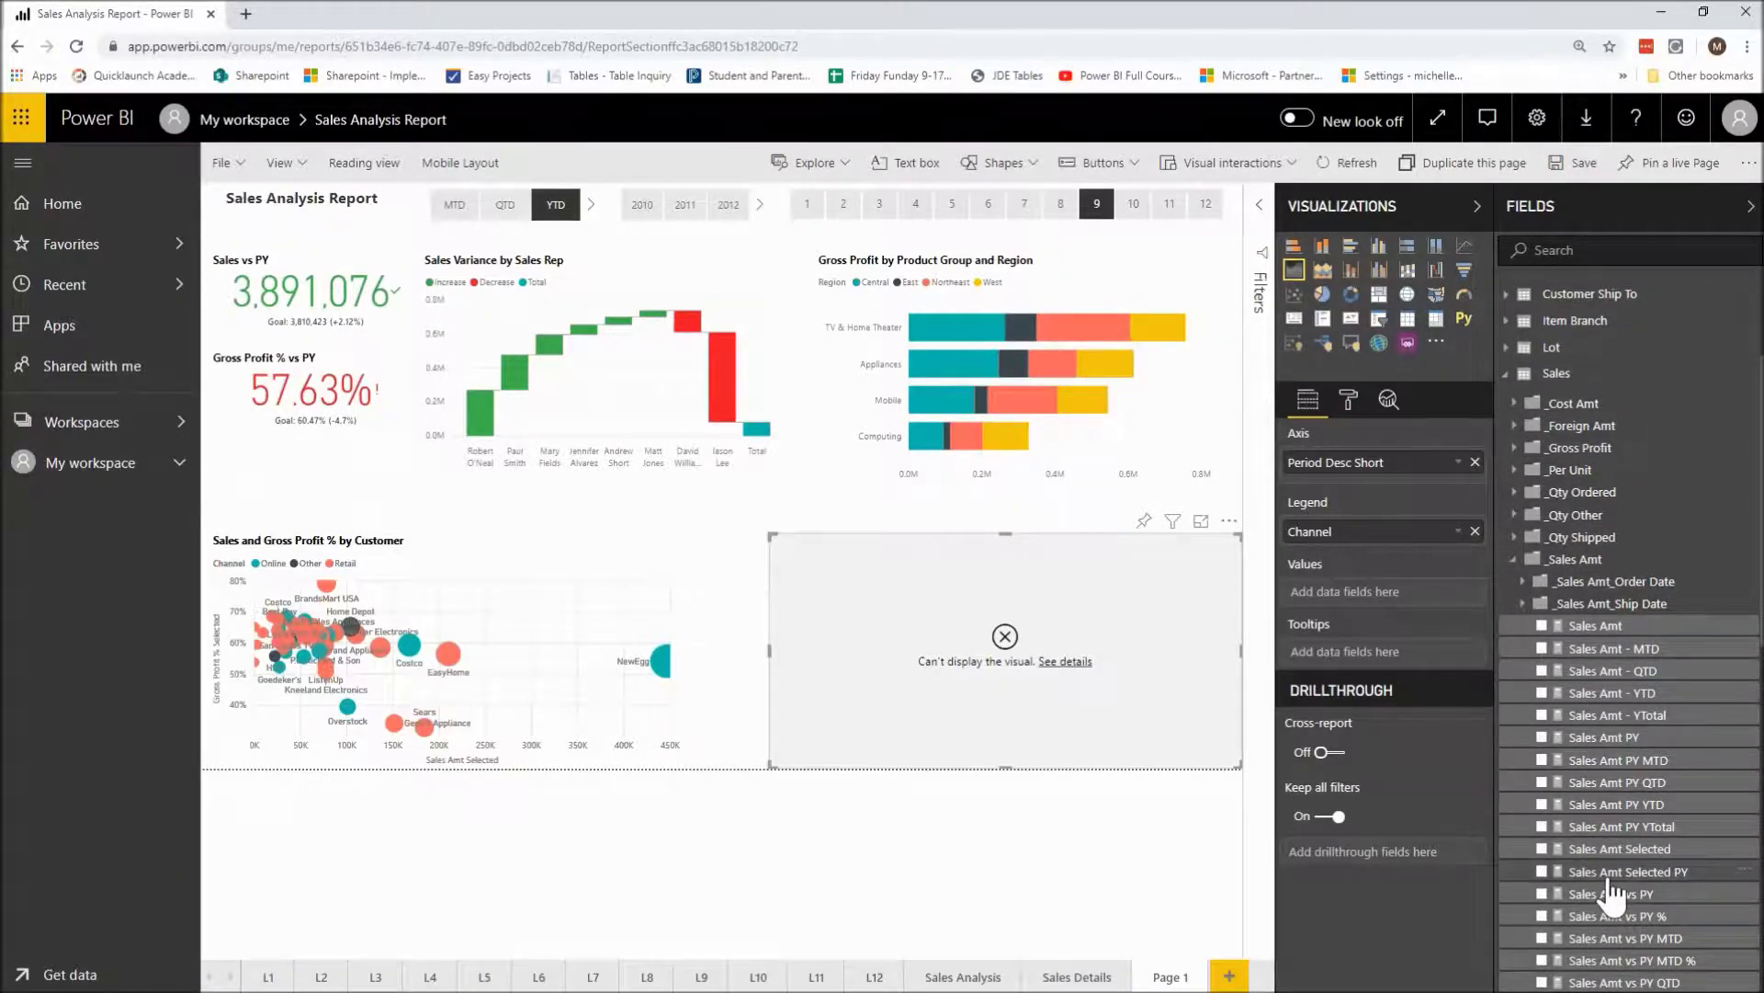
pyautogui.scroll(-1, 1614, 901)
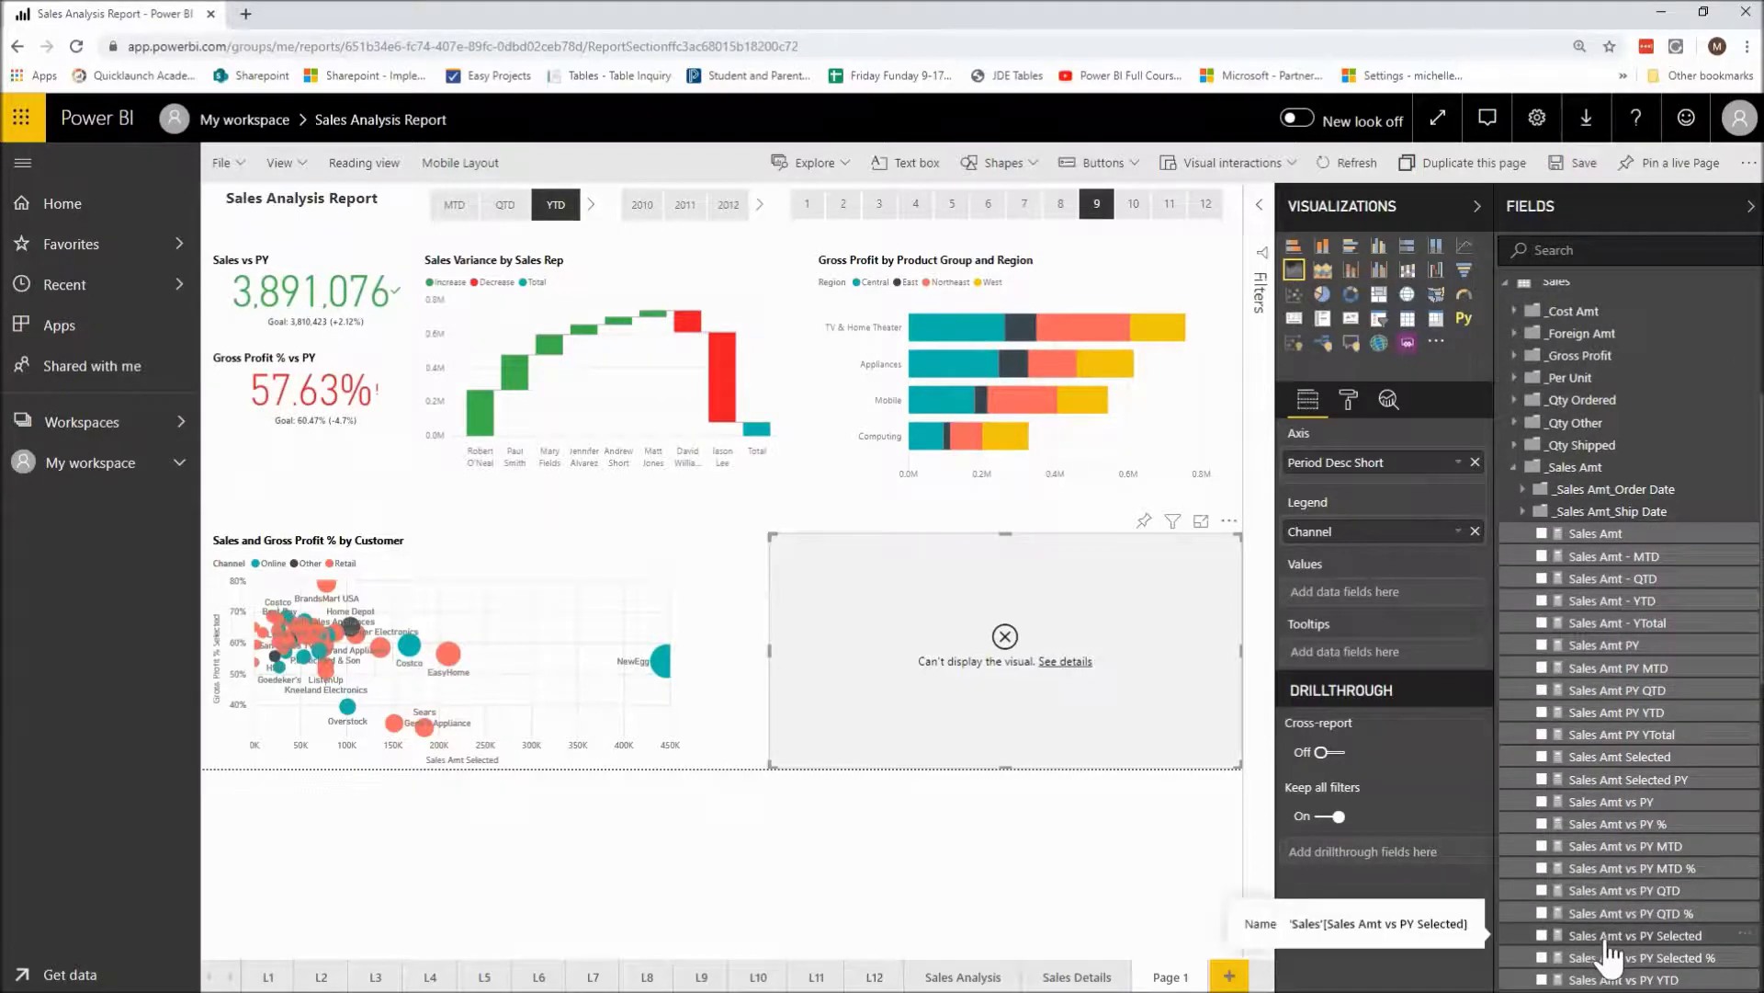
pyautogui.scroll(-1, 1608, 956)
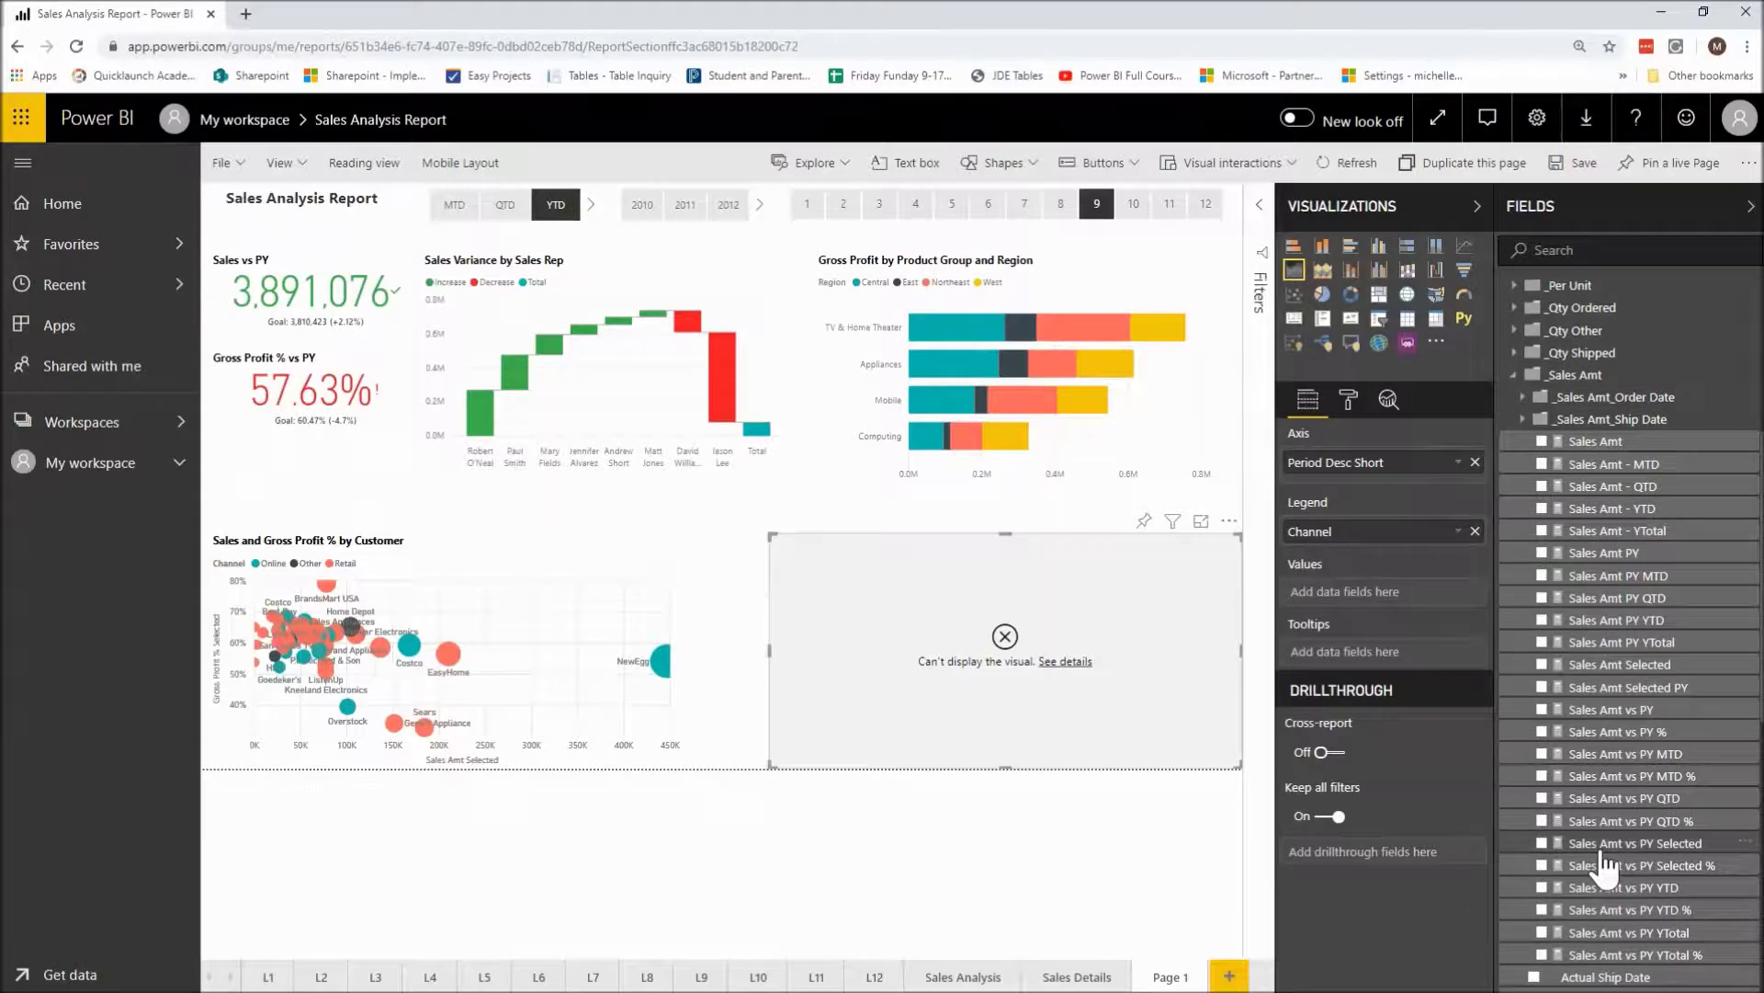
pyautogui.moveTo(1601, 845); pyautogui.dragTo(1379, 591)
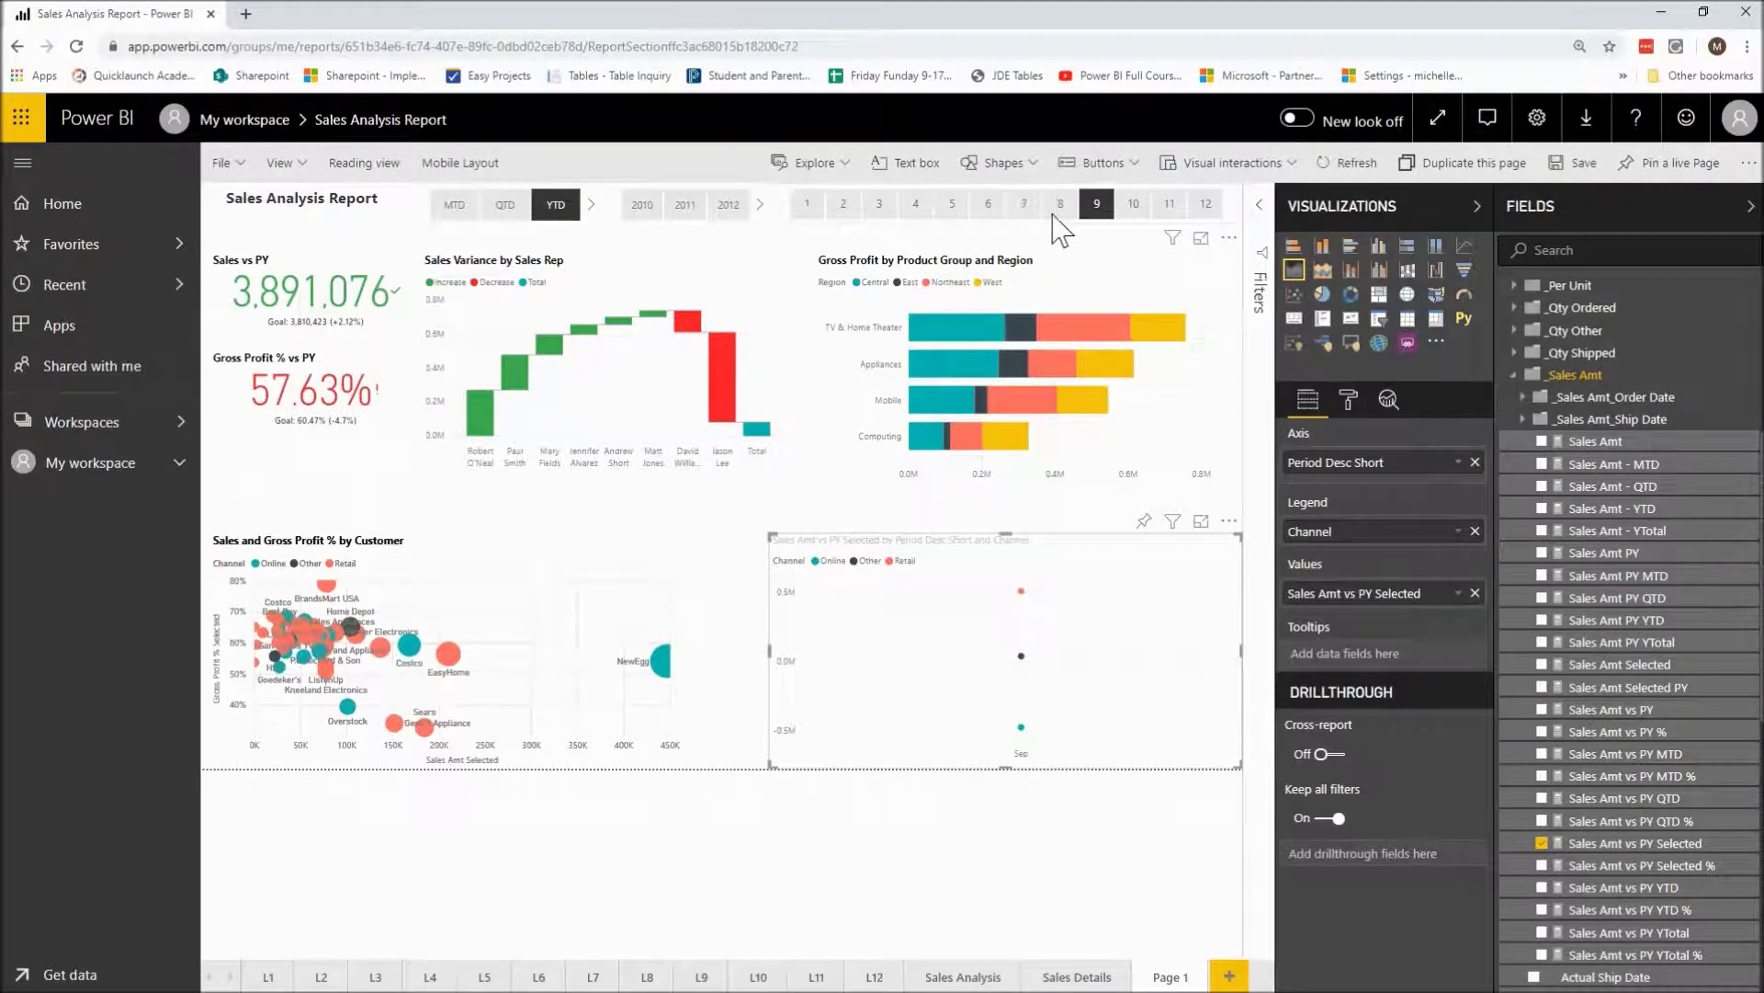
# - Select period 6 in the period slicer and set its interaction with the area chart to None
pyautogui.click(988, 206)
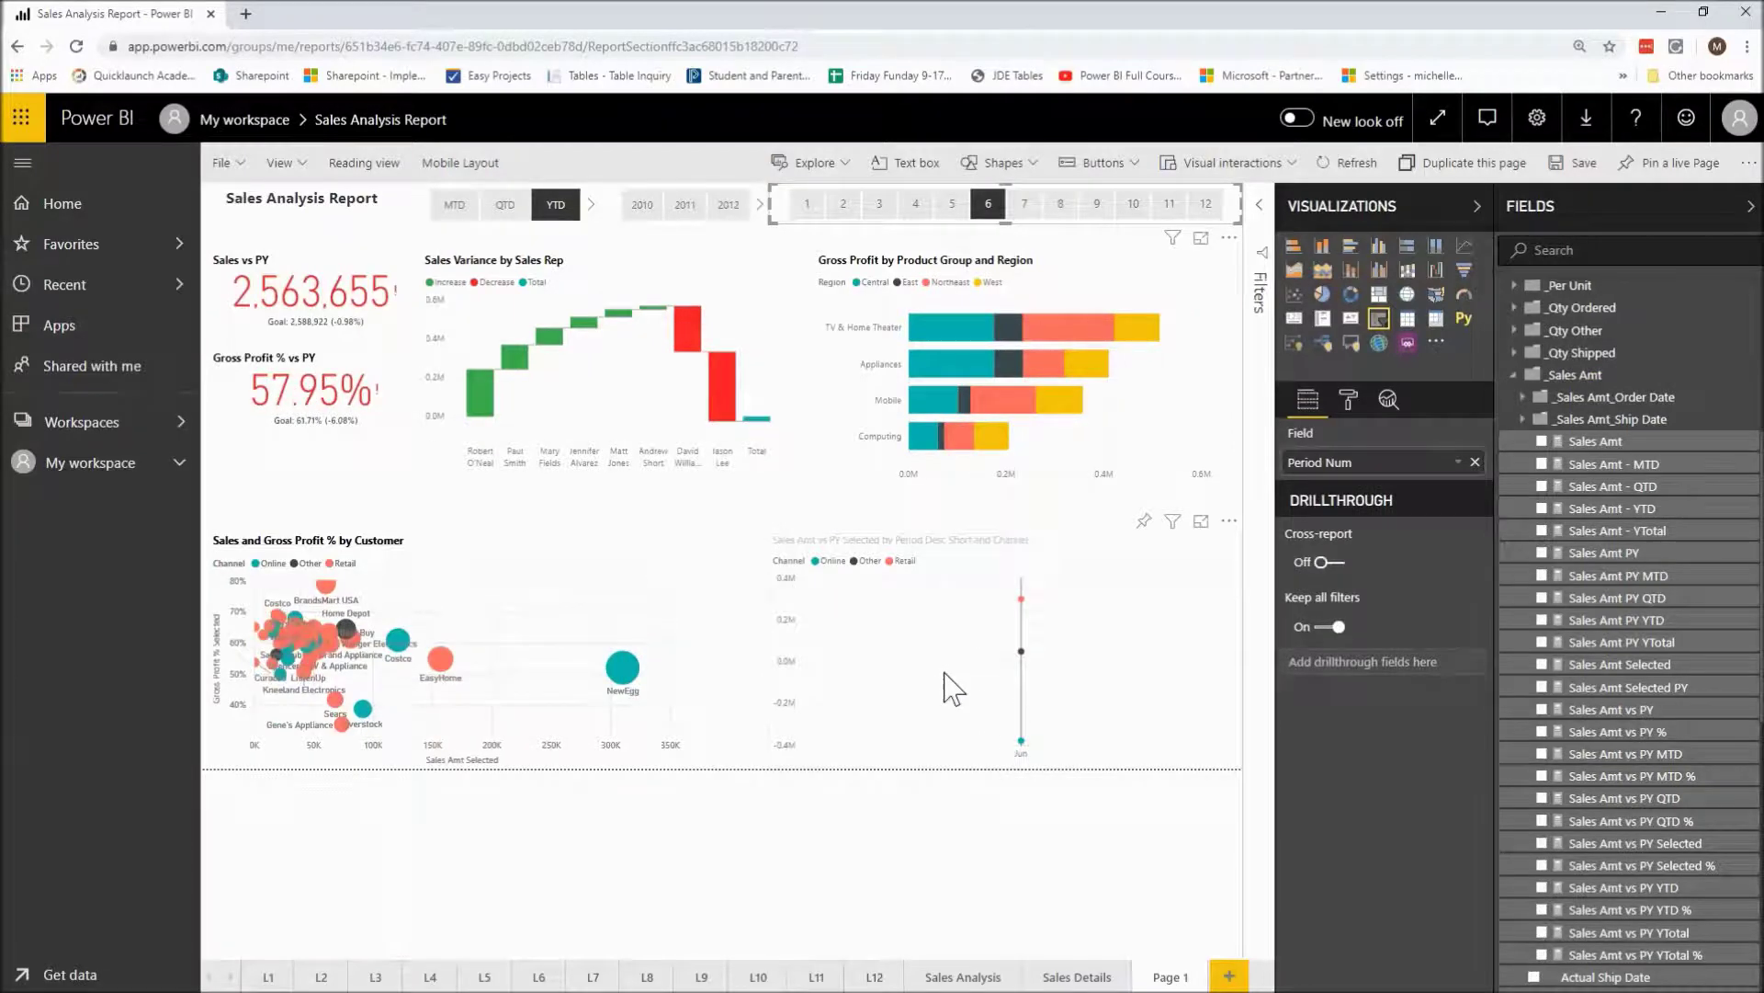
pyautogui.moveTo(966, 681)
pyautogui.moveTo(938, 709)
pyautogui.click(1293, 163)
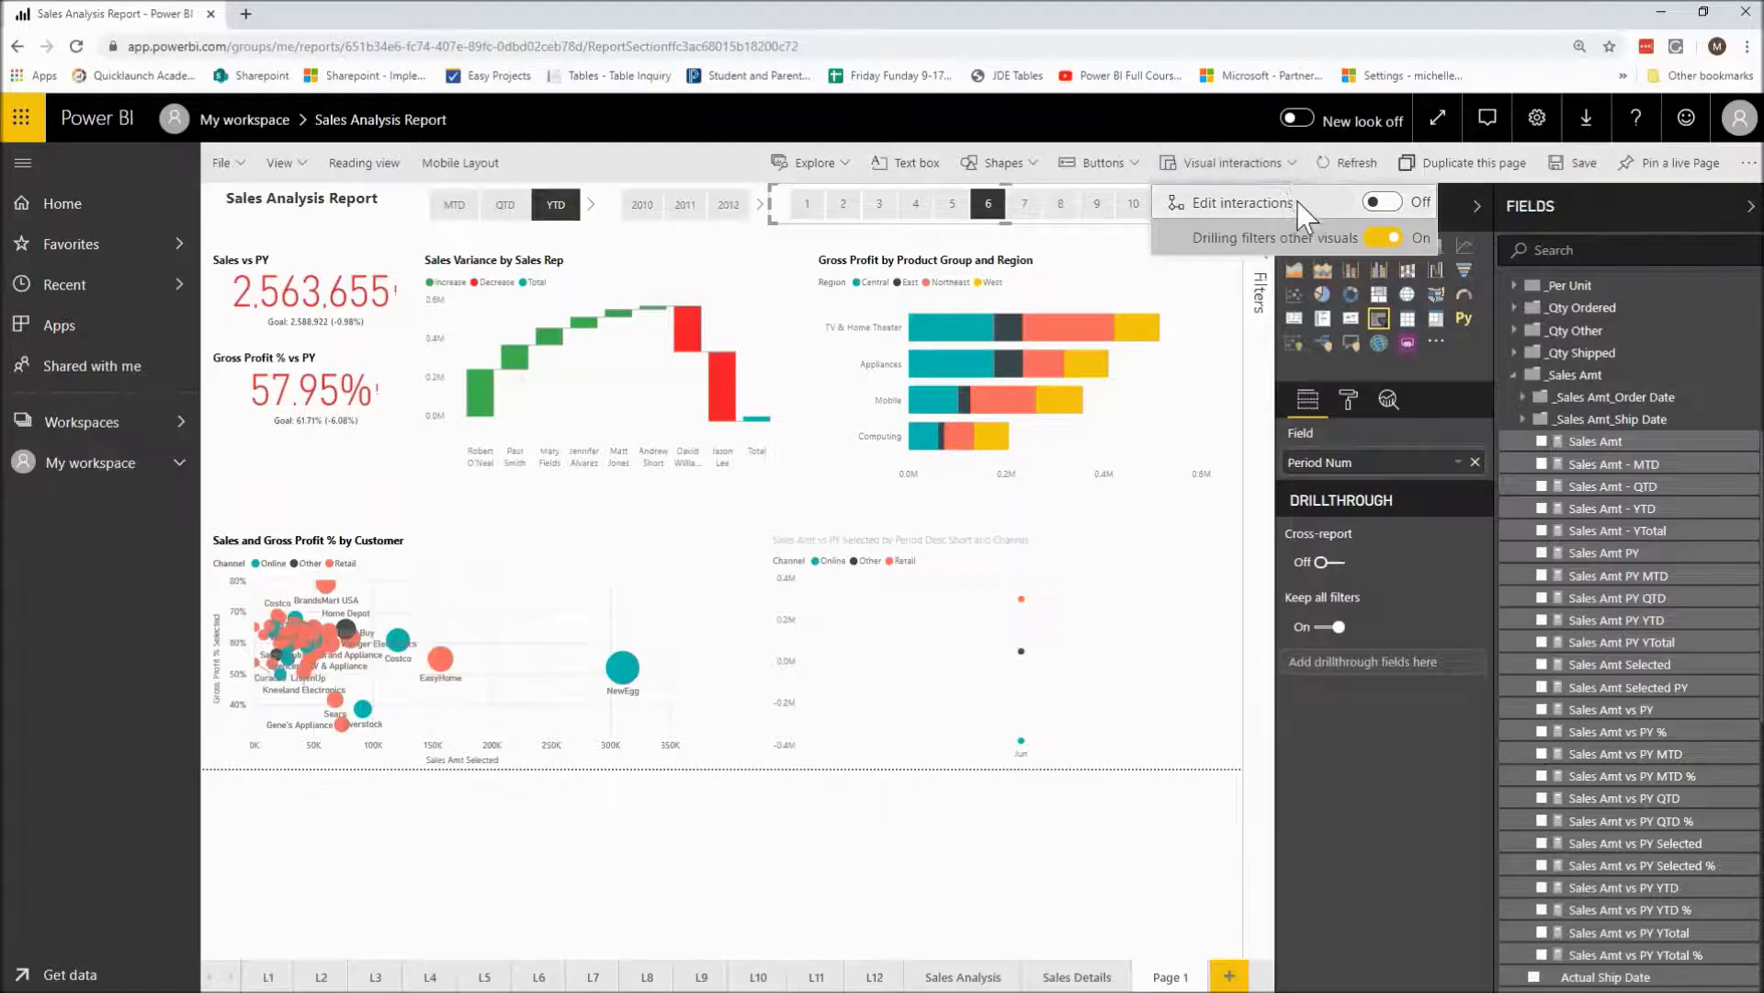
pyautogui.click(1394, 205)
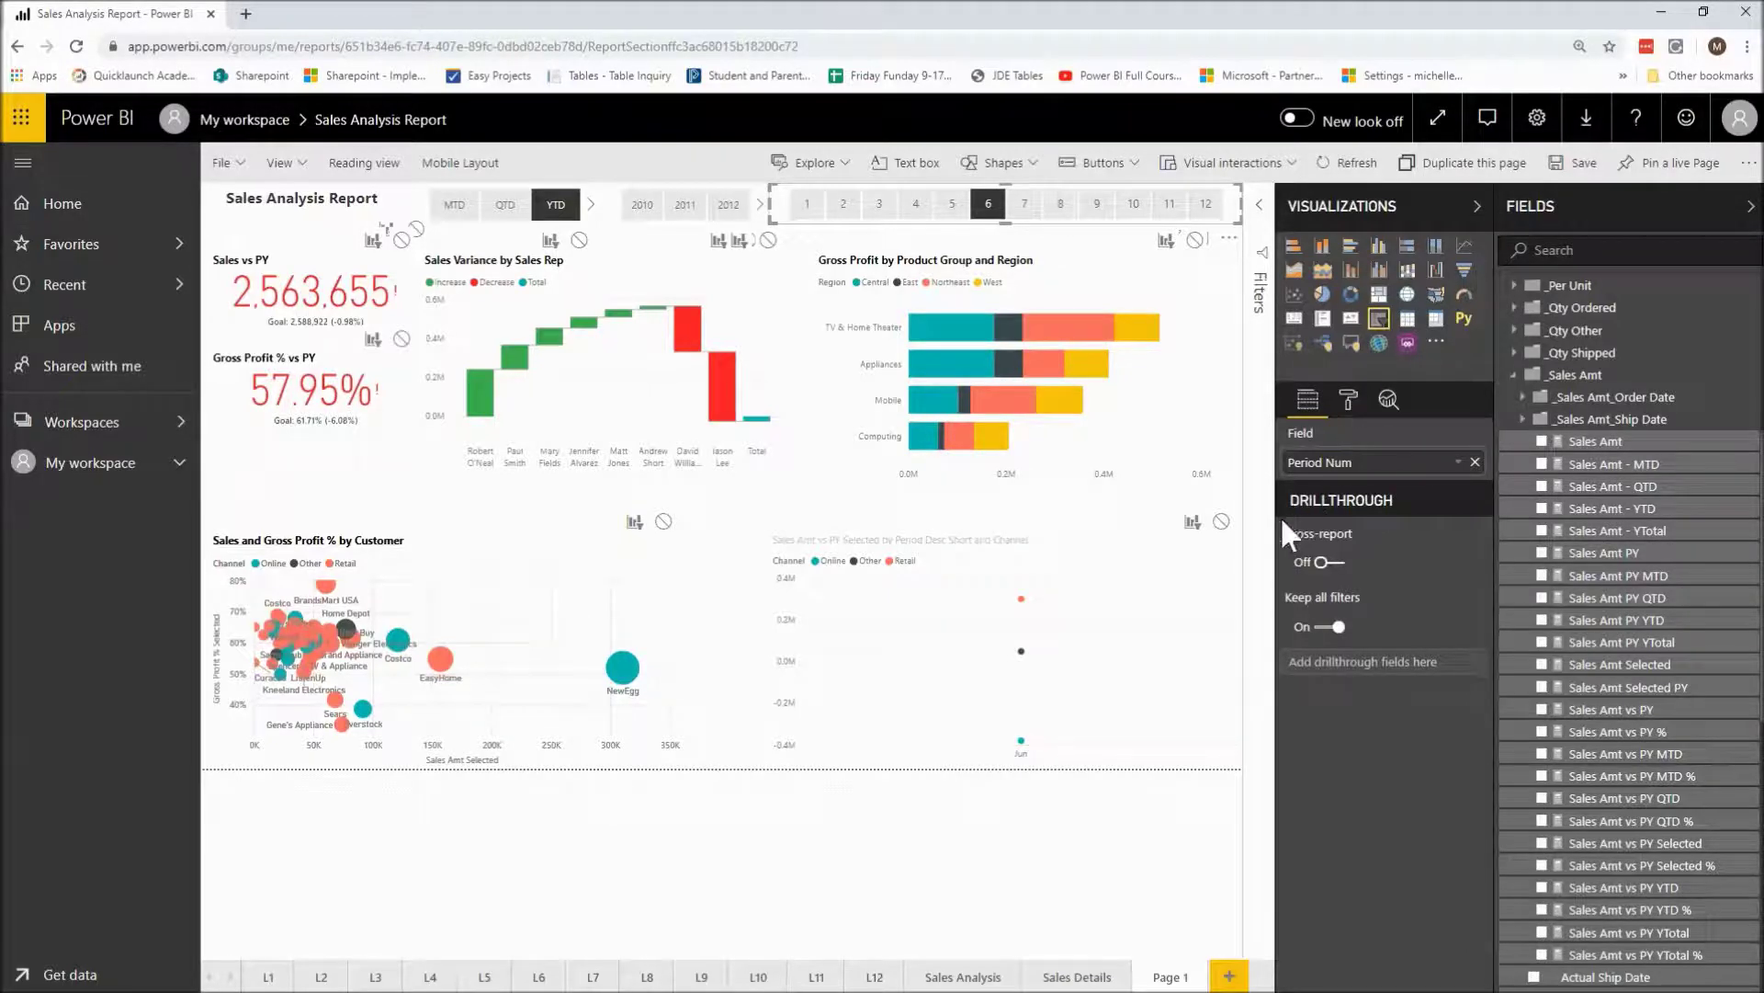
pyautogui.click(1221, 522)
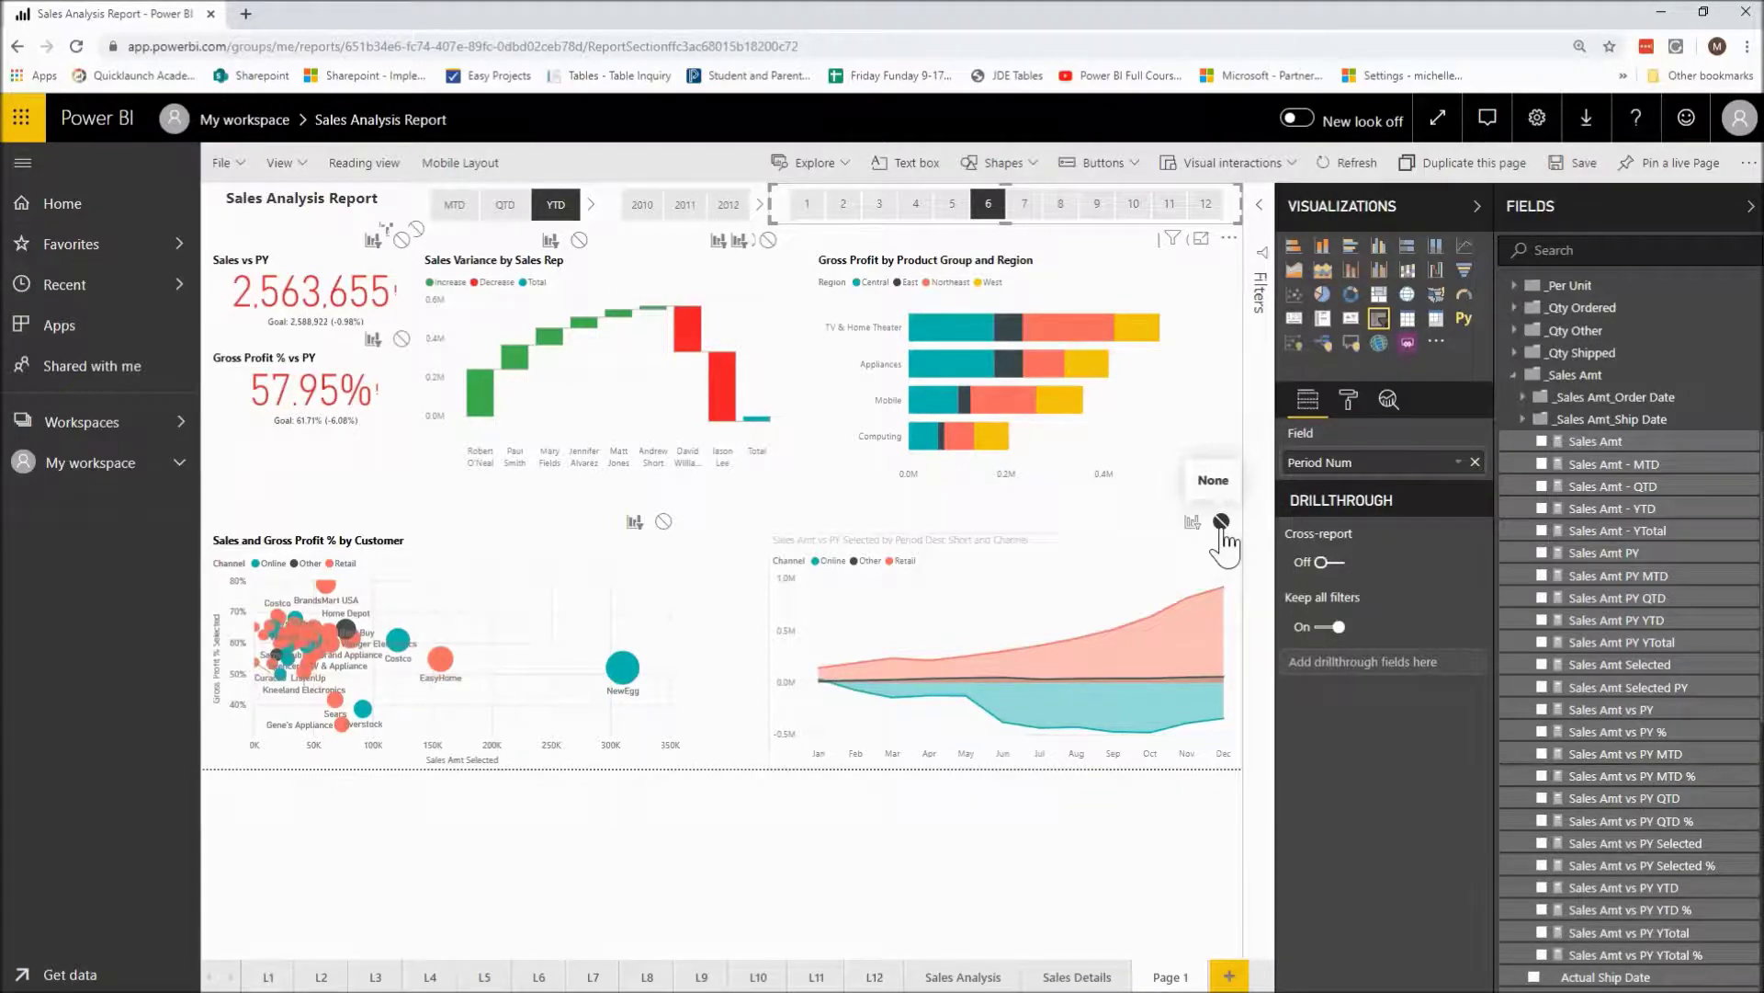
pyautogui.click(1234, 173)
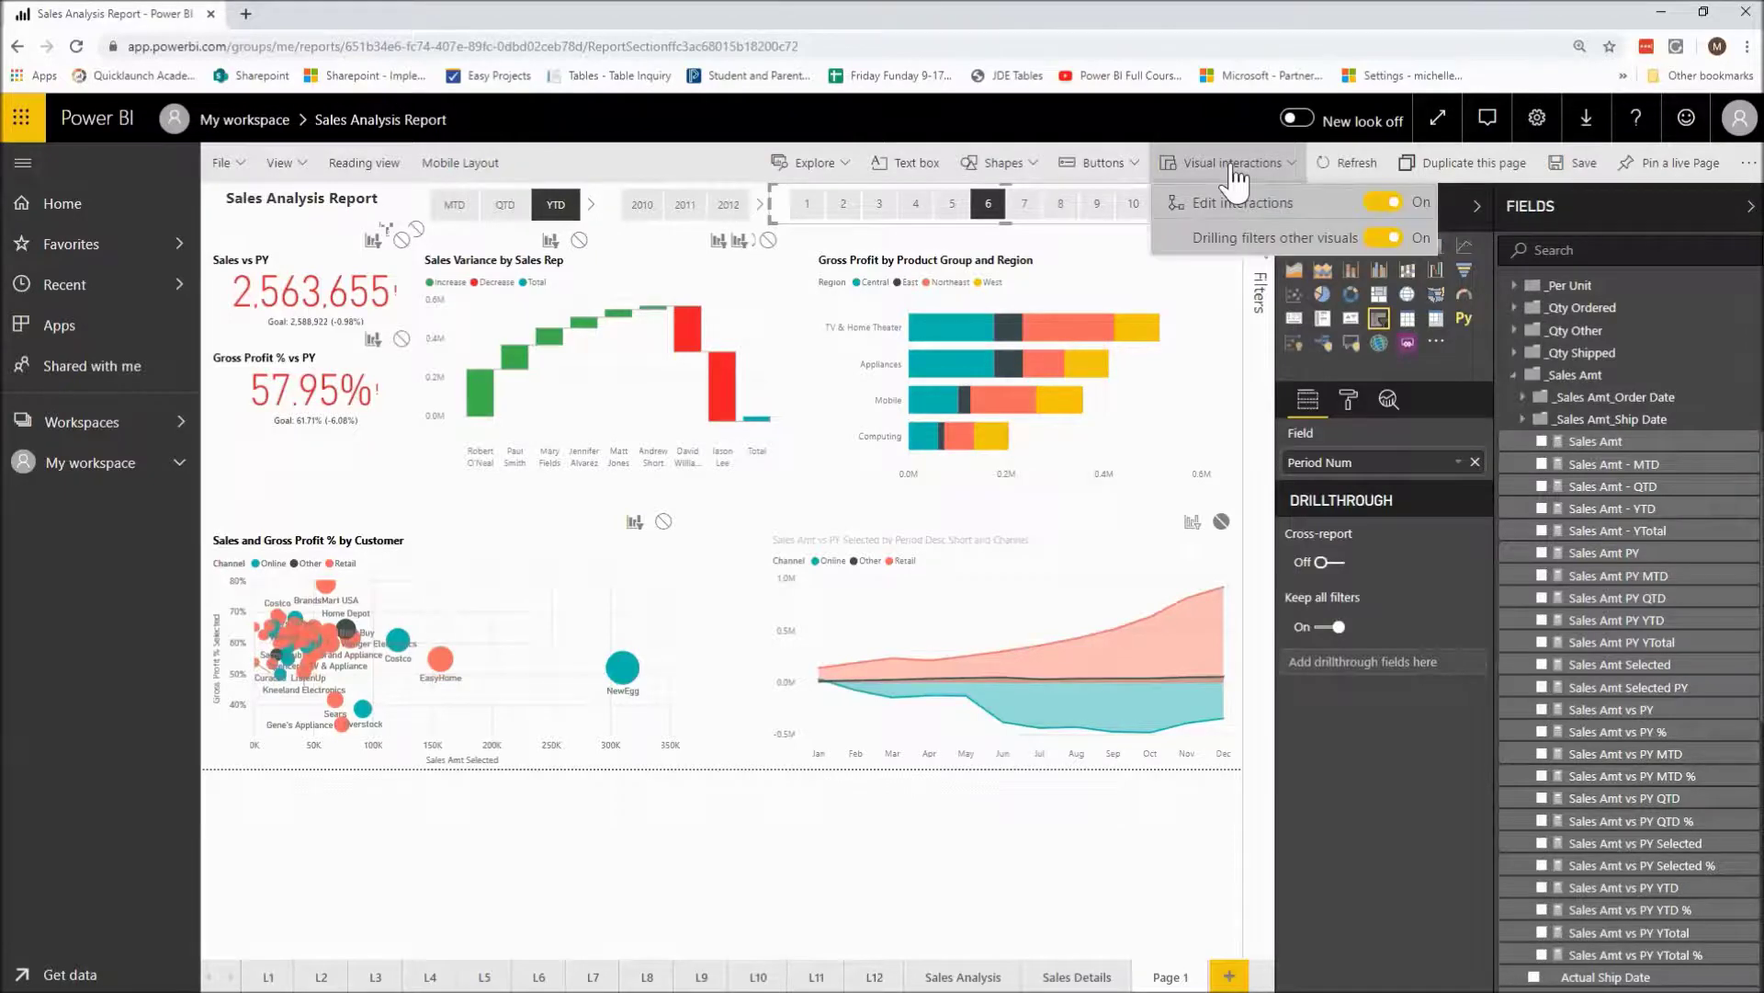
pyautogui.click(1374, 206)
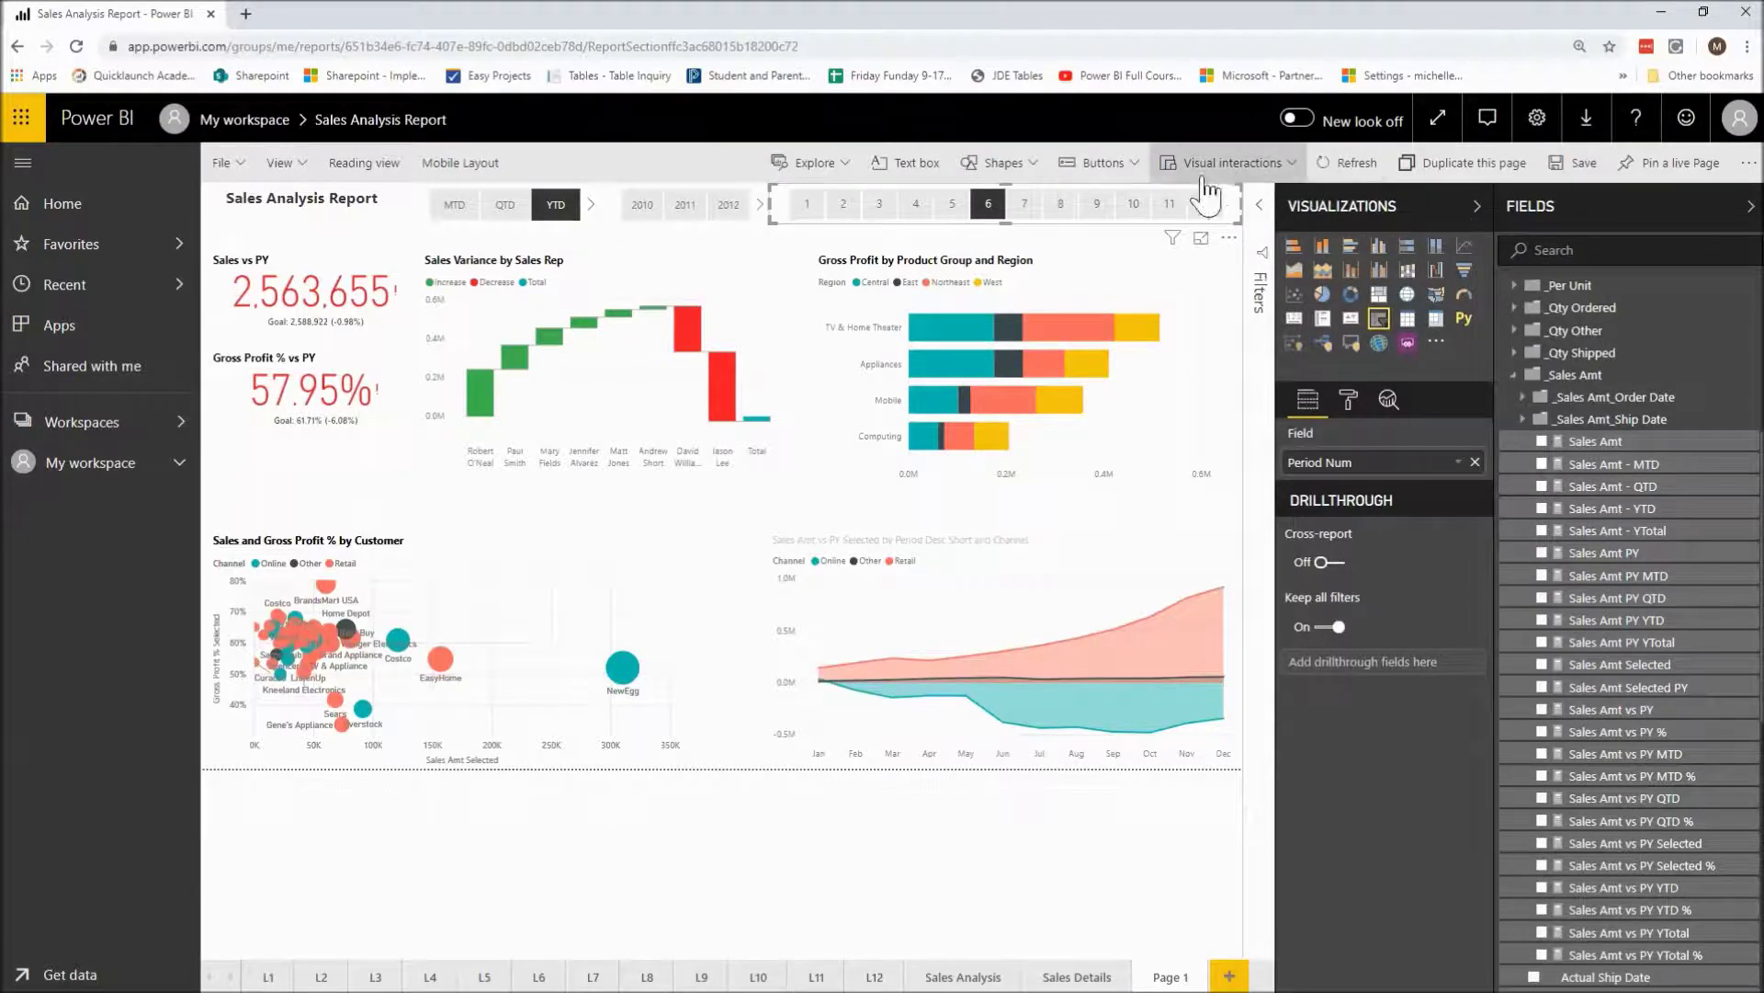
# - Select period 9 in the period slicer and advance the year slicer to show 2011 to 2013
pyautogui.click(1091, 212)
pyautogui.click(760, 204)
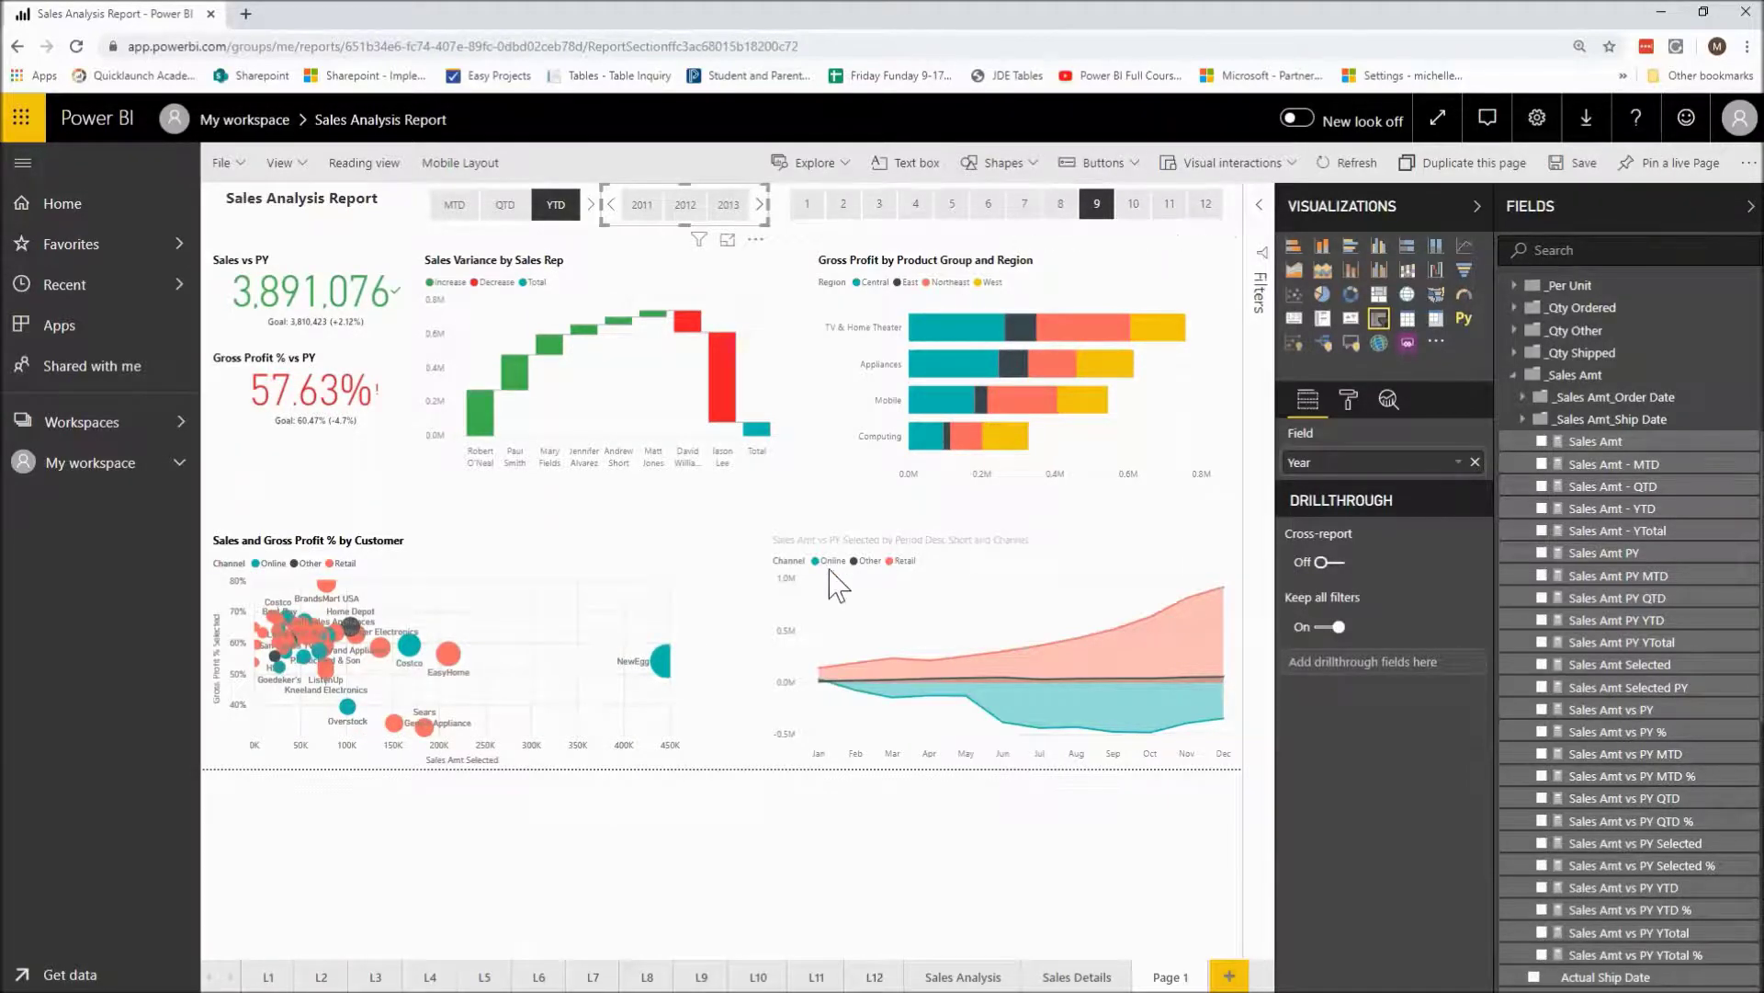
pyautogui.moveTo(1026, 599)
# - Show markers on the lines of the Sales Amt vs PY Selected area chart
pyautogui.click(1061, 551)
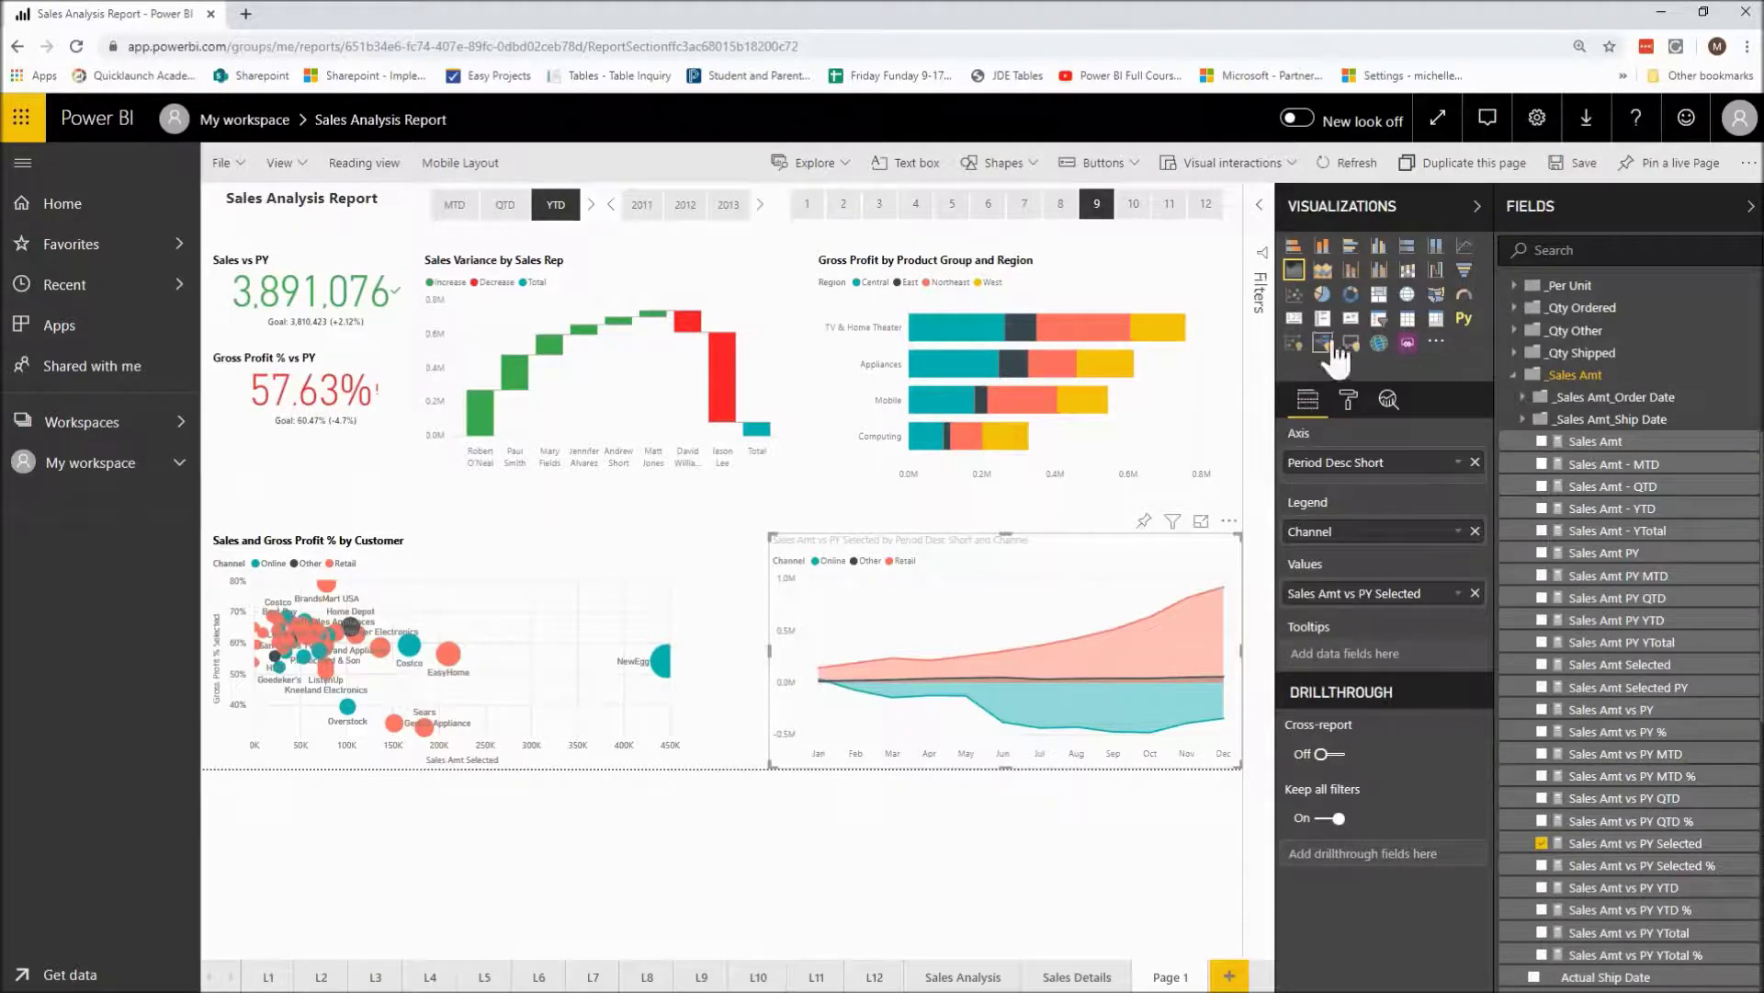
pyautogui.click(1344, 411)
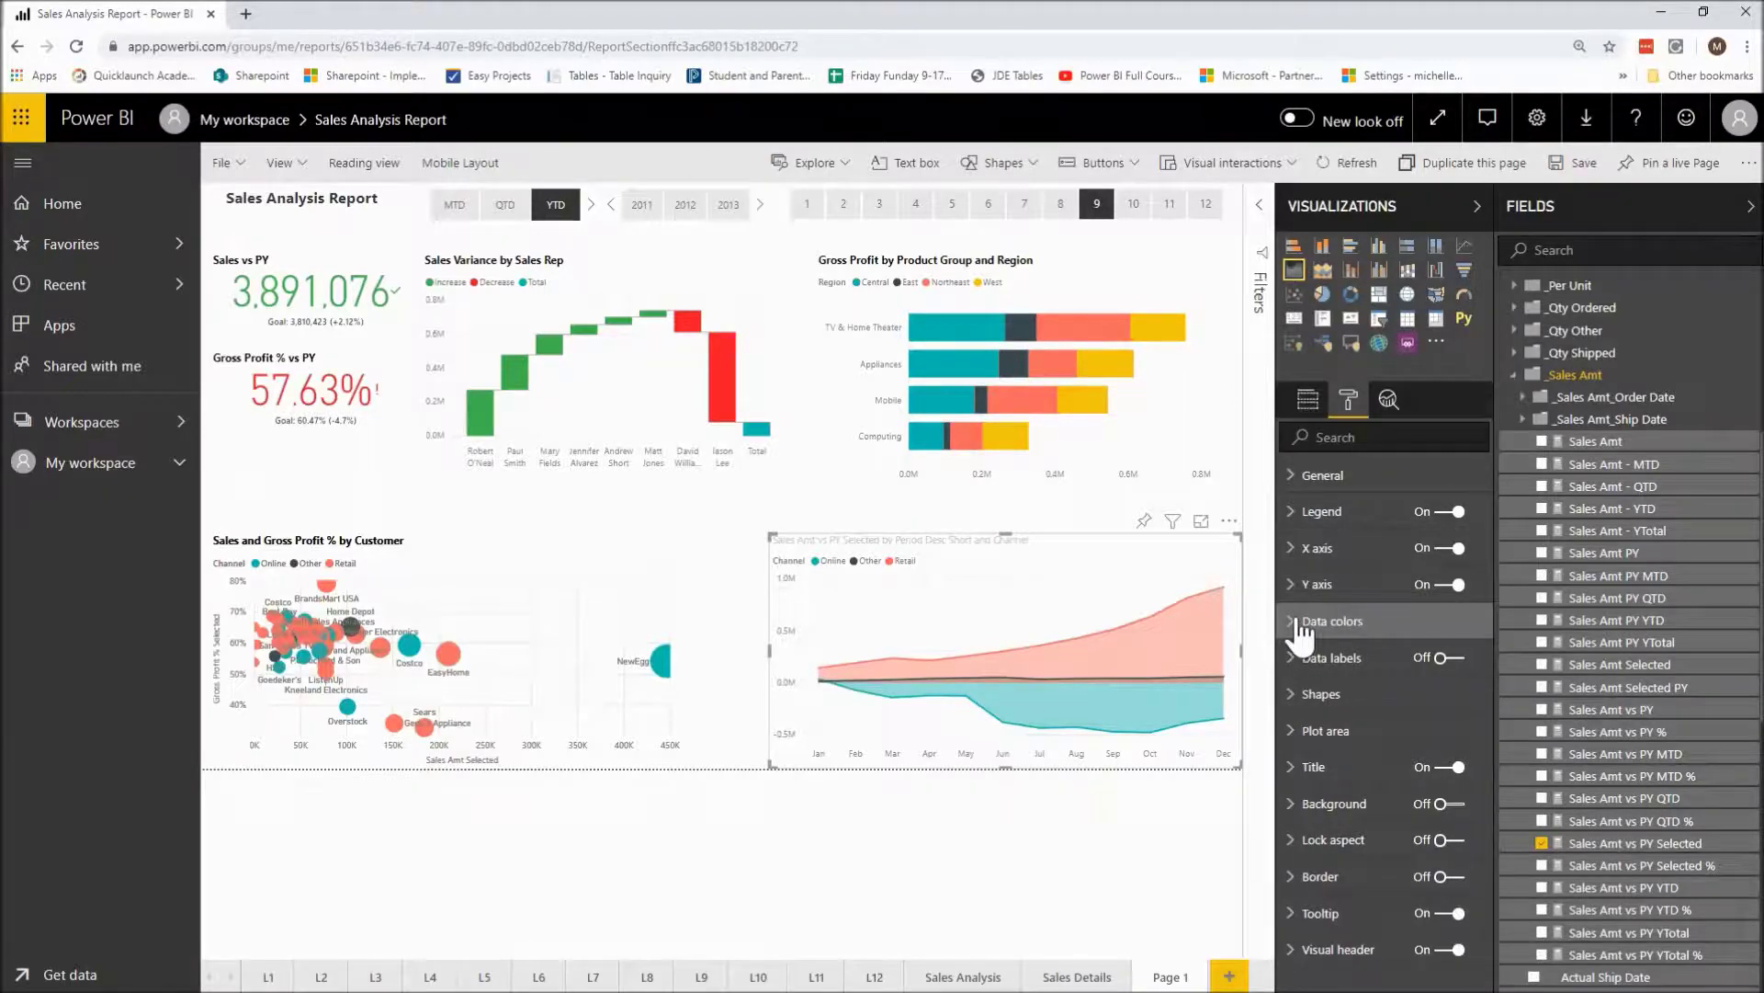
pyautogui.click(1295, 700)
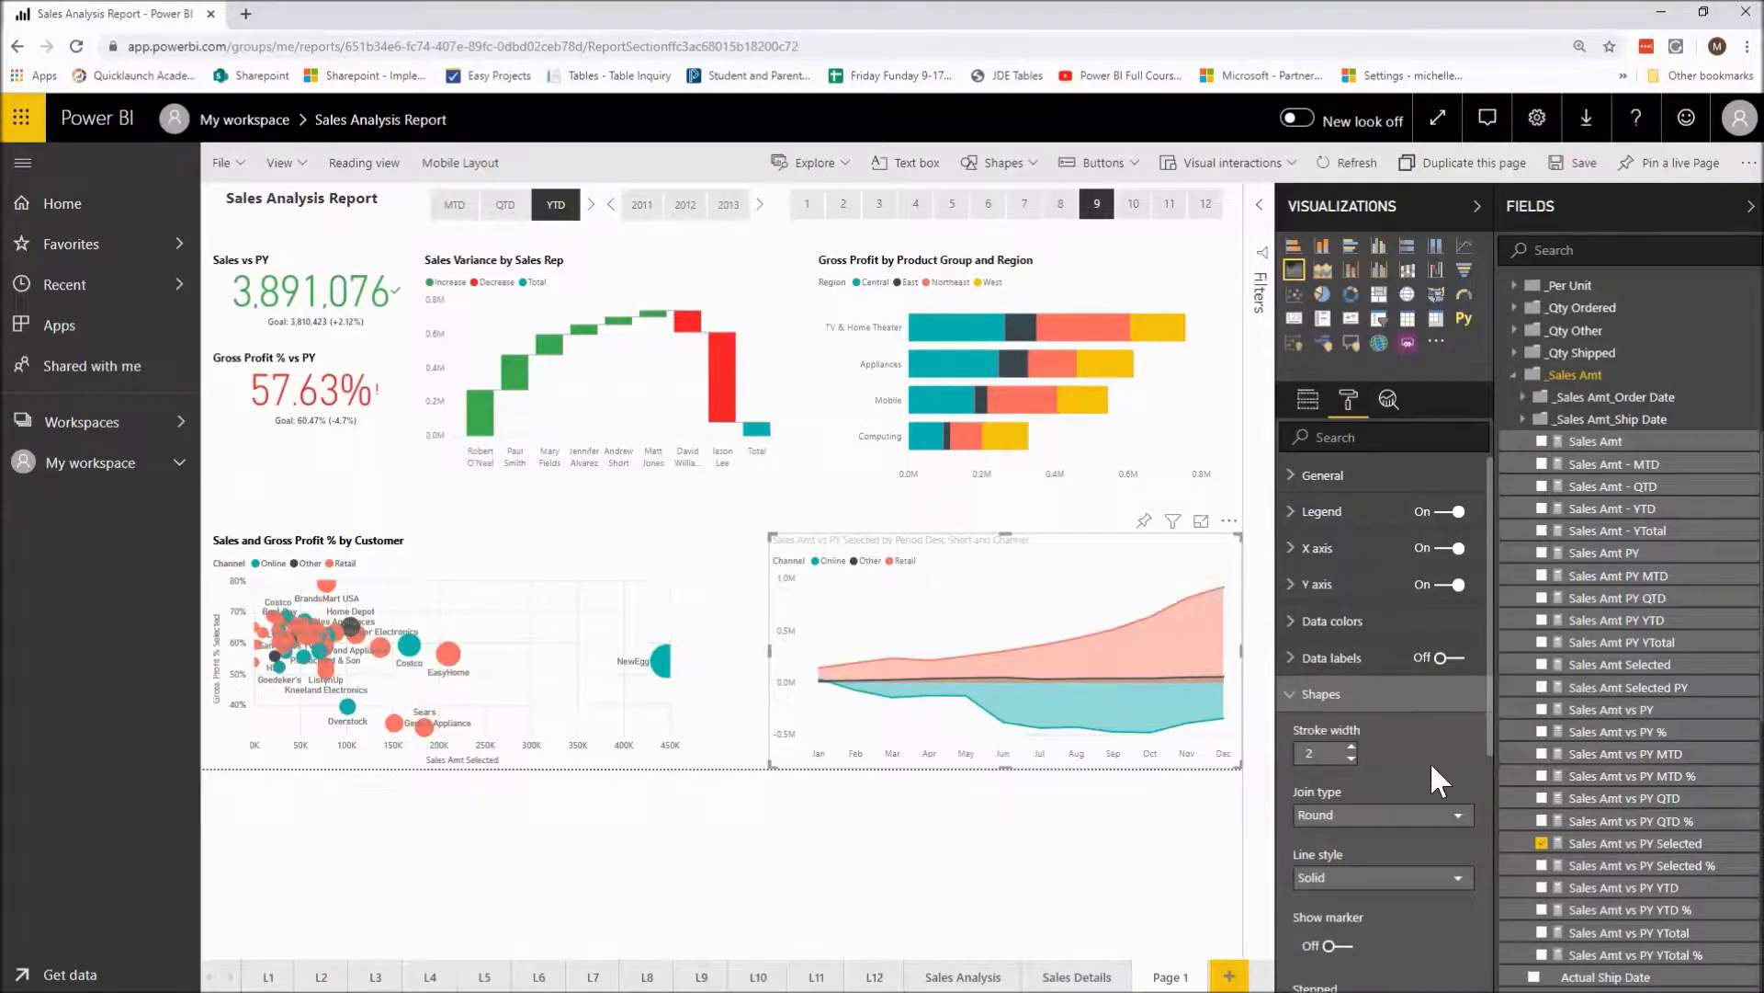
pyautogui.scroll(-1, 1430, 761)
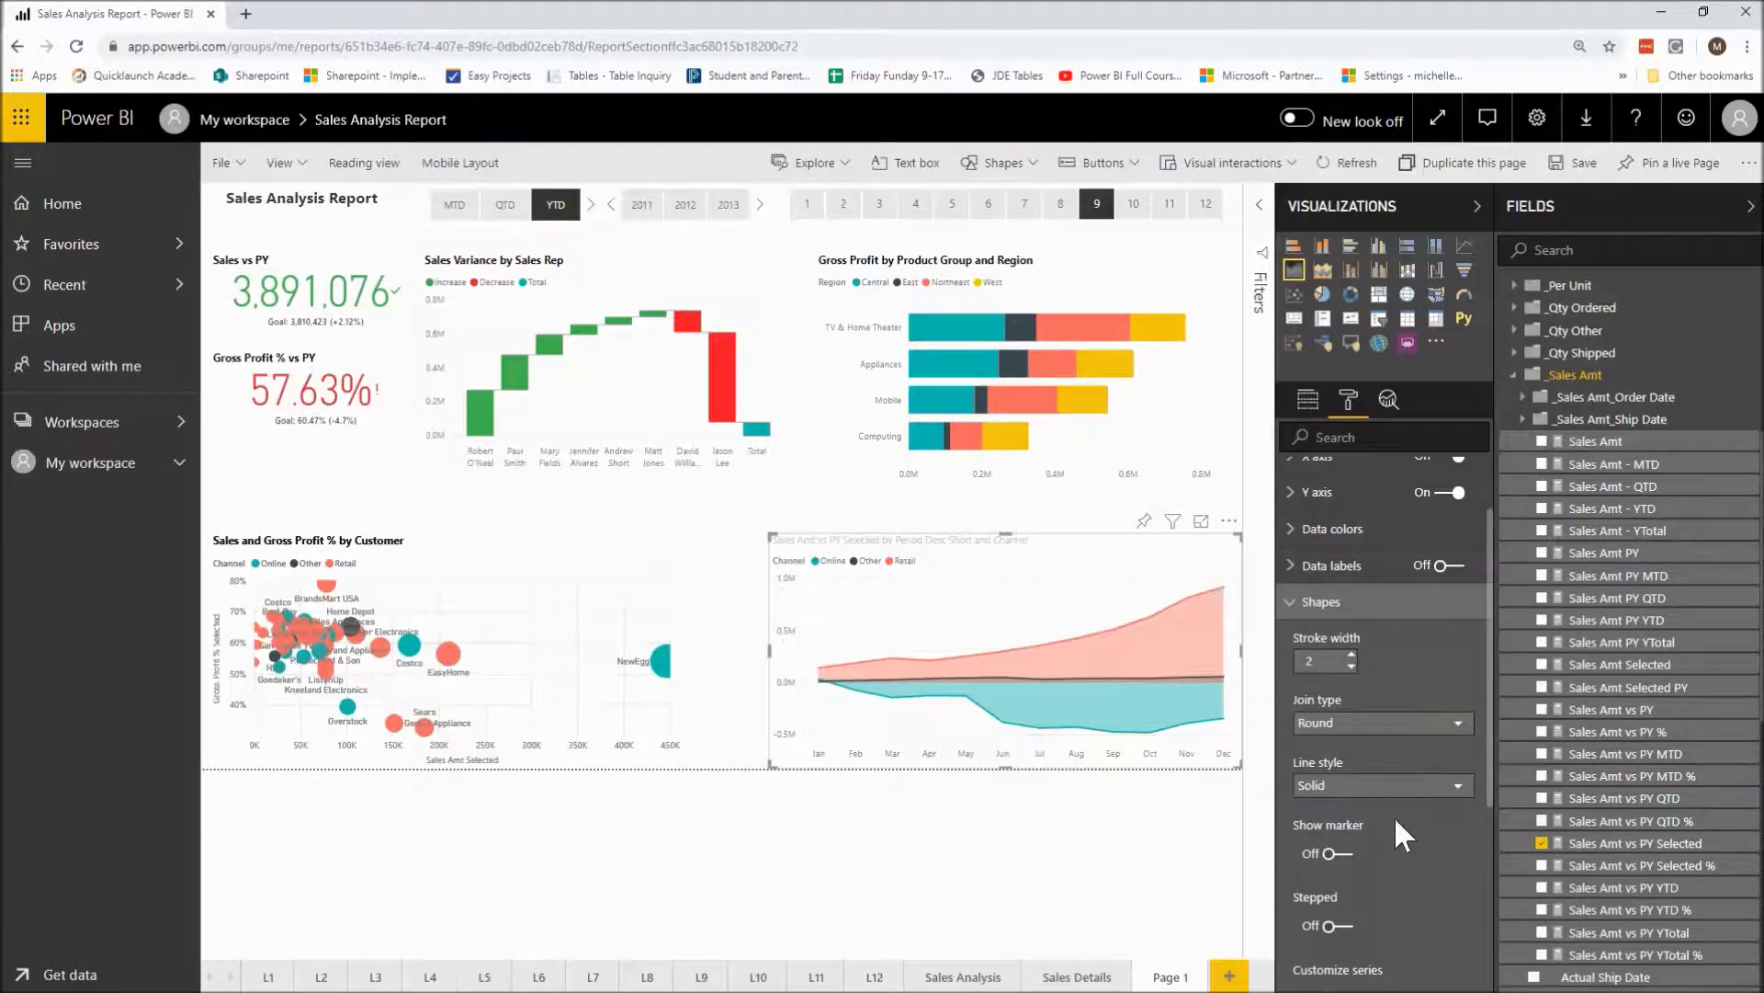
pyautogui.click(1334, 854)
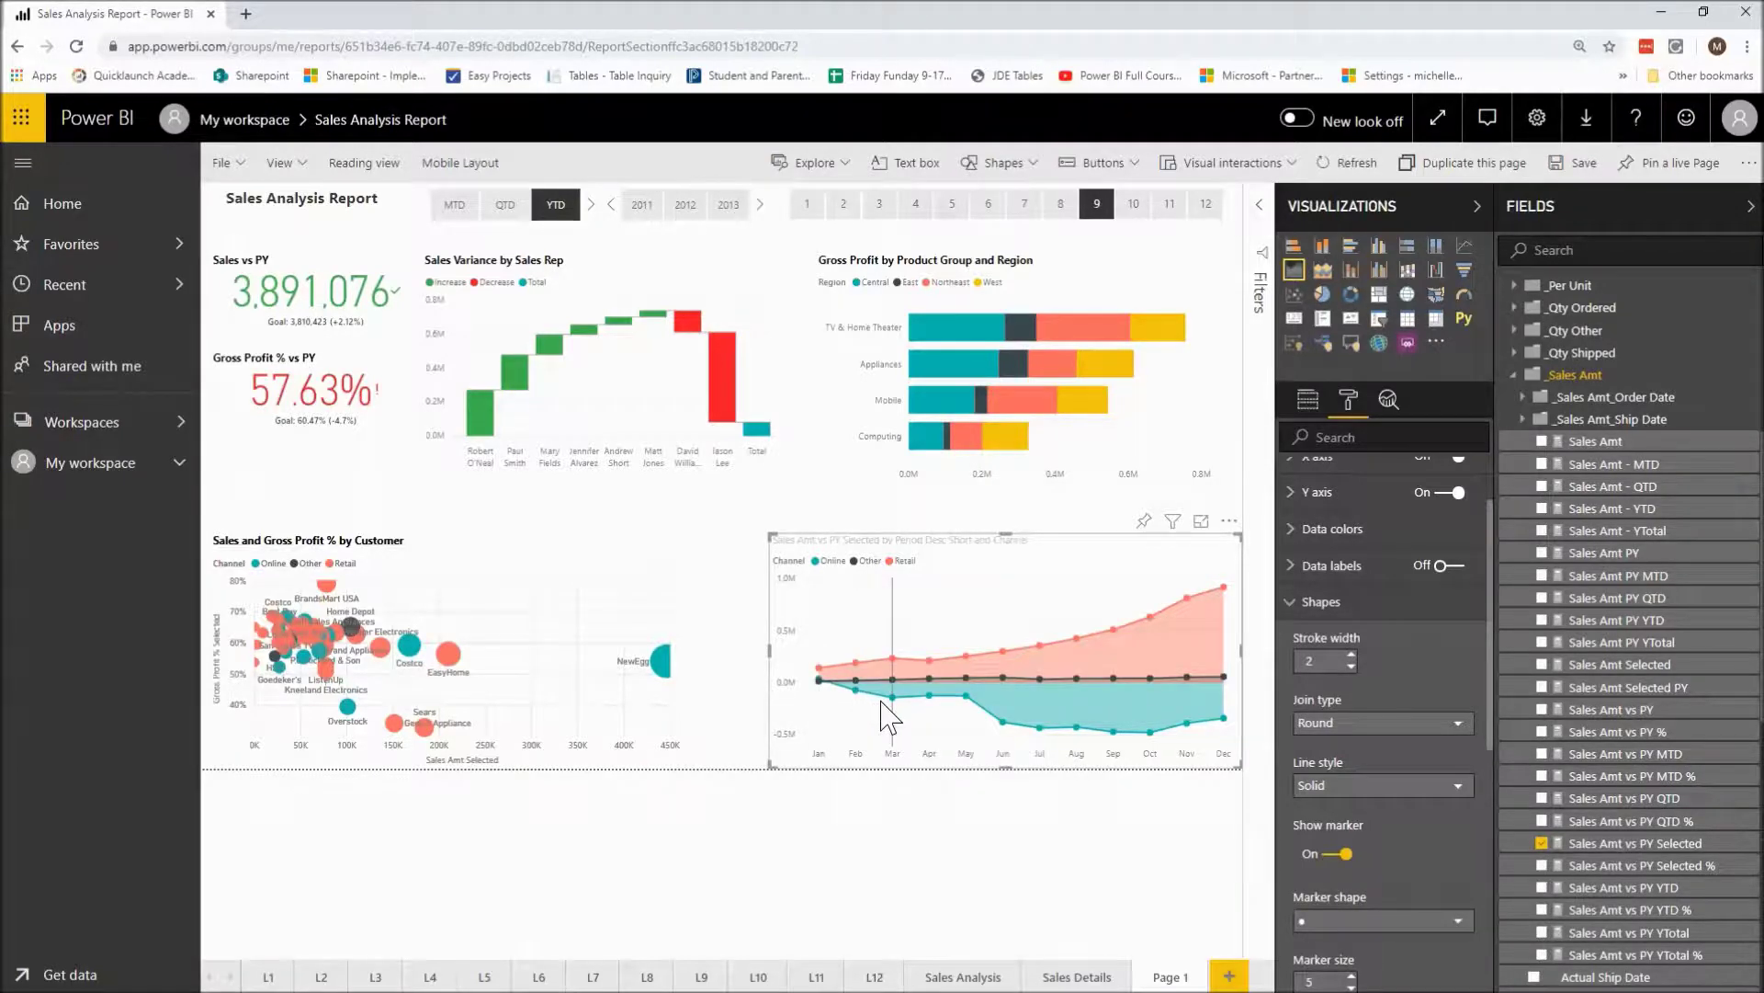
pyautogui.moveTo(881, 702)
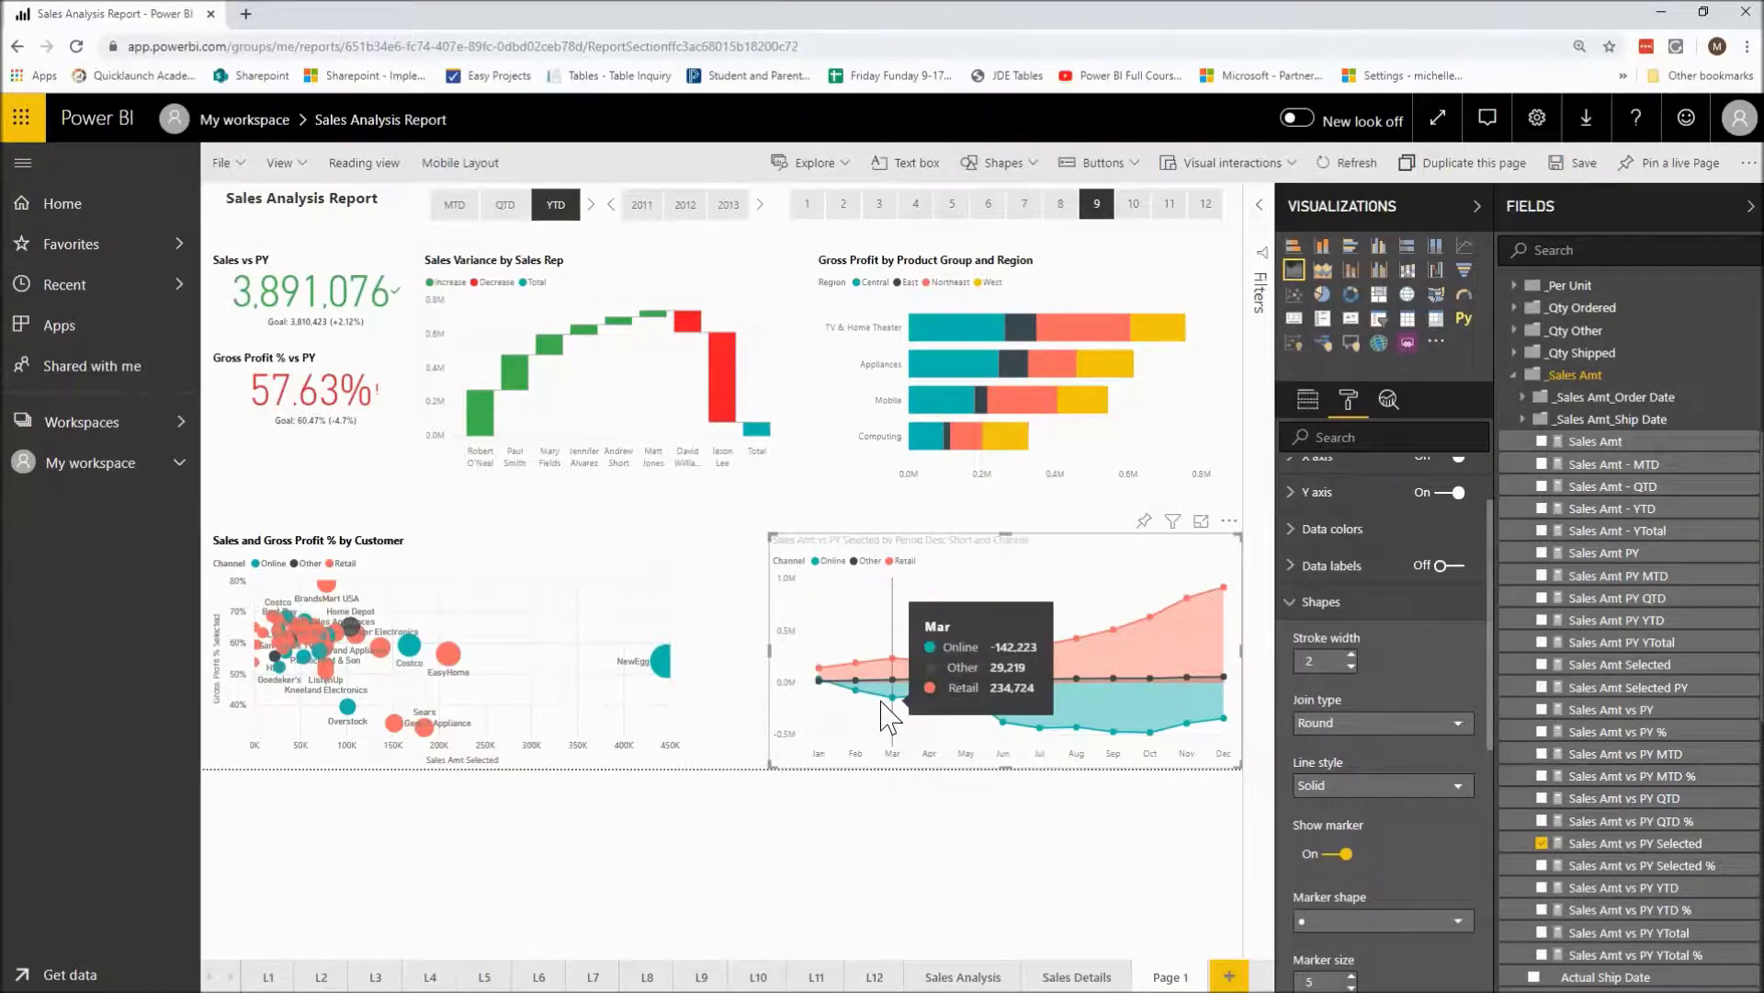
pyautogui.click(1289, 604)
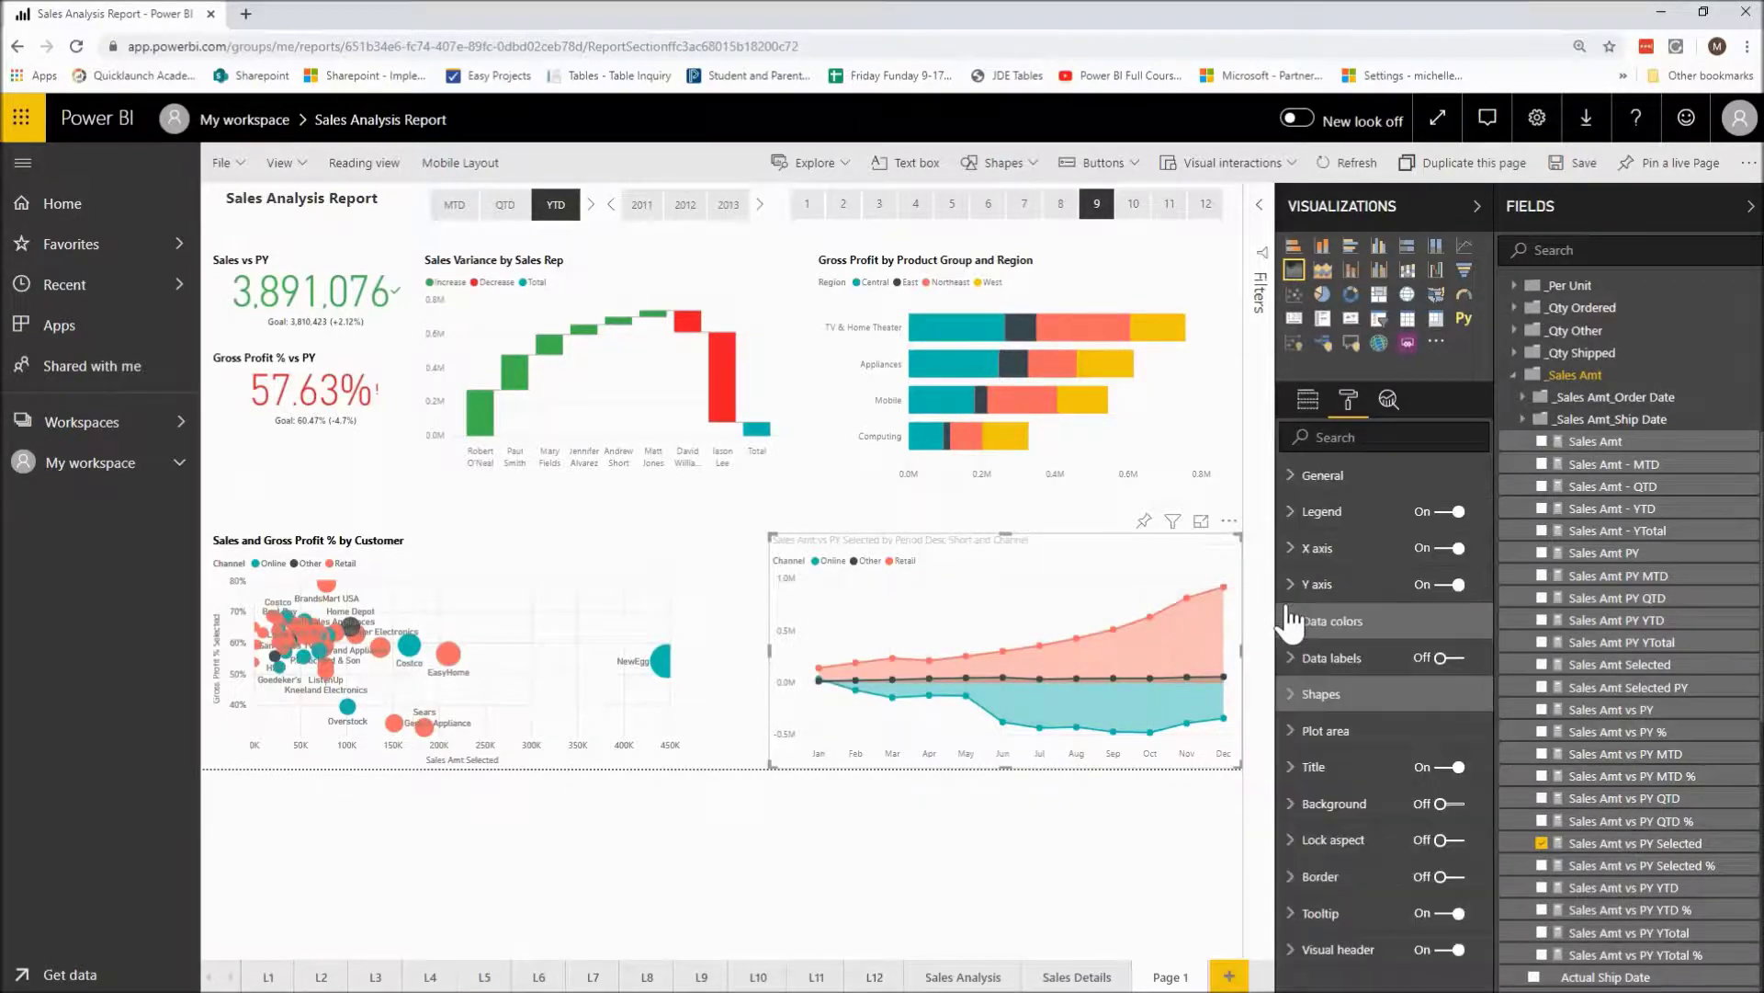
# - Change the area chart's title to "Sales Variance by Period and Channel"
pyautogui.click(1290, 778)
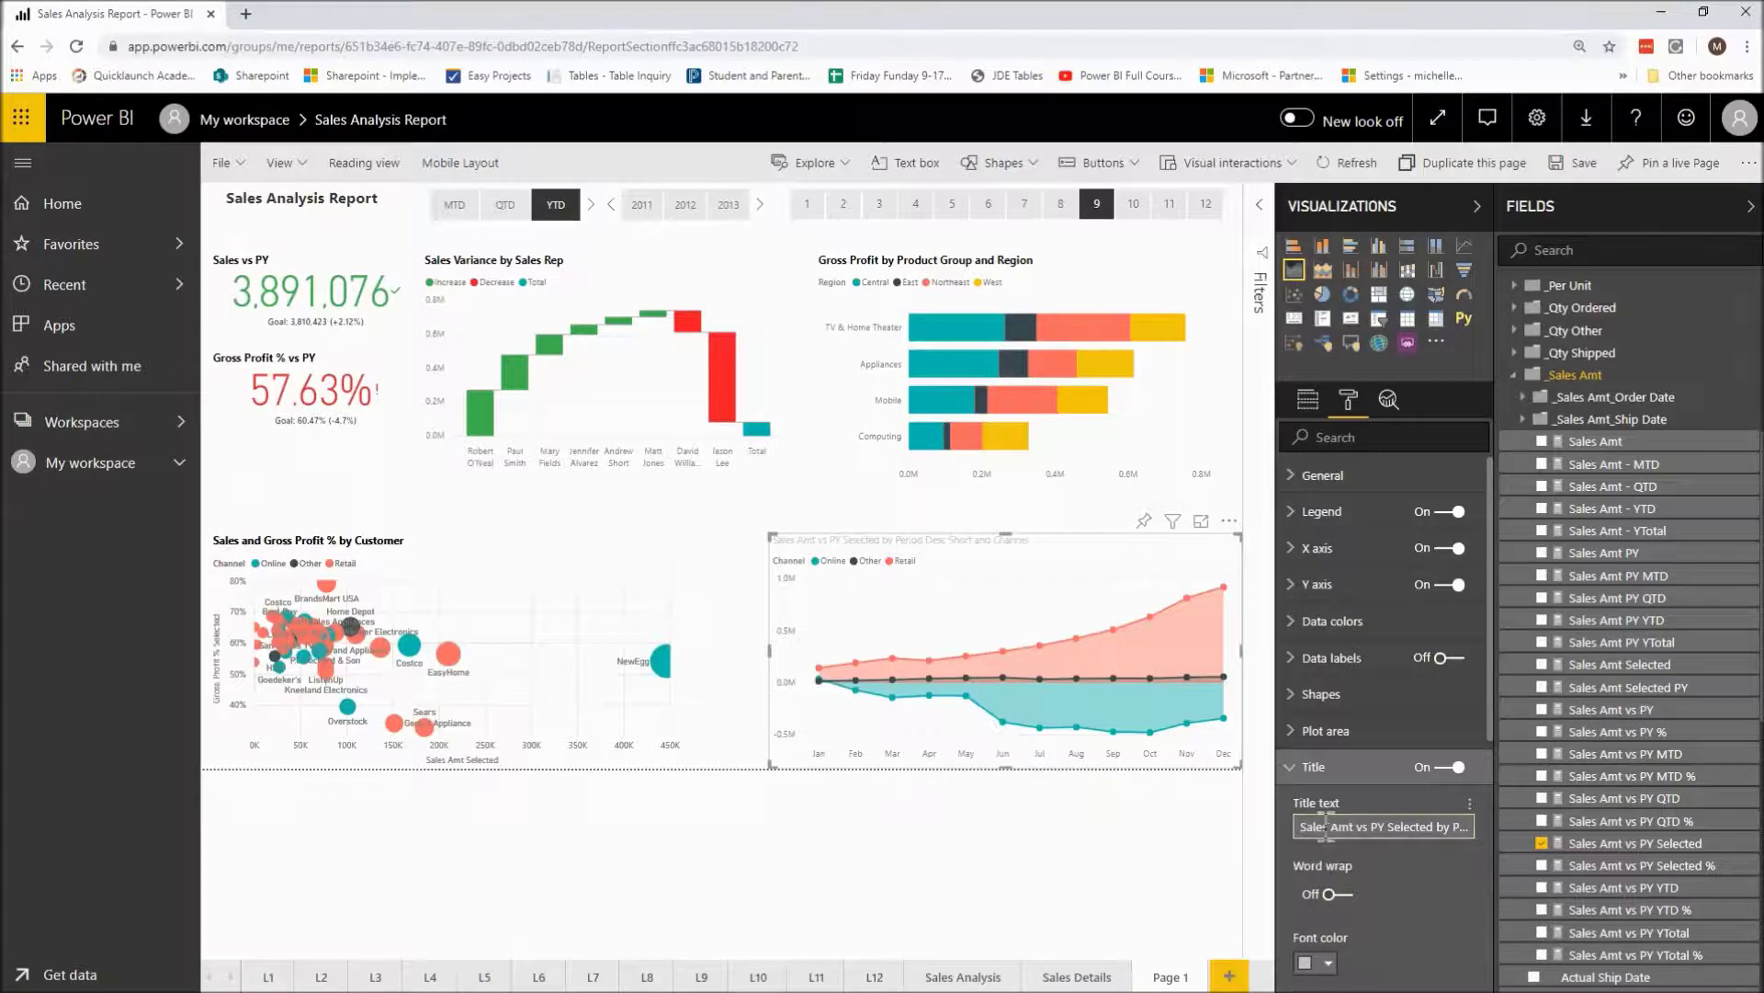
pyautogui.moveTo(1334, 826); pyautogui.dragTo(1496, 826)
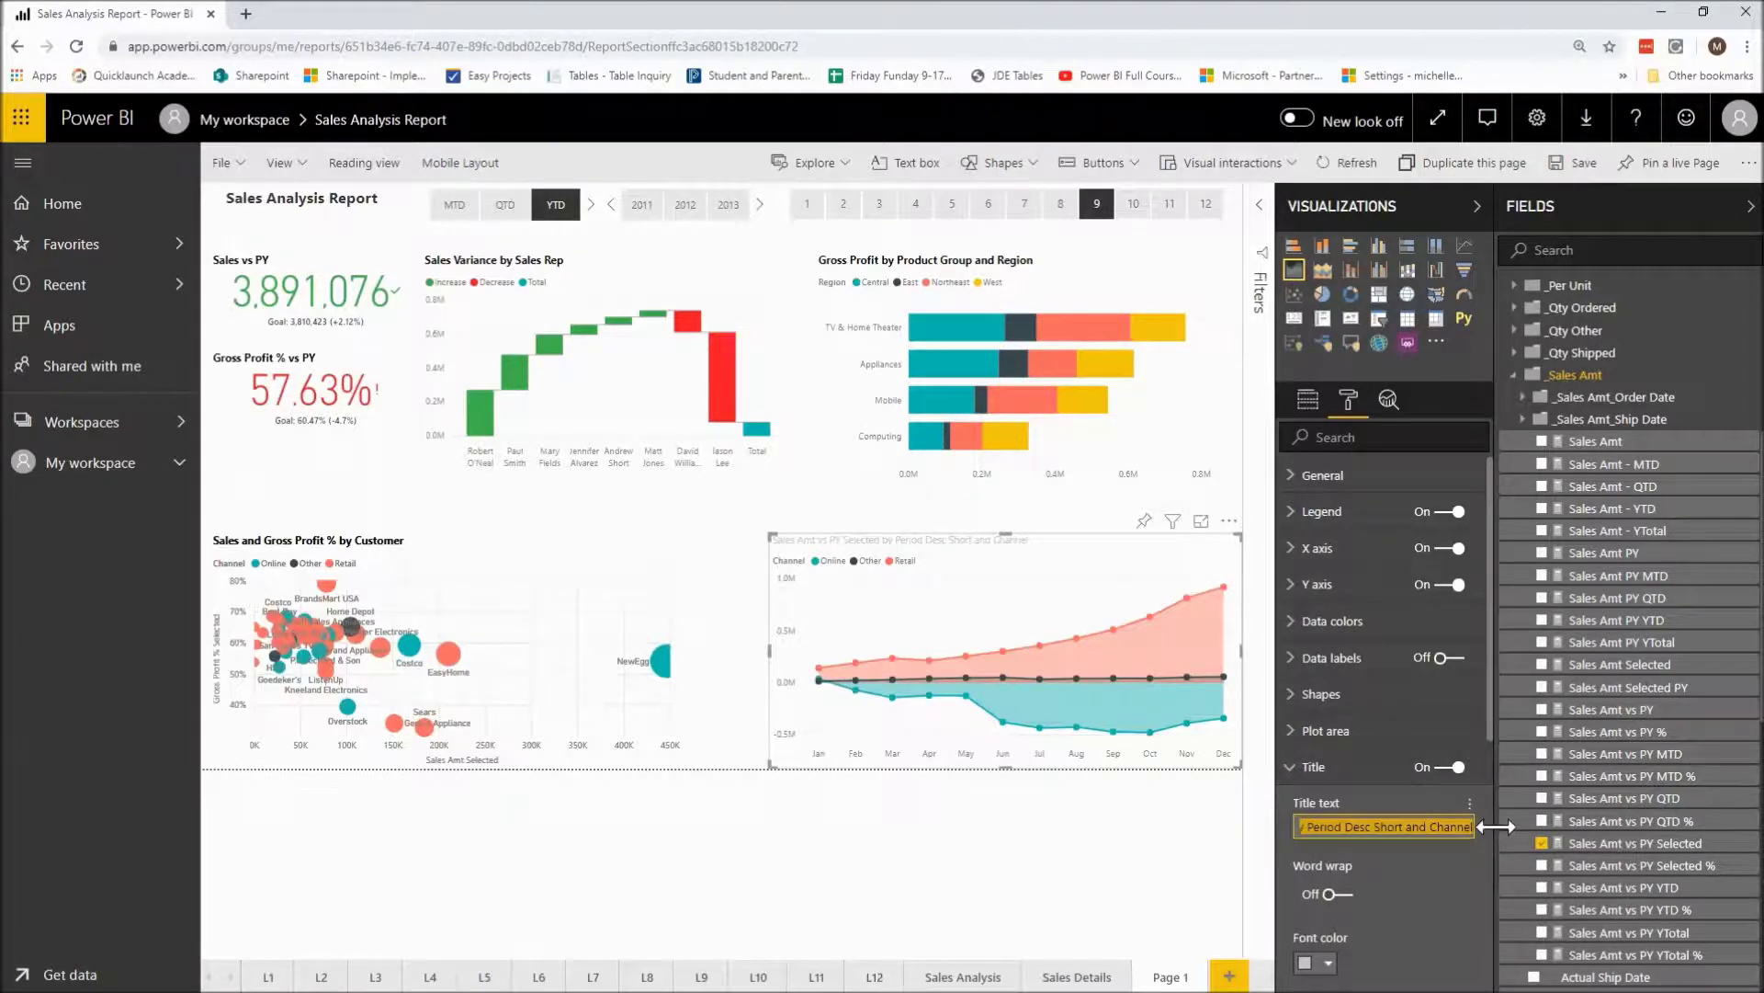
pyautogui.write('Varian')
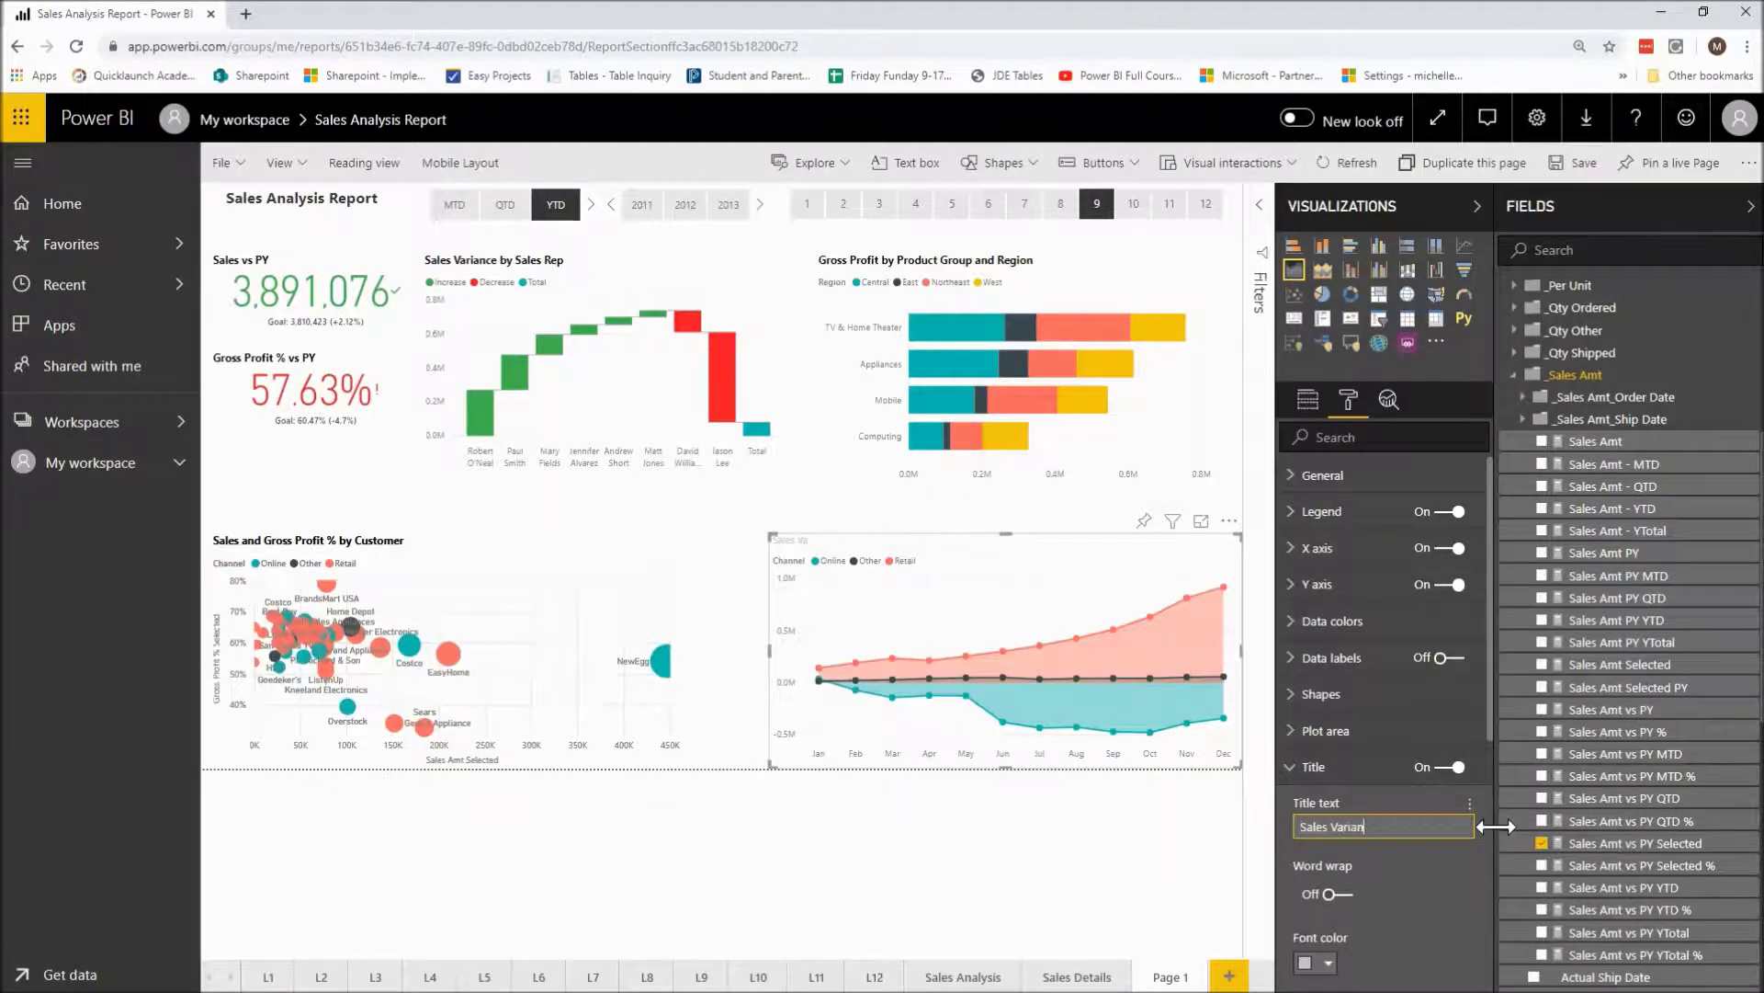
pyautogui.write('ce by Period and Channel')
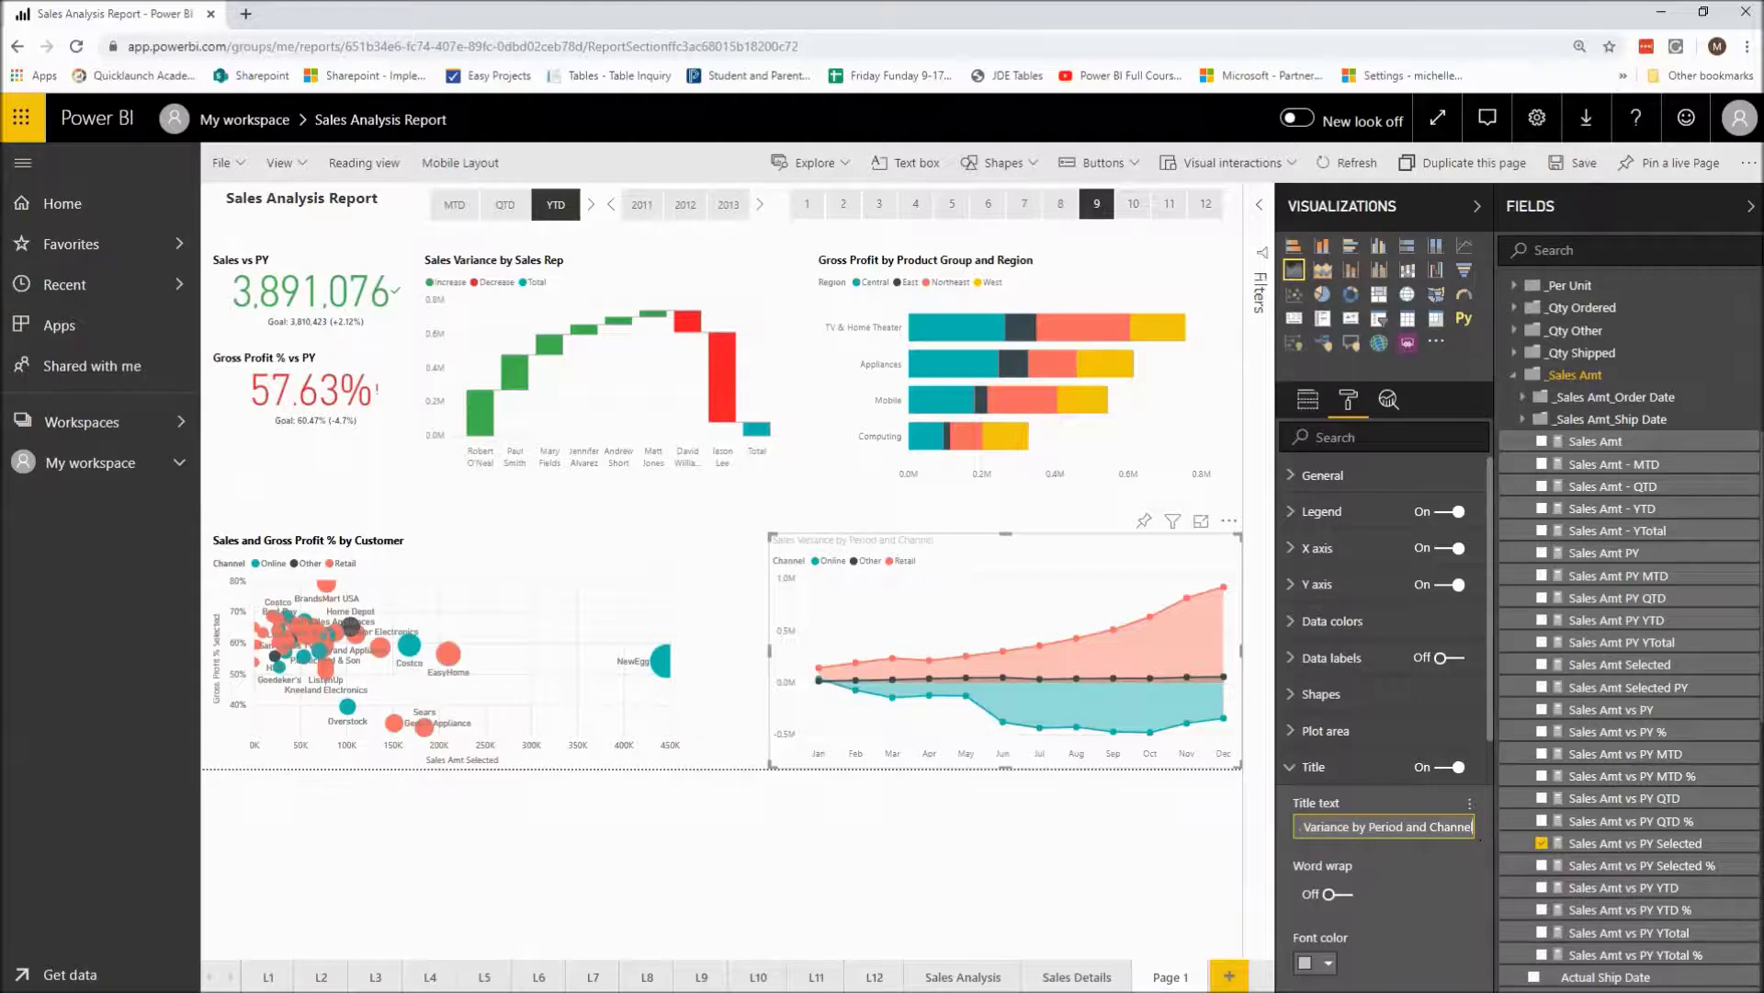
# - Set the font color of the area chart's title to black
pyautogui.scroll(-2, 1375, 912)
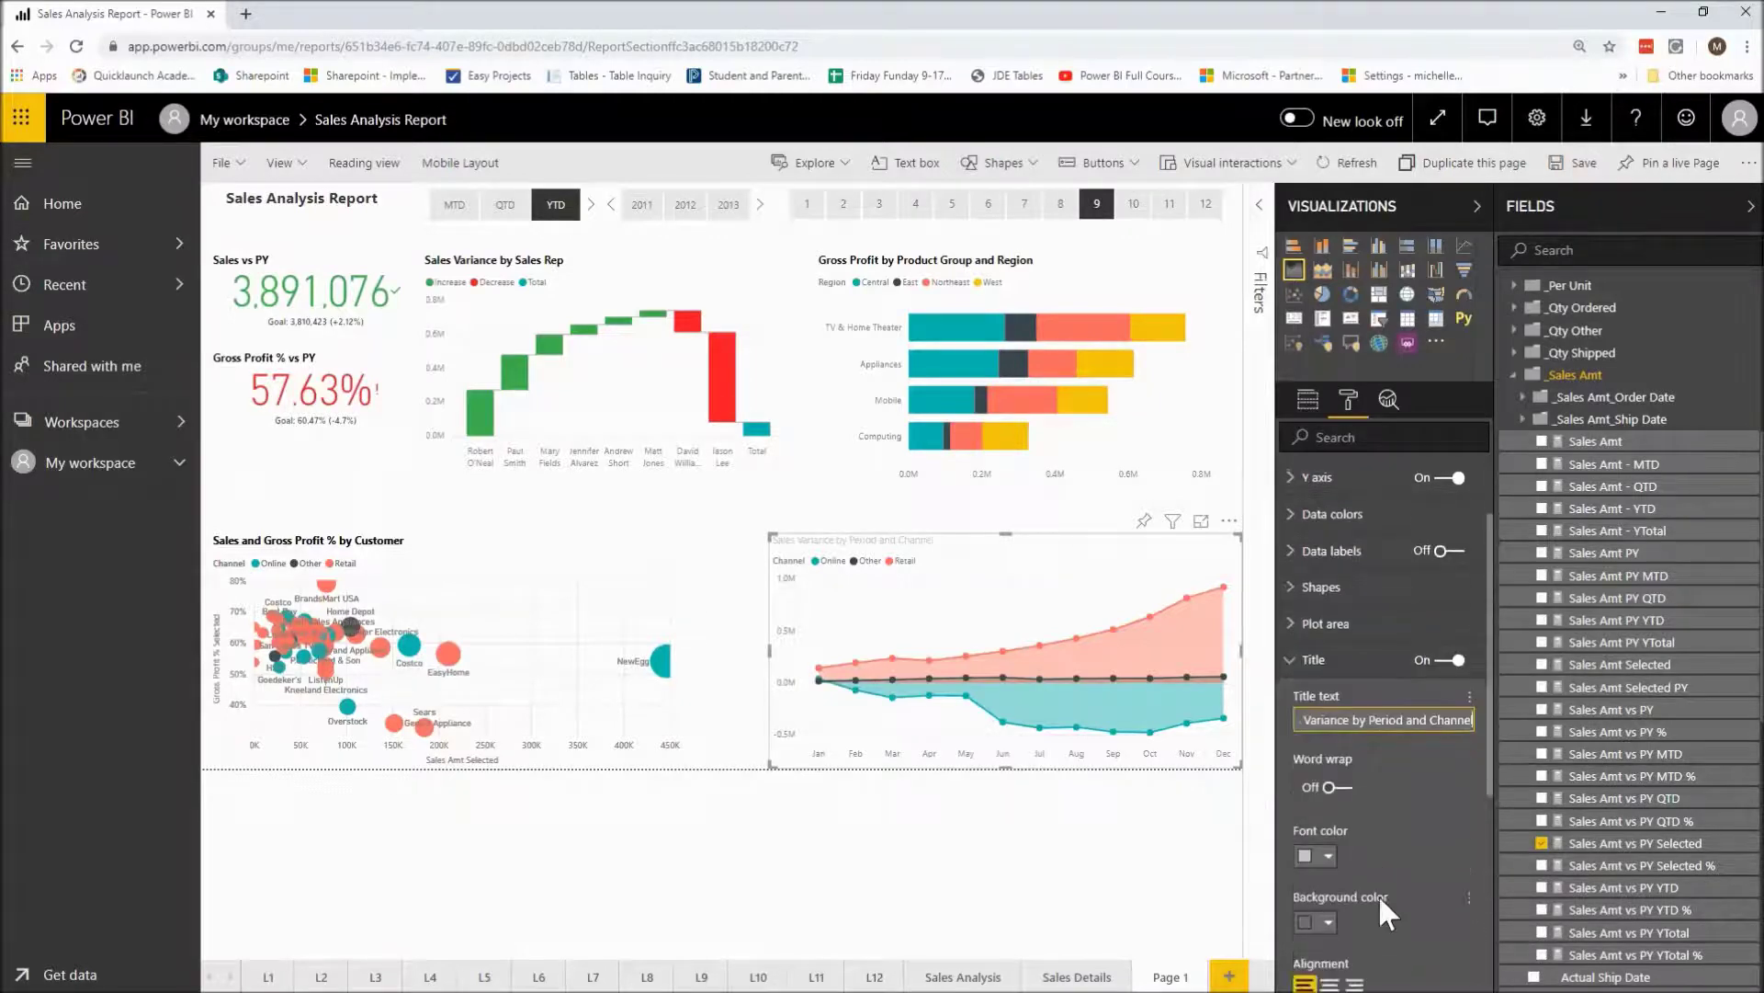
pyautogui.click(1325, 779)
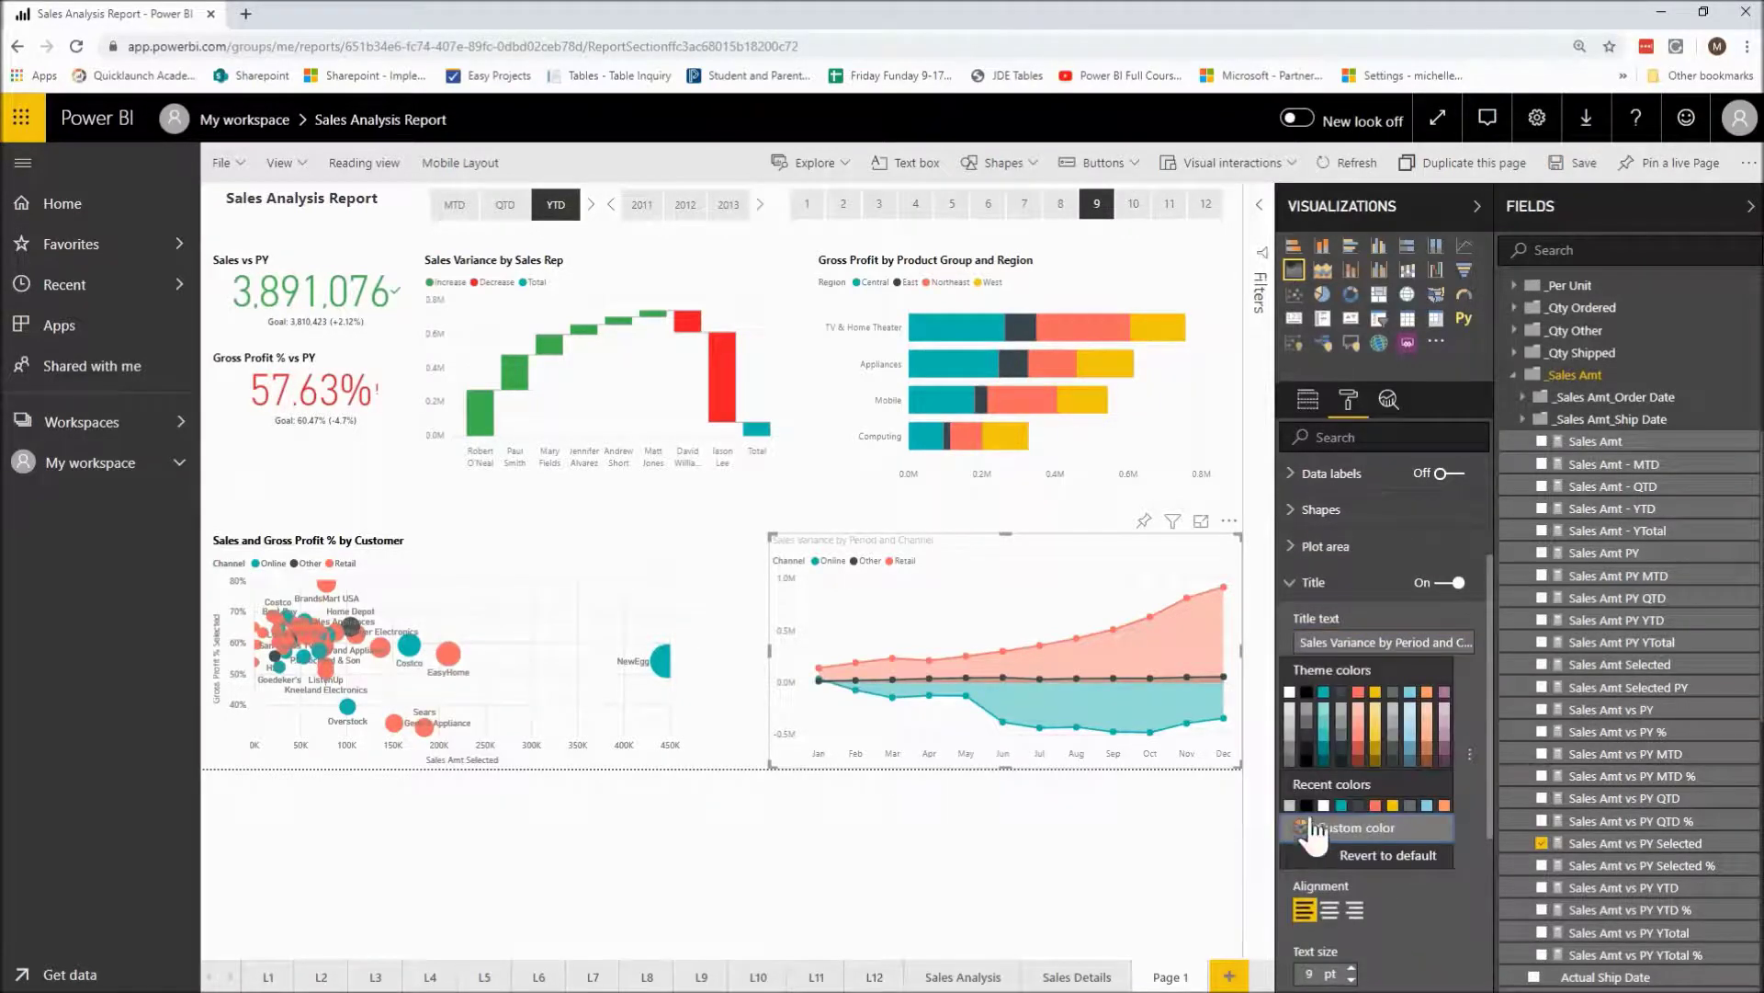
pyautogui.click(1373, 856)
pyautogui.scroll(-1, 1373, 862)
pyautogui.scroll(-1, 1348, 805)
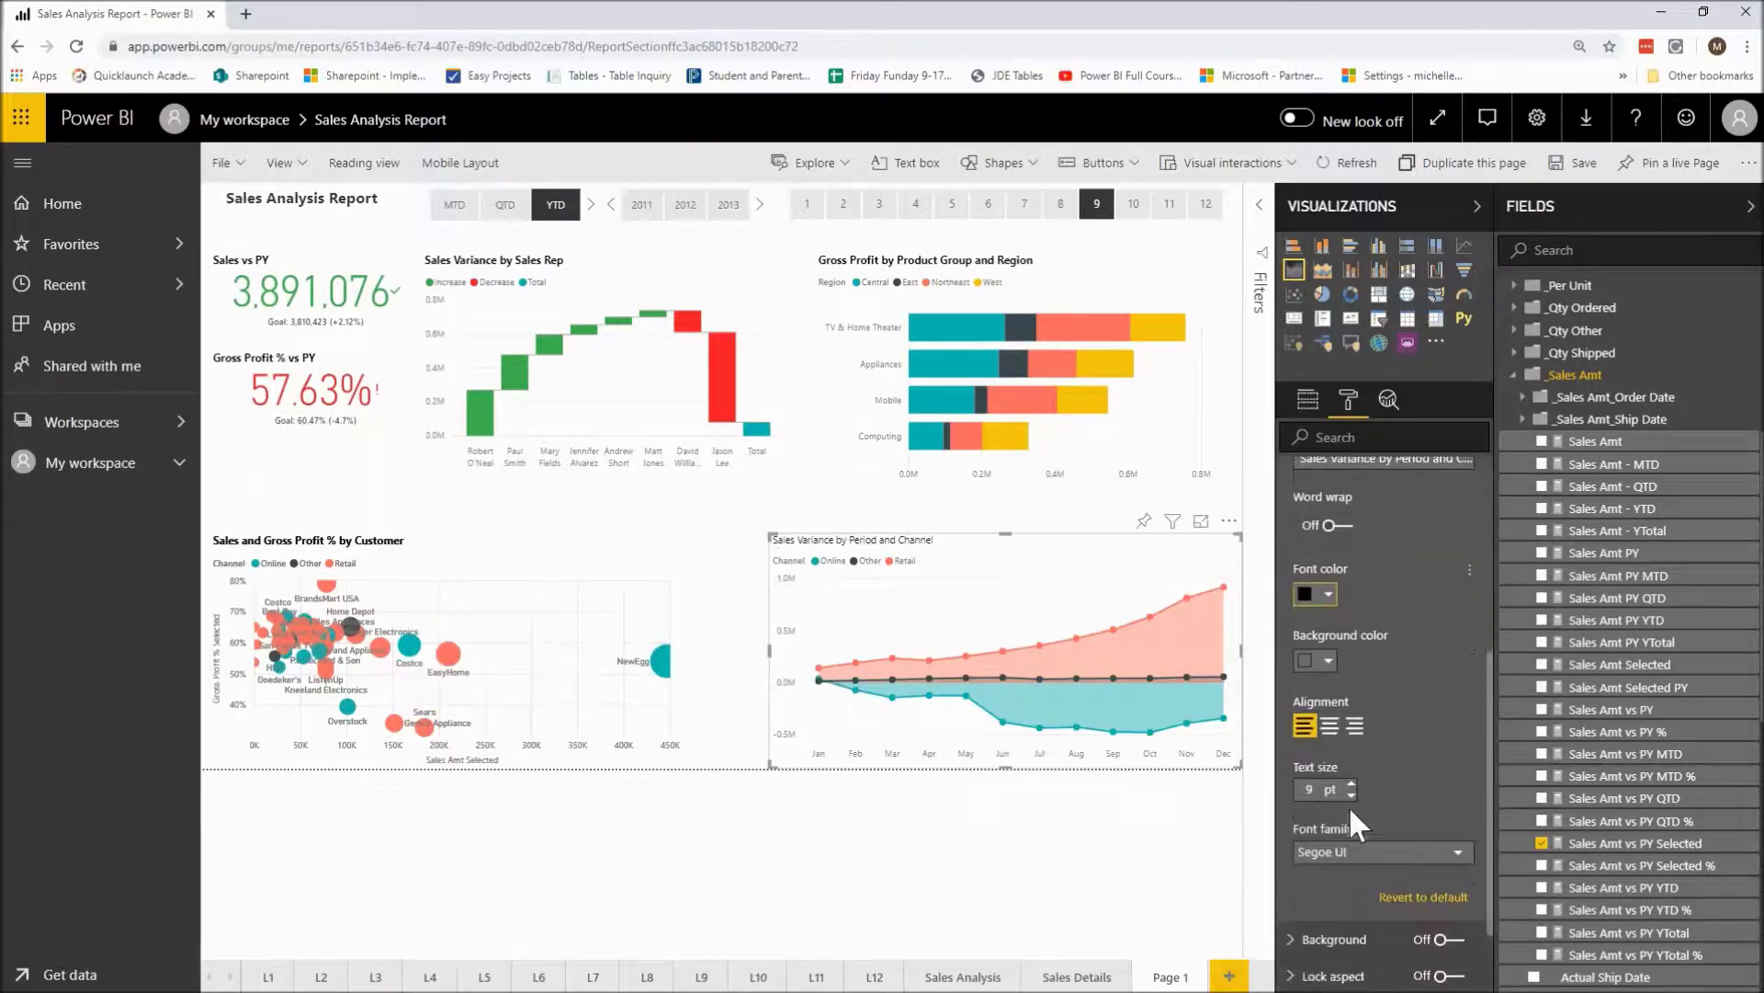
# - Set the area chart title's text size to 10 pt and its font family to Segoe (Bold)
pyautogui.click(1351, 796)
pyautogui.click(1351, 783)
pyautogui.click(1351, 783)
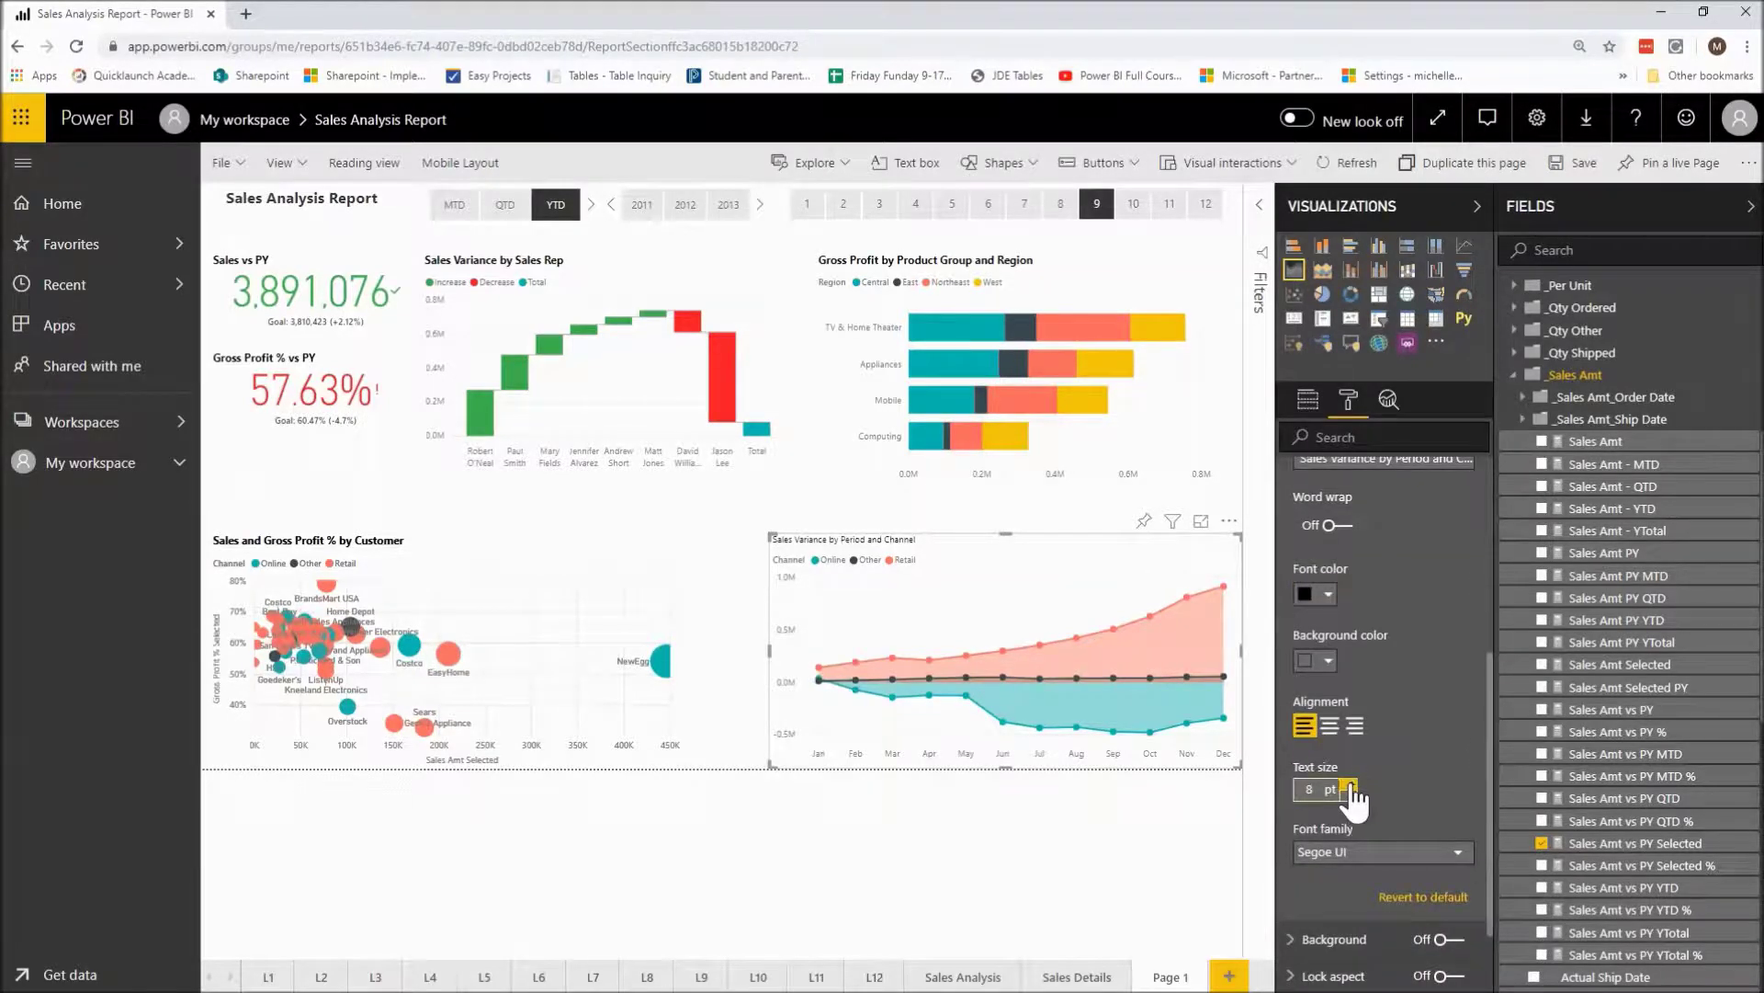
pyautogui.click(1460, 854)
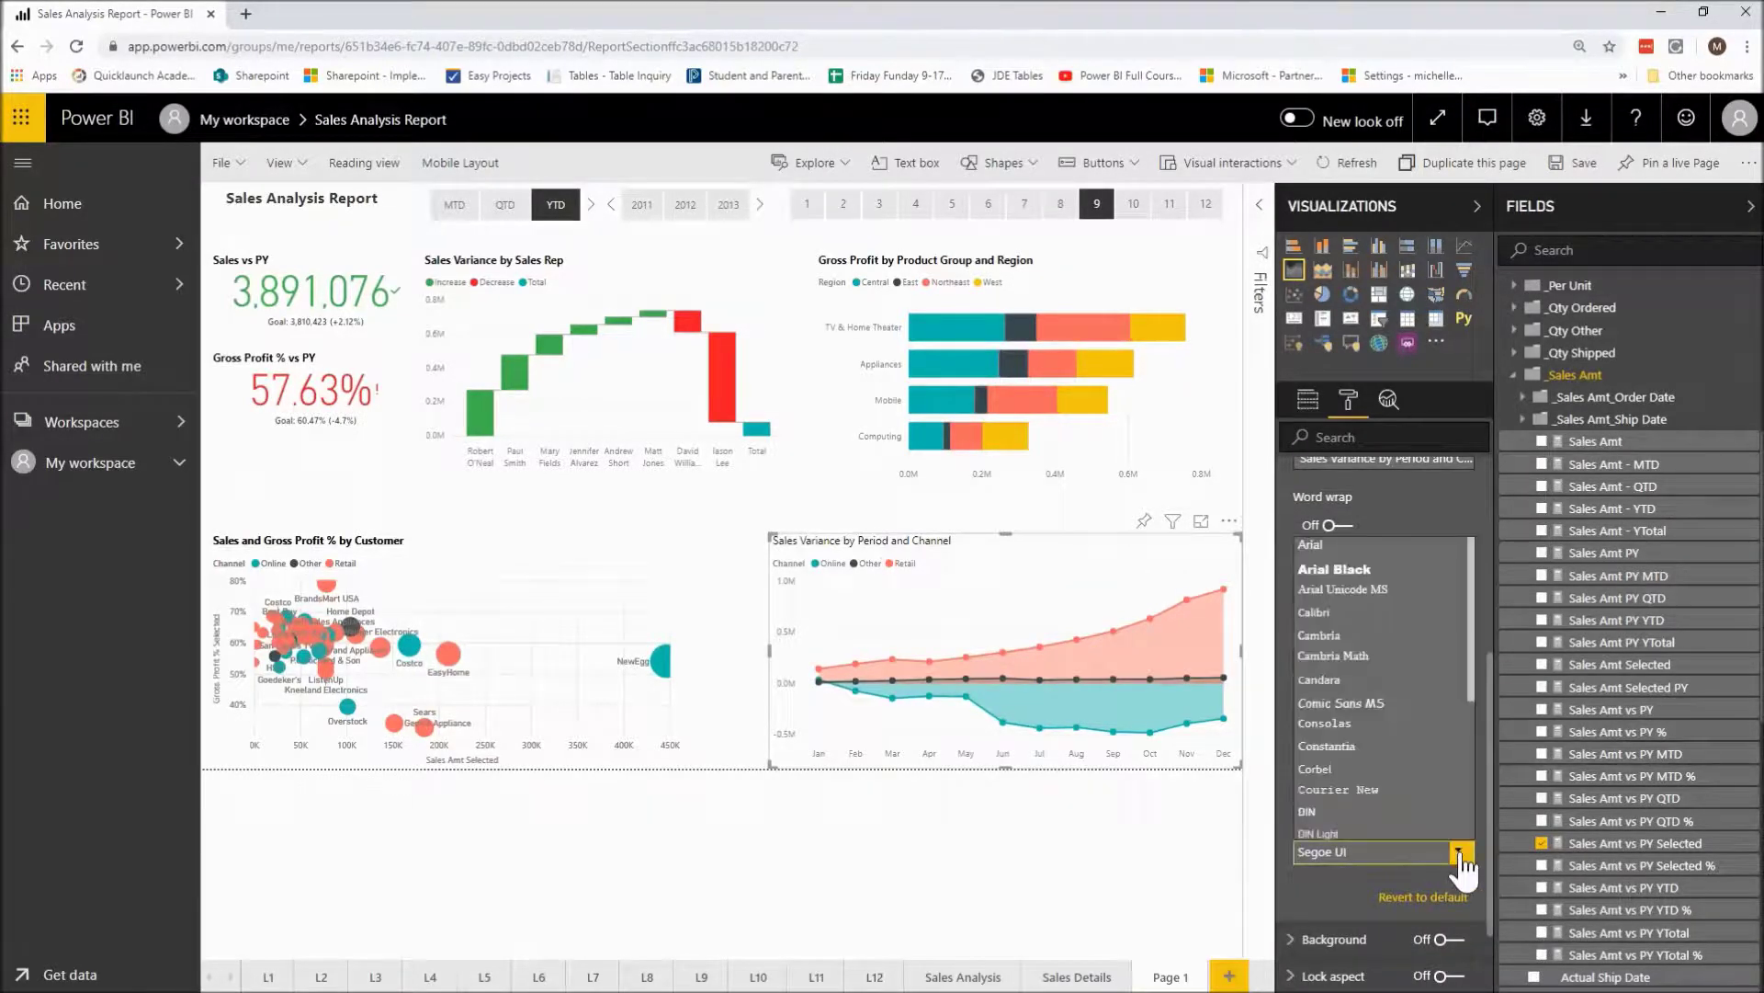
pyautogui.scroll(-3, 1477, 719)
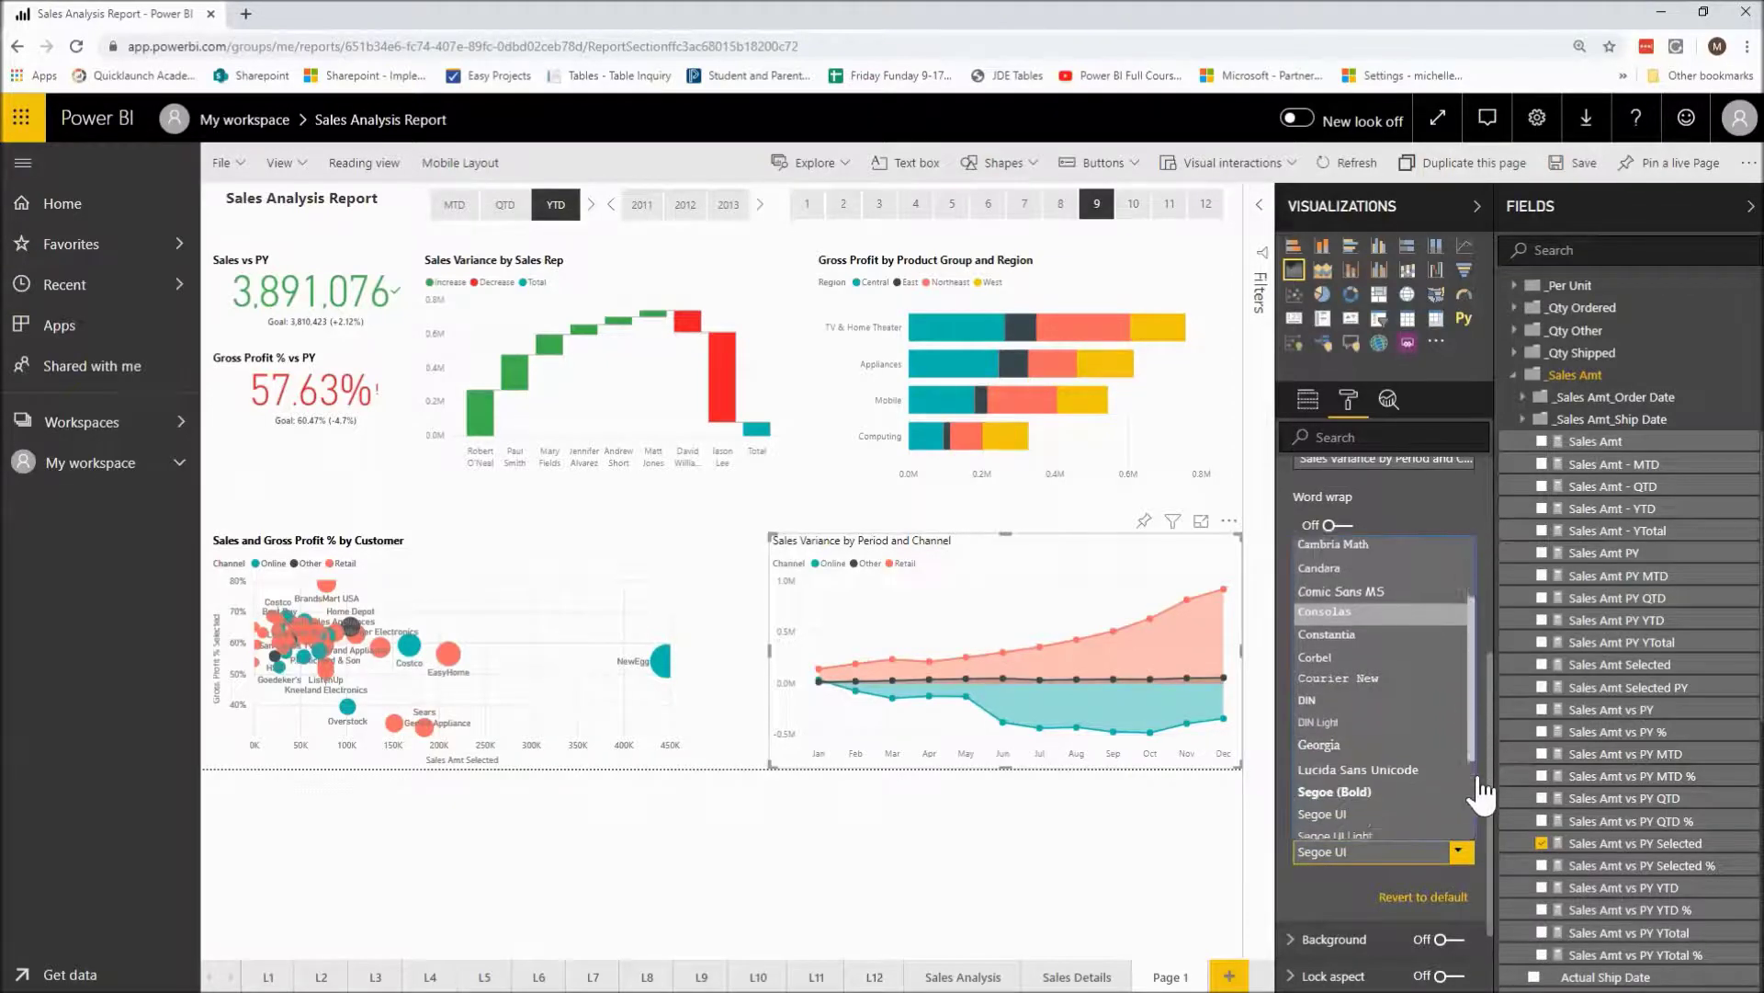
pyautogui.click(1371, 719)
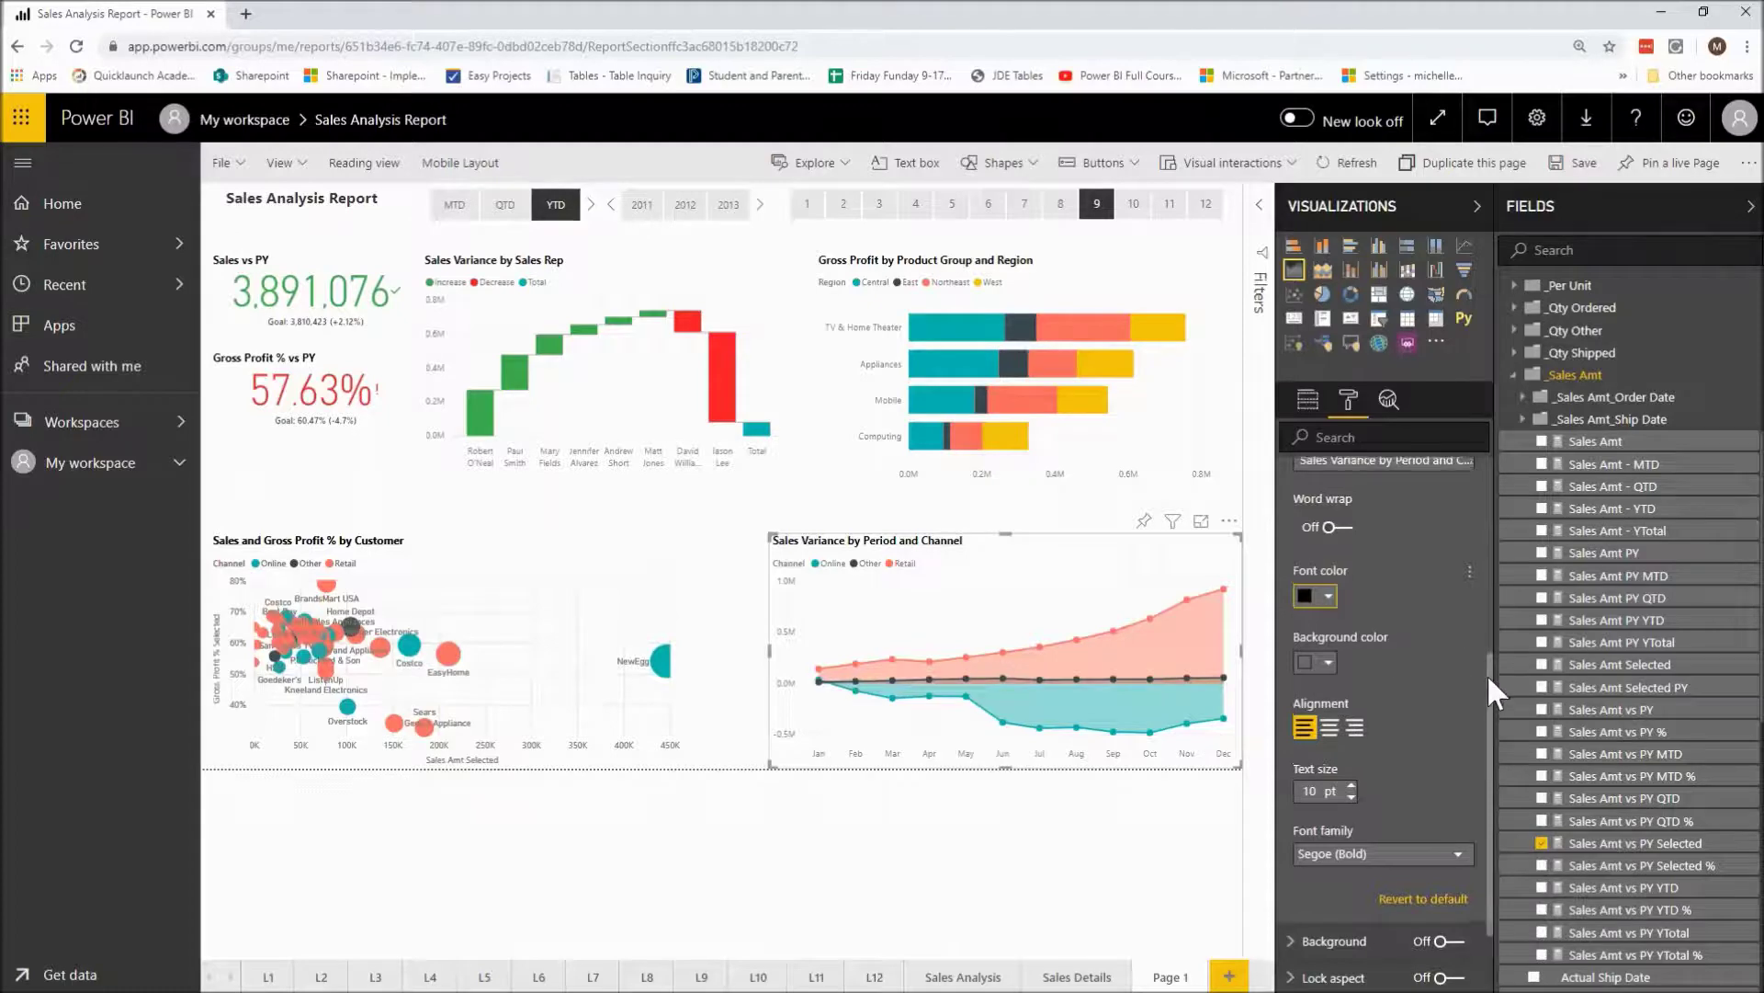
pyautogui.scroll(5, 1487, 675)
pyautogui.click(1294, 772)
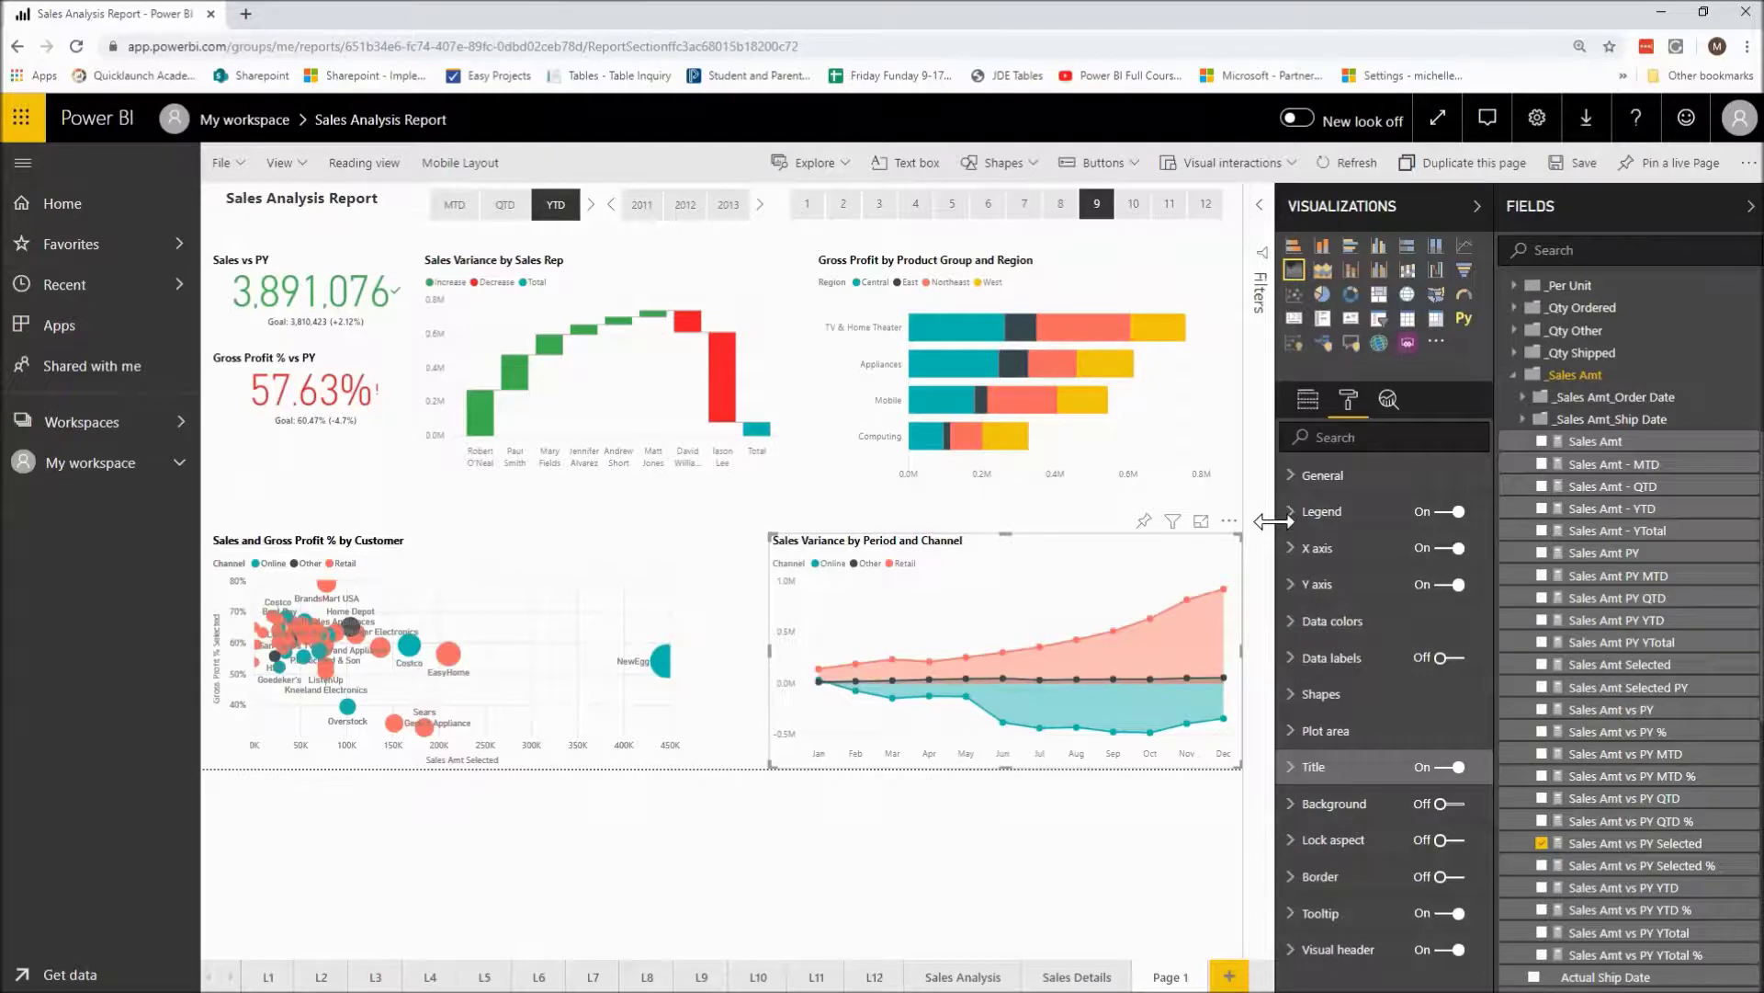
# - Try to set the area chart's width to 610 in its general properties
pyautogui.click(1292, 475)
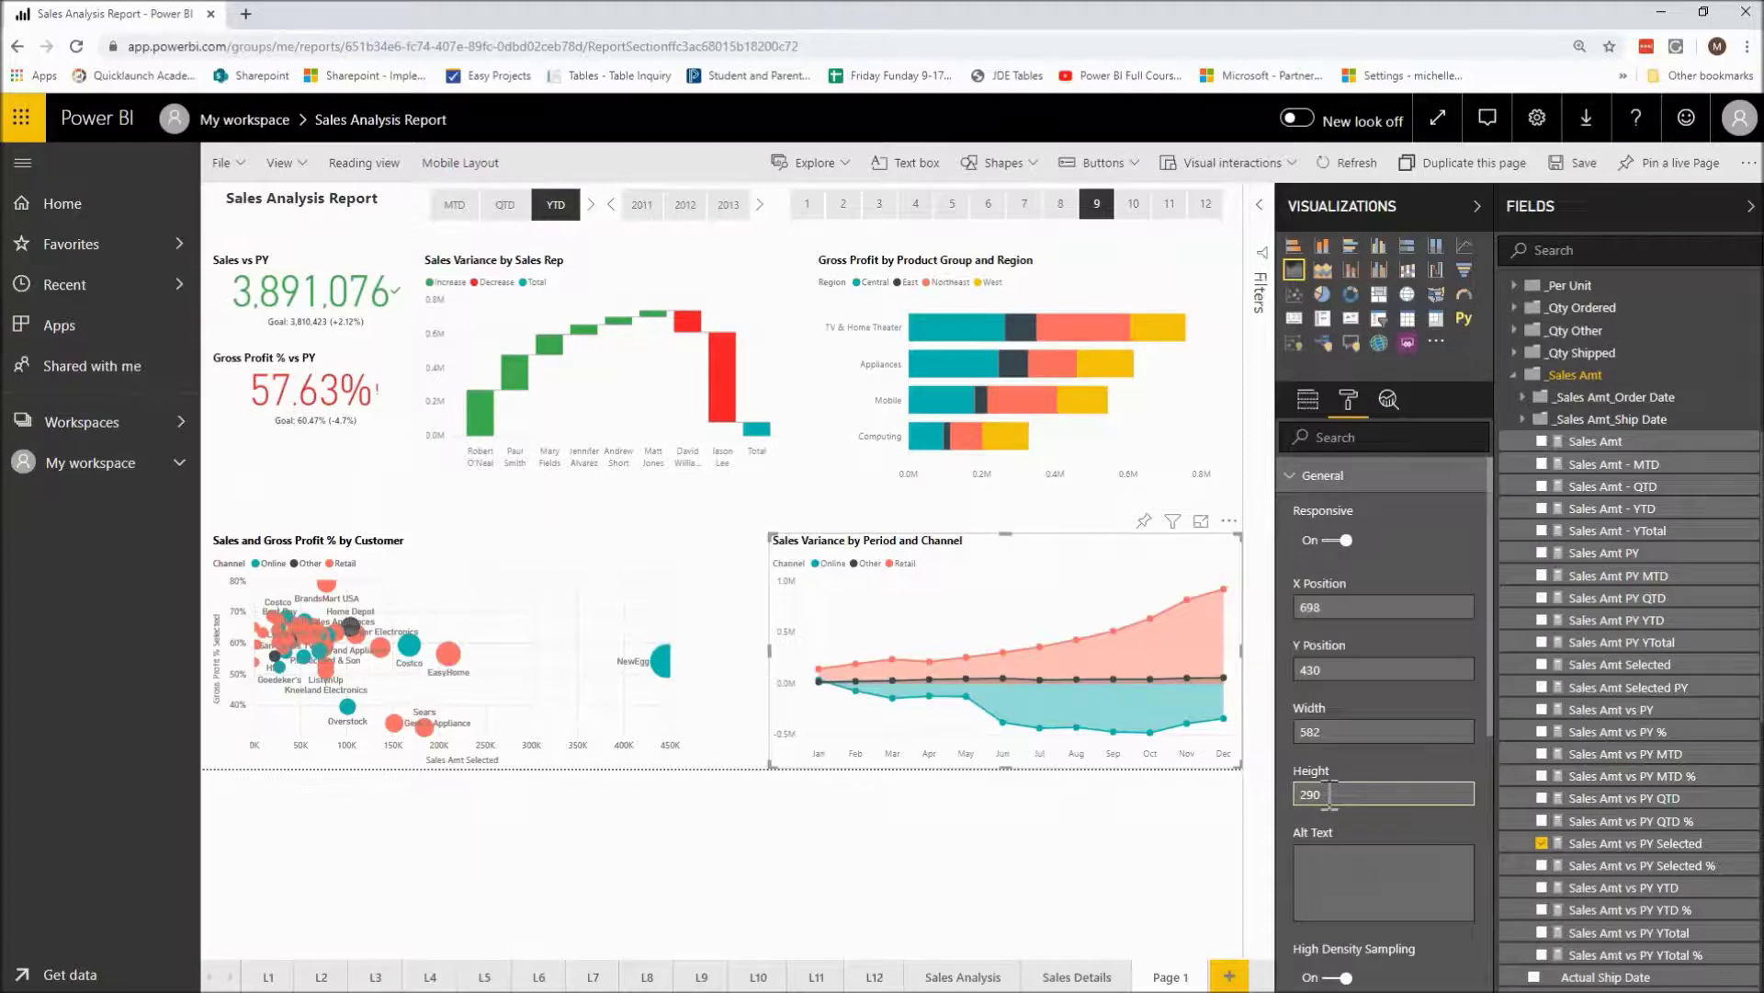
pyautogui.click(1330, 732)
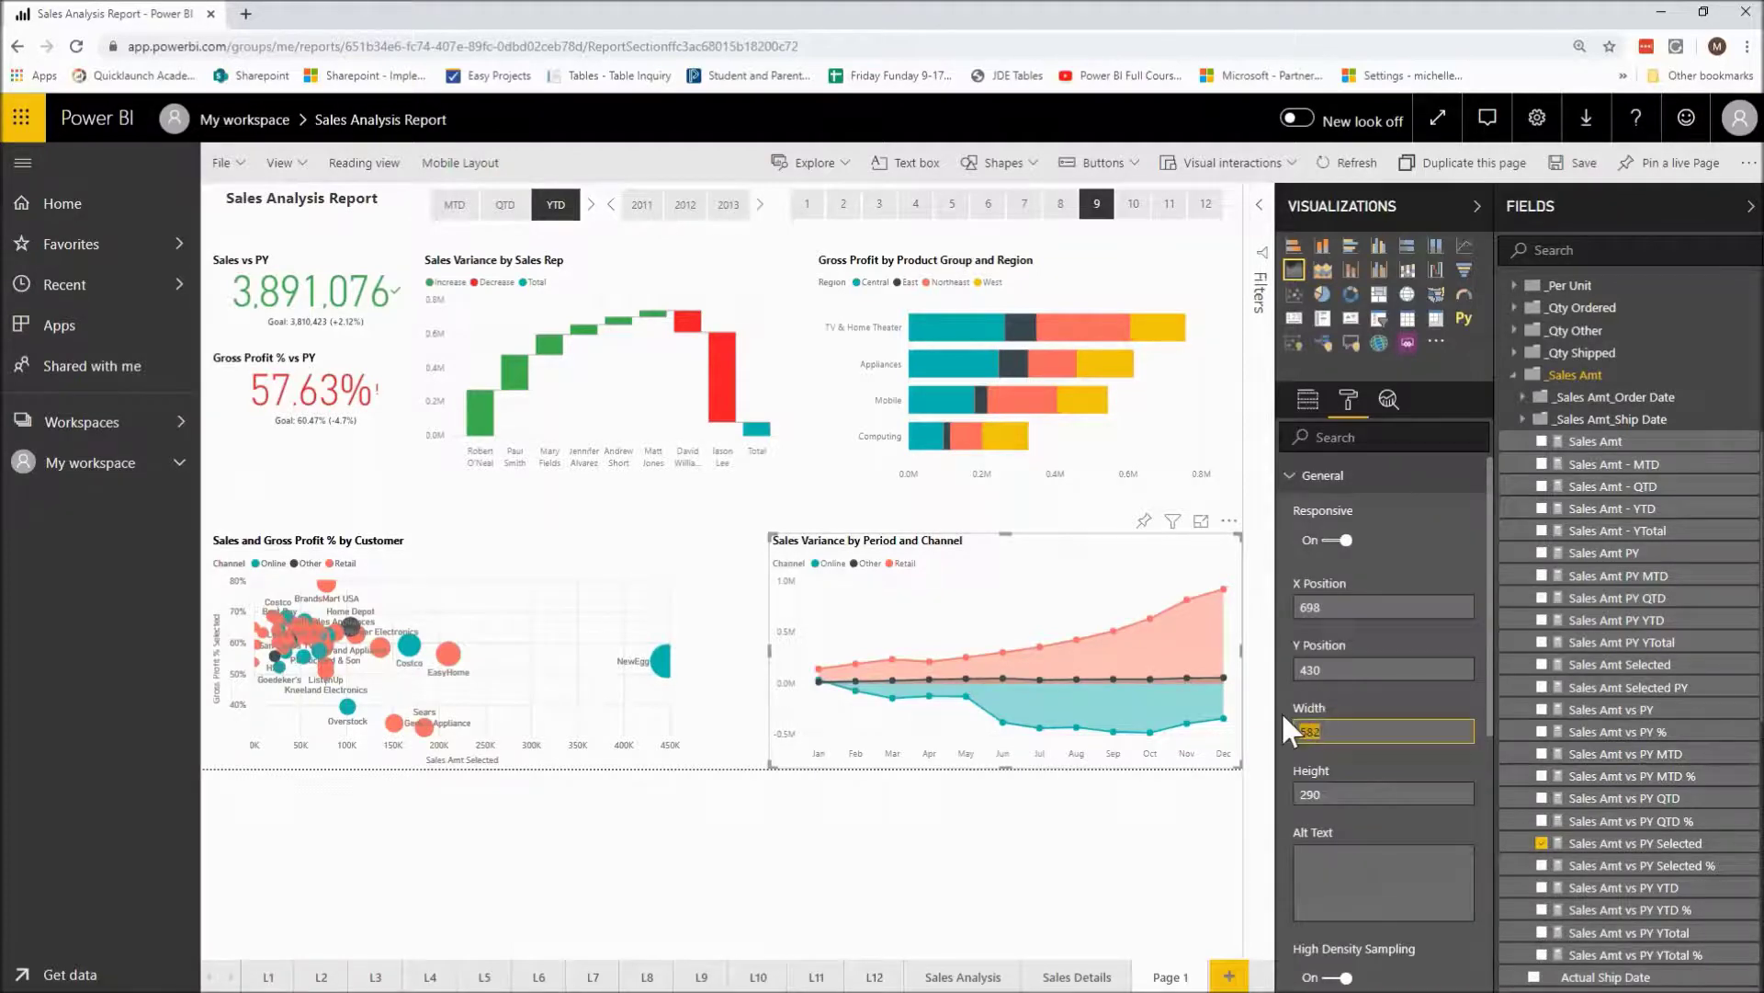
pyautogui.write('610')
# - Set the width of the Sales and Gross Profit % by Customer scatter chart to 610
pyautogui.click(519, 570)
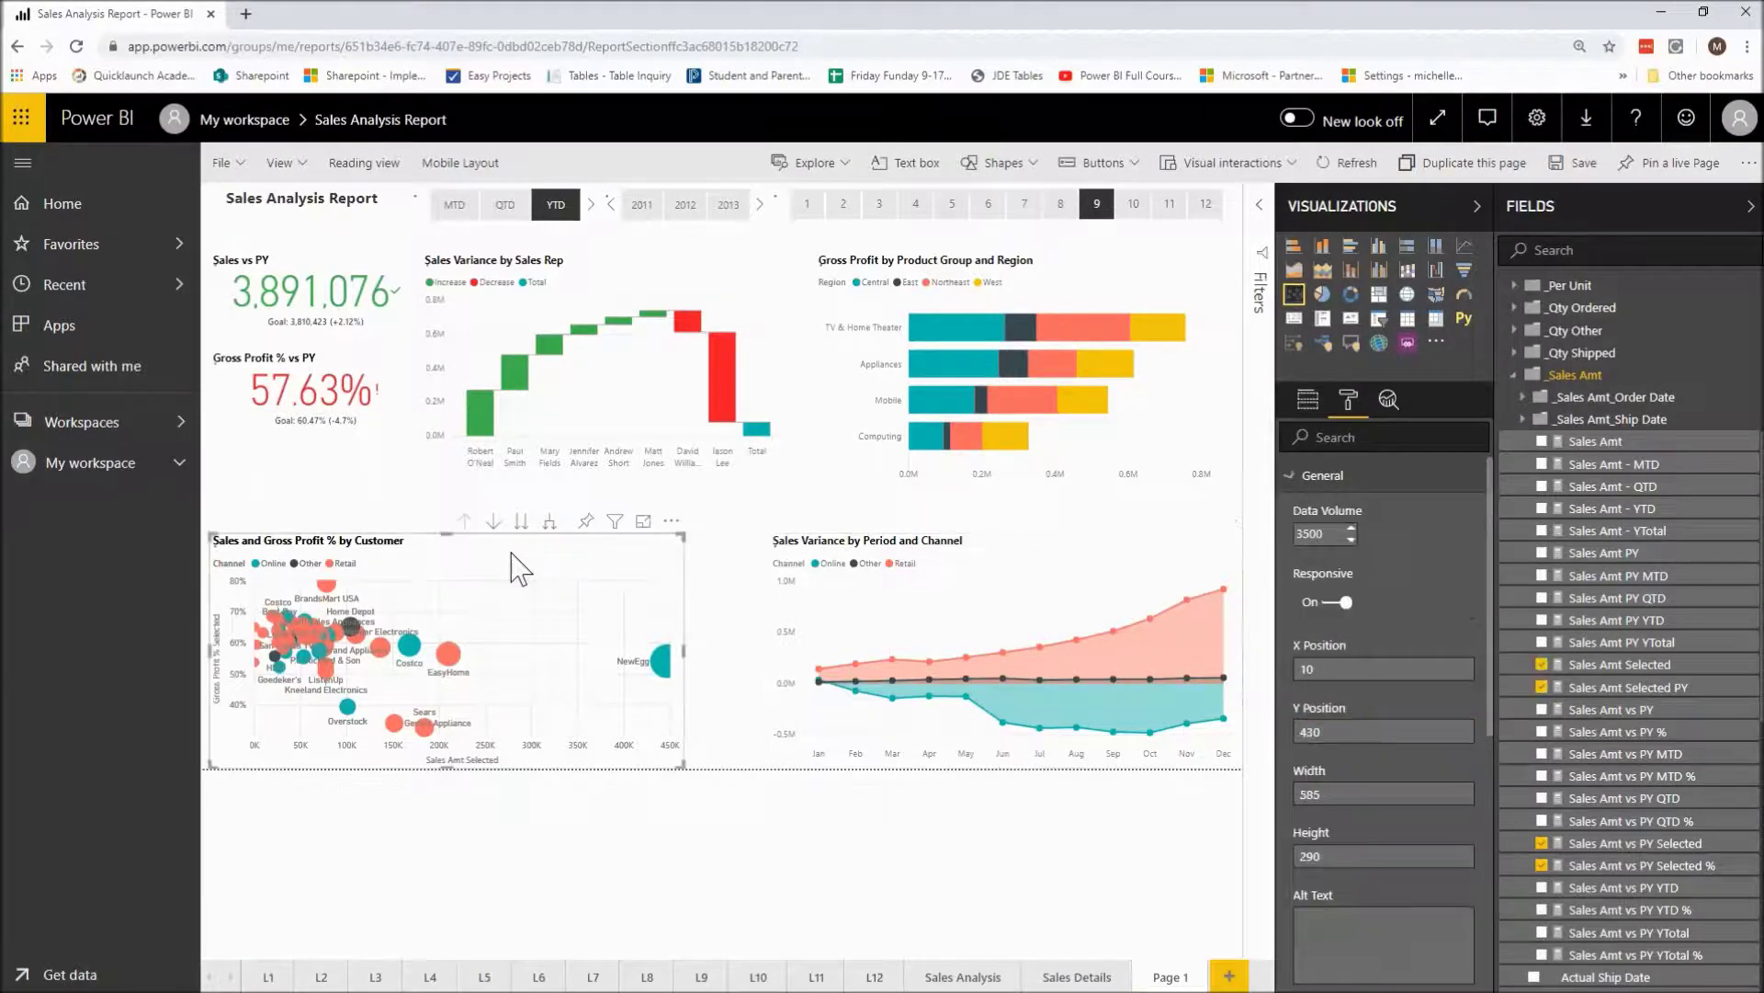
pyautogui.click(1332, 795)
pyautogui.moveTo(1333, 795); pyautogui.dragTo(1266, 799)
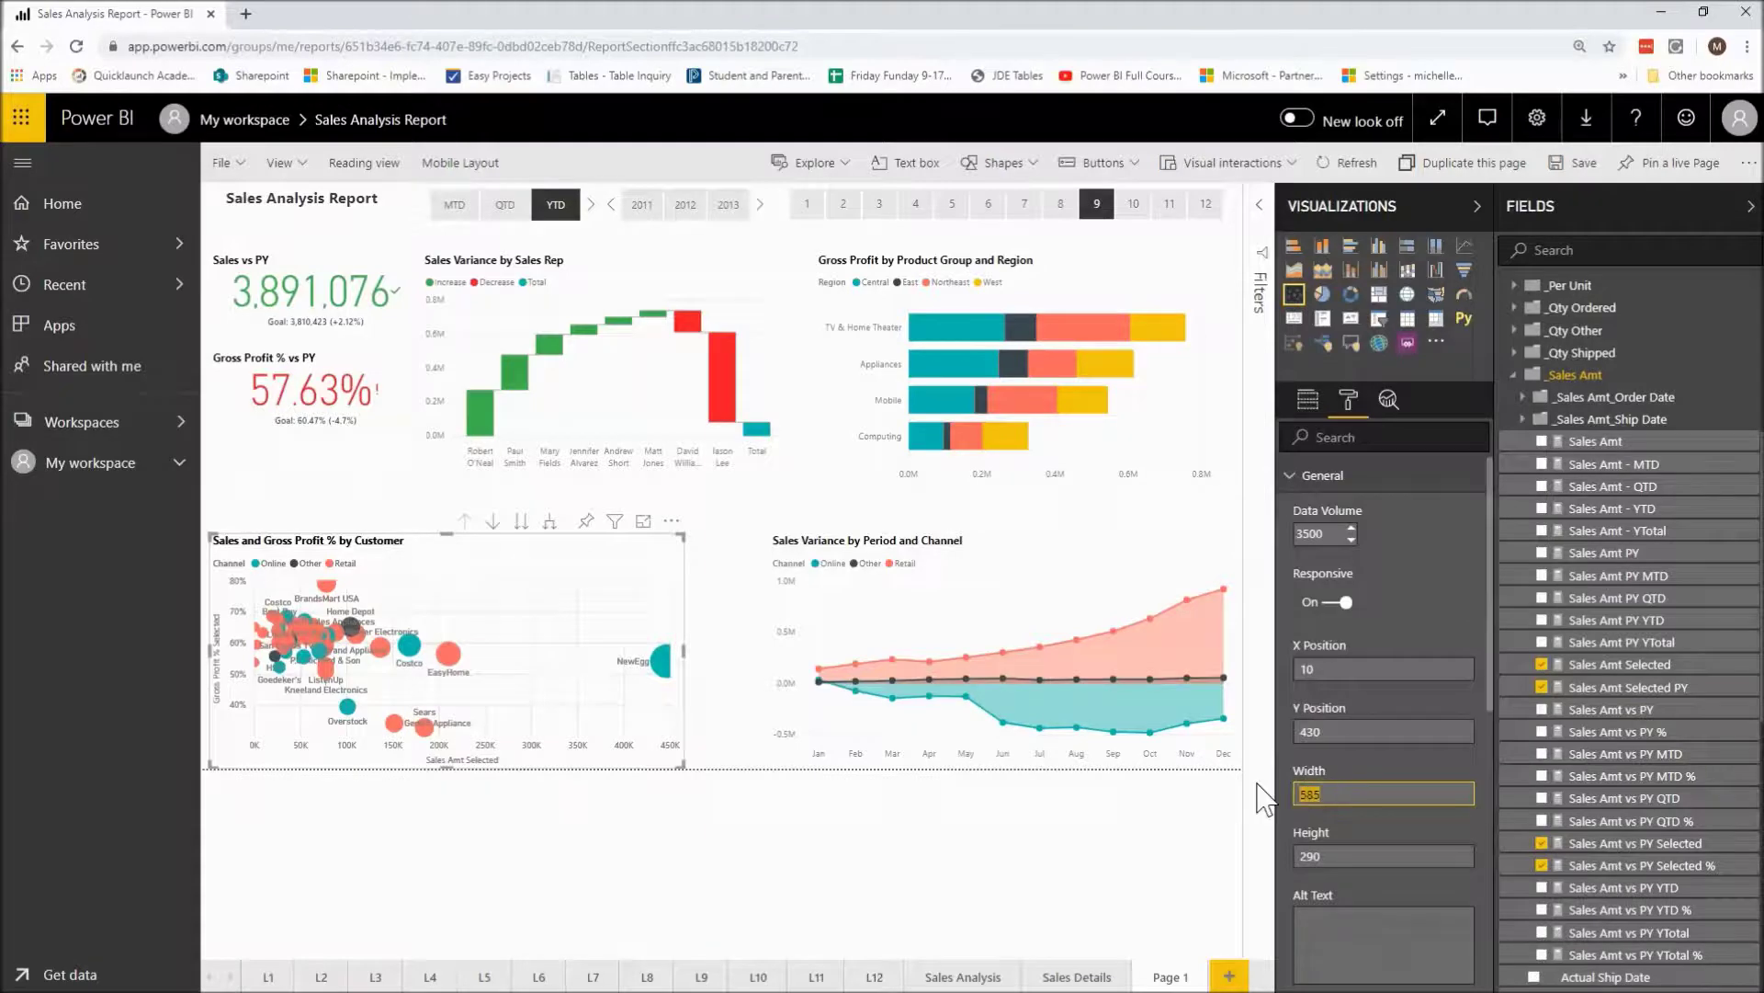
pyautogui.write('610')
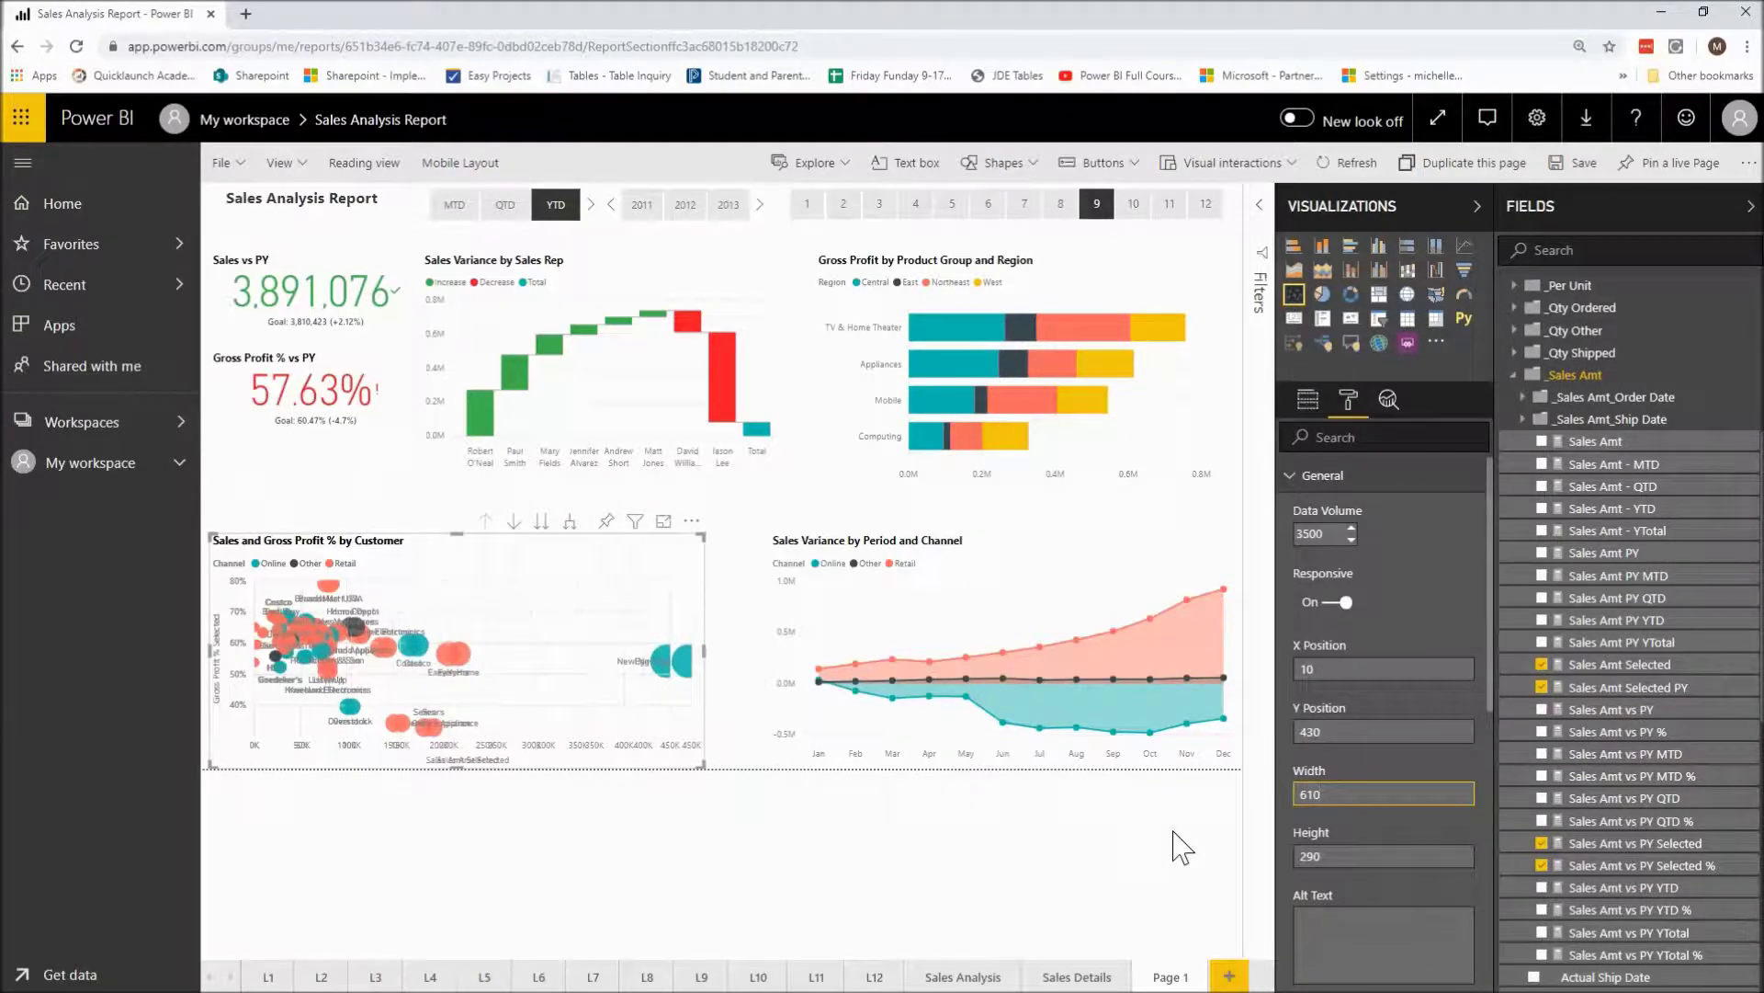
pyautogui.click(1140, 855)
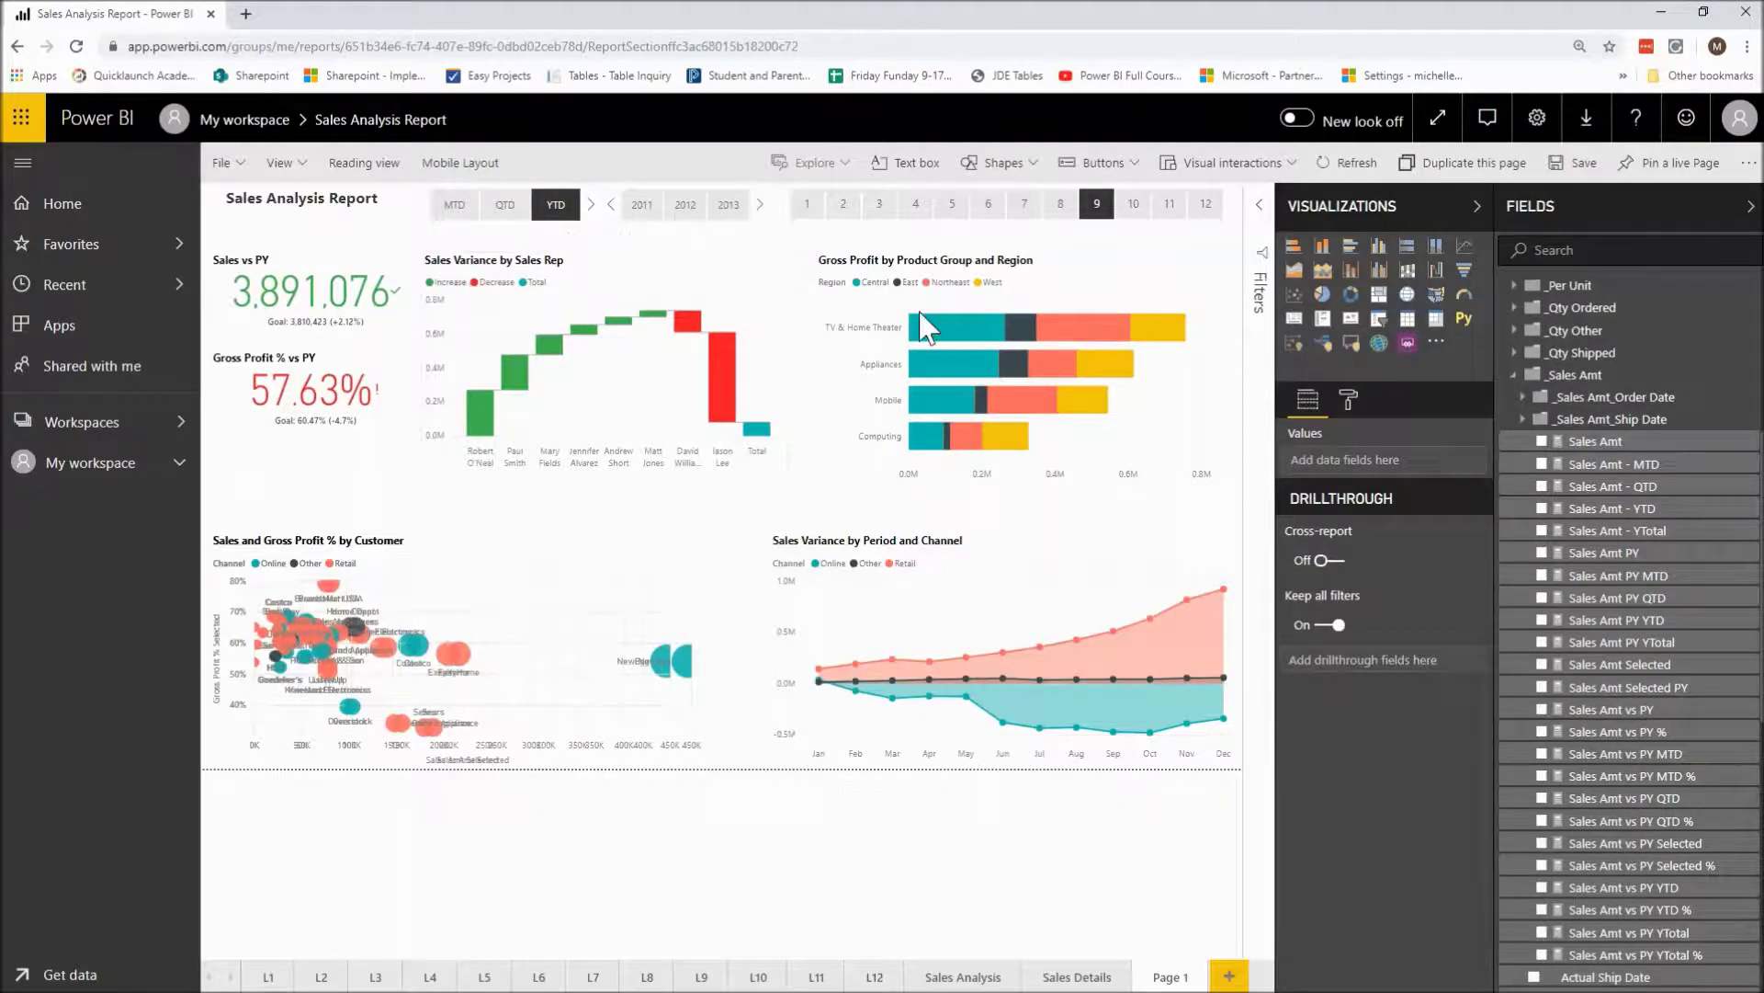
# - Compare the position and width settings of the area chart and the customer scatter chart
pyautogui.moveTo(922, 318)
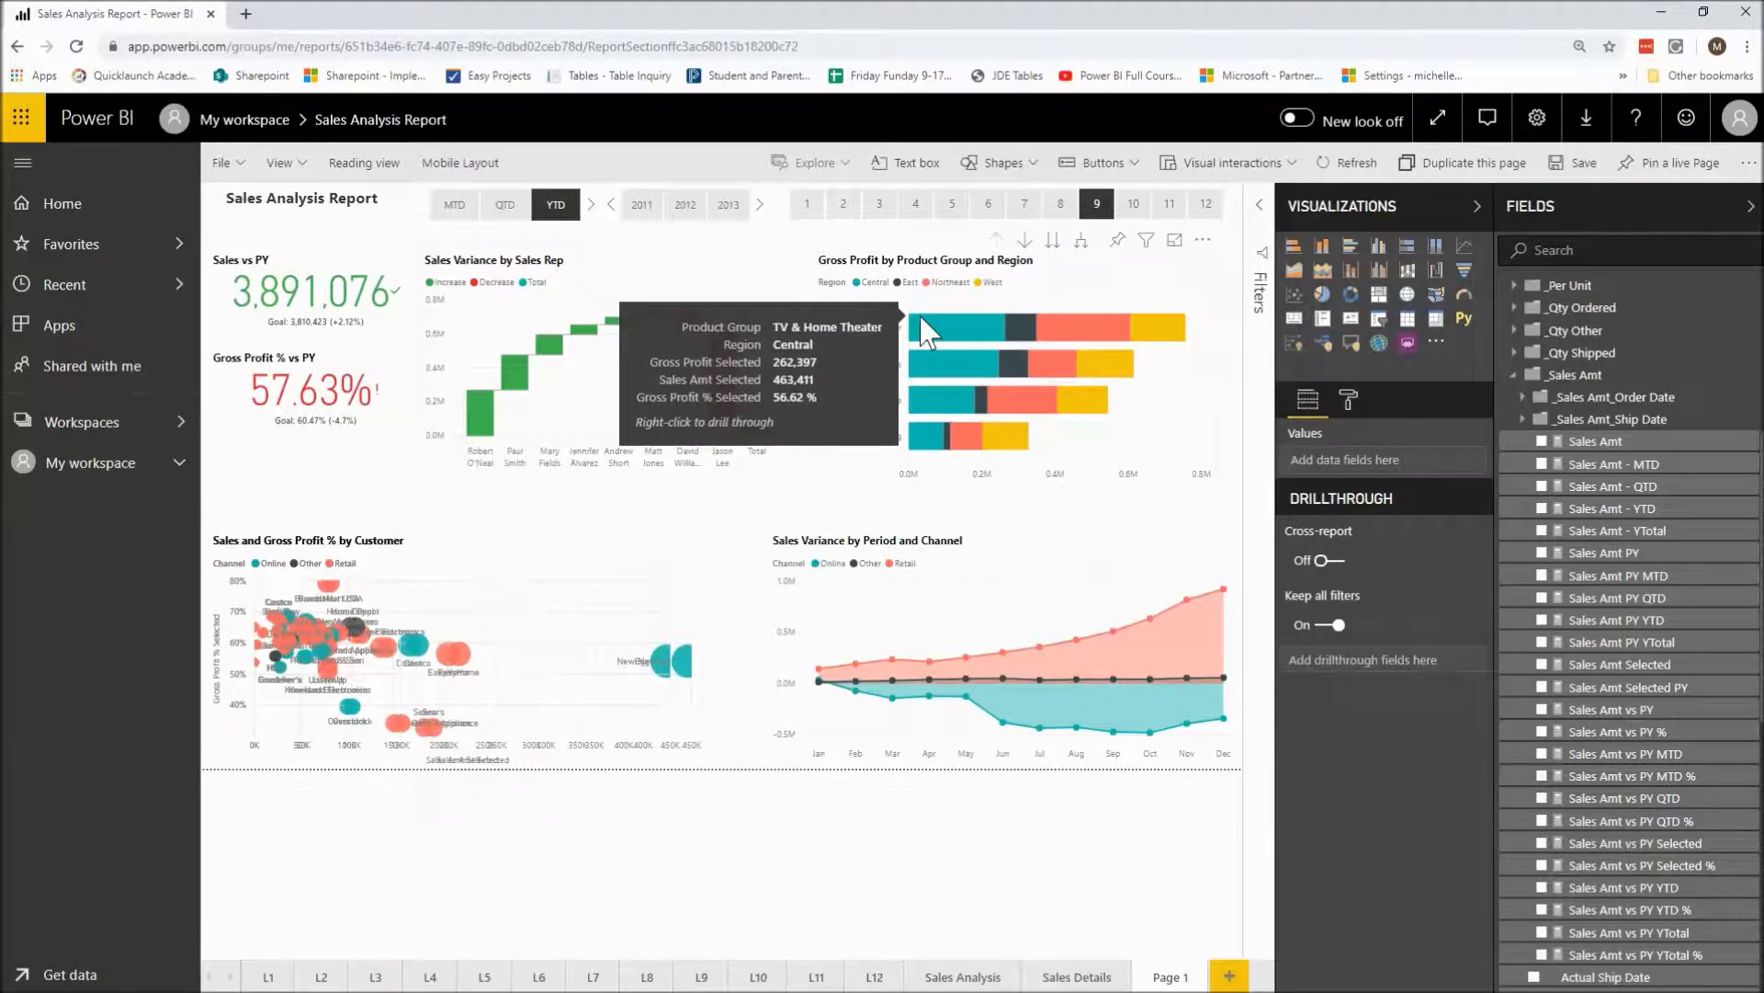
pyautogui.click(428, 576)
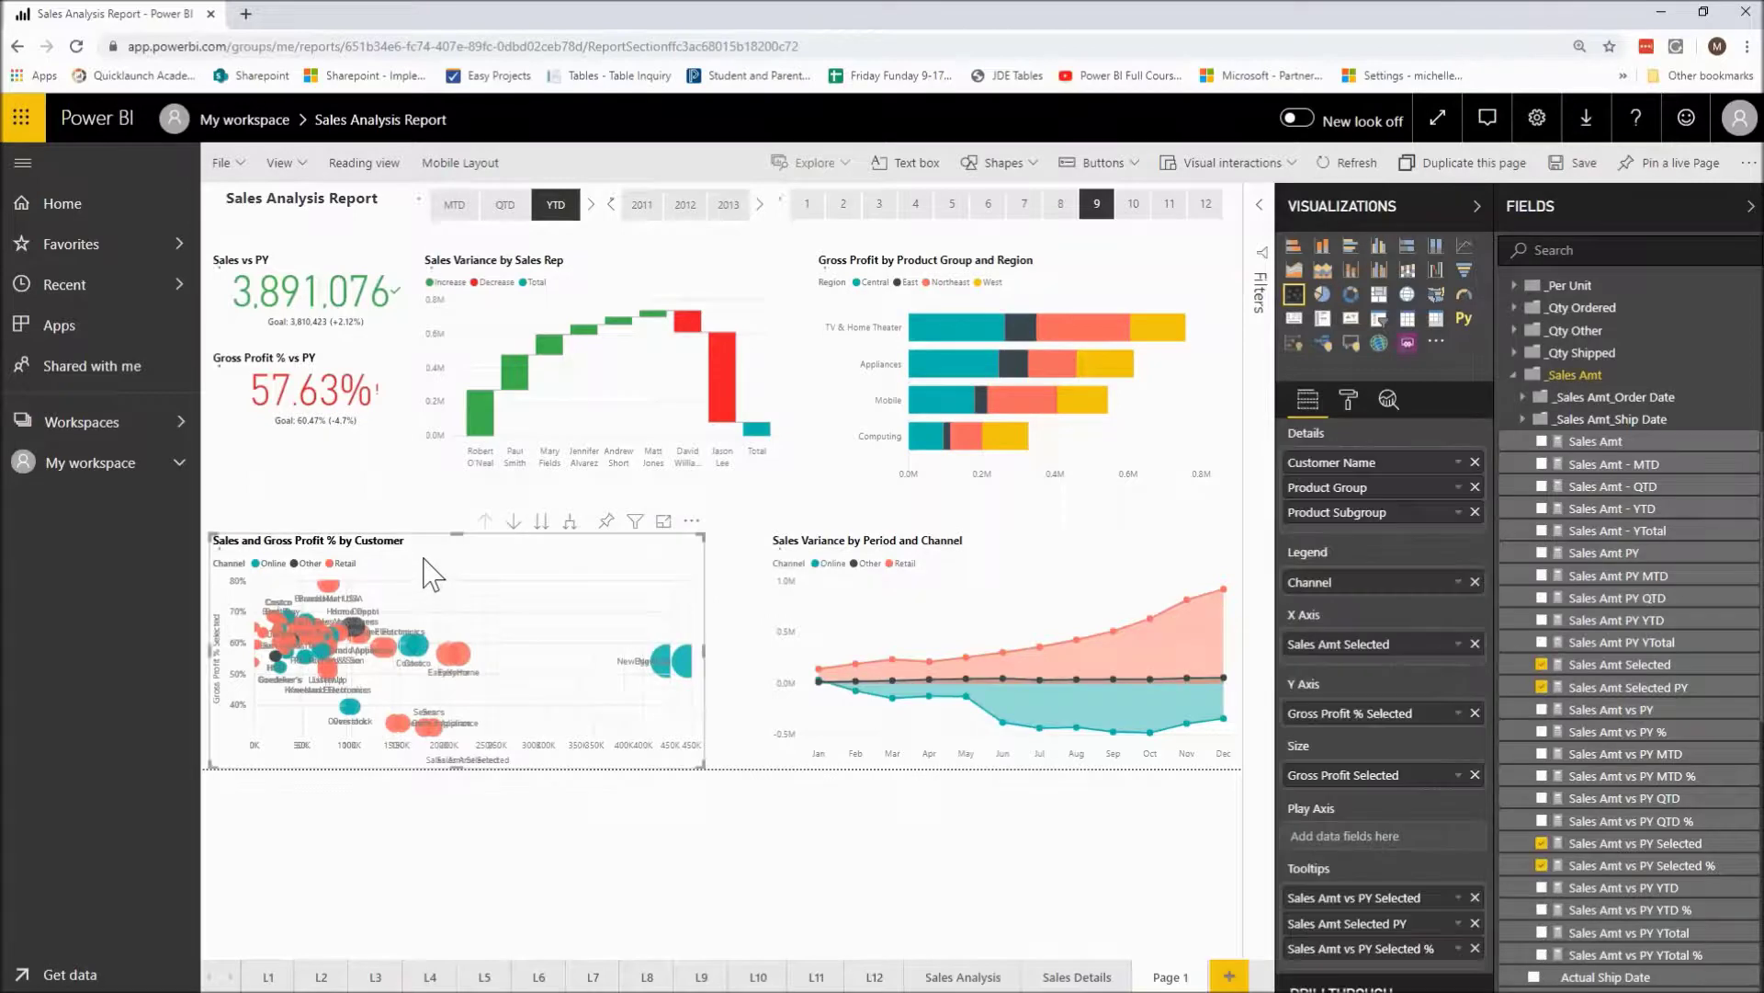
pyautogui.click(1011, 586)
pyautogui.moveTo(1034, 682)
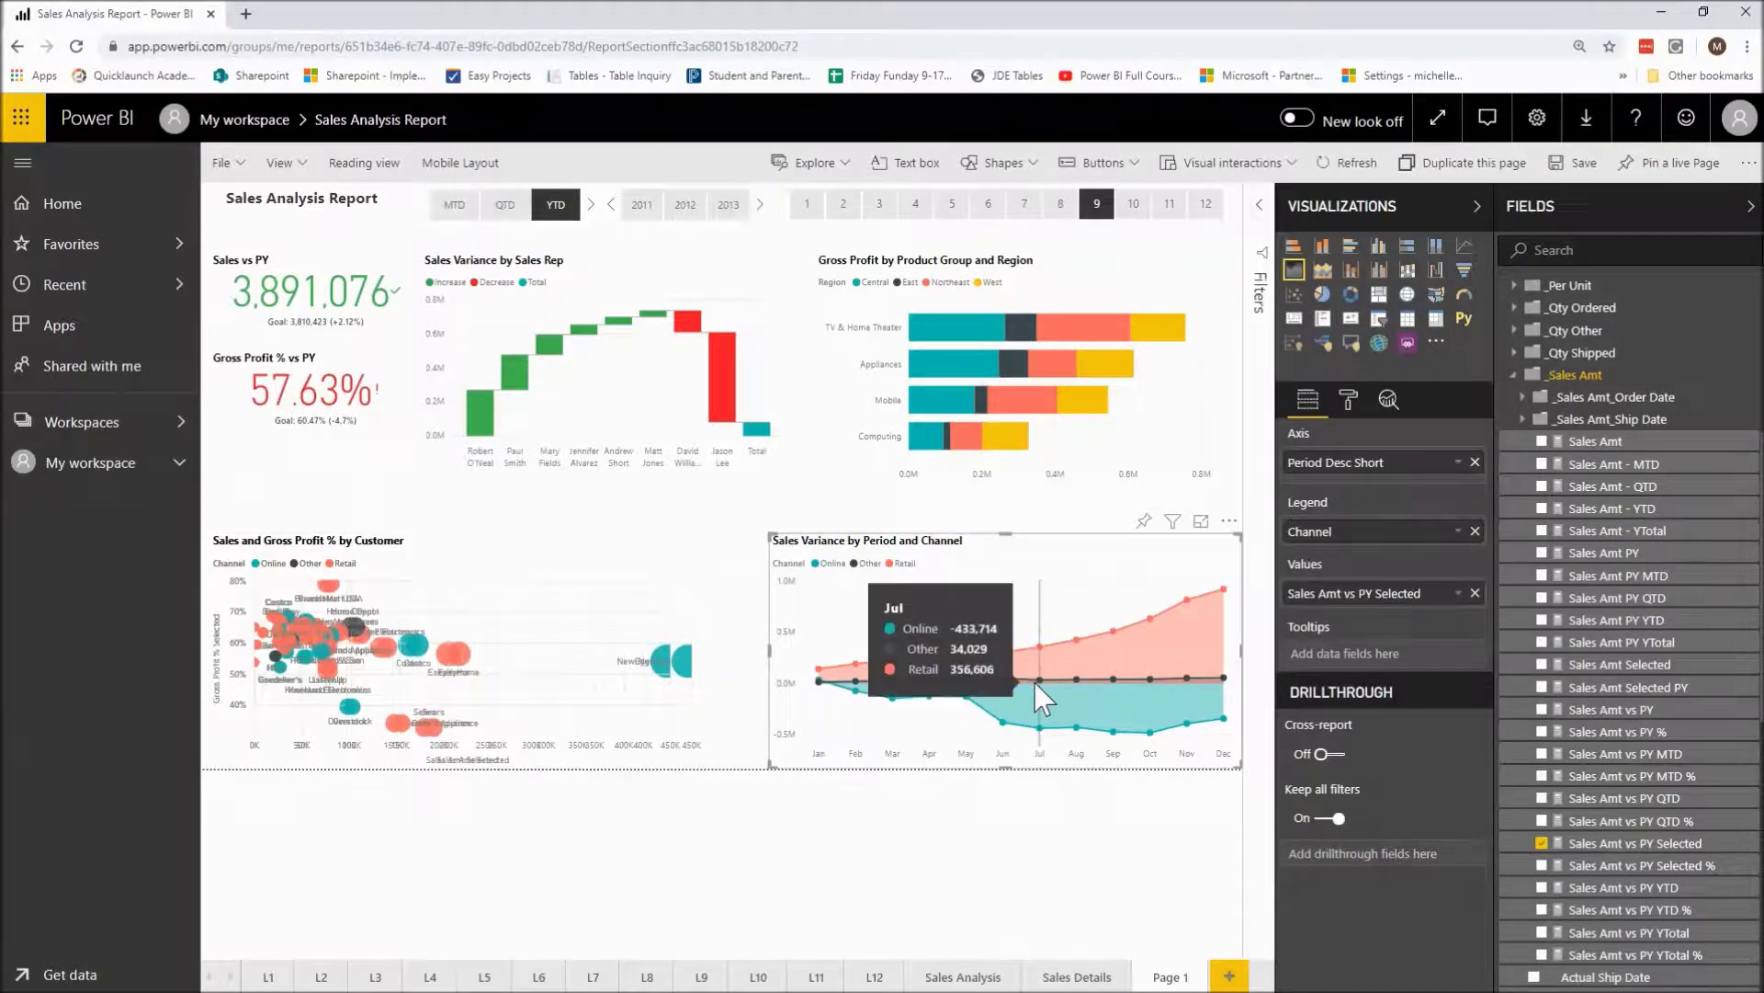
pyautogui.click(1344, 406)
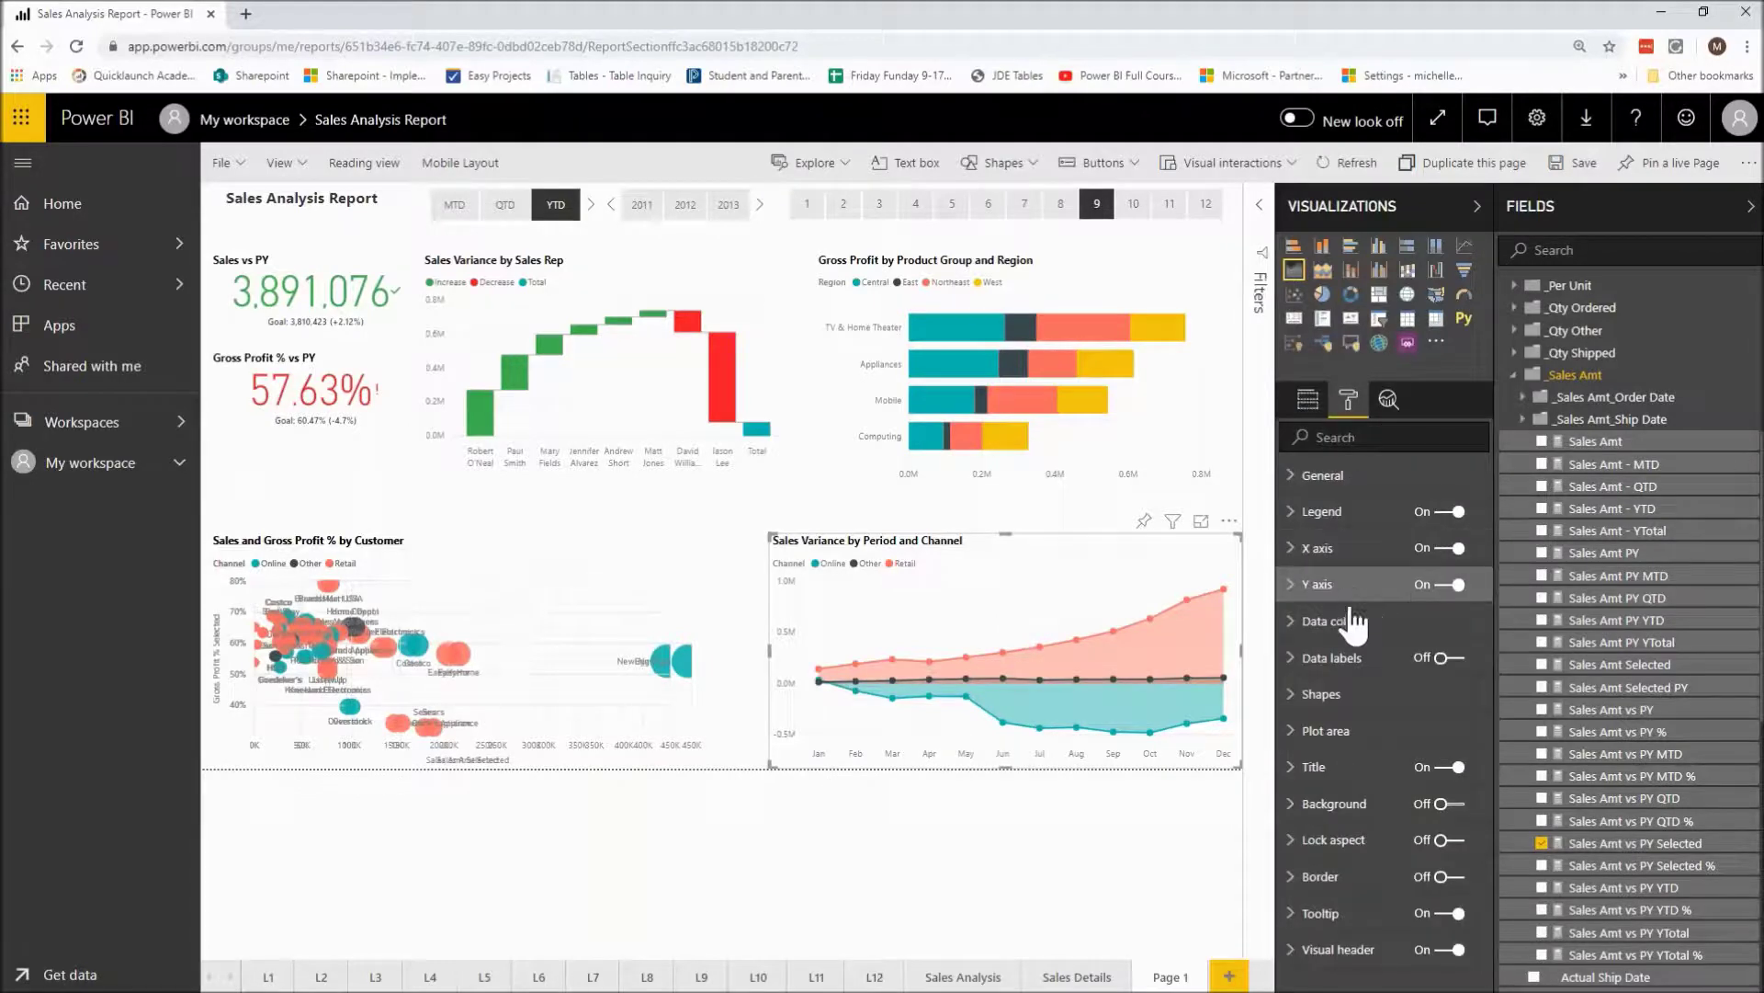
pyautogui.click(1334, 475)
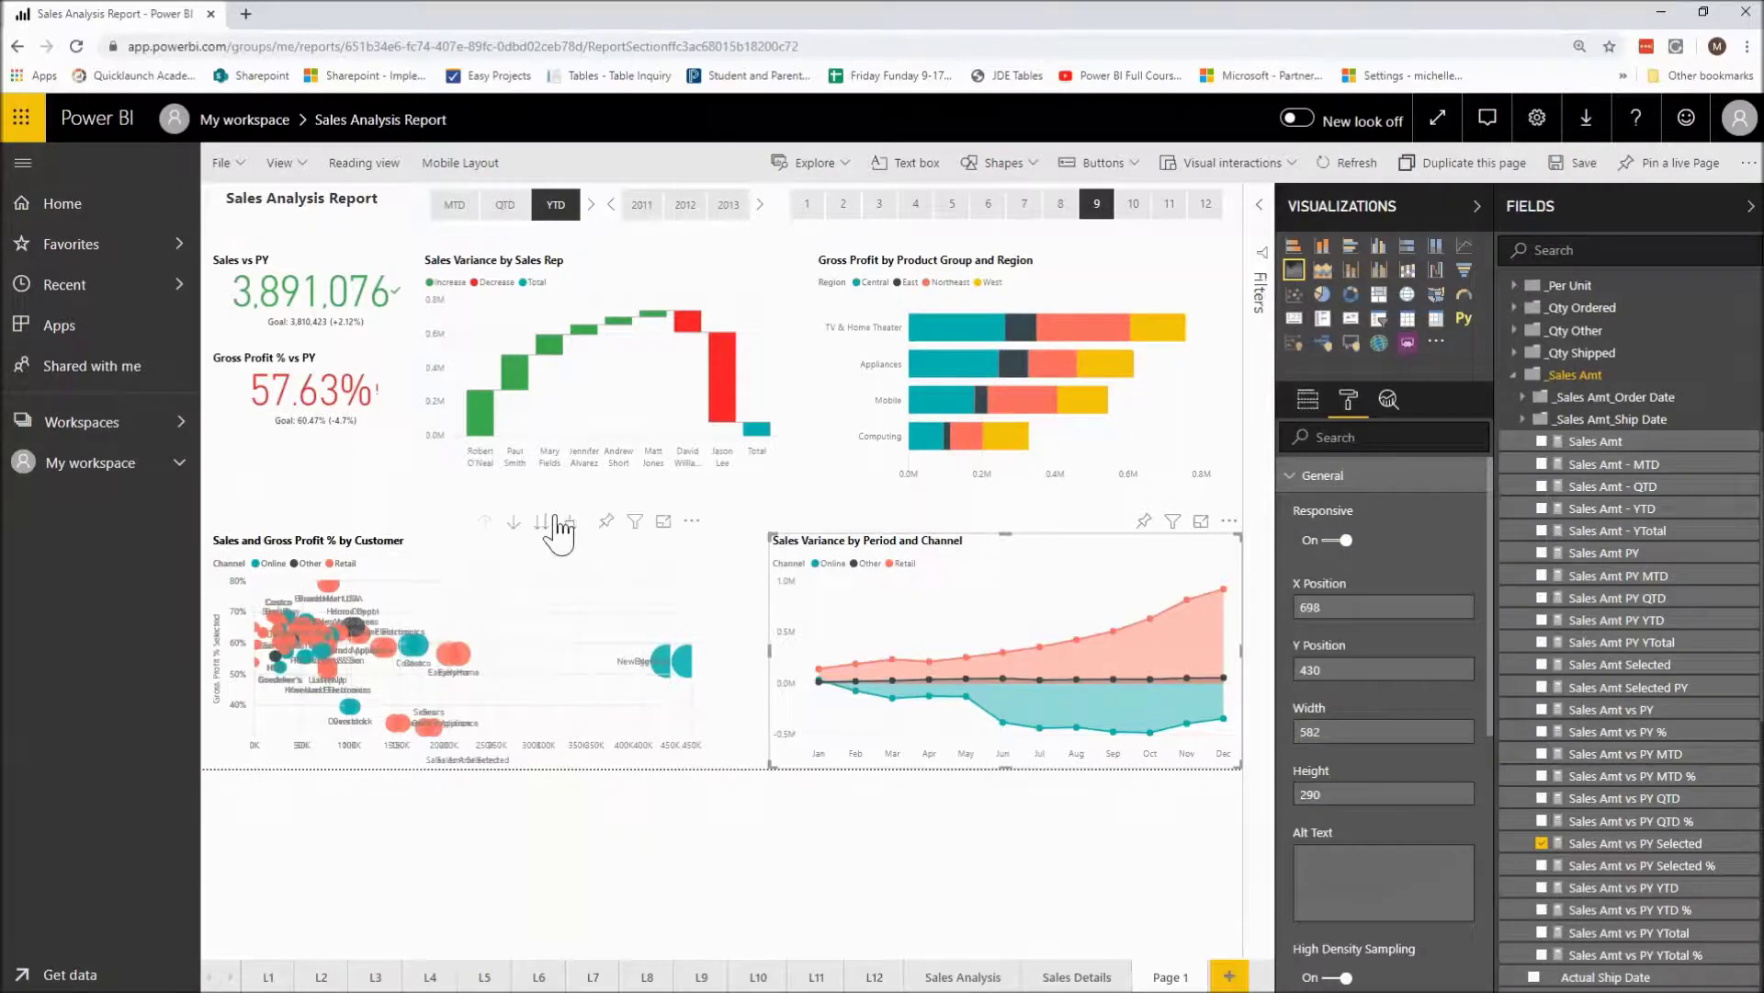
pyautogui.click(548, 567)
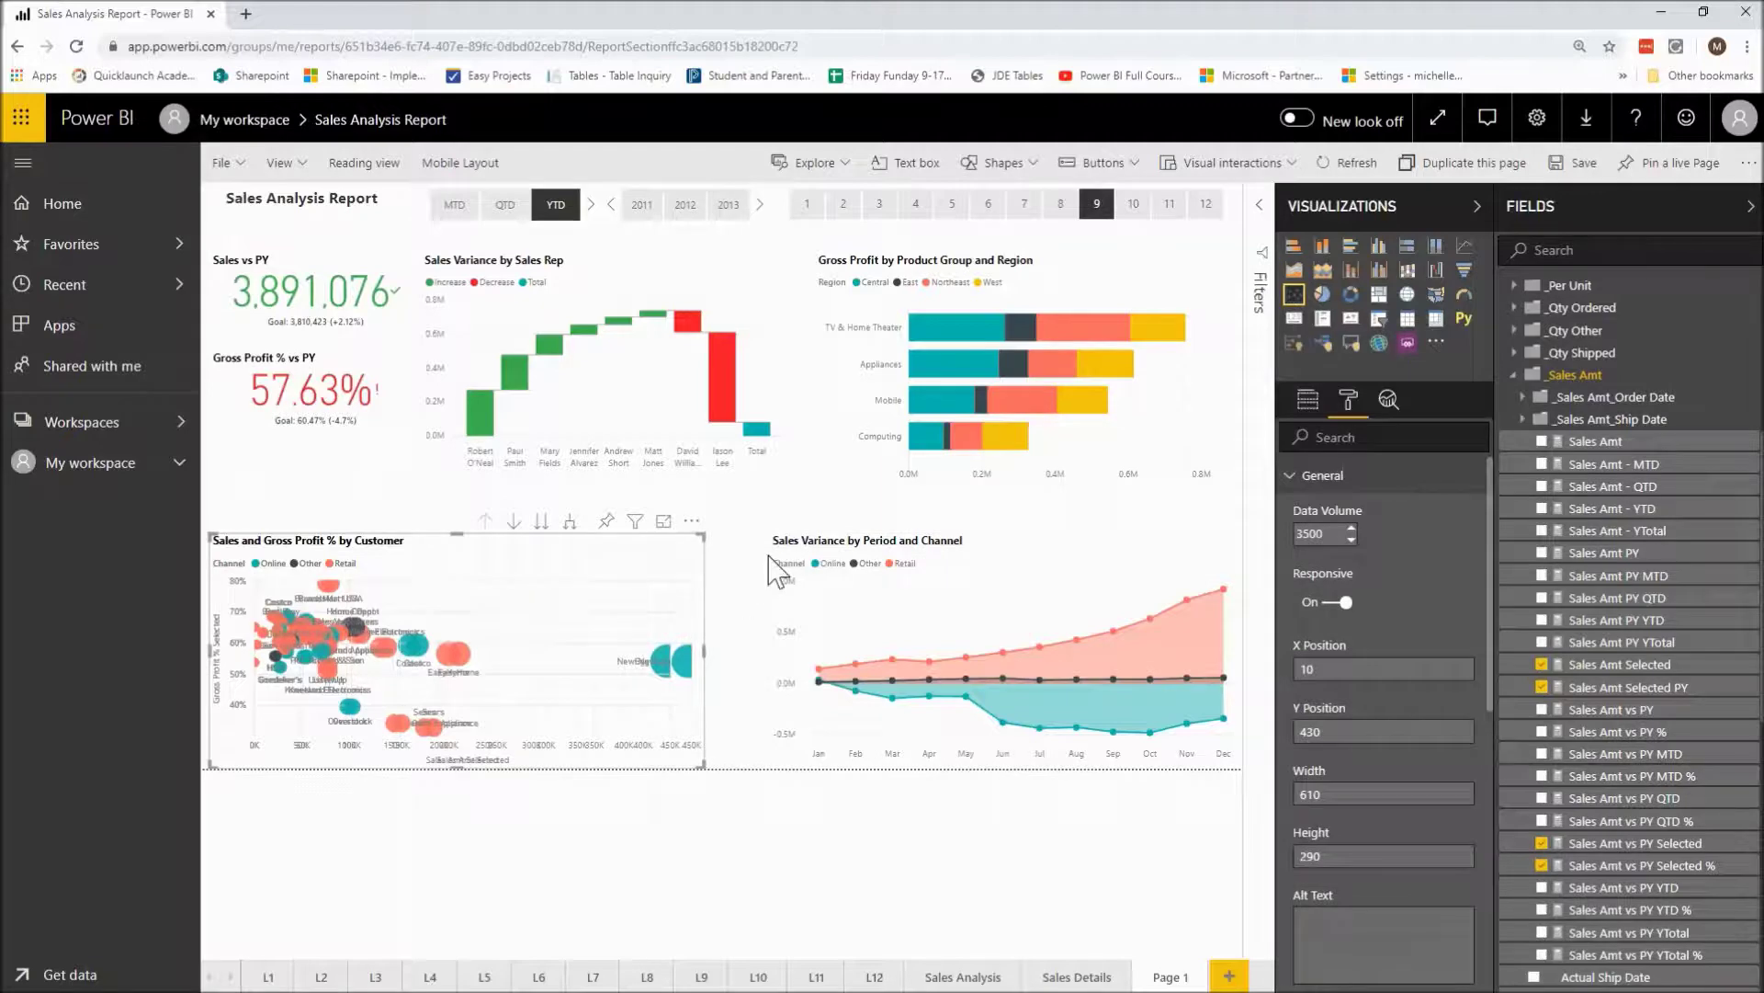
# - Widen the Sales Variance by Period and Channel chart from its left edge to a width of about 603, at X position 677
pyautogui.click(986, 557)
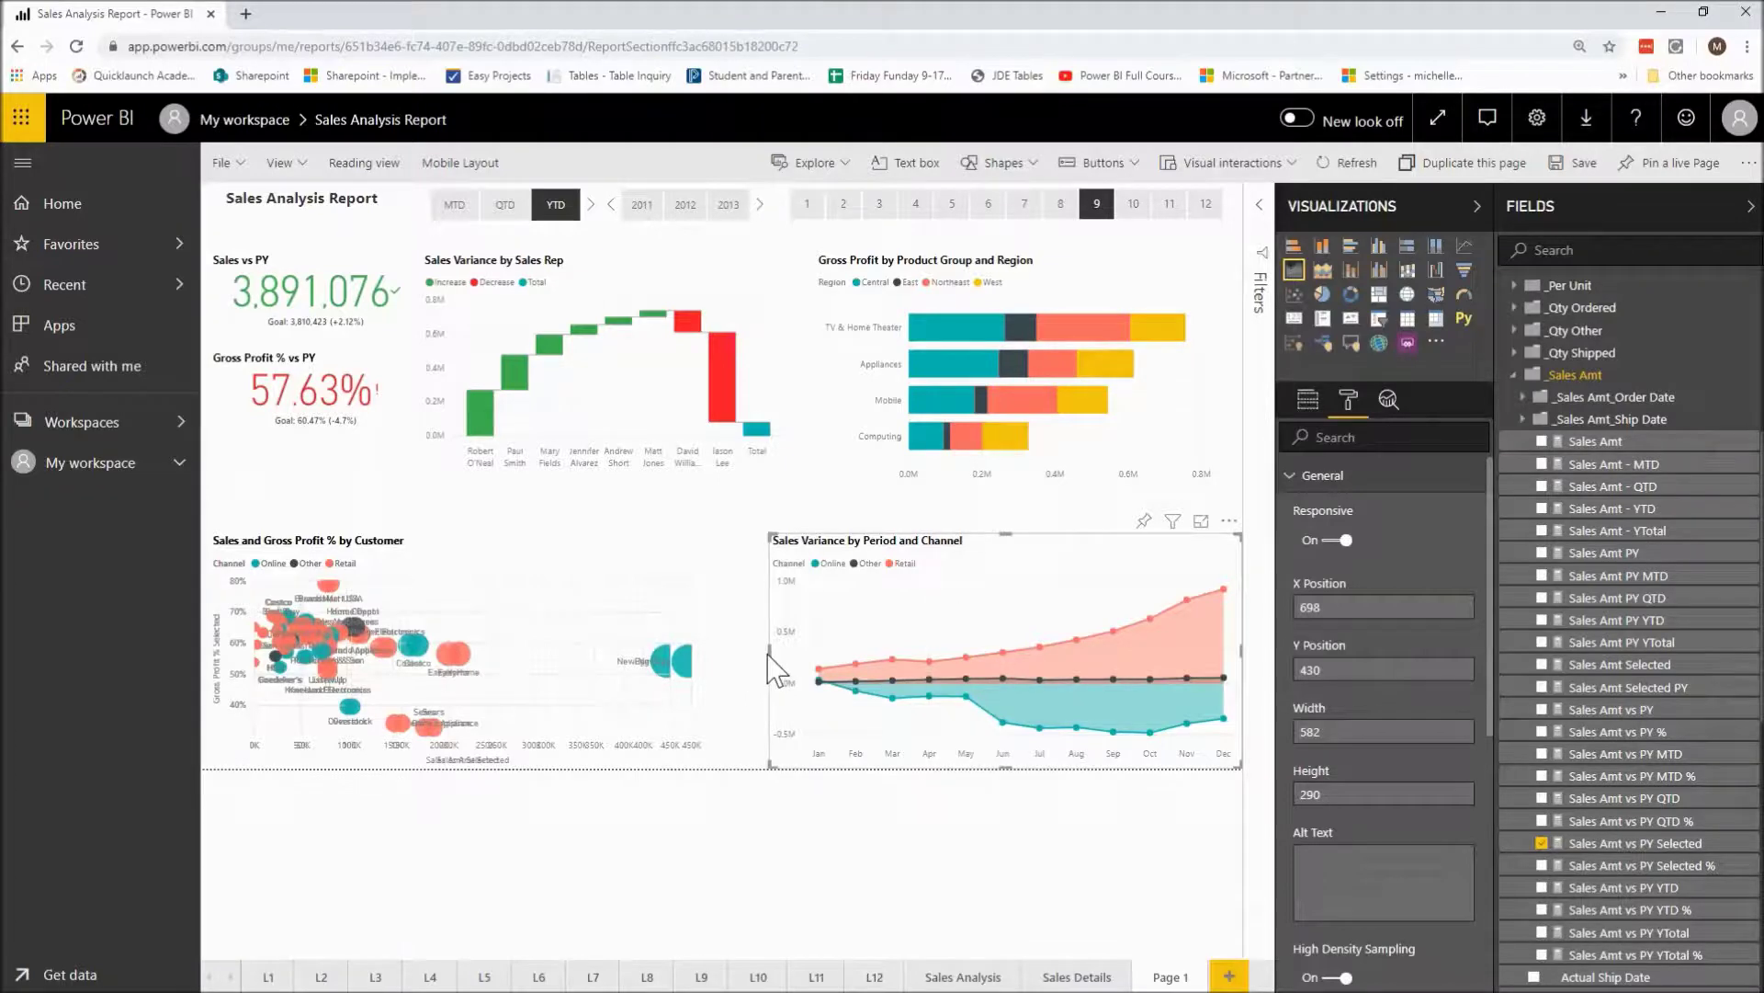
pyautogui.moveTo(768, 655); pyautogui.dragTo(750, 651)
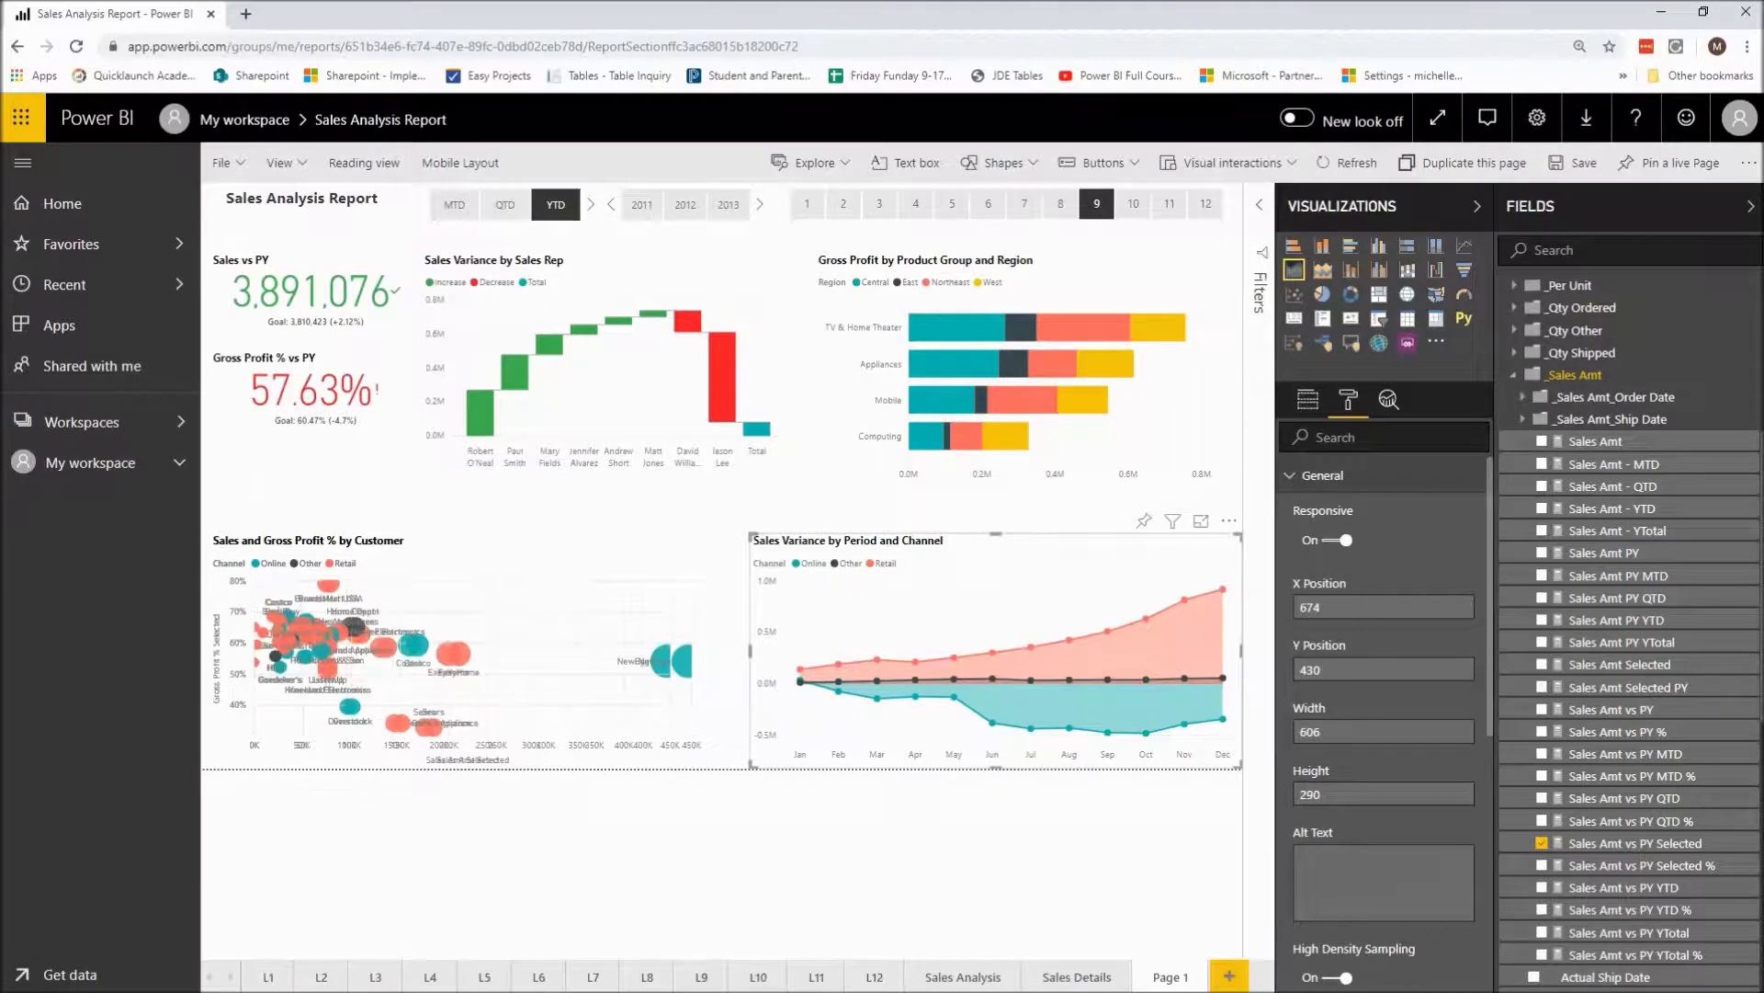
pyautogui.moveTo(748, 652); pyautogui.dragTo(740, 653)
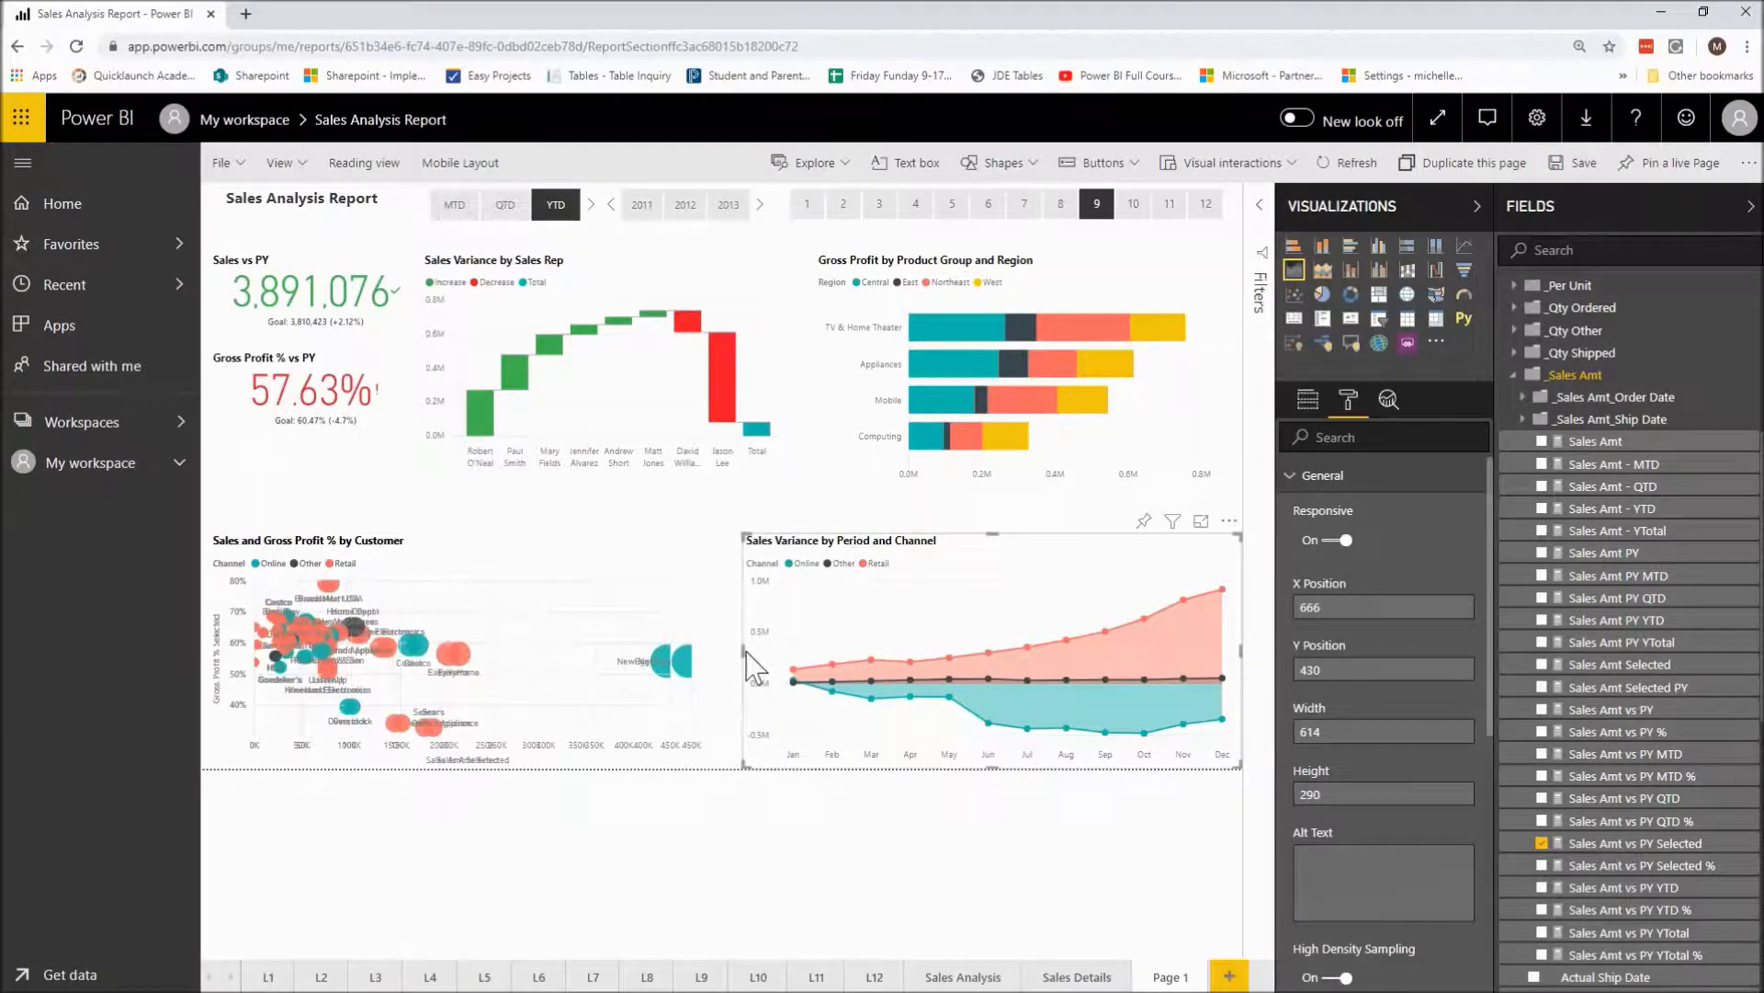
pyautogui.moveTo(741, 651); pyautogui.dragTo(750, 652)
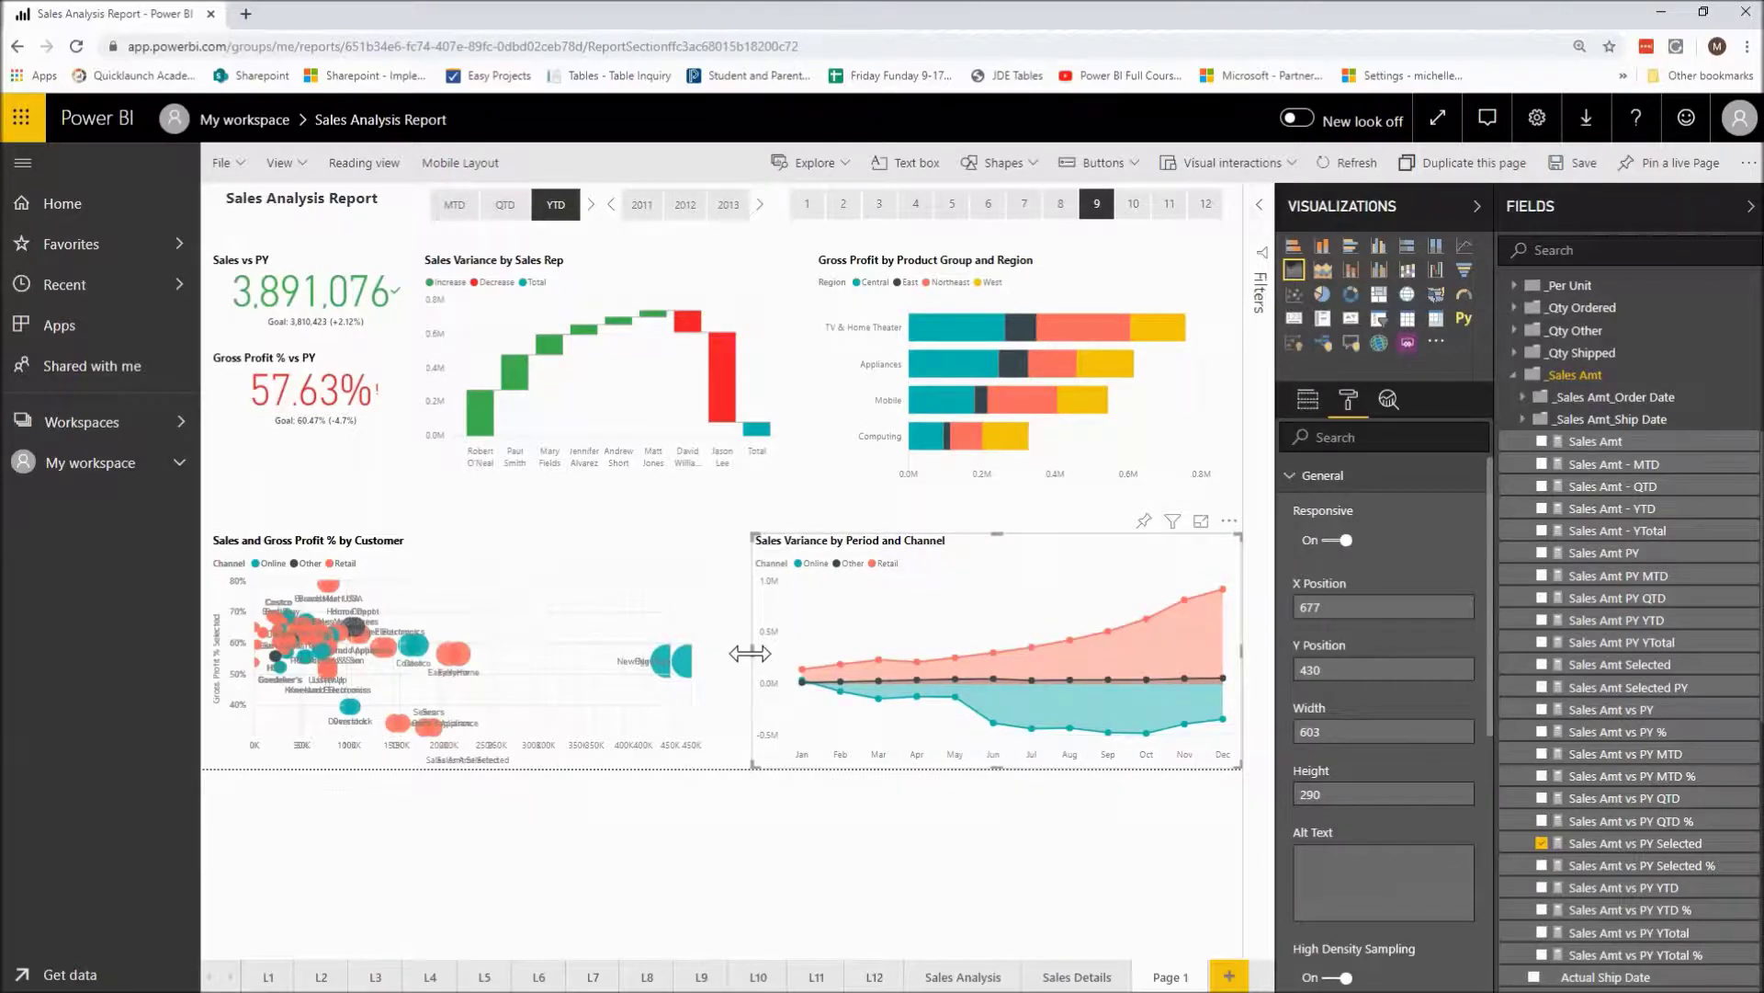
# - Save the Sales Analysis Report
pyautogui.click(1565, 169)
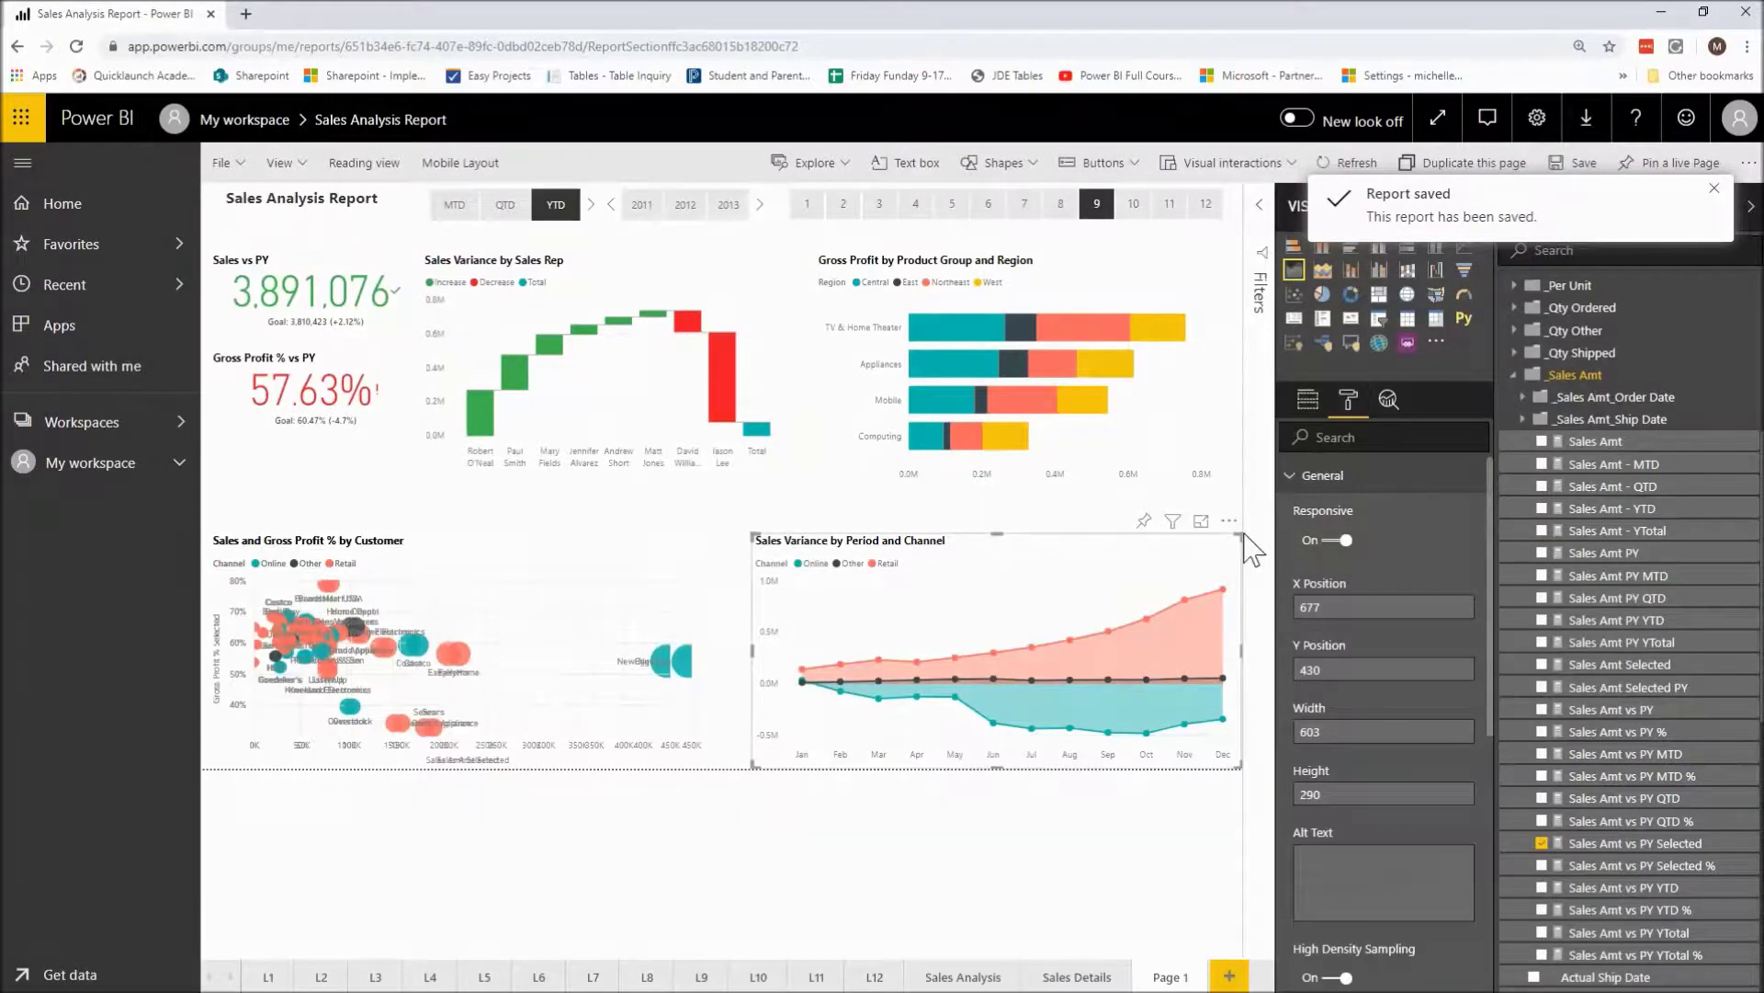
pyautogui.moveTo(1064, 741)
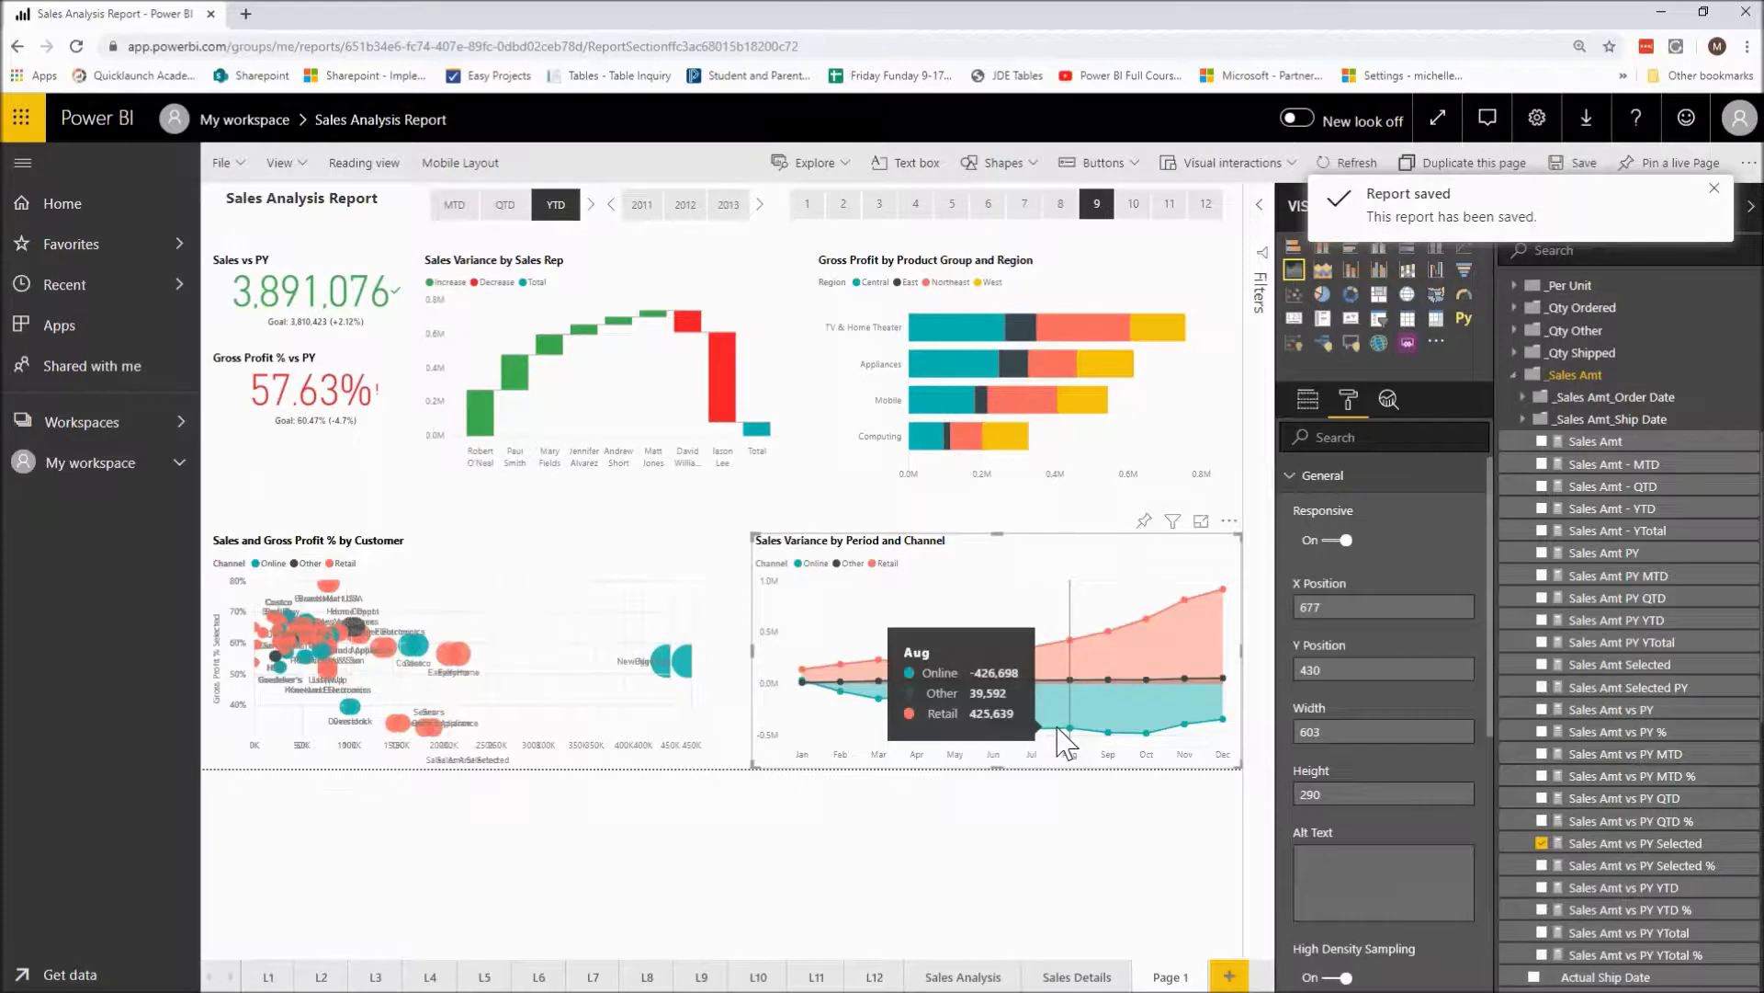
# - Review the NewEgg data point on the existing Sales Analysis page and the table layout of the Sales Details page
pyautogui.click(975, 981)
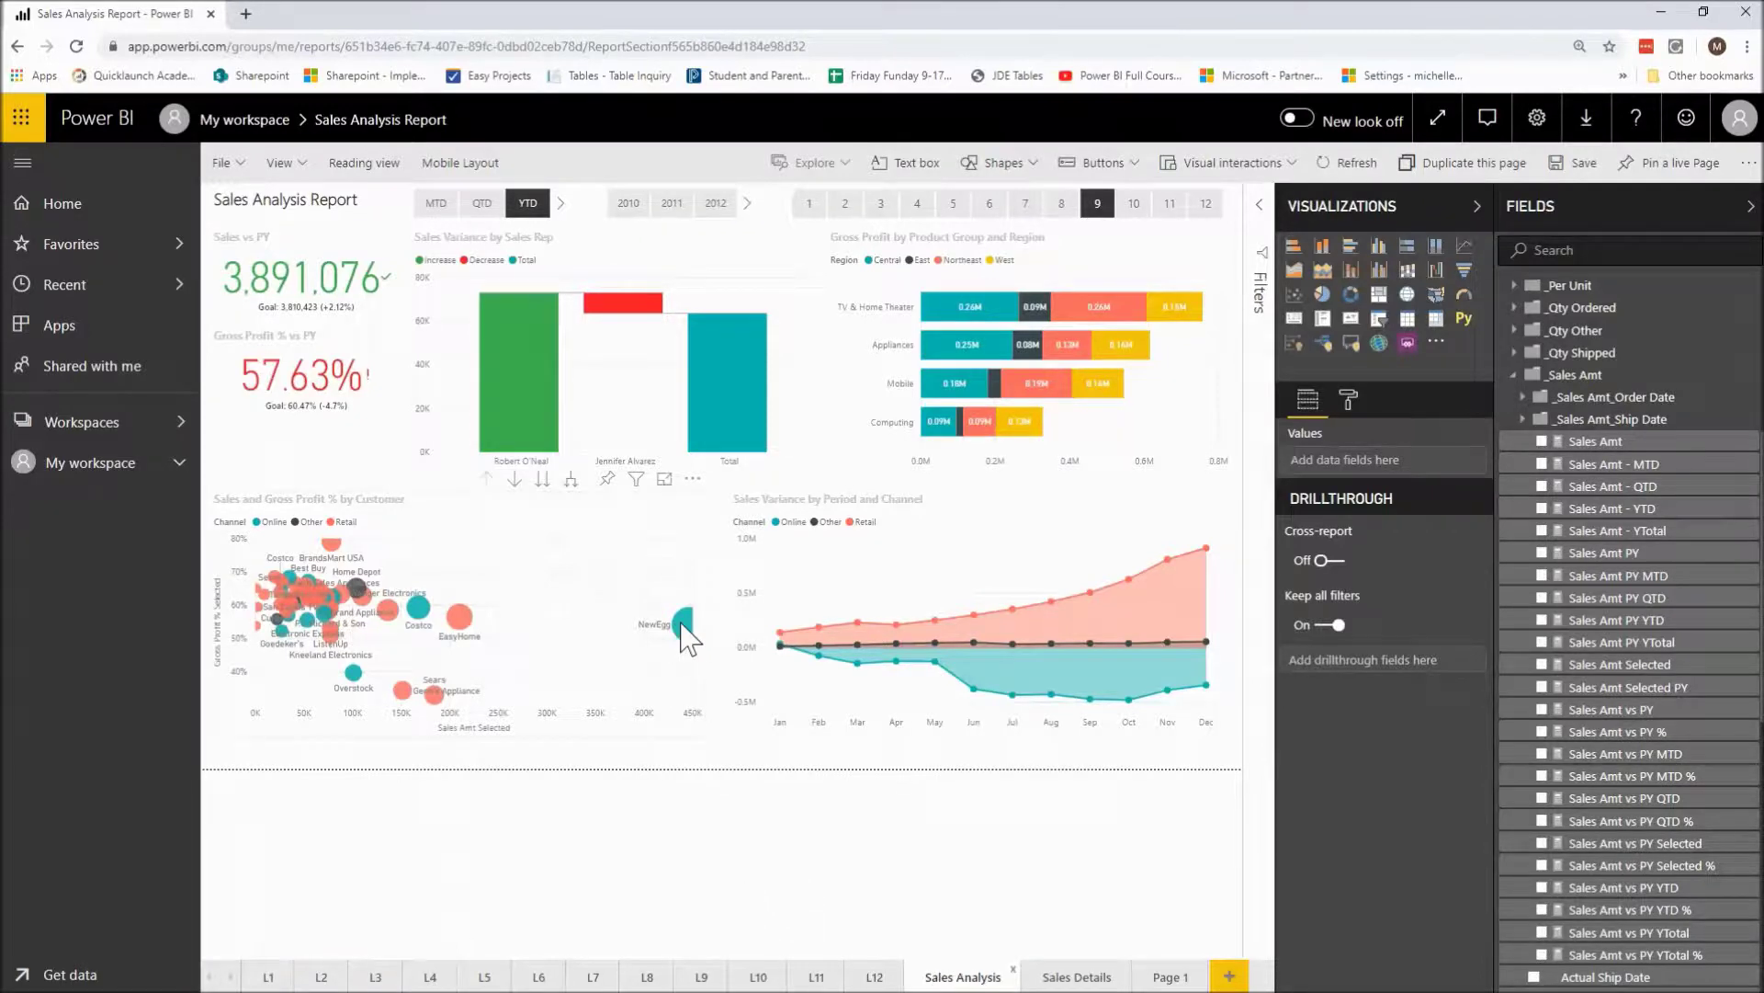
pyautogui.moveTo(682, 630)
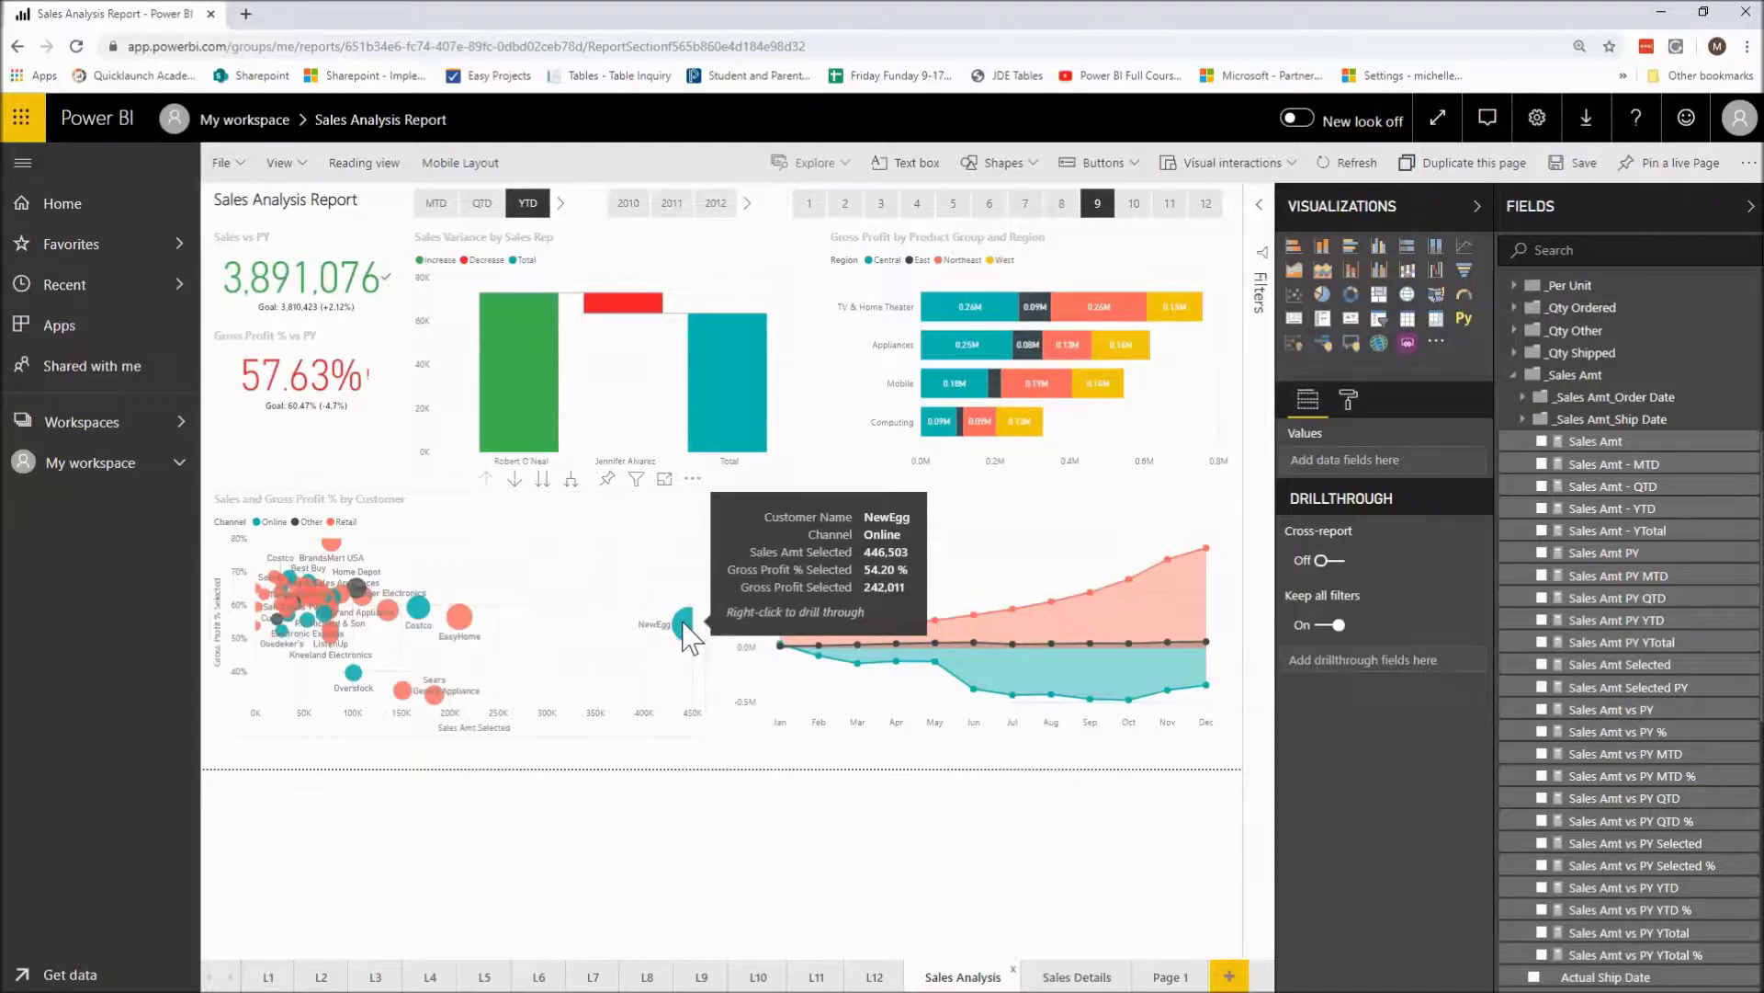
pyautogui.click(1073, 976)
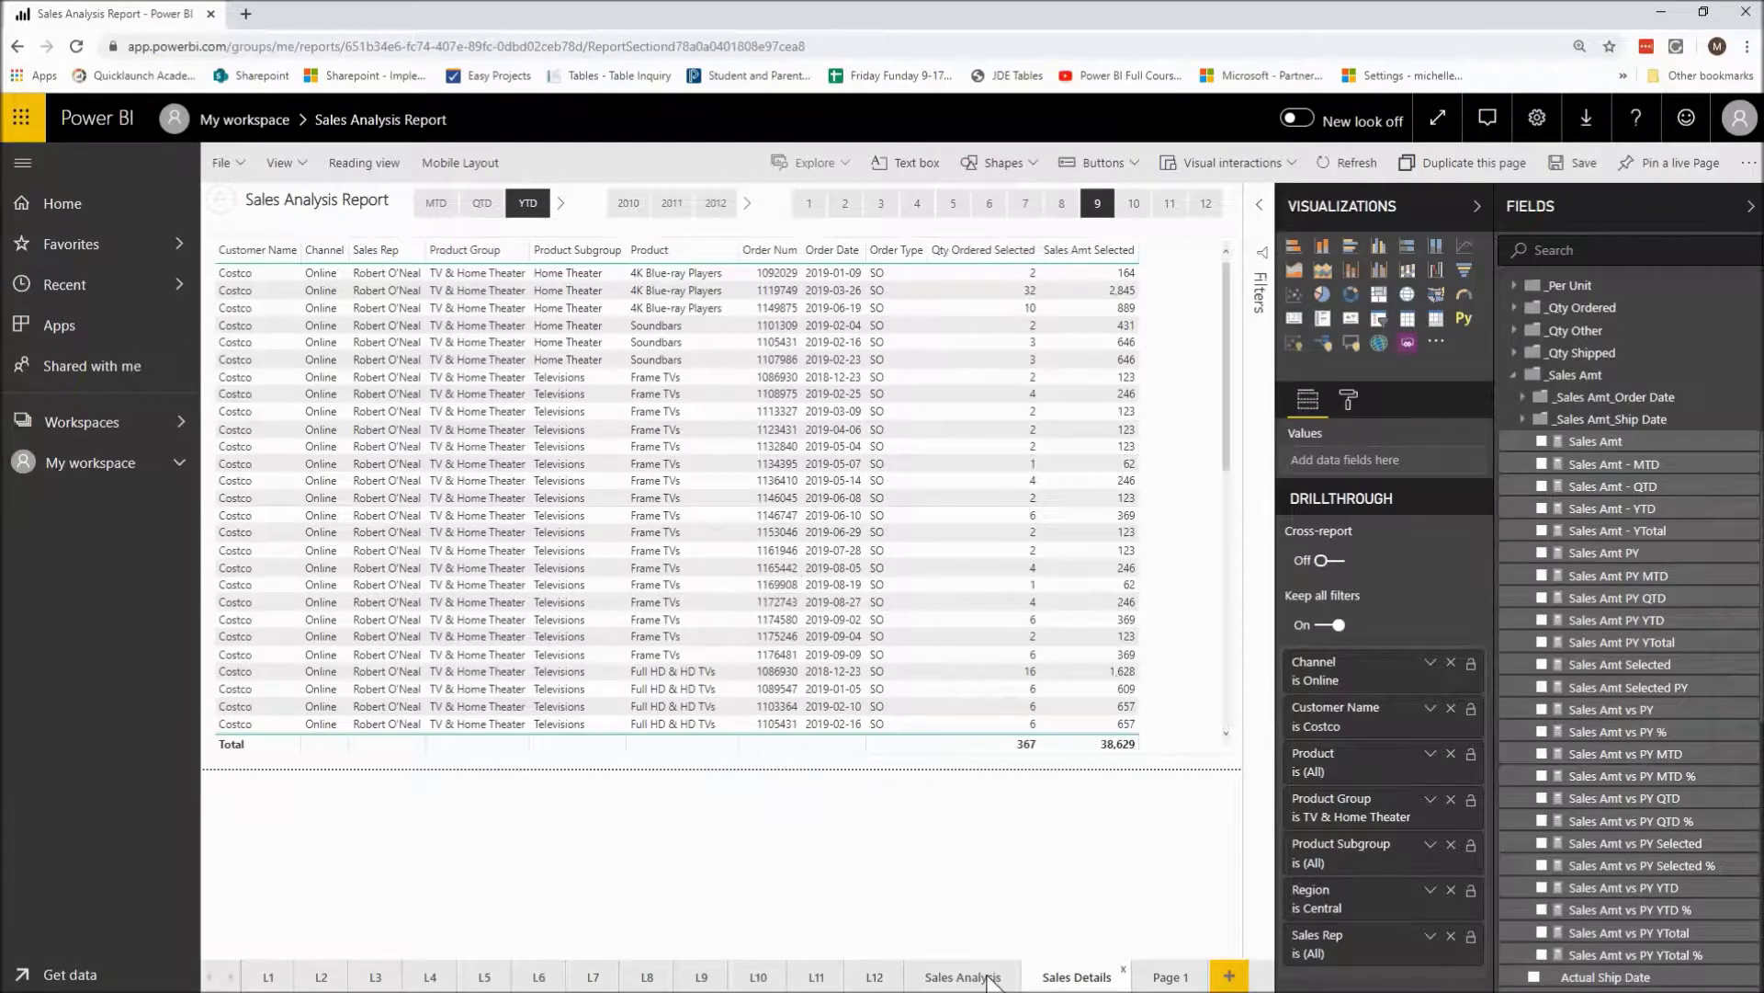
# - Rename the report page Page 1 as Sales Analysis Workshop
pyautogui.click(1160, 980)
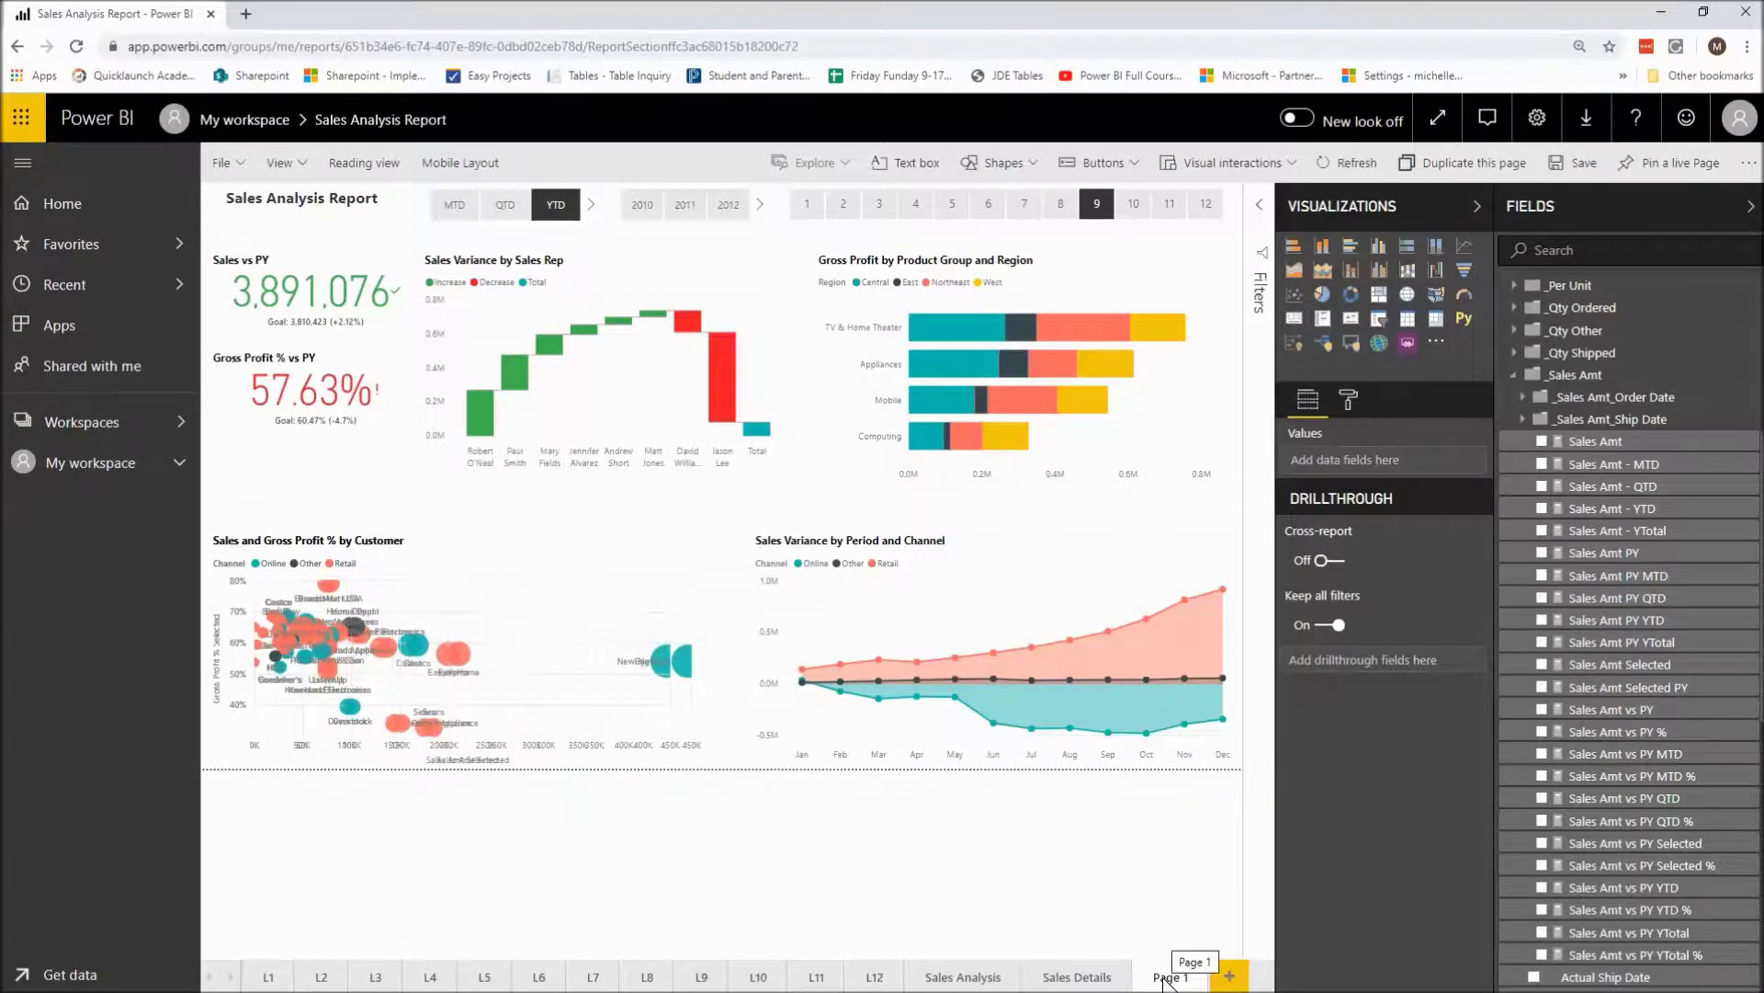
pyautogui.rightClick(1165, 979)
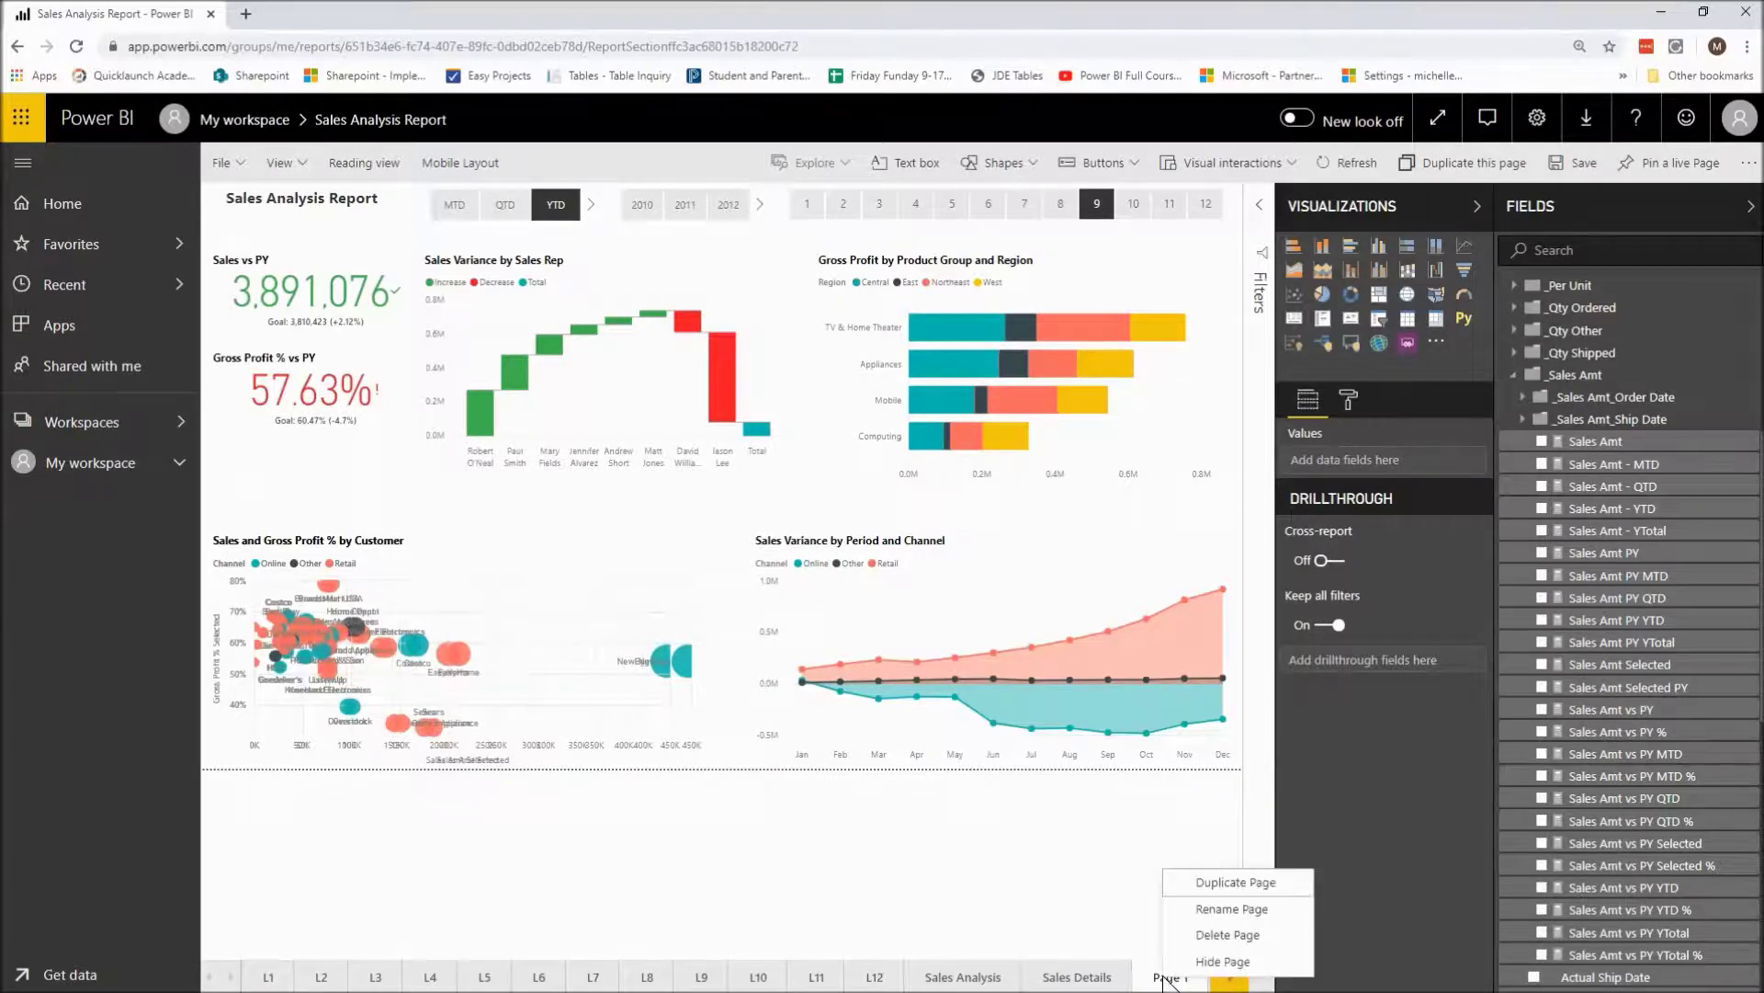
pyautogui.click(1207, 910)
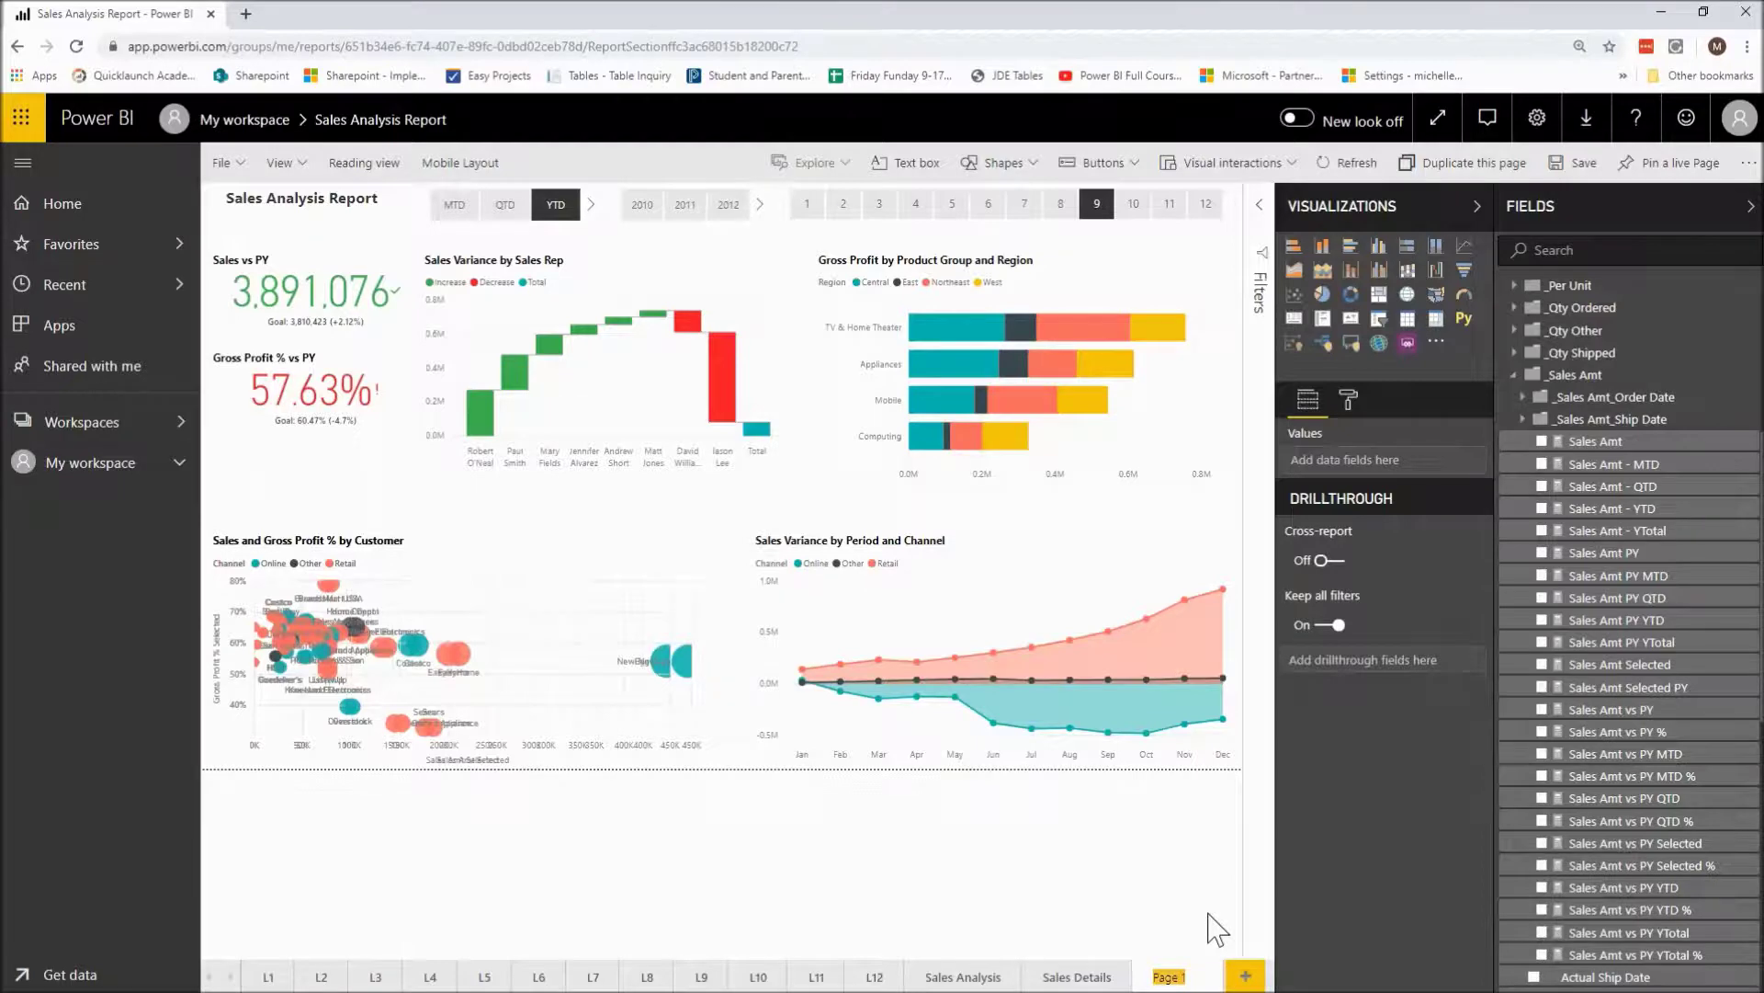
pyautogui.write('Sales Analysis Workshop')
pyautogui.click(979, 873)
pyautogui.click(230, 982)
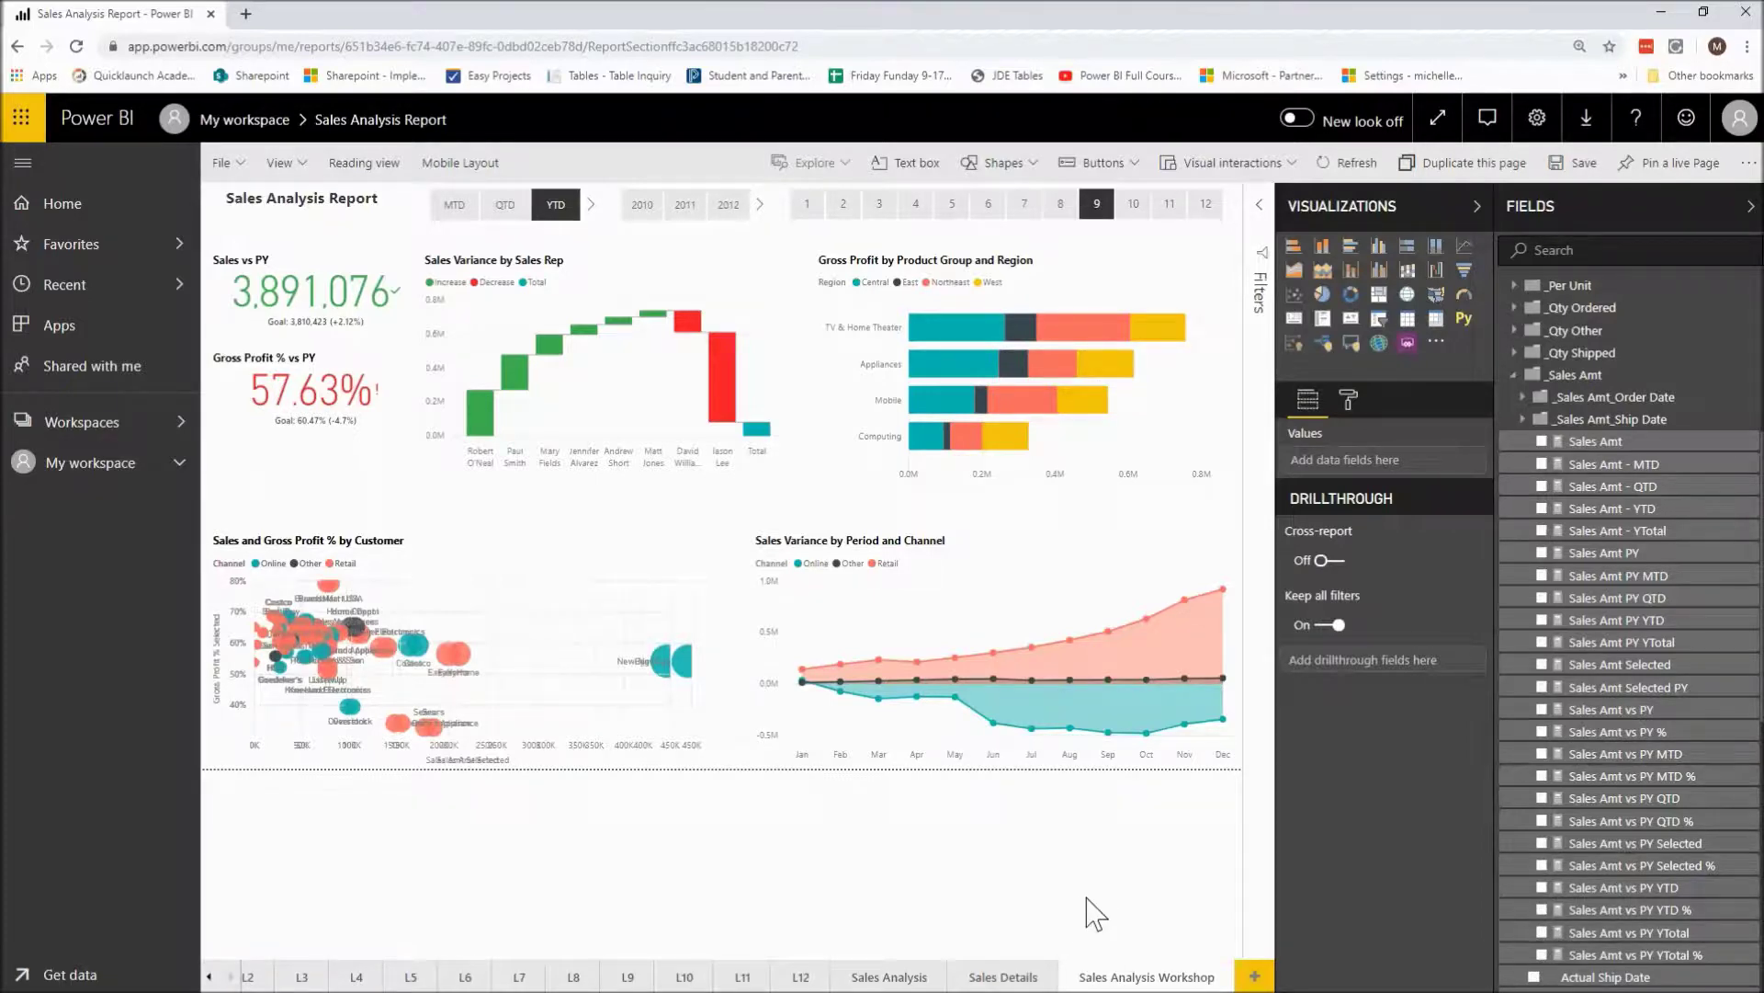
# - Check the existing Sales Details page and duplicate the Sales Analysis Workshop page
pyautogui.click(1027, 981)
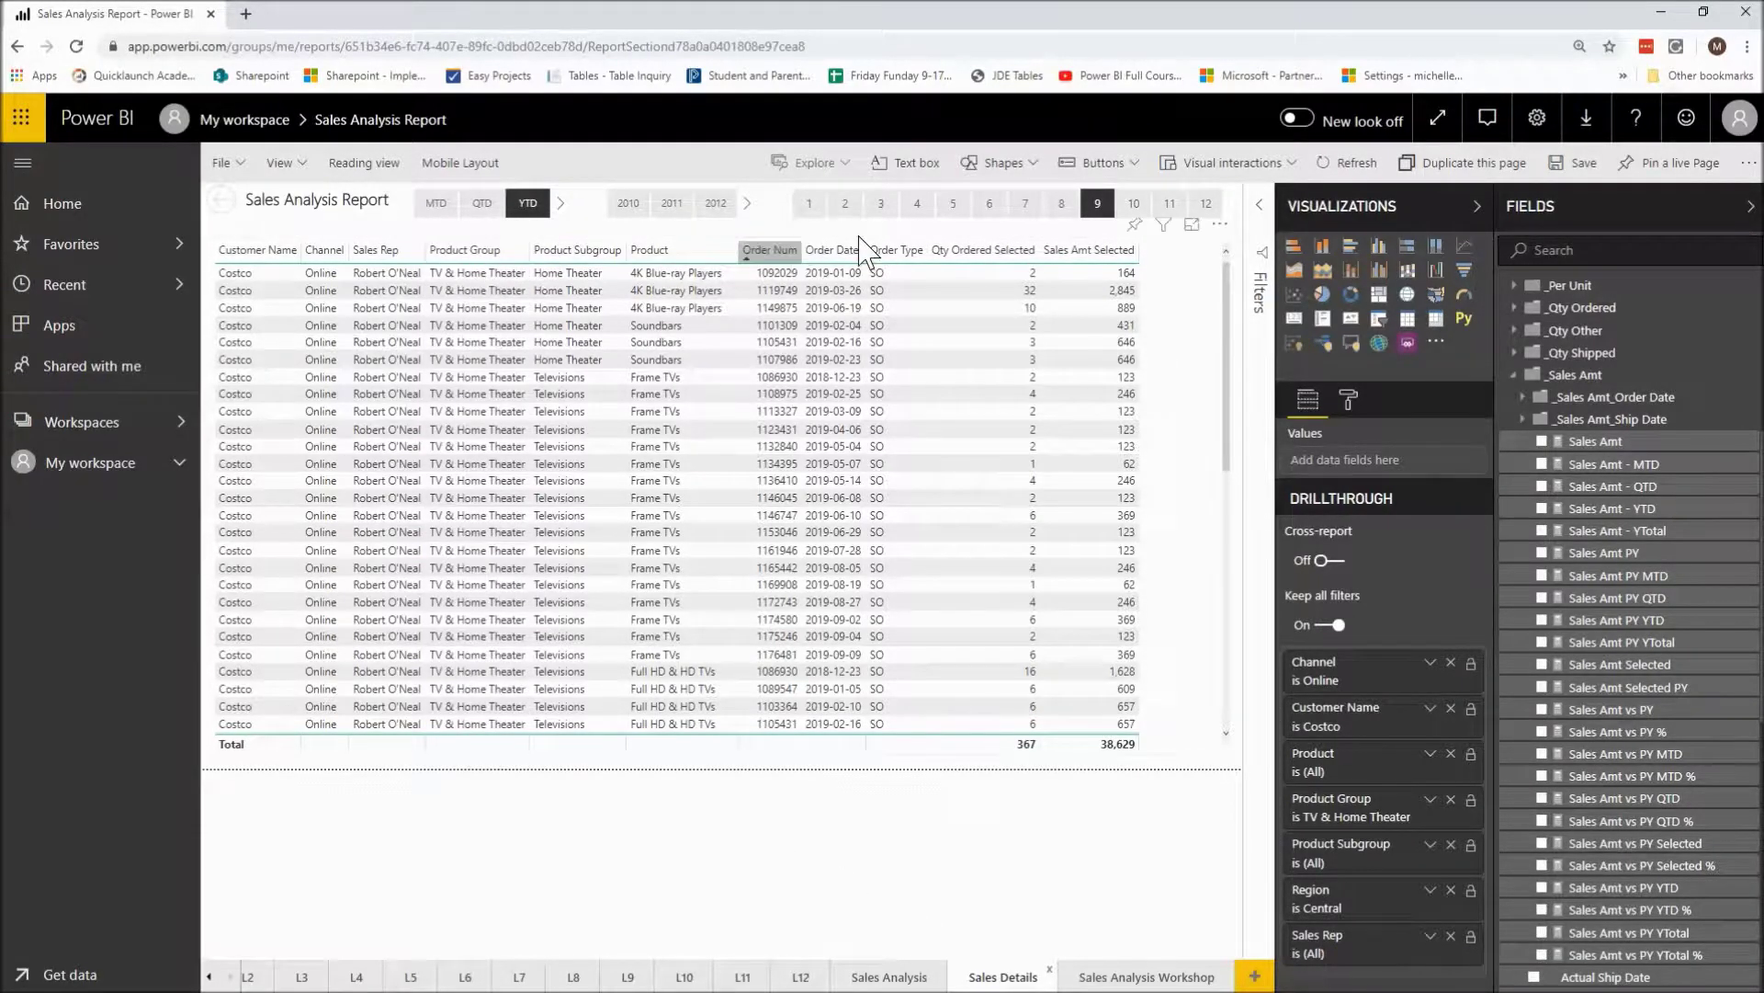
pyautogui.click(1159, 980)
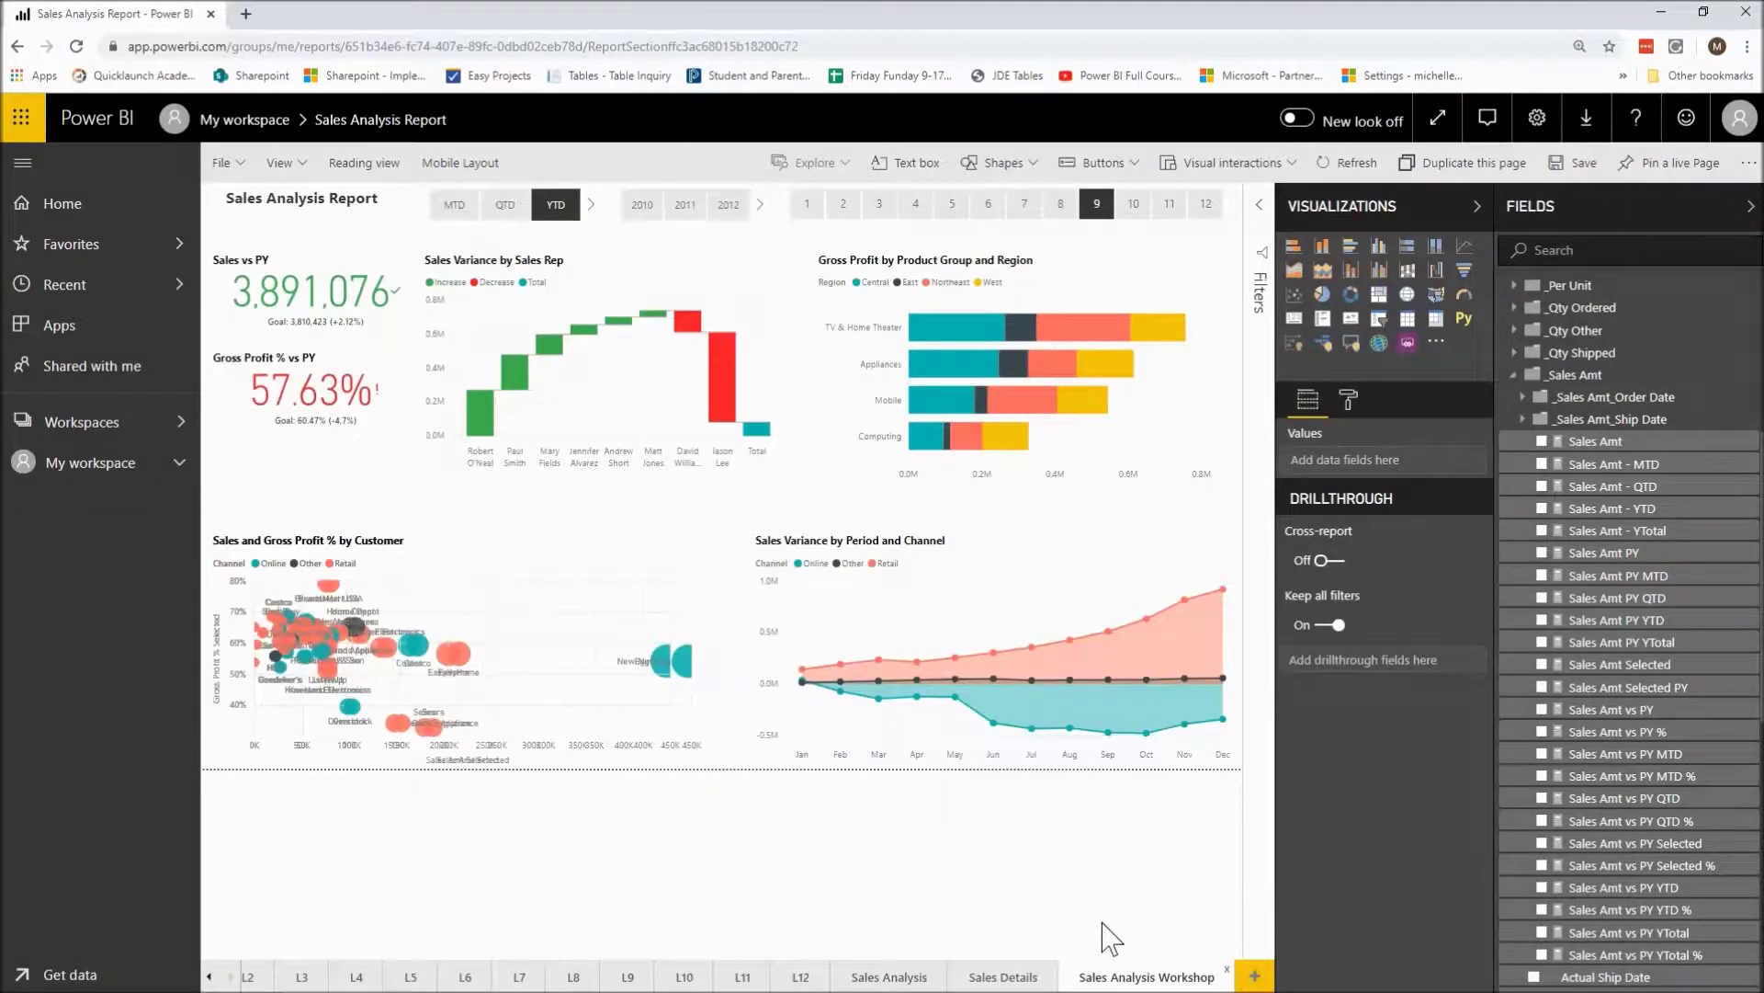
pyautogui.rightClick(1126, 979)
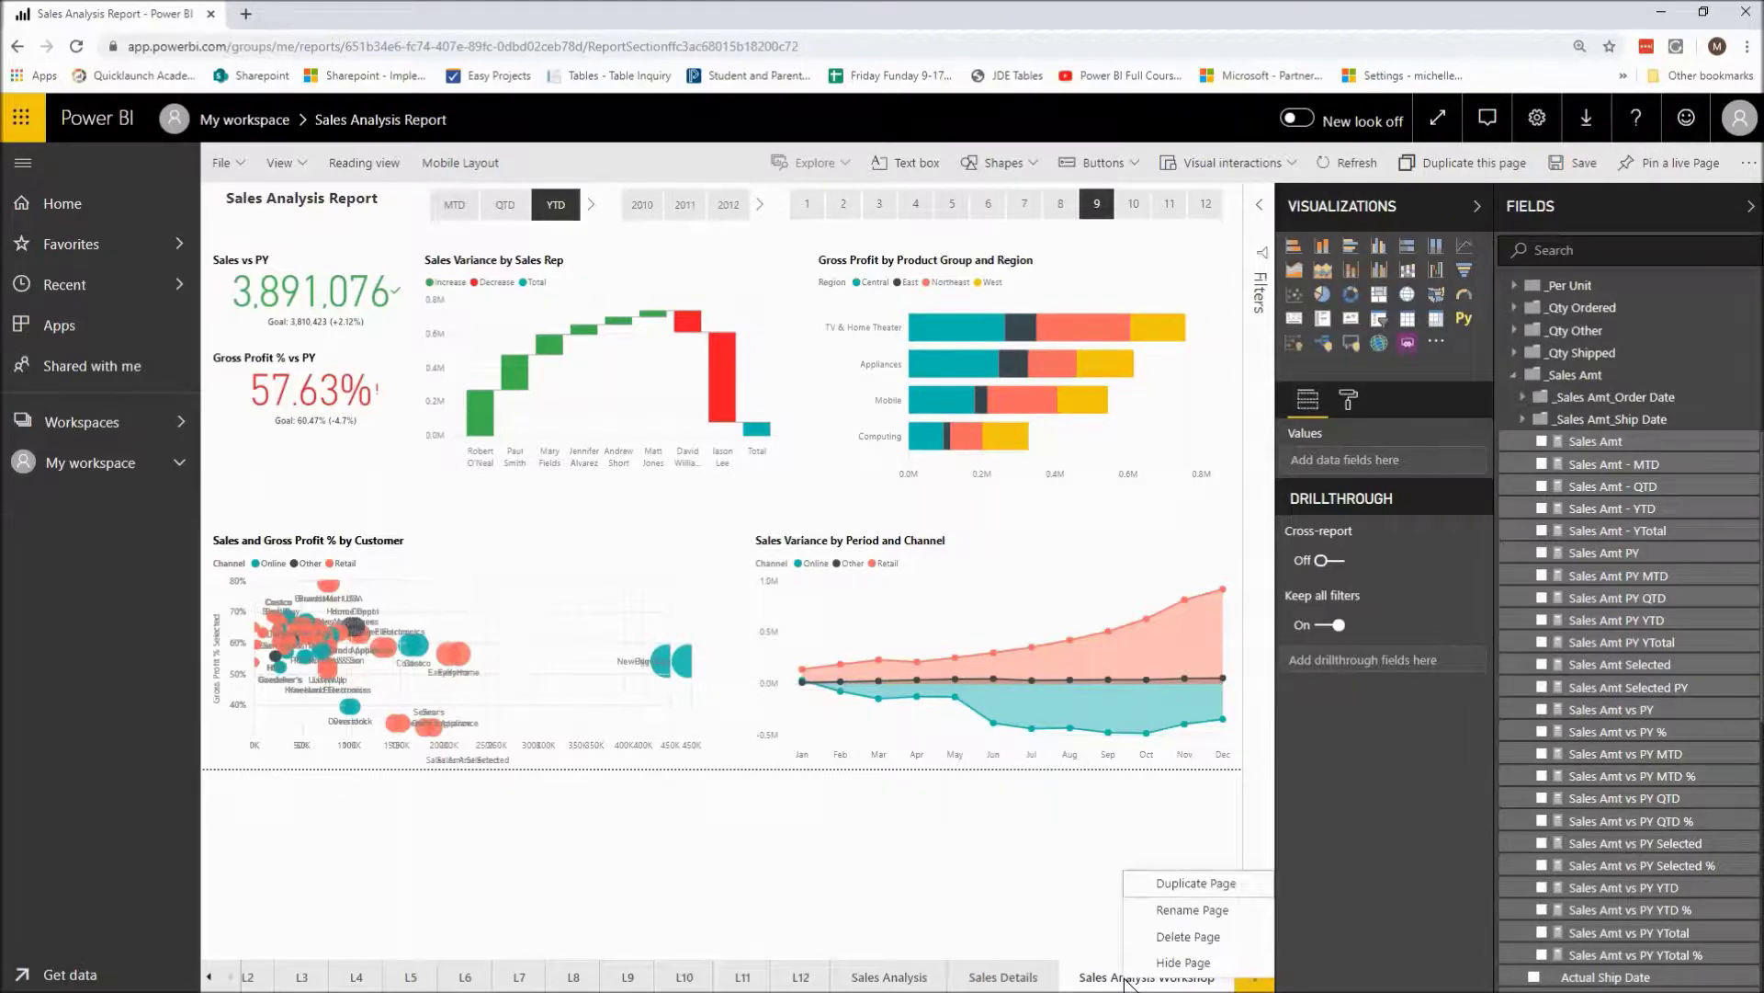
pyautogui.click(1191, 883)
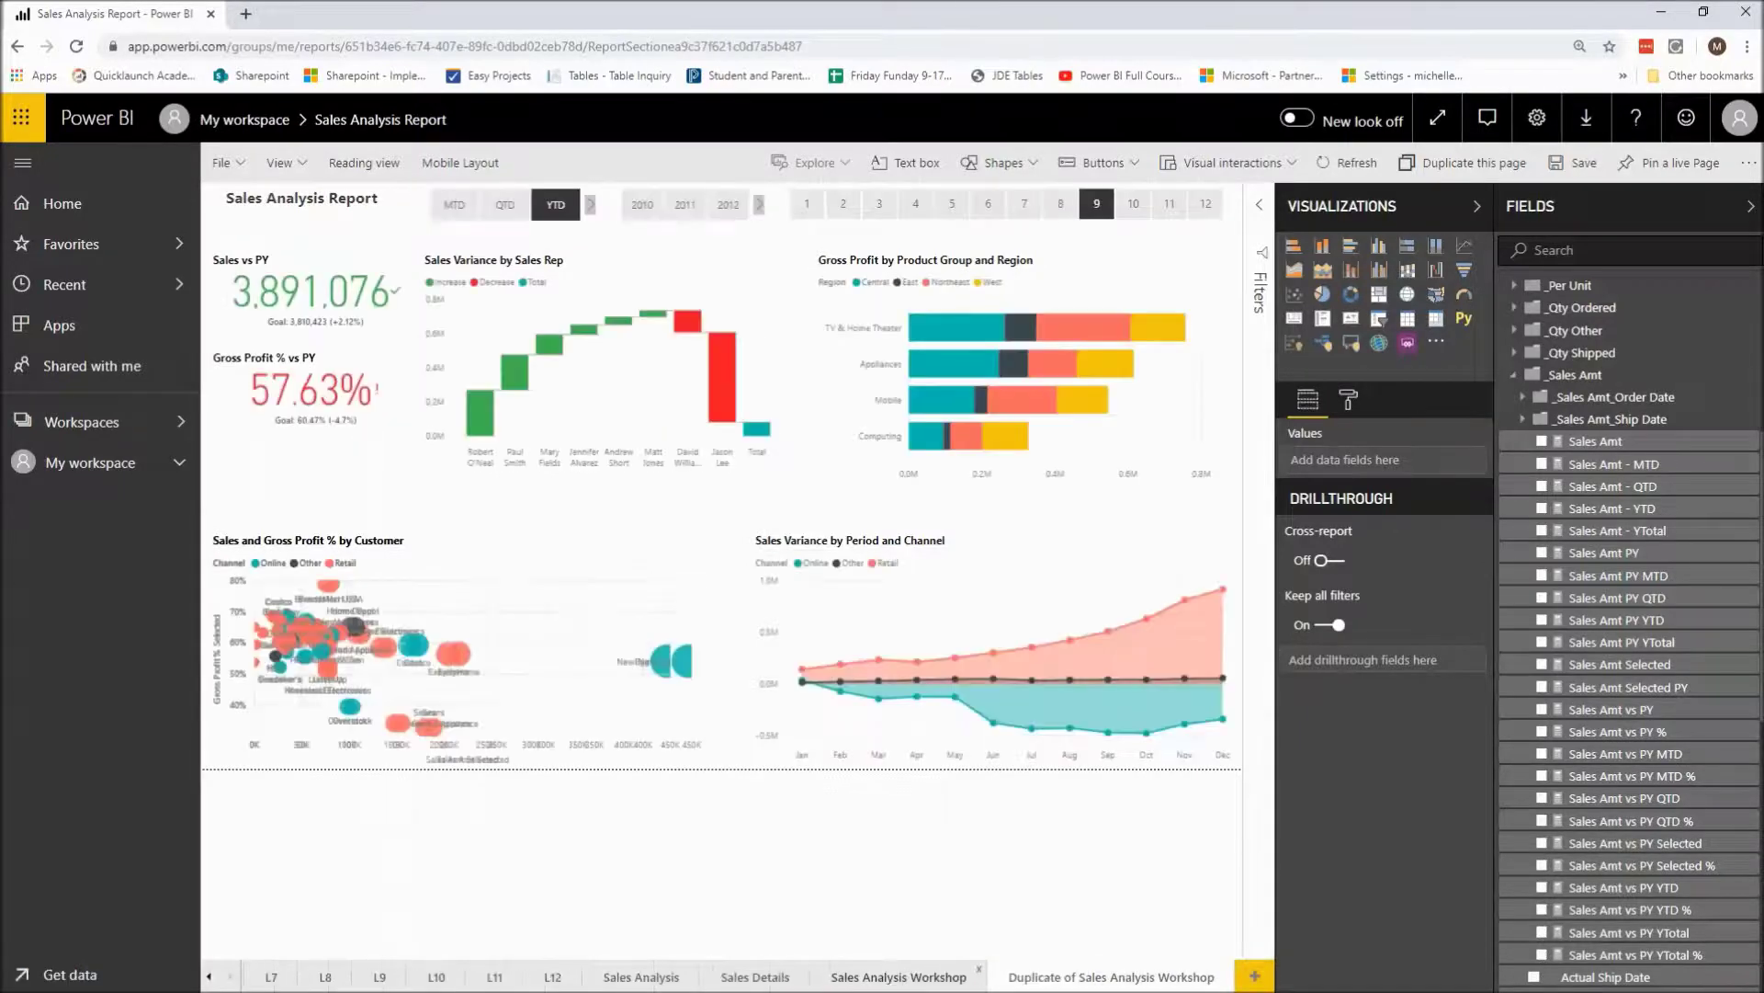
# - Rename the duplicated page as Sales Details Workshop
pyautogui.rightClick(1126, 979)
pyautogui.click(1181, 903)
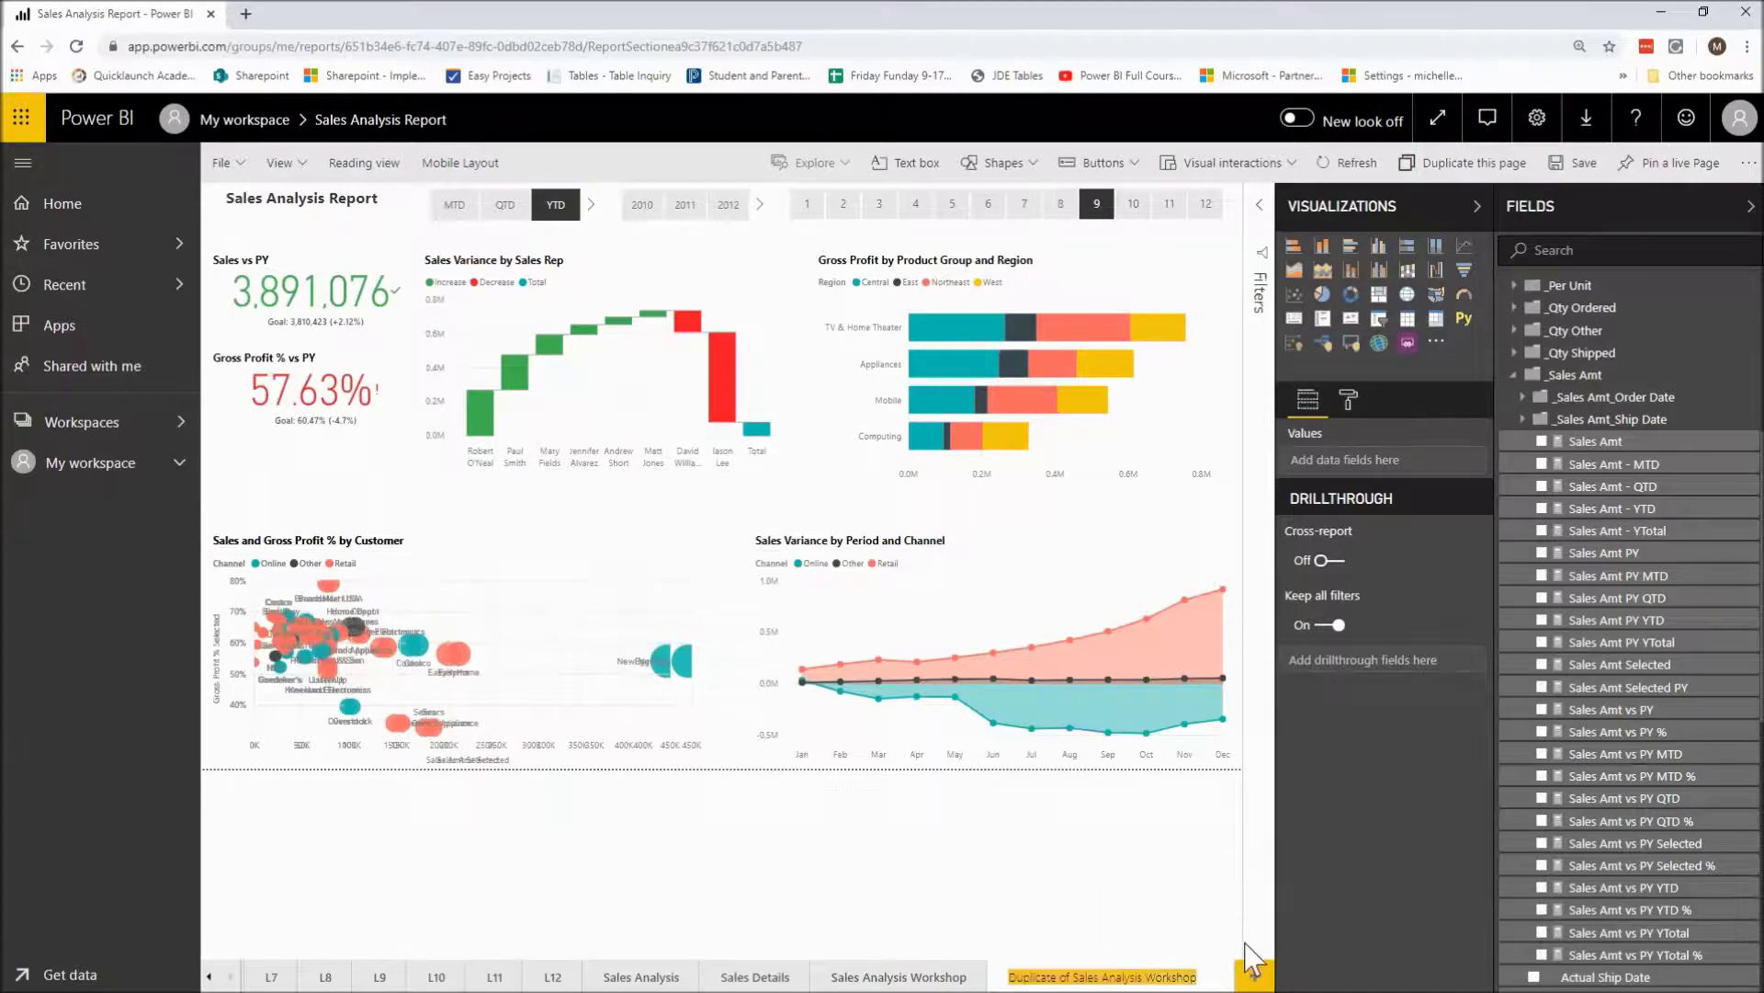
pyautogui.write('Sales Detail')
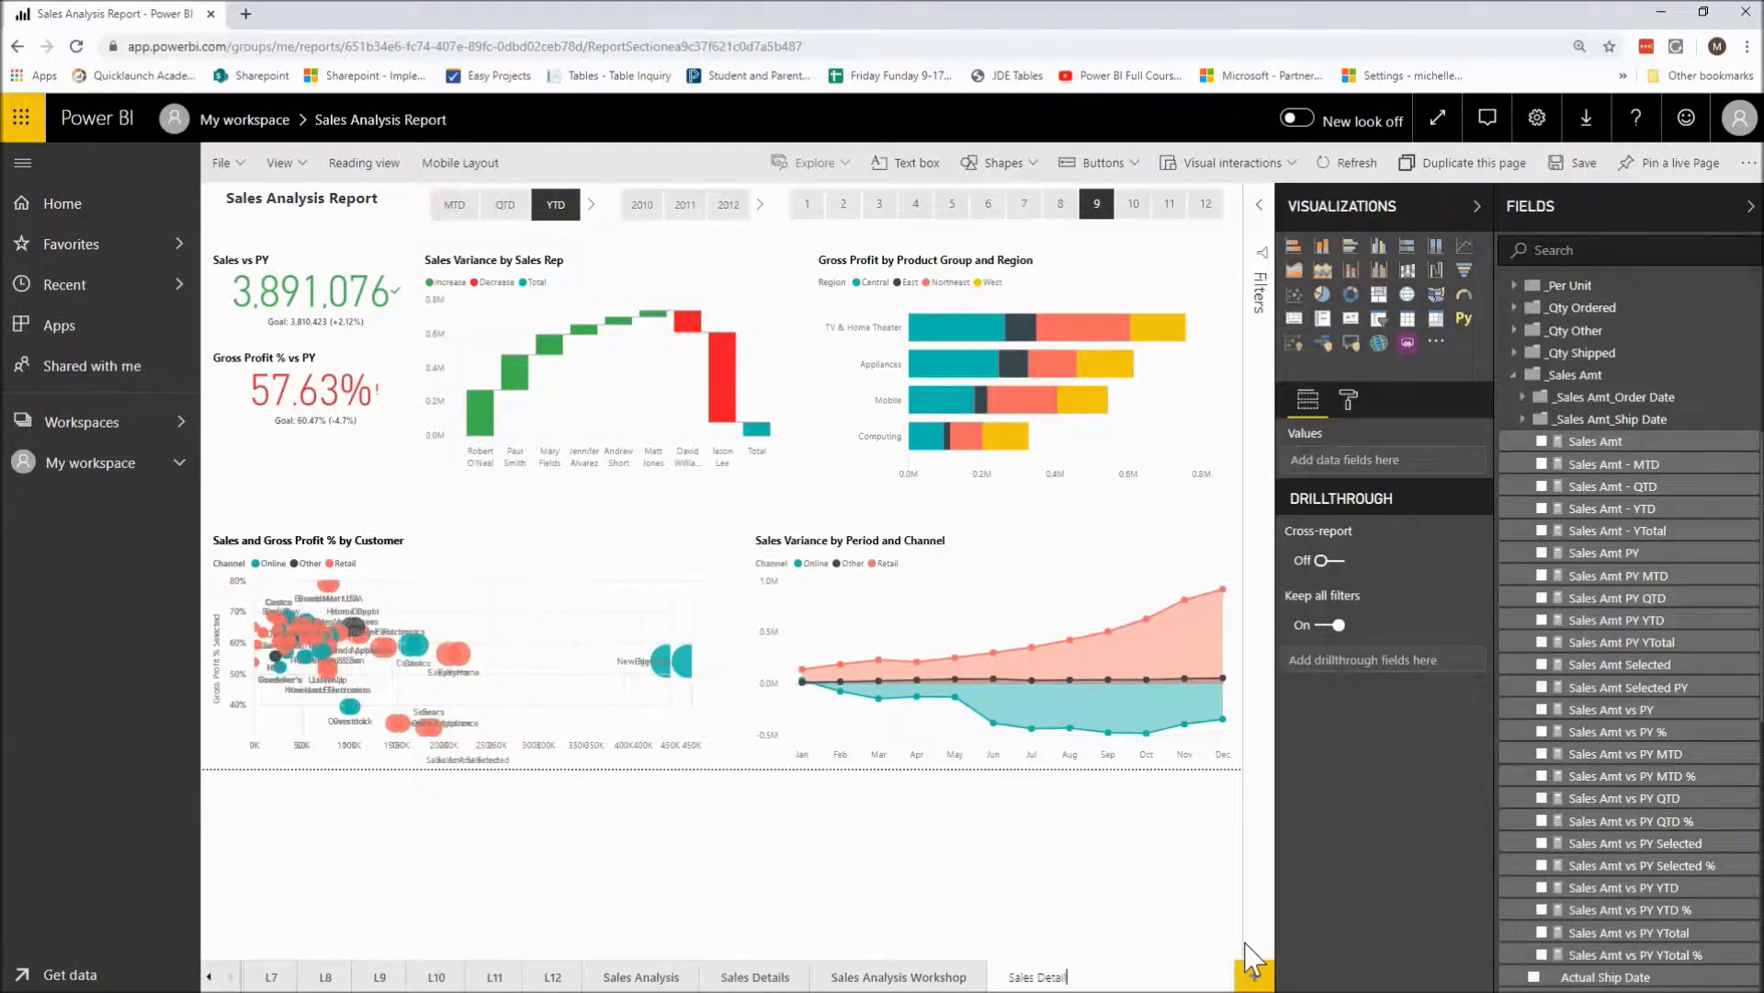
pyautogui.write('s Workshop')
pyautogui.click(1045, 882)
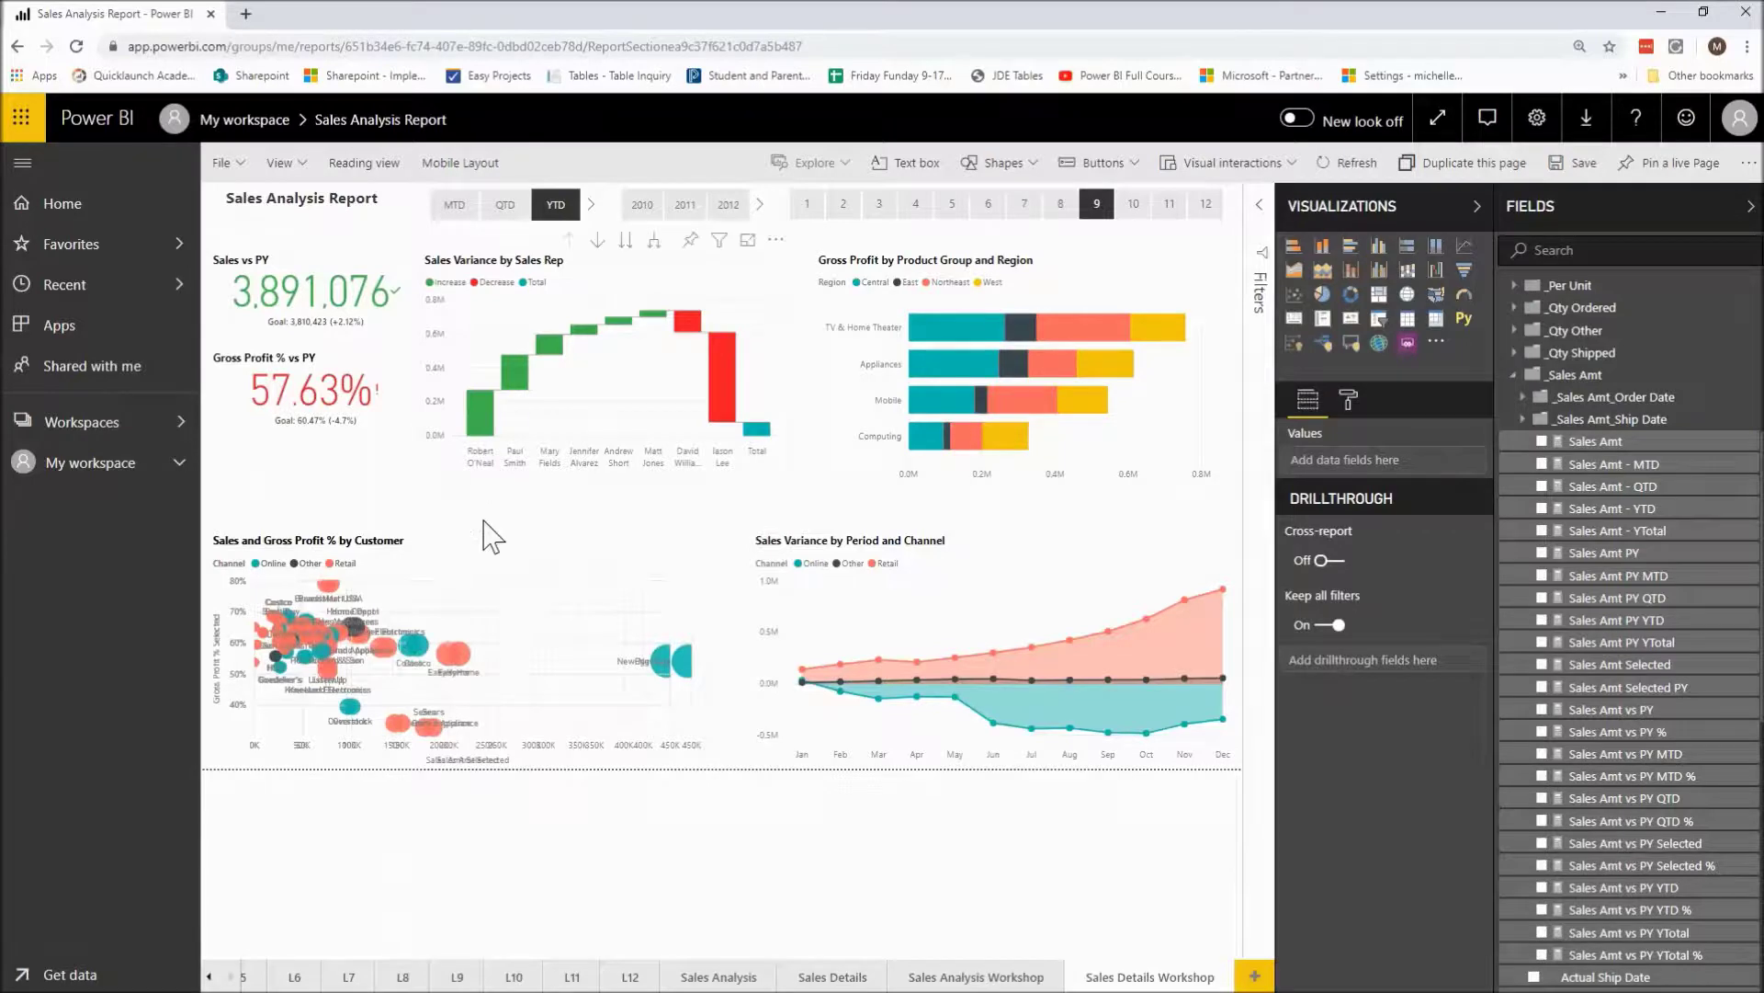
# - Delete both KPIs and the waterfall, bar, area and scatter charts from the Sales Details Workshop page, keeping the title and slicers
pyautogui.click(273, 329)
pyautogui.press('Delete')
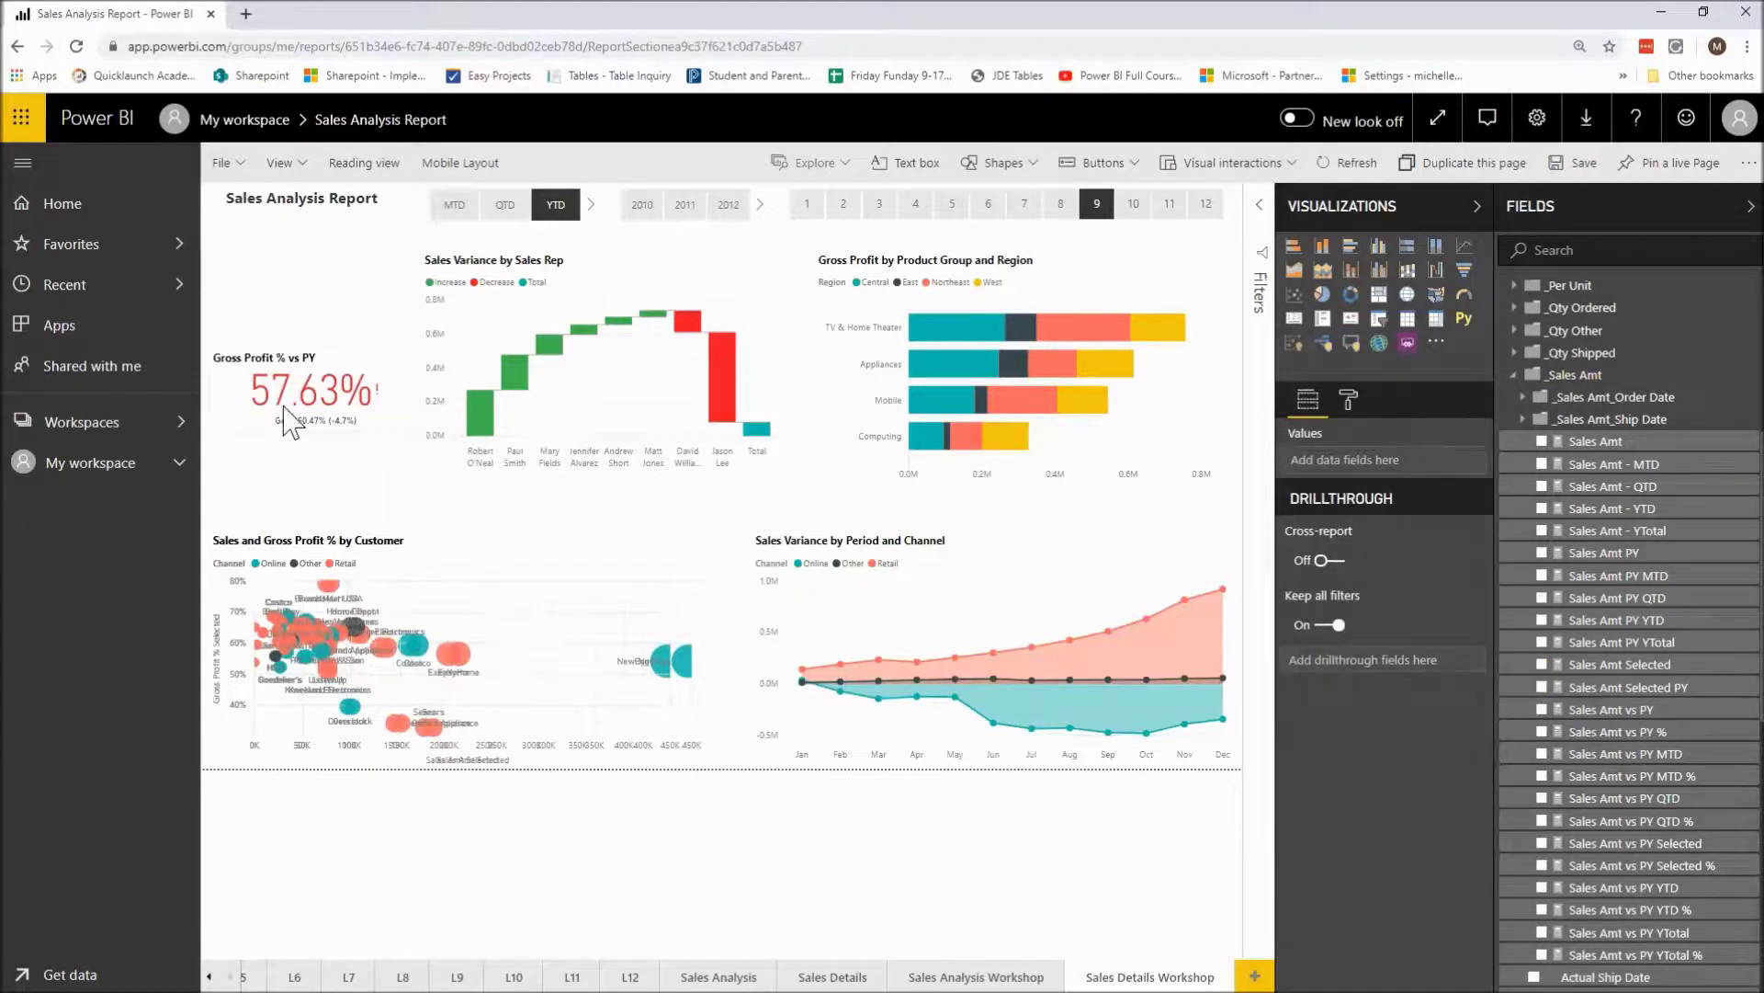
pyautogui.click(287, 424)
pyautogui.press('Delete')
pyautogui.click(775, 358)
pyautogui.press('Delete')
pyautogui.click(844, 372)
pyautogui.press('Delete')
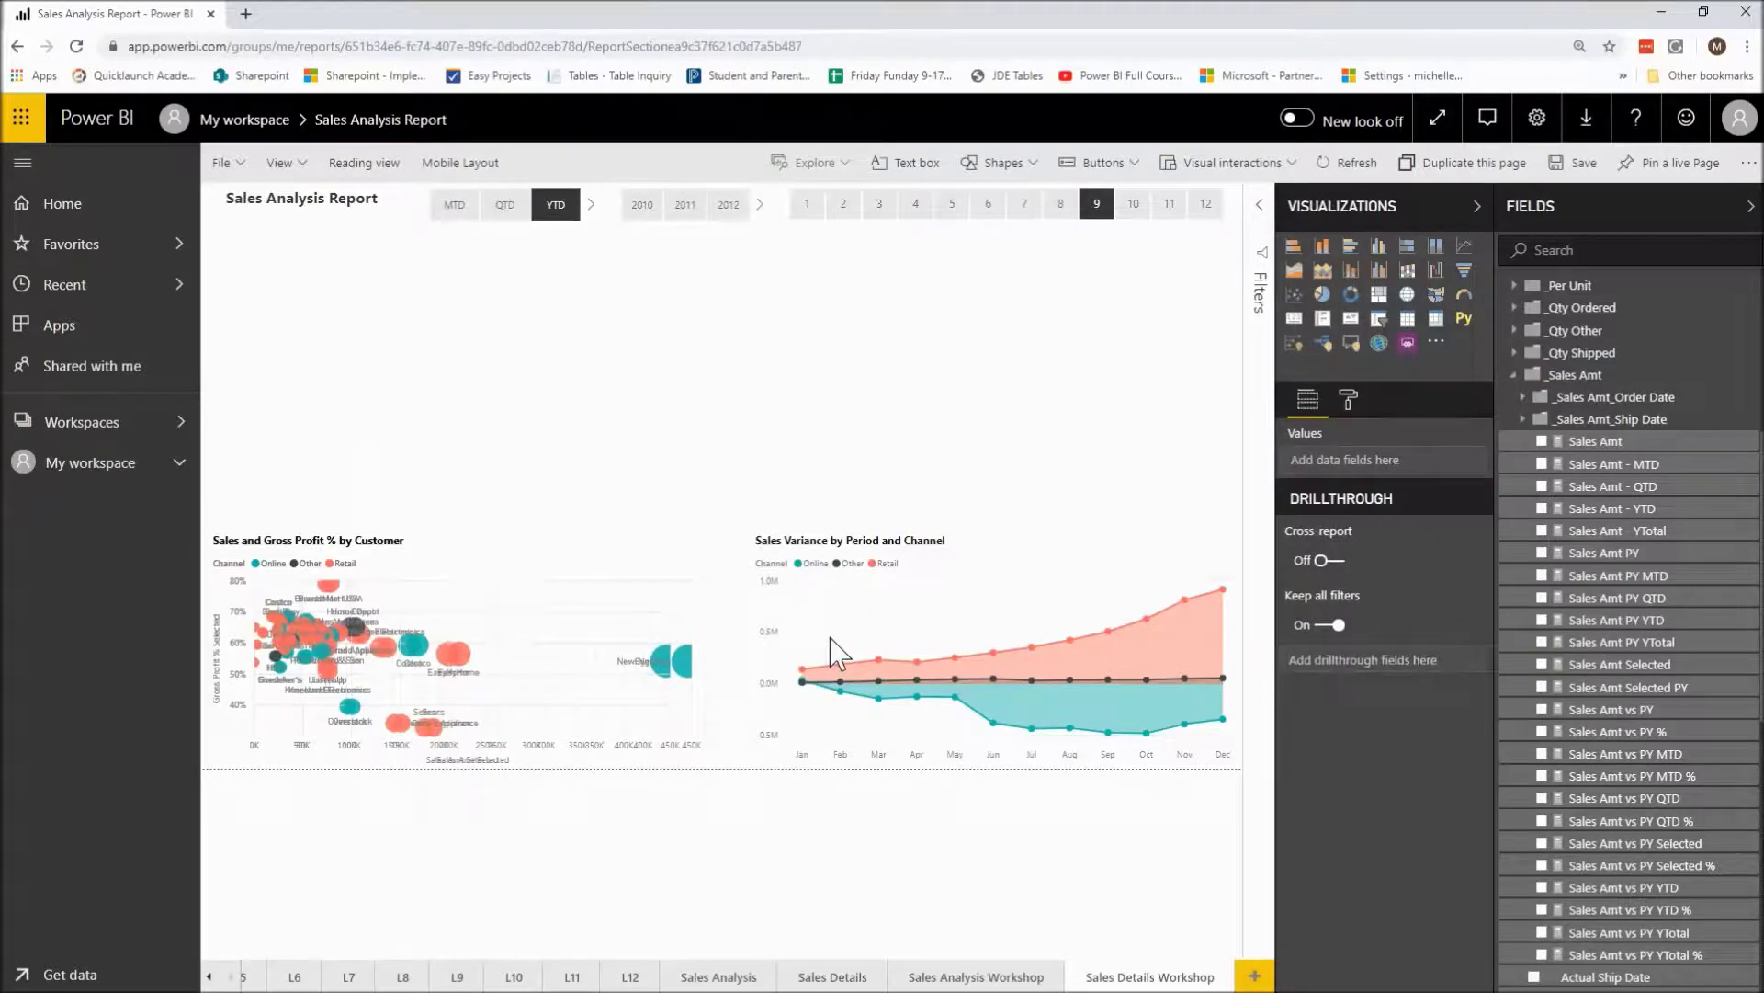
pyautogui.click(830, 654)
pyautogui.press('Delete')
pyautogui.click(571, 670)
pyautogui.press('Delete')
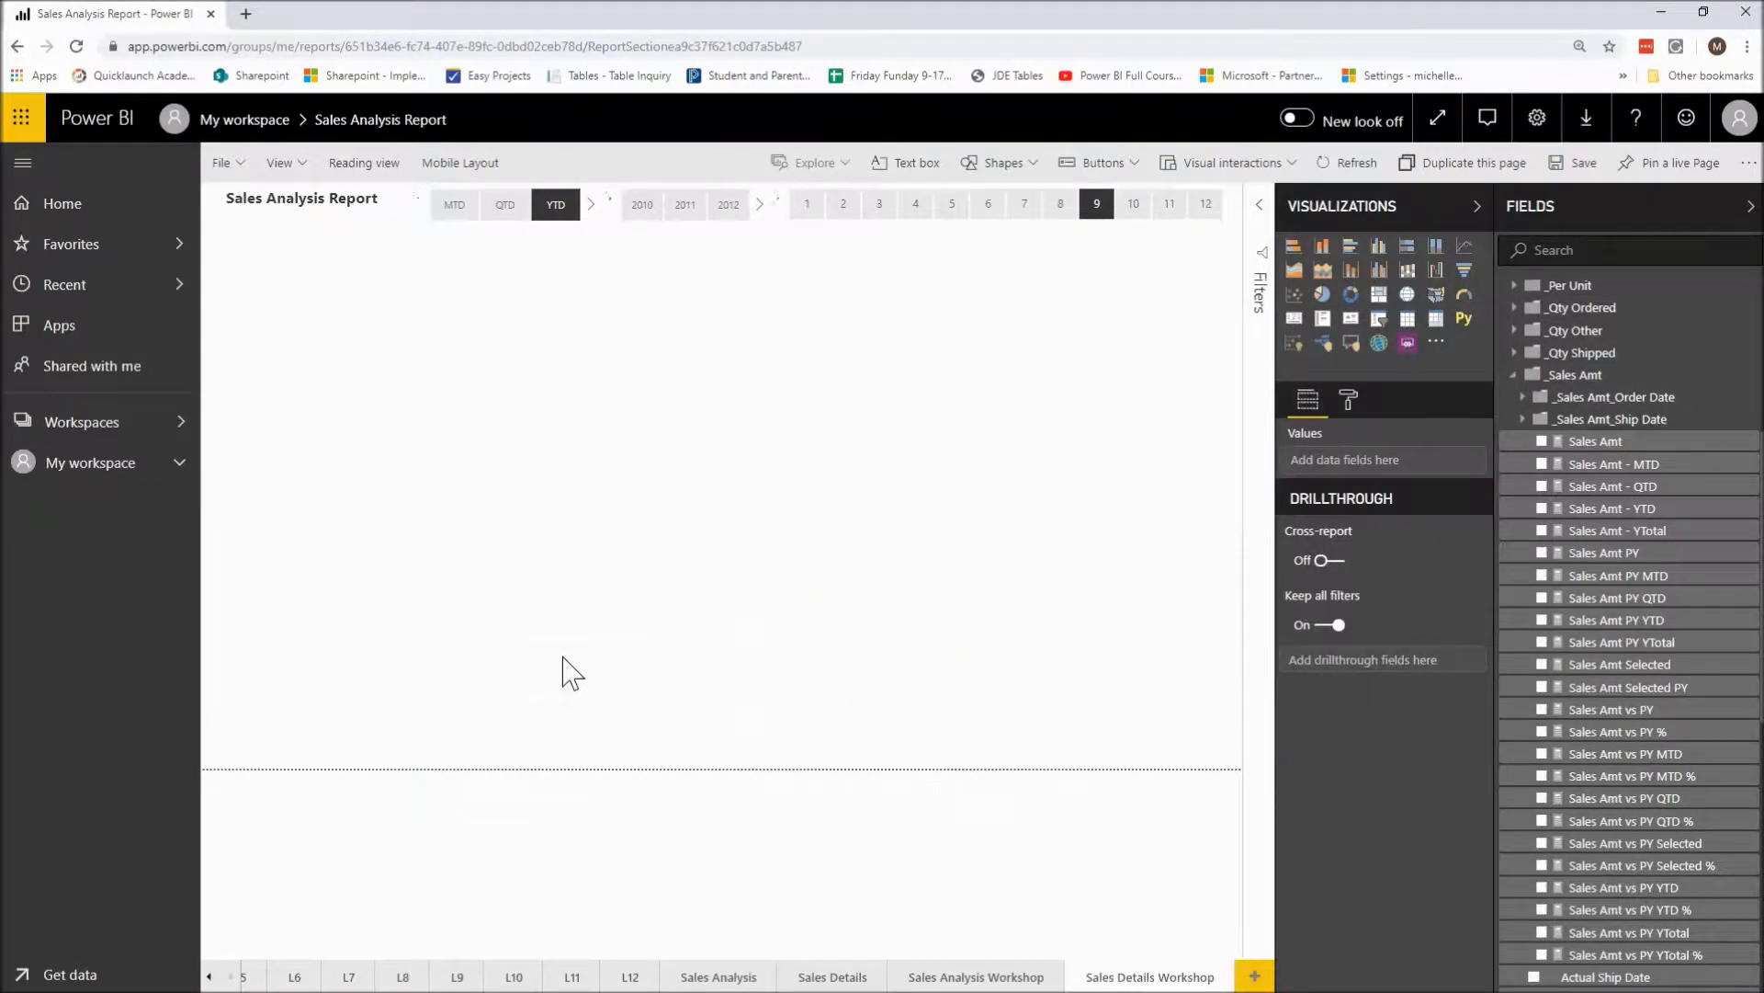
# - Examine the fields used by the customer scatter chart on the Sales Analysis Workshop page
pyautogui.click(976, 976)
pyautogui.click(467, 643)
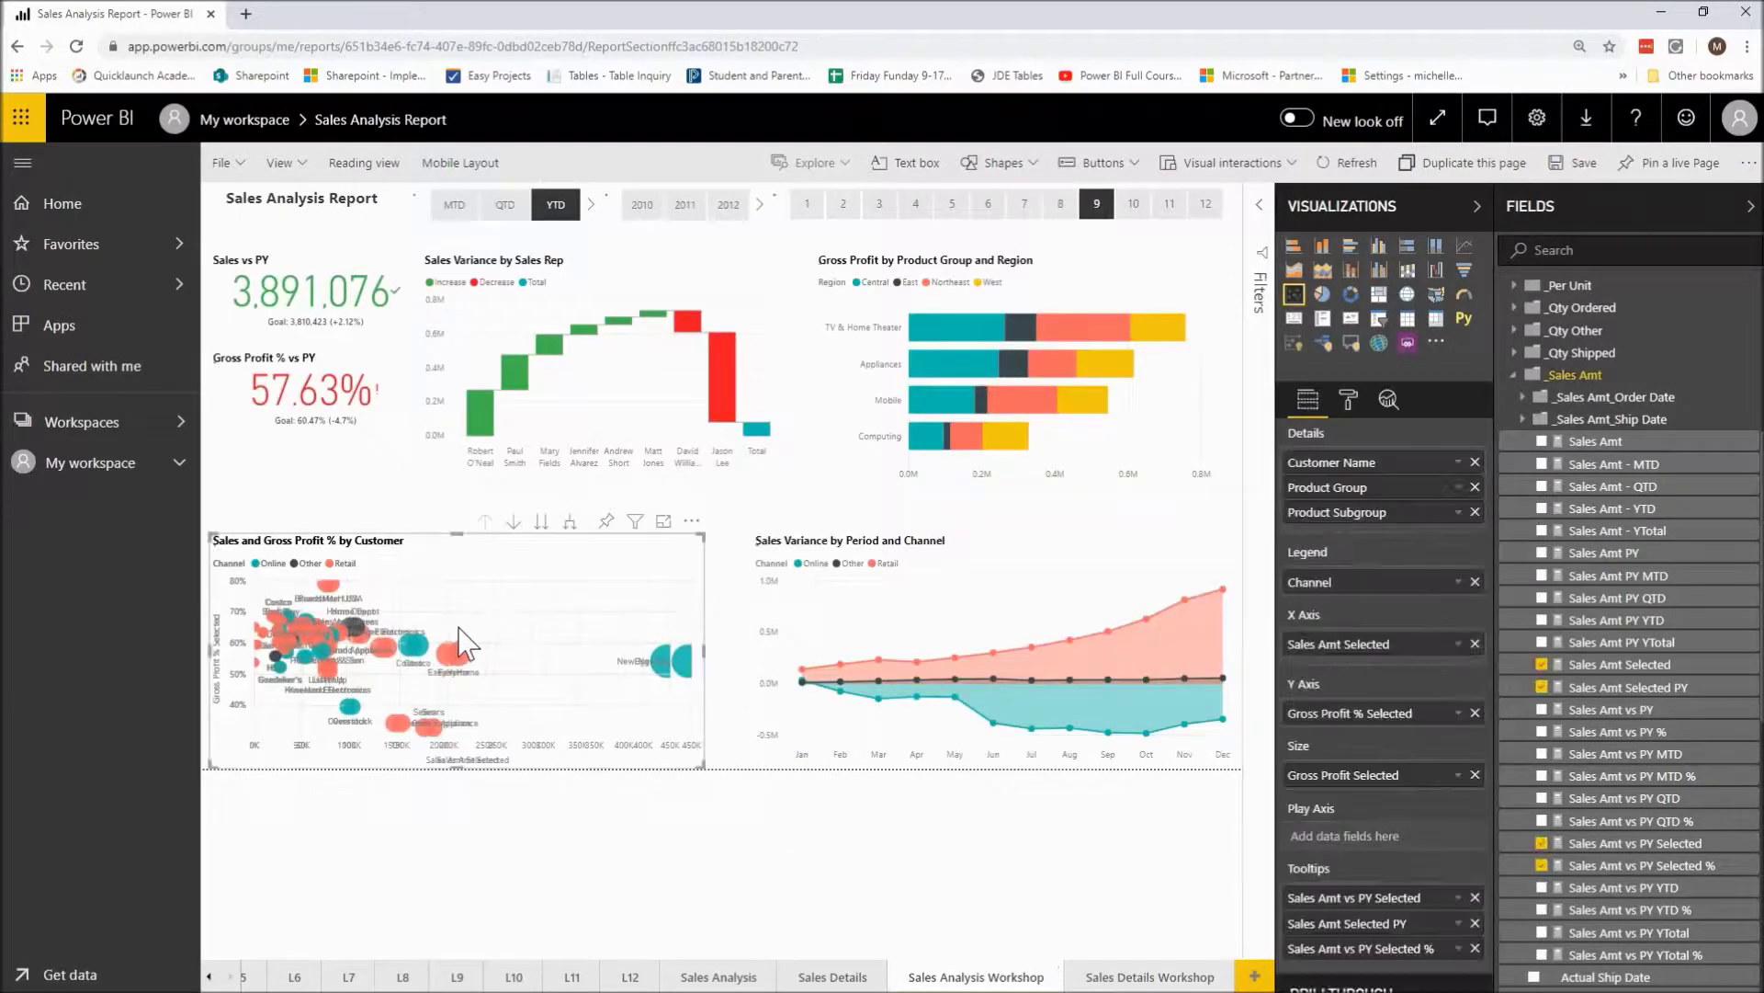
pyautogui.click(825, 873)
# - Change the title on the Sales Details Workshop page to Sales Details and narrow its text box from the left edge
pyautogui.click(1140, 976)
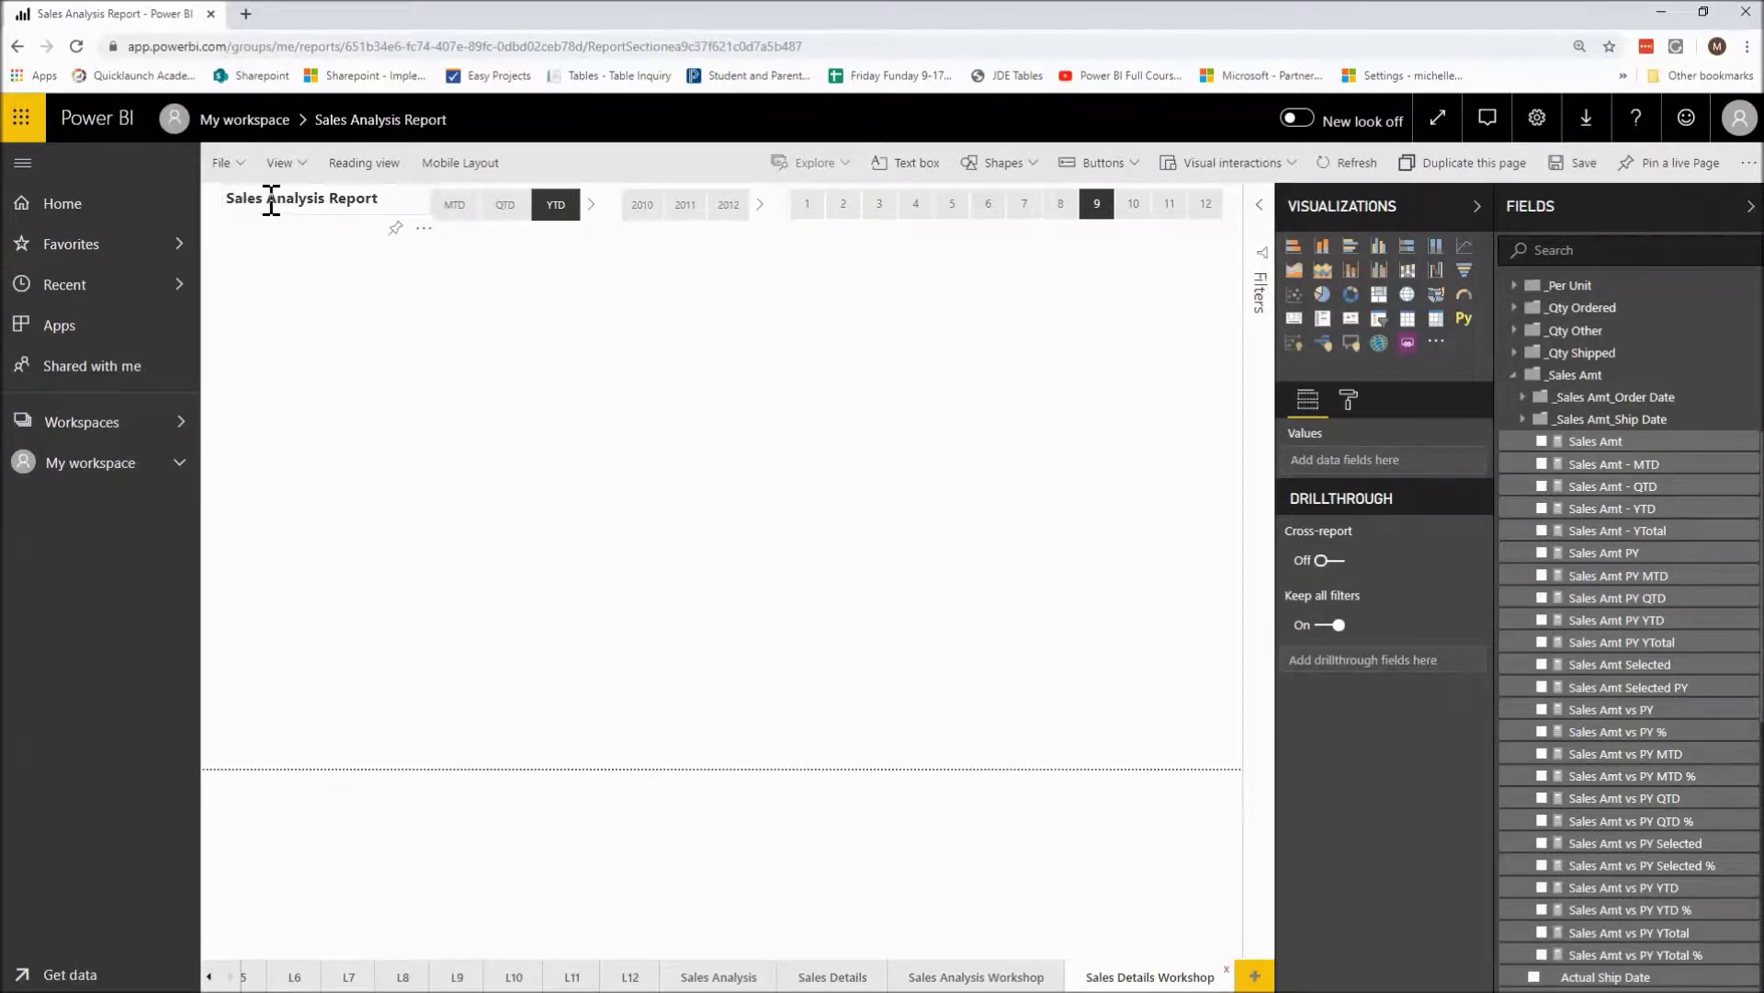
pyautogui.moveTo(268, 204); pyautogui.dragTo(324, 203)
pyautogui.write('Details')
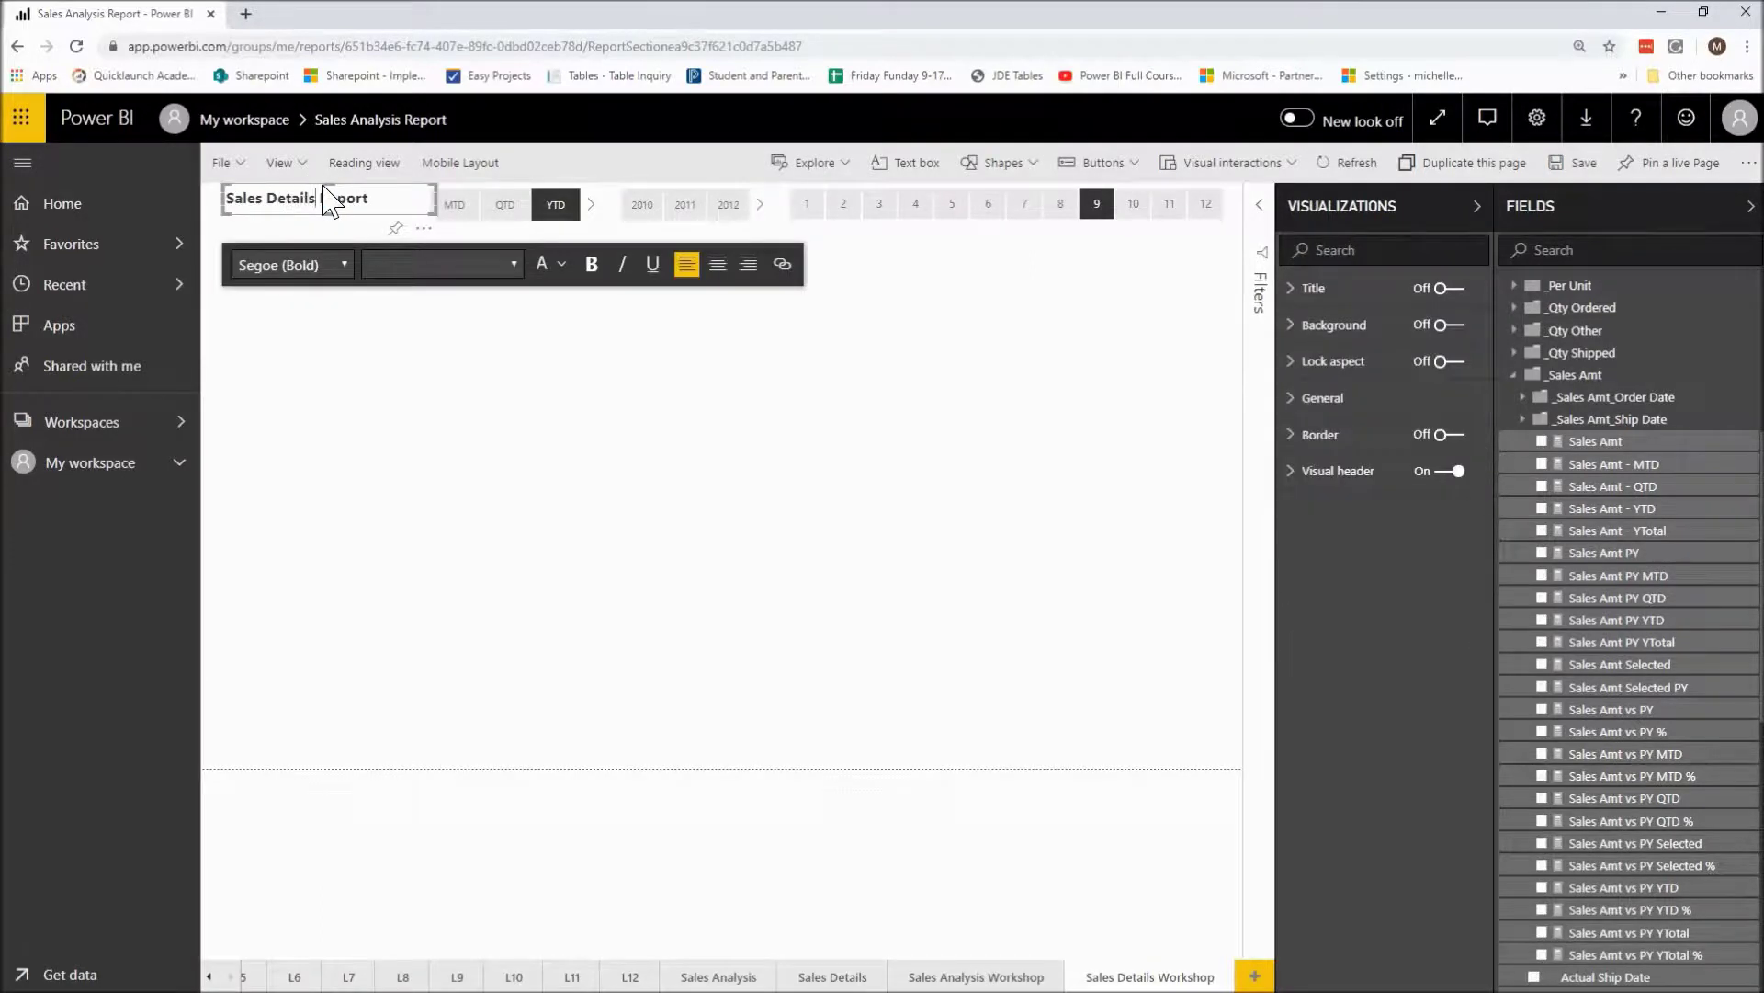
pyautogui.press('Delete')
pyautogui.press('Delete')
pyautogui.press('Delete')
pyautogui.press('Delete')
pyautogui.press('Delete')
pyautogui.press('Delete')
pyautogui.press('Delete')
pyautogui.moveTo(222, 200); pyautogui.dragTo(251, 217)
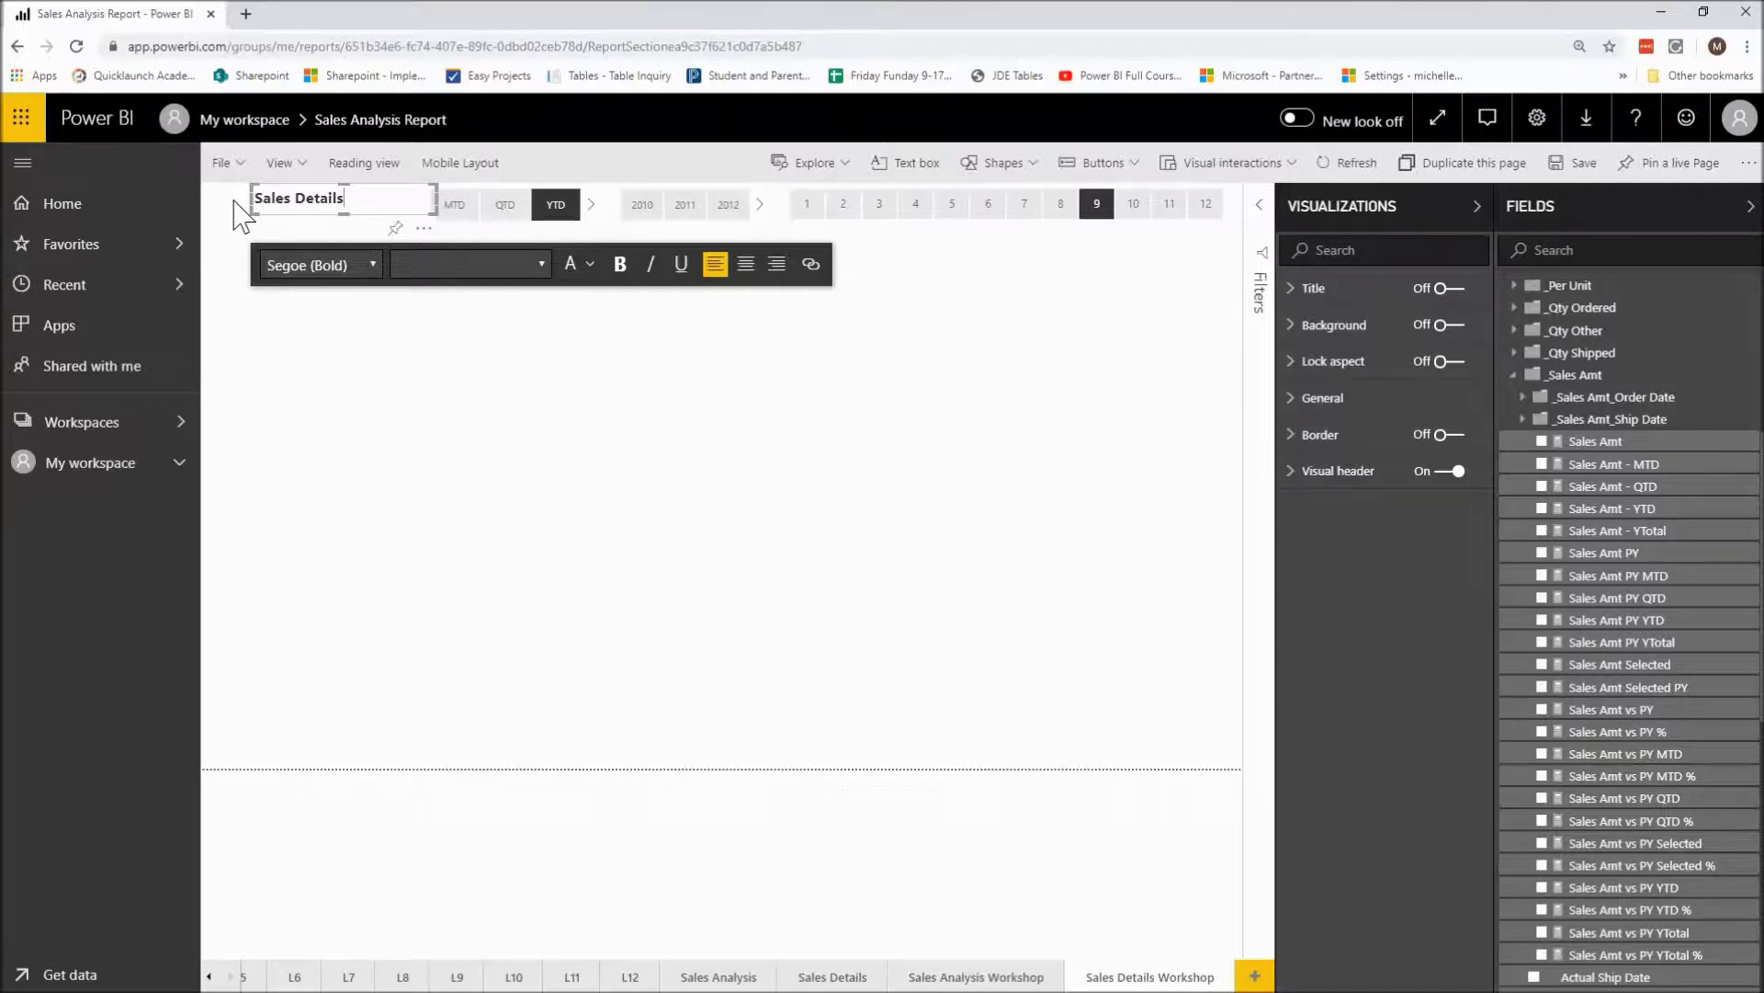
# - Add a table of Customer Name from the Customer fields and enlarge it to fill the page area below the slicers
pyautogui.click(1516, 376)
pyautogui.scroll(3, 1511, 395)
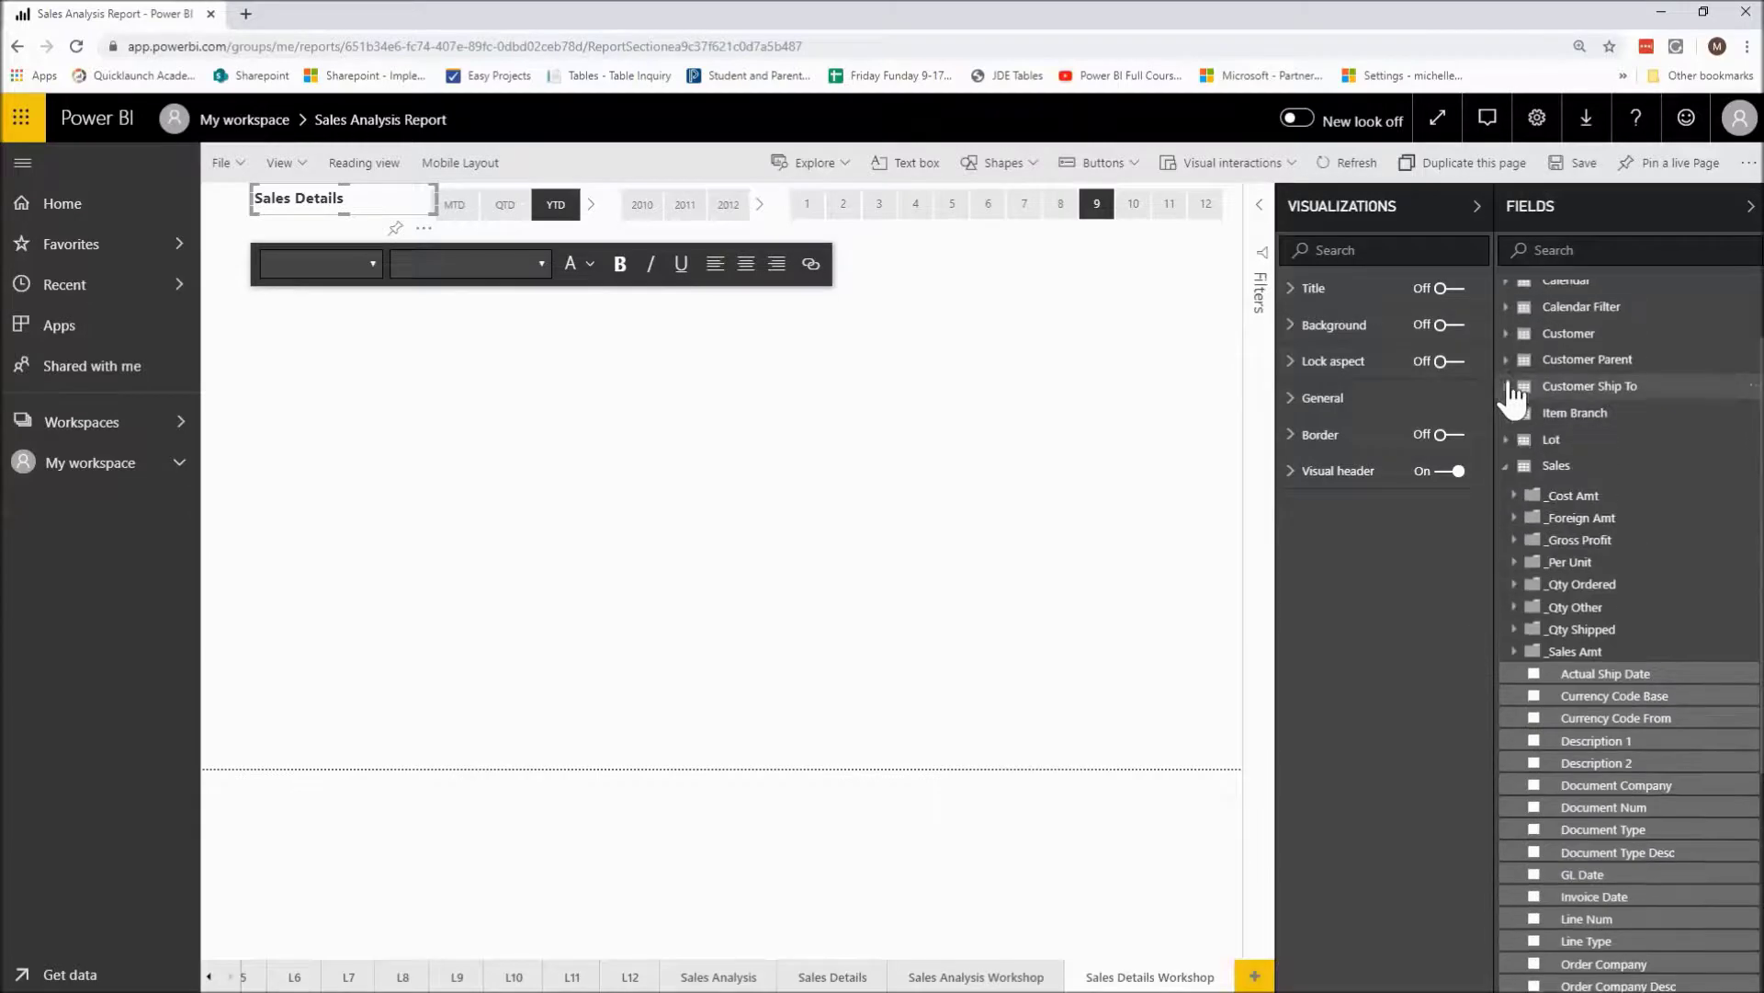
pyautogui.click(1511, 464)
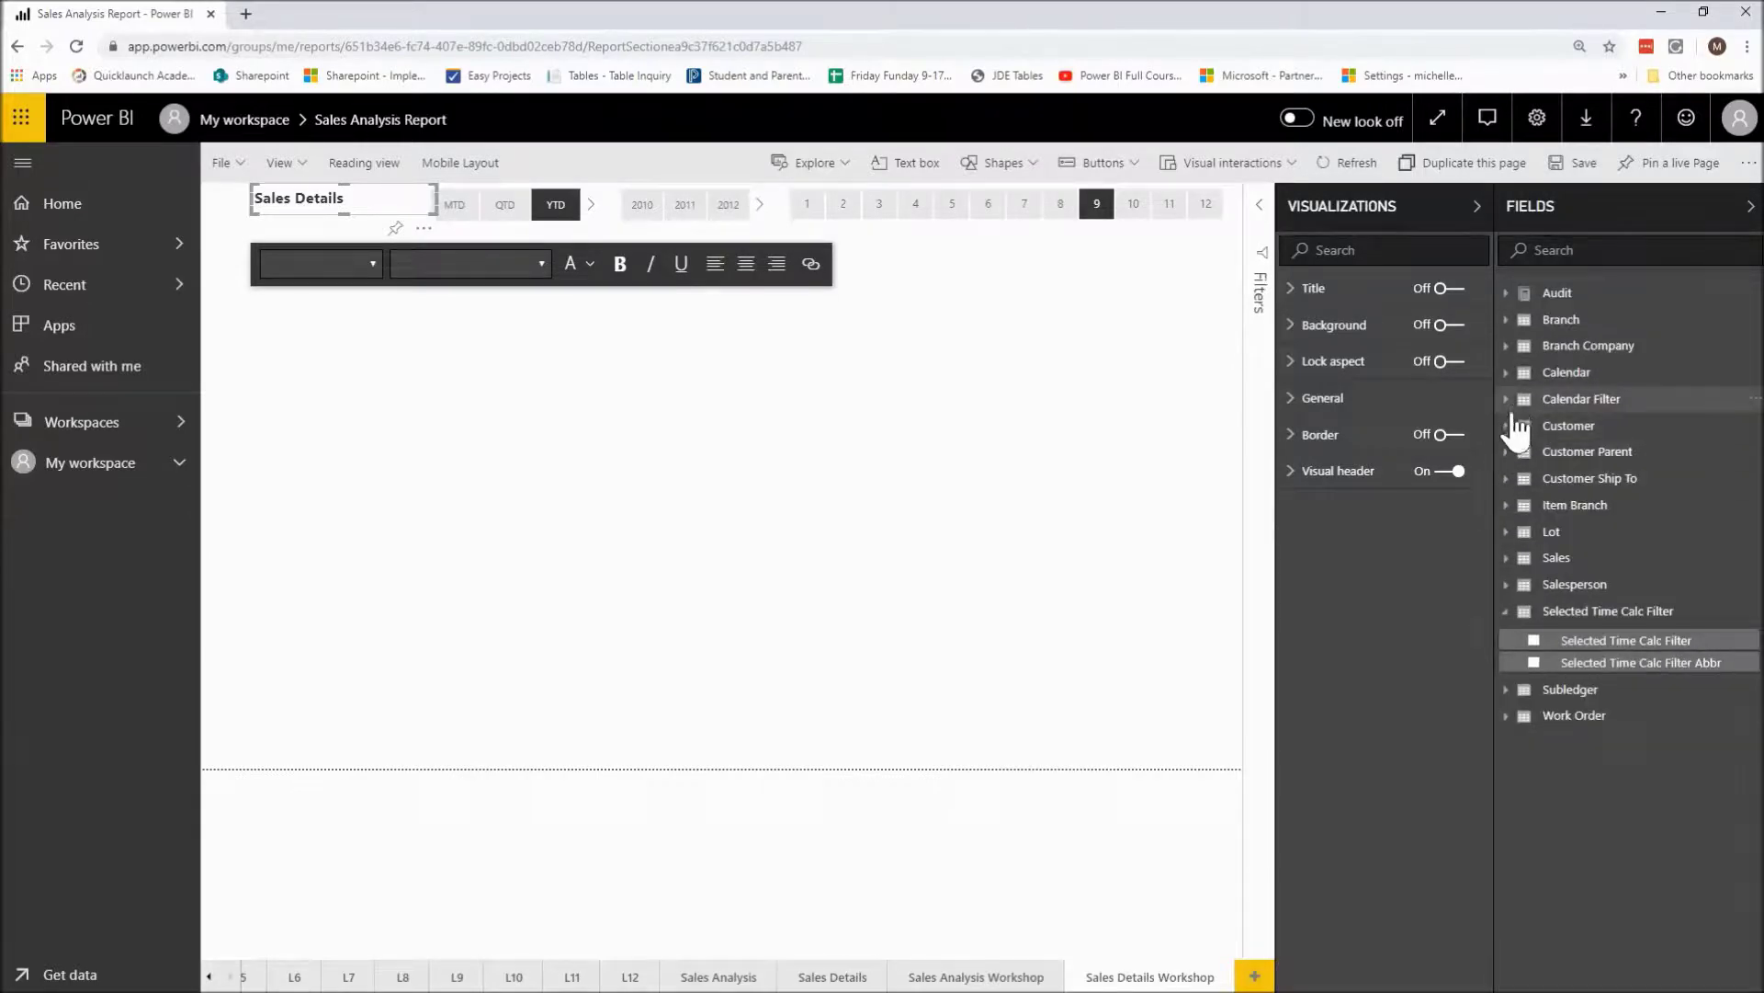
pyautogui.click(1514, 426)
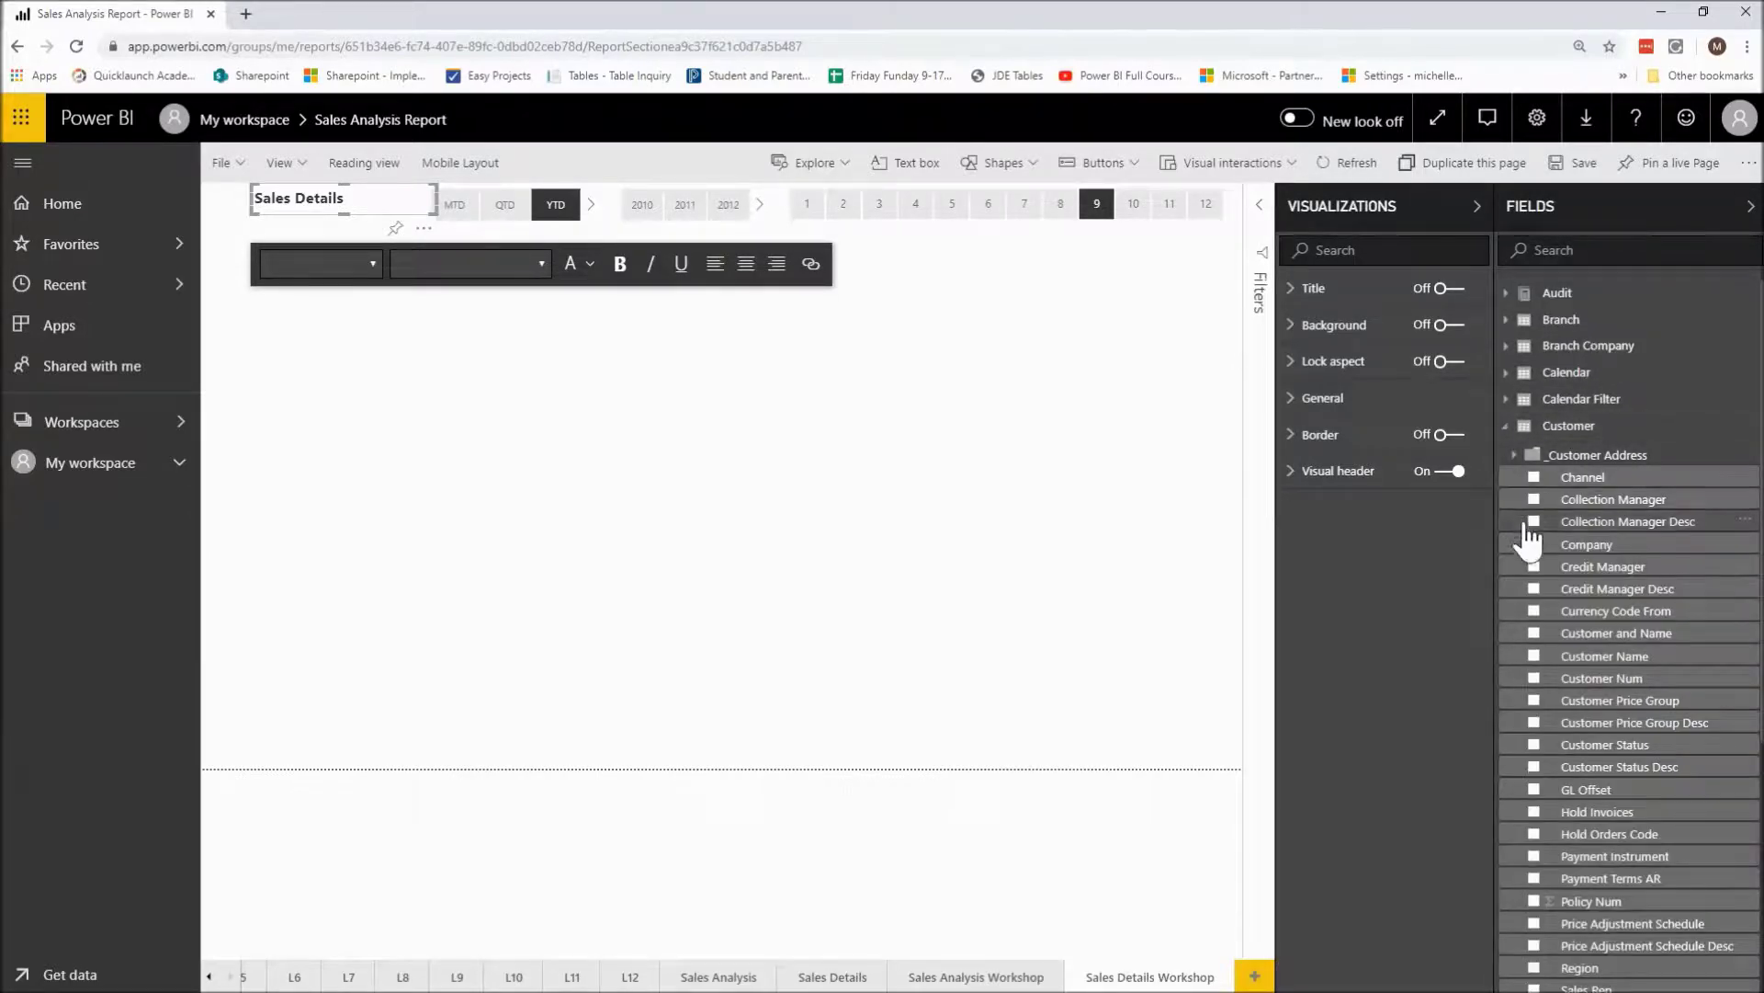
pyautogui.moveTo(1567, 675); pyautogui.dragTo(487, 399)
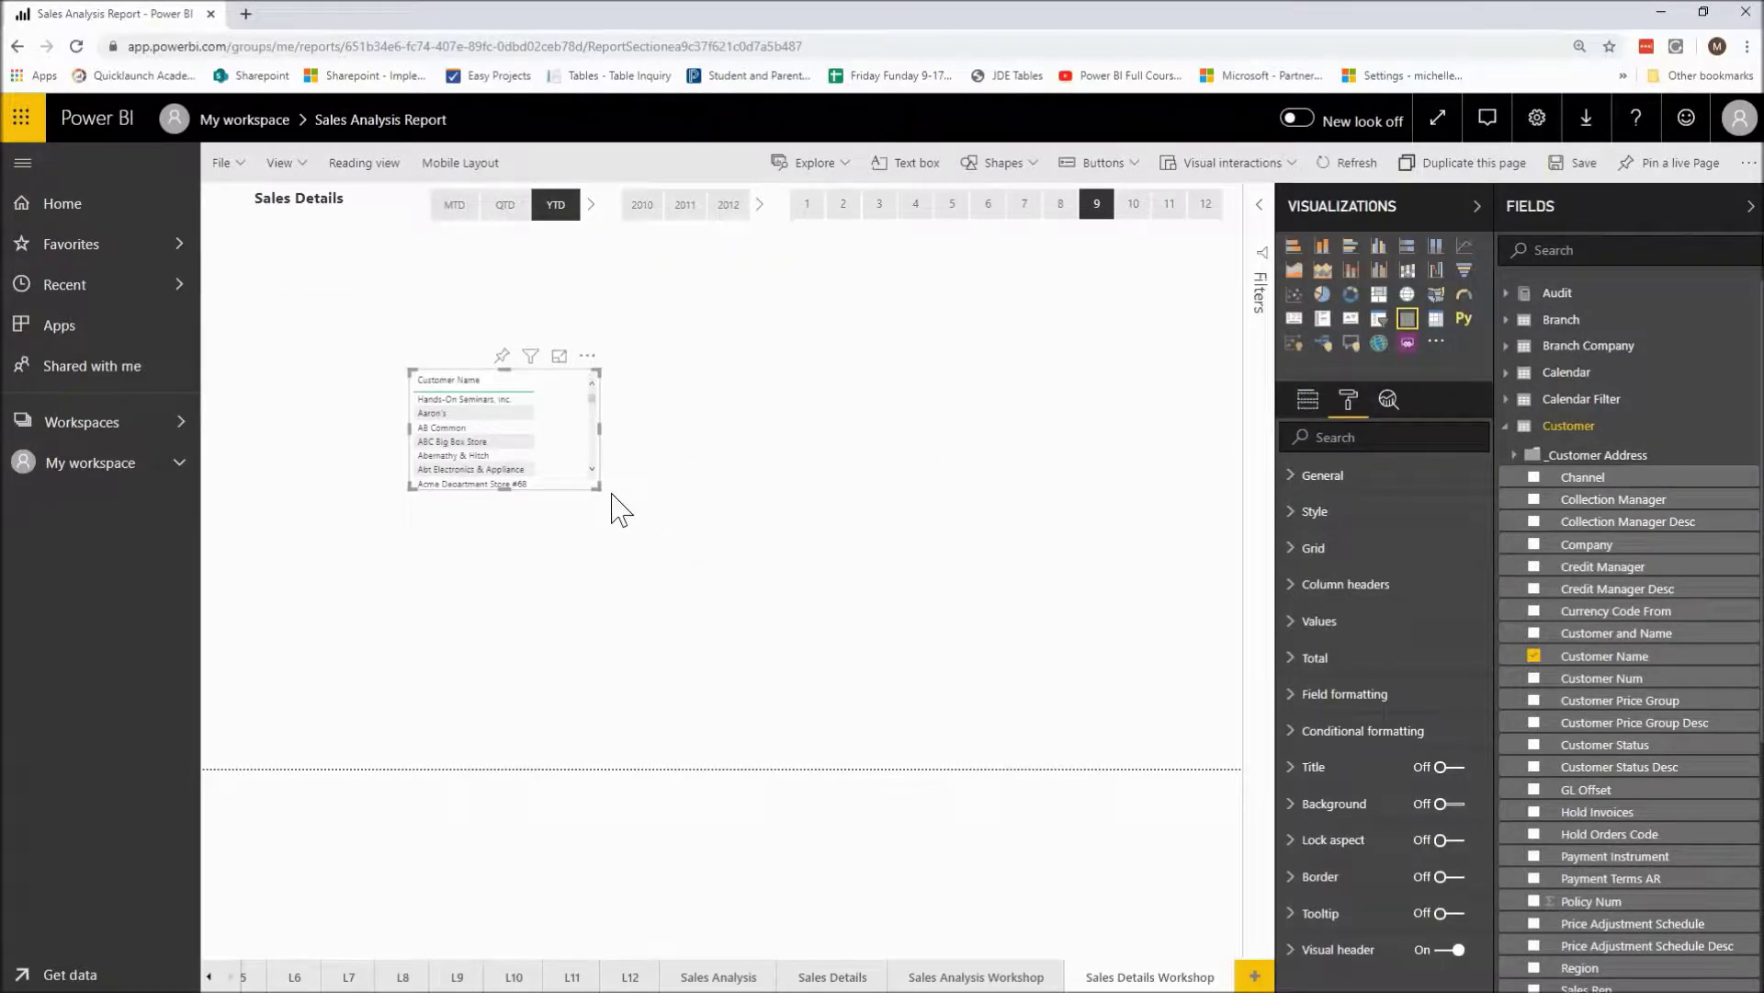
pyautogui.moveTo(598, 488); pyautogui.dragTo(1232, 761)
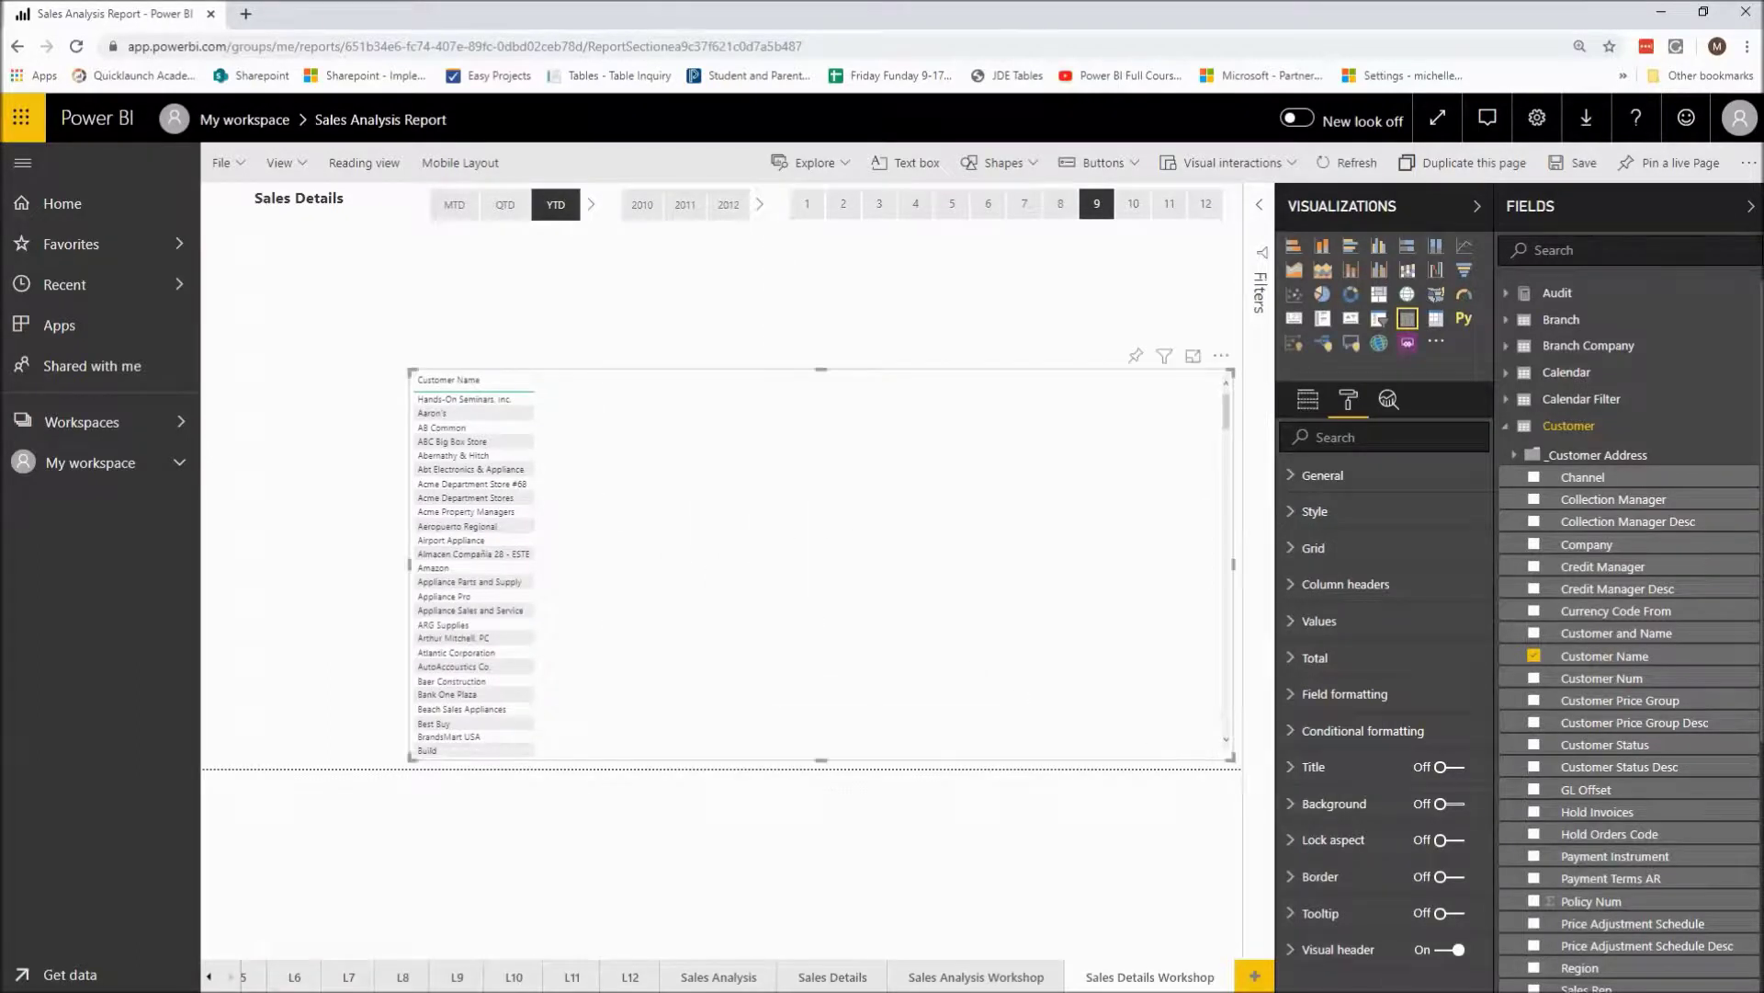
pyautogui.moveTo(401, 359); pyautogui.dragTo(219, 246)
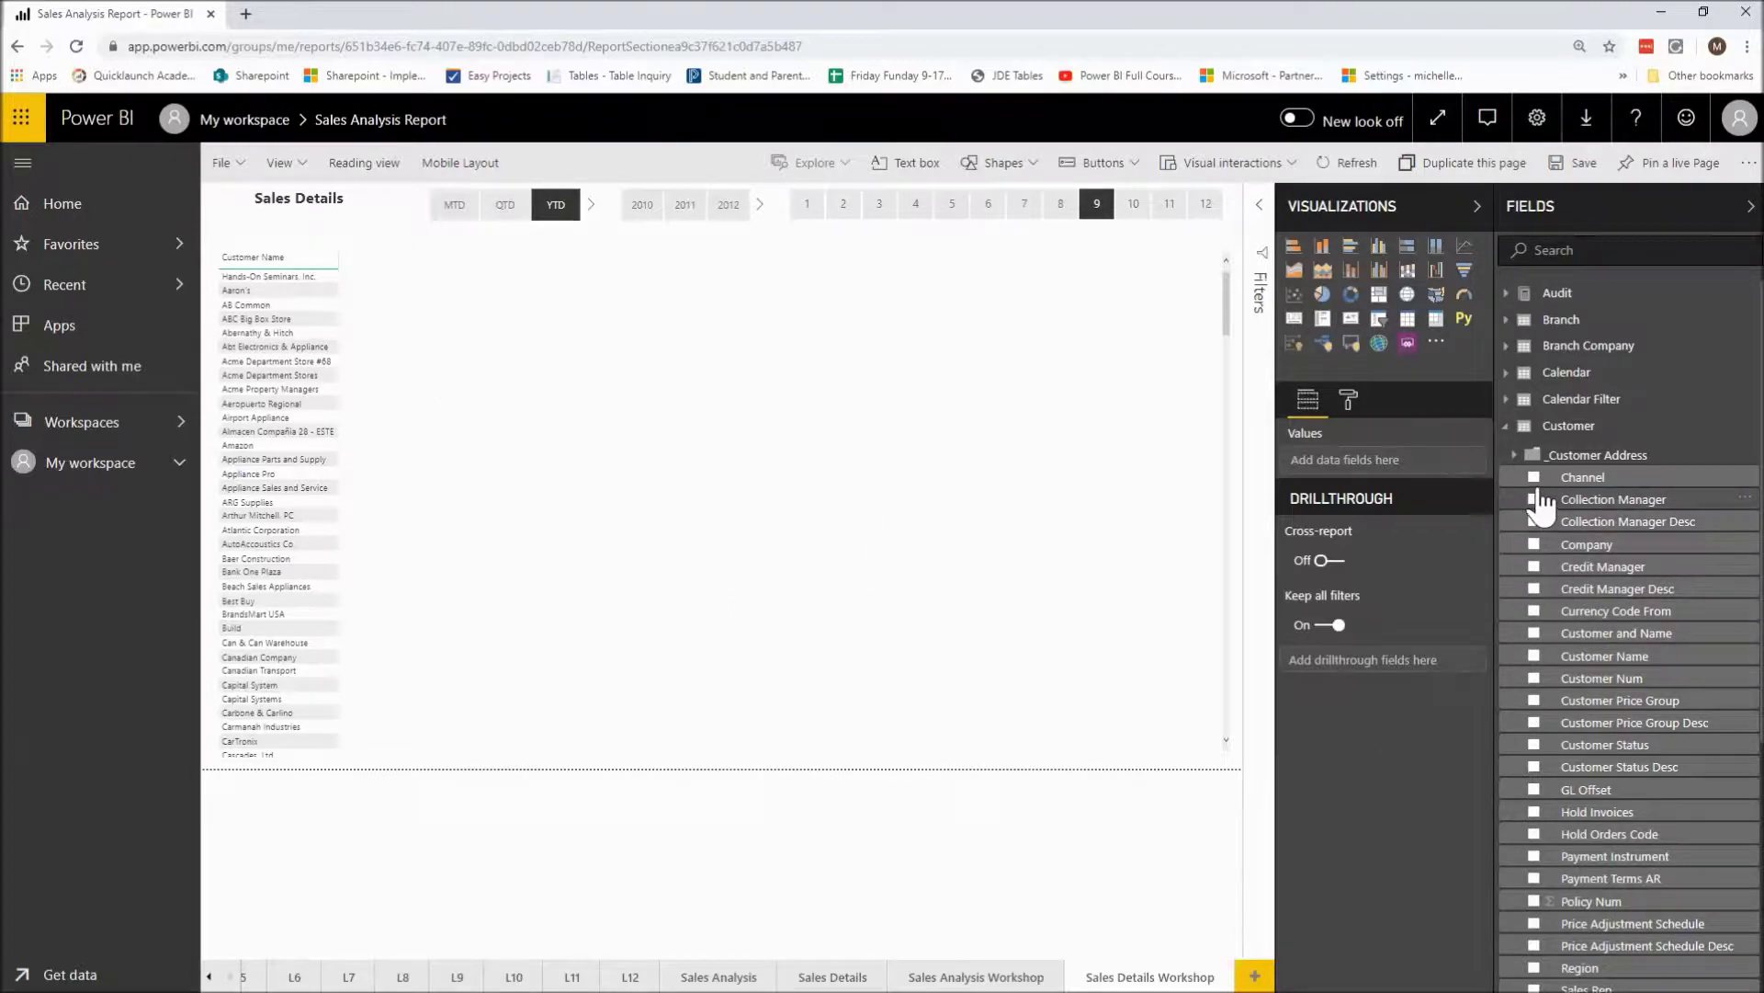
# - Add the Channel and Sales Rep fields to the customer table as further columns
pyautogui.moveTo(1583, 477); pyautogui.dragTo(748, 433)
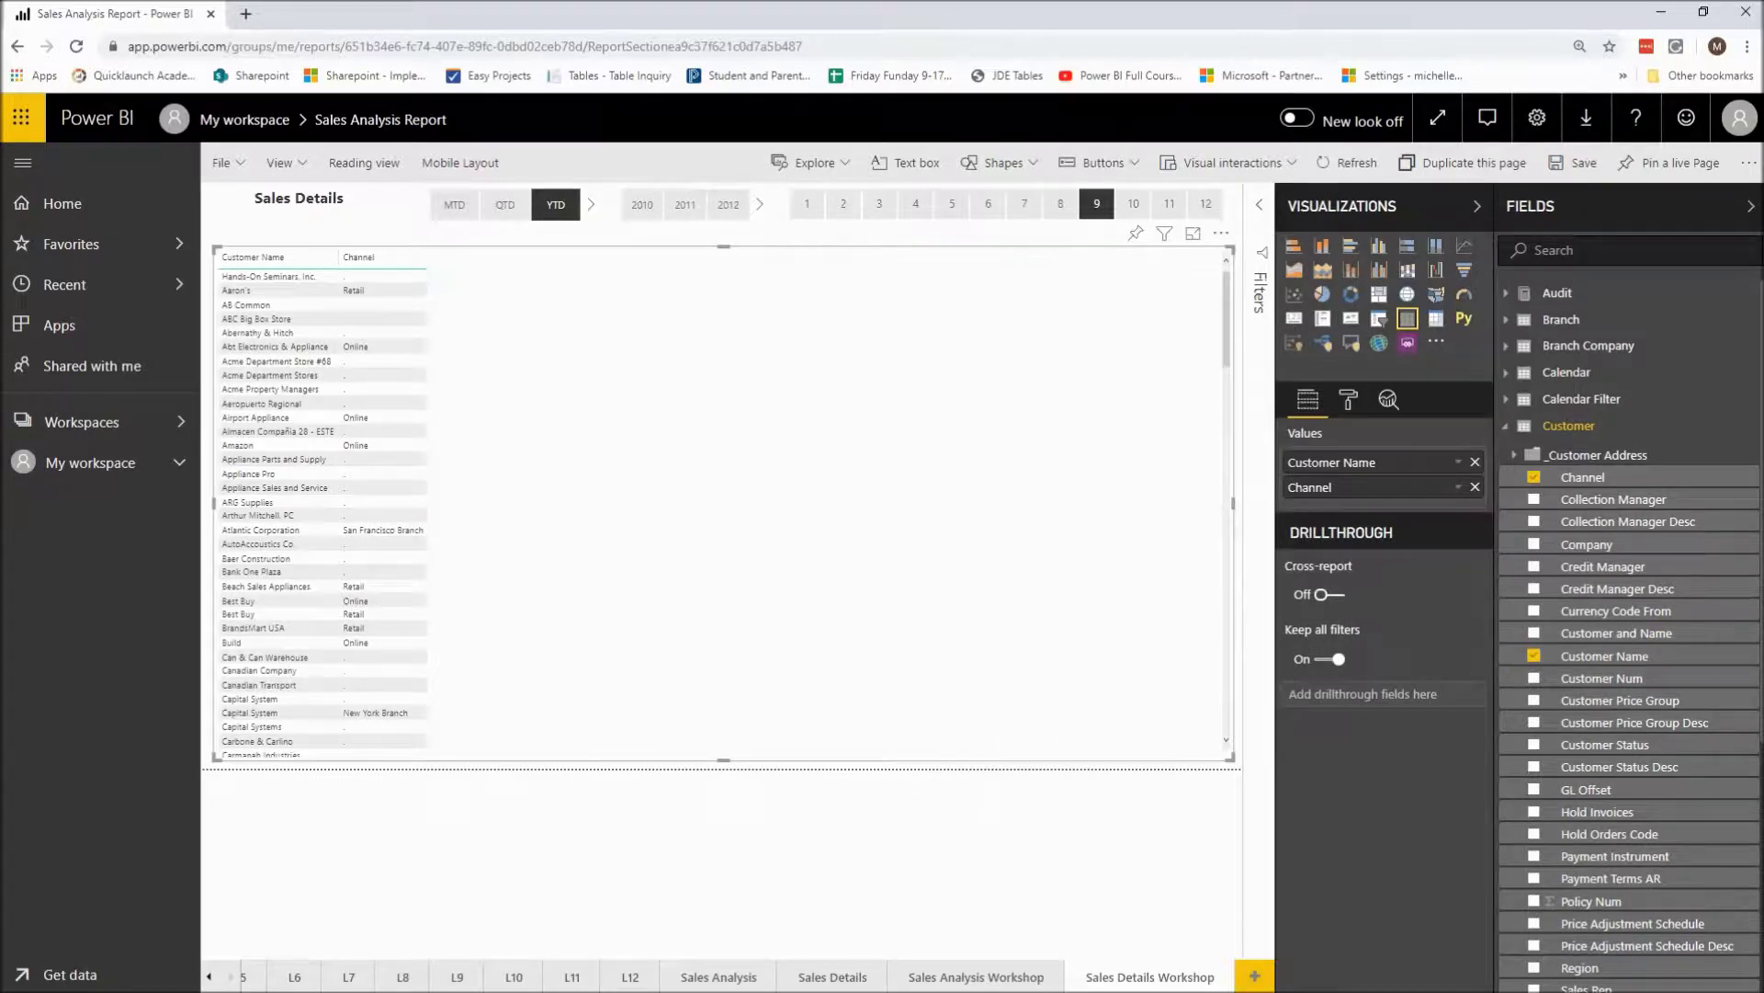
pyautogui.scroll(-1, 1553, 841)
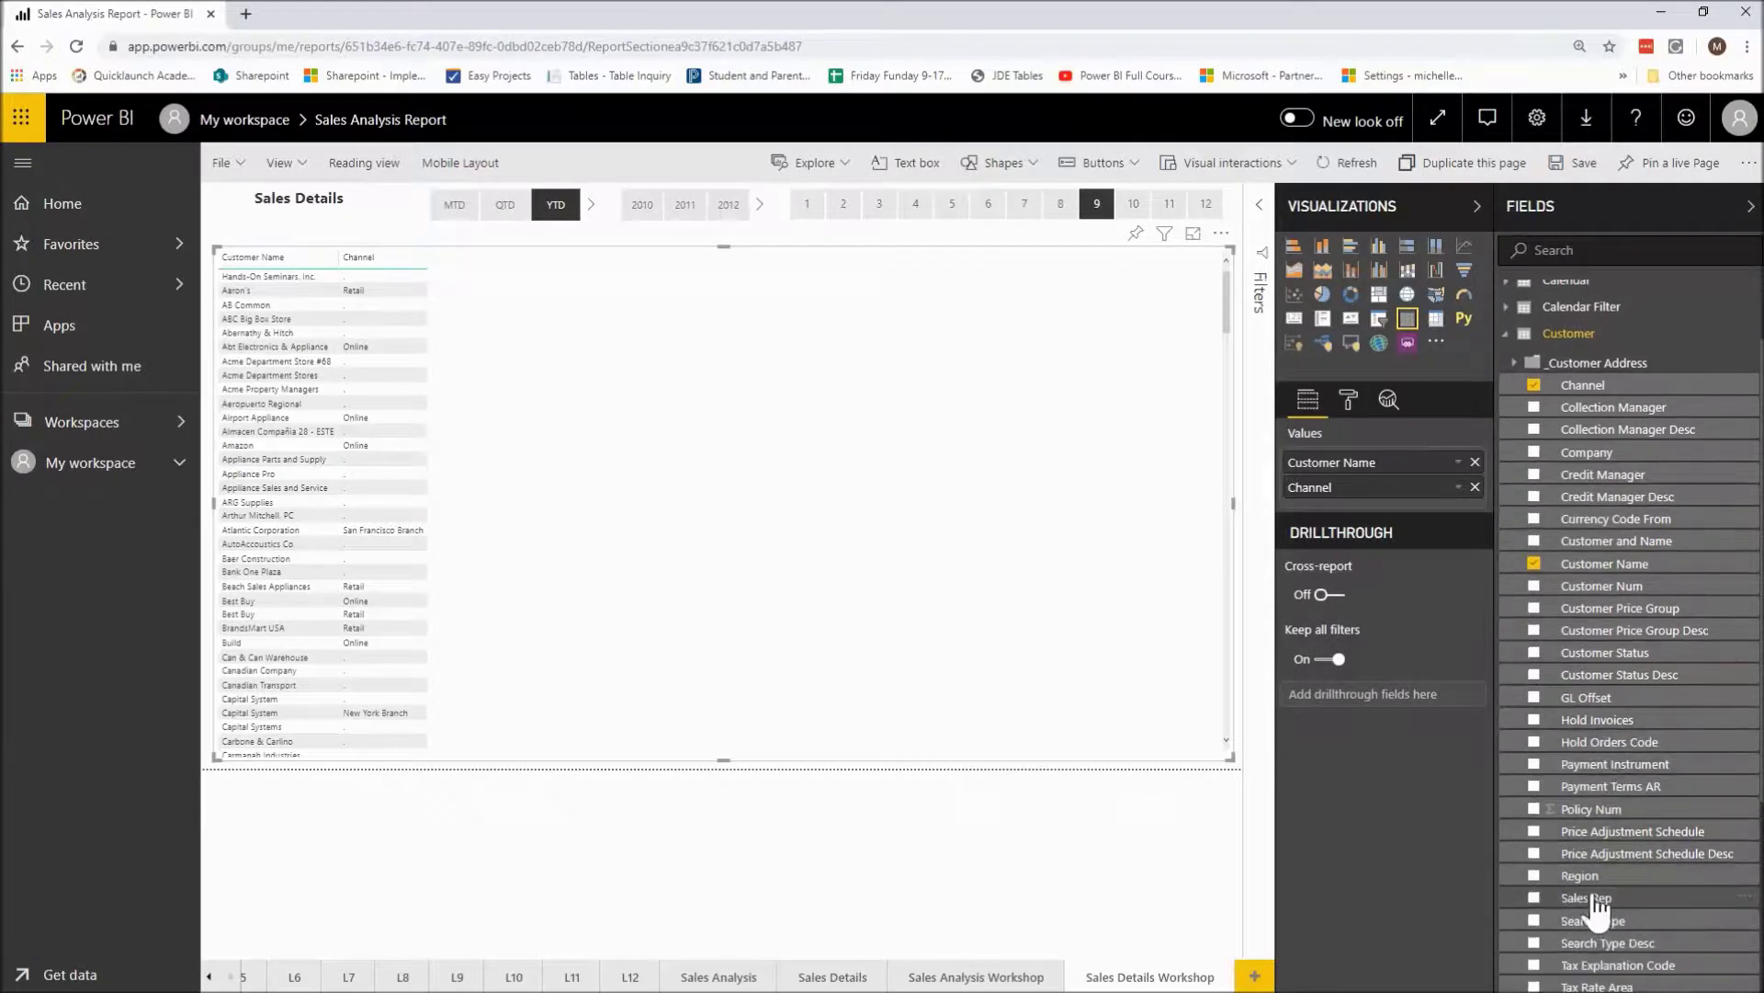
pyautogui.moveTo(1597, 908); pyautogui.dragTo(591, 330)
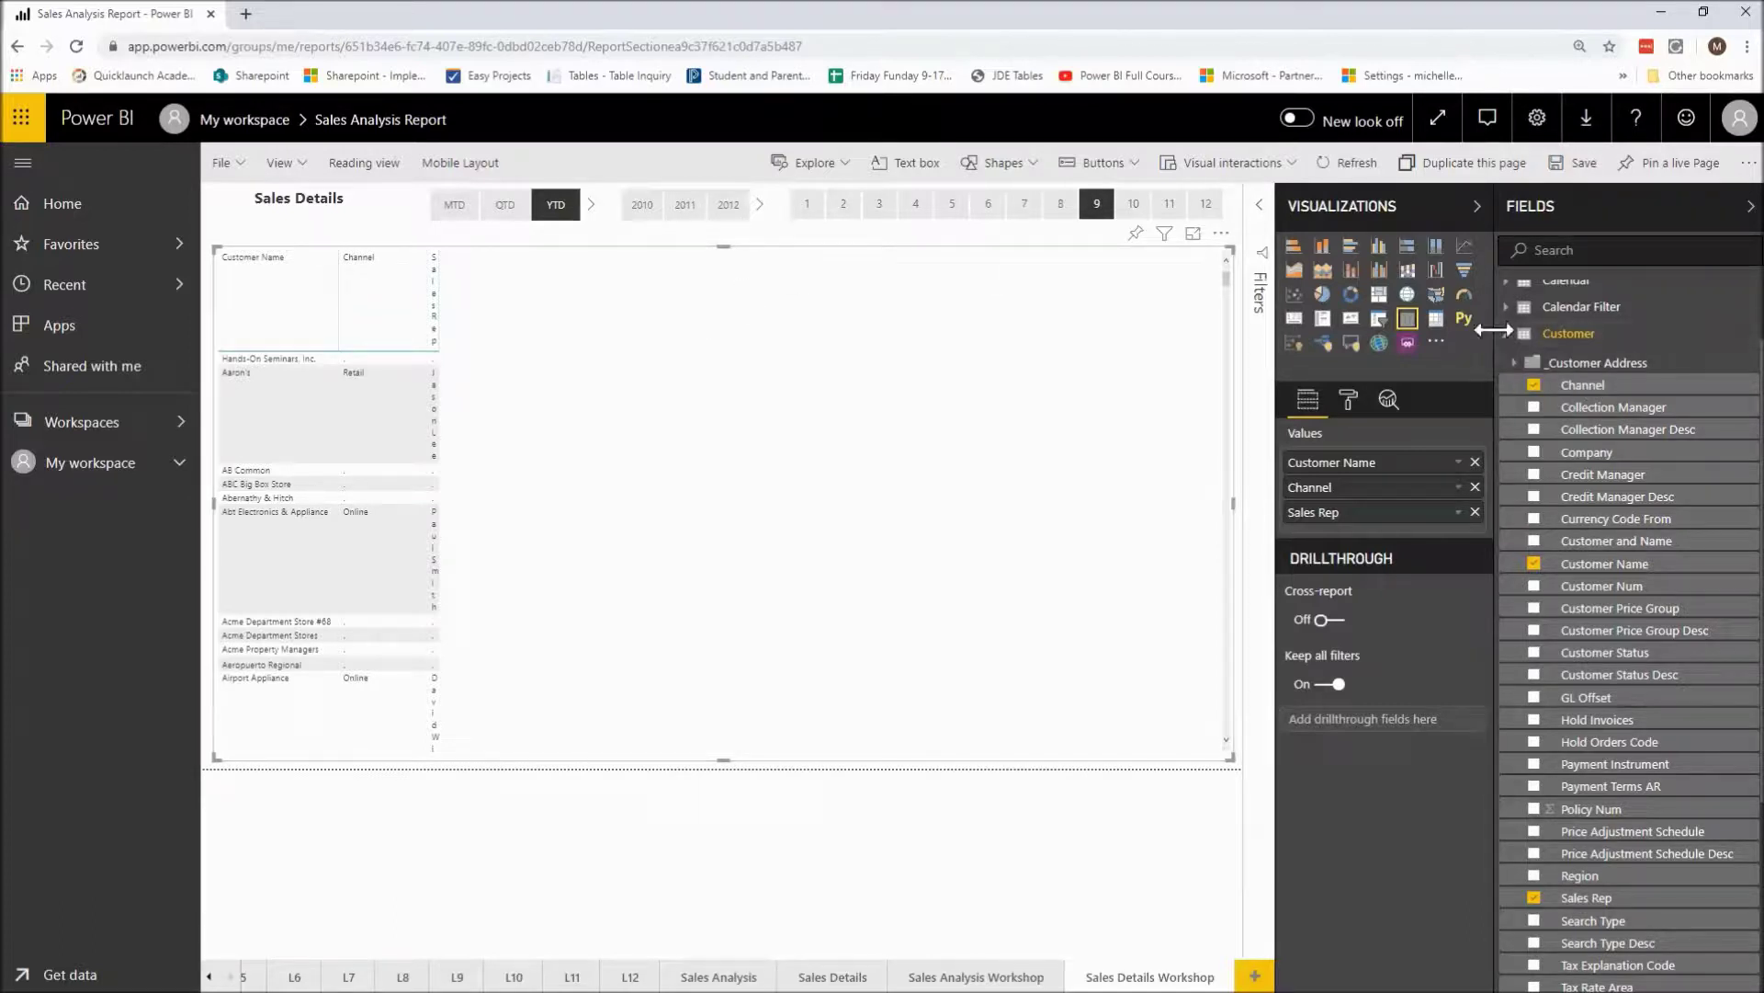
# - Add the Product Group and Product fields from Item Branch to the customer table as further columns
pyautogui.click(1507, 333)
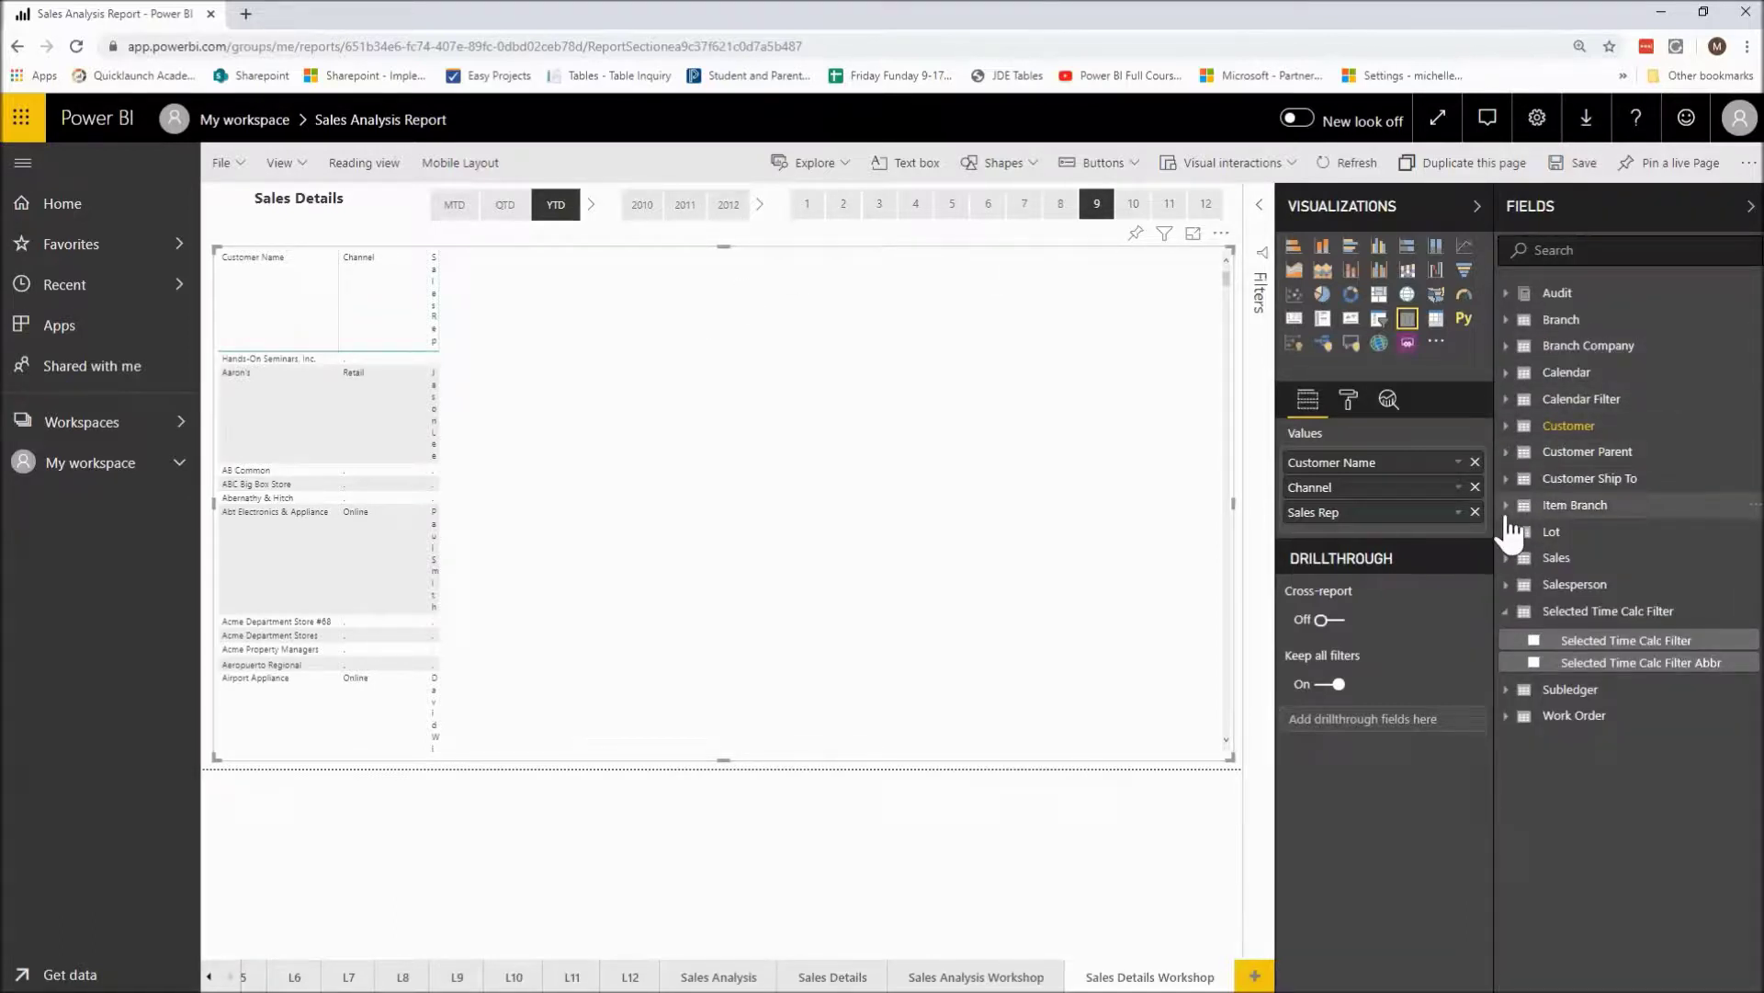
pyautogui.click(1507, 511)
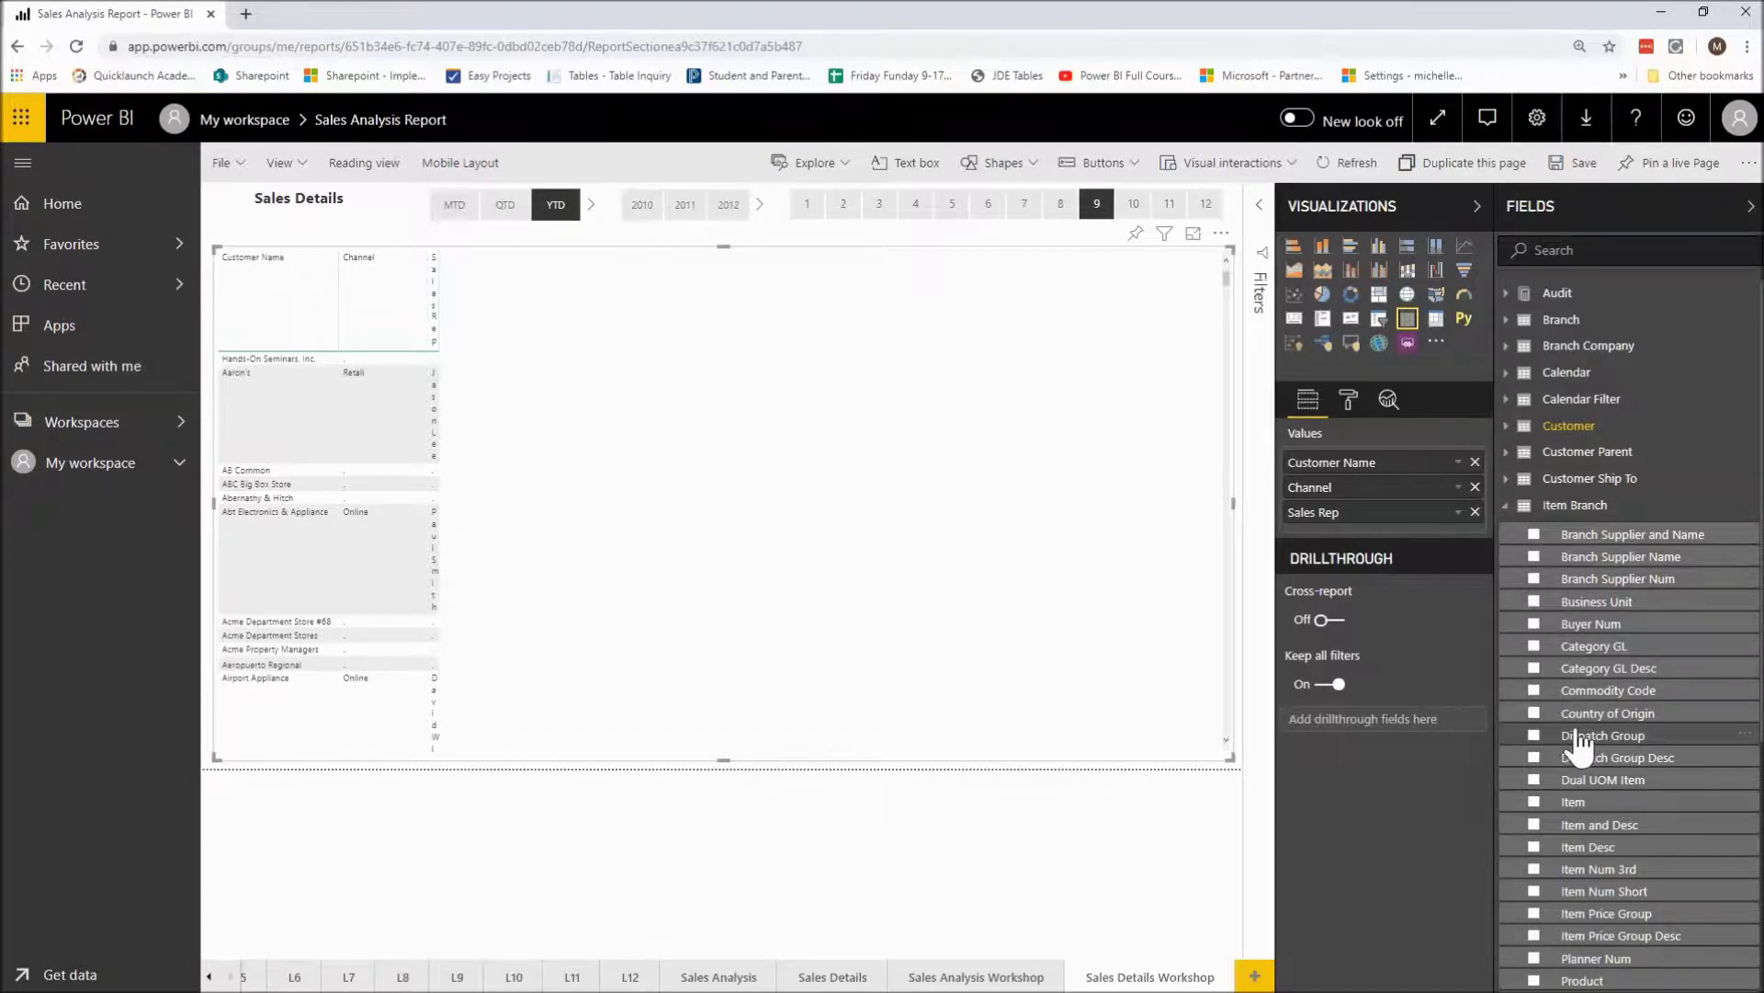
pyautogui.scroll(-3, 1645, 671)
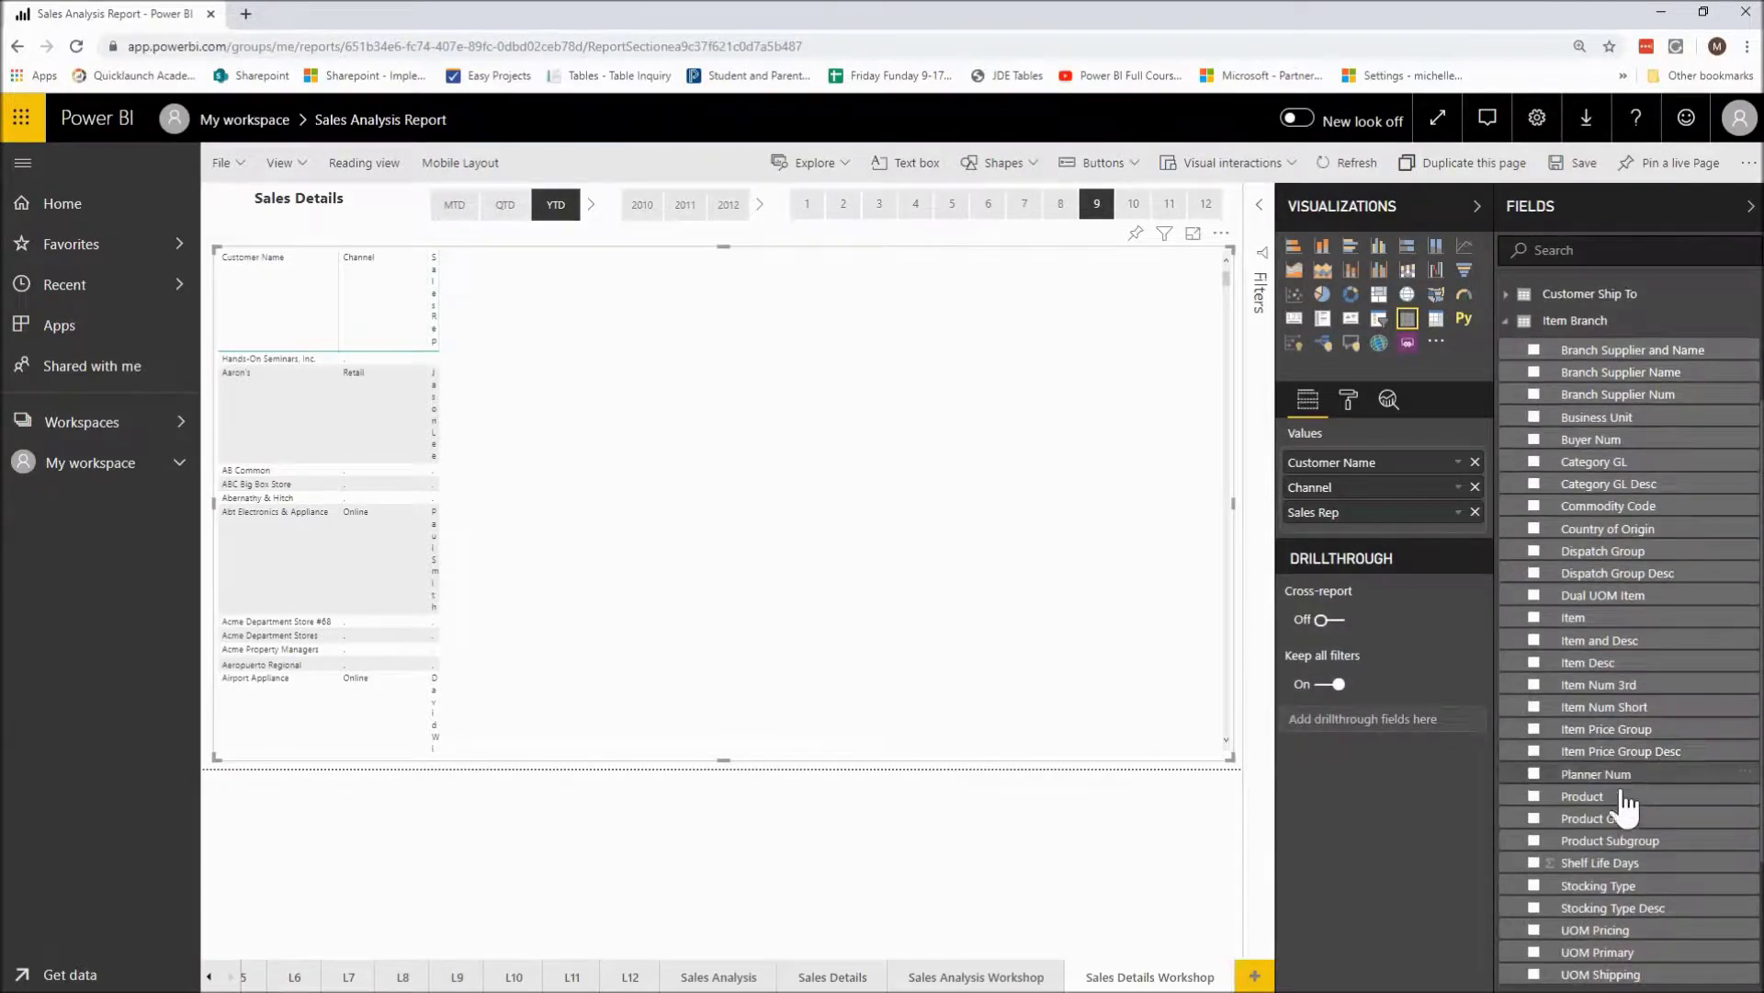
pyautogui.moveTo(1572, 818); pyautogui.dragTo(720, 399)
pyautogui.moveTo(1574, 805); pyautogui.dragTo(870, 503)
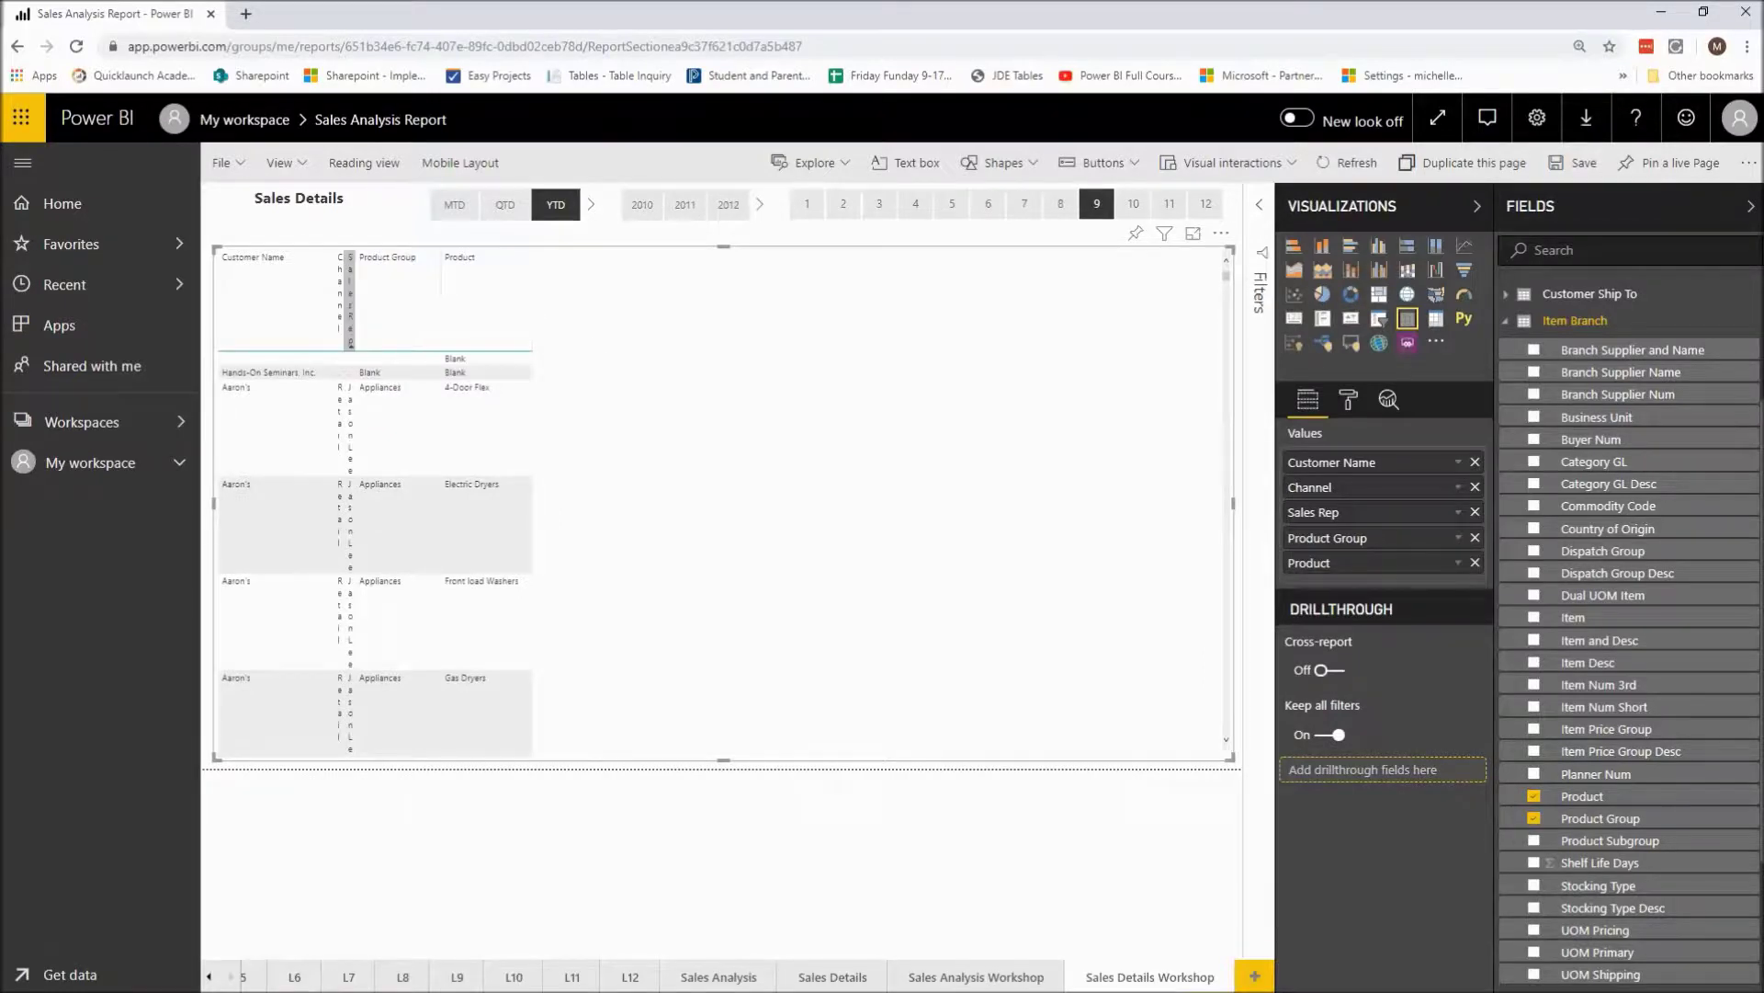
# - Widen the table's Sales Rep and Channel columns so their text fits on one line, trimming the excess Sales Rep width
pyautogui.moveTo(355, 312); pyautogui.dragTo(511, 355)
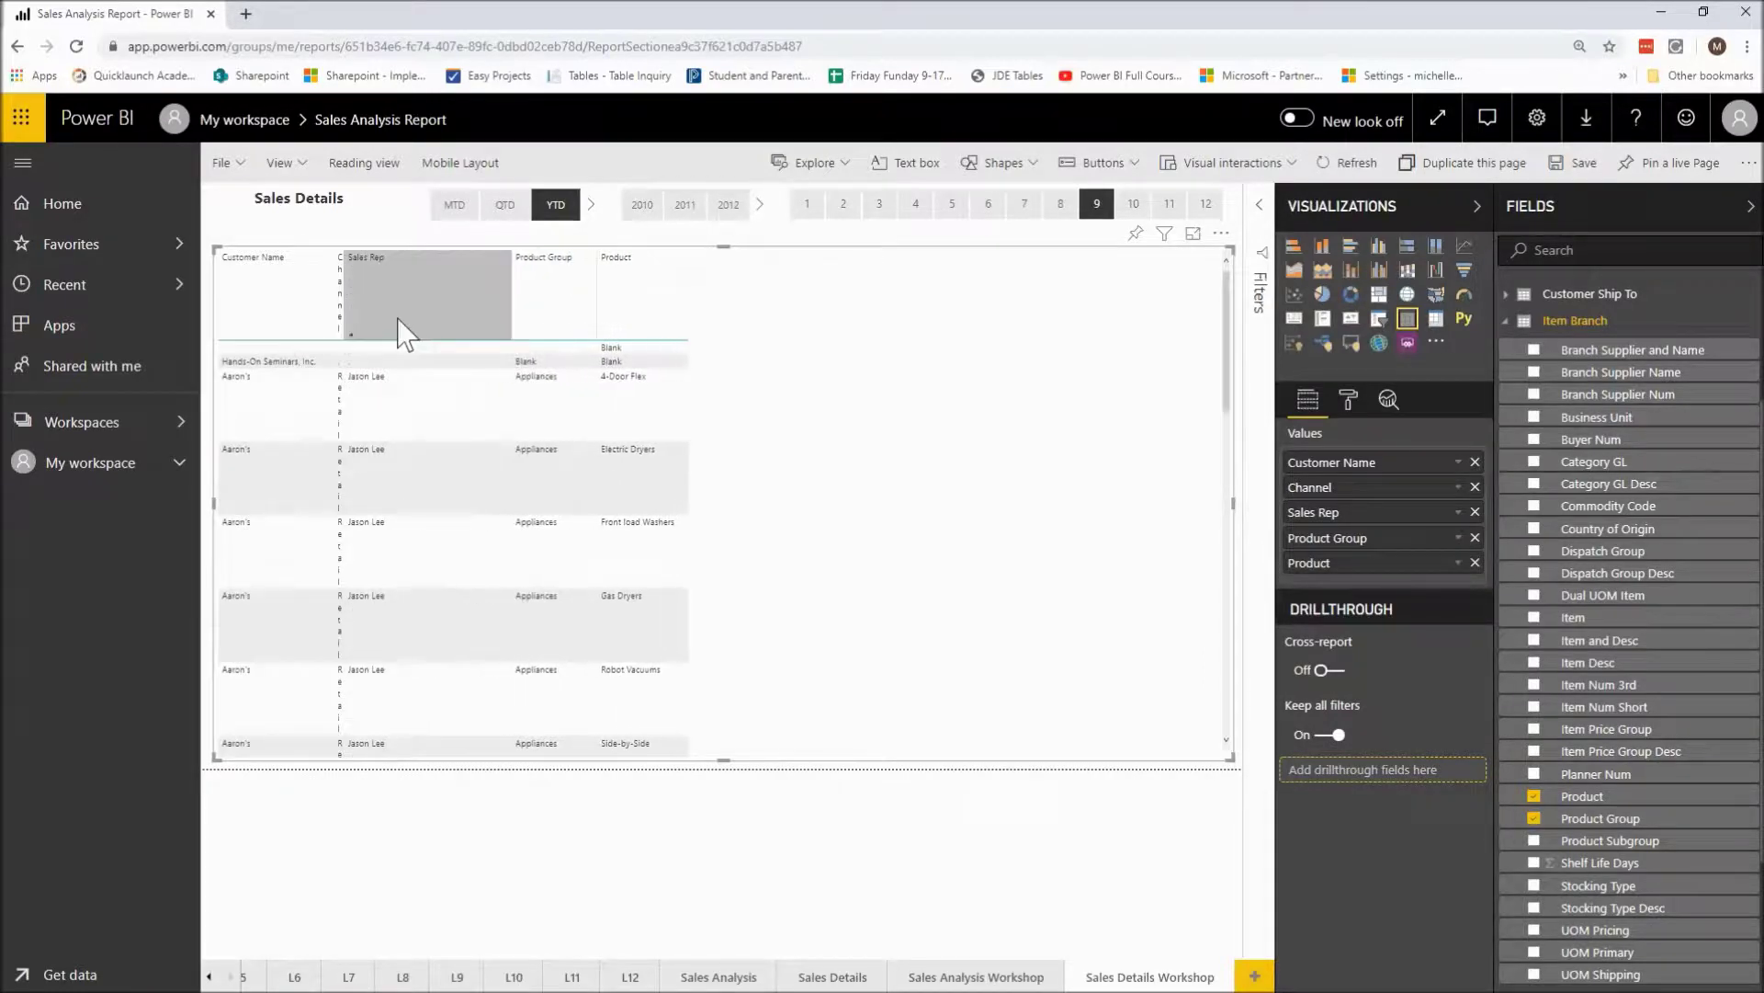
pyautogui.moveTo(341, 309); pyautogui.dragTo(460, 338)
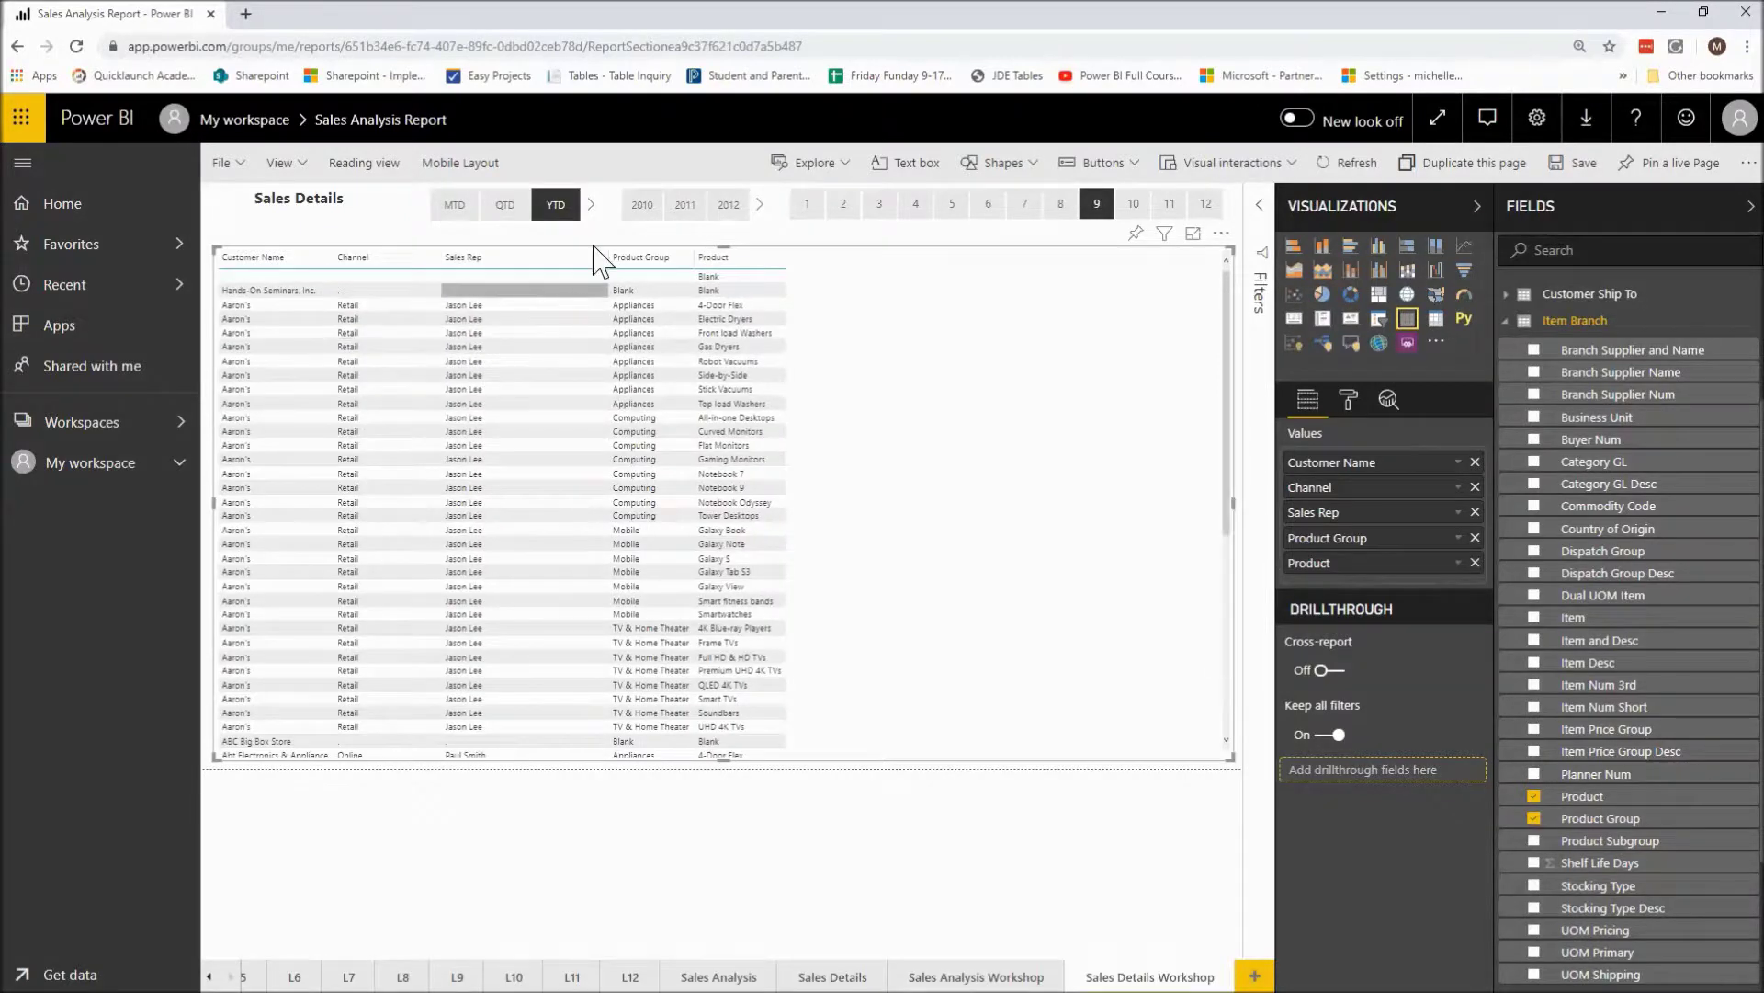
pyautogui.moveTo(602, 260); pyautogui.dragTo(526, 267)
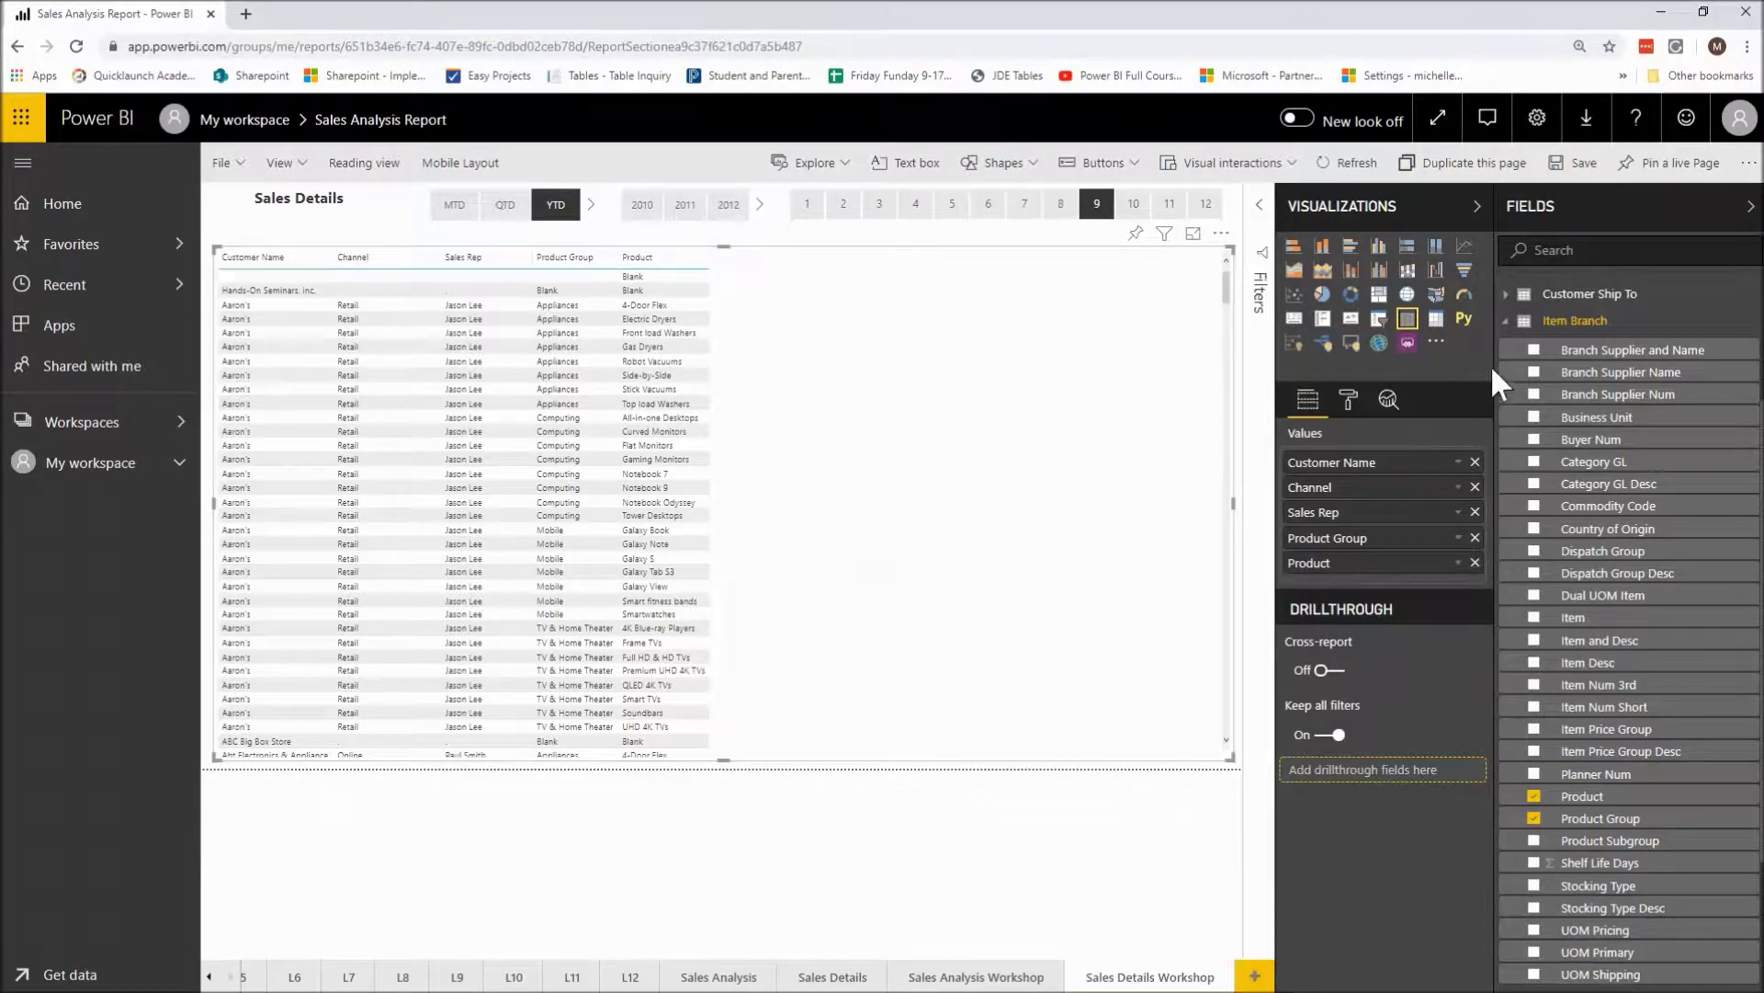
# - Add the Qty Ordered Selected measure from the Sales quantity-ordered measures to the table
pyautogui.click(1507, 321)
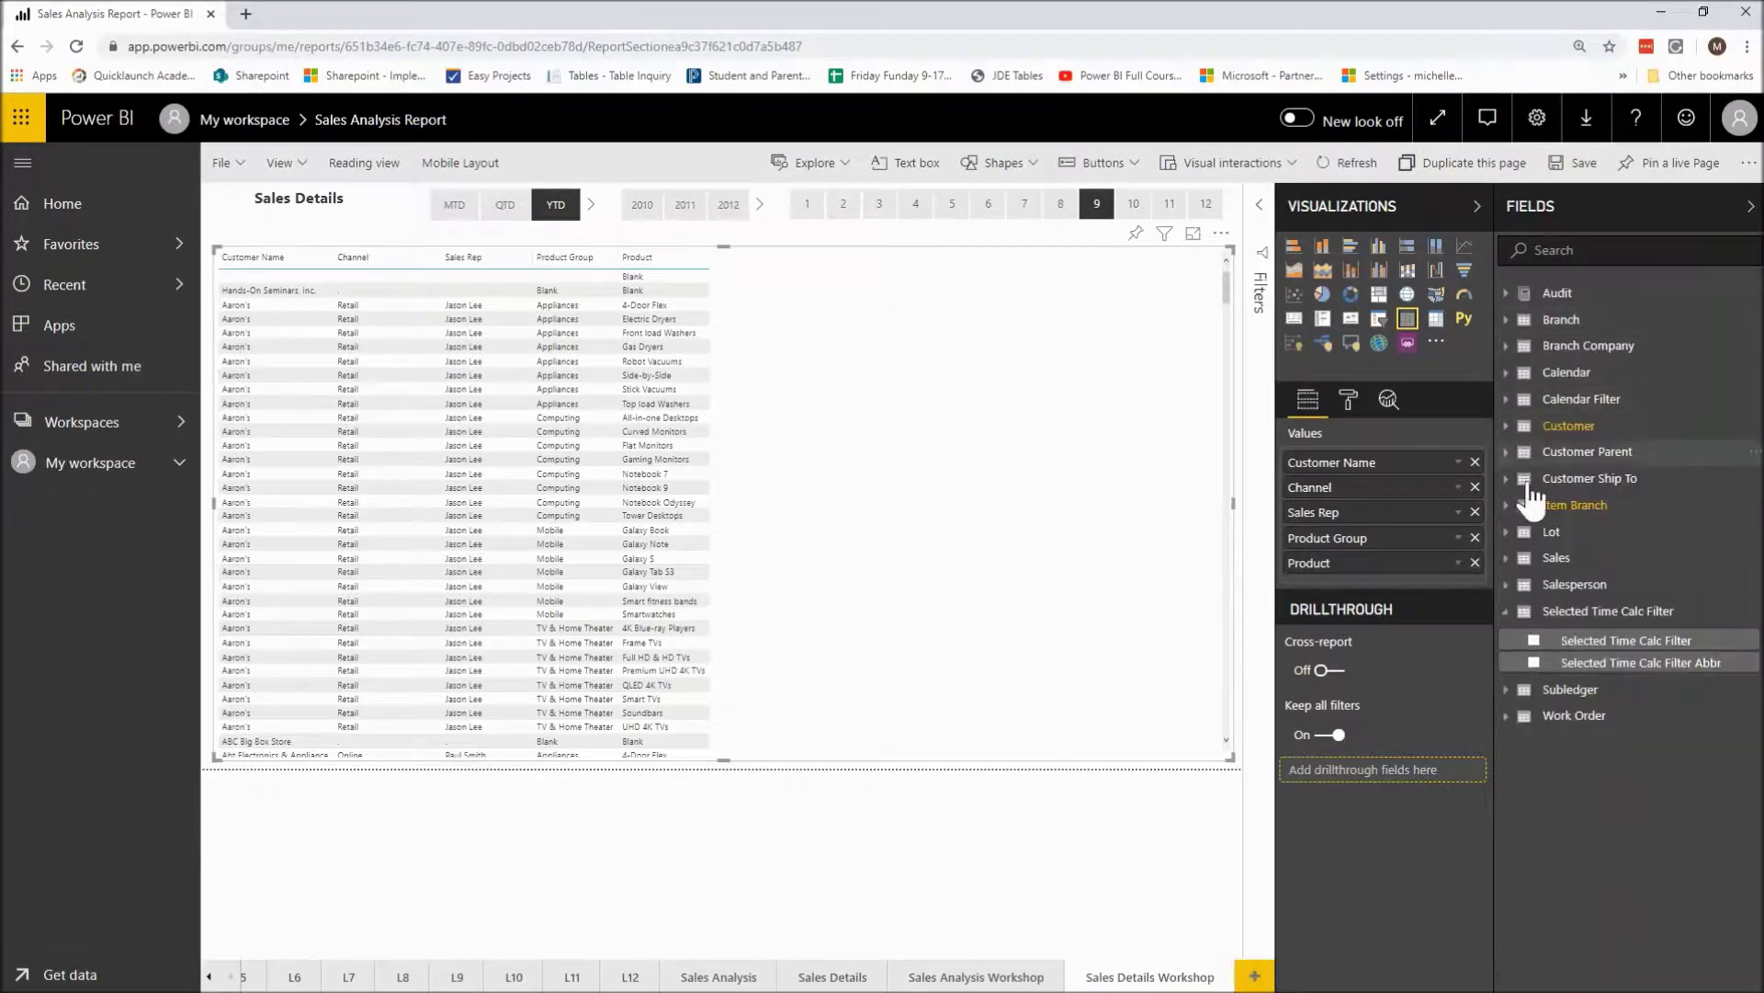
pyautogui.click(1506, 559)
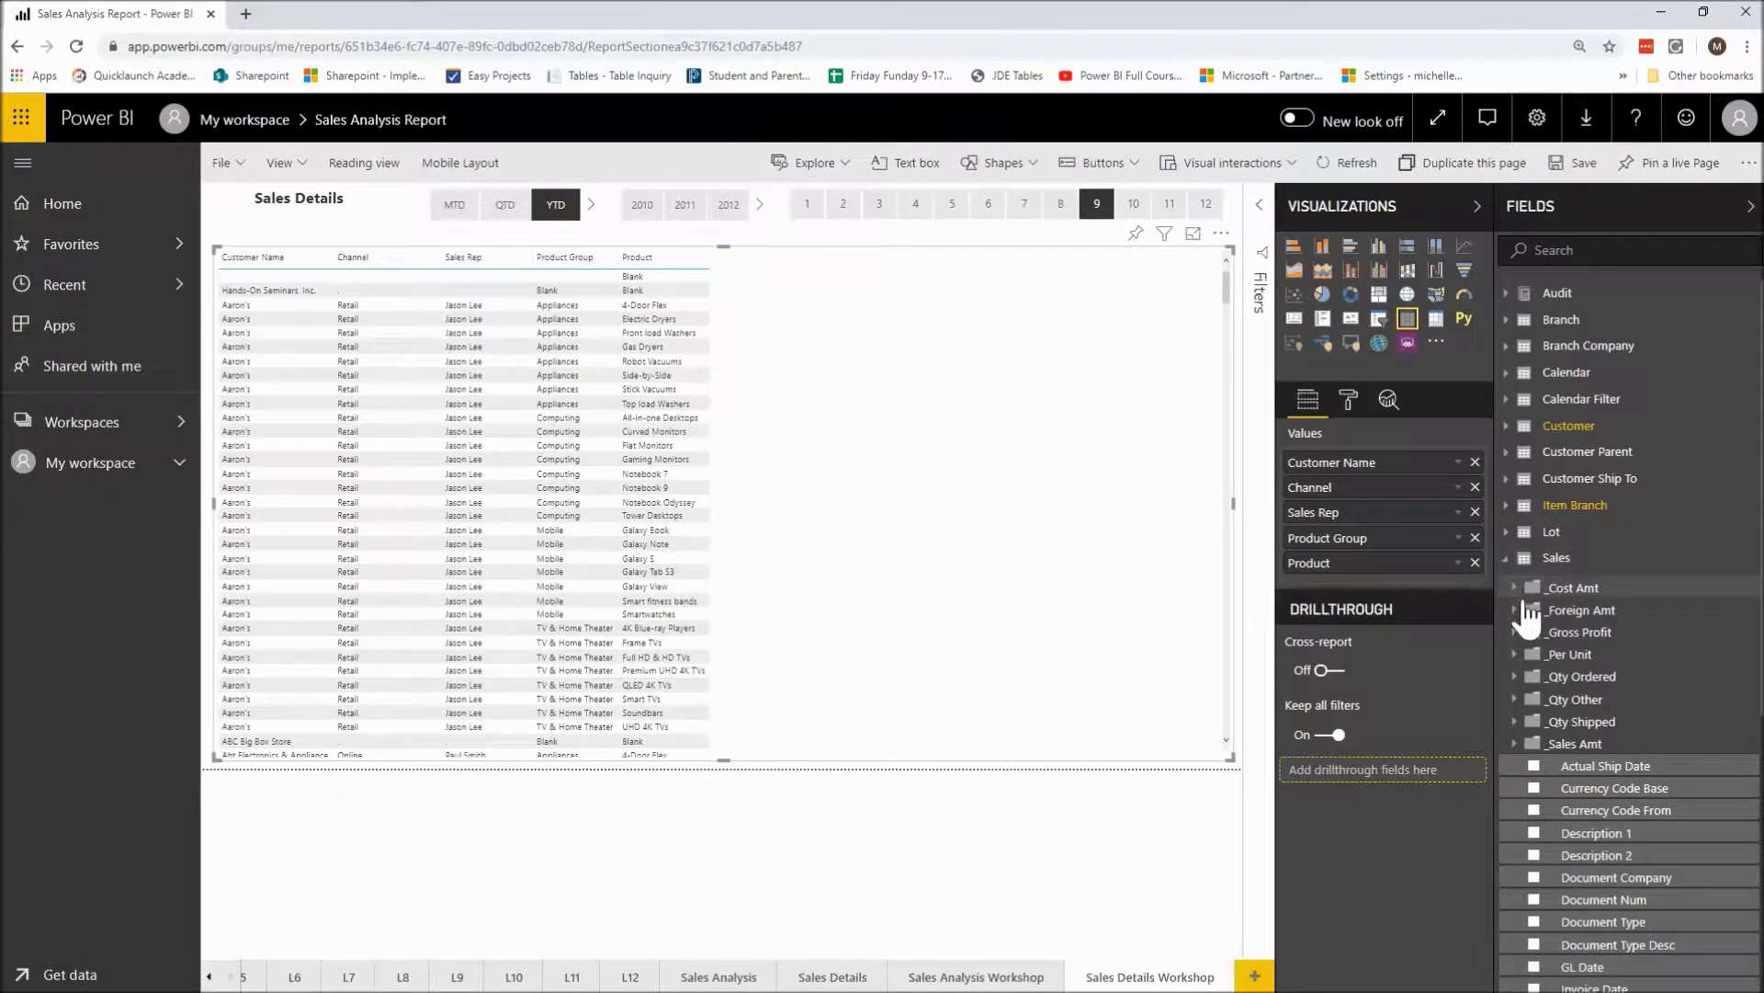
pyautogui.click(1516, 678)
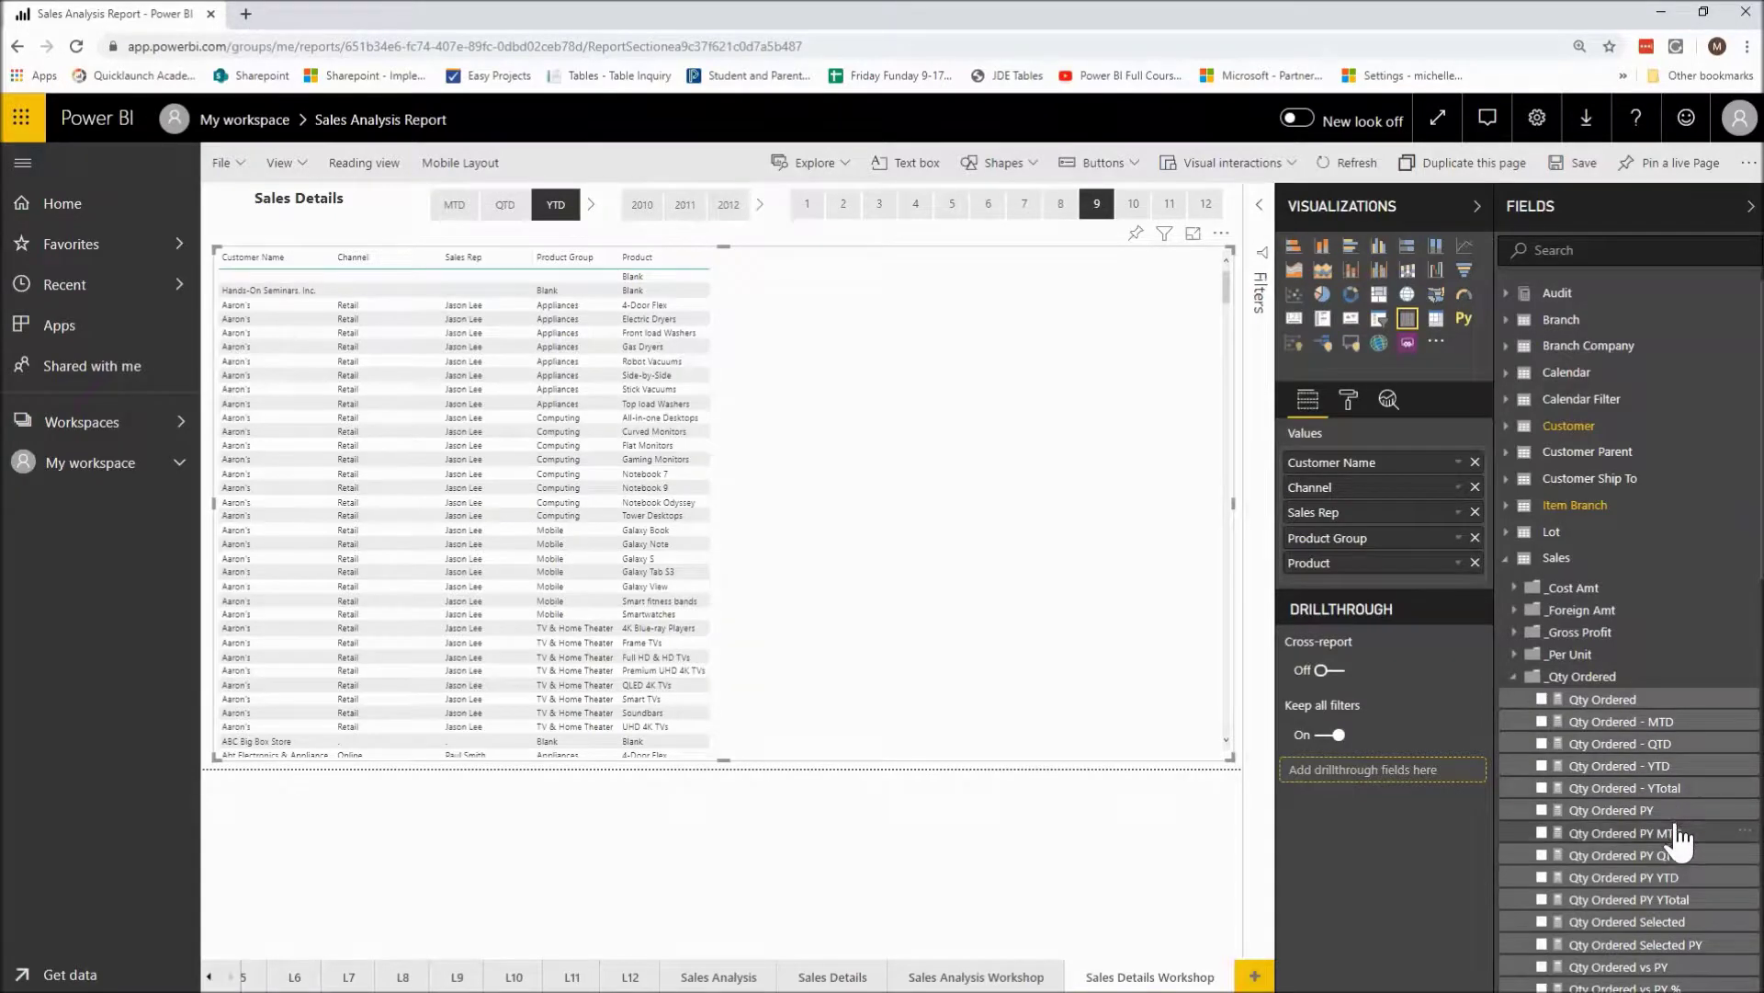
pyautogui.moveTo(1610, 930); pyautogui.dragTo(830, 293)
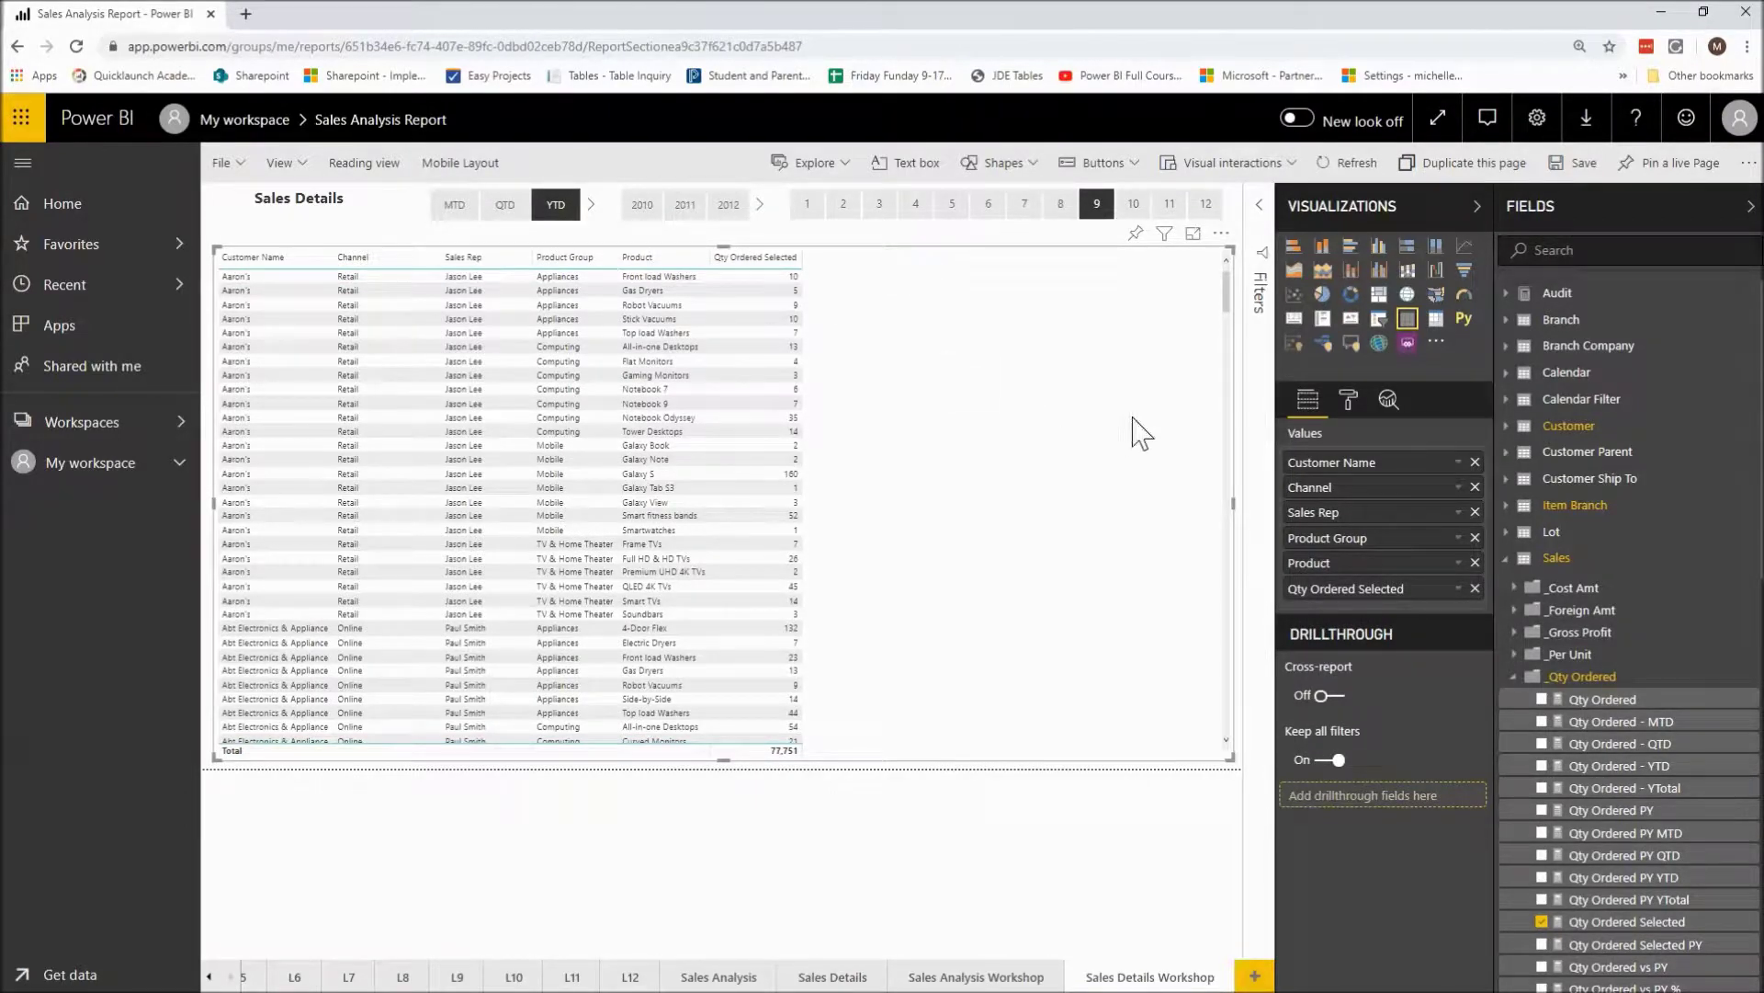
# - Add the Sales Amt Selected measure from the Sales amount measures to the table
pyautogui.click(1514, 678)
pyautogui.click(1513, 743)
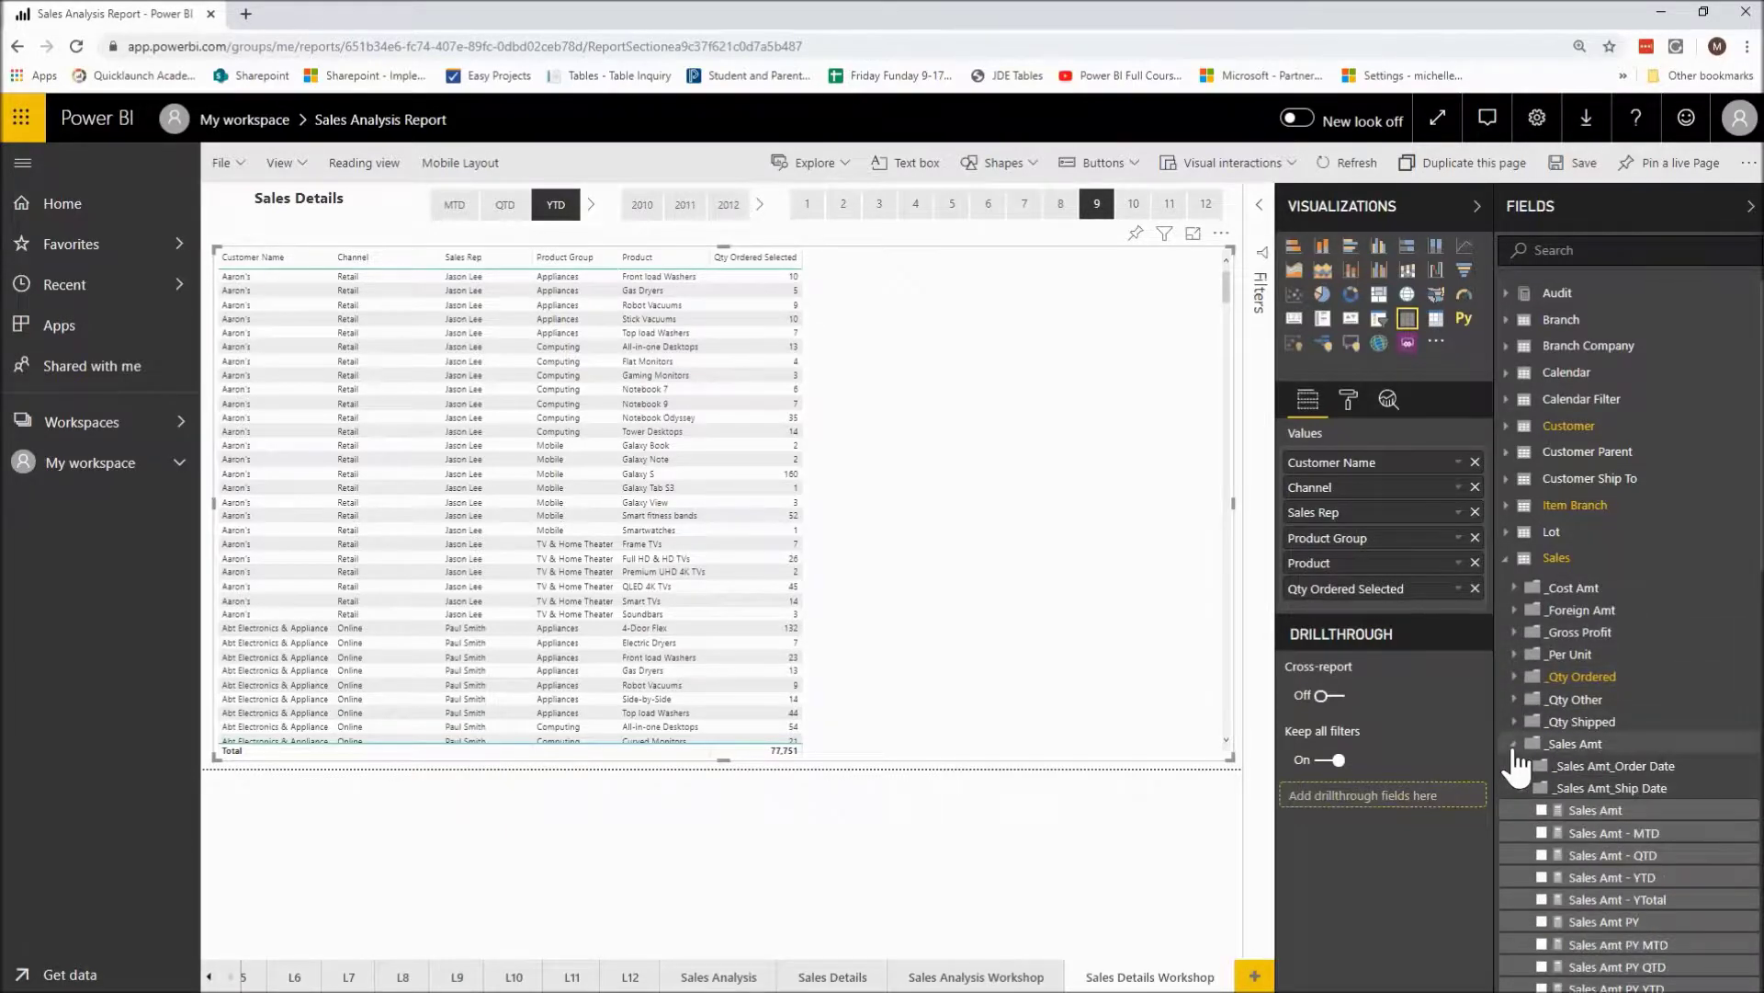
pyautogui.scroll(-3, 1615, 768)
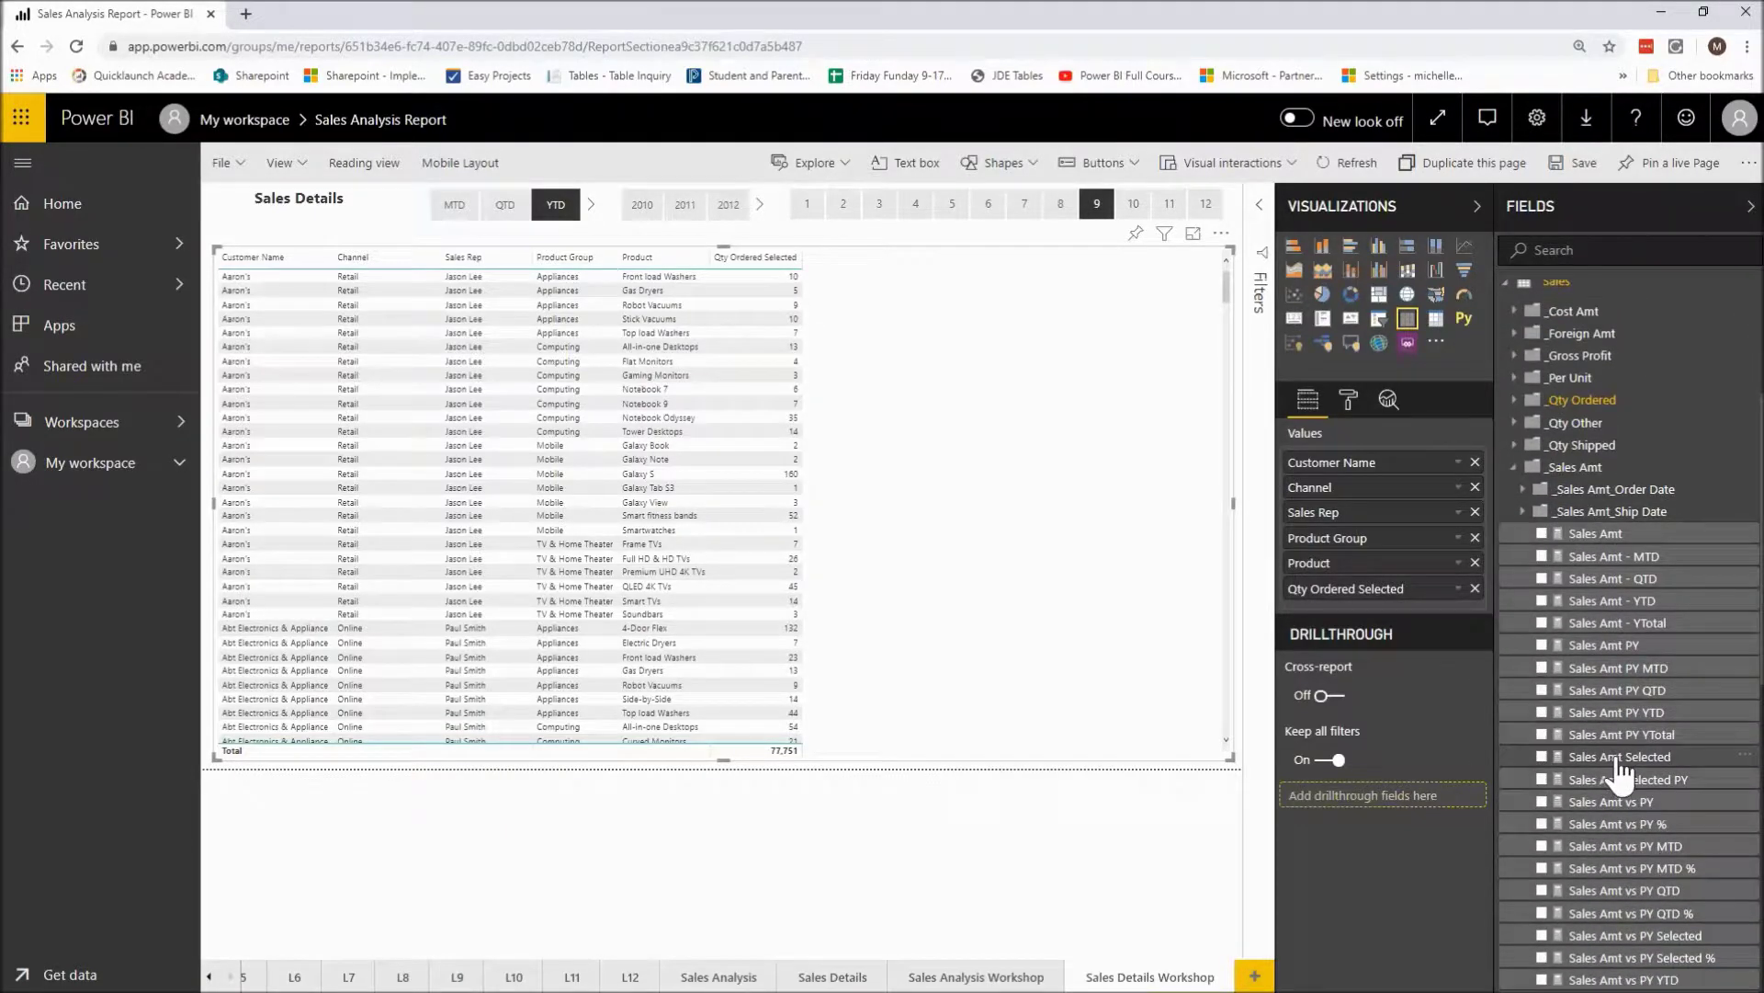
pyautogui.scroll(-2, 1615, 765)
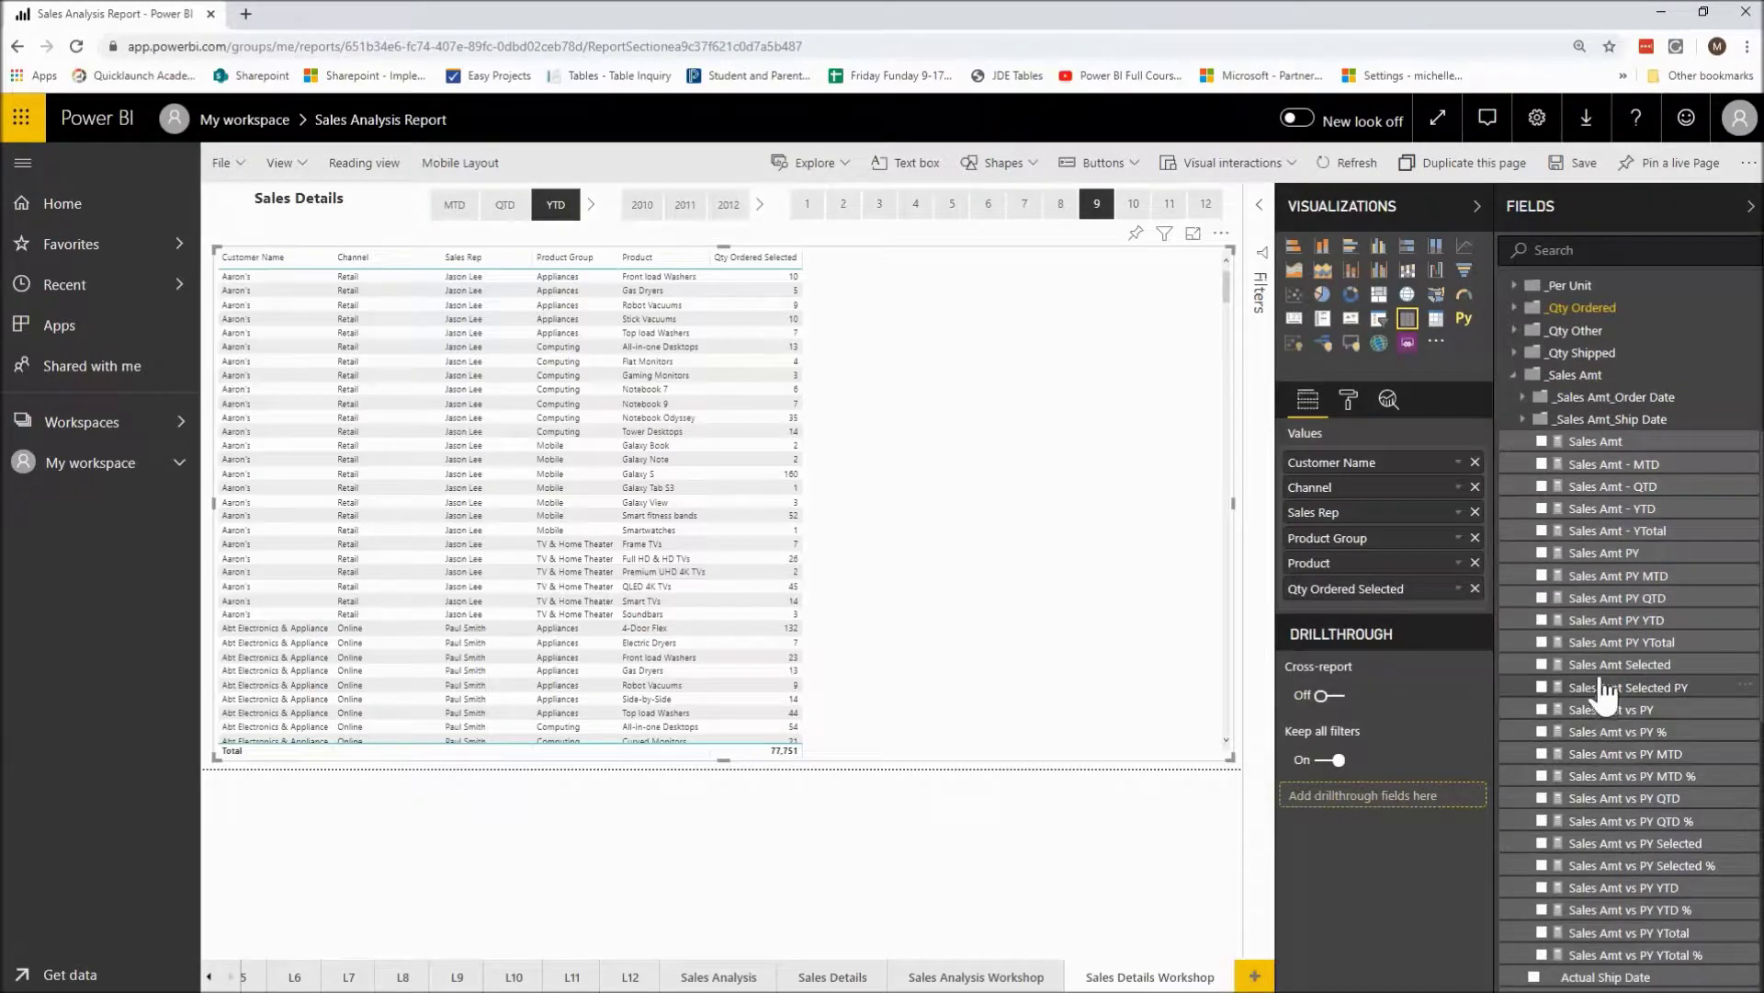
pyautogui.moveTo(1614, 664); pyautogui.dragTo(993, 398)
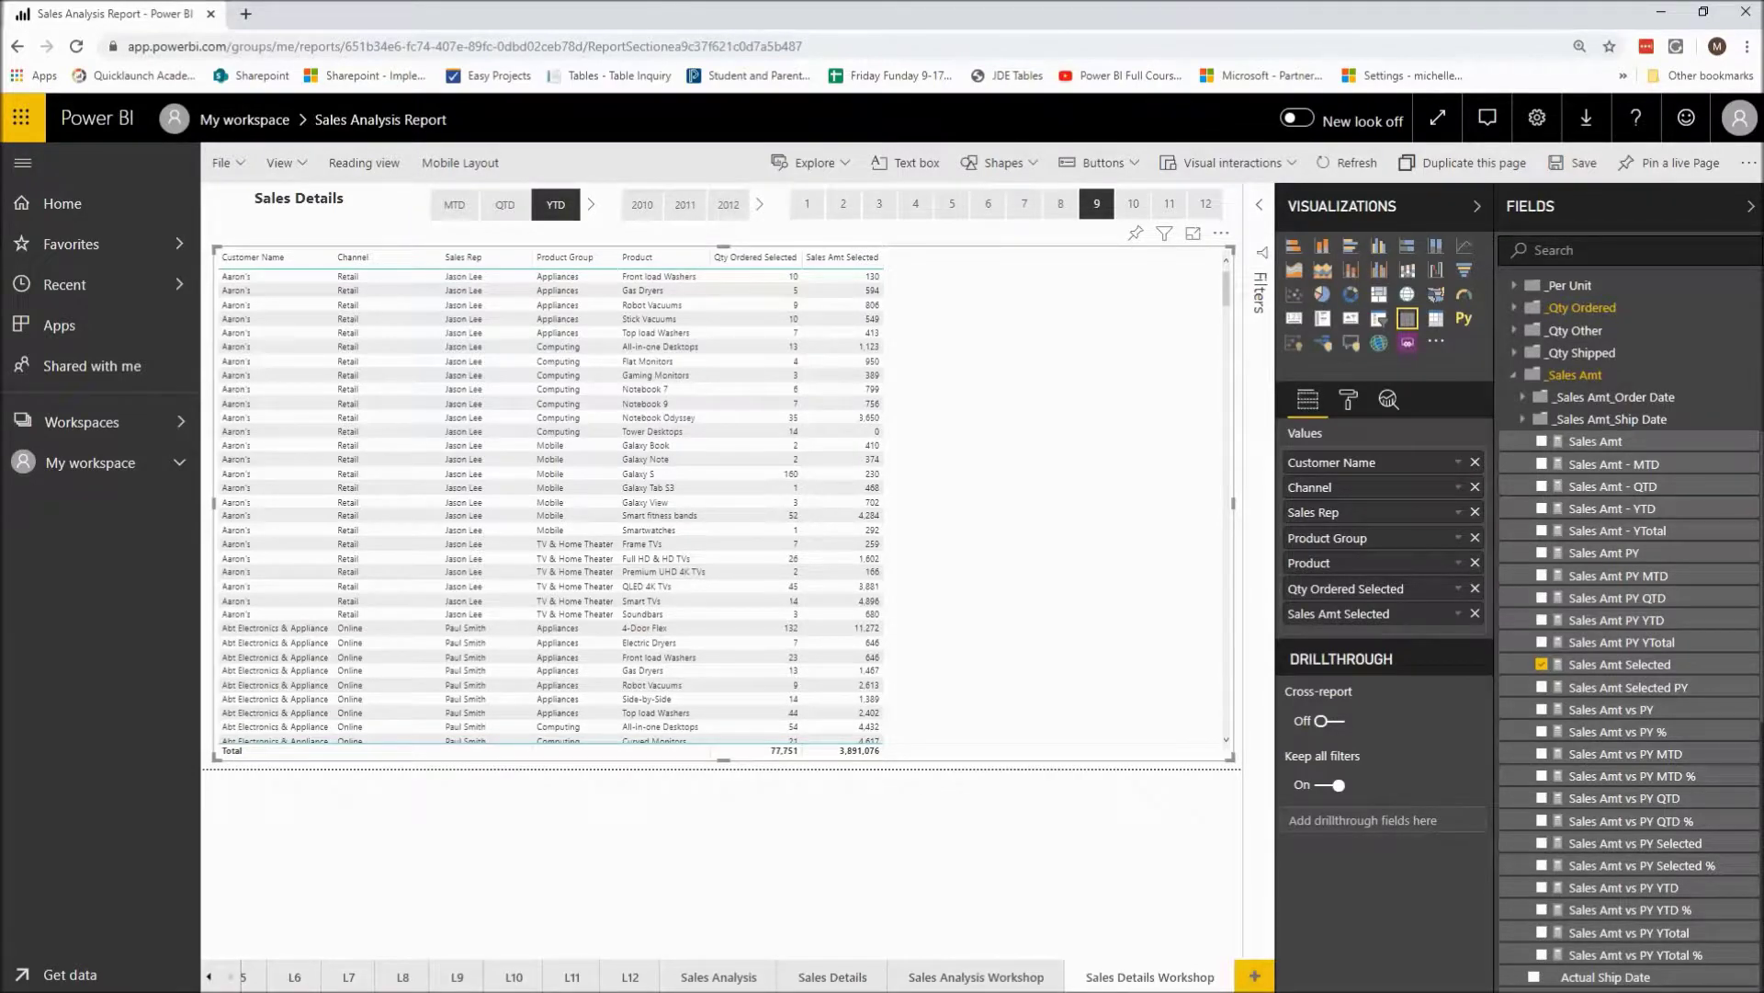
# - Format the table's column headers with 10 pt text in the Segoe (Bold) font
pyautogui.click(1351, 219)
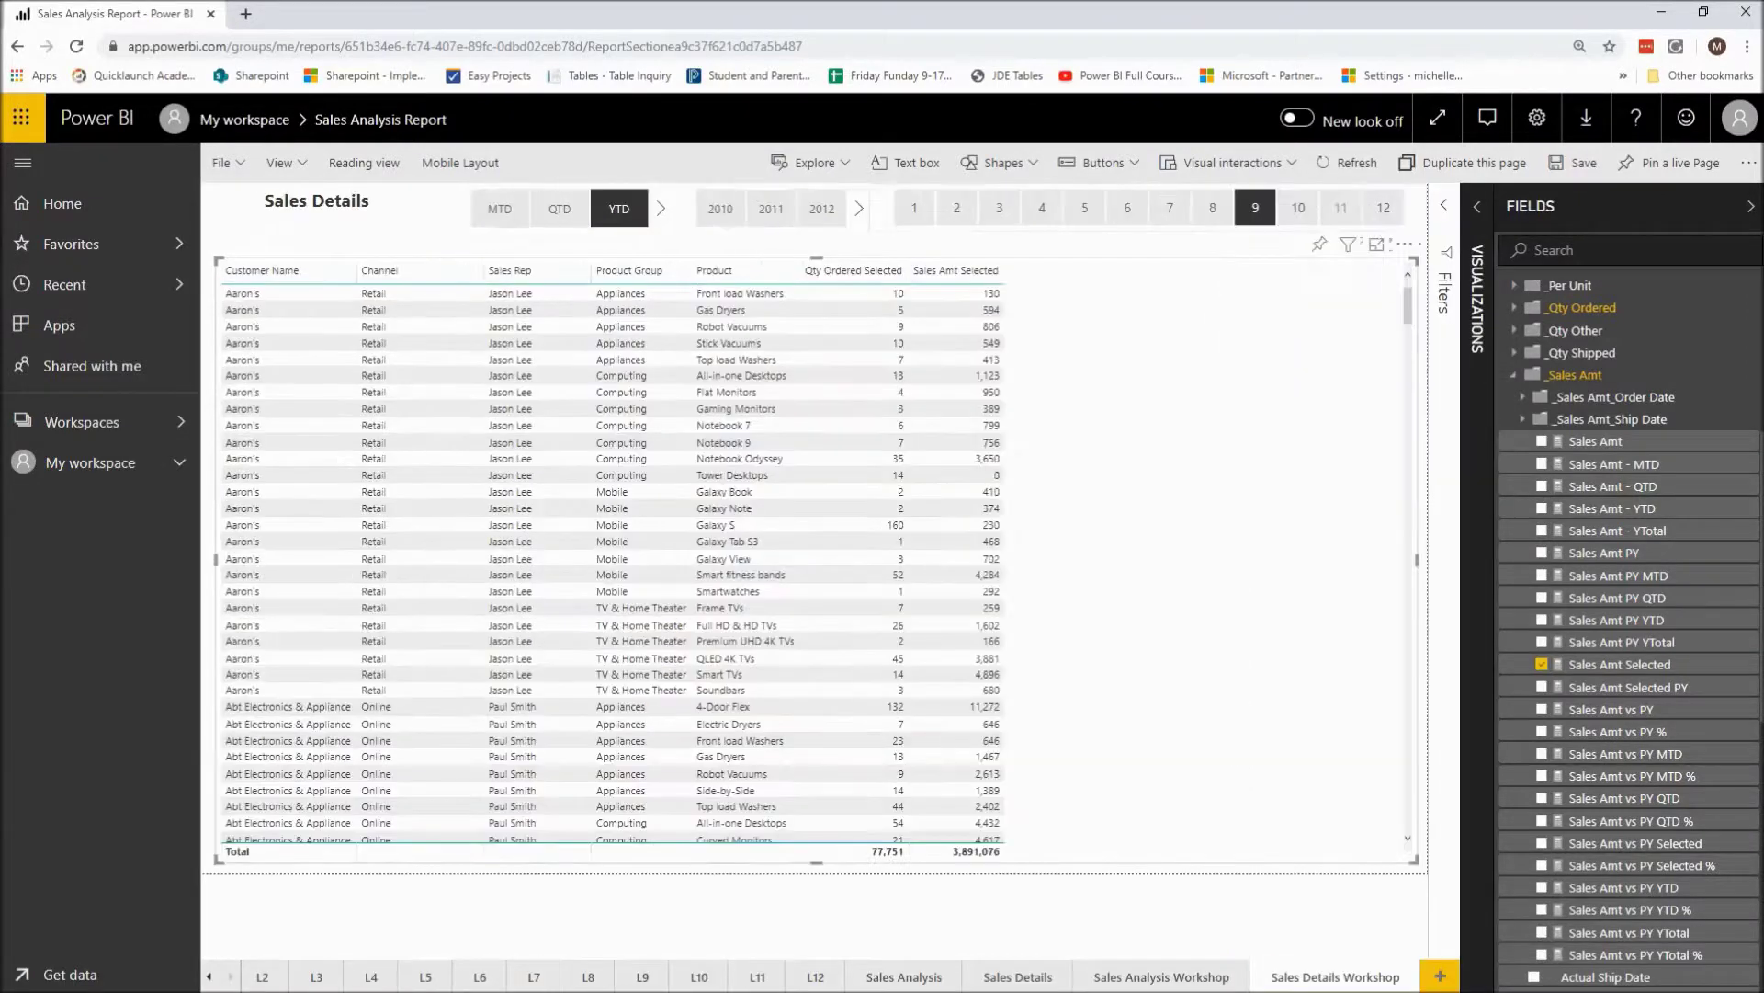
pyautogui.click(1477, 209)
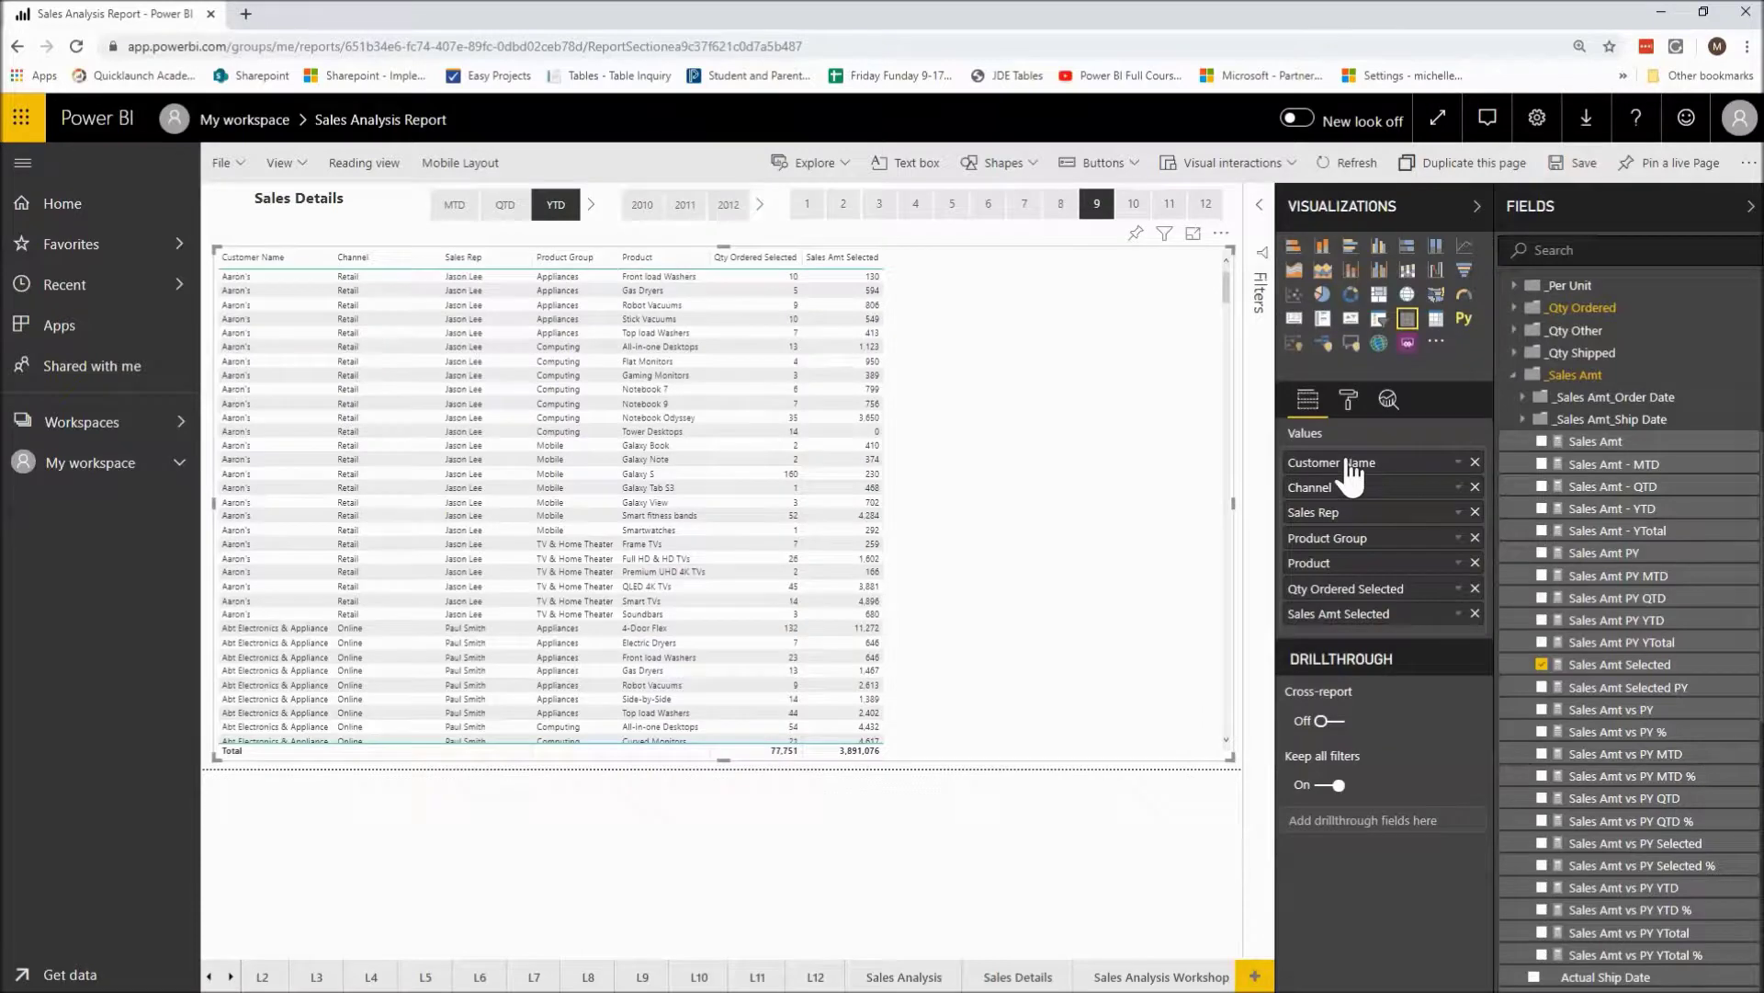
pyautogui.click(1349, 400)
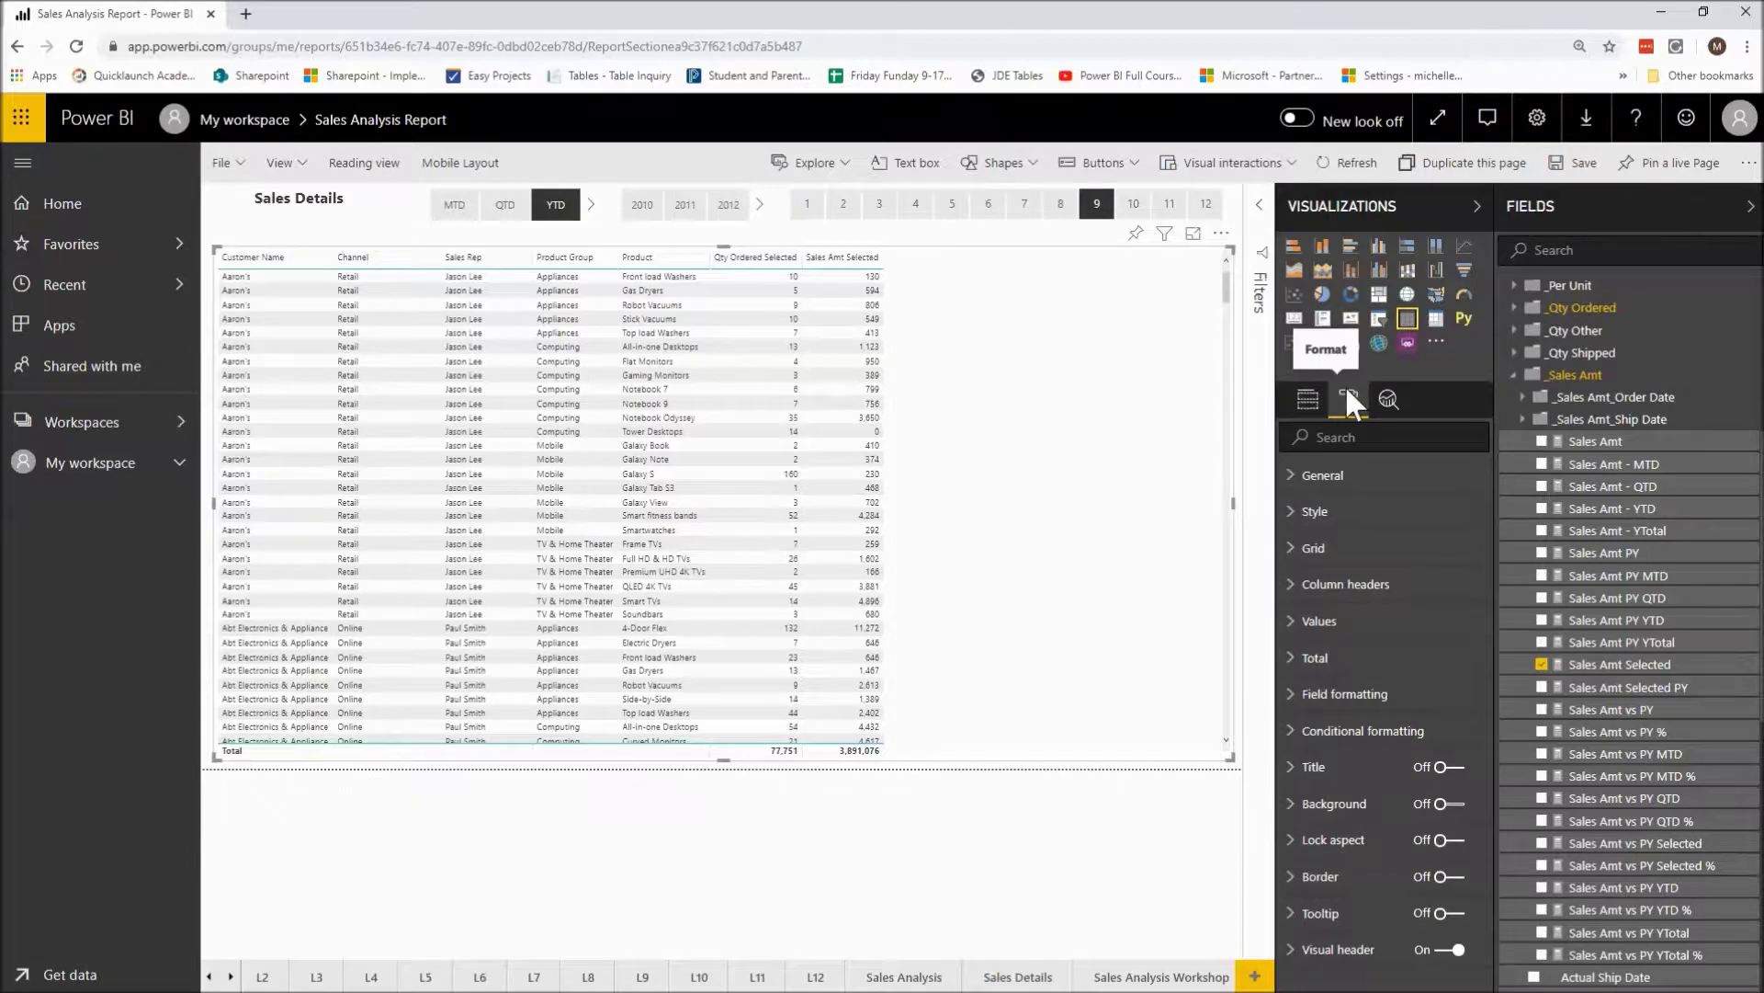
pyautogui.click(1291, 588)
pyautogui.scroll(-2, 1386, 881)
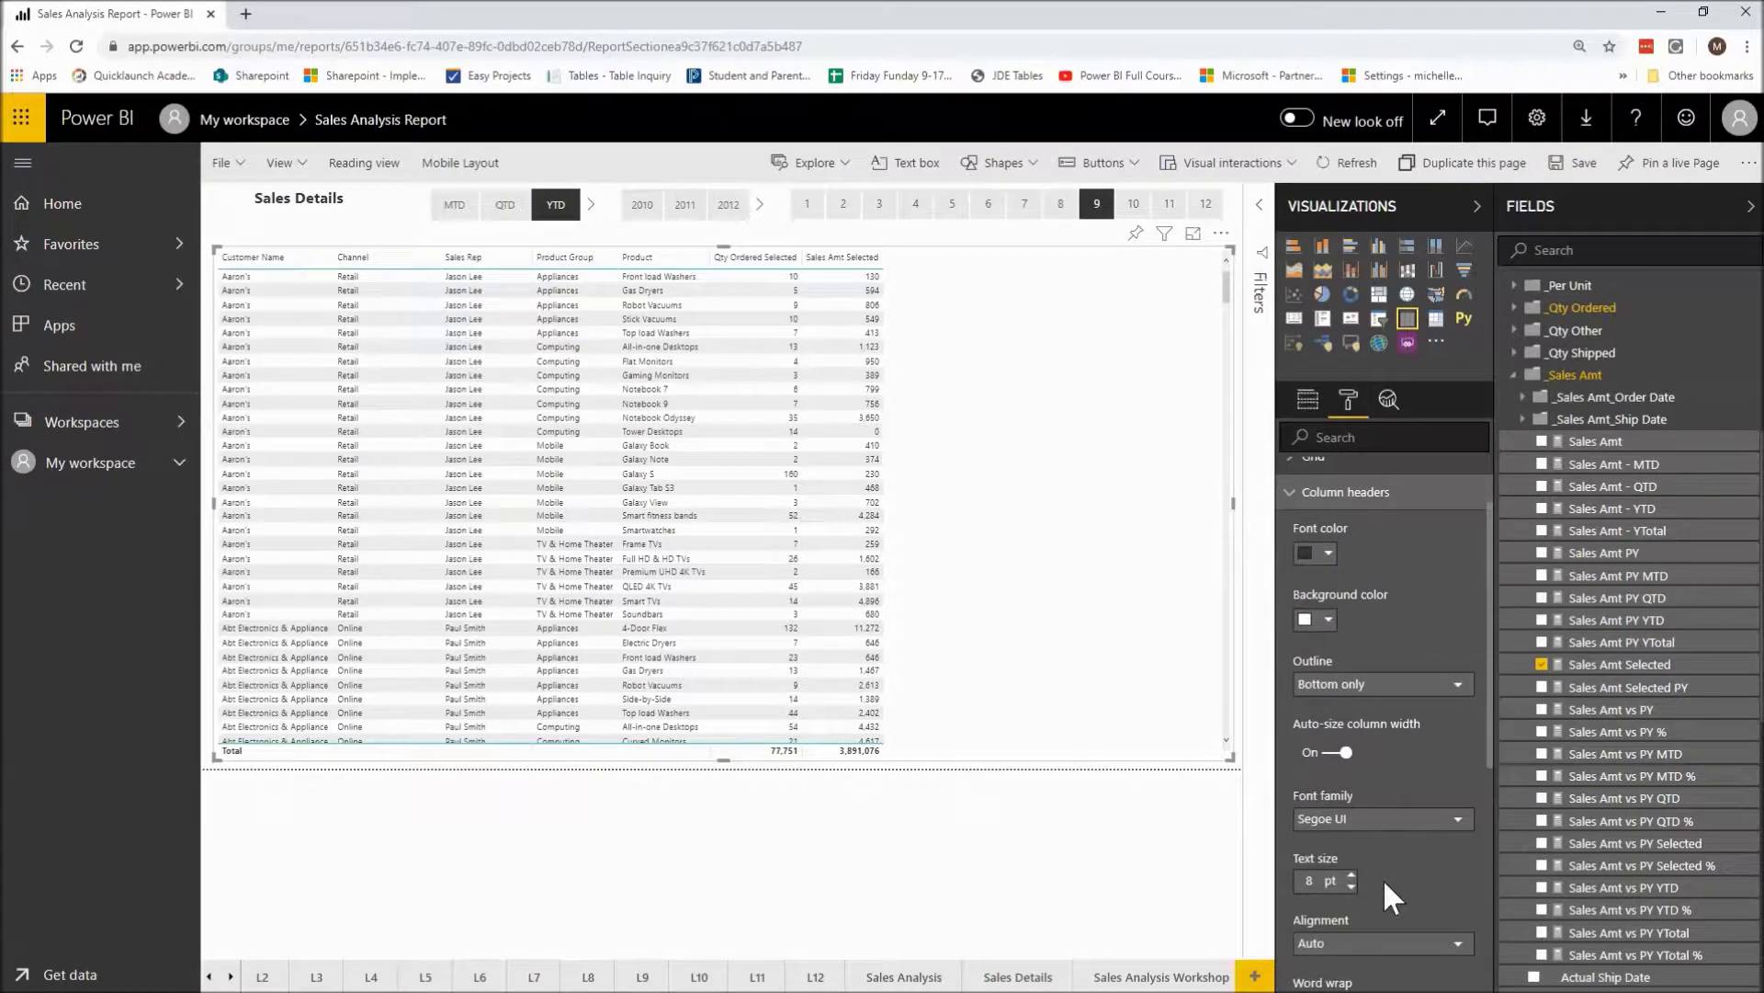
pyautogui.click(1350, 875)
pyautogui.click(1350, 875)
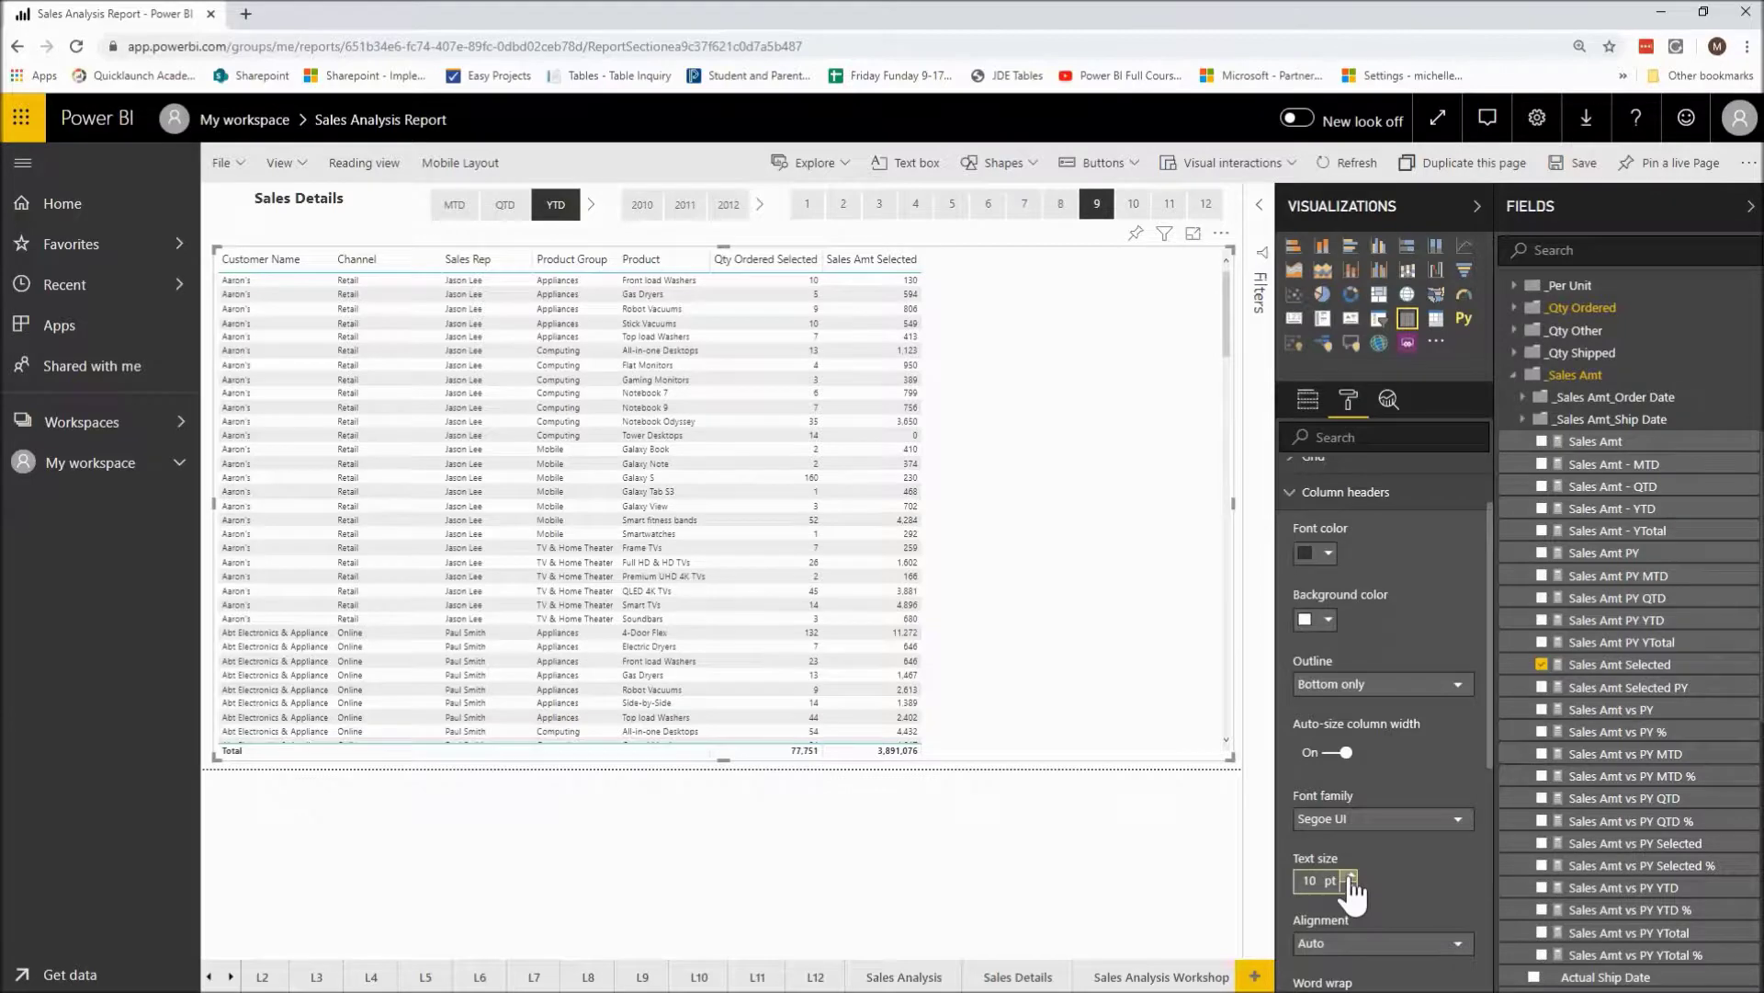
pyautogui.click(1458, 819)
pyautogui.scroll(-4, 1378, 698)
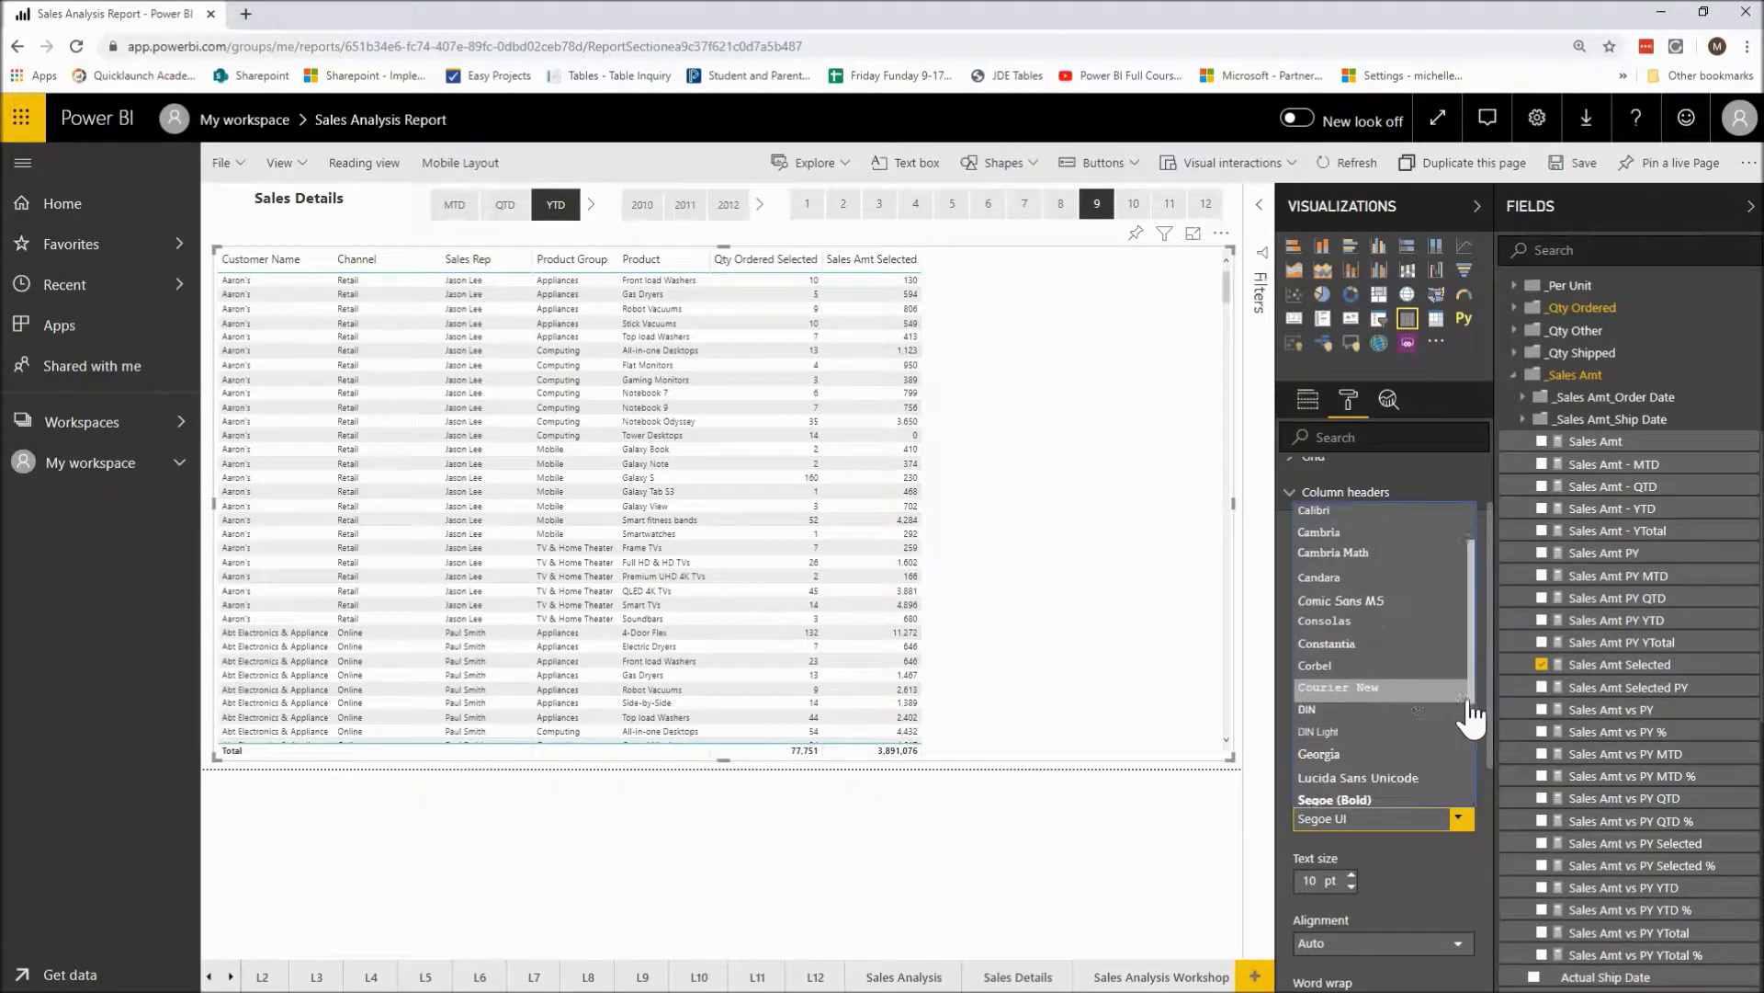
pyautogui.click(1312, 733)
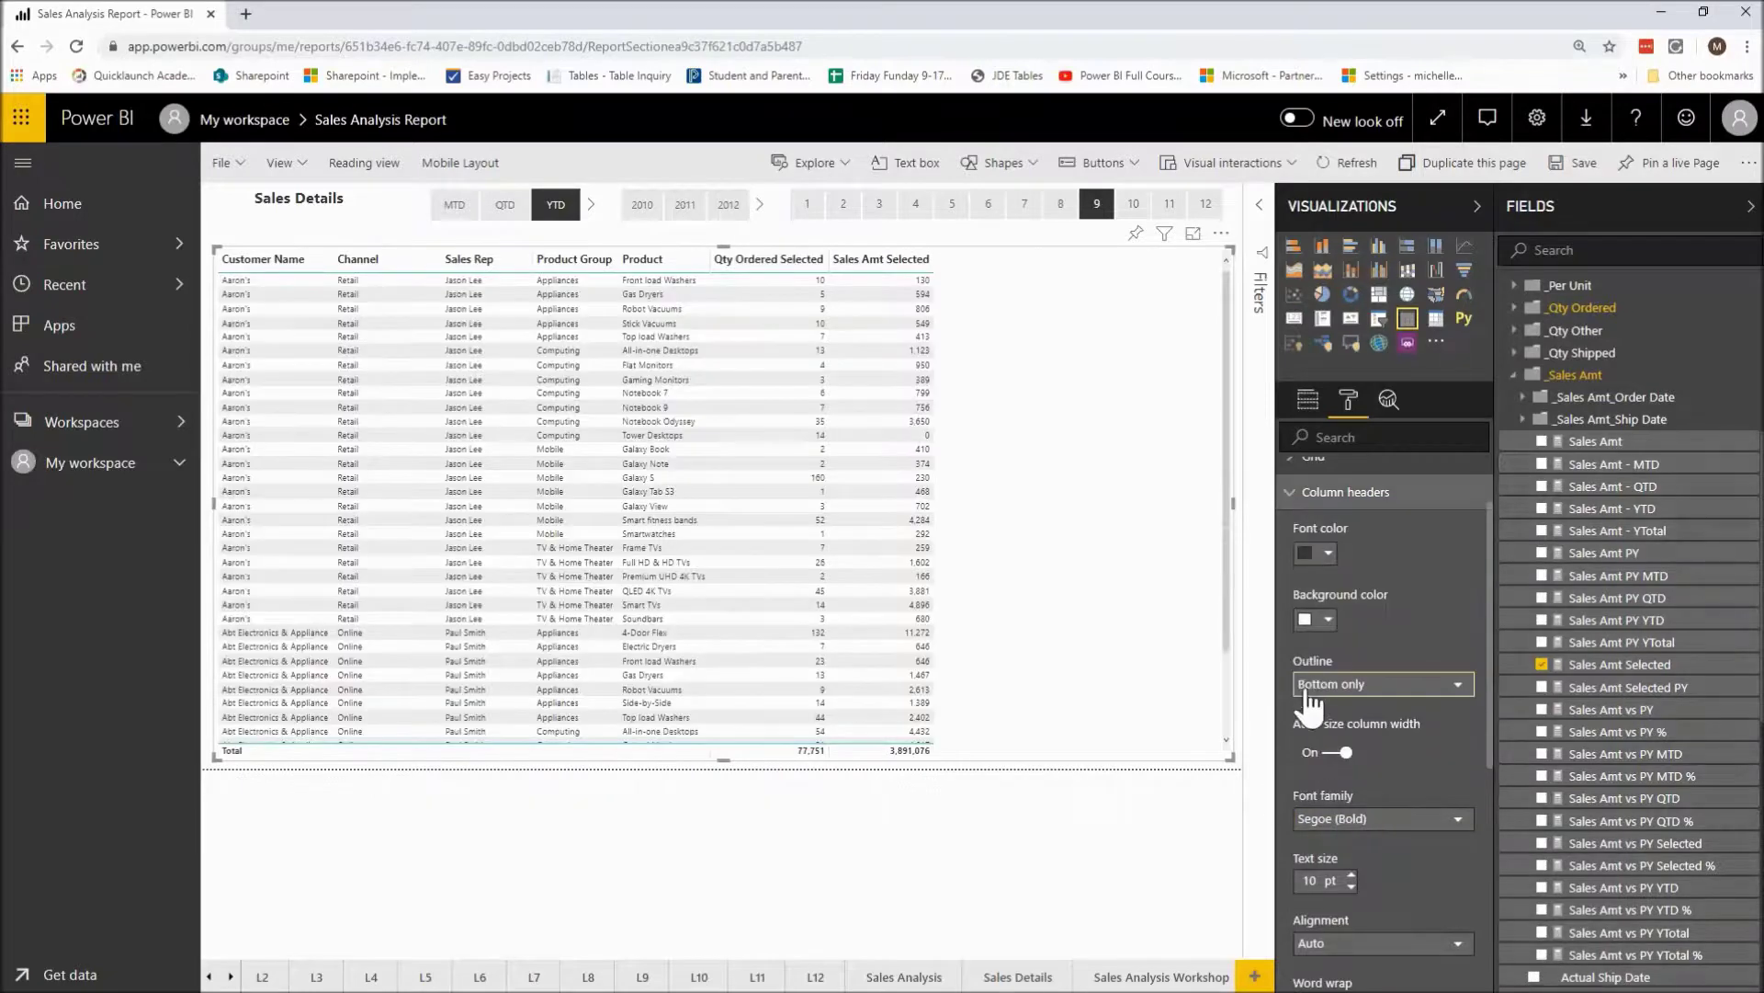
pyautogui.click(1295, 496)
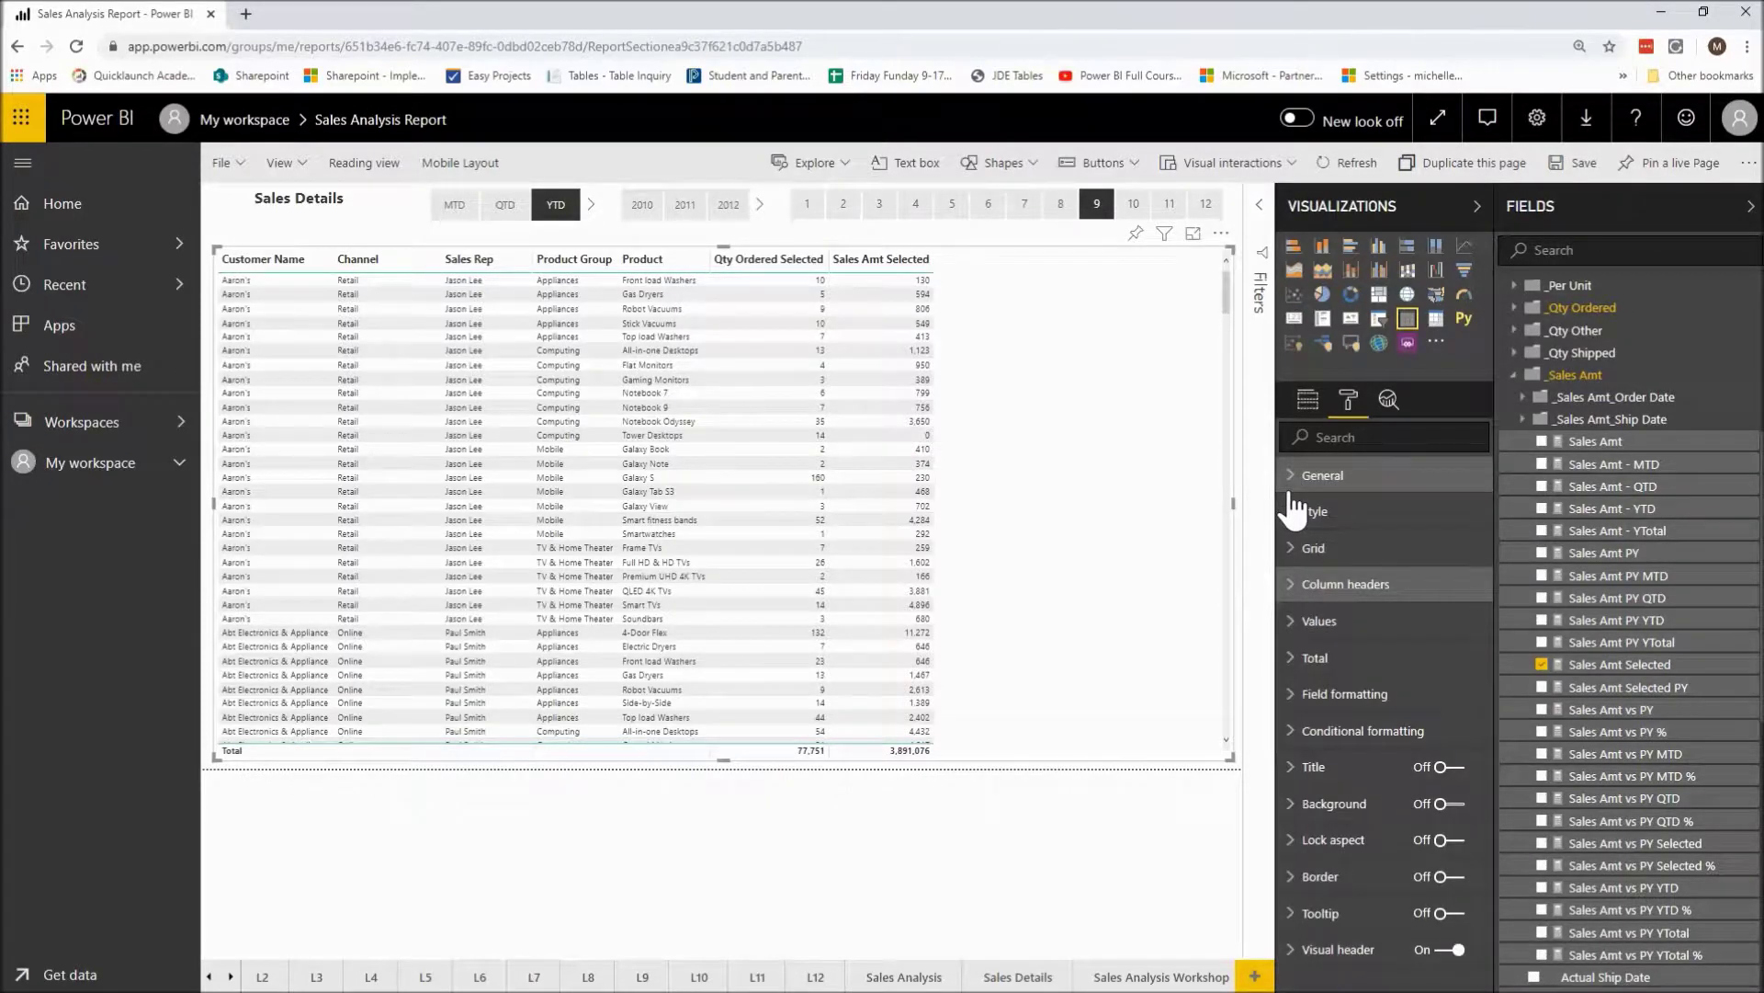
# - Set the text size of the table's values to 10 pt
pyautogui.click(1296, 636)
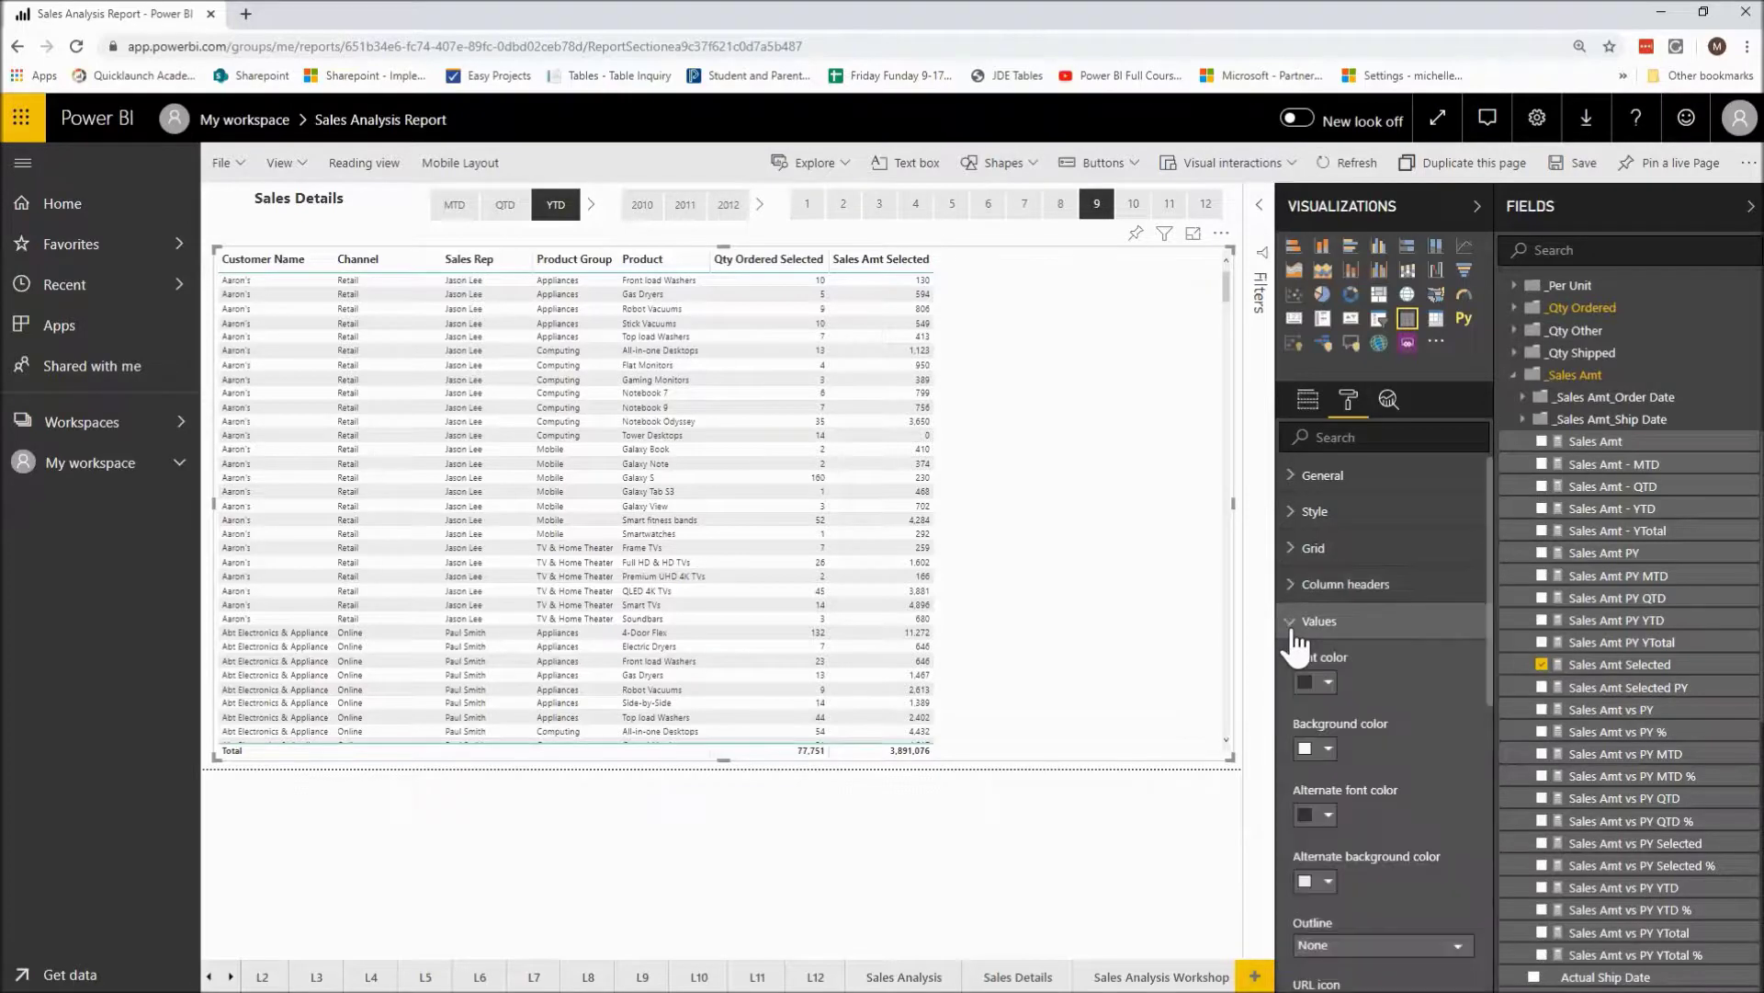
pyautogui.scroll(-4, 1423, 746)
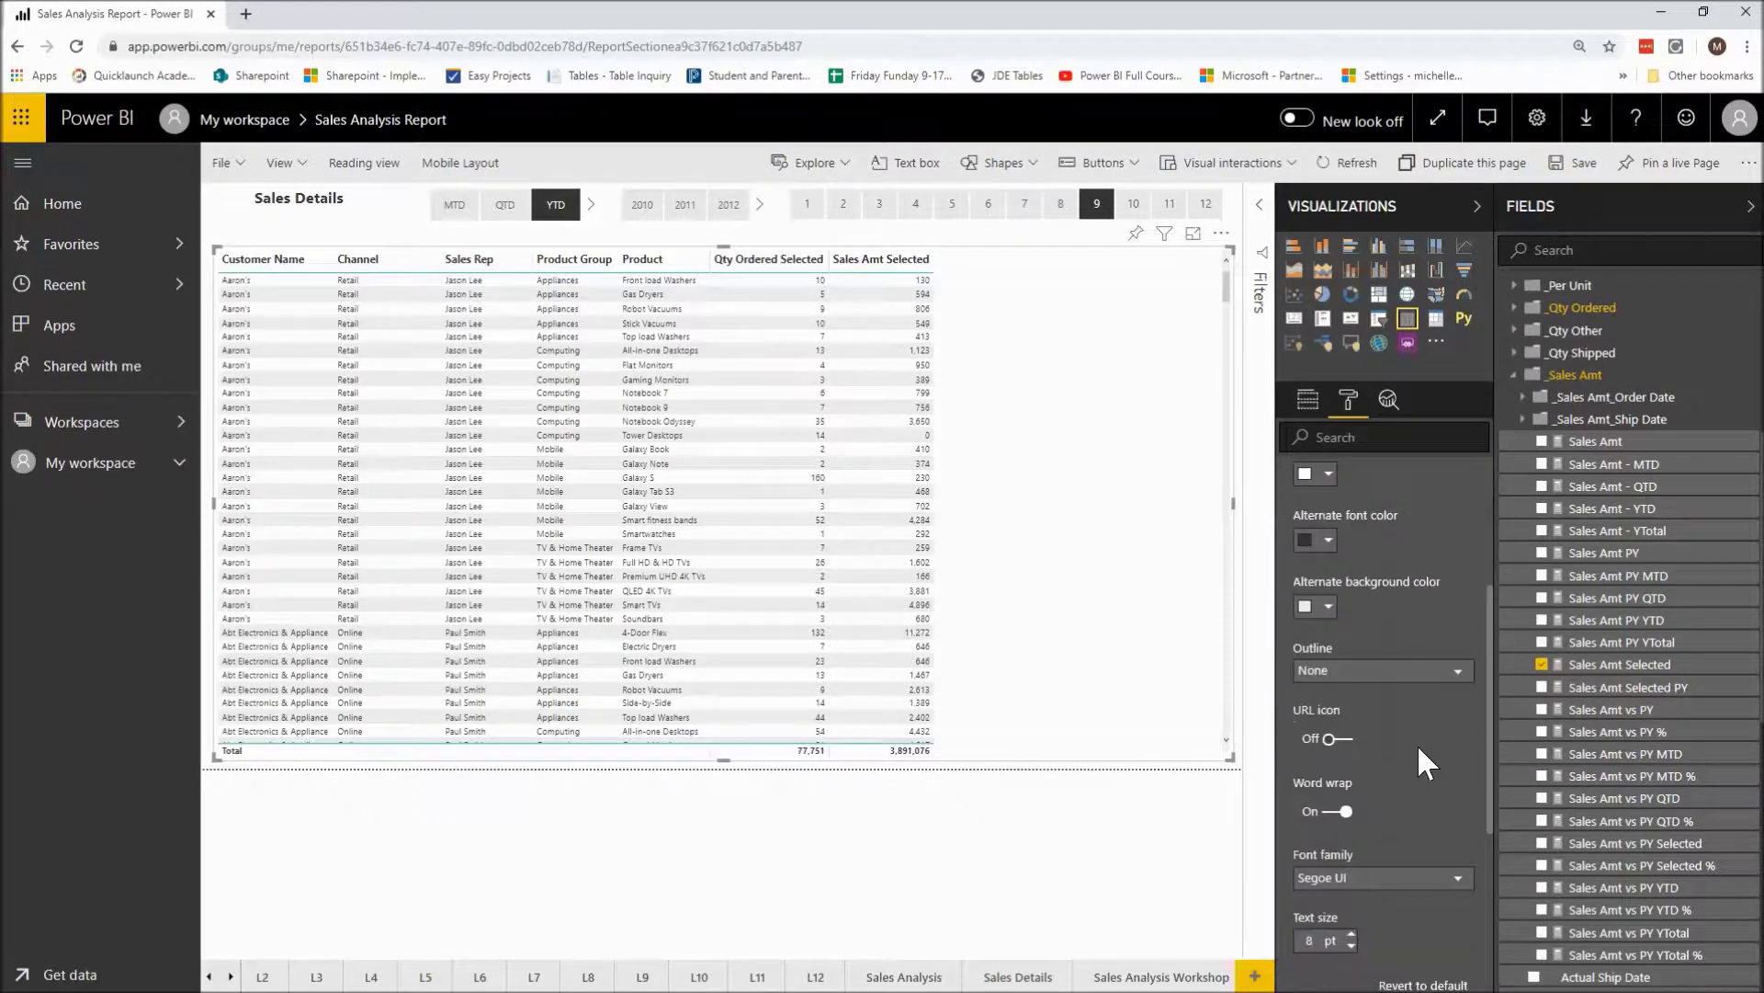
pyautogui.scroll(-1, 1397, 761)
pyautogui.click(1351, 750)
pyautogui.click(1351, 750)
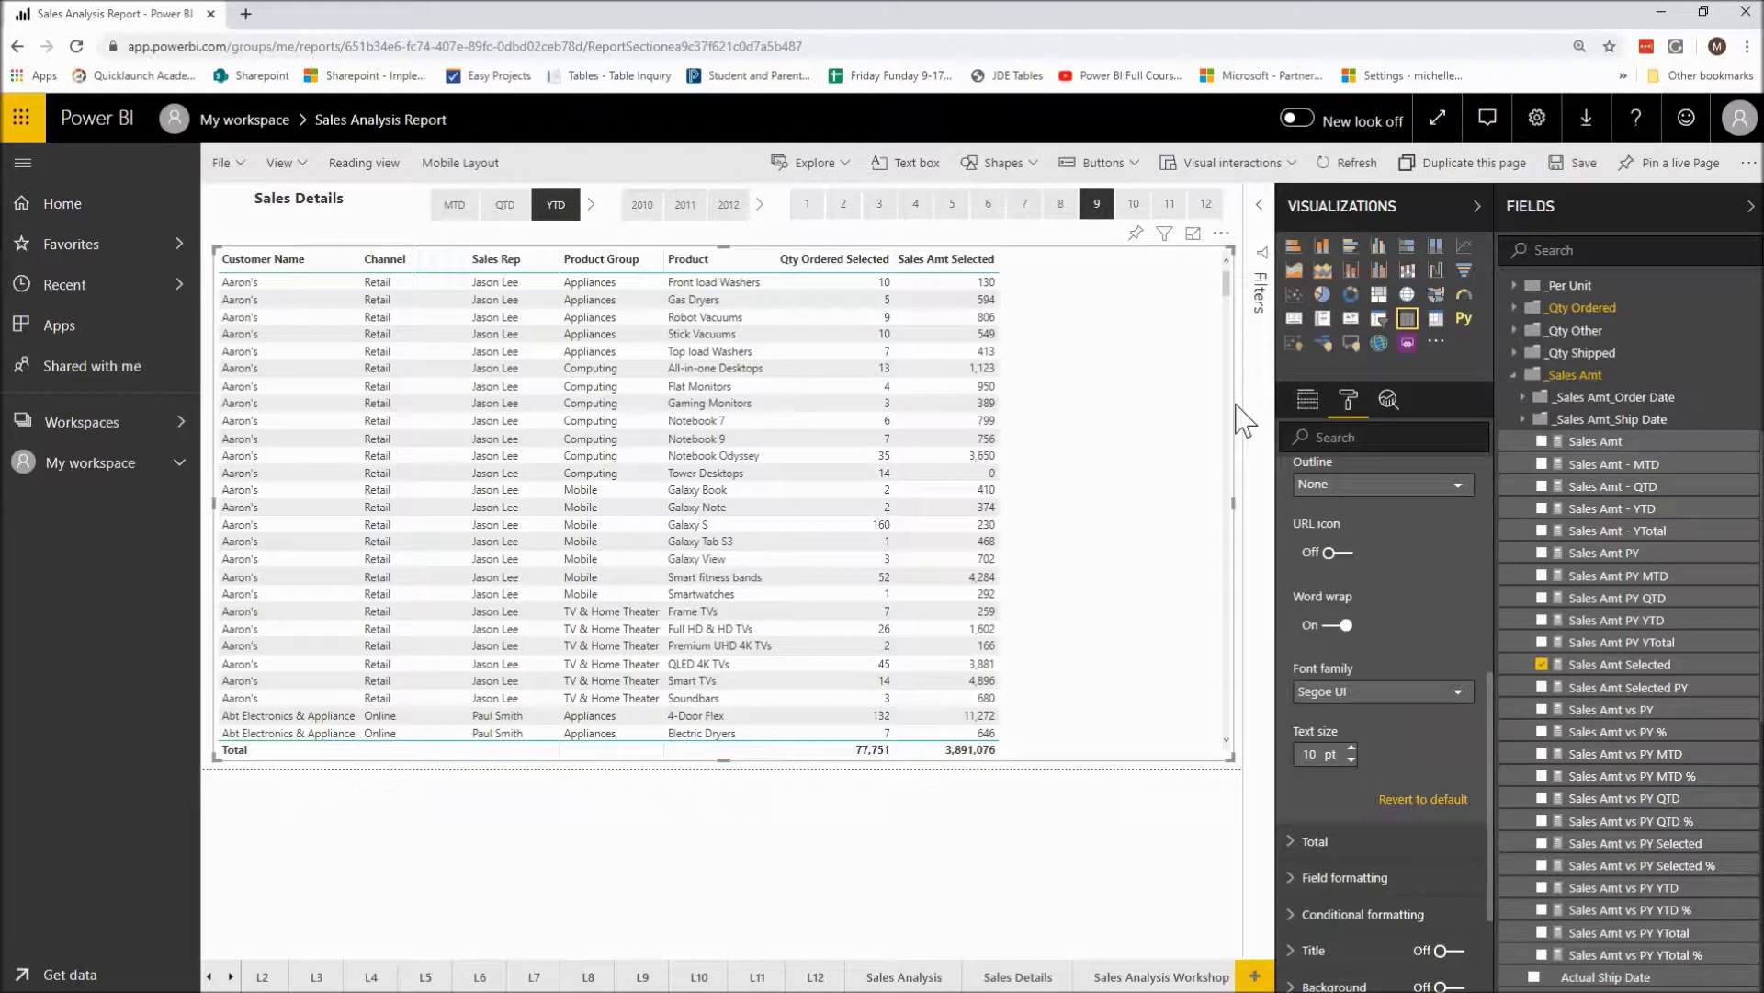
# - Add Customer Name from the Customer fields as a drillthrough field for the Sales Details Workshop page
pyautogui.click(1306, 409)
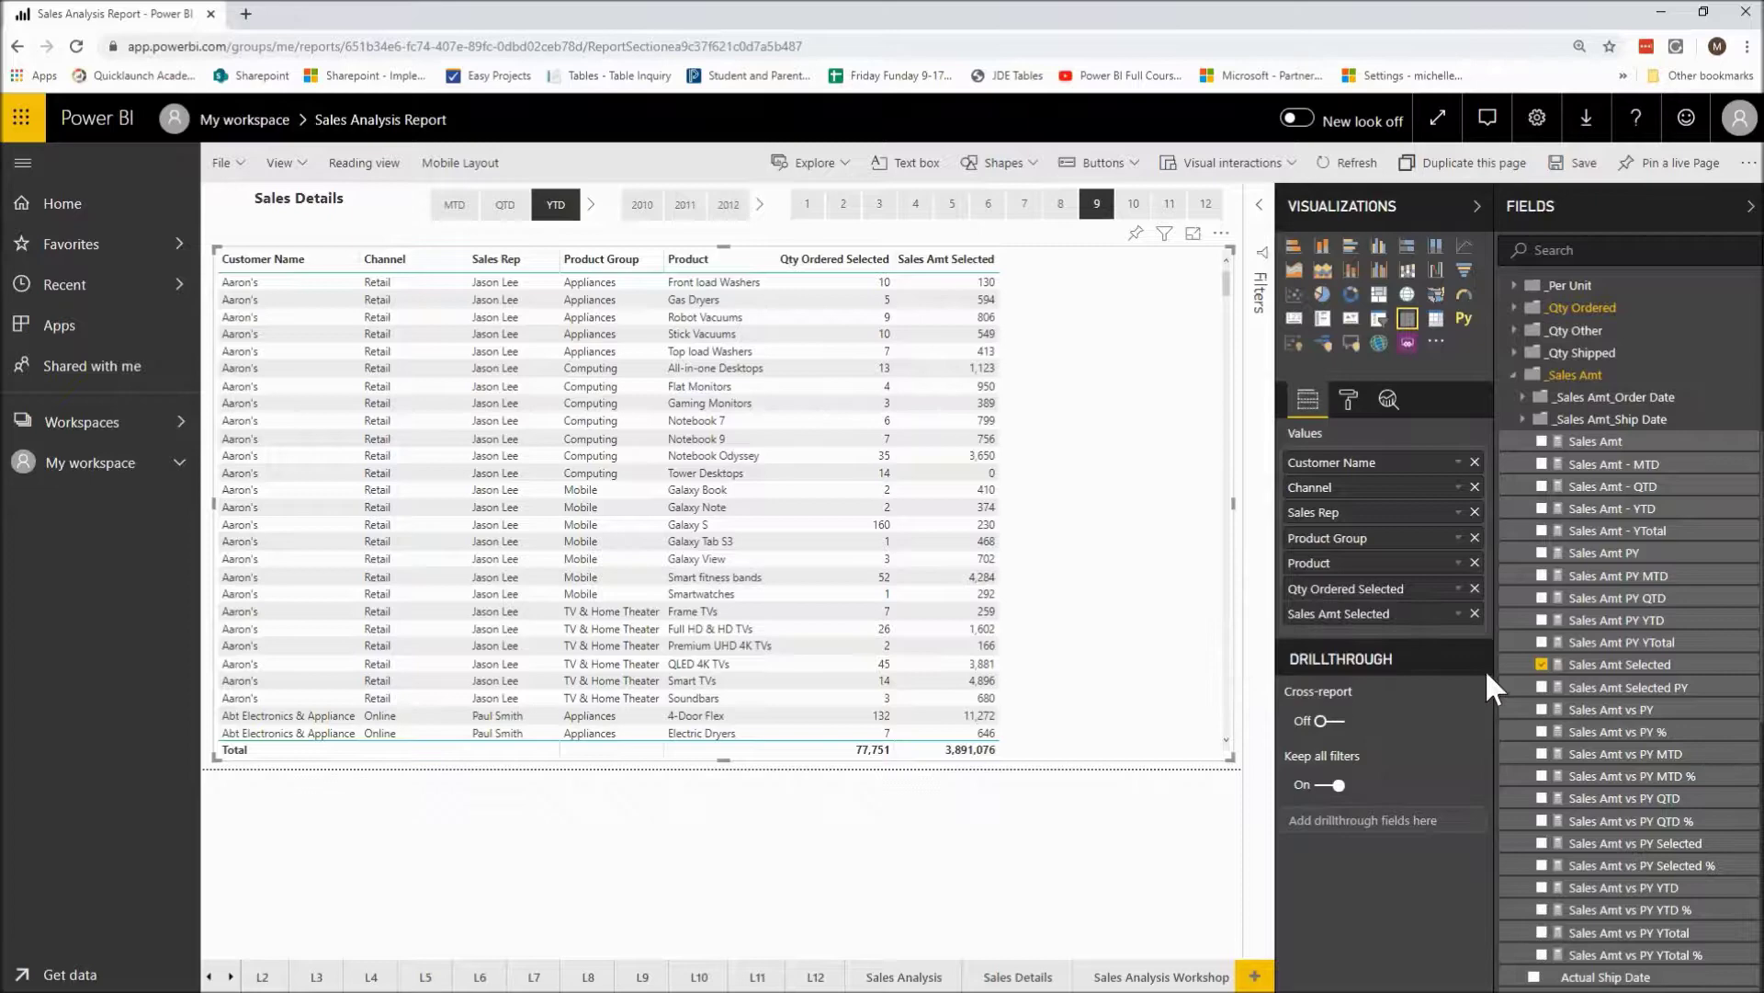
pyautogui.click(1512, 375)
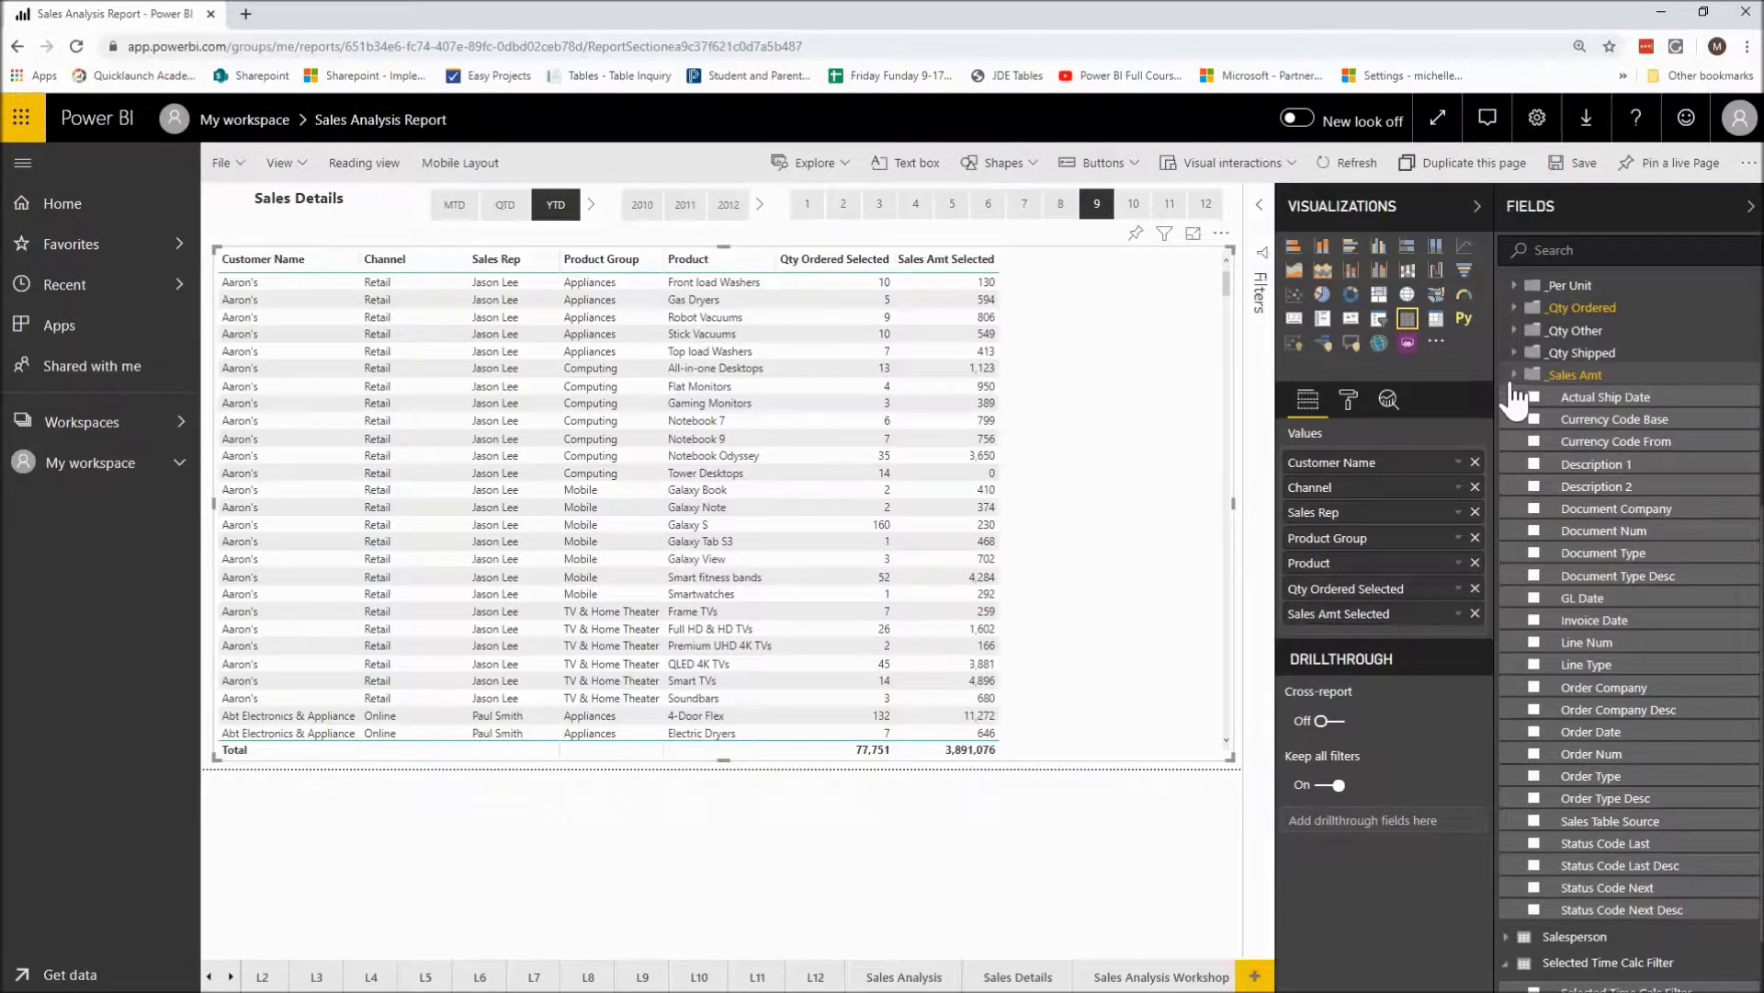
pyautogui.scroll(4, 1627, 551)
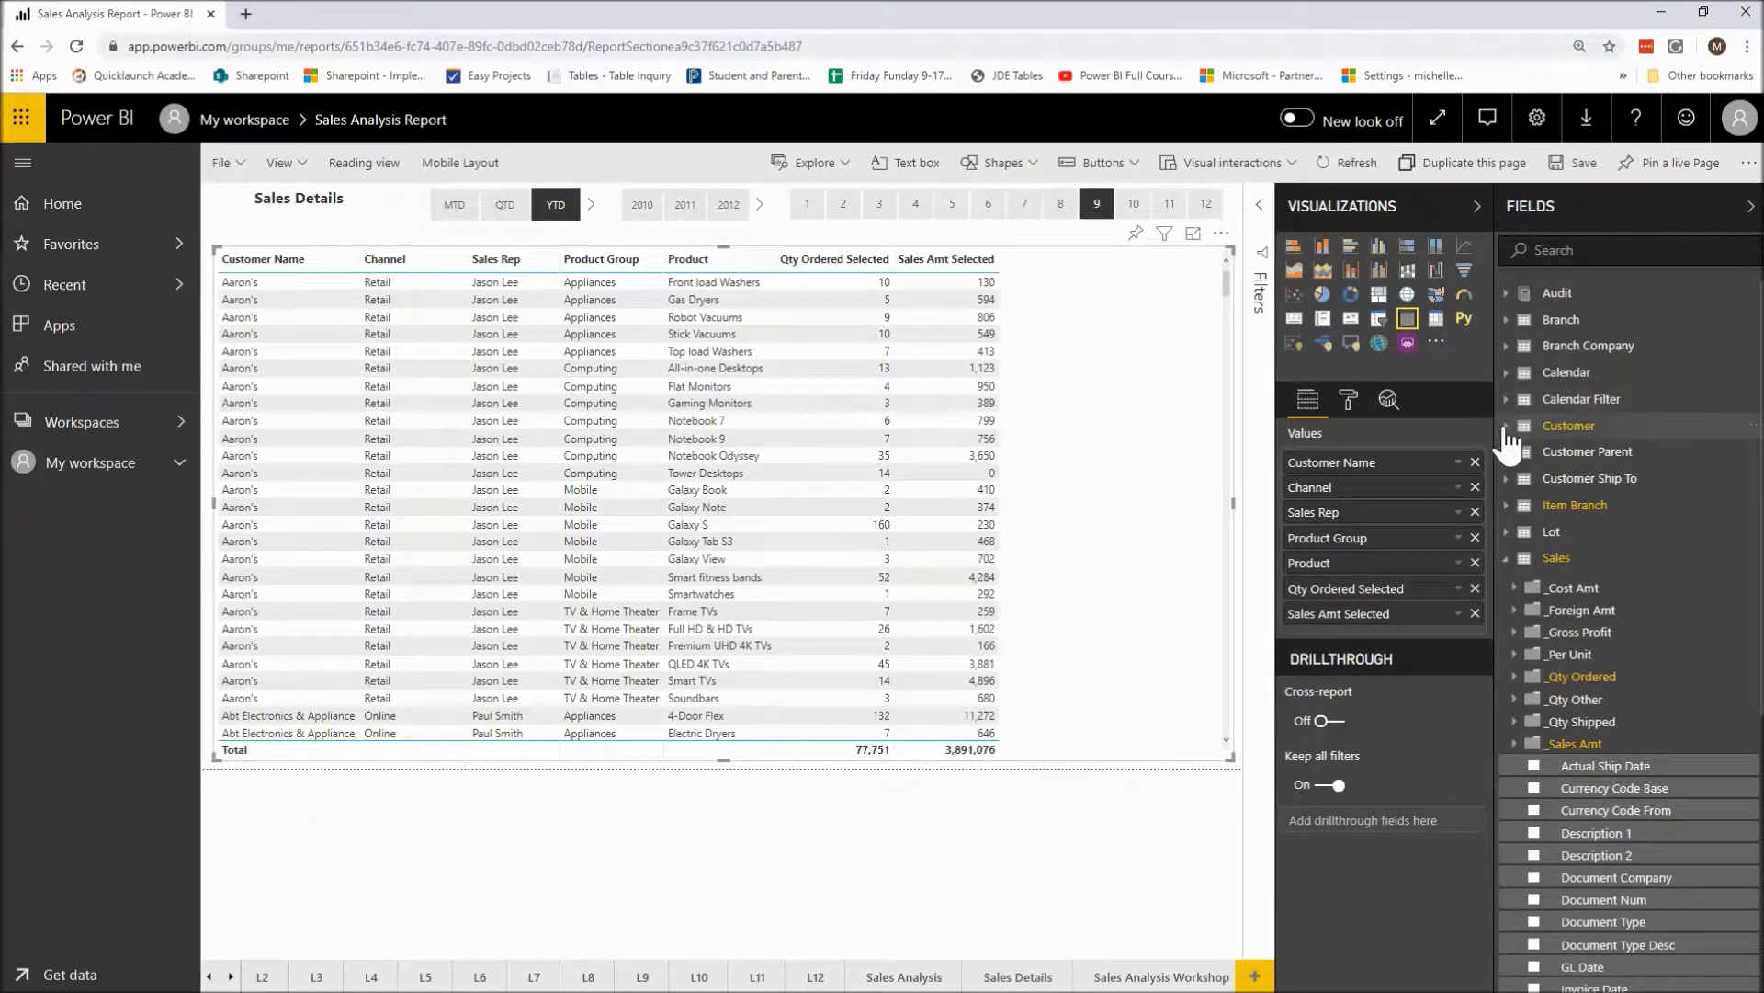
pyautogui.click(1506, 427)
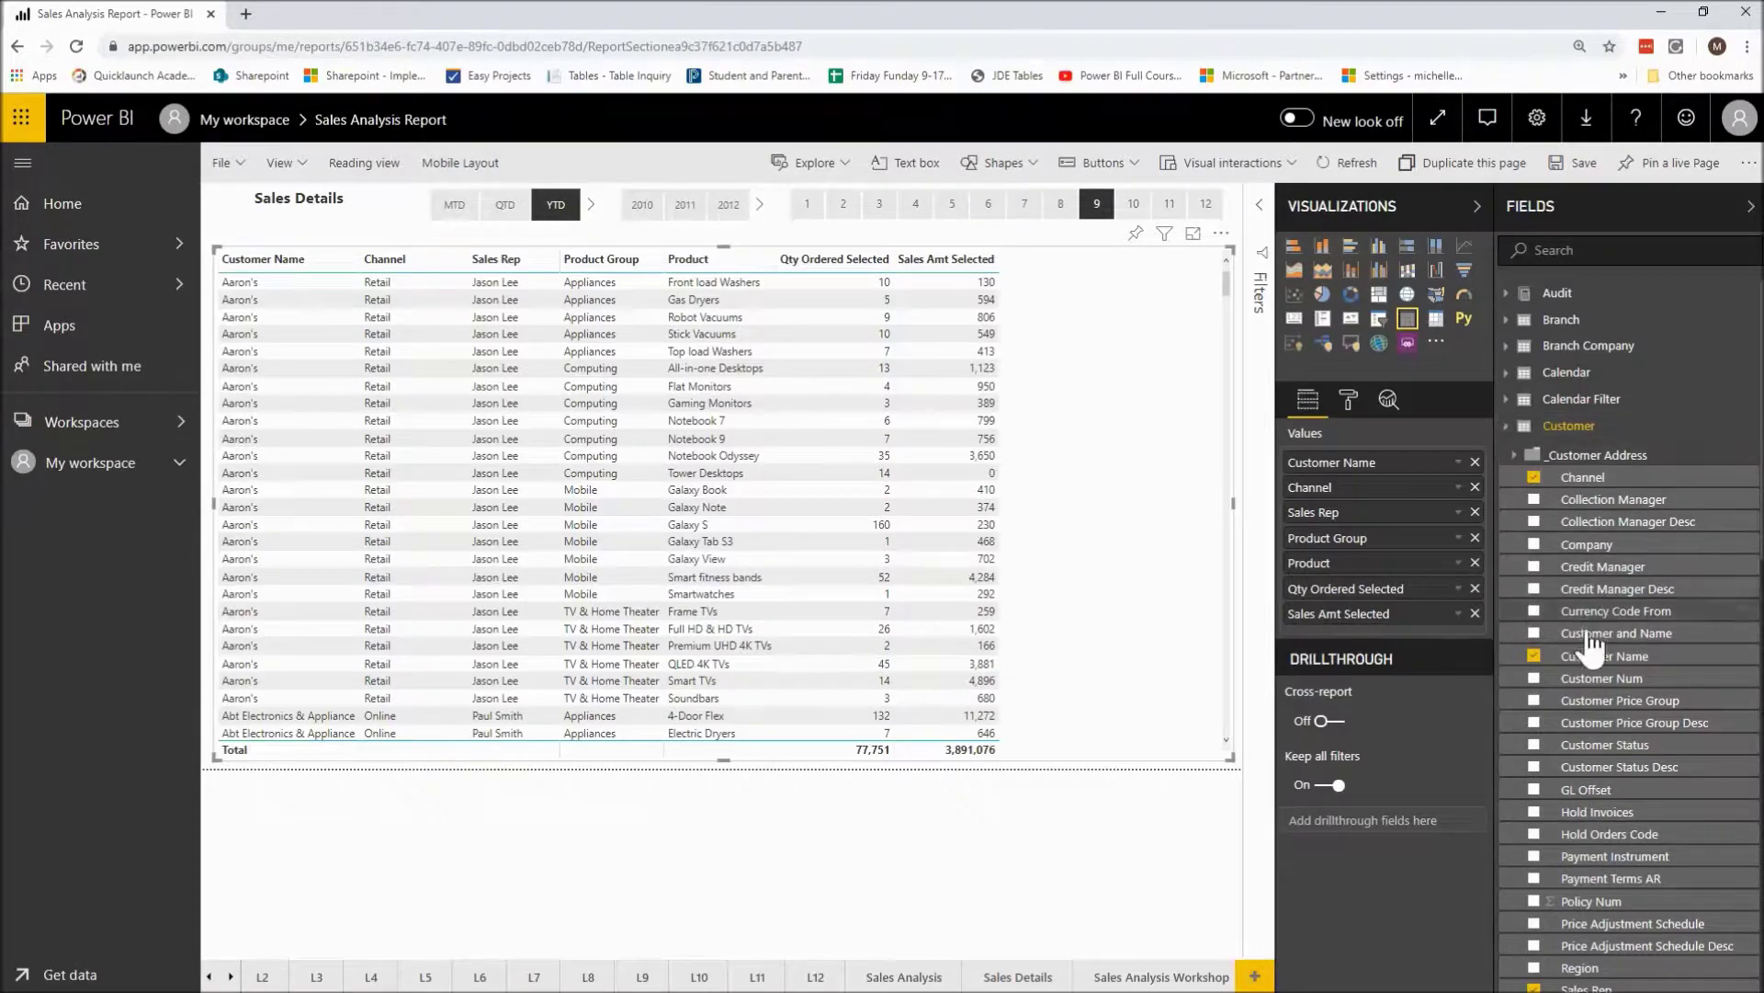
pyautogui.moveTo(1599, 657); pyautogui.dragTo(1382, 815)
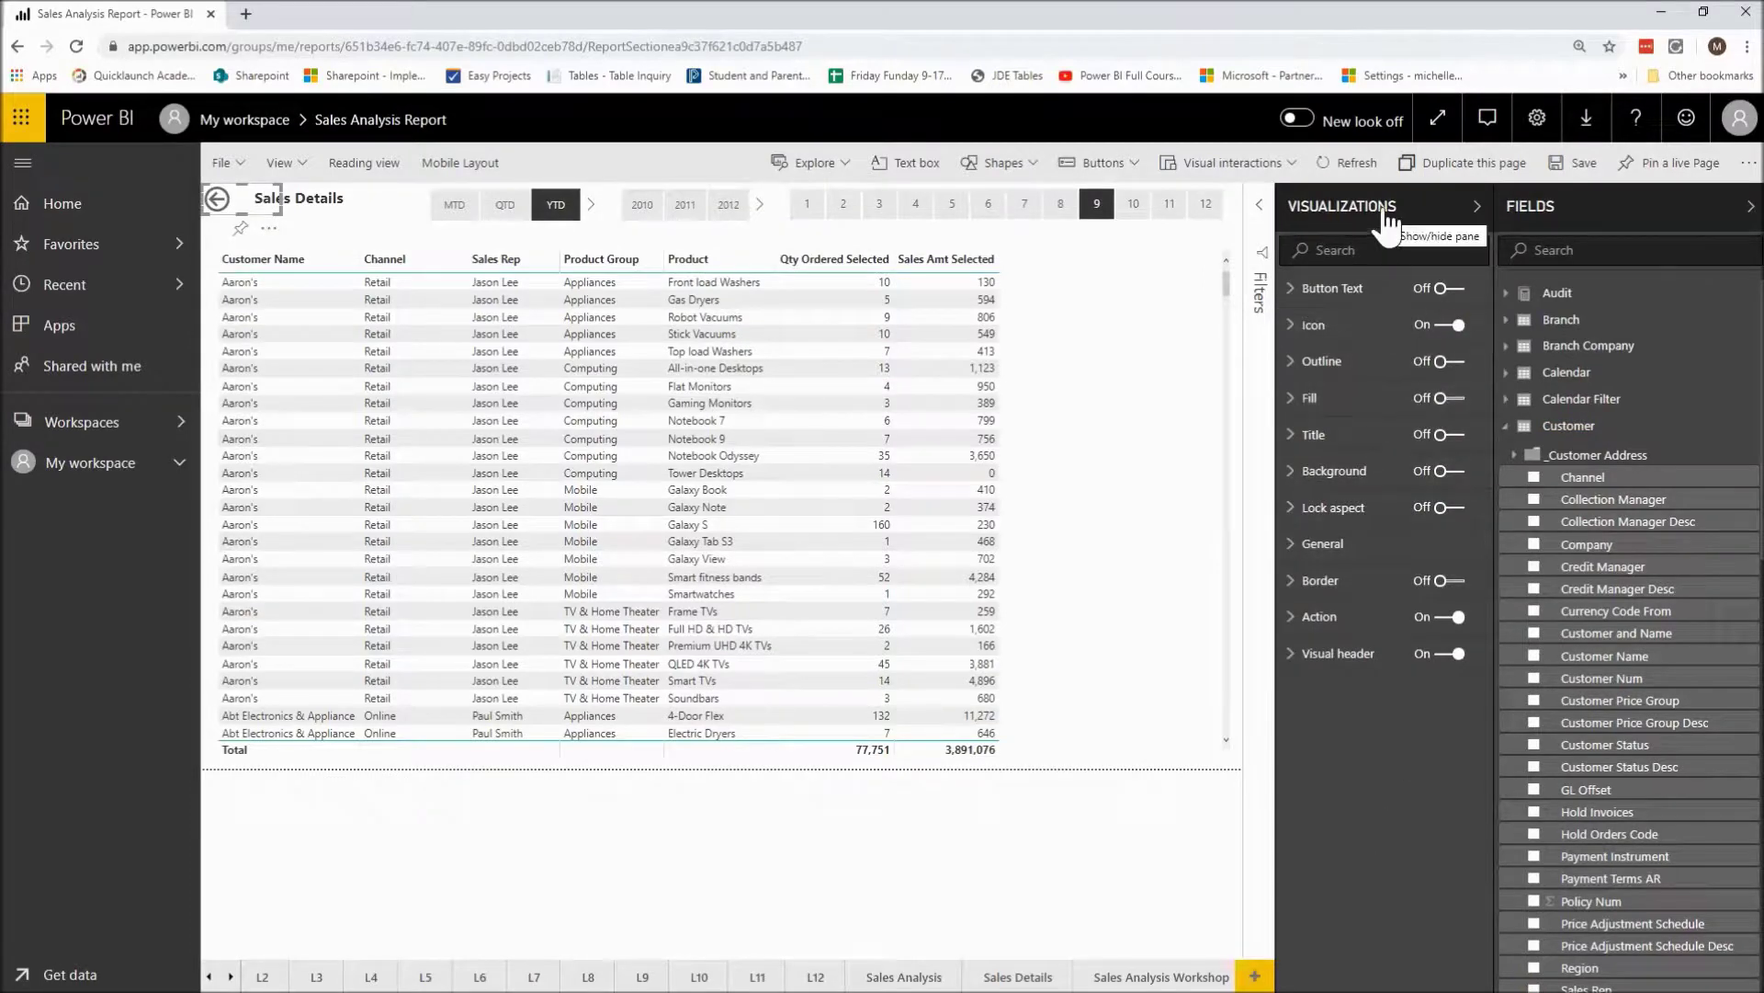
pyautogui.click(1065, 493)
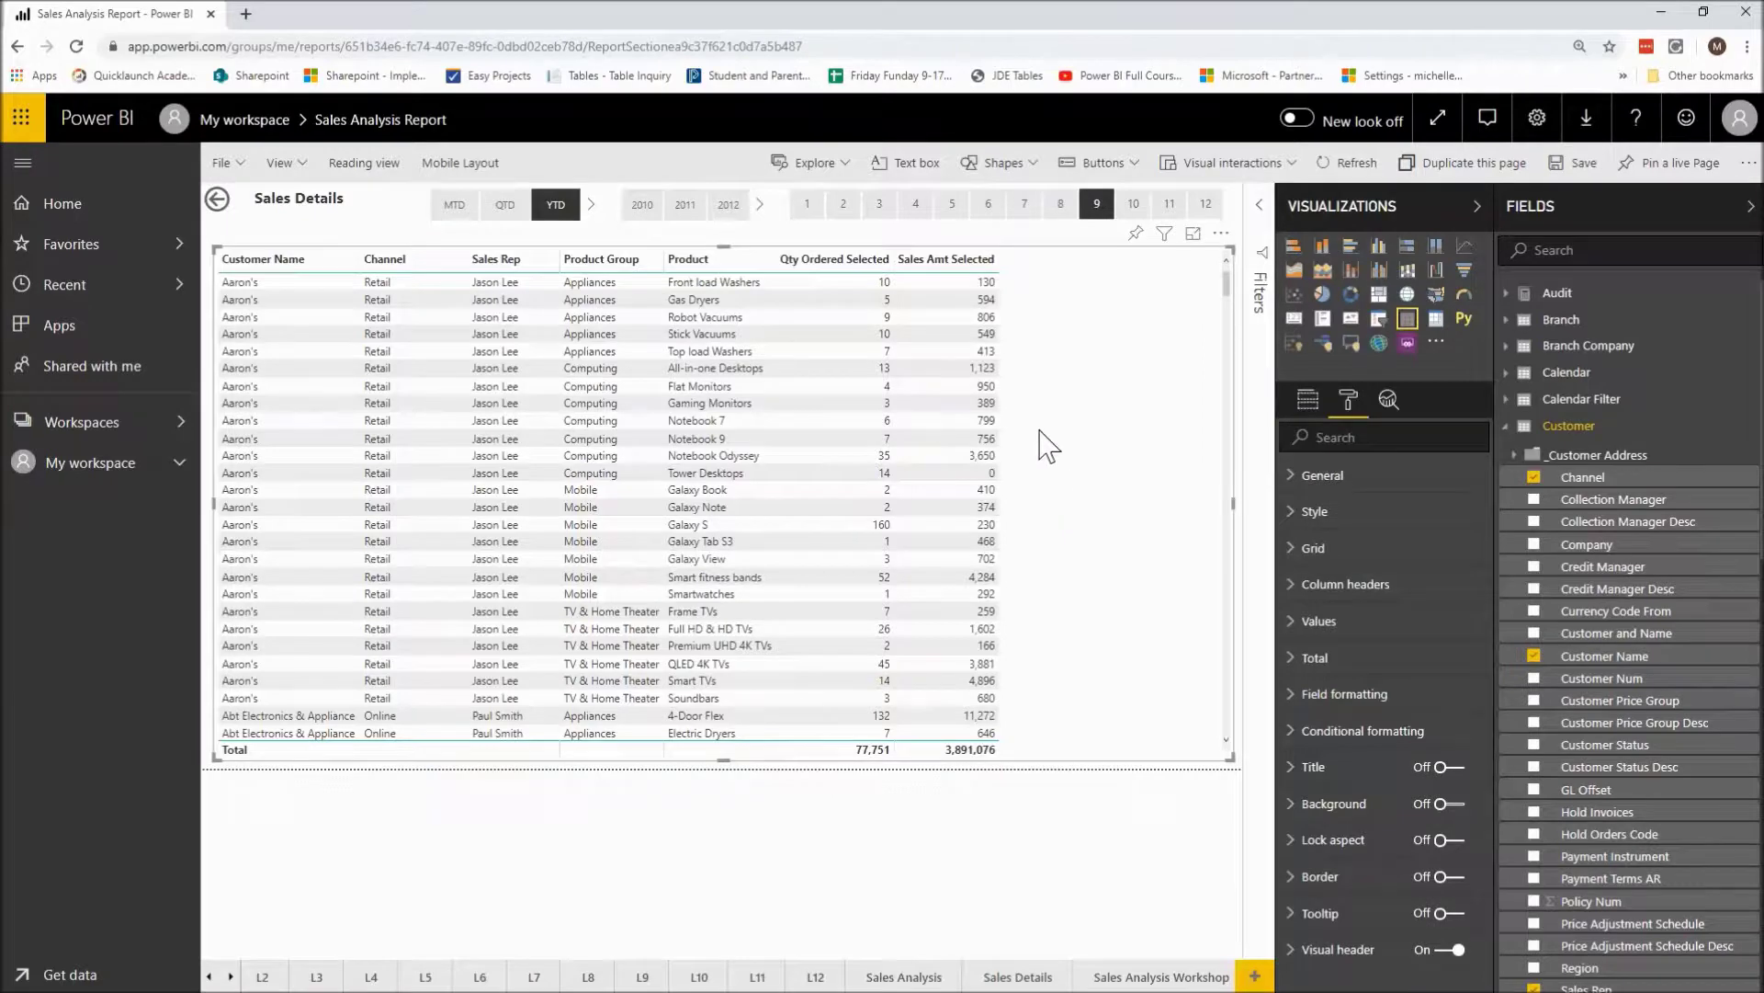
pyautogui.click(1306, 397)
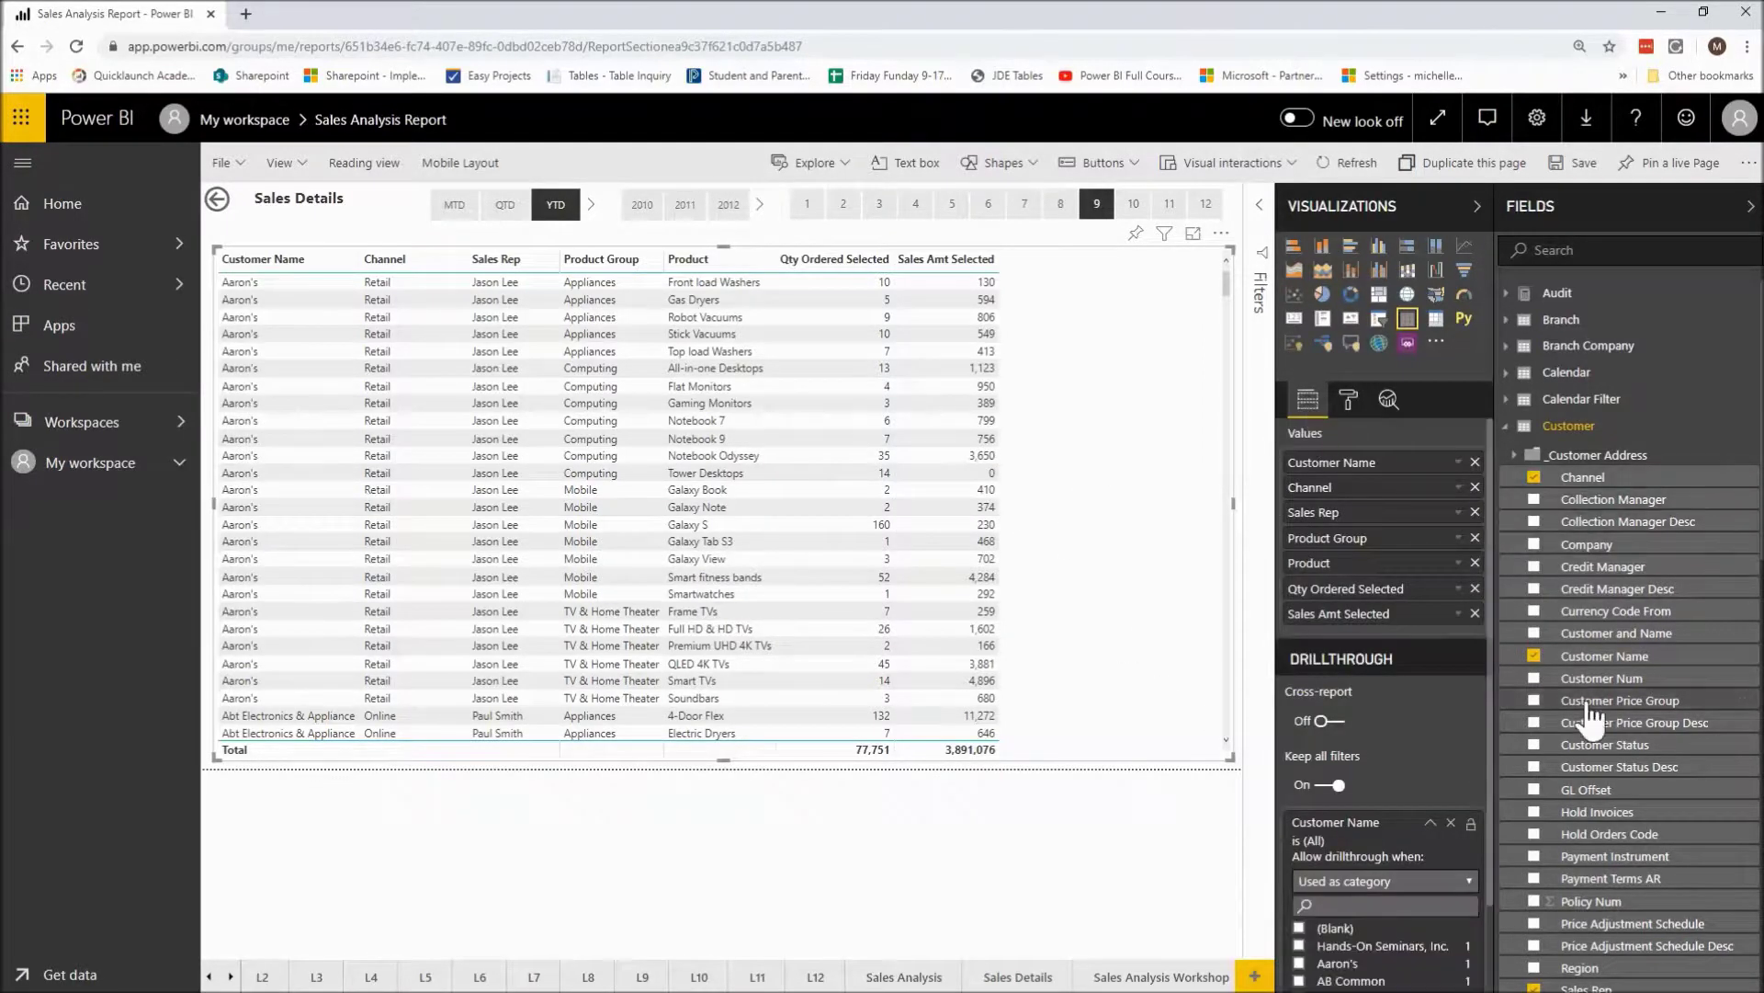
# - Add Channel from the Customer fields as a drillthrough field, keeping the drillthrough filter cards collapsed
pyautogui.click(1432, 822)
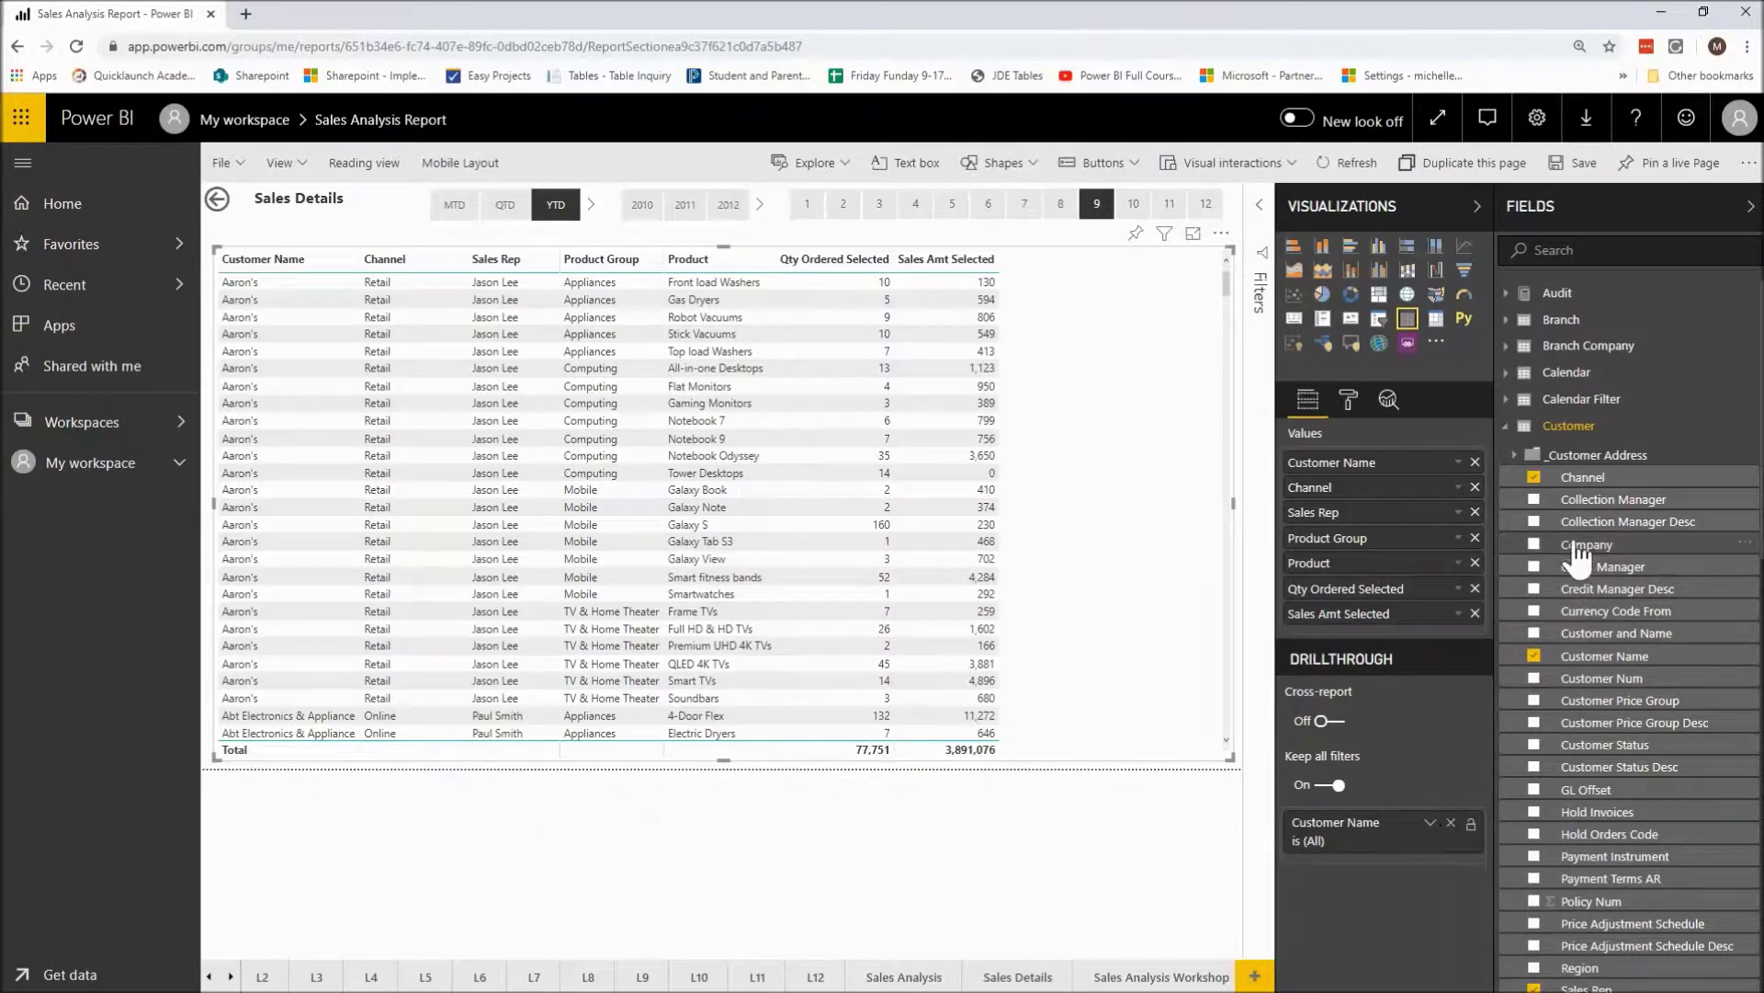
pyautogui.moveTo(1585, 478); pyautogui.dragTo(1369, 867)
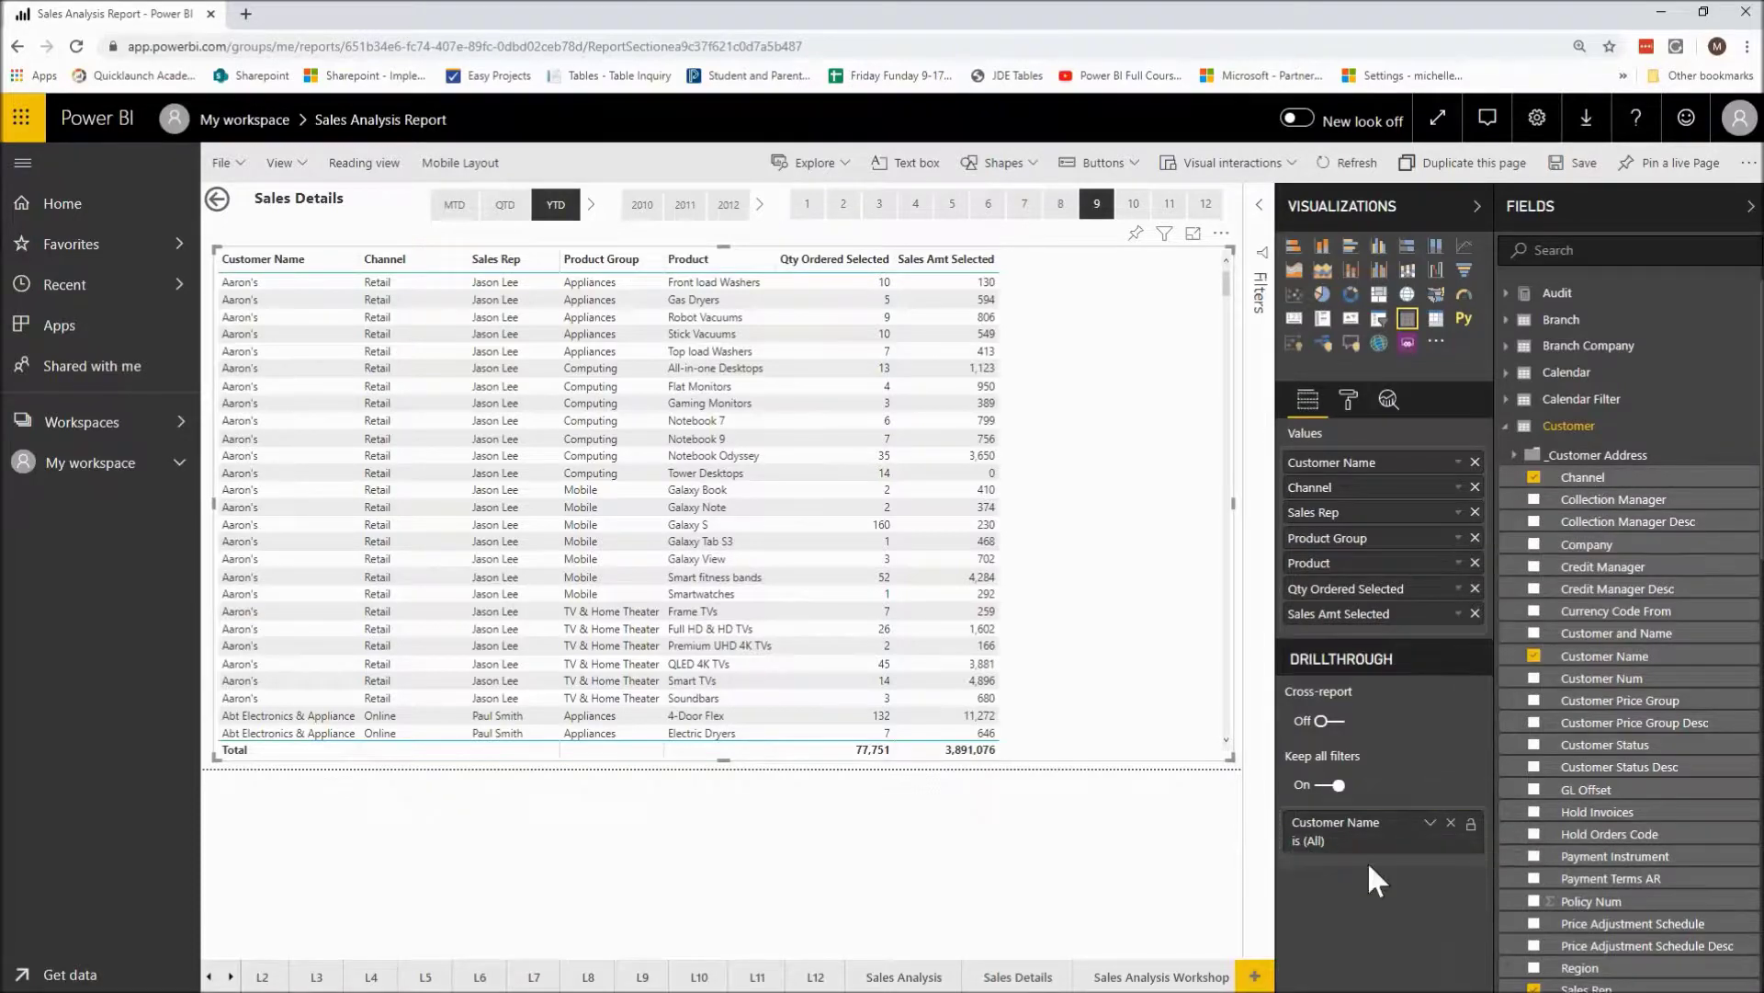
pyautogui.moveTo(1583, 479); pyautogui.dragTo(1340, 851)
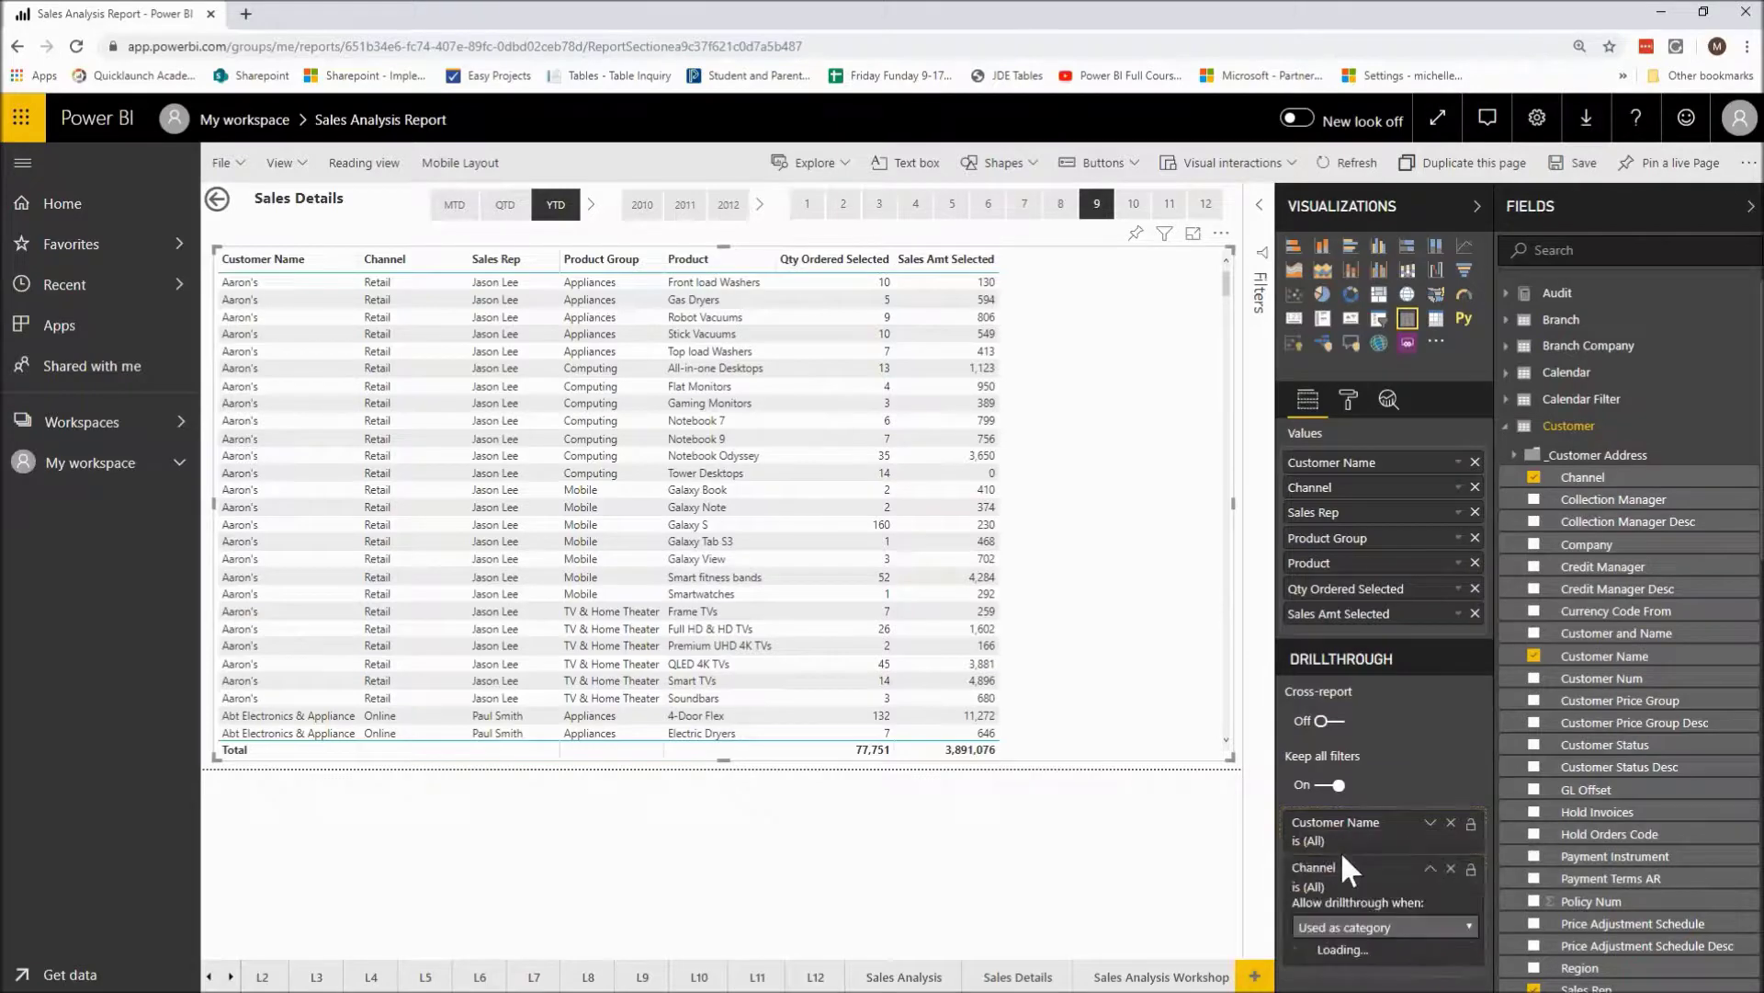
pyautogui.click(1430, 870)
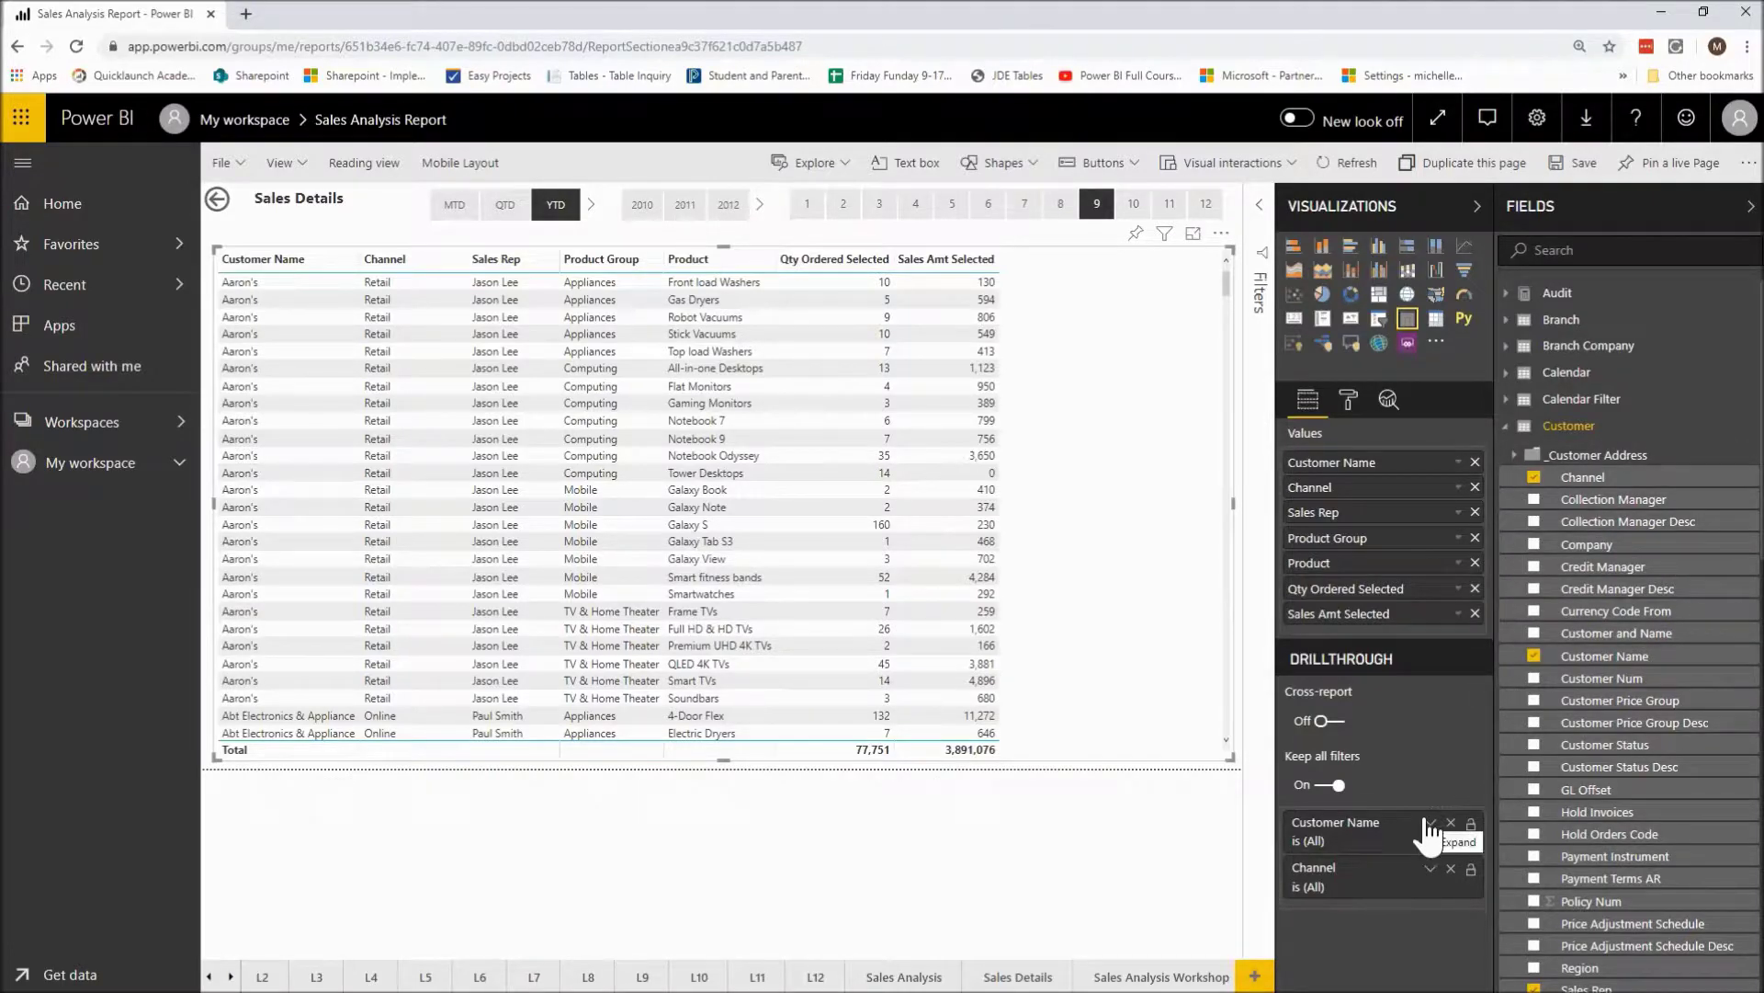
# - Add Region and Sales Rep from the Customer fields as drillthrough fields below Channel
pyautogui.scroll(-3, 1648, 882)
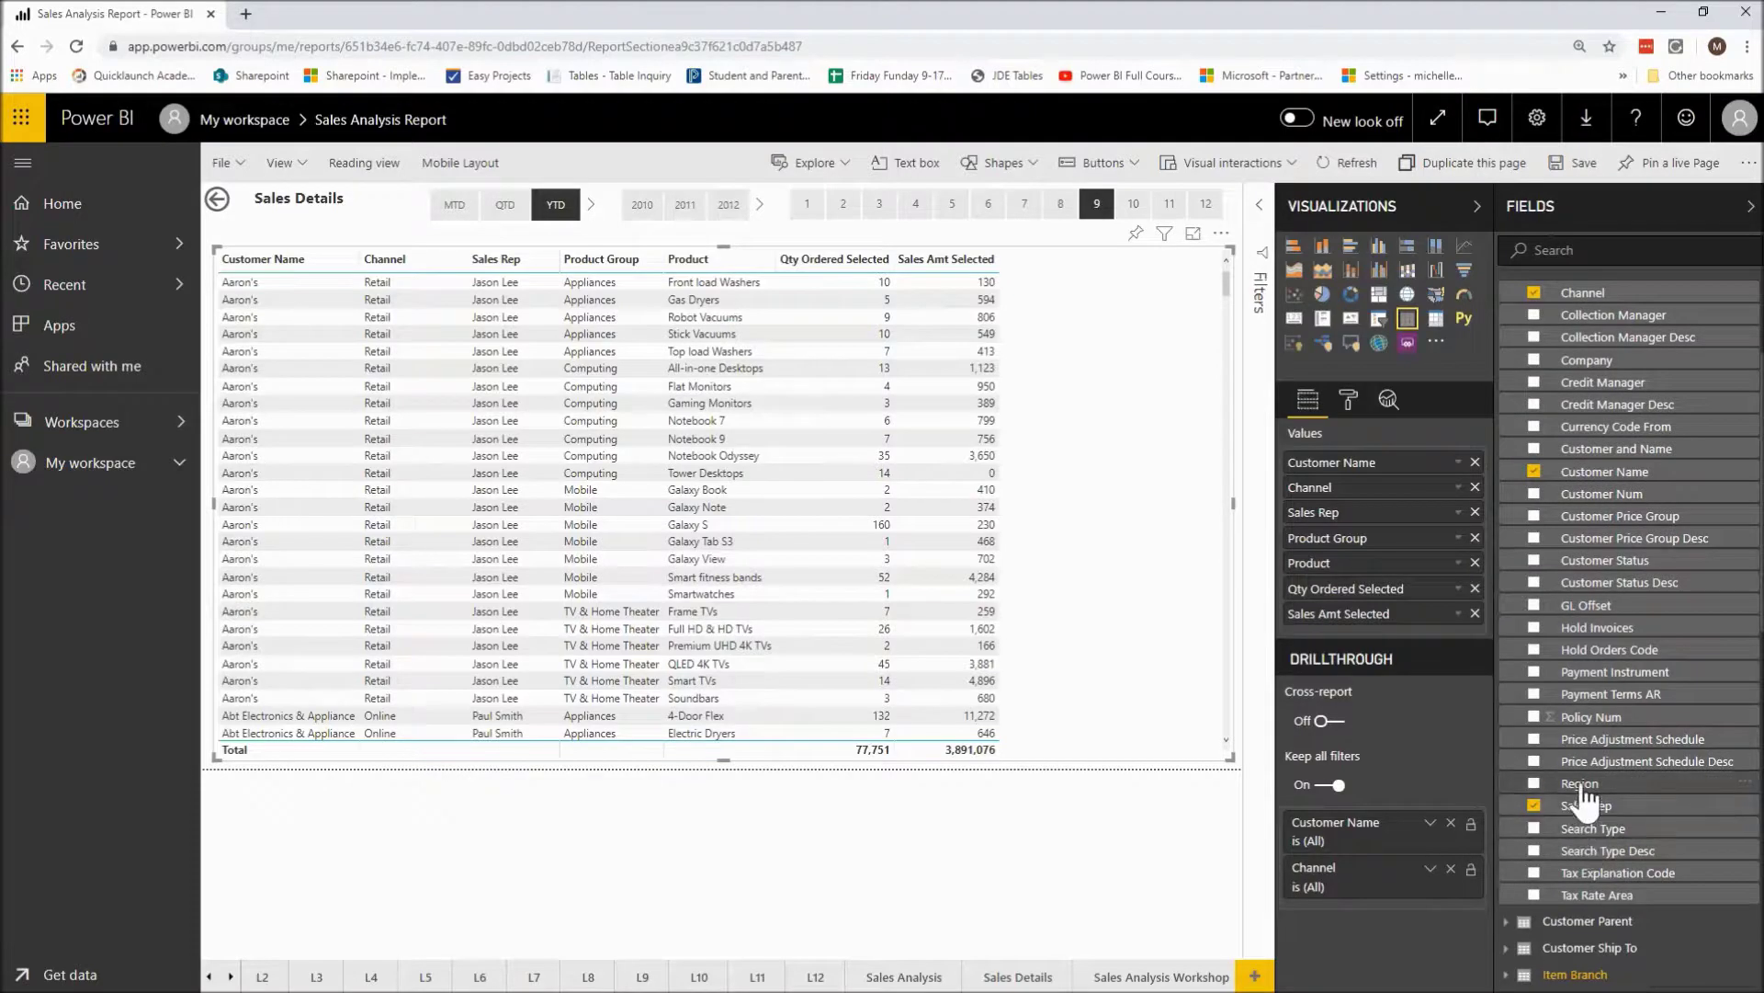
pyautogui.moveTo(1576, 783); pyautogui.dragTo(1376, 917)
pyautogui.click(1430, 913)
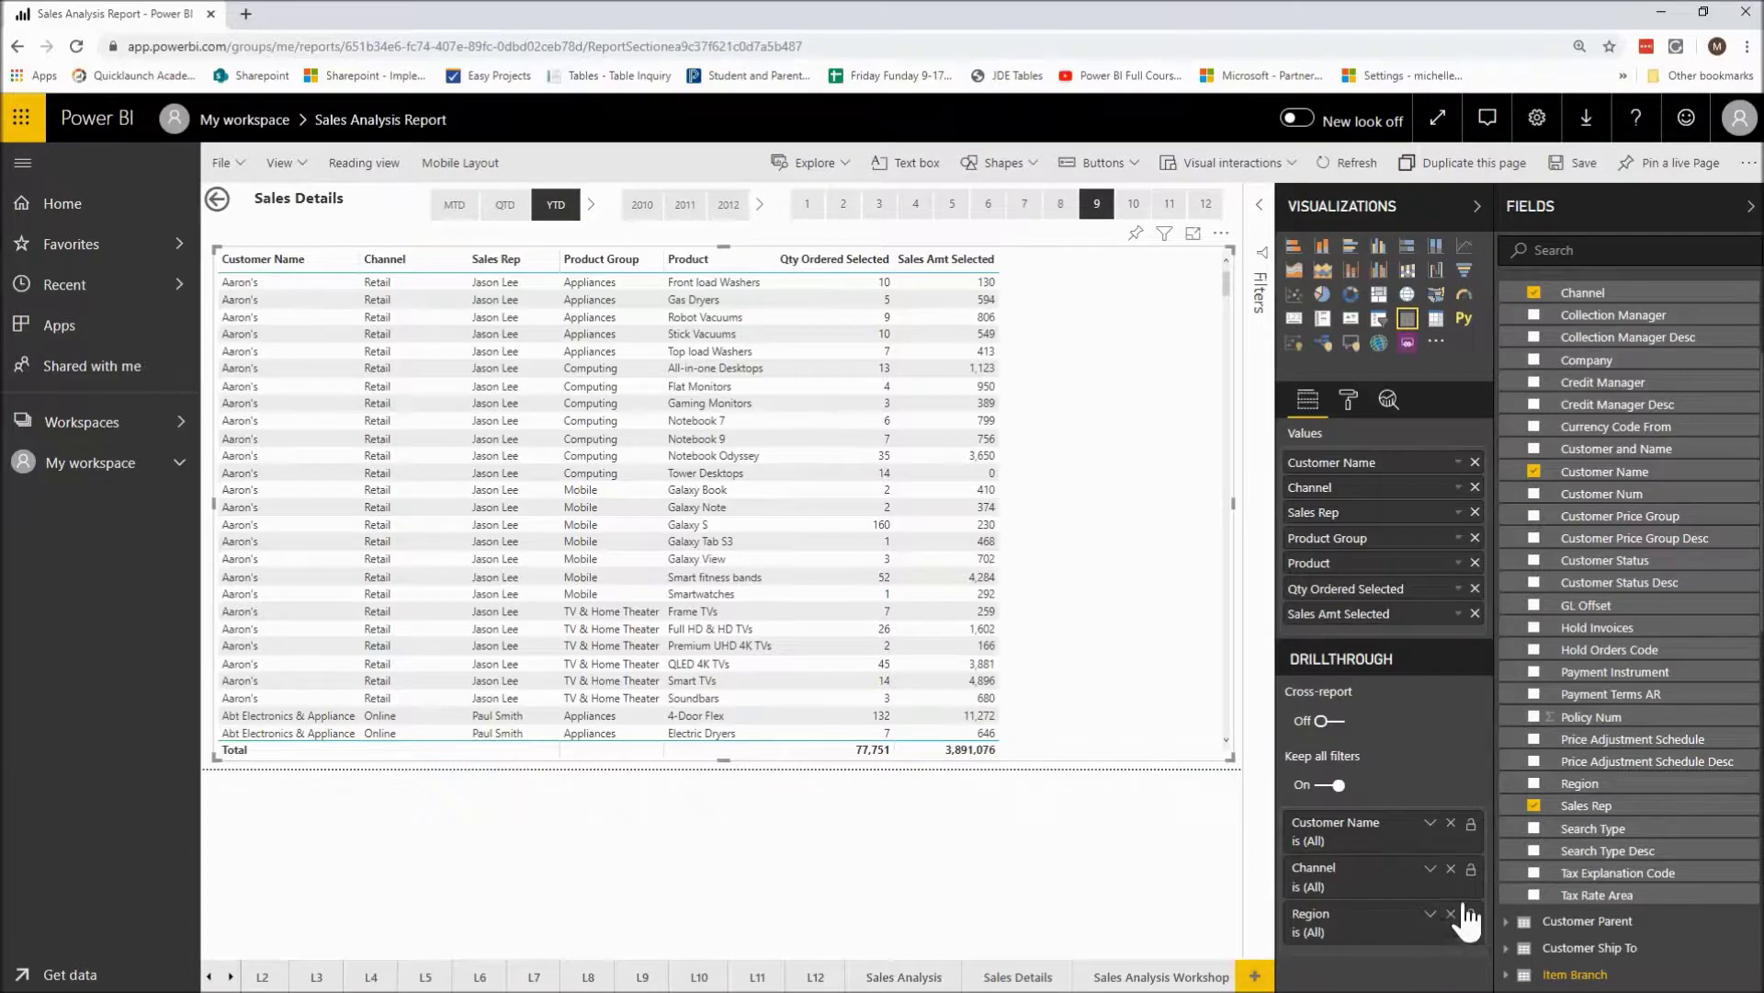
pyautogui.moveTo(1585, 809); pyautogui.dragTo(1366, 947)
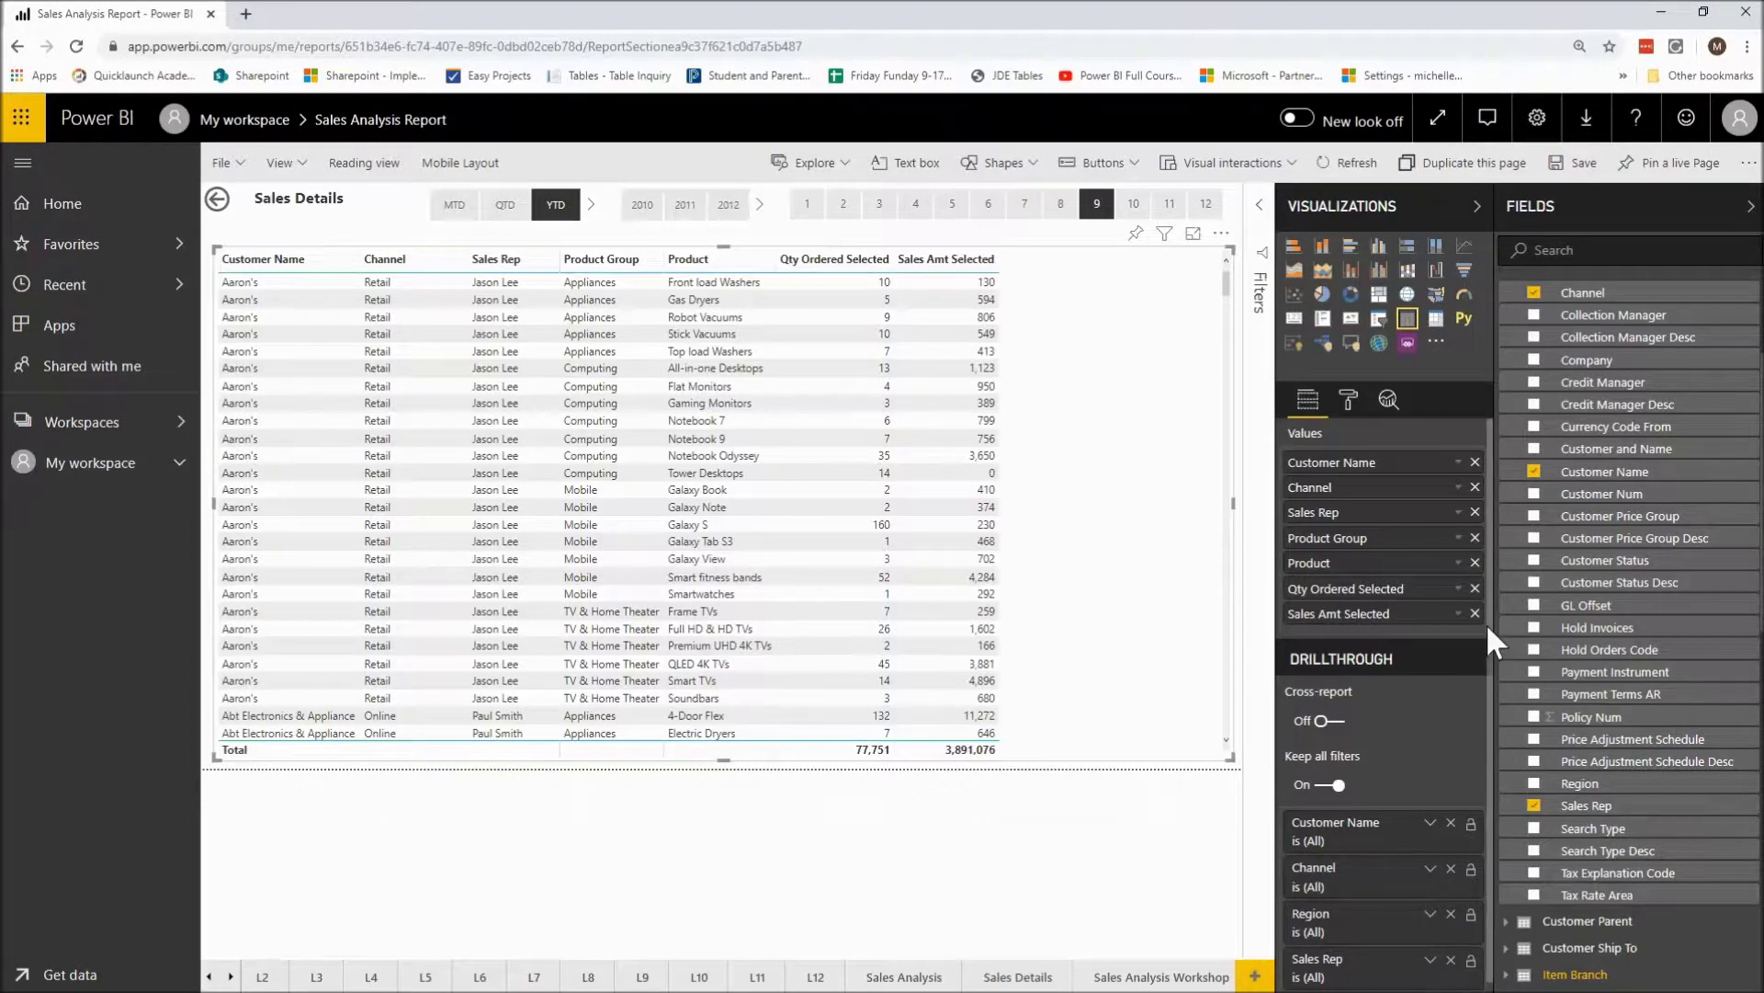
# - Add Product and Product Group from the Item Branch fields as drillthrough fields and collapse their filter cards
pyautogui.scroll(1, 1511, 466)
pyautogui.scroll(2, 1512, 459)
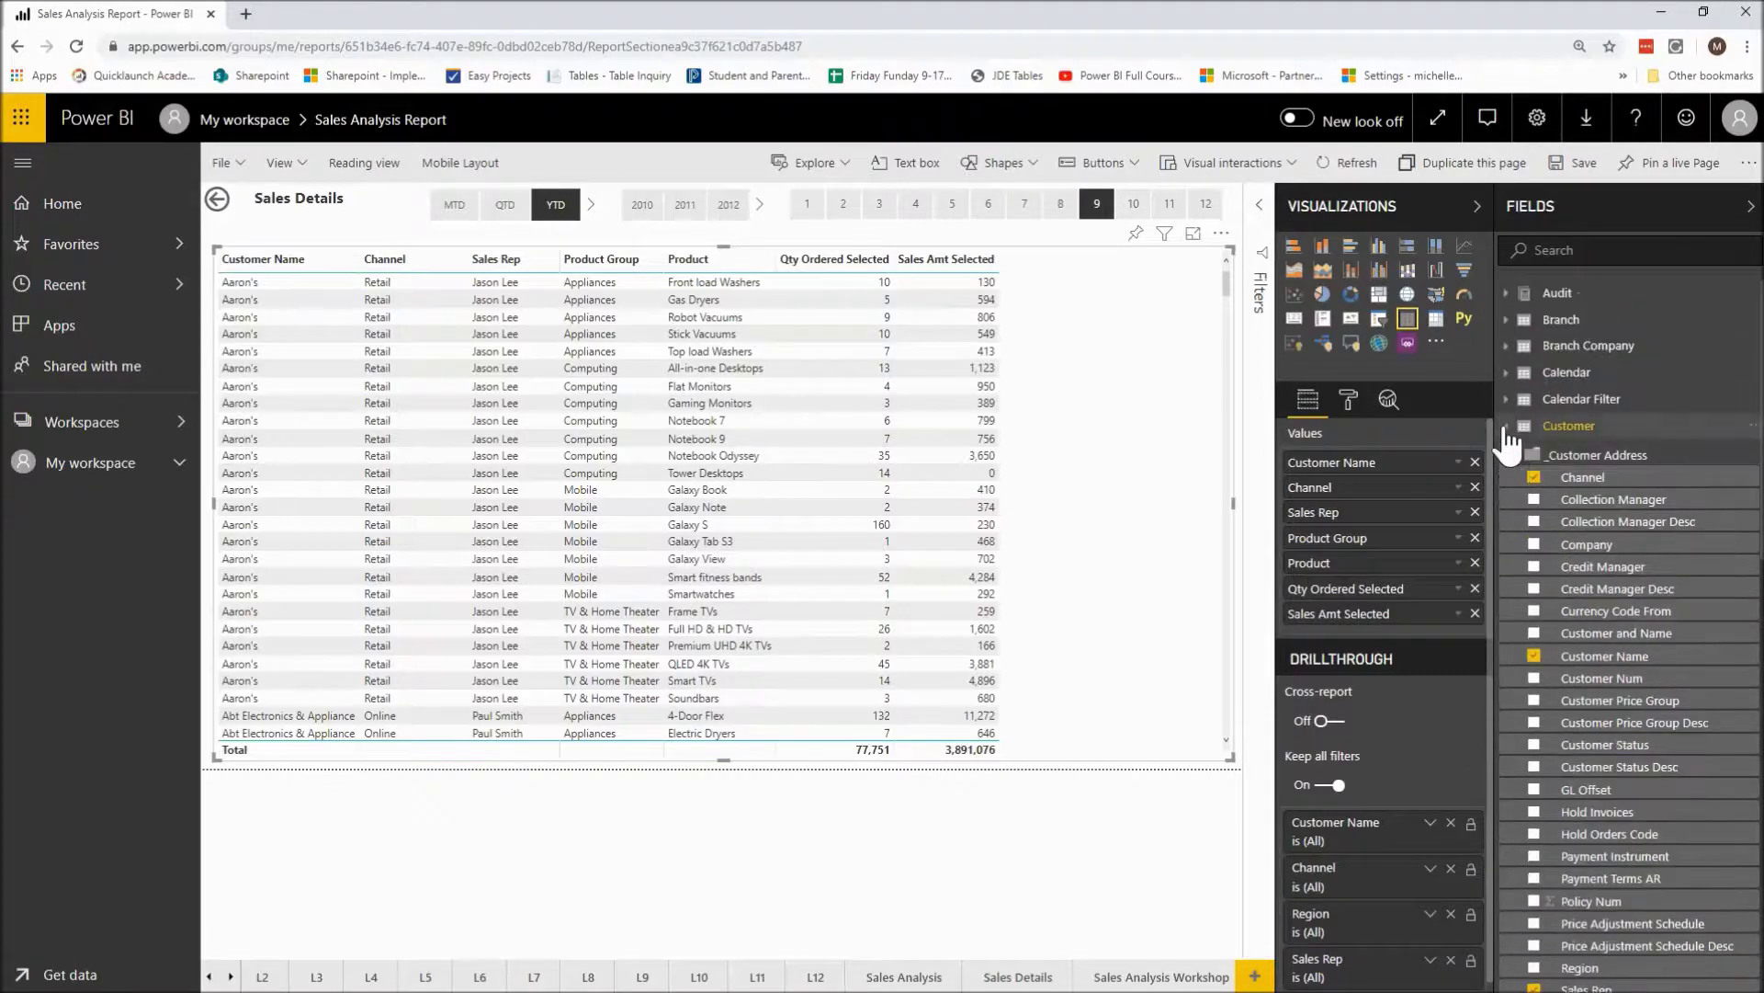
pyautogui.click(1507, 426)
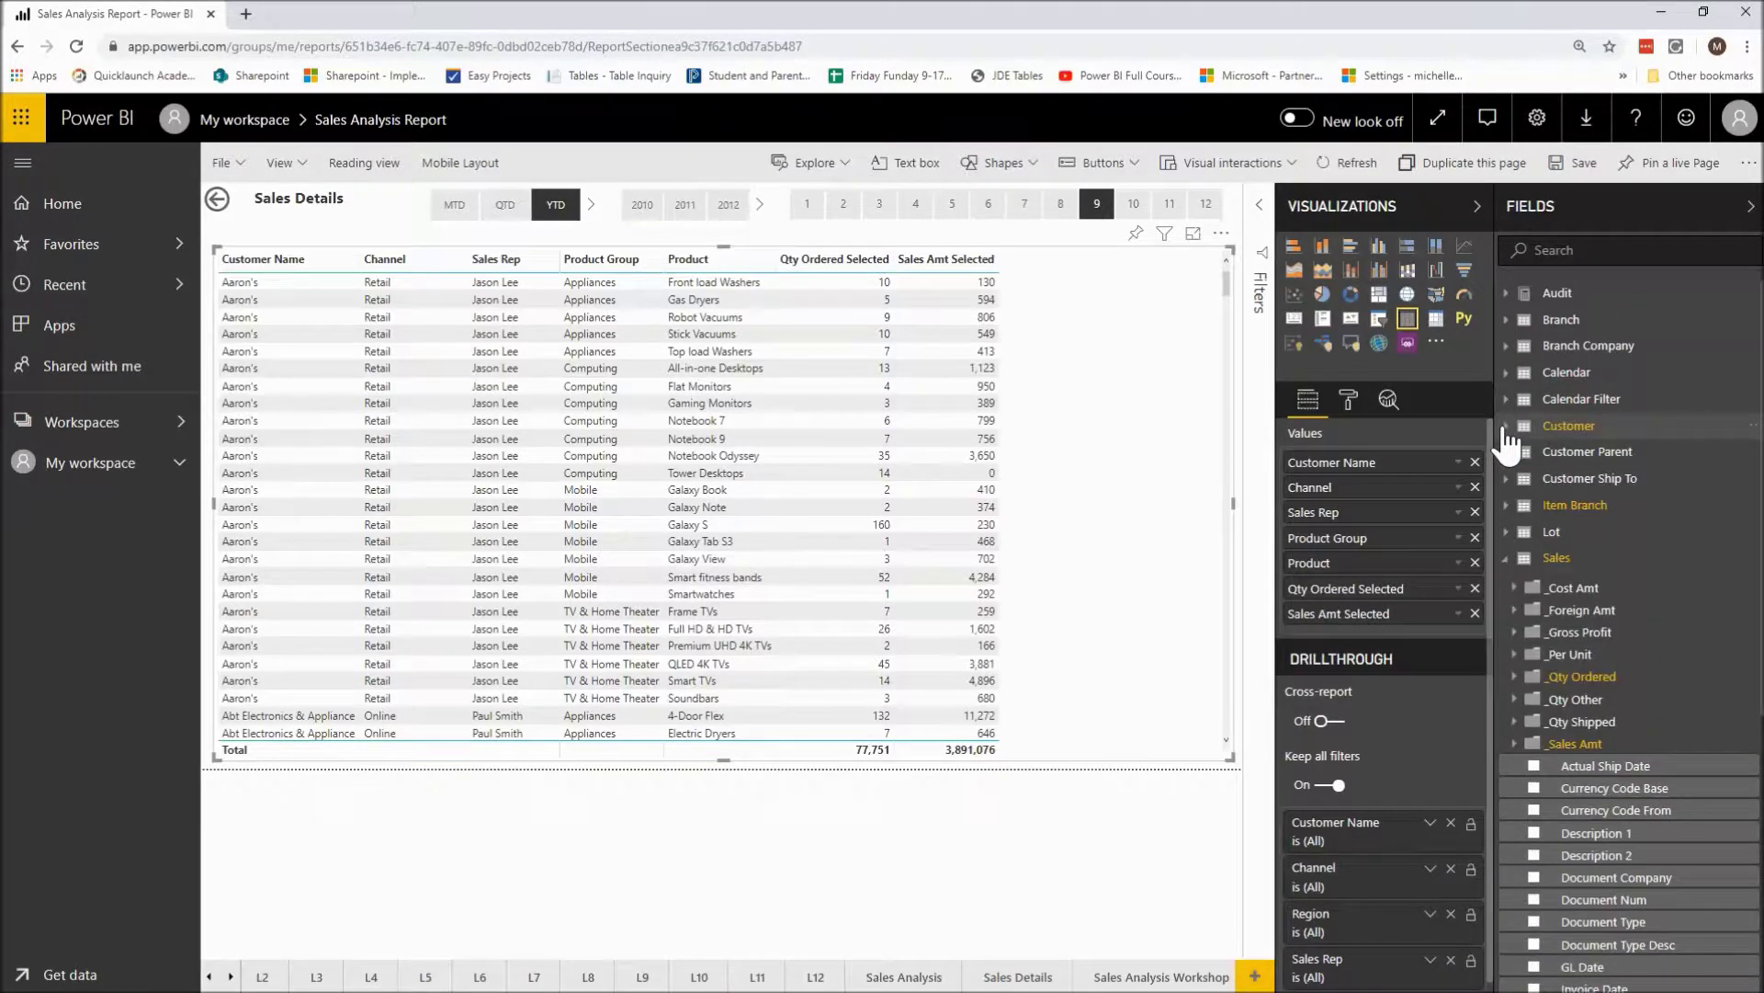
pyautogui.click(1507, 559)
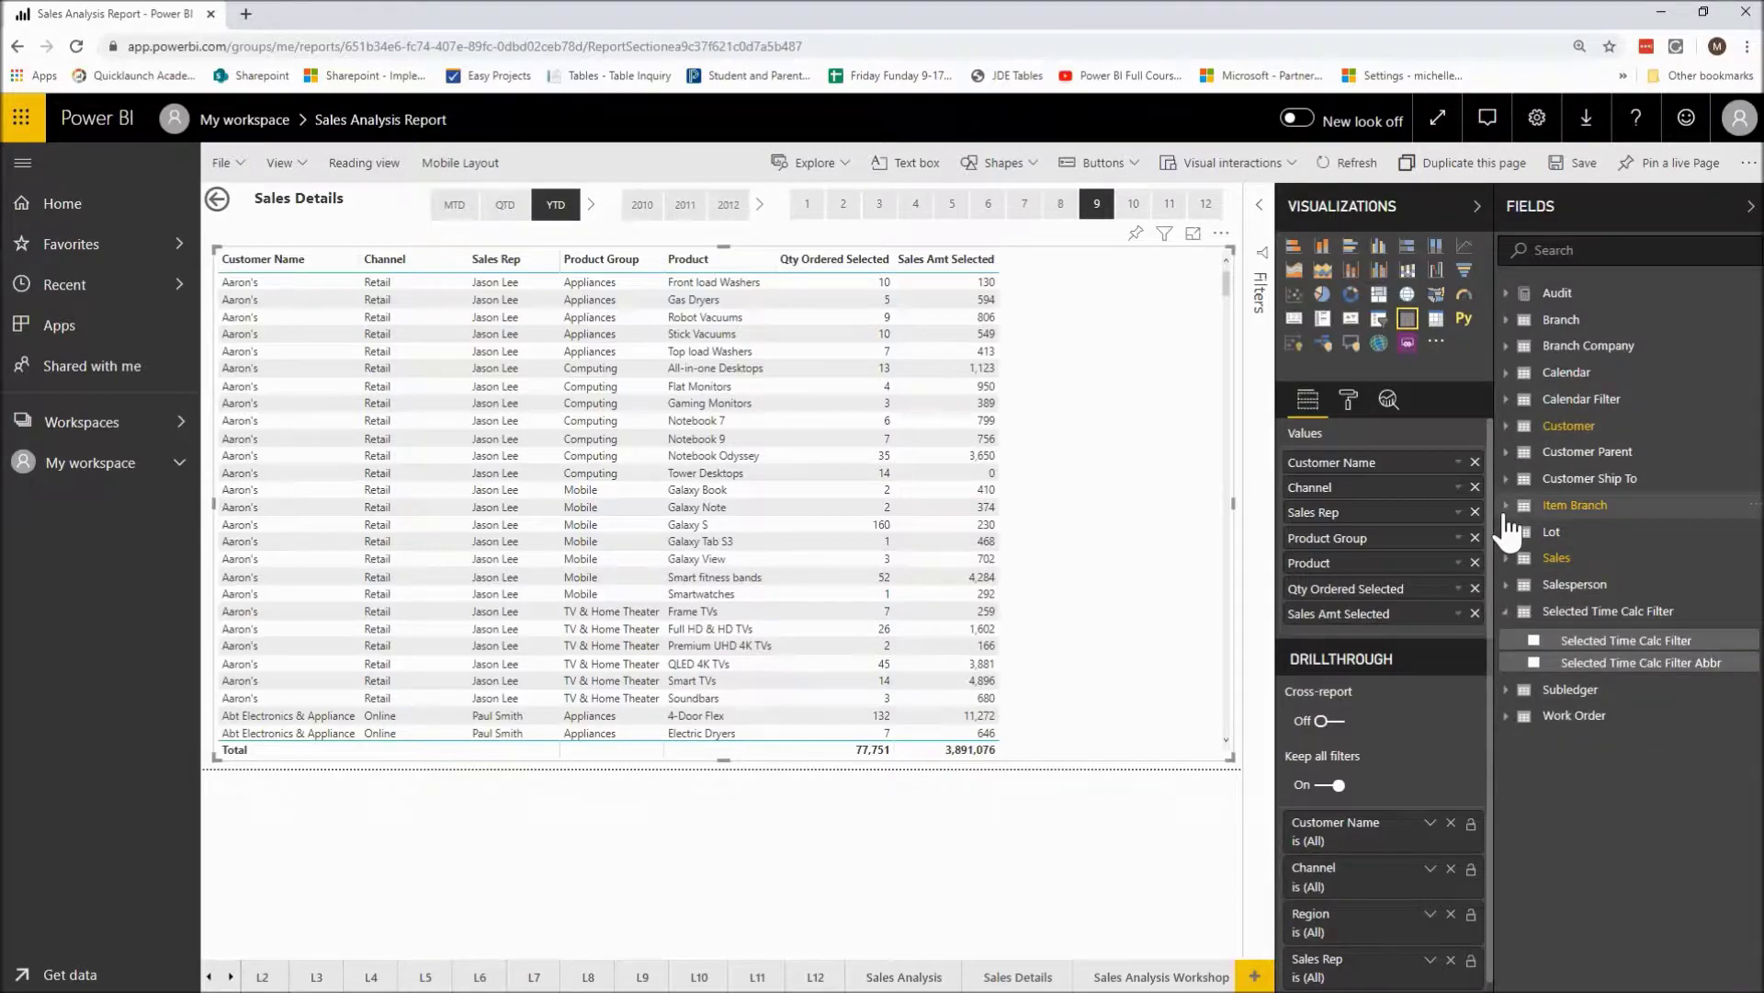
pyautogui.click(1507, 505)
pyautogui.scroll(-3, 1587, 918)
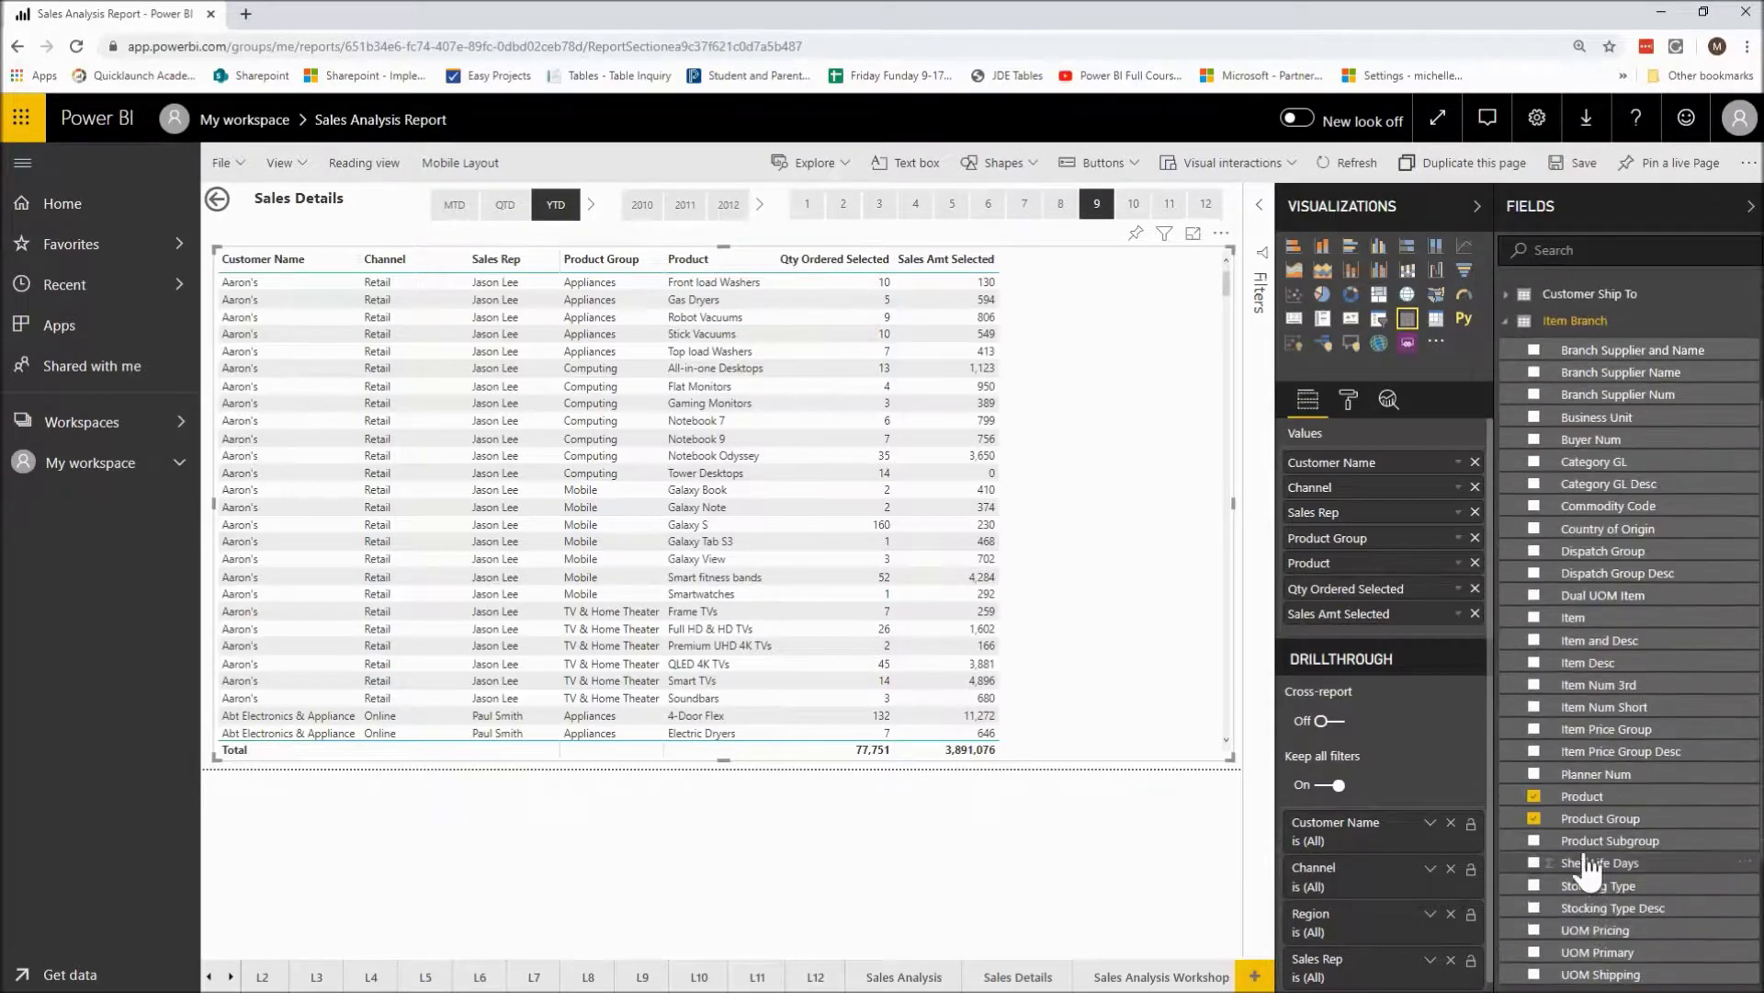
pyautogui.scroll(-1, 1491, 809)
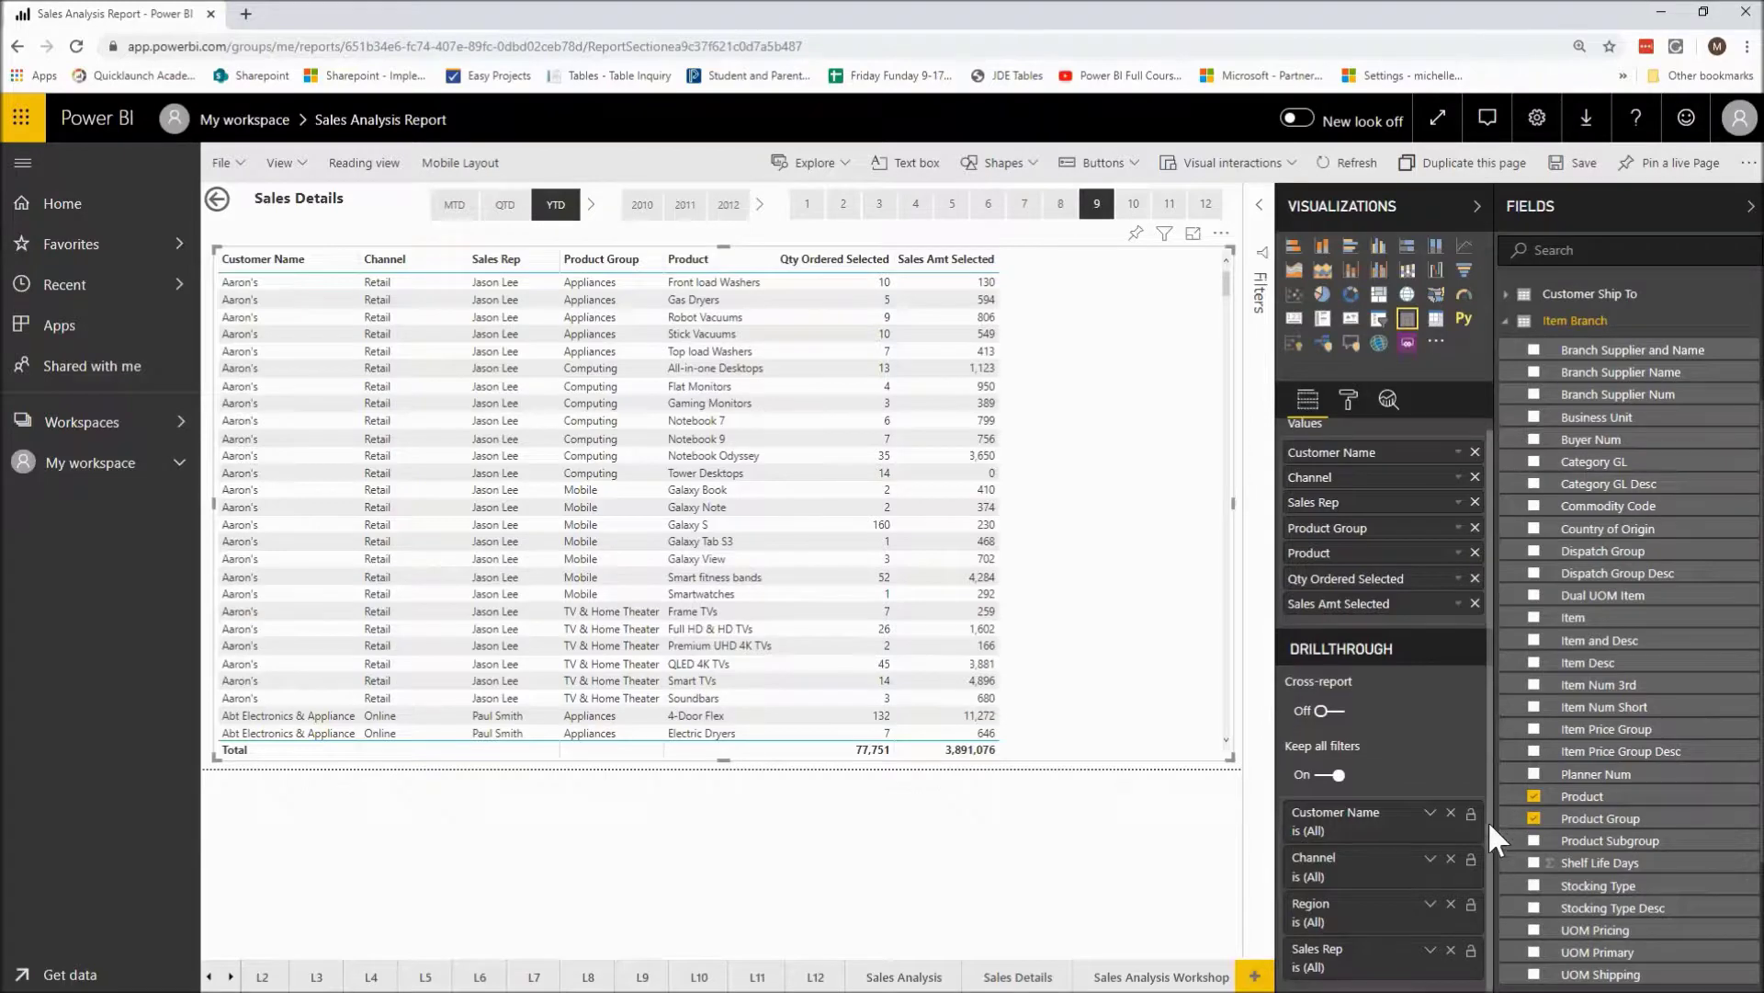
pyautogui.moveTo(1581, 796); pyautogui.dragTo(1334, 973)
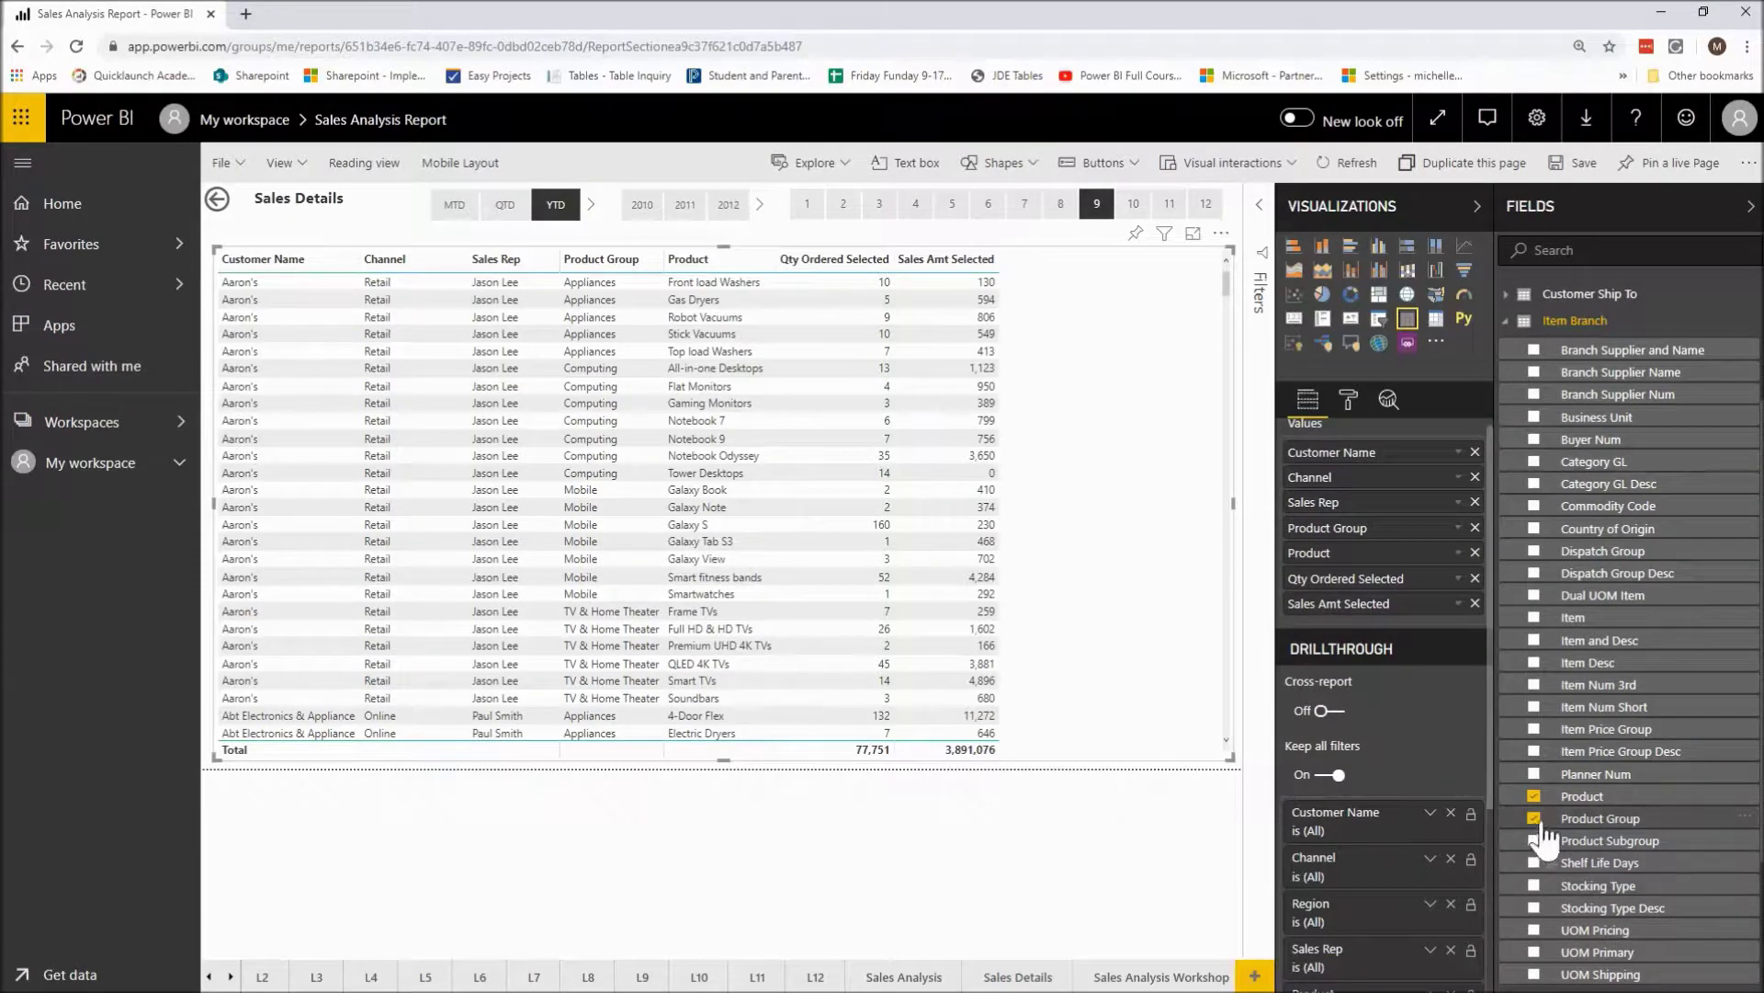
pyautogui.moveTo(1551, 832); pyautogui.dragTo(1351, 983)
pyautogui.moveTo(1491, 700); pyautogui.dragTo(1476, 807)
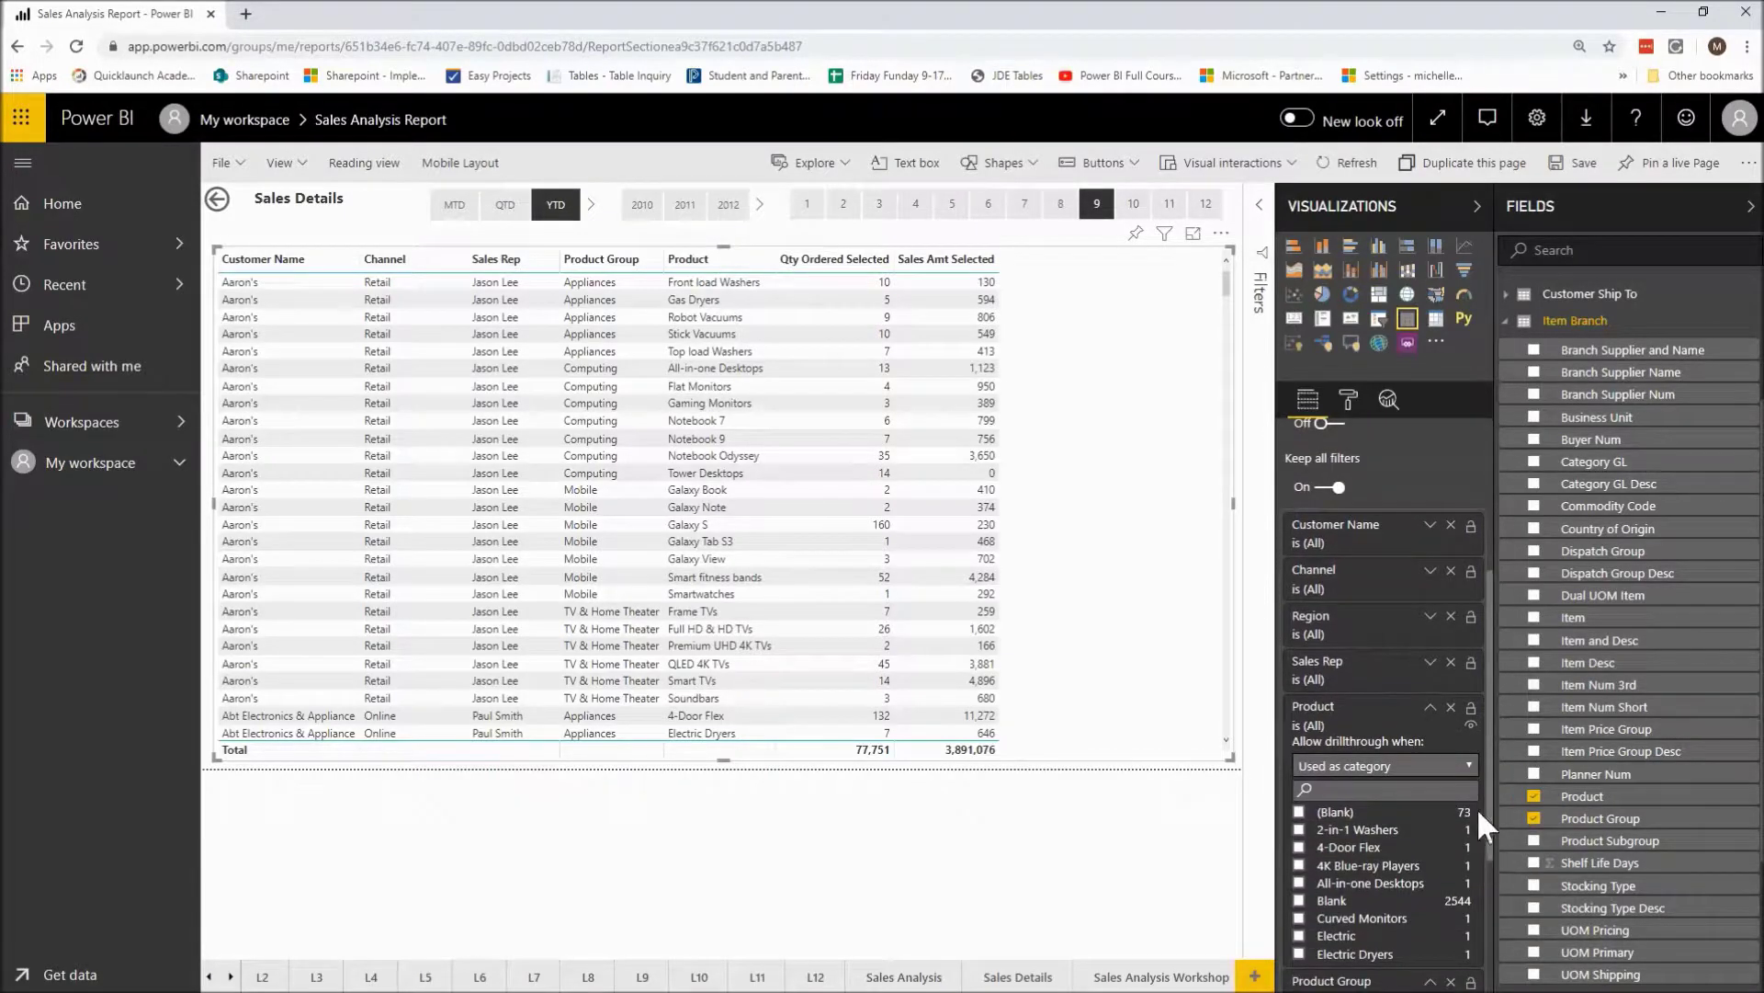
pyautogui.click(1430, 707)
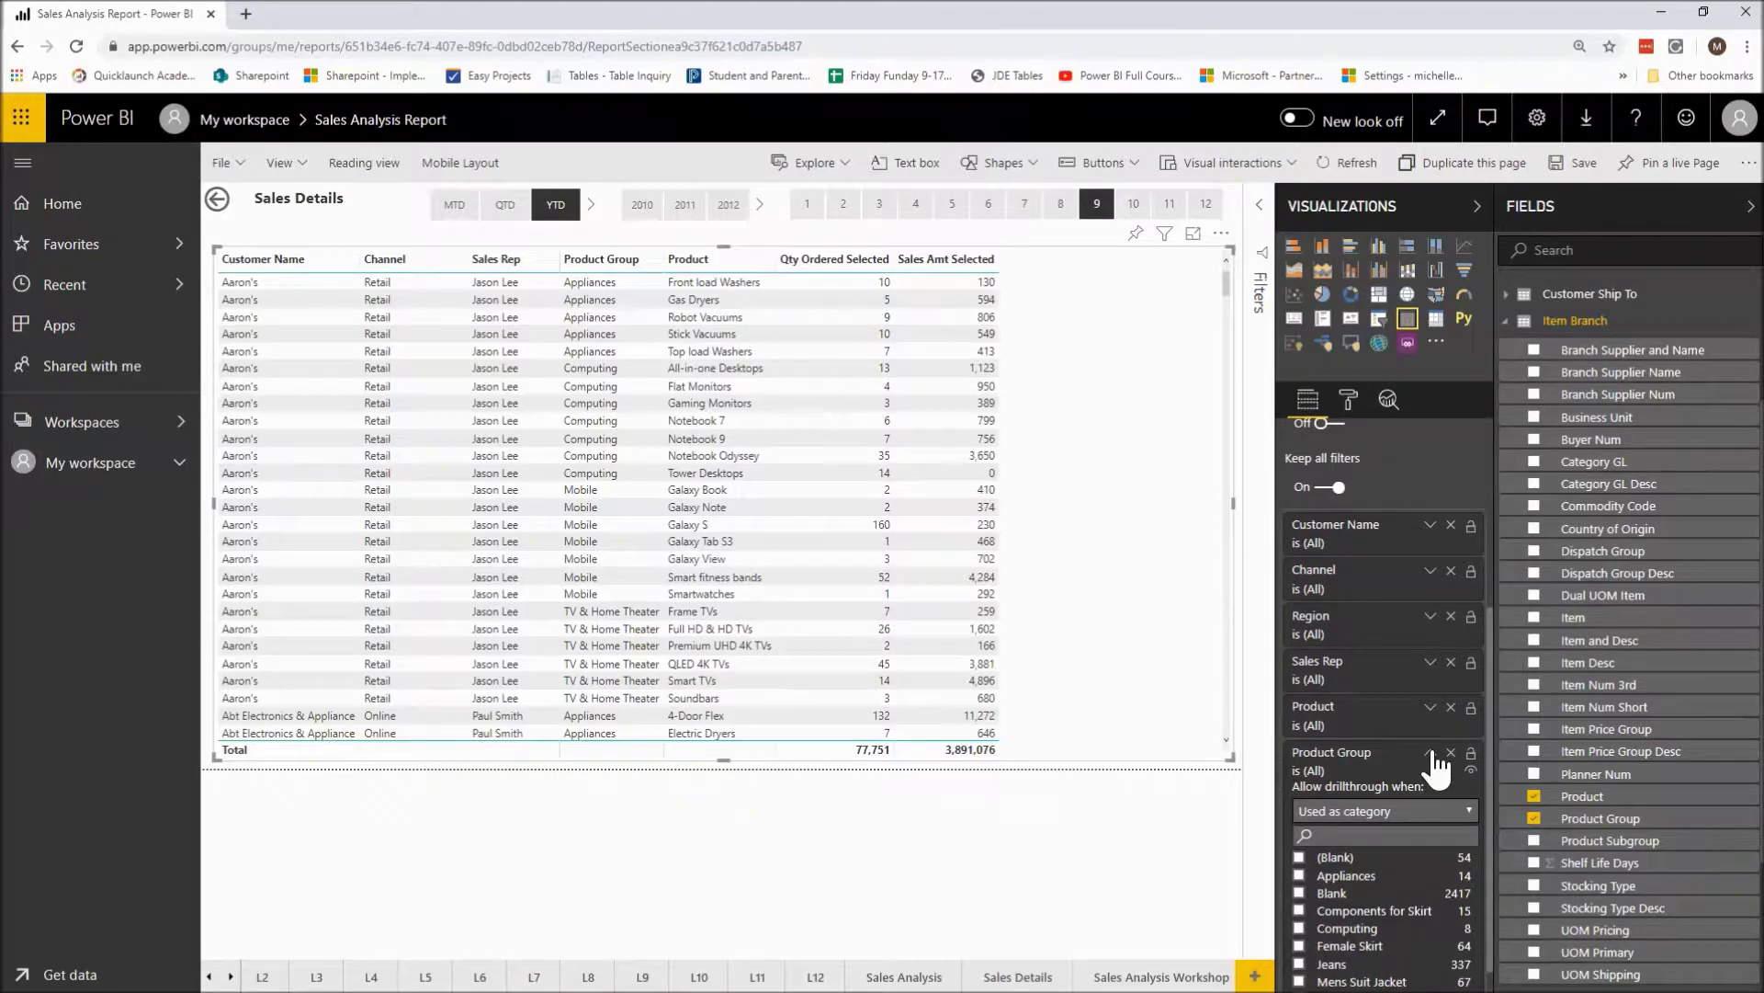
pyautogui.scroll(2, 1436, 768)
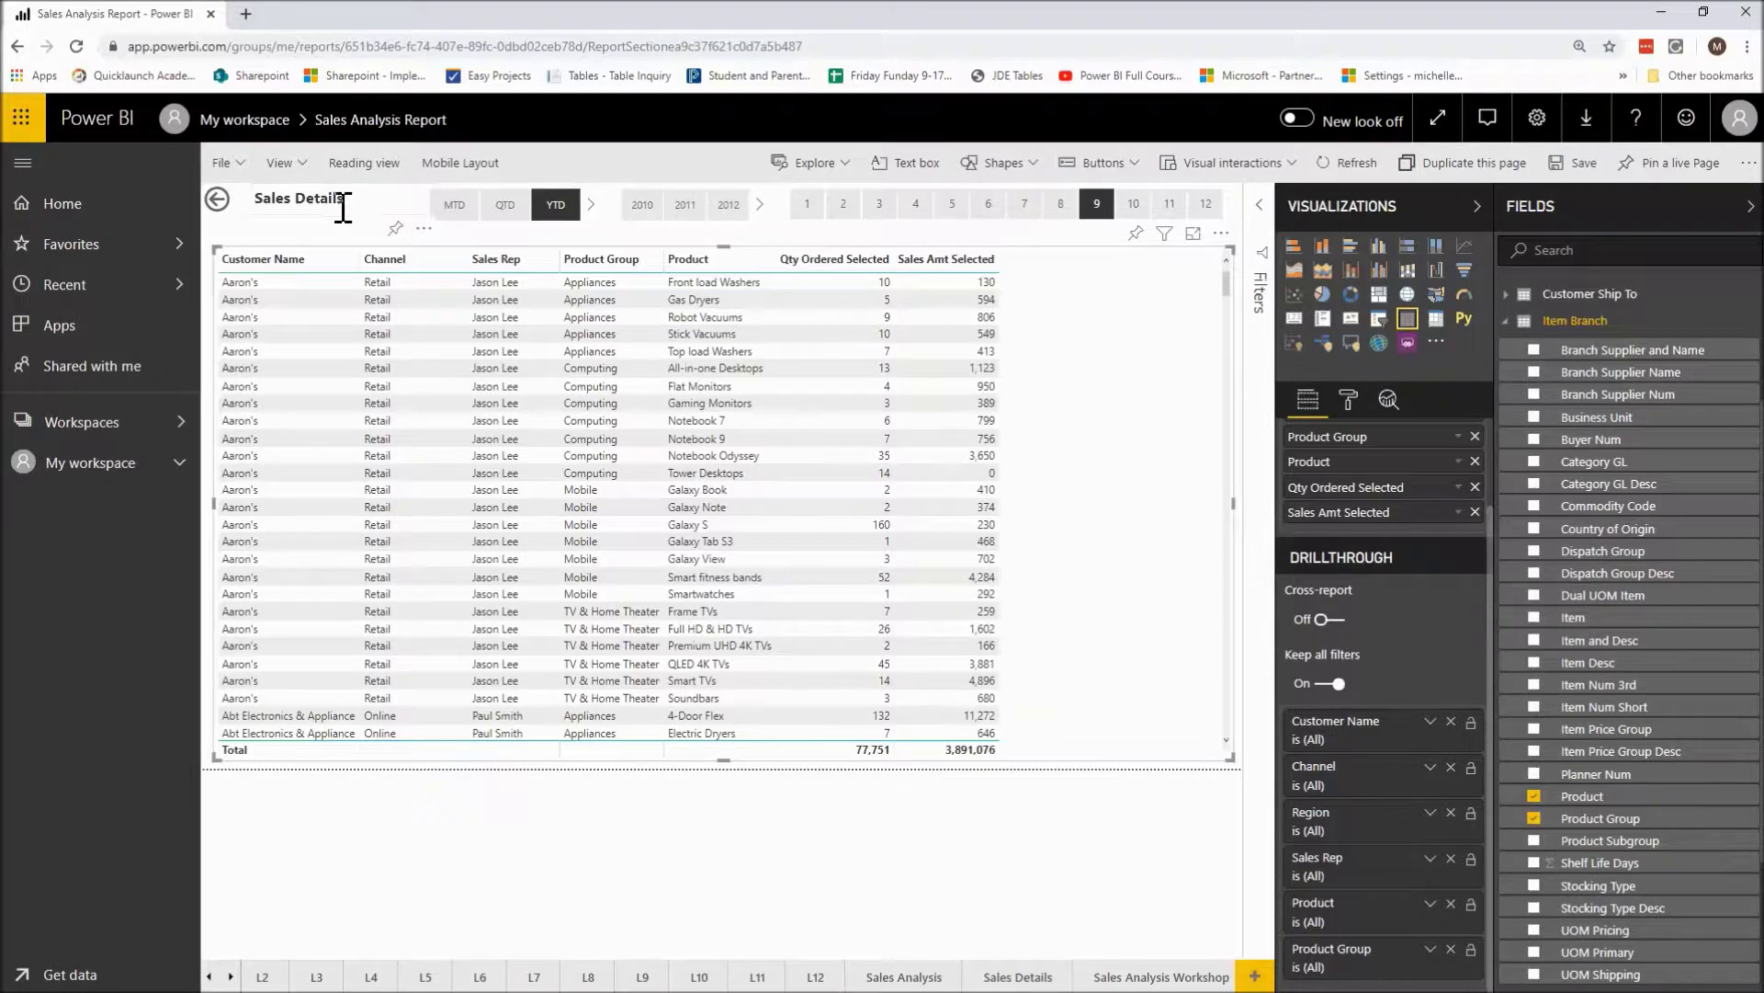
# - Set the line color of the back button's icon to a dark red theme shade
pyautogui.click(234, 209)
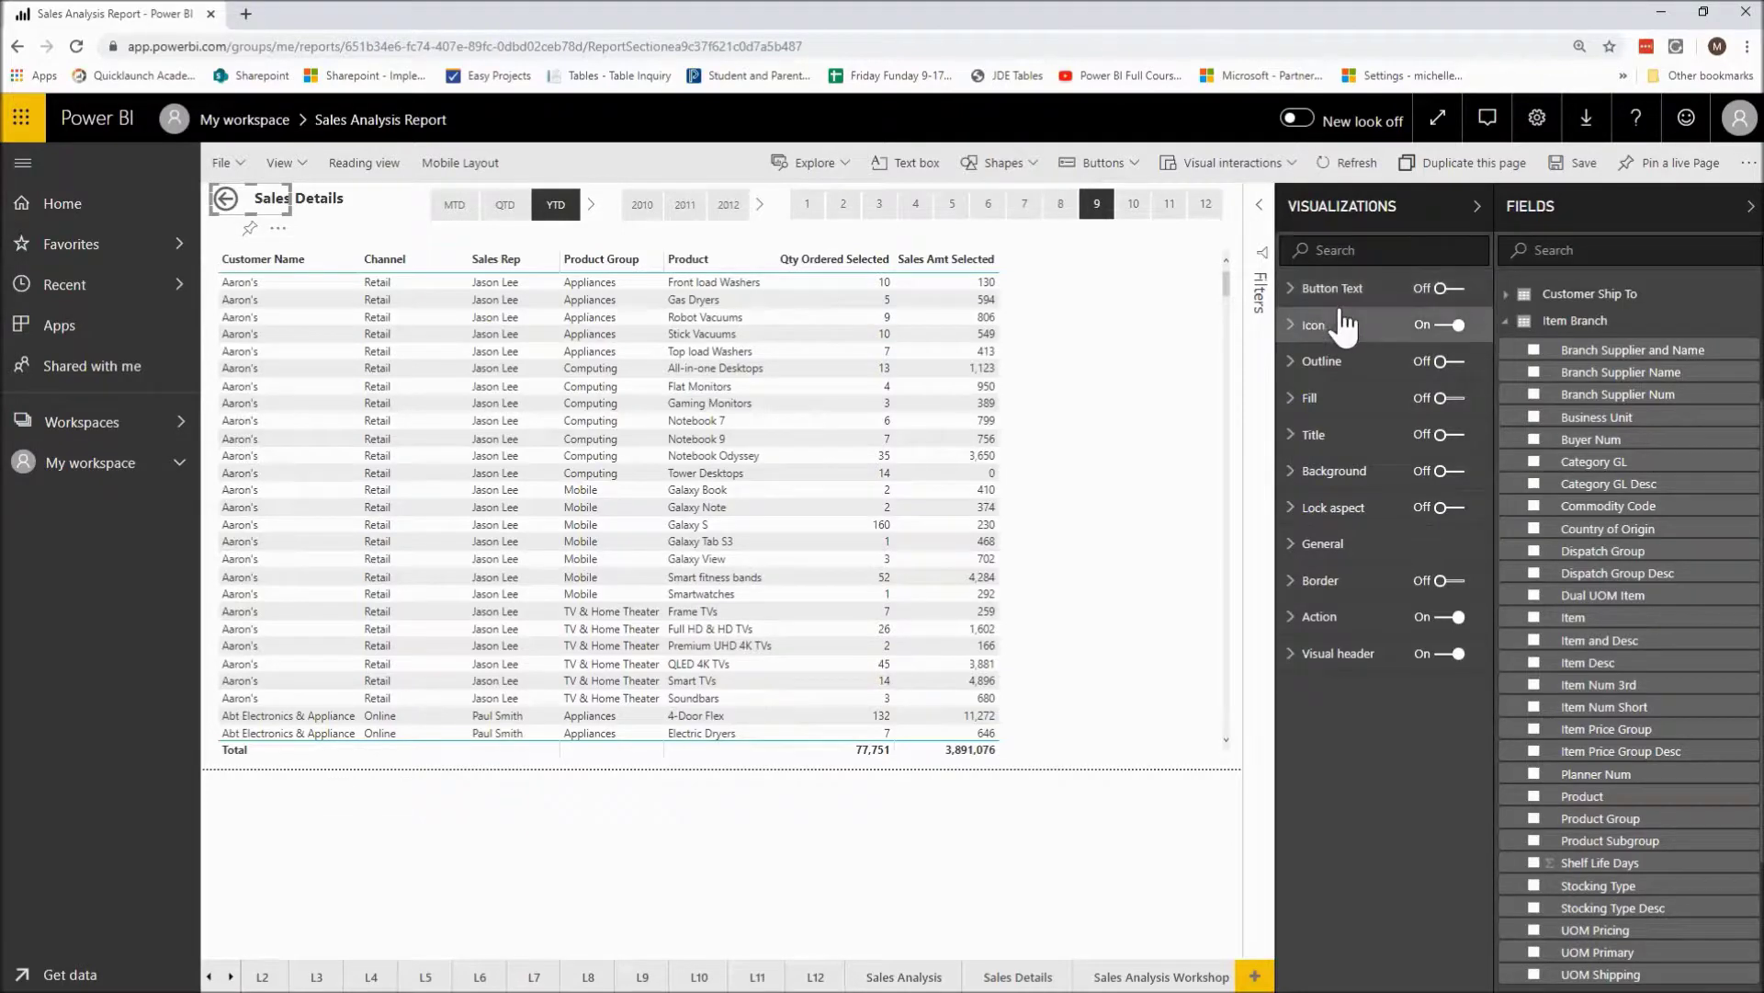
pyautogui.click(1293, 331)
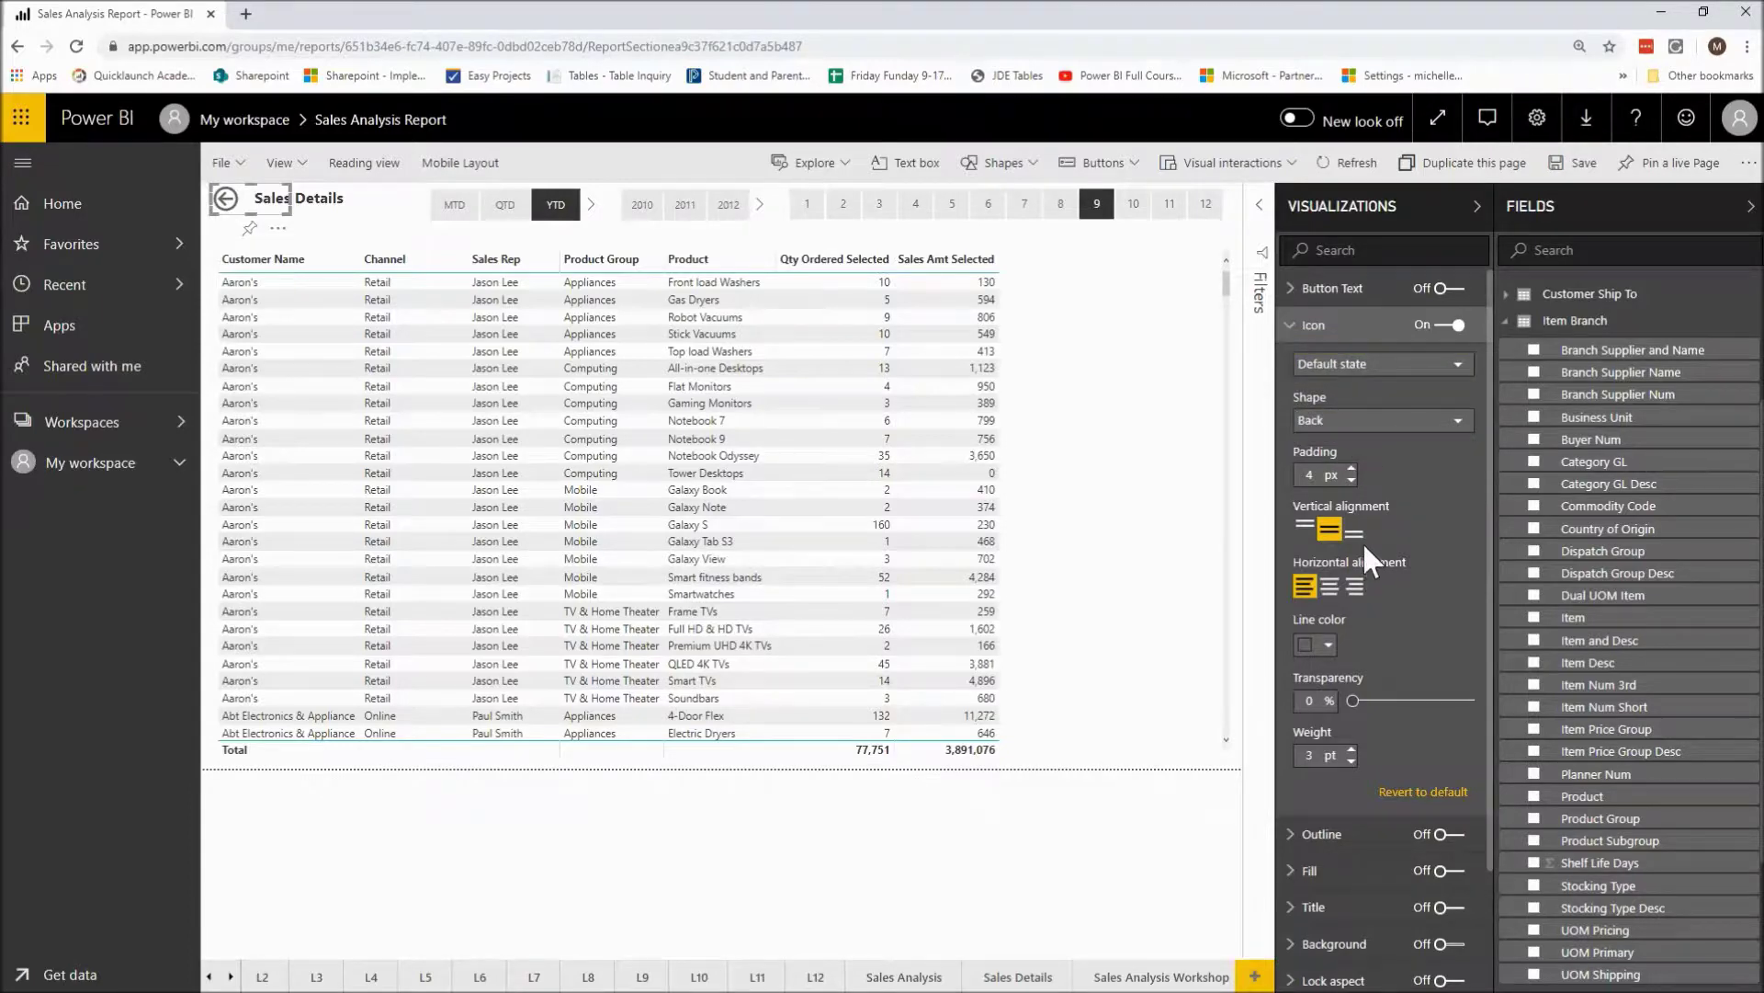
pyautogui.click(1327, 646)
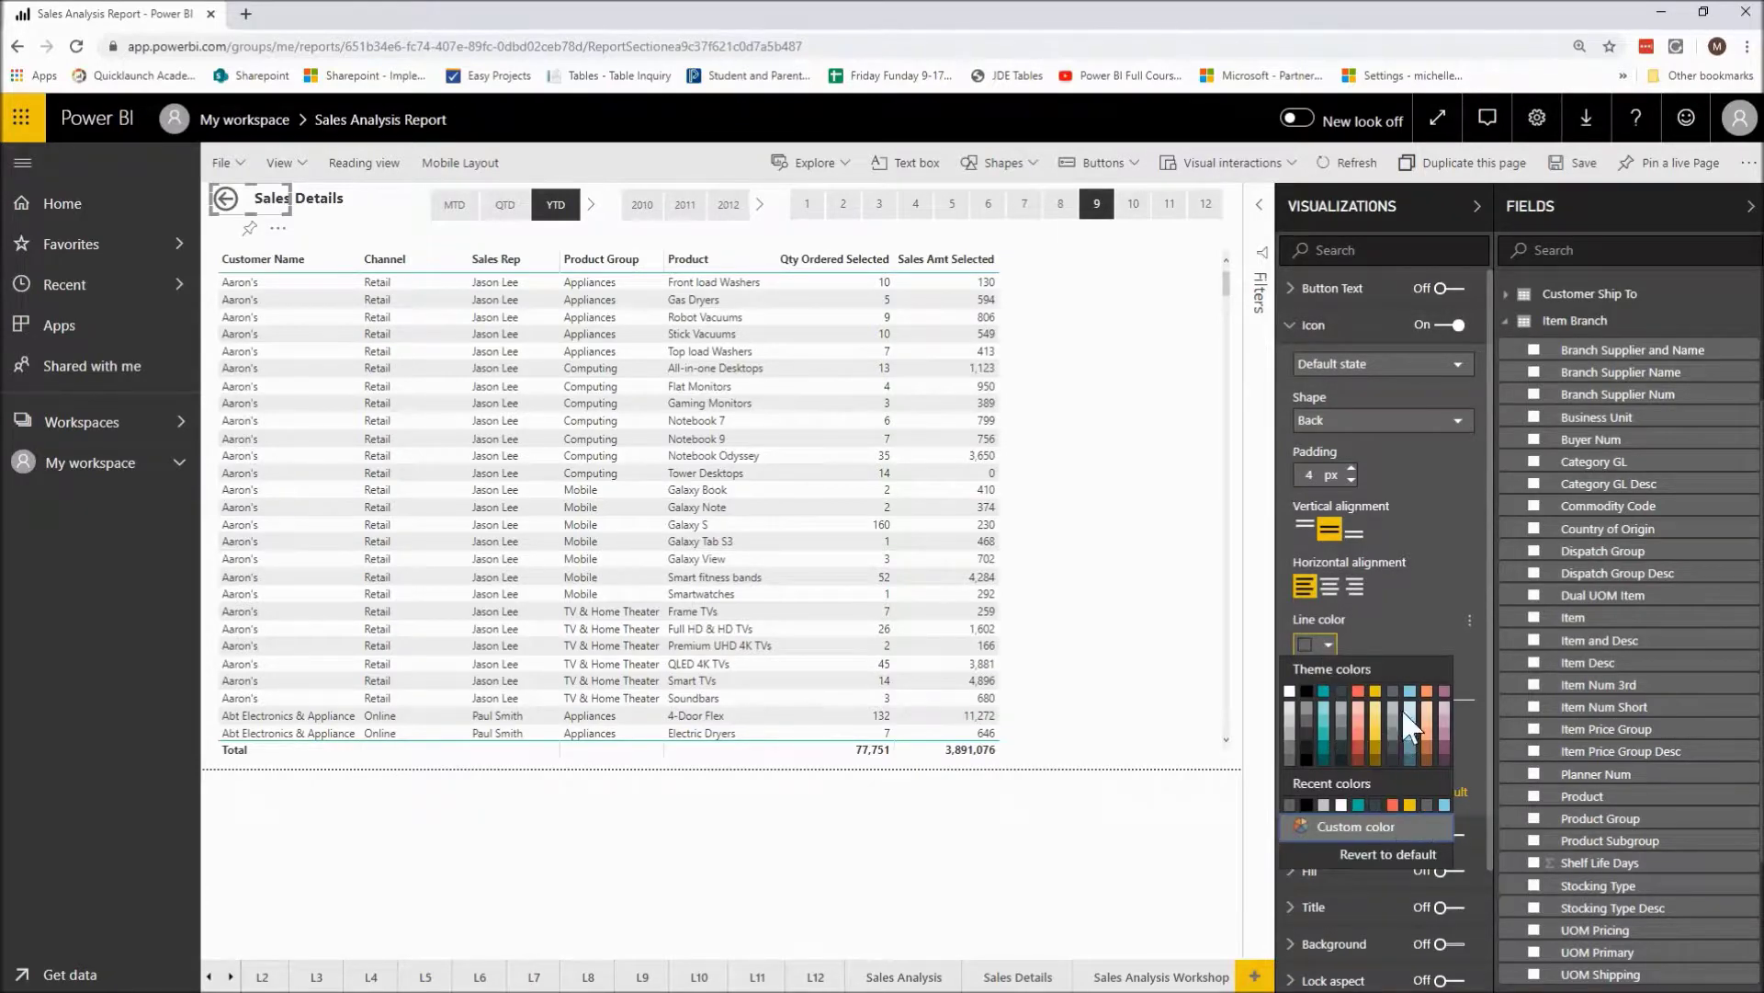
pyautogui.click(1427, 805)
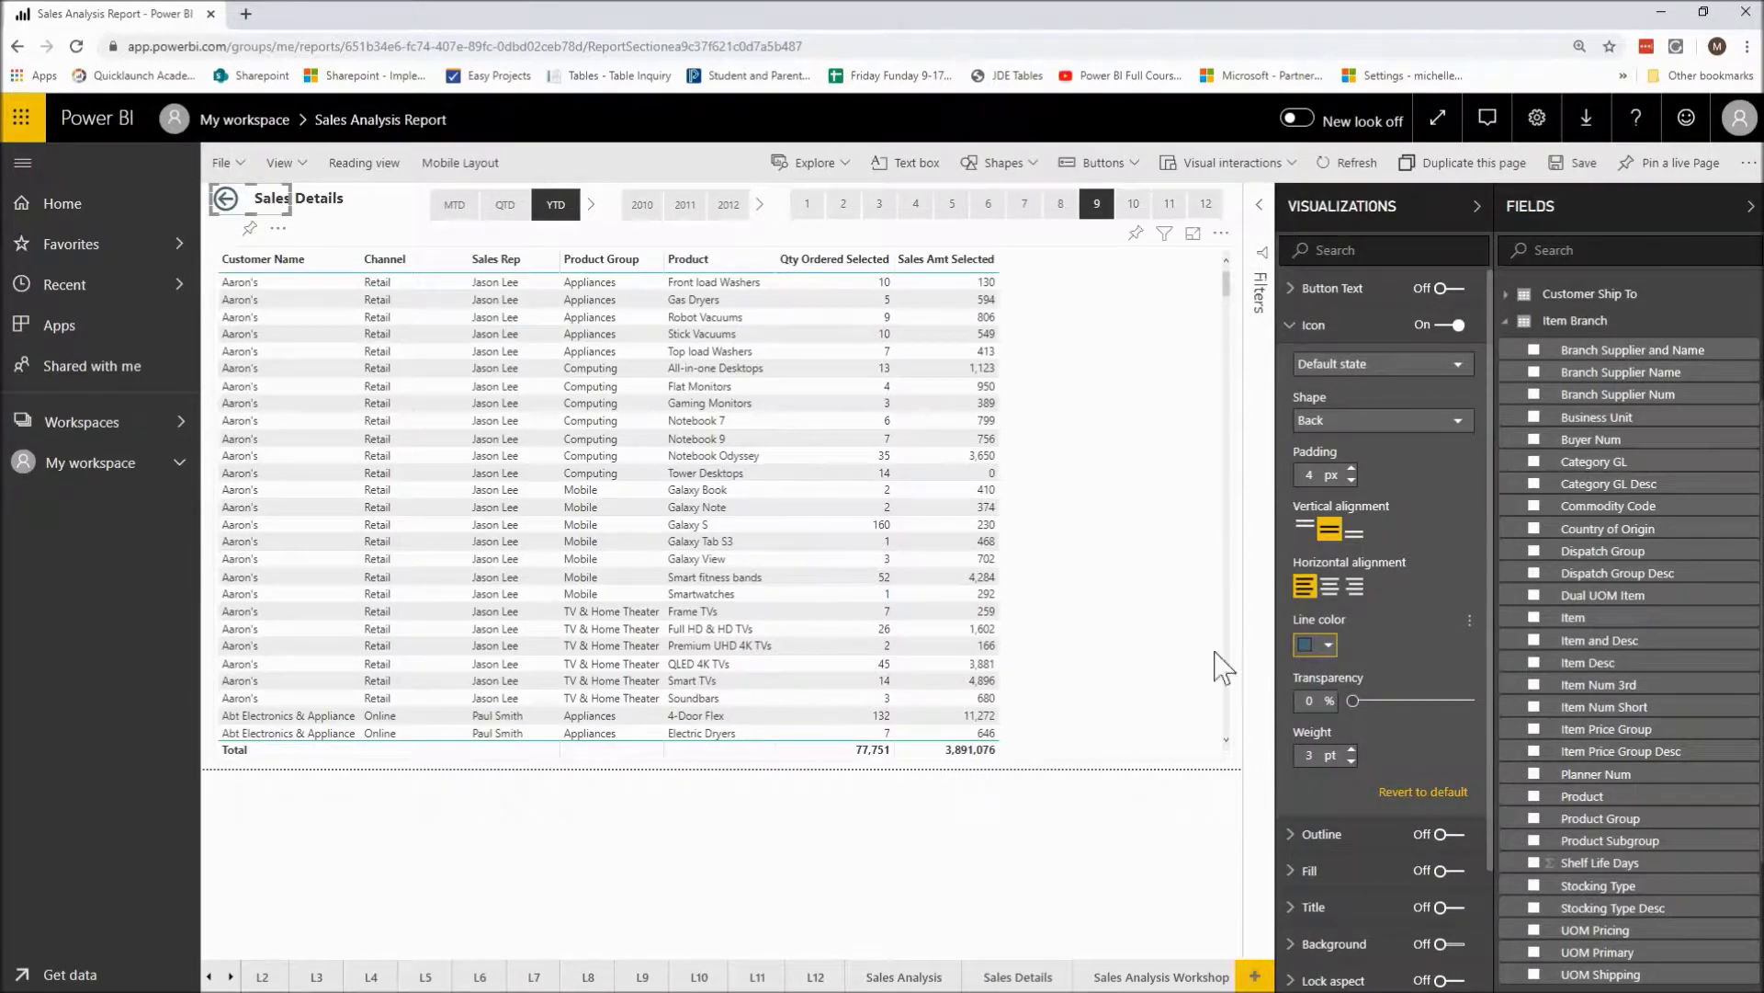
pyautogui.click(1327, 645)
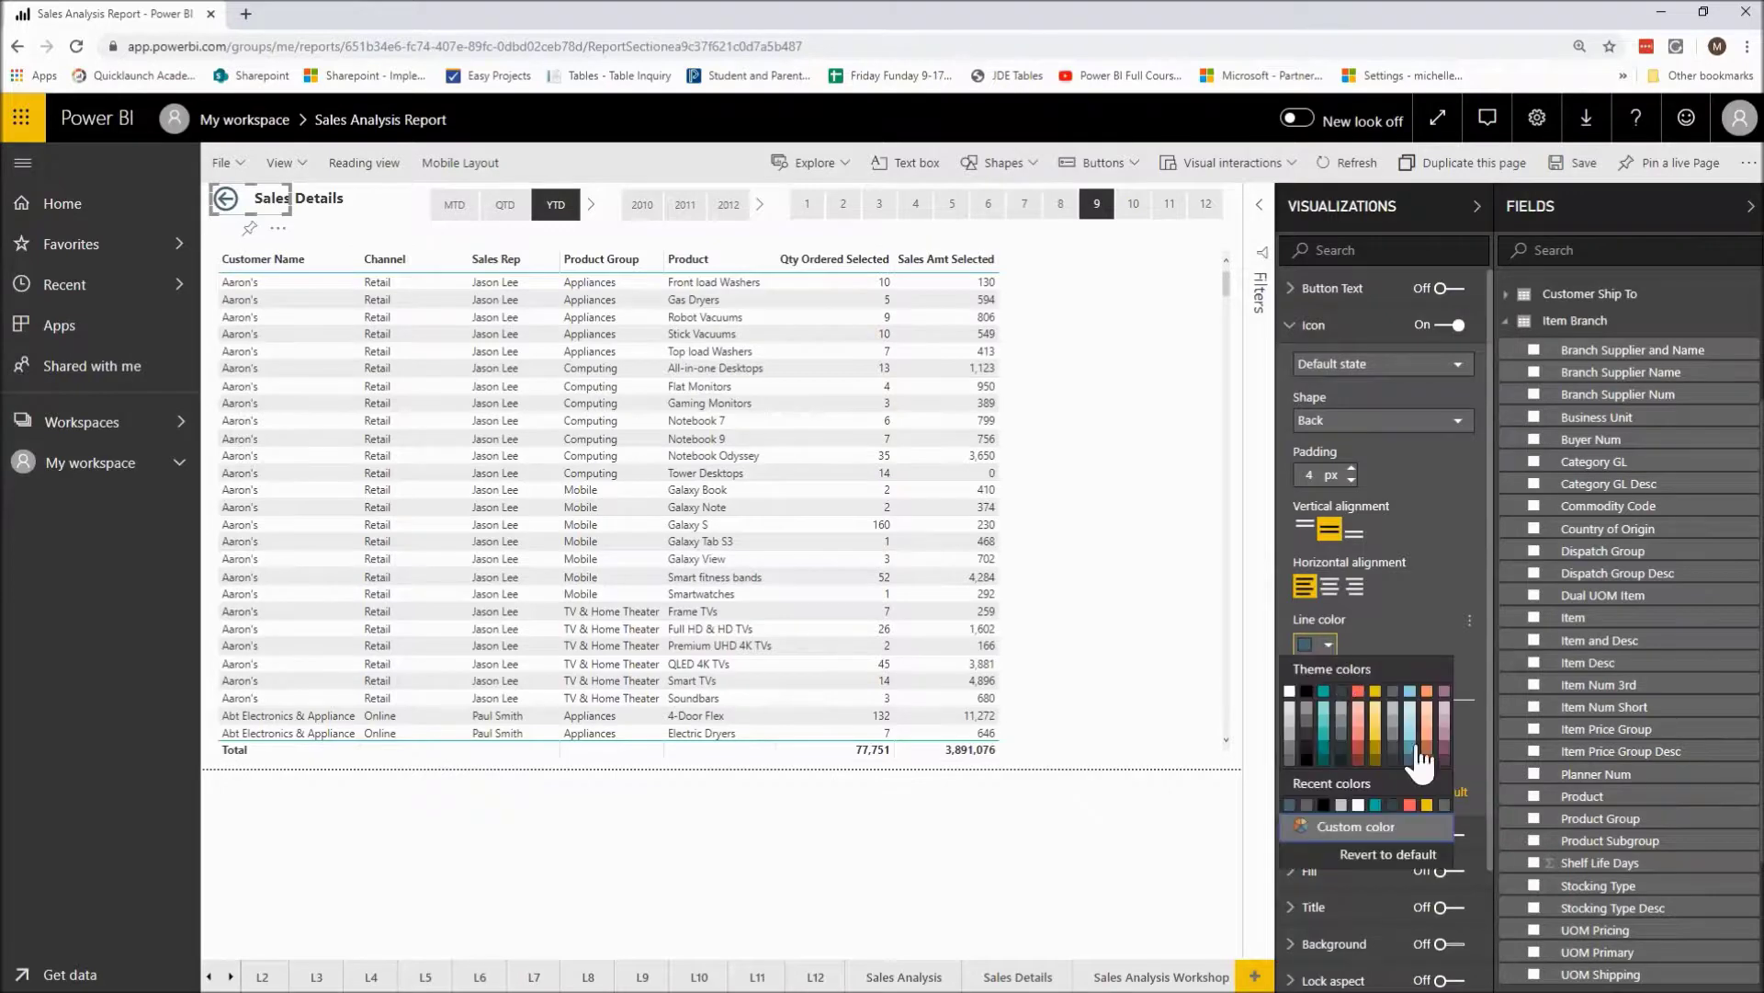
pyautogui.click(1358, 749)
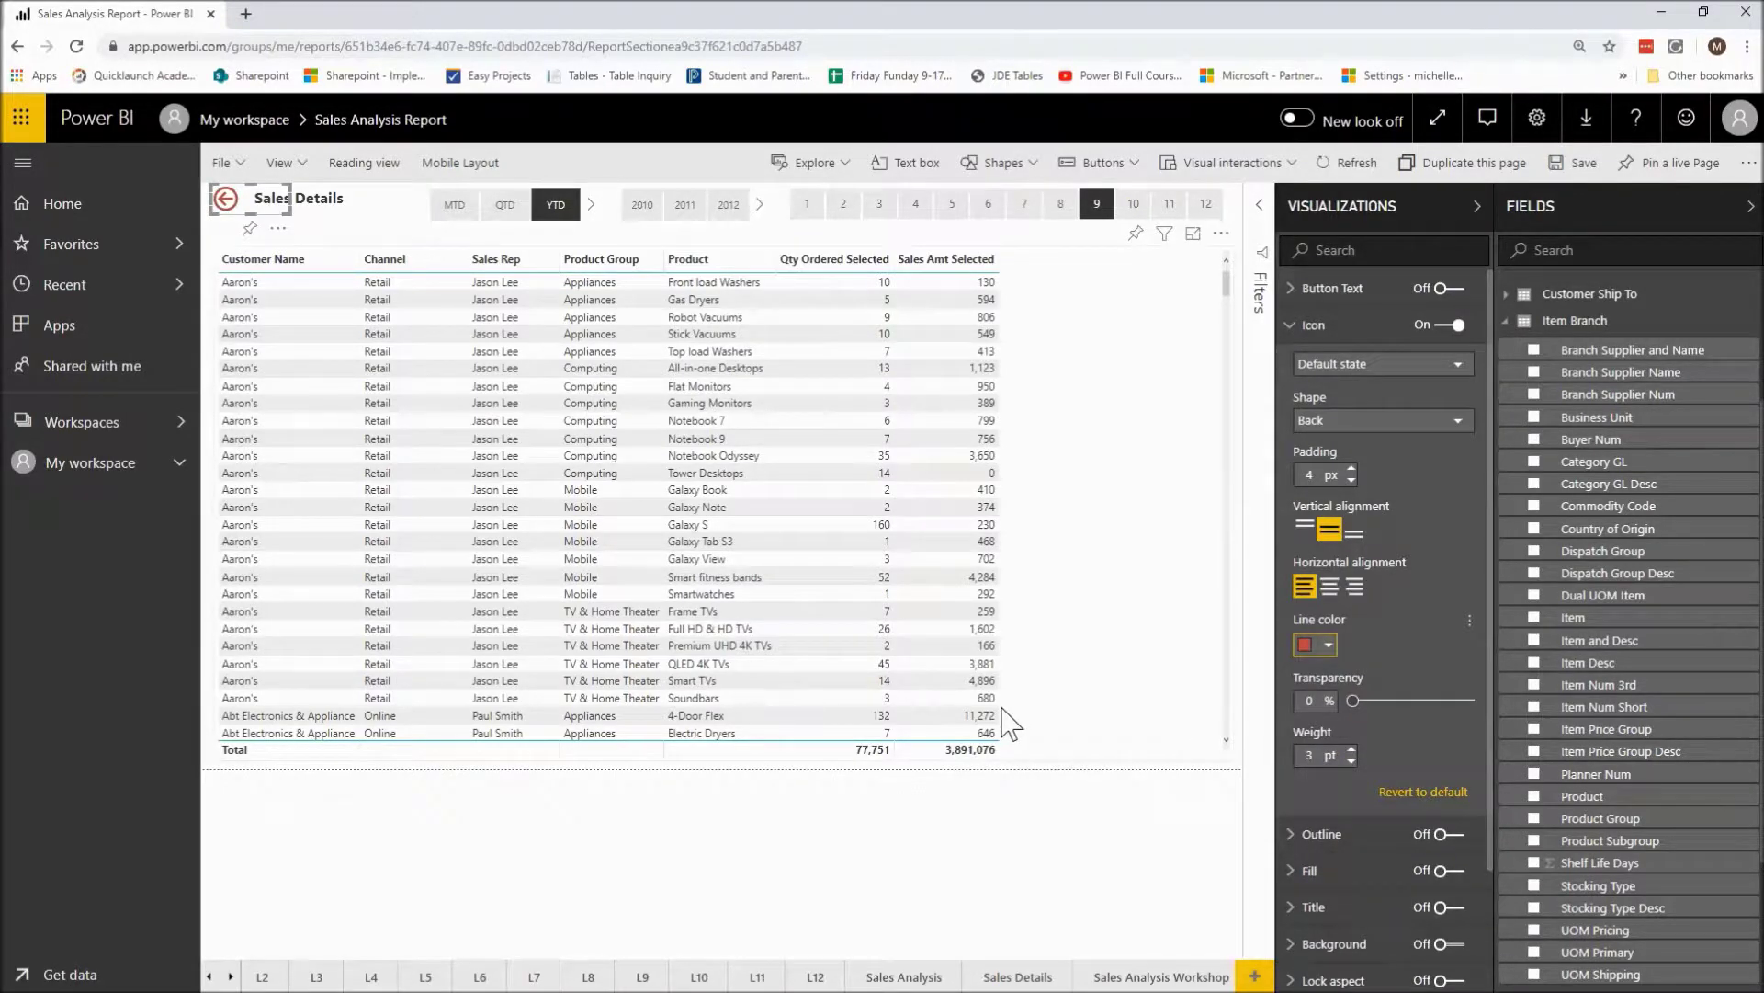
pyautogui.click(1291, 331)
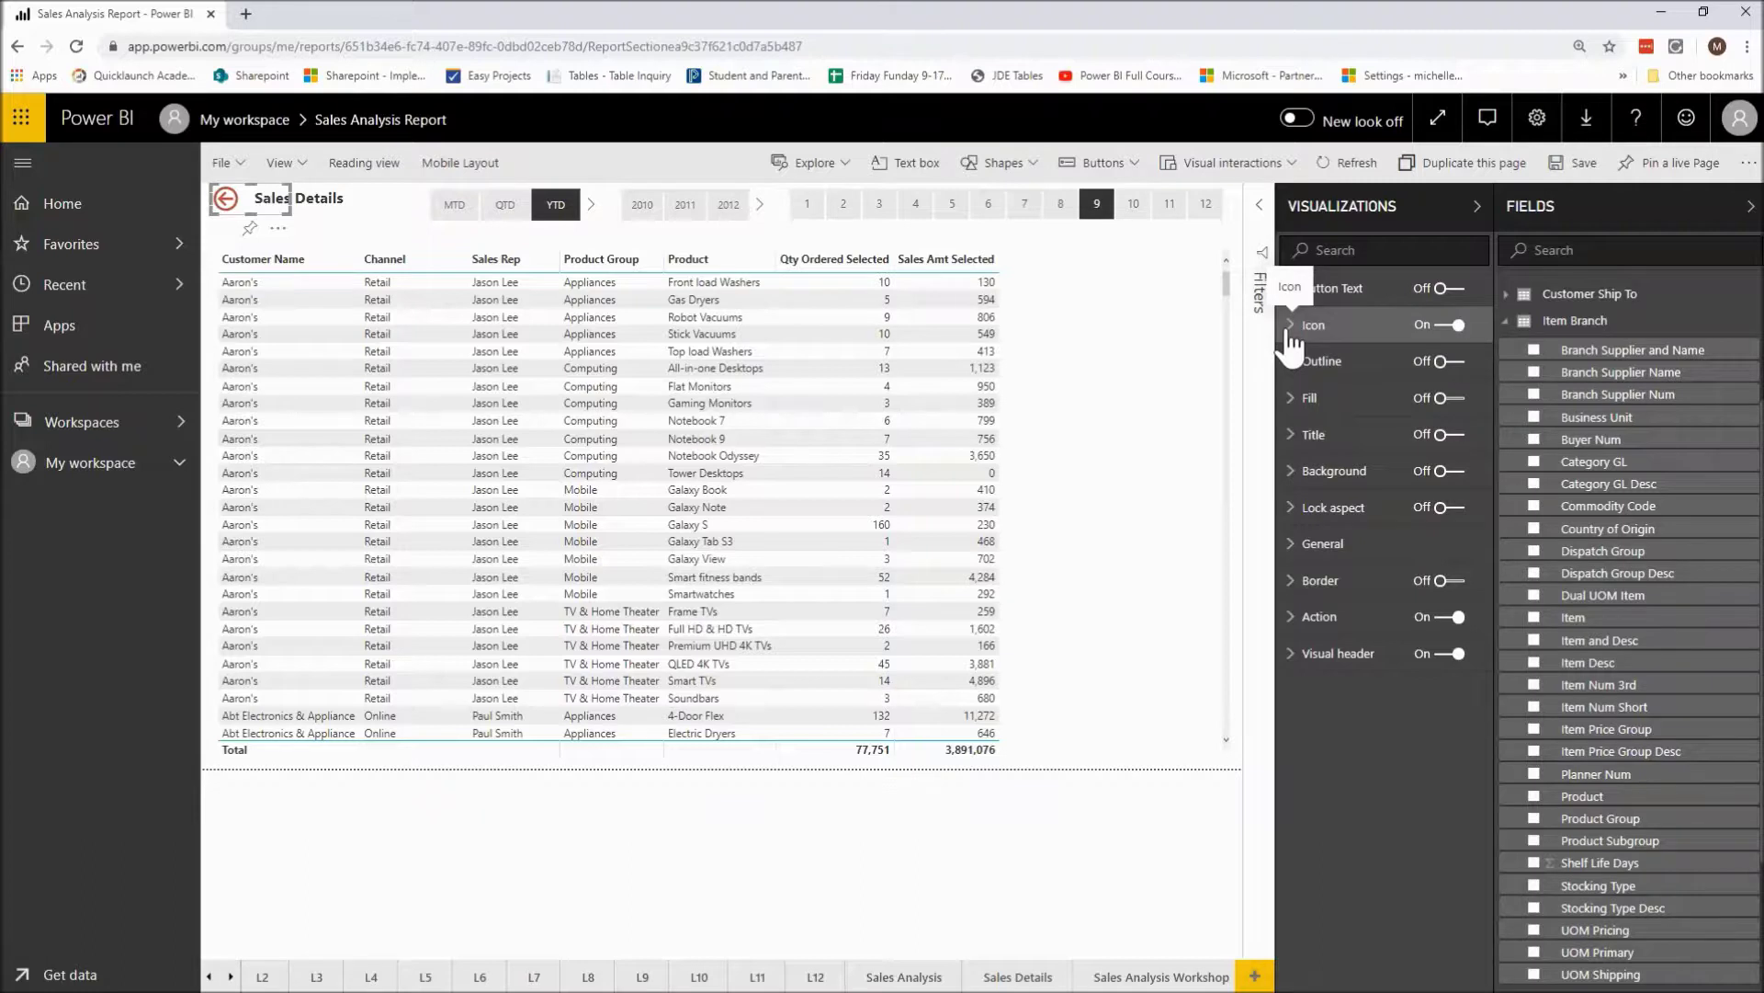
pyautogui.click(1290, 331)
pyautogui.click(1291, 329)
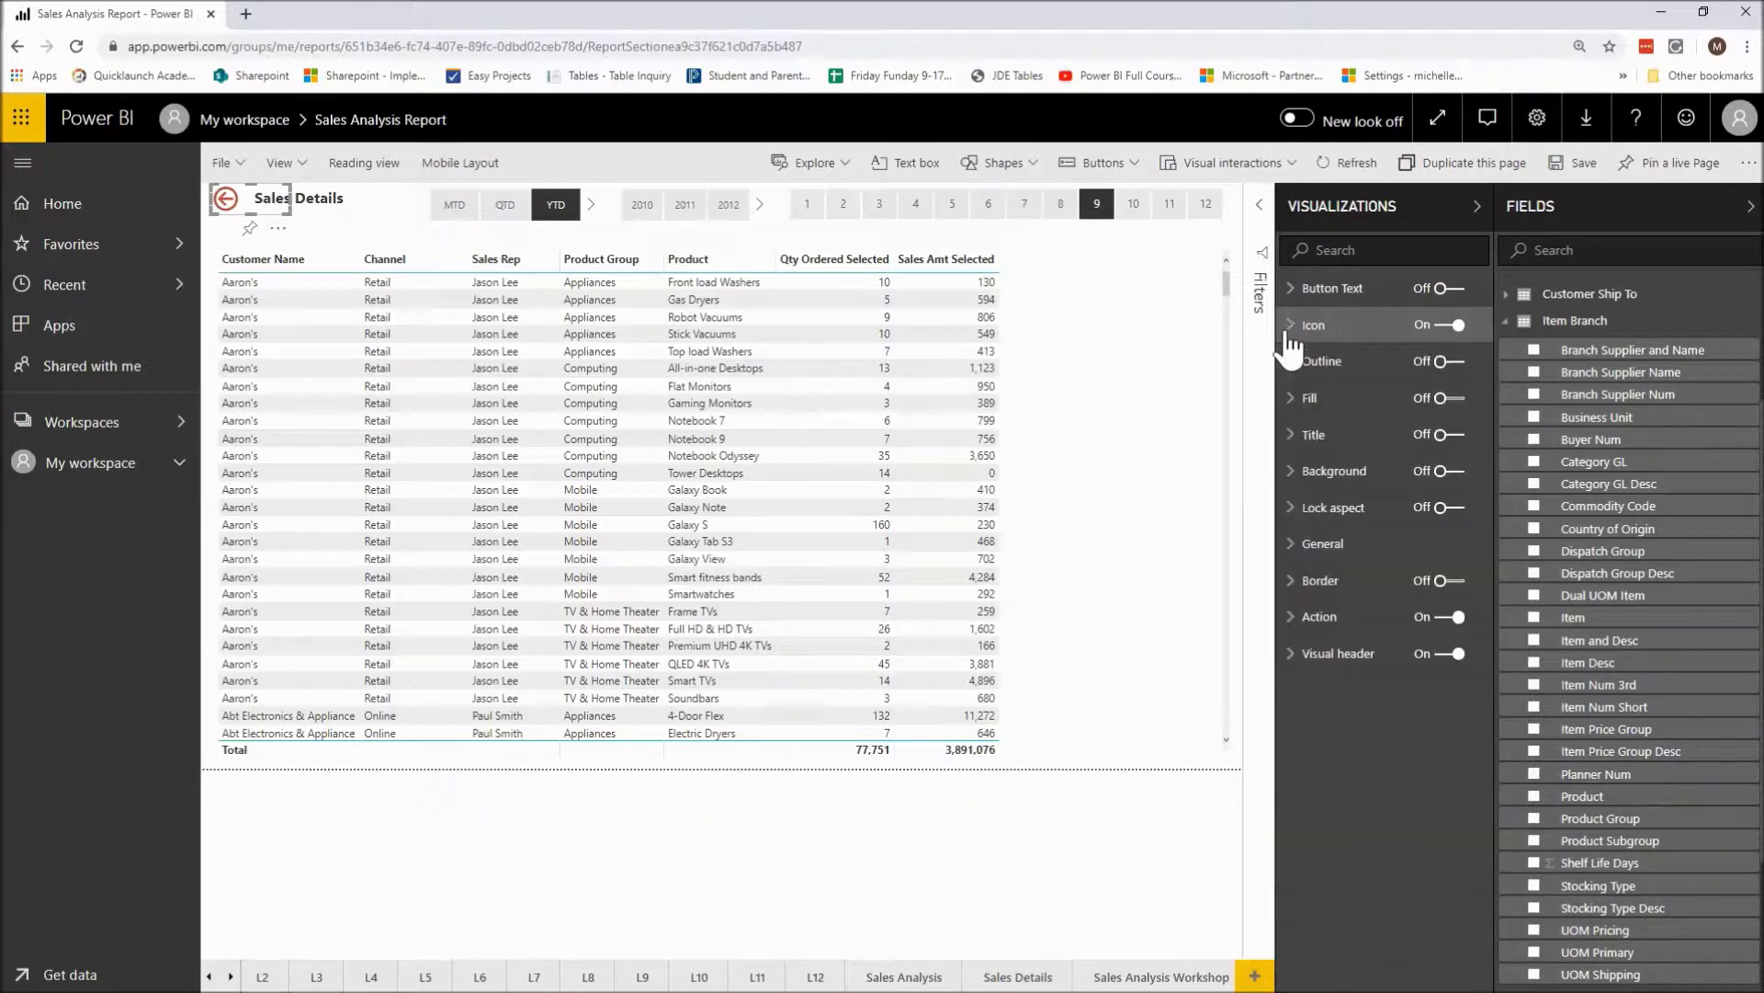
# - Give the back button the title "Back" with 10 pt text and enlarge the button slightly
pyautogui.click(1295, 440)
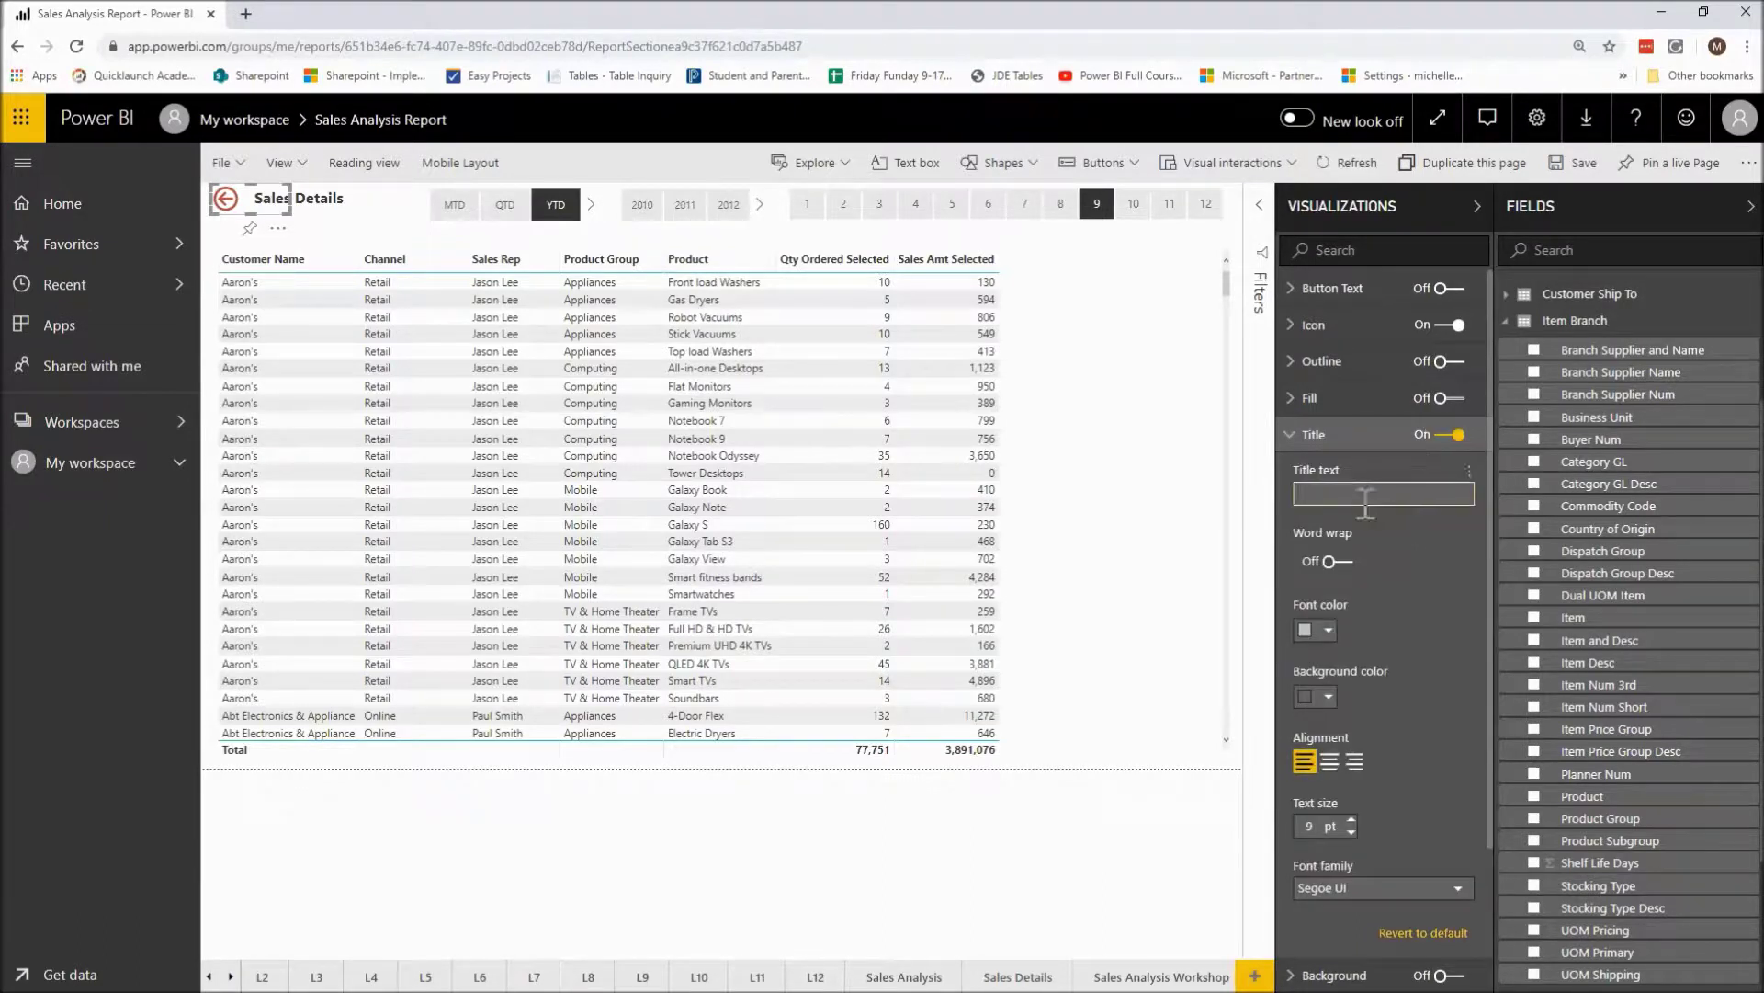
pyautogui.click(1365, 496)
pyautogui.write('BAck')
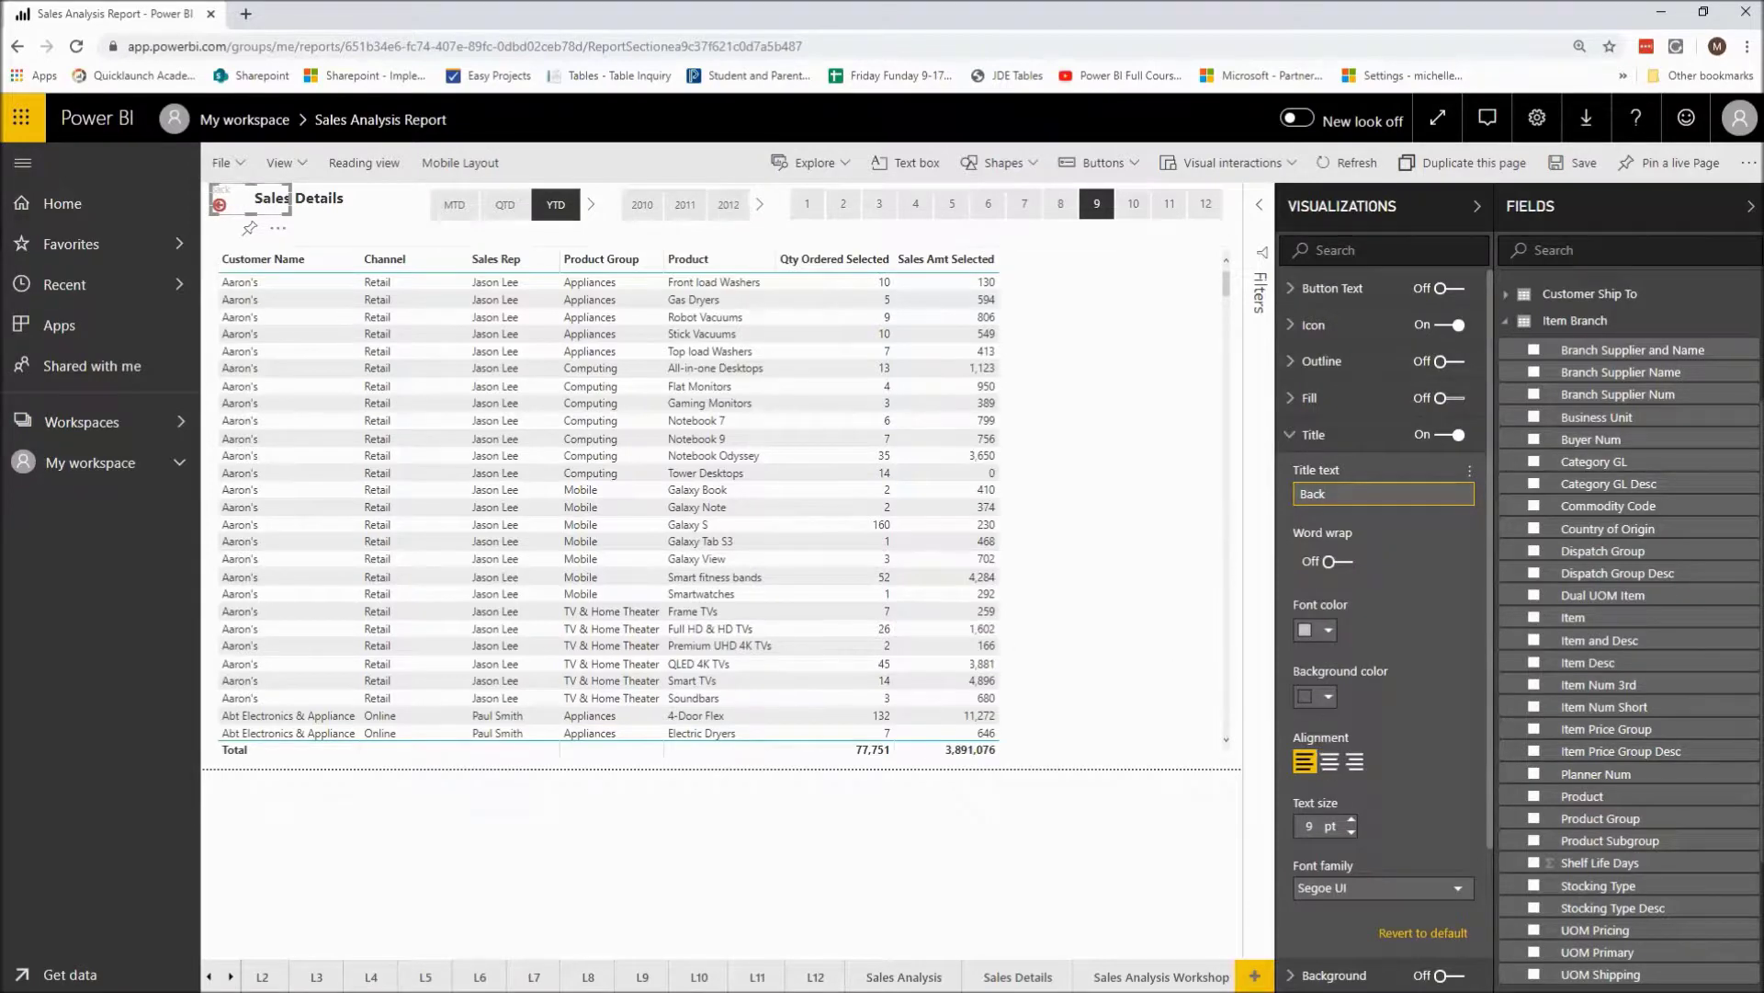
pyautogui.click(1351, 820)
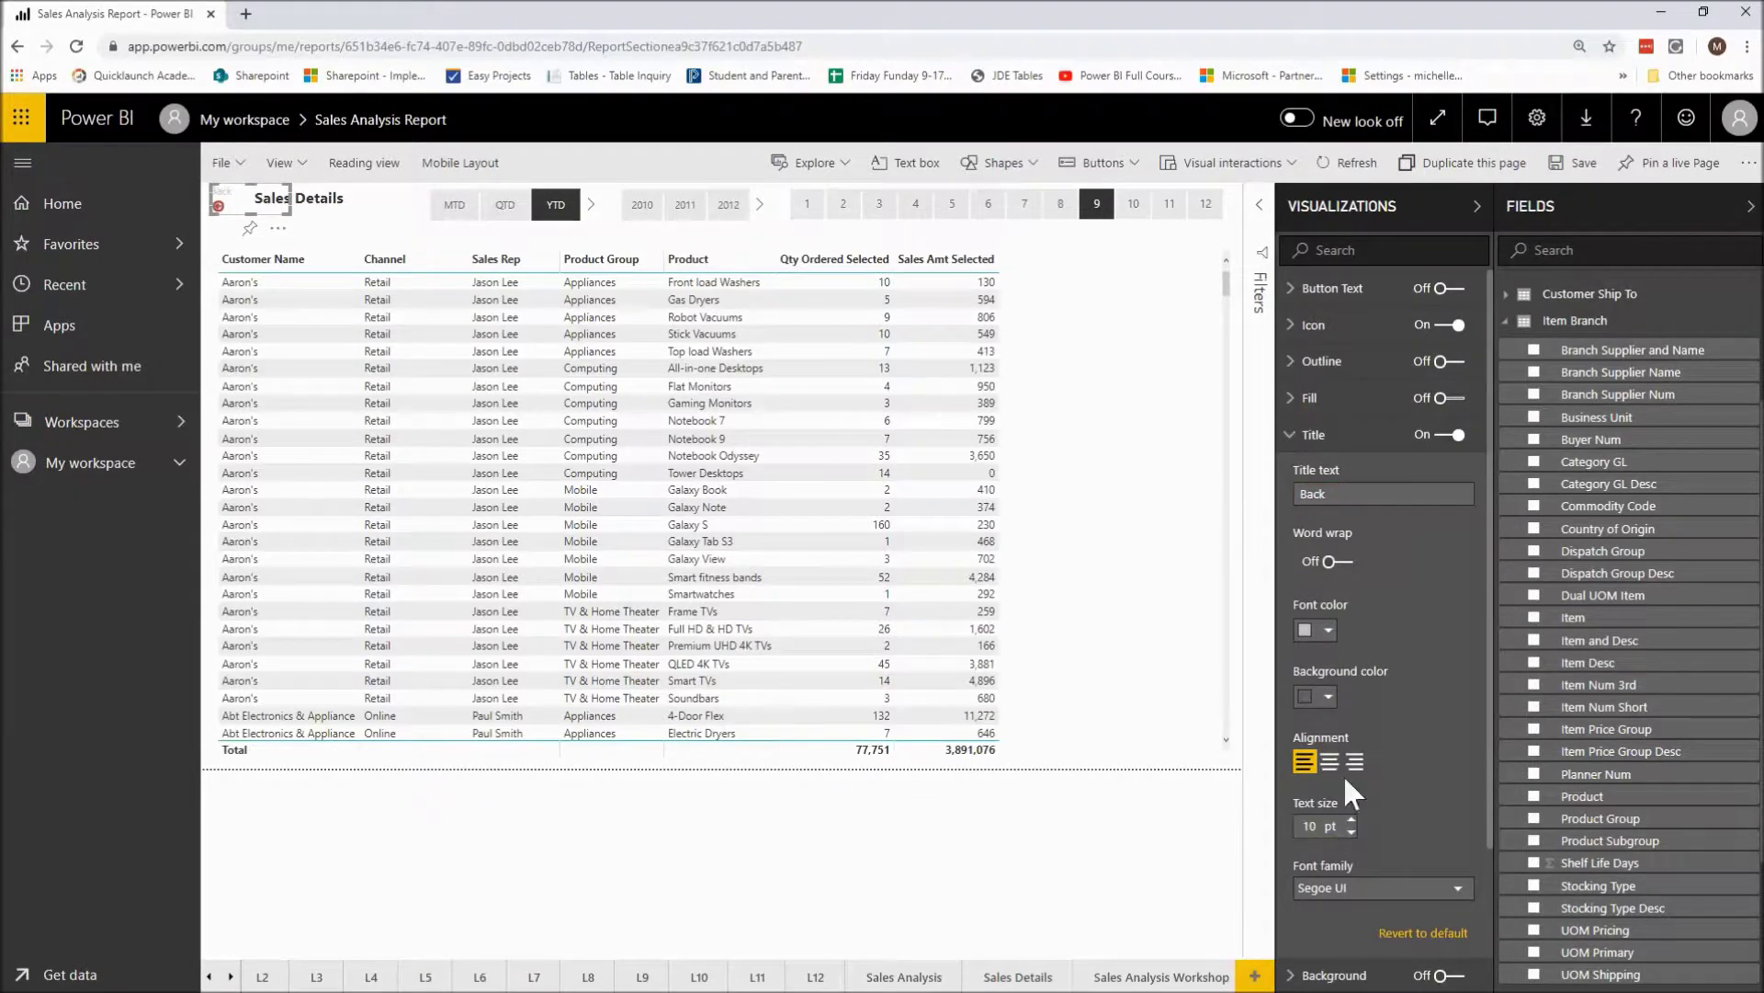
pyautogui.moveTo(291, 214); pyautogui.dragTo(306, 228)
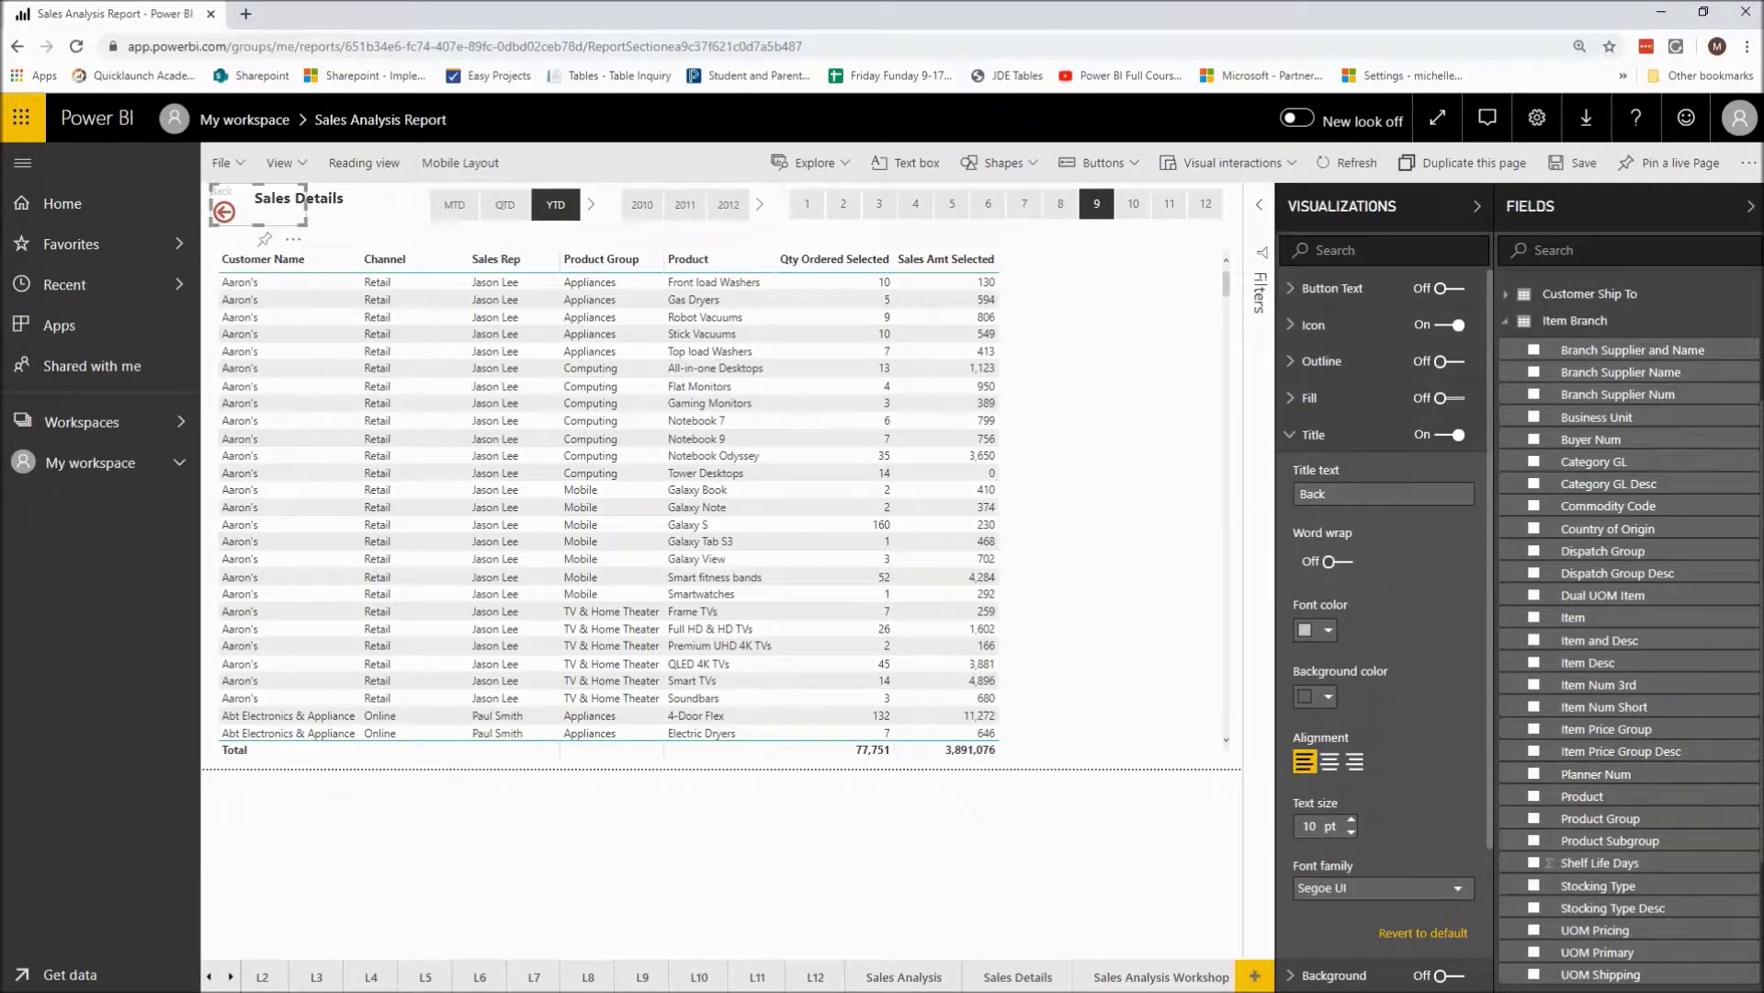
# - Format the back button's title in dark red with the Segoe (Bold) font
pyautogui.click(1327, 631)
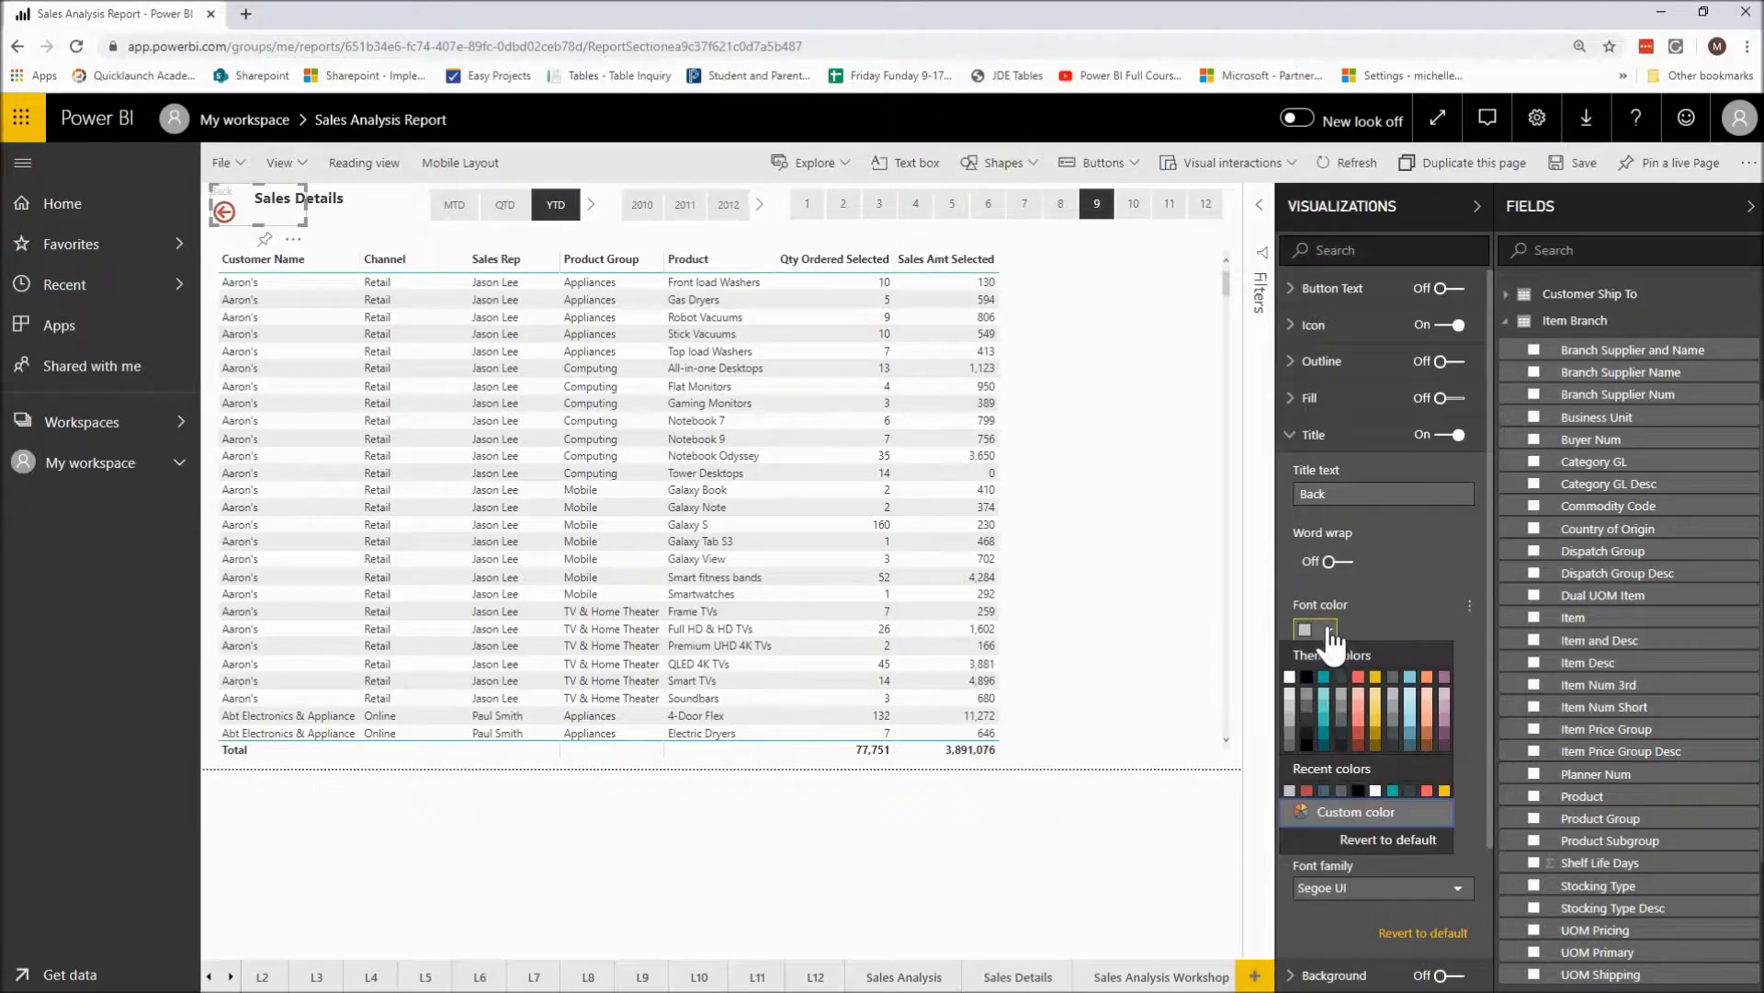
pyautogui.click(1358, 735)
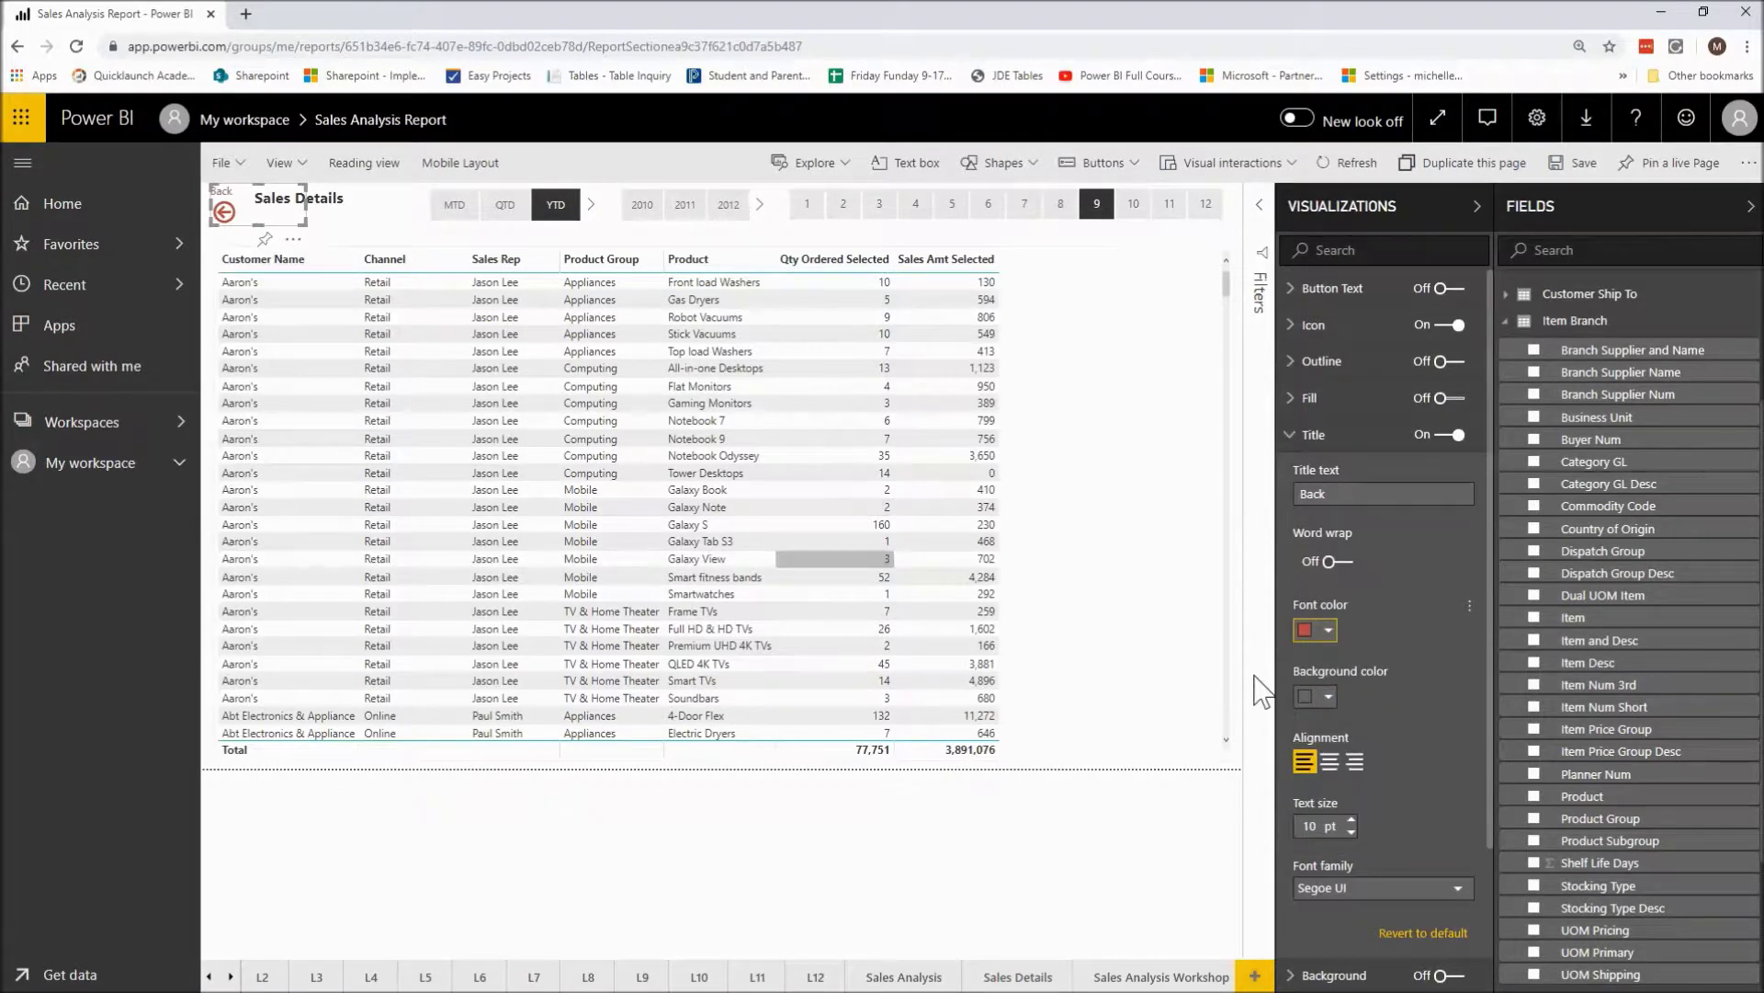
pyautogui.click(1397, 890)
pyautogui.scroll(-3, 1385, 856)
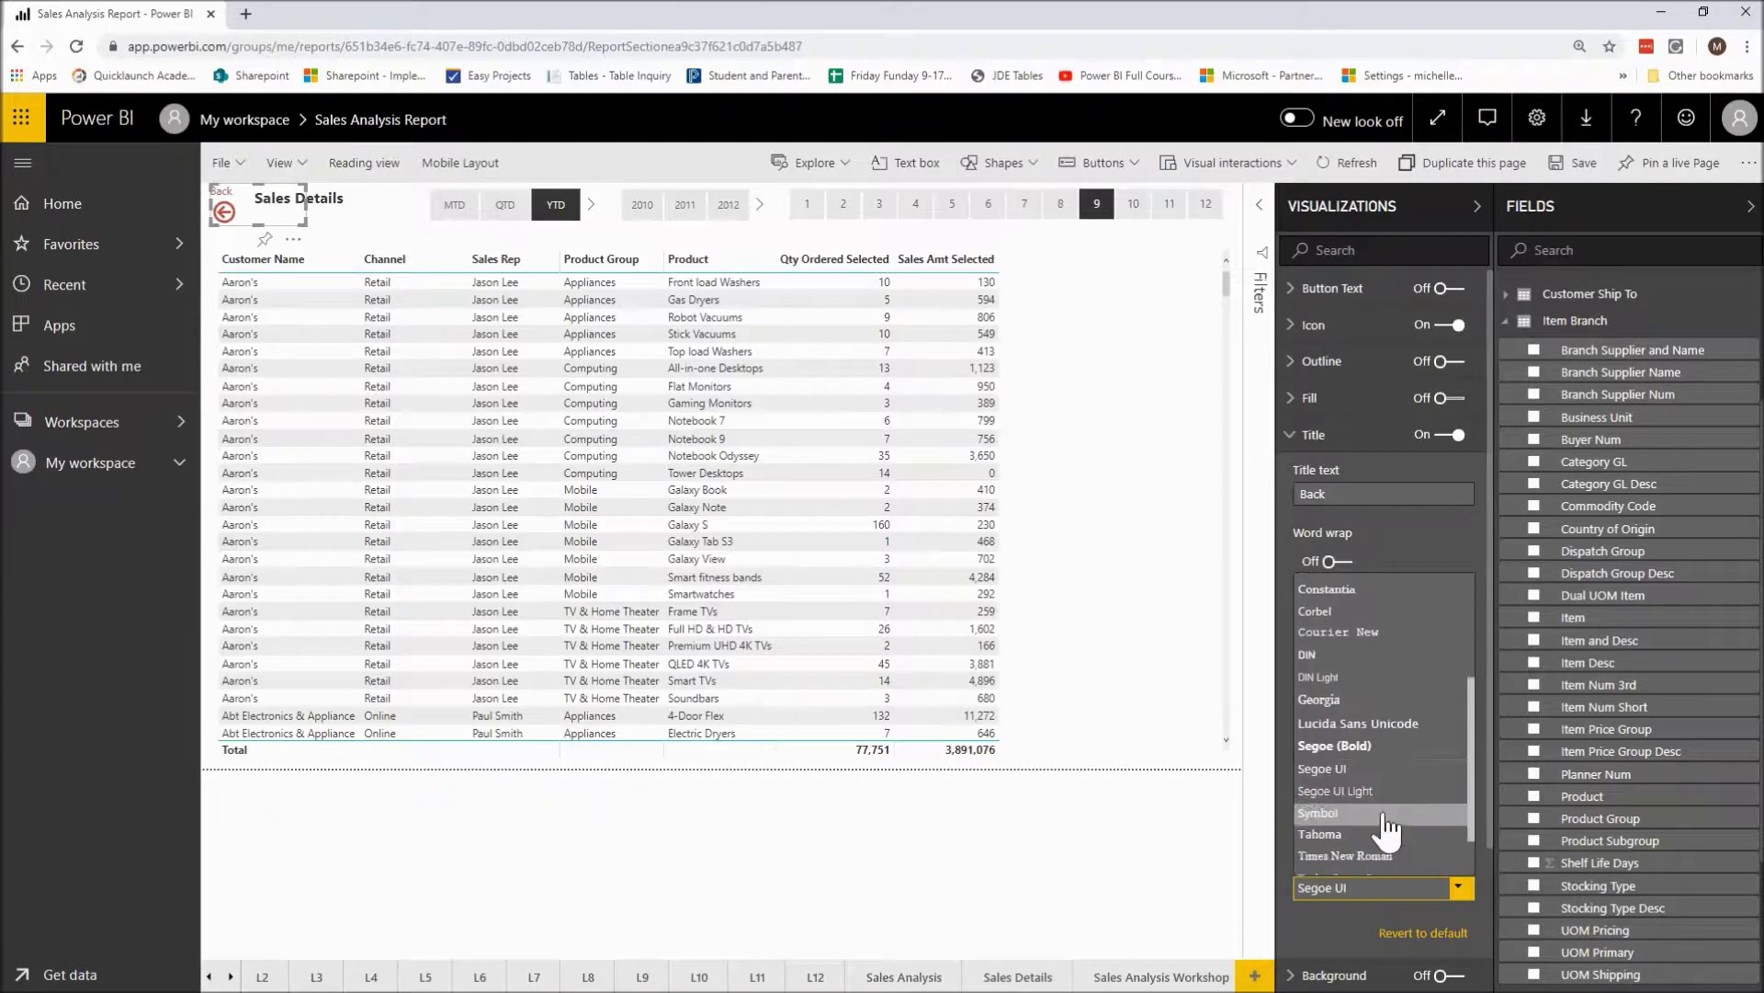
pyautogui.click(1355, 687)
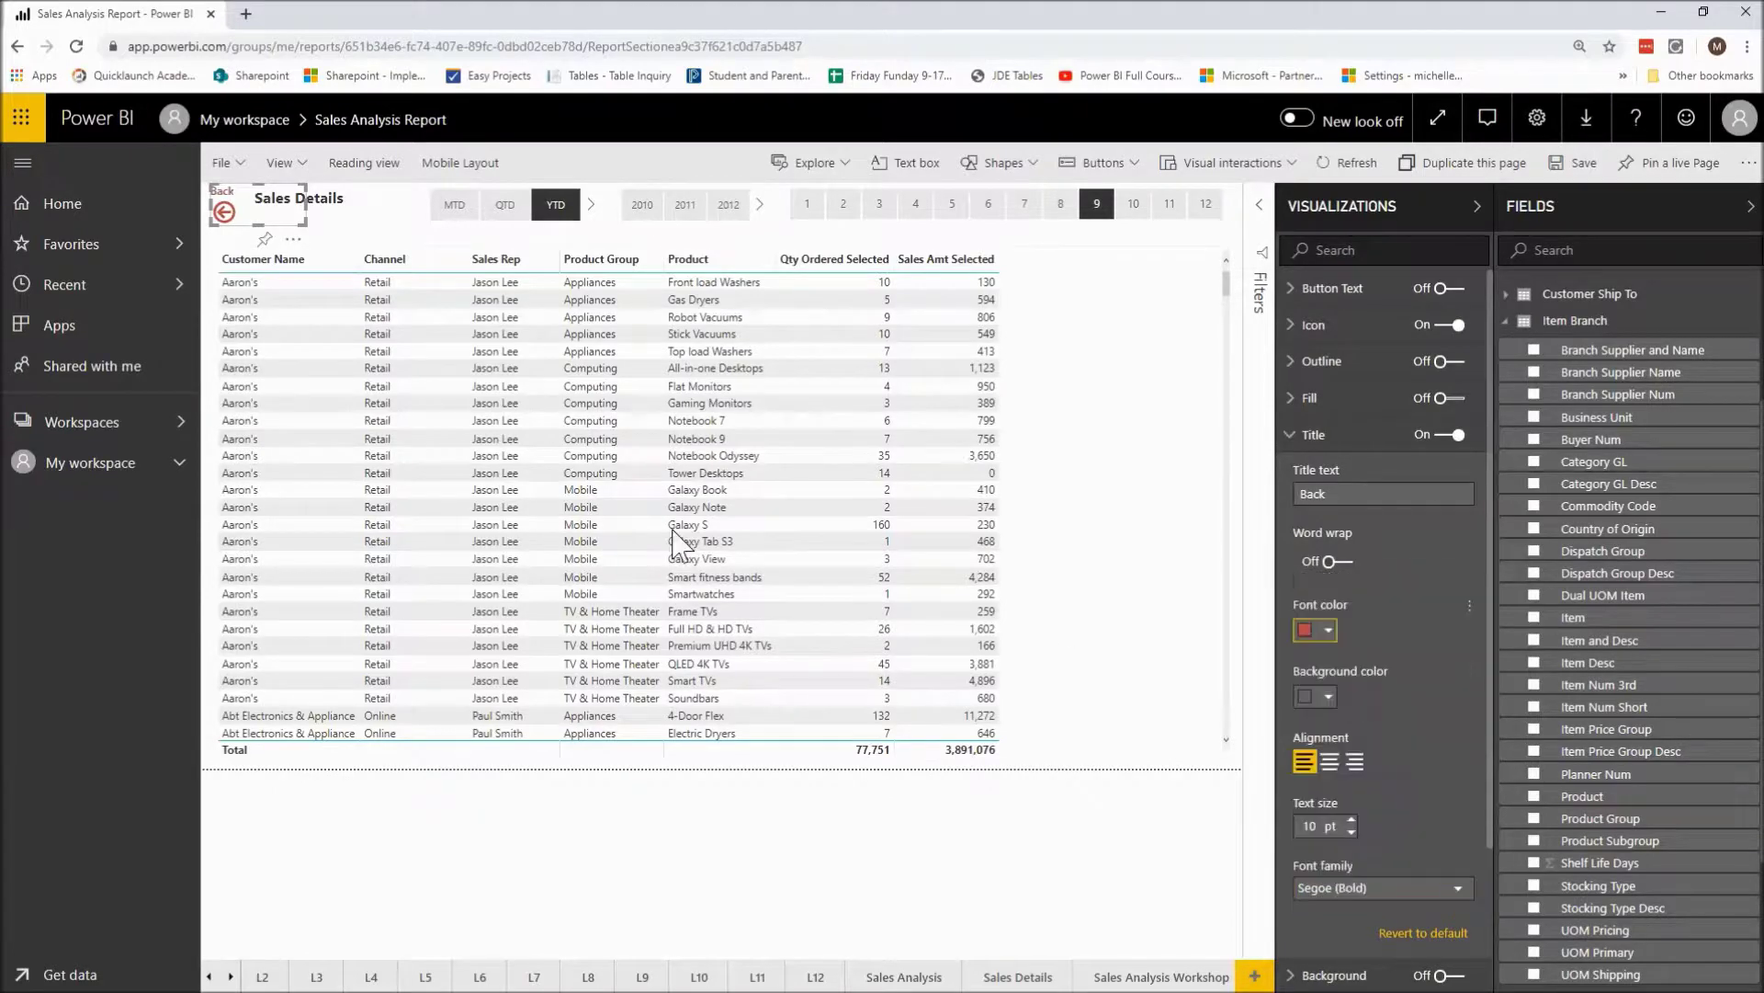
pyautogui.click(432, 828)
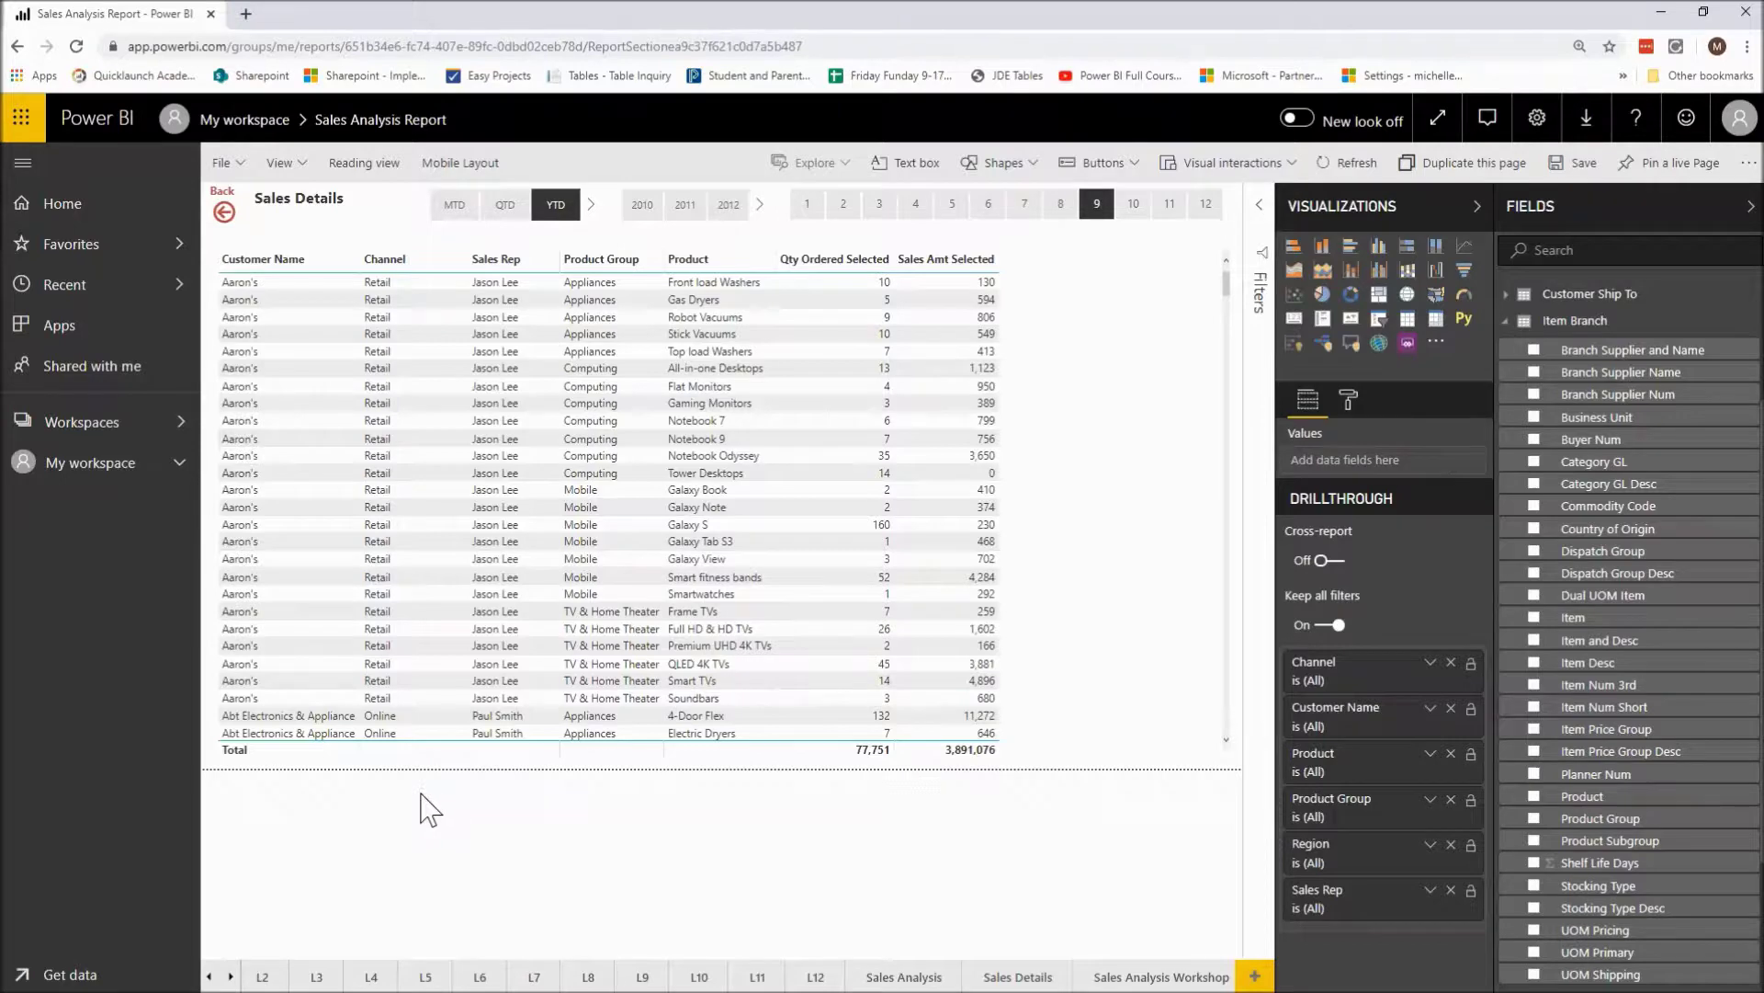
# - Save the report and switch to the Sales Analysis Workshop page
pyautogui.click(1576, 164)
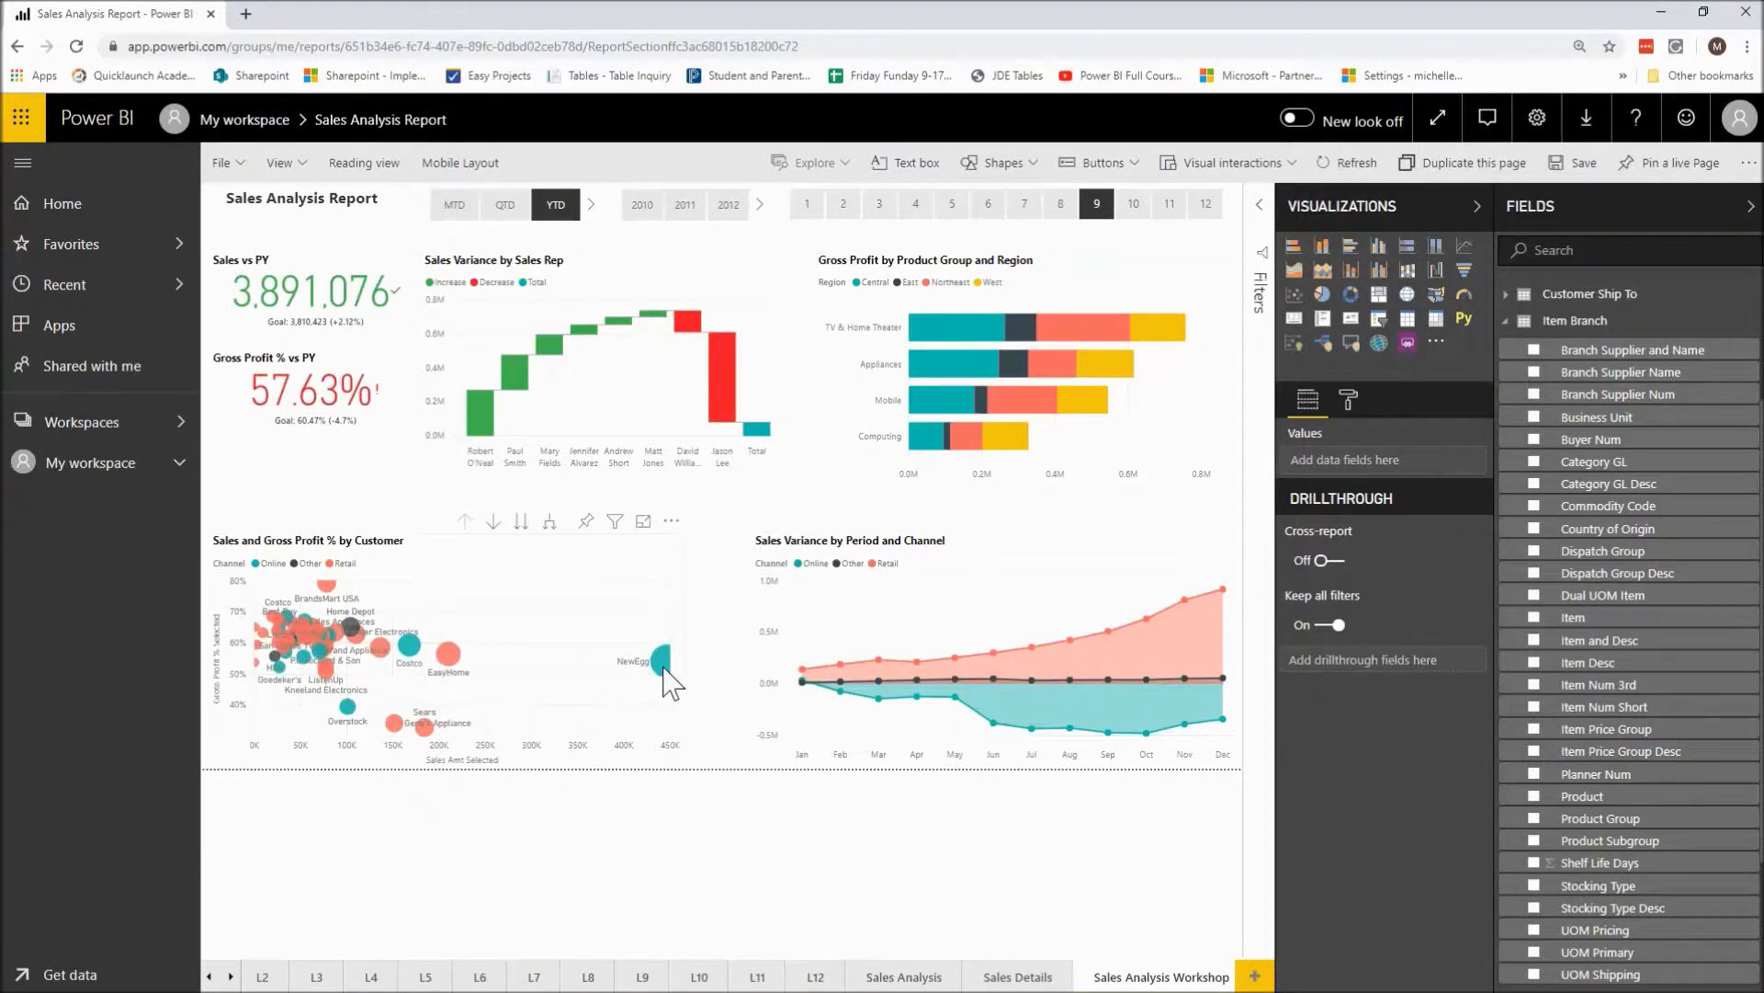
pyautogui.moveTo(663, 668)
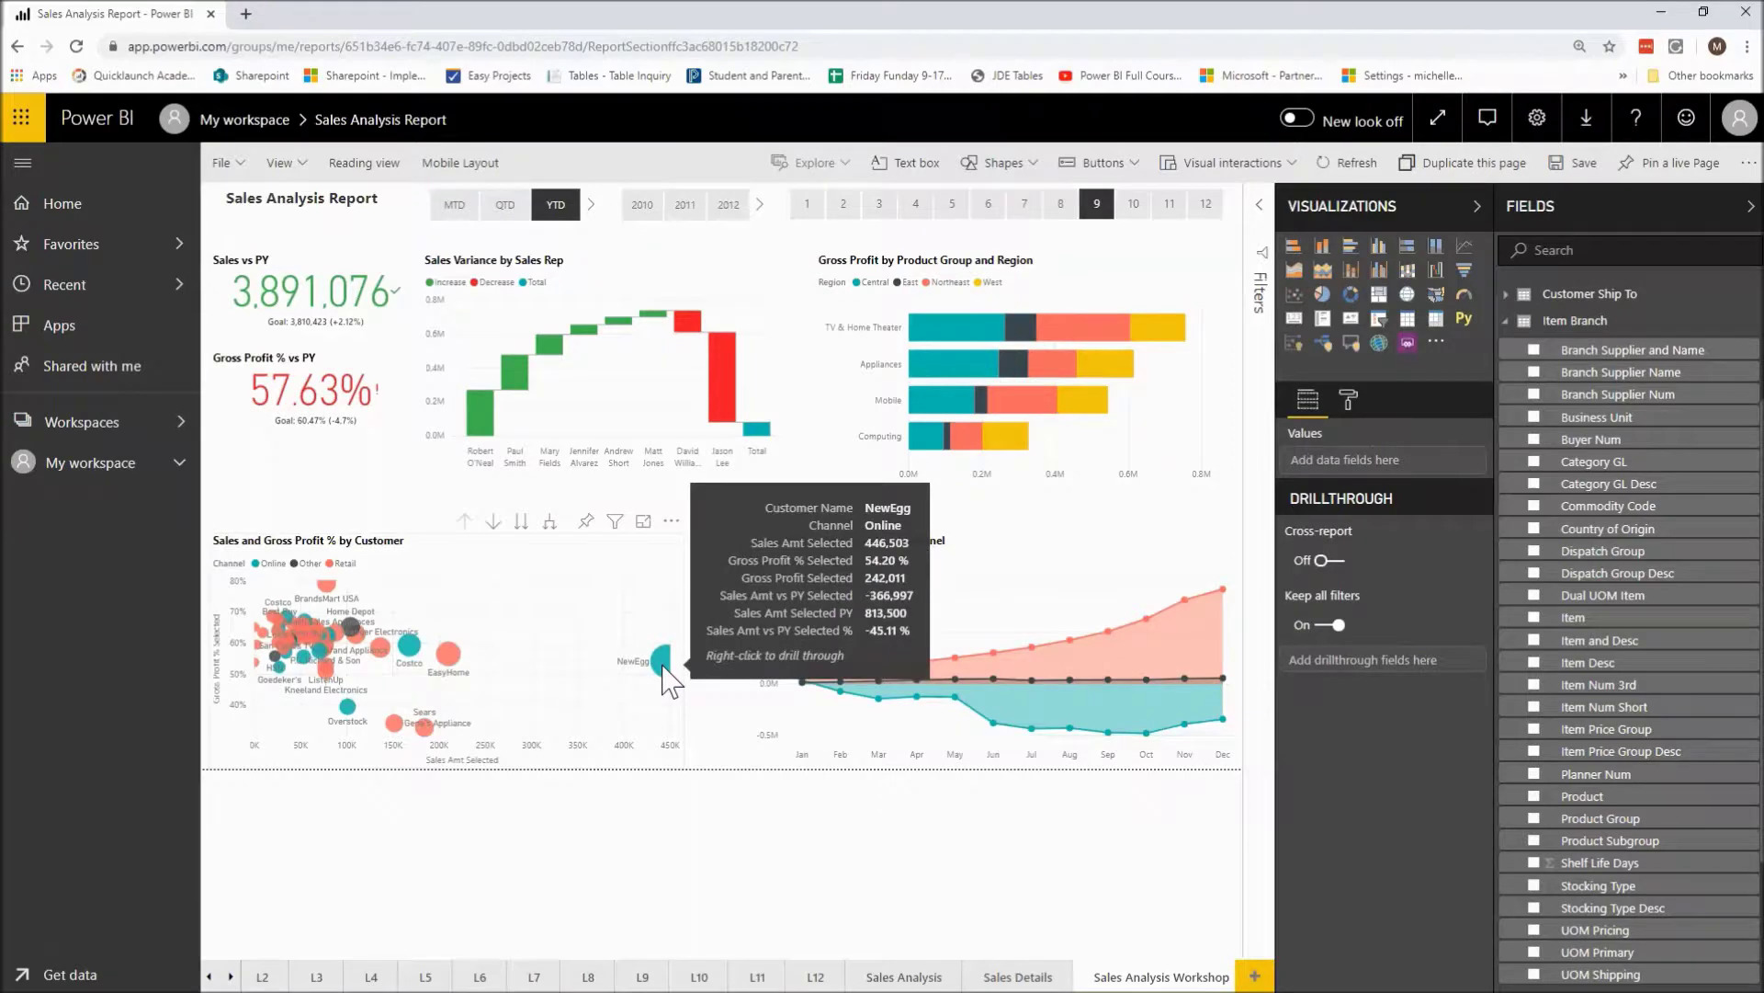
# - Drill through from the NewEgg bubble to Sales Details Workshop, review the filters, and check its sales total against the scatter chart's tooltip
pyautogui.rightClick(663, 668)
pyautogui.moveTo(727, 783)
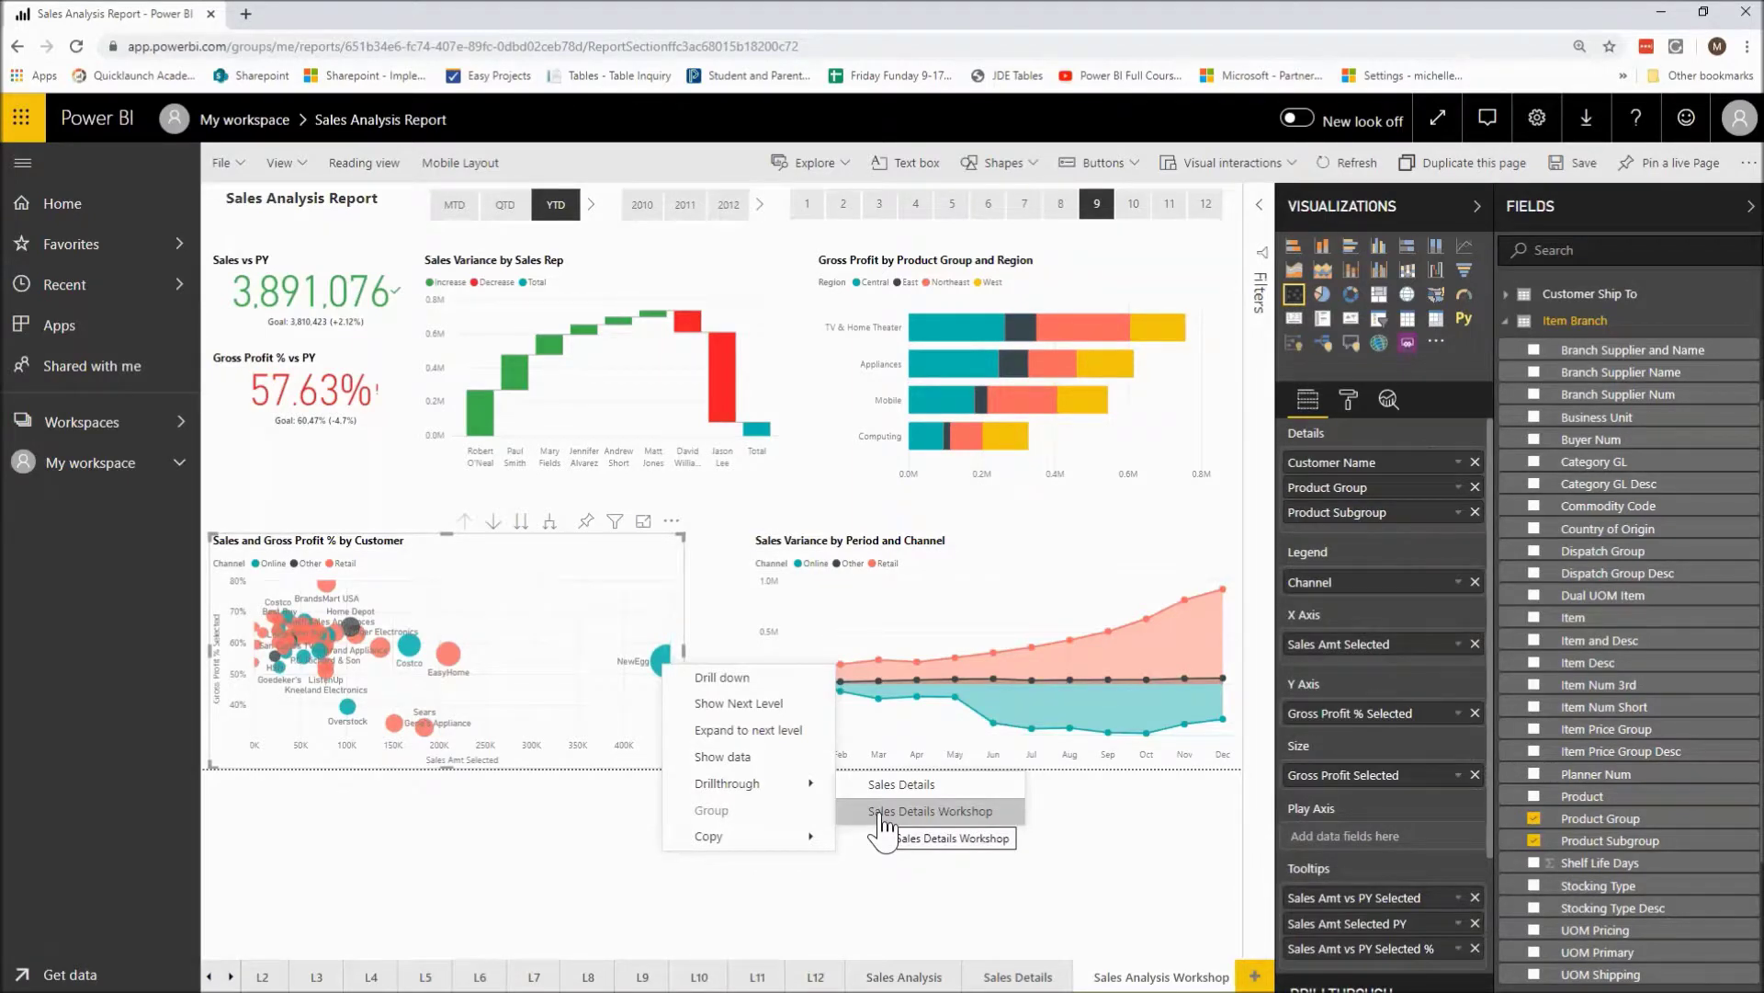
pyautogui.click(885, 814)
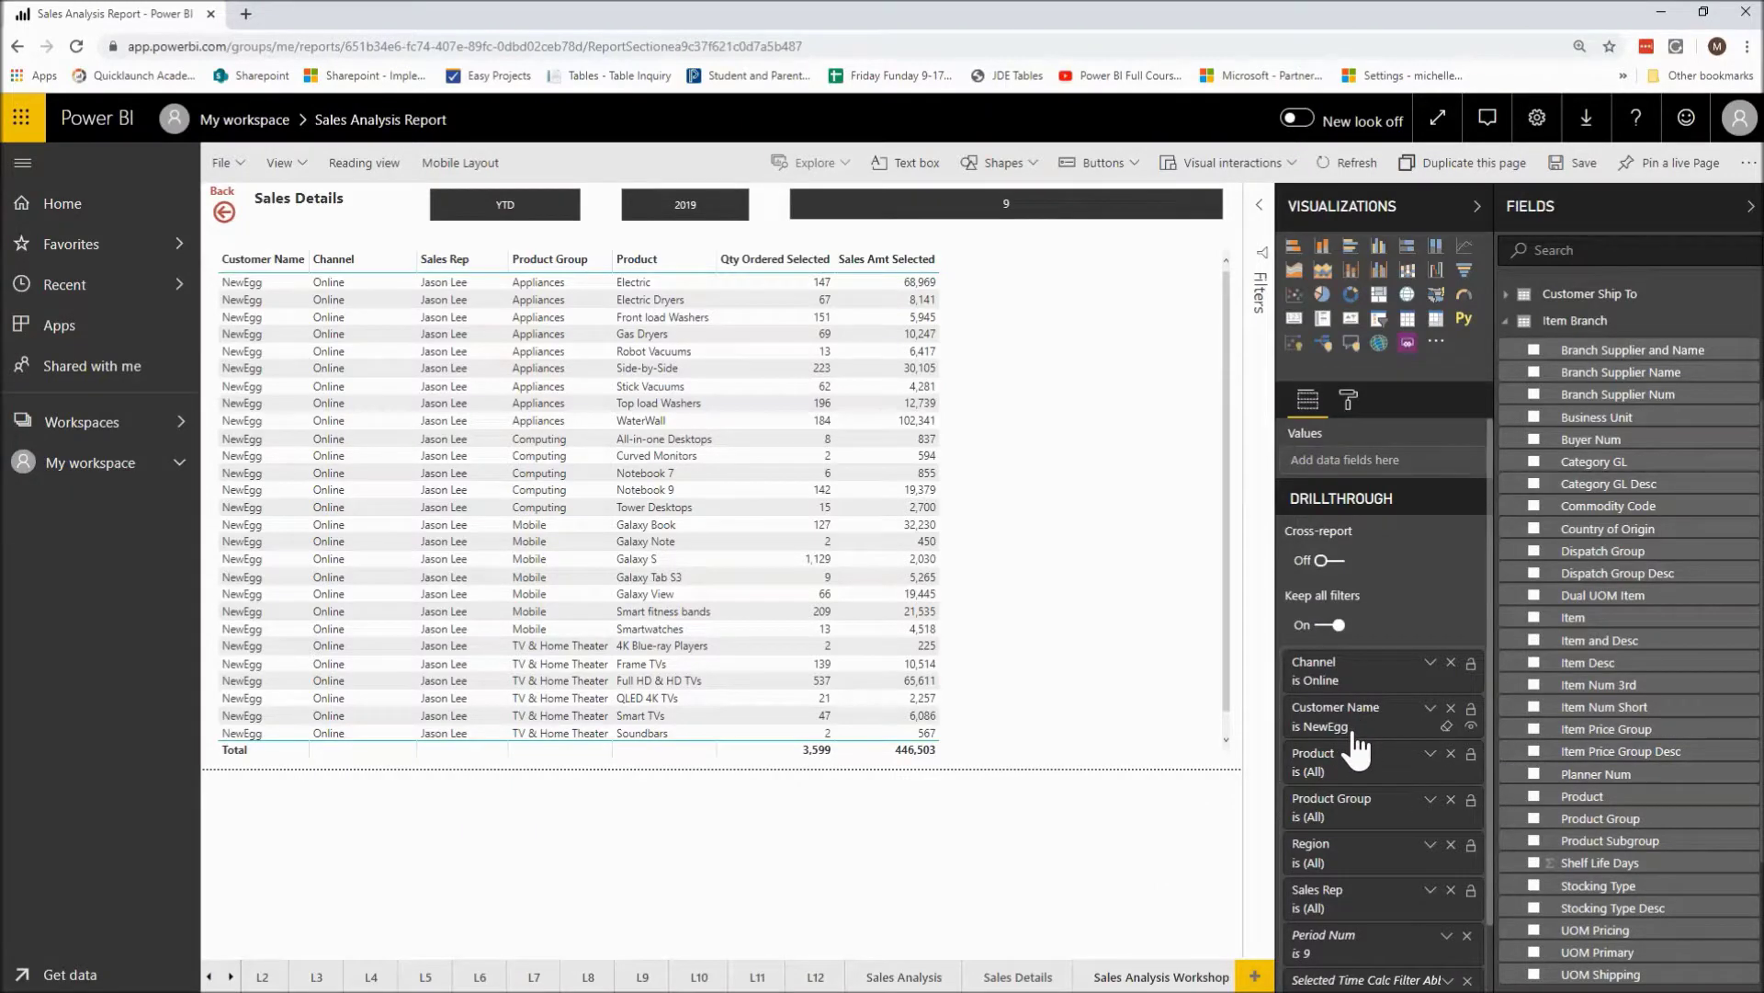
pyautogui.scroll(-1, 1342, 956)
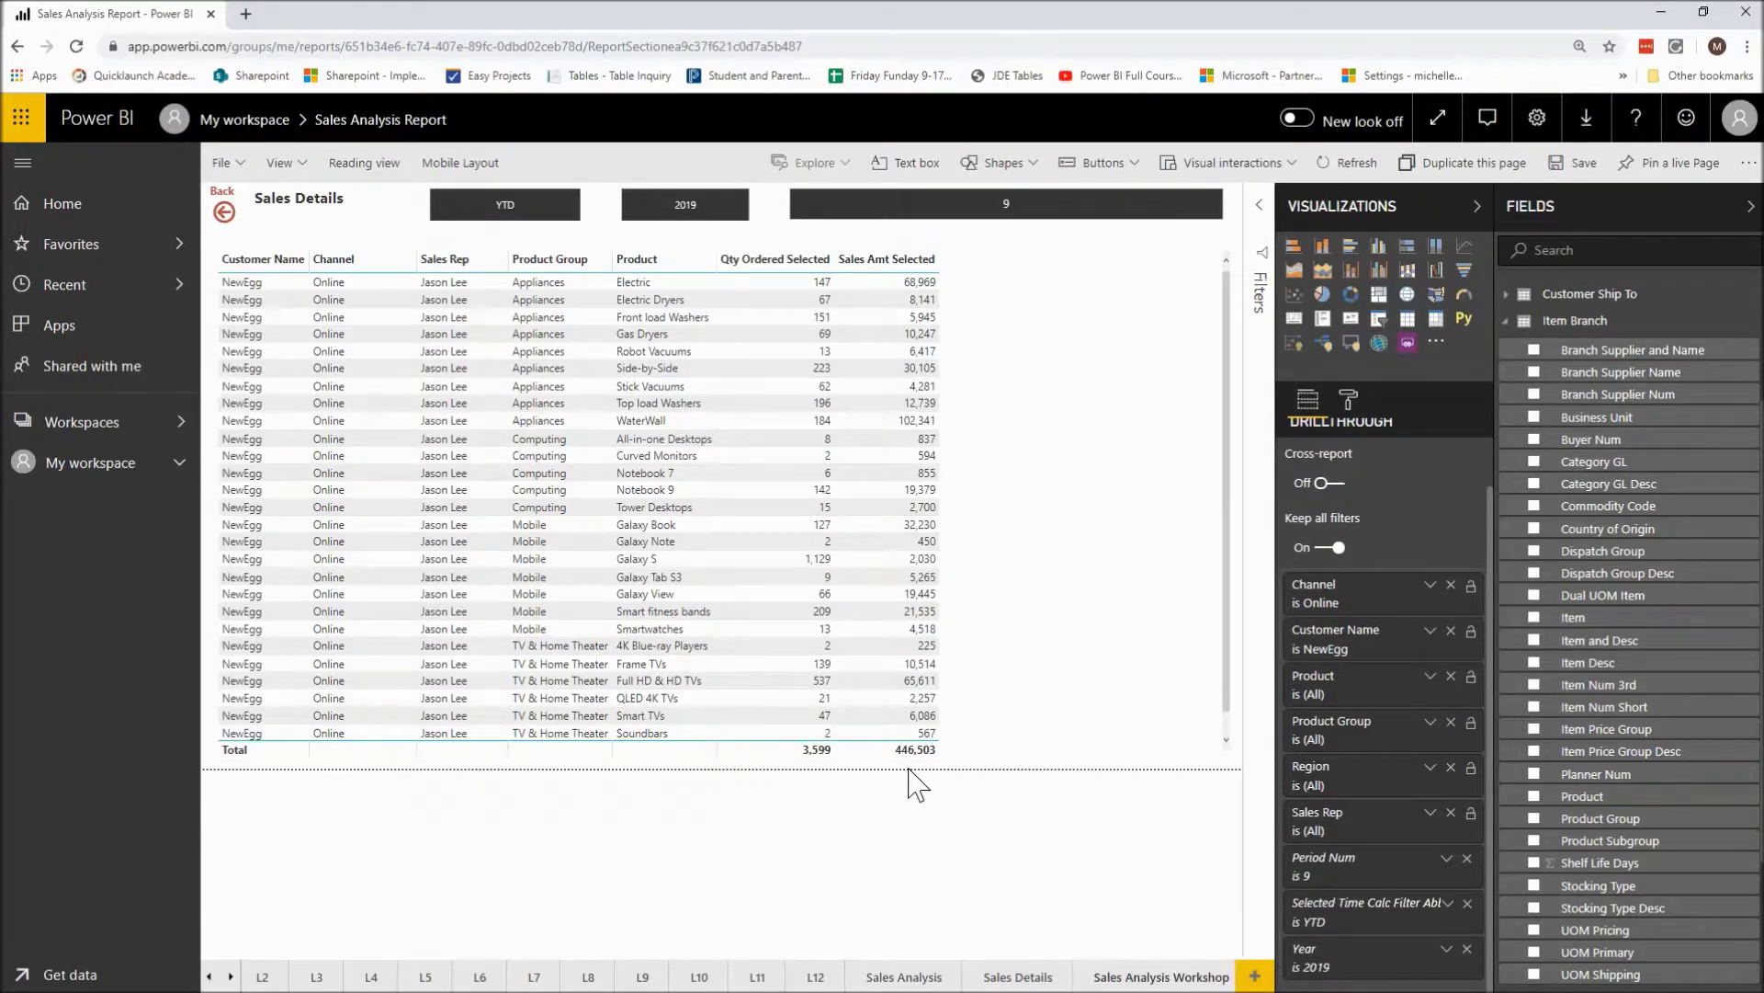
pyautogui.click(1087, 982)
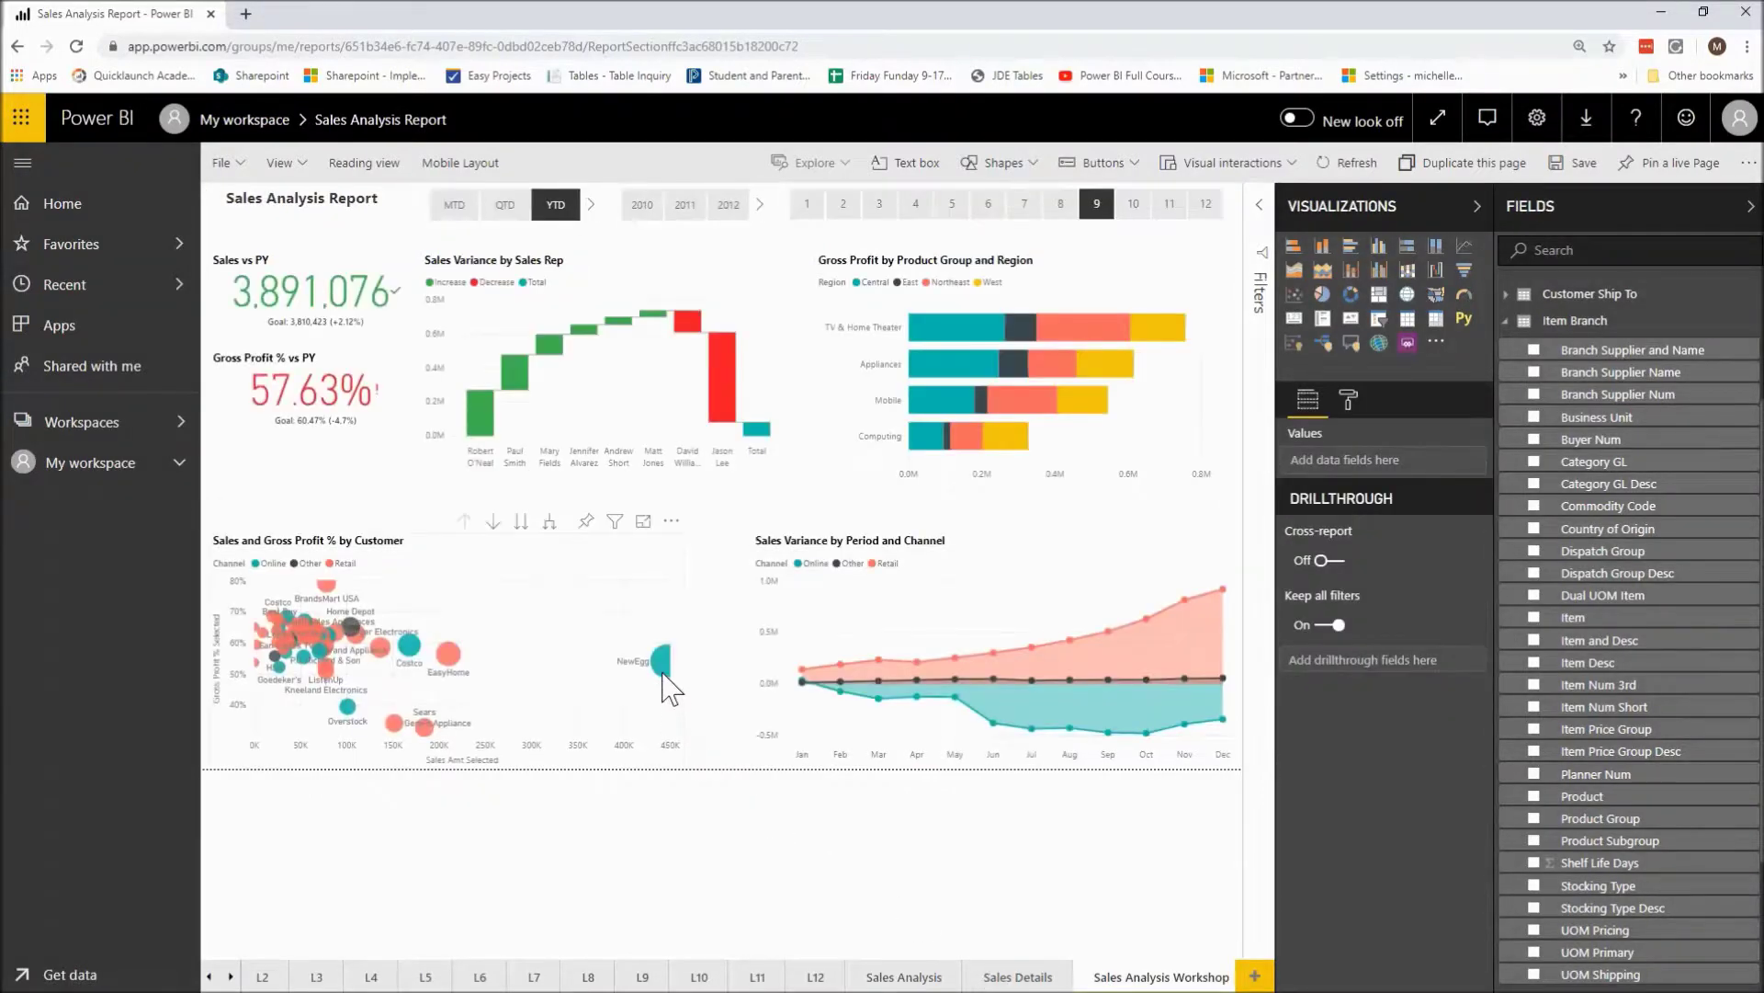
pyautogui.moveTo(663, 665)
# - Reopen the Sales Details Workshop page and test its Back button to return to Sales Analysis Workshop
pyautogui.click(230, 977)
pyautogui.click(1106, 981)
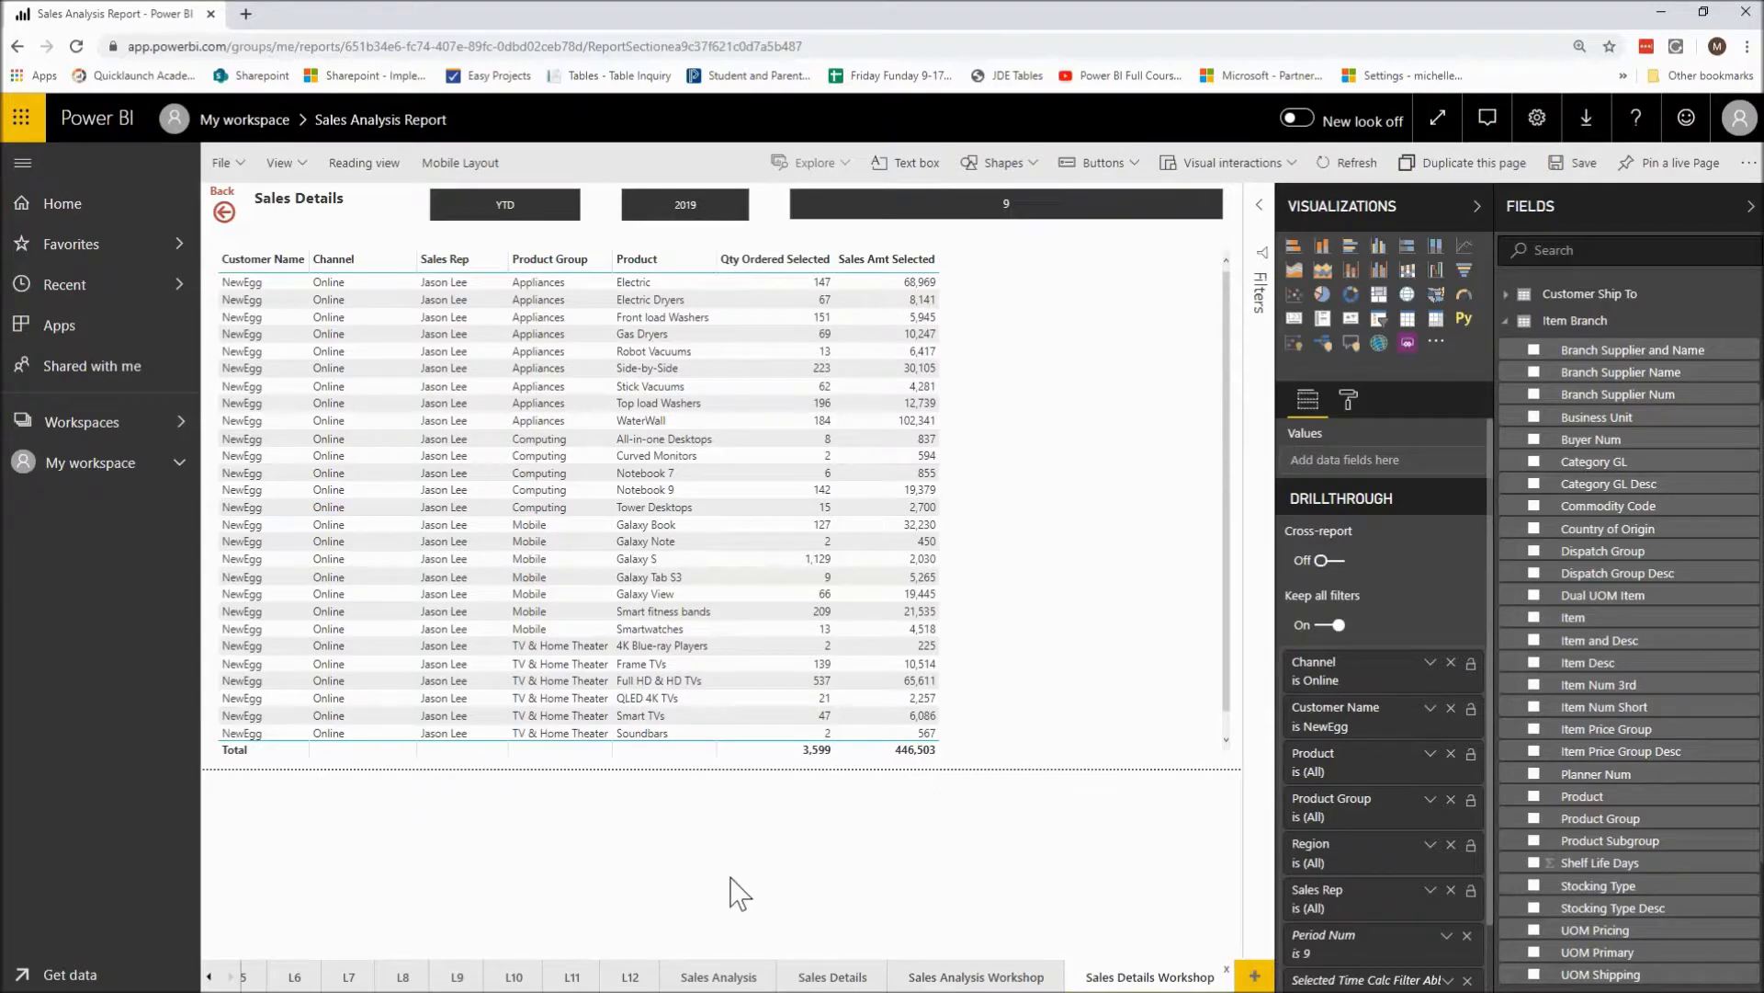
pyautogui.keyDown('ctrl'); pyautogui.click(223, 214); pyautogui.keyUp('ctrl')
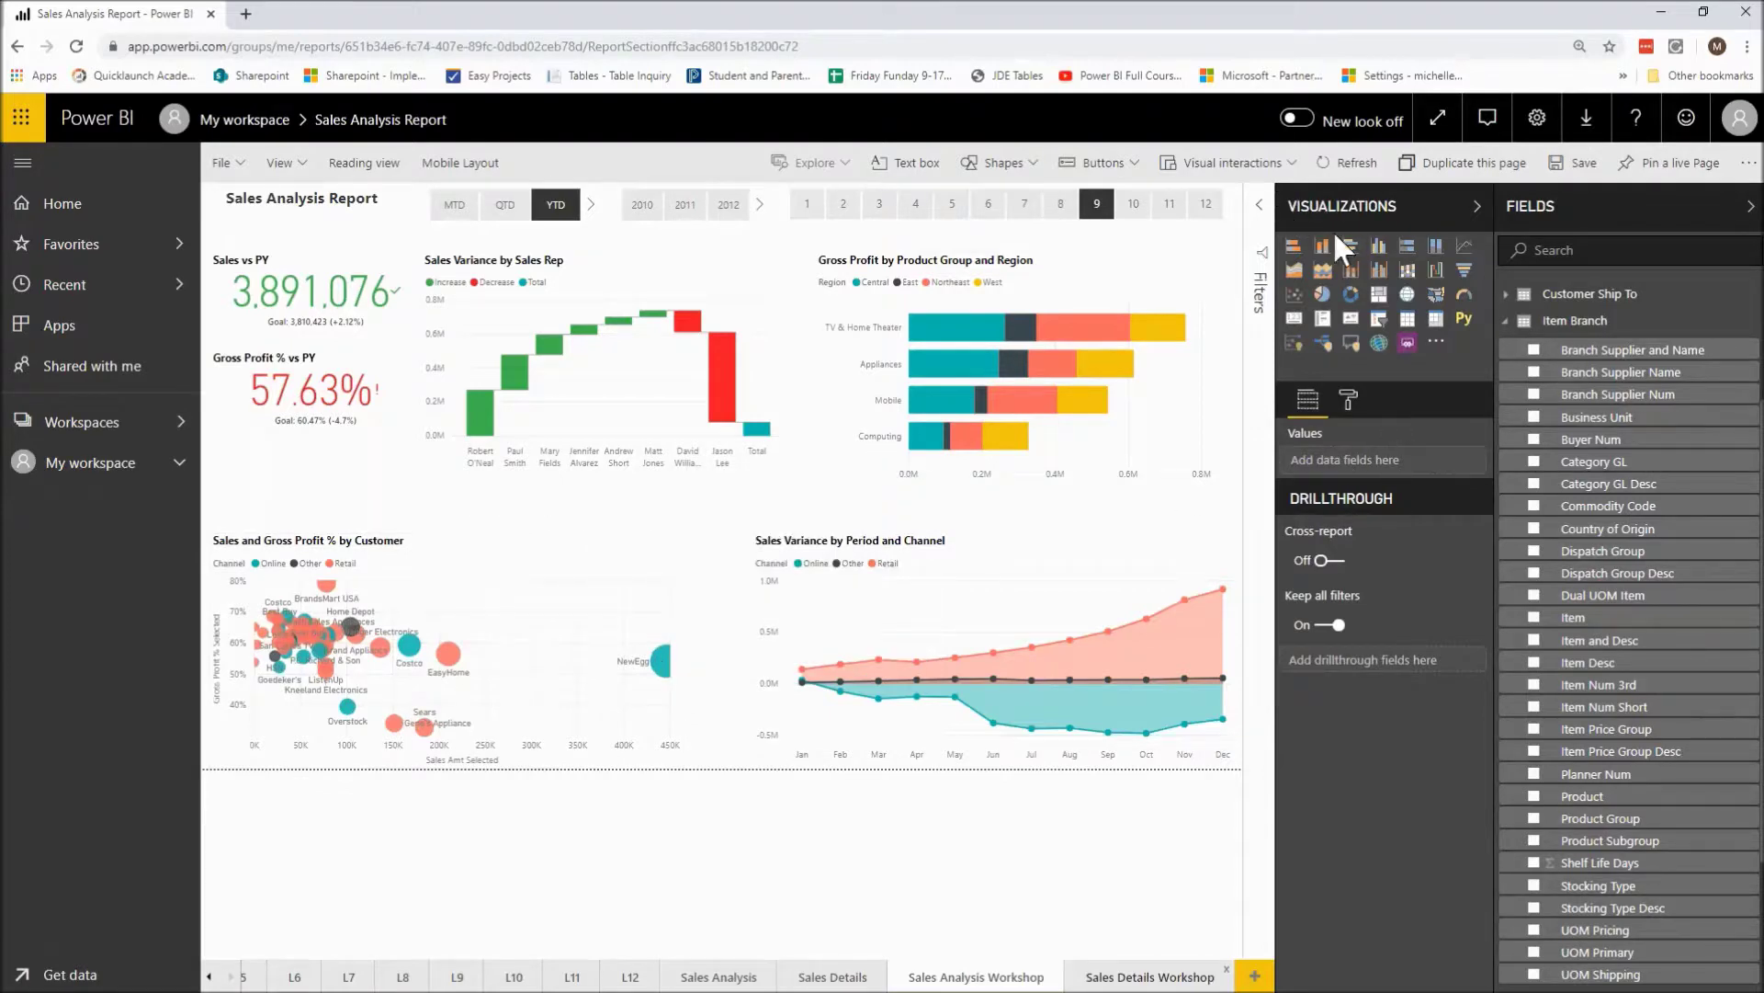
# - Show the available drillthrough pages for the EasyHome bubble in the Sales and Gross Profit % by Customer chart
pyautogui.click(489, 668)
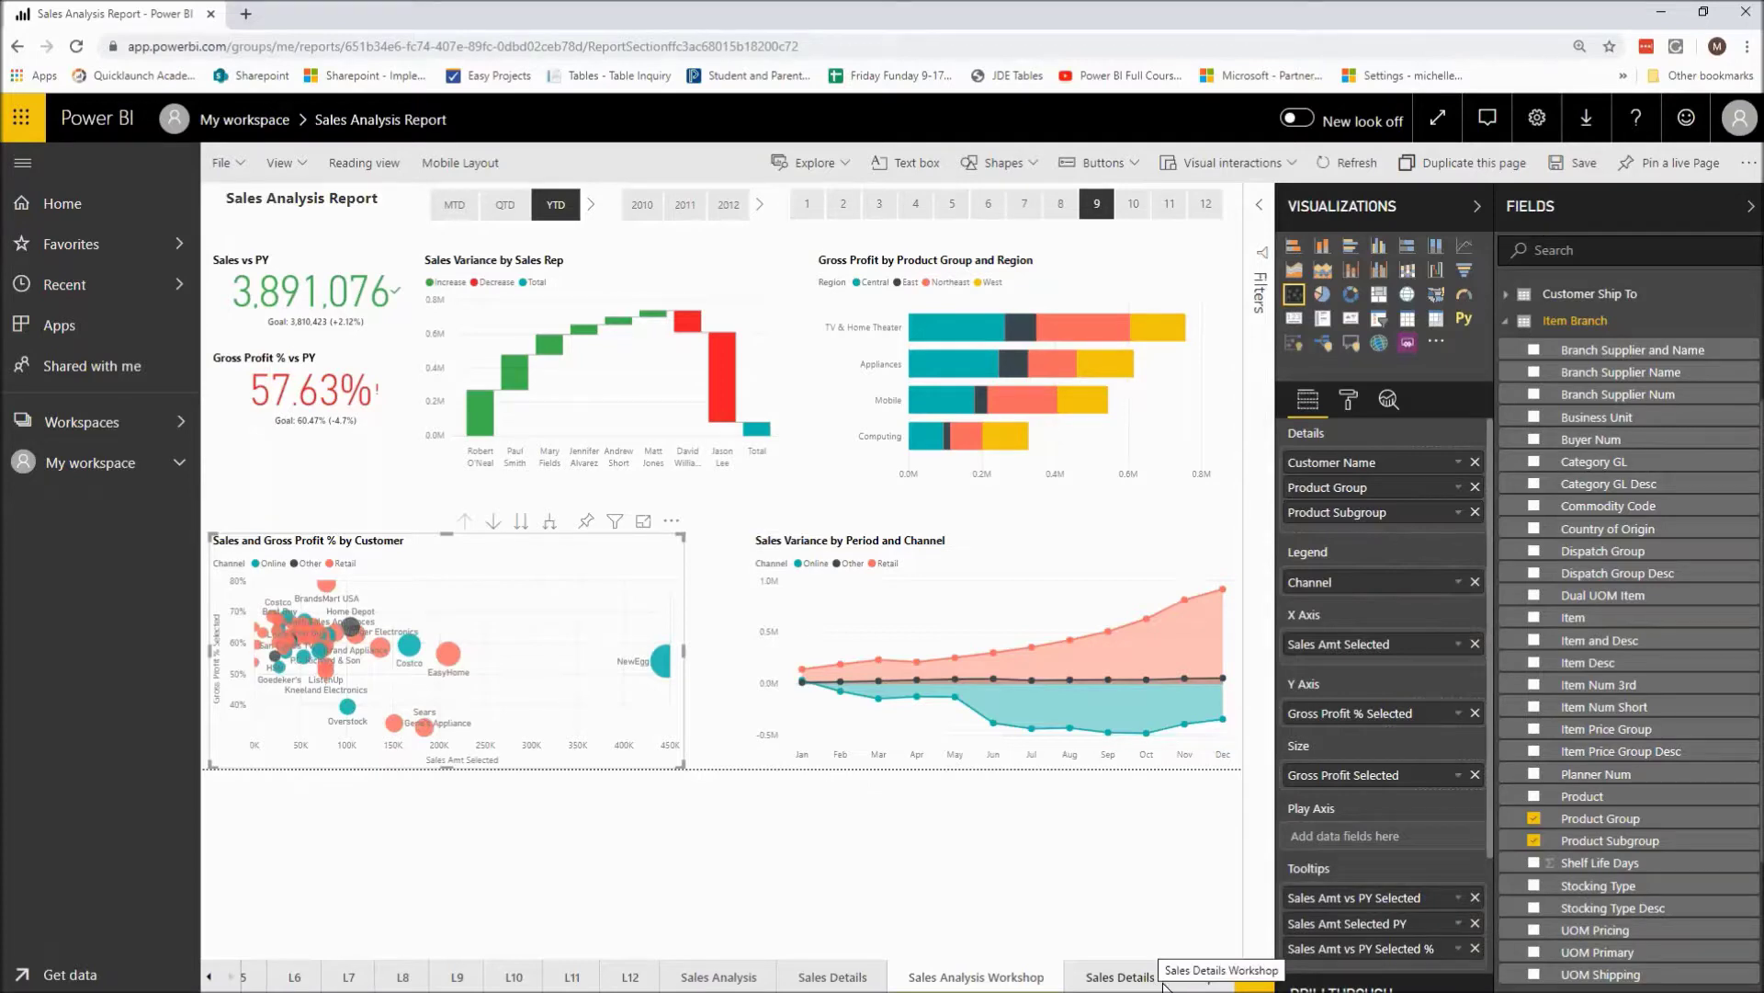
pyautogui.rightClick(451, 655)
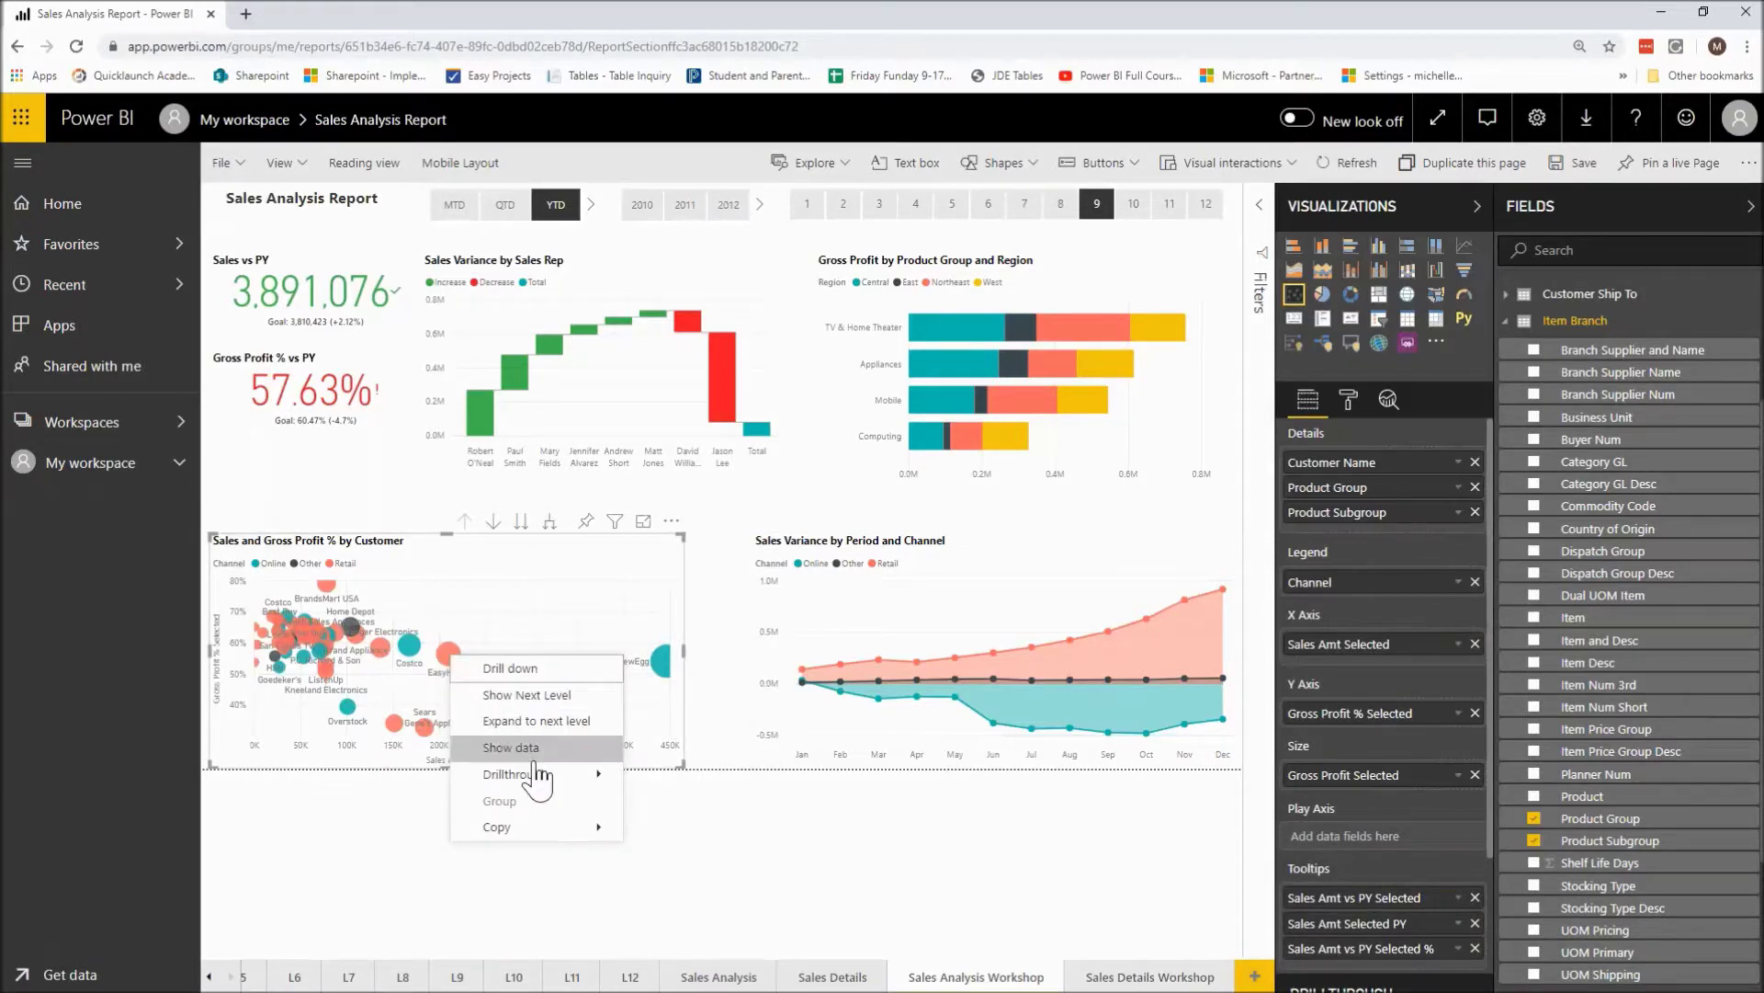
pyautogui.moveTo(538, 778)
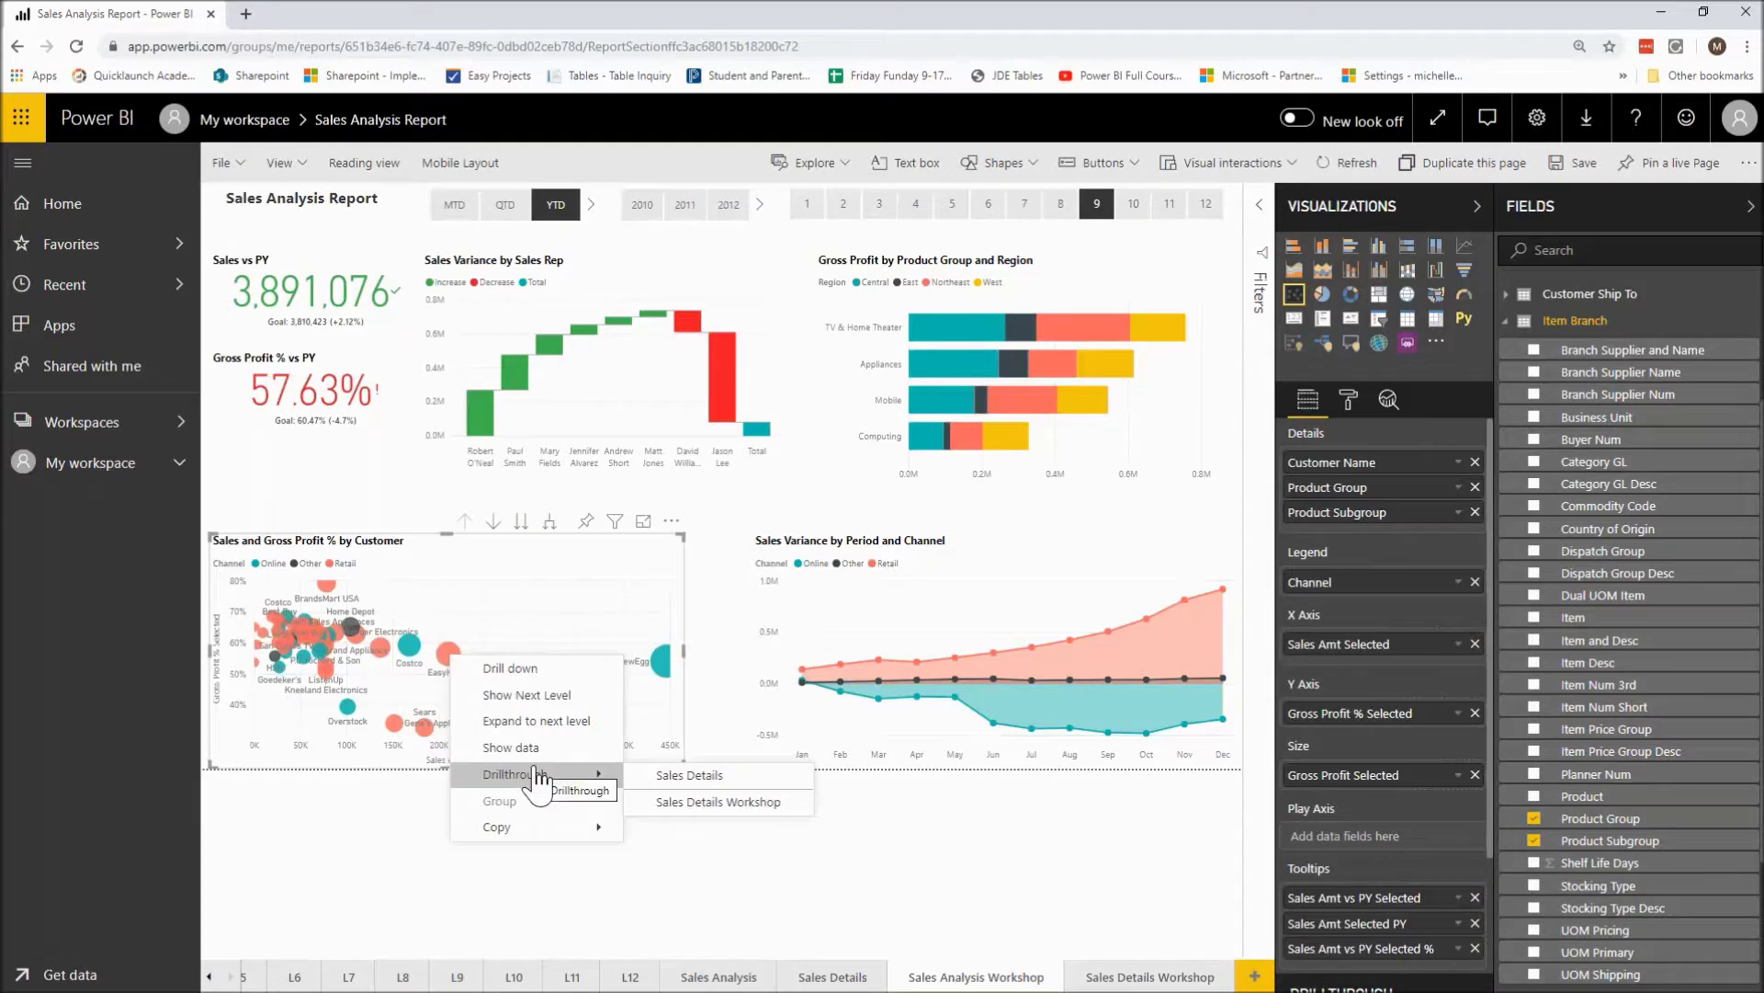